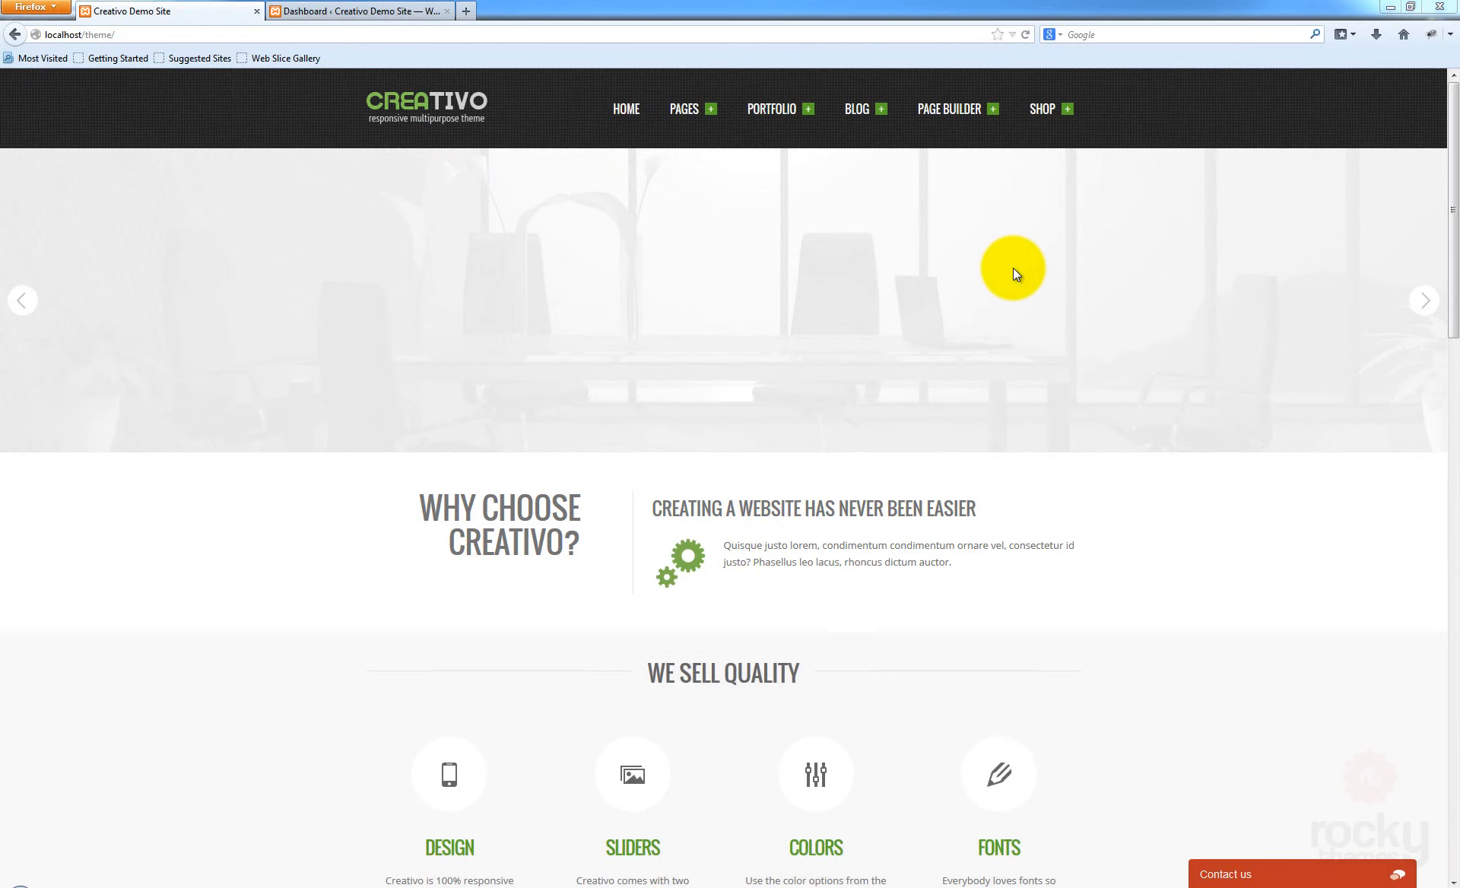
Create a new page in the WordPress admin and title it "My First Home Page"
left_click(418, 11)
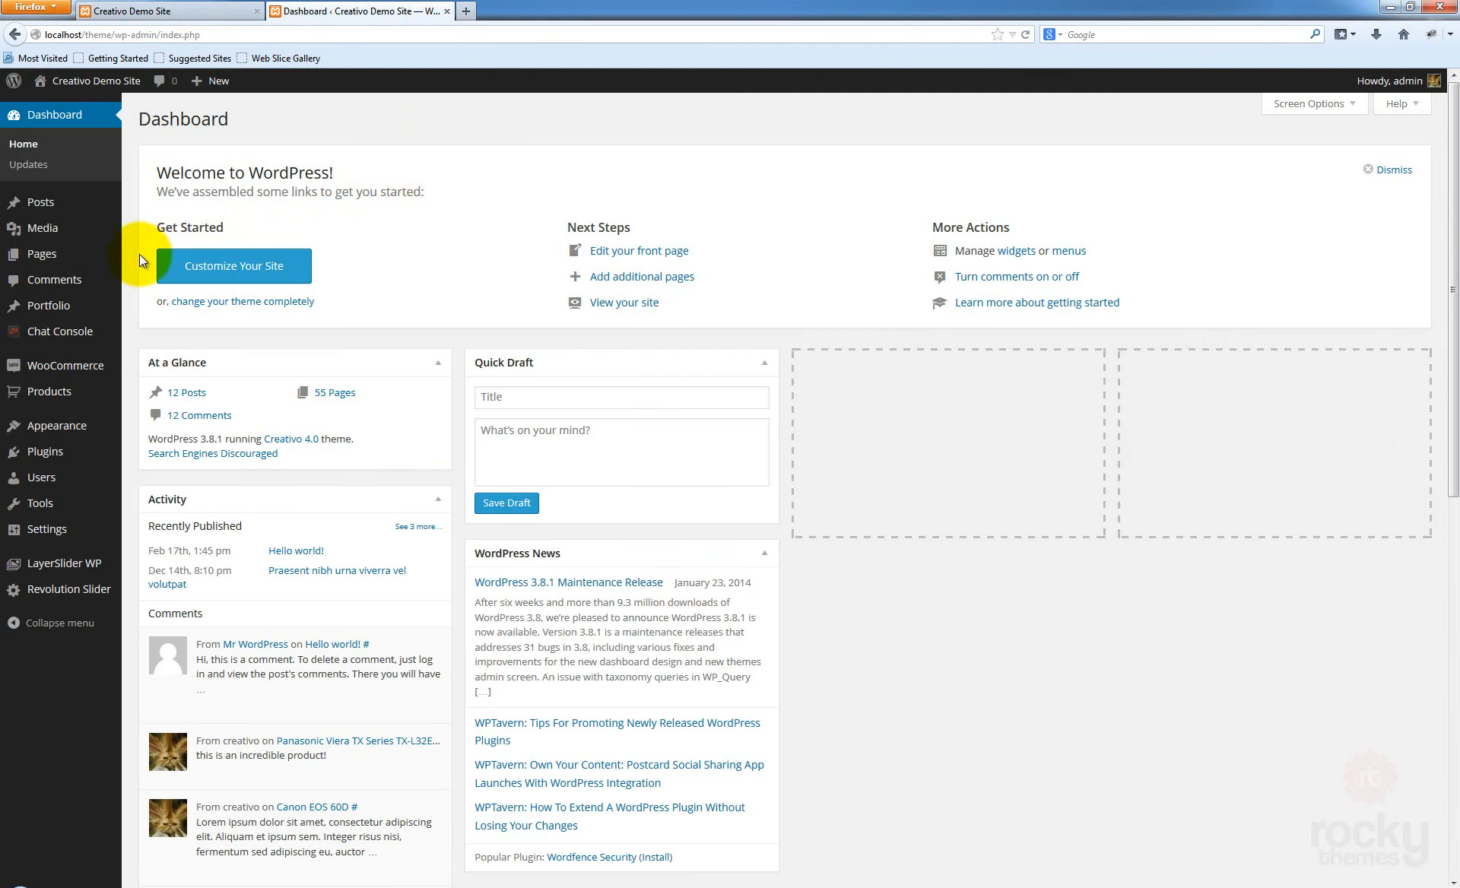
mouse_move(34, 258)
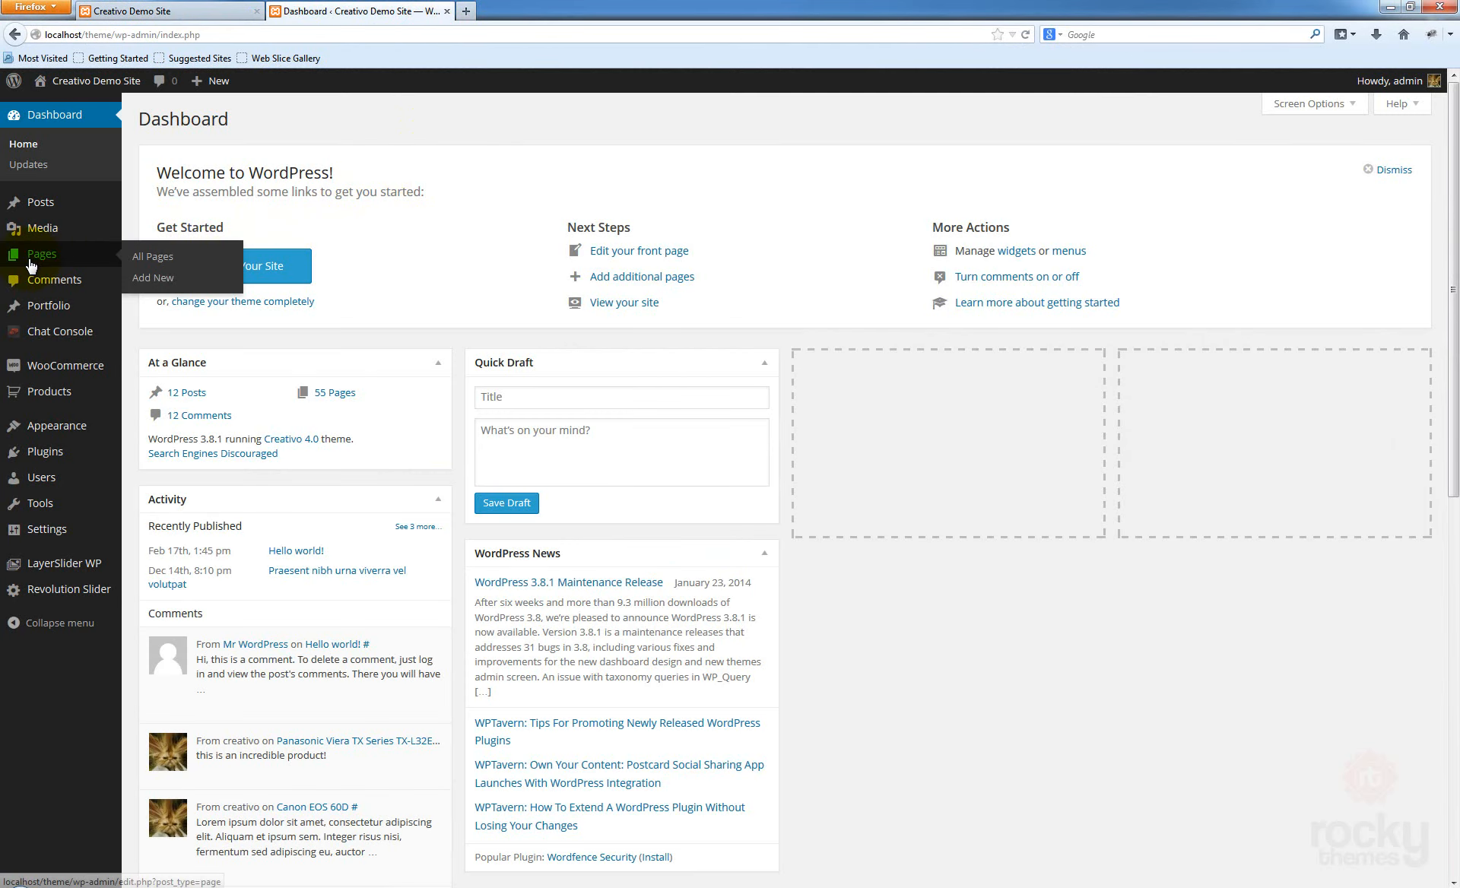
left_click(159, 291)
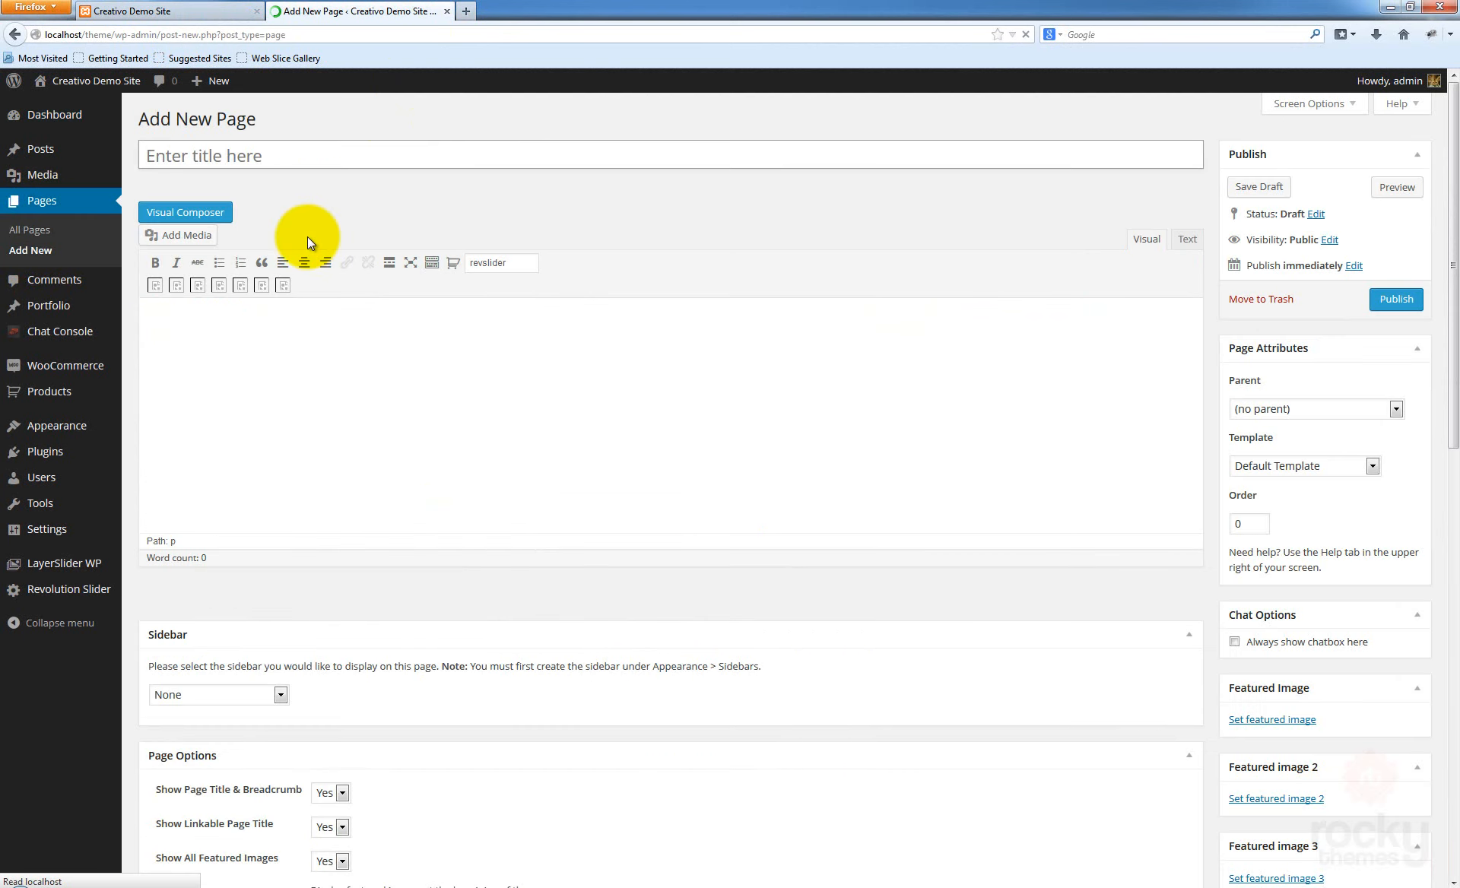
left_click(220, 155)
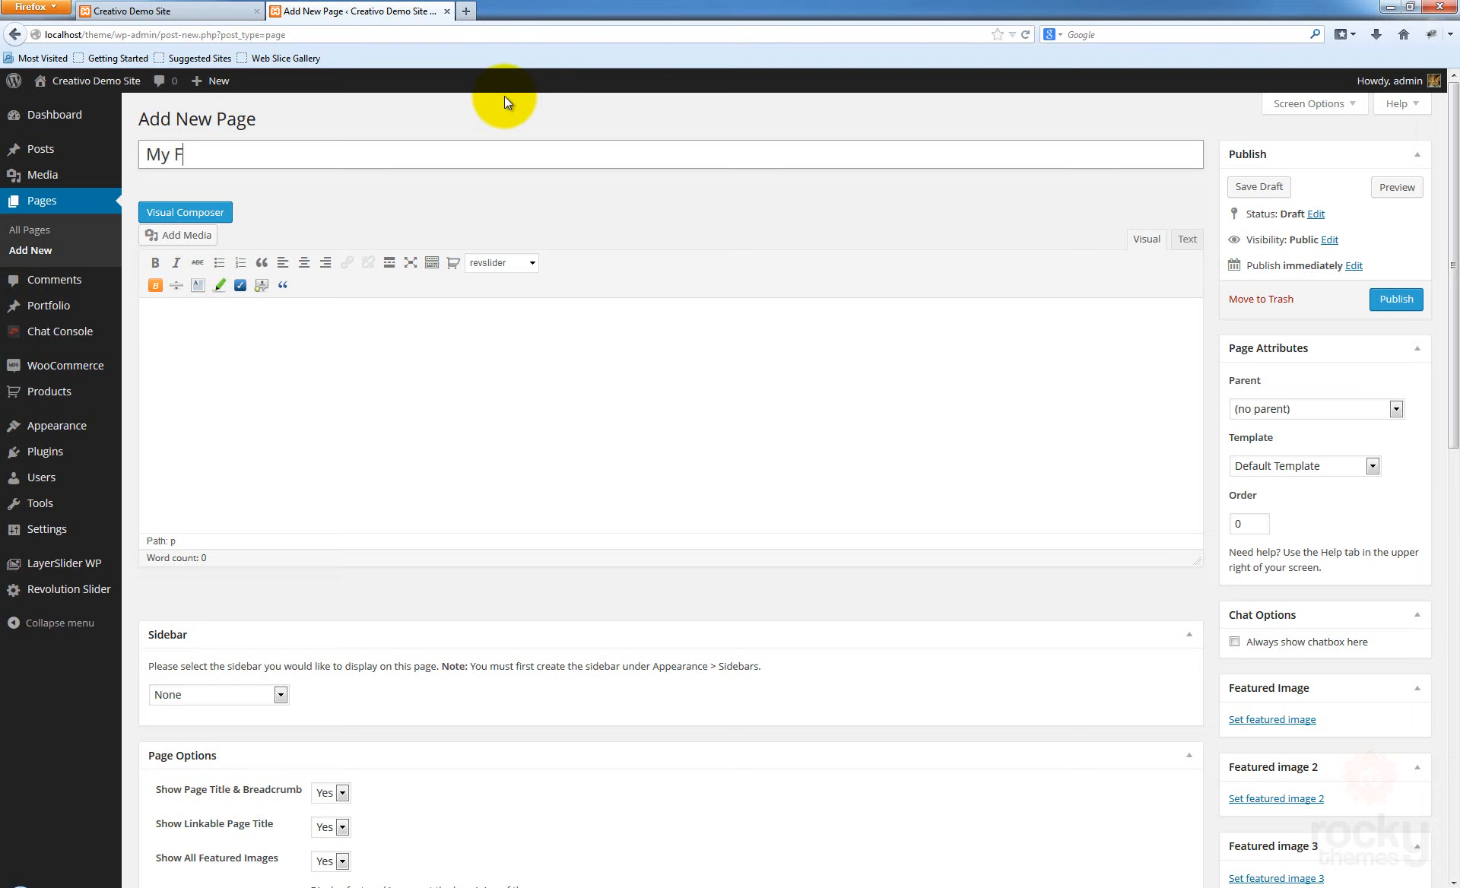
type("My First Hpome")
key("BackSpace")
key("BackSpace")
key("BackSpace")
key("BackSpace")
type("ome Page")
Switch the page content to the Visual Composer editor and add an empty row
left_click(431, 357)
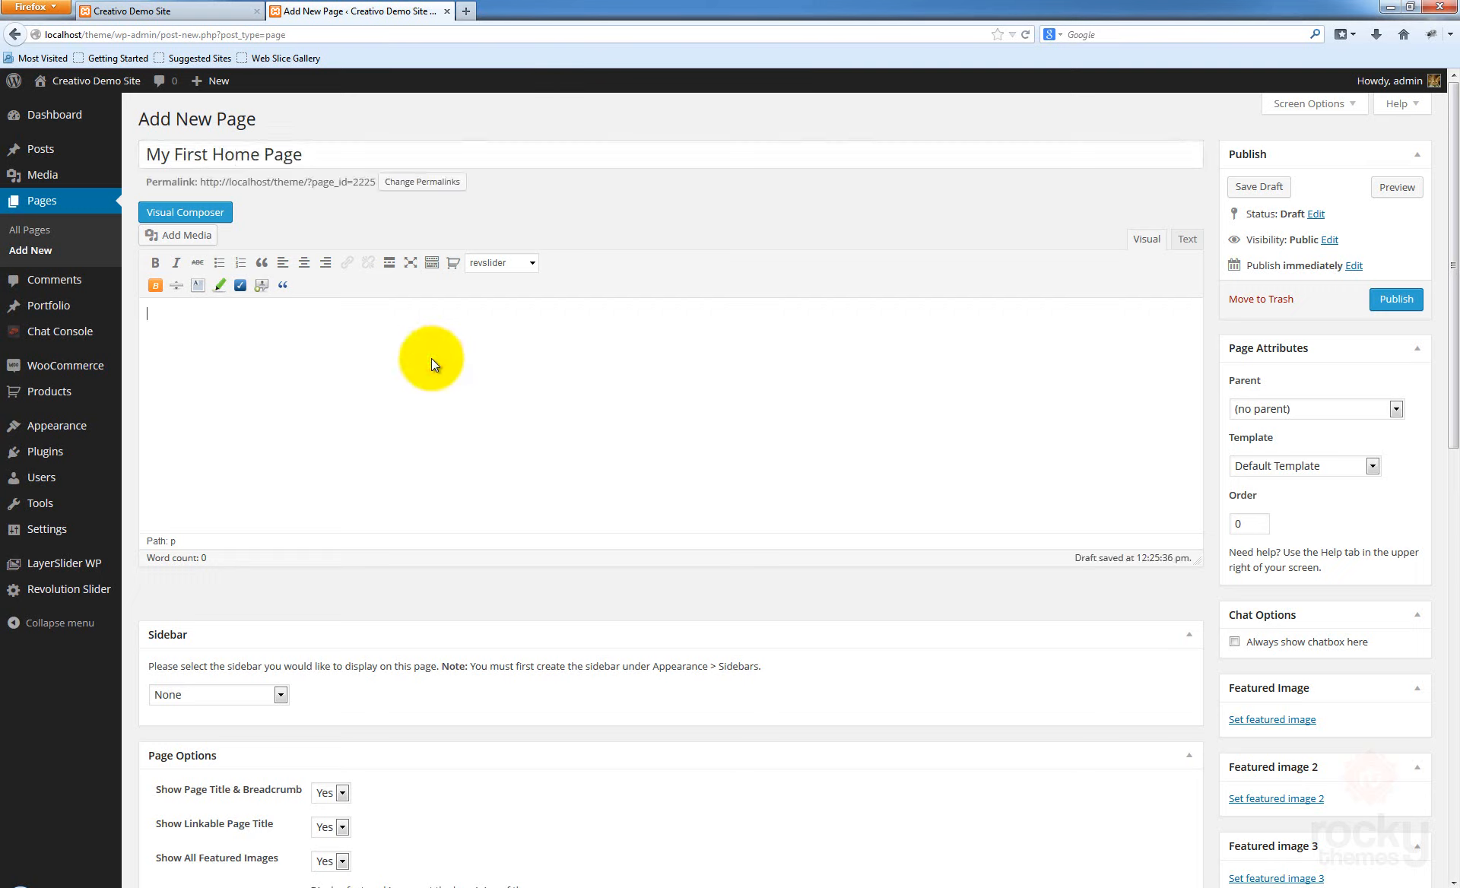
left_click(177, 217)
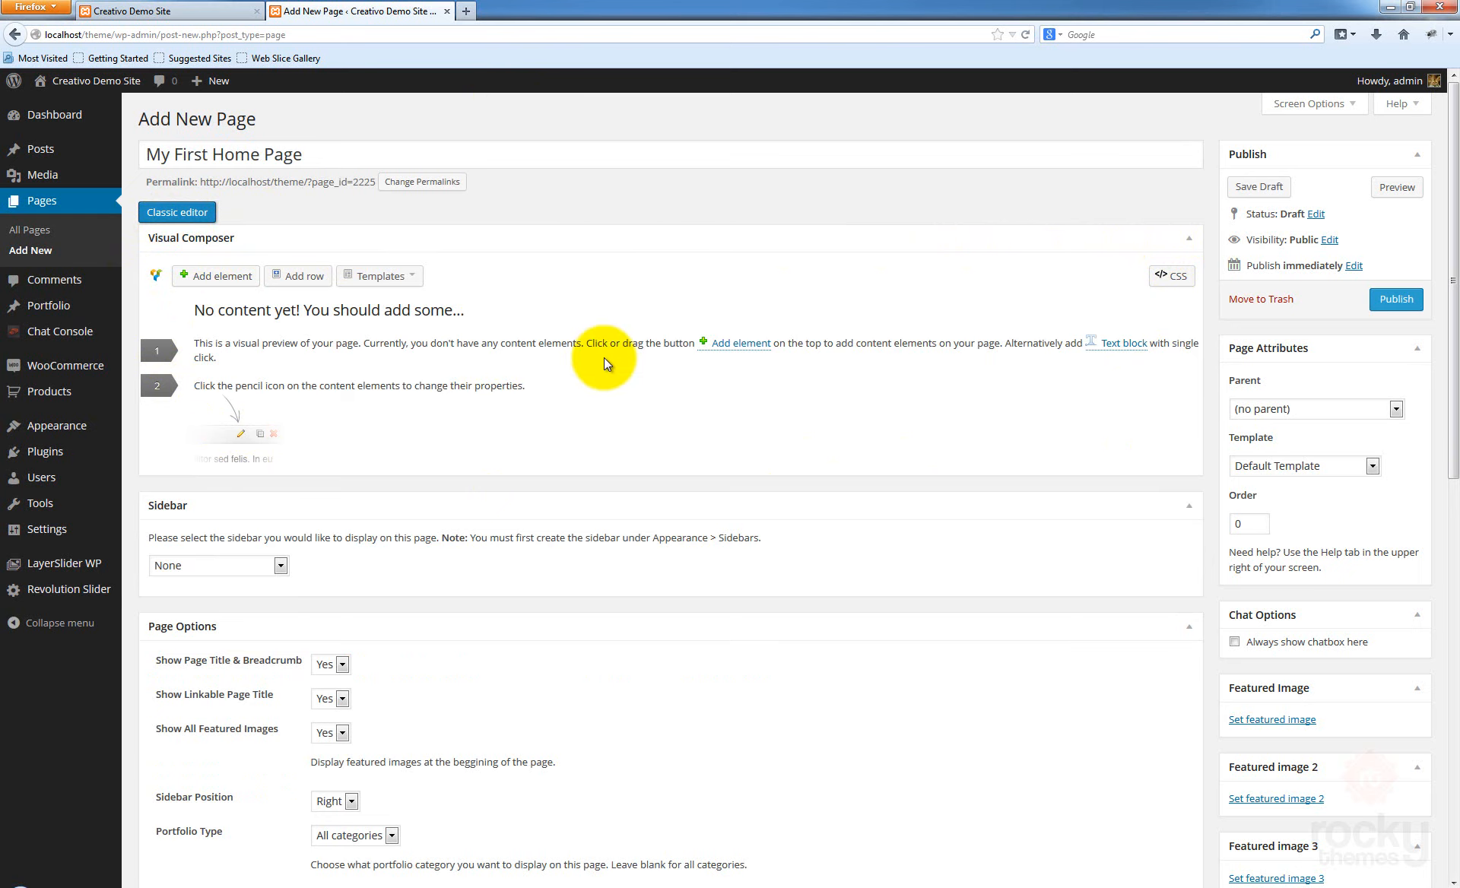
left_click(298, 283)
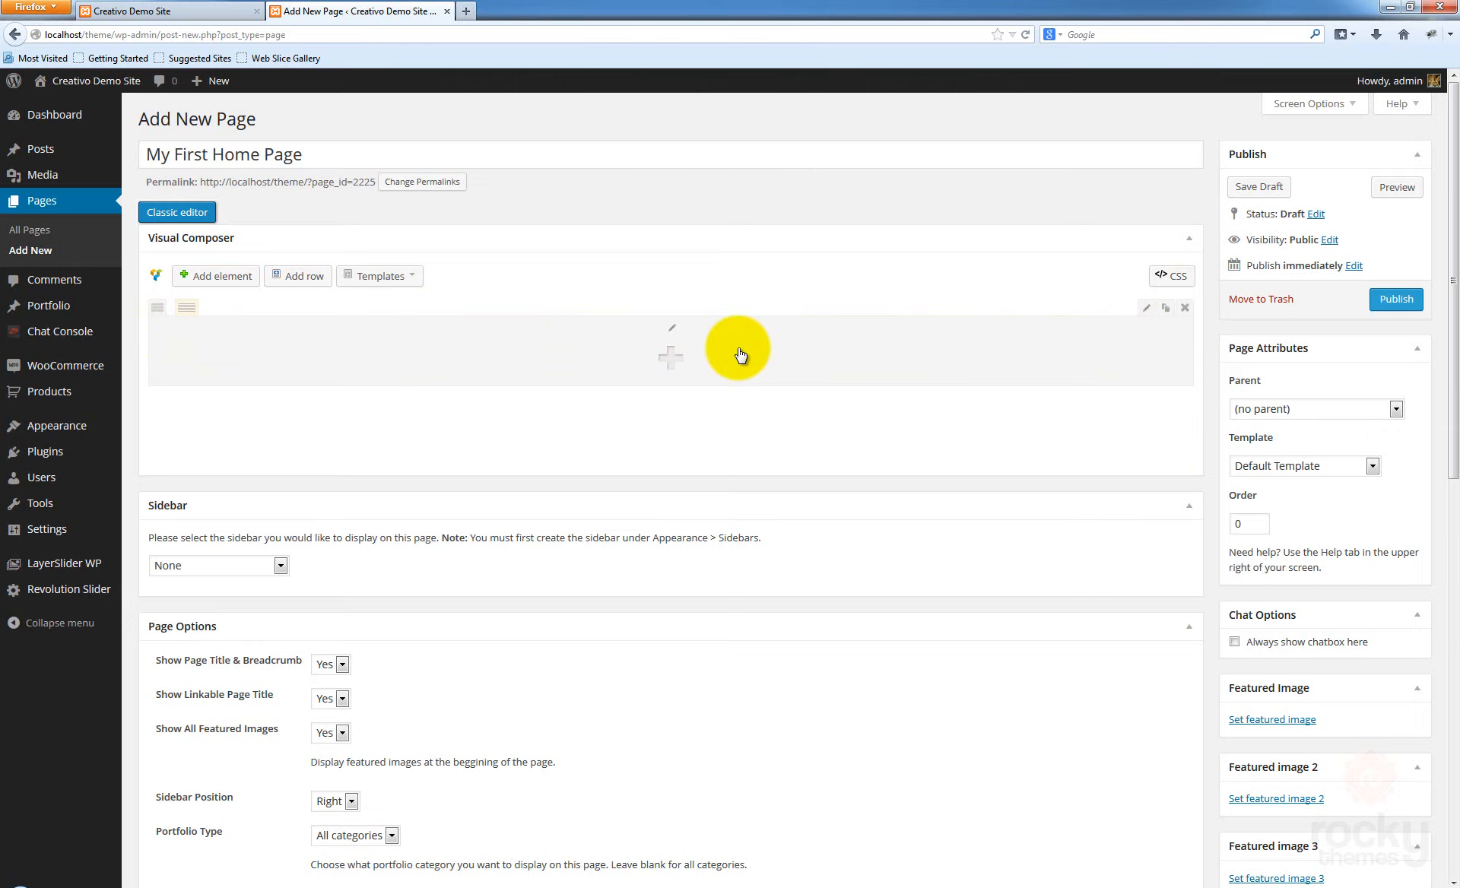
Insert a Layer Slider element in the row, using "My first slider" as its LayerSlider ID, and save it
left_click(671, 359)
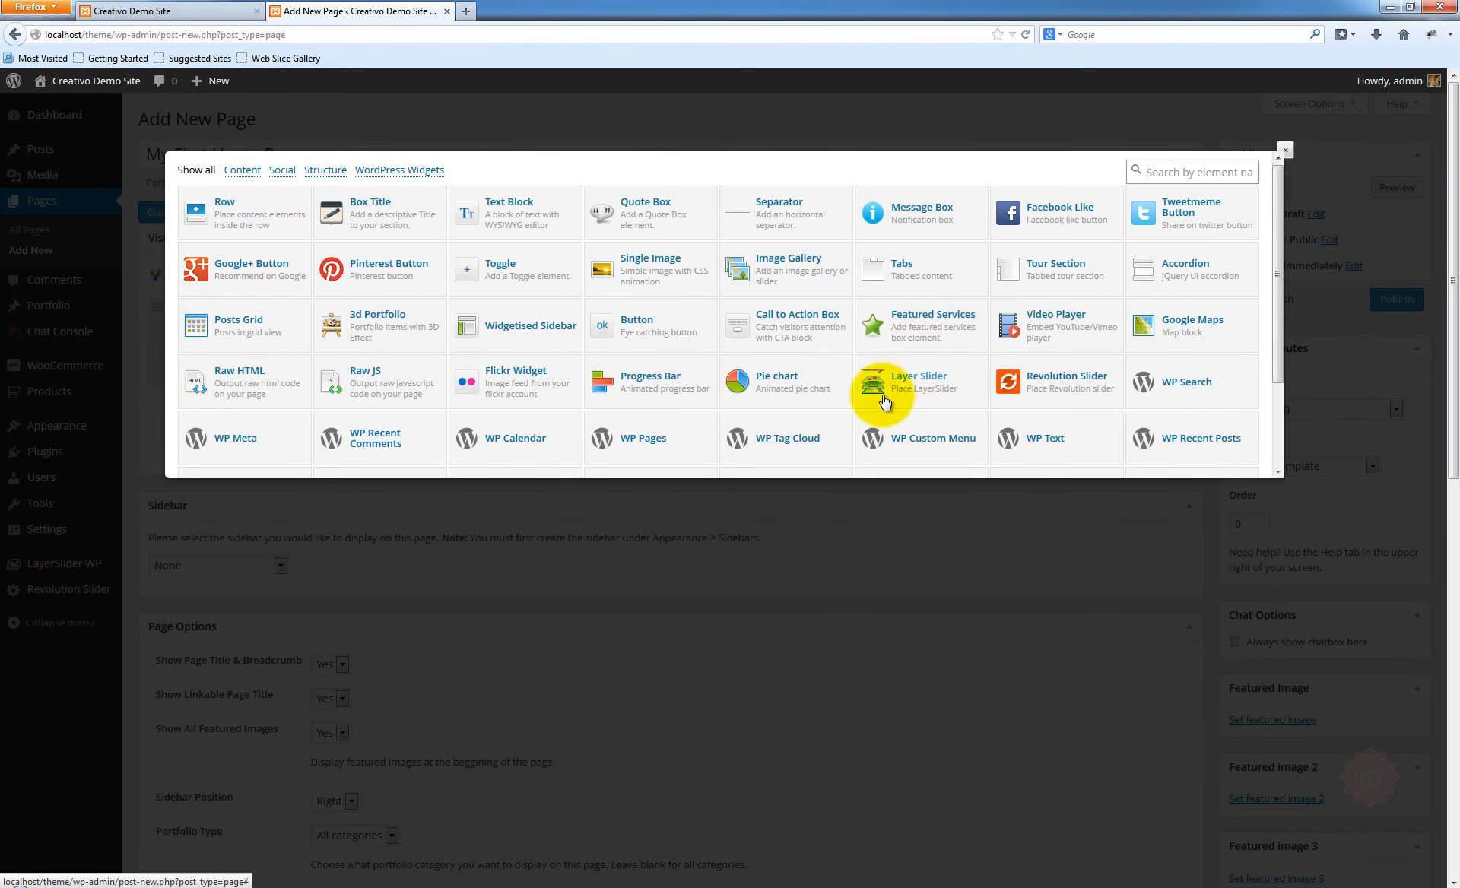
left_click(920, 385)
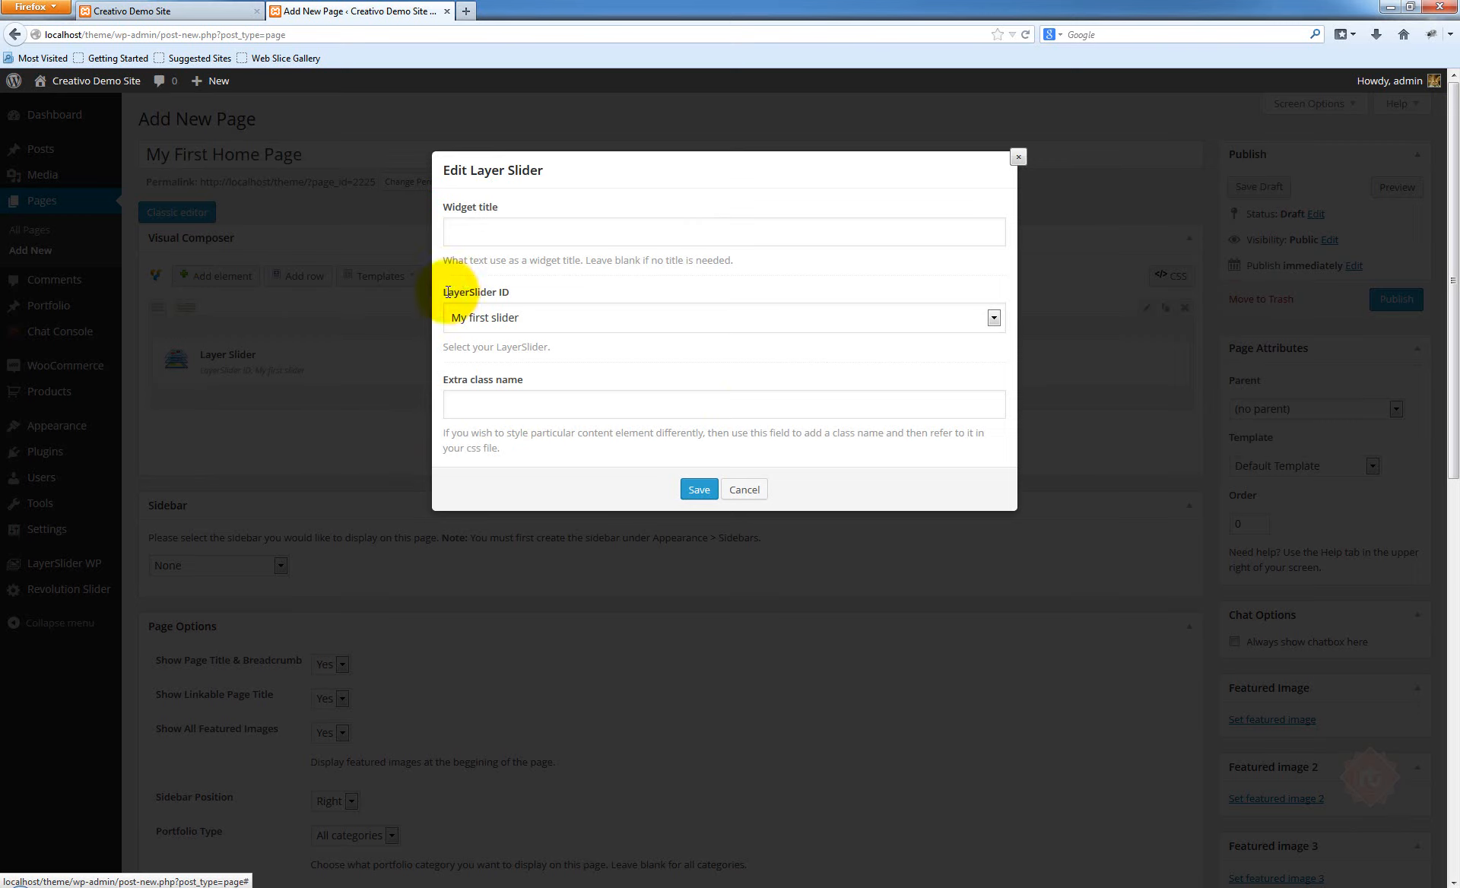
left_click_drag(443, 290, 507, 290)
left_click(505, 290)
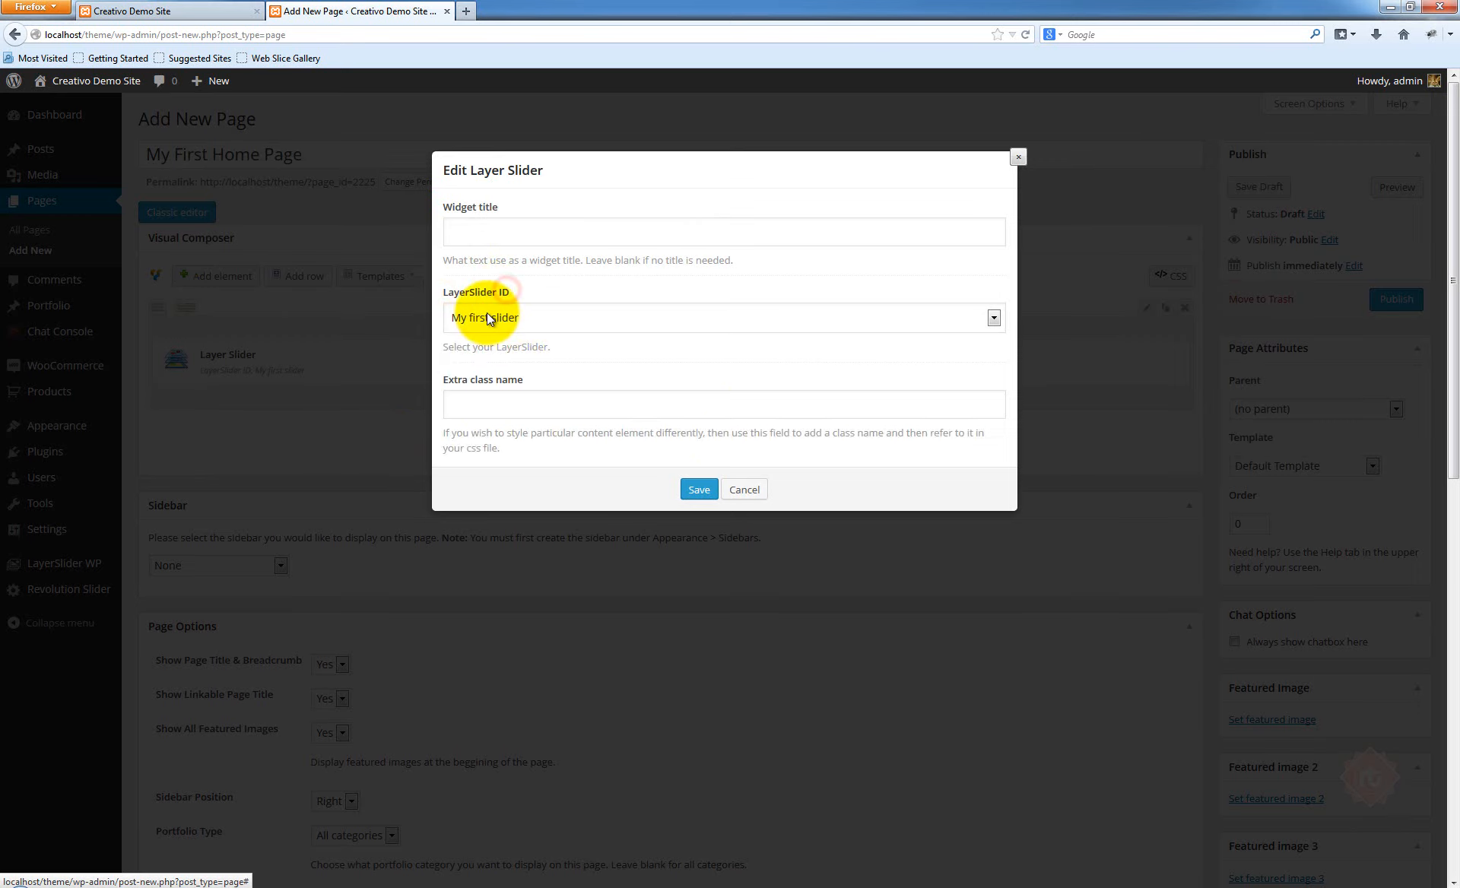
left_click(527, 315)
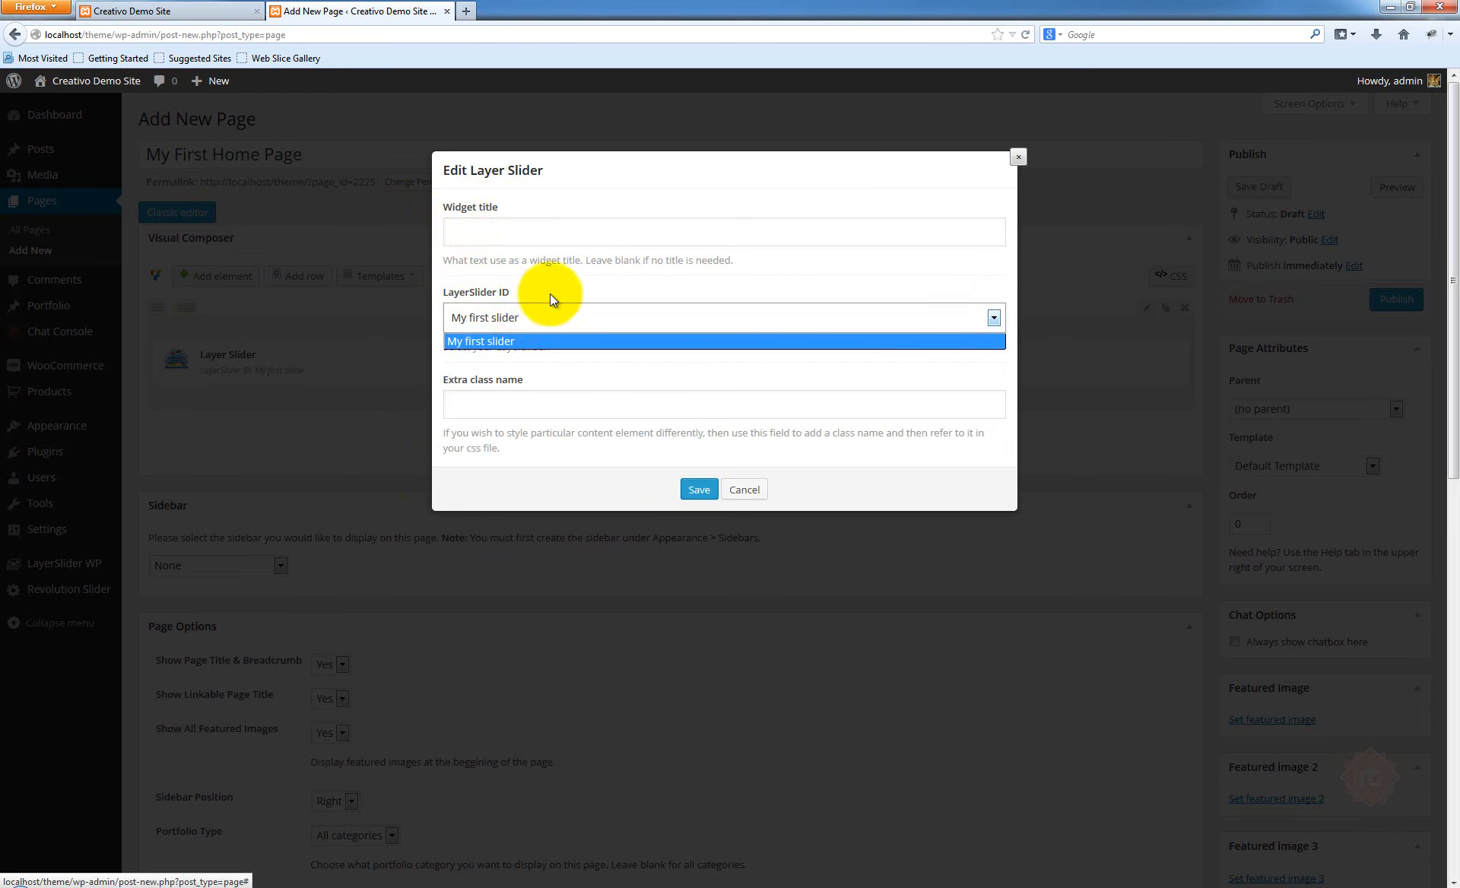
left_click(550, 293)
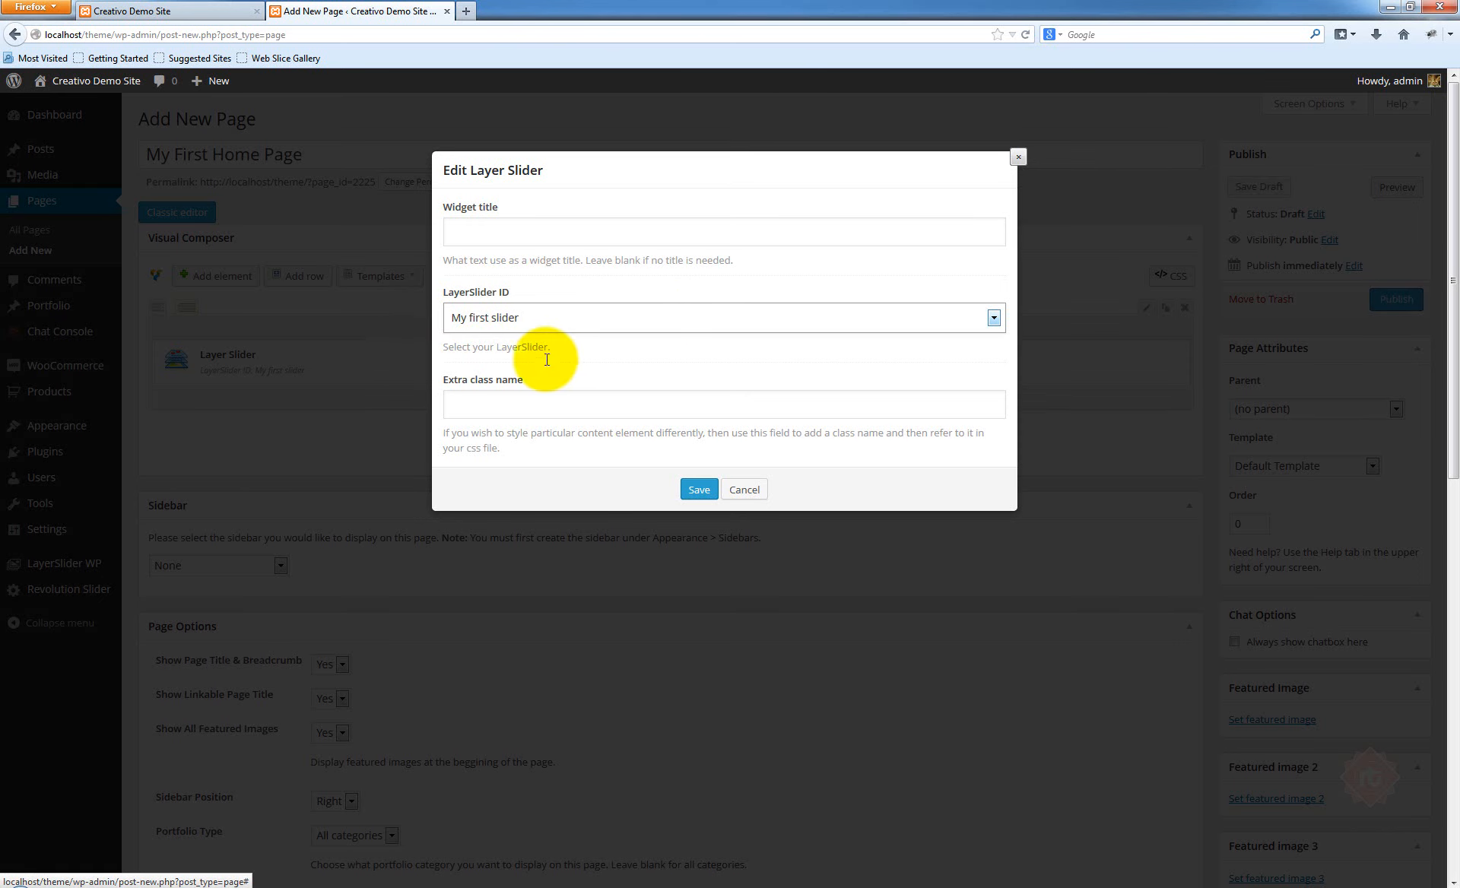
left_click(697, 489)
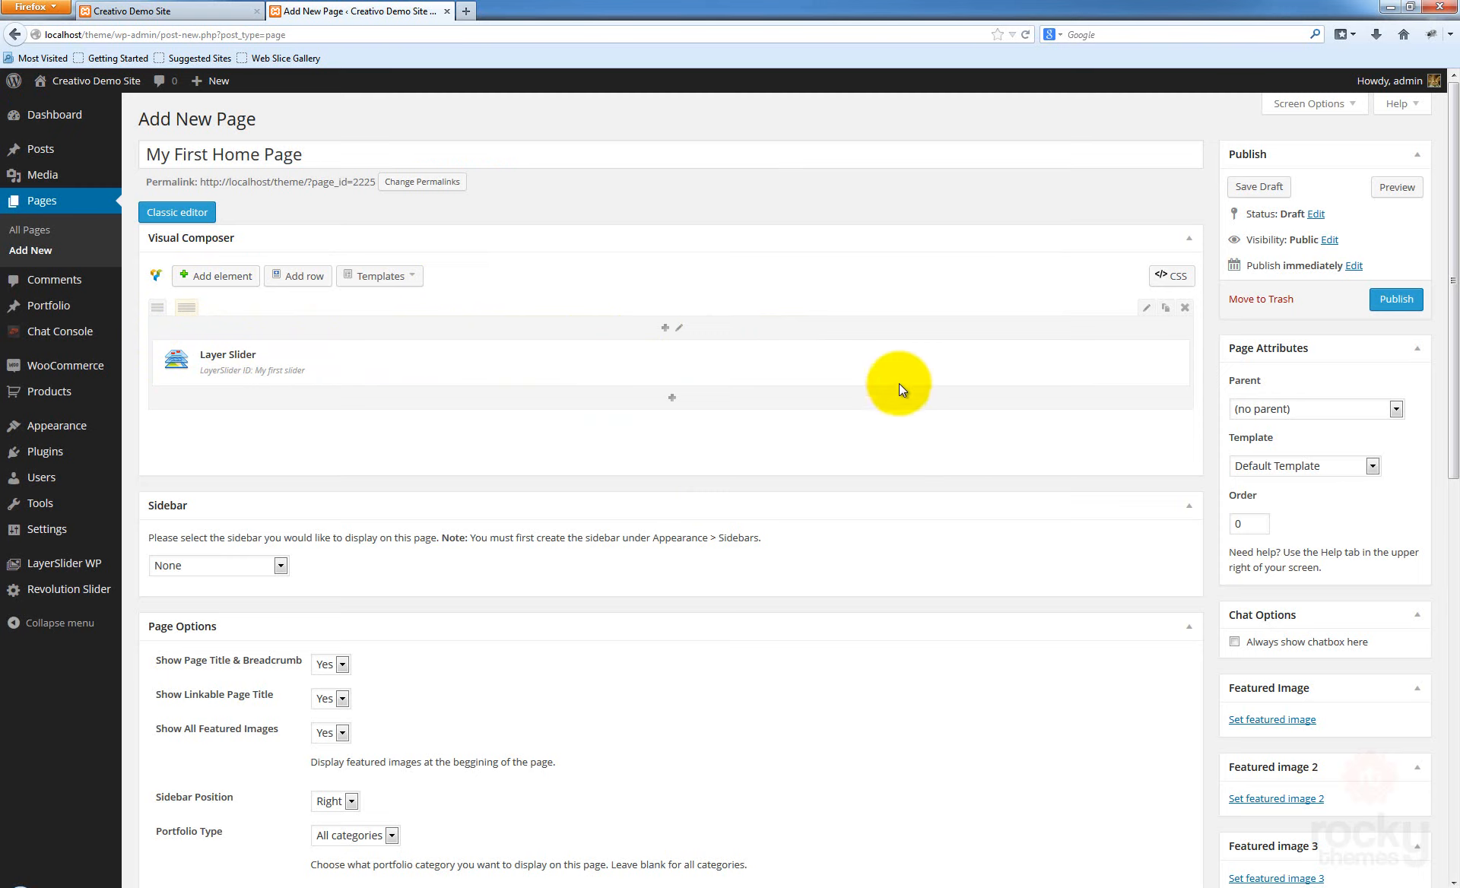
Publish the page and open its live view in a new browser tab
left_click(1396, 299)
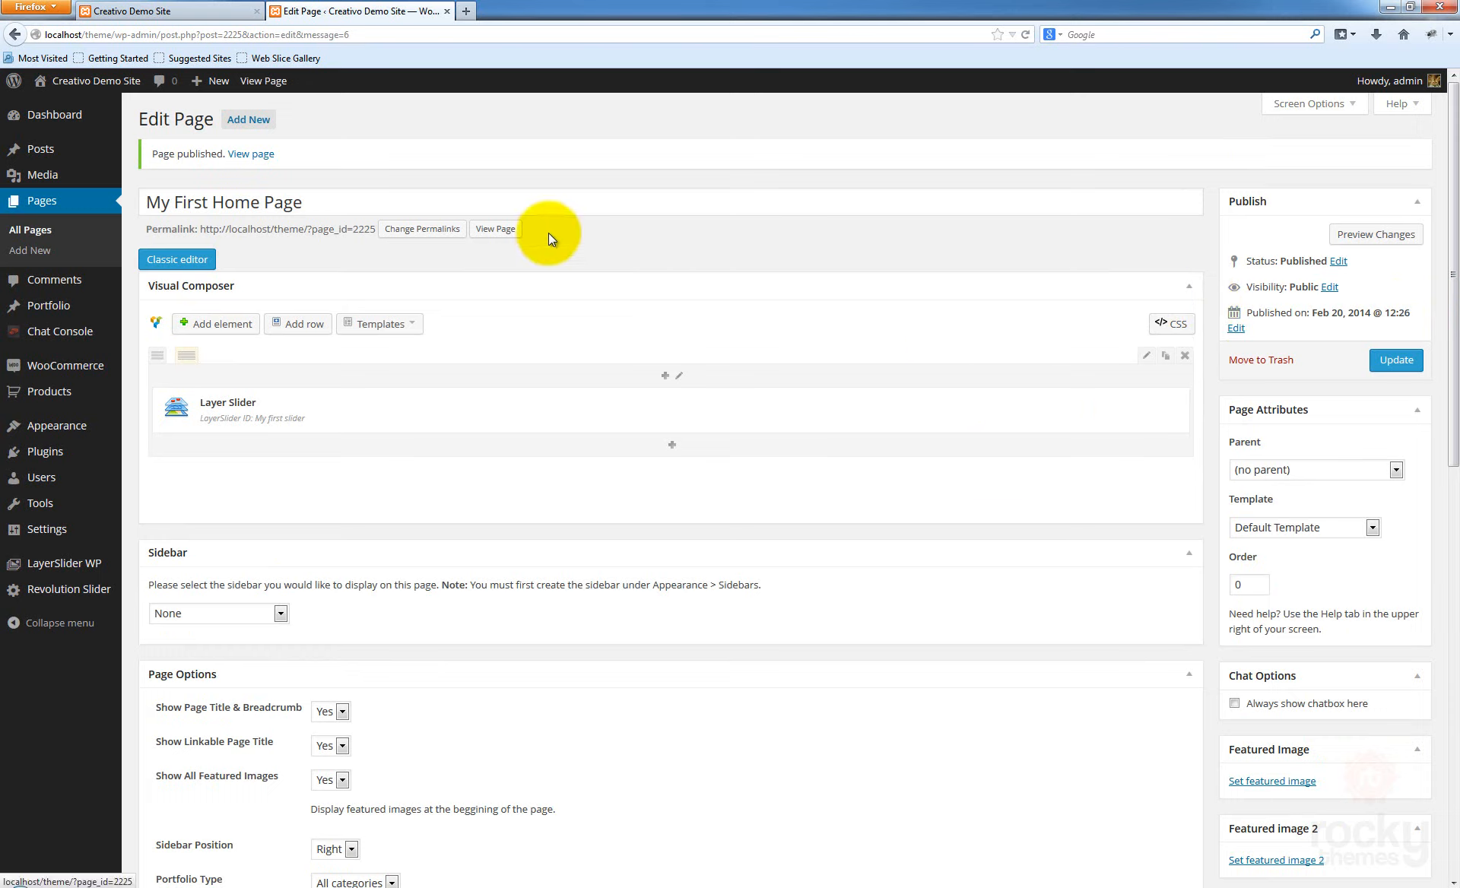
right_click(490, 228)
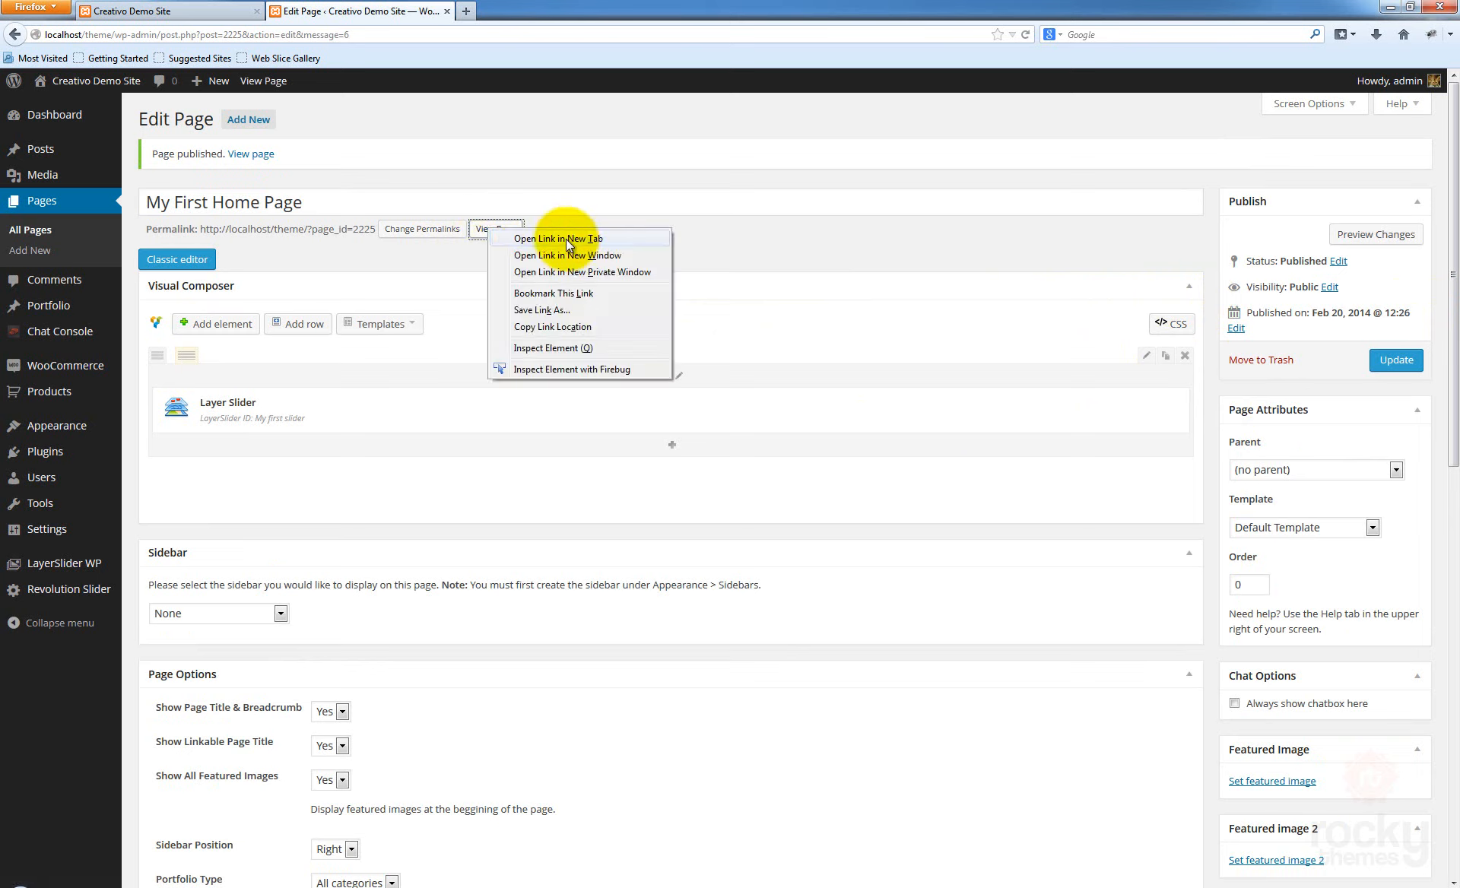
left_click(566, 241)
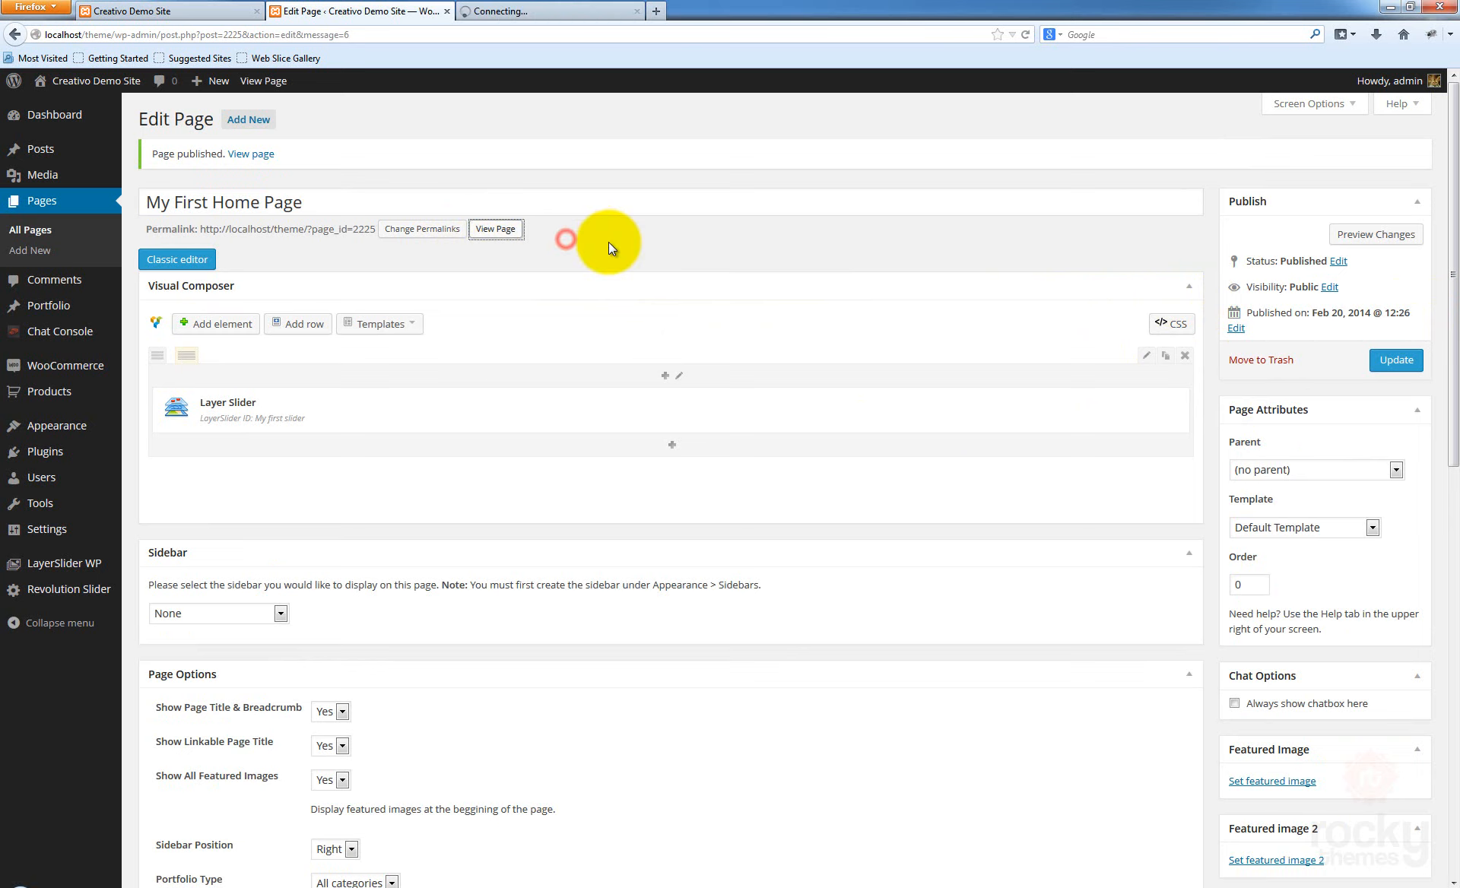
left_click(537, 13)
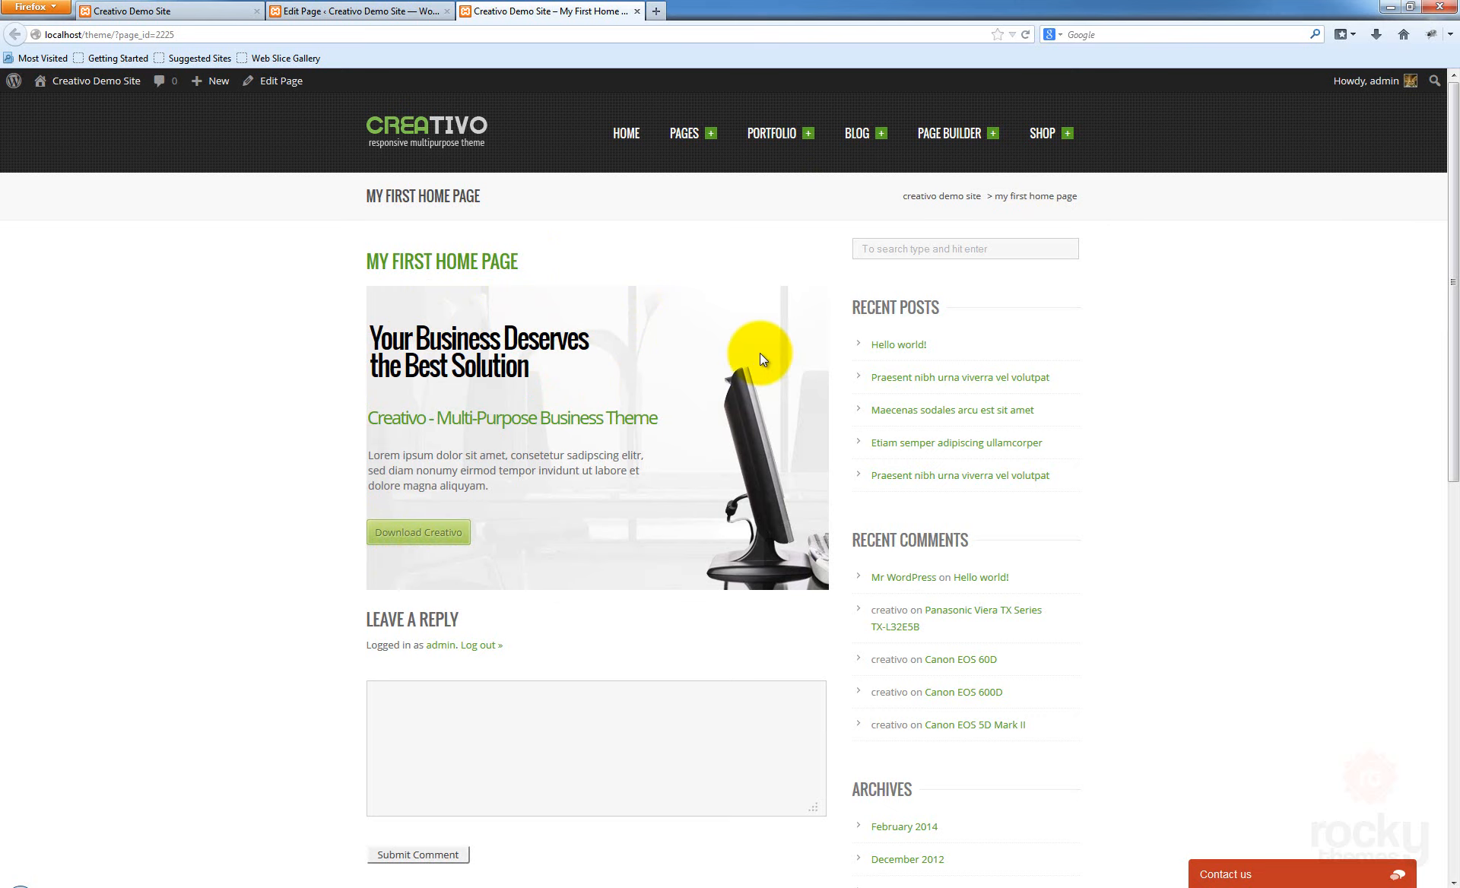
Examine the published page's layout from the slider and comment form to the sidebar and footer
scroll(759, 352, "down", 2)
scroll(786, 349, "down", 3)
scroll(787, 349, "up", 4)
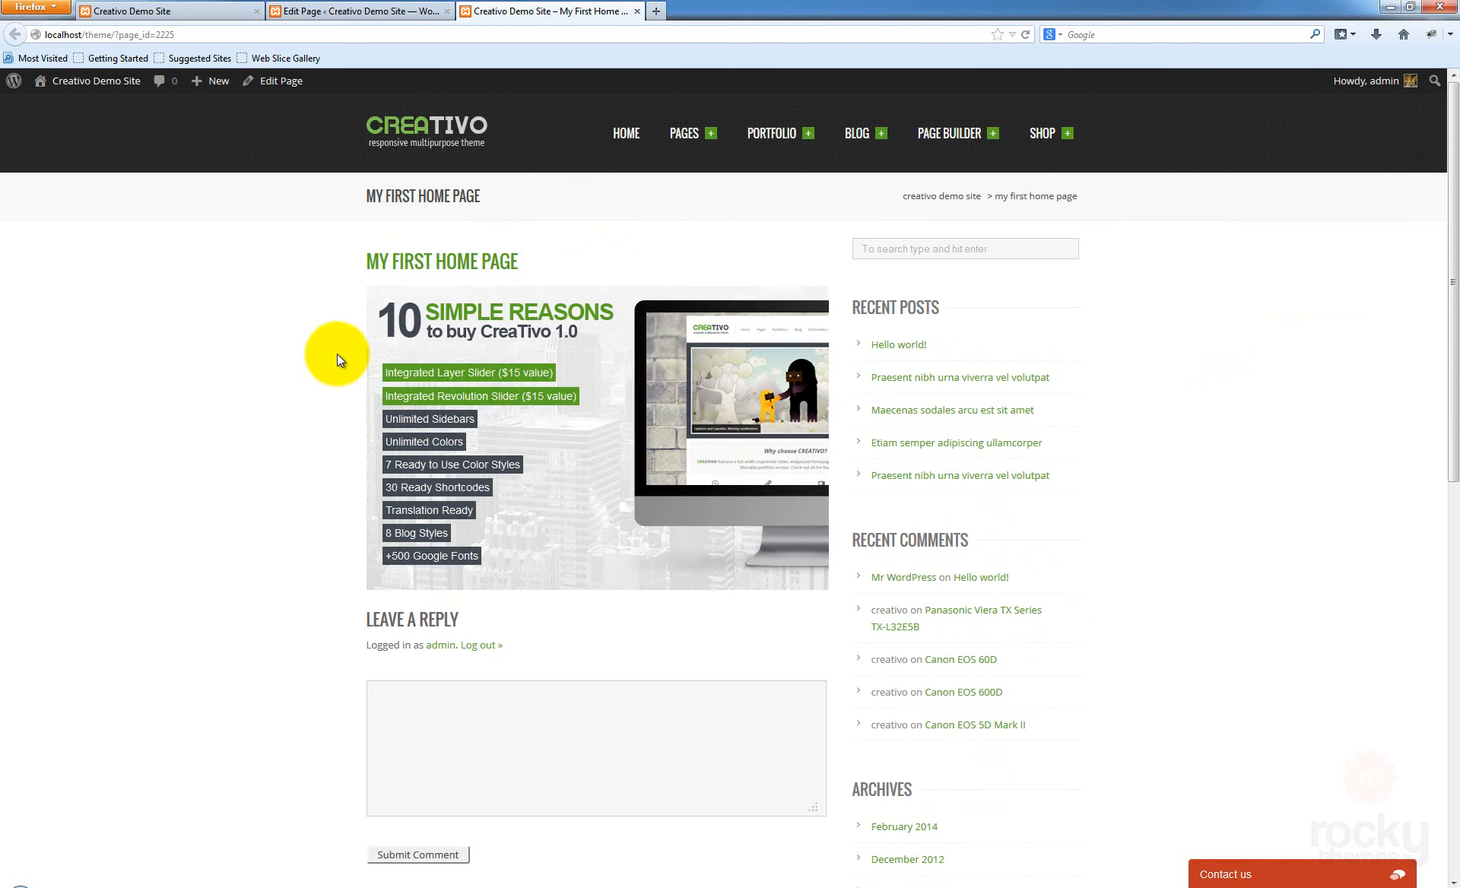
scroll(804, 576, "down", 3)
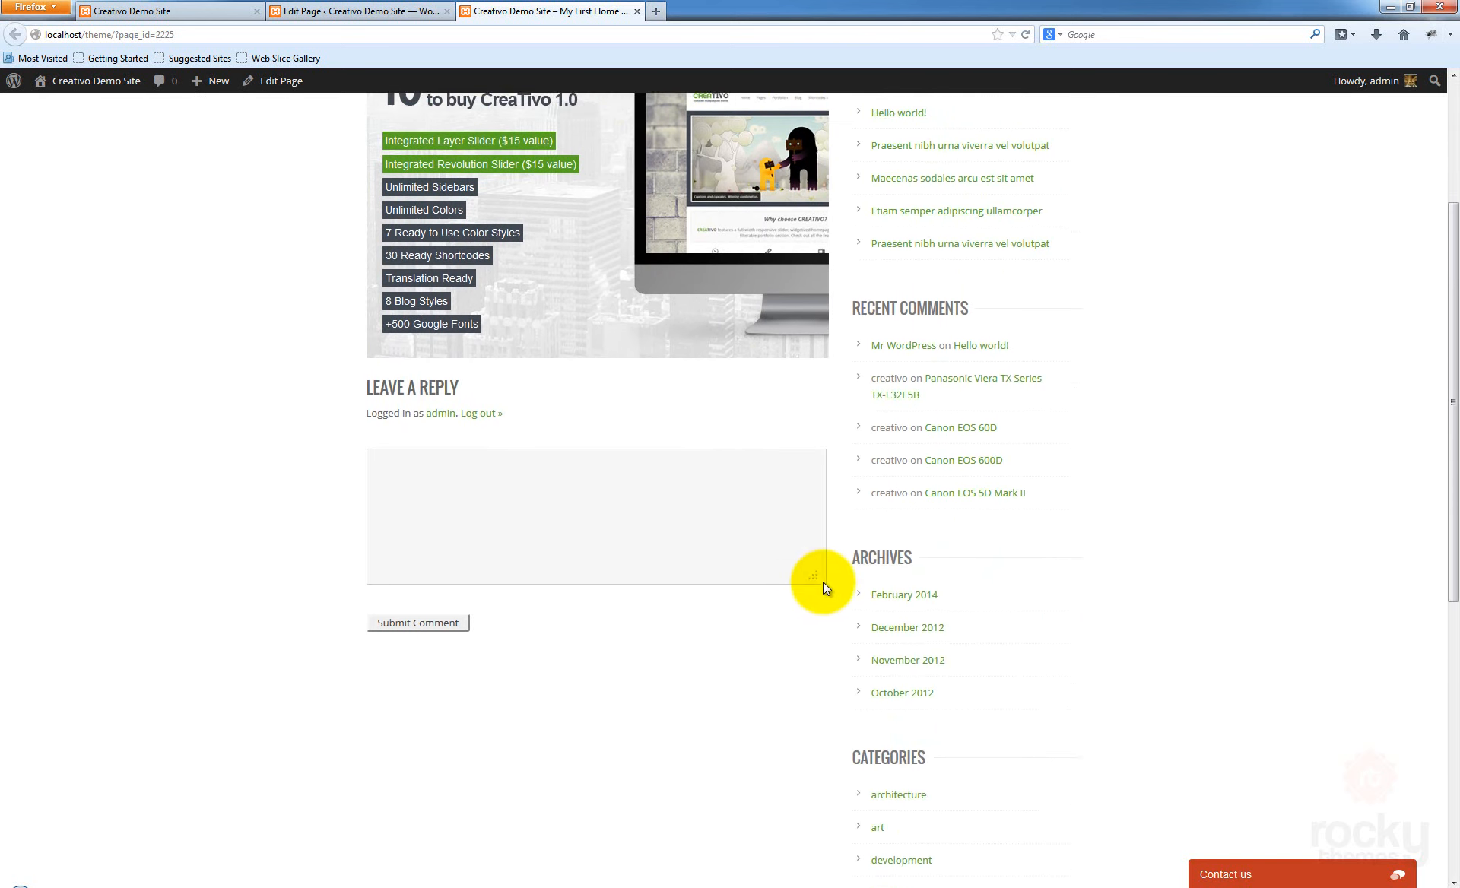
scroll(822, 581, "up", 3)
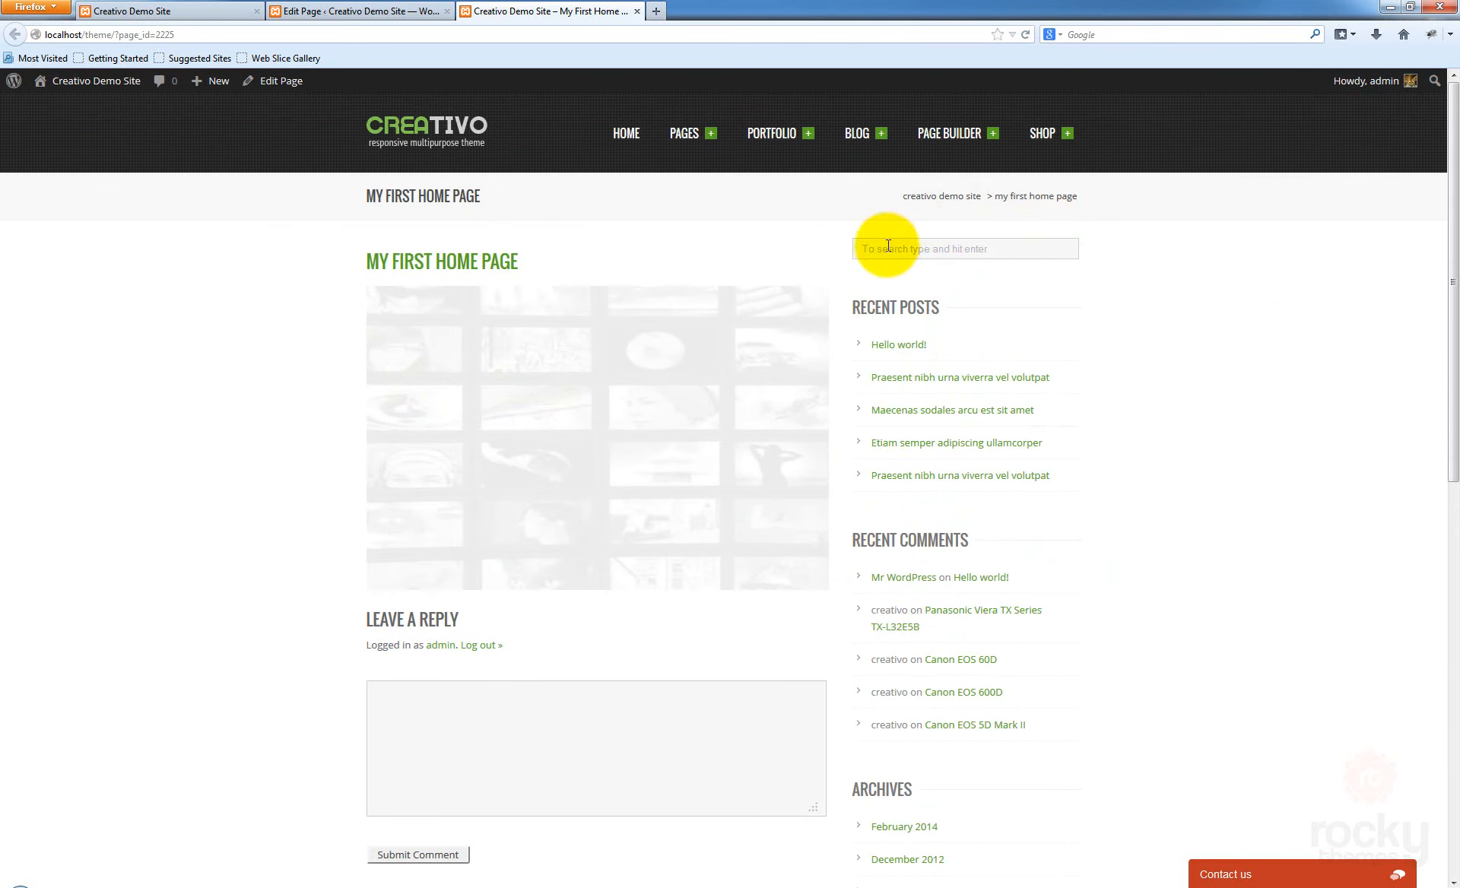
scroll(1102, 273, "down", 6)
scroll(1057, 281, "down", 4)
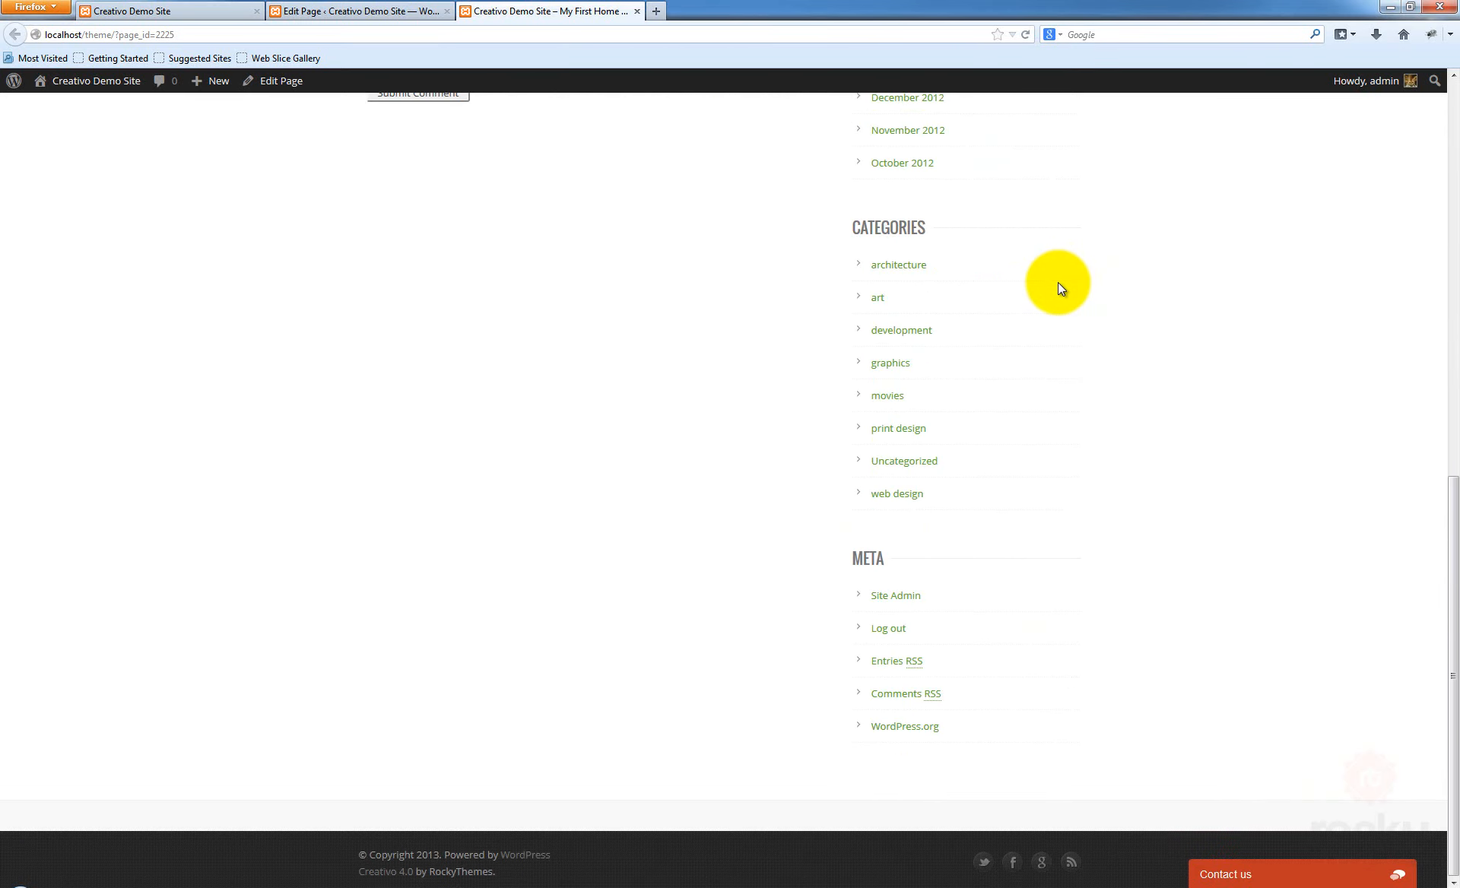
scroll(1072, 294, "up", 10)
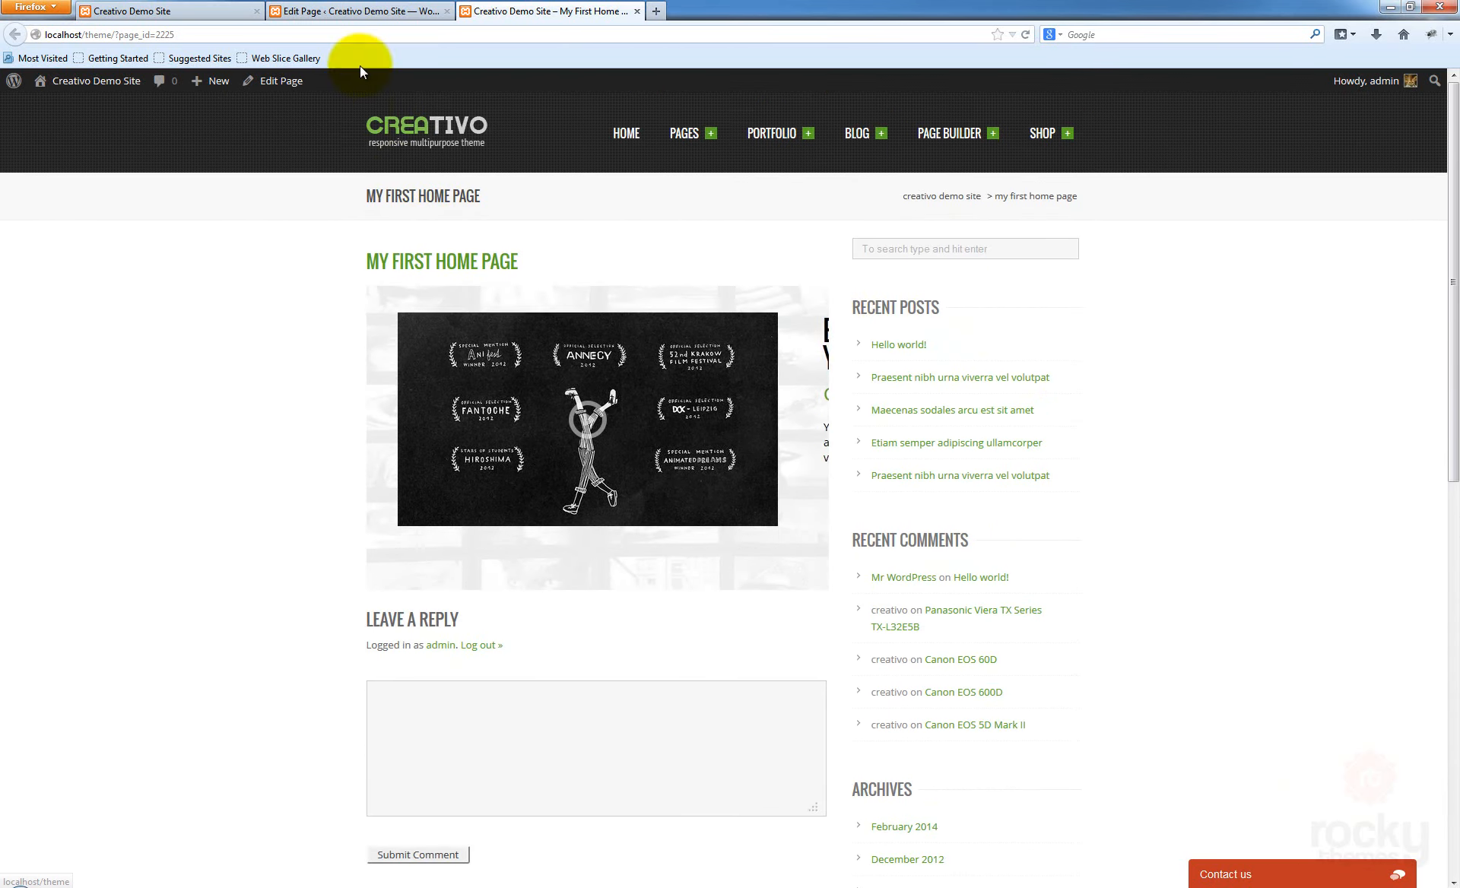
Set the page's template to Full Width and update the page
left_click(371, 12)
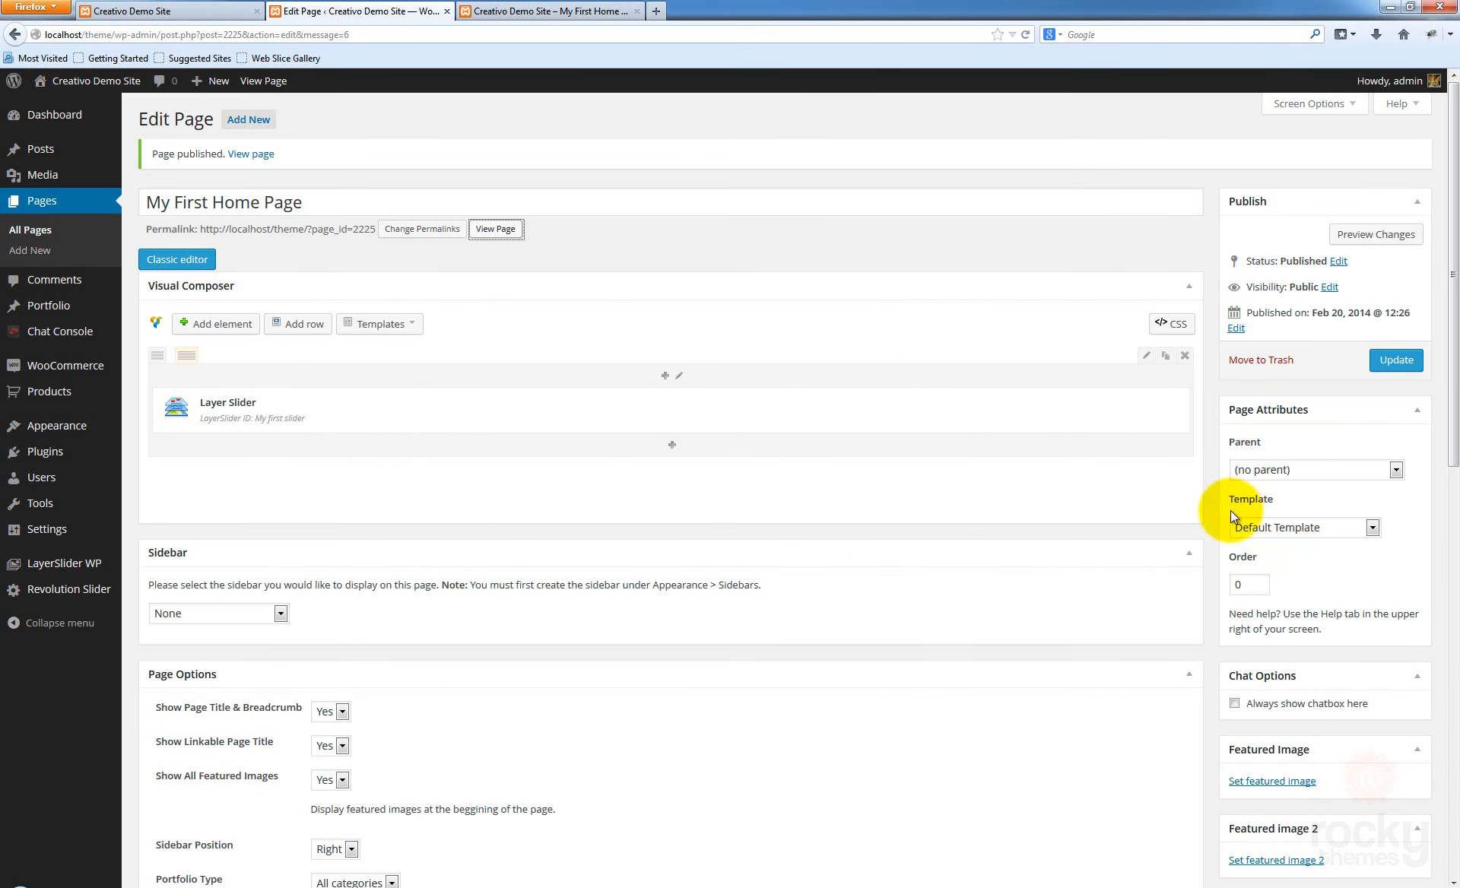
left_click(1306, 525)
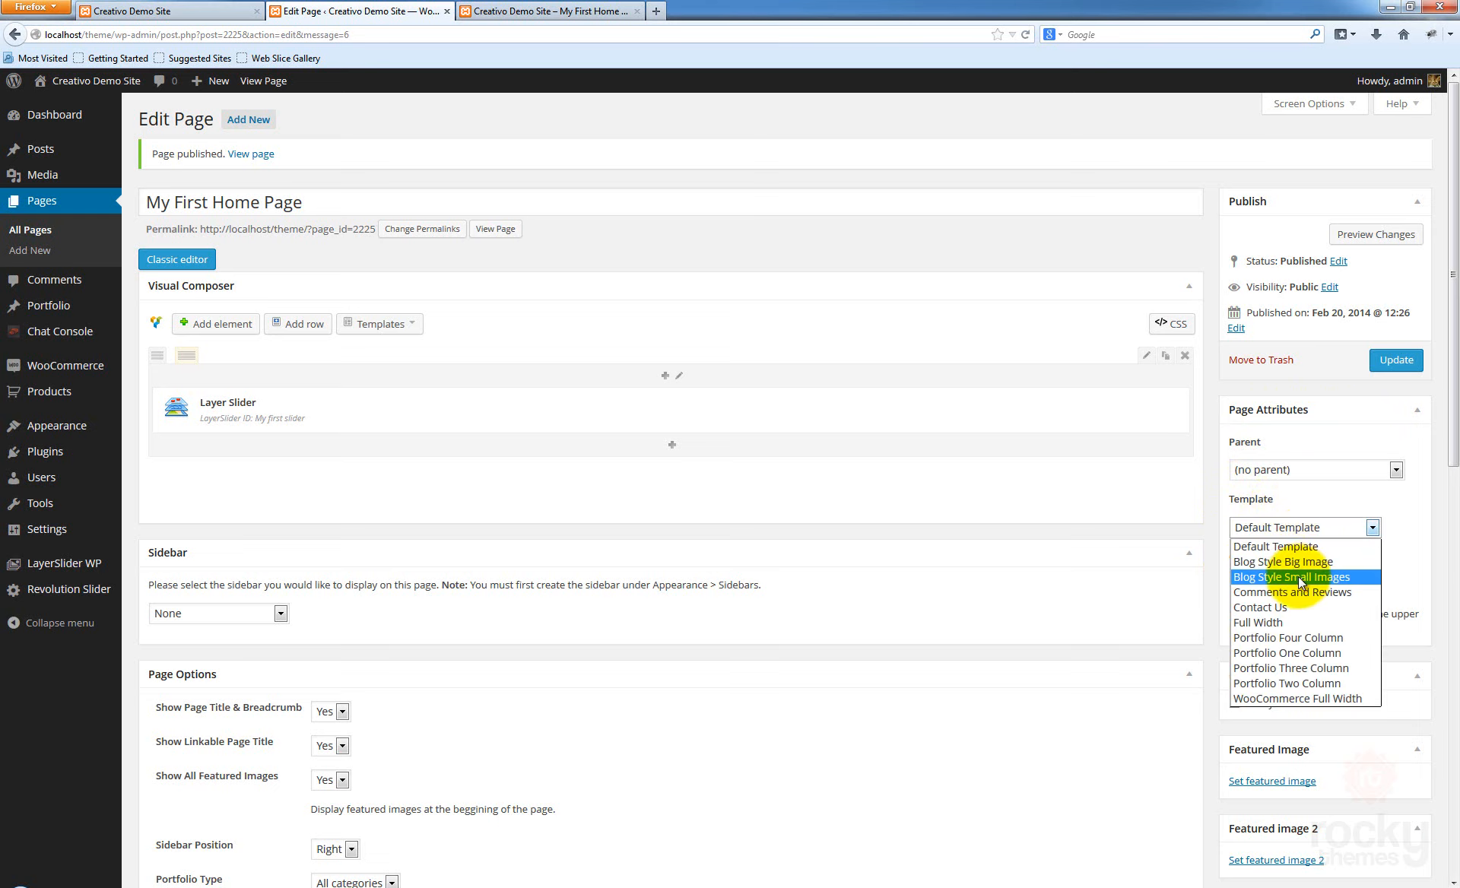
left_click(1269, 627)
left_click(1399, 362)
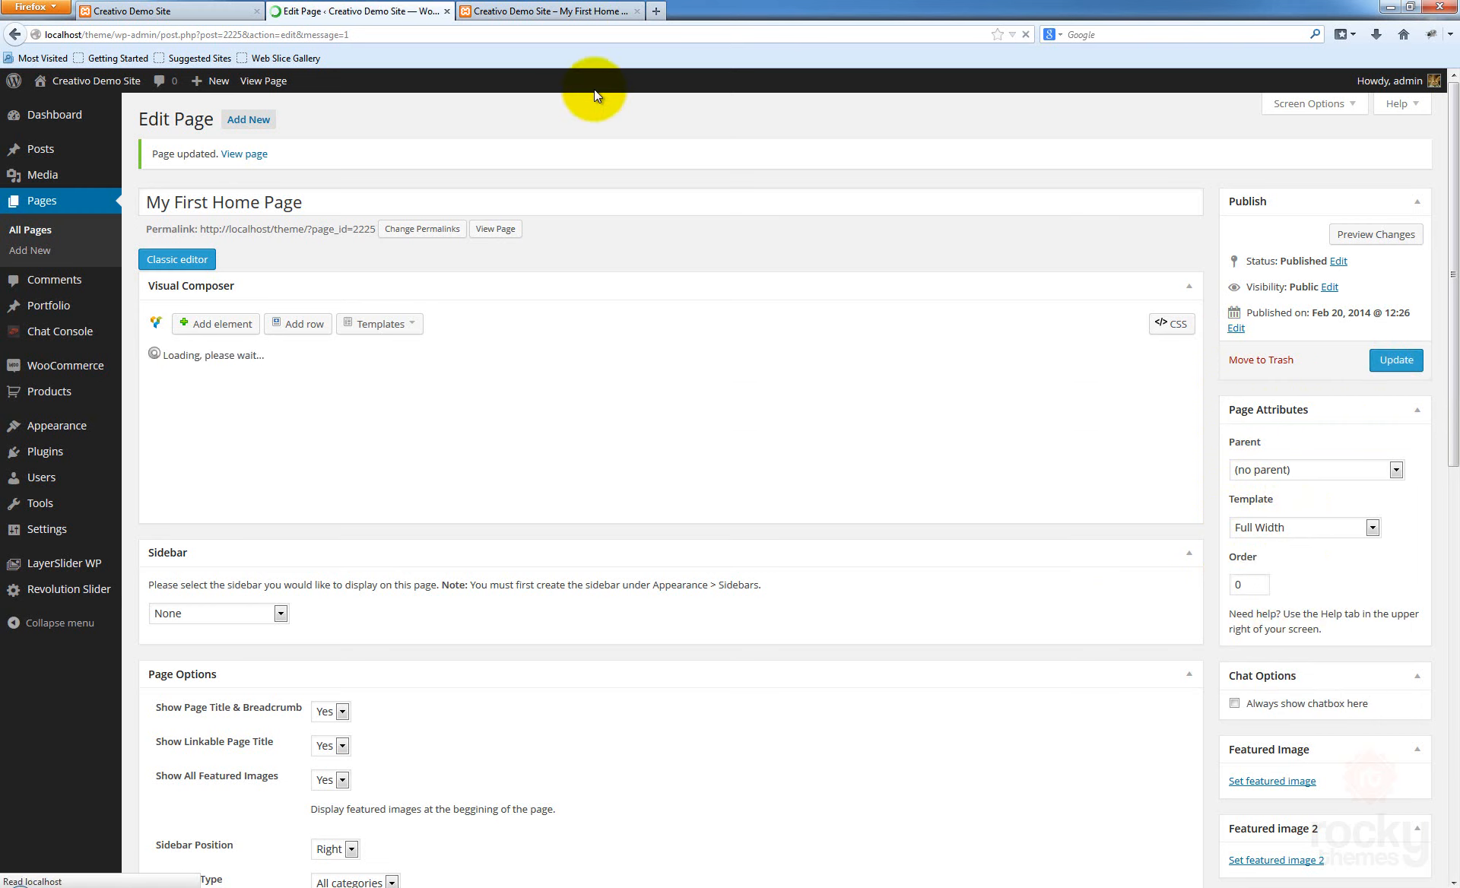
Reload the published page and examine its slider width, page title and breadcrumb area
left_click(543, 11)
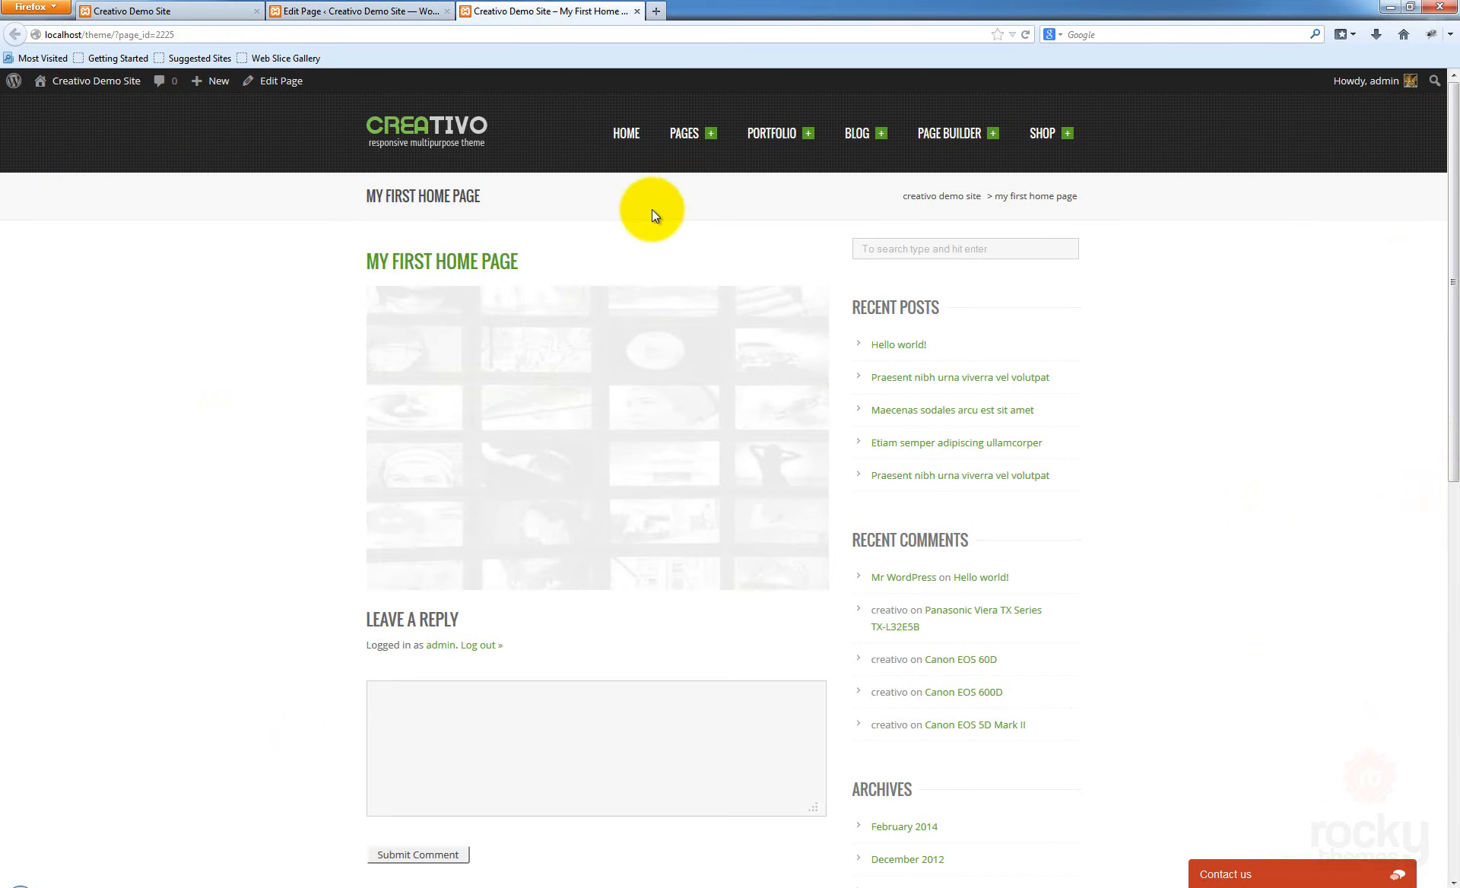
key("F5")
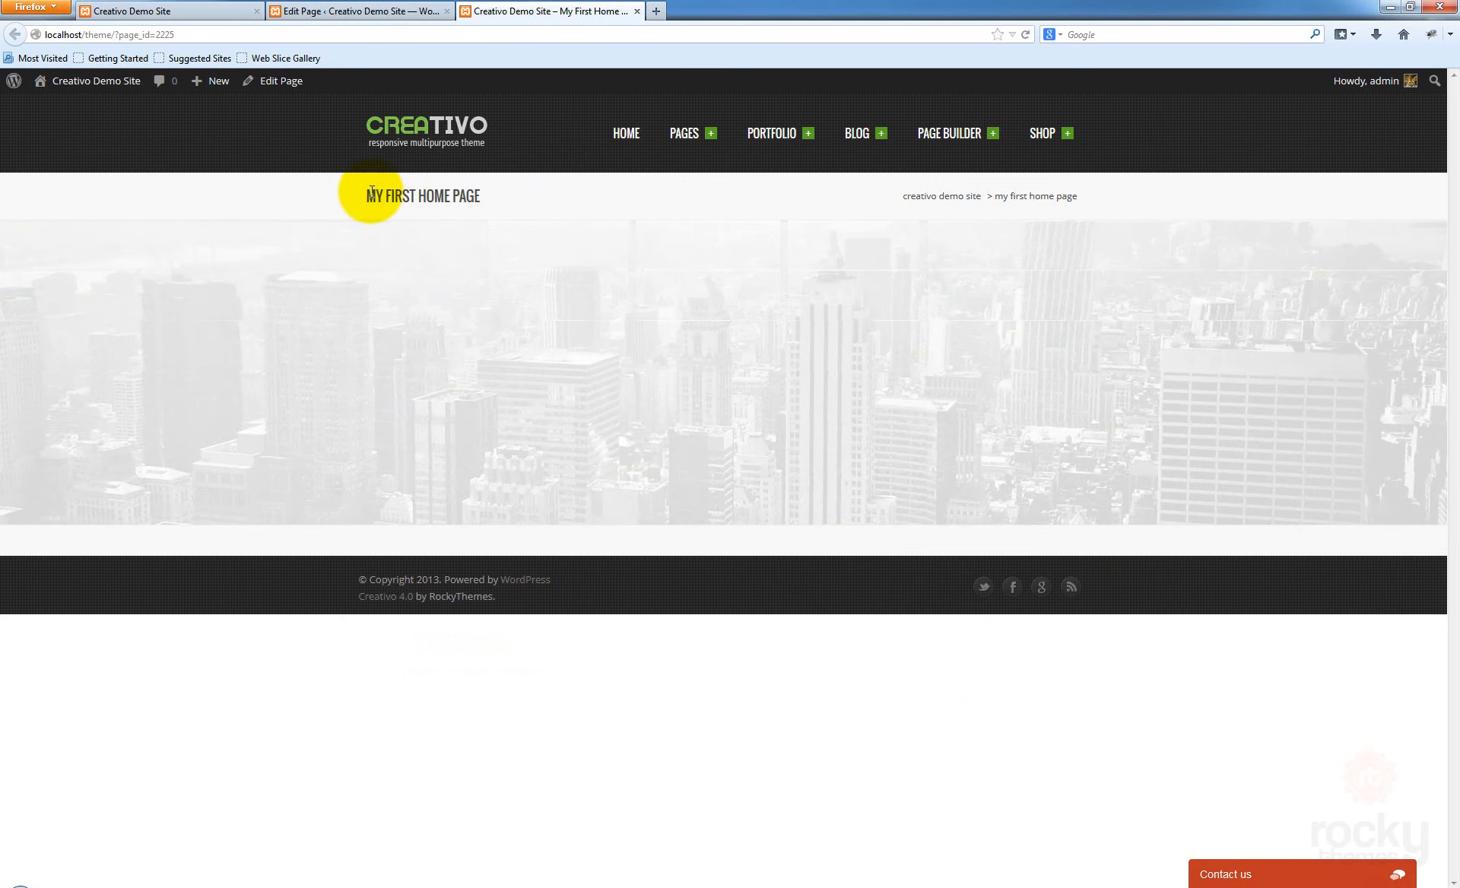
left_click_drag(369, 194, 480, 198)
left_click(486, 196)
left_click(1094, 193)
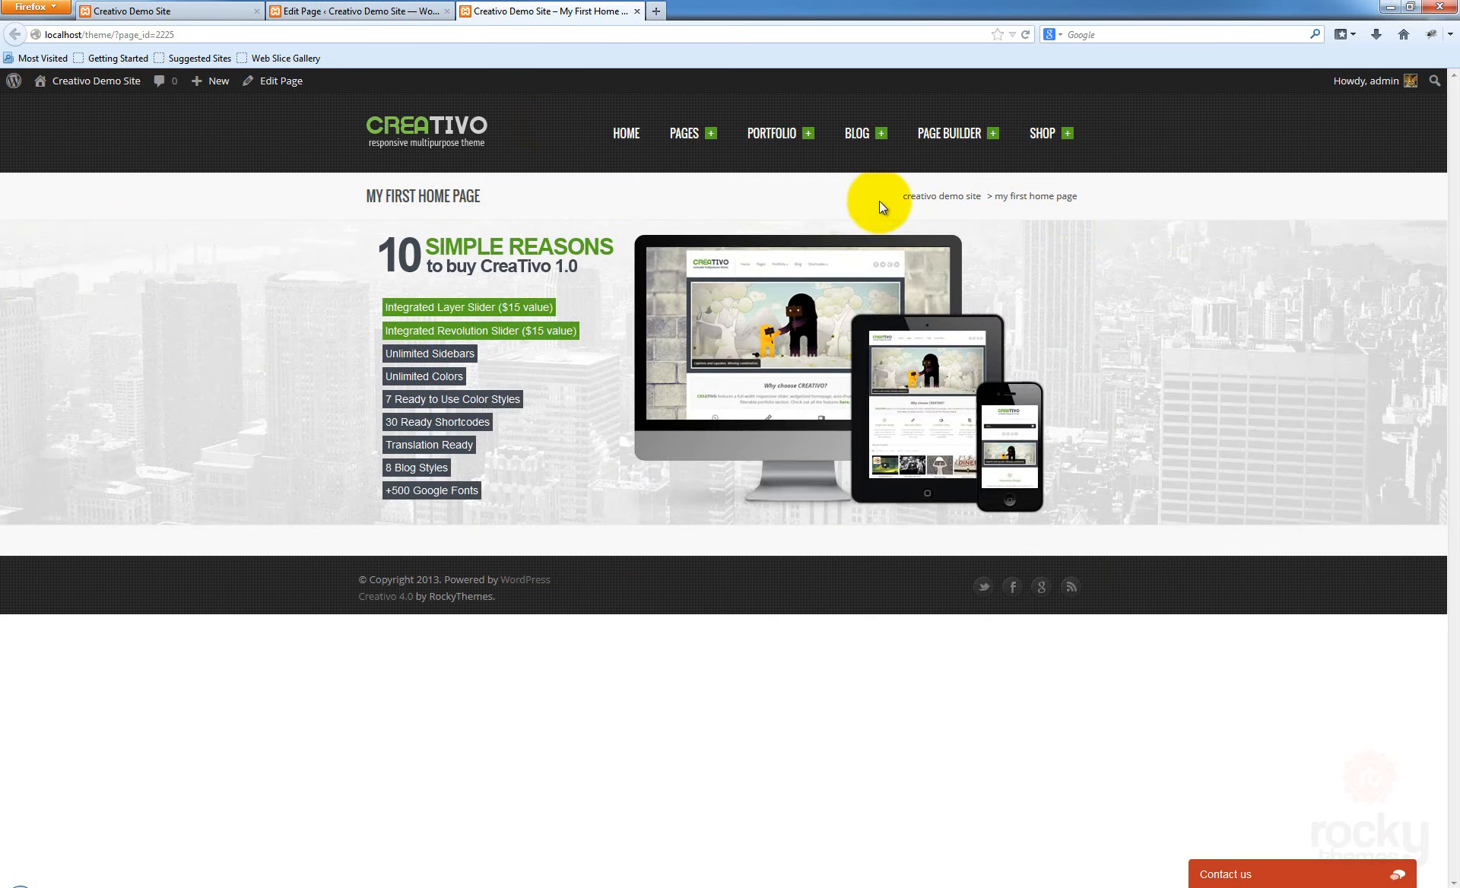
Set Show Page Title & Breadcrumb to No, update the page, and reload its published view
left_click(343, 14)
scroll(613, 393, "down", 2)
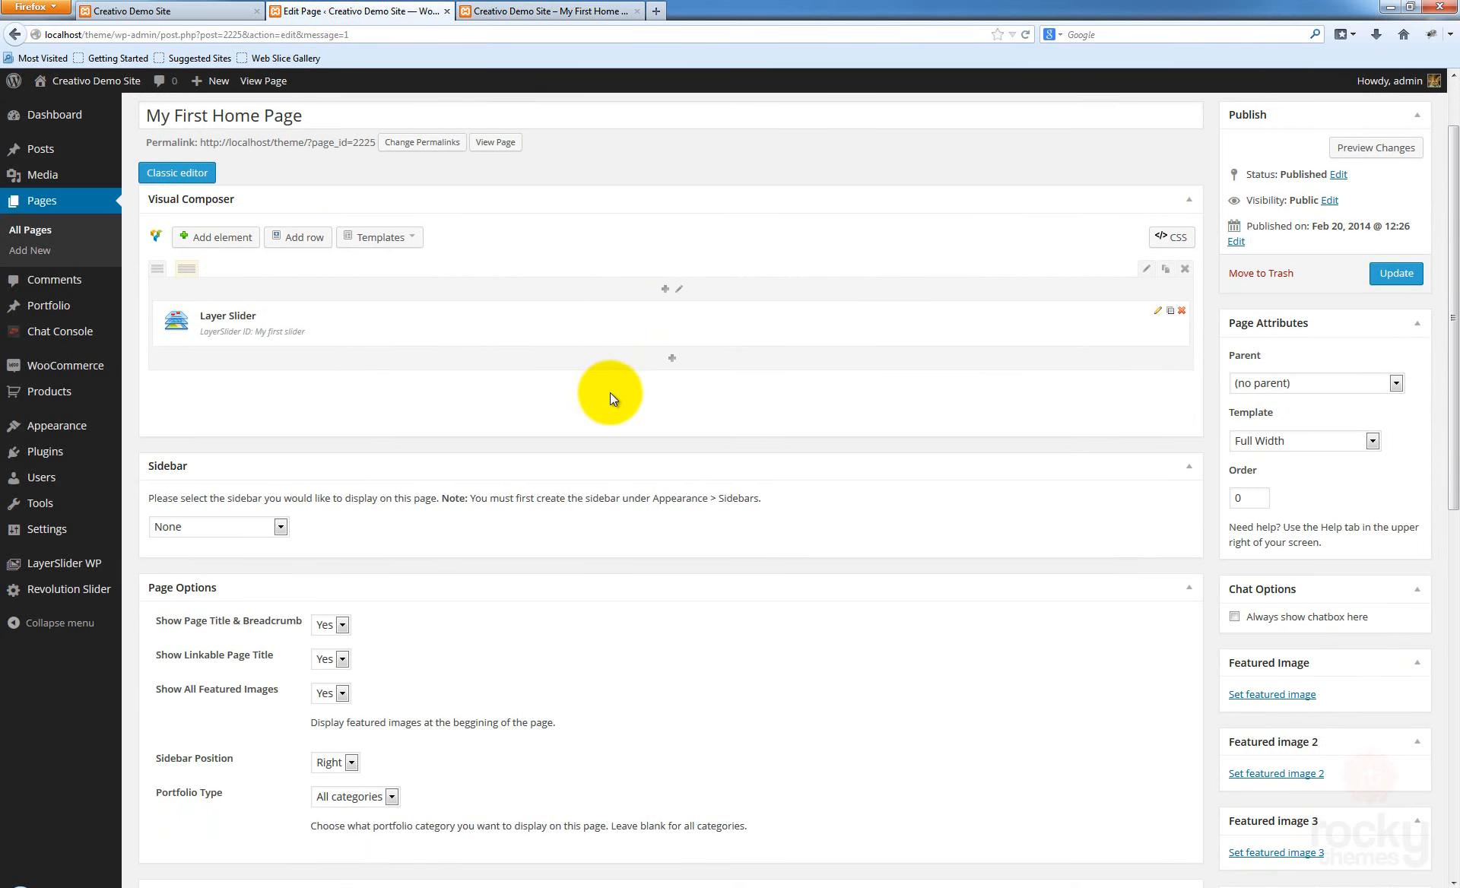
scroll(313, 332, "down", 4)
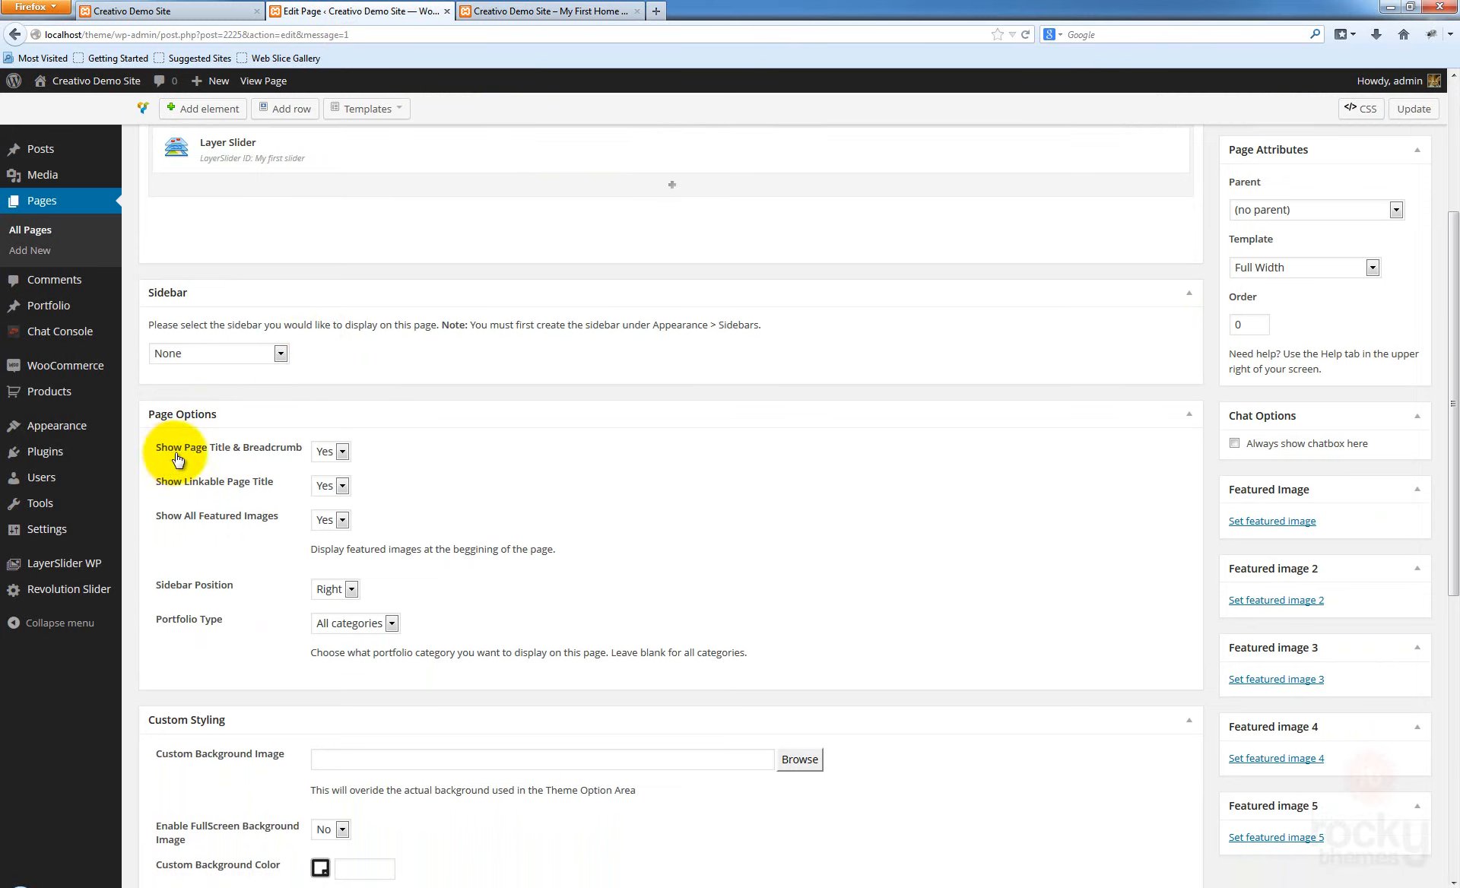
left_click(342, 454)
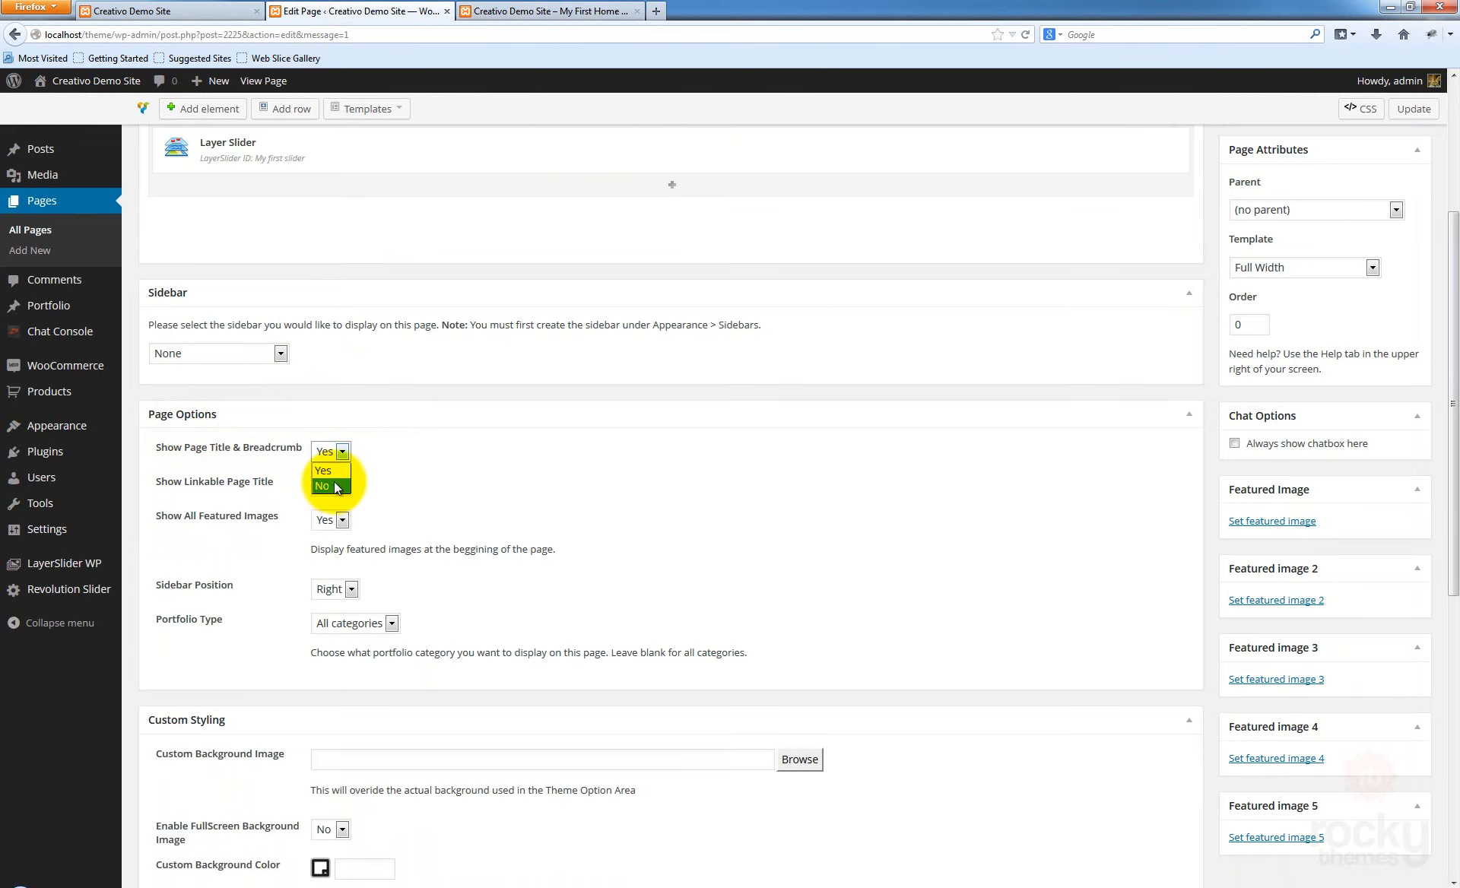
left_click(335, 487)
scroll(1224, 290, "up", 4)
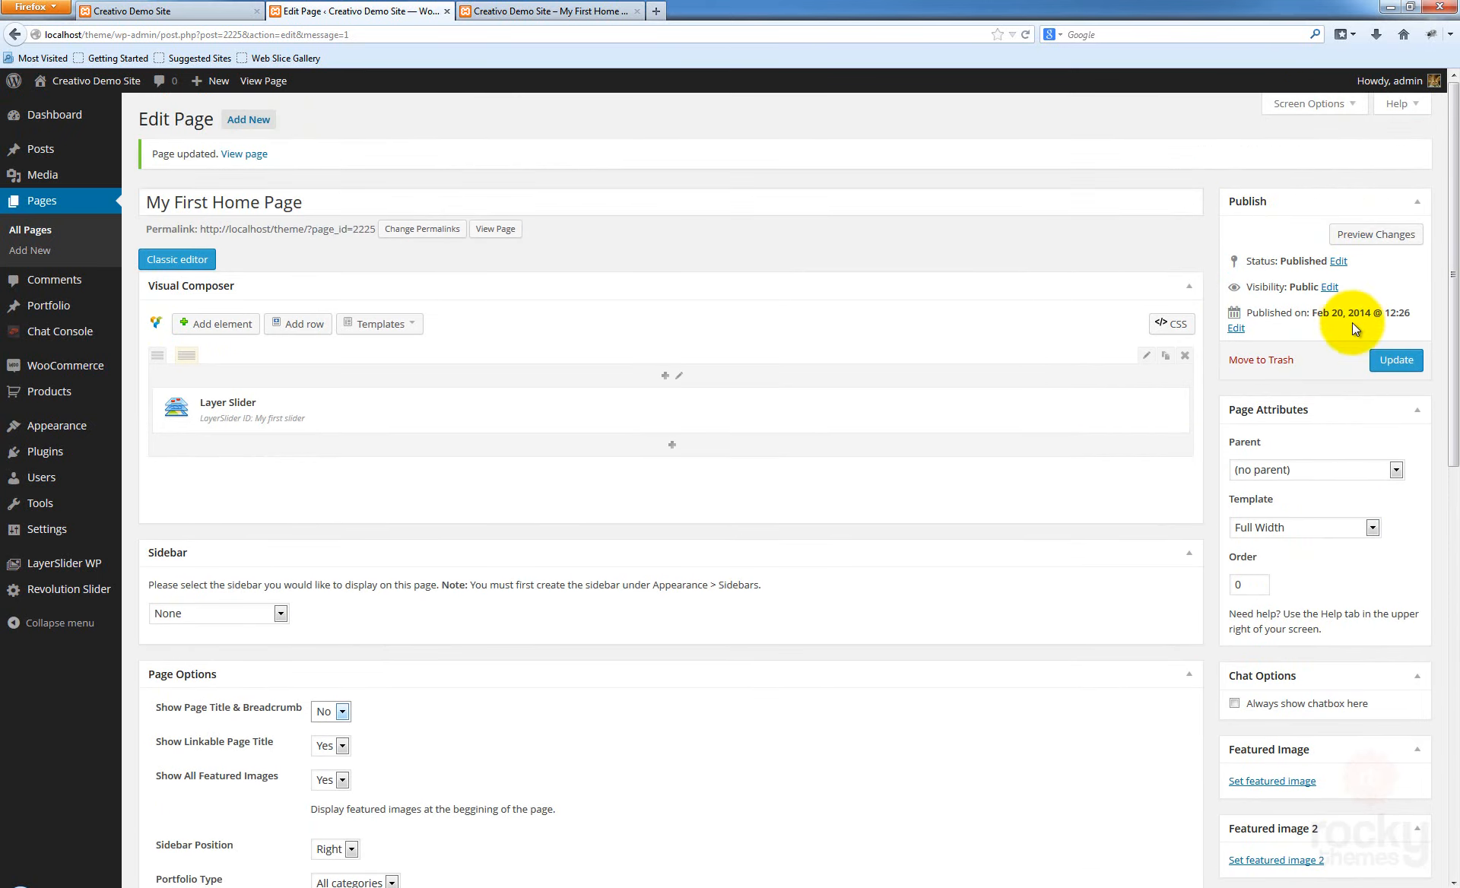
left_click(1391, 362)
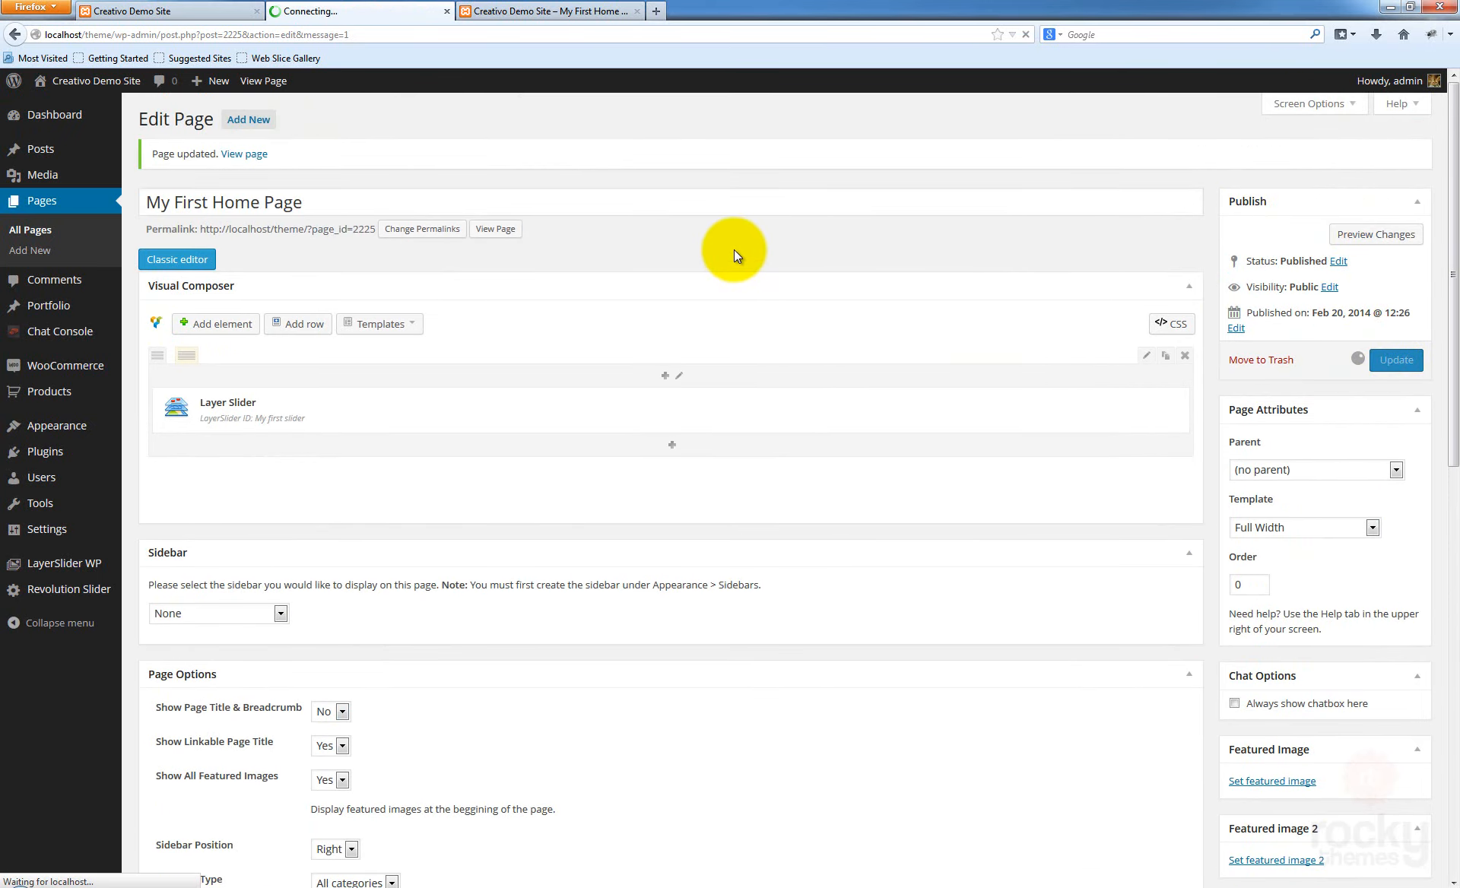
left_click(502, 11)
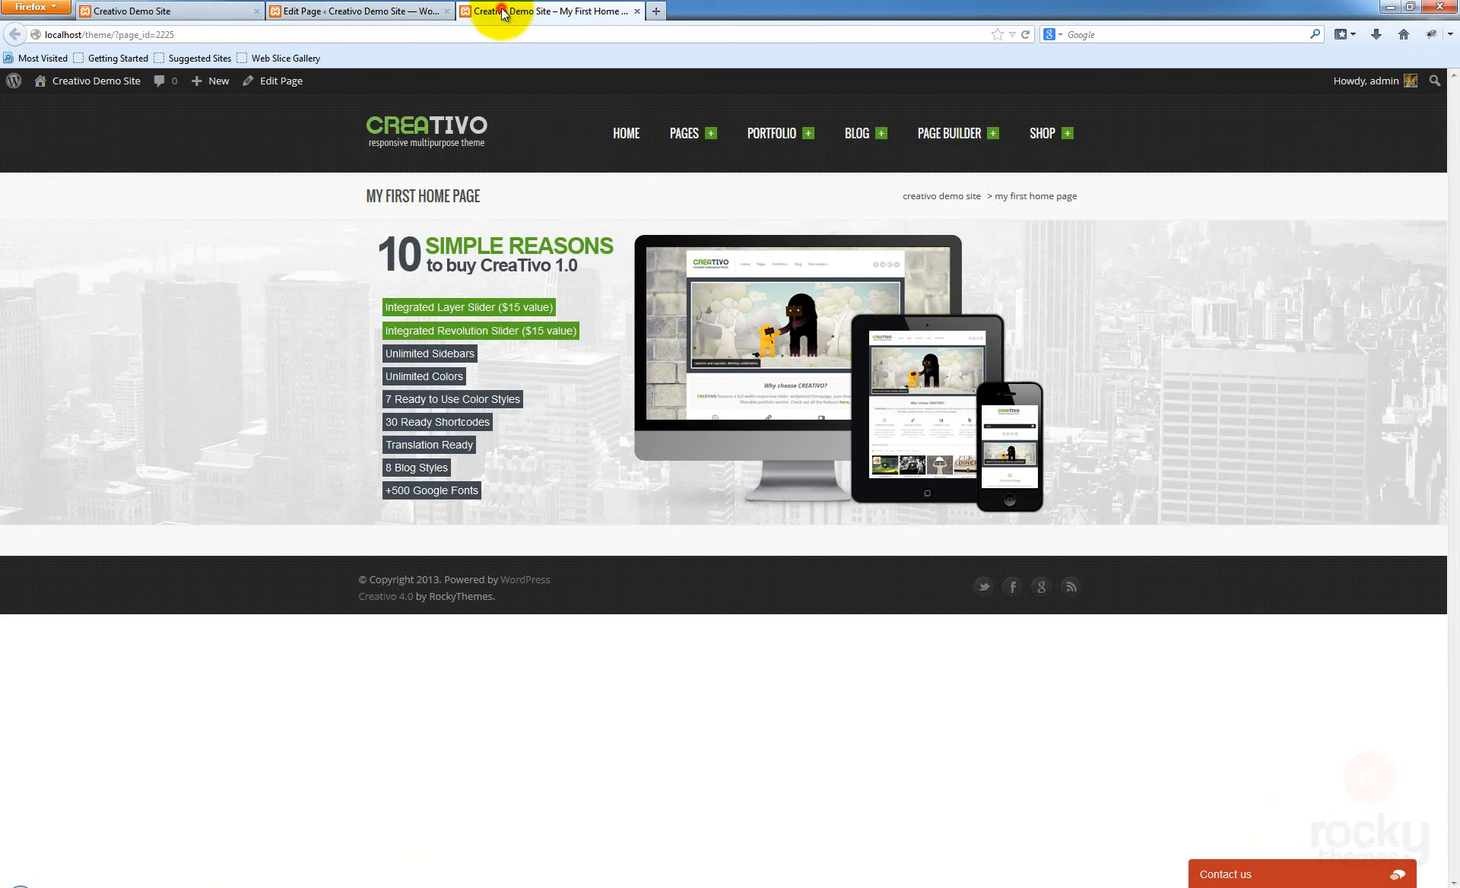
key("F5")
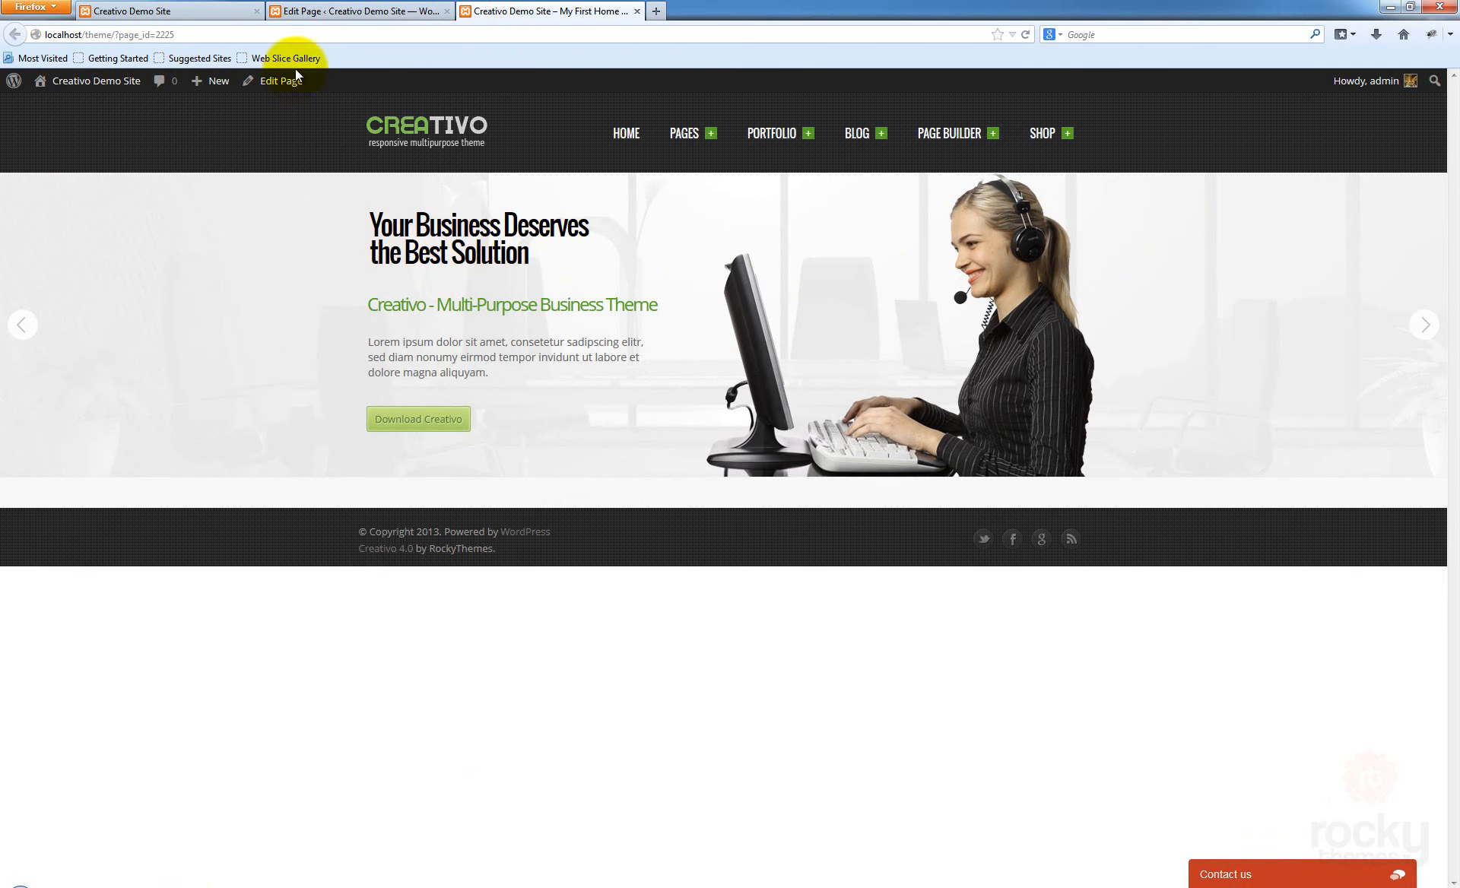
Return to the page editor, add a row below the Layer Slider and insert a Quote Box element in it
left_click(352, 10)
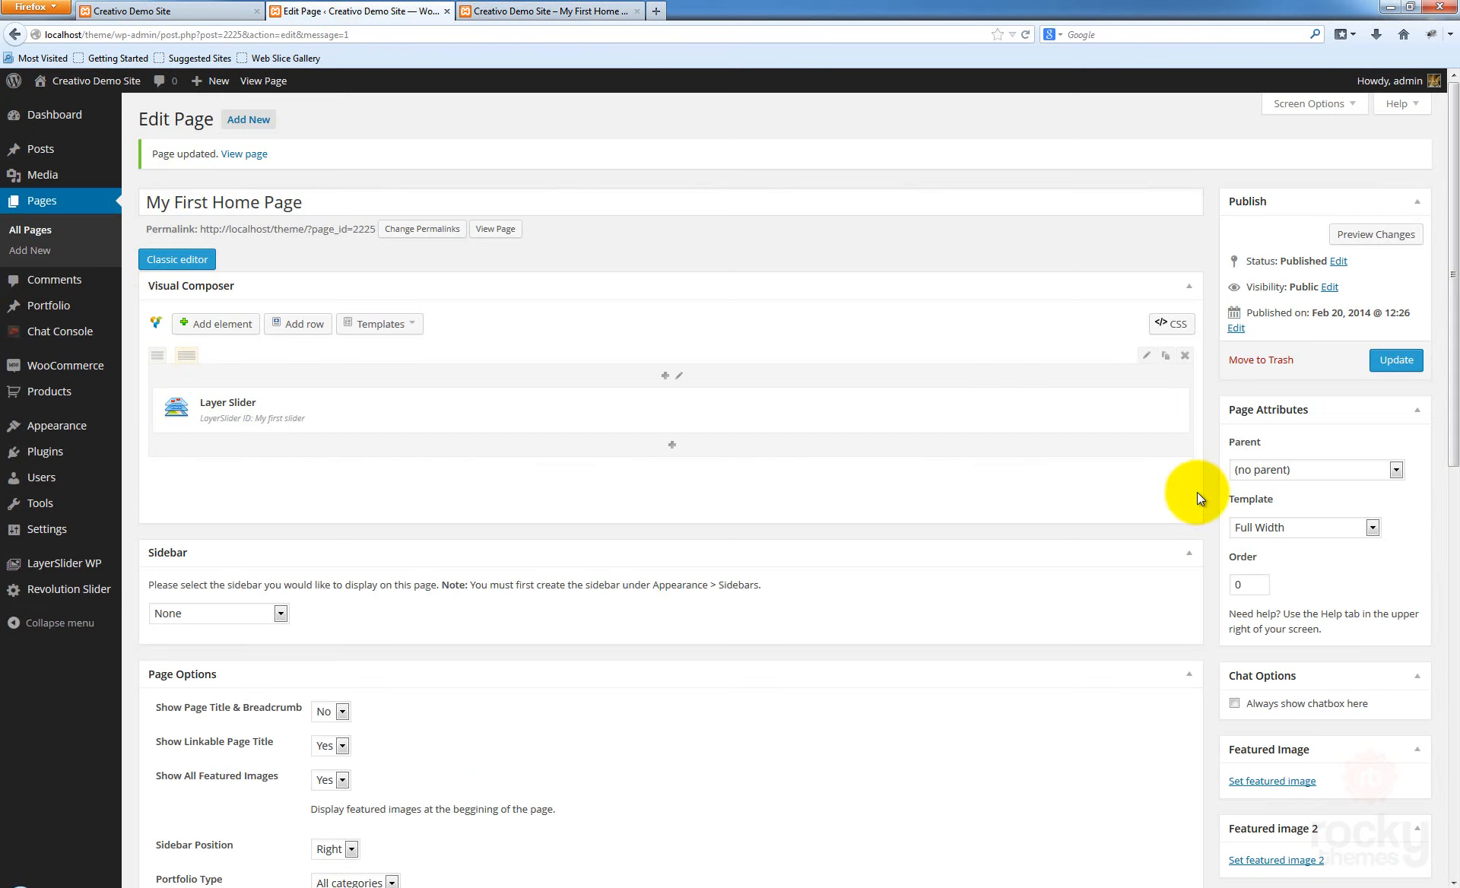
left_click(296, 326)
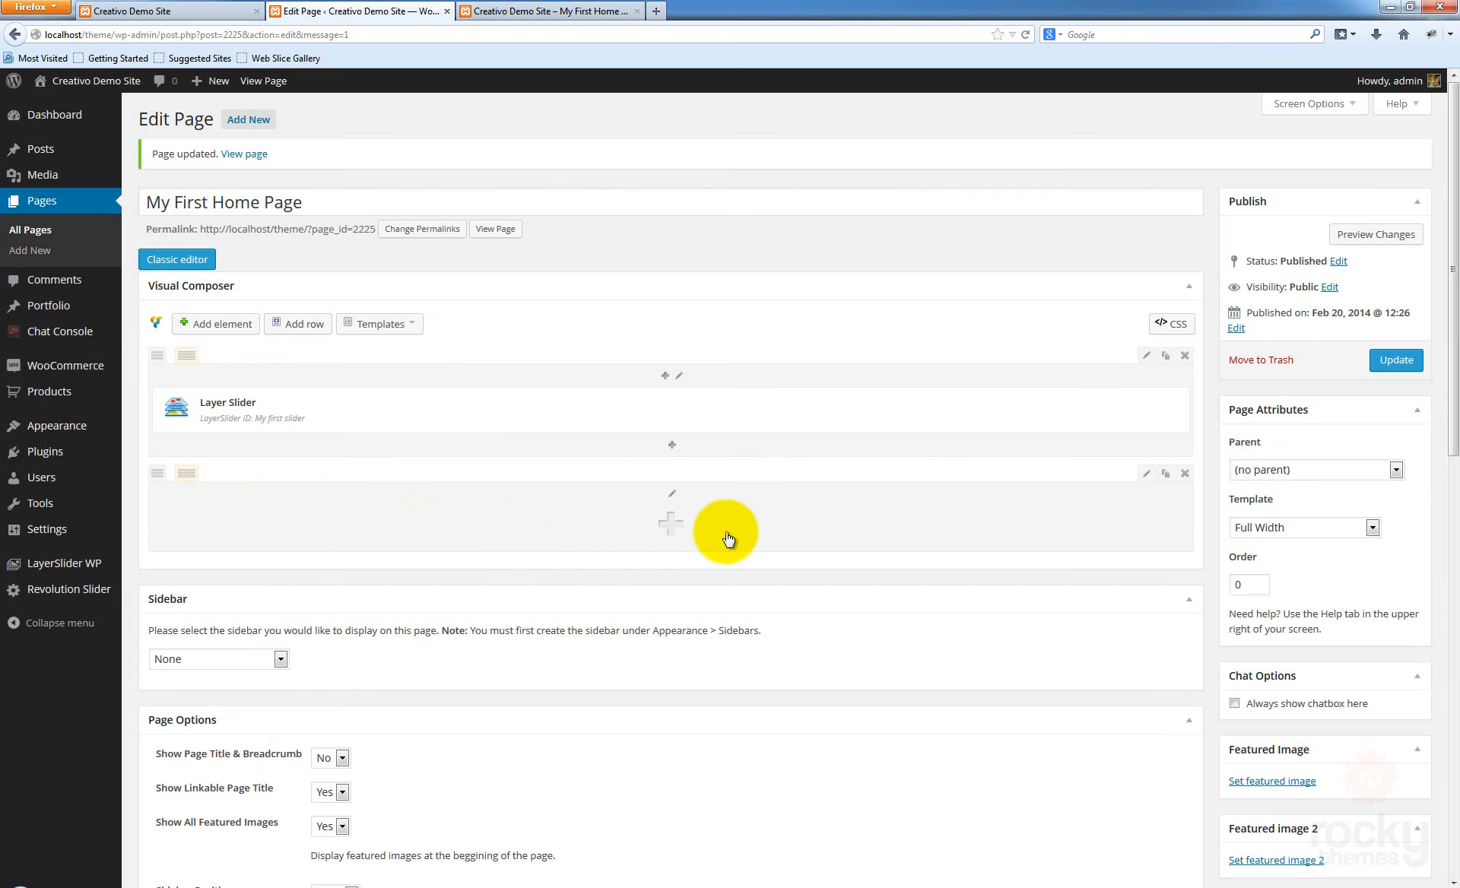
left_click(665, 521)
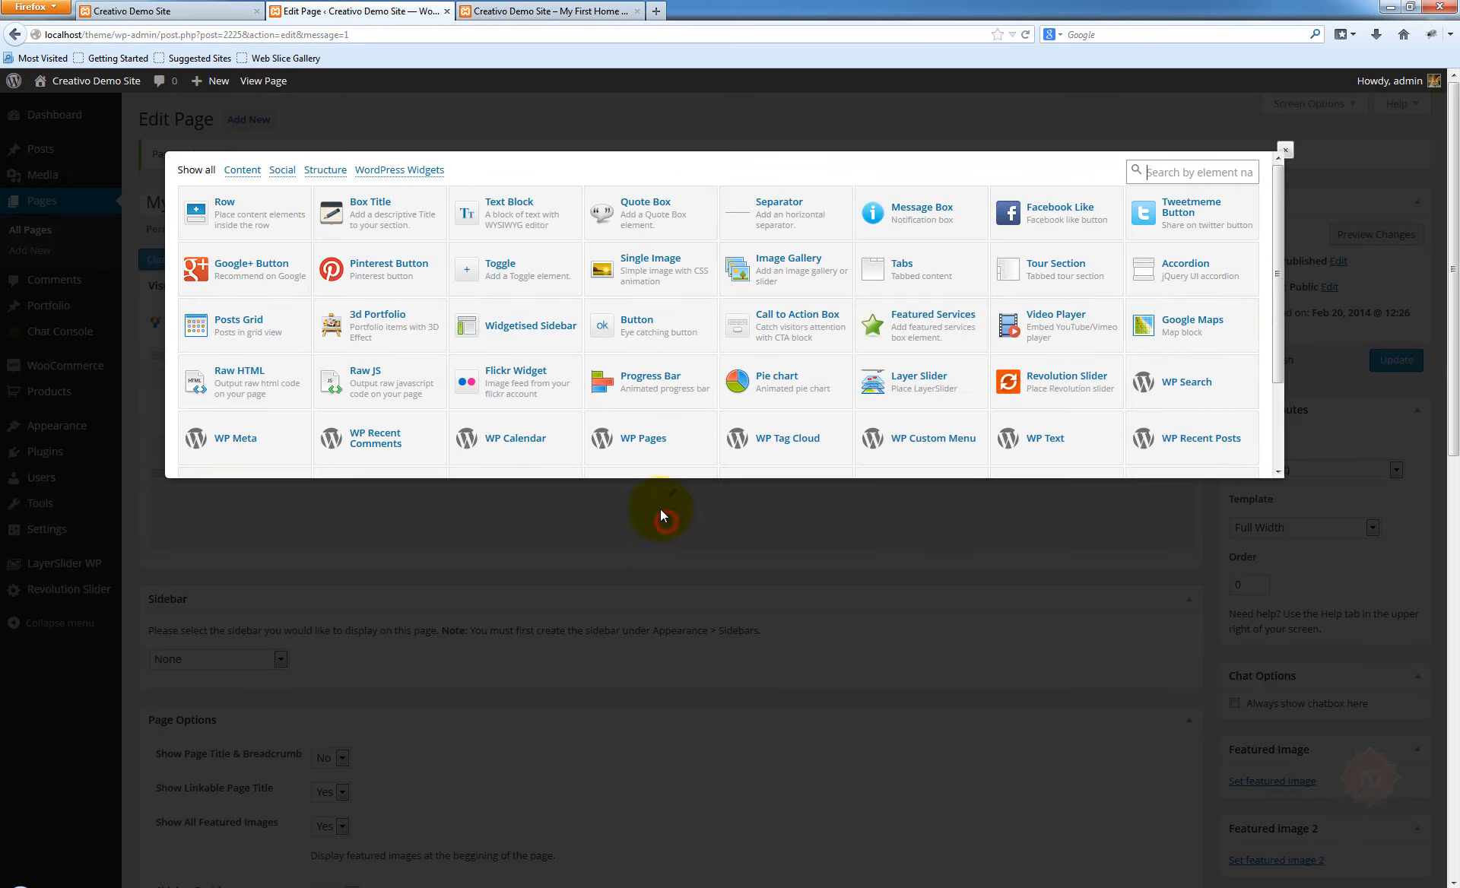
left_click(663, 211)
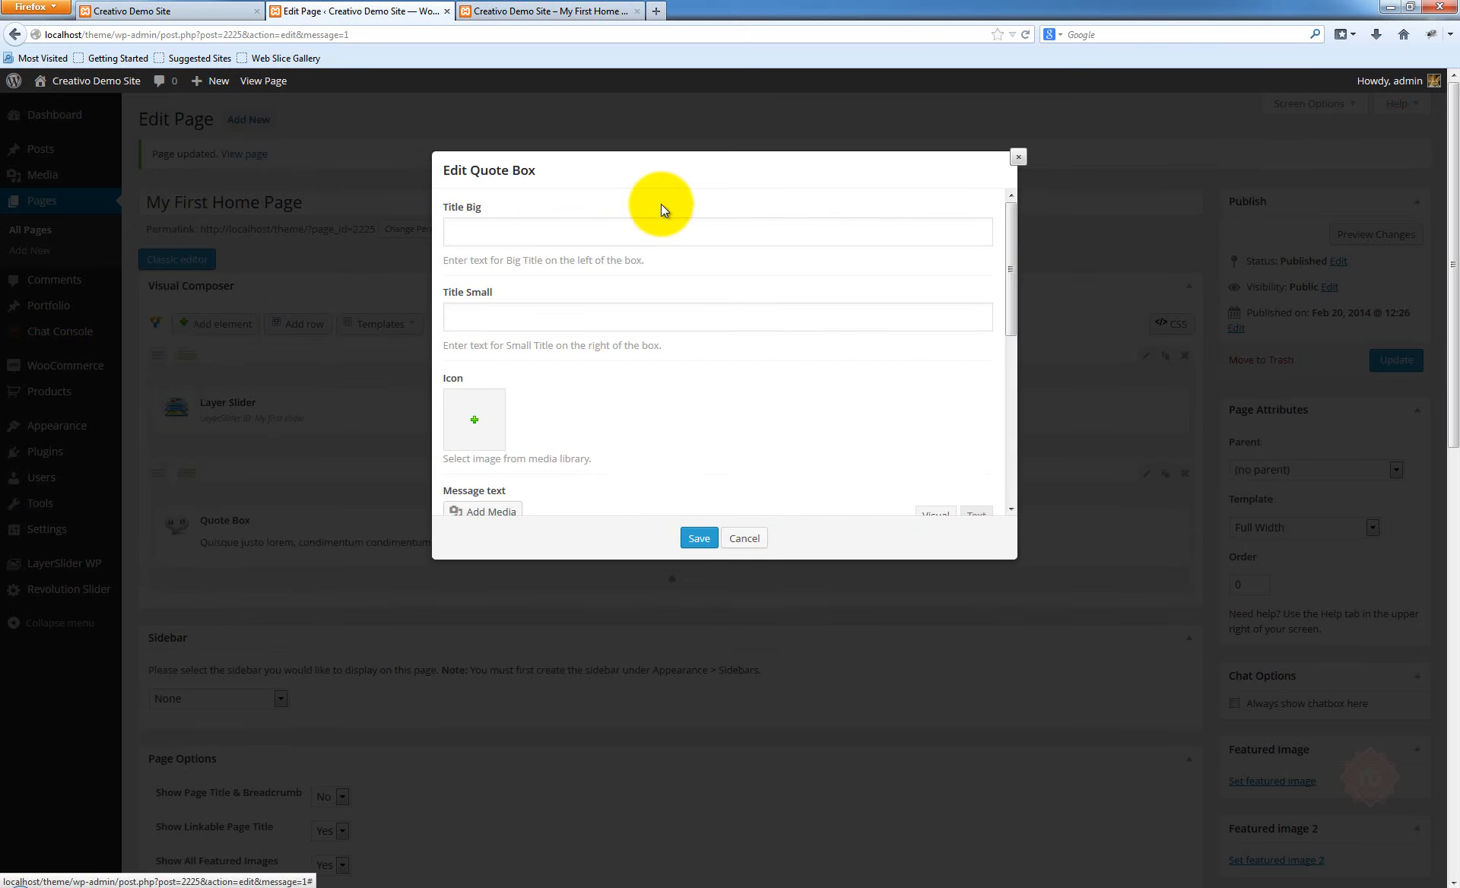
Set the Quote Box's big title to "Why Choose Creativo?" and its small title to "10 Reasons you should choose Creativo"
mouse_move(482, 203)
left_mouse_down()
mouse_move(450, 206)
mouse_move(478, 206)
left_mouse_up()
left_click(505, 230)
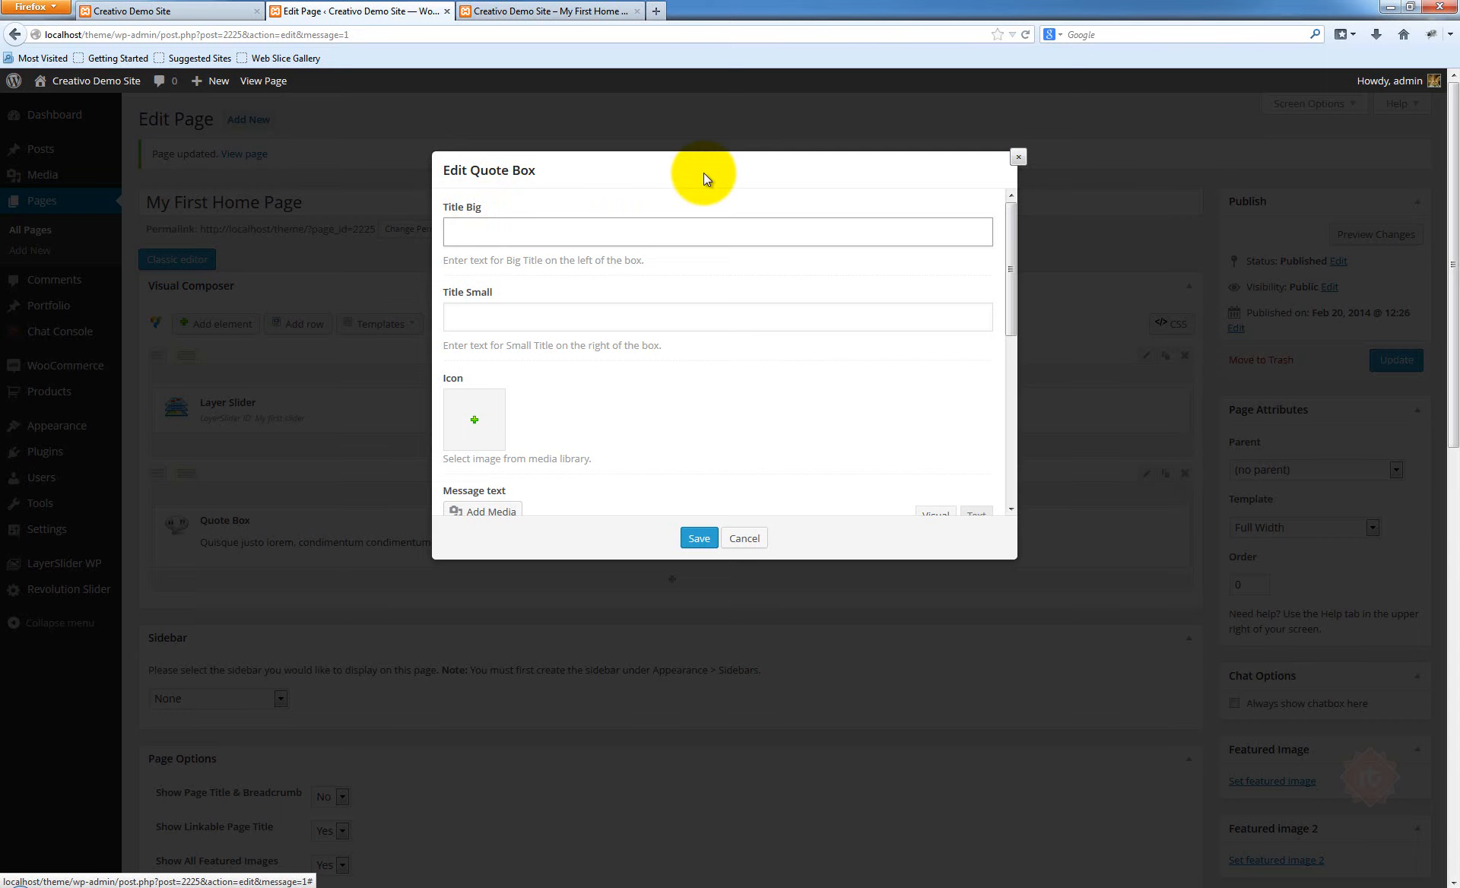
type("Why Choose Creativo?")
left_click(652, 315)
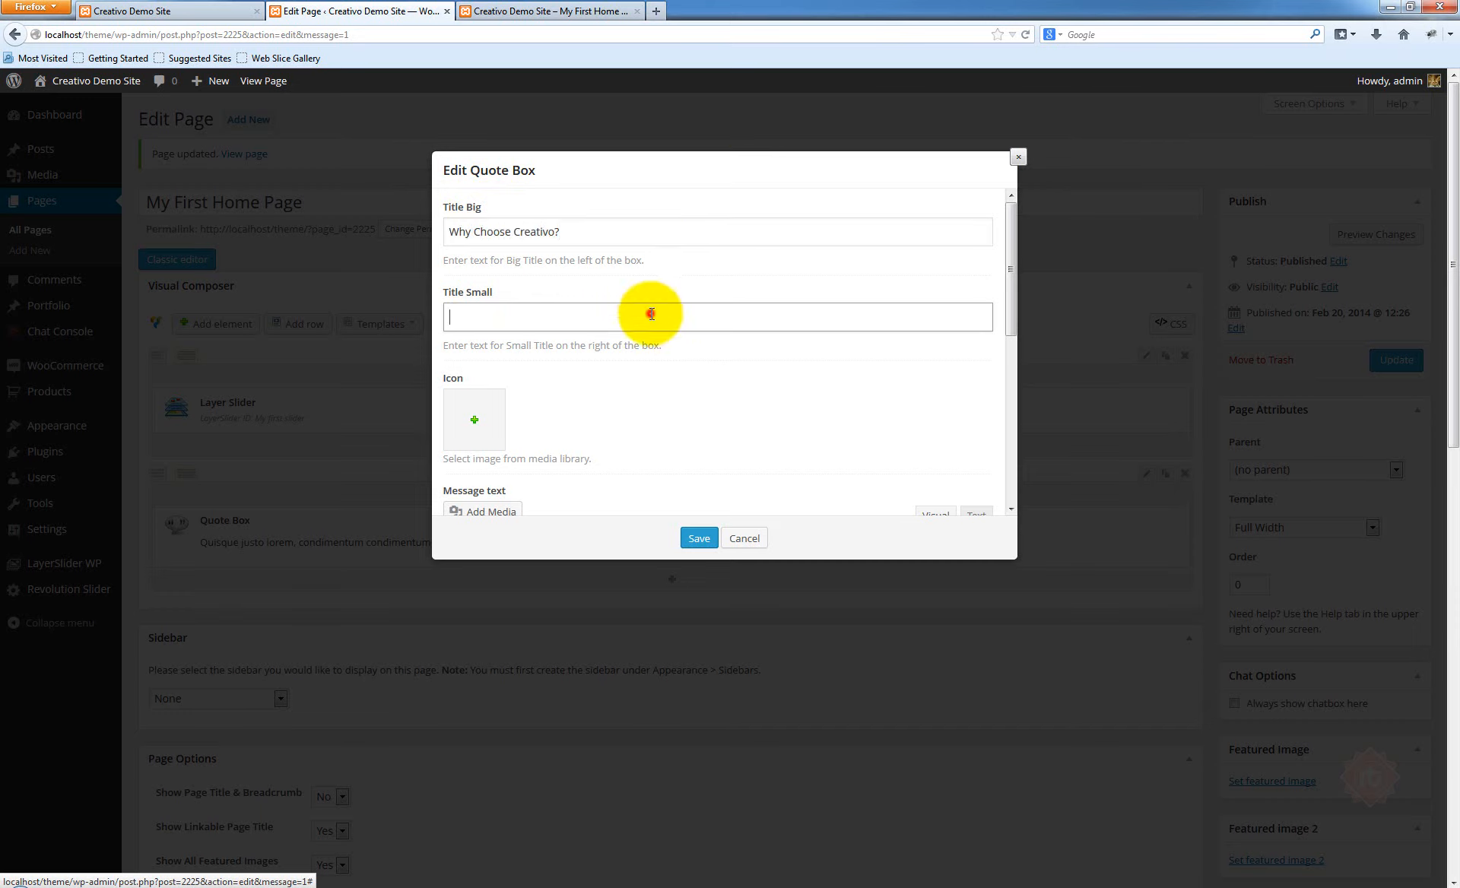
scroll(908, 285, "down", 2)
scroll(897, 289, "up", 2)
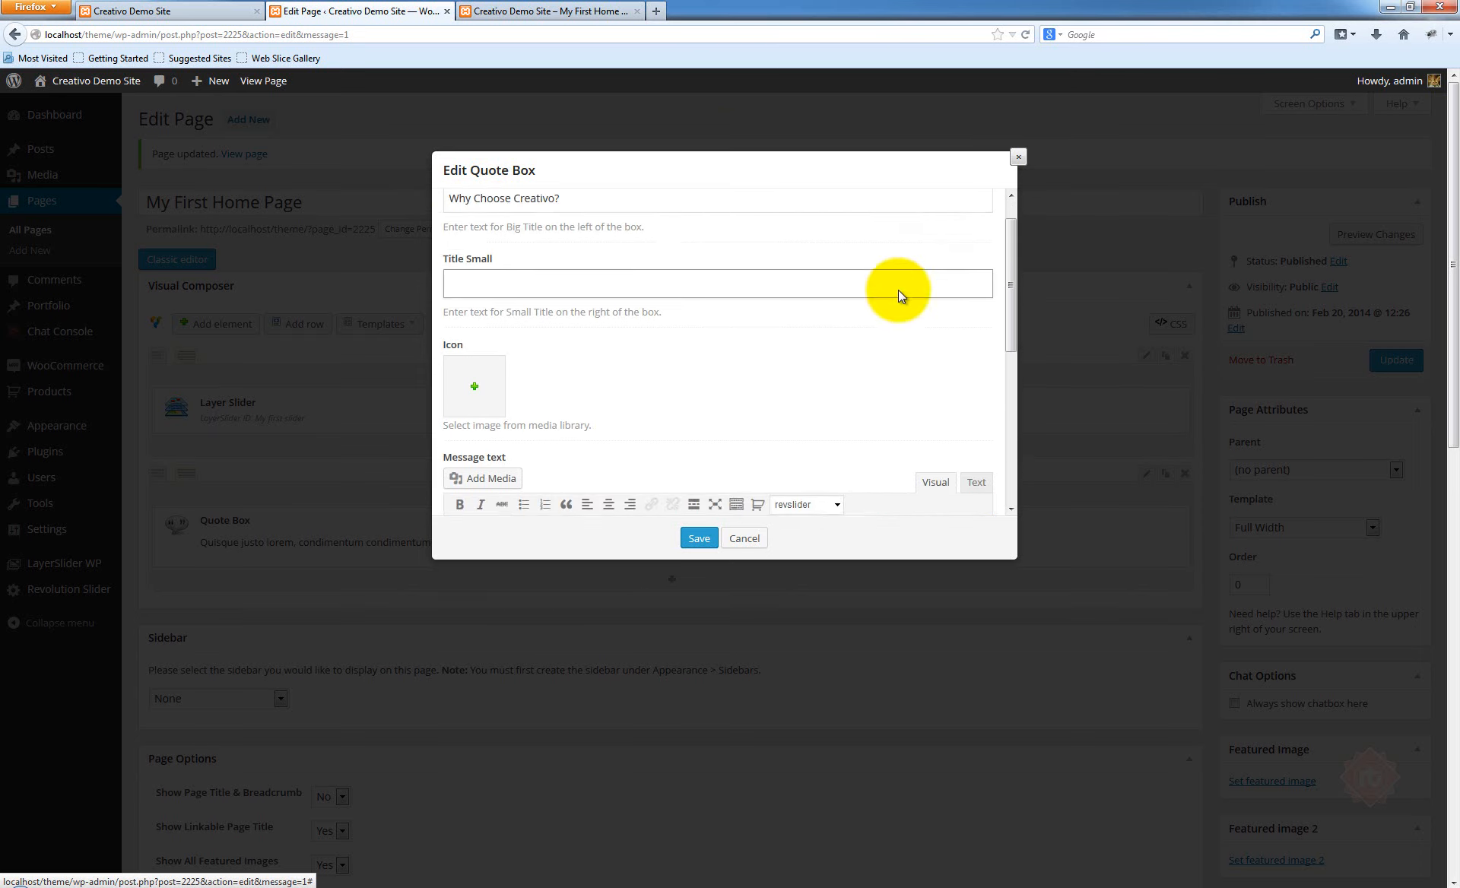
left_click(622, 308)
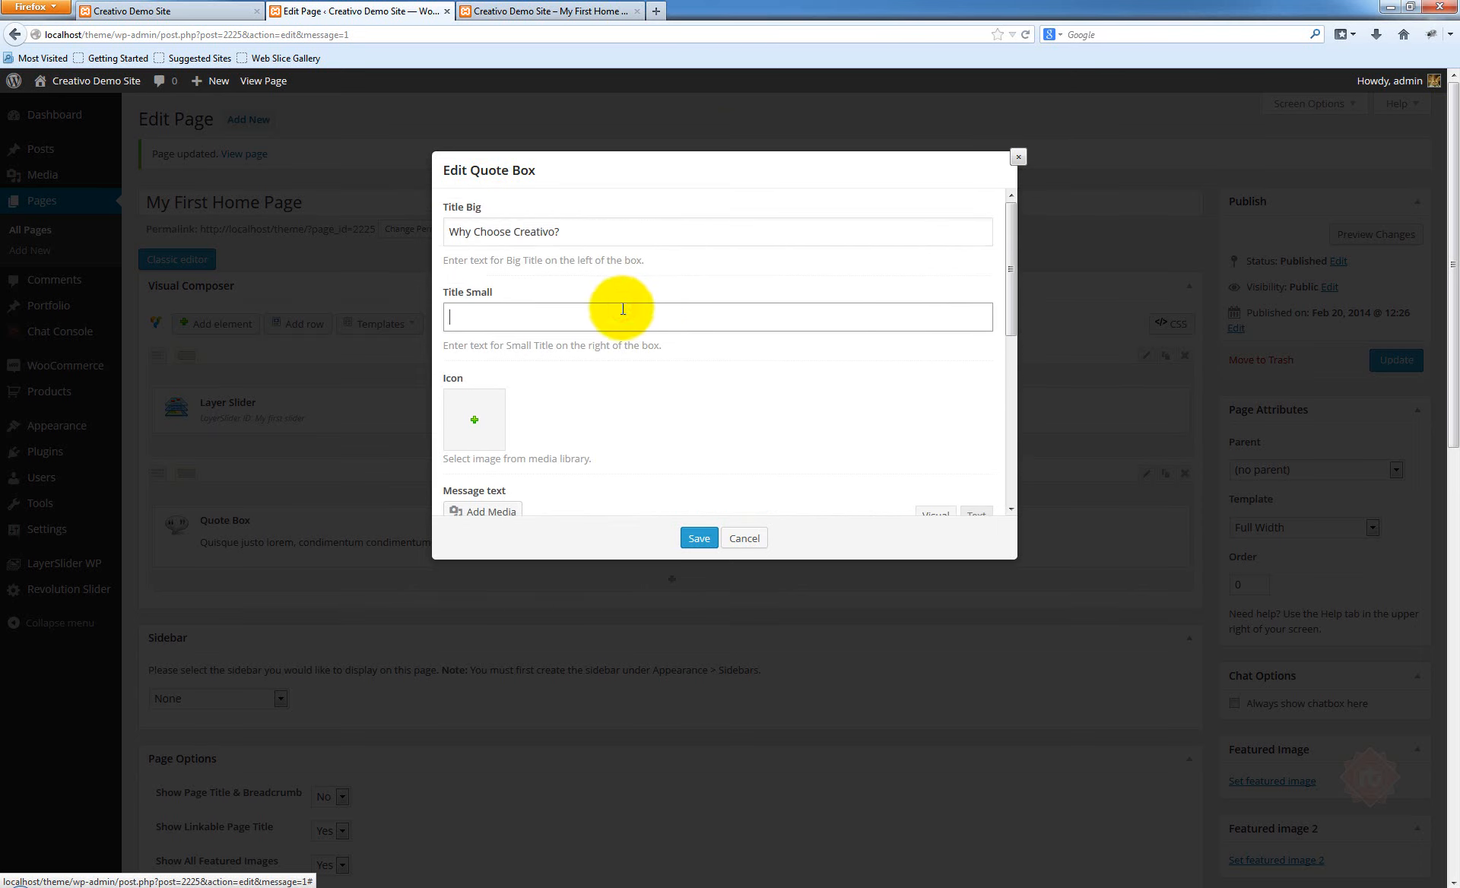
type("10 Reasons you should choose Creativo")
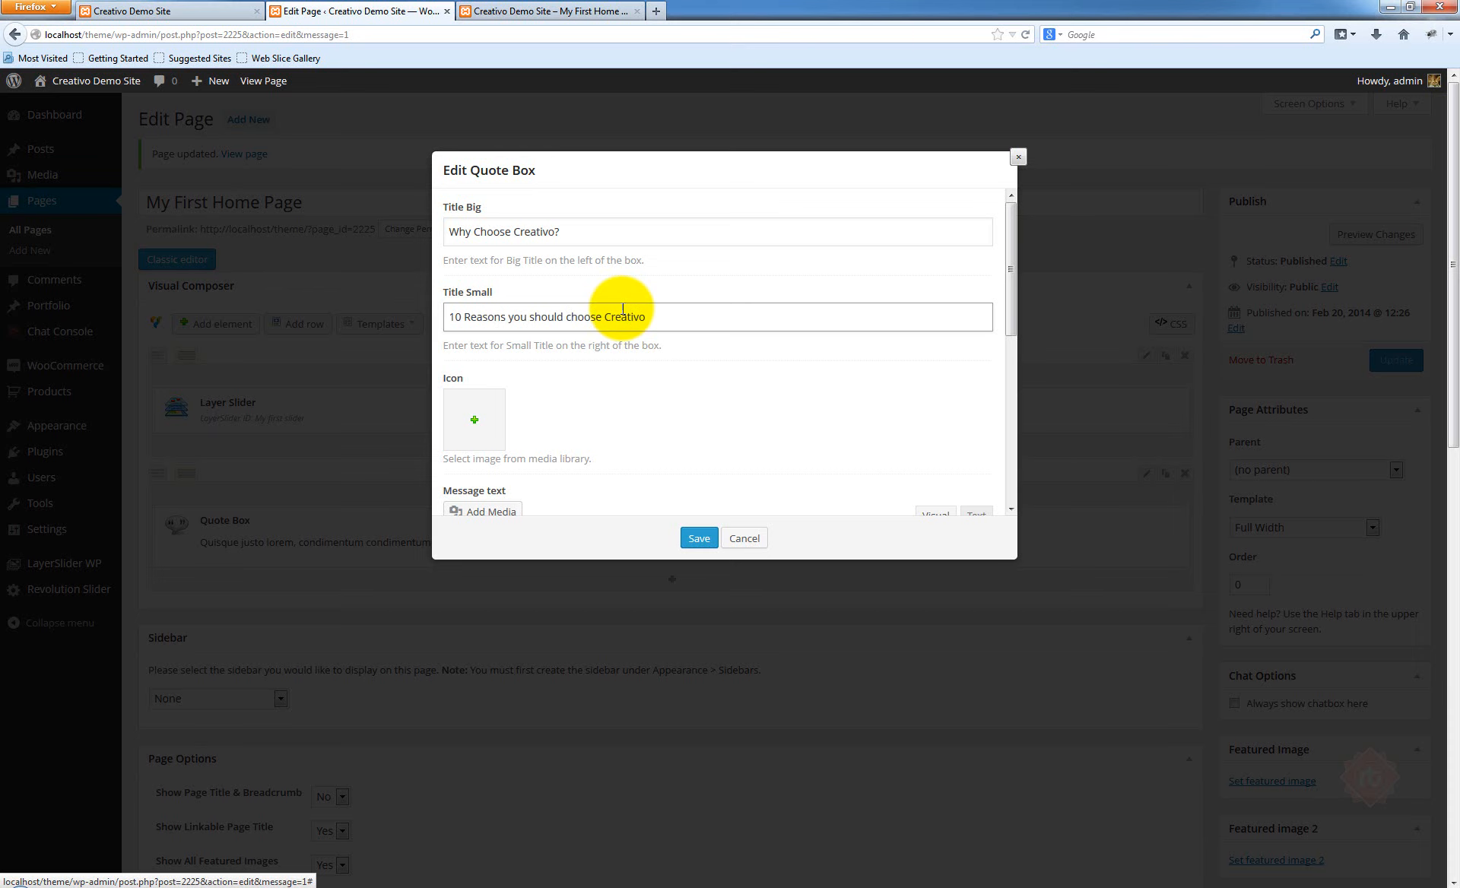
Review the Quote Box's default message text and save the element
scroll(639, 319, "down", 5)
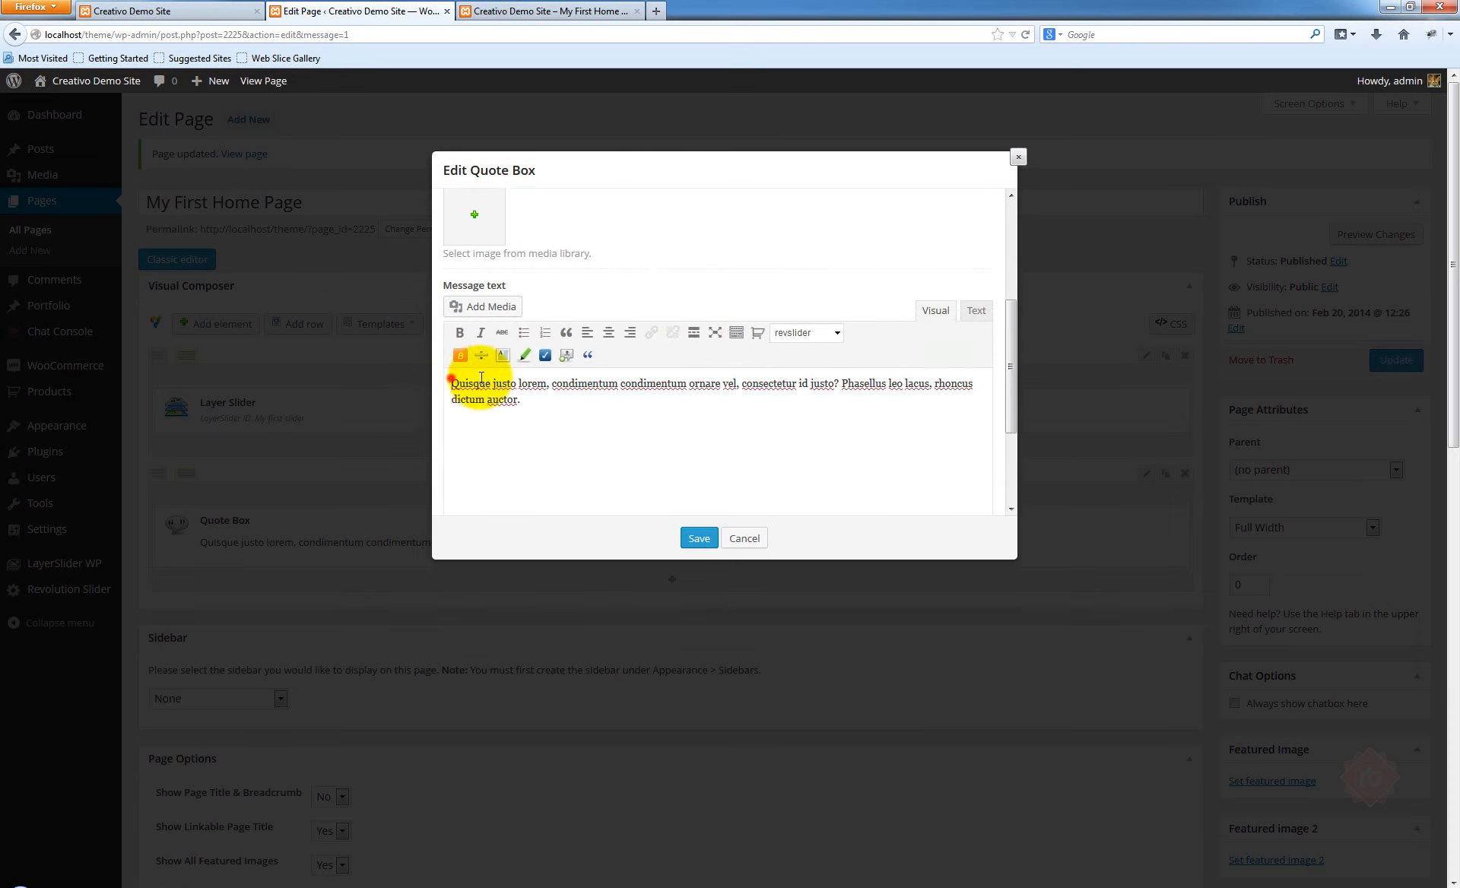
left_click_drag(447, 387, 571, 400)
left_click(600, 389)
scroll(706, 382, "down", 2)
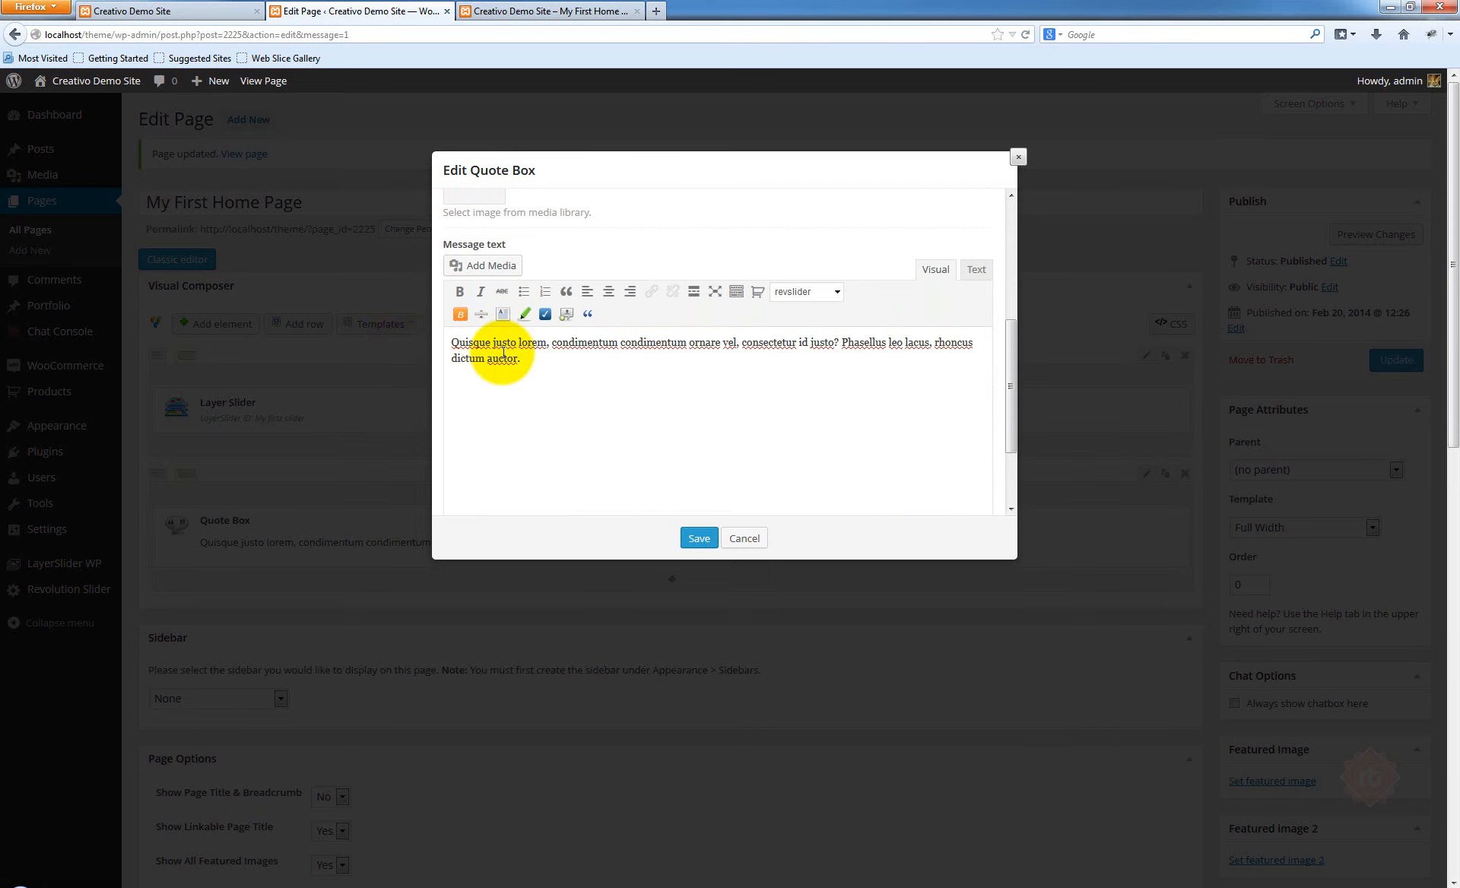
left_click(692, 538)
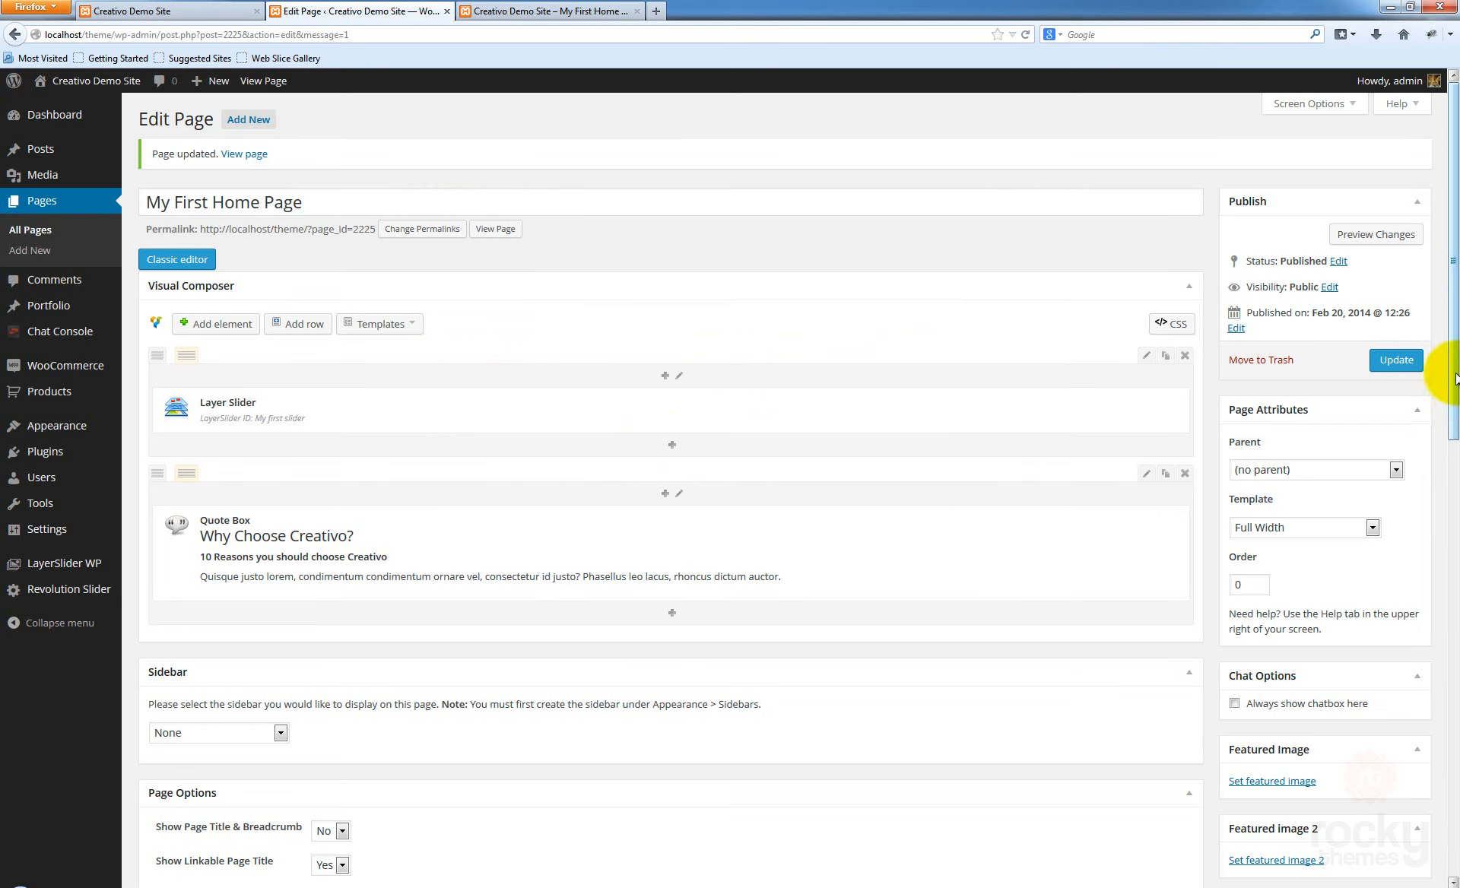
Update the page and reload its published view to check the quote box under the slider
left_click(1398, 359)
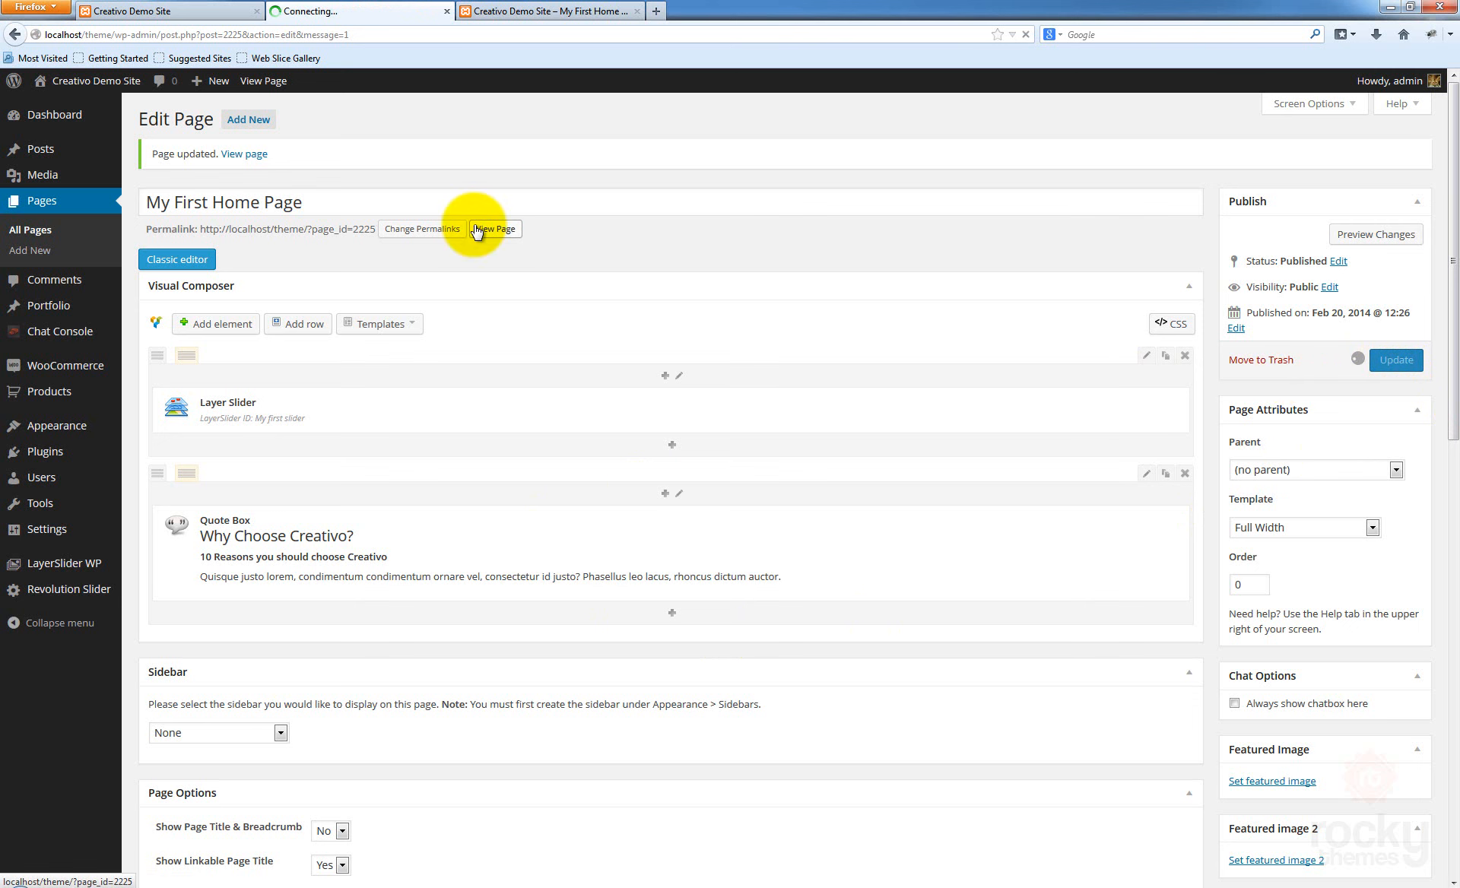
left_click(532, 11)
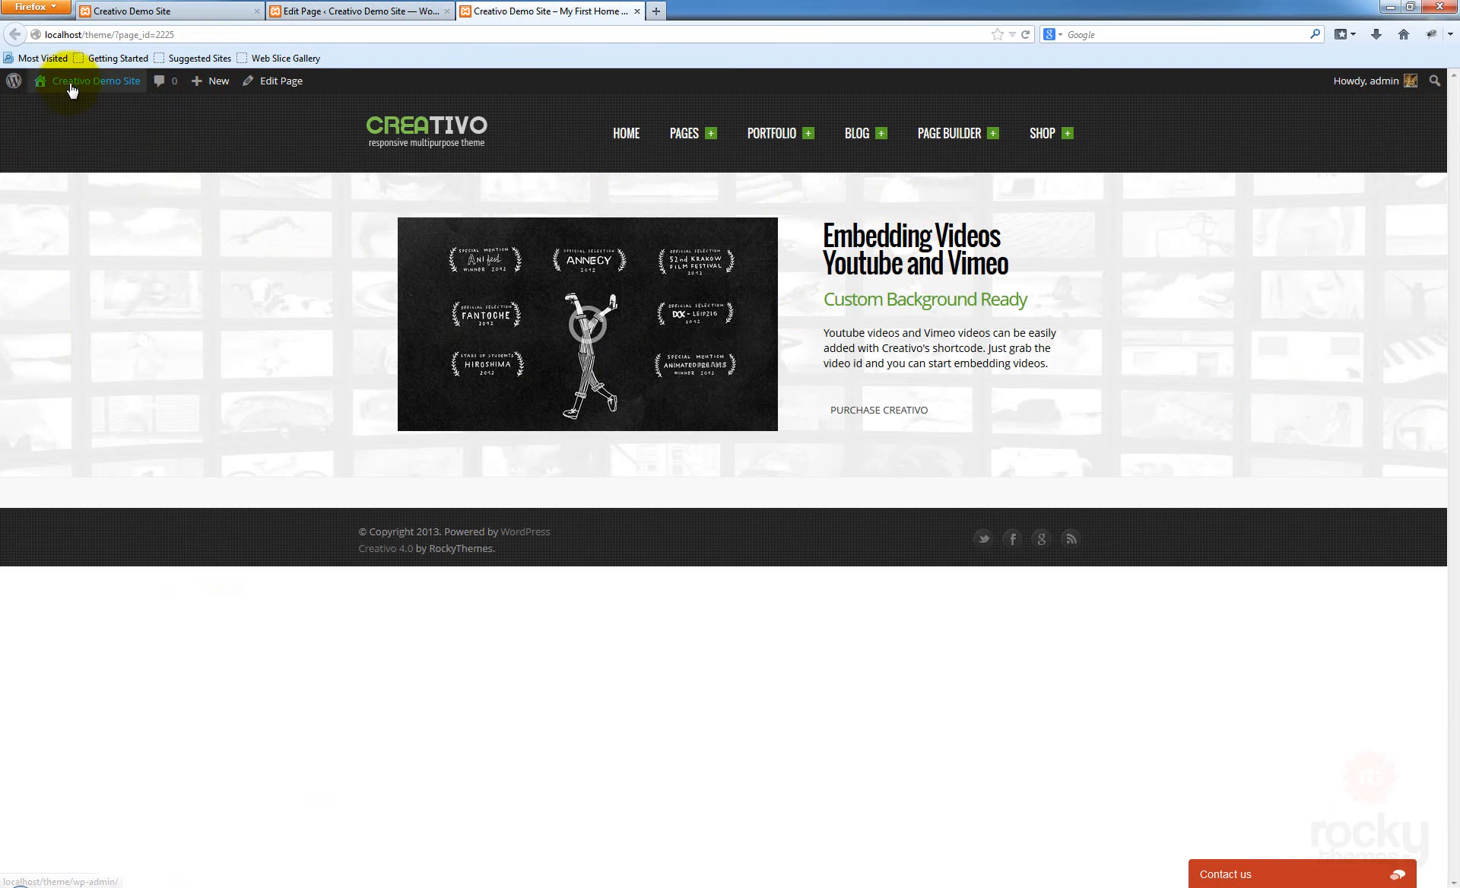
left_click(336, 294)
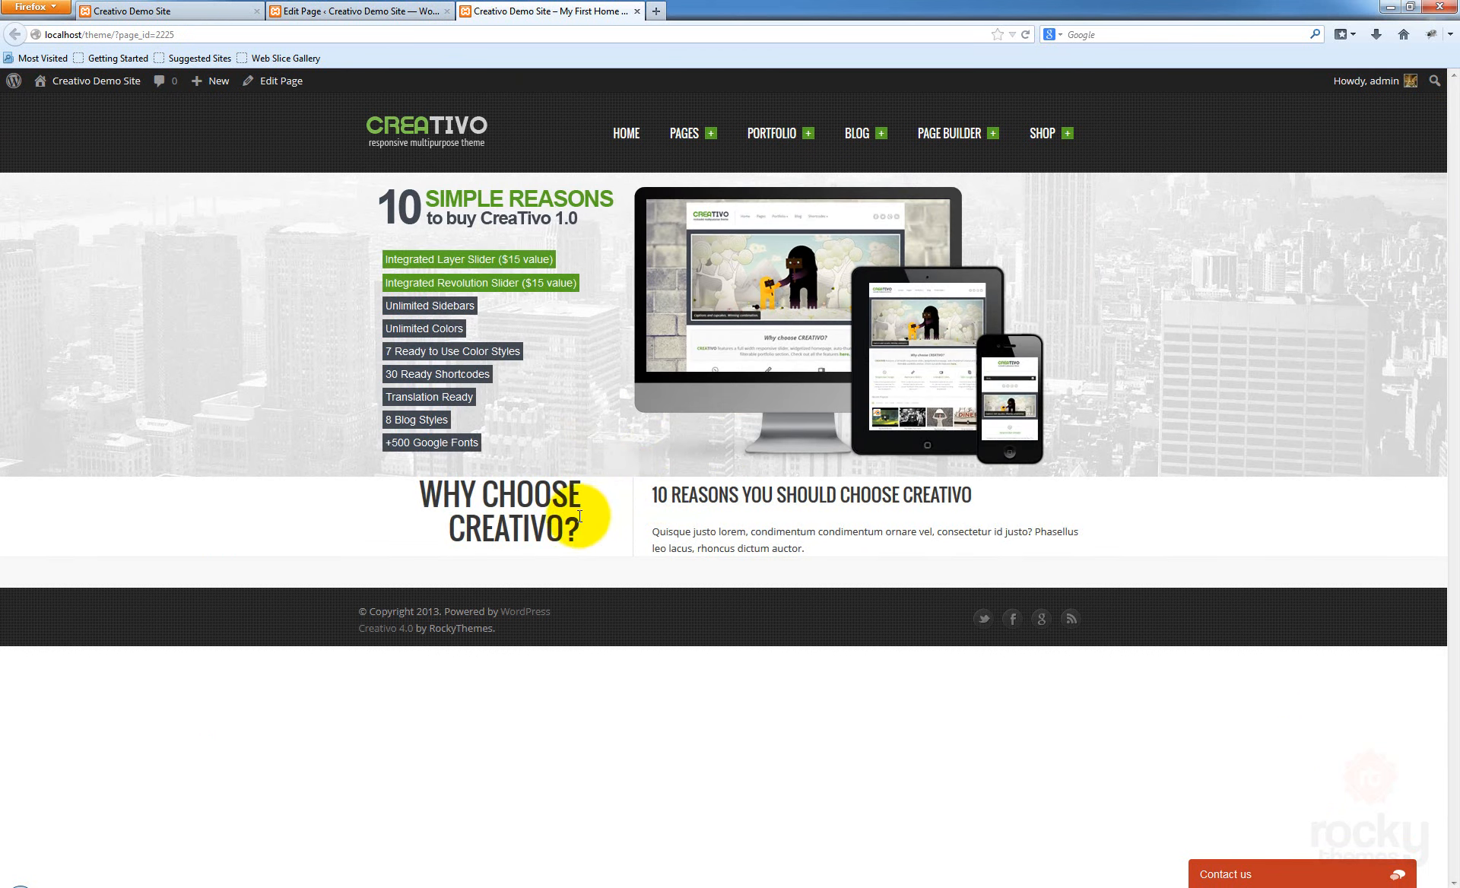
In the page editor, set the Quote Box row's top and bottom margins to 20
left_click(346, 12)
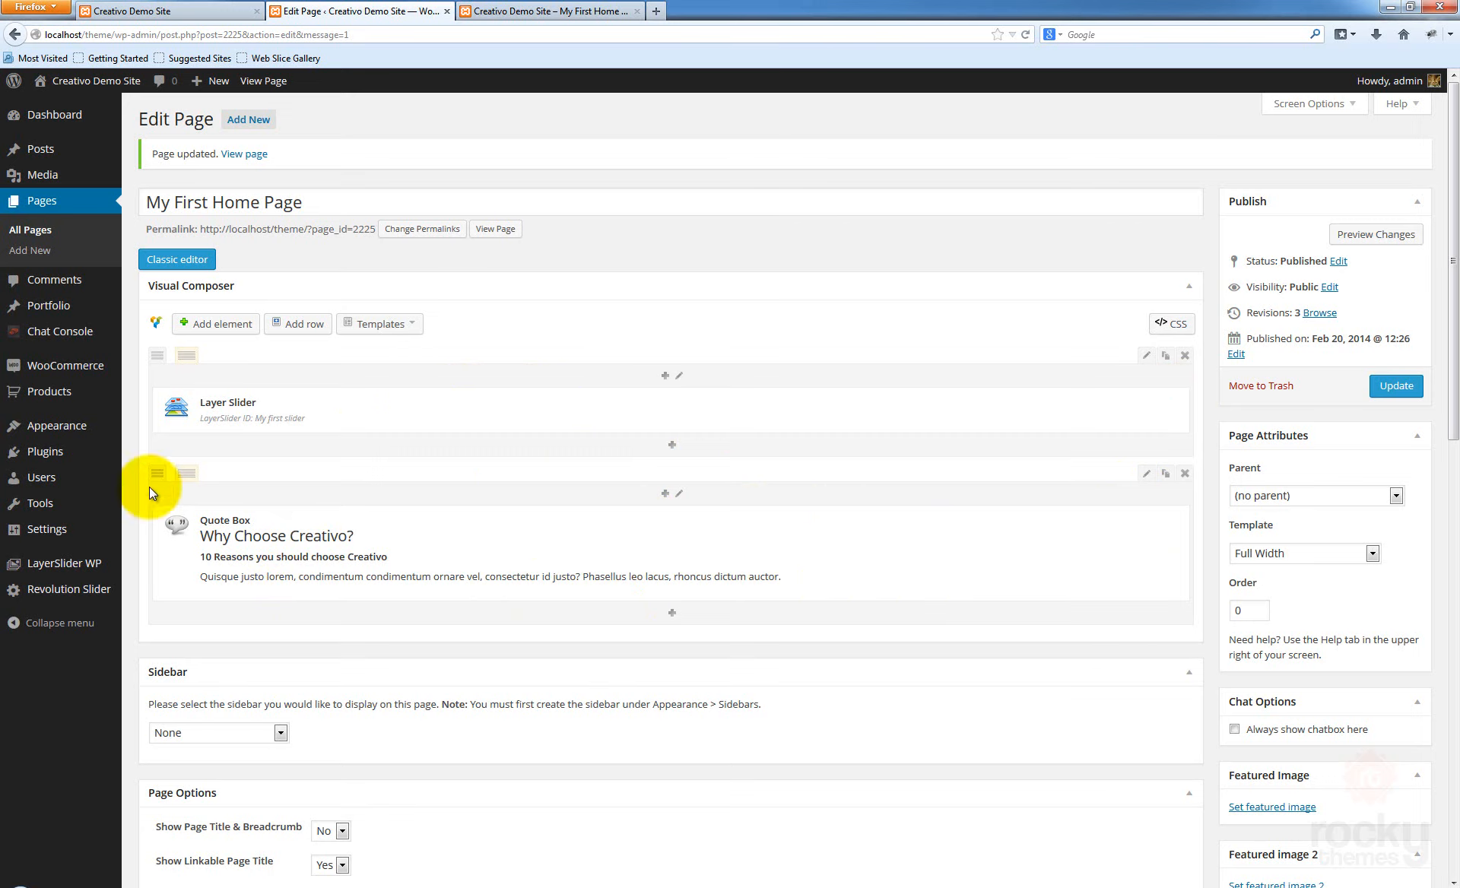
mouse_move(183, 475)
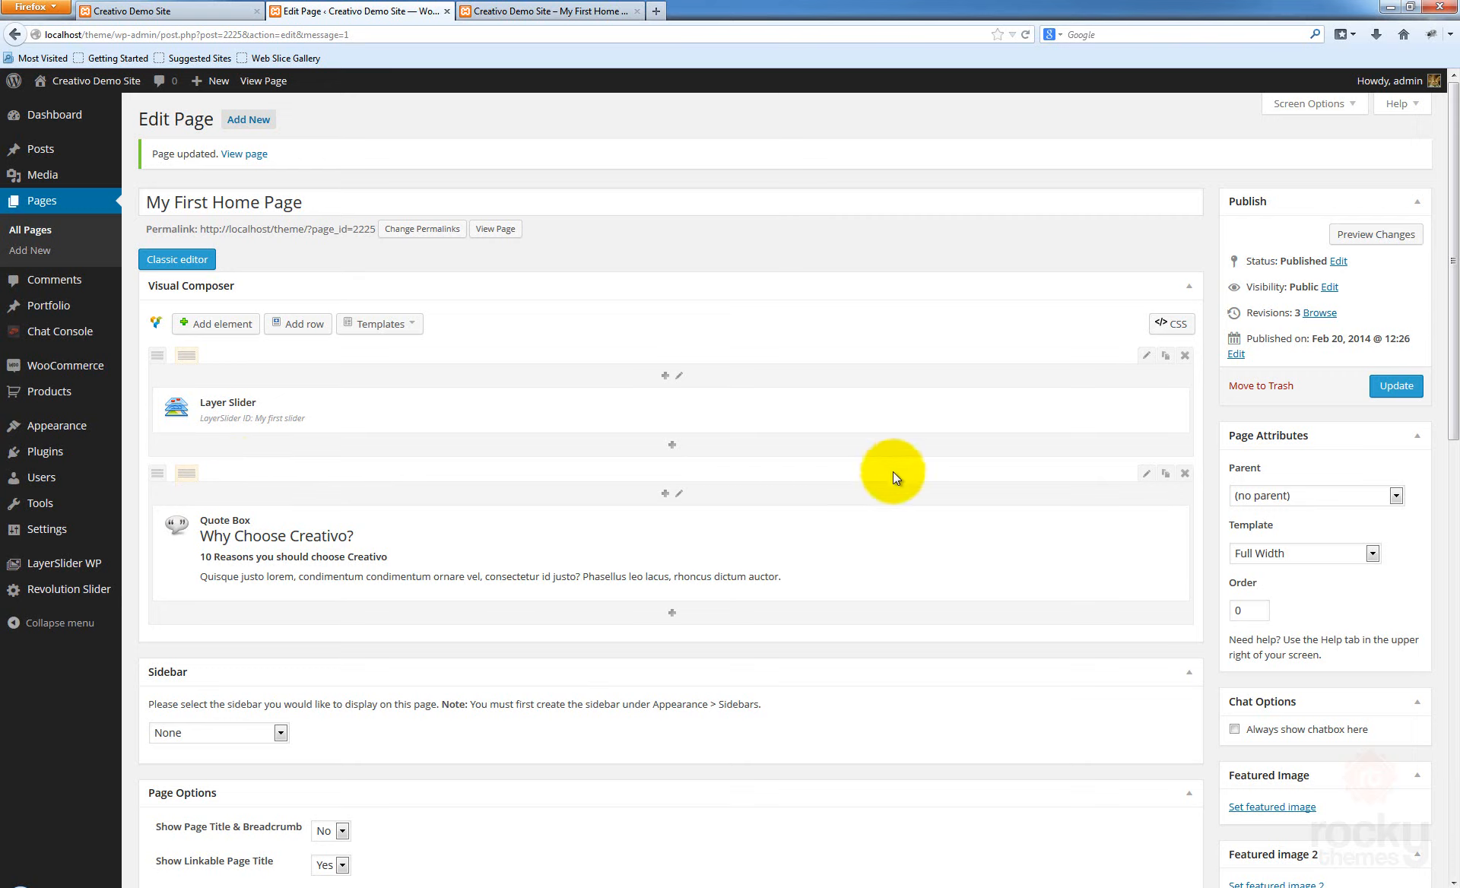
left_click(1146, 477)
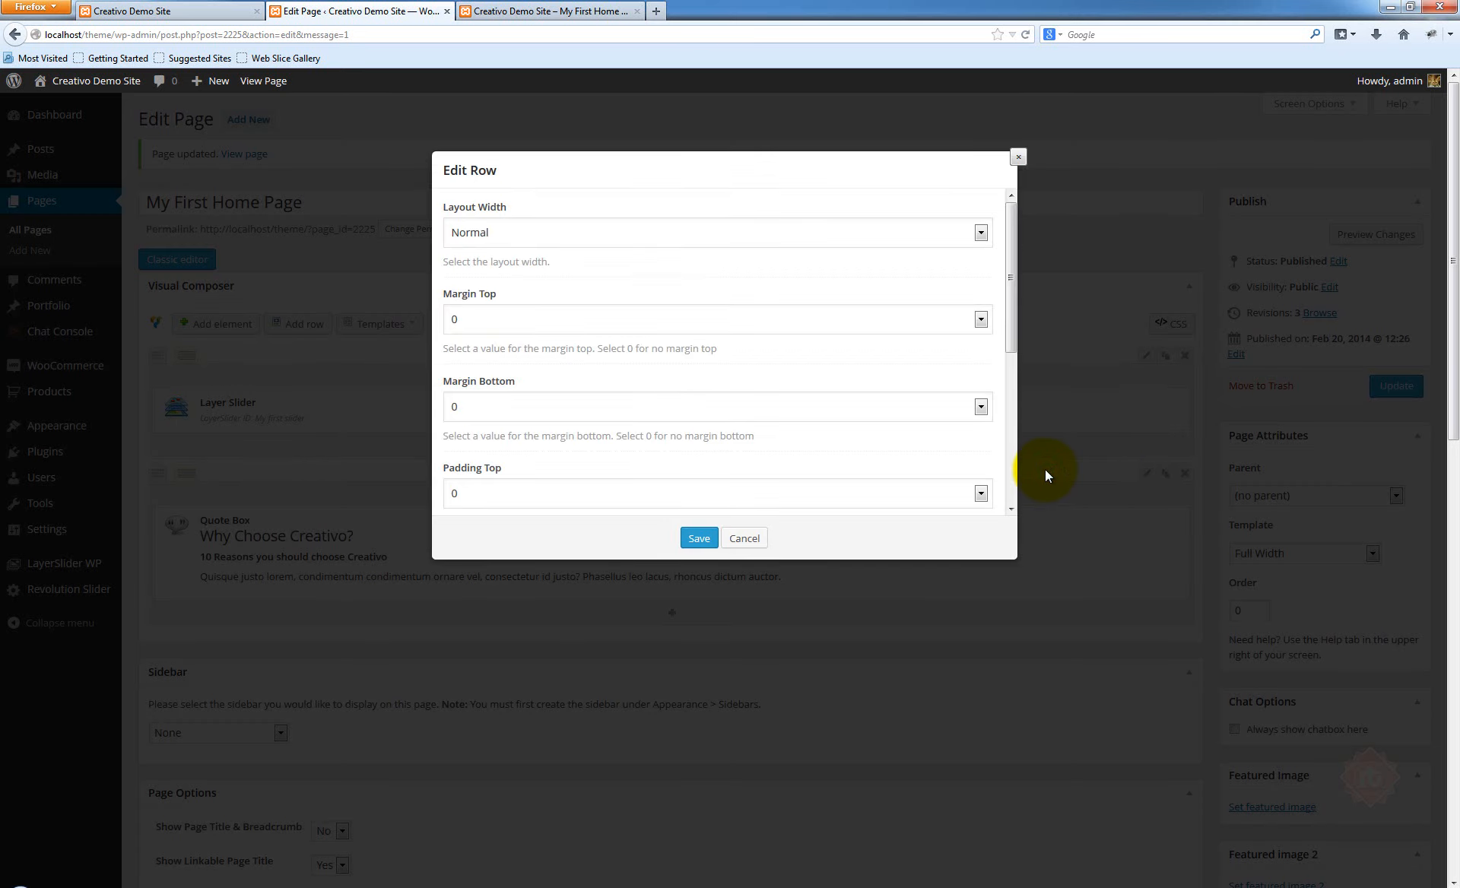
mouse_move(1016, 228)
left_mouse_down()
mouse_move(1024, 412)
mouse_move(1021, 216)
mouse_move(1014, 244)
left_mouse_up()
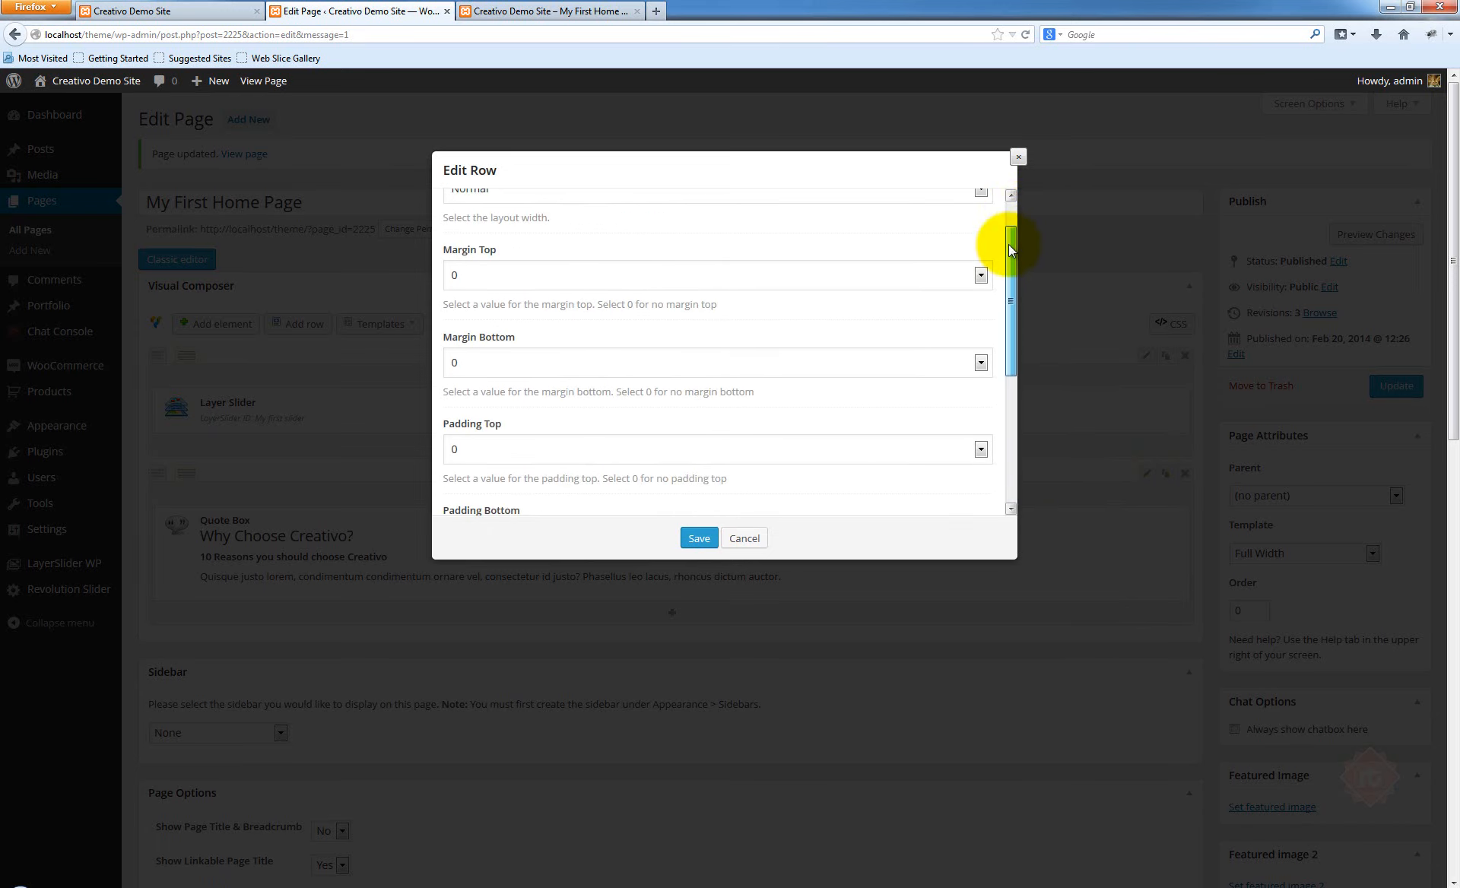
left_click(480, 275)
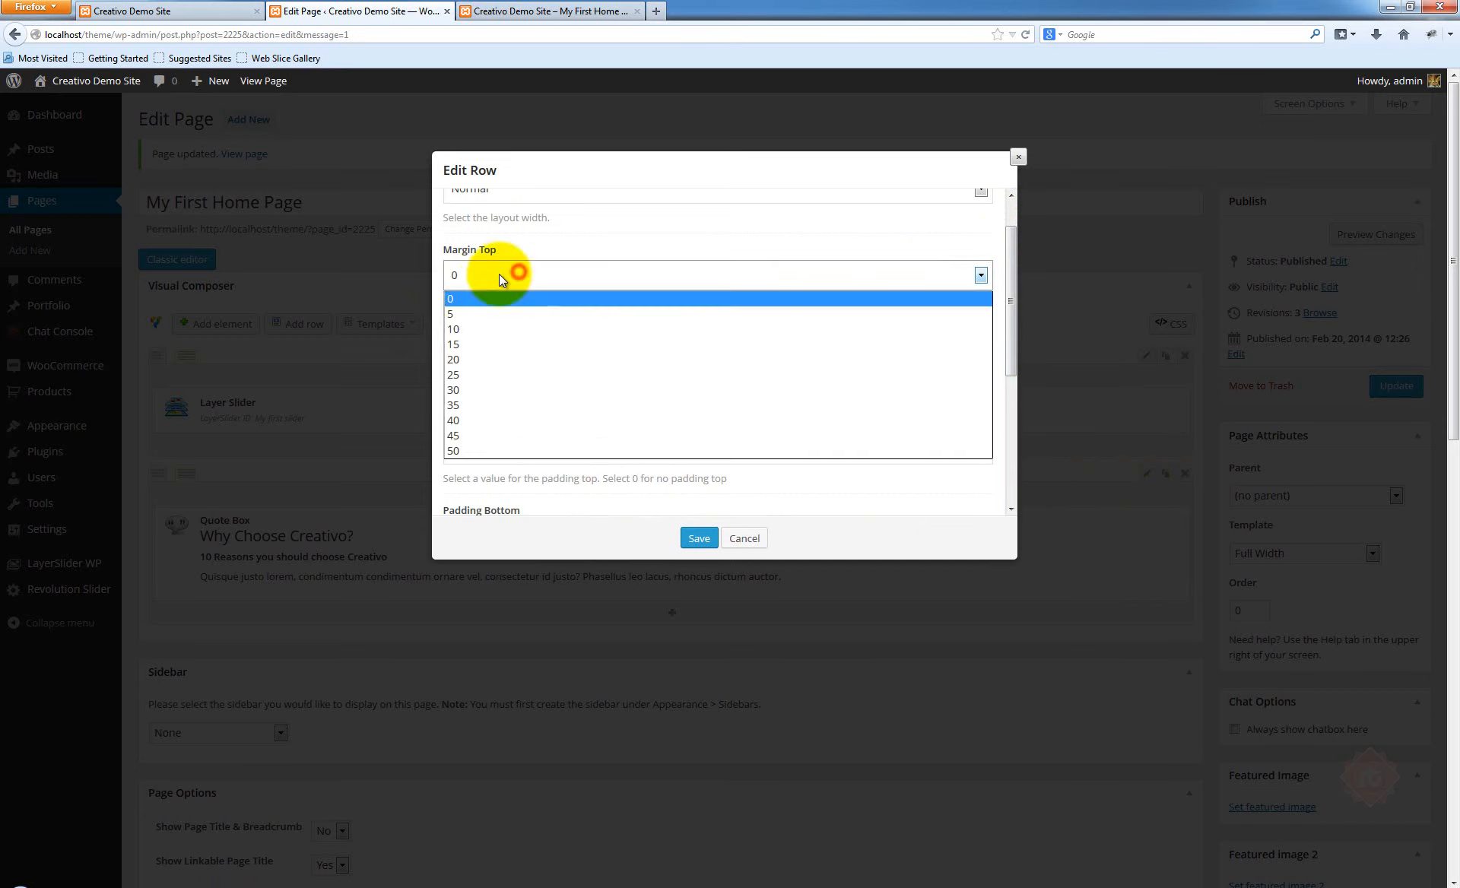
left_click(484, 359)
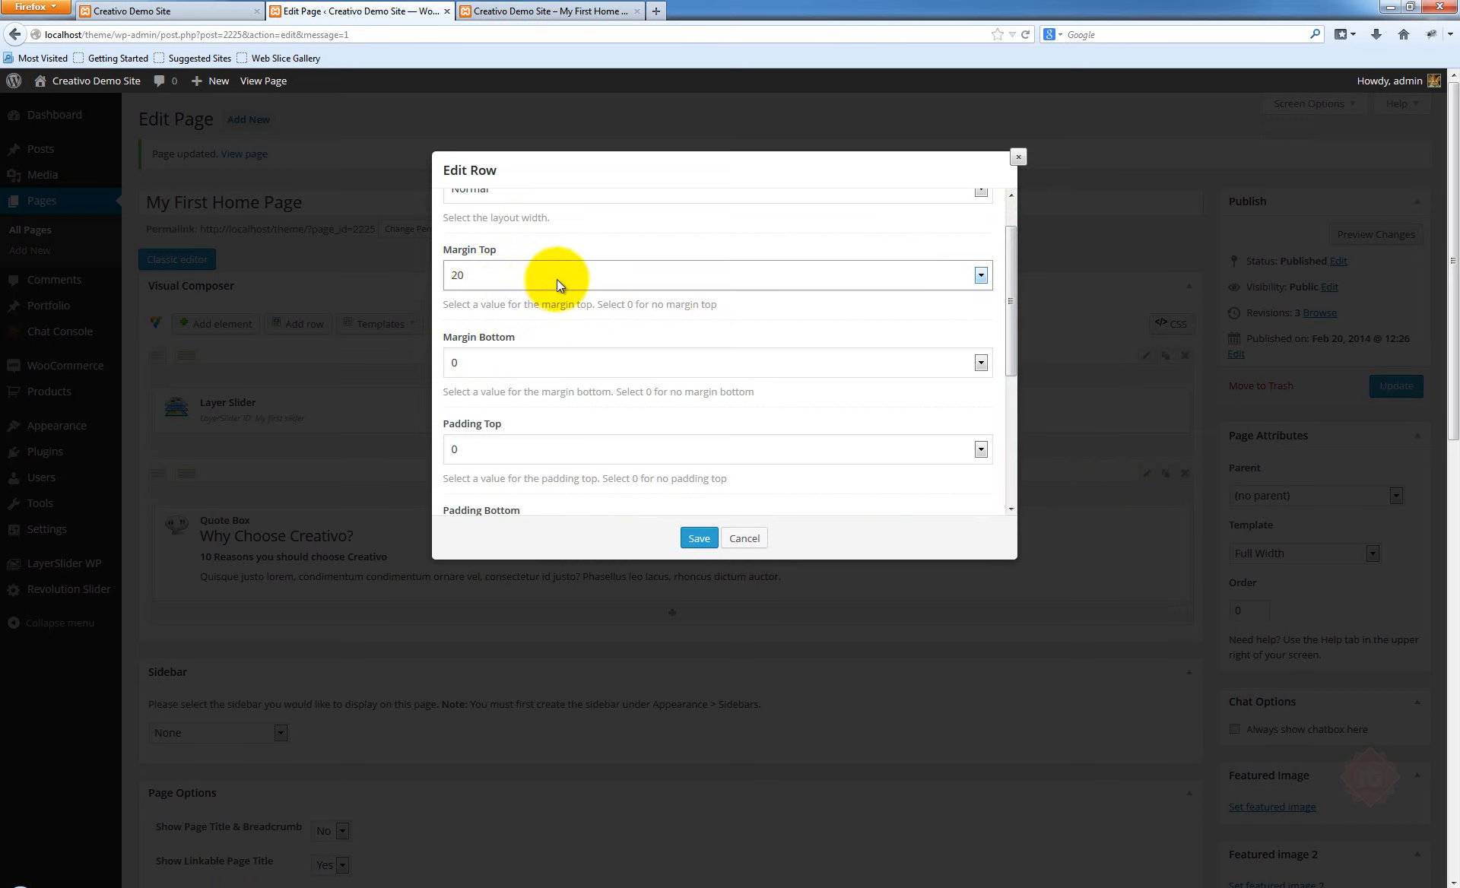
left_click(511, 9)
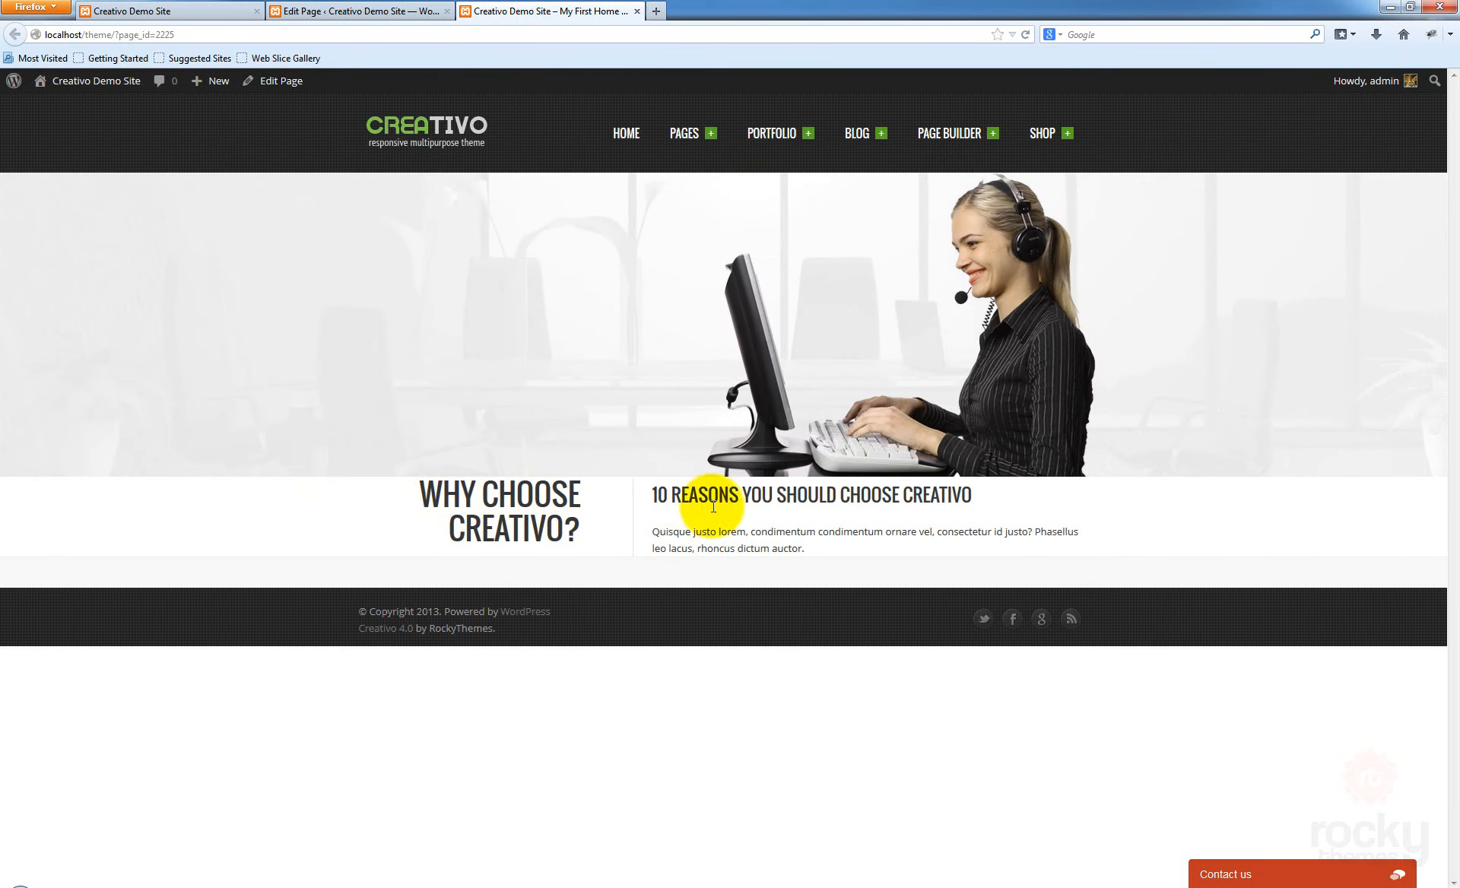
left_click(366, 12)
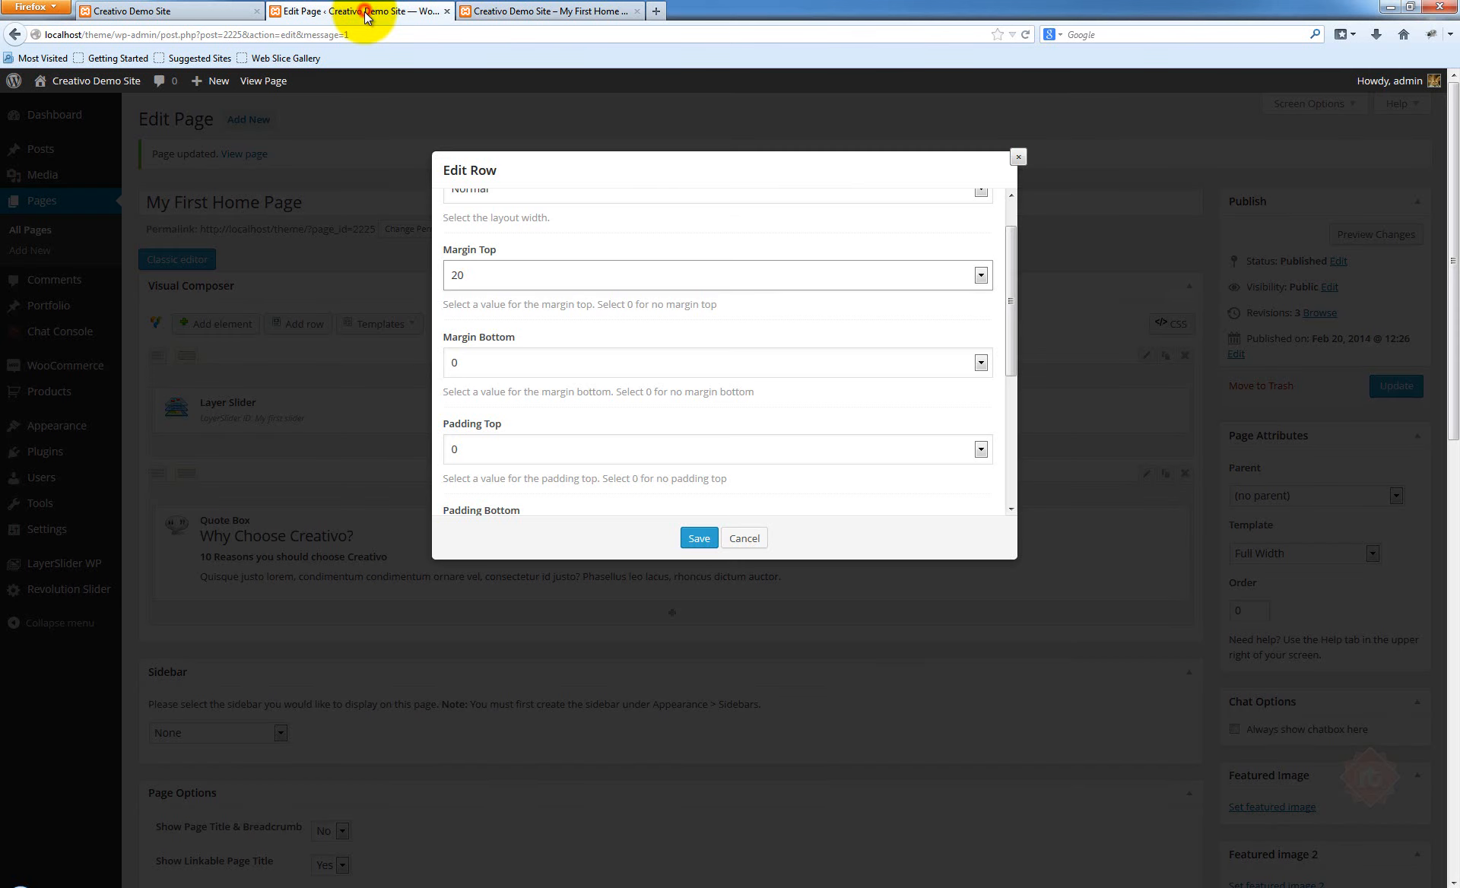
left_click(490, 357)
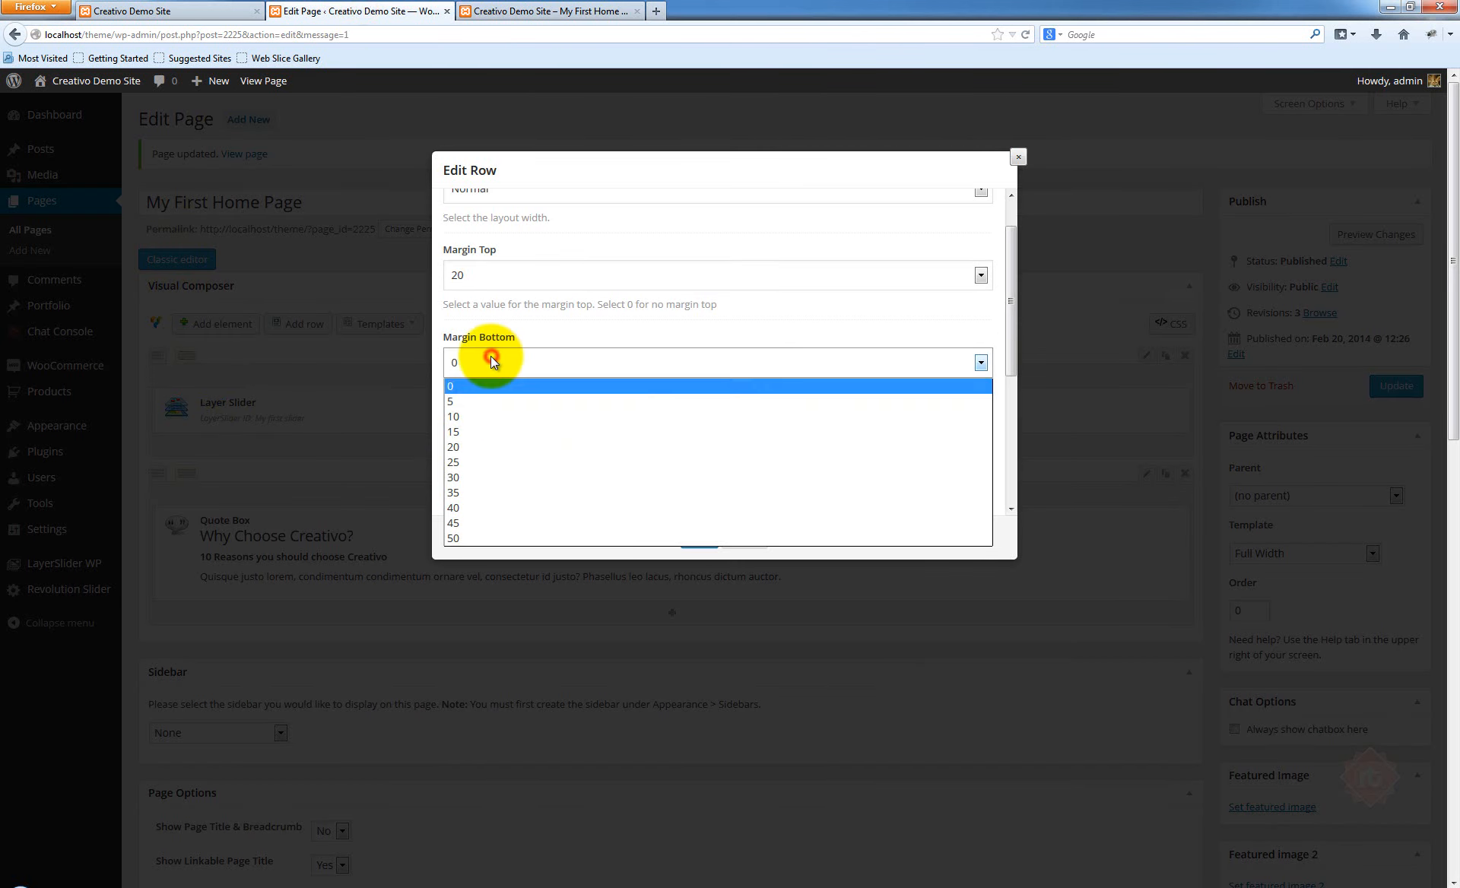
left_click(479, 449)
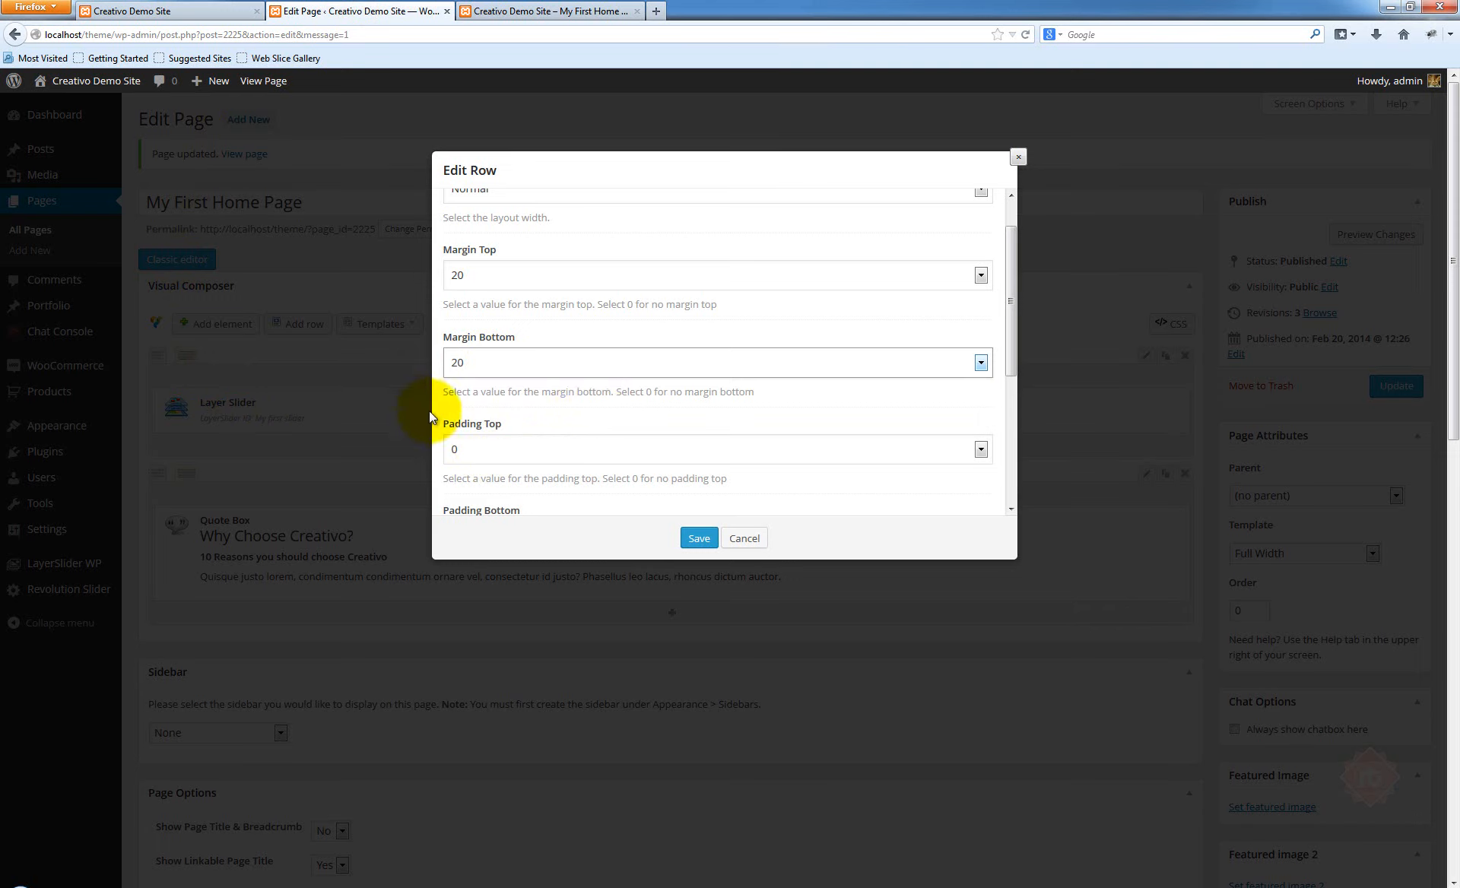
Set the Quote Box row's top and bottom padding to 10 and save the row settings
scroll(553, 413, "down", 2)
scroll(554, 412, "down", 2)
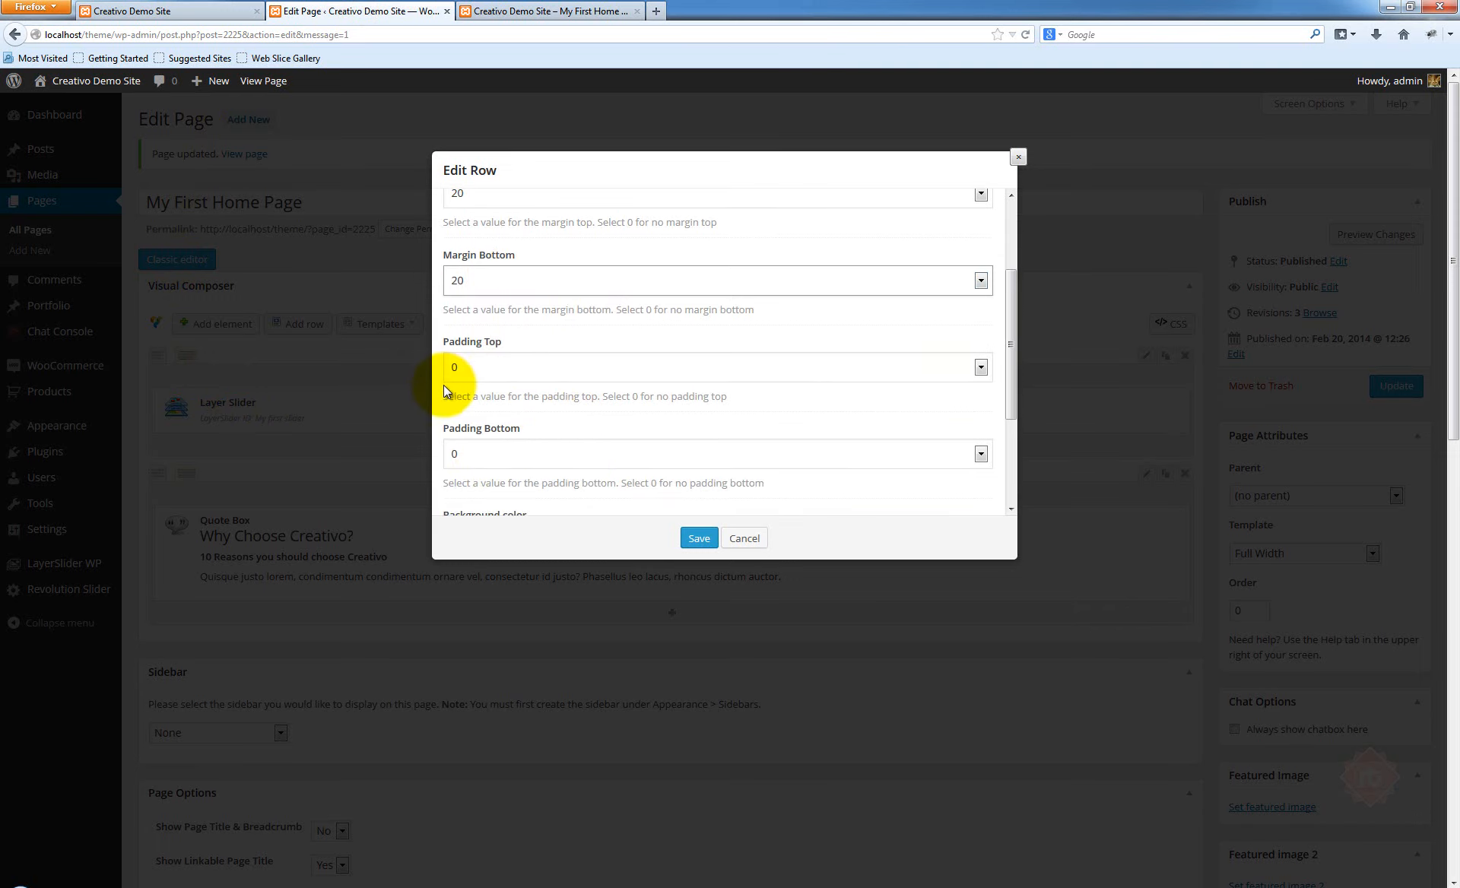
left_click(486, 371)
left_click(463, 421)
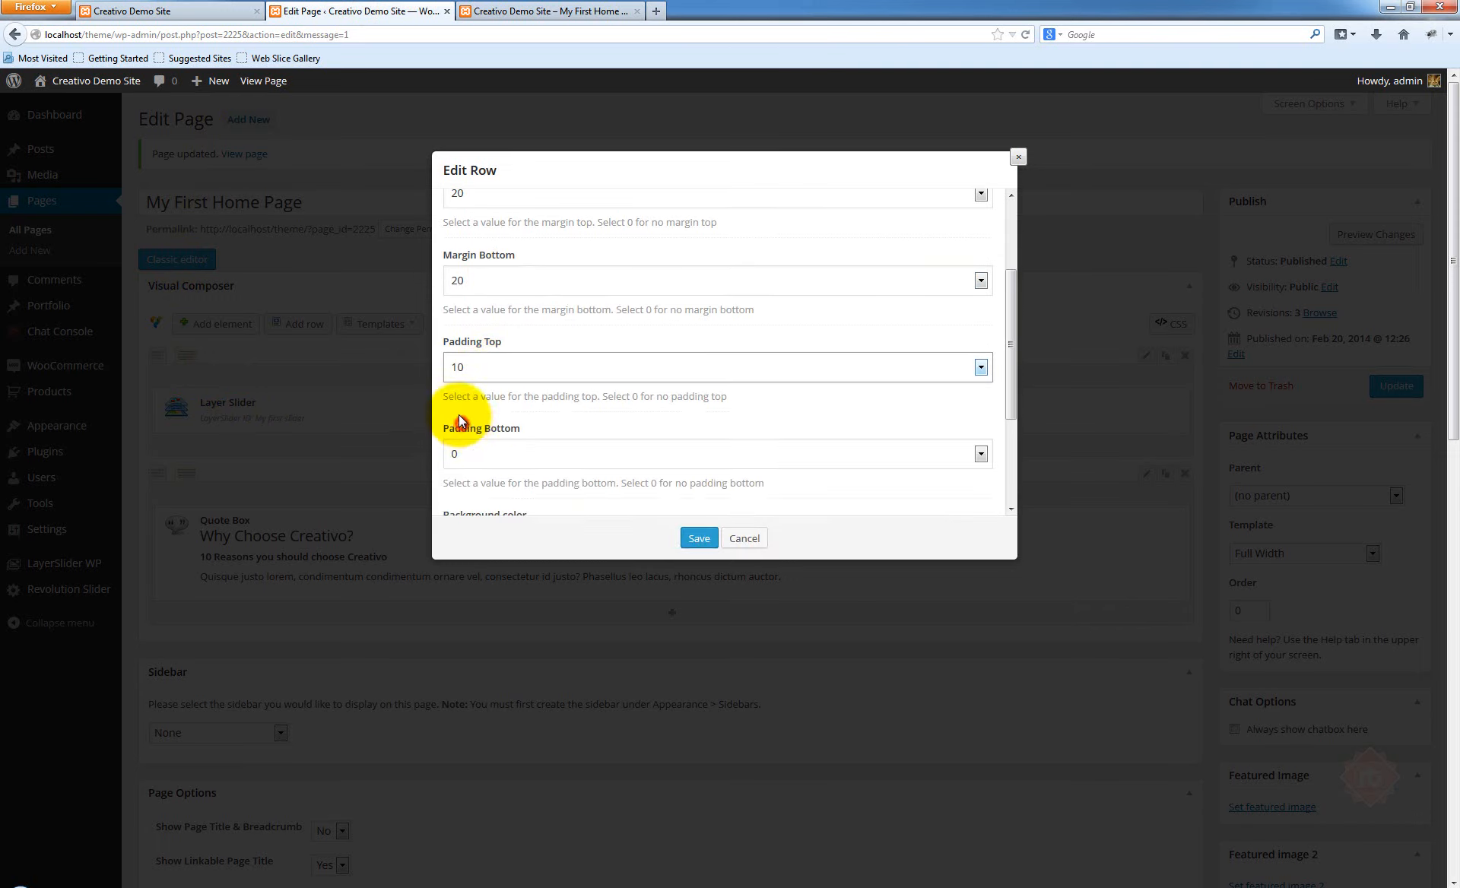
left_click(476, 454)
left_click(476, 504)
scroll(743, 272, "down", 2)
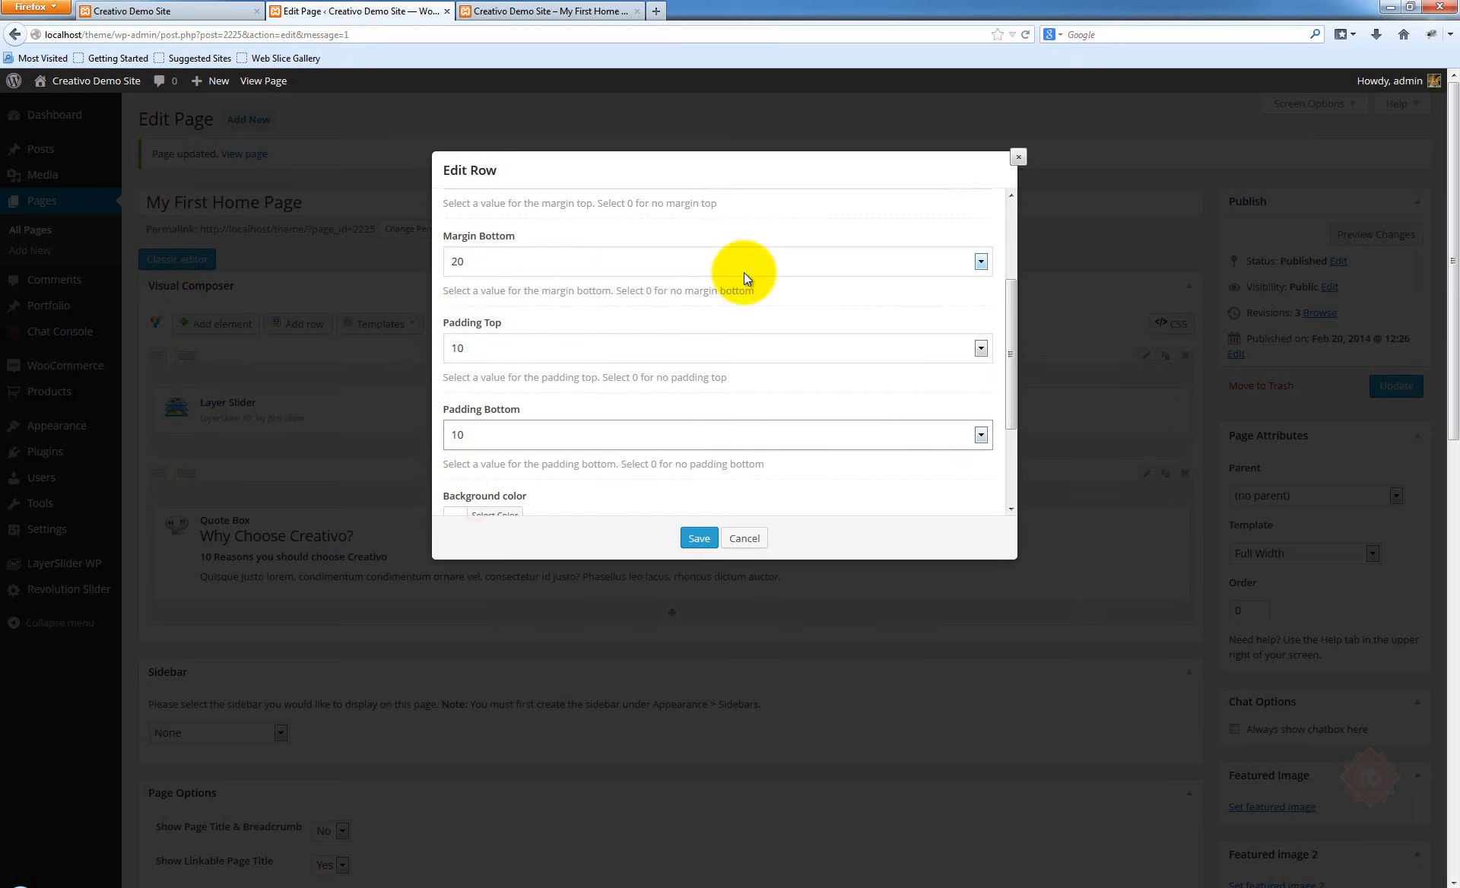
scroll(733, 294, "down", 2)
scroll(430, 392, "down", 2)
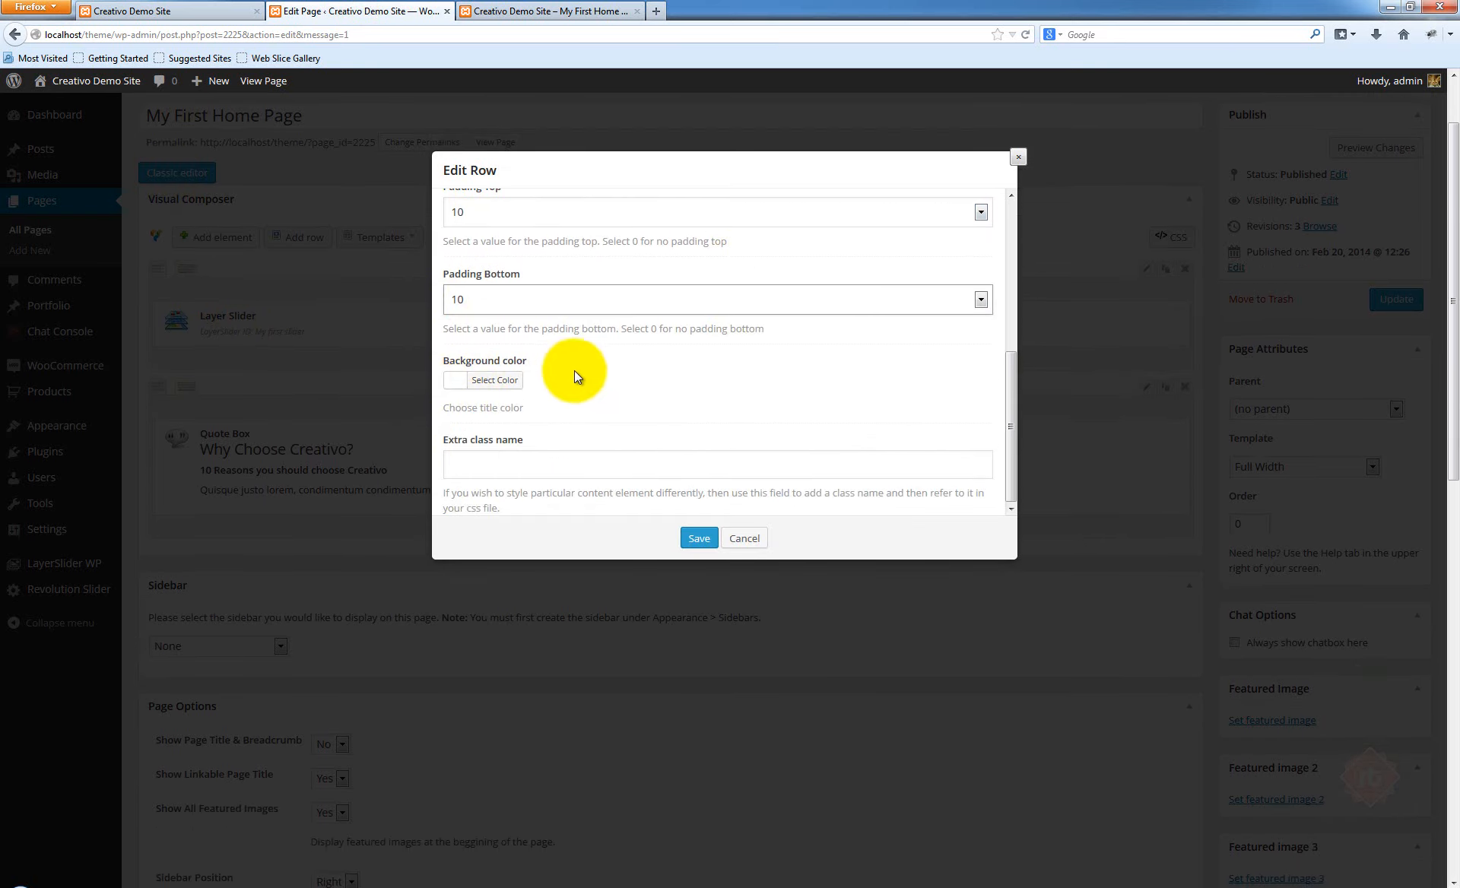
scroll(718, 356, "up", 3)
scroll(717, 355, "up", 3)
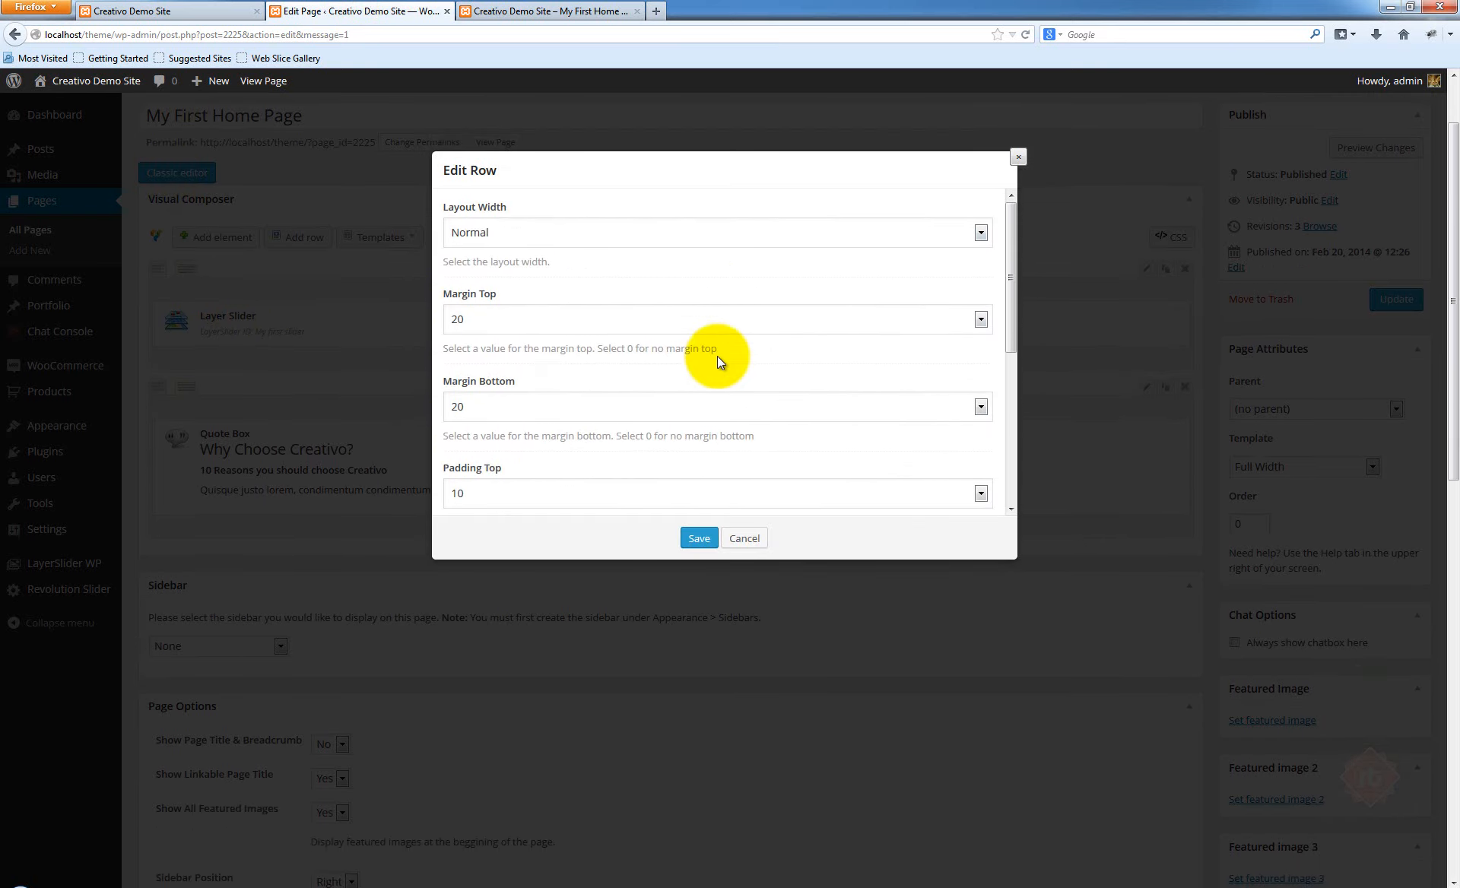
left_click(698, 537)
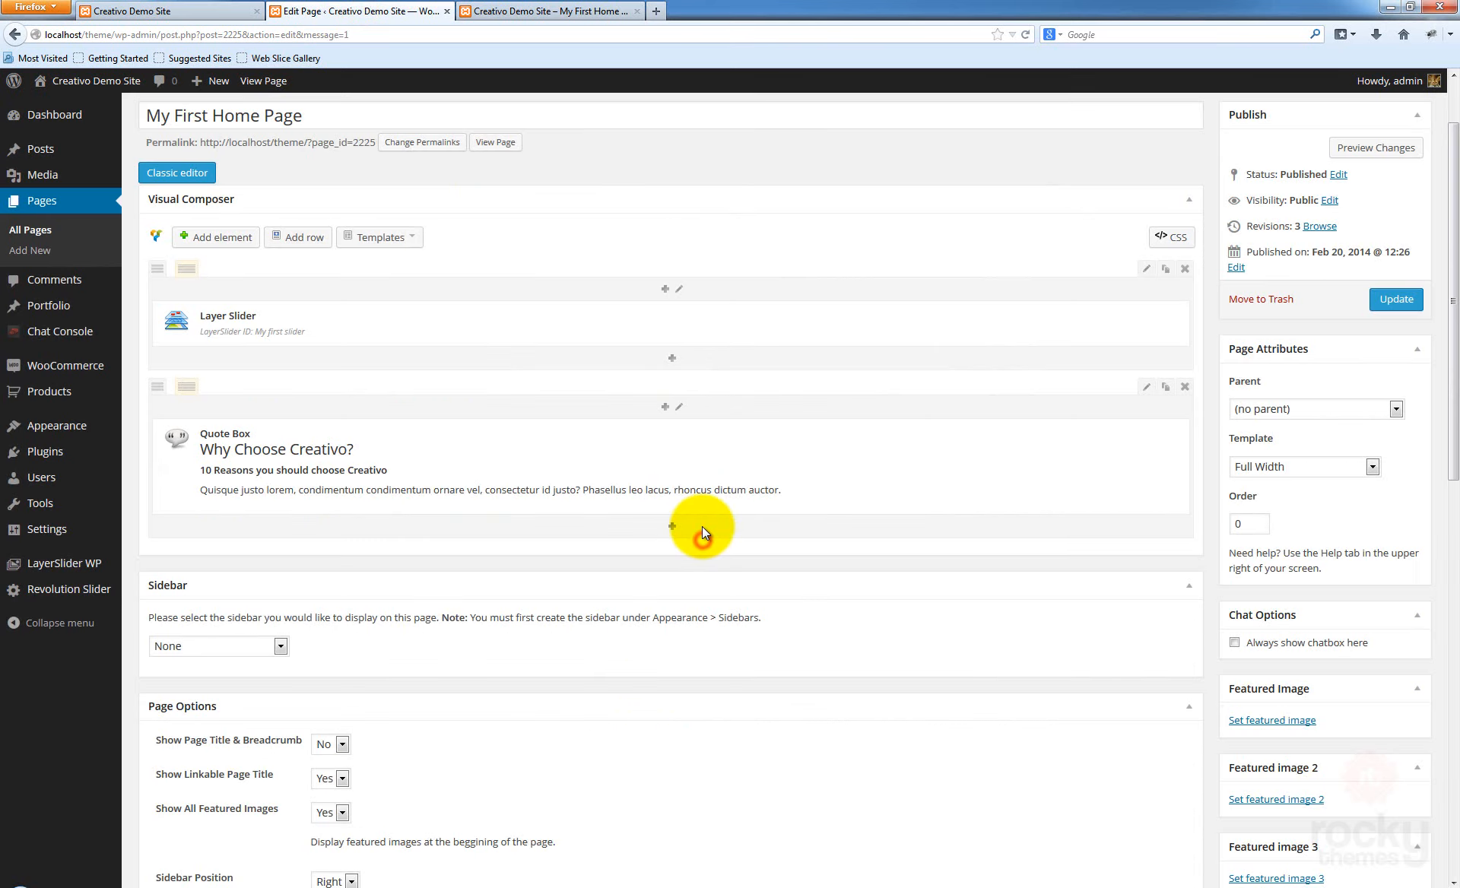
Update the page, check the quote box's spacing in the reloaded published view, and return to the page editor
left_click(1398, 302)
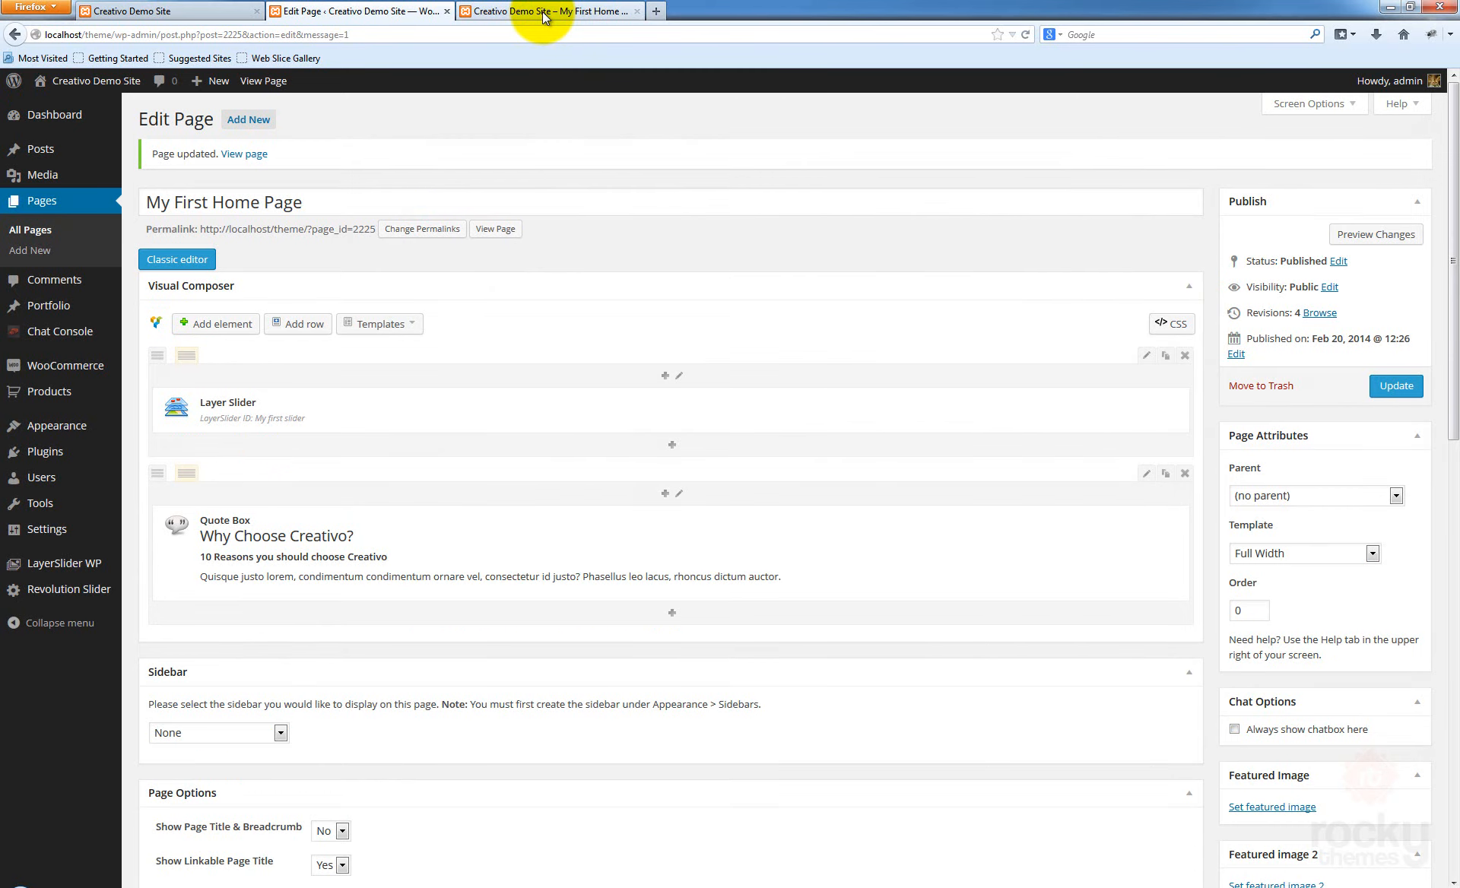
left_click(543, 13)
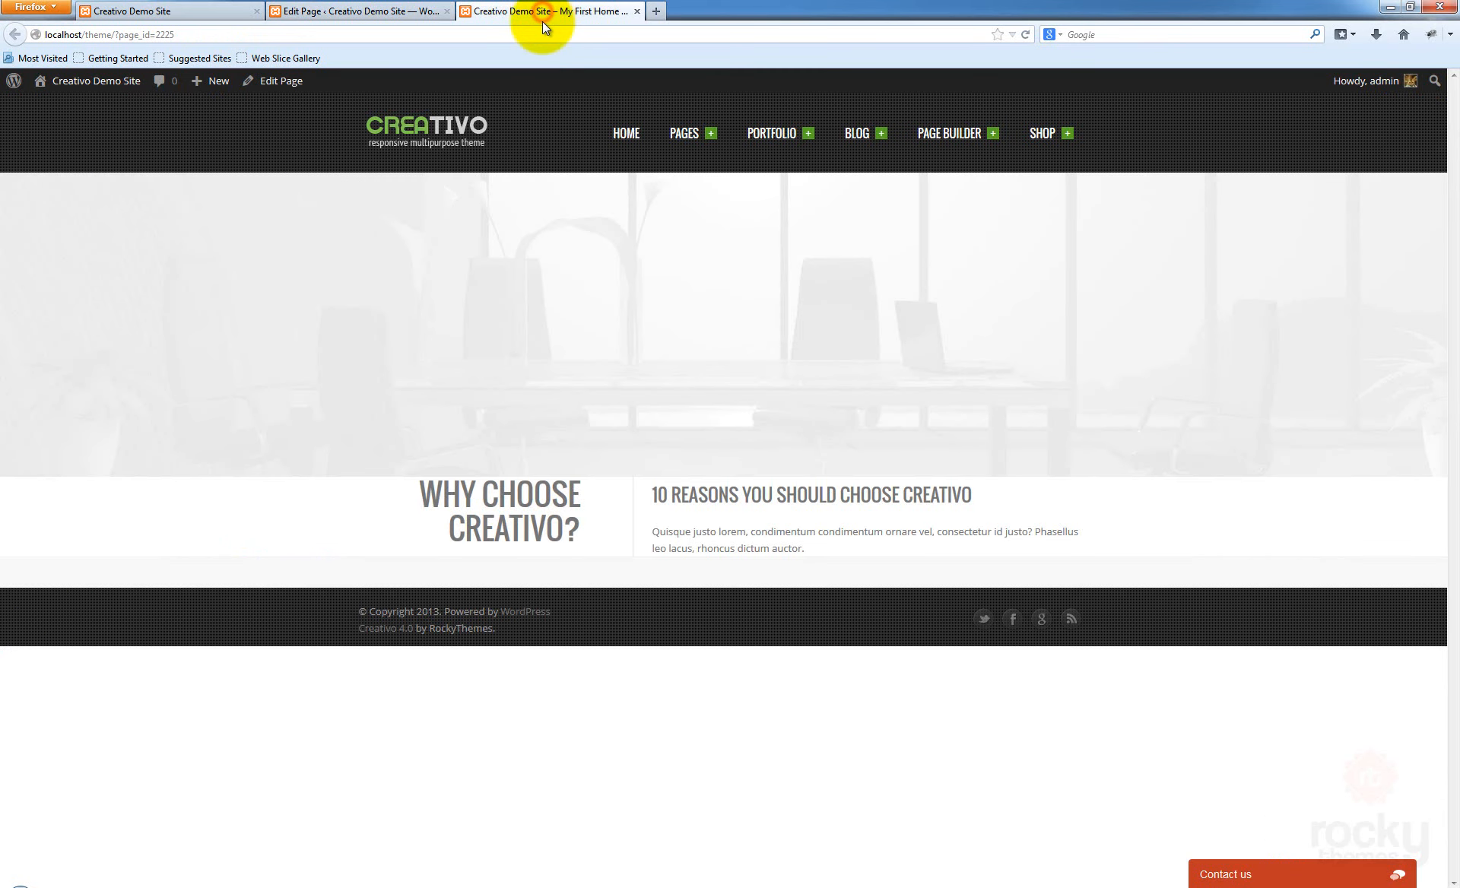
left_click(331, 409)
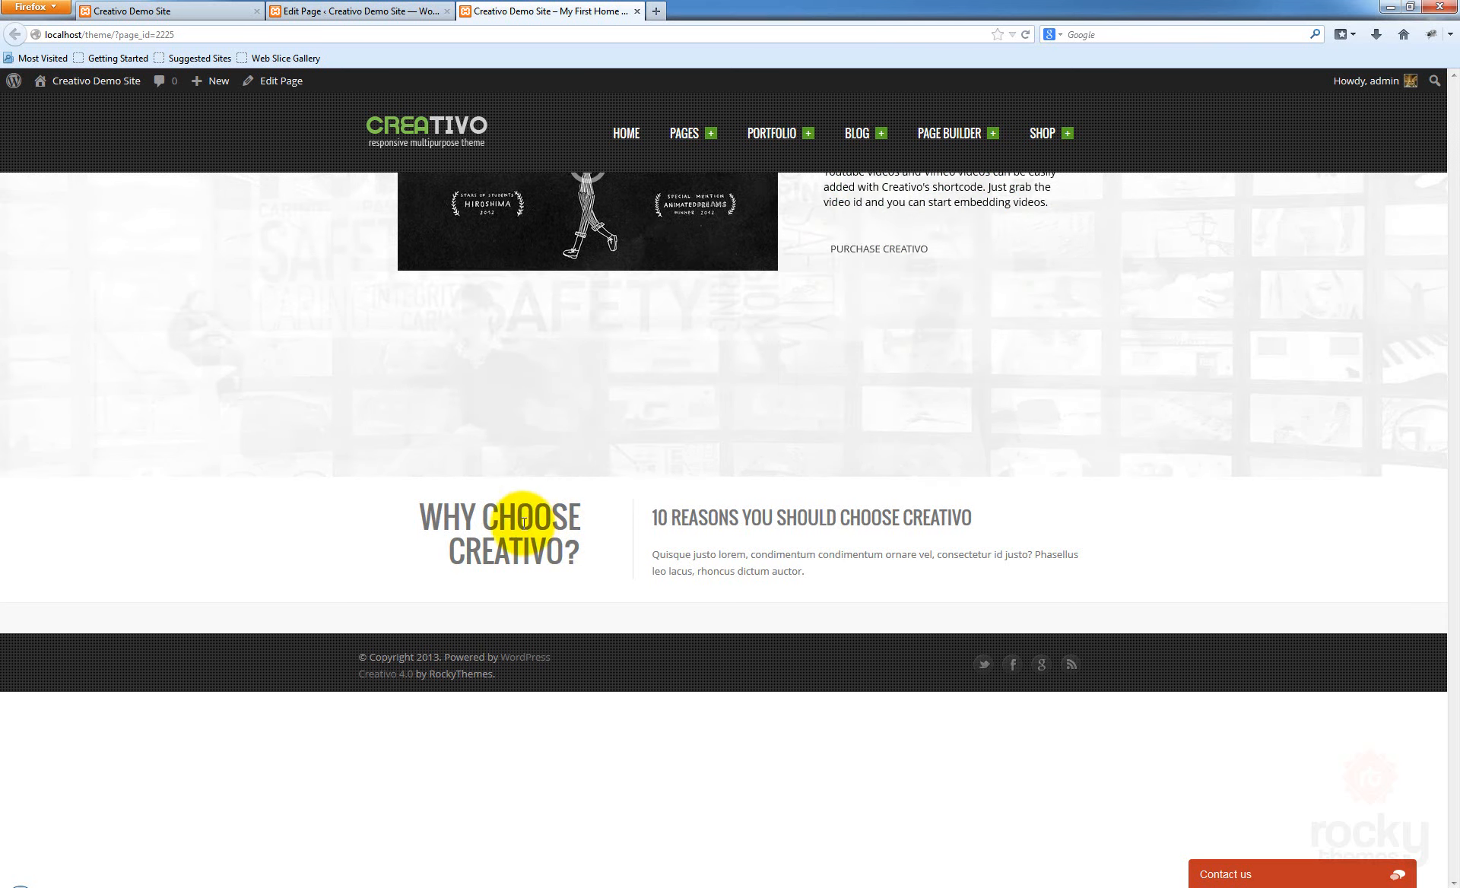
left_click(319, 12)
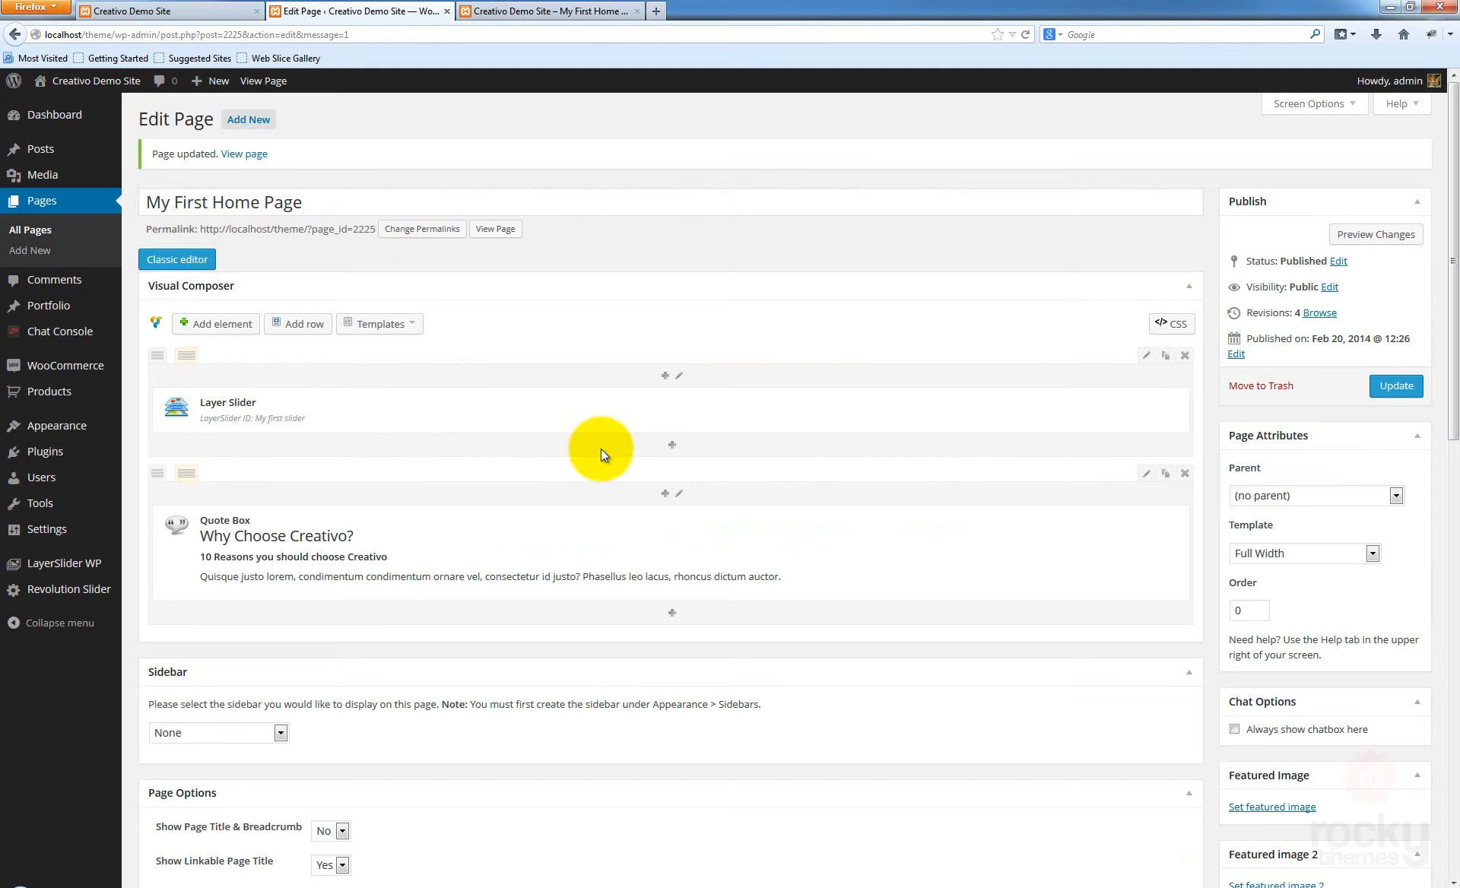
Add a new row below the Quote Box row and insert a Featured Services element in it
left_click(308, 324)
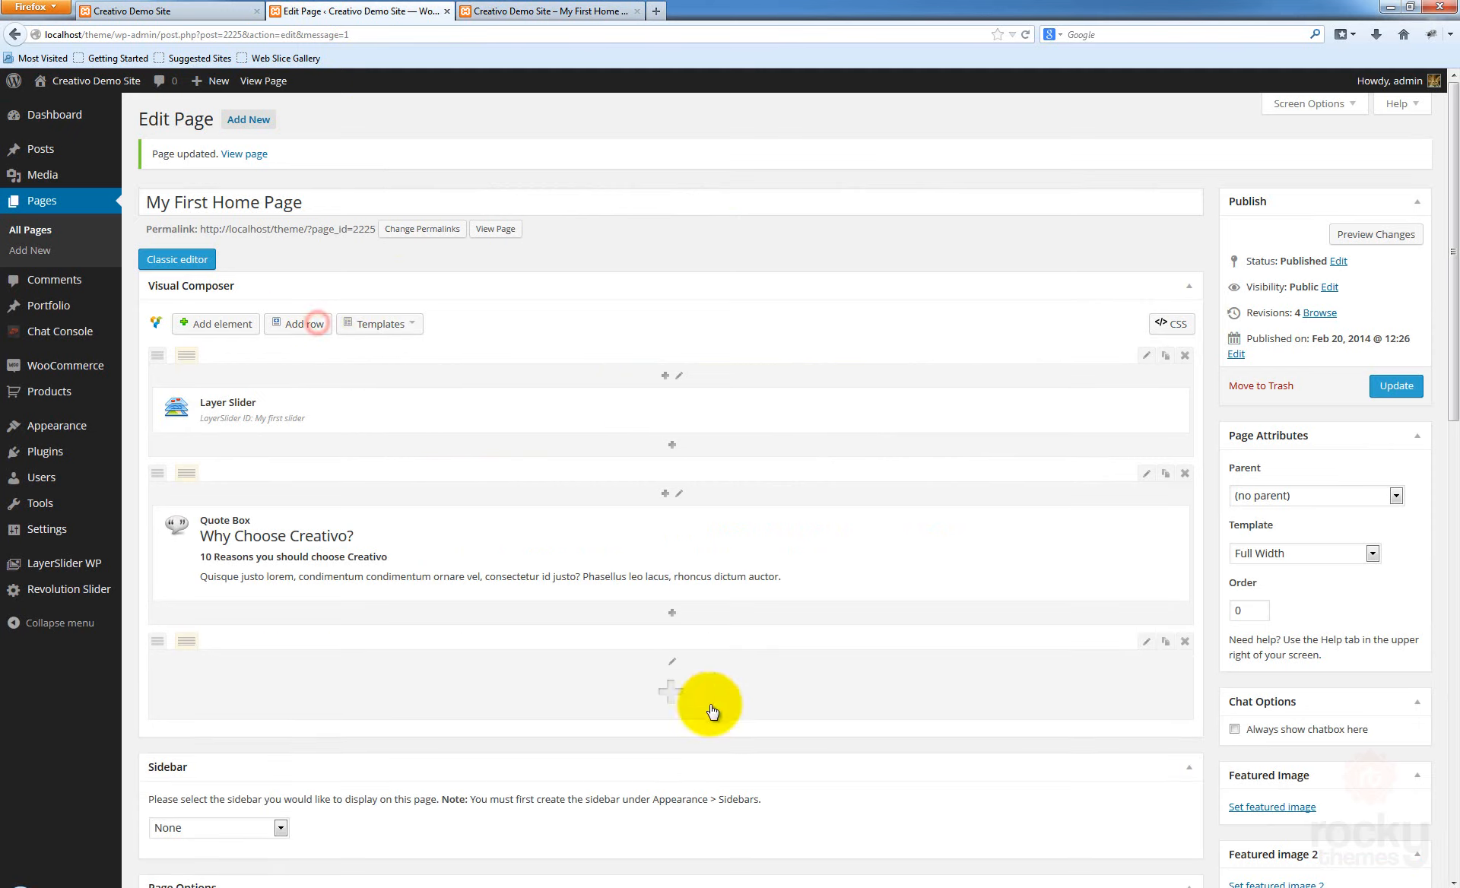
scroll(799, 691, "down", 4)
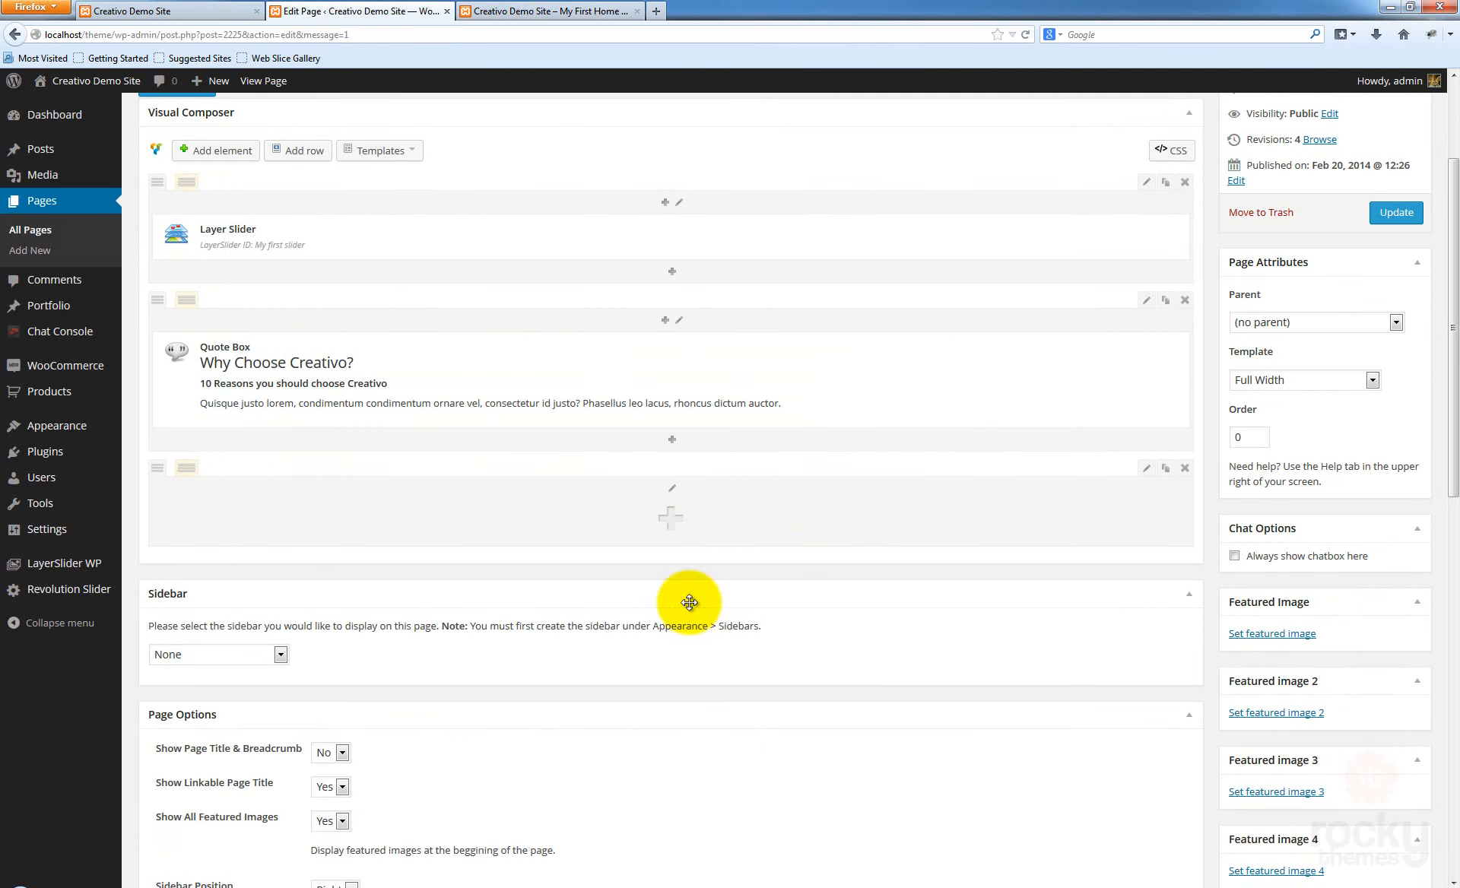
left_click(672, 521)
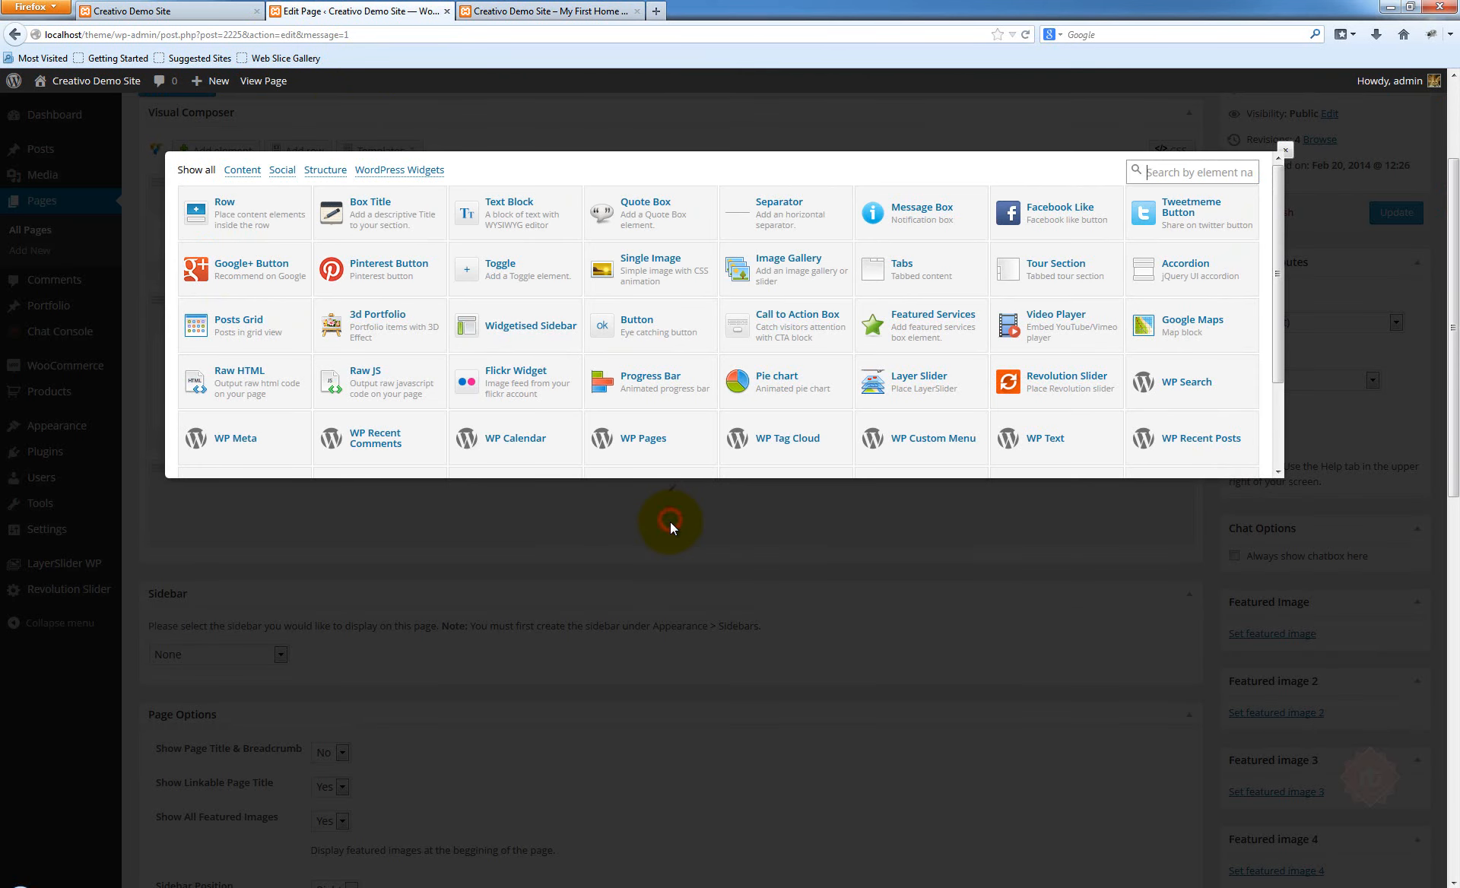
left_click(922, 325)
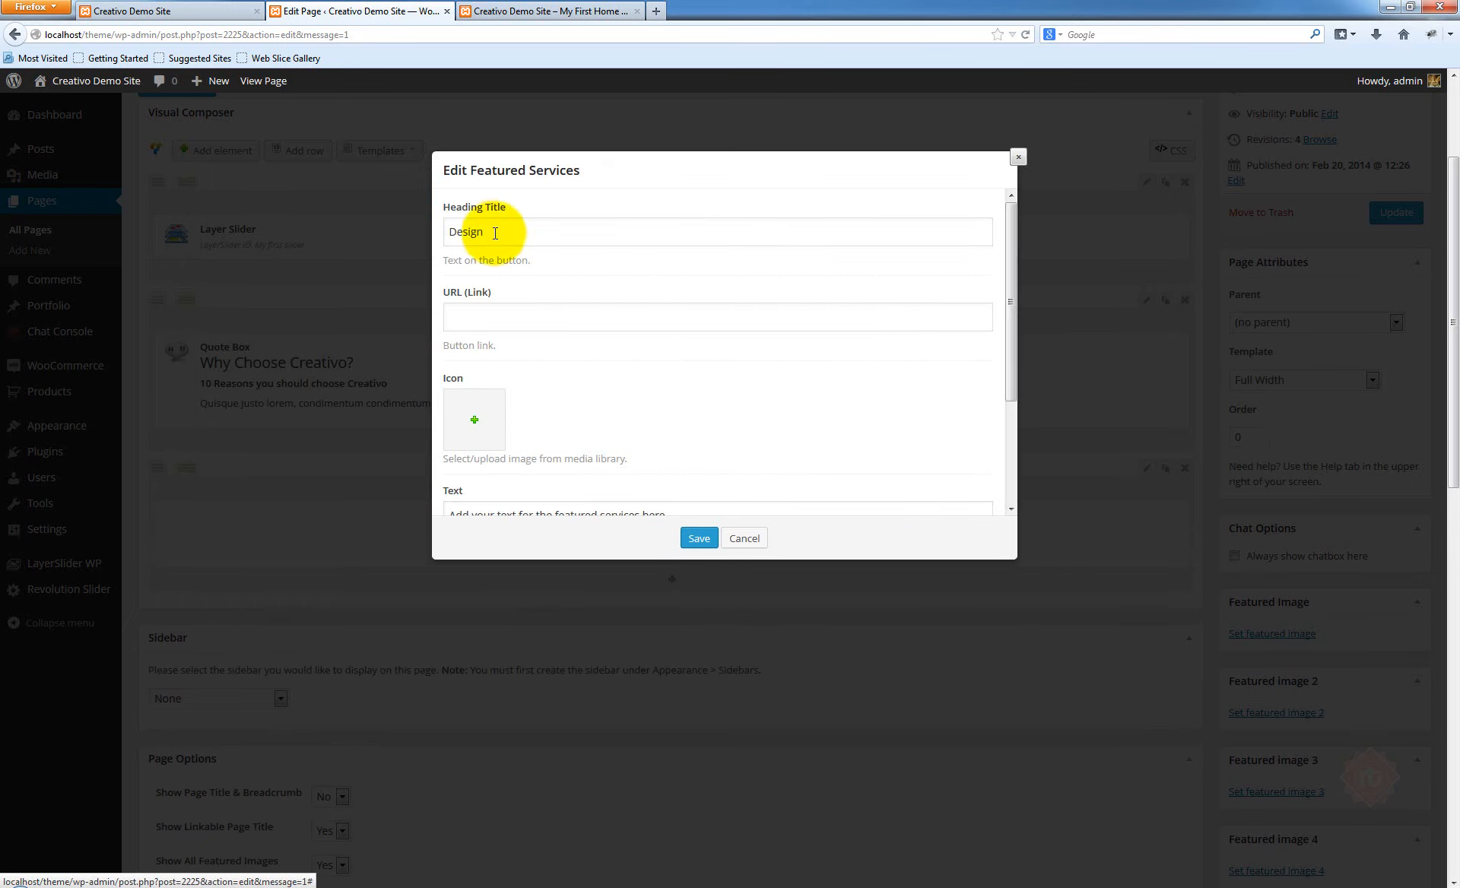
Review the Featured Services heading, link, icon and text settings, and save the element with its default Design heading and placeholder text
left_click_drag(495, 233, 447, 233)
left_click(555, 252)
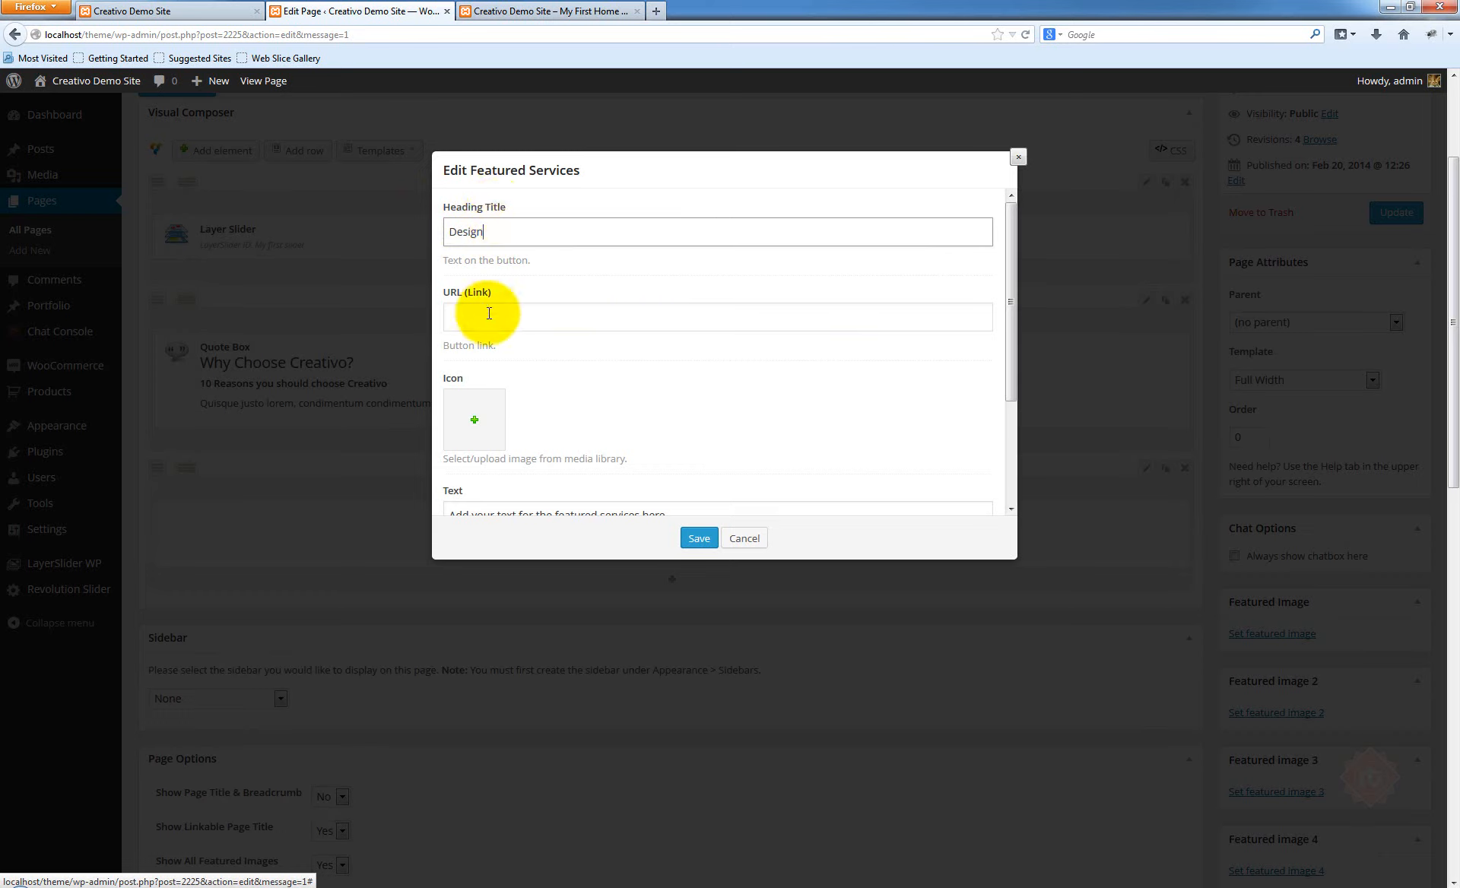
left_click(523, 314)
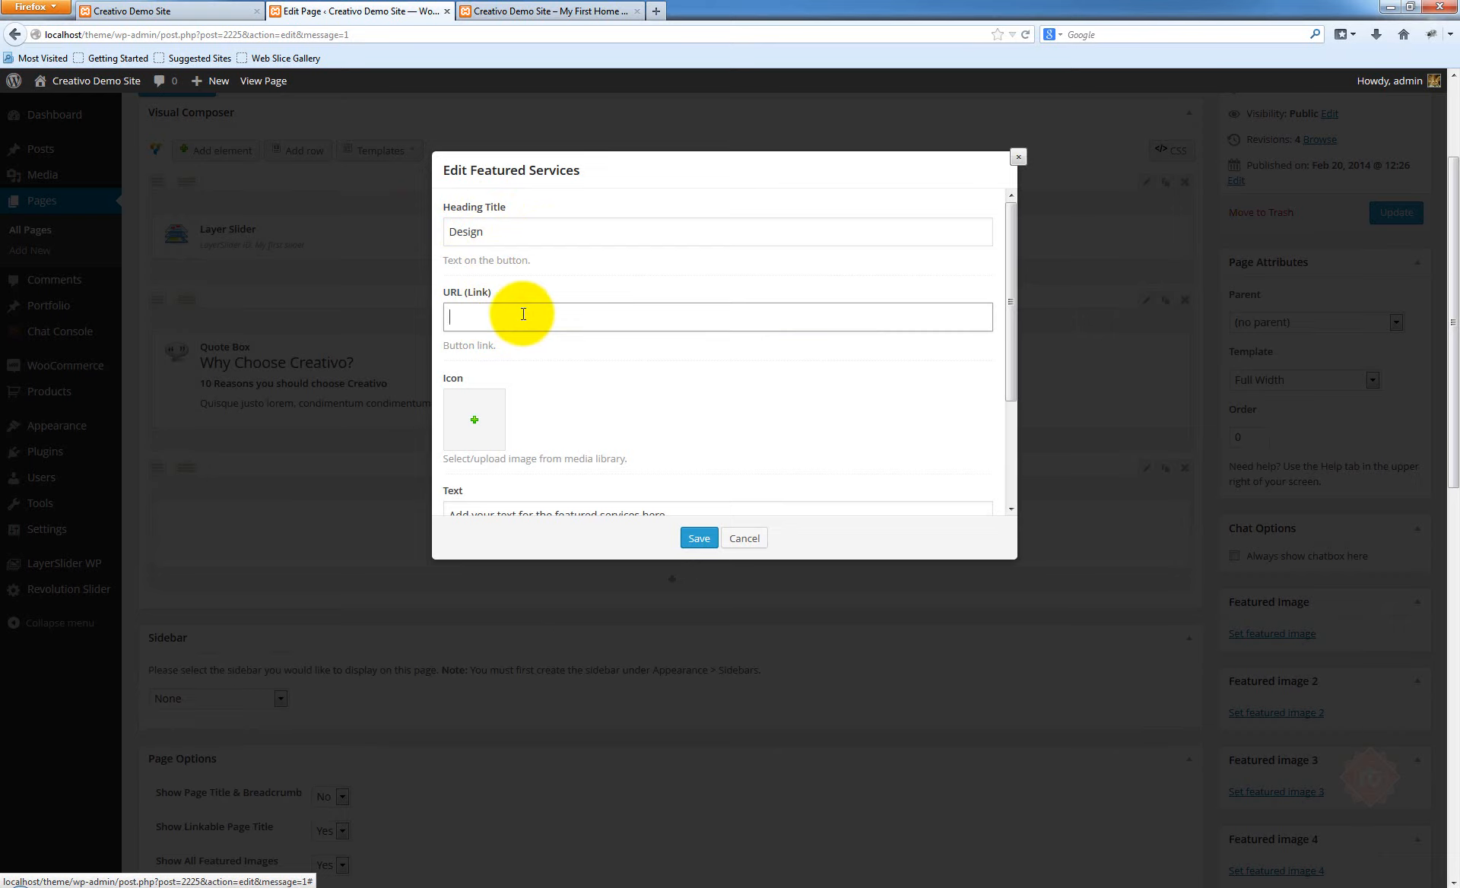
scroll(561, 300, "down", 3)
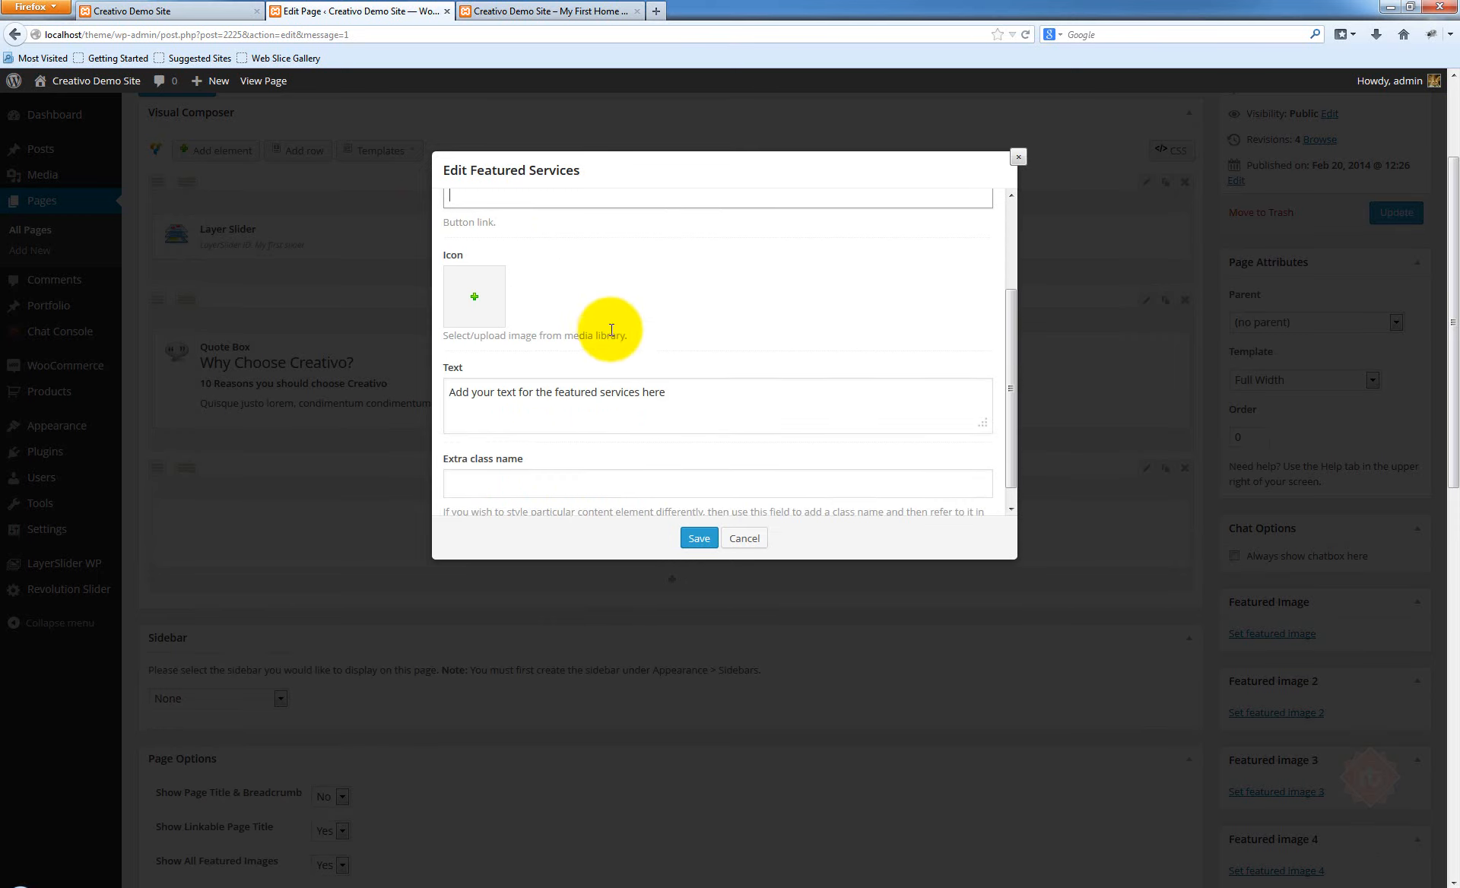
scroll(532, 350, "down", 1)
left_click_drag(716, 374, 455, 375)
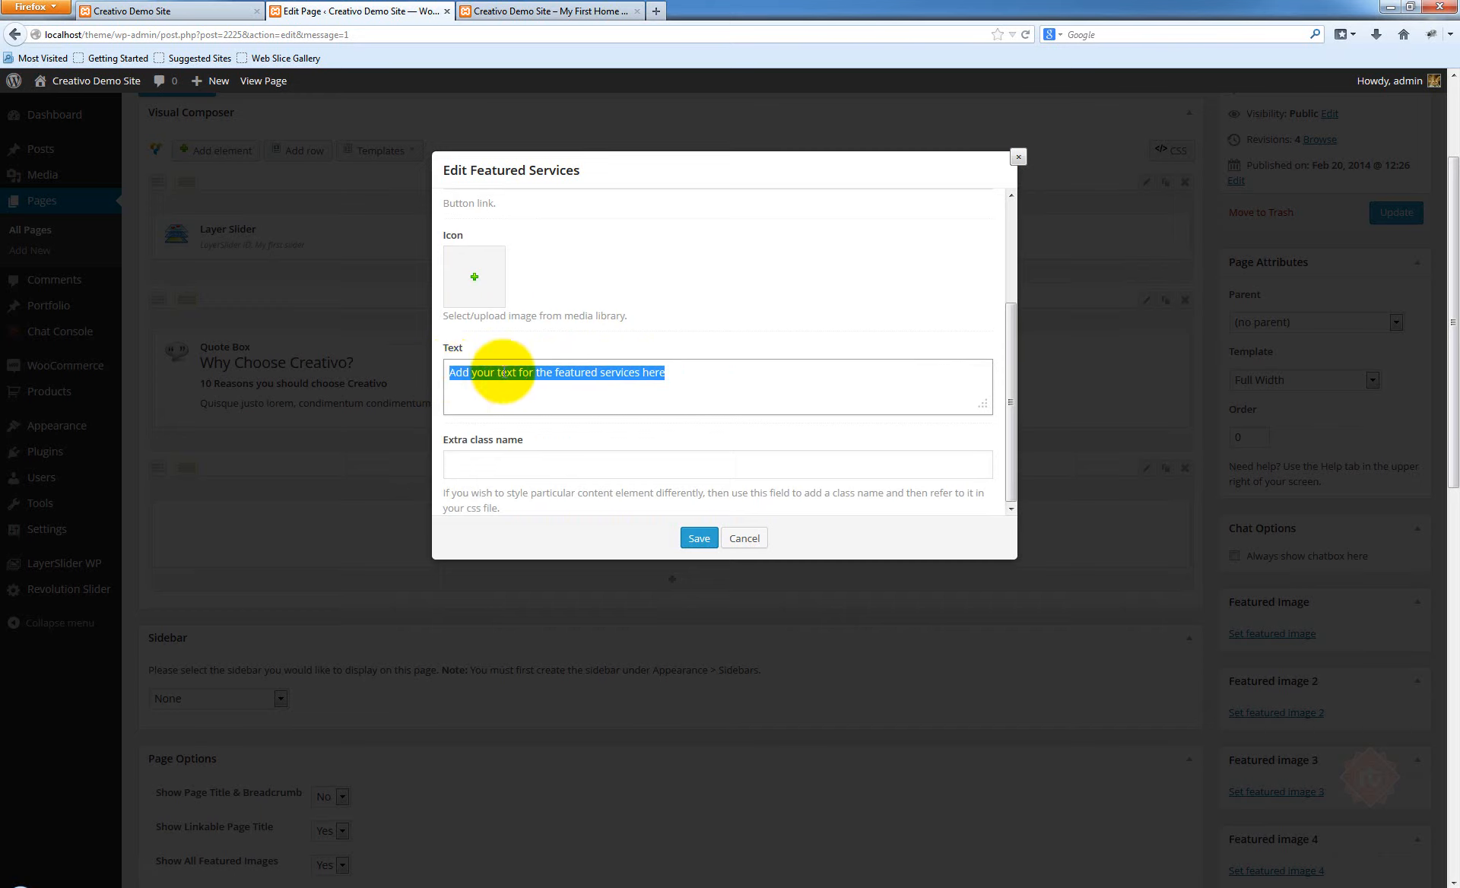
left_click(697, 377)
scroll(734, 399, "up", 4)
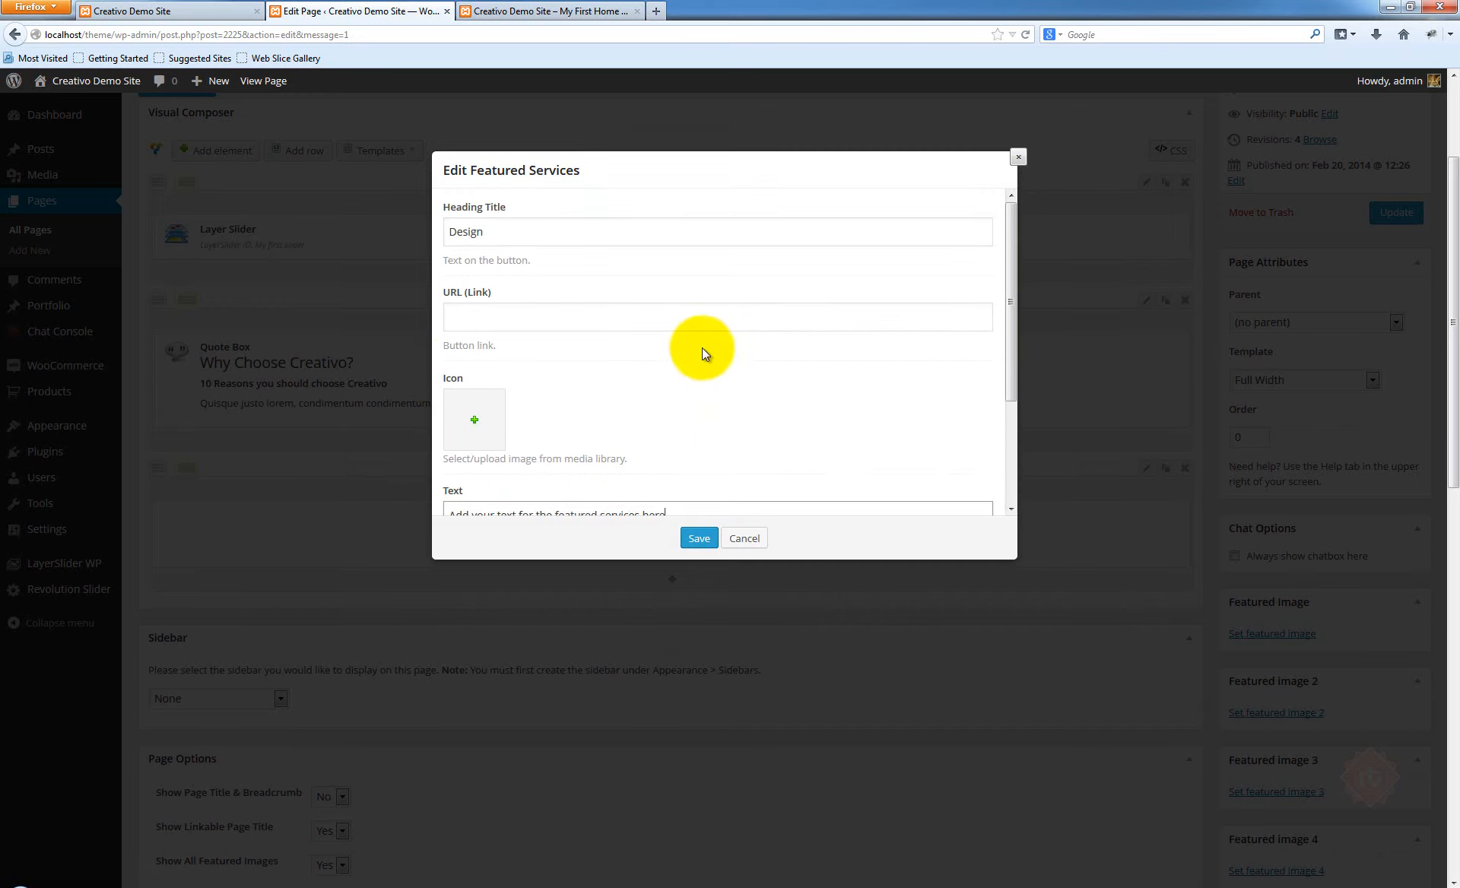
scroll(619, 348, "down", 2)
scroll(659, 352, "up", 2)
scroll(700, 361, "down", 2)
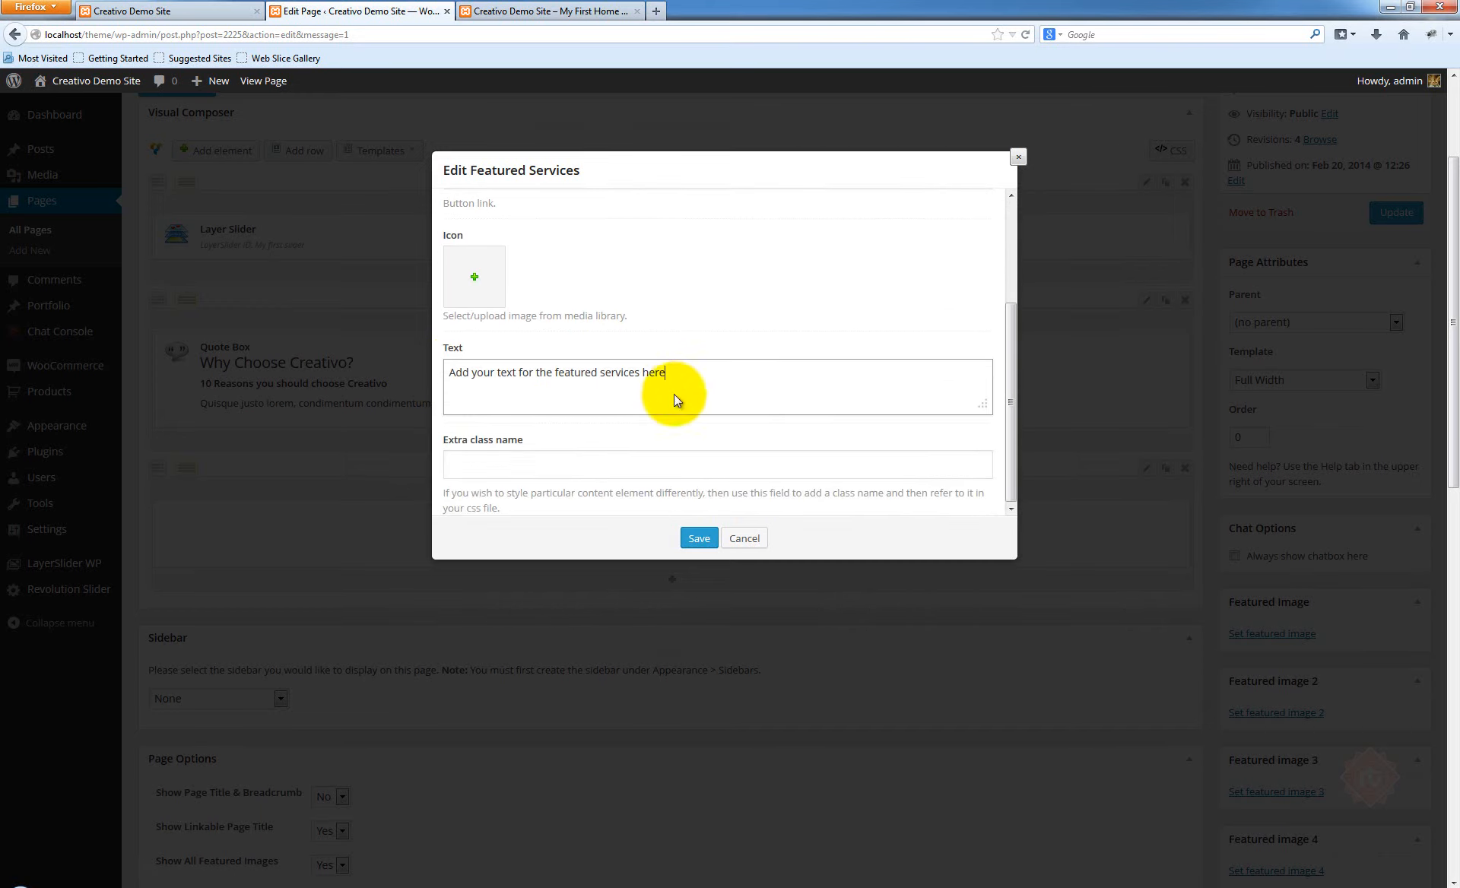
left_click(697, 538)
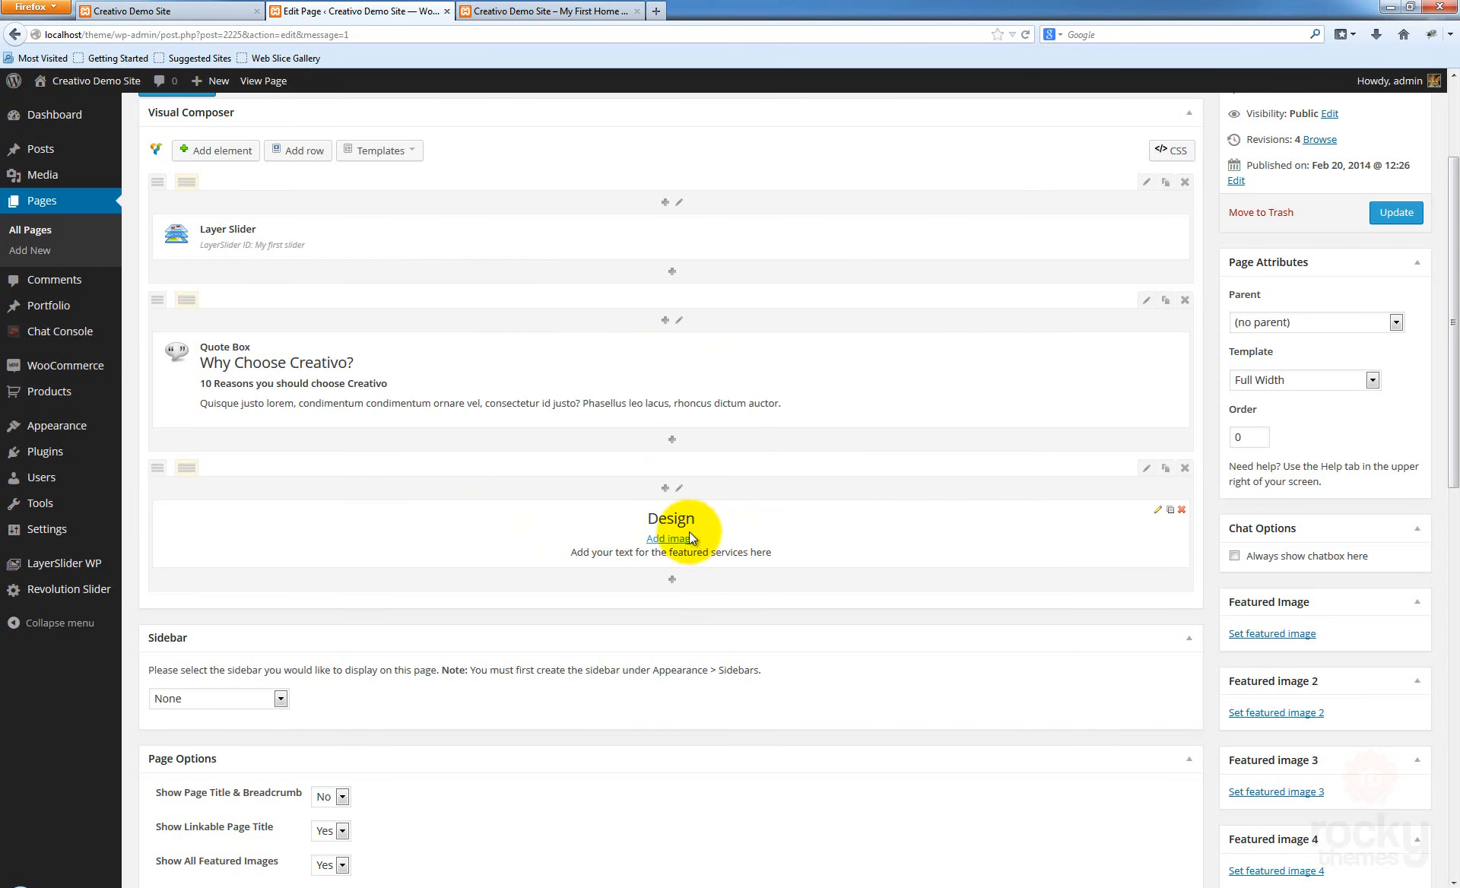
Update the page, check the Design box in the reloaded published view, and return to the page editor
left_click(1399, 213)
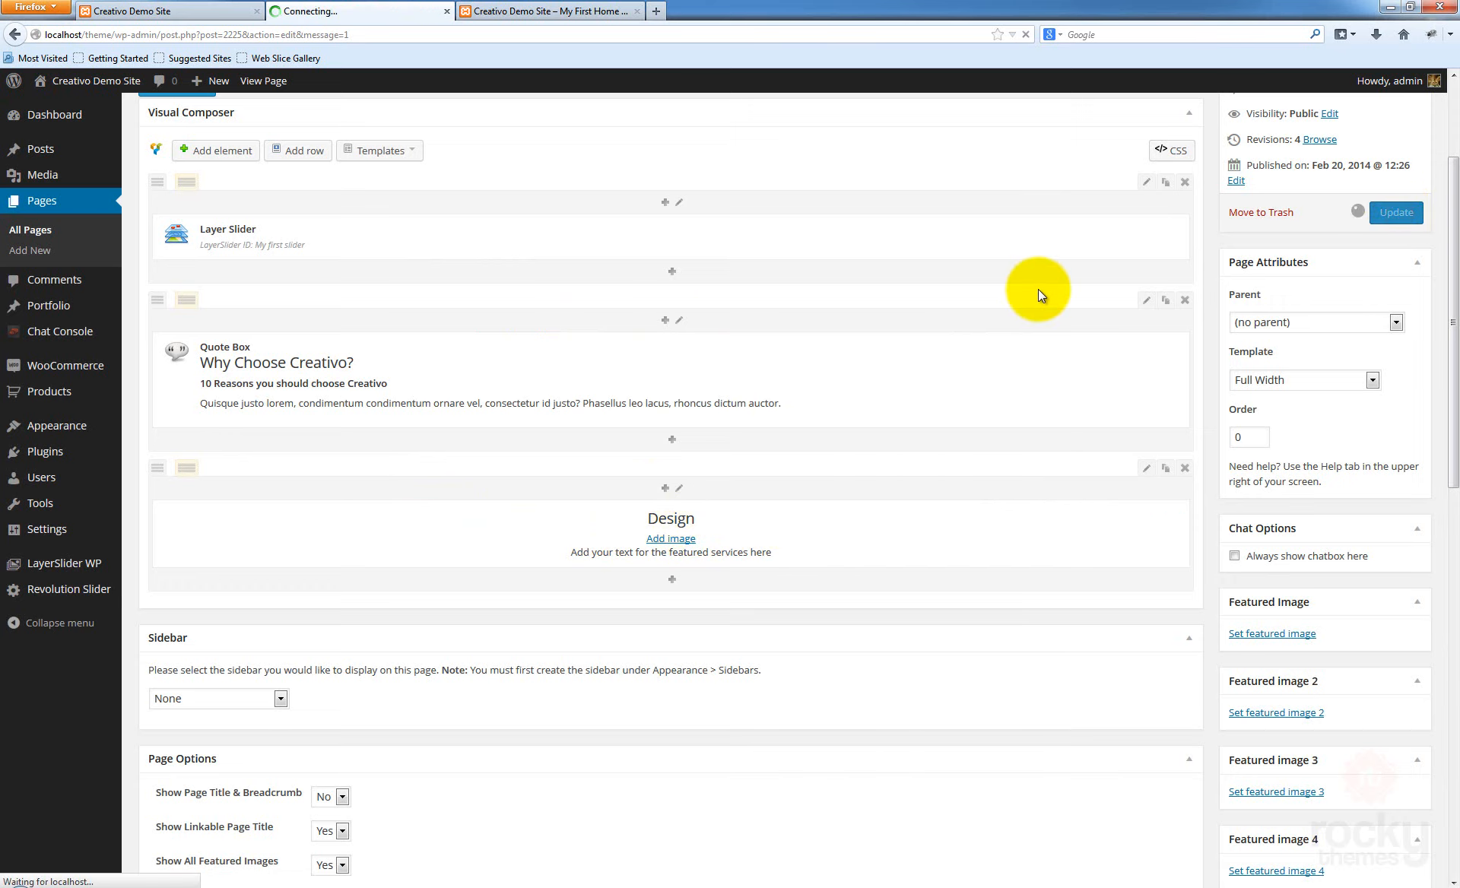
left_click(524, 12)
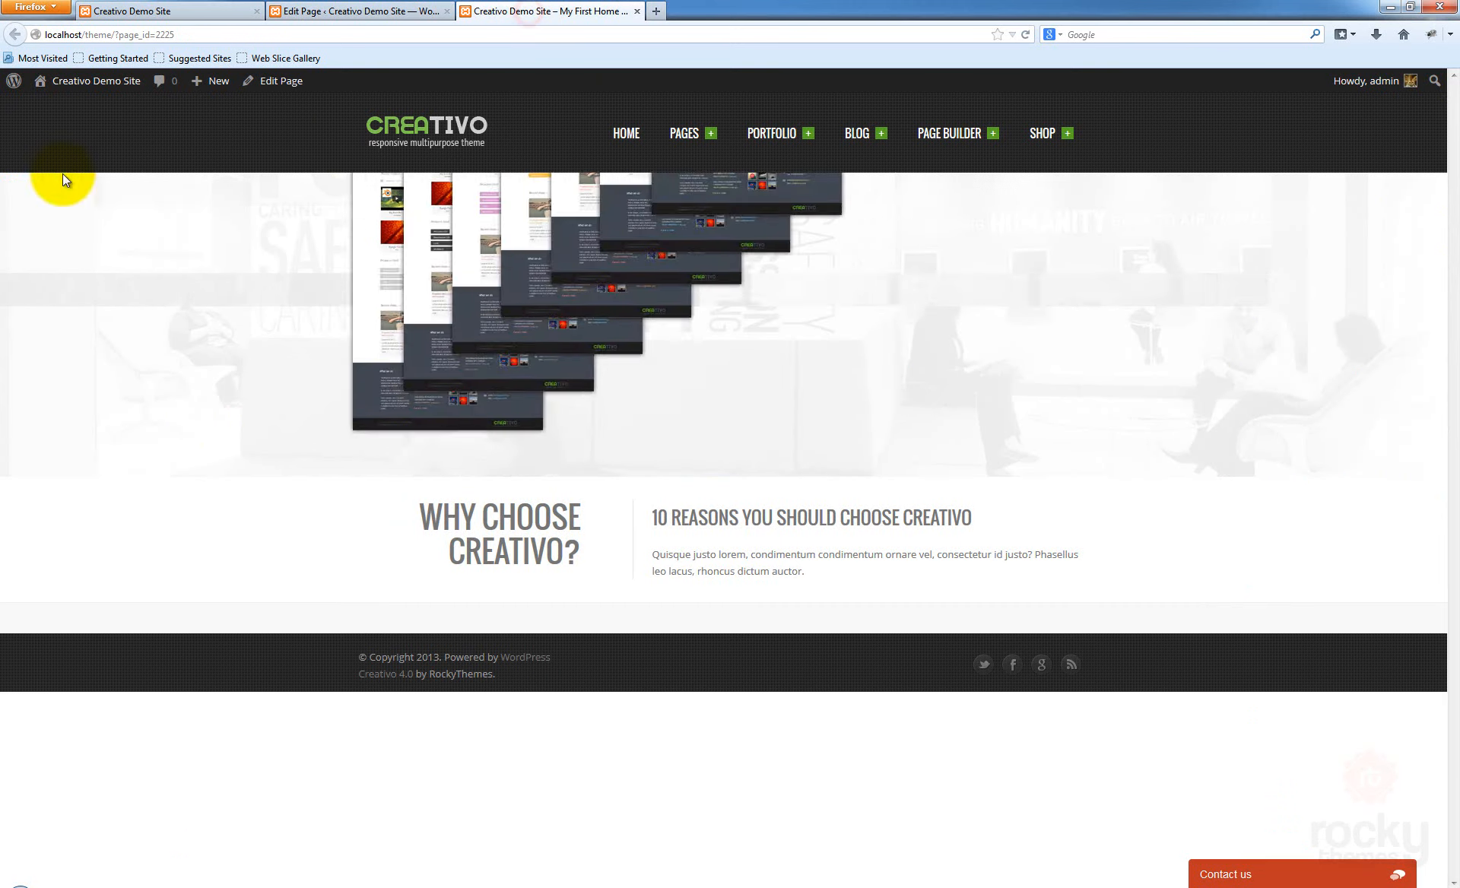
key("F5")
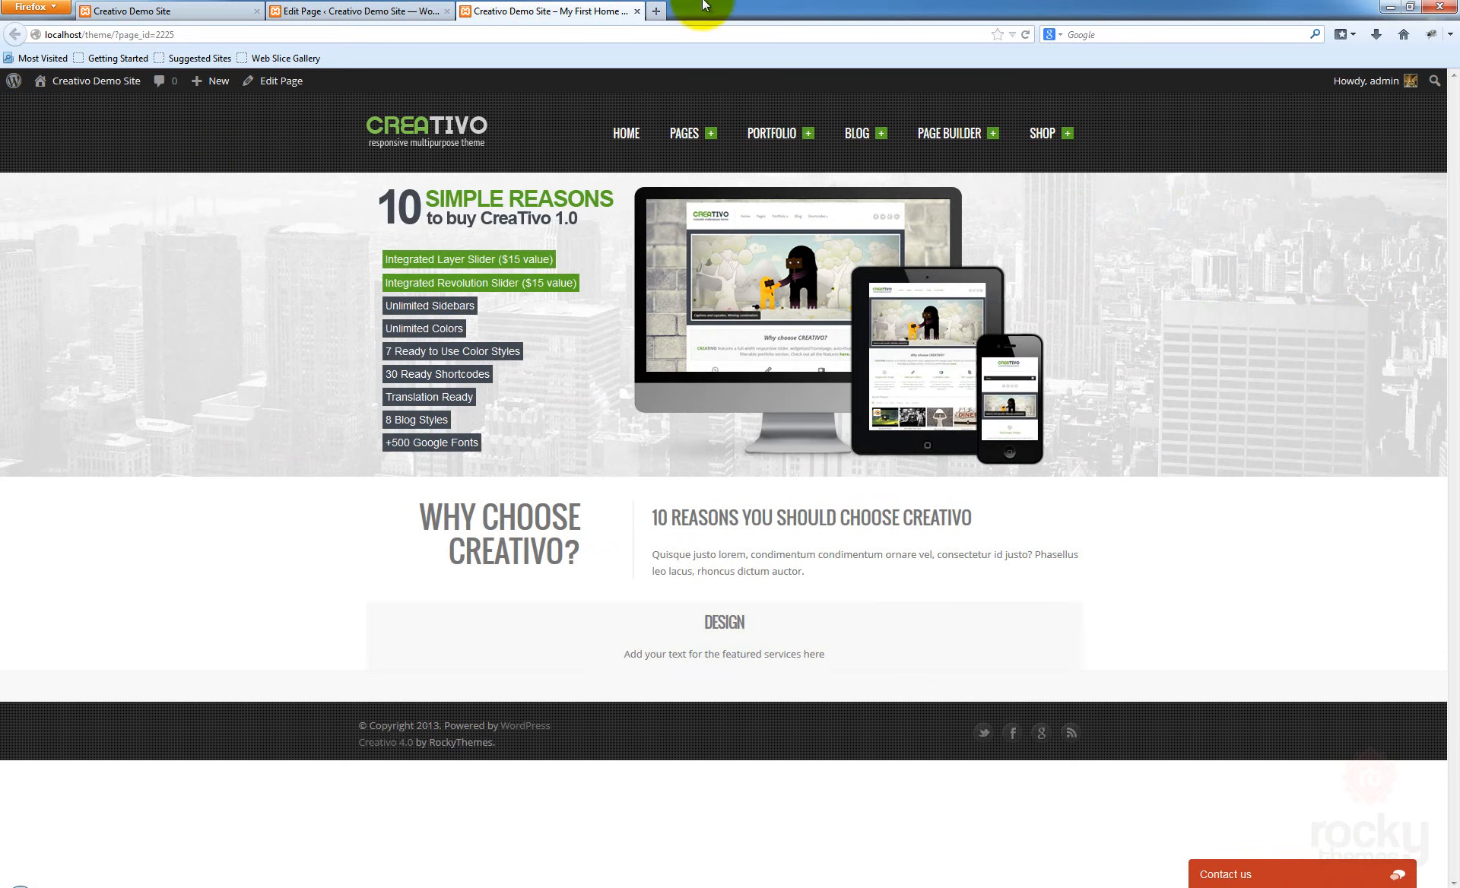
left_click(388, 7)
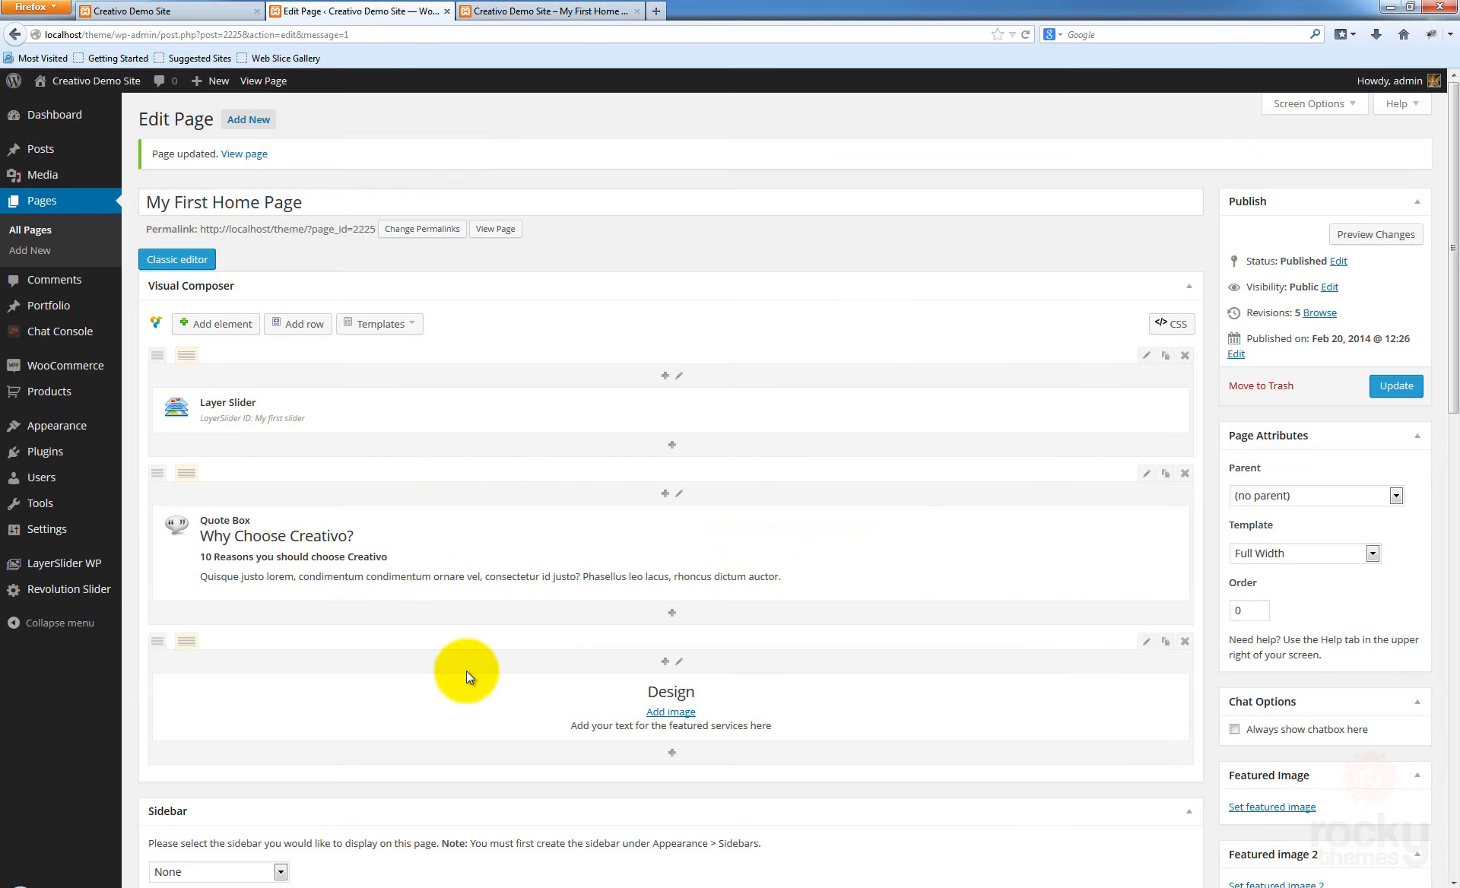
Change the Design box's row layout to four equal columns
scroll(1037, 715, "down", 2)
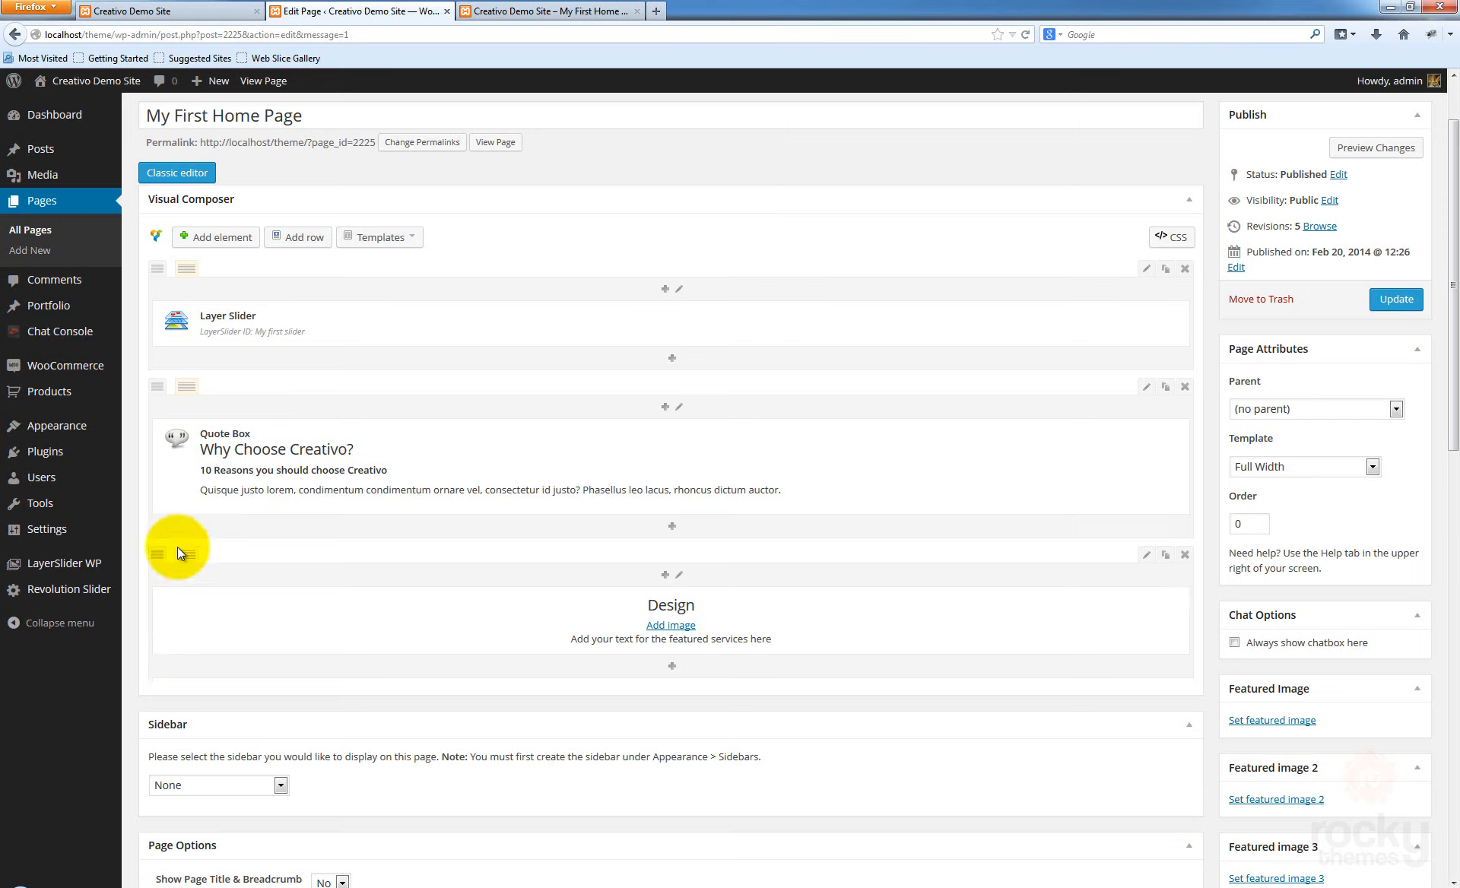
mouse_move(181, 555)
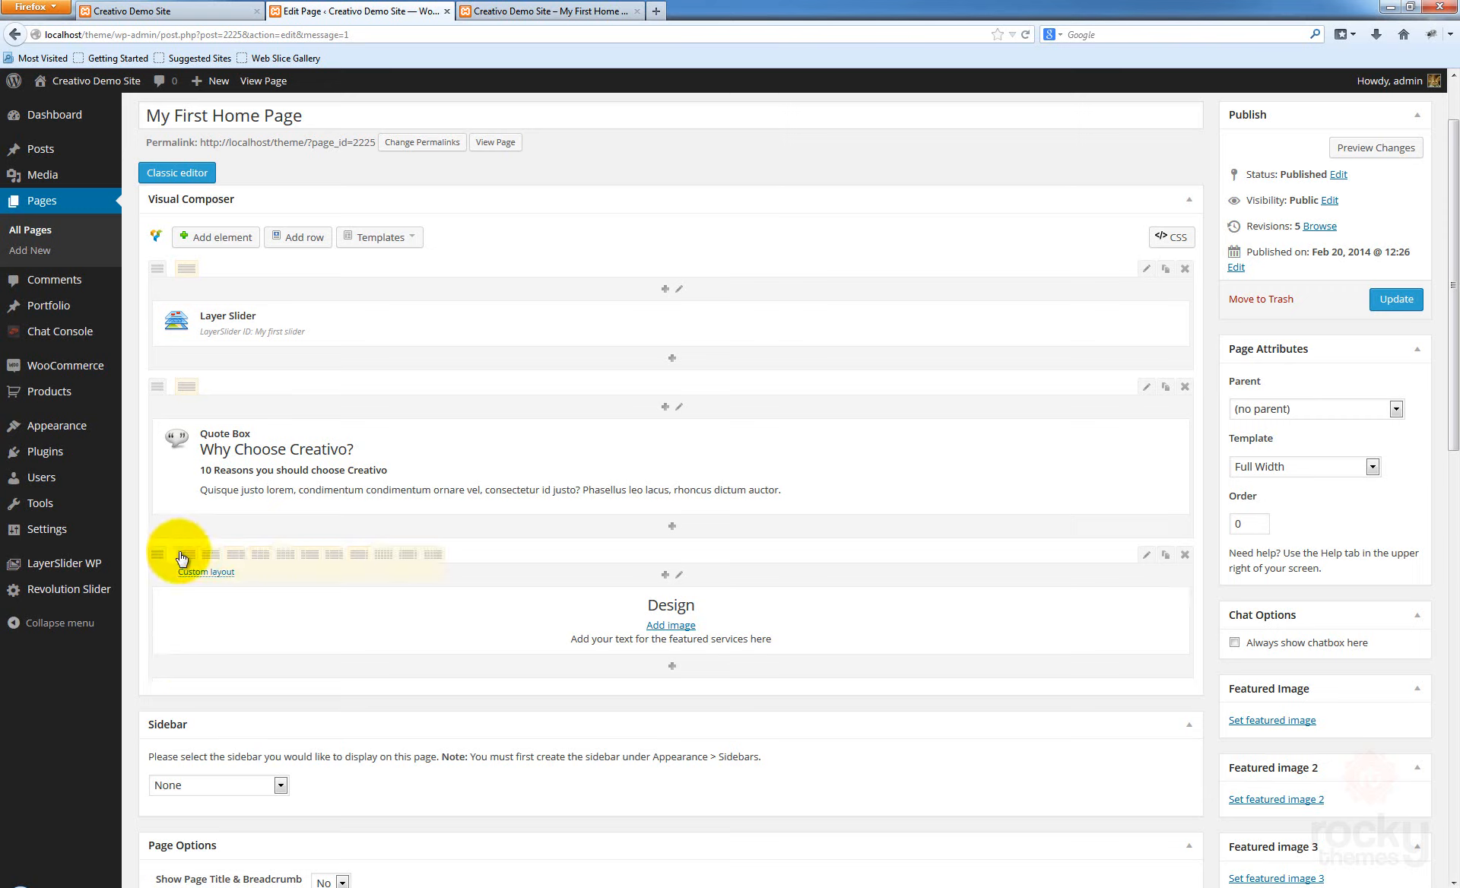
left_click(286, 556)
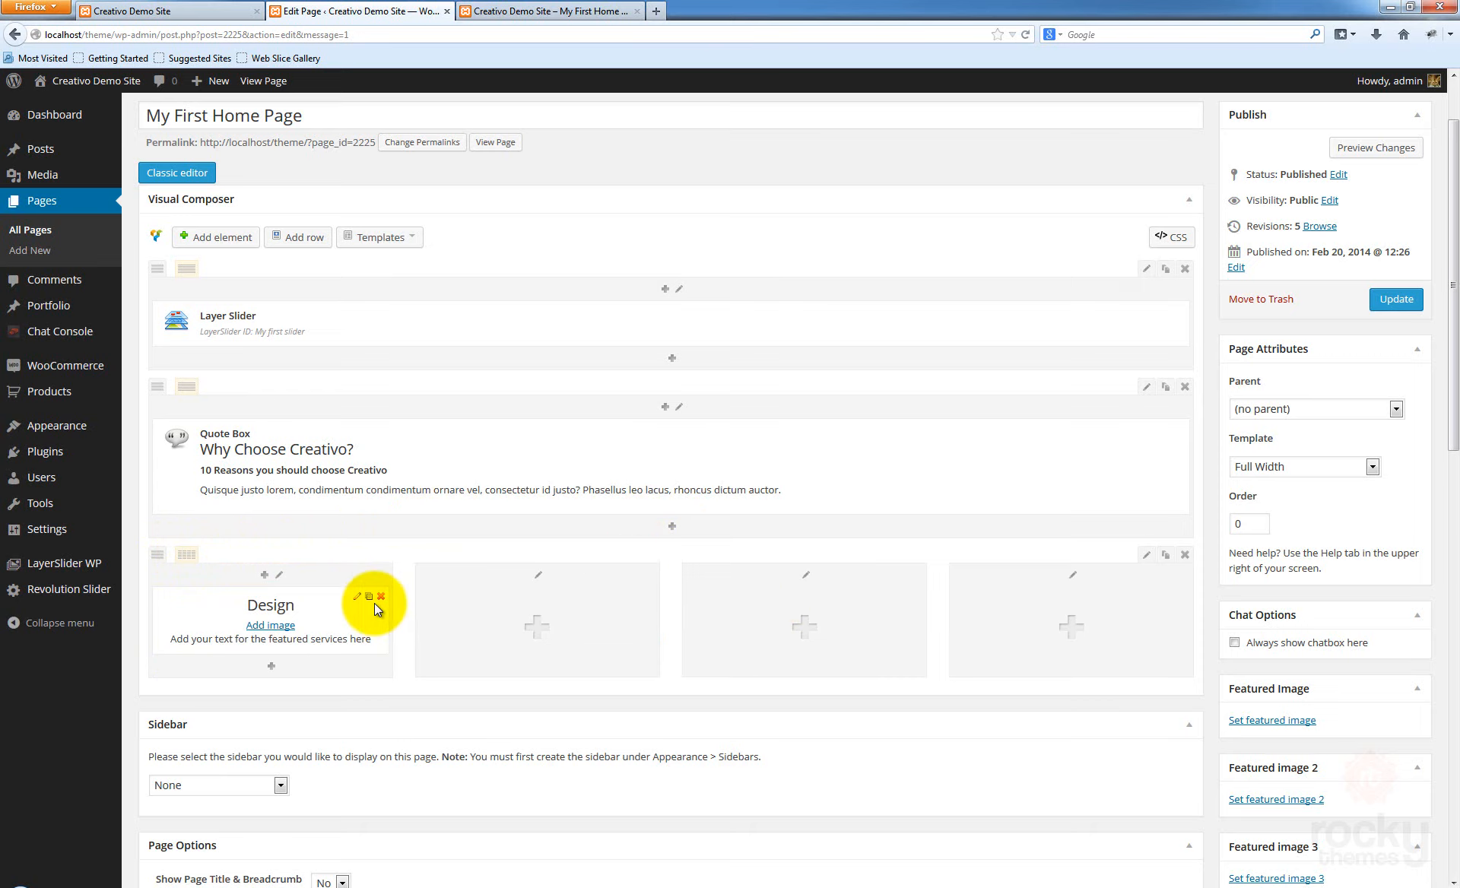
Update the page, check the narrowed Design box in the reloaded published view, and return to the page editor
scroll(399, 600, "down", 2)
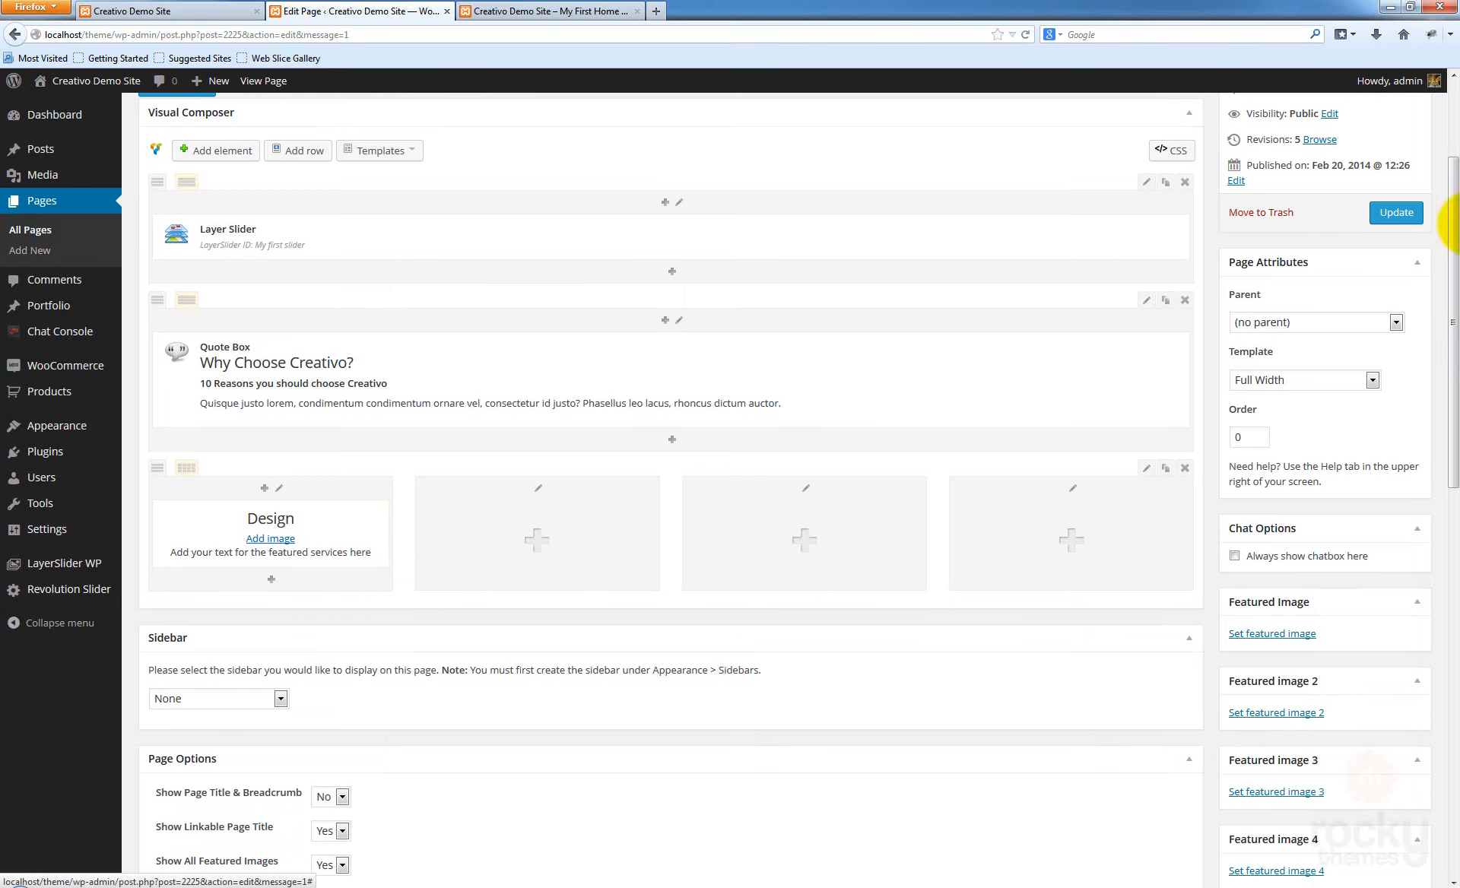
left_click(1395, 212)
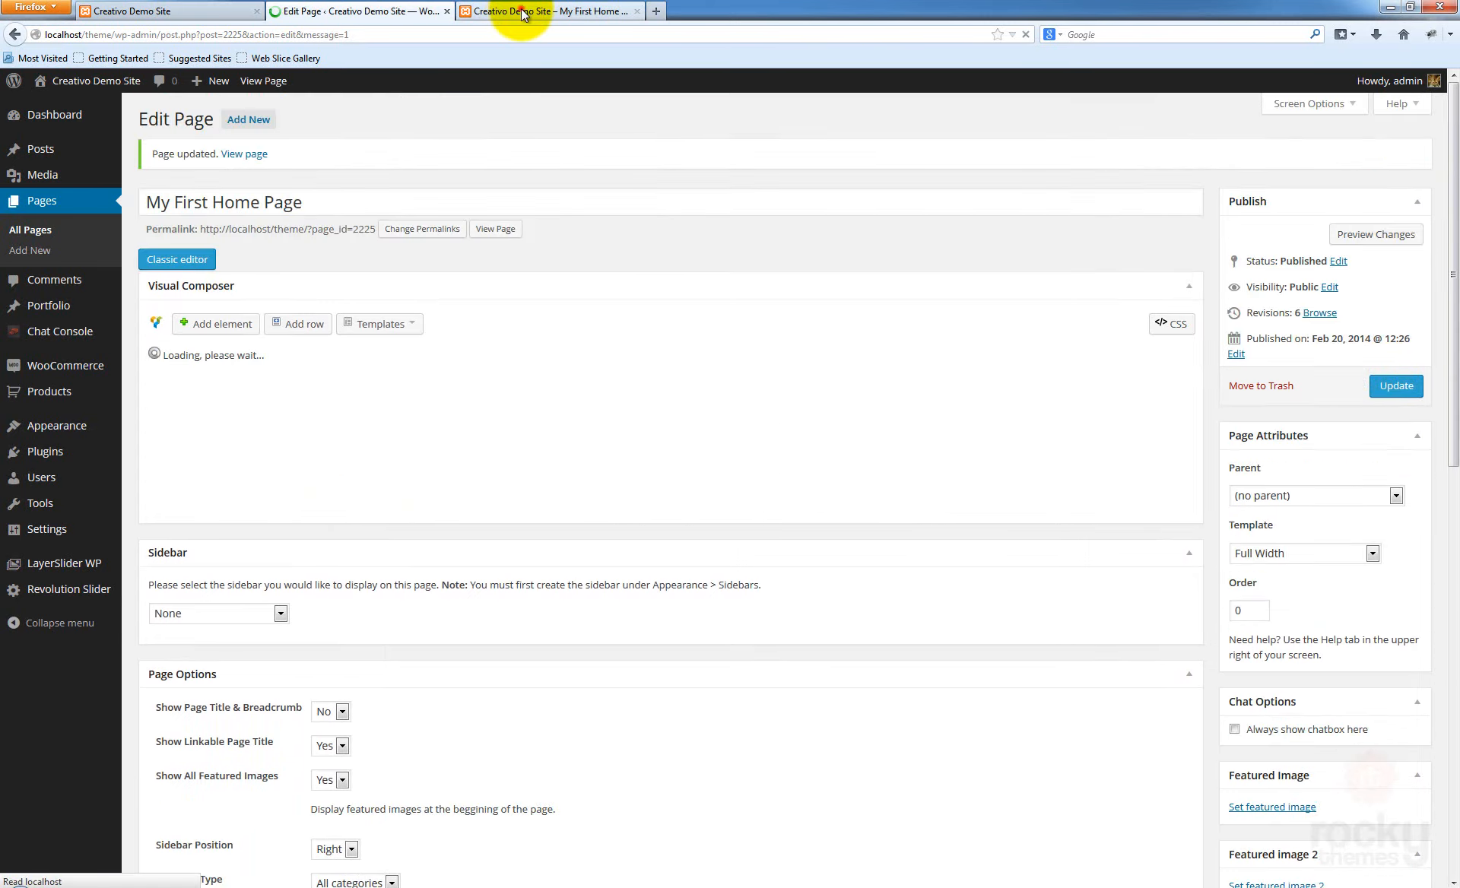
left_click(522, 11)
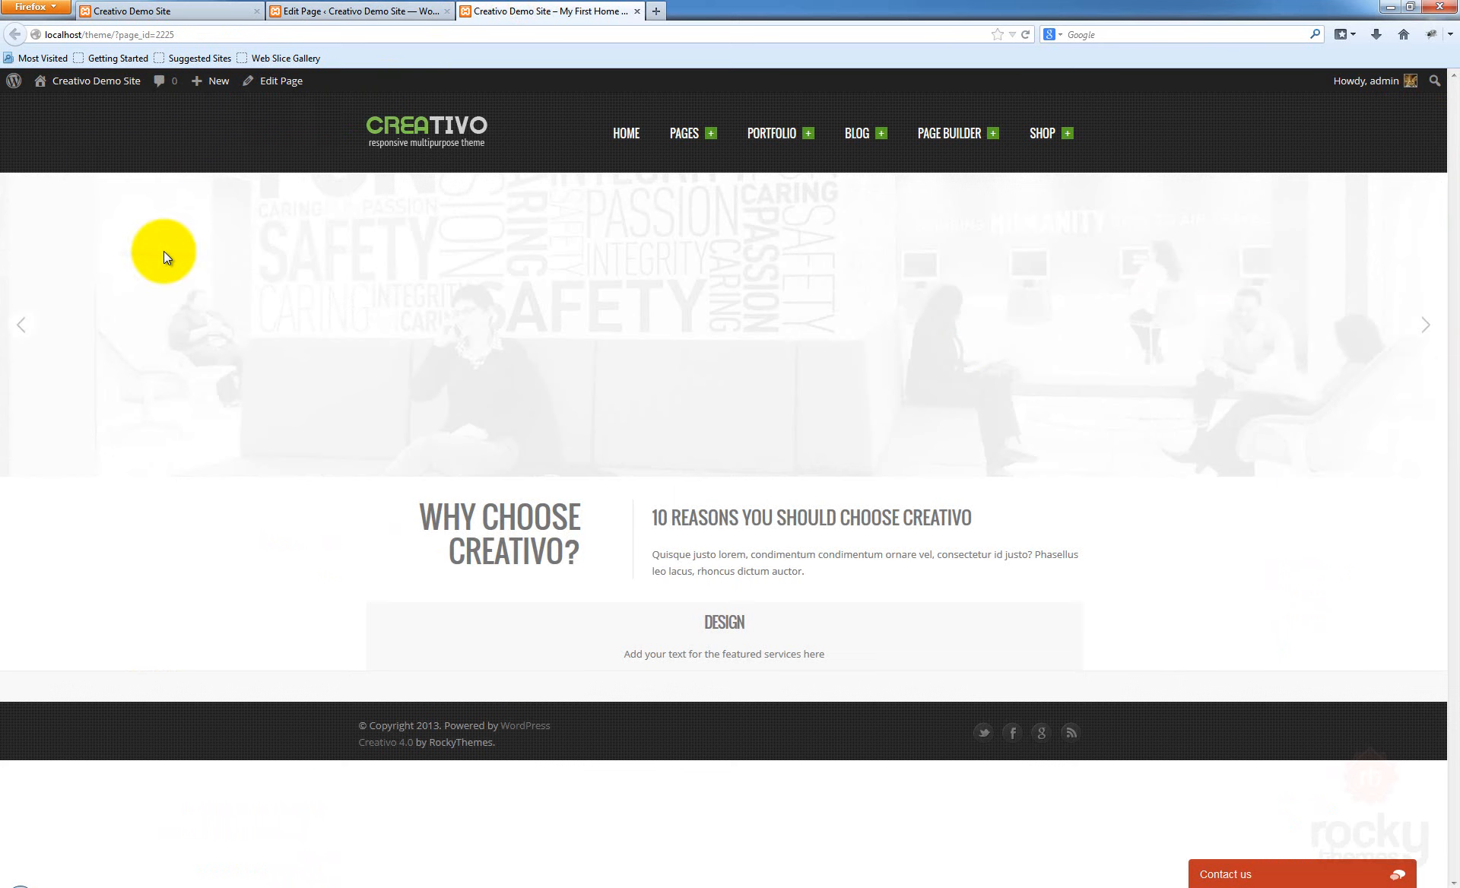
key("F5")
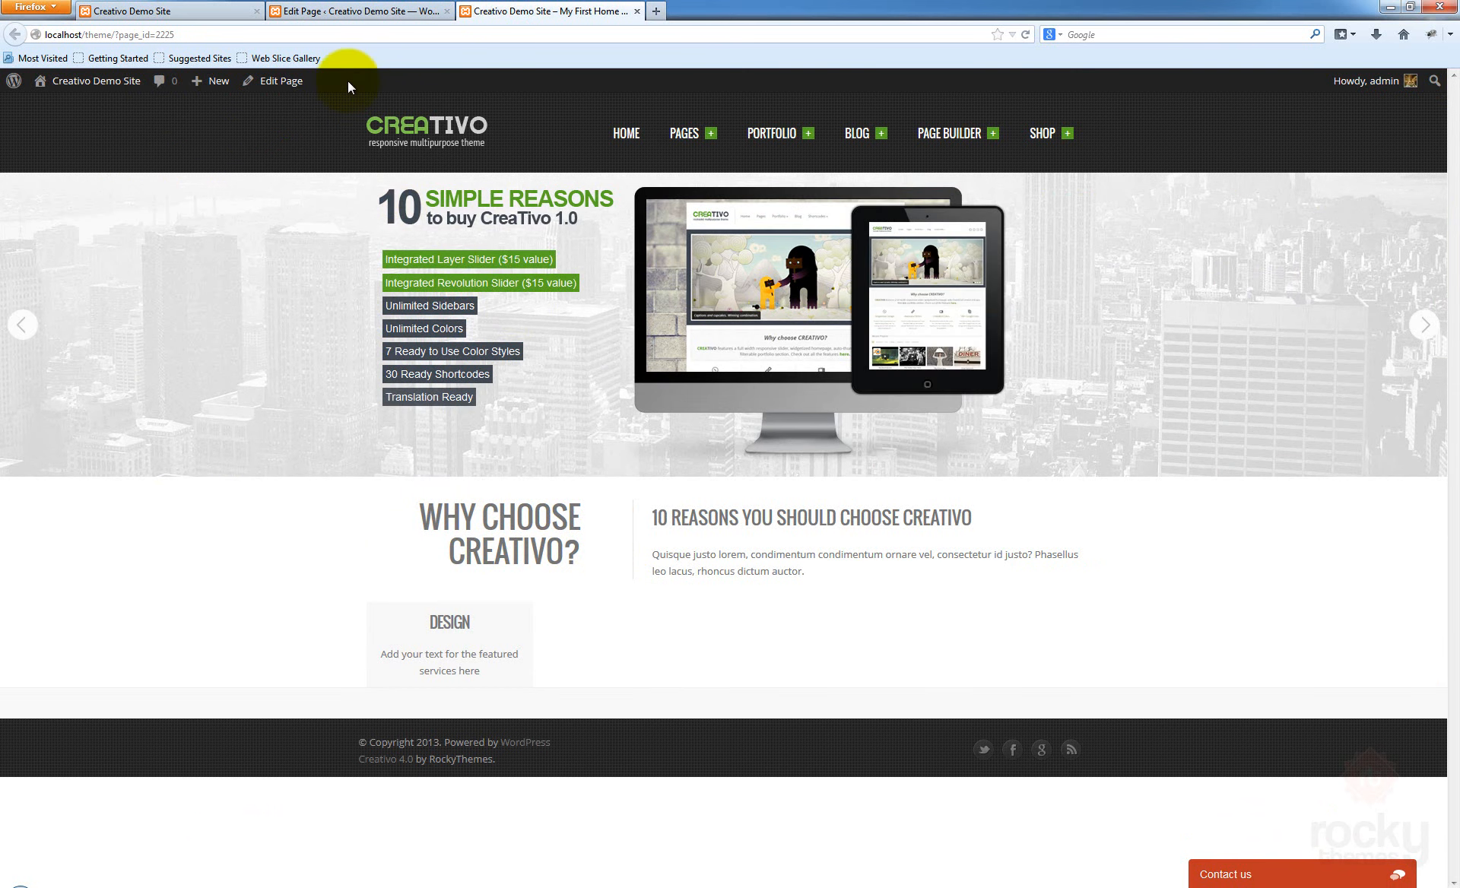
left_click(373, 10)
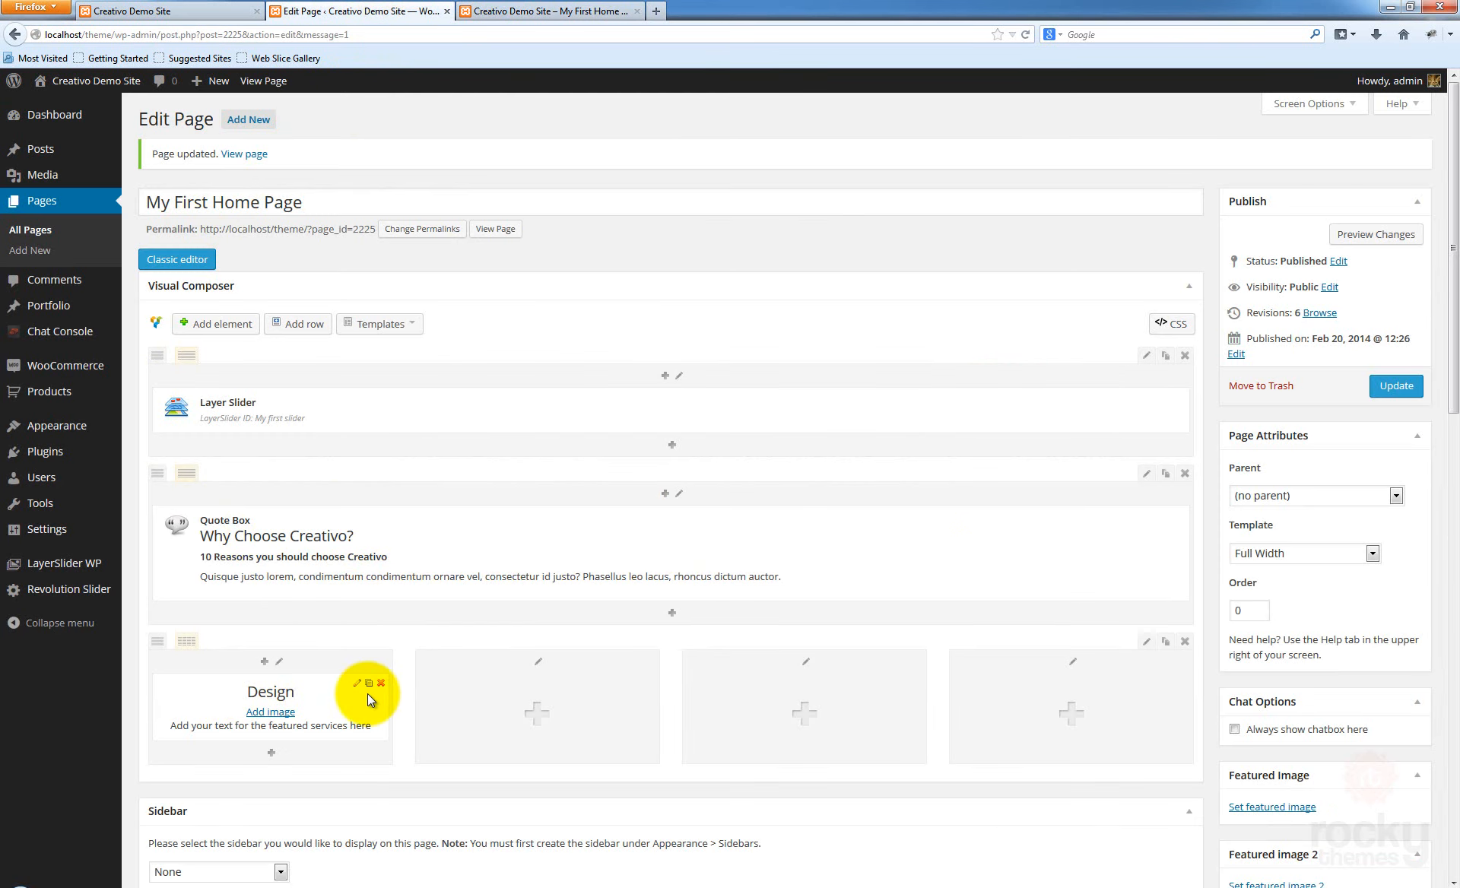
Clone the Design featured services box three times and place one copy in each of the second, third and fourth columns
scroll(456, 669, "down", 3)
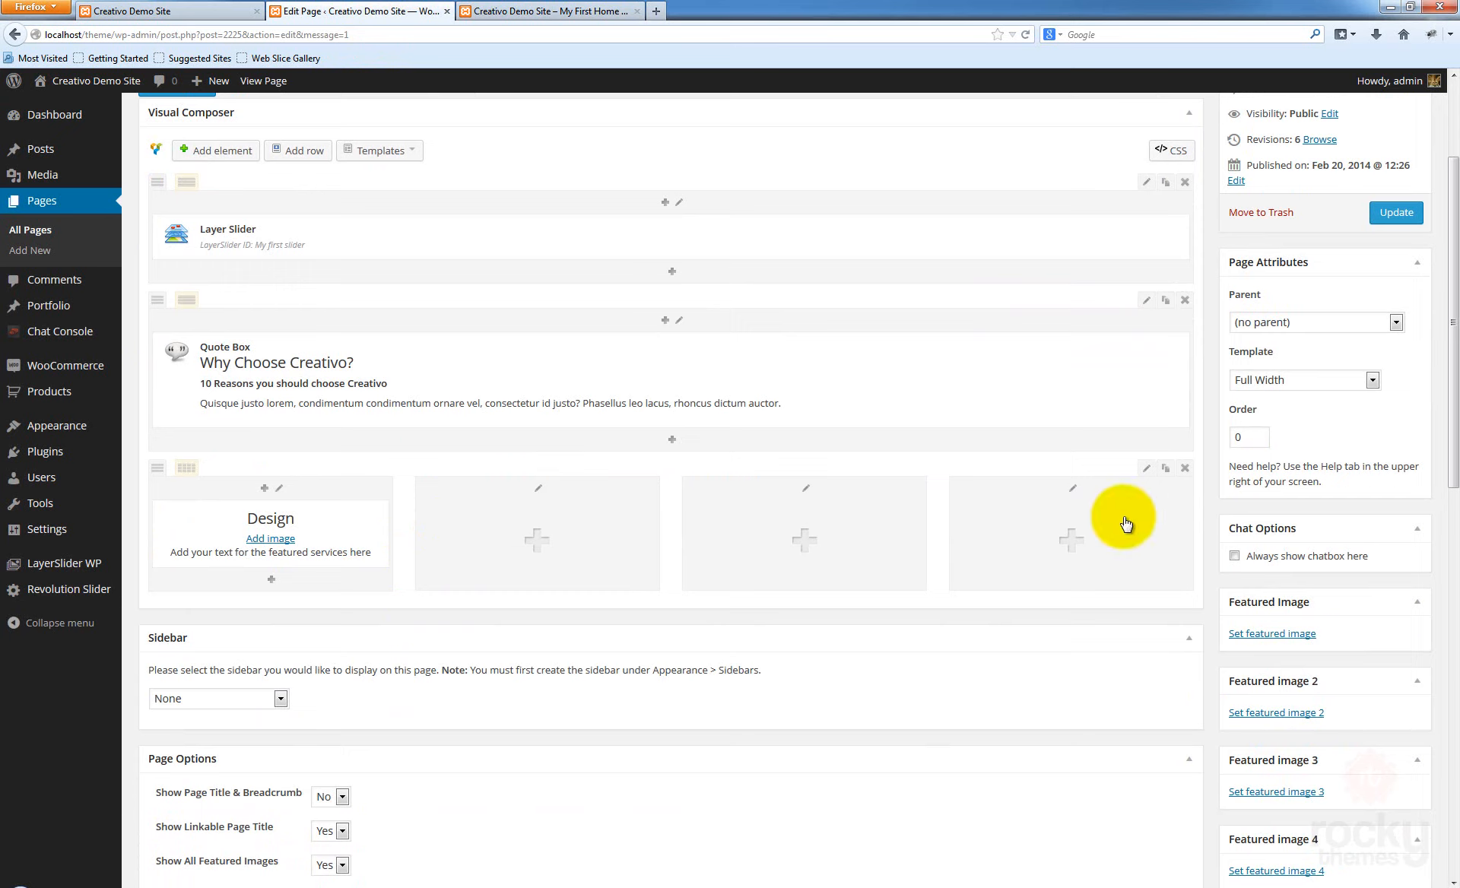
mouse_move(375, 517)
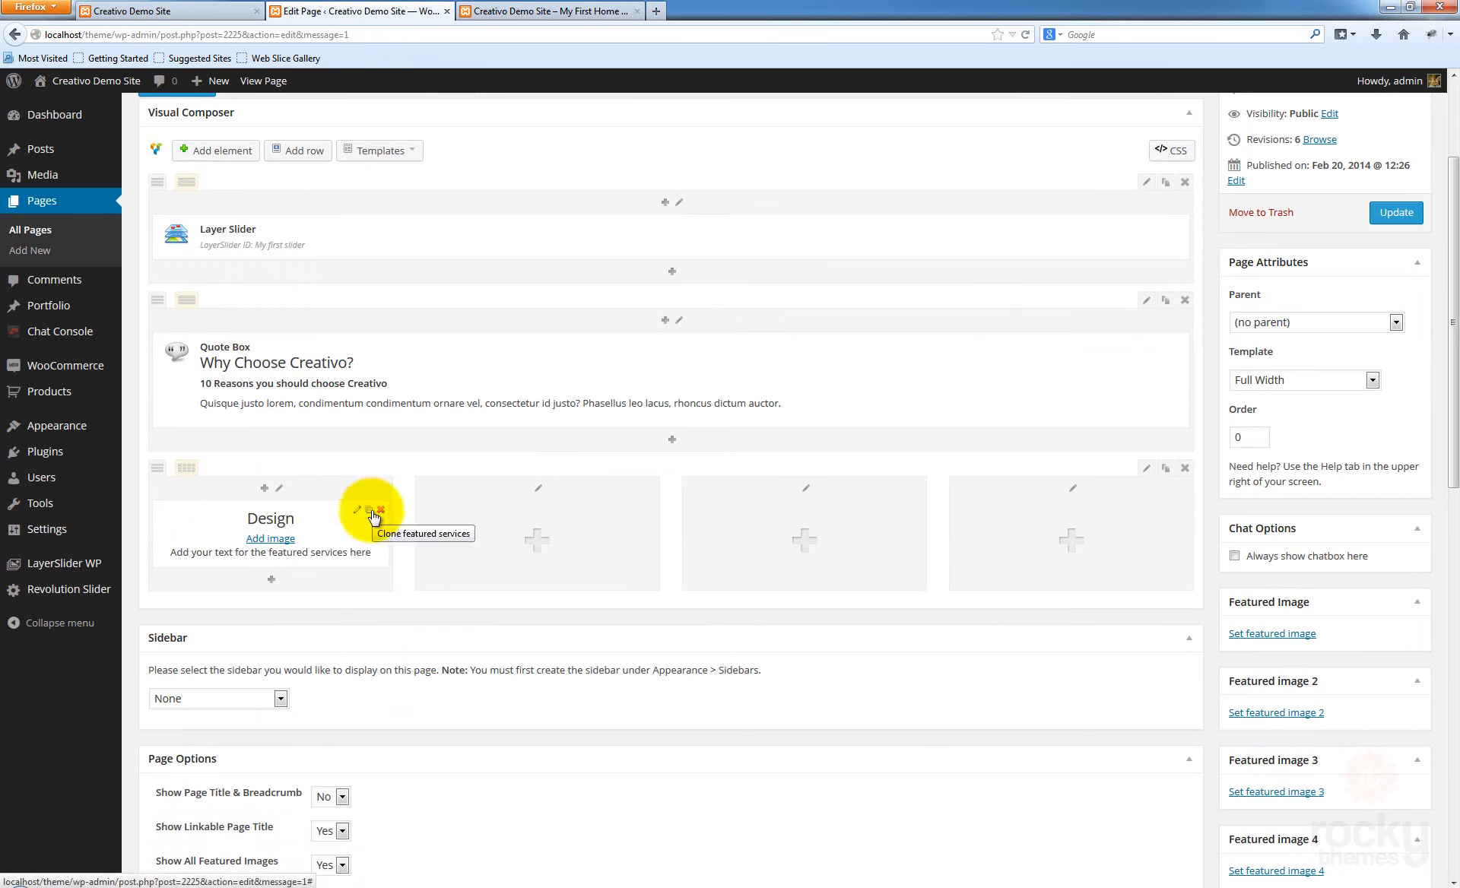
left_click(370, 509)
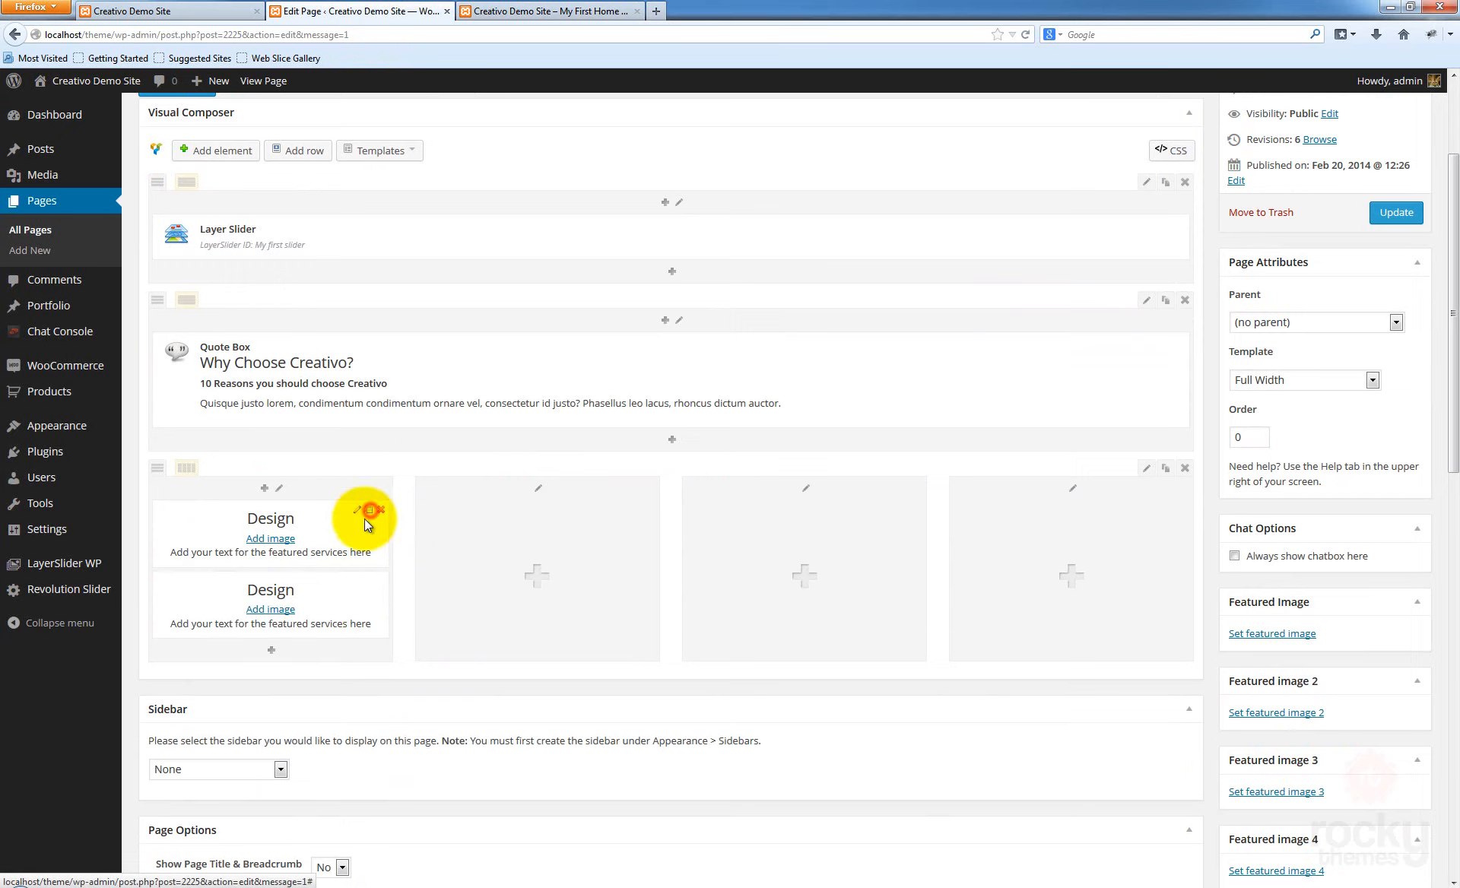
left_click(301, 582)
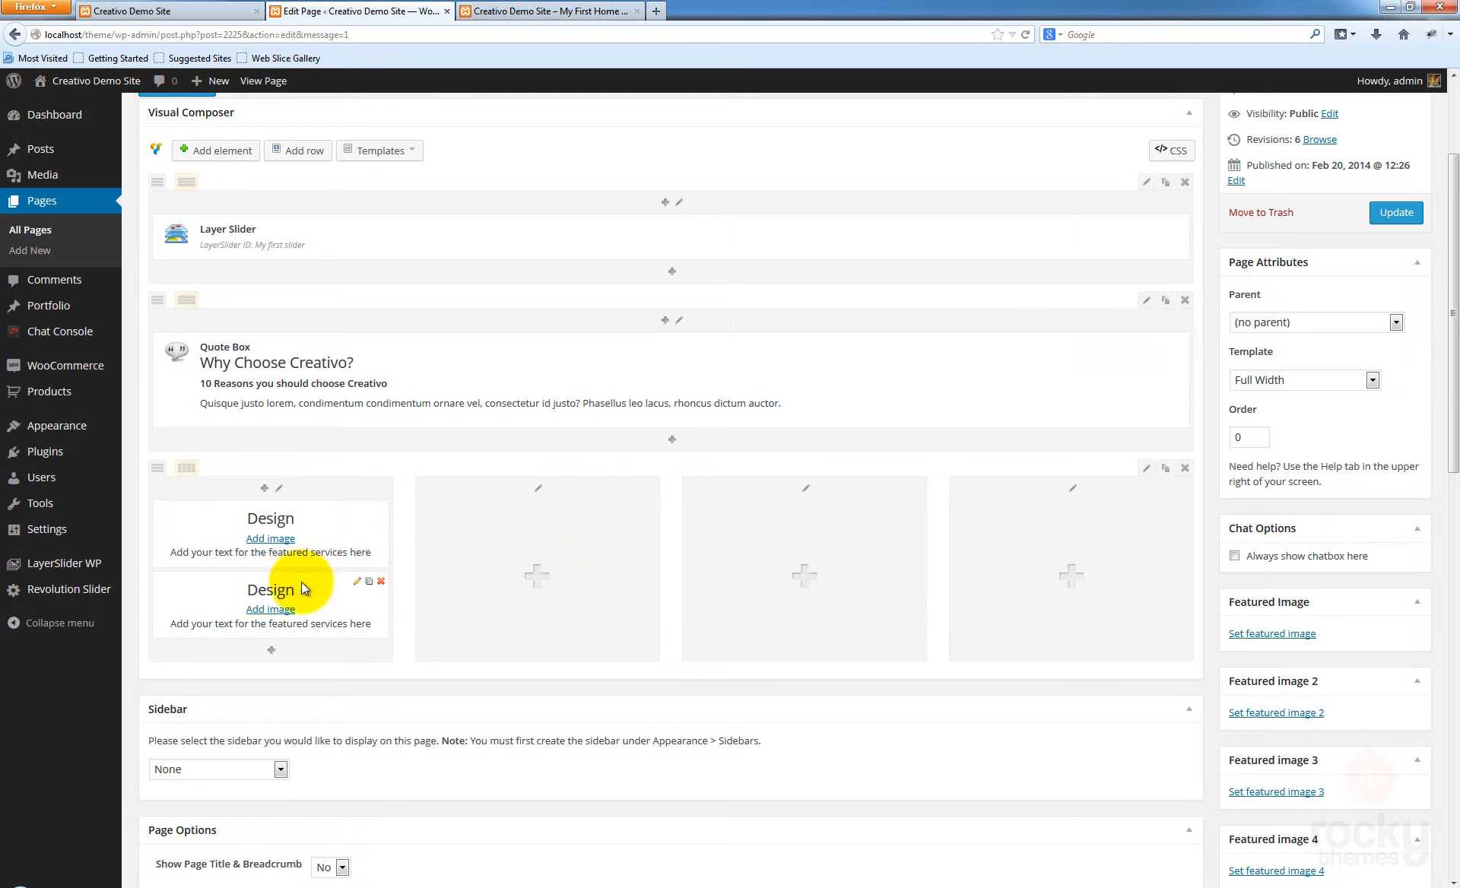
mouse_move(302, 587)
left_mouse_down()
mouse_move(482, 563)
mouse_move(570, 511)
mouse_move(554, 537)
mouse_move(580, 522)
mouse_move(574, 509)
left_mouse_up()
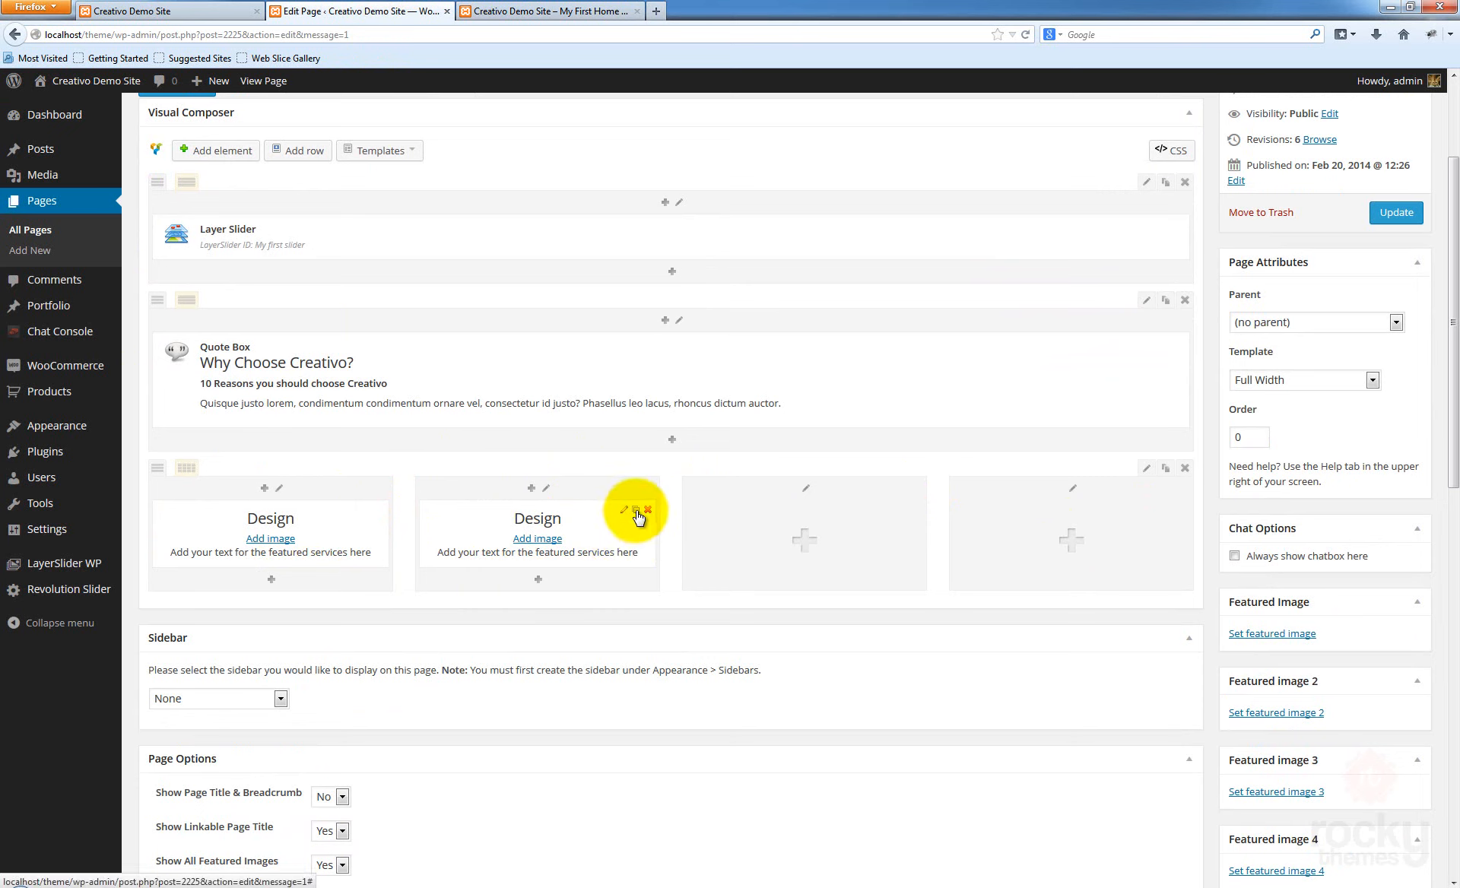
left_click(636, 516)
left_click_drag(584, 583, 824, 525)
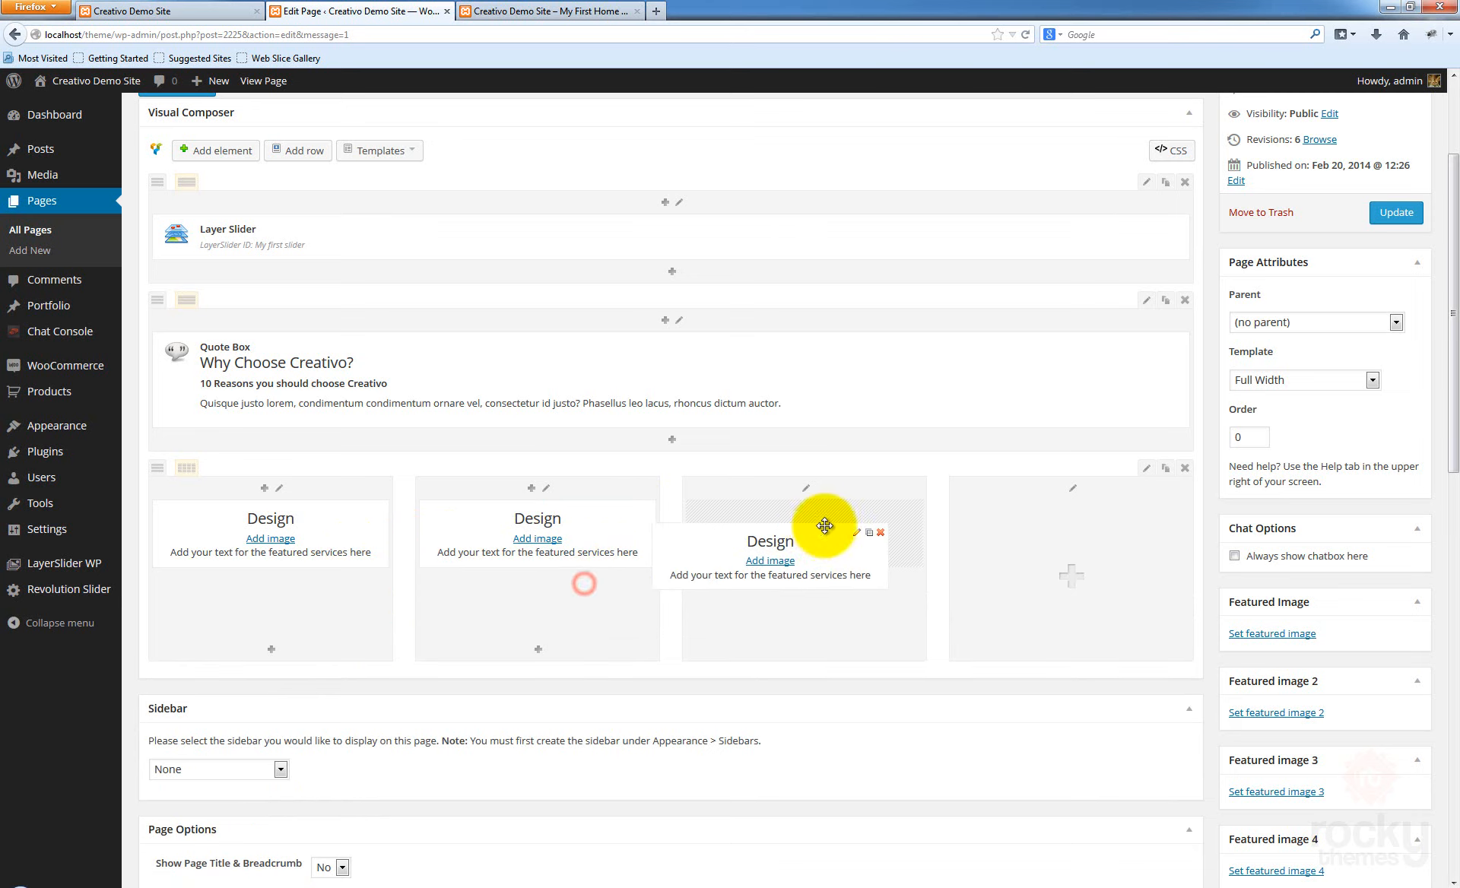
left_click(903, 513)
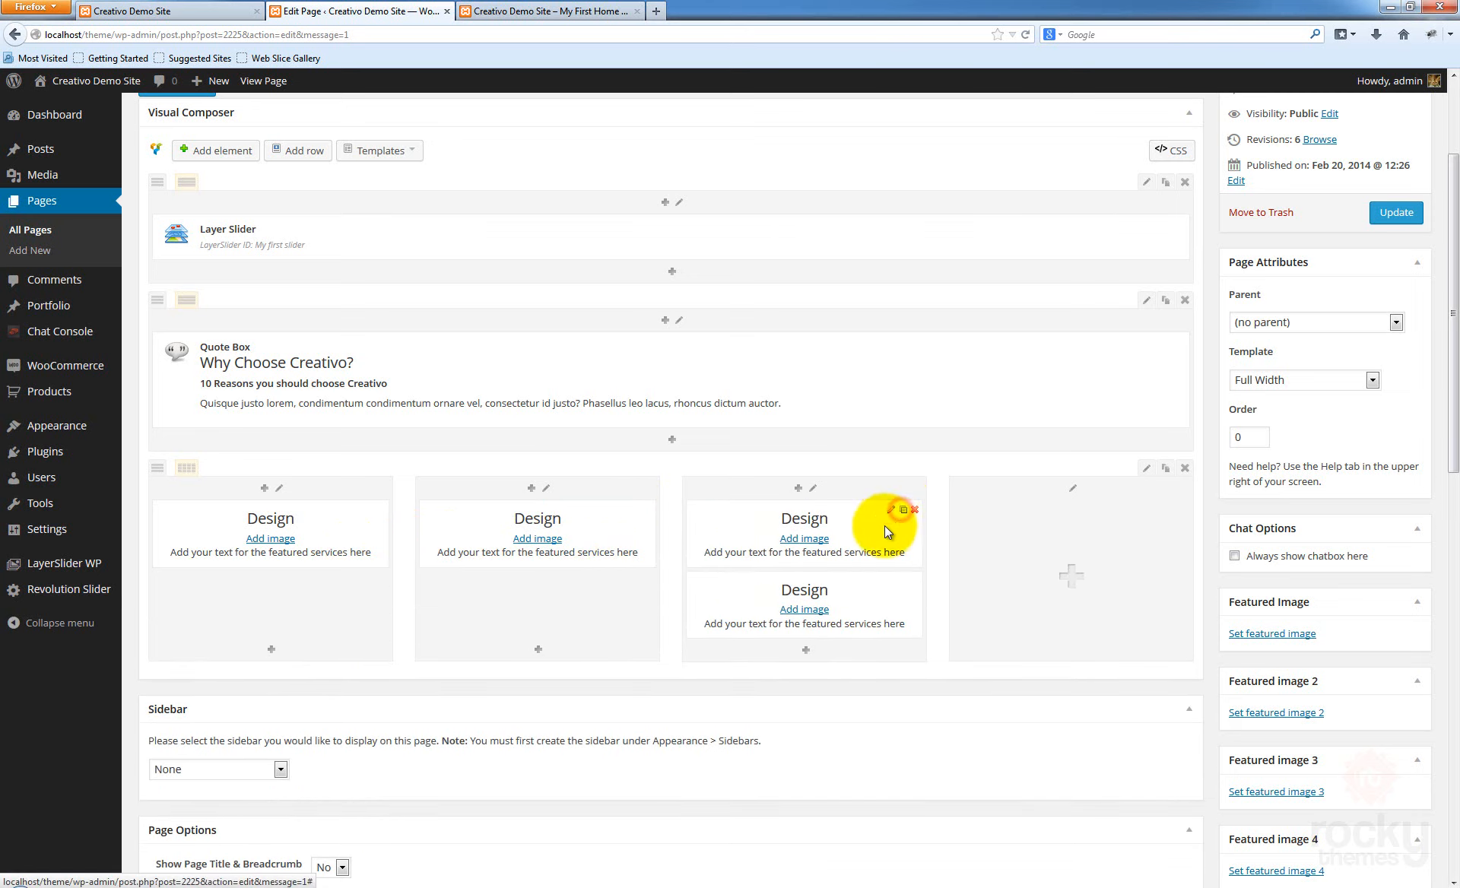
mouse_move(851, 584)
left_mouse_down()
mouse_move(1052, 560)
mouse_move(1137, 504)
mouse_move(1118, 511)
left_mouse_up()
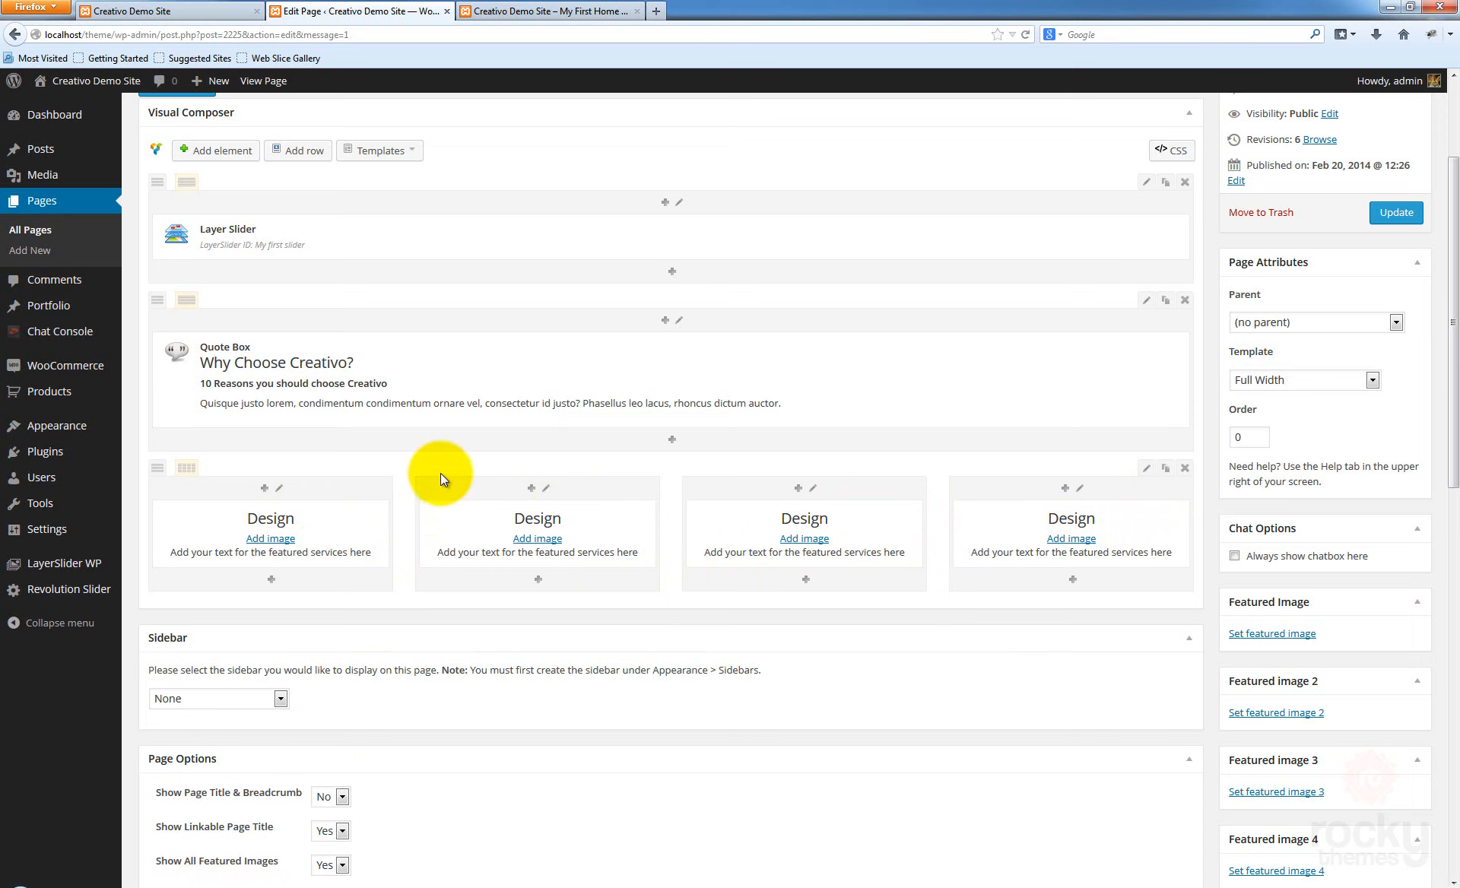
Update the page, check the four Design boxes in the reloaded published view, and return to the page editor
scroll(968, 497, "up", 3)
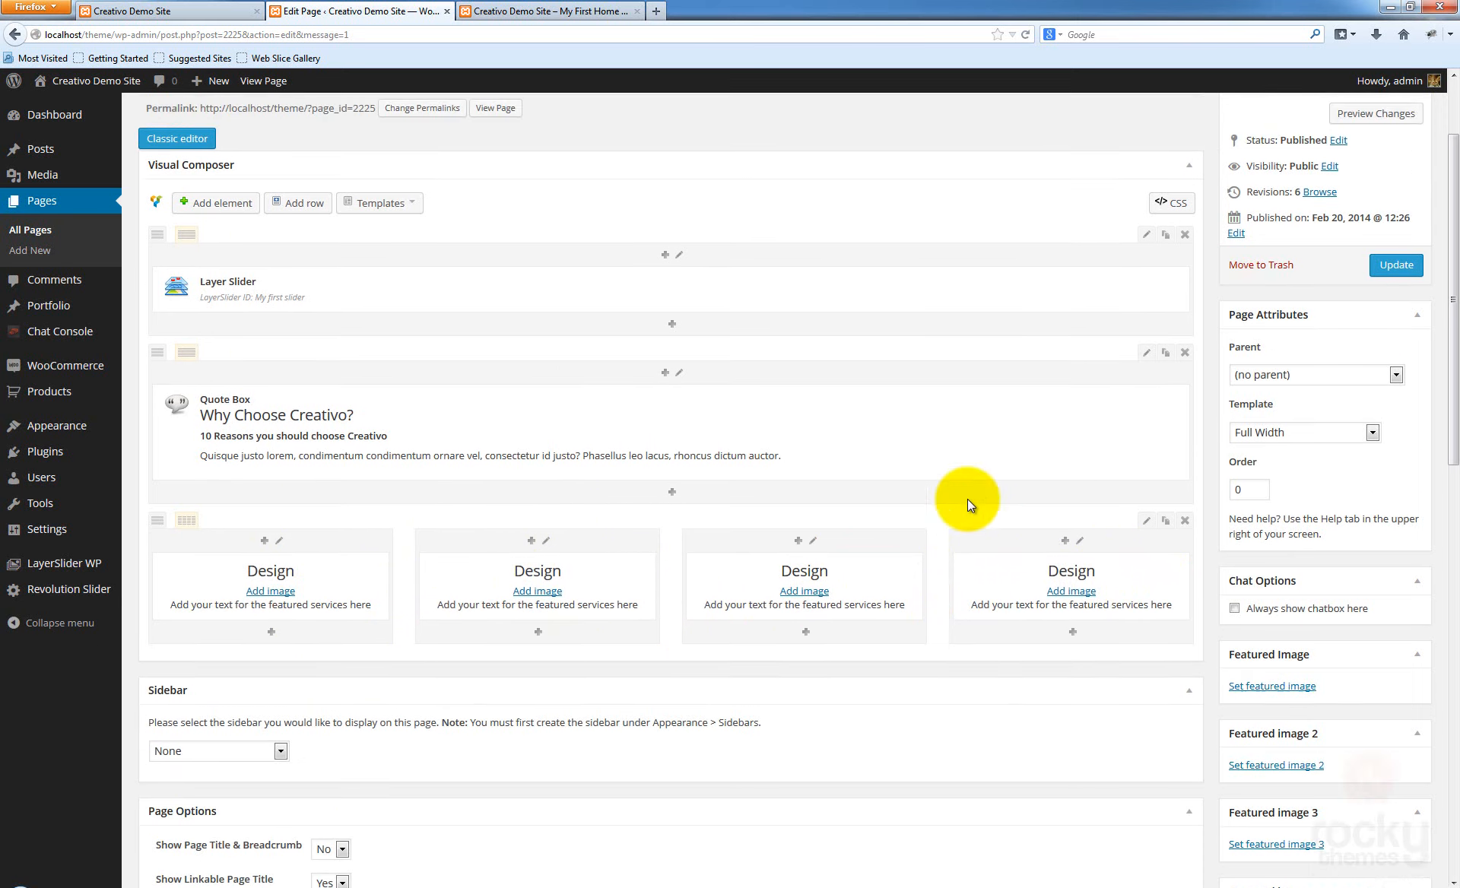
left_click_drag(1451, 212, 1438, 259)
scroll(1374, 355, "up", 5)
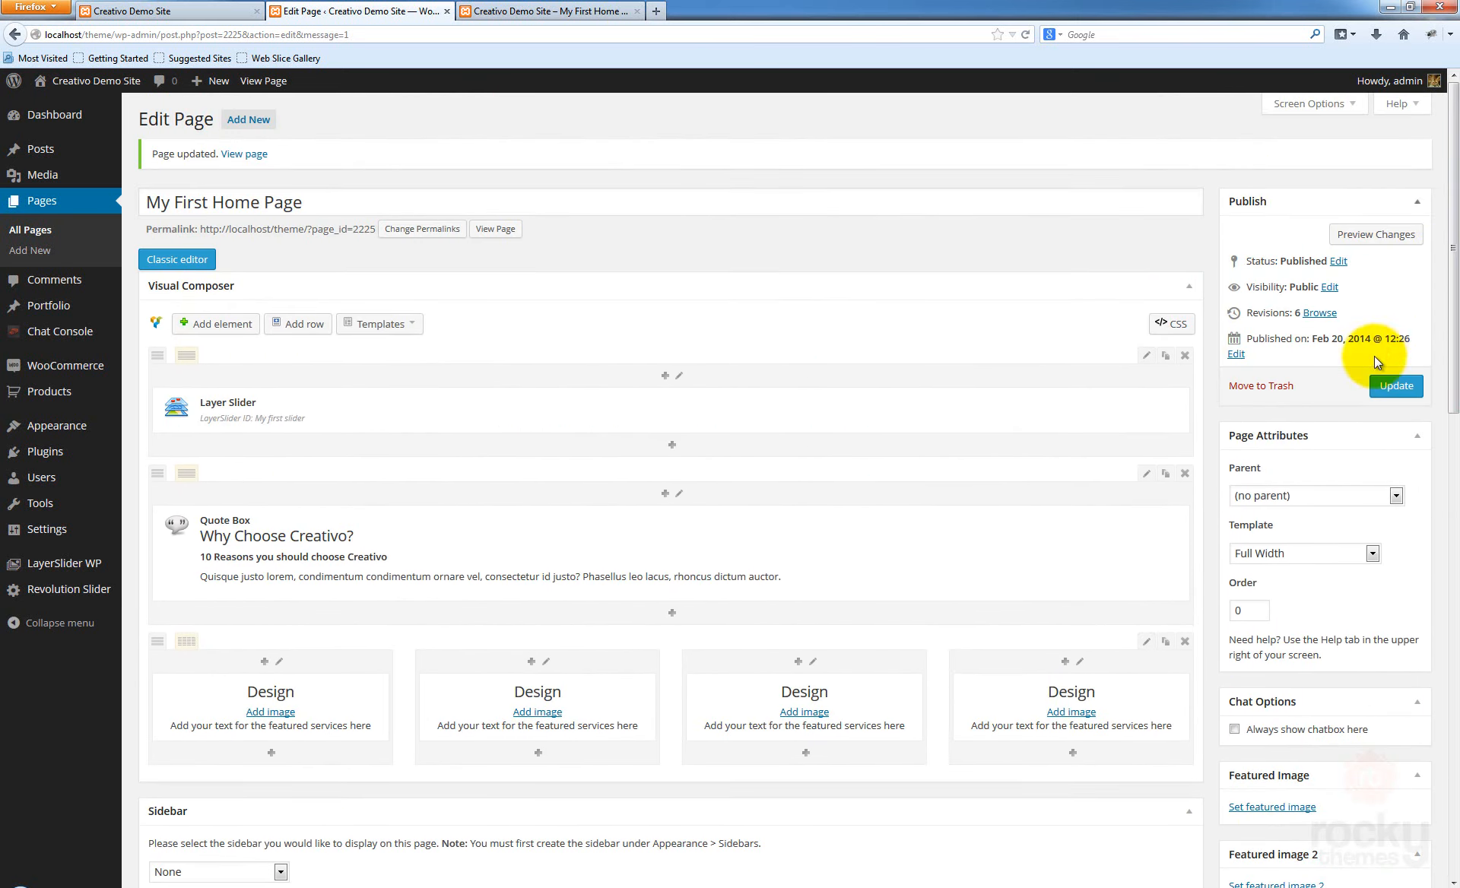
left_click(1407, 391)
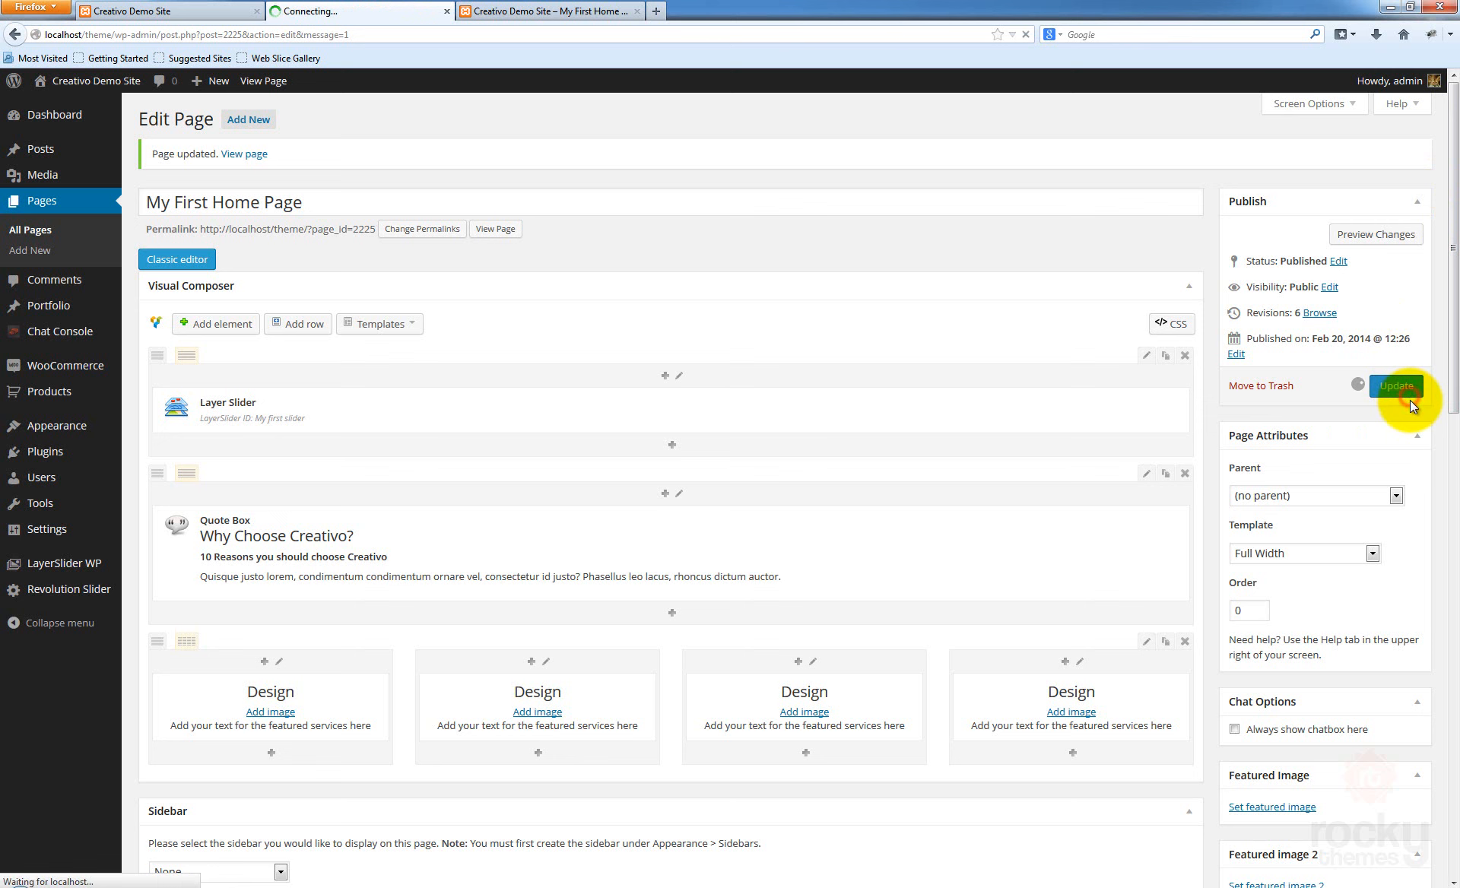
left_click(564, 11)
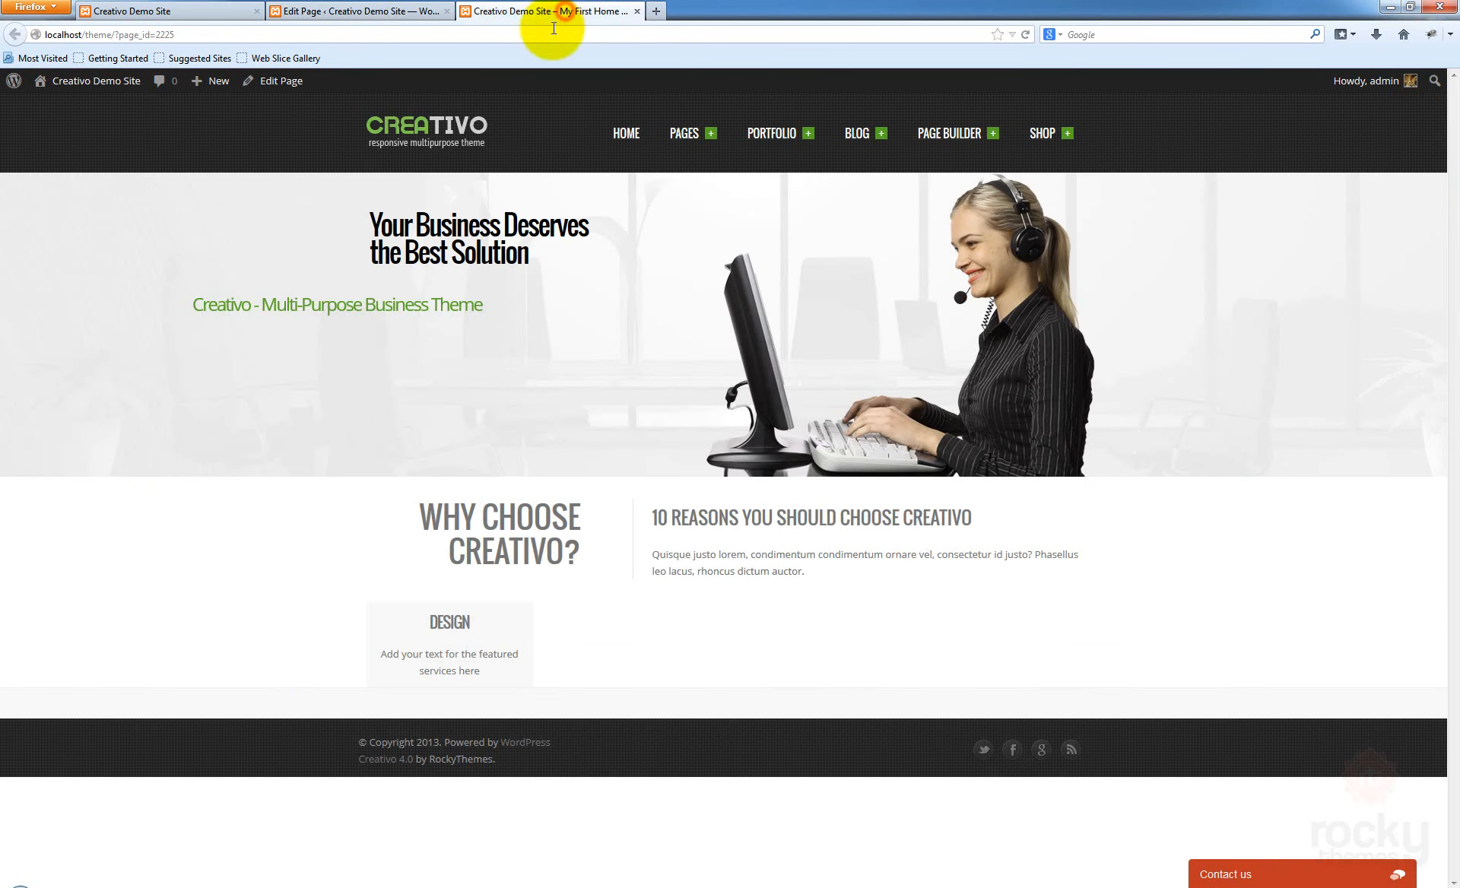
key("F5")
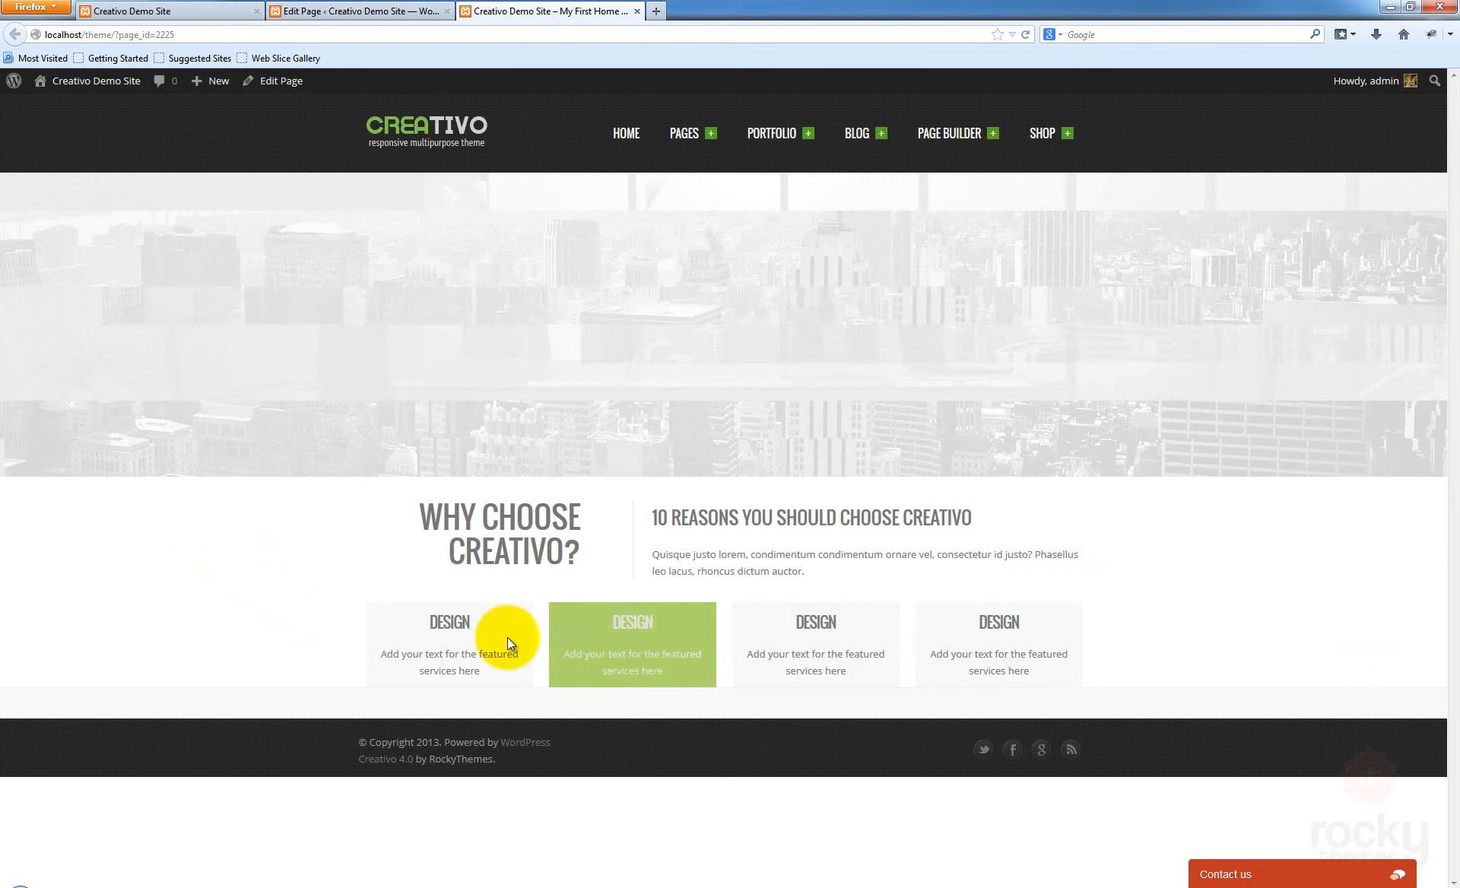
left_click(338, 9)
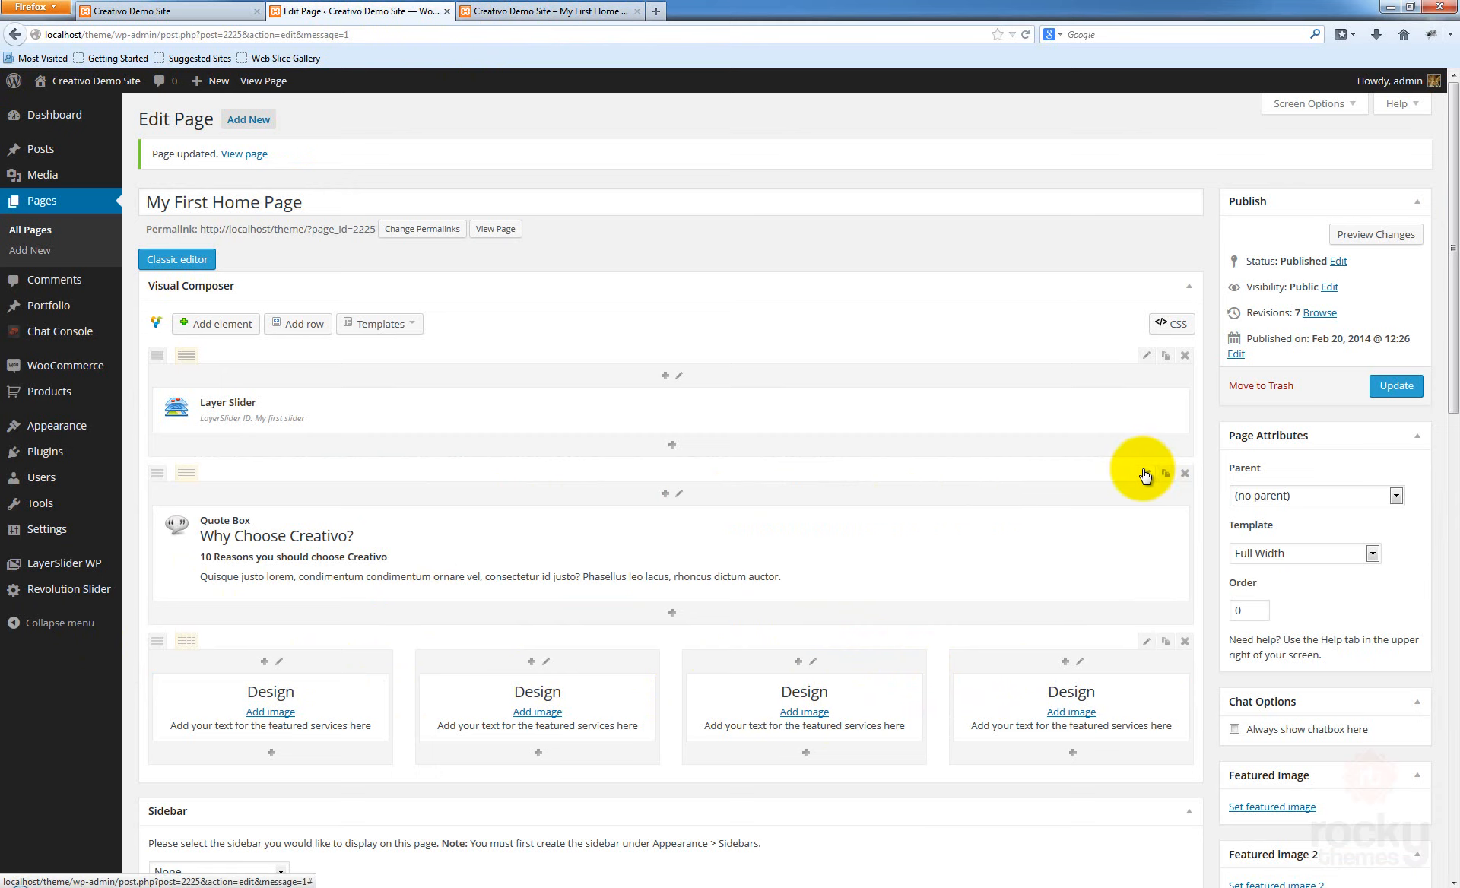
Open the settings of the four-column Design row and set its top and bottom margins to 20
scroll(643, 563, "down", 2)
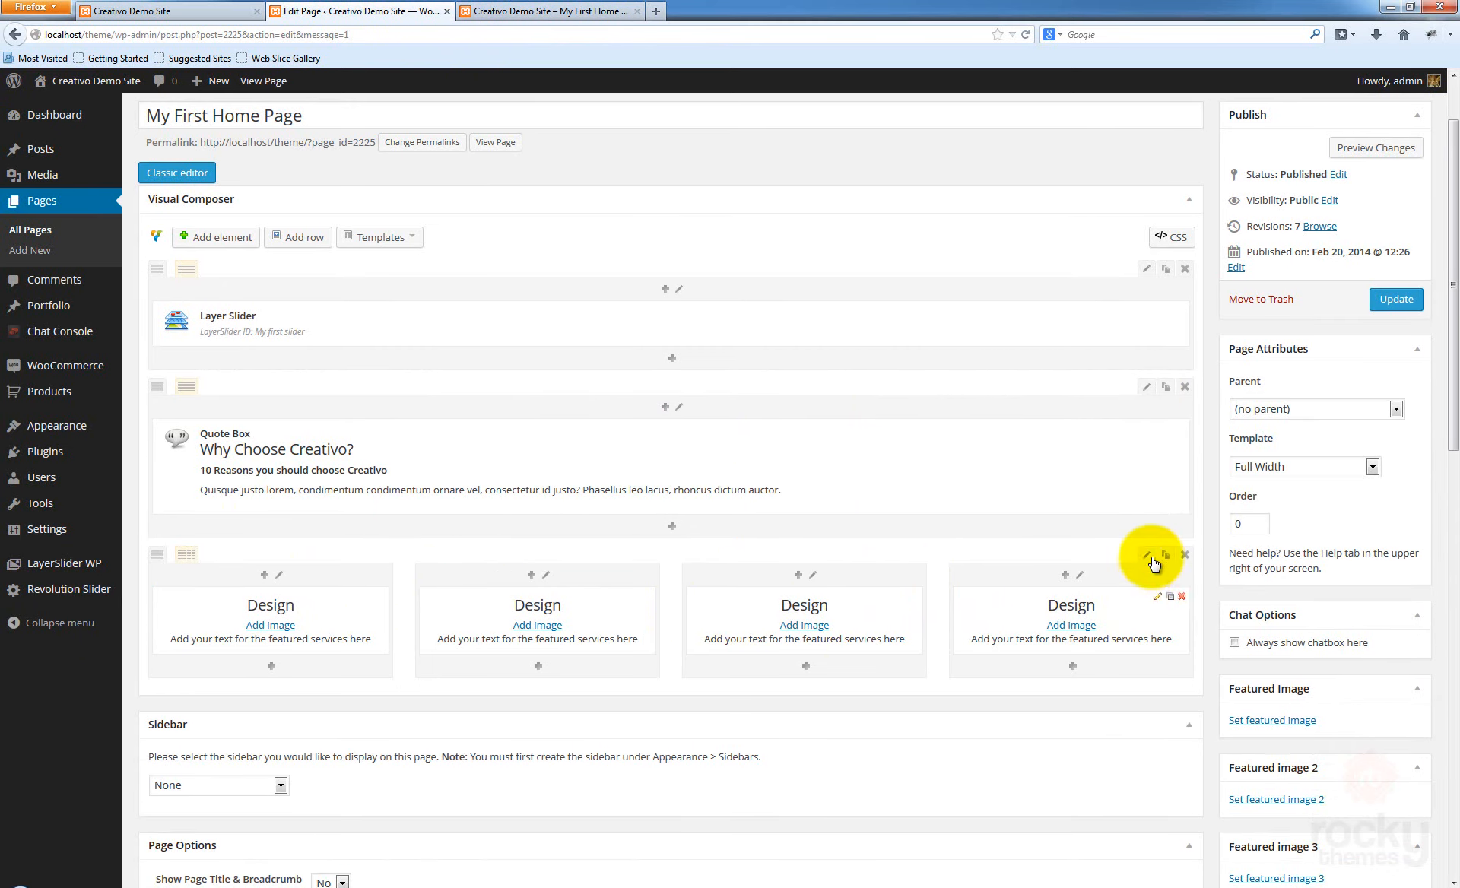
left_click(1148, 556)
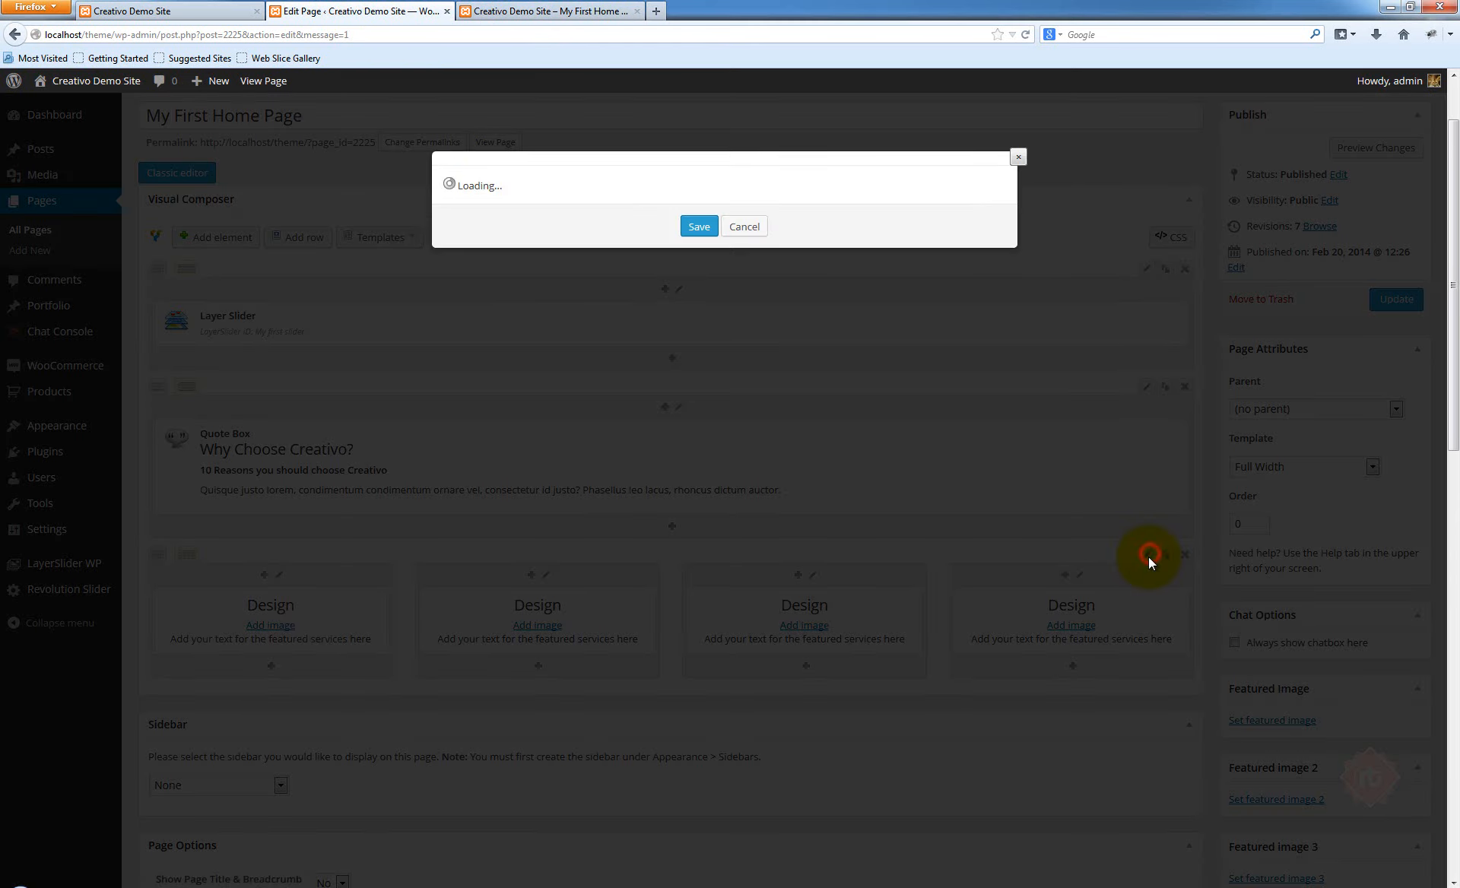
left_click(458, 319)
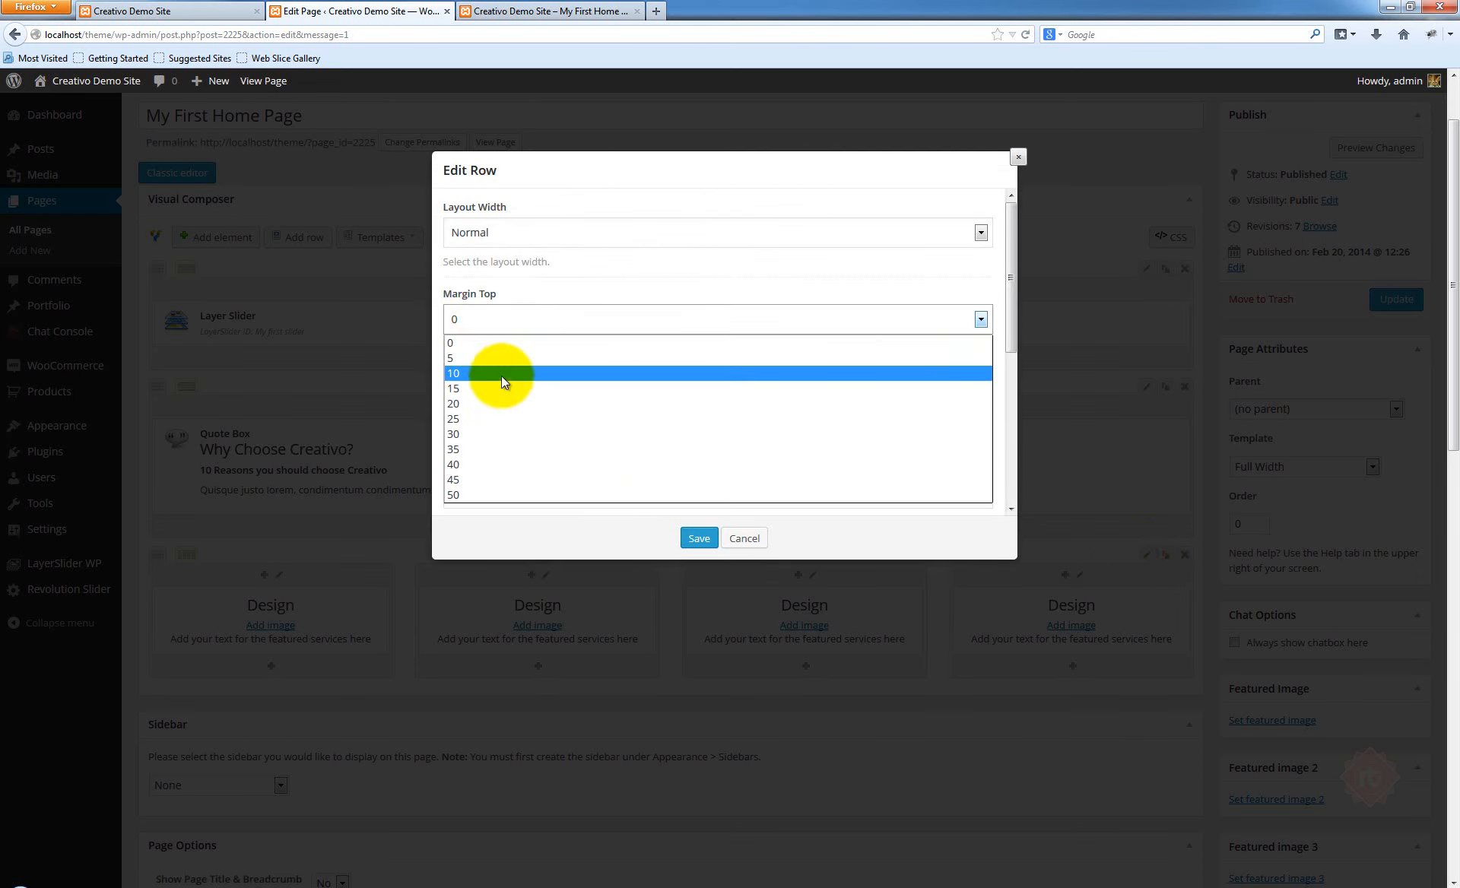
left_click(480, 408)
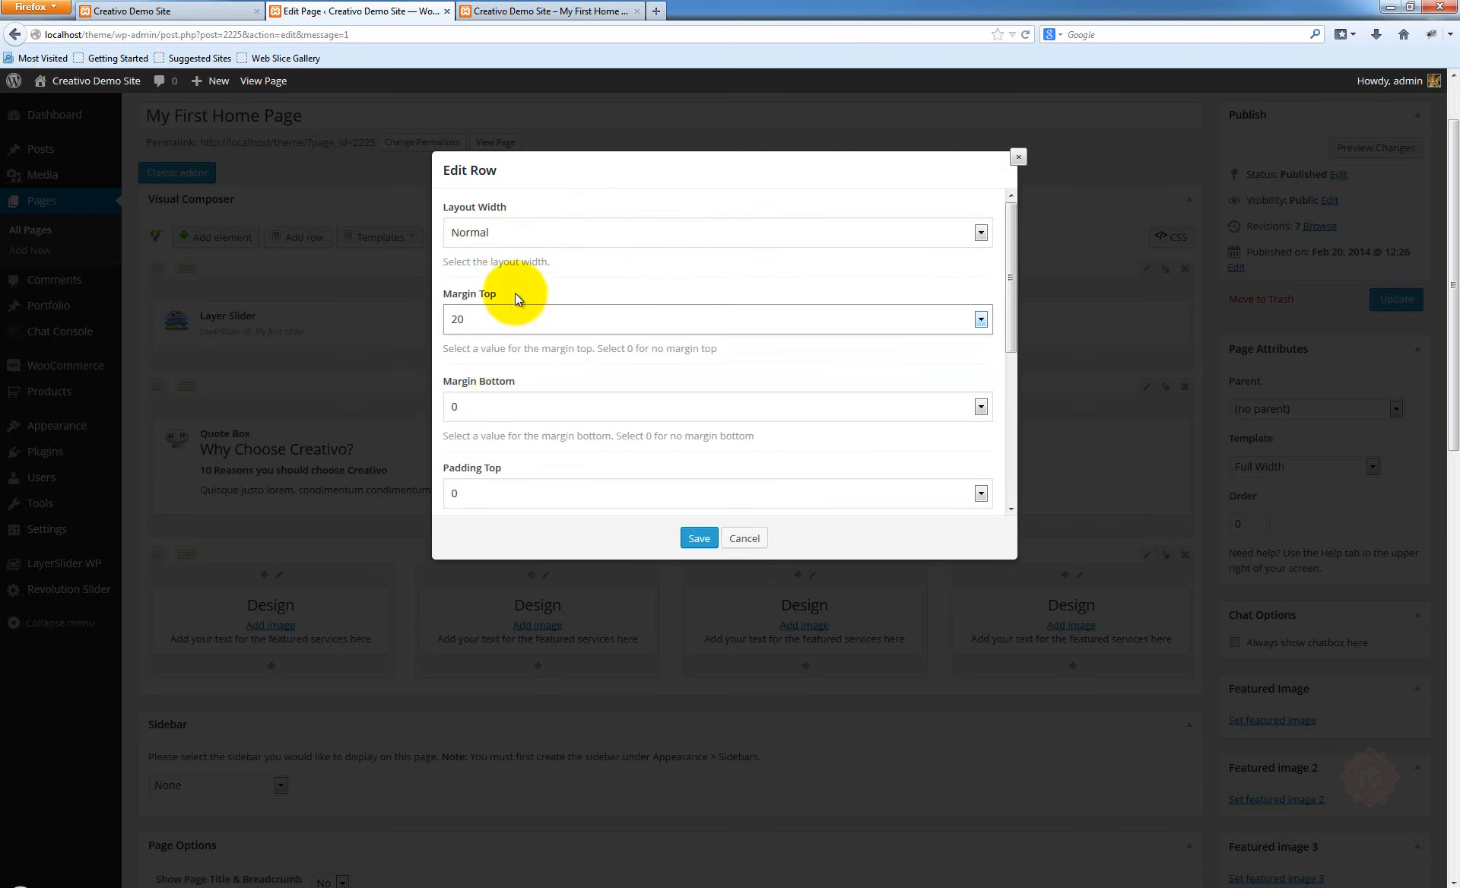
left_click(497, 406)
left_click(473, 489)
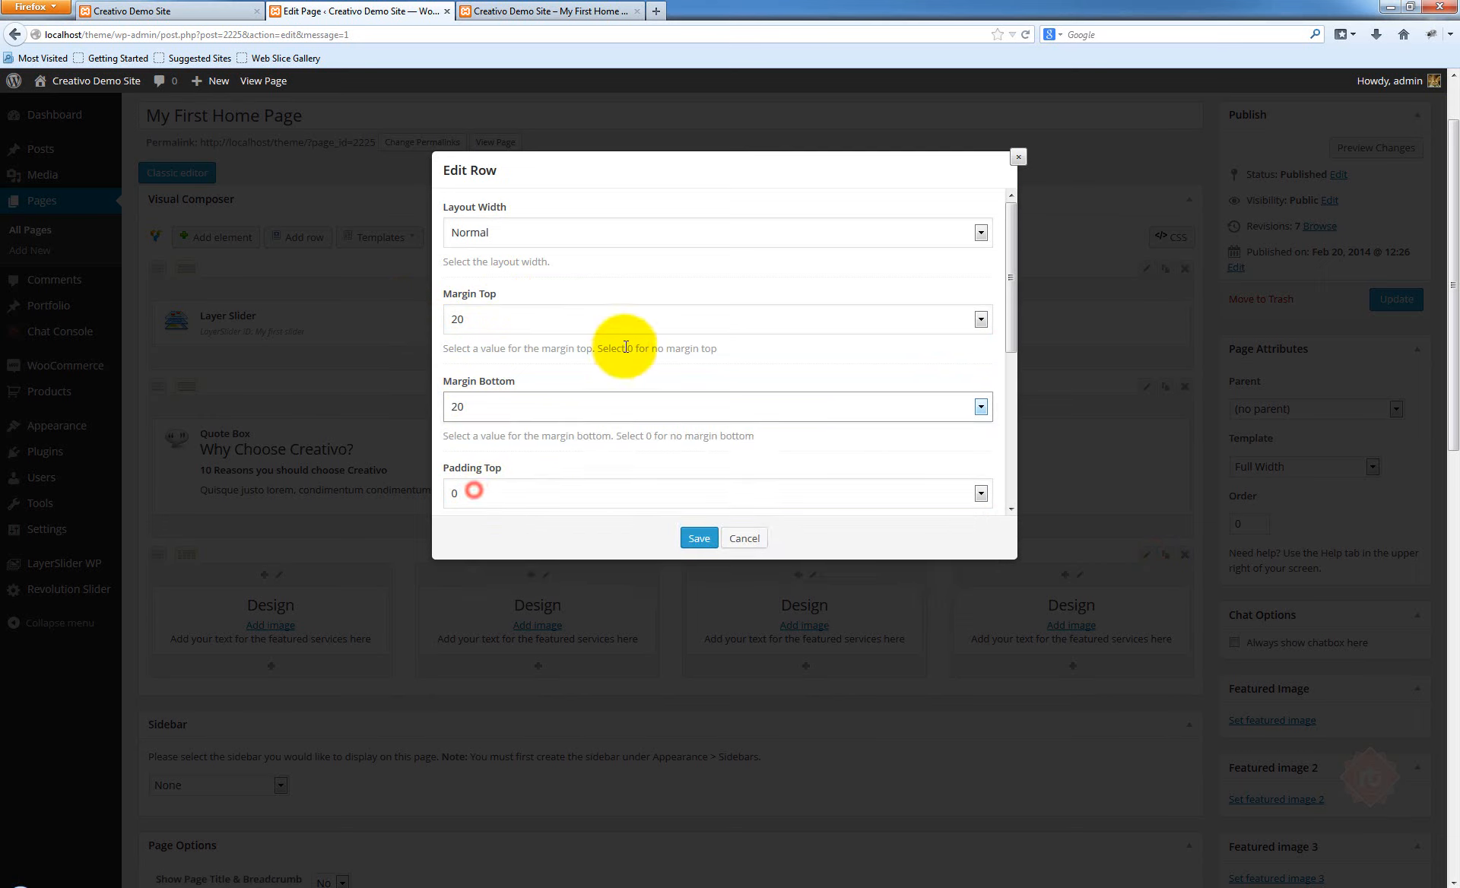
Set the Design row's top and bottom padding to 10
scroll(549, 406, "down", 2)
left_click(550, 413)
left_click(497, 464)
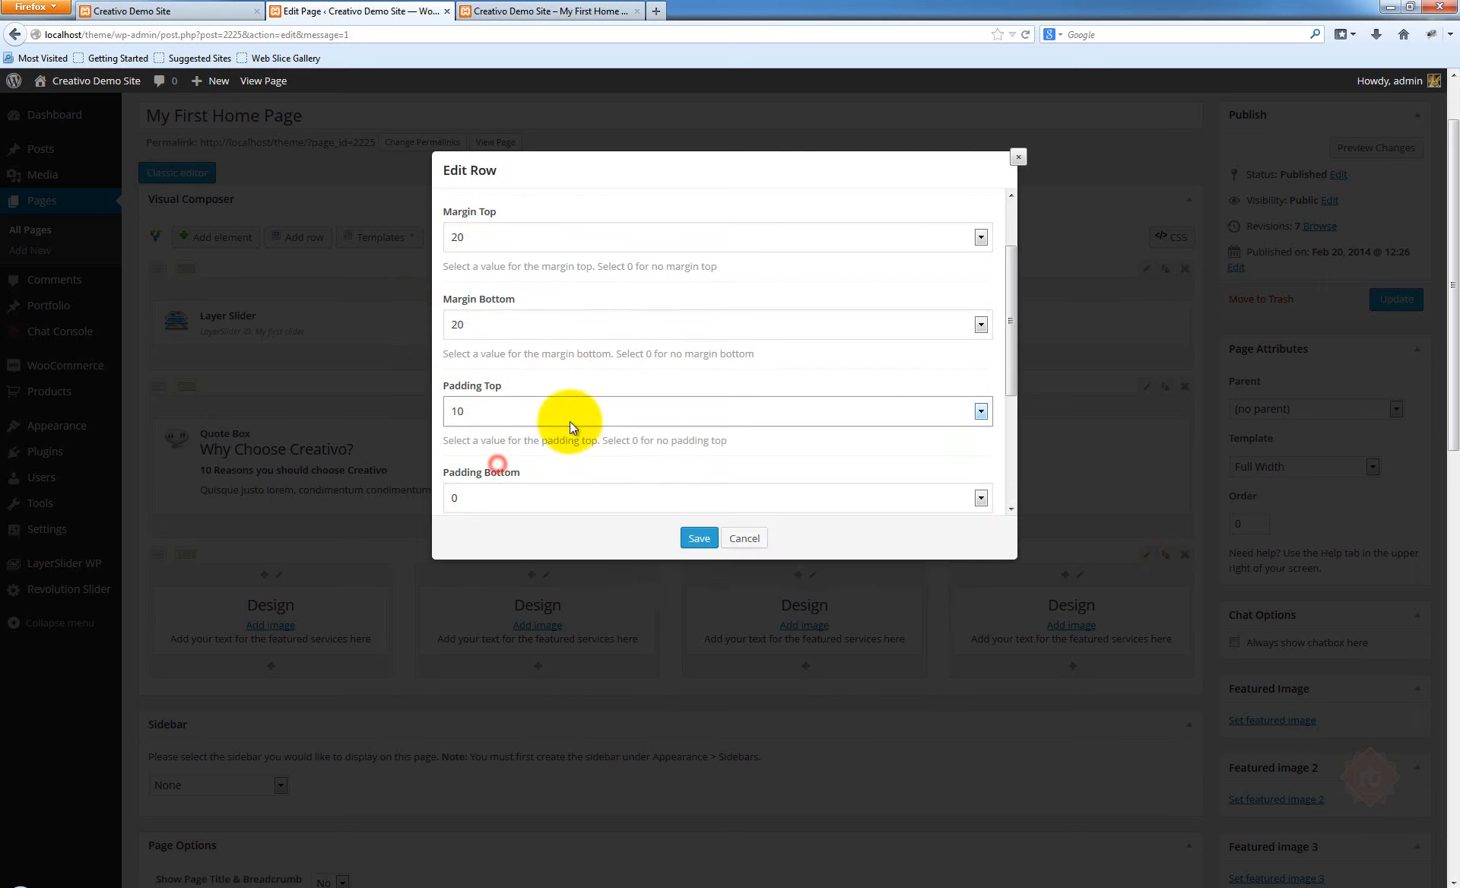
scroll(487, 445, "down", 2)
left_click(487, 416)
left_click(485, 467)
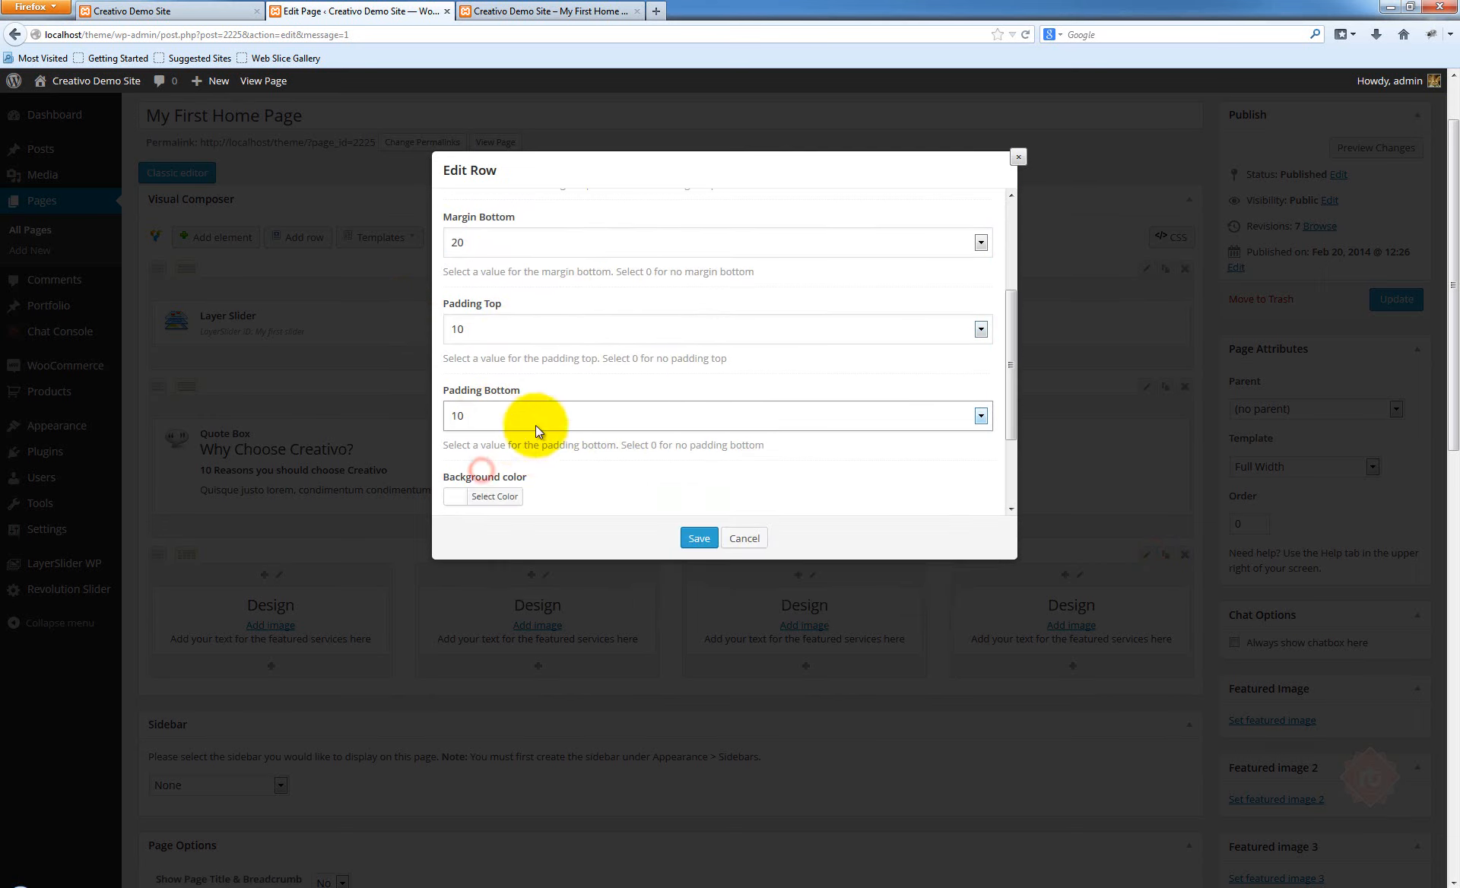
Set the Design row's background color to #f8f8f8 and save the row settings
scroll(625, 416, "down", 2)
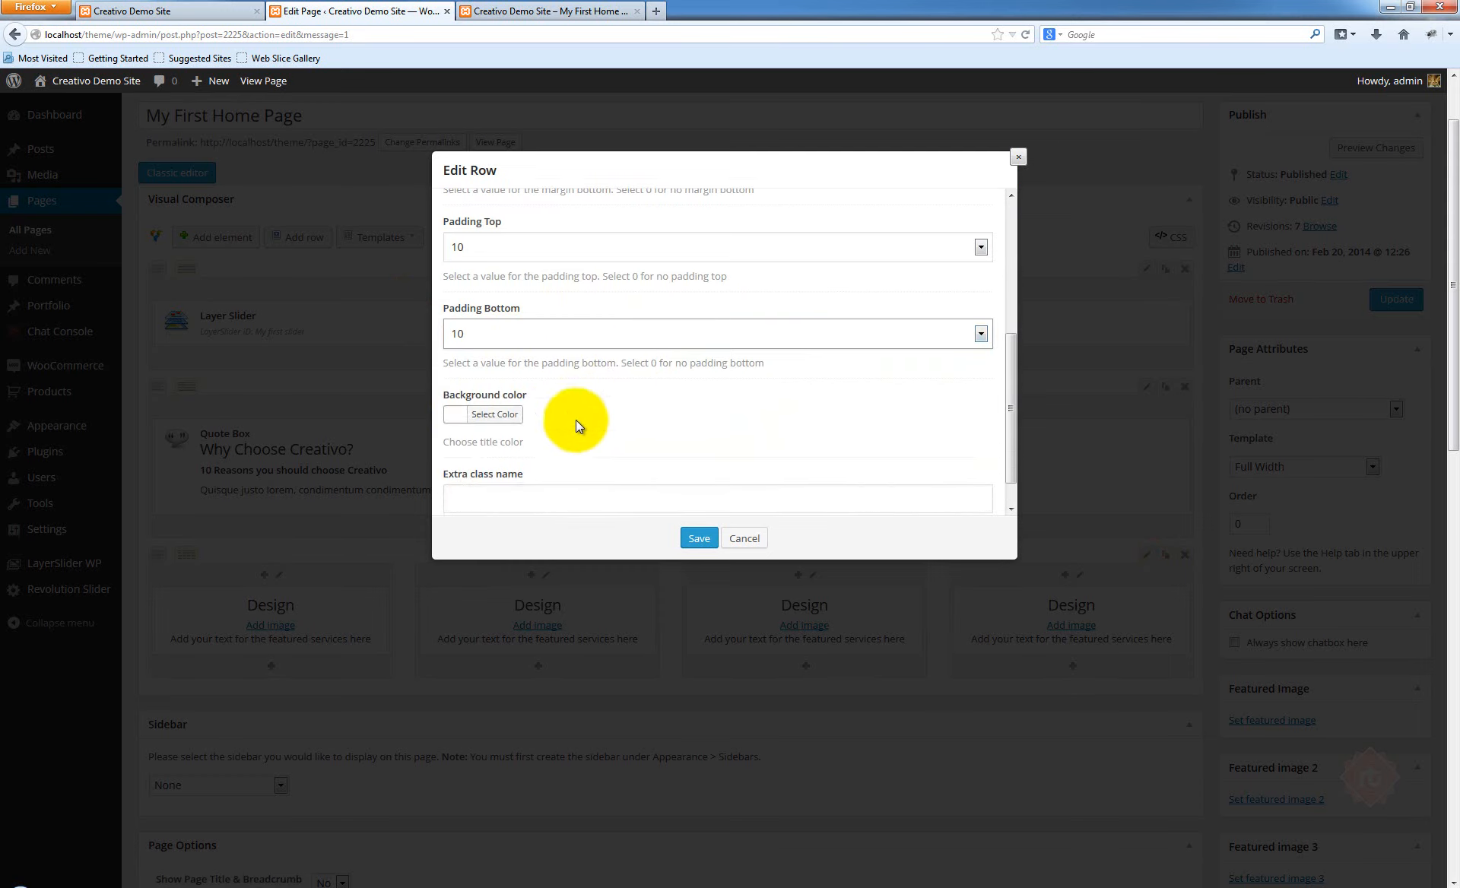
left_click(456, 413)
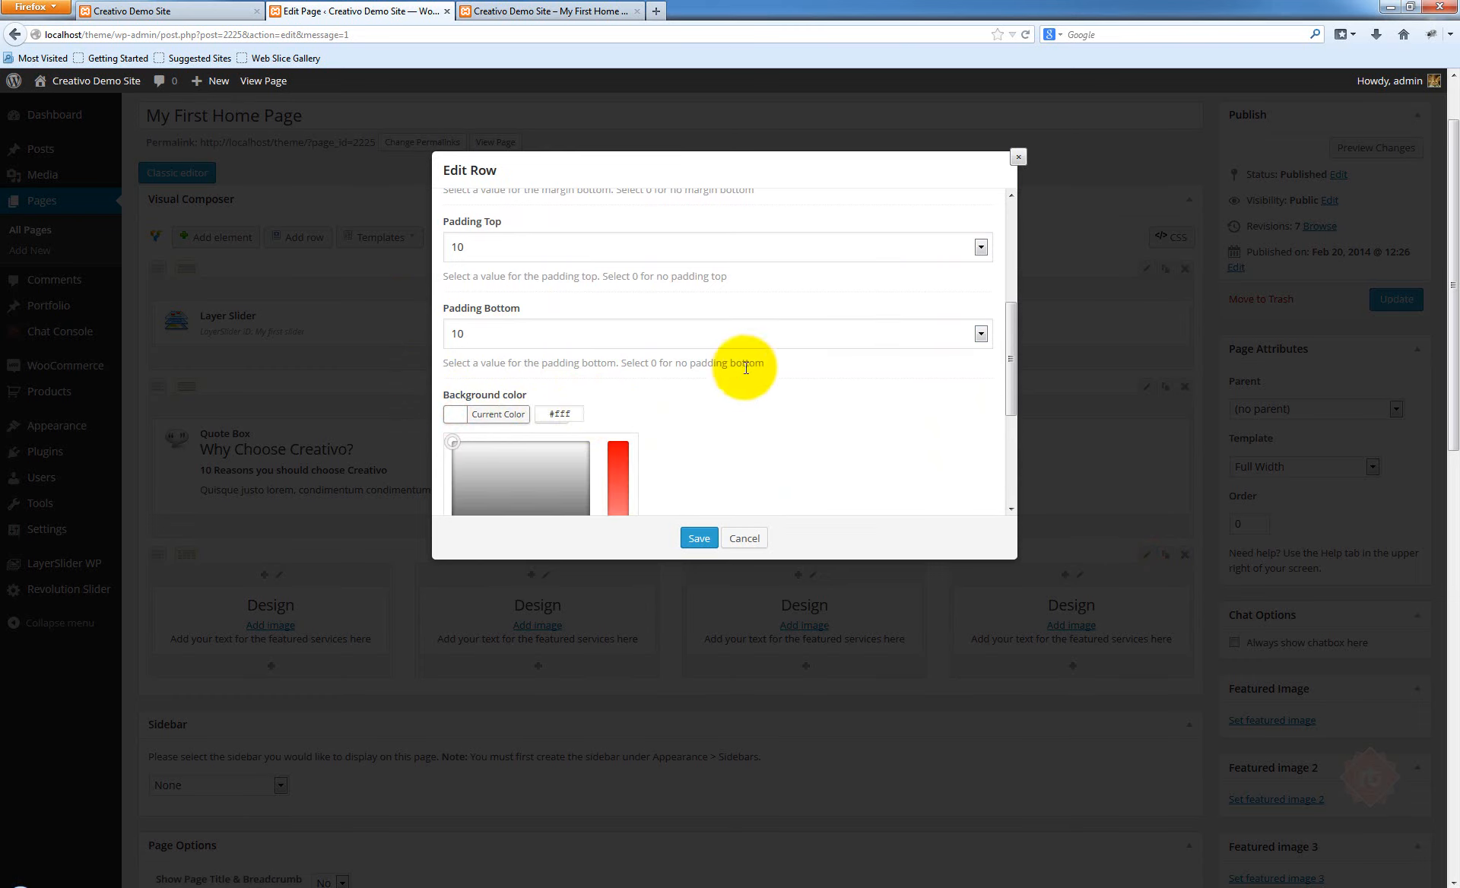
scroll(462, 394, "down", 2)
left_click(450, 361)
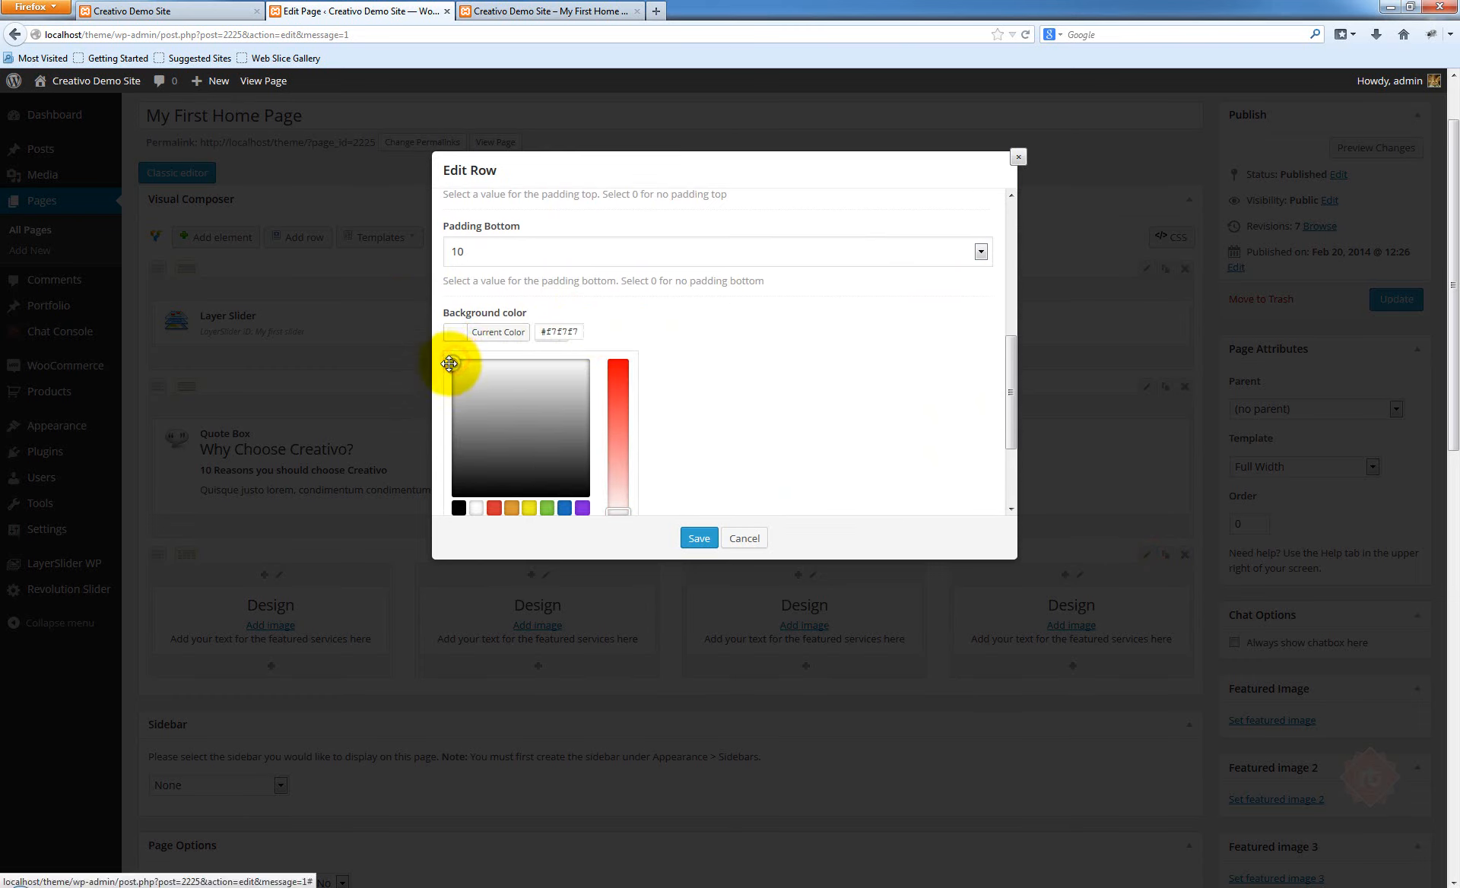
left_click(554, 336)
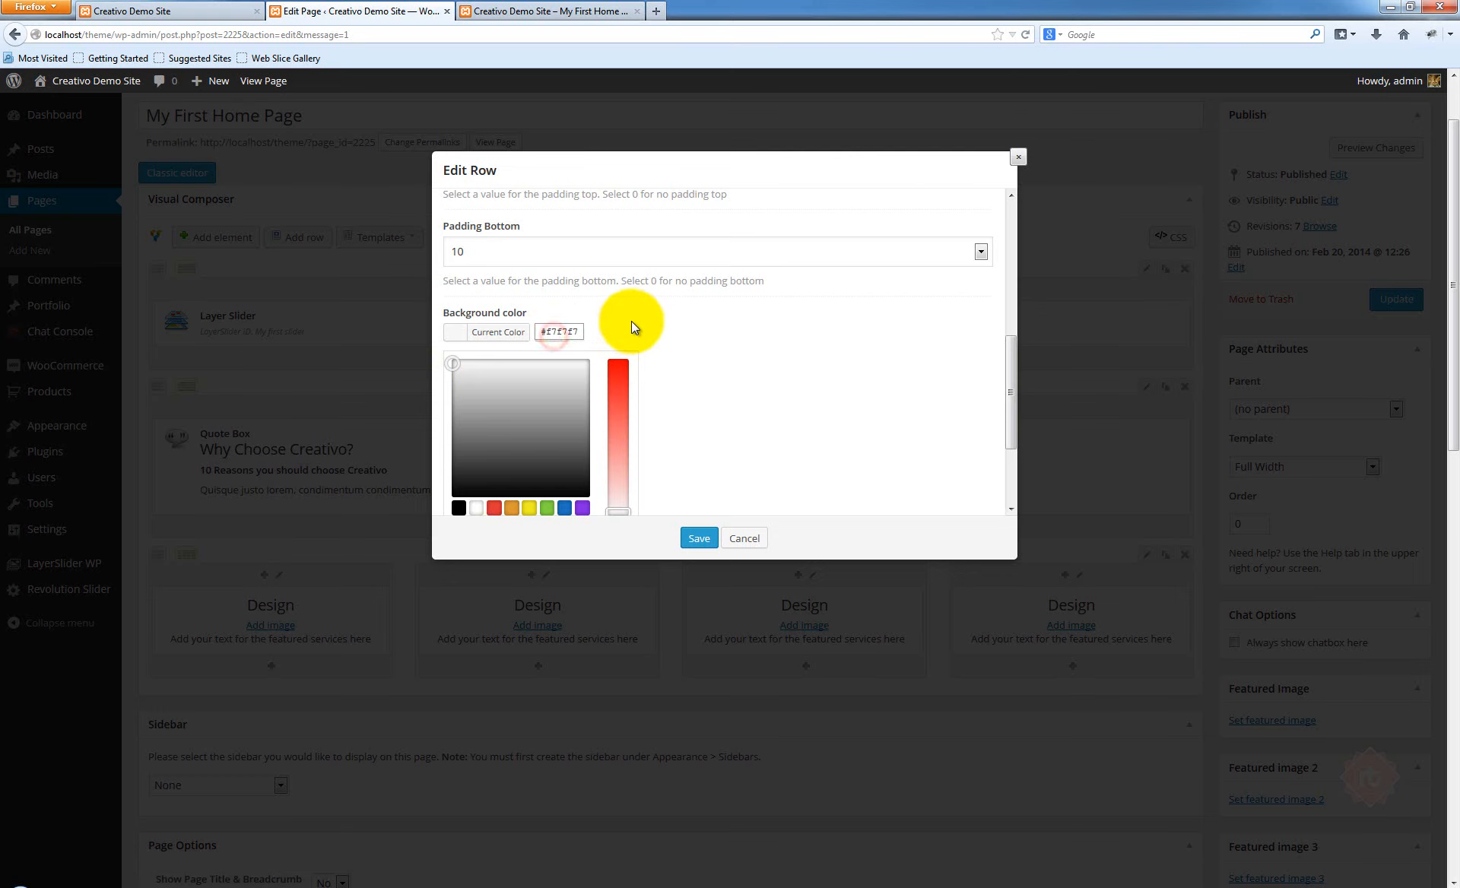
type("8")
key("Delete")
key("Right")
key("shift+Right")
type("8")
key("Right")
key("shift+Right")
type("8")
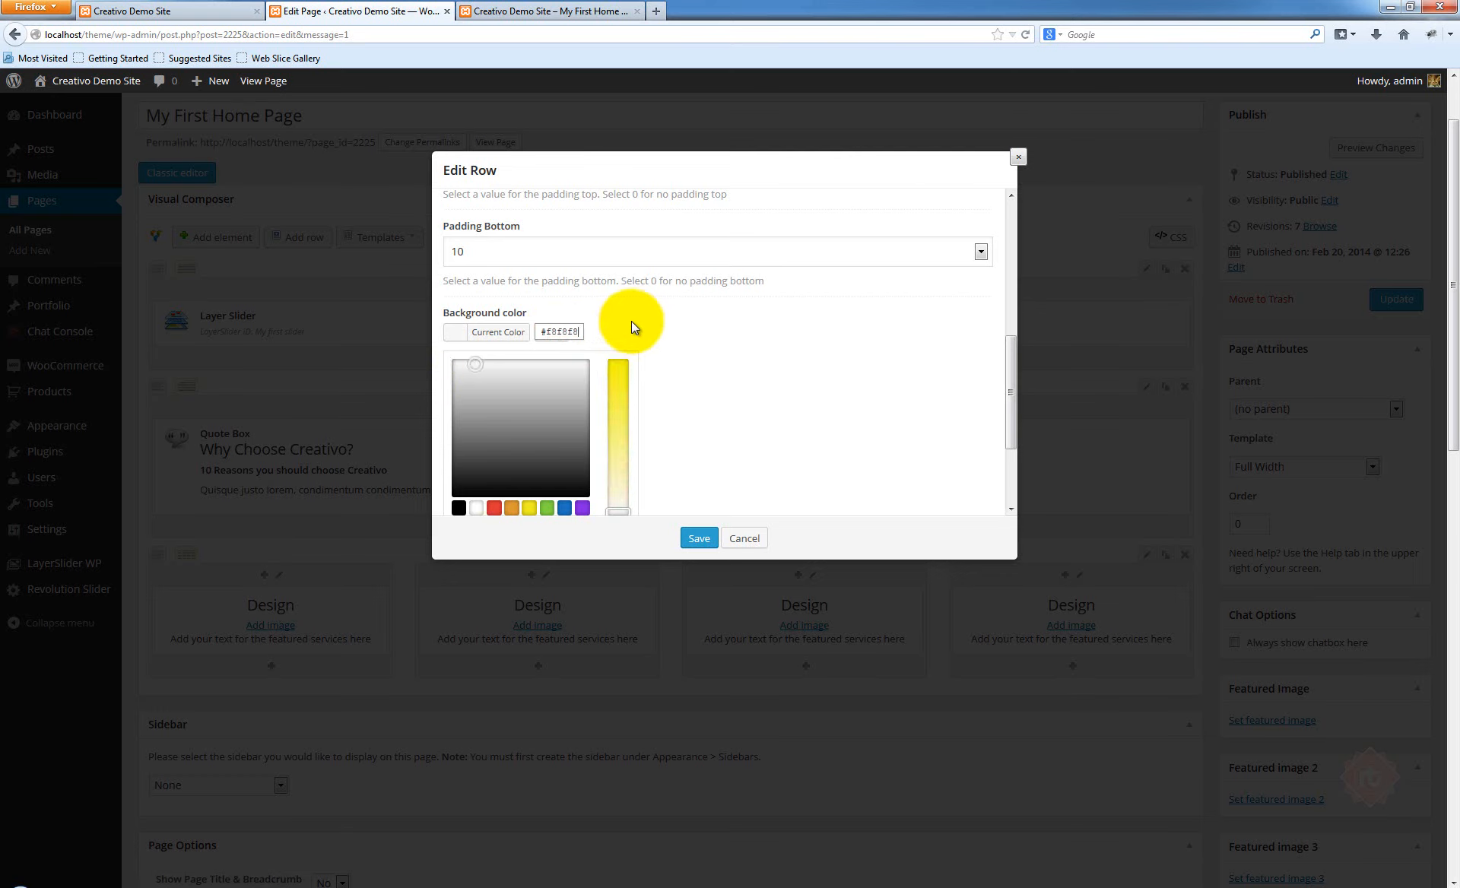
scroll(739, 358, "down", 2)
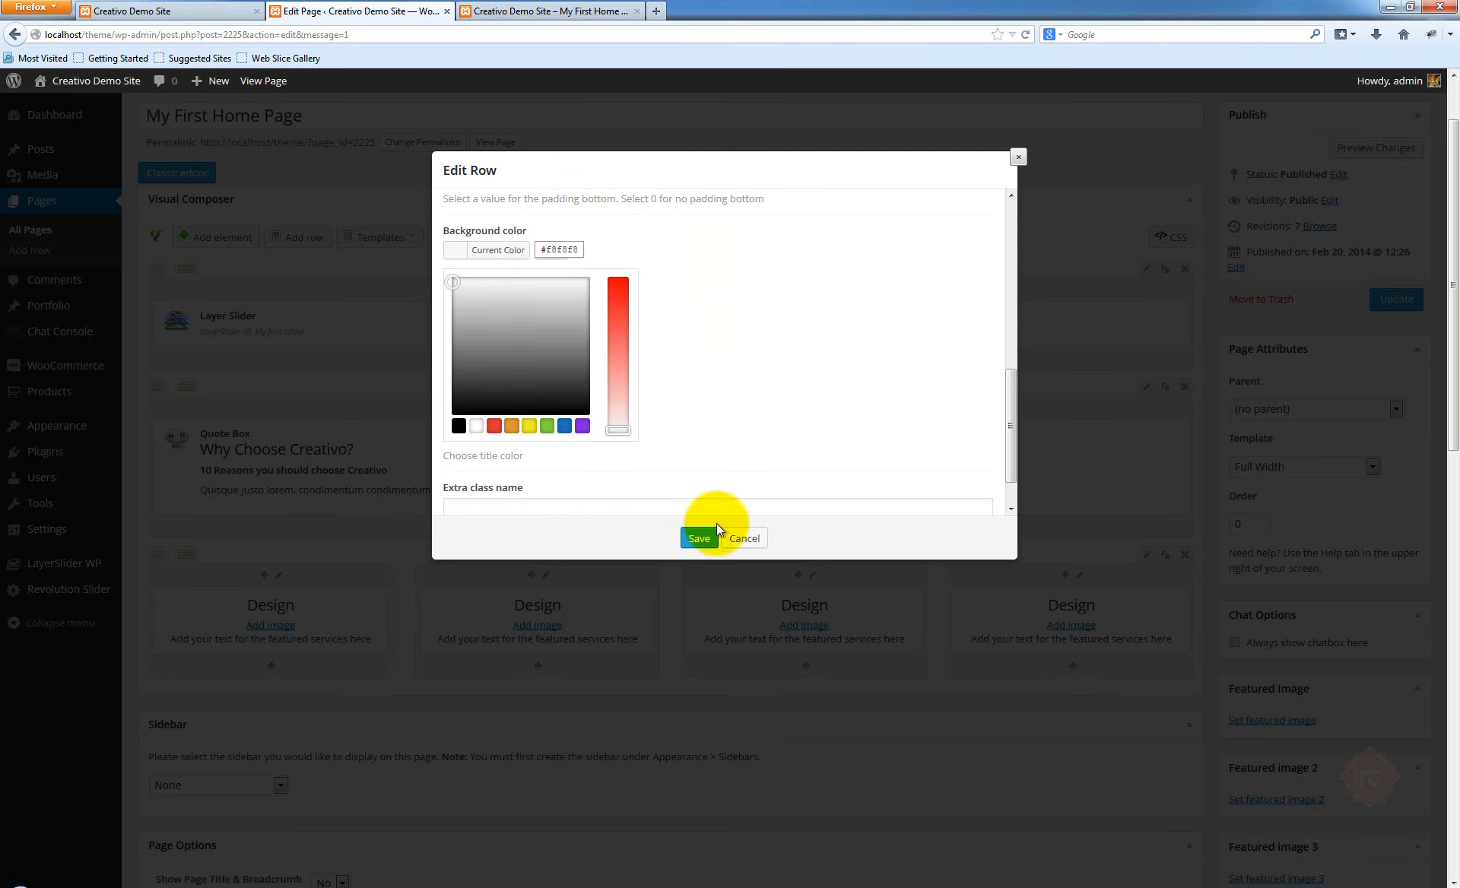
left_click(707, 541)
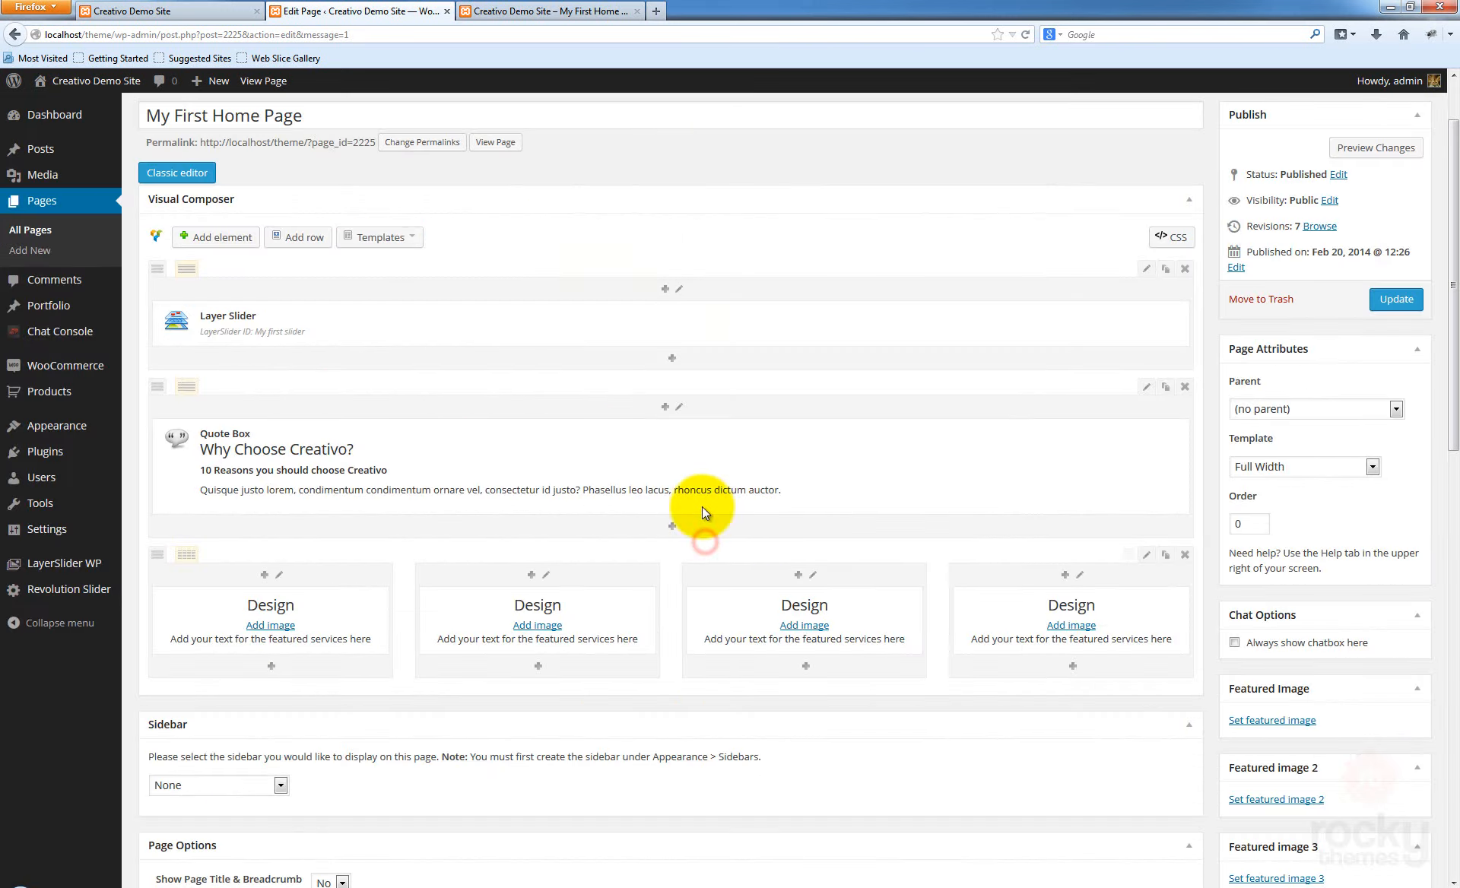
Update the page, check the Design row's background and spacing in the reloaded published view, and return to the page editor
left_click(1399, 307)
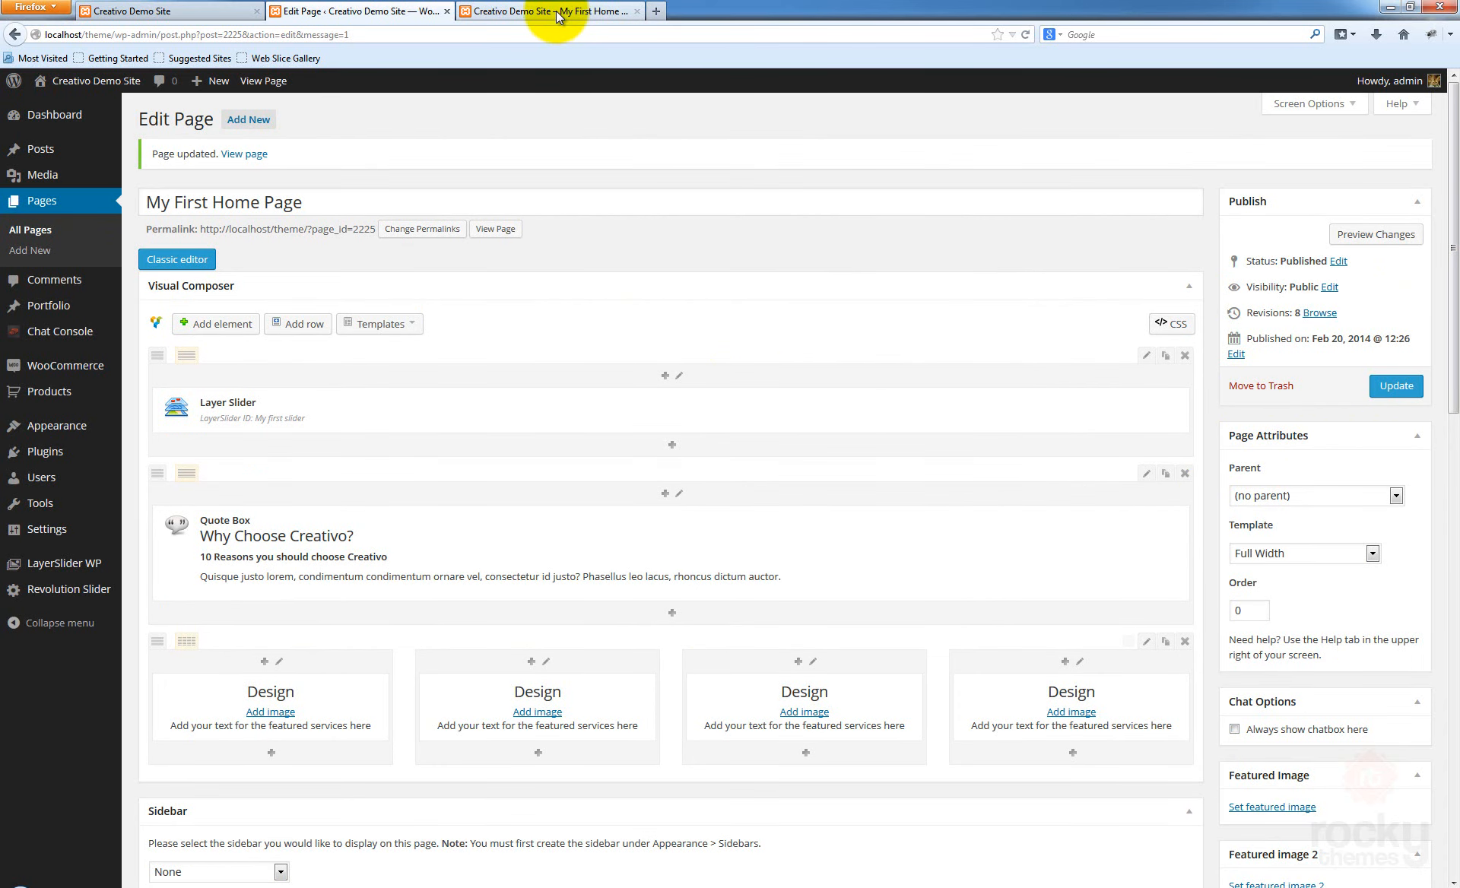
left_click(555, 10)
key("F5")
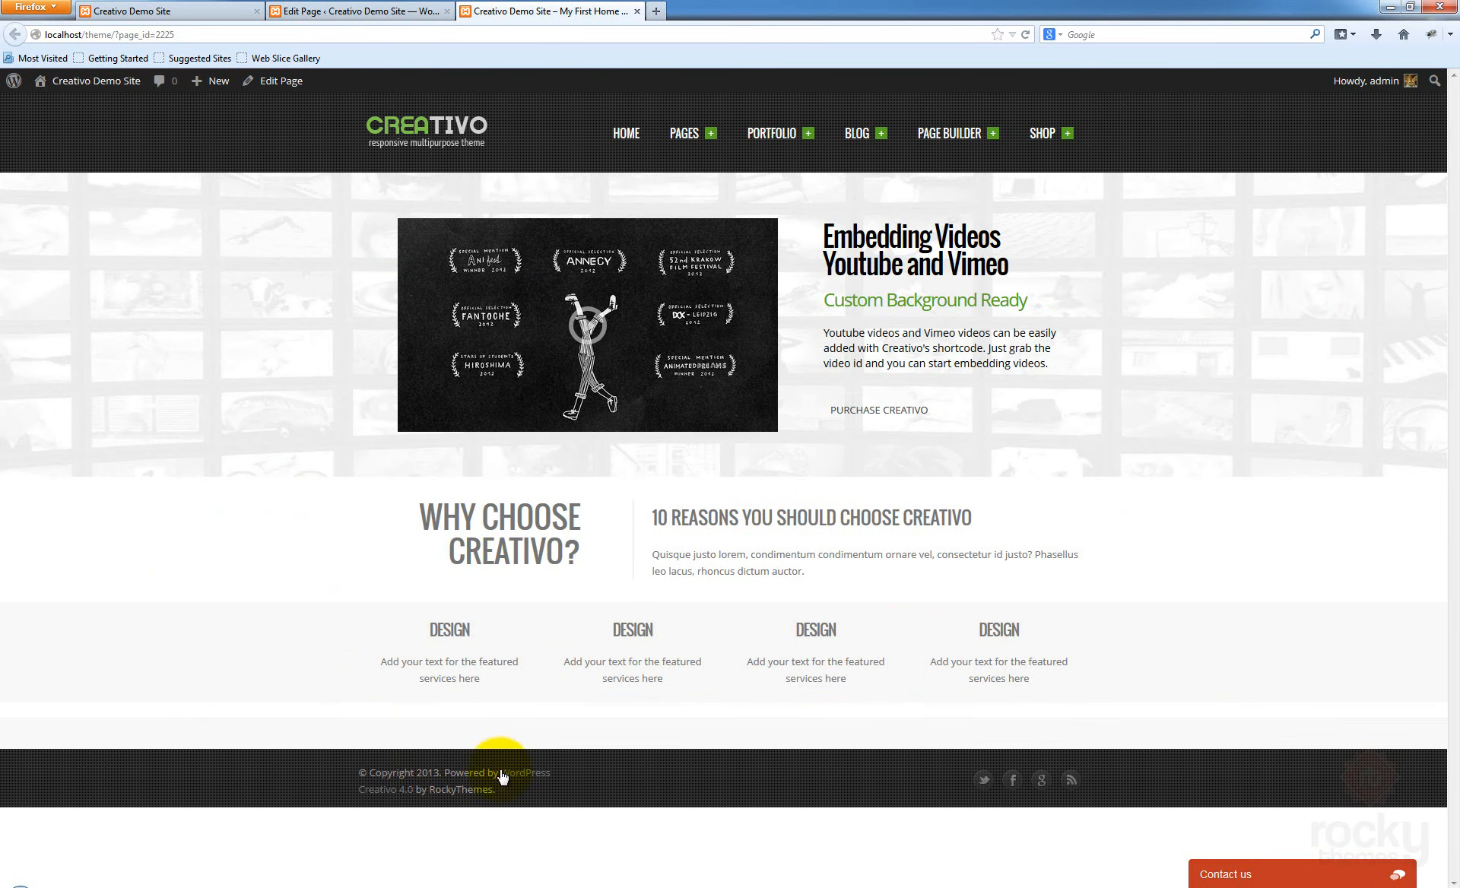
left_click(362, 16)
scroll(978, 545, "down", 3)
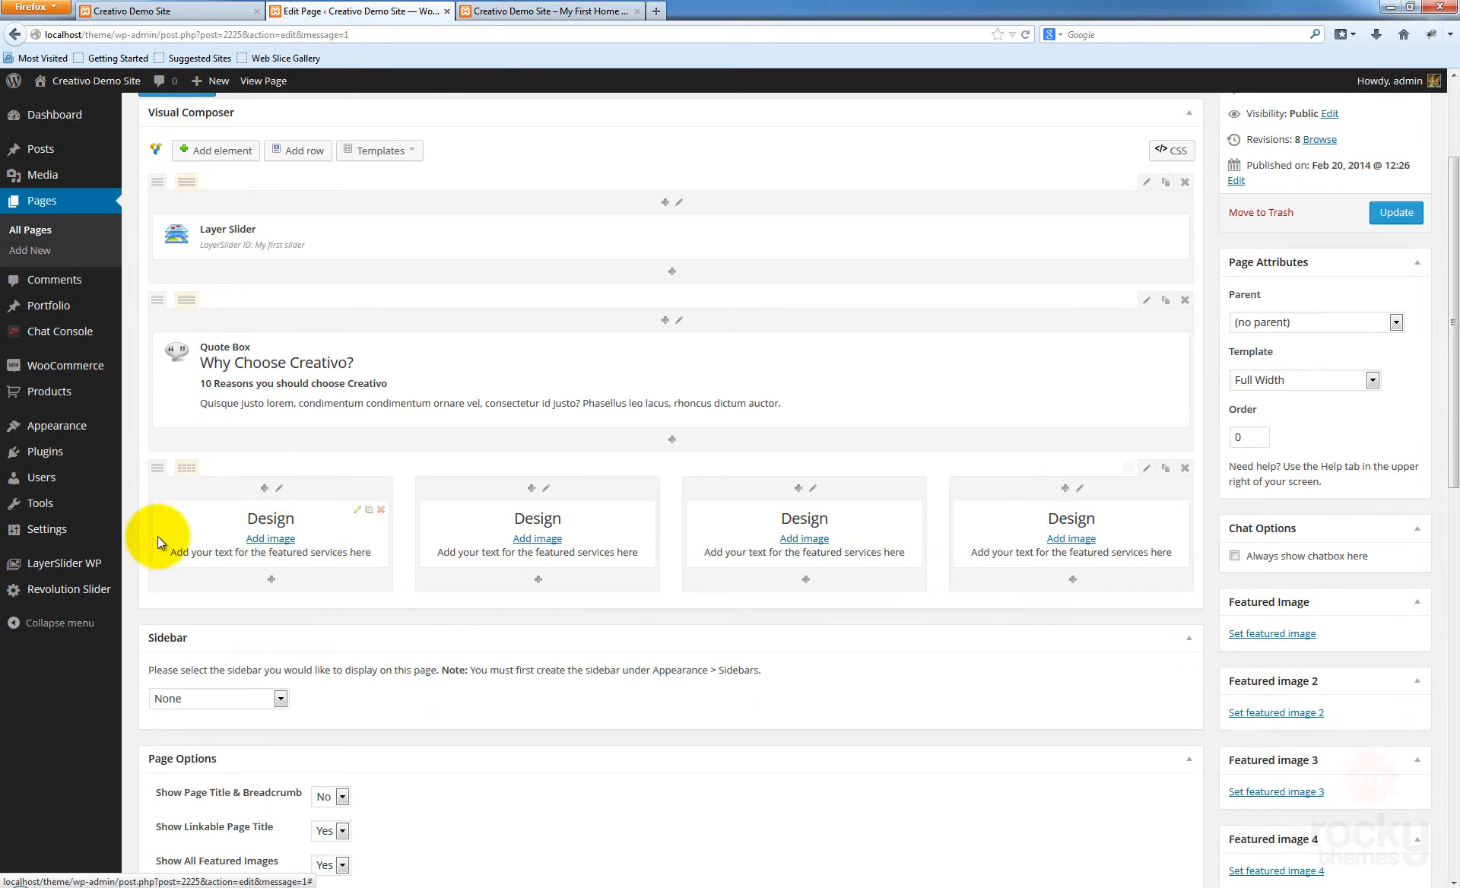
left_click(495, 11)
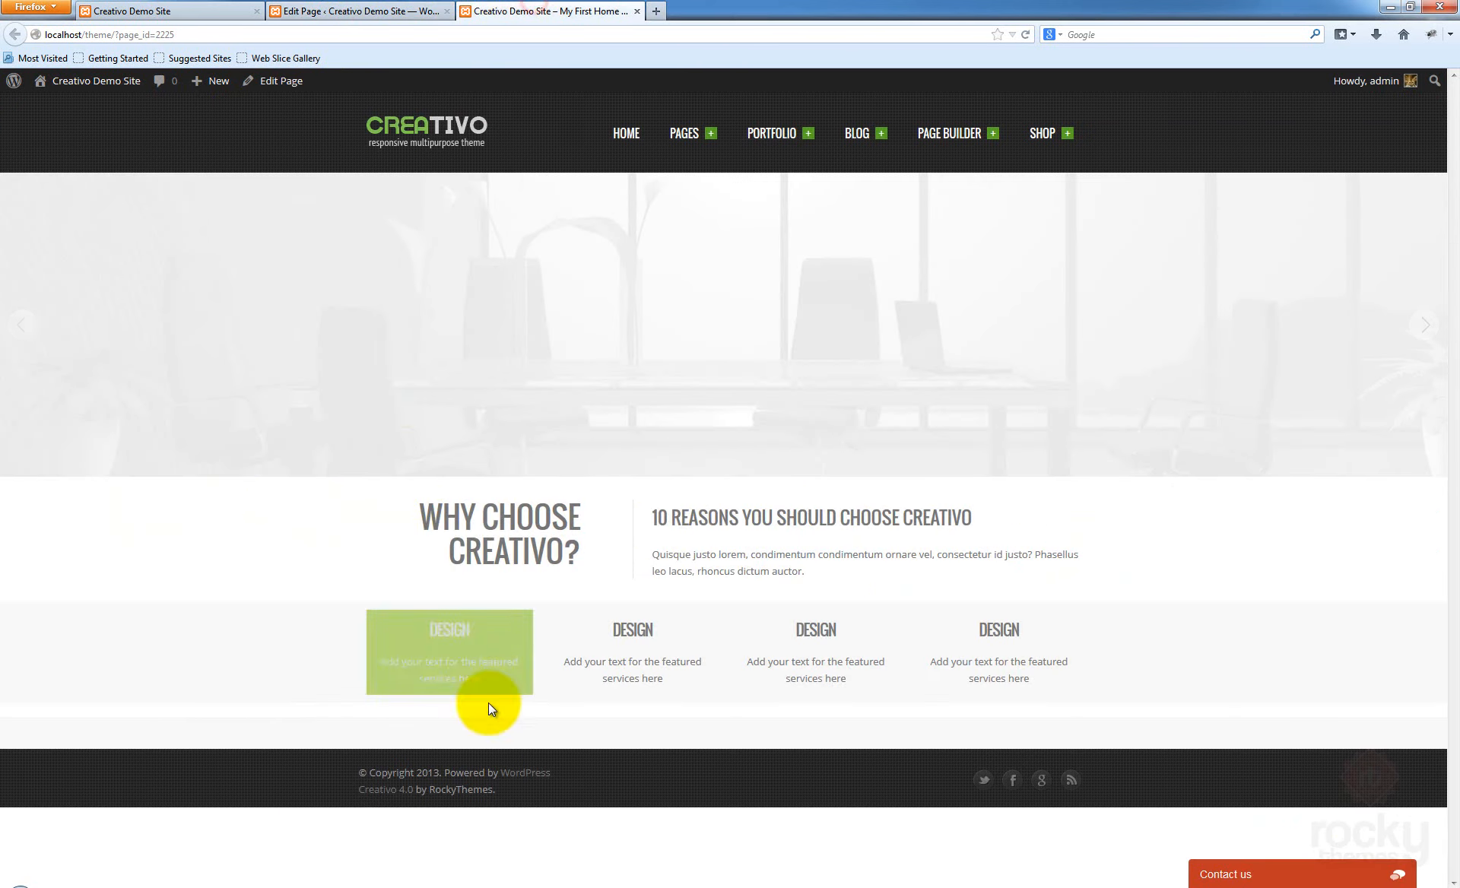
left_click(357, 14)
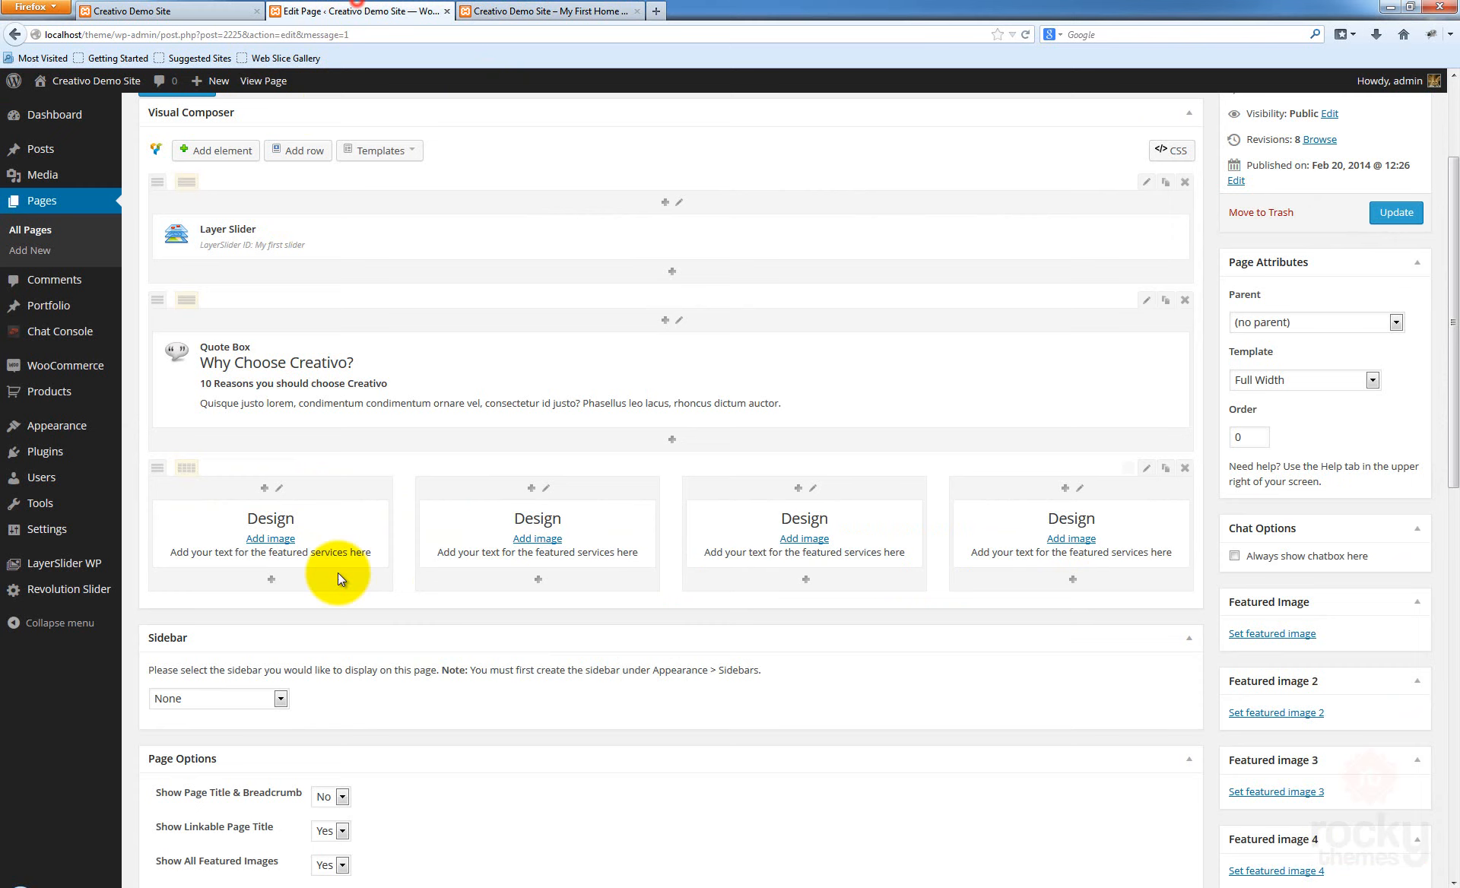
Open the first Design box for editing and set its icon to mobile1.png from the media library
left_click(266, 545)
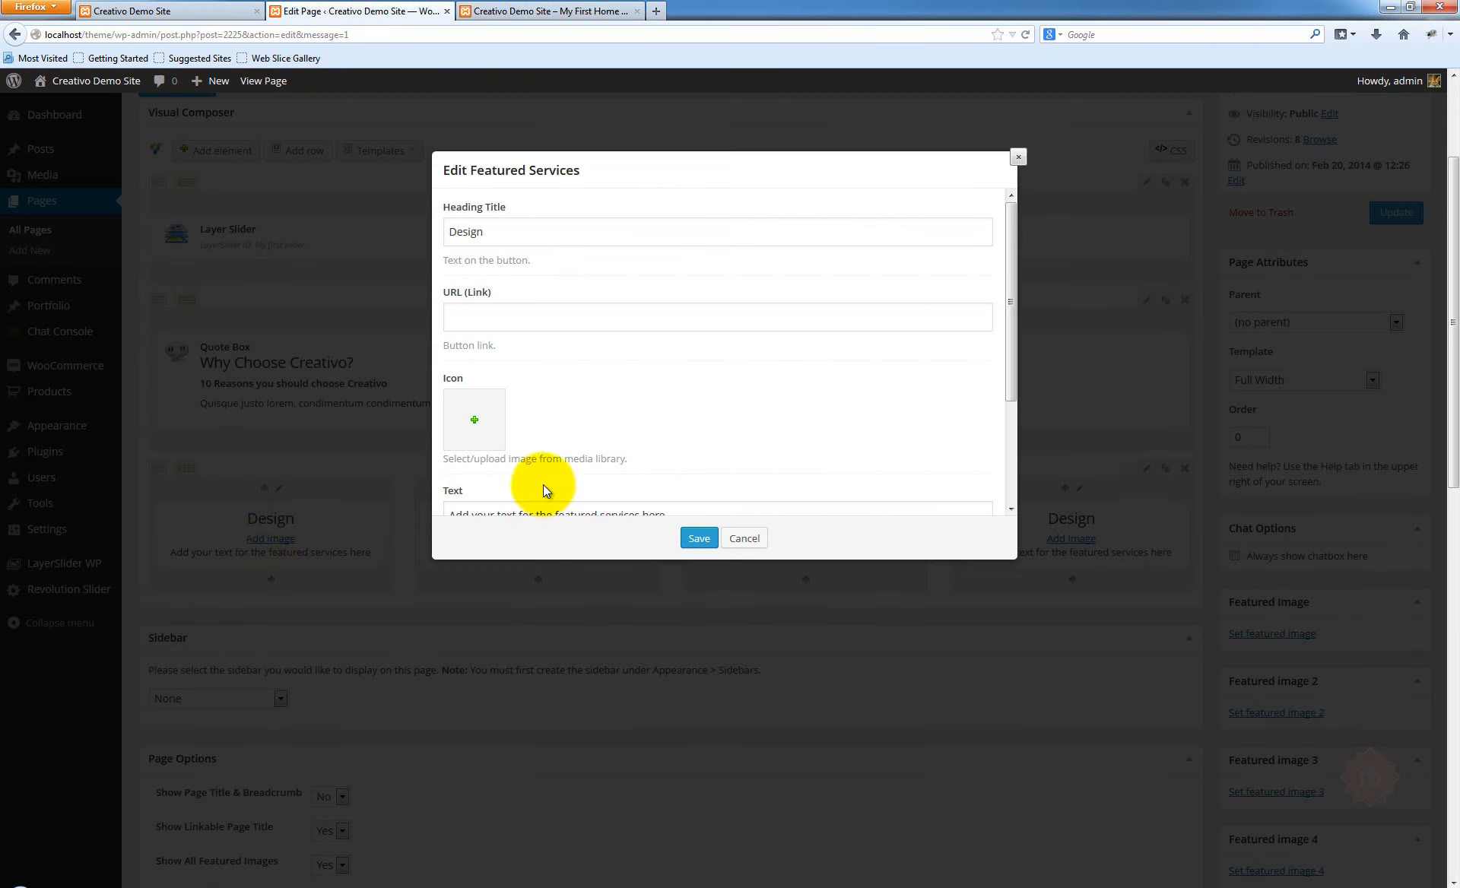
left_click(475, 420)
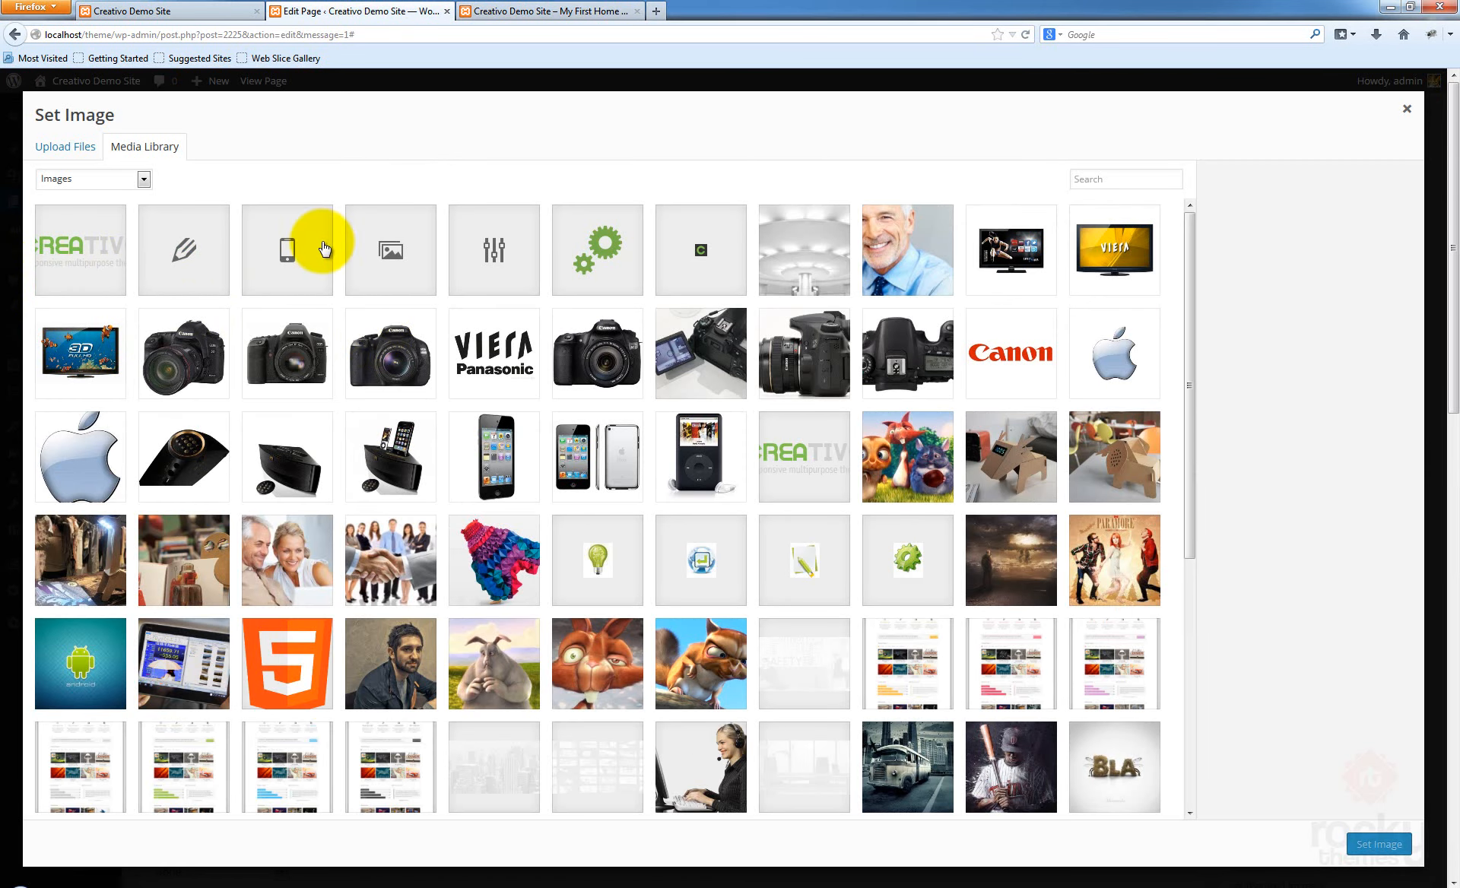
left_click(284, 259)
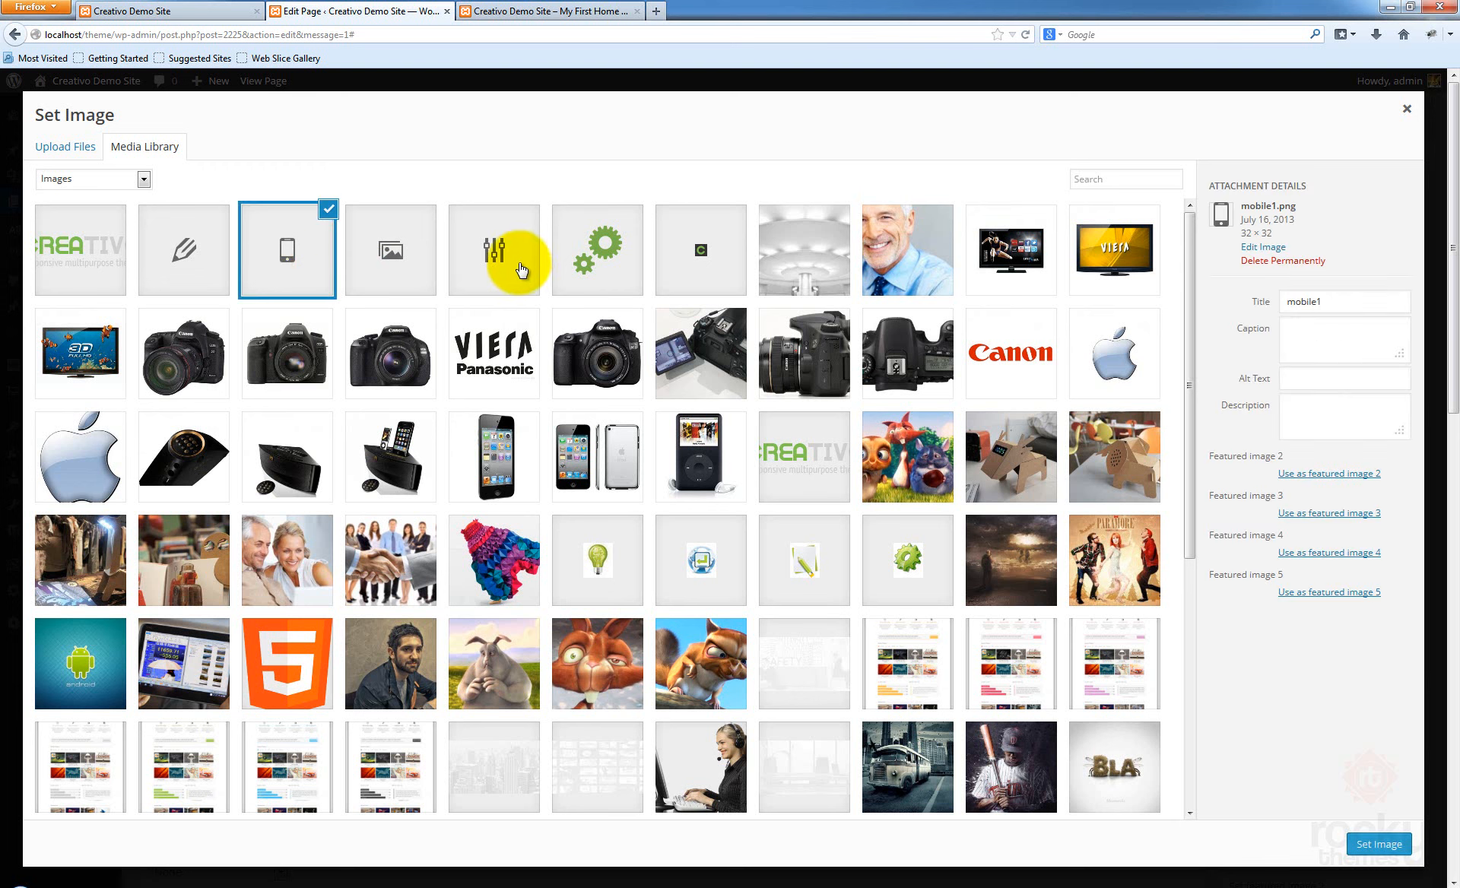
left_click(1378, 844)
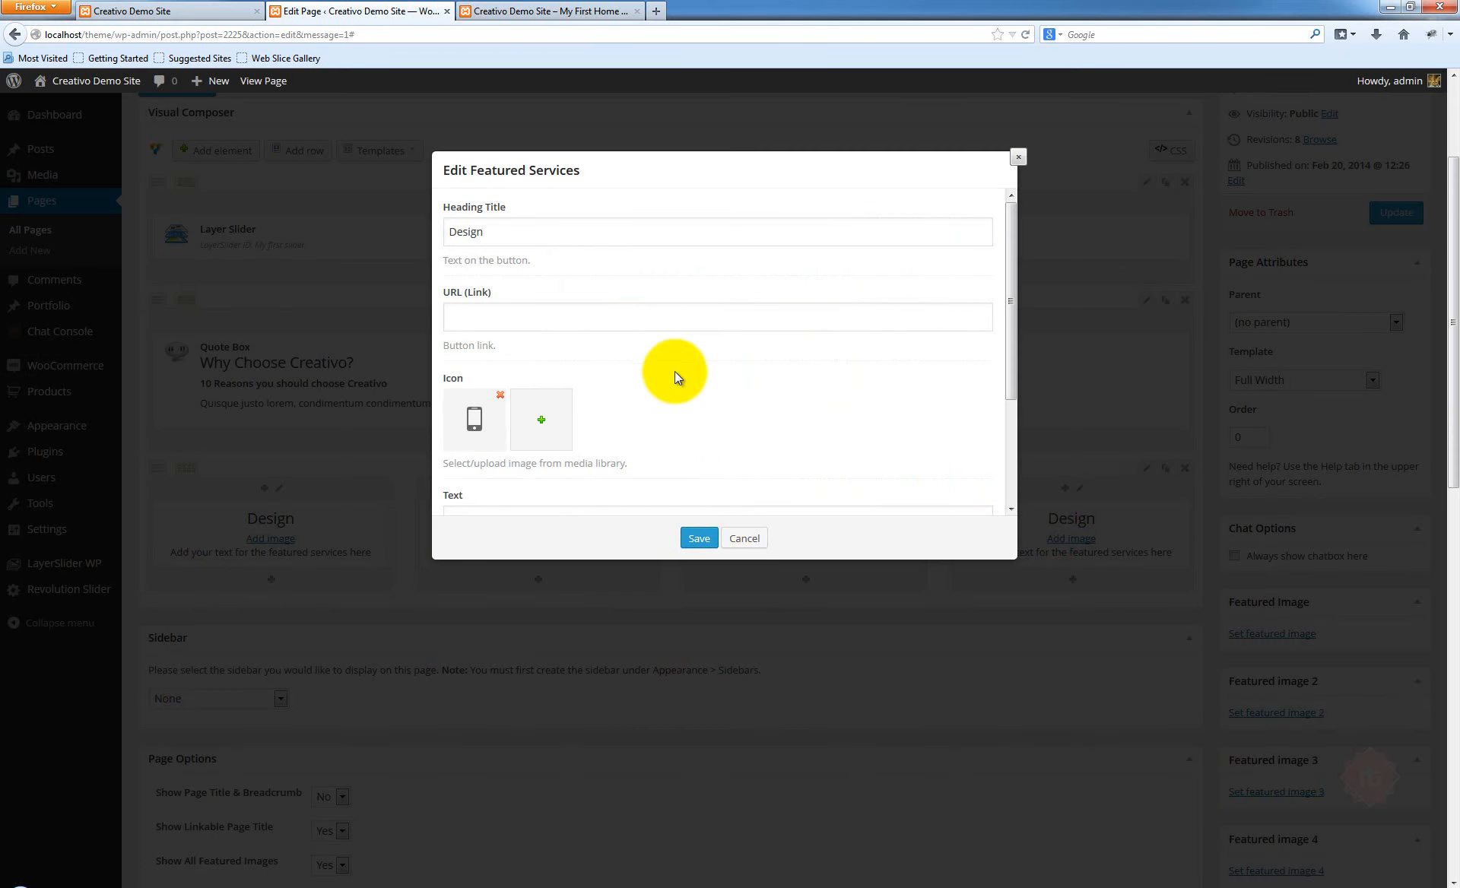
Extend the first Design box's text to "Add your text for the featured services here. Add your text for the featured services here."
scroll(632, 345, "down", 2)
scroll(641, 366, "down", 2)
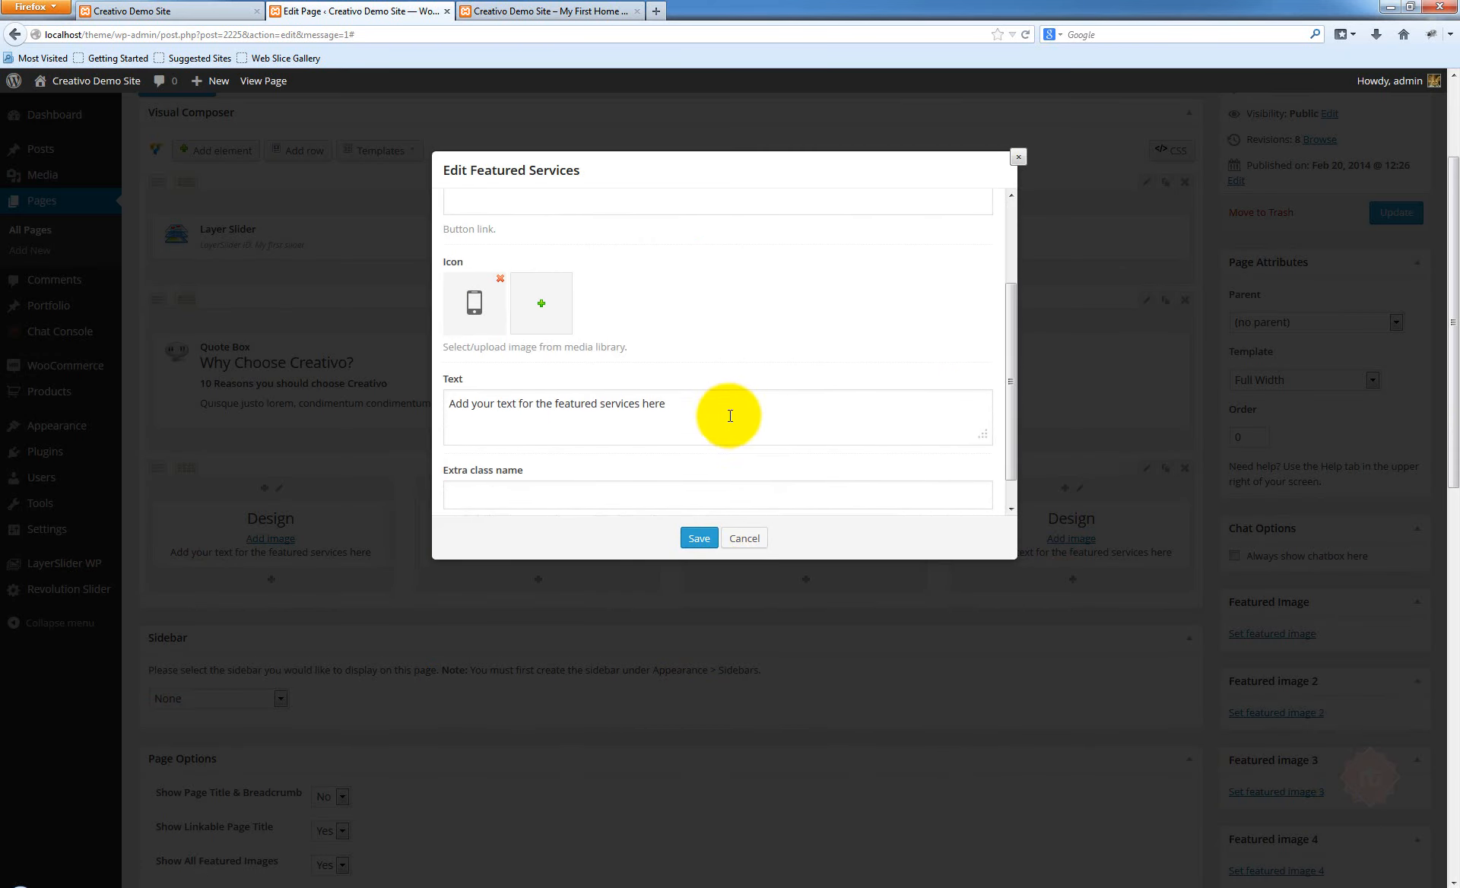
scroll(722, 419, "up", 1)
left_click_drag(707, 433, 331, 450)
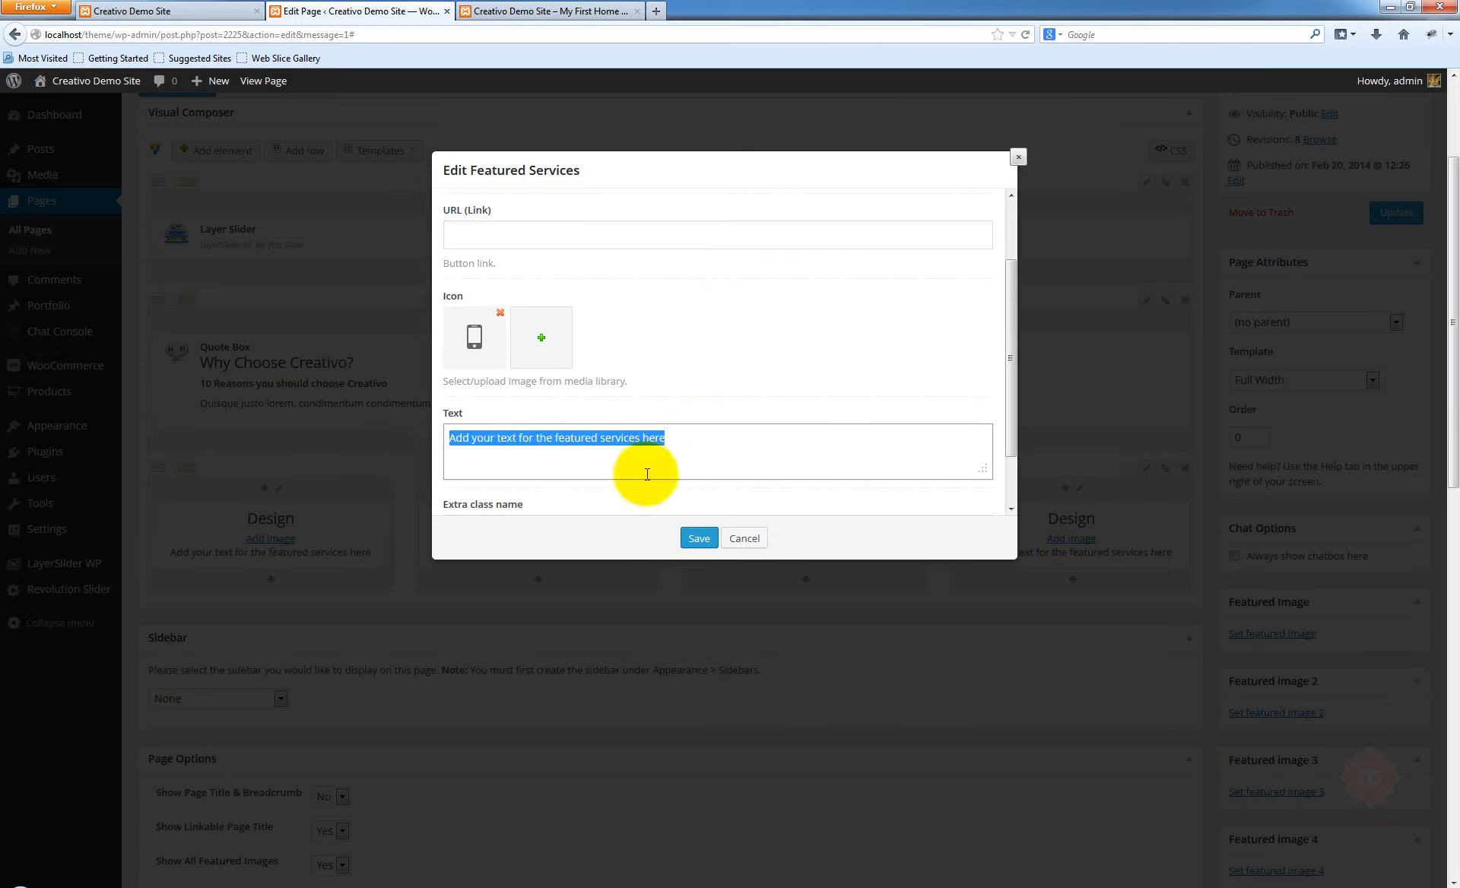
left_click(709, 434)
left_click(660, 437)
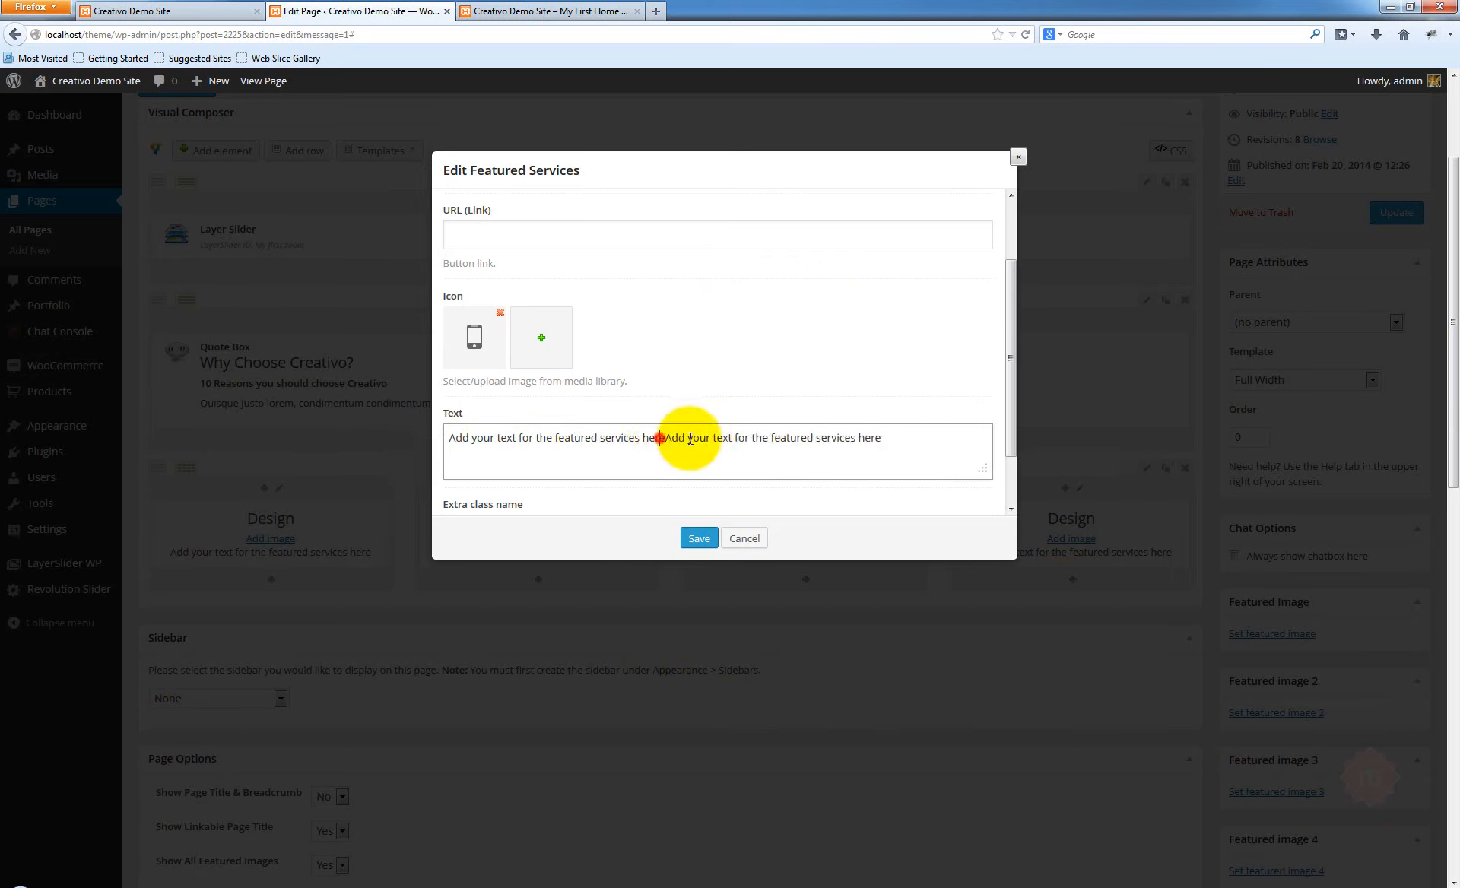
type(".")
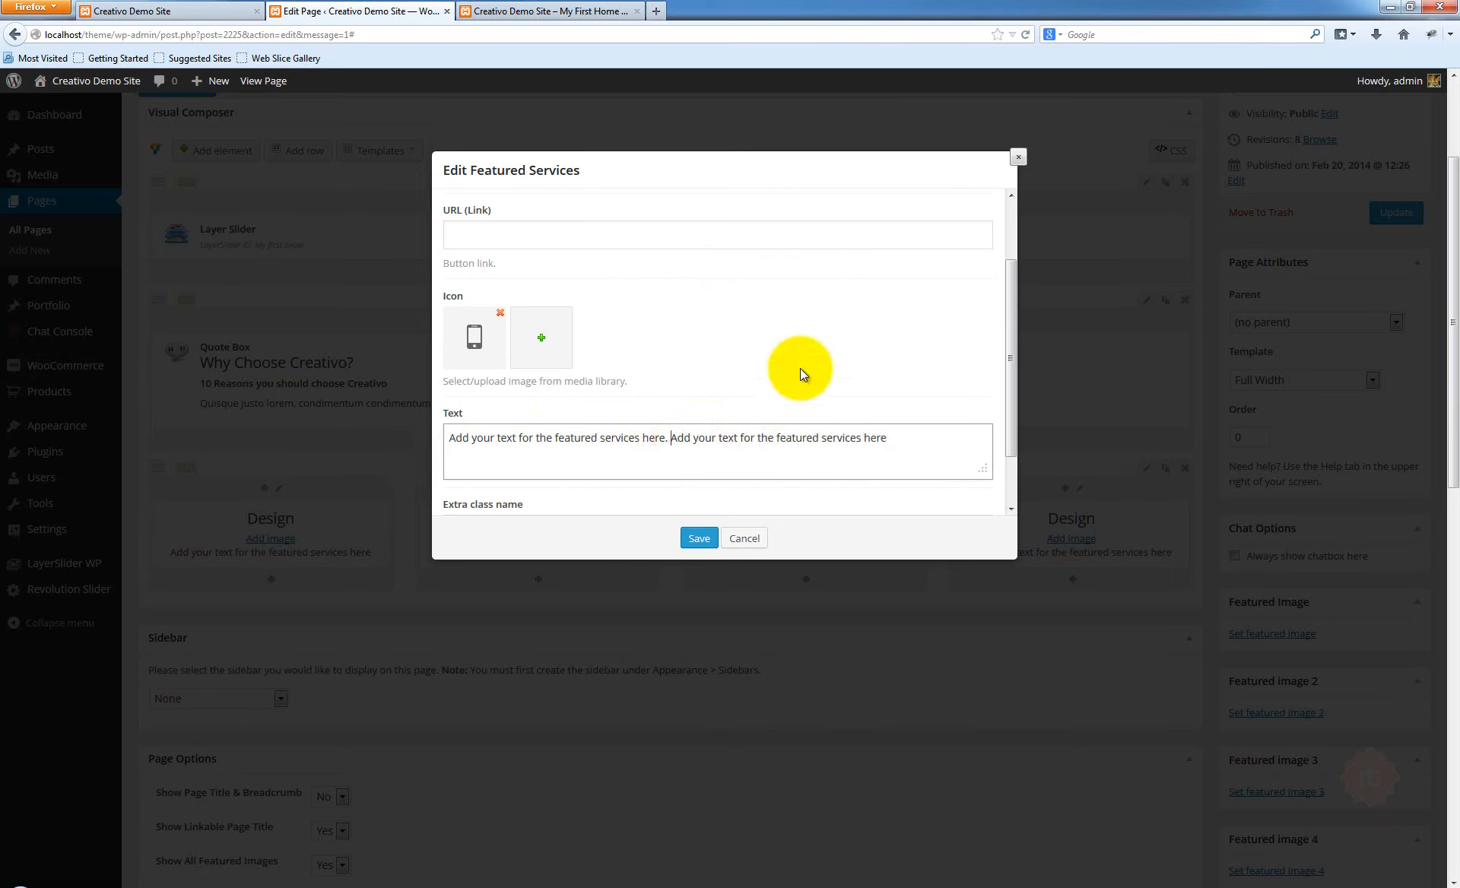
key("ctrl+a")
key("End")
type(".")
Copy the first Design box's entire two-sentence text to the clipboard, keeping the text in place
key("ctrl+a")
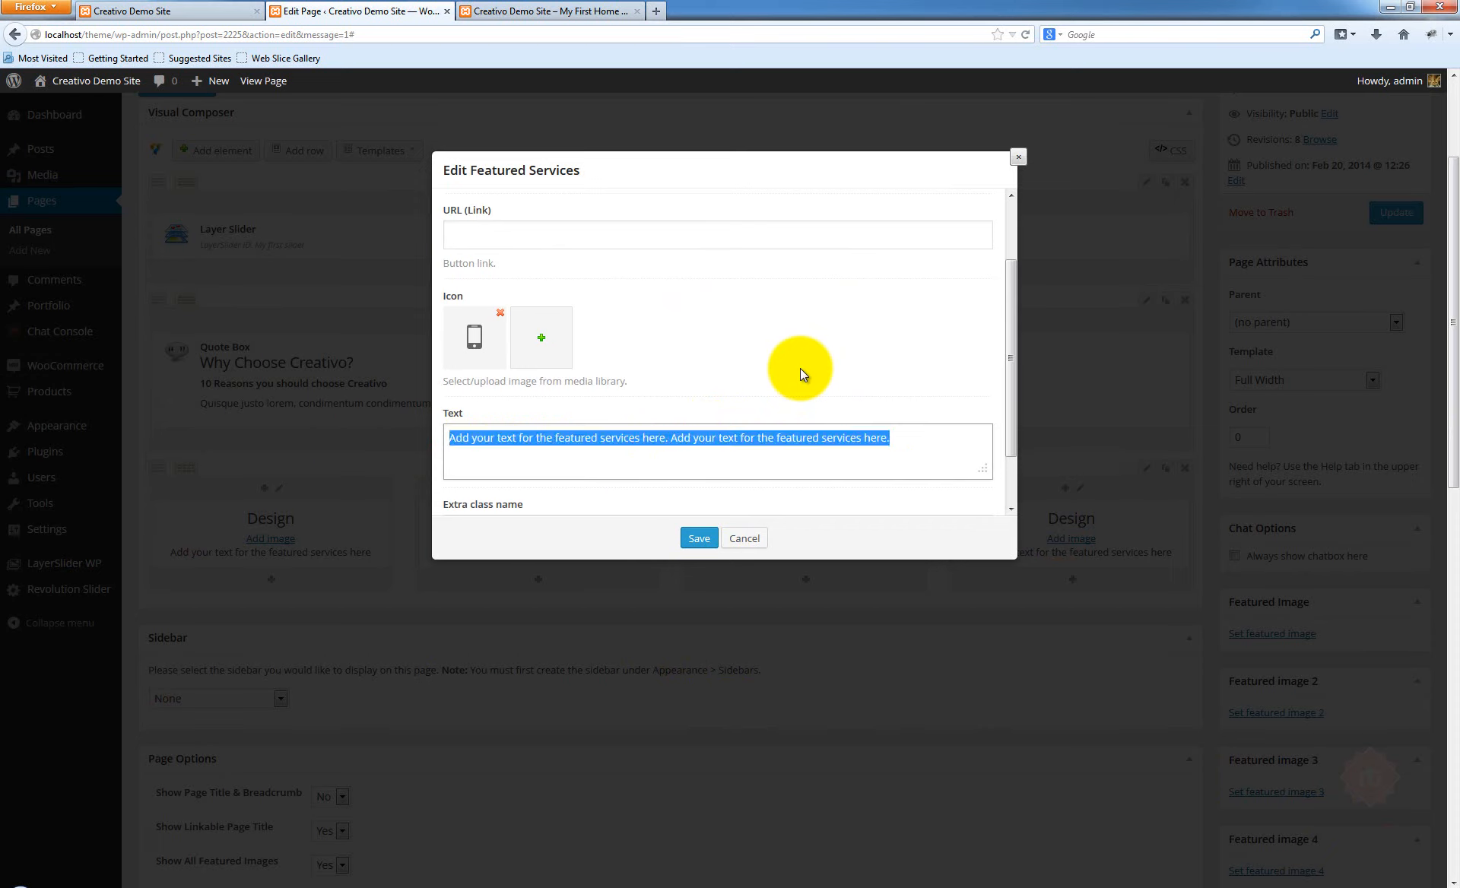
key("End")
key("ctrl+a")
key("ctrl+c")
key("End")
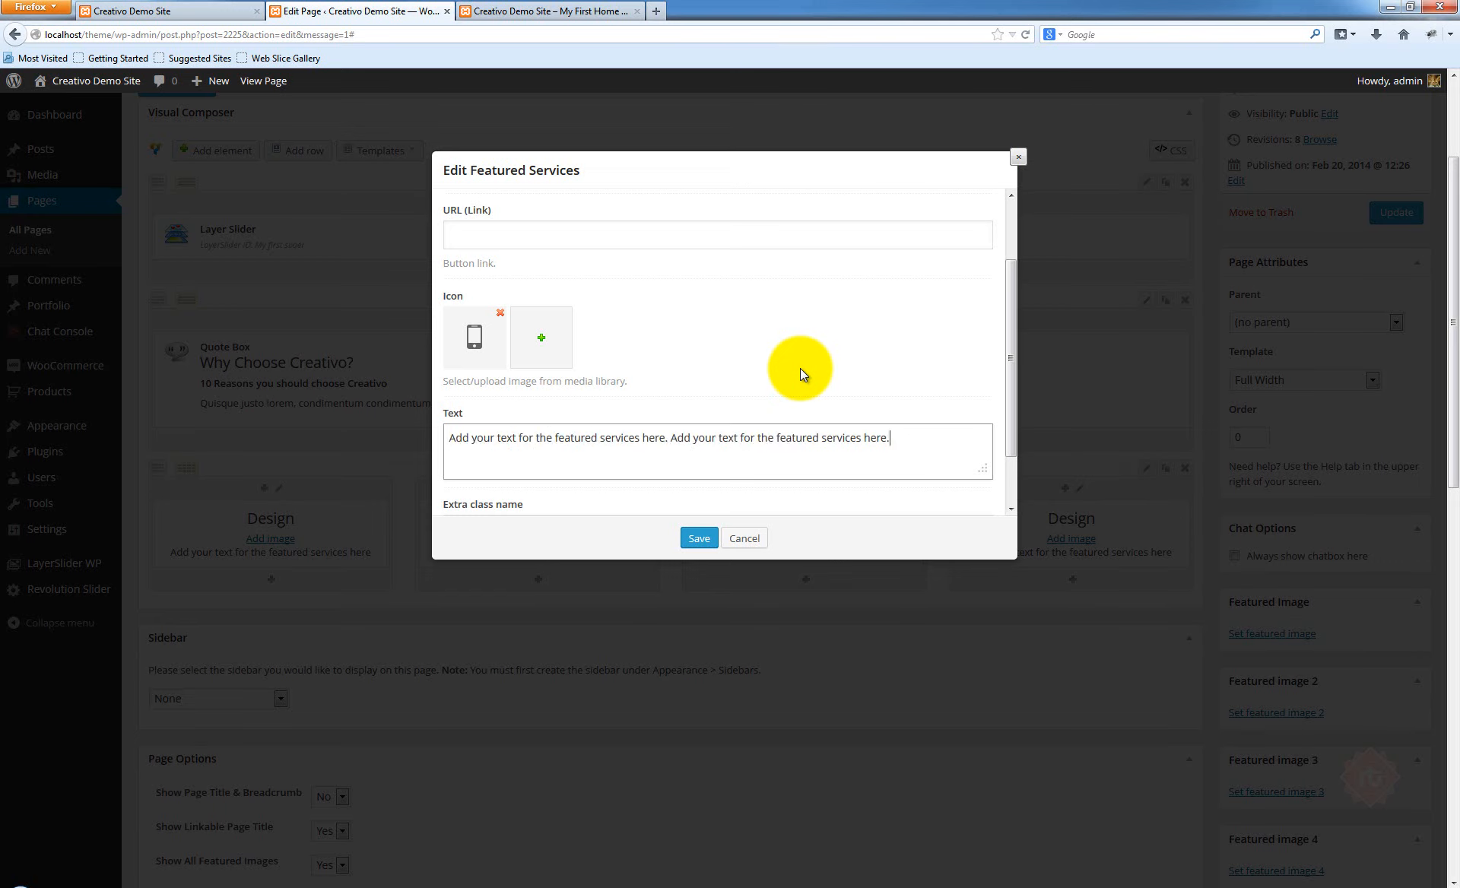
Repeat the copied two-sentence text once more in the first Design box and save the box
key("ctrl+v")
key("ctrl+v")
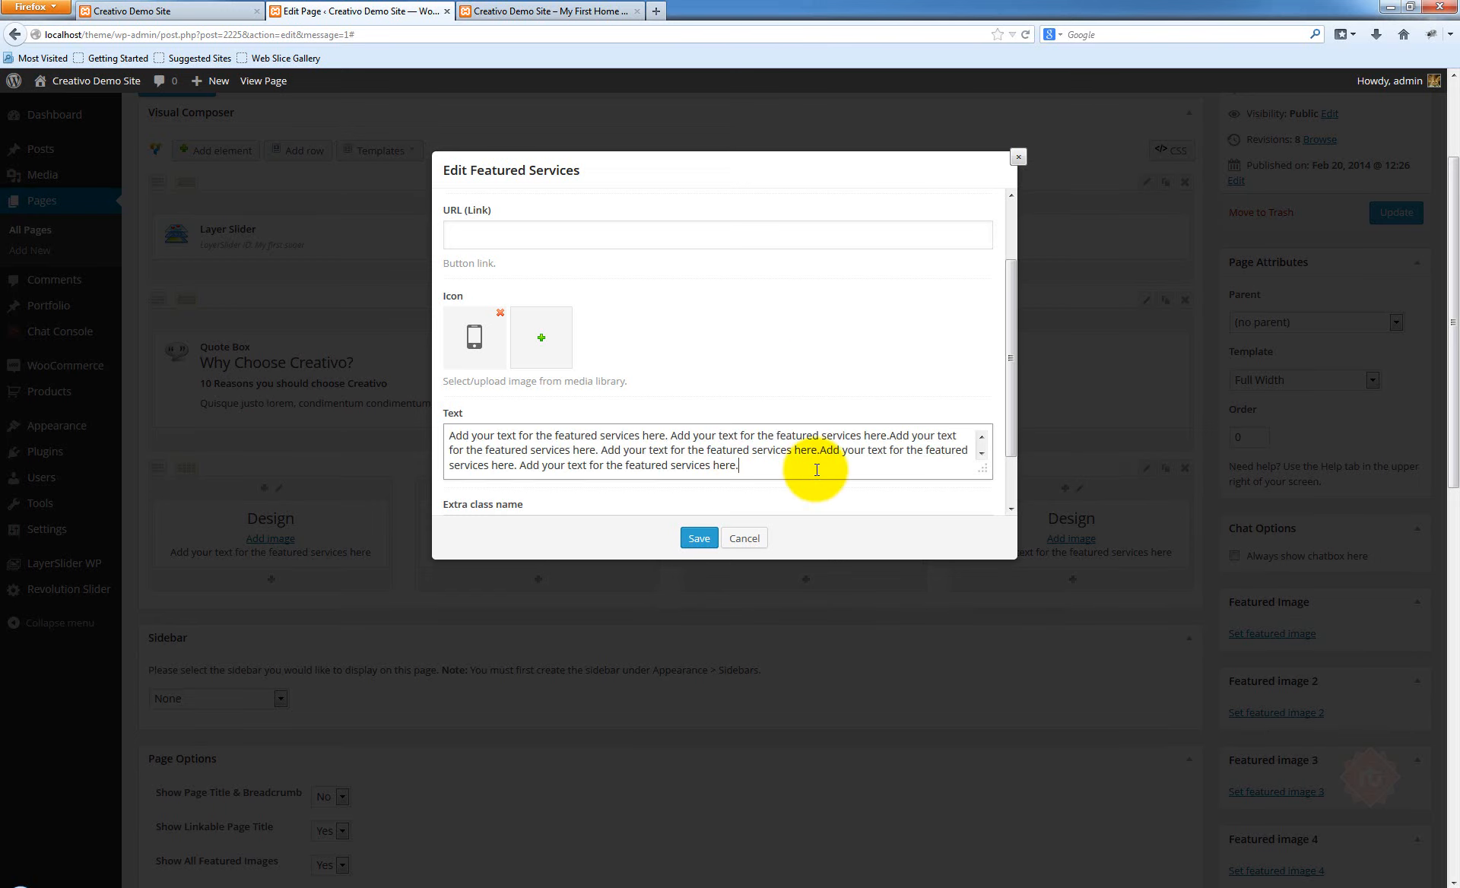
key("ctrl+z")
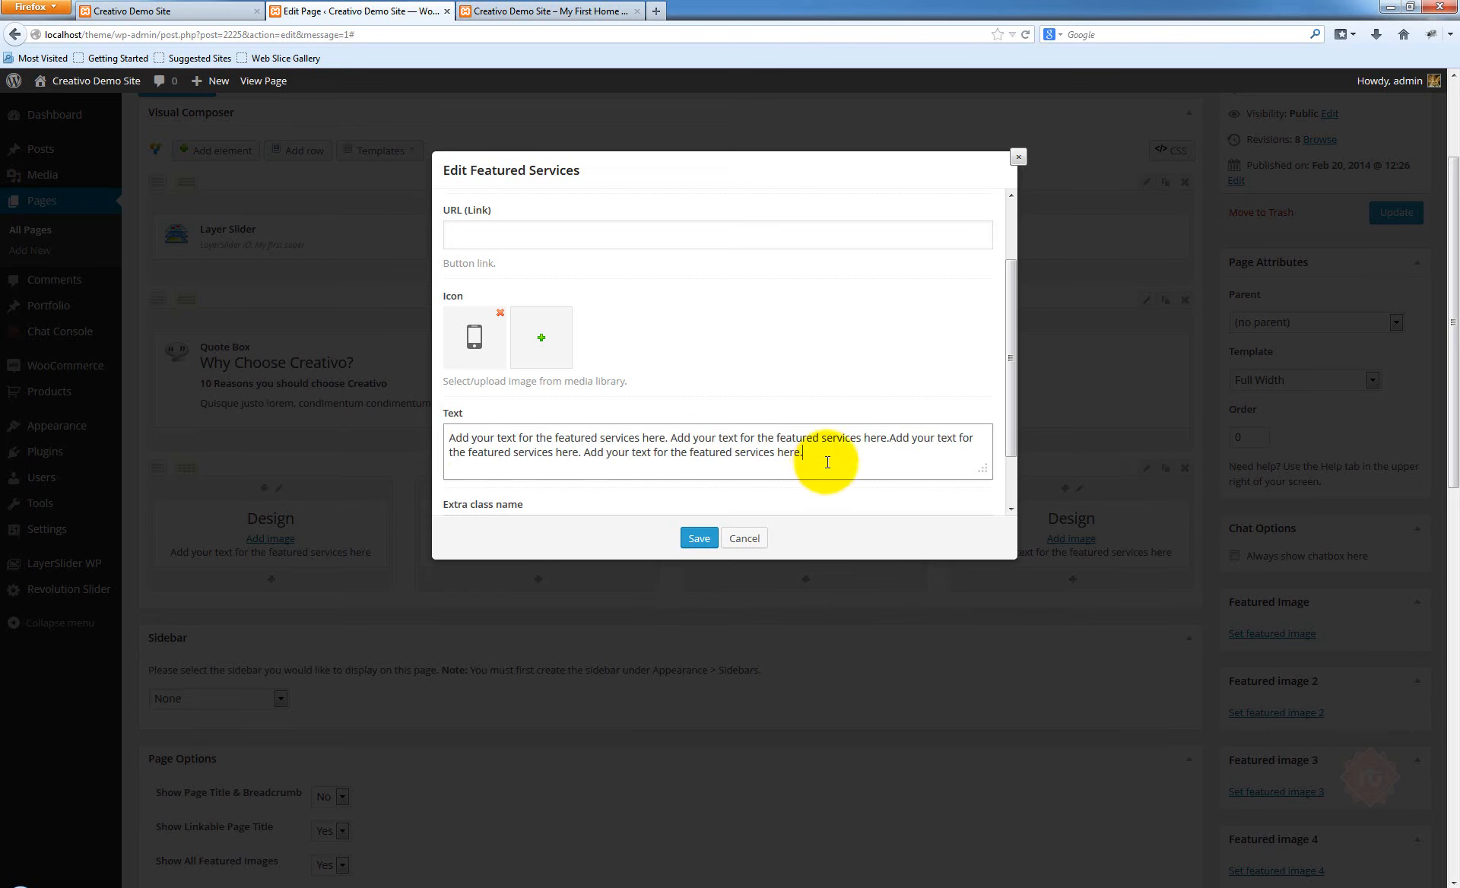
left_click(693, 540)
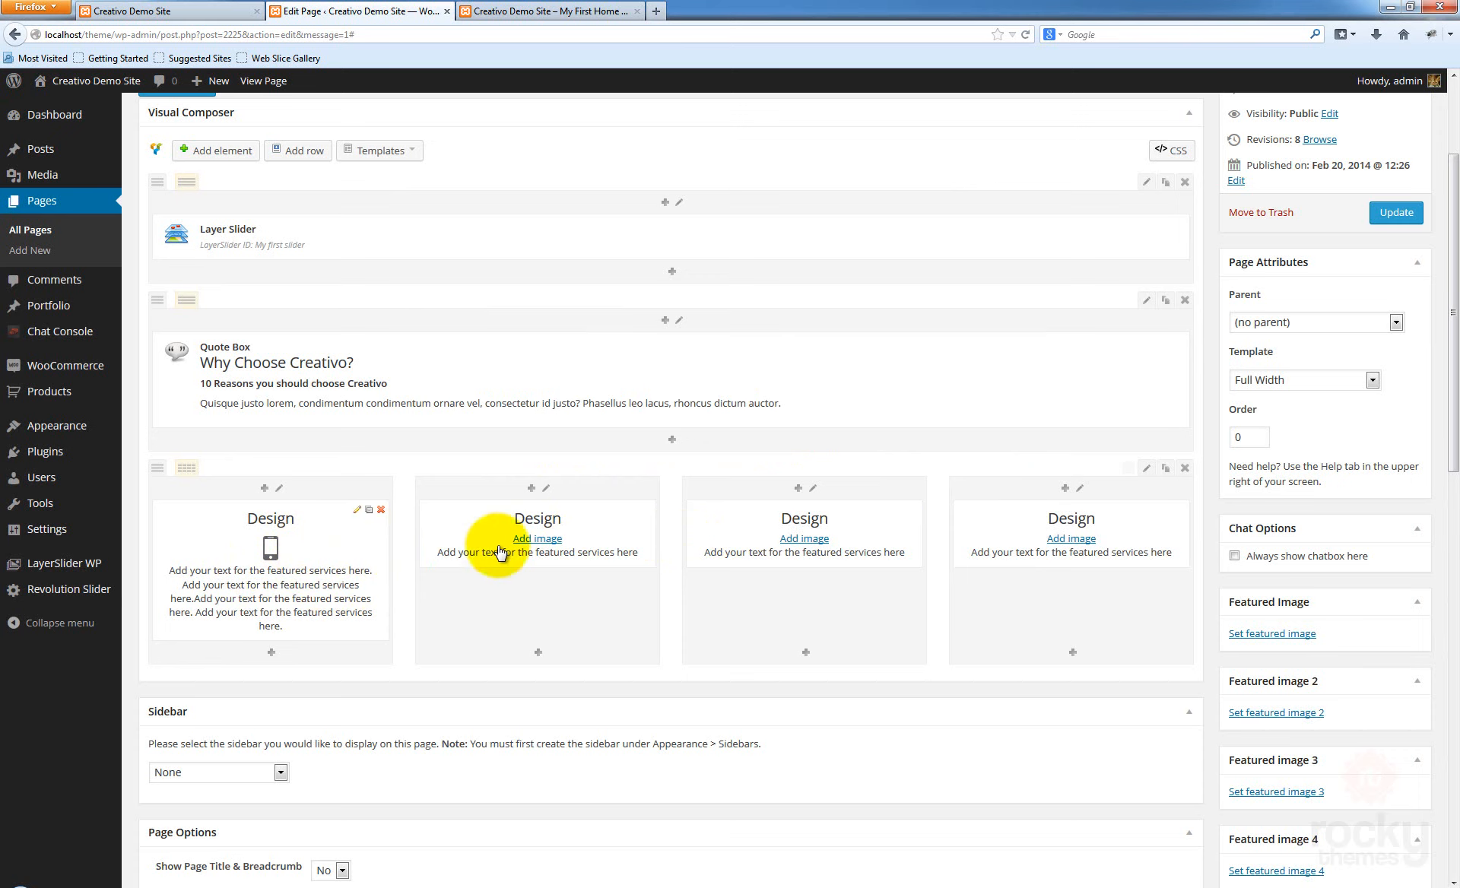
Open the second Design box for editing, set its icon to the picture-stack image from the media library, and change its heading to "Sliders"
left_click(534, 536)
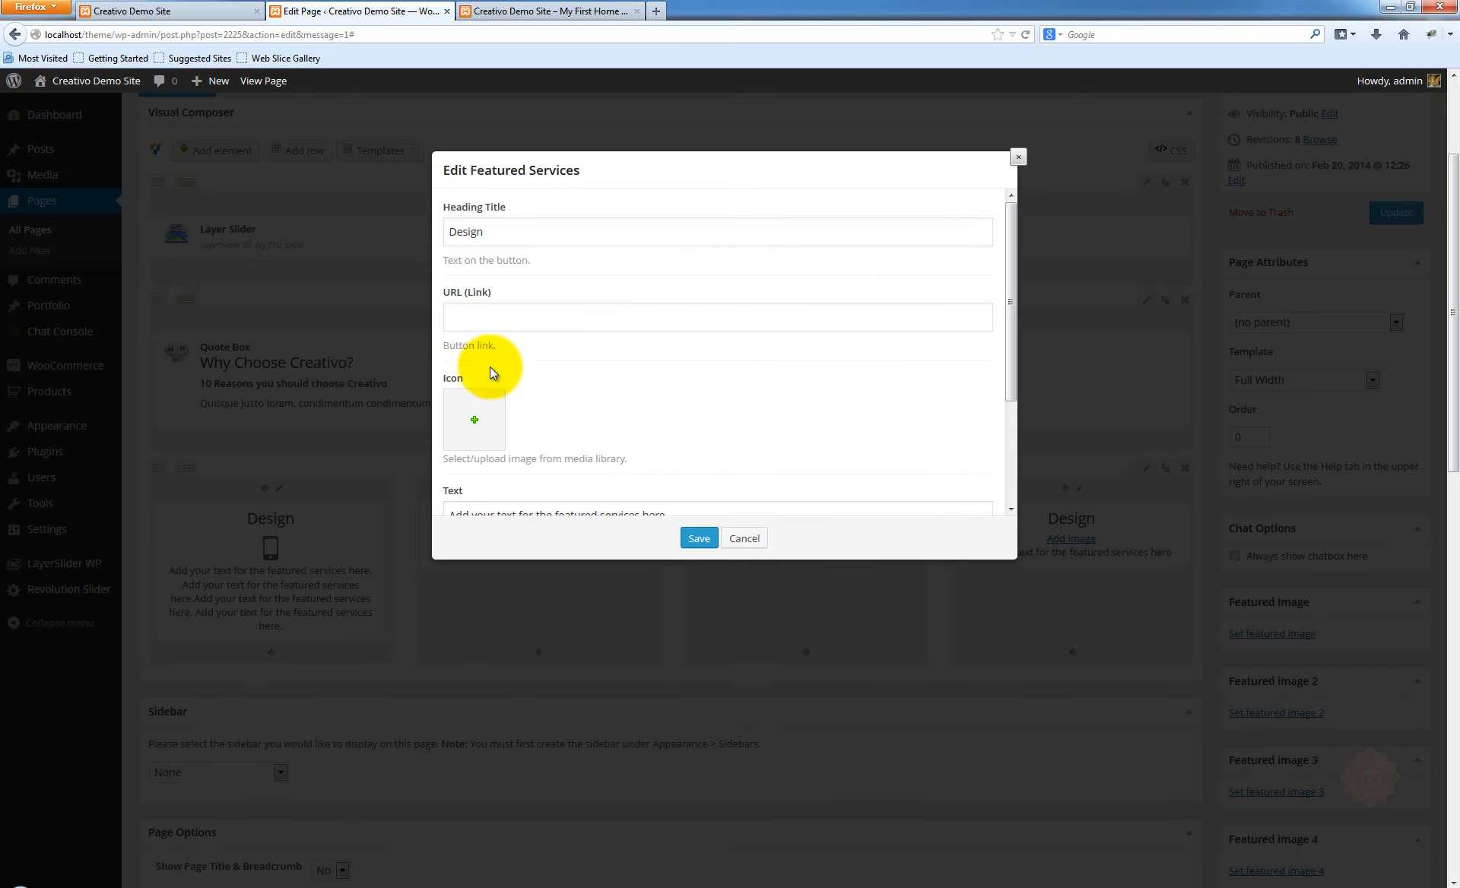
left_click(464, 412)
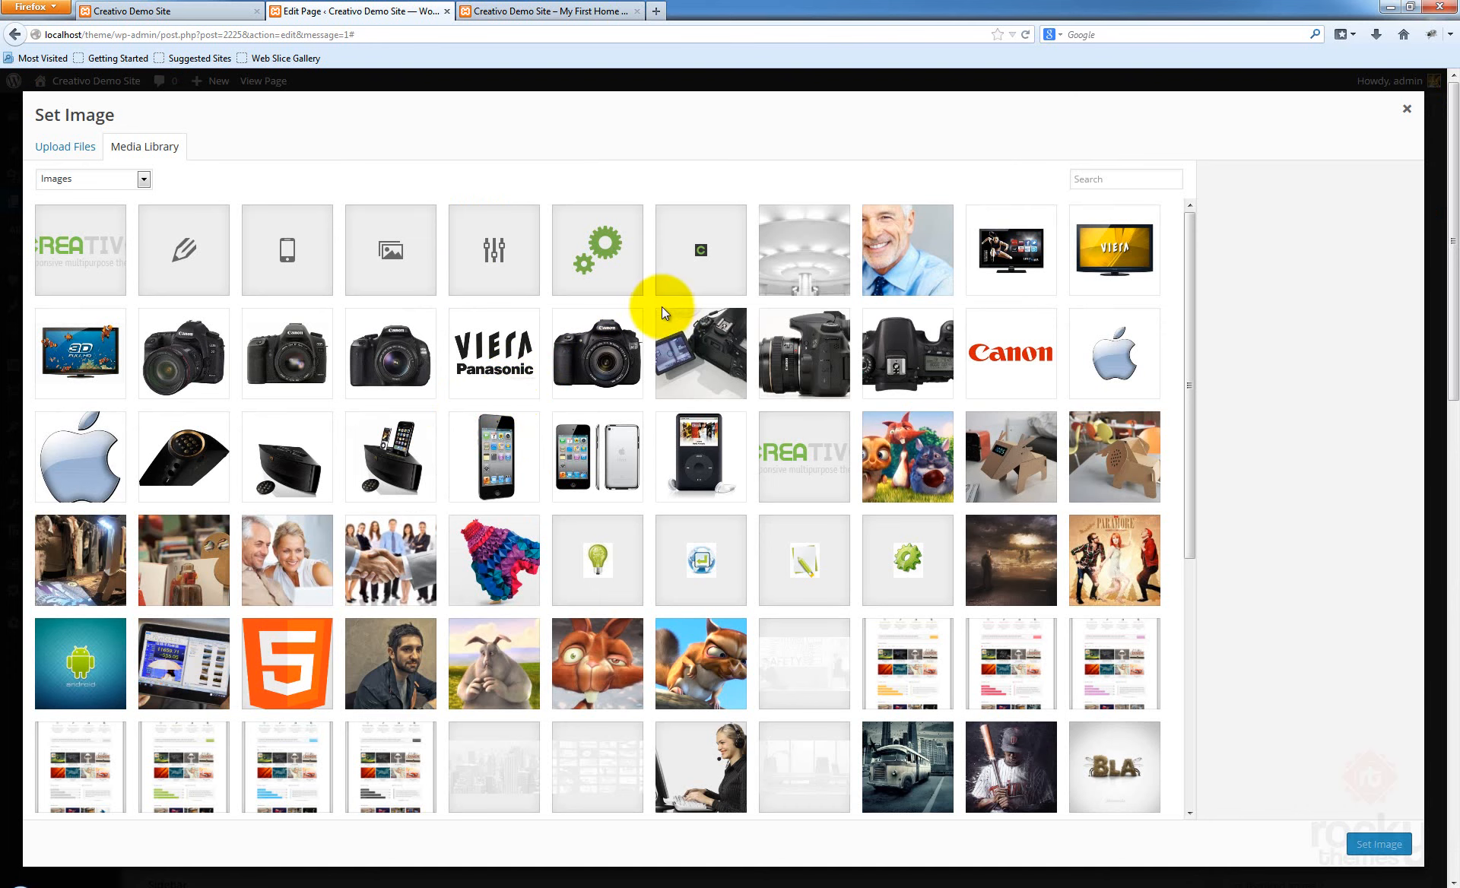
left_click(375, 268)
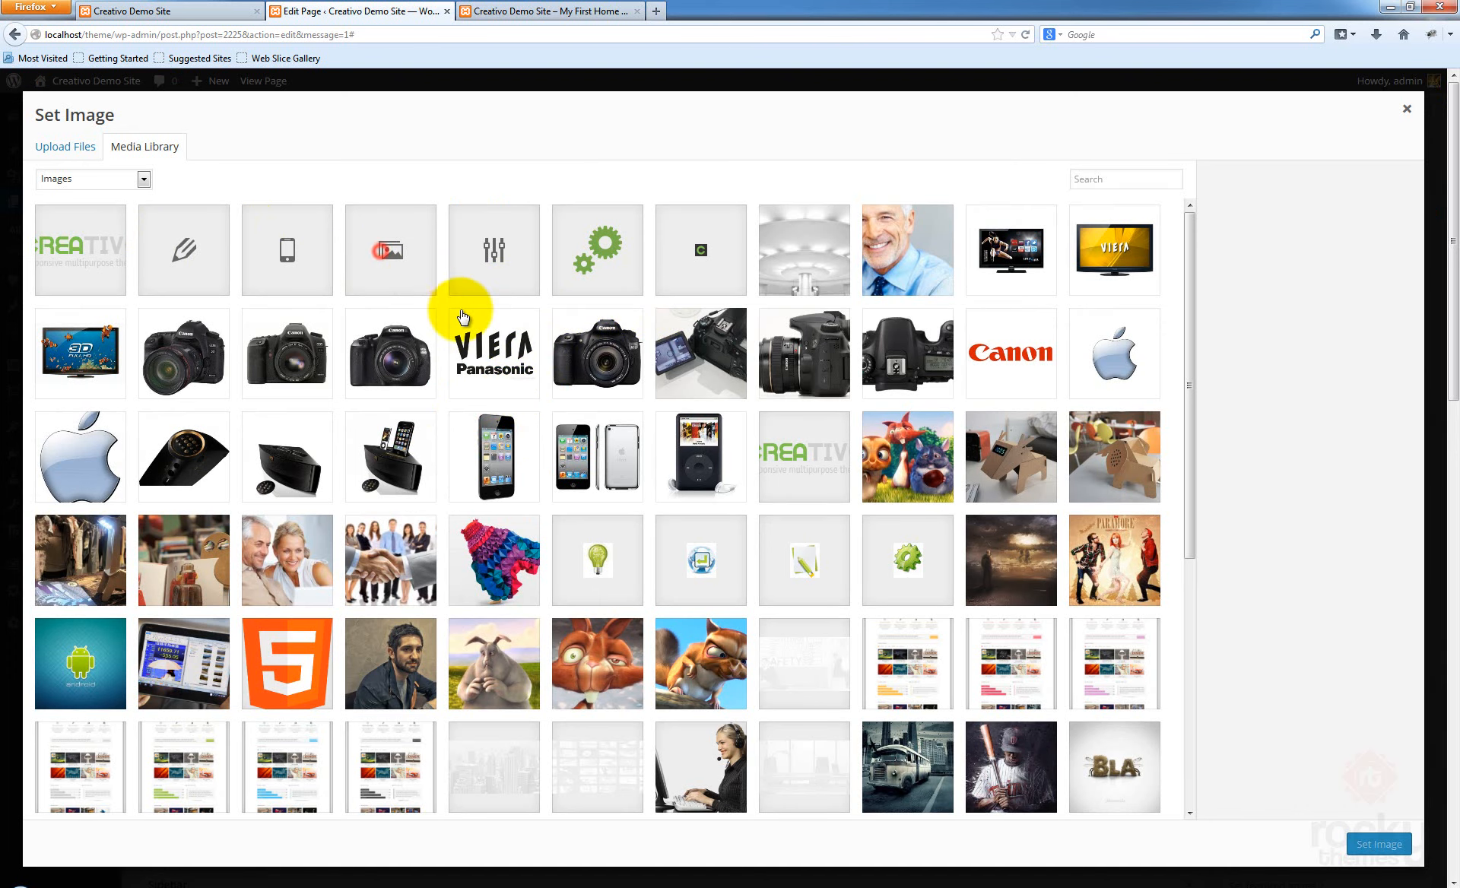
left_click(1380, 843)
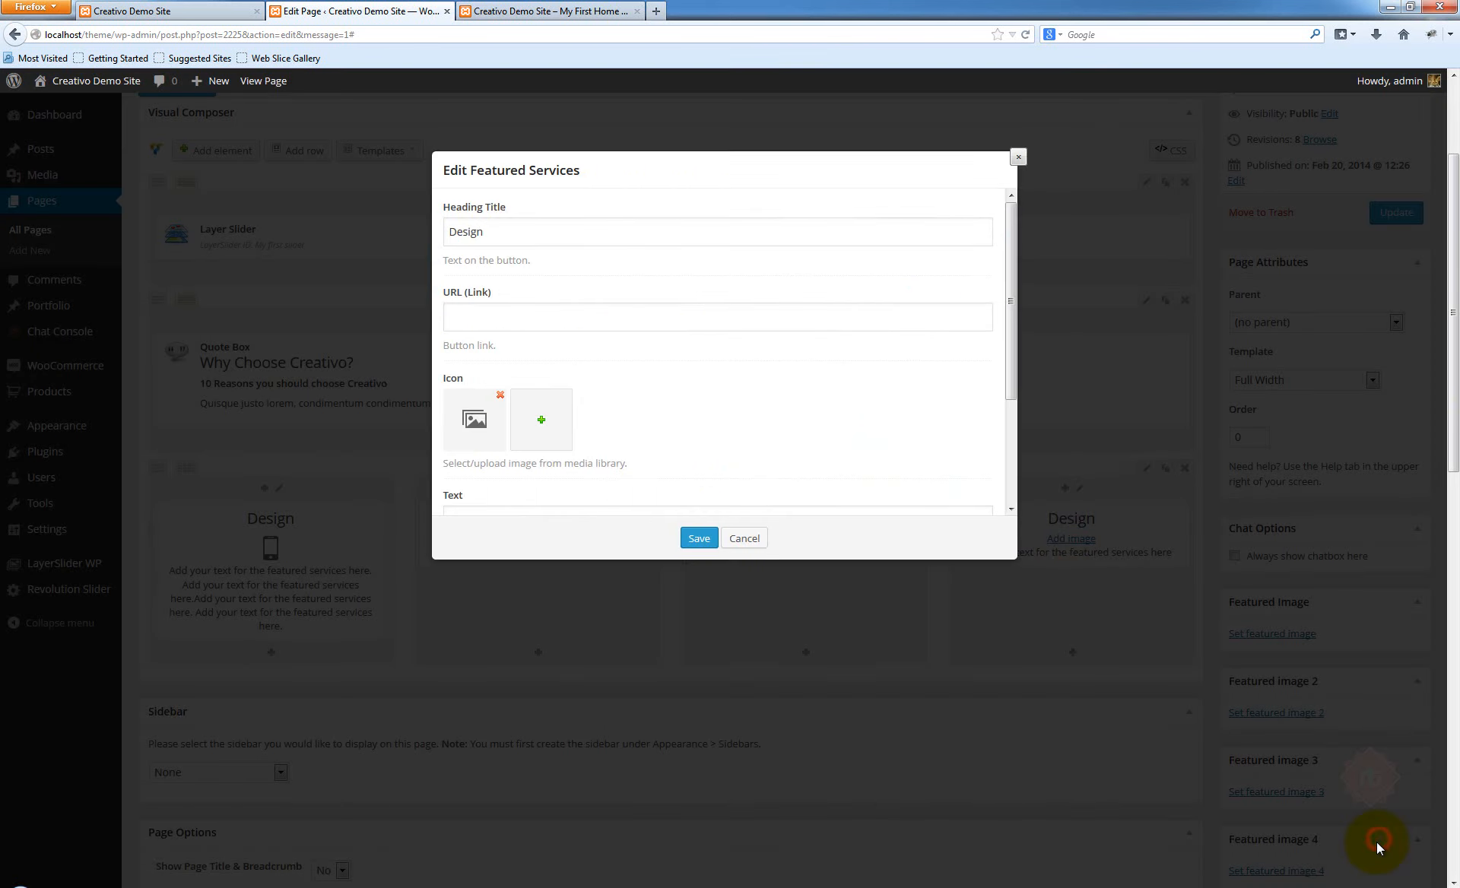
double_click(496, 231)
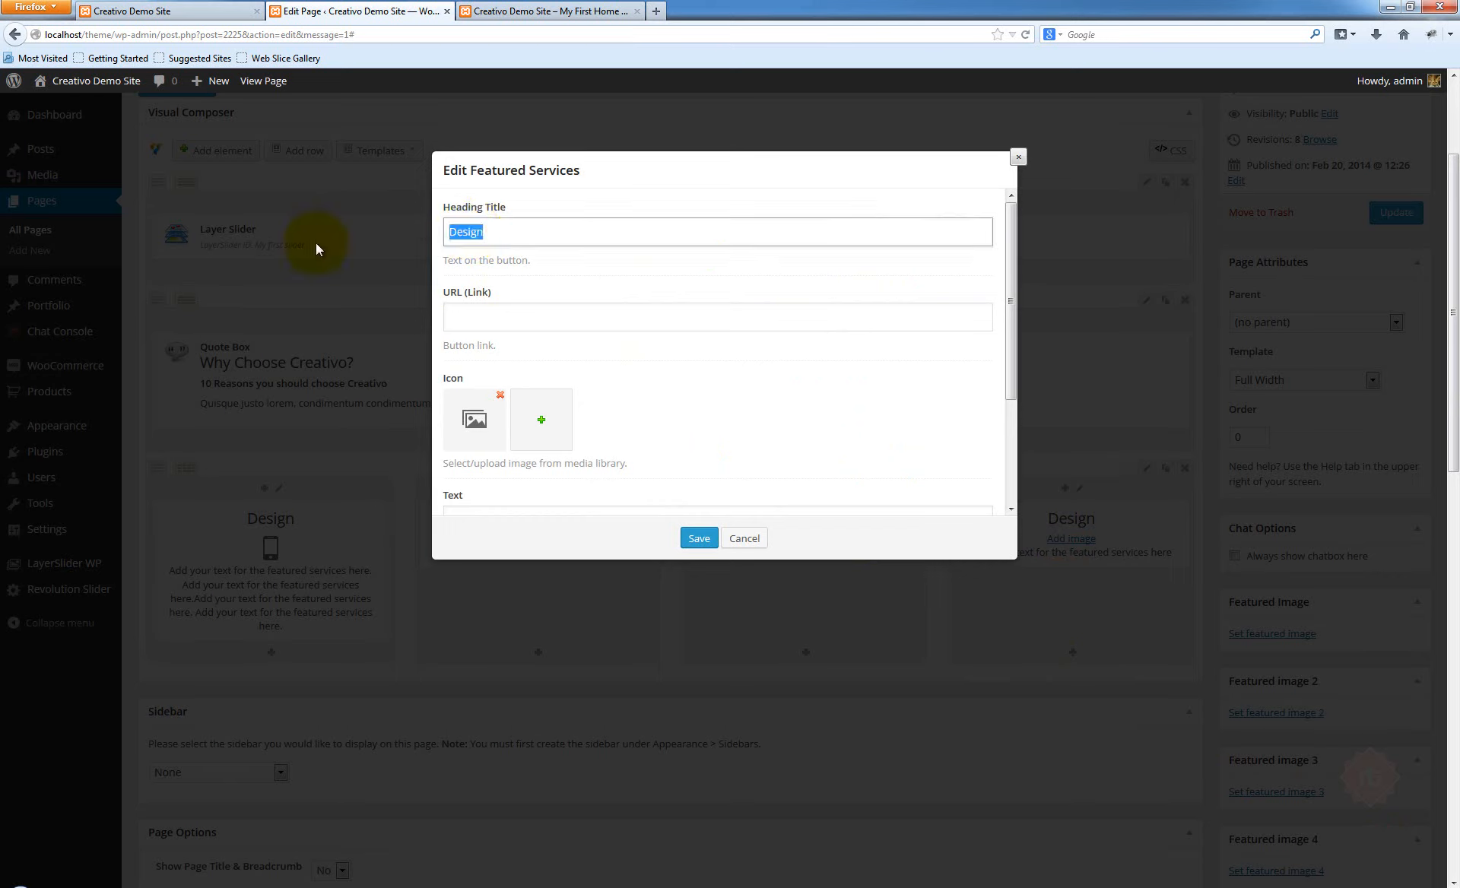
type("Sliders")
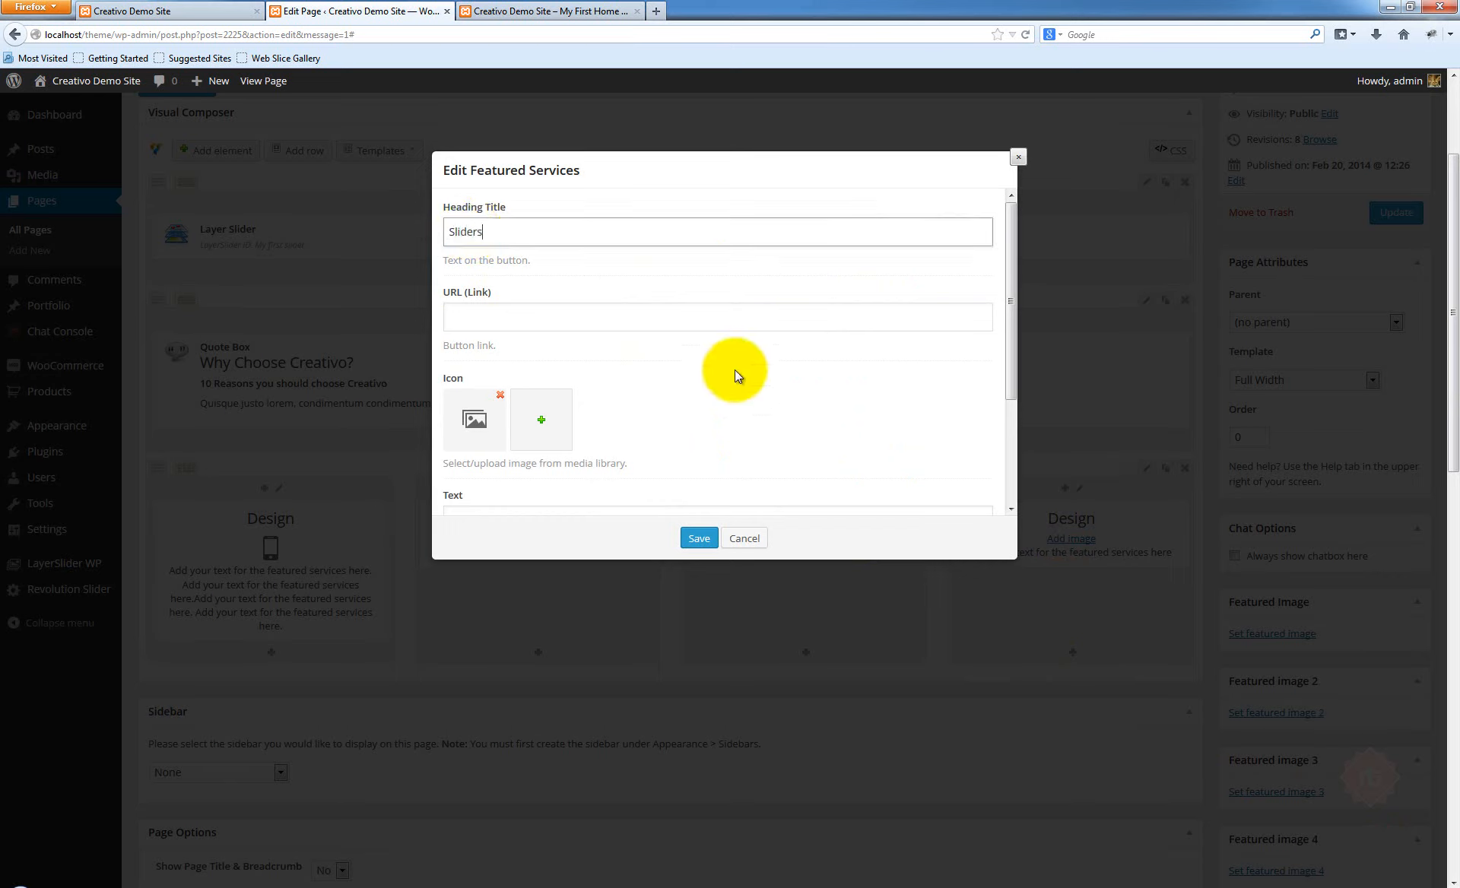
Extend the Sliders box's text to four repetitions of "Add your text for the featured services here" and save the box
scroll(783, 389, "down", 3)
left_click_drag(689, 398, 279, 399)
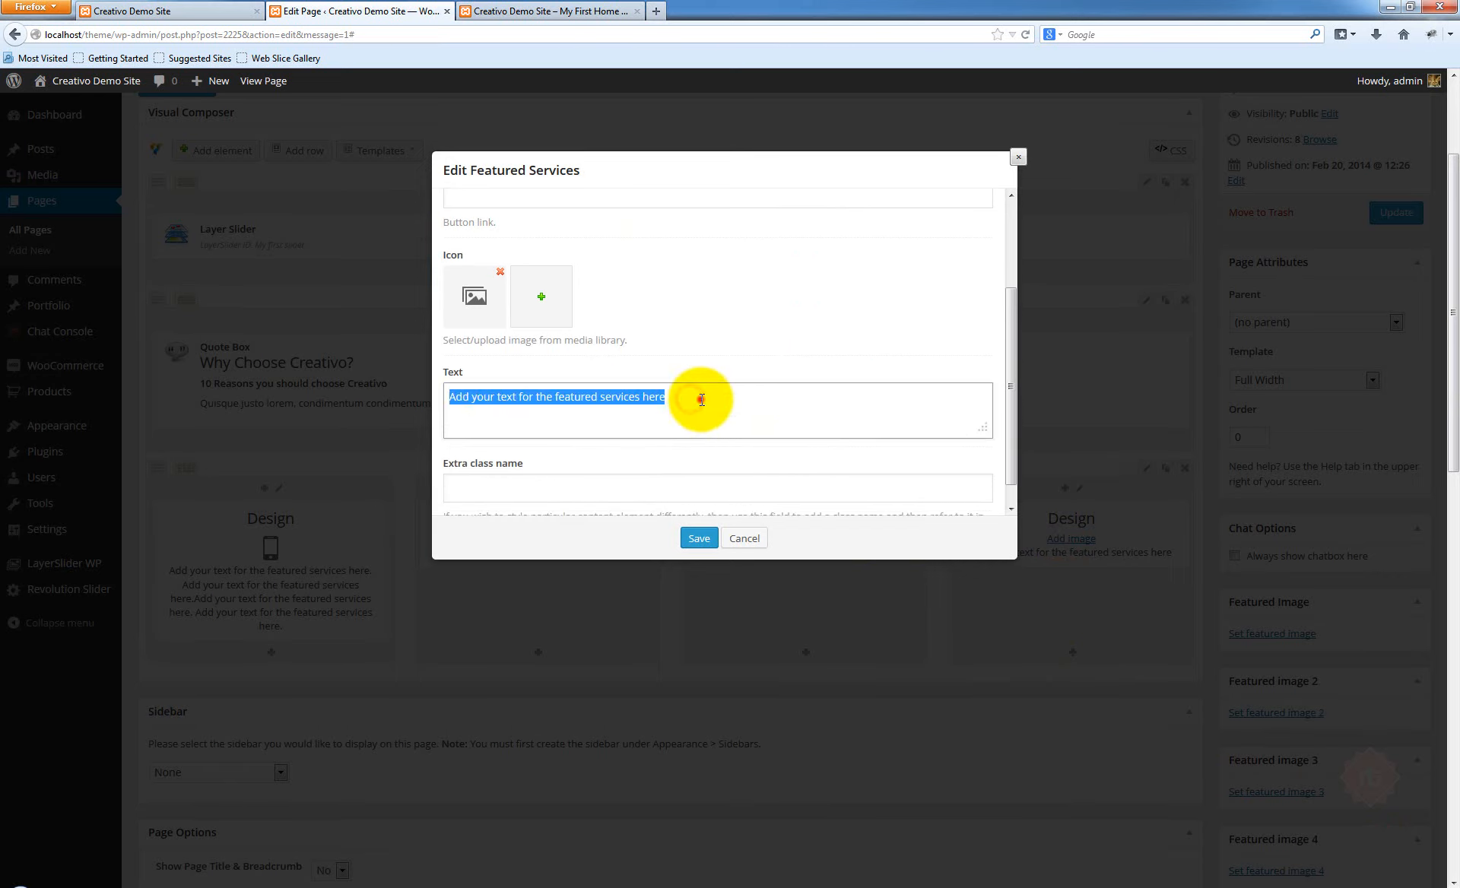
left_click(698, 399)
key("ctrl+v")
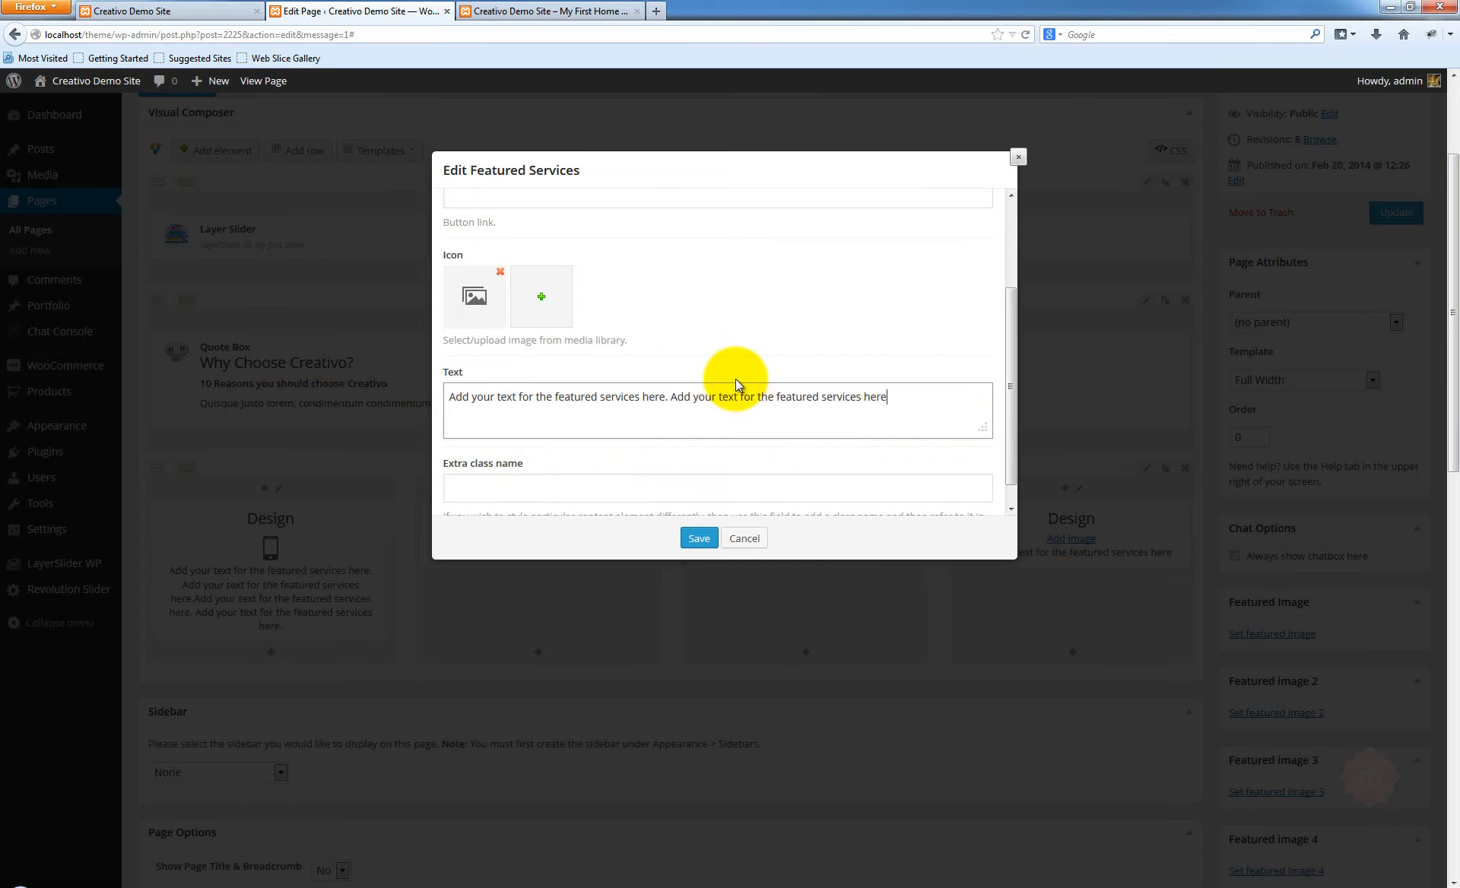
key("ctrl+v")
key("ctrl+v")
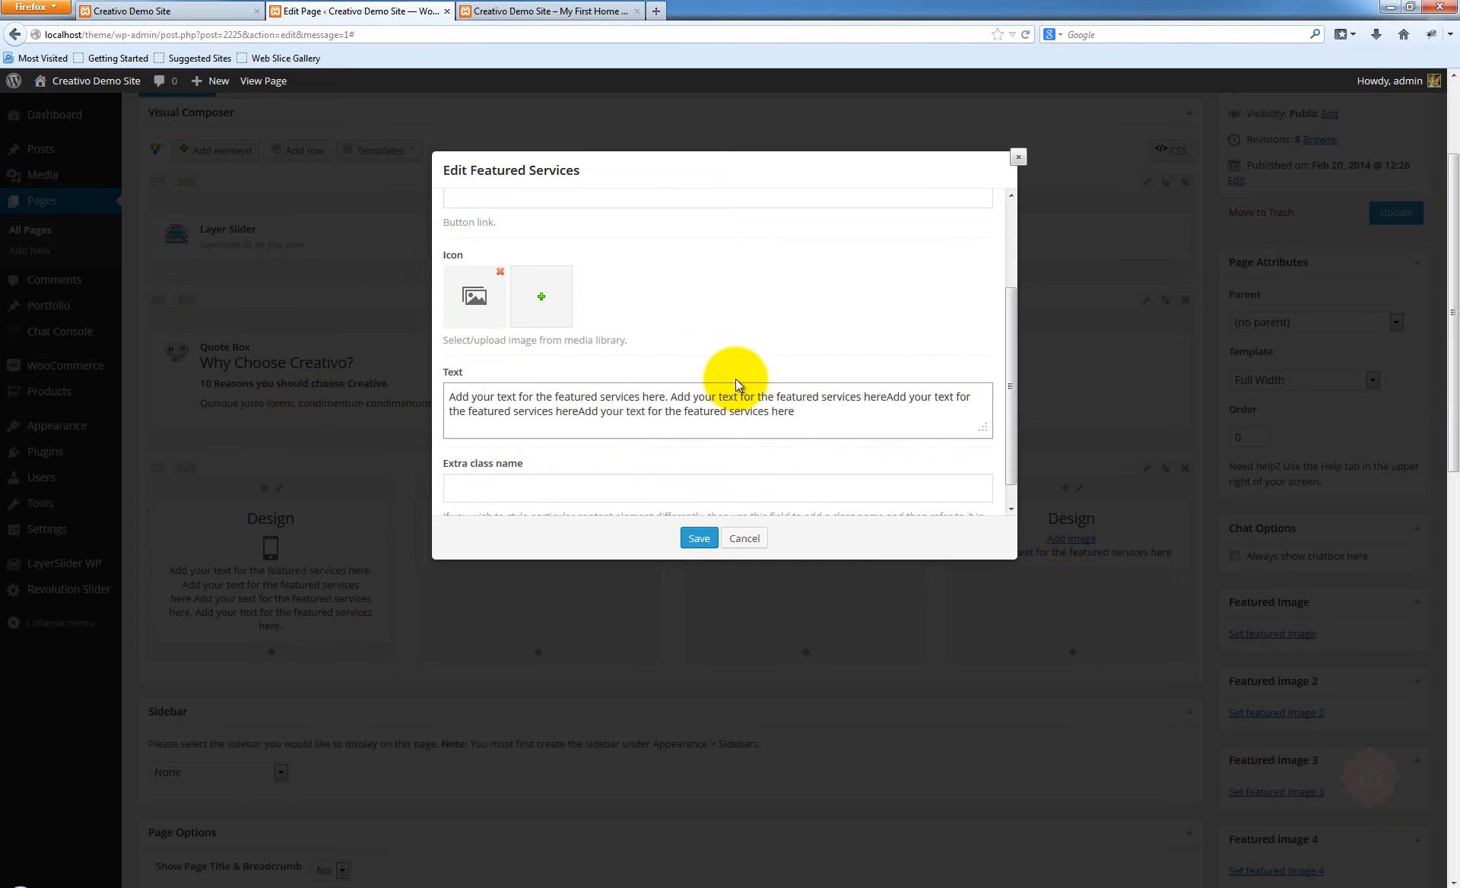
scroll(736, 379, "down", 1)
left_click(699, 538)
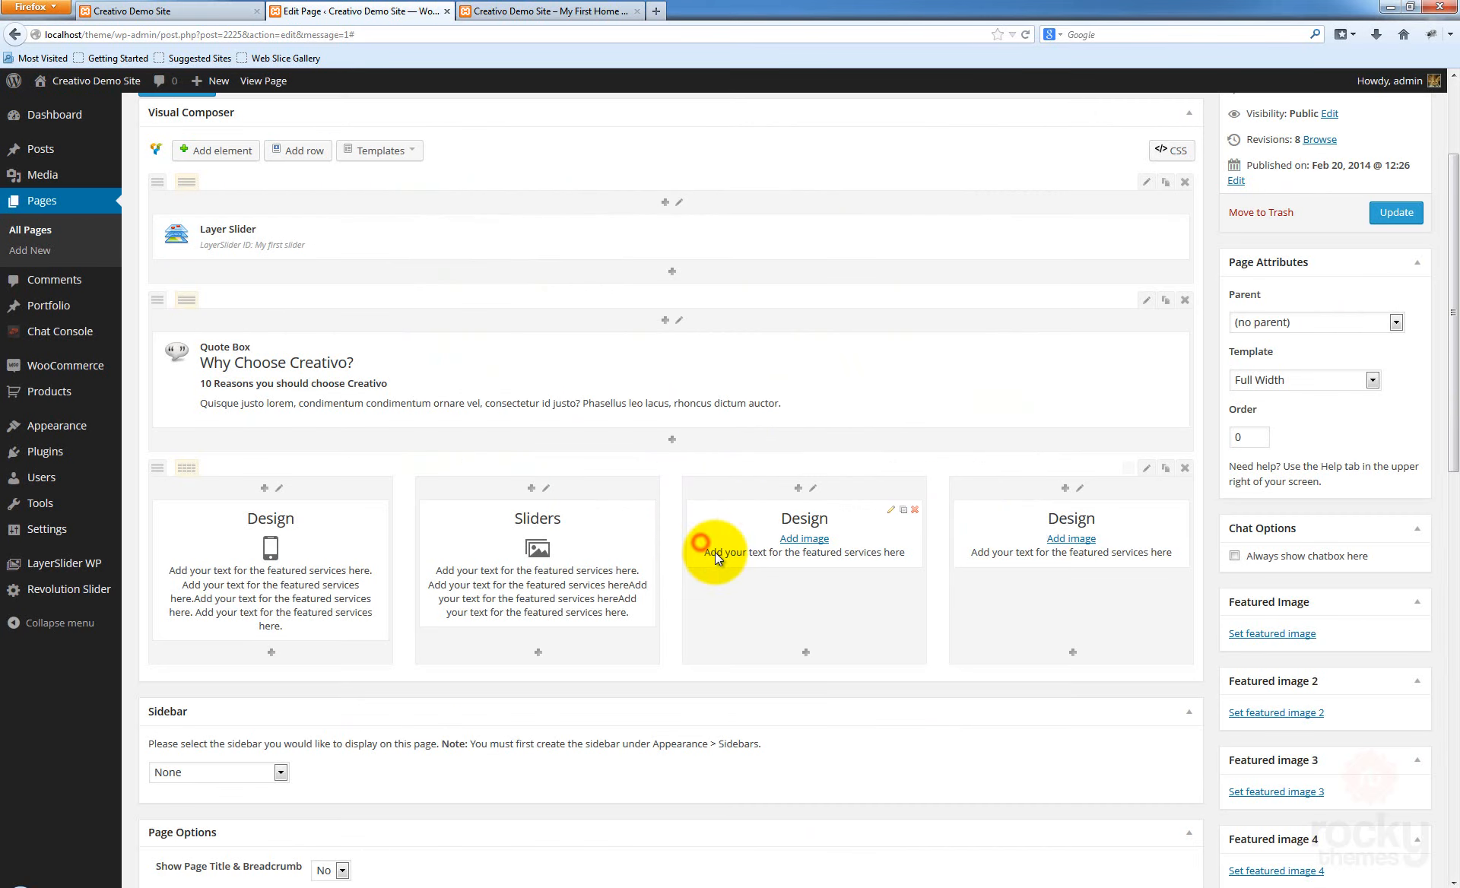
Open the third box for editing, change its heading to "Colors" and set its icon to equalizer1.png from the media library
left_click(814, 539)
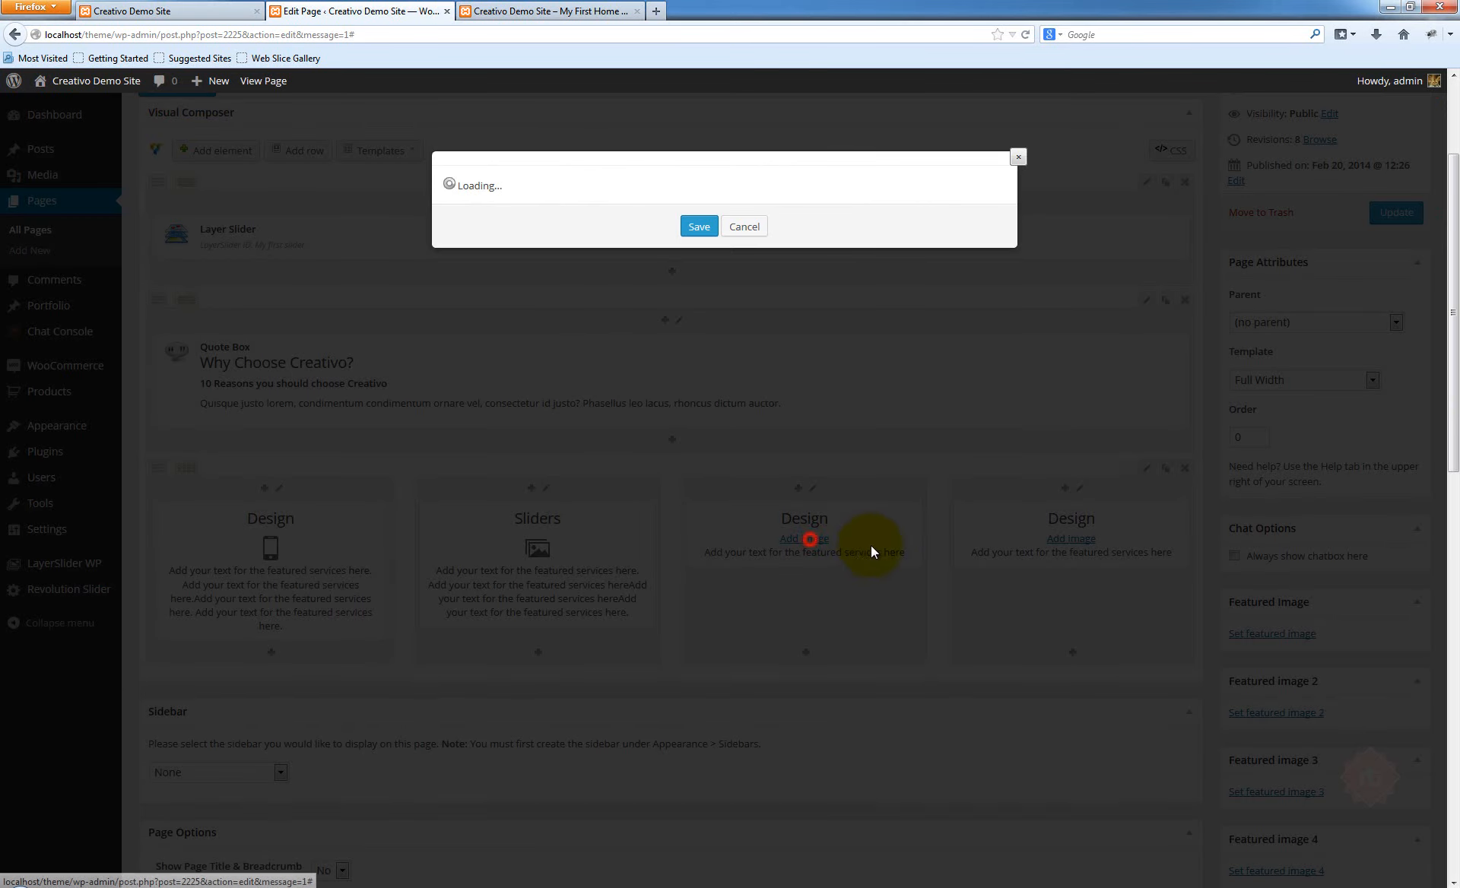
double_click(498, 231)
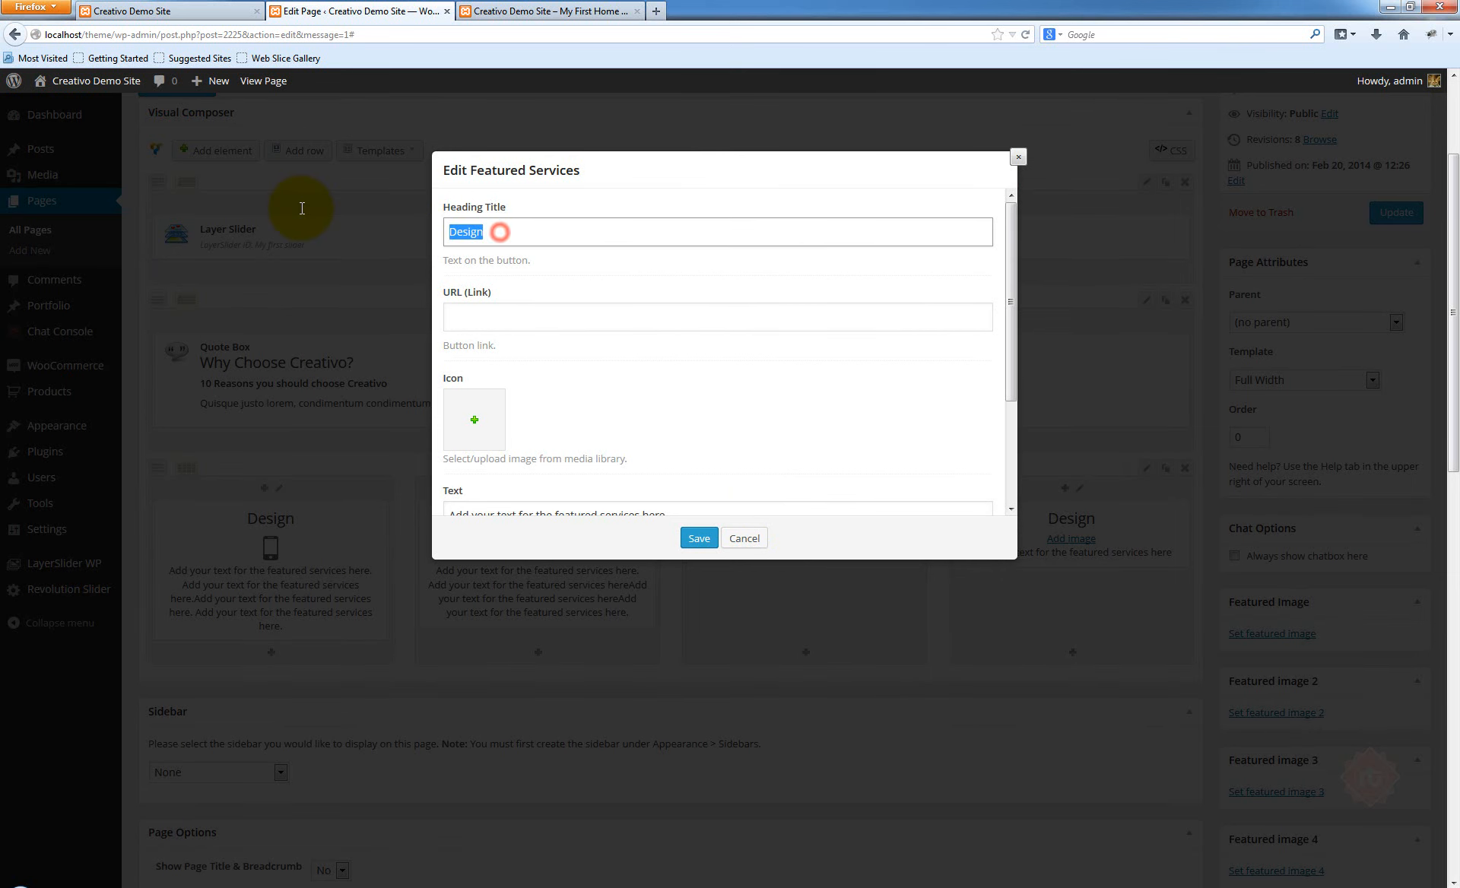
type("Colors")
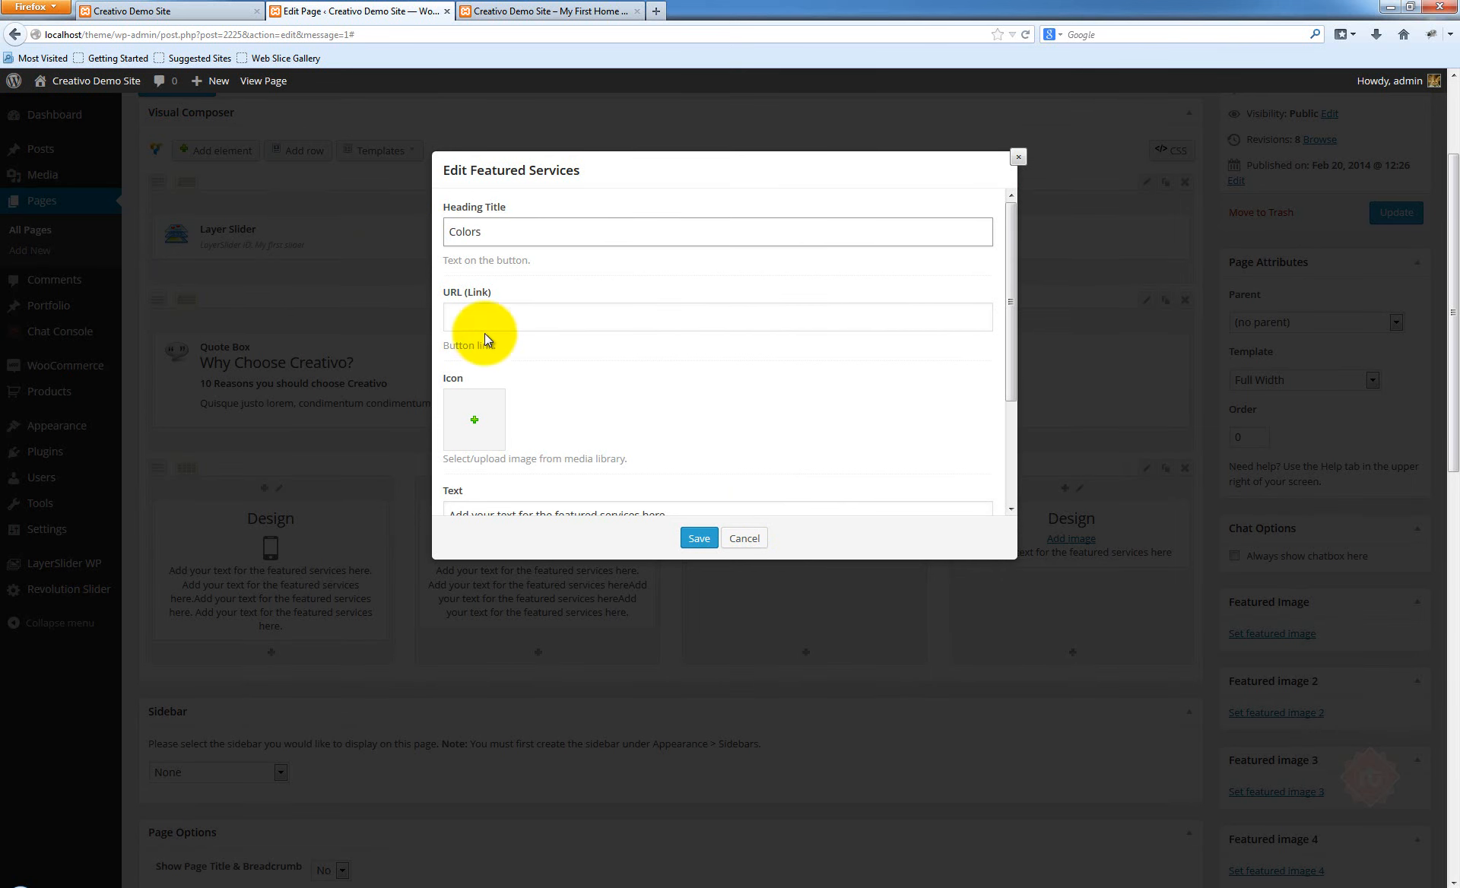
left_click(495, 417)
left_click(494, 265)
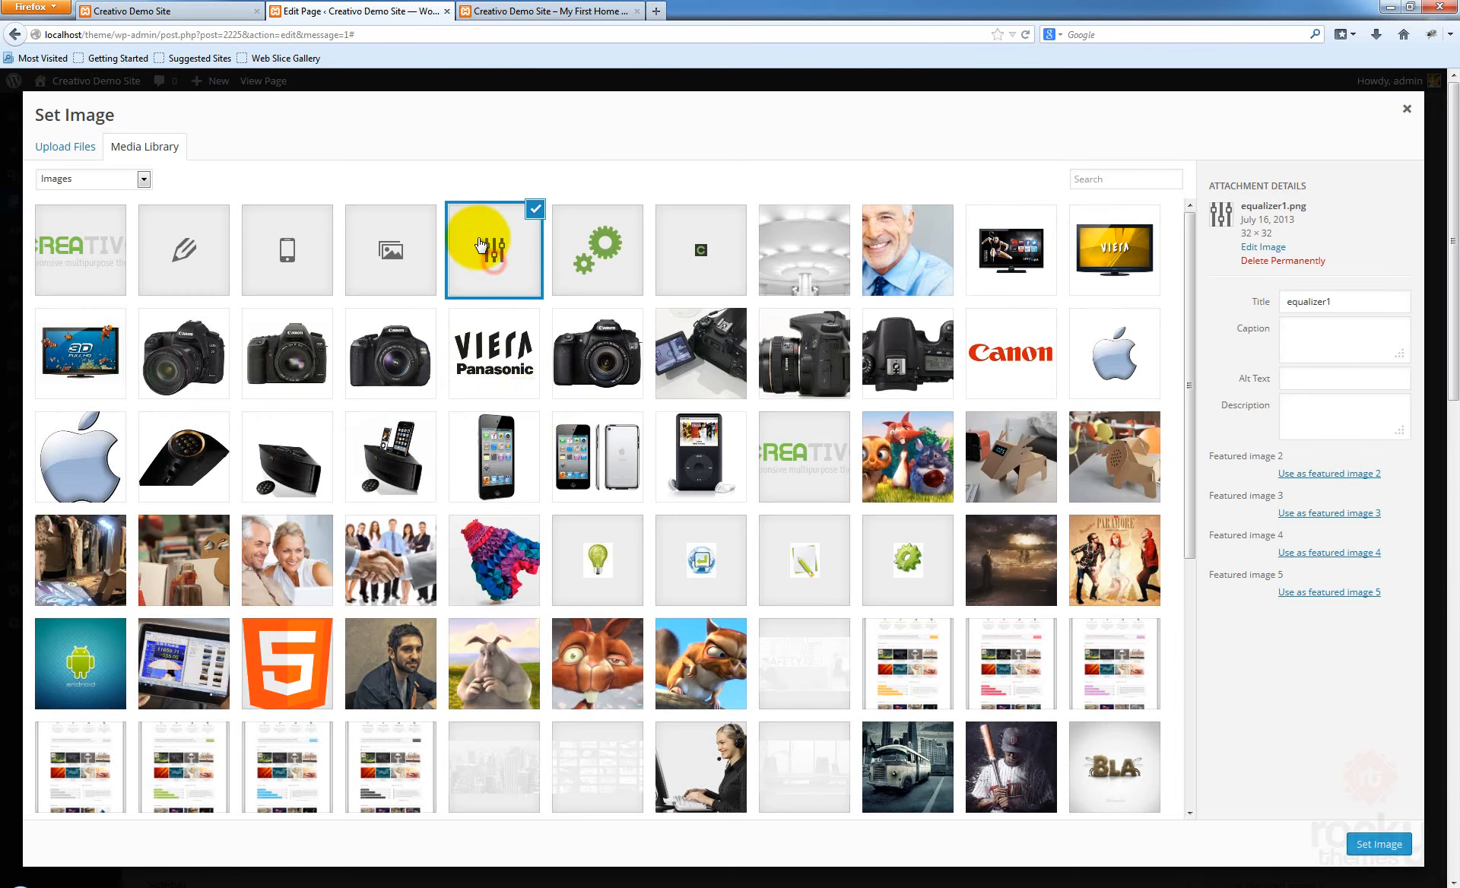
left_click(1376, 843)
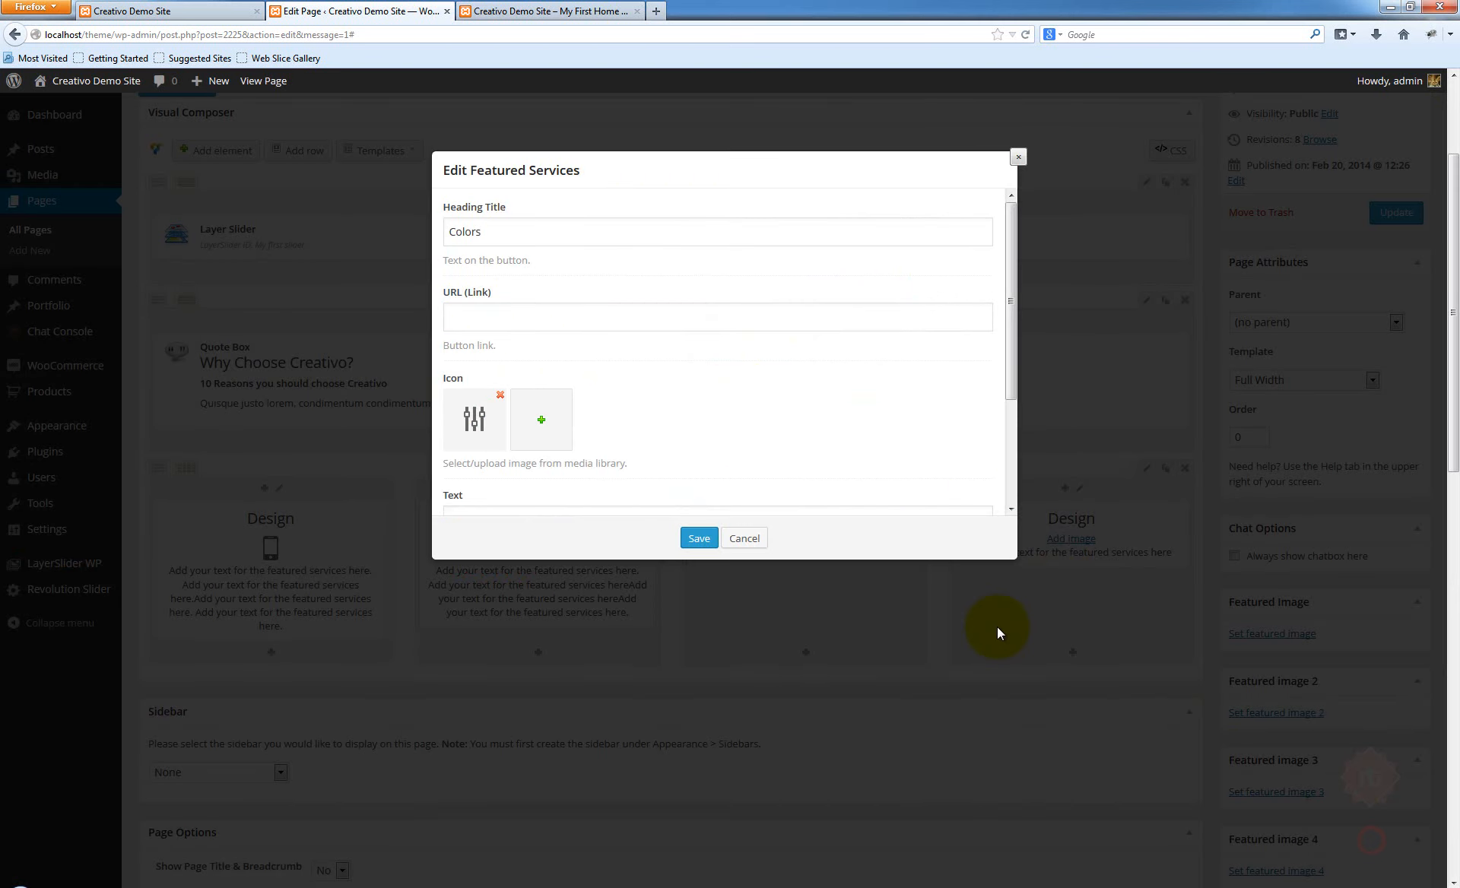
Fill the Colors box's text with "Add your text for the featured services here." four times and save the box
scroll(697, 384, "down", 3)
left_click(701, 399)
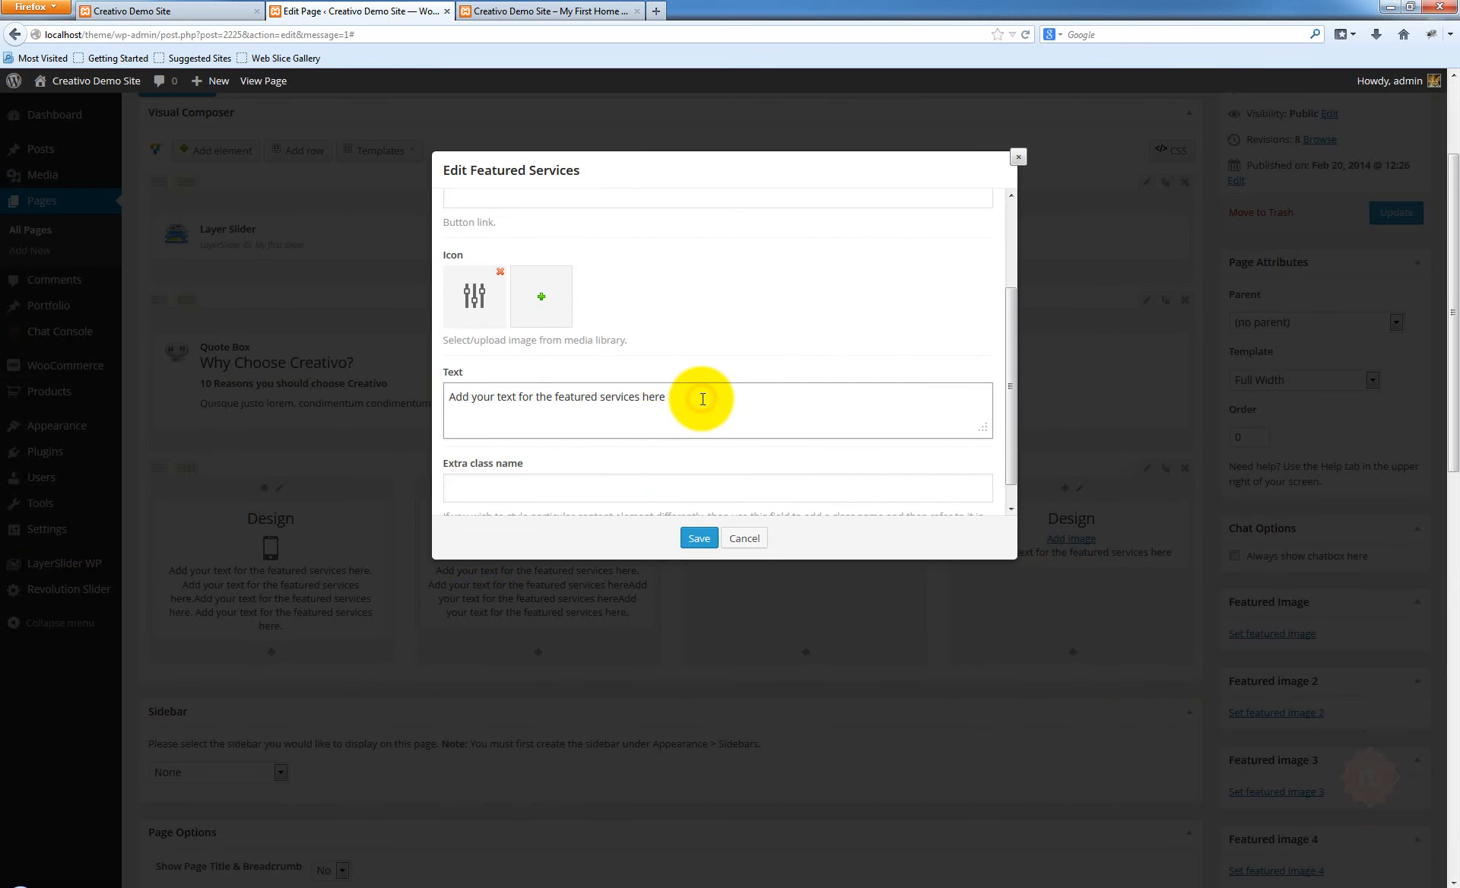
key("ctrl+a")
key("ctrl+c")
key("ctrl+v")
key("ctrl+v")
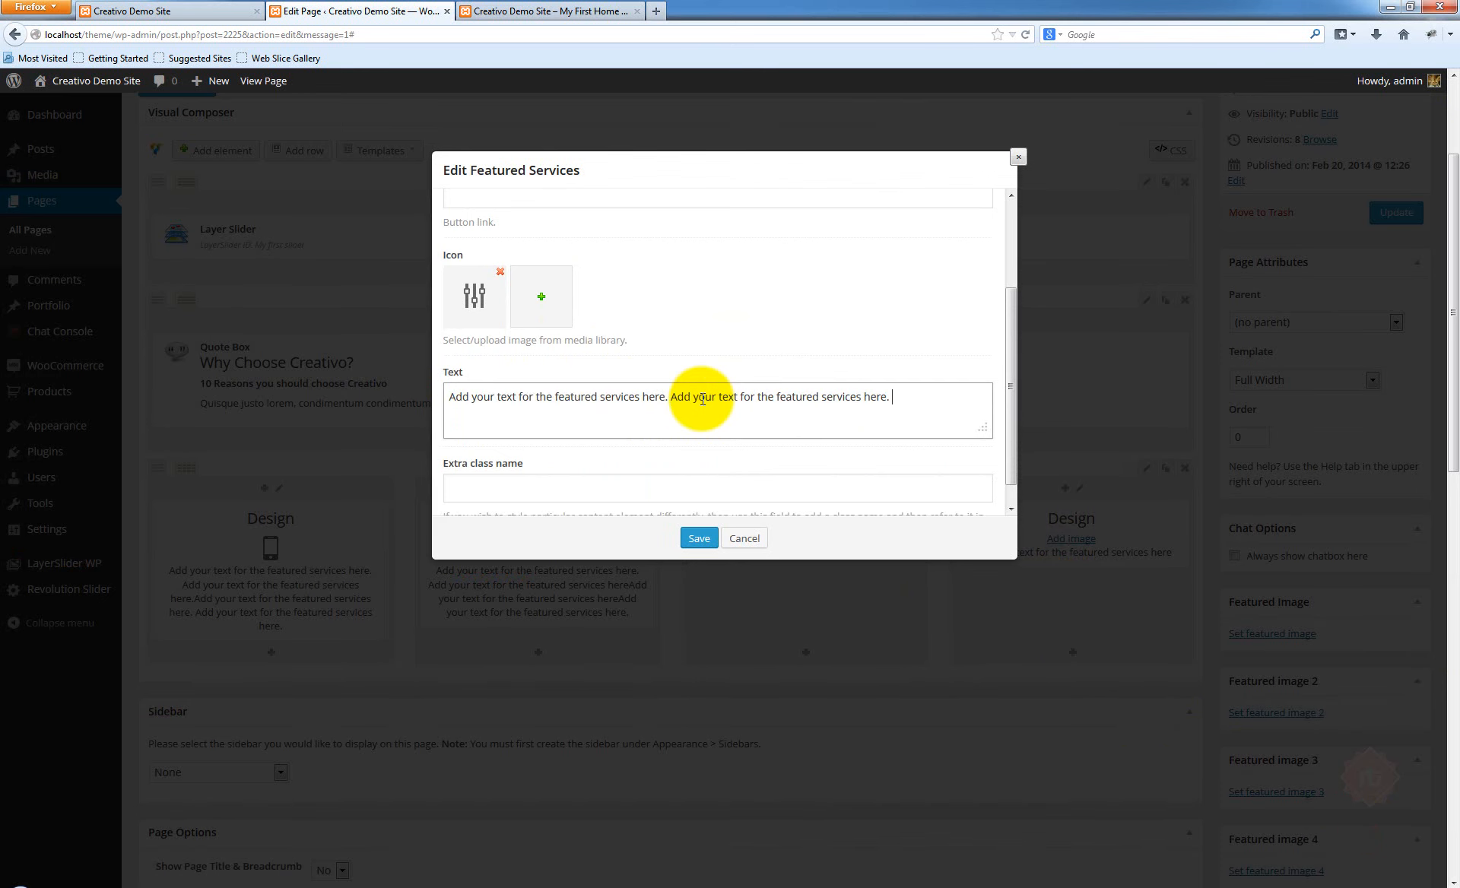
key("ctrl+v")
key("ctrl+v")
key("ctrl+v")
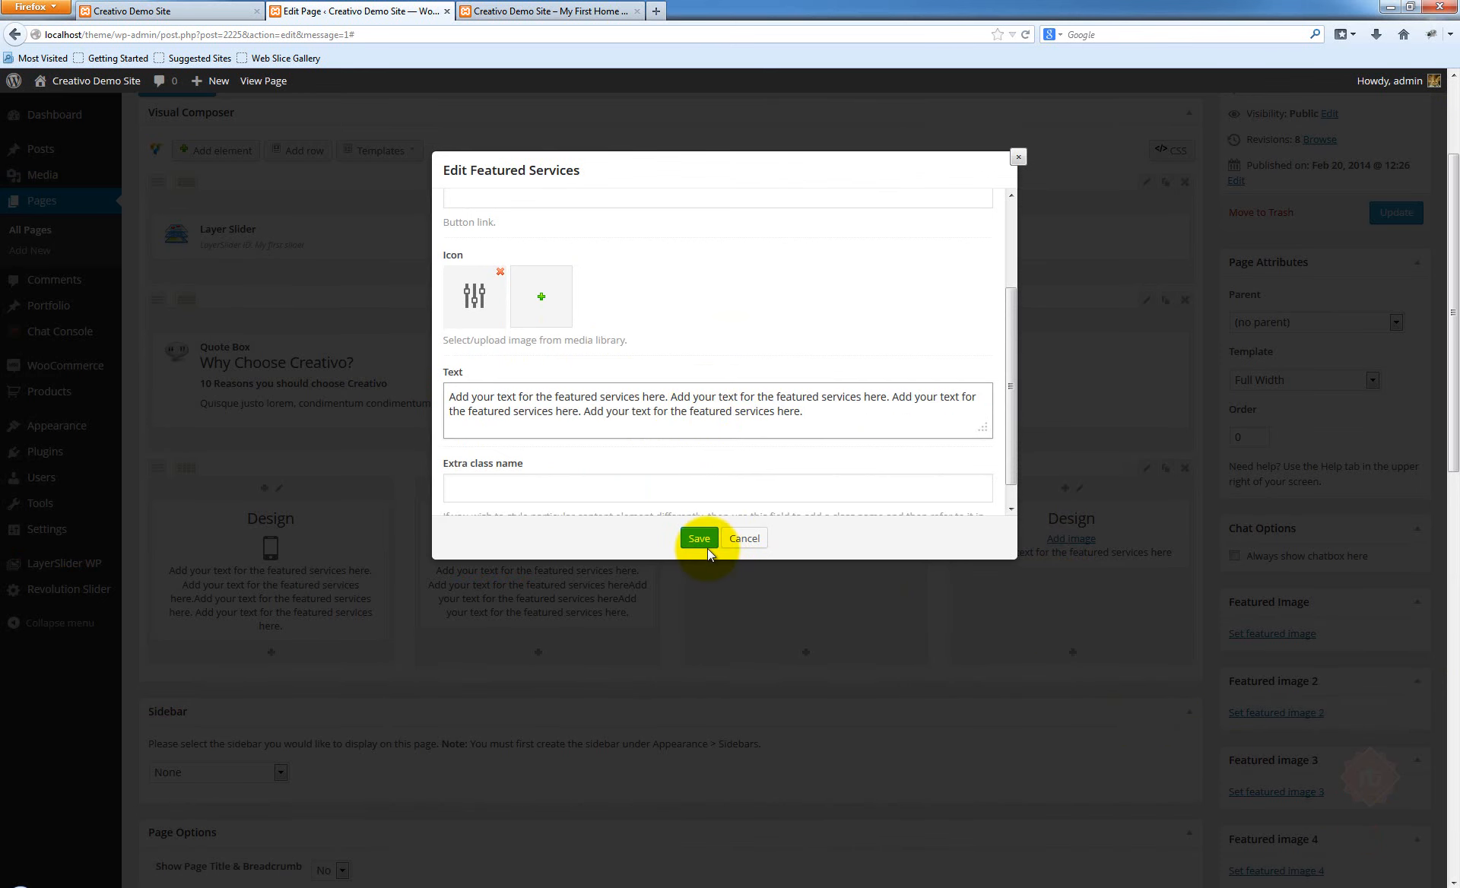
left_click(698, 539)
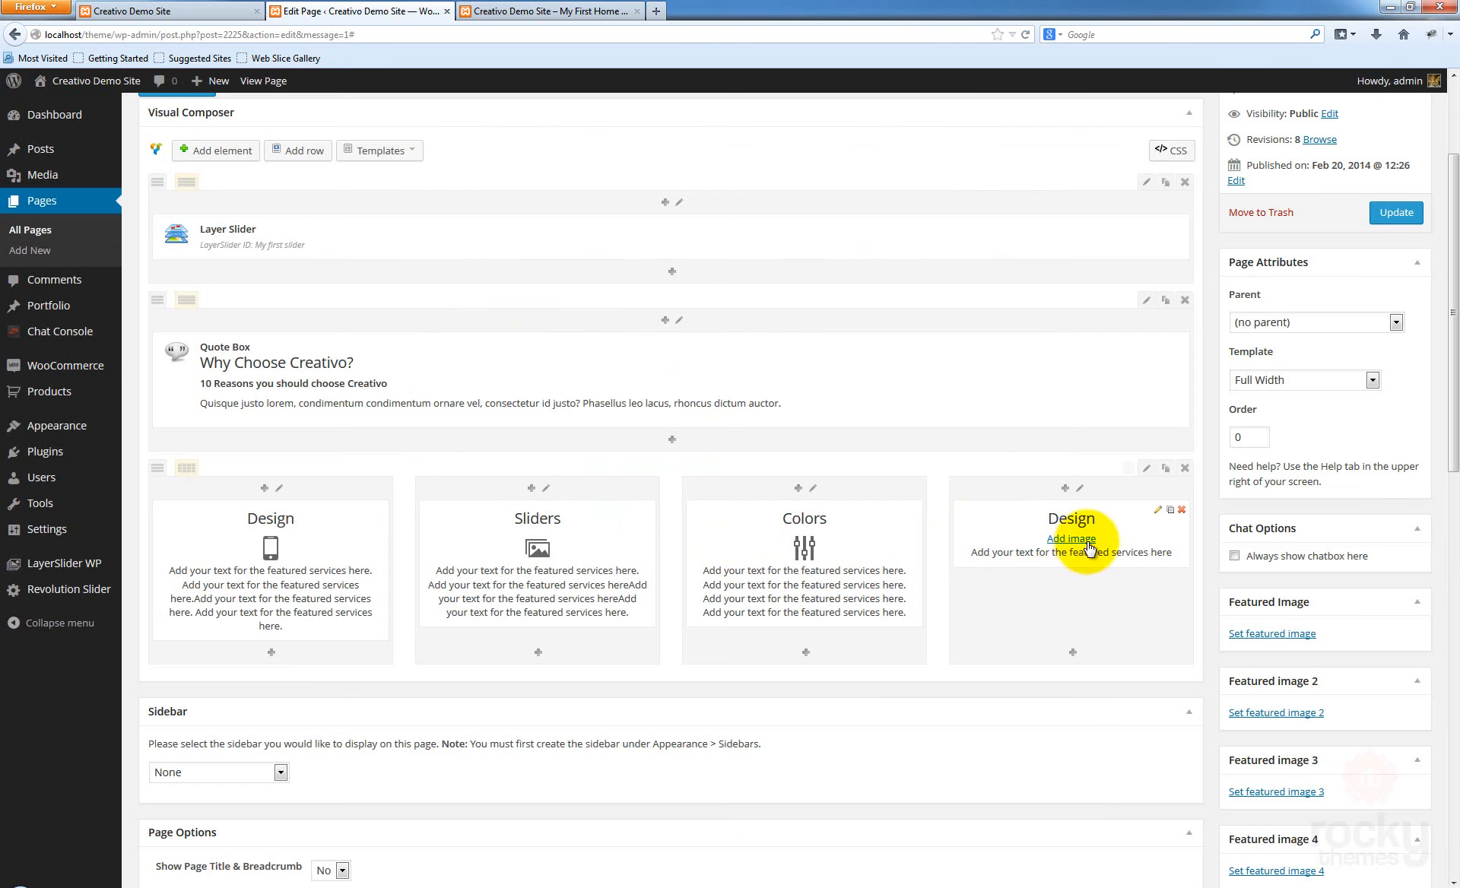
Open the fourth box, titled Design, for editing and set its icon to pencil1.png from the media library
left_click(1082, 539)
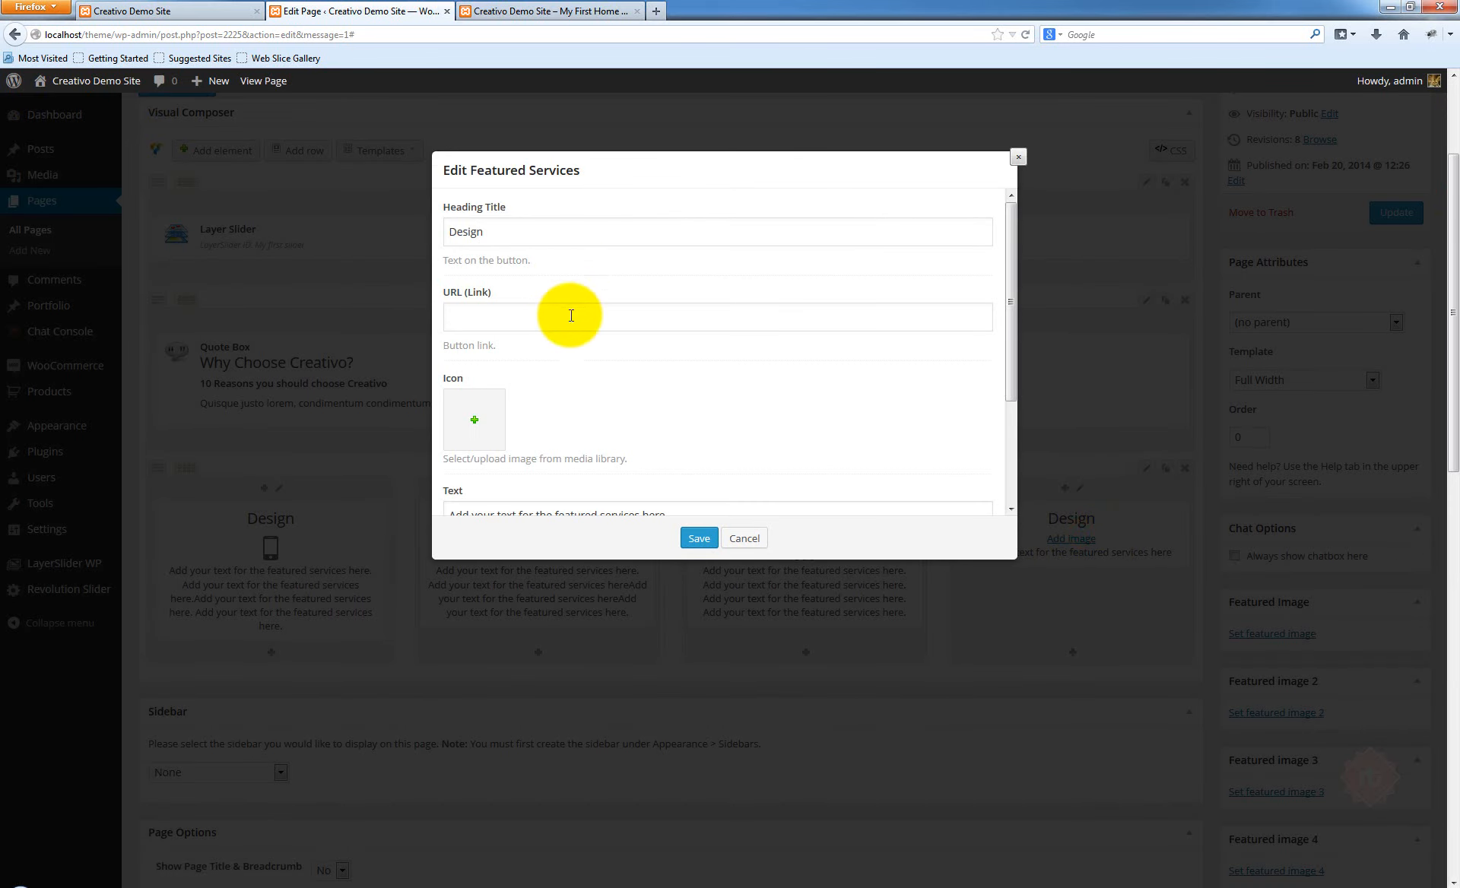
scroll(487, 384, "down", 1)
left_click(487, 390)
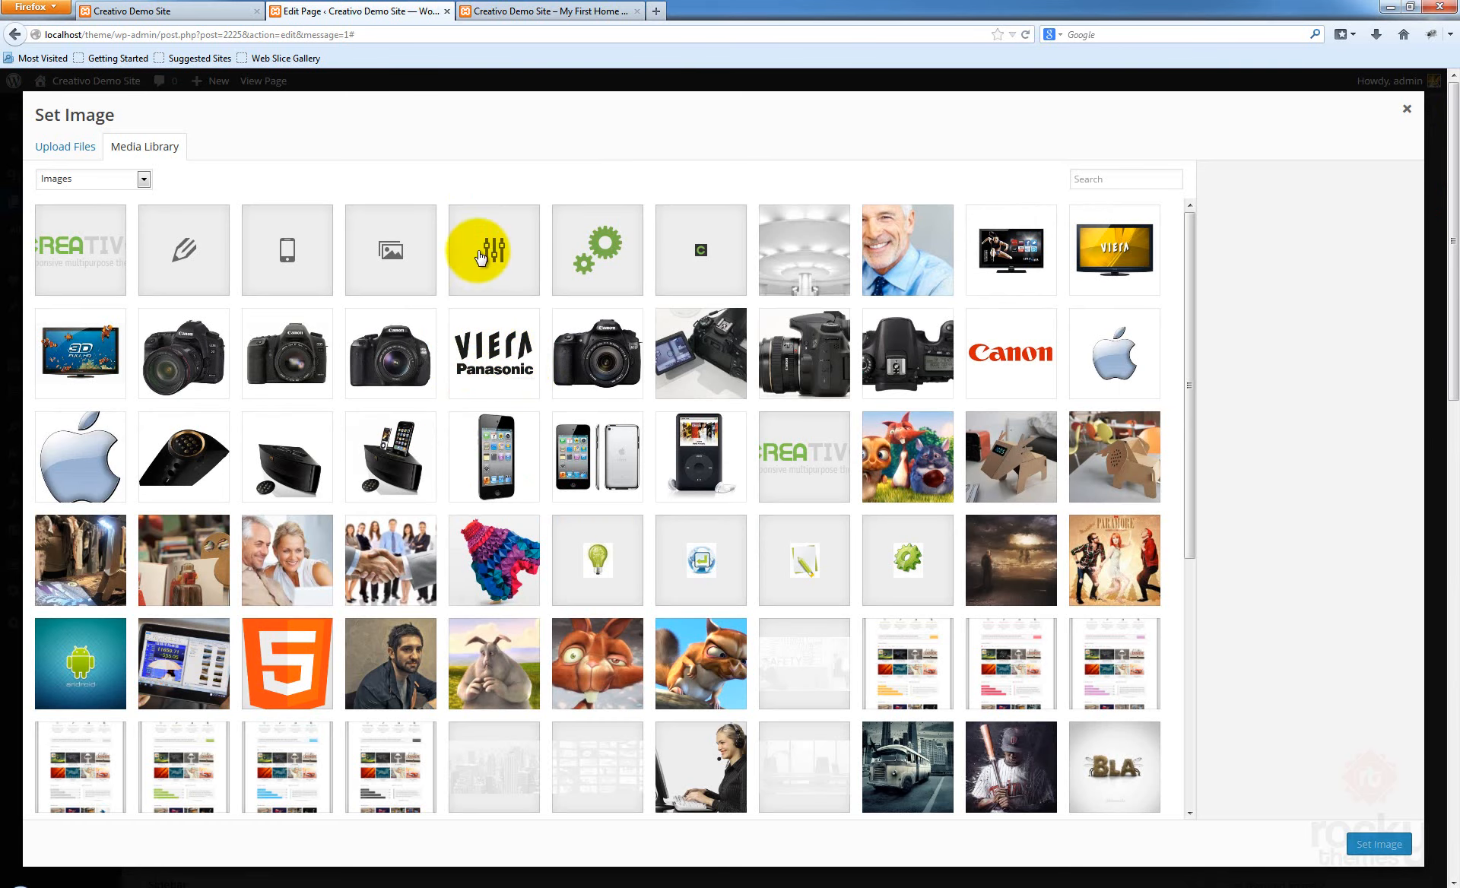
left_click(181, 253)
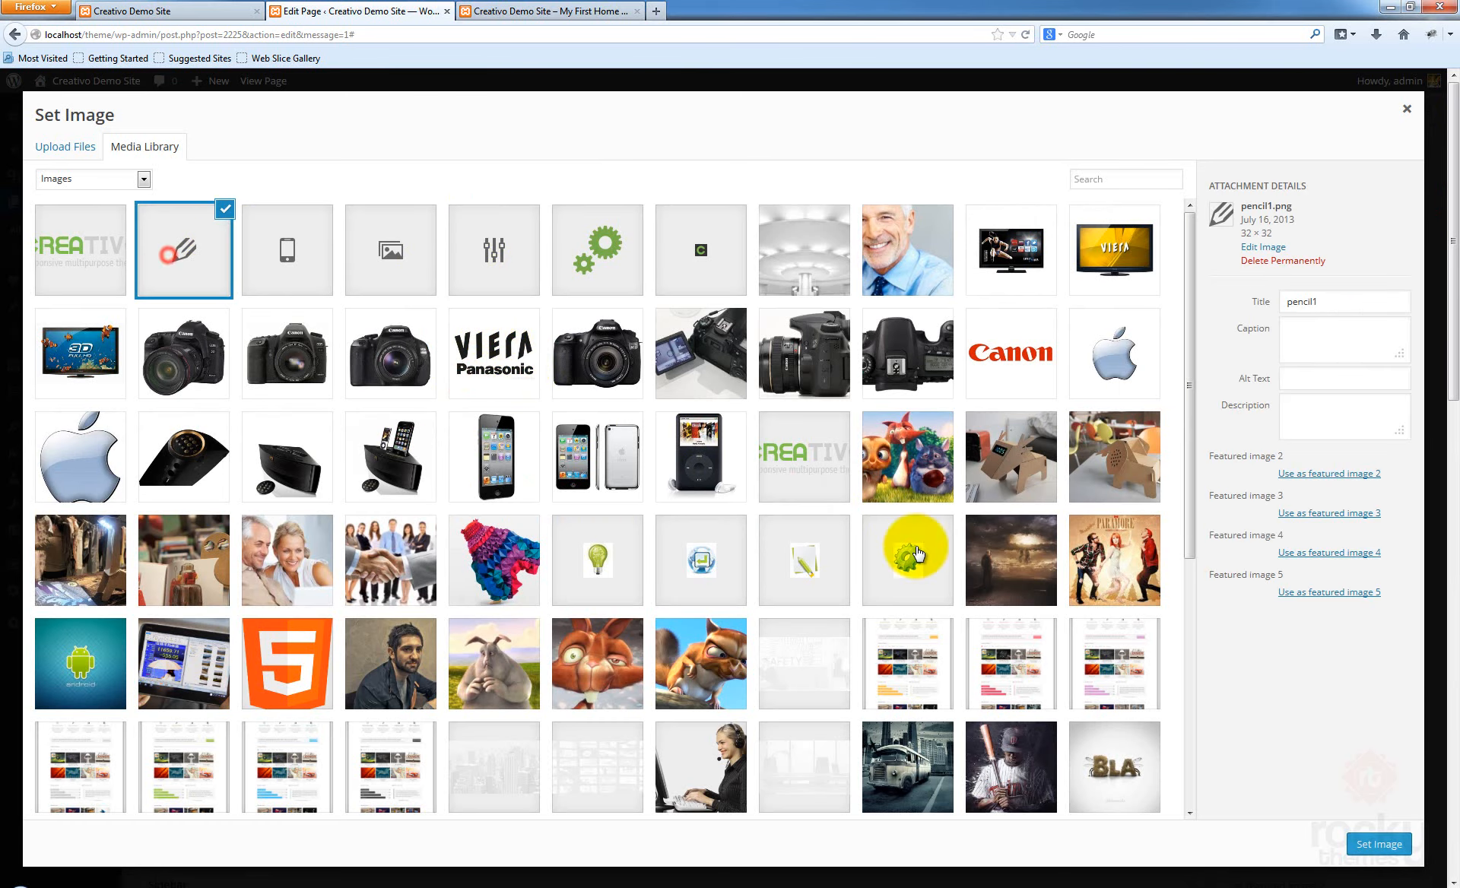
left_click(1379, 844)
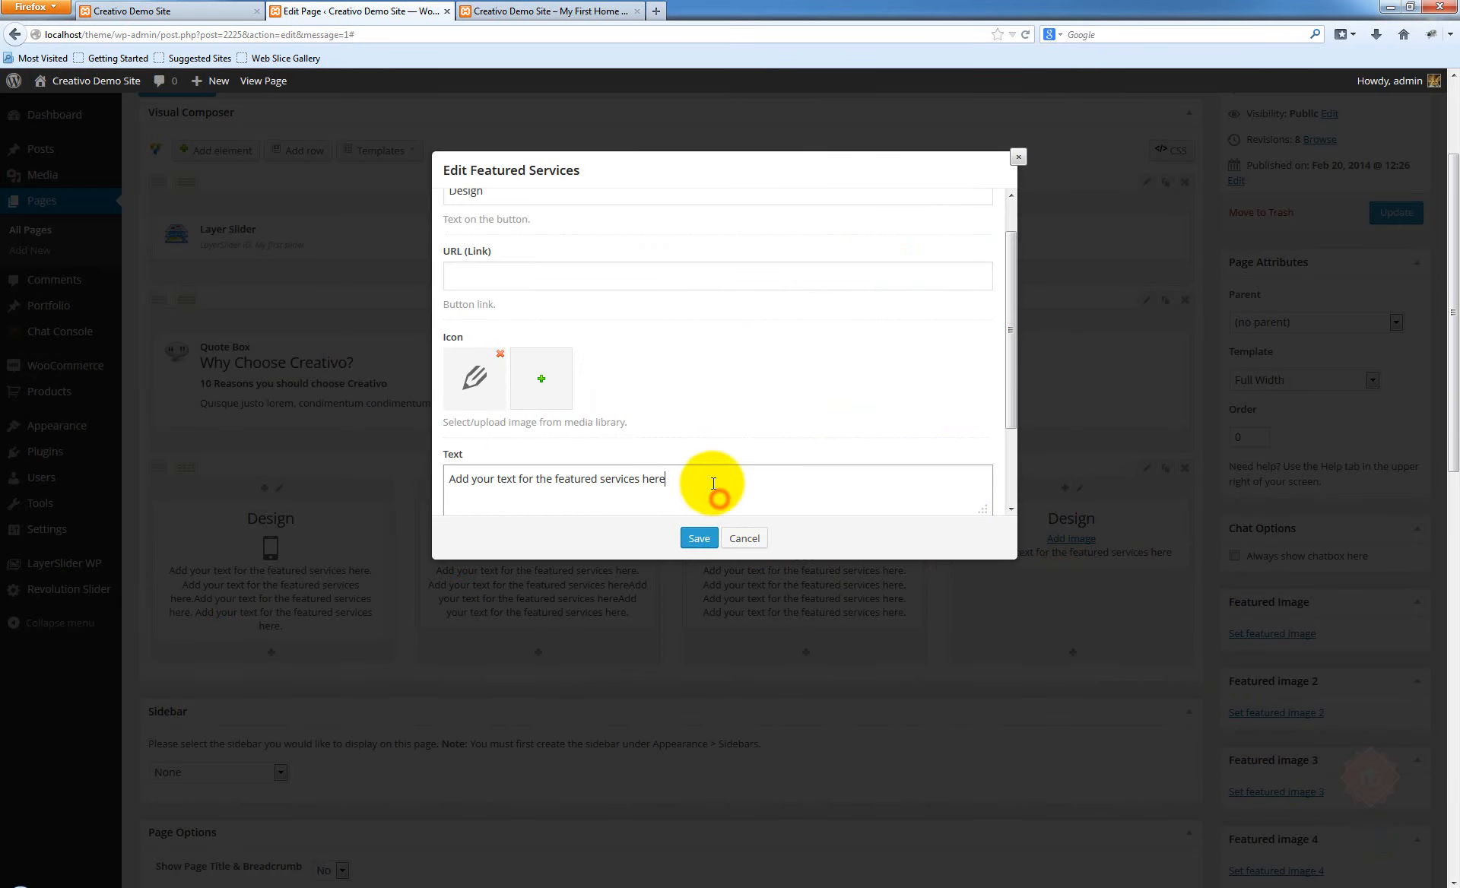
Fill the fourth box's text with "Add your text for the featured services here." four times and save the box
left_click_drag(711, 481, 616, 472)
left_click(692, 480)
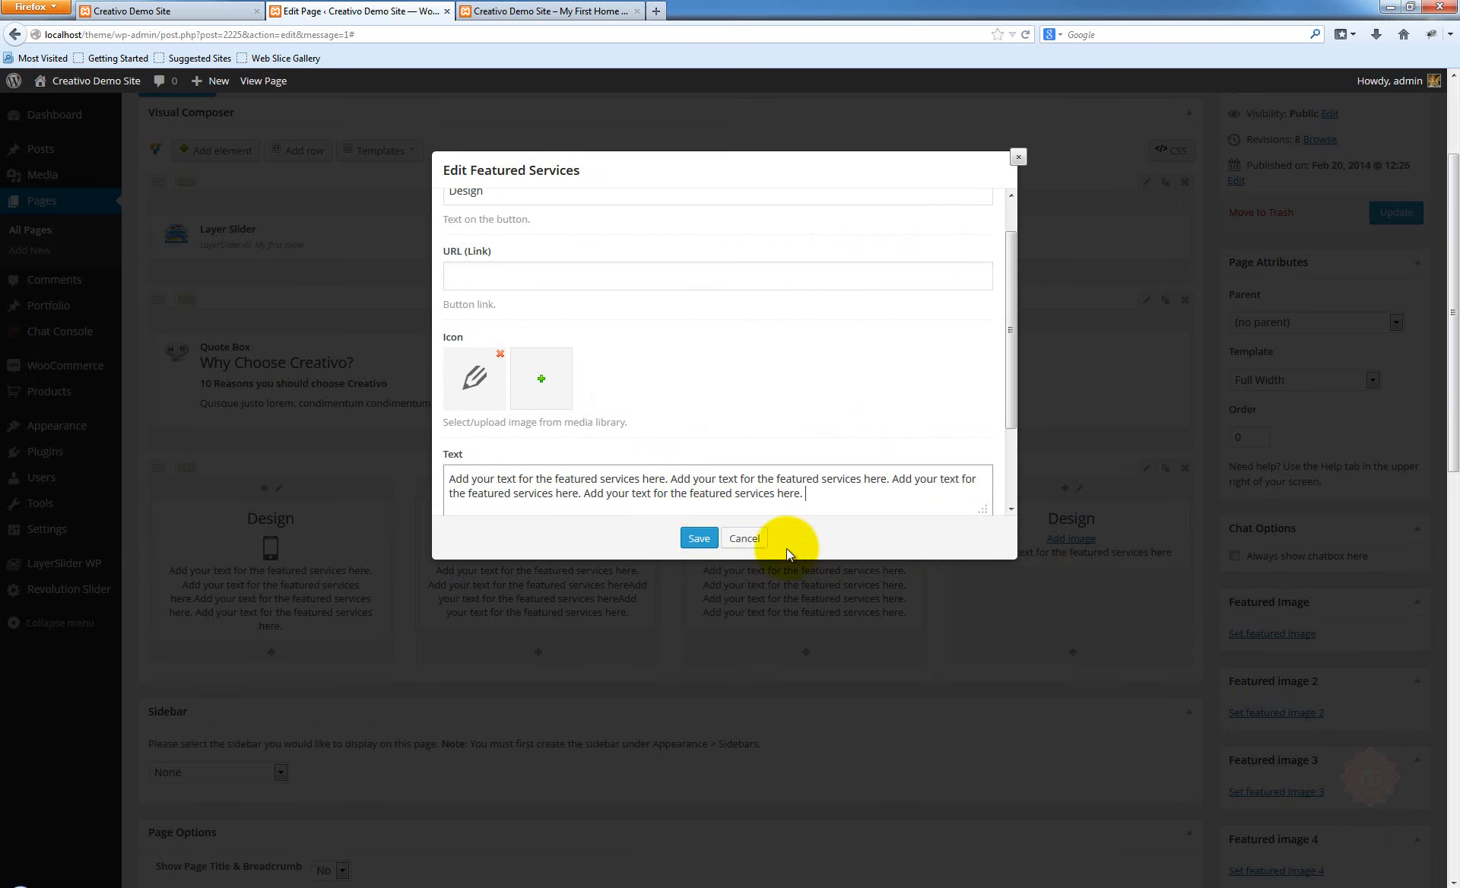
left_click(698, 539)
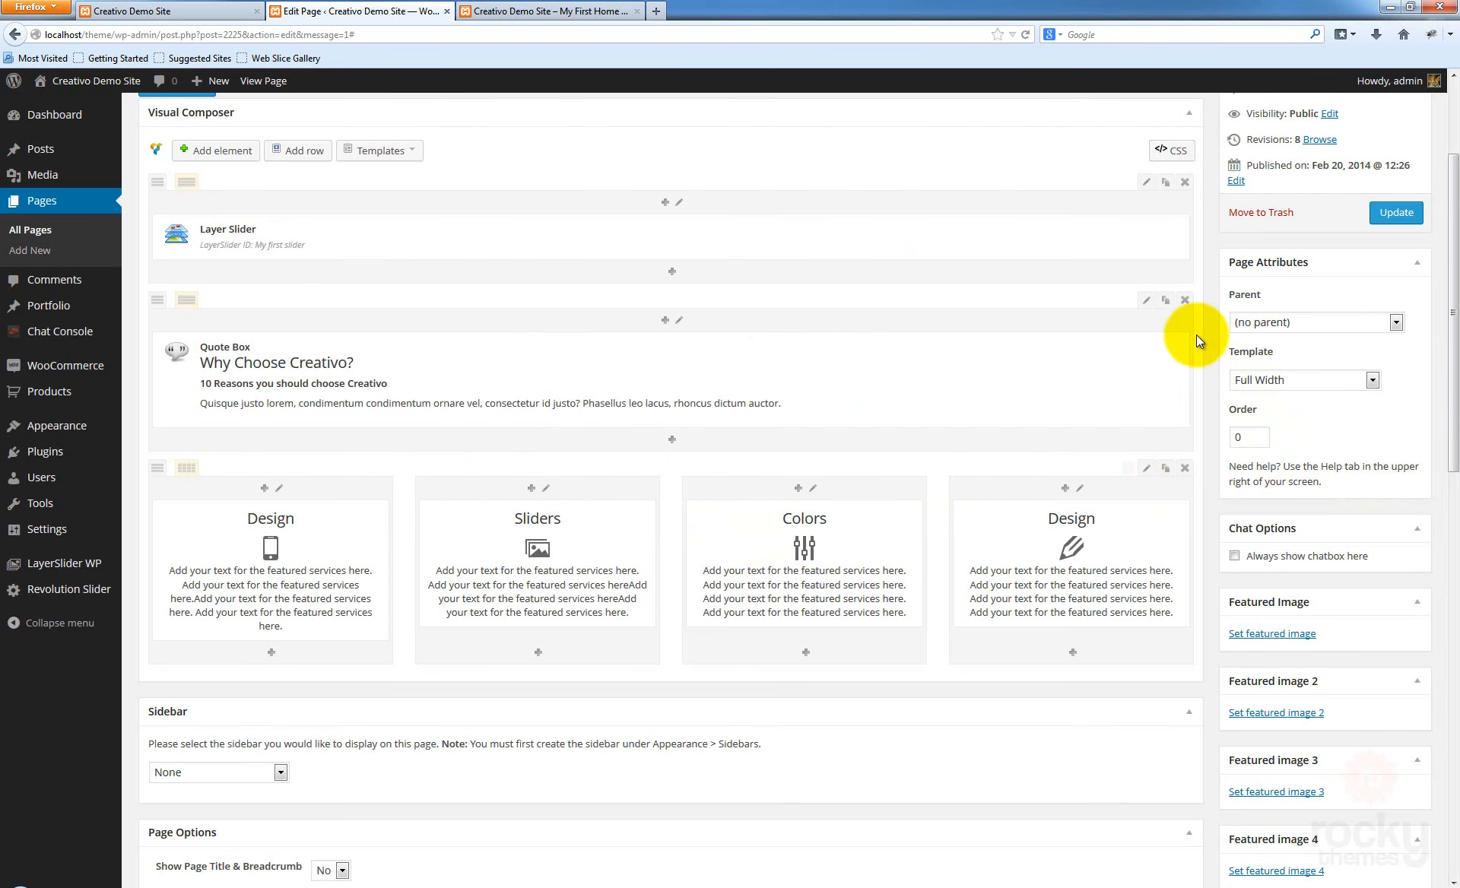
Update the page and check the four Featured Services icons, headings and texts in the reloaded published view
scroll(1197, 334, "up", 4)
left_click(1395, 386)
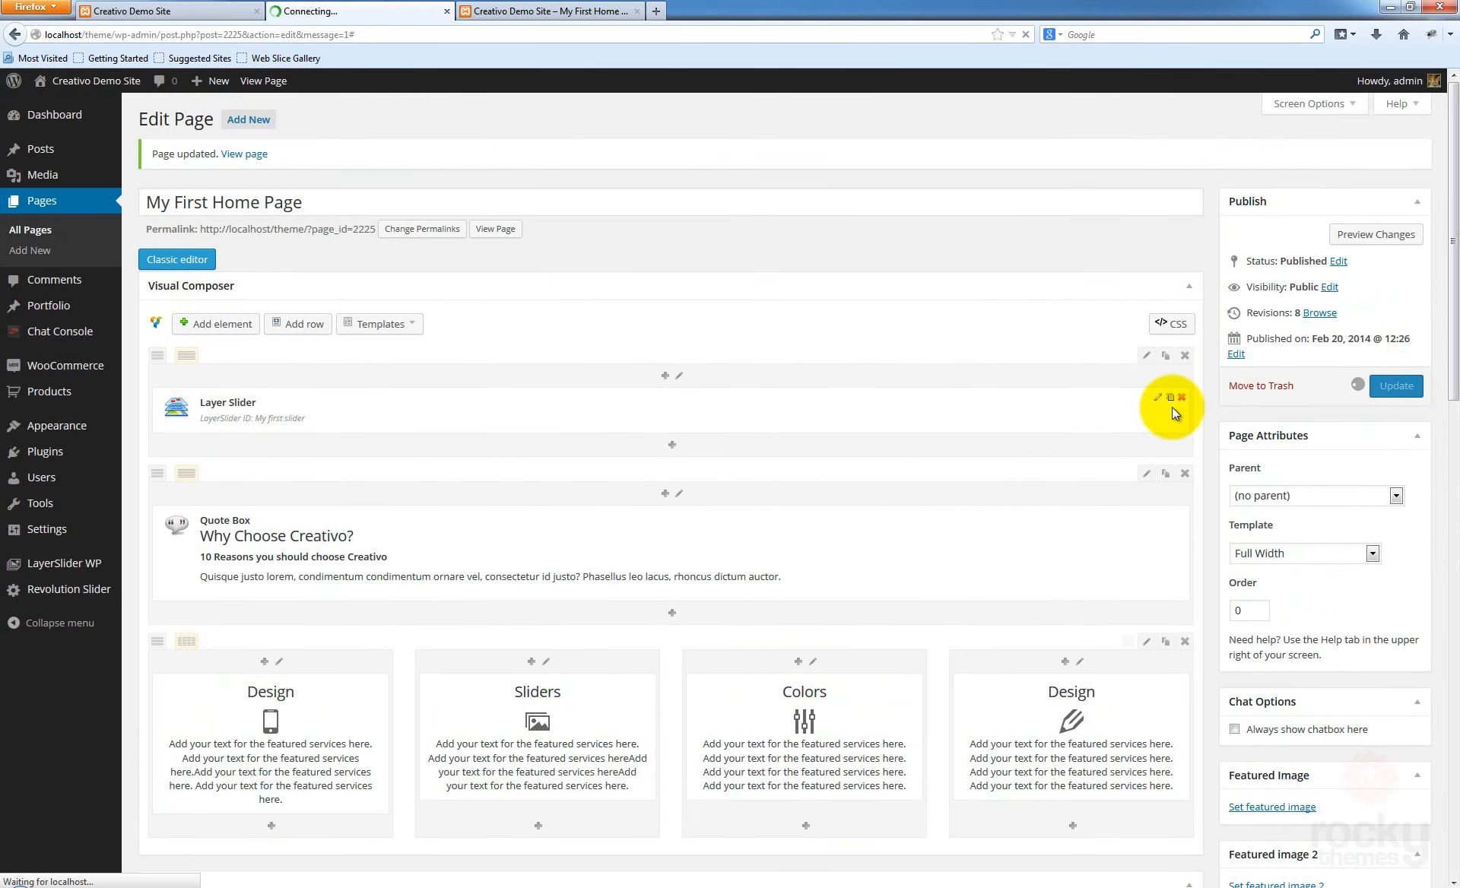
left_click(539, 11)
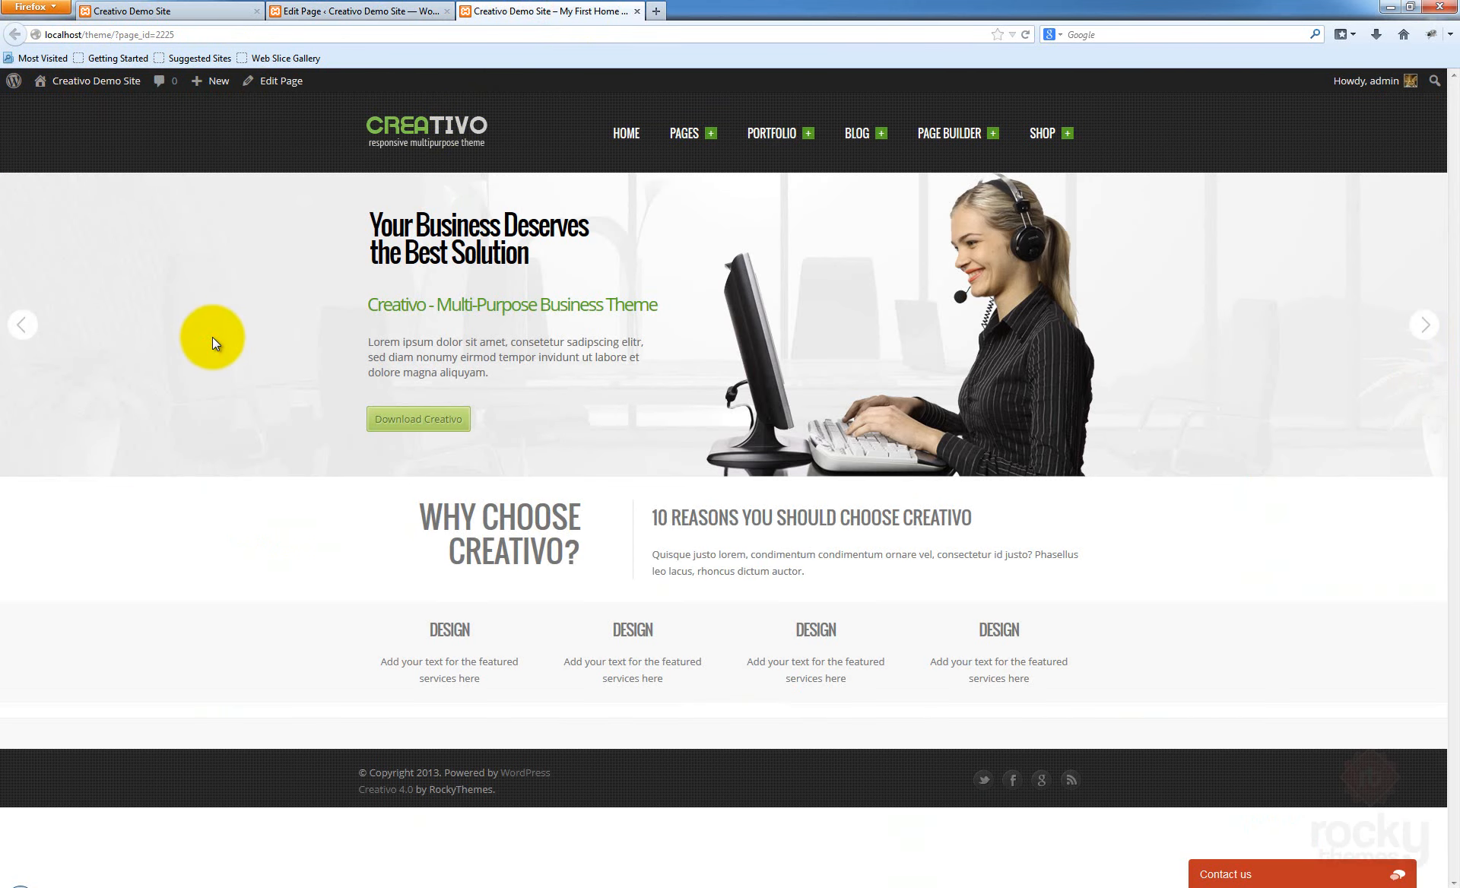
key("F5")
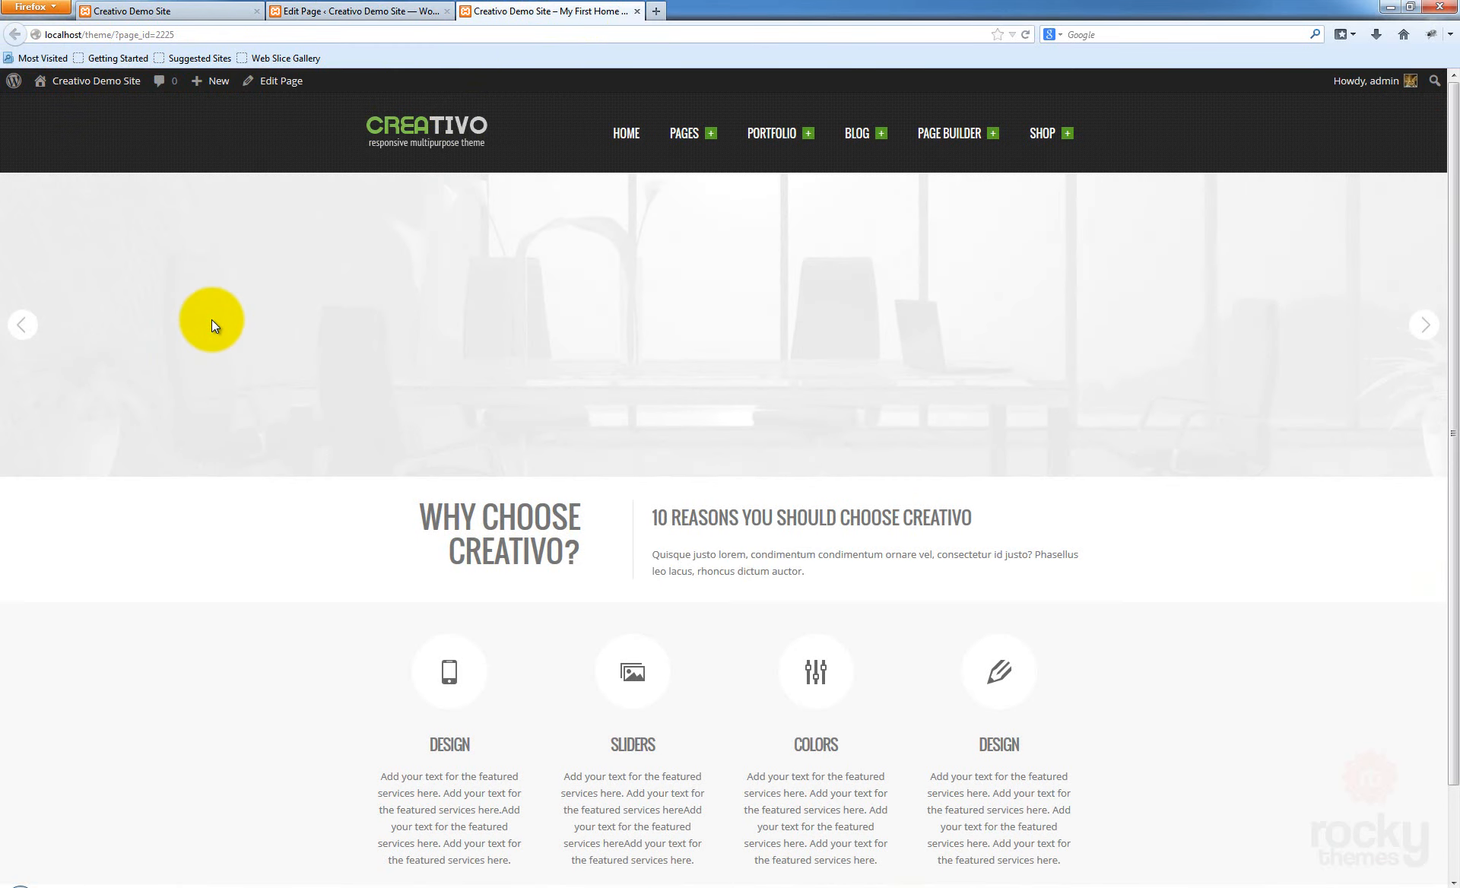
scroll(1262, 304, "down", 3)
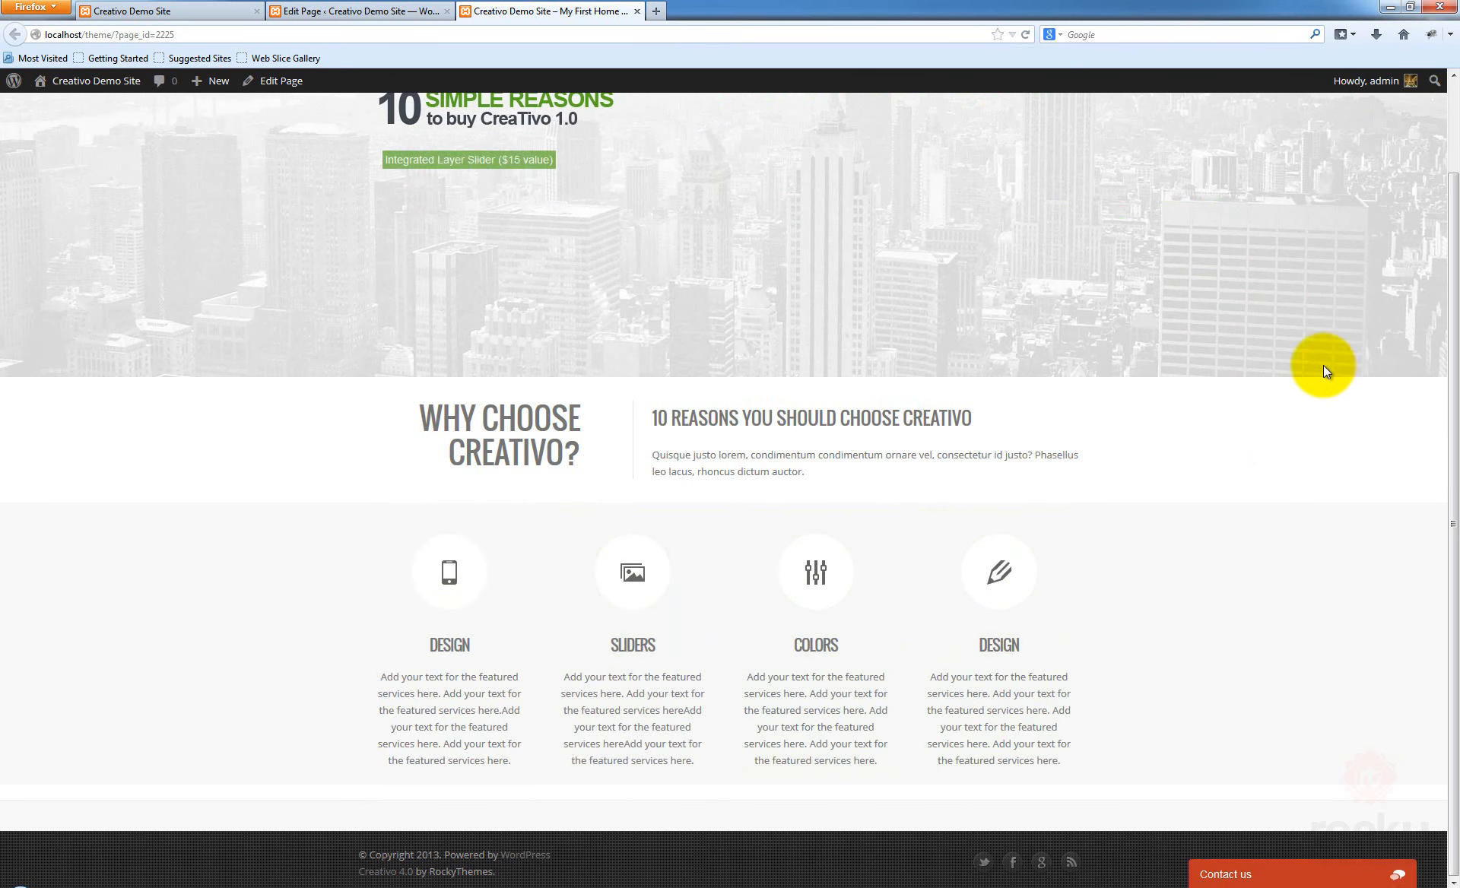
scroll(1301, 372, "up", 2)
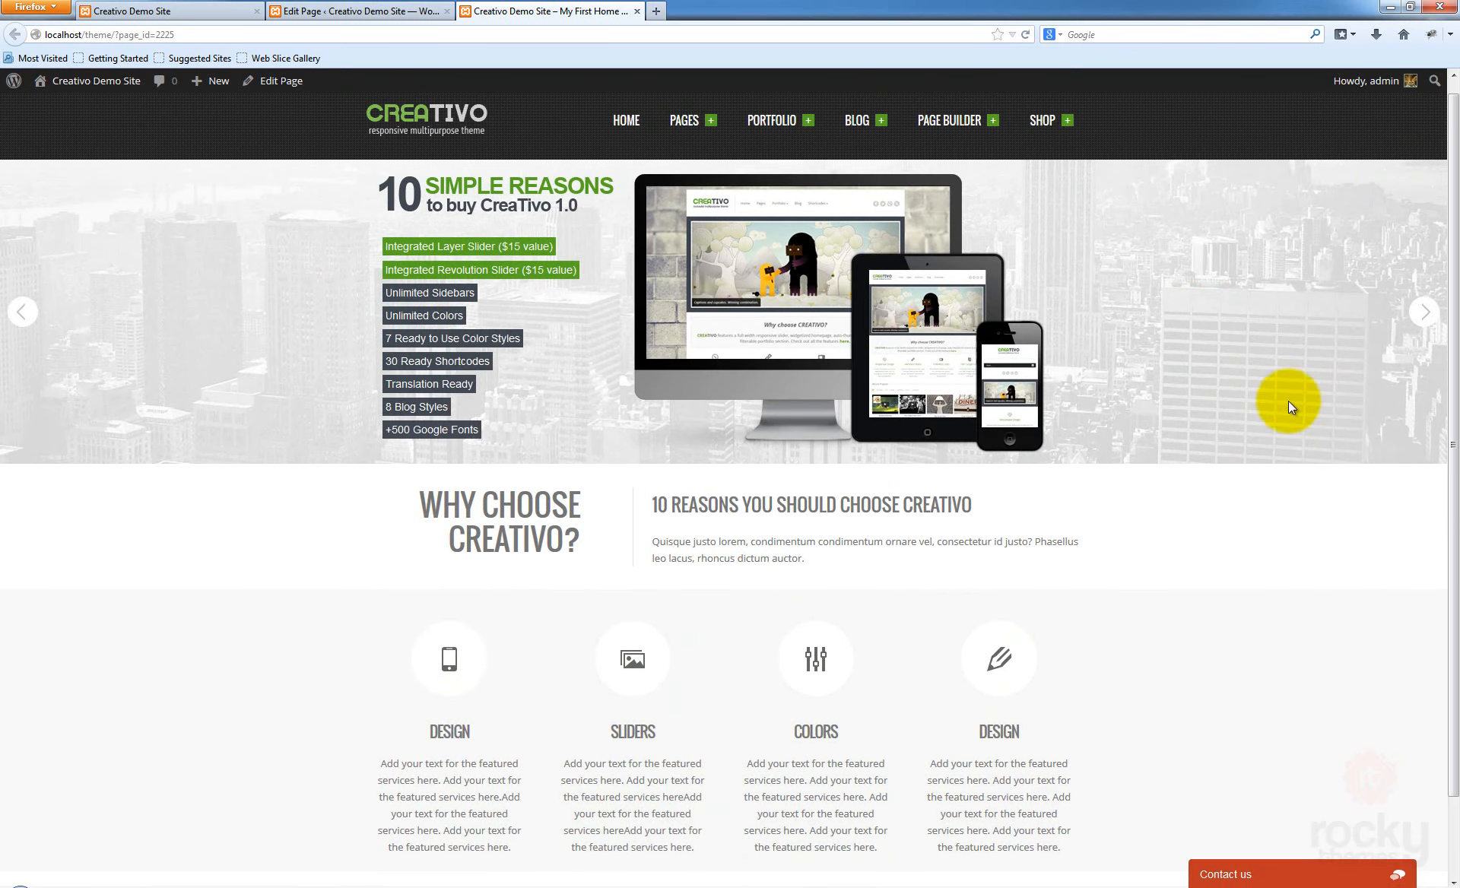
Return to the editor of My First Home Page at its Visual Composer layout
left_click(385, 11)
scroll(888, 471, "down", 1)
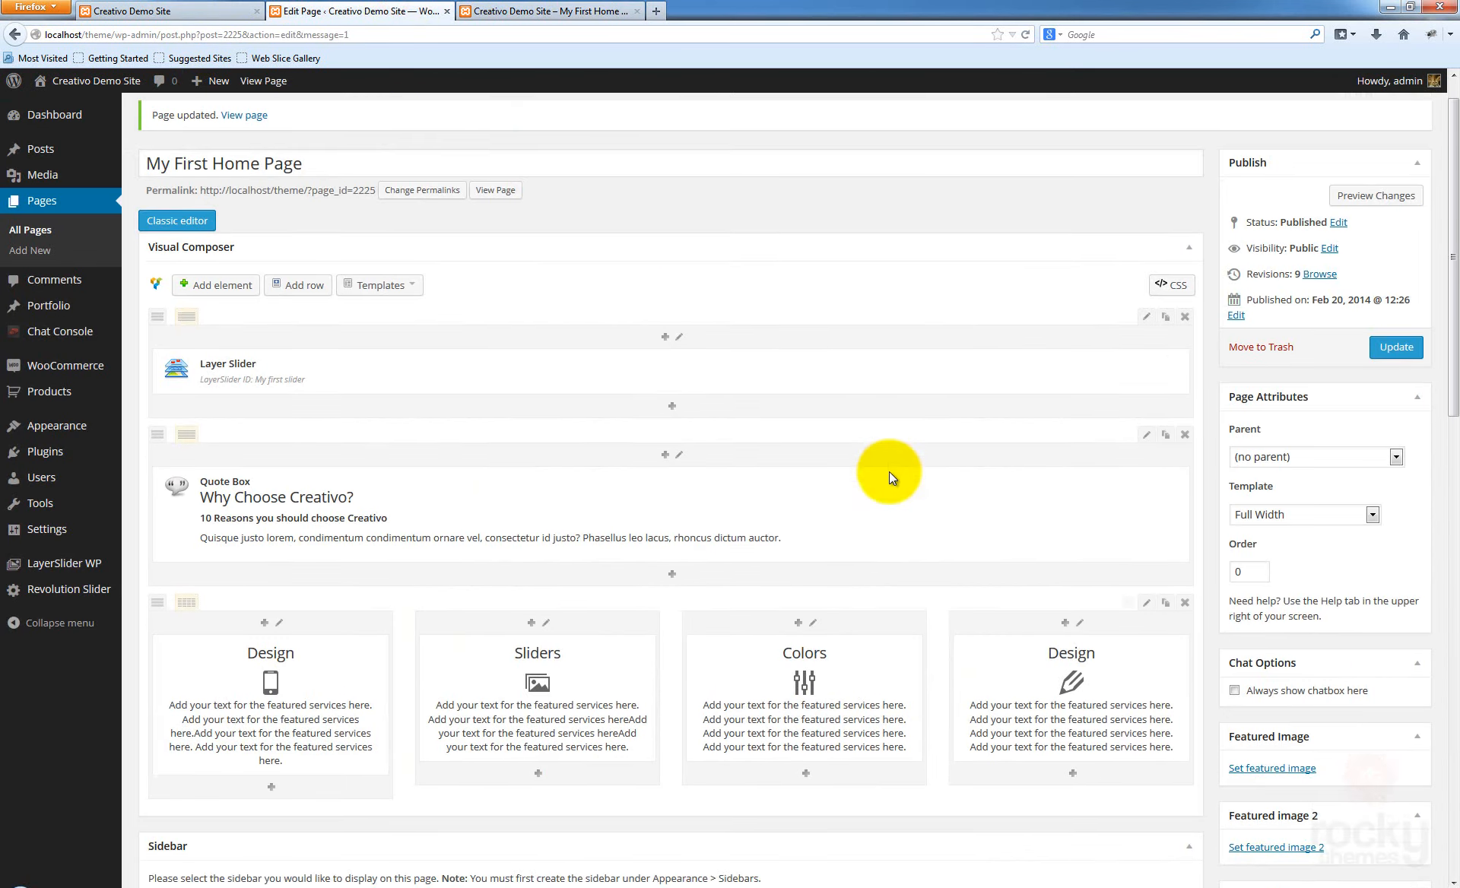
scroll(887, 471, "down", 3)
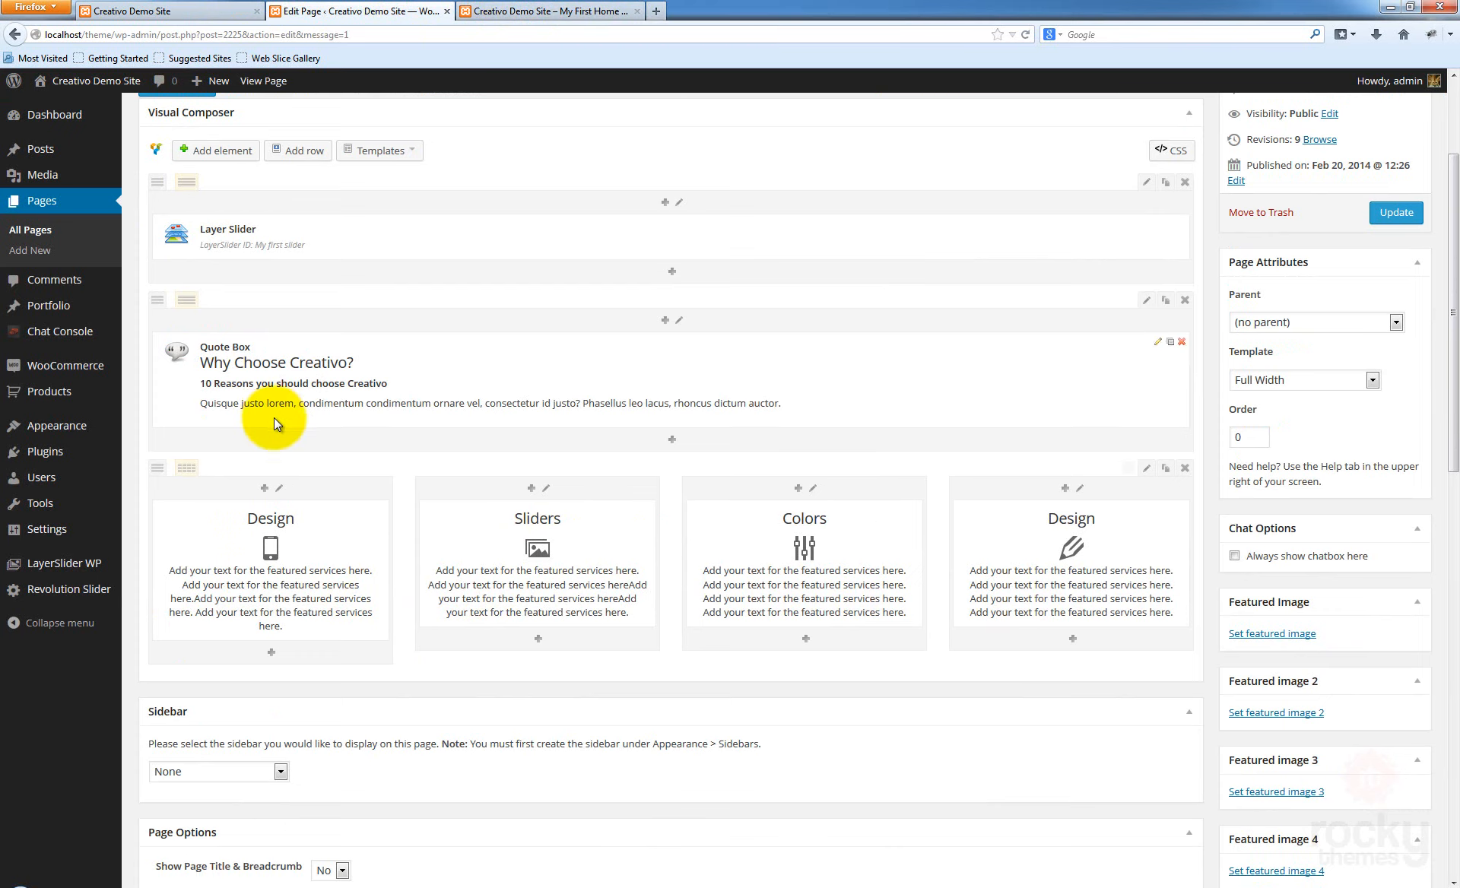
Add a Box Title element reading "We Sell Quality" below the first Design box in the services row and save it
scroll(652, 504, "down", 2)
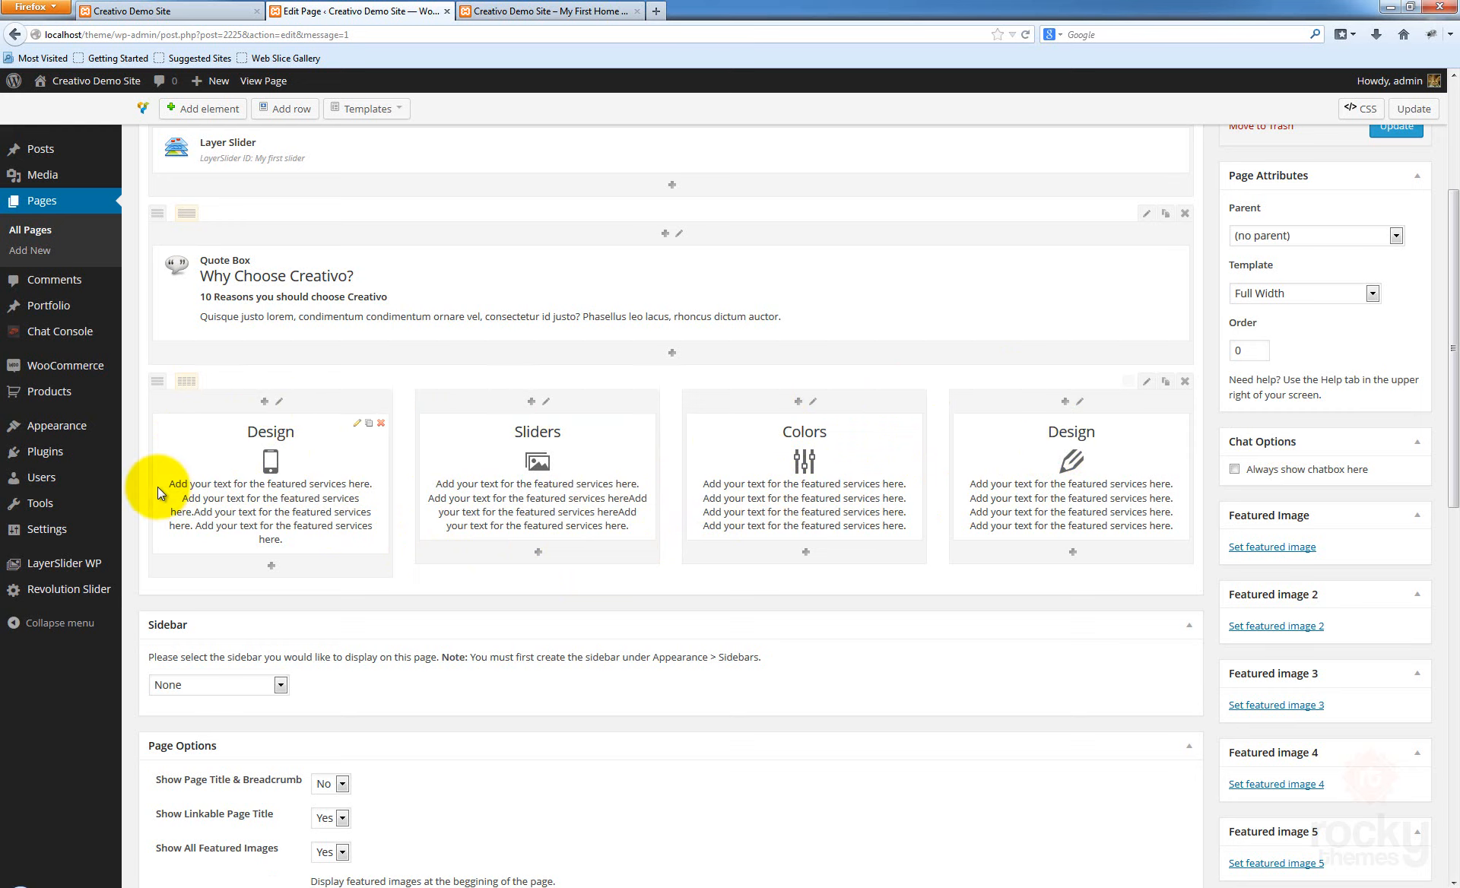
scroll(555, 486, "up", 2)
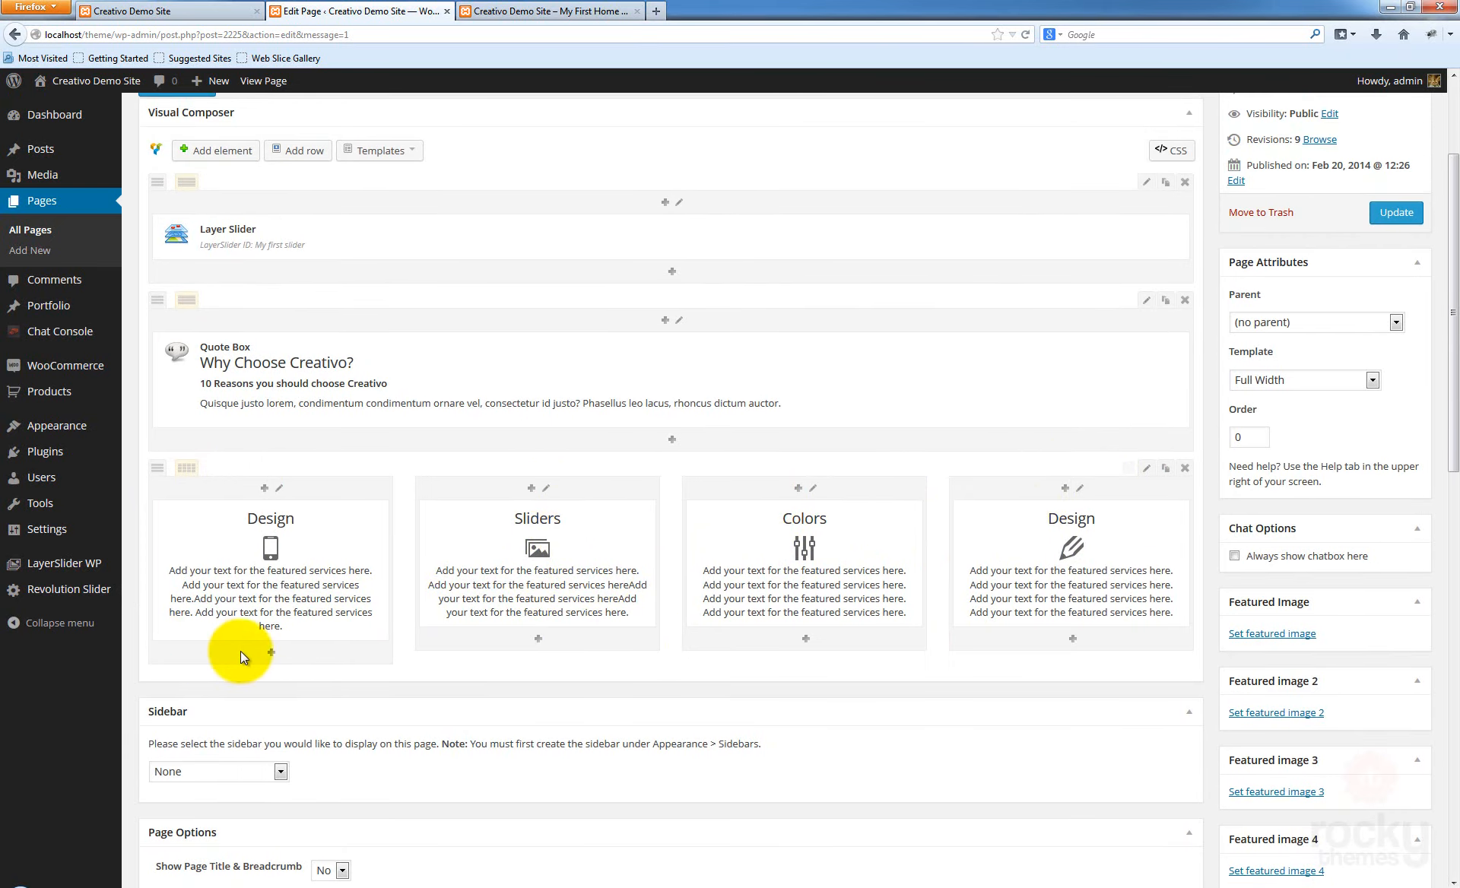
left_click(271, 652)
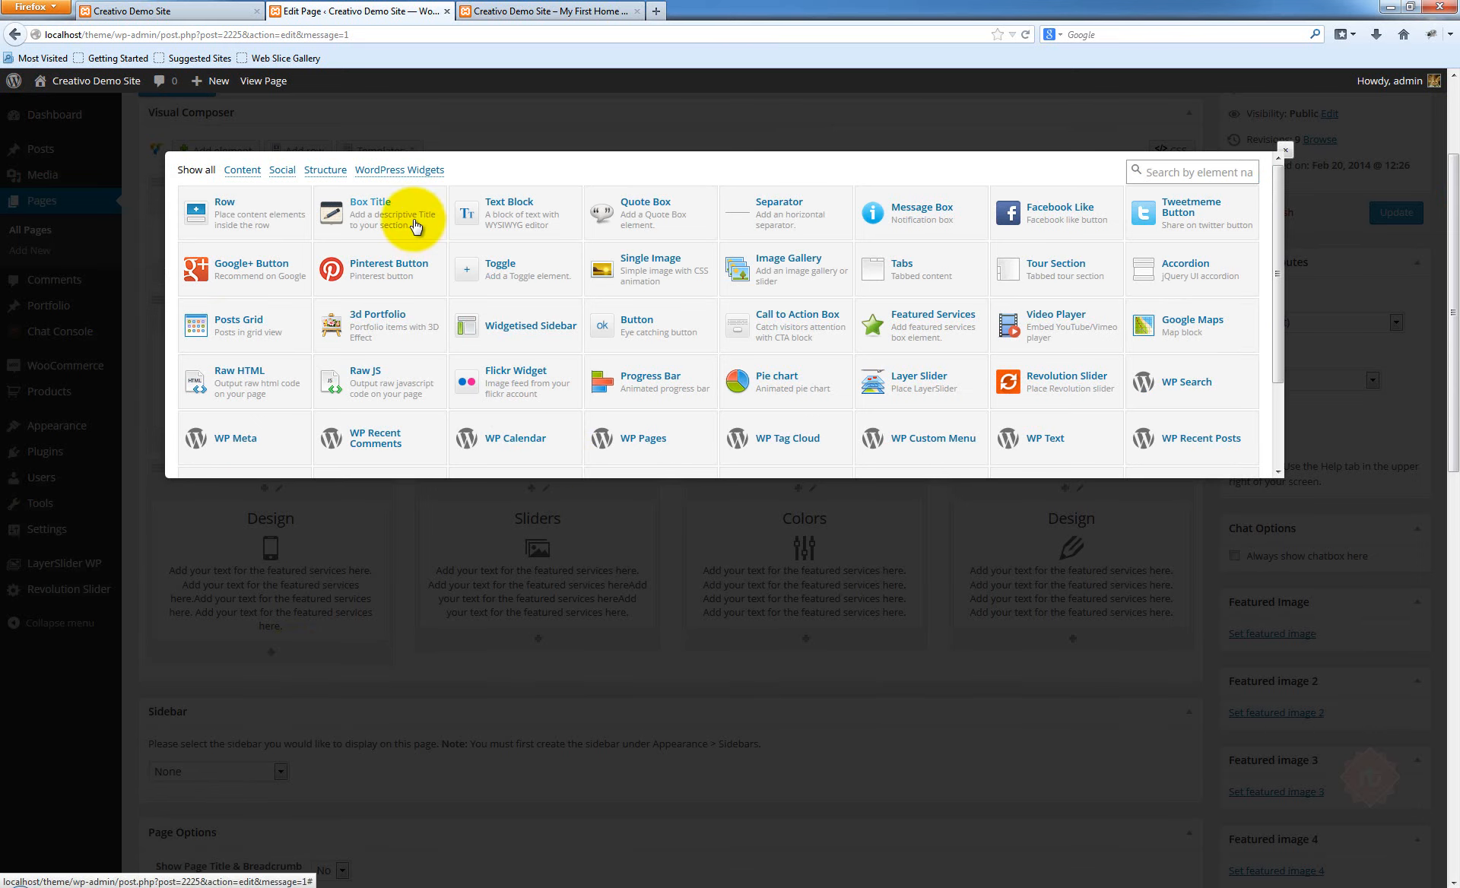
left_click(435, 206)
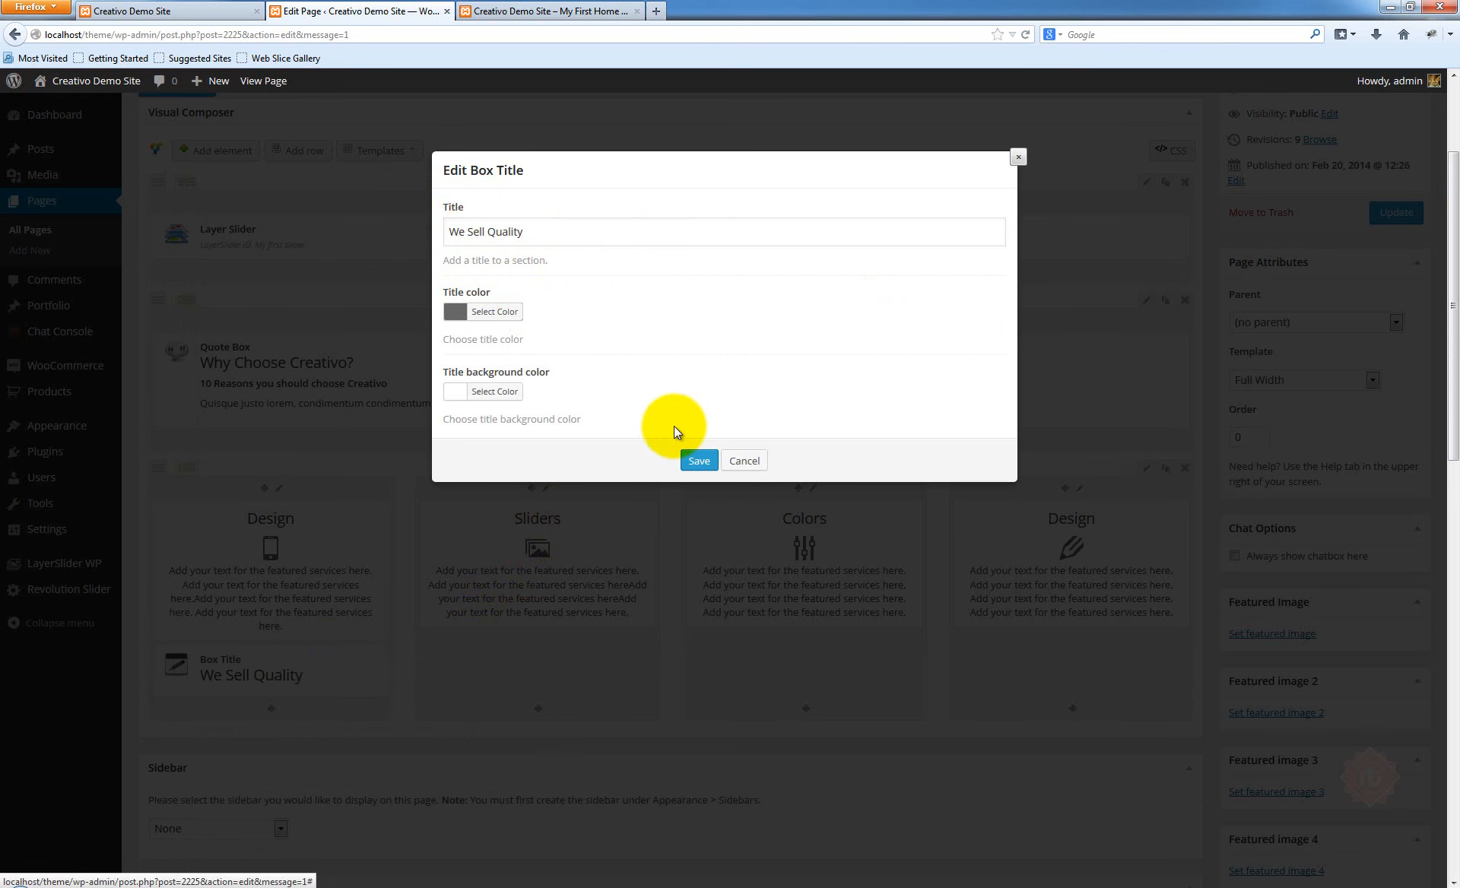
left_click(697, 460)
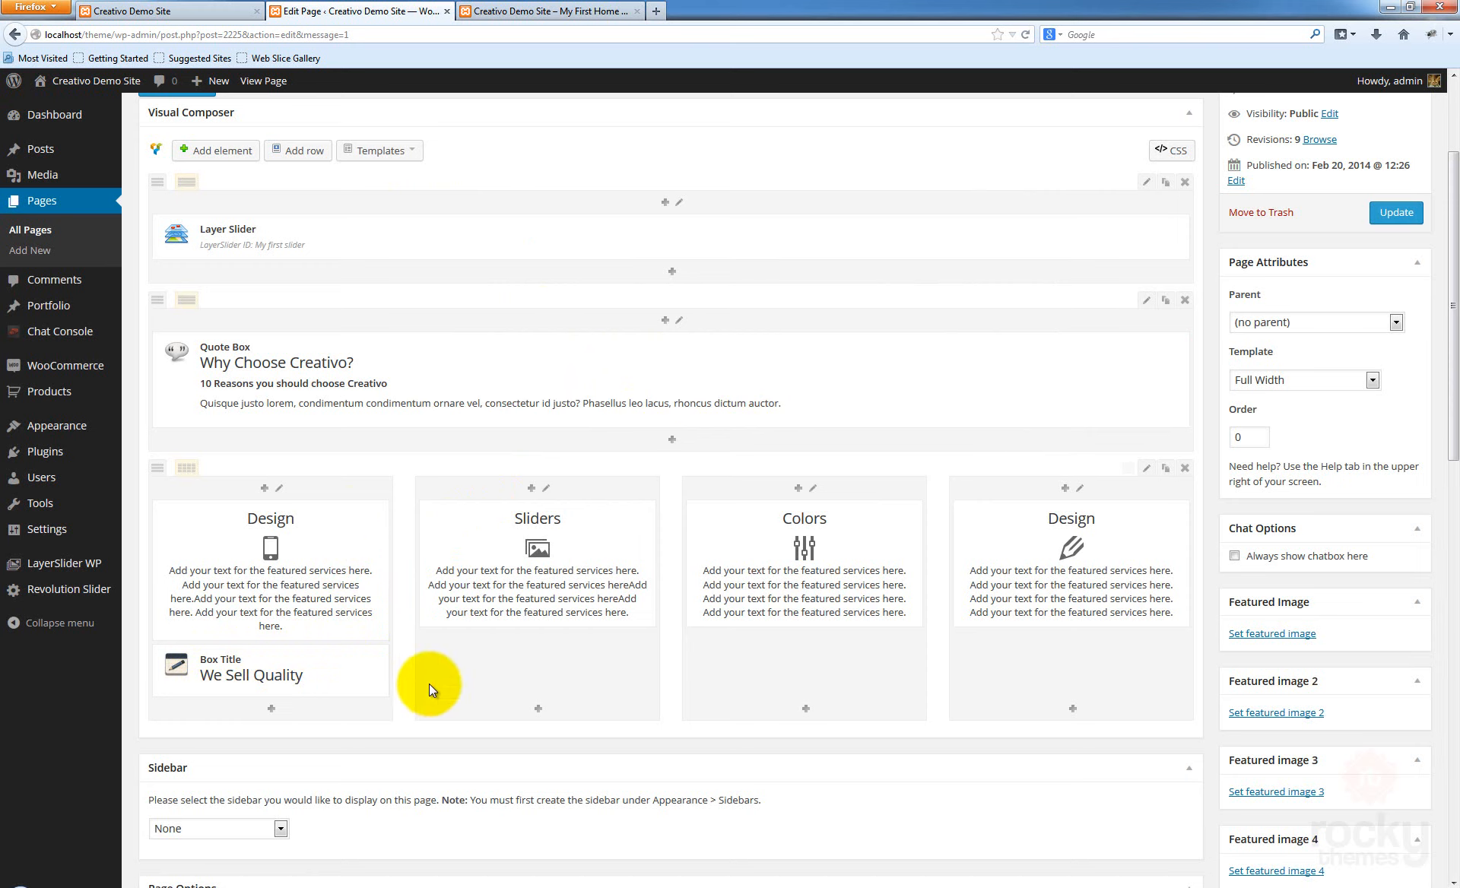
Update the page and check the We Sell Quality title in the reloaded published view
left_click(1394, 213)
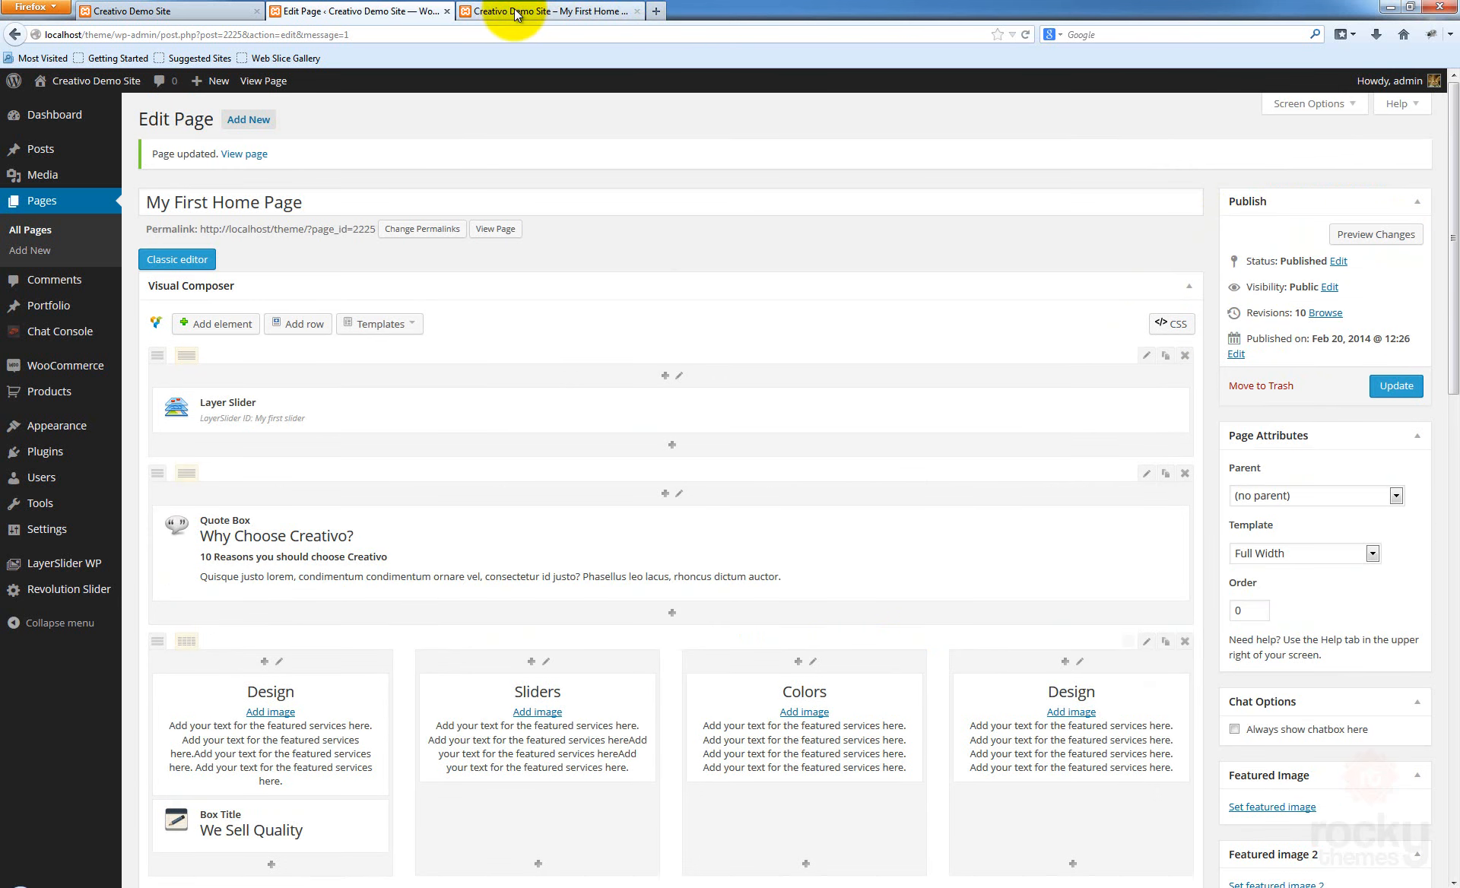
left_click(502, 12)
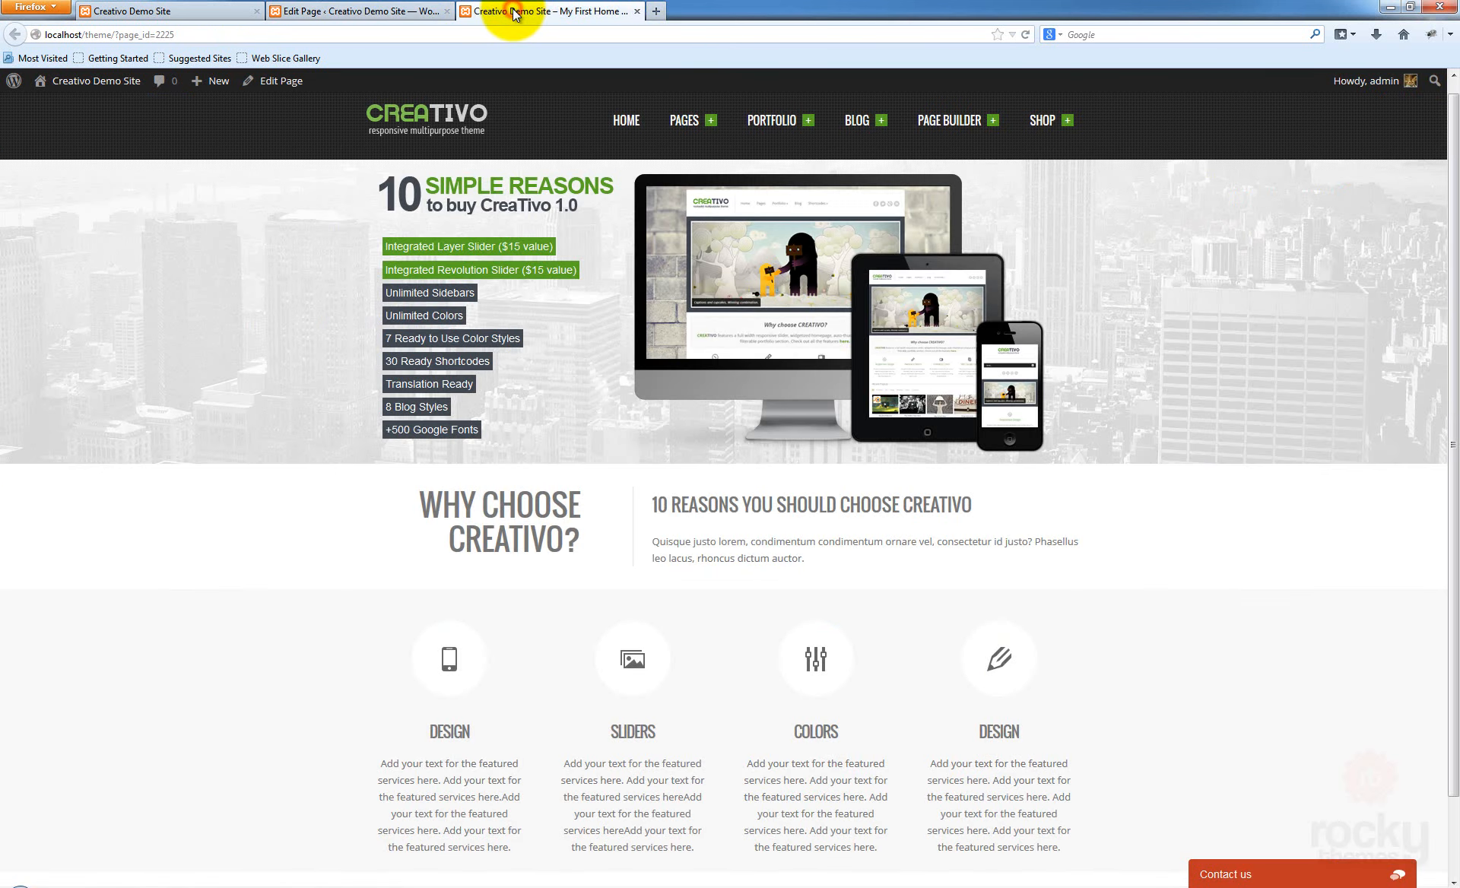
key("F5")
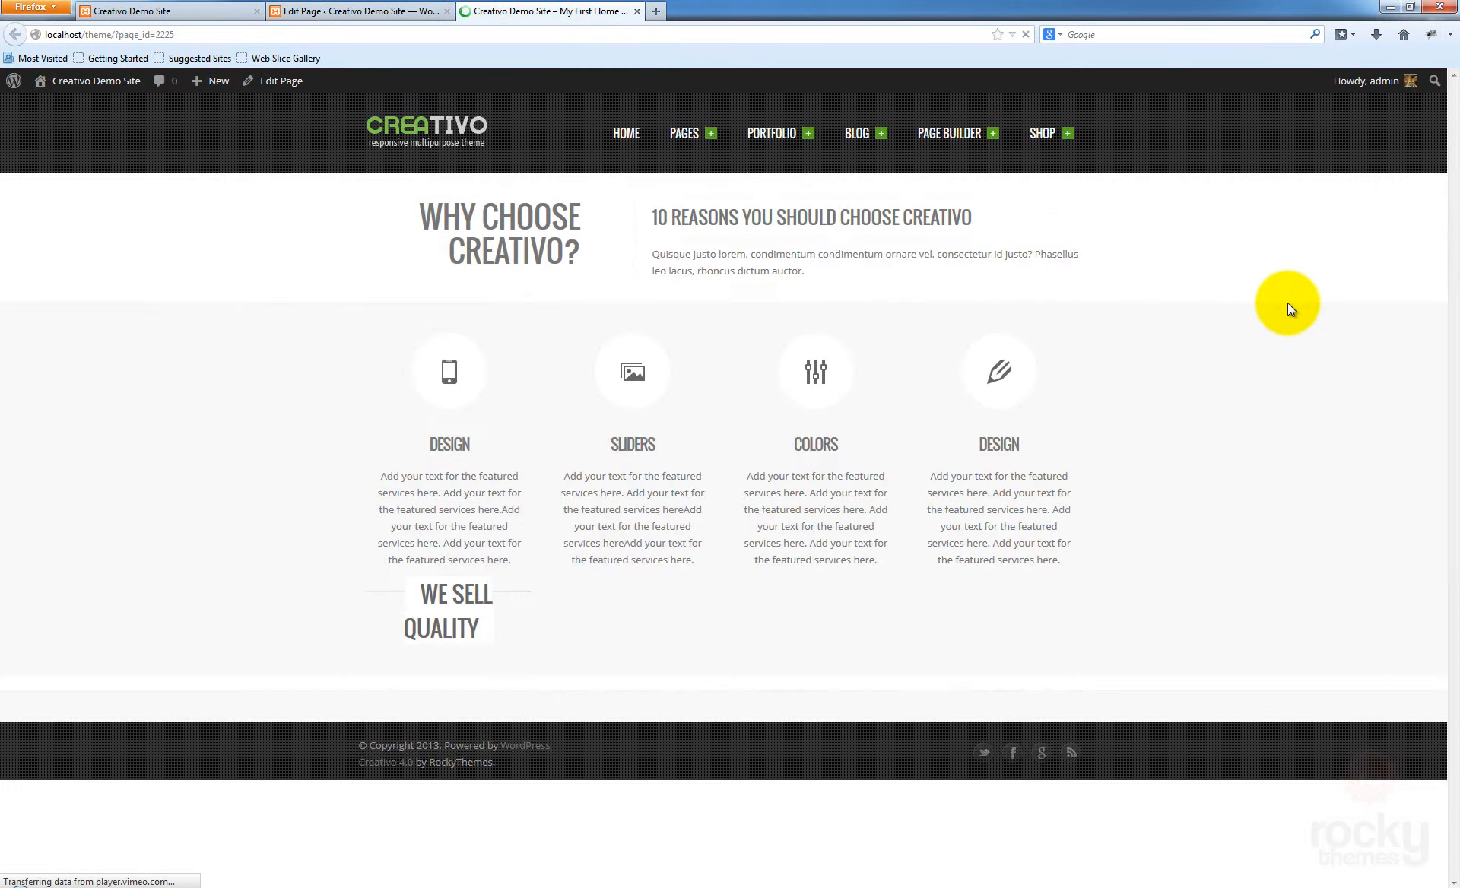
scroll(1287, 301, "down", 3)
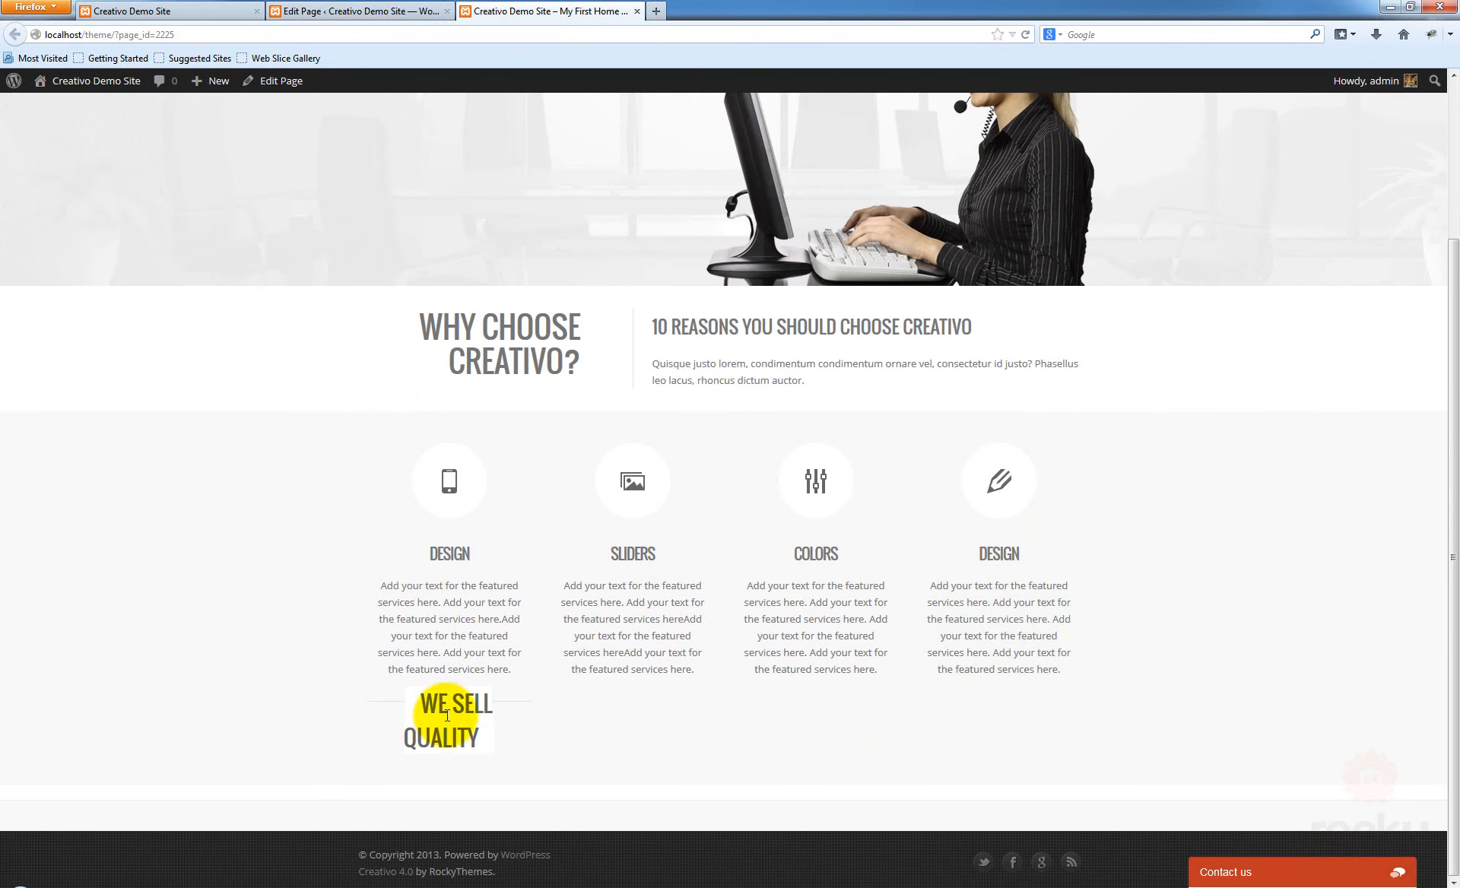
left_click_drag(422, 703, 495, 723)
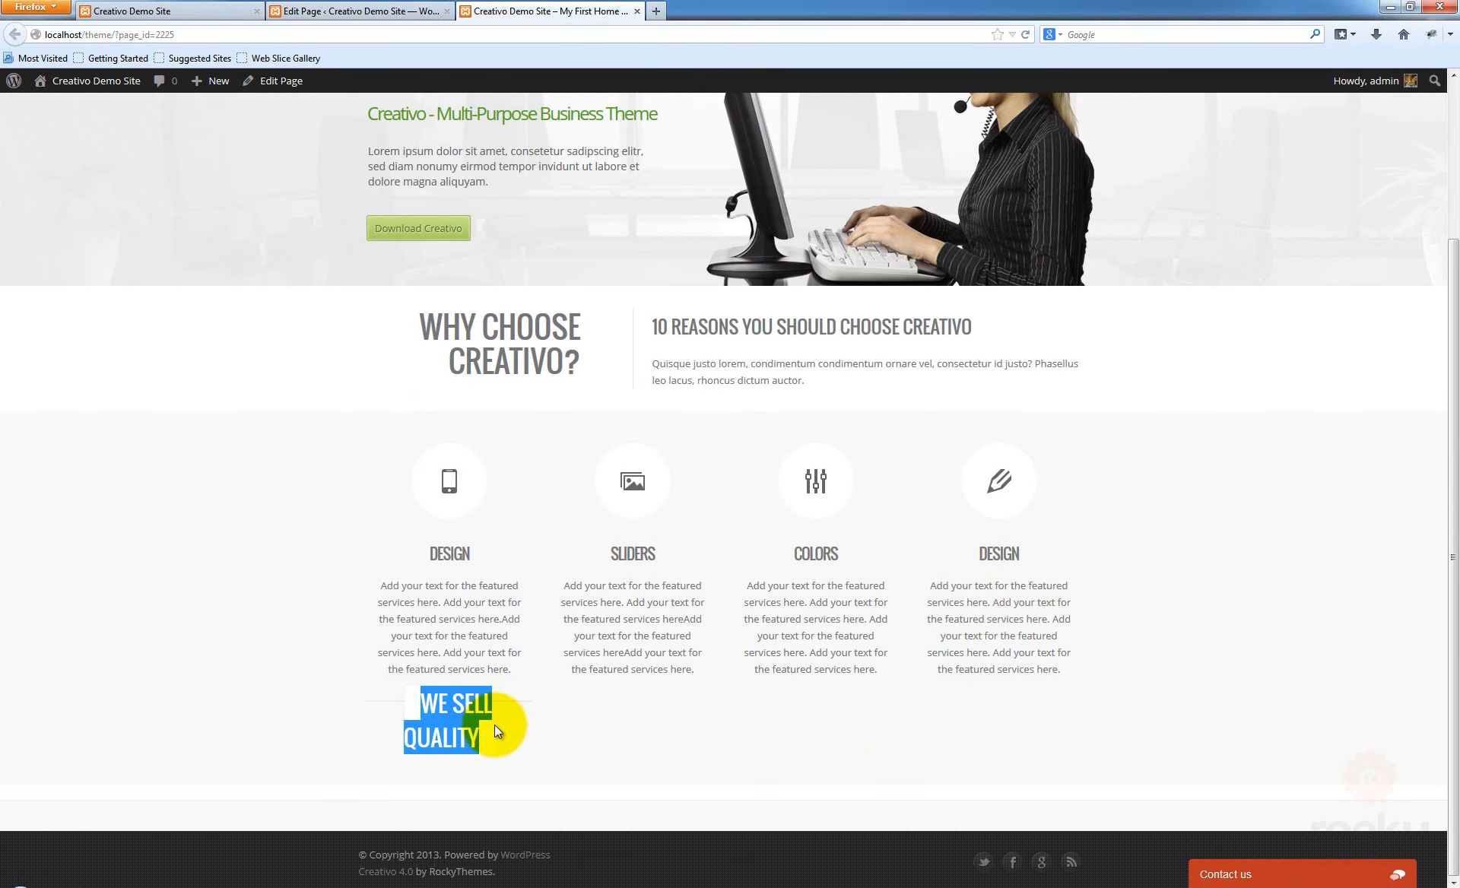
left_click(494, 724)
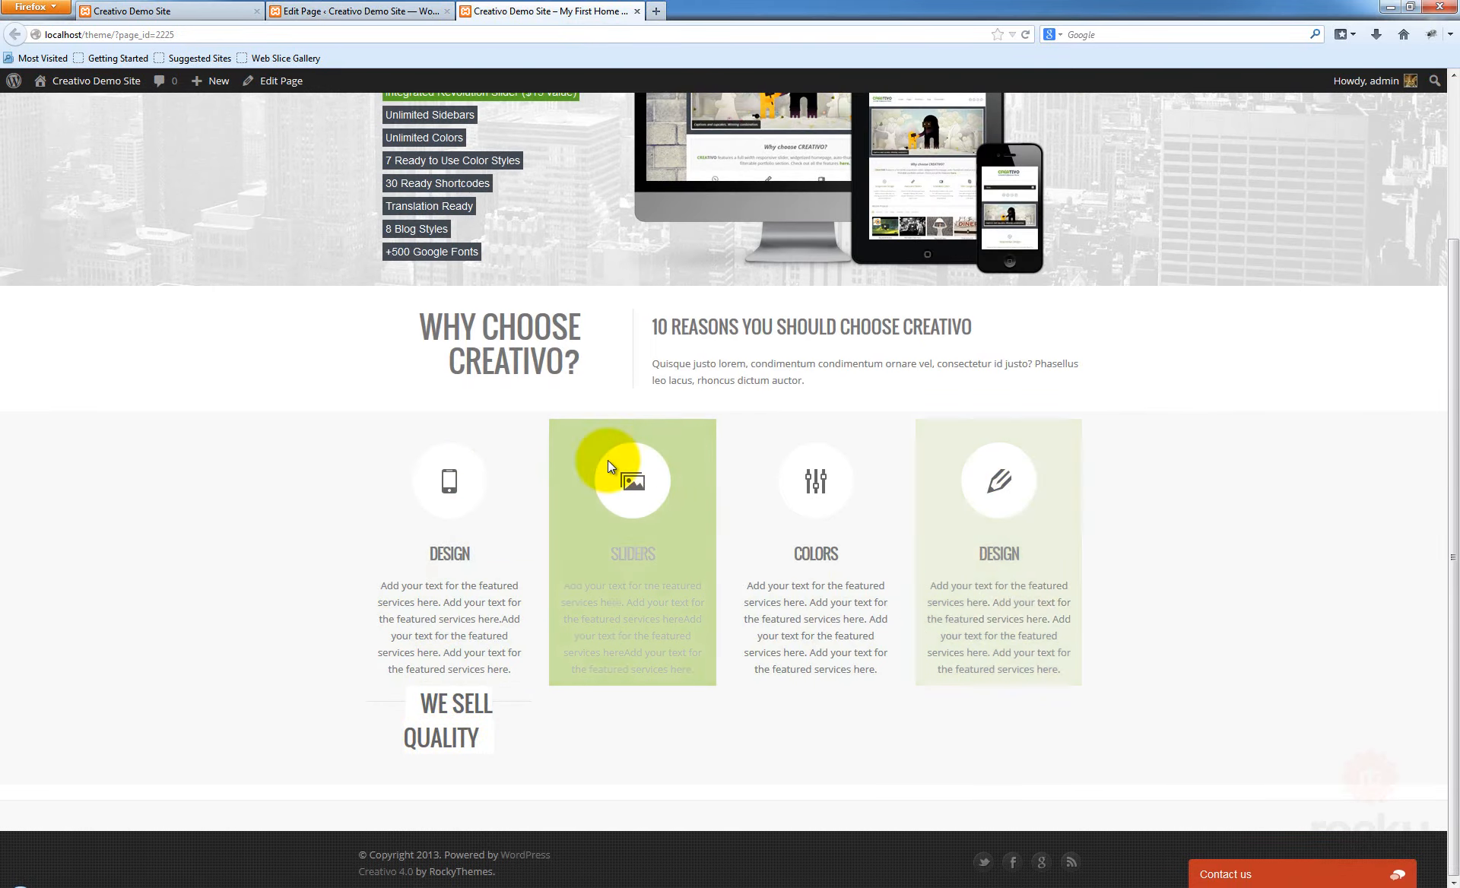
Return to the page editor and change the Featured Services row to a single full-width column
left_click(343, 10)
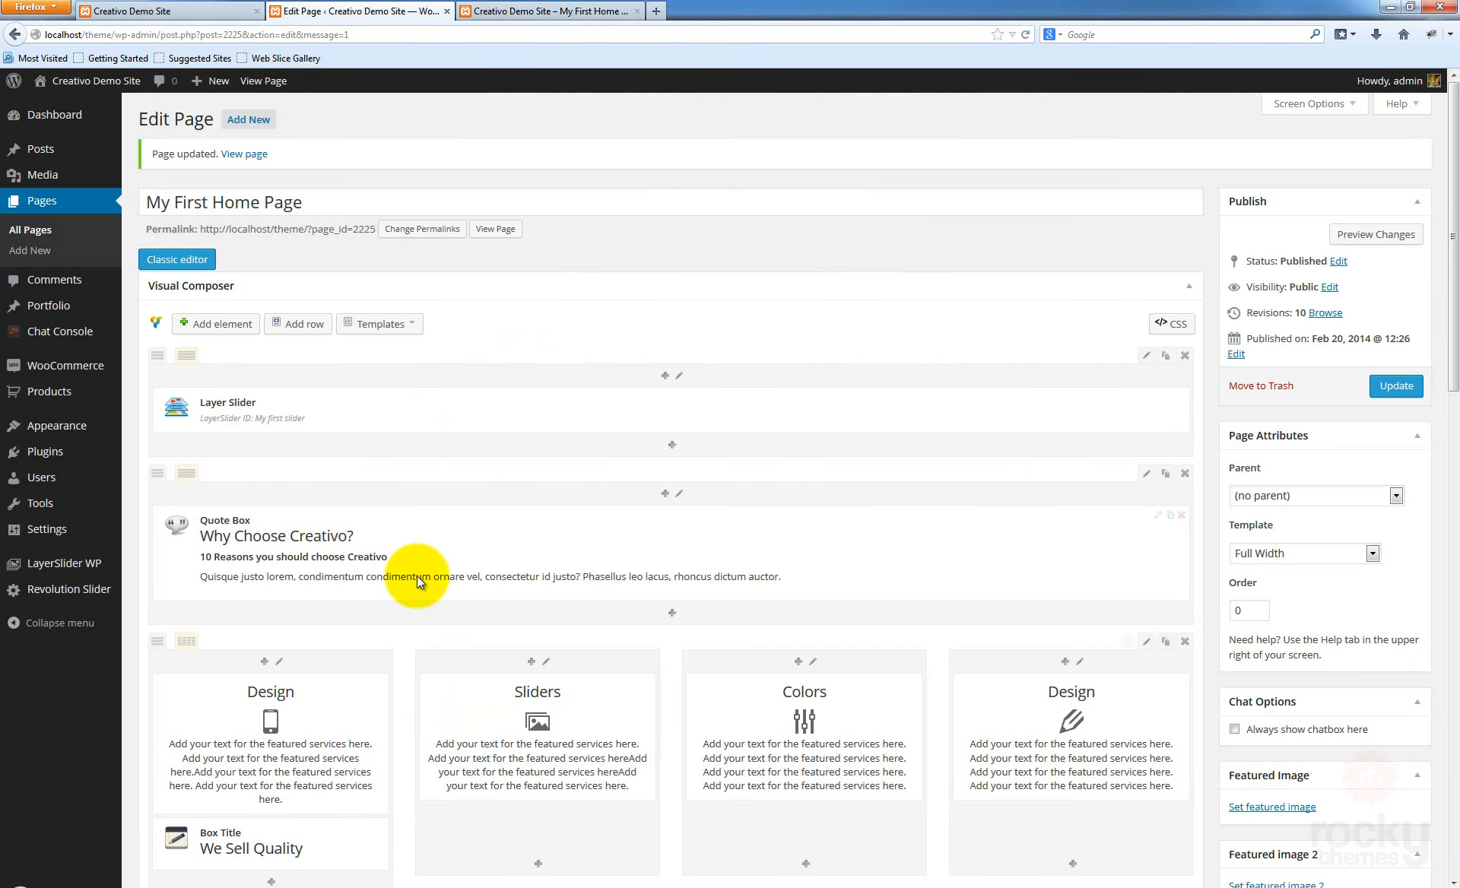
scroll(417, 576, "down", 5)
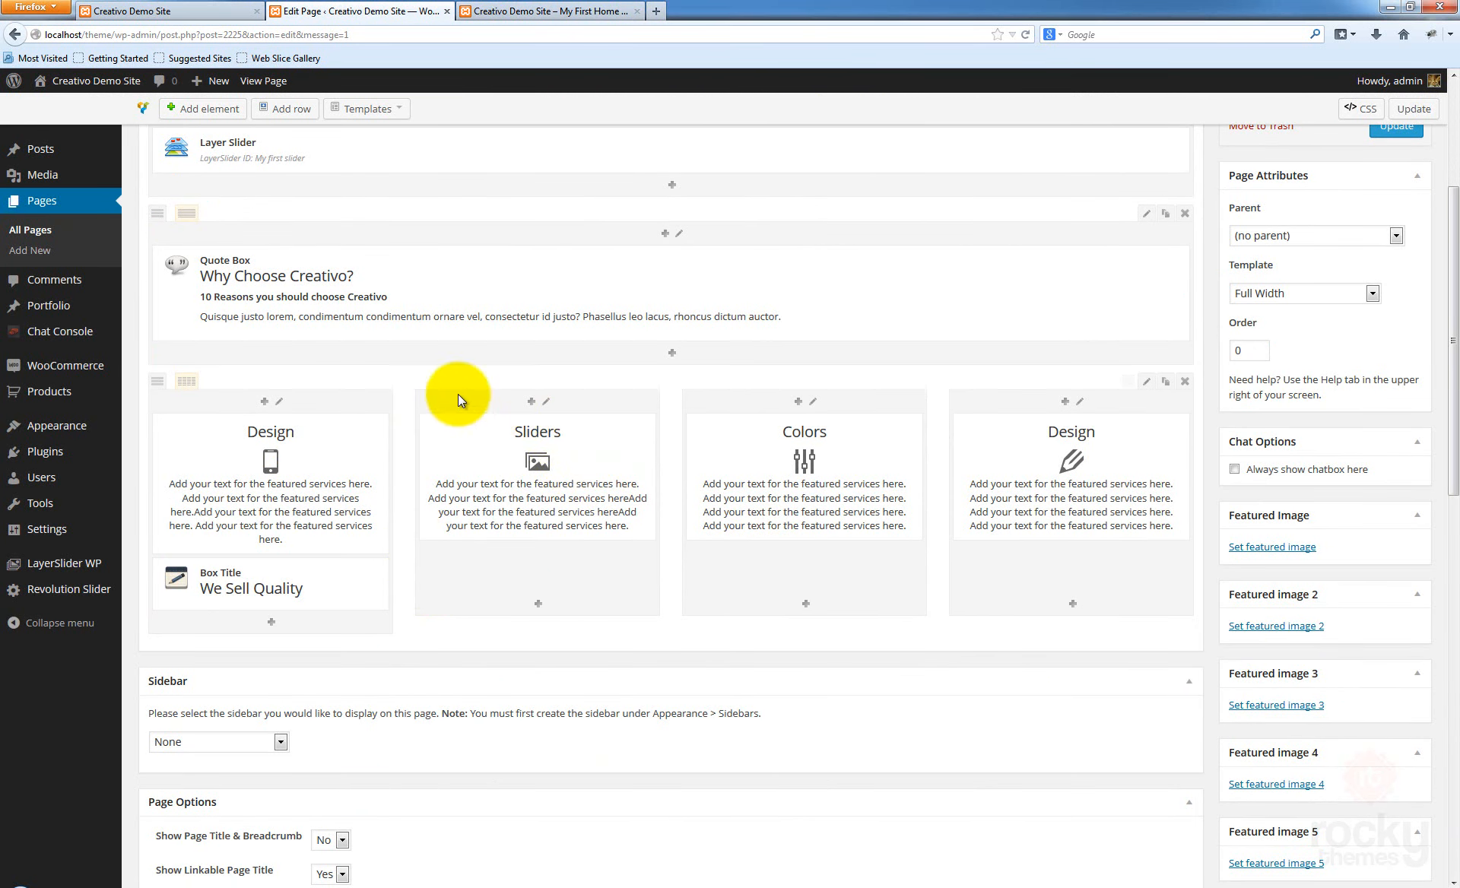
mouse_move(183, 384)
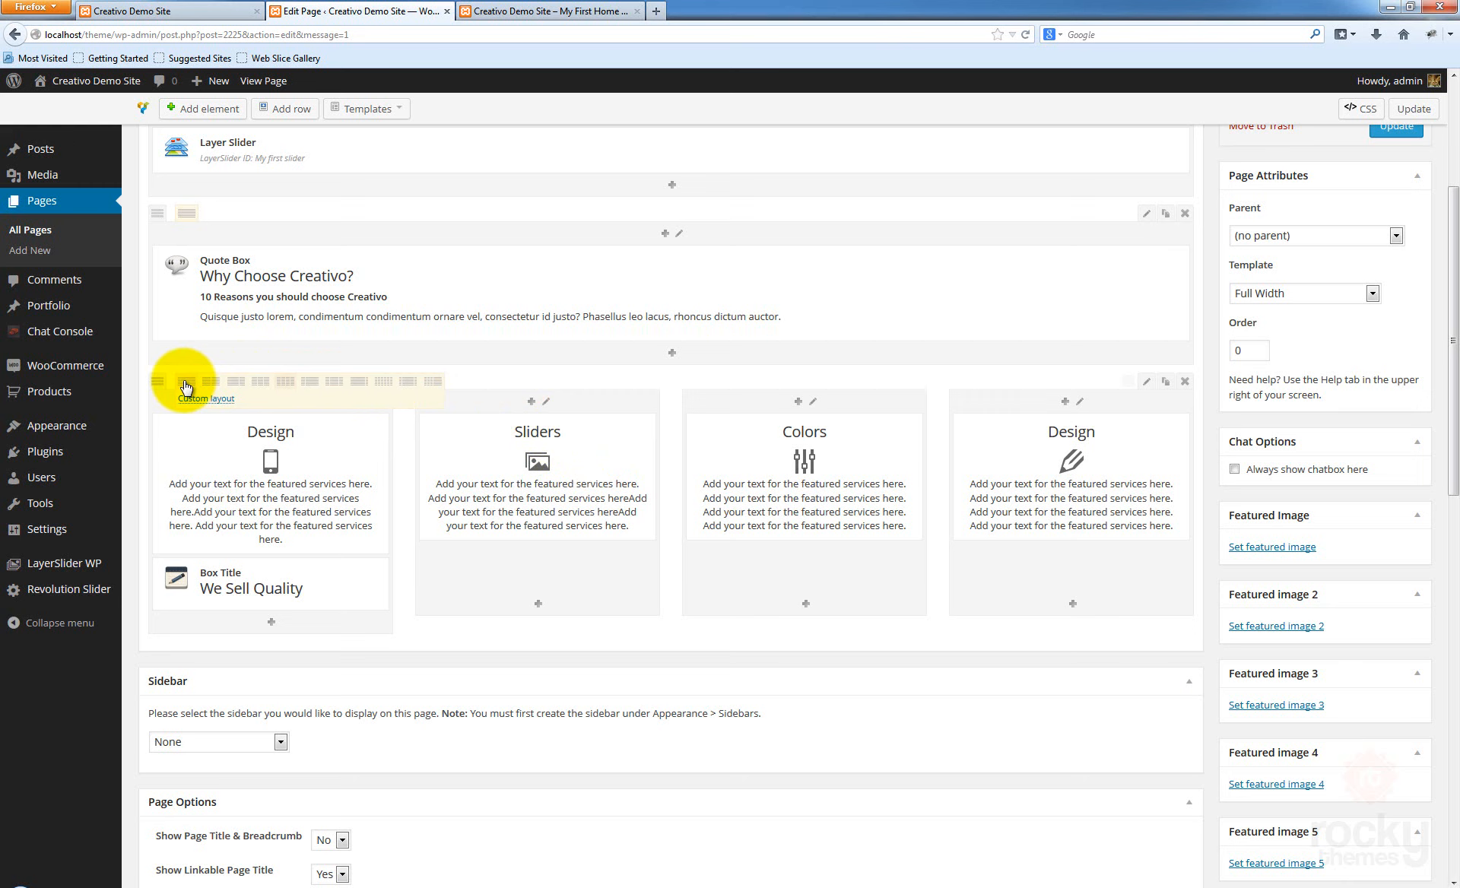
left_click(182, 382)
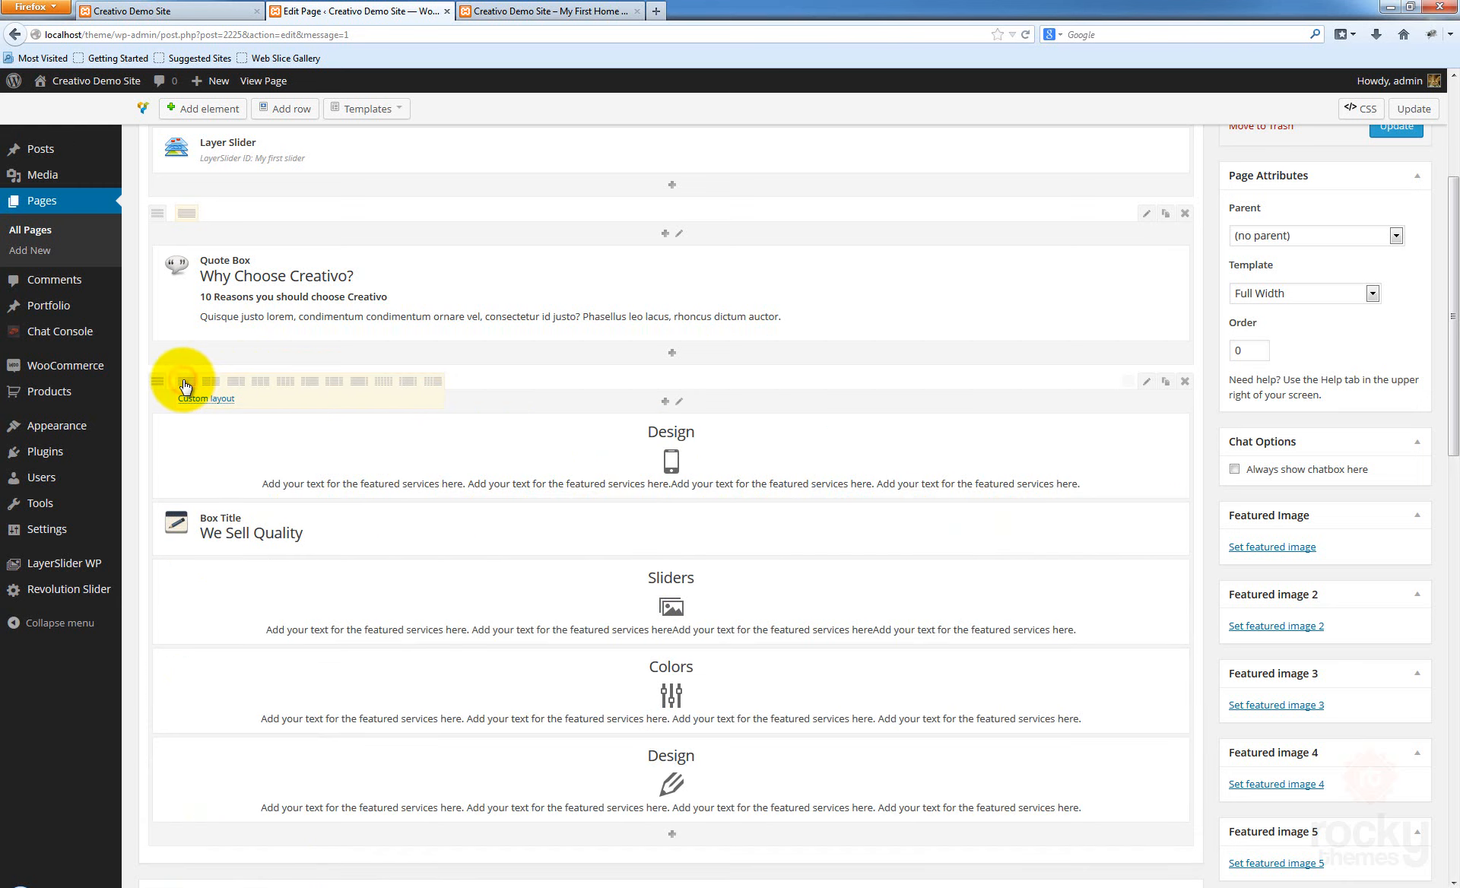
scroll(853, 482, "down", 3)
scroll(458, 536, "up", 3)
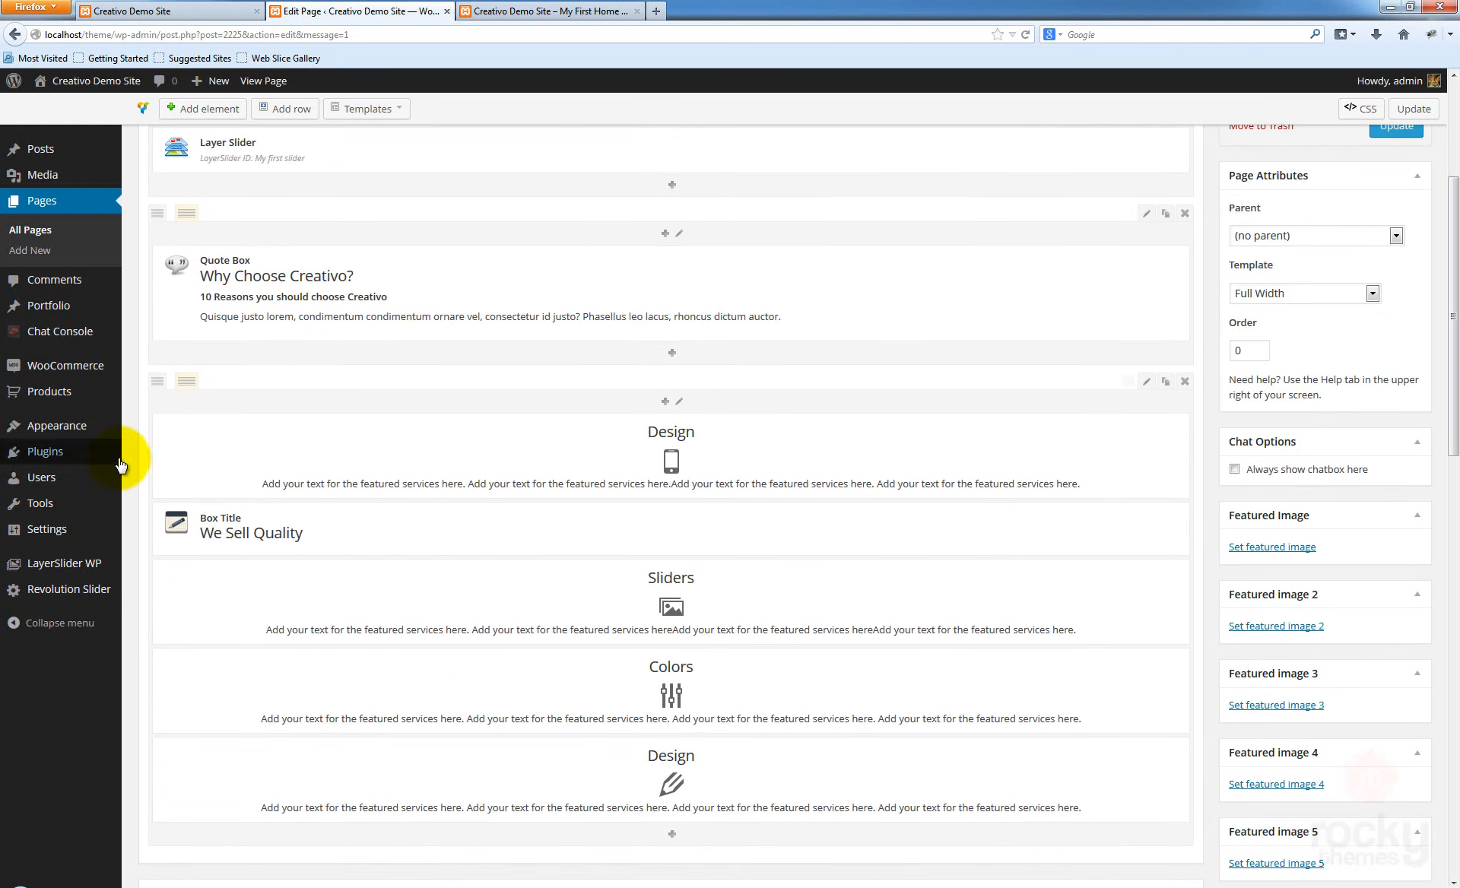
Move the We Sell Quality title above the first Design box in the services row
left_click_drag(174, 518, 184, 432)
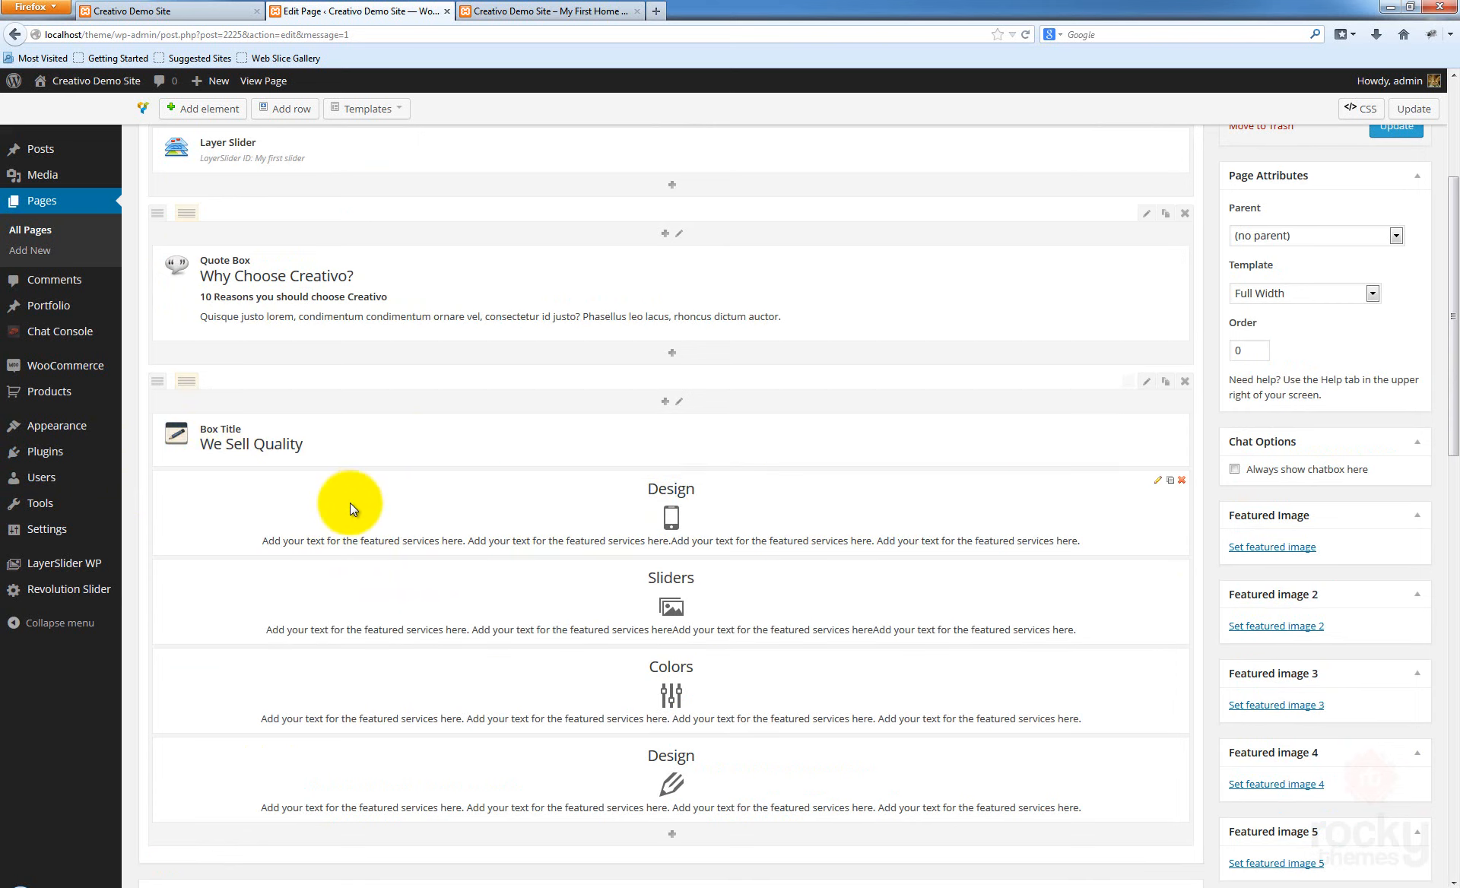
scroll(342, 498, "down", 8)
scroll(423, 391, "up", 5)
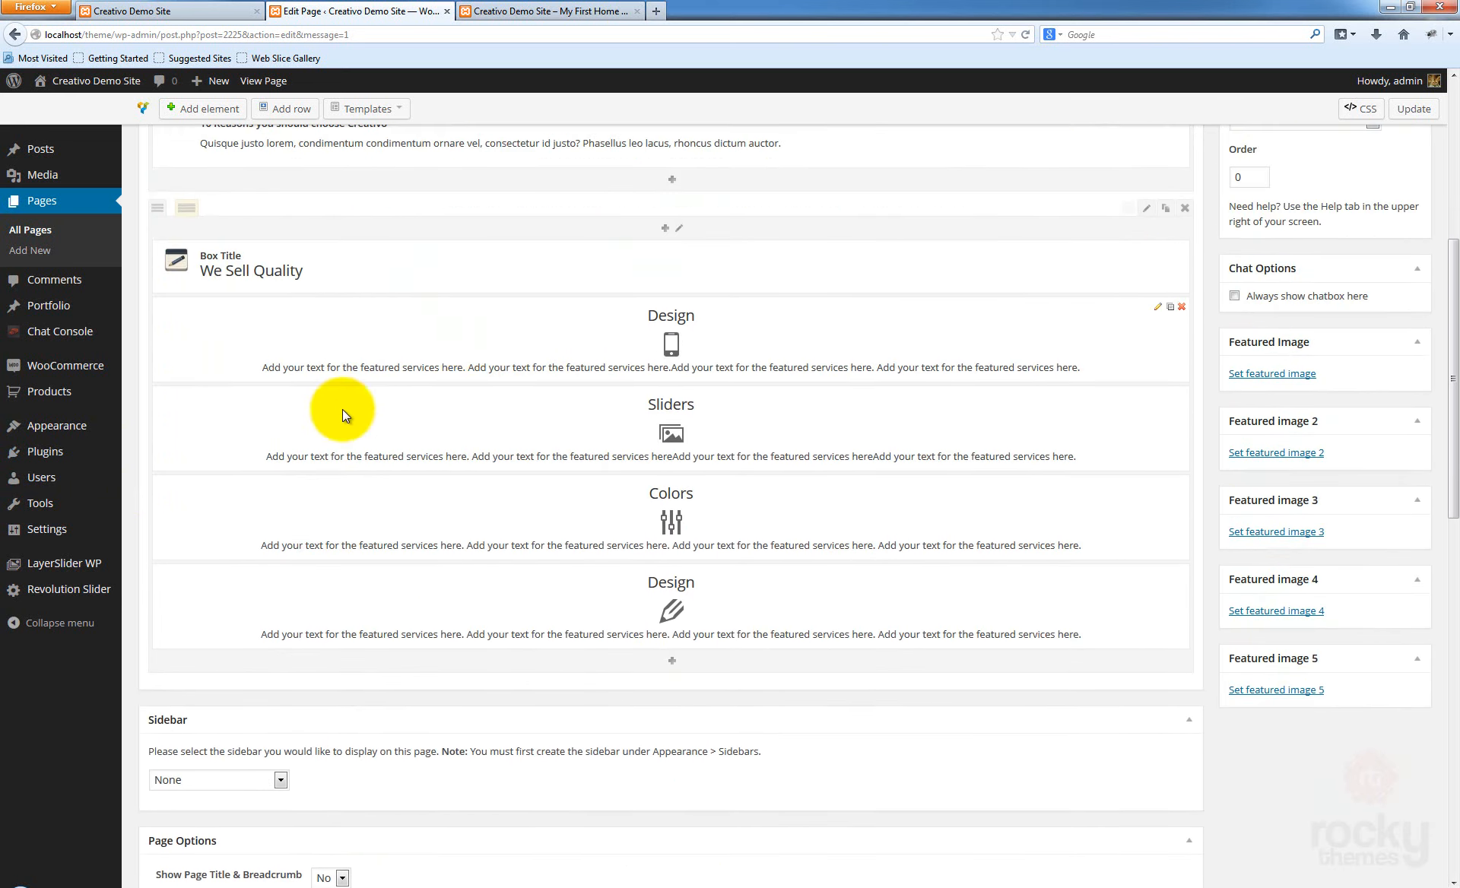
Add a nested Row element below the last Design box and split it into four equal columns
scroll(385, 646, "up", 2)
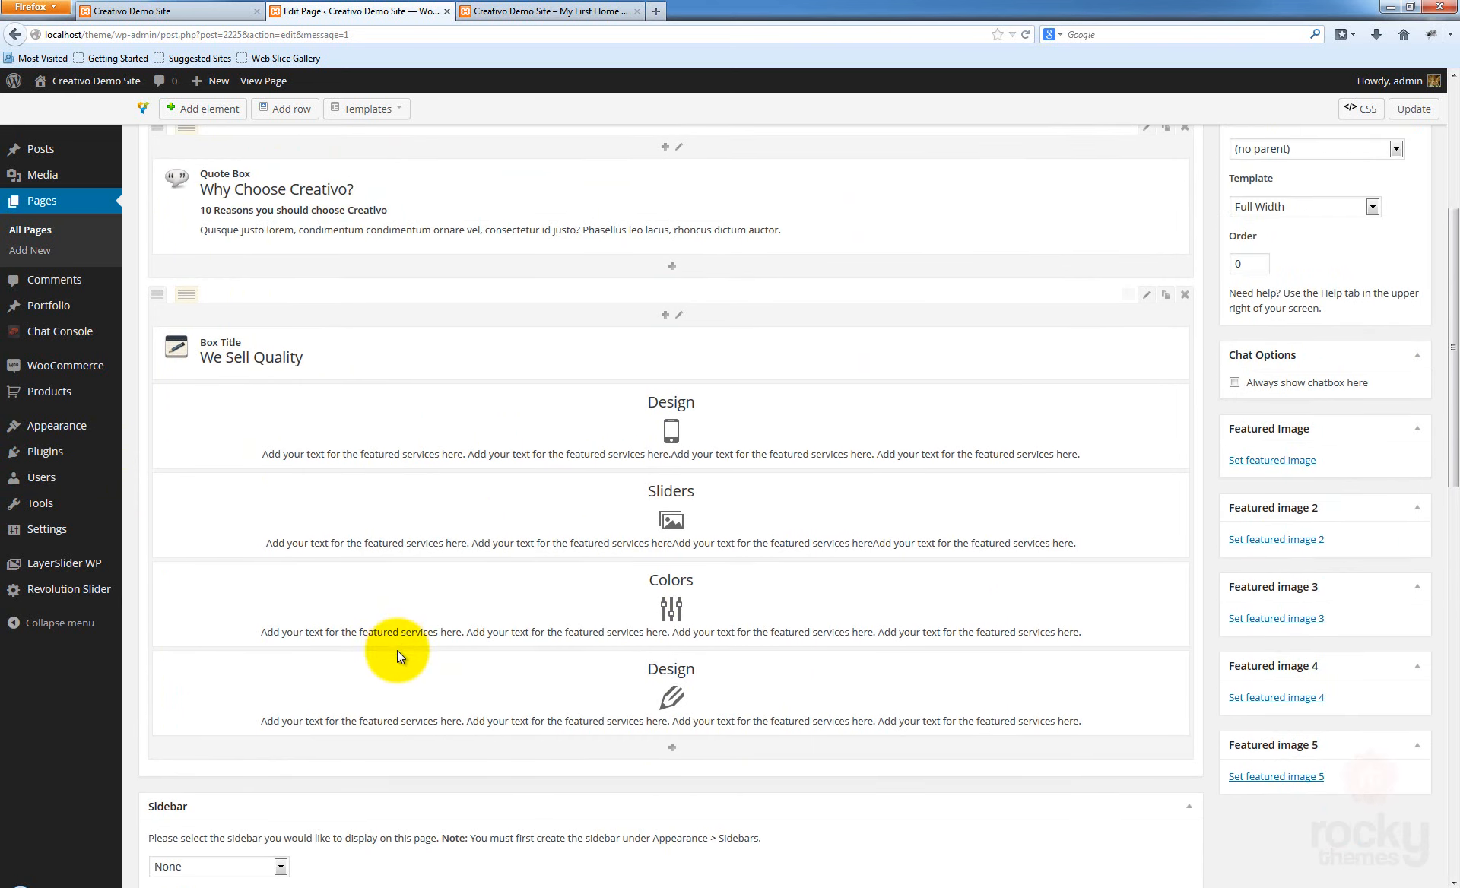
left_click(670, 747)
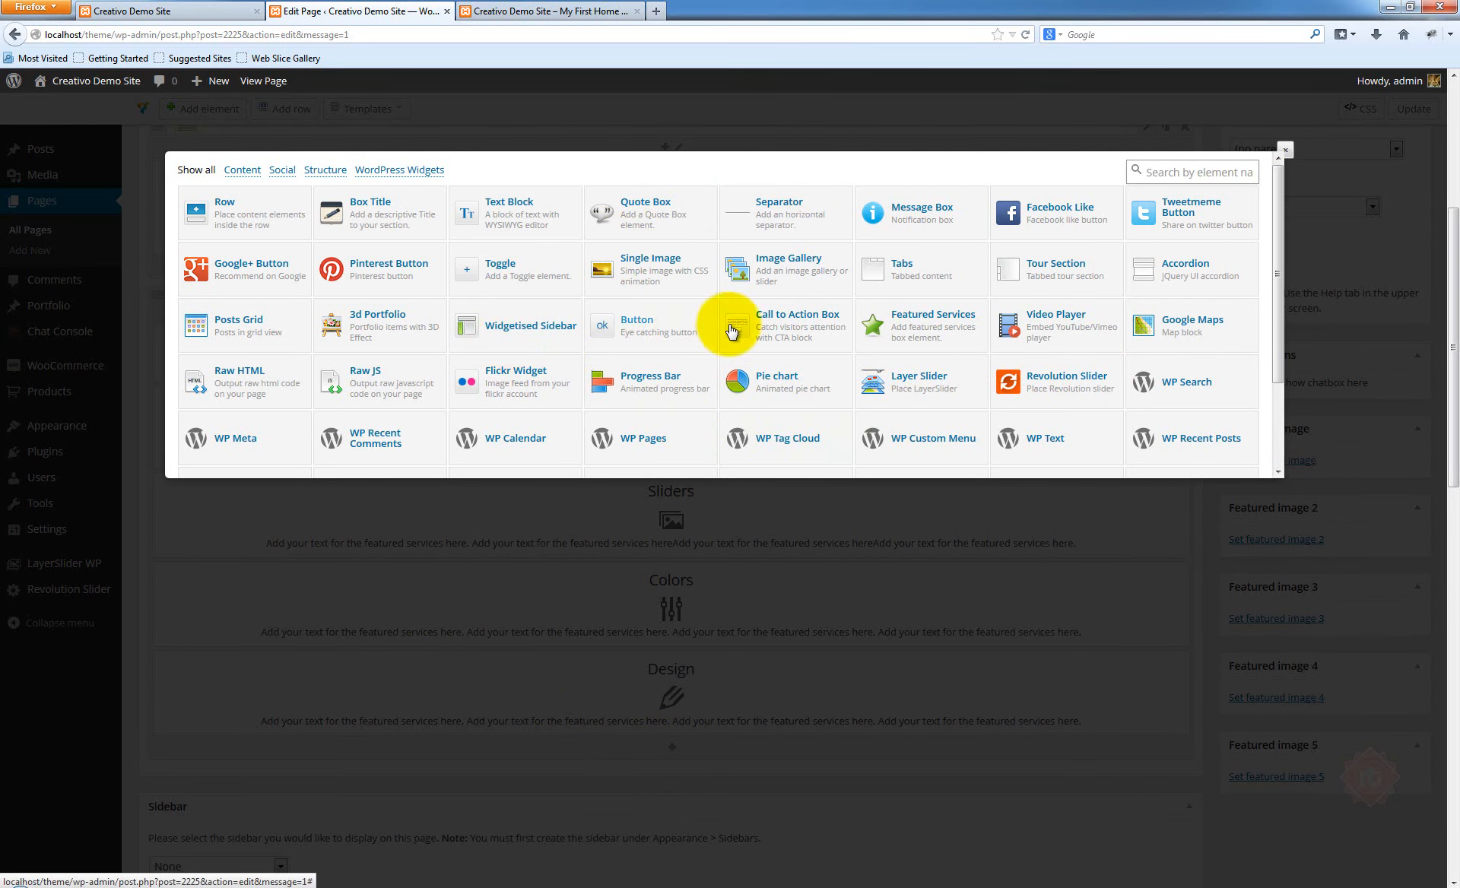
left_click(233, 206)
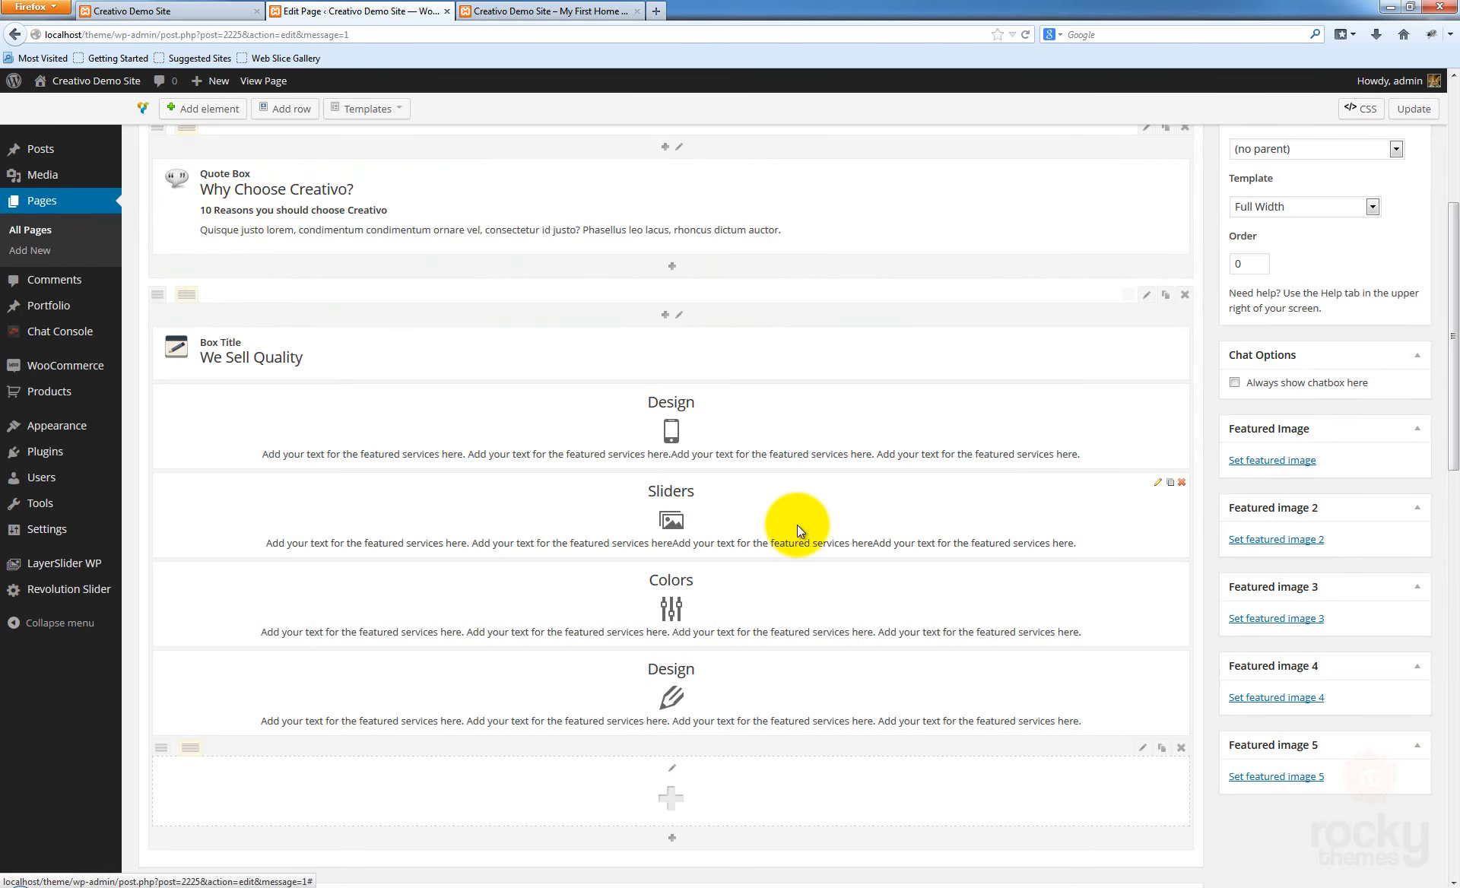
scroll(797, 525, "down", 4)
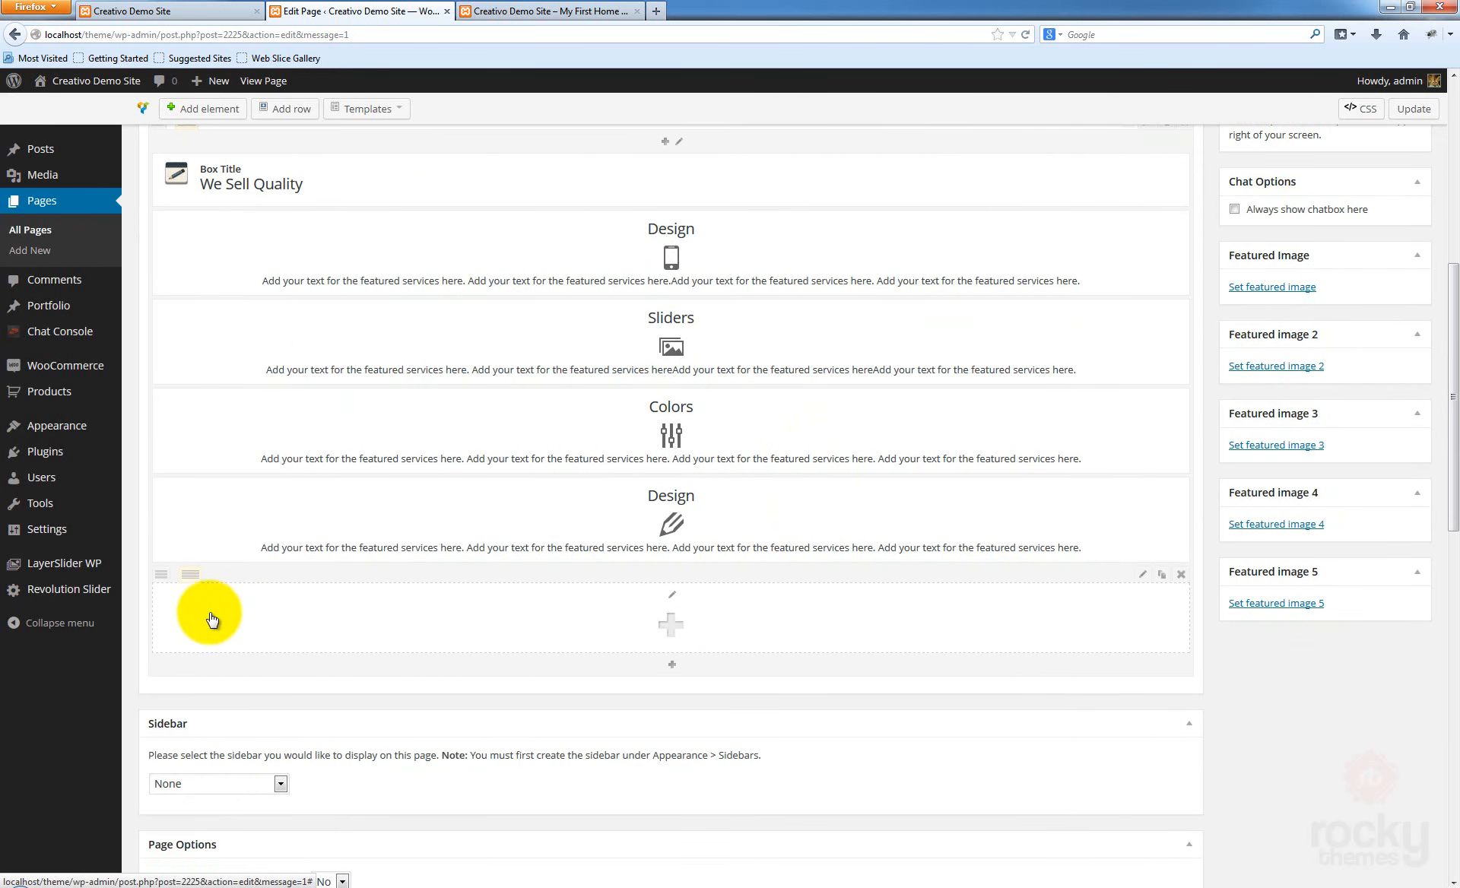
mouse_move(195, 582)
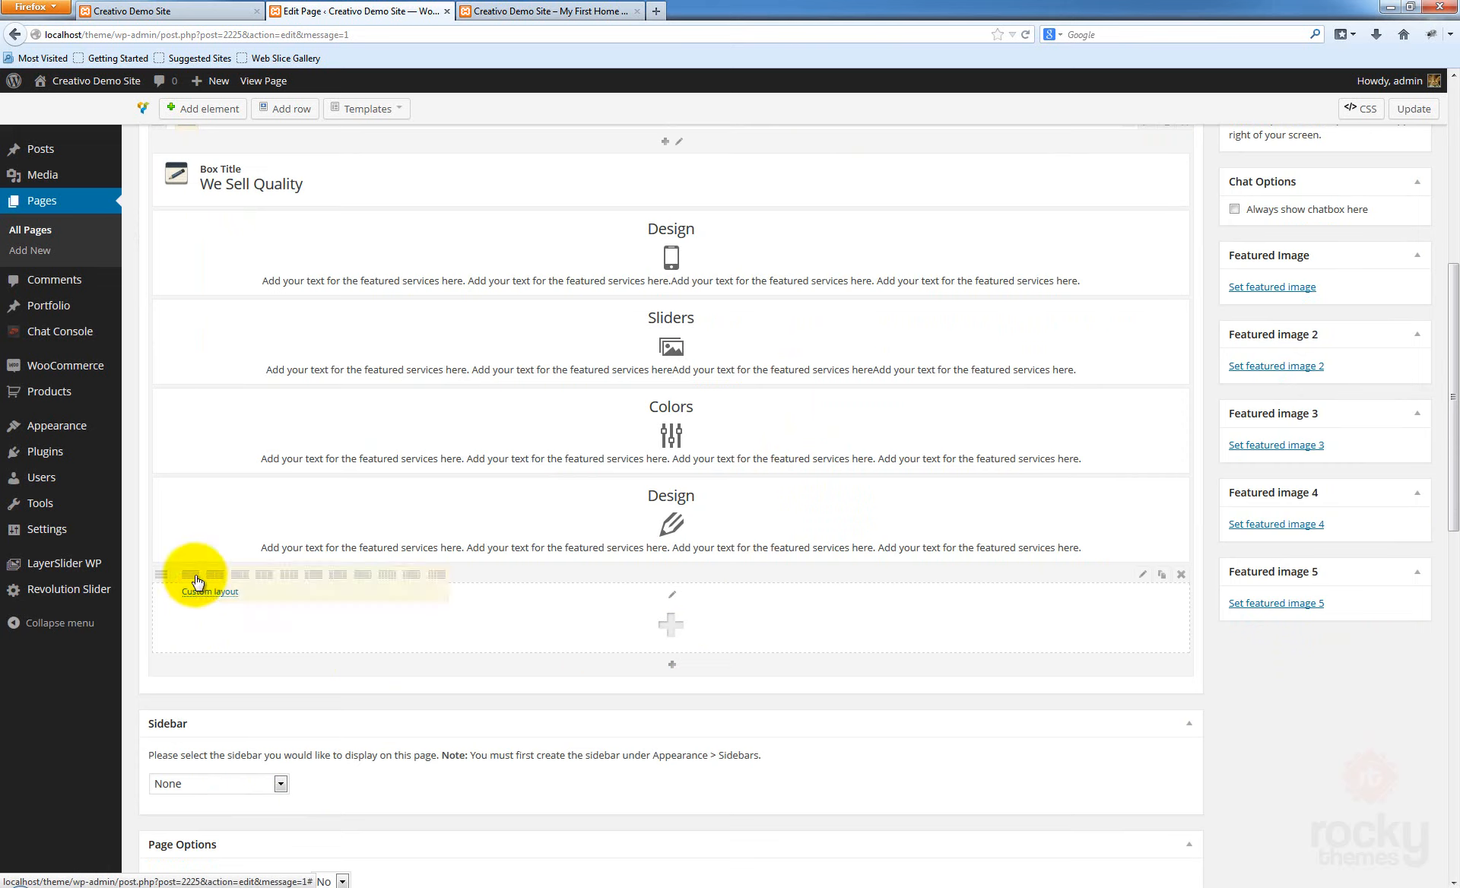
left_click(290, 576)
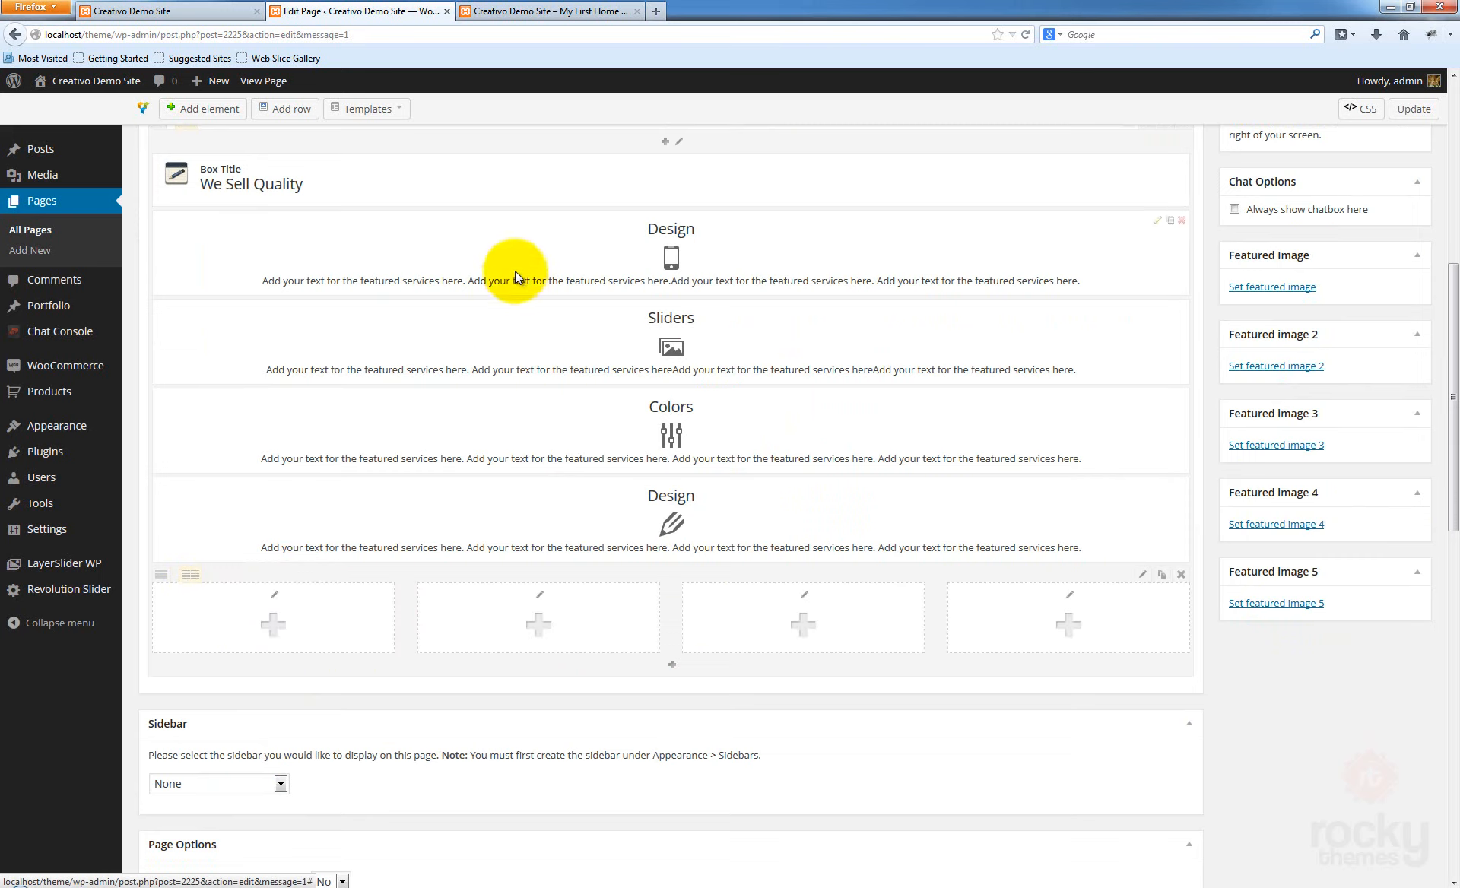
Move the Design, Sliders, Colors and second Design boxes into the nested row's four columns, one per column in that order
mouse_move(197, 217)
left_mouse_down()
mouse_move(228, 281)
mouse_move(264, 560)
mouse_move(283, 572)
mouse_move(274, 534)
mouse_move(238, 540)
mouse_move(296, 544)
left_mouse_up()
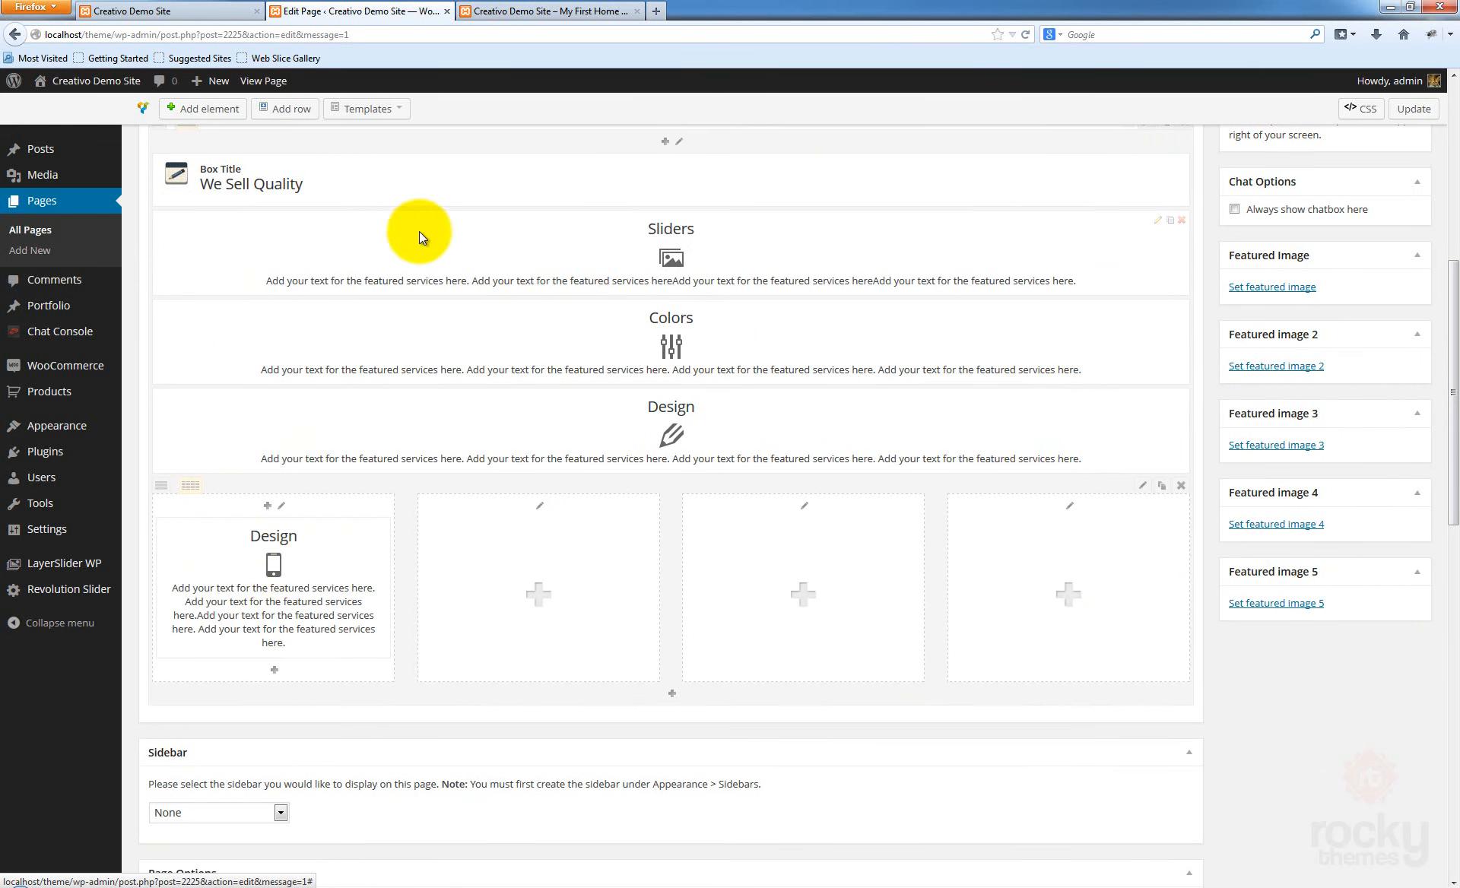
left_click_drag(237, 222, 564, 453)
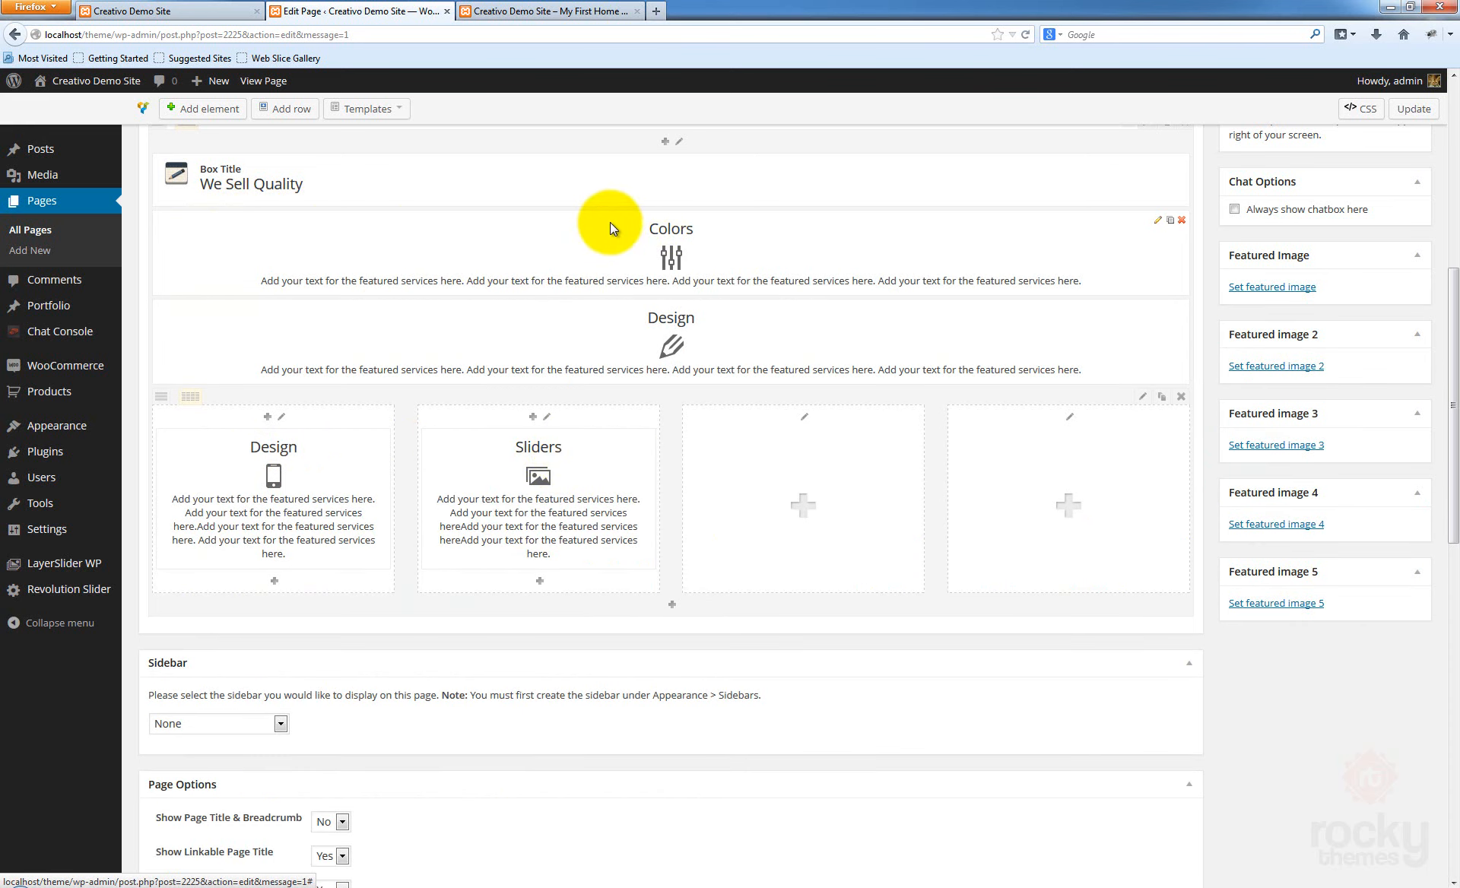
mouse_move(608, 221)
left_mouse_down()
mouse_move(752, 331)
mouse_move(798, 433)
mouse_move(821, 382)
left_mouse_up()
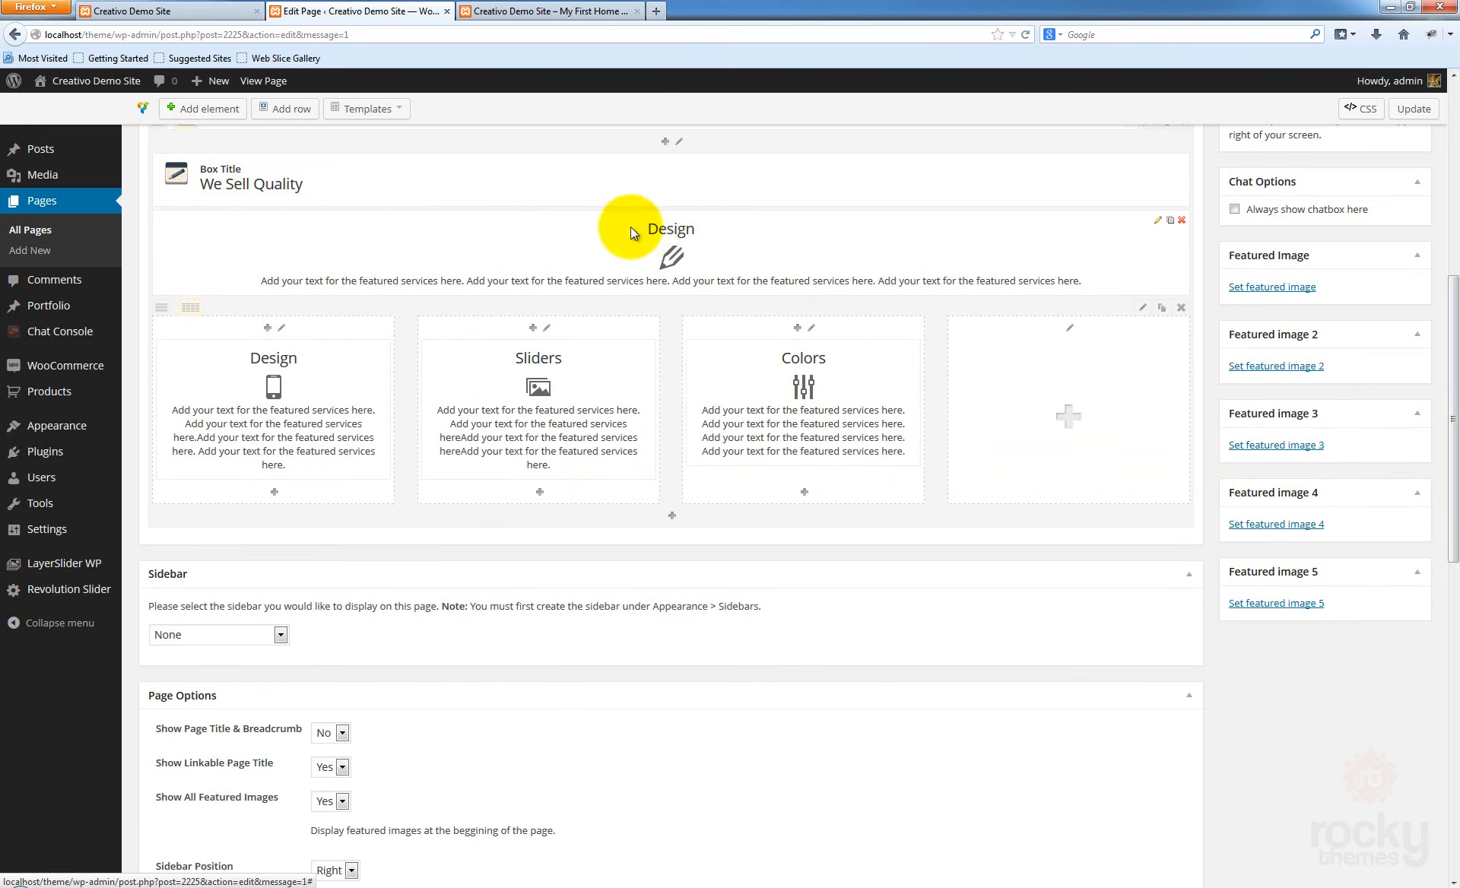
left_click_drag(630, 232, 1092, 272)
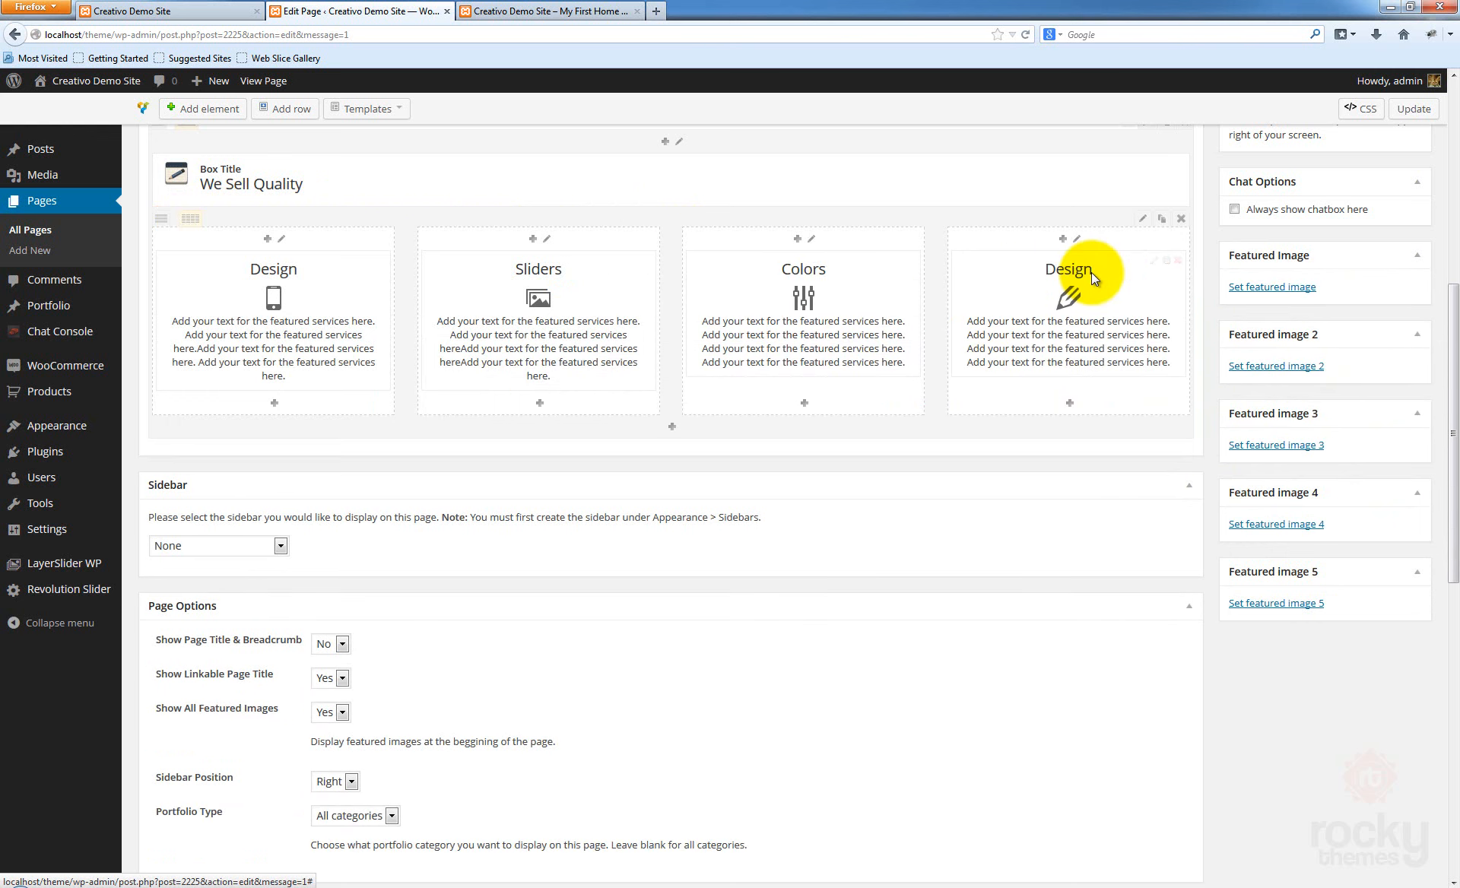
scroll(960, 342, "up", 5)
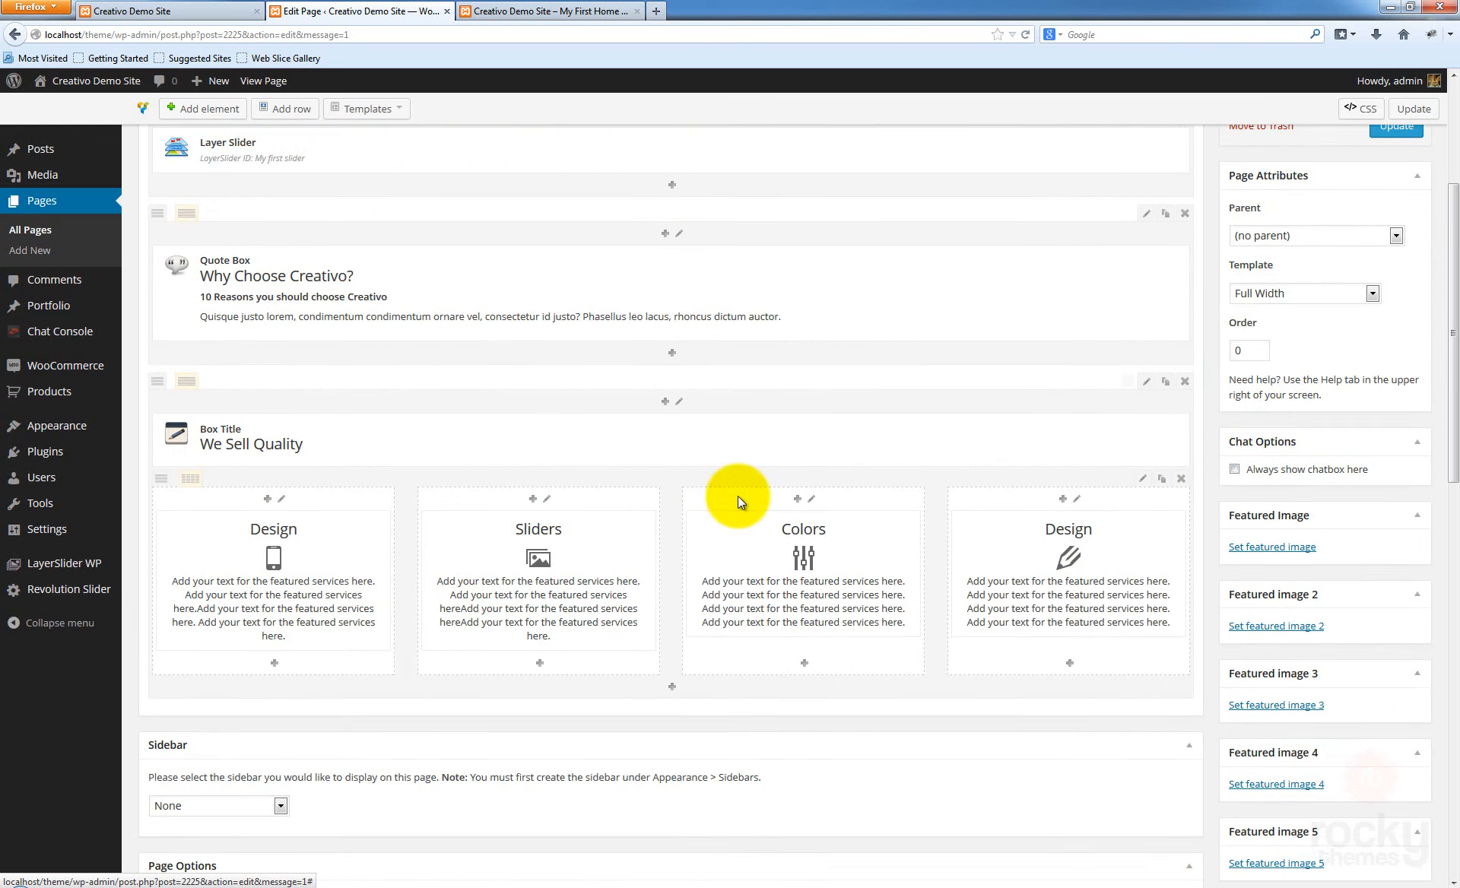
scroll(684, 465, "up", 1)
scroll(706, 467, "down", 2)
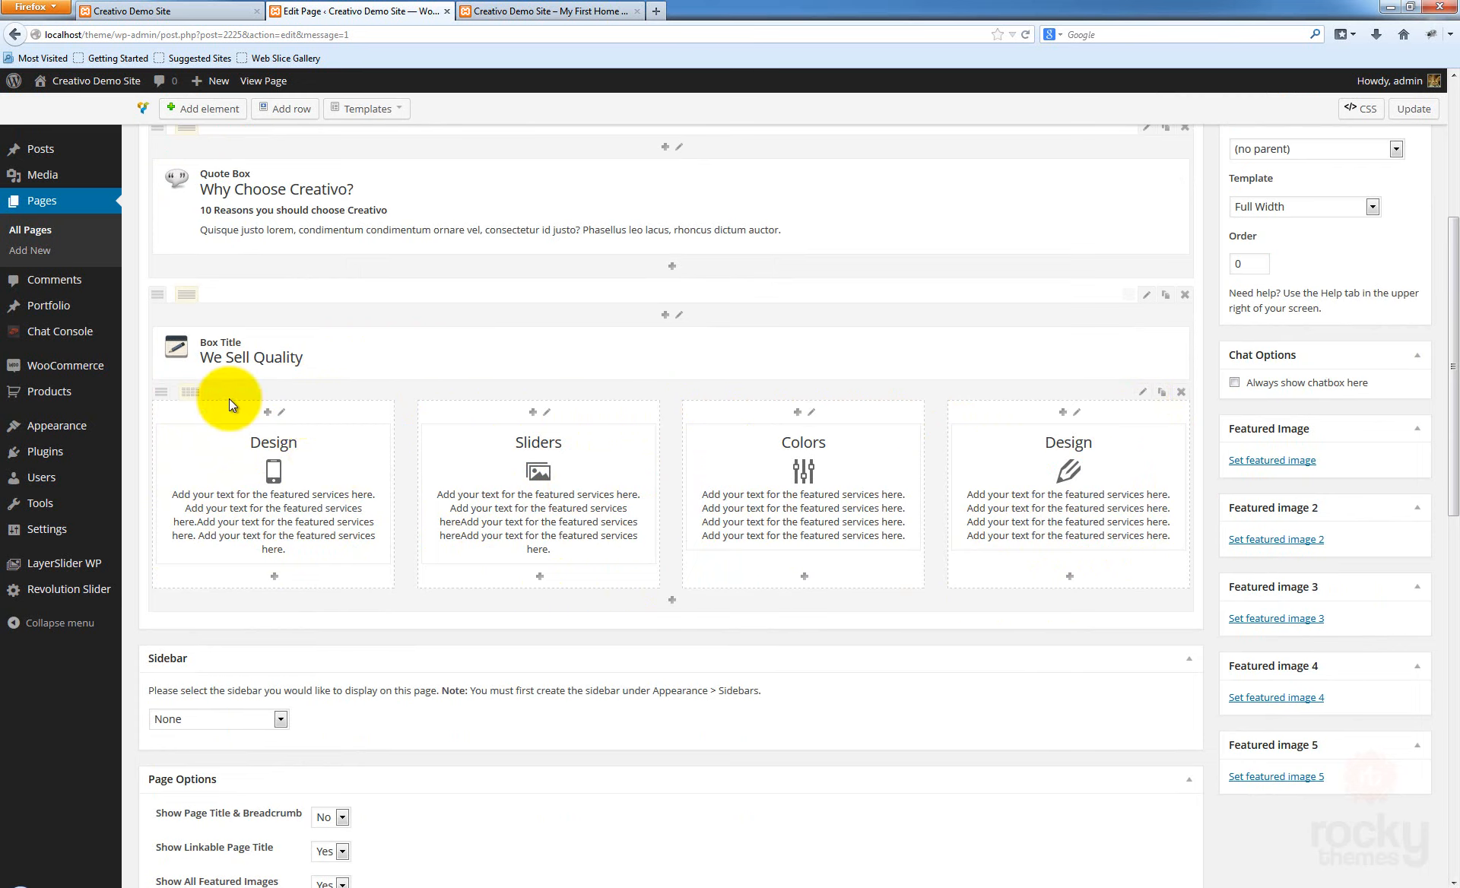
mouse_move(188, 392)
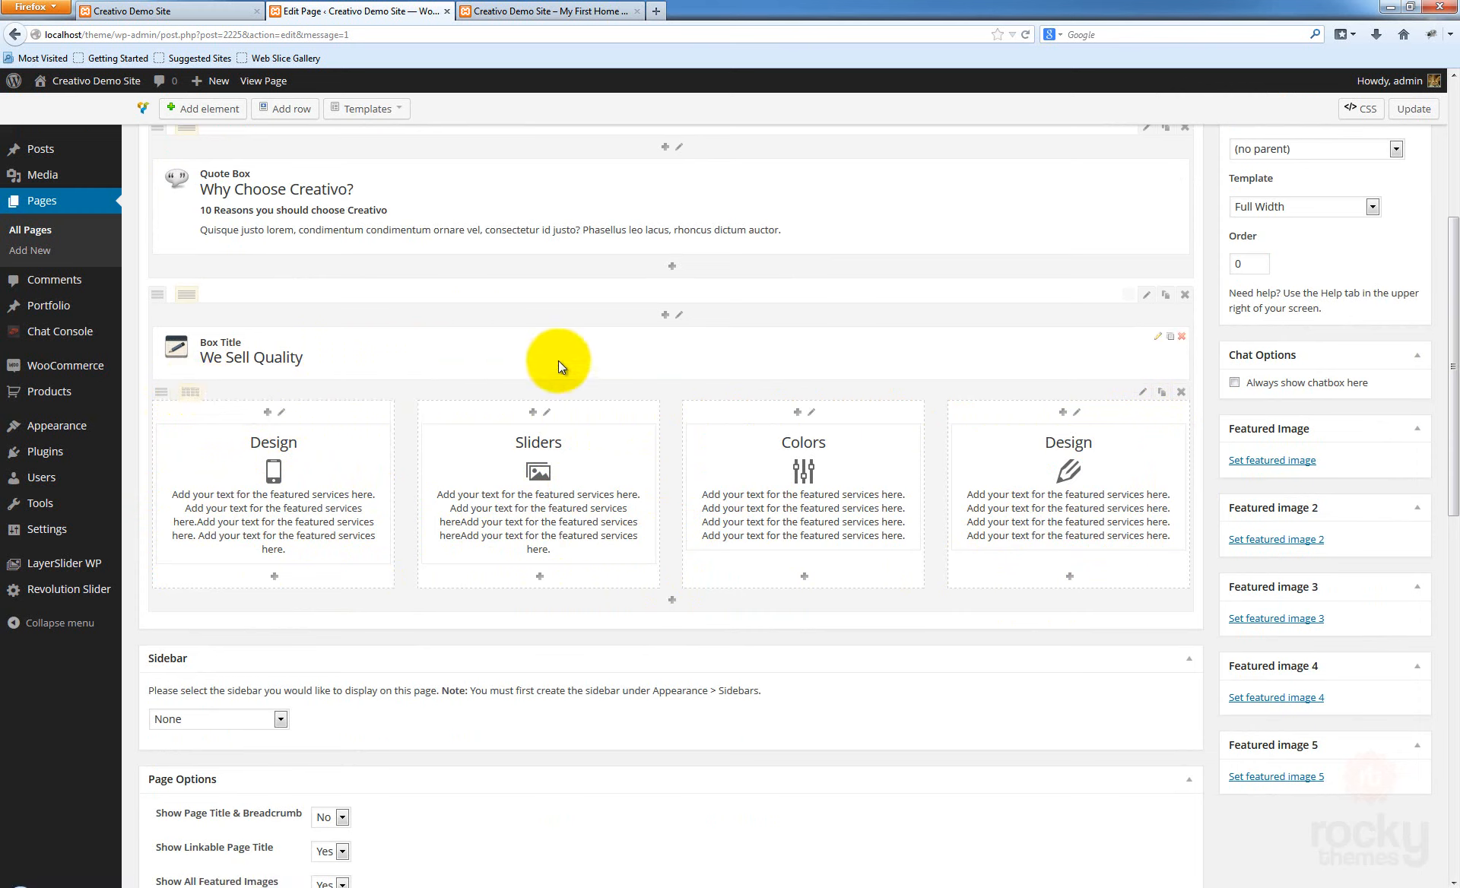
Update the page and check the We Sell Quality title above the four services in the reloaded published view
left_click(1413, 109)
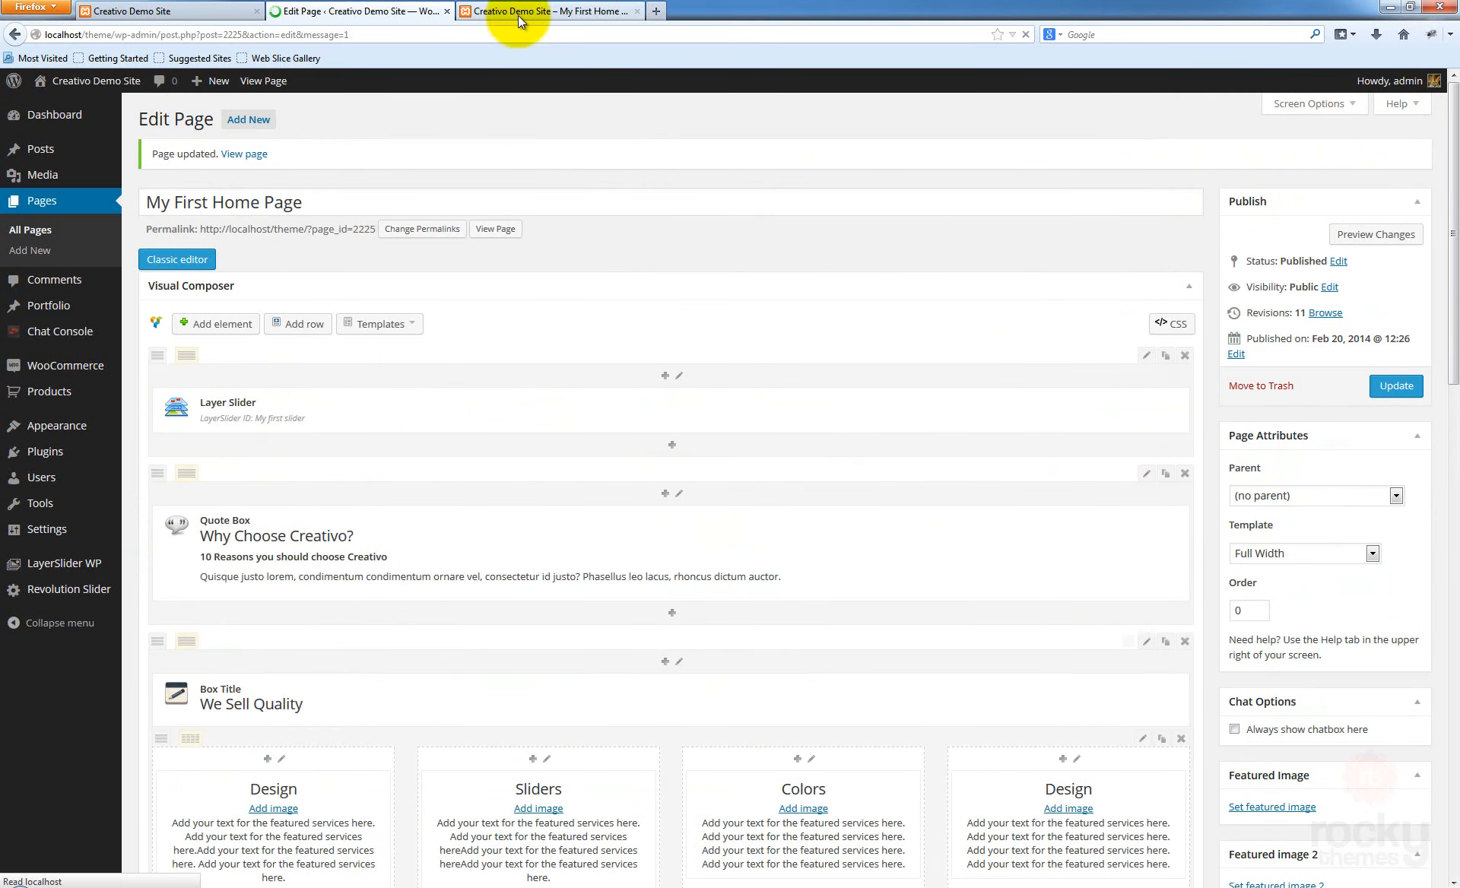
left_click(518, 12)
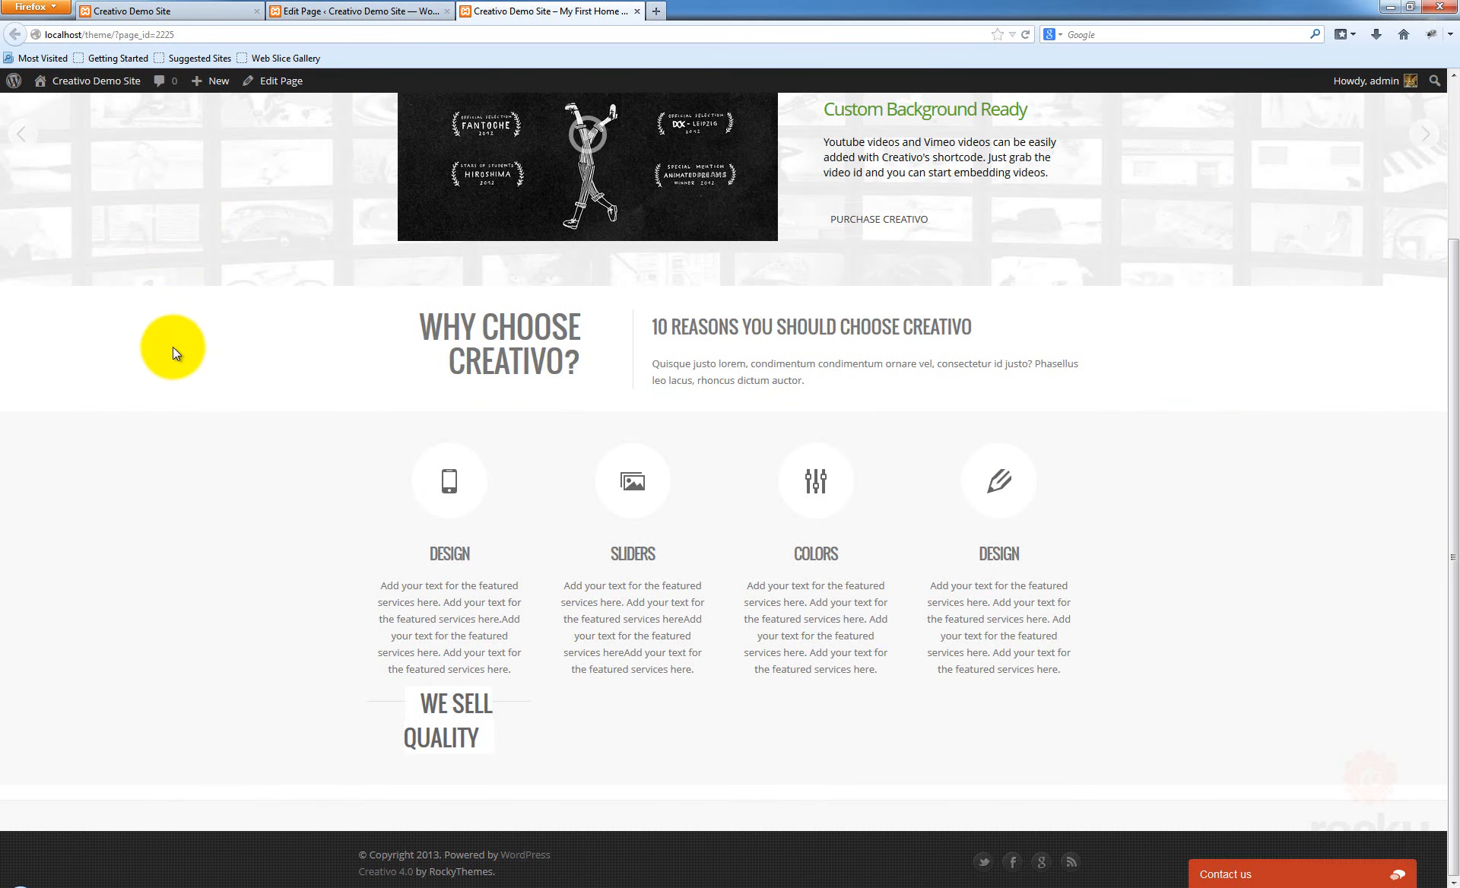
key("F5")
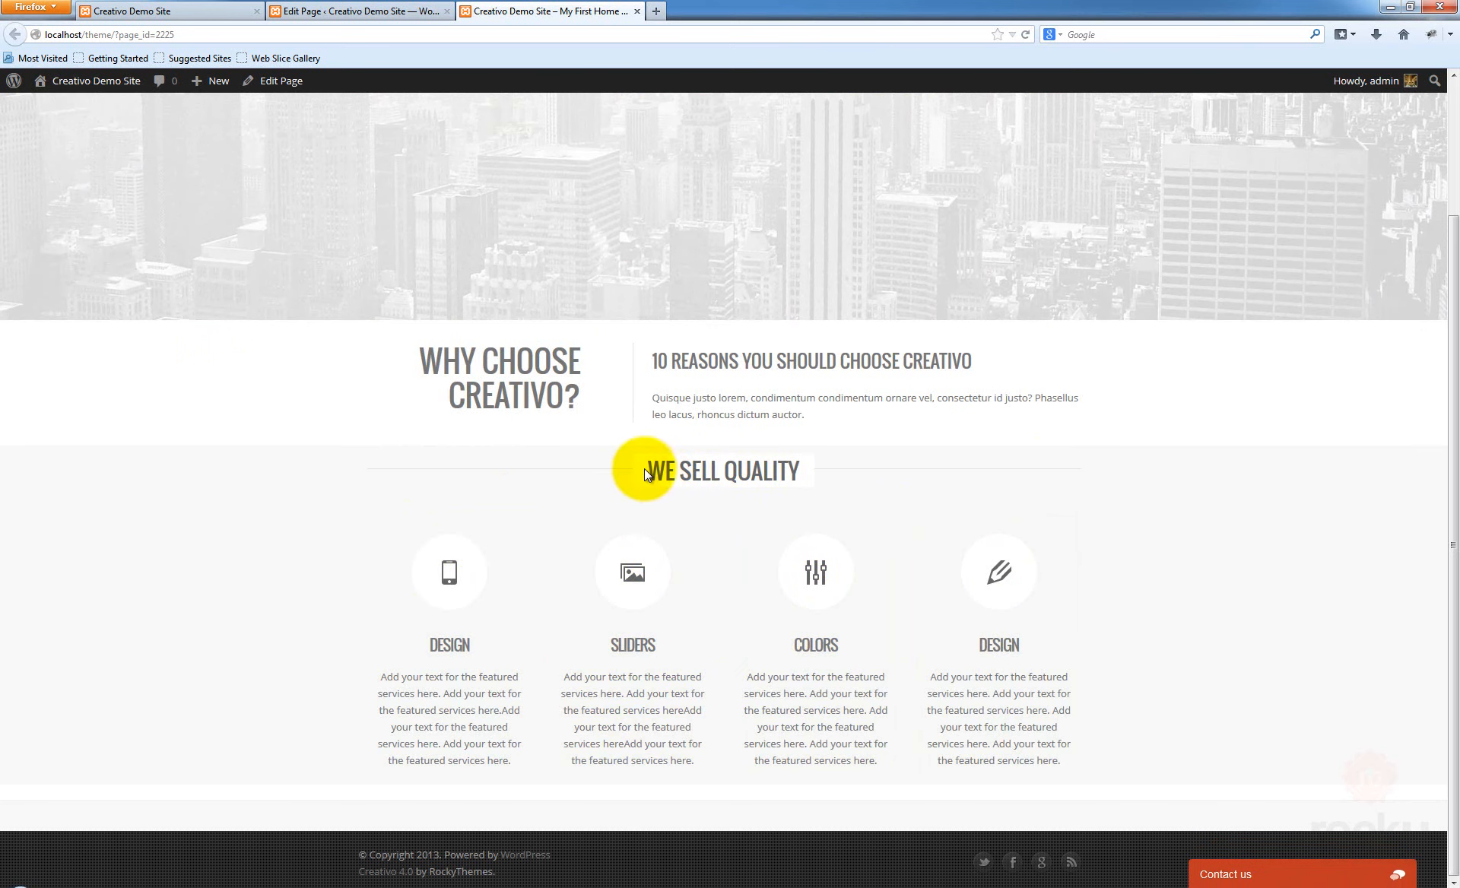
mouse_move(645, 473)
left_mouse_down()
mouse_move(793, 475)
mouse_move(672, 473)
left_mouse_up()
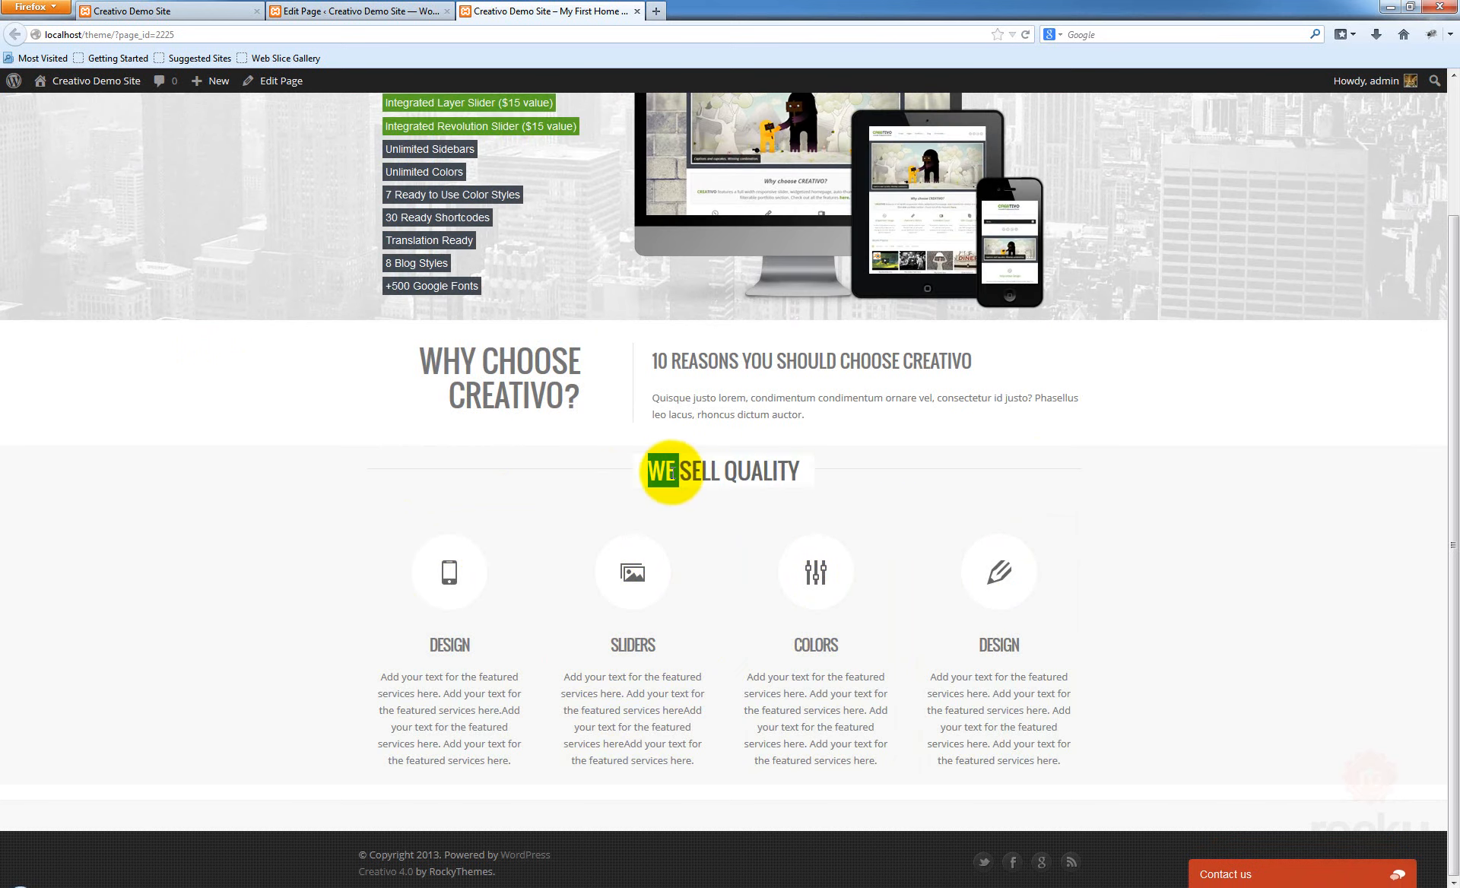
left_click(727, 488)
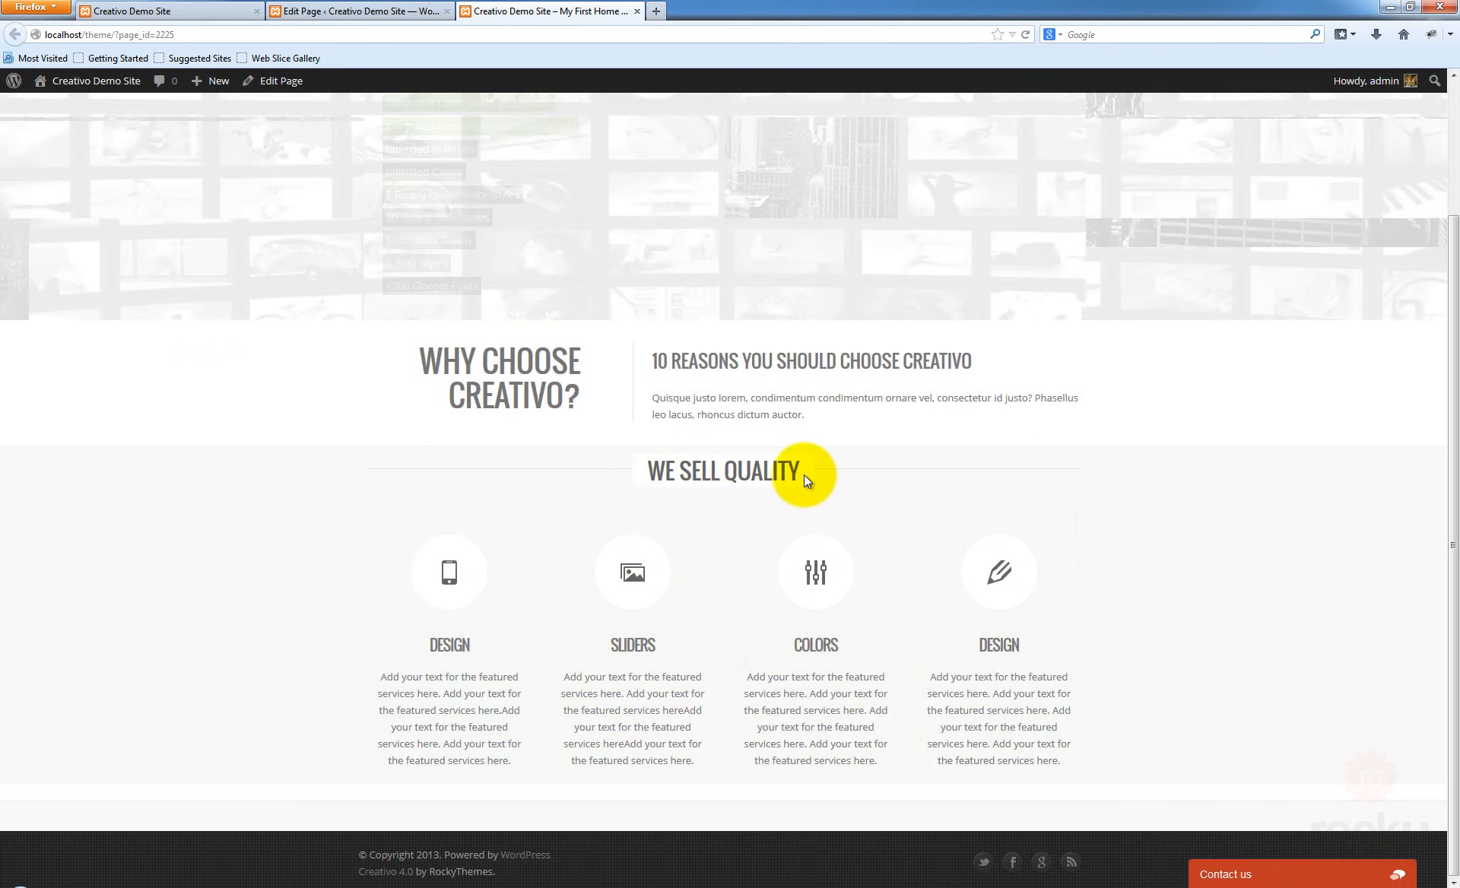
left_click_drag(815, 476, 665, 467)
left_click(690, 472)
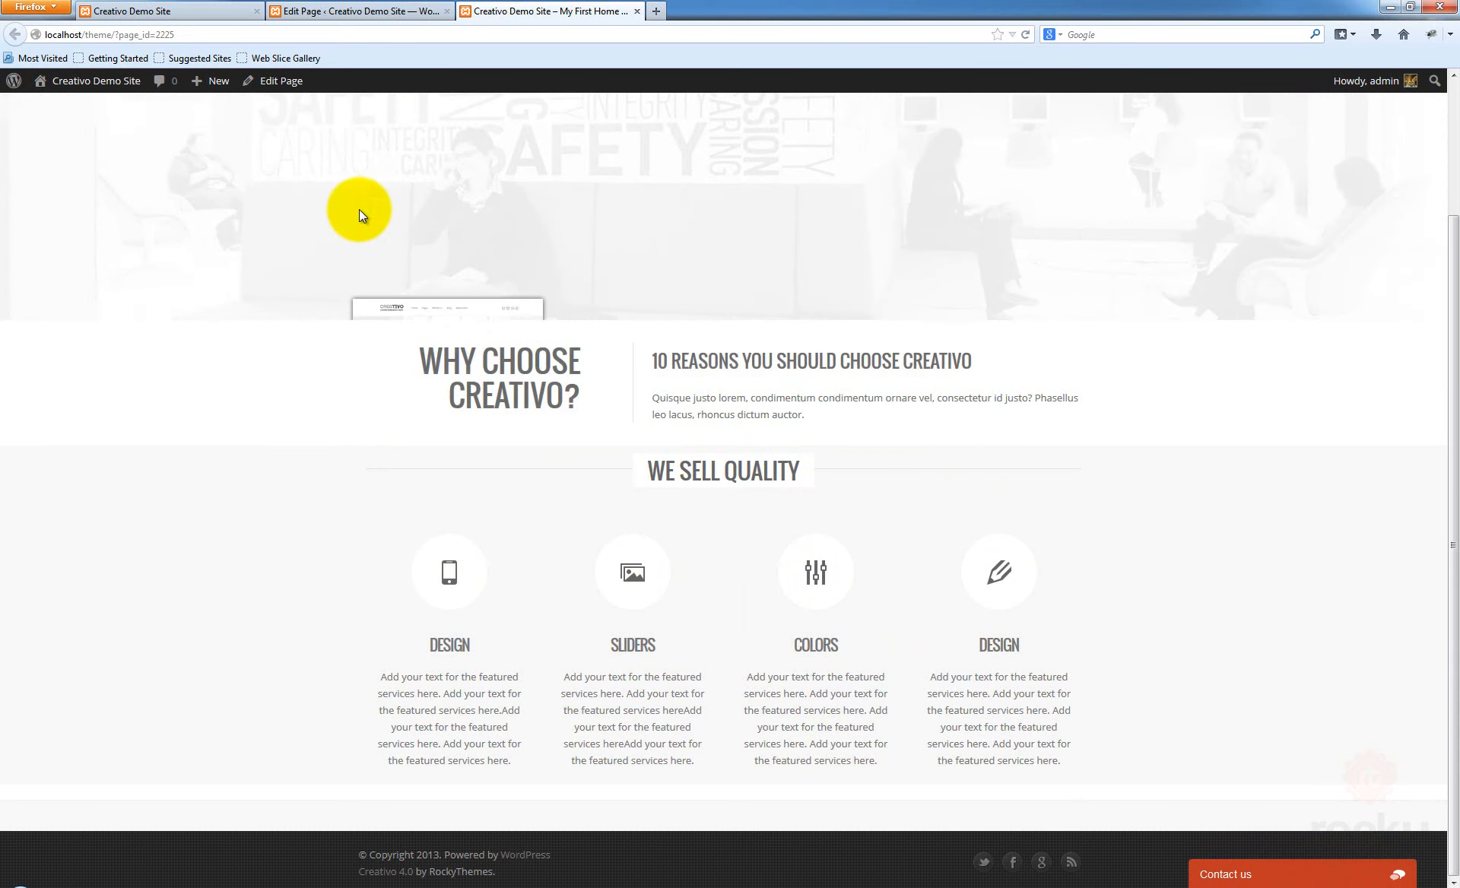
Set the We Sell Quality box title's background color to #f8f8f8 in the page editor and save the element
left_click(353, 13)
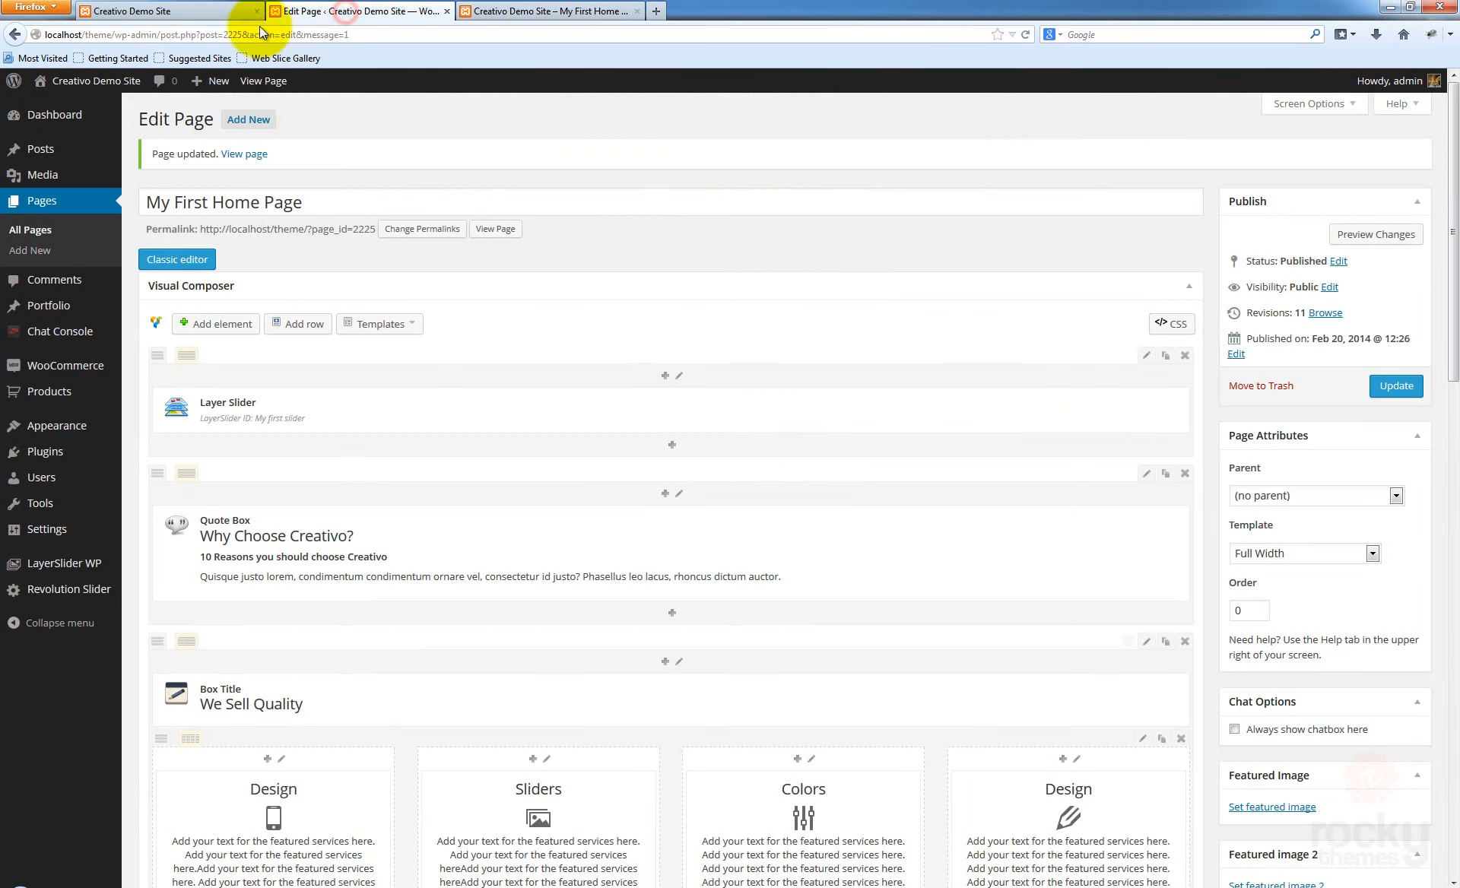
scroll(992, 564, "down", 1)
scroll(991, 558, "down", 1)
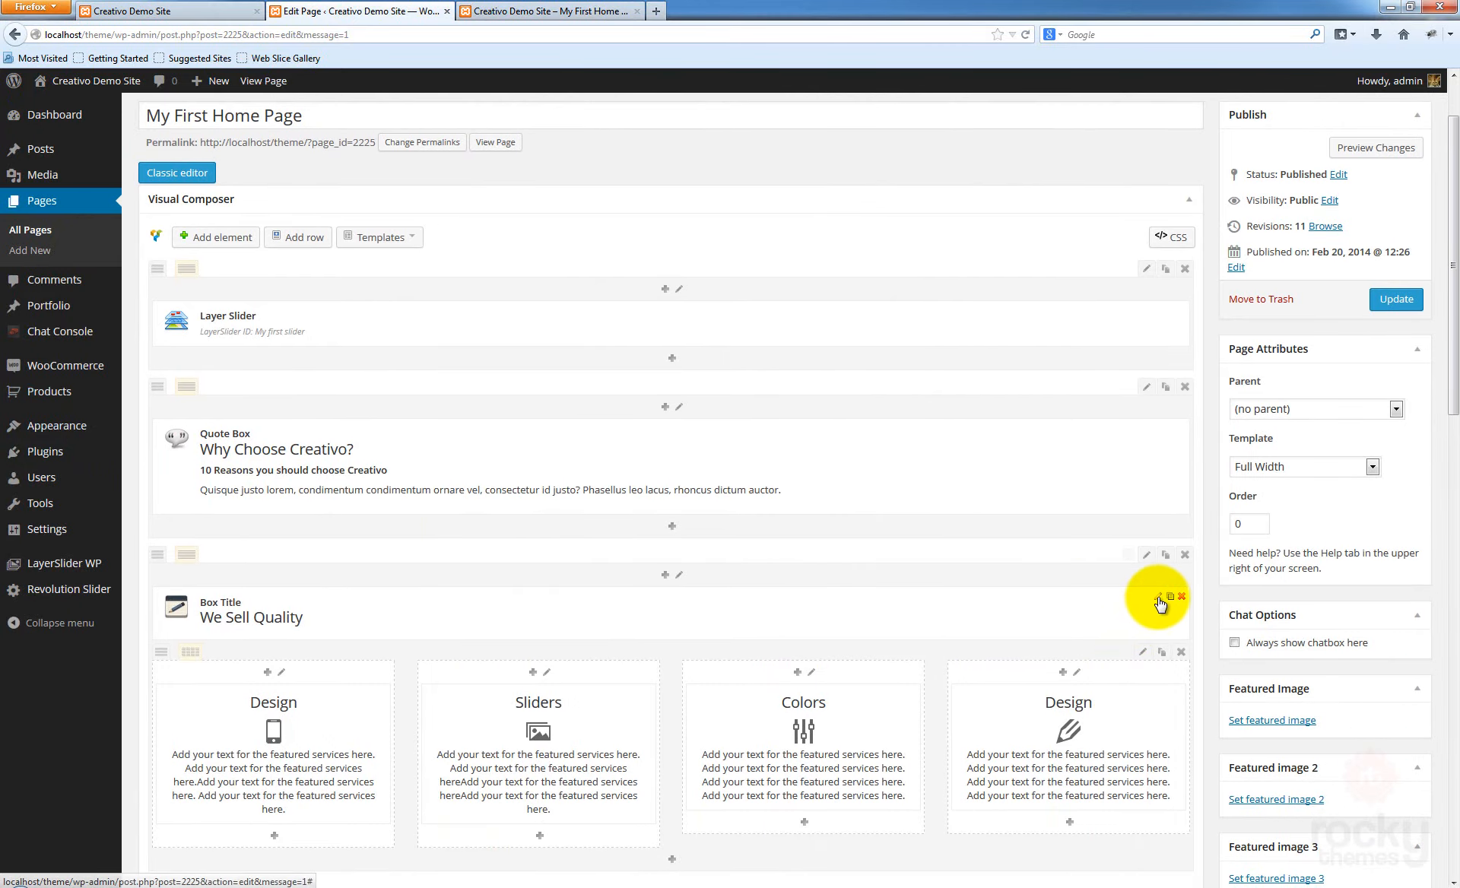
left_click(1157, 596)
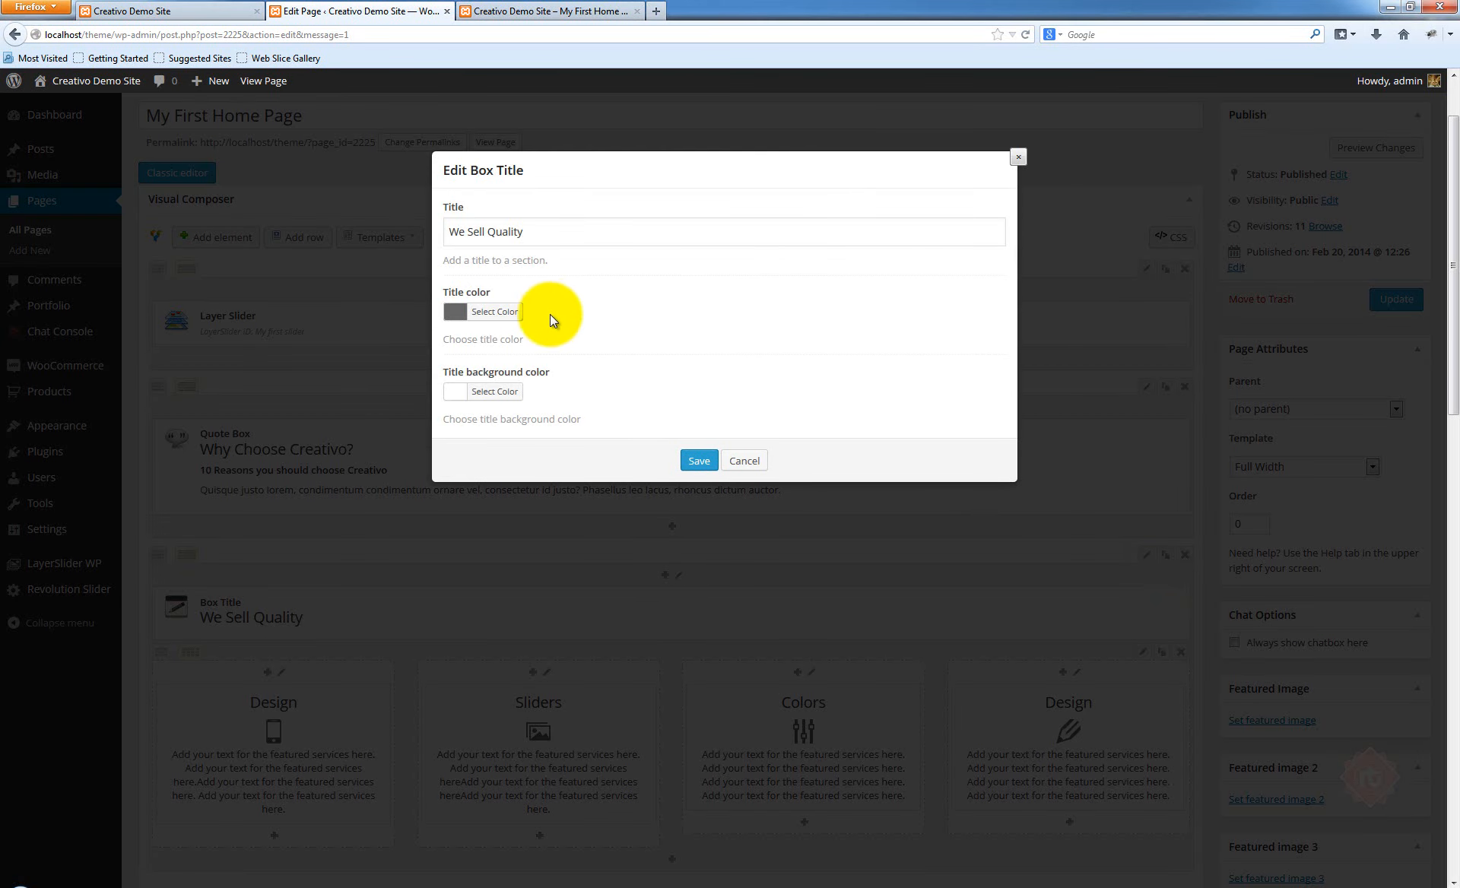
scroll(536, 350, "down", 1)
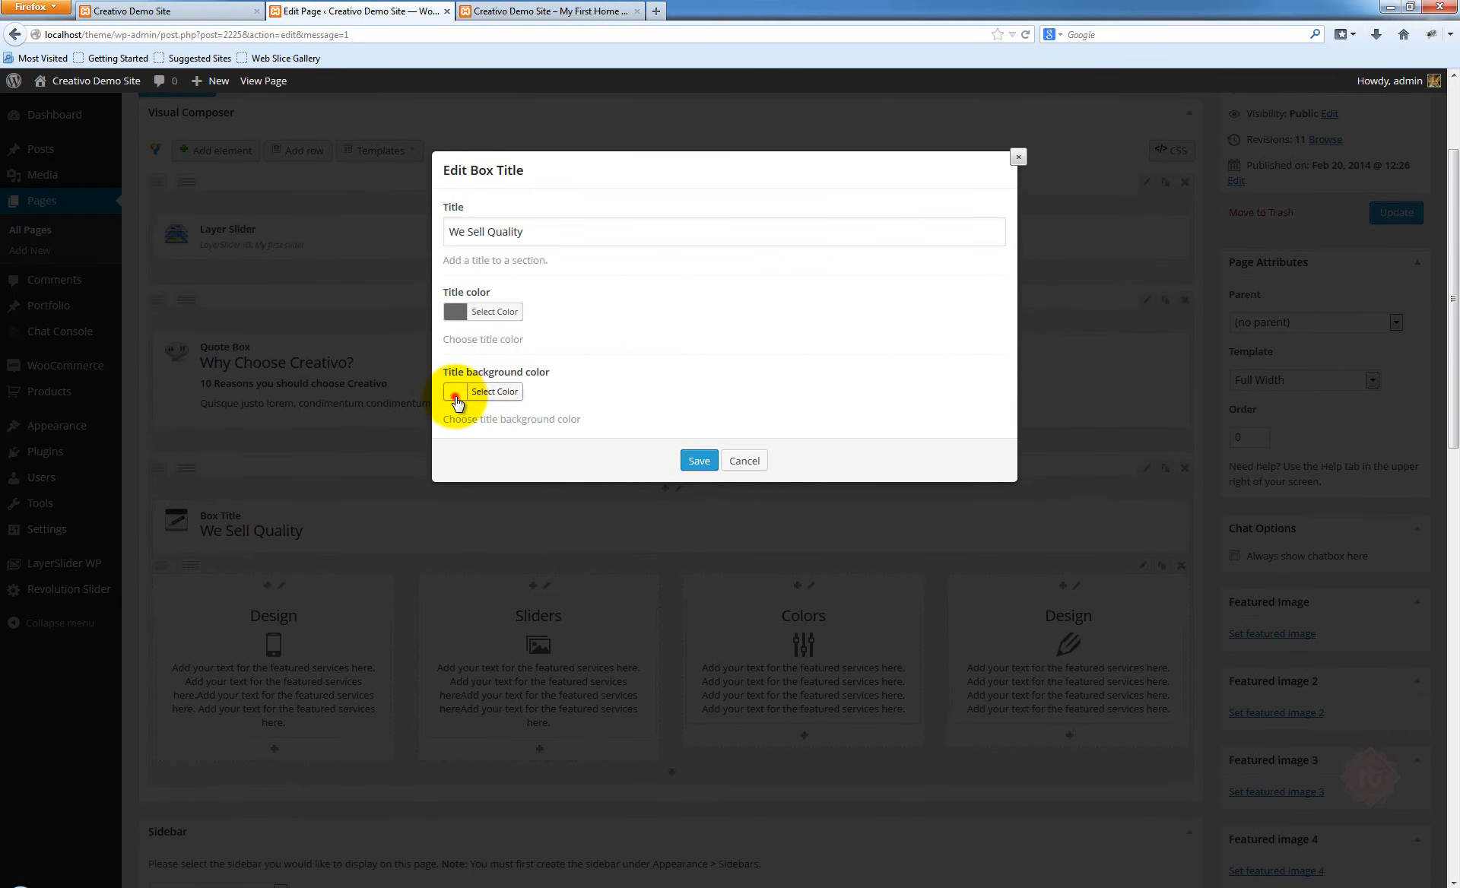
left_click(455, 395)
double_click(558, 389)
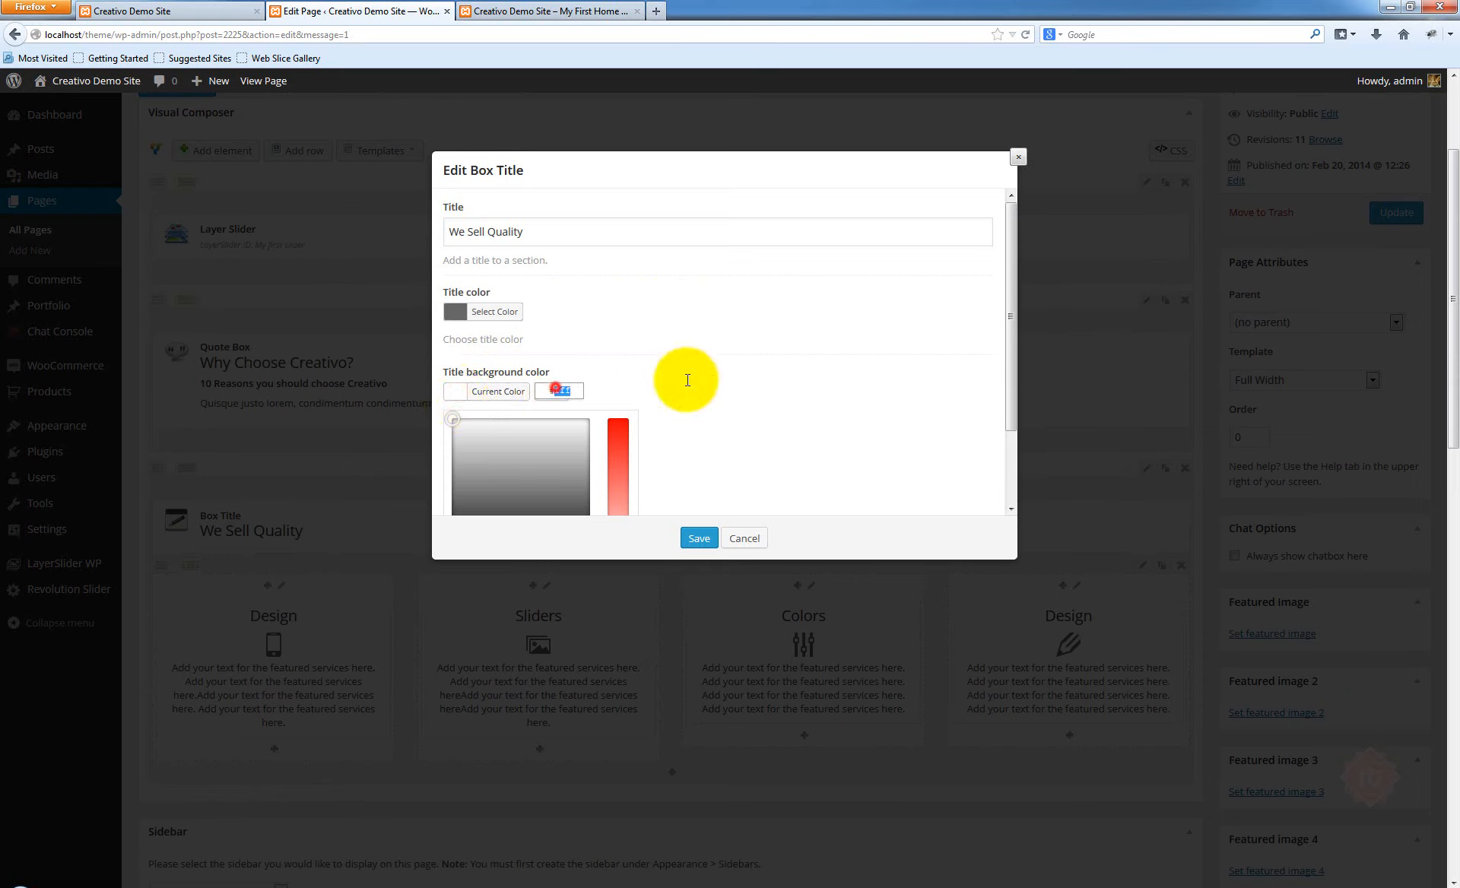
type("f8f8f8")
left_click(699, 375)
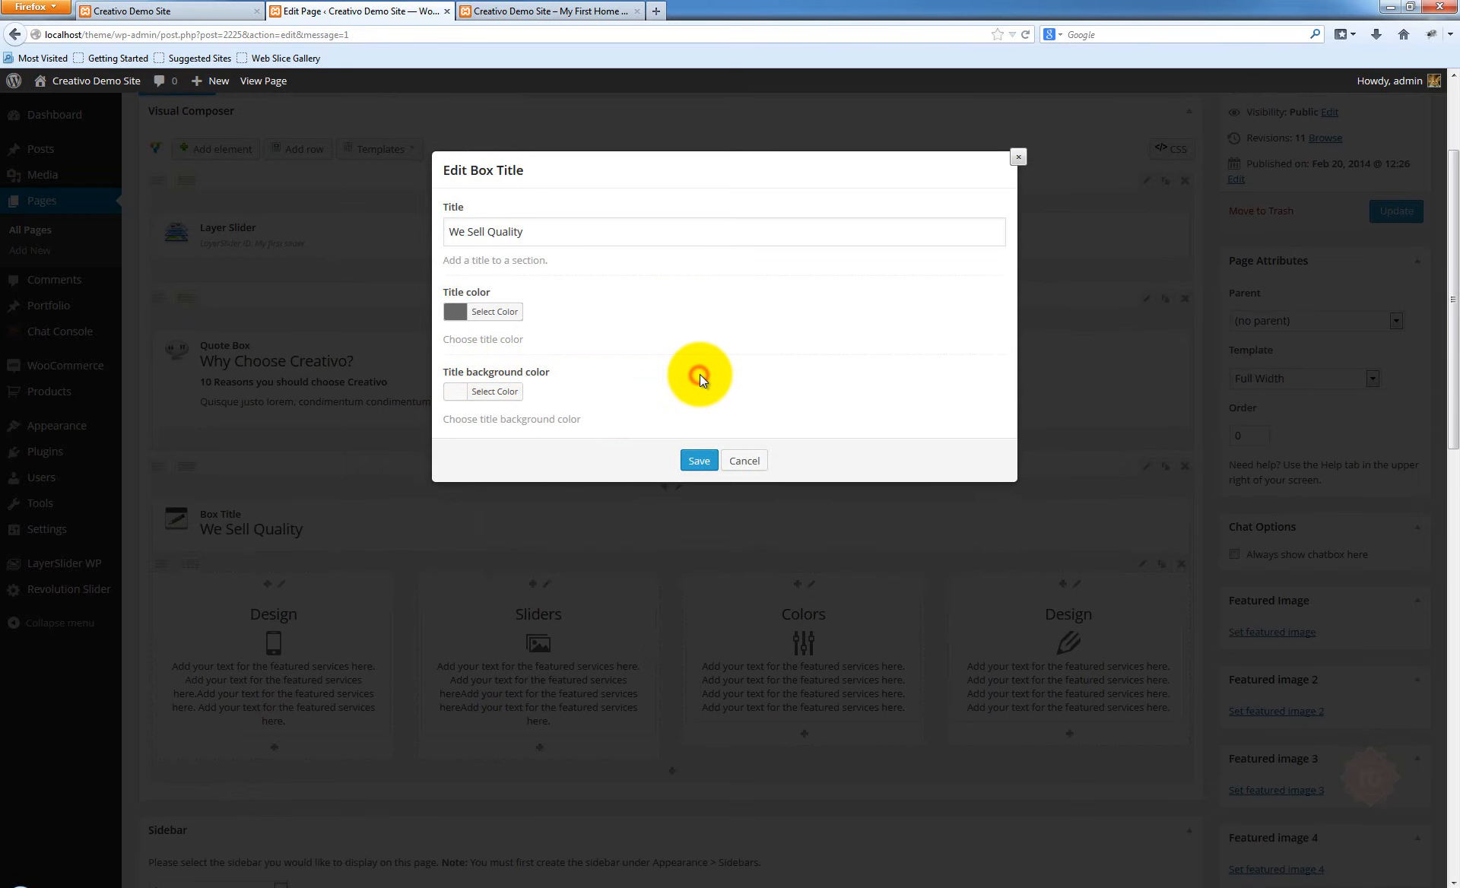
scroll(667, 381, "down", 2)
left_click(715, 464)
Update the page and check the We Sell Quality title's background in the reloaded published view
scroll(804, 433, "up", 5)
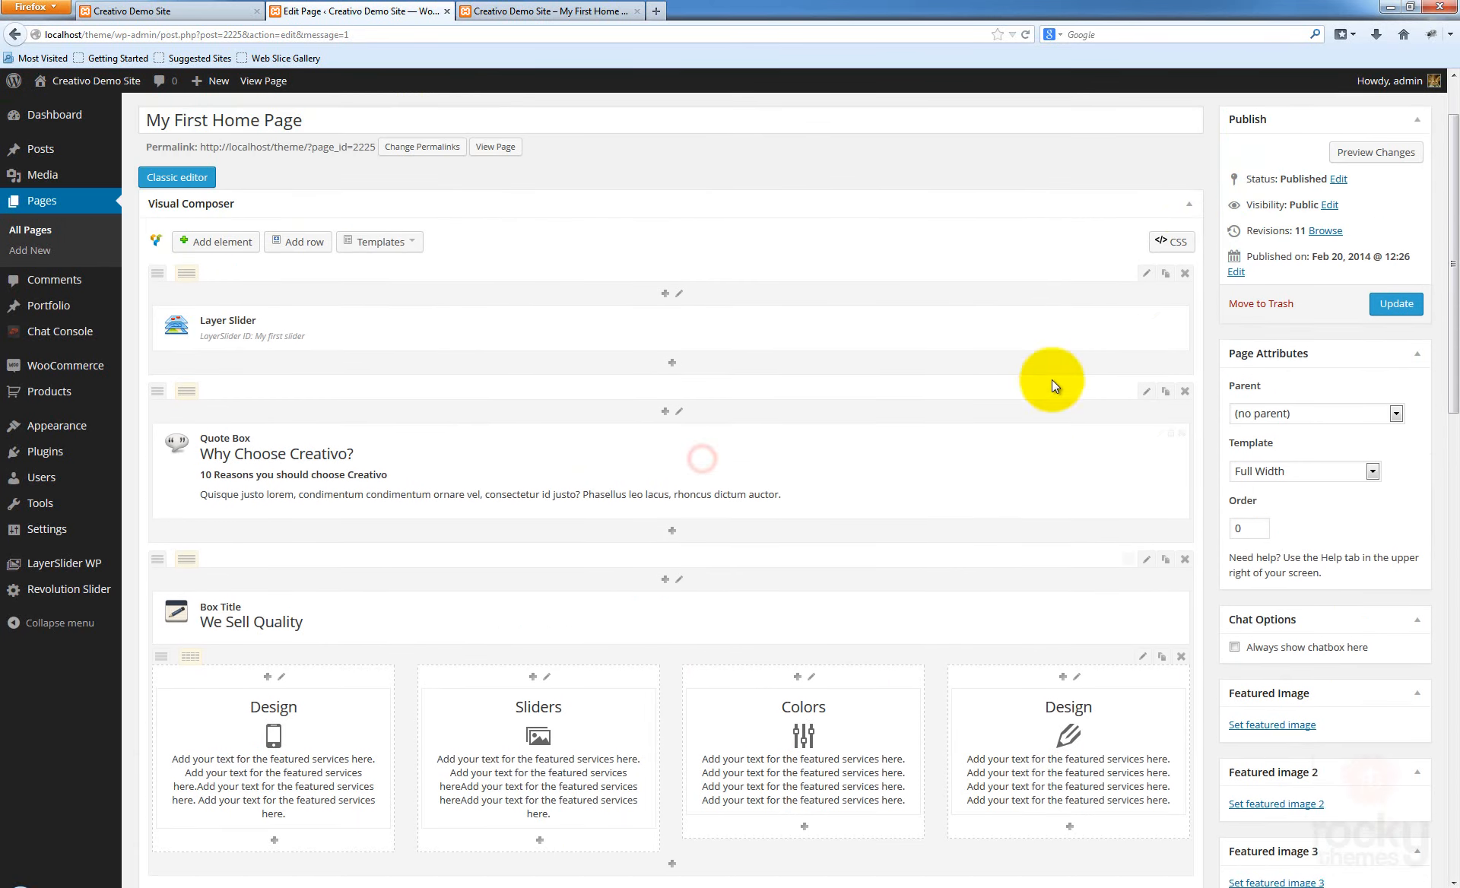
left_click(1398, 388)
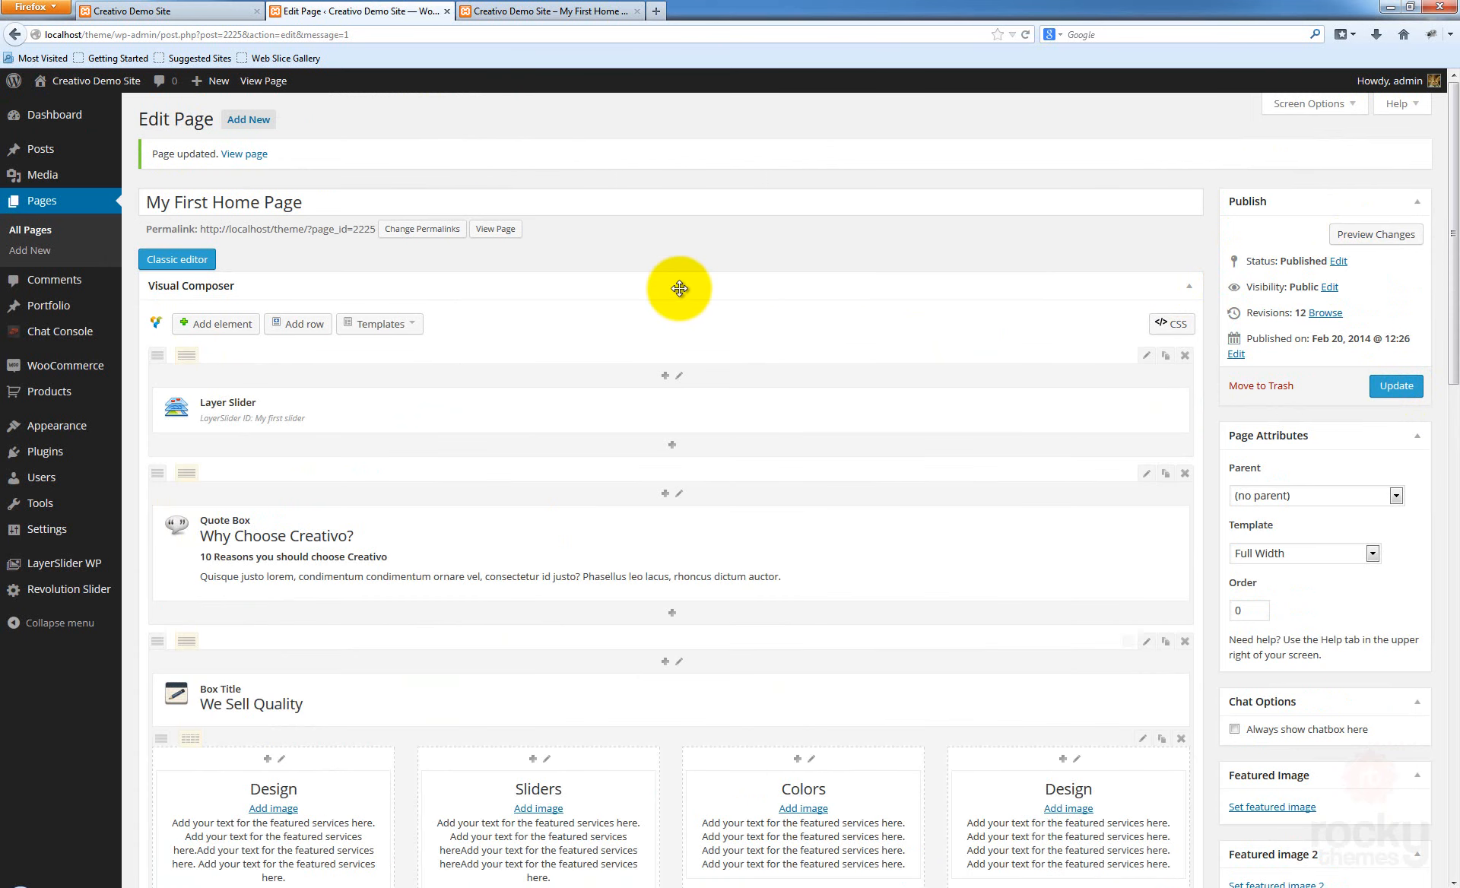
left_click(553, 11)
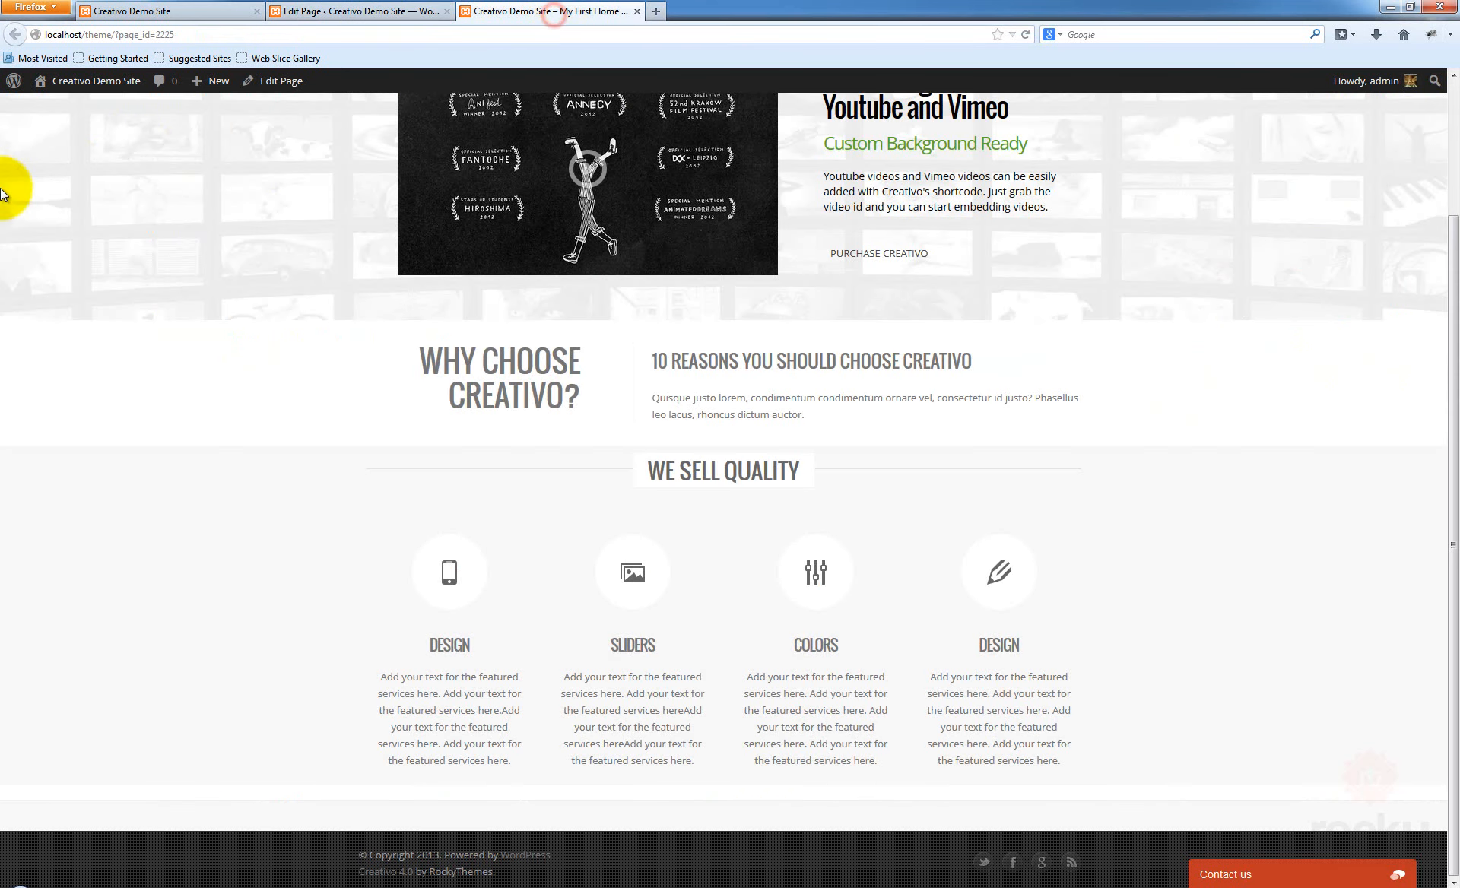
left_click(135, 450)
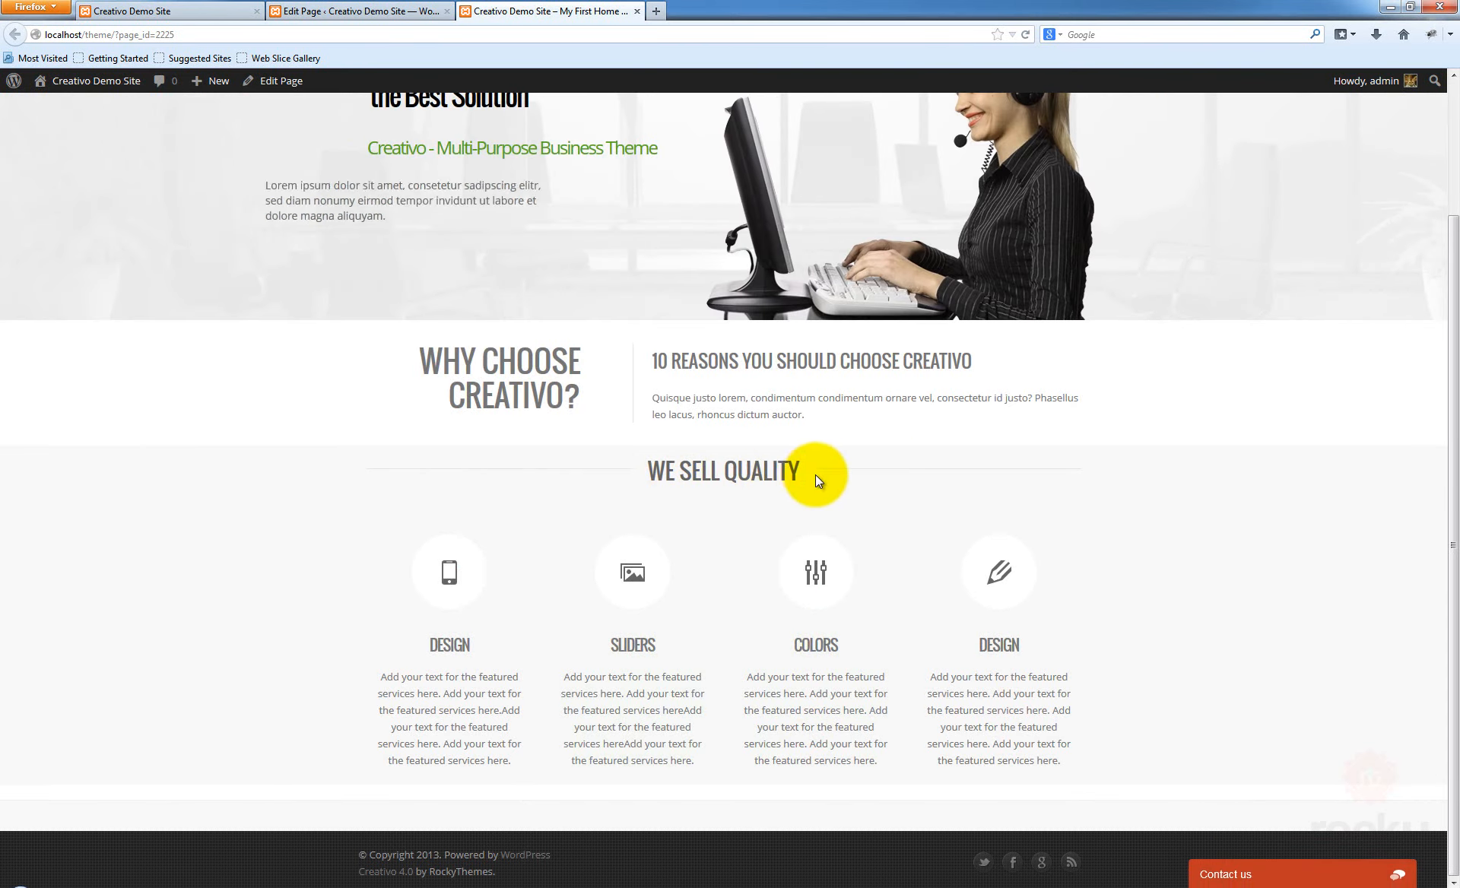
left_click_drag(808, 465, 619, 476)
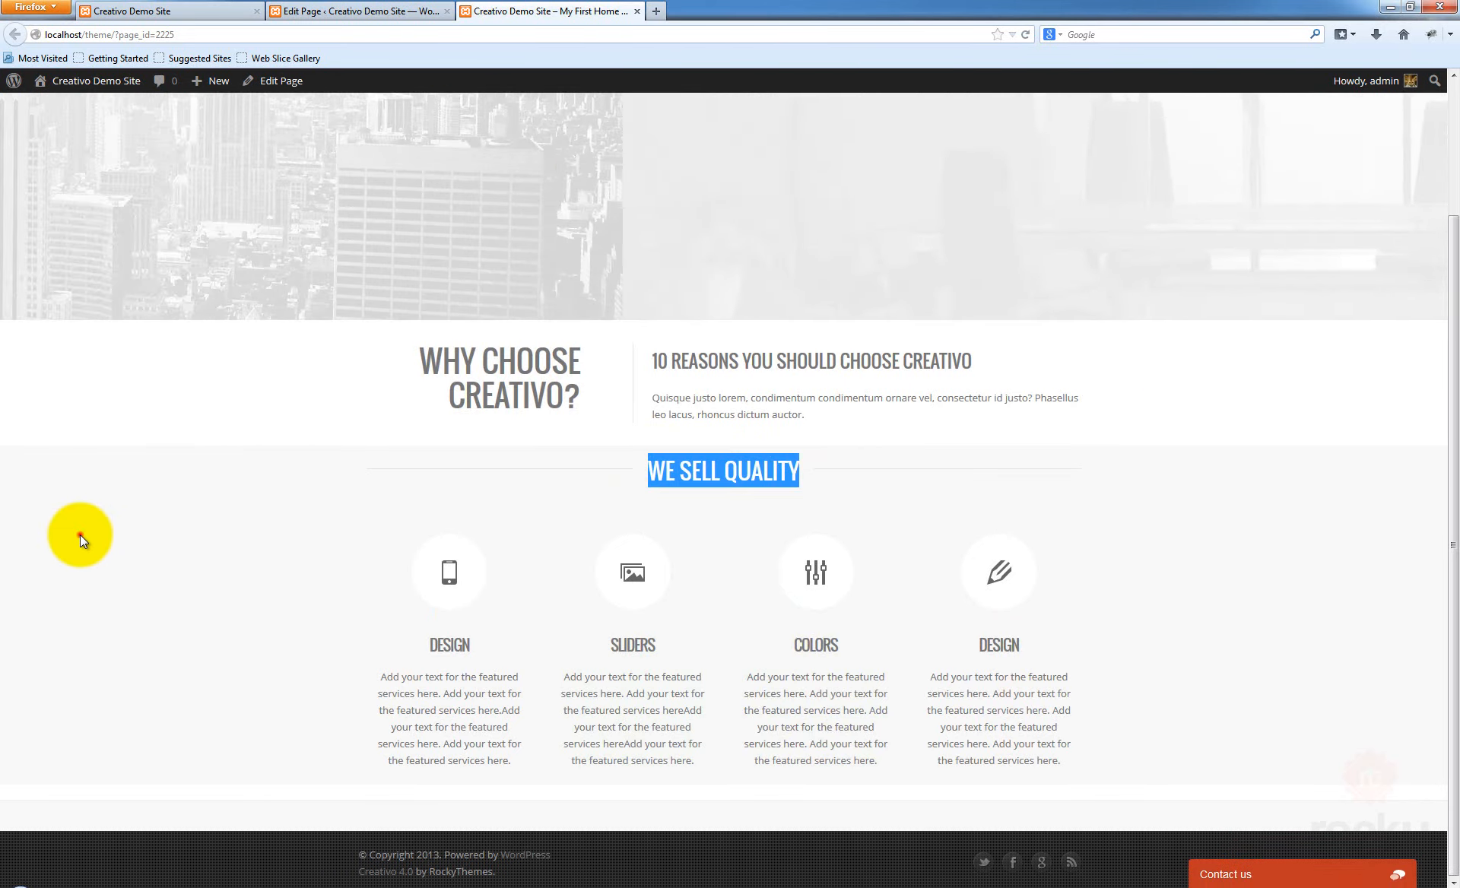
left_click(80, 535)
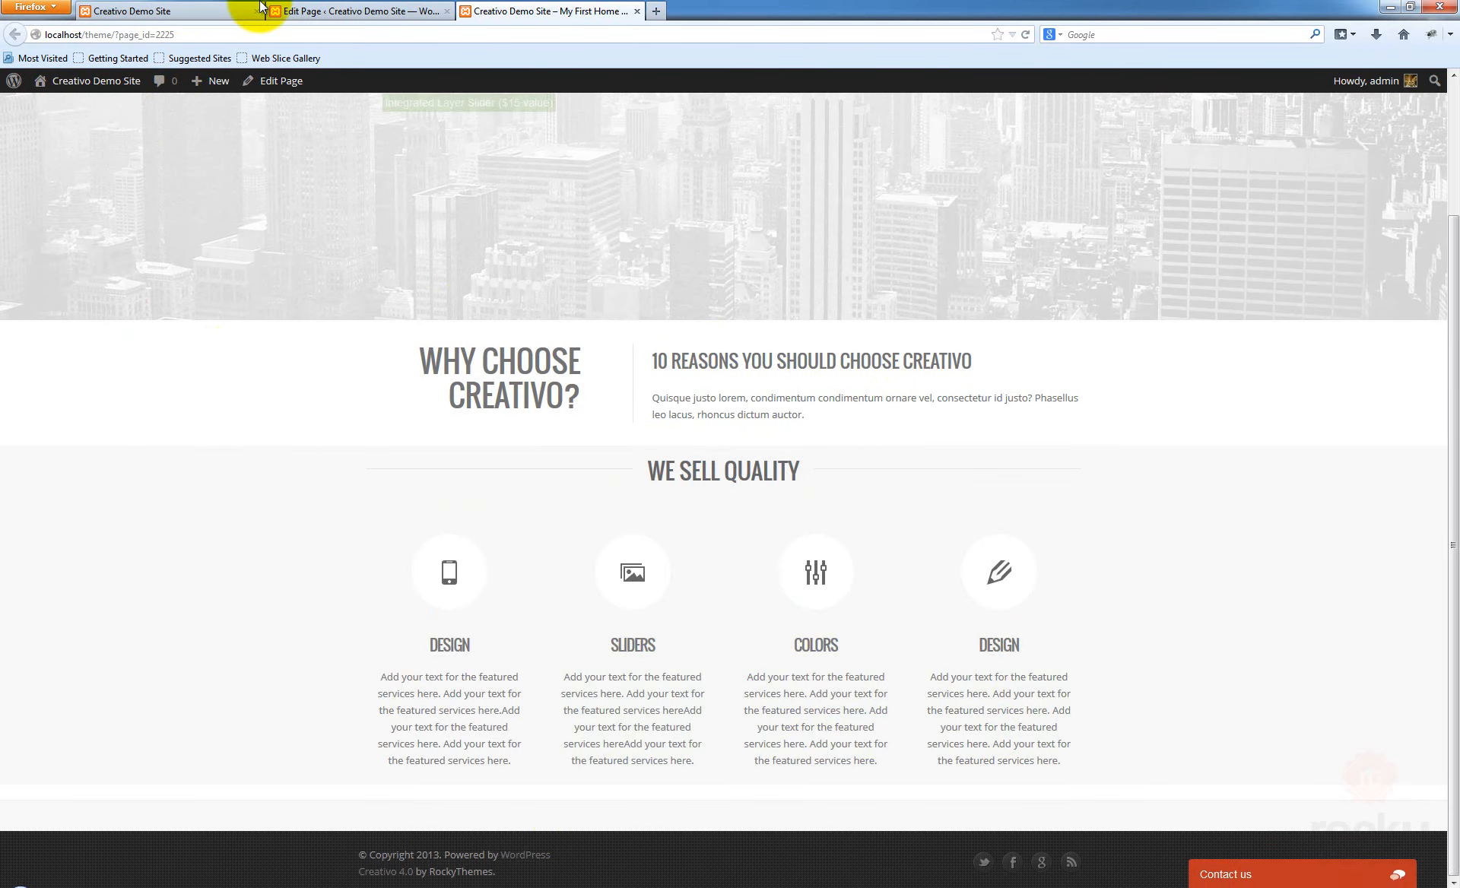
Set the top and bottom padding of the row containing the We Sell Quality services to 30 and save the row
left_click(319, 16)
scroll(1005, 694, "down", 2)
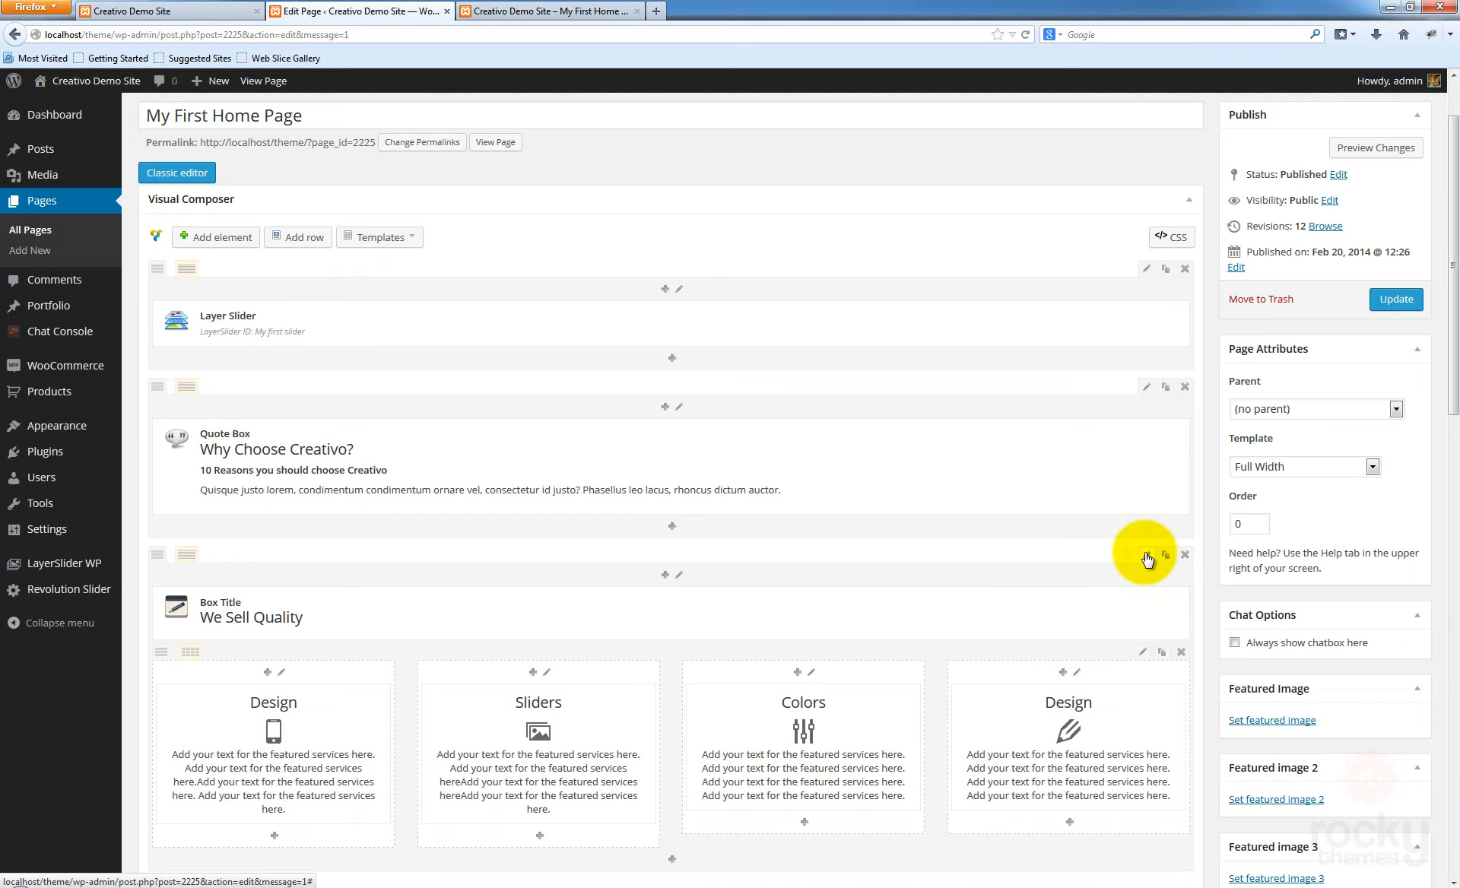
left_click(1145, 556)
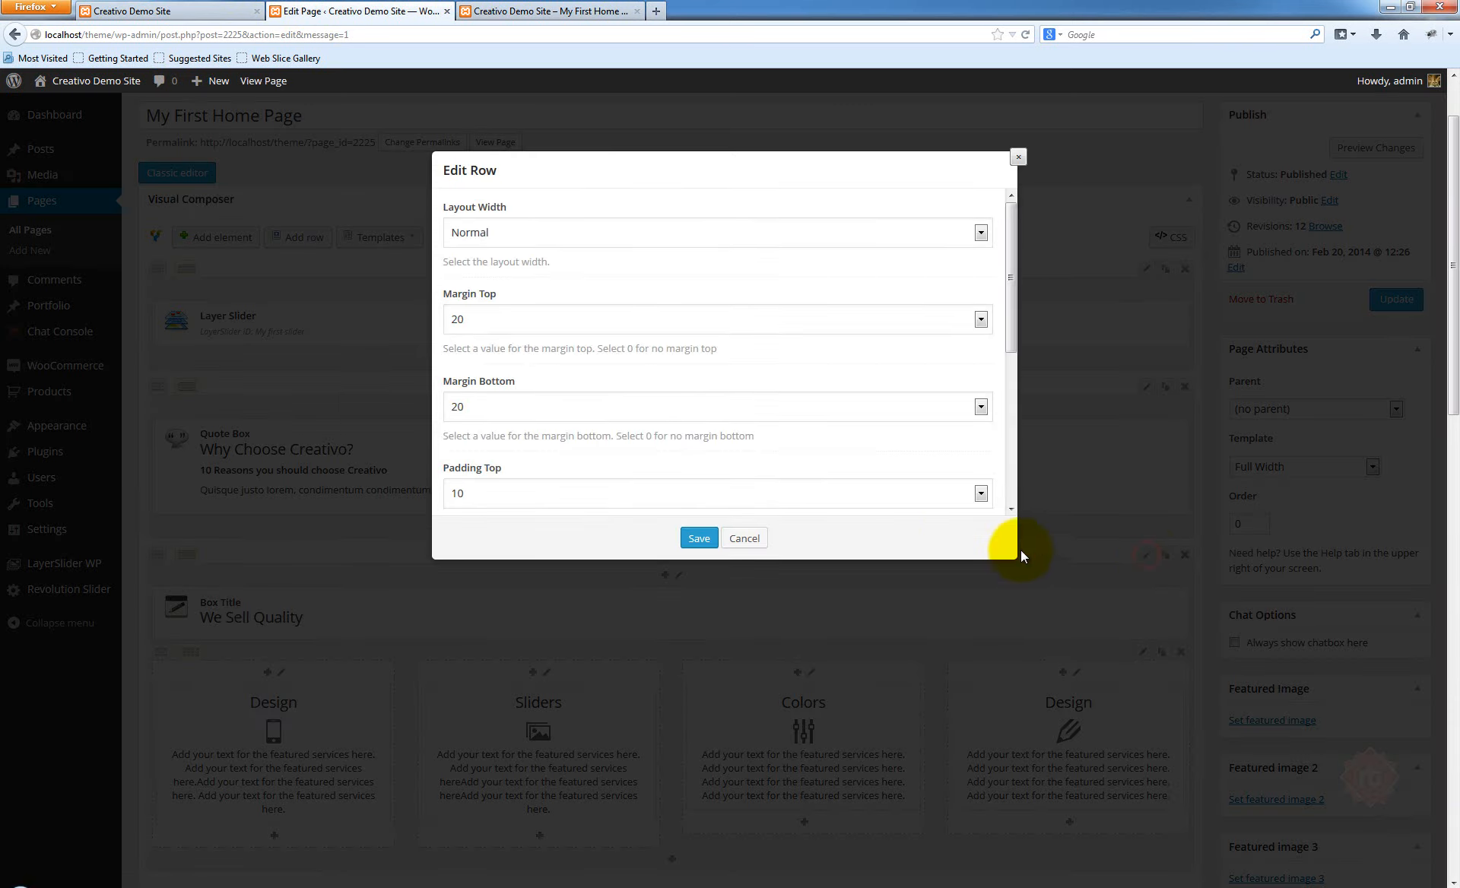
scroll(548, 454, "down", 1)
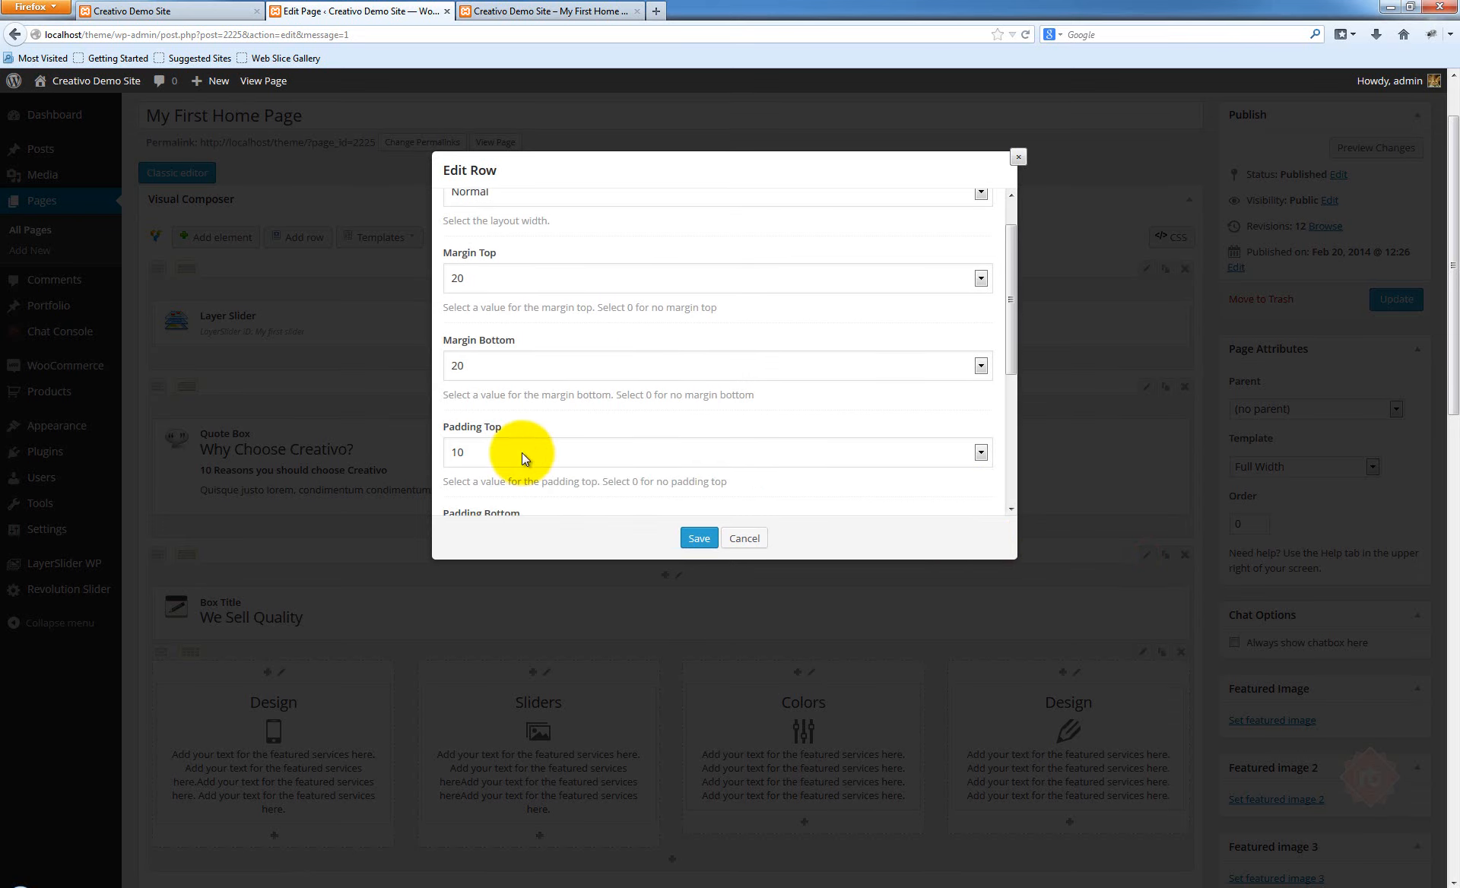
left_click(488, 453)
left_click(476, 563)
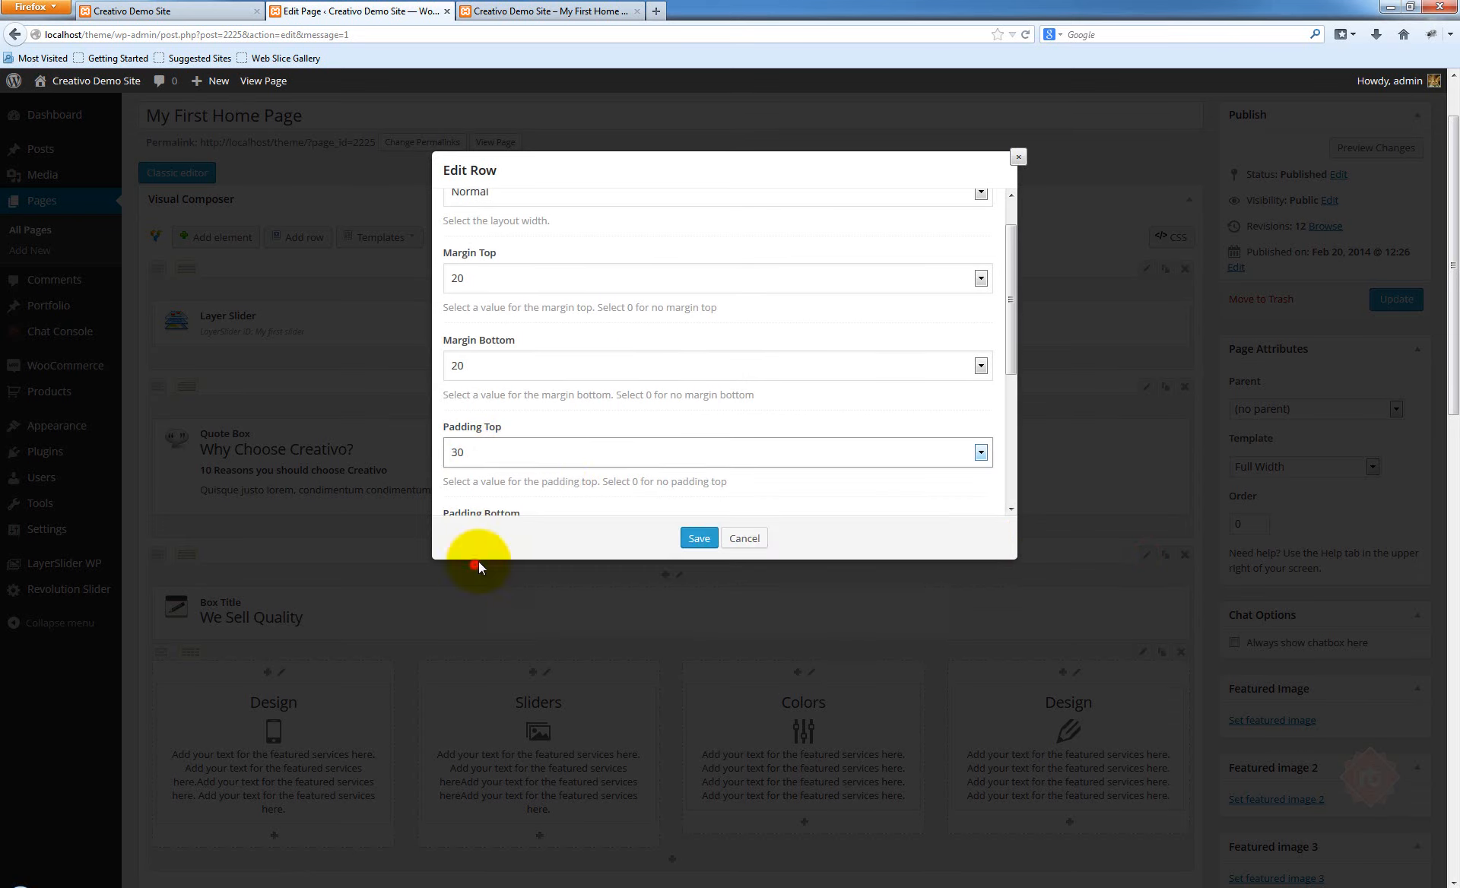
scroll(577, 456, "down", 3)
scroll(553, 479, "down", 1)
left_click(479, 419)
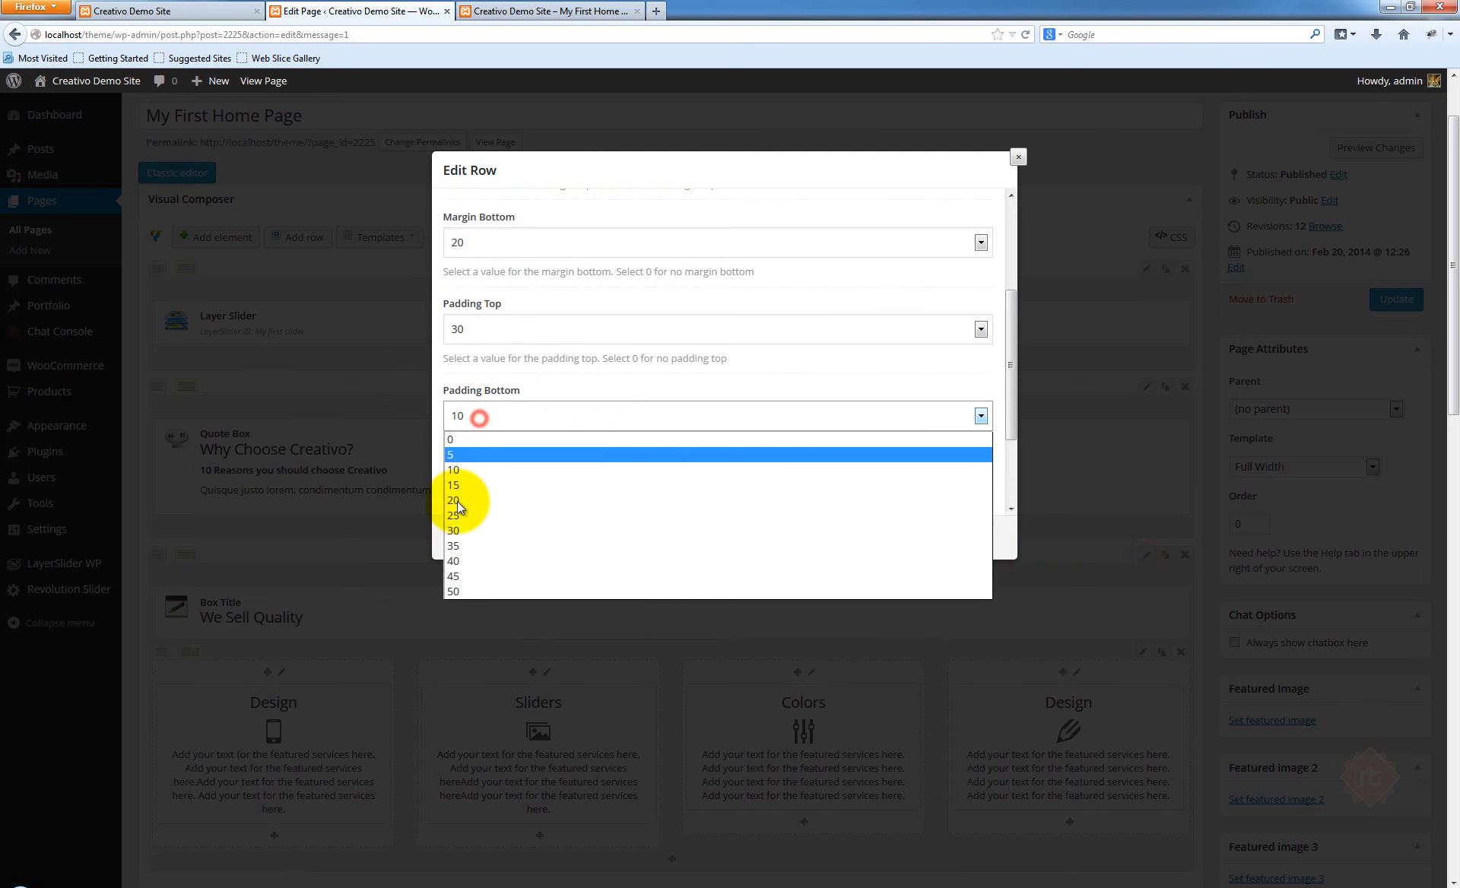
left_click(467, 531)
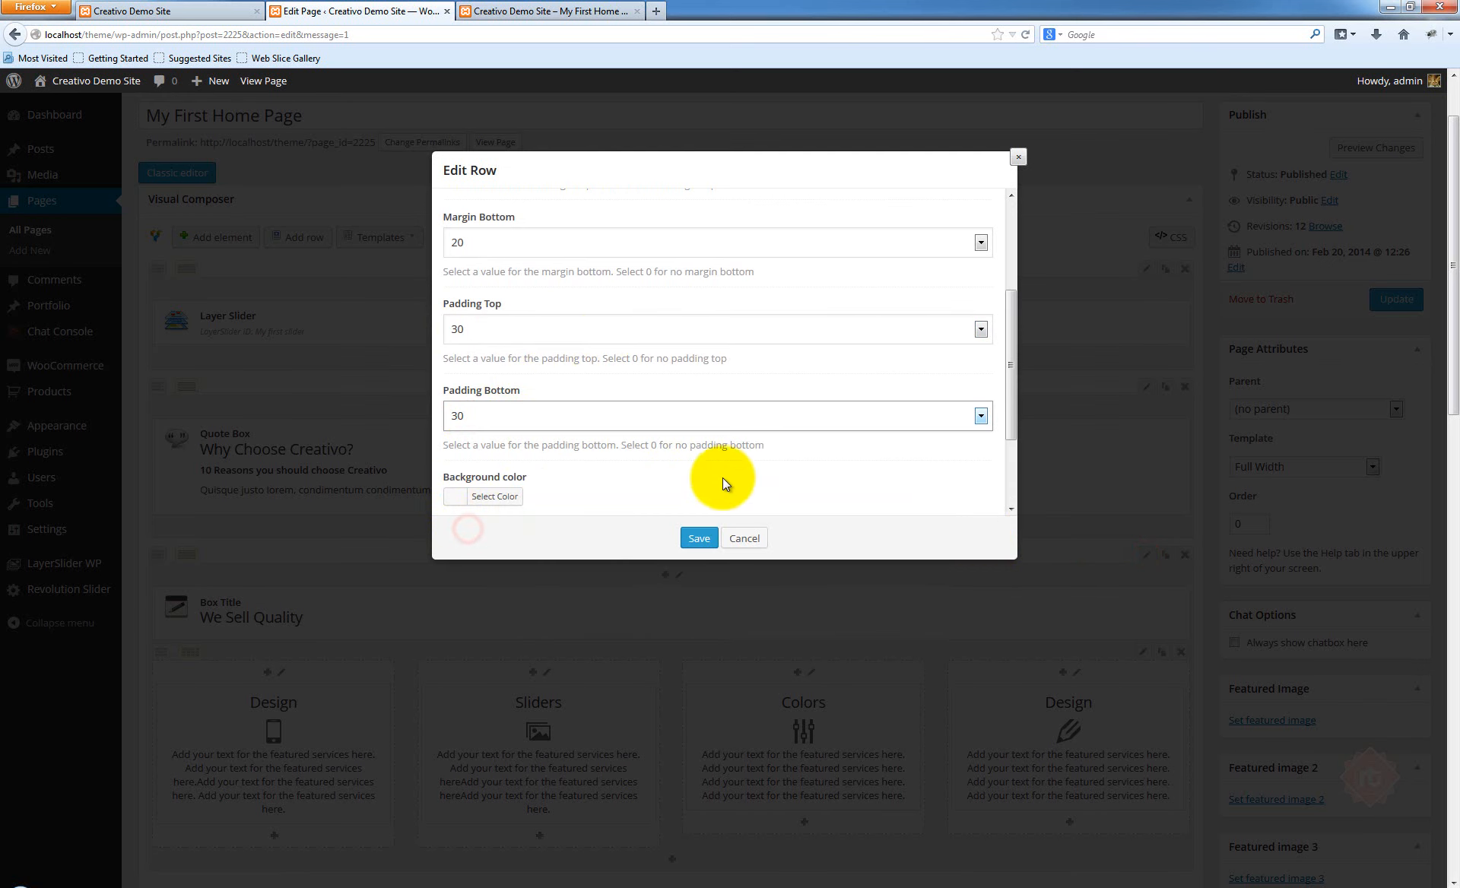
left_click(698, 532)
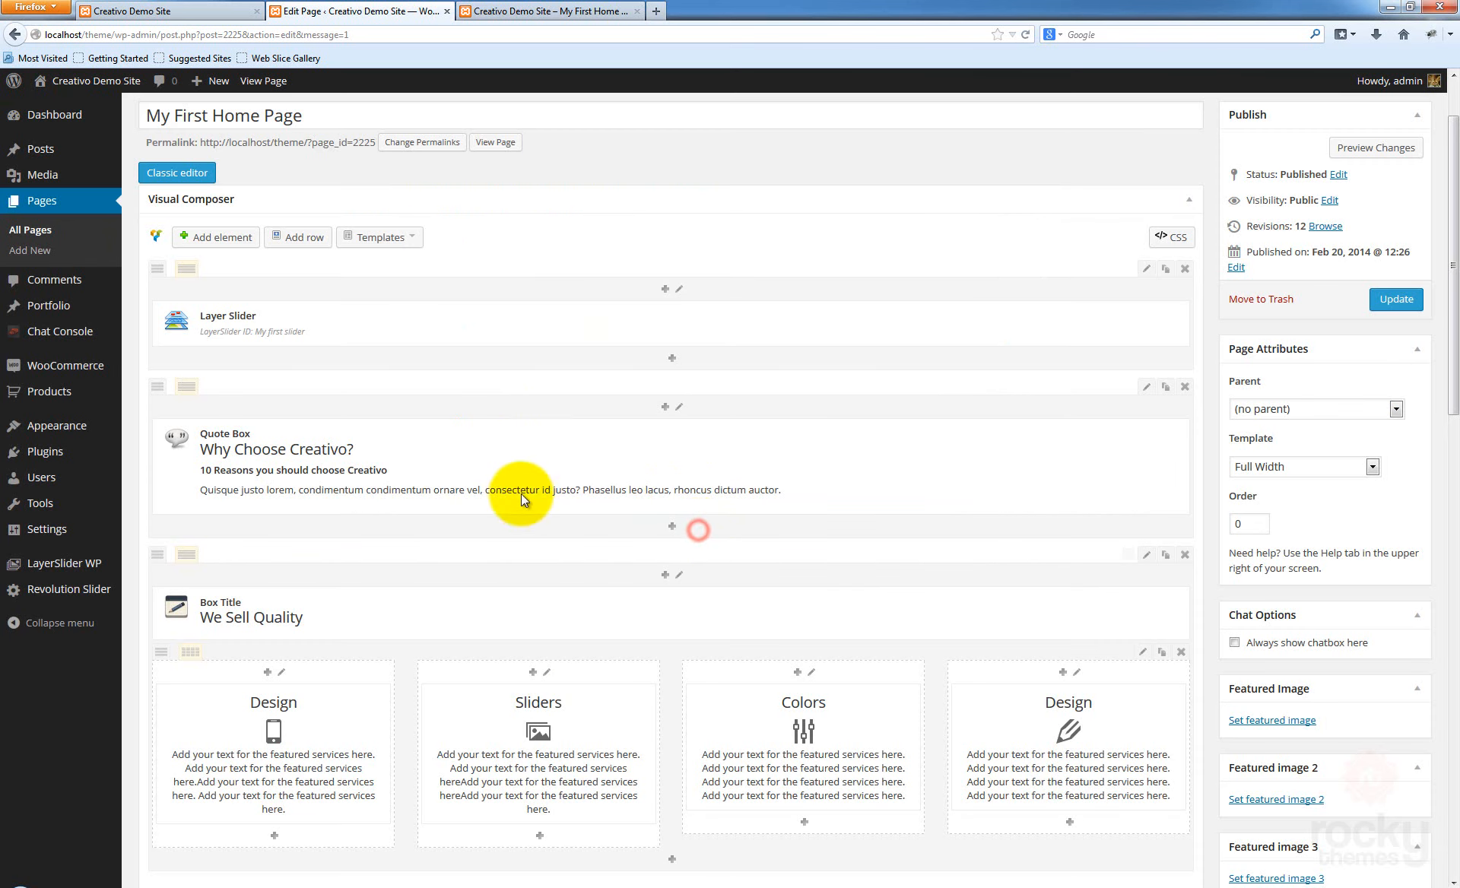
Update the page and check the services row's spacing in the reloaded published view
left_click(1391, 302)
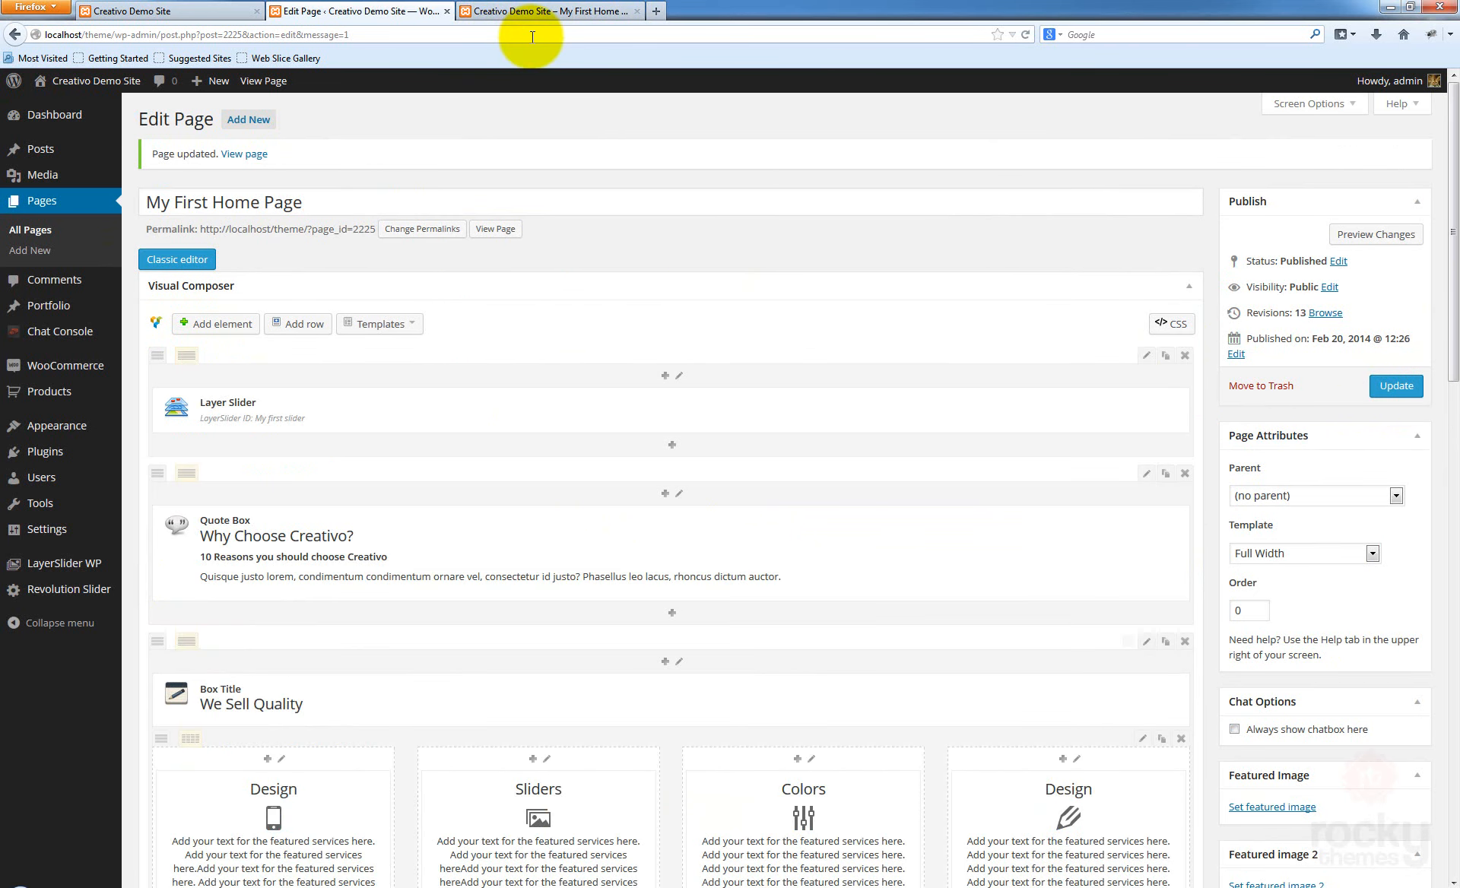
left_click(576, 14)
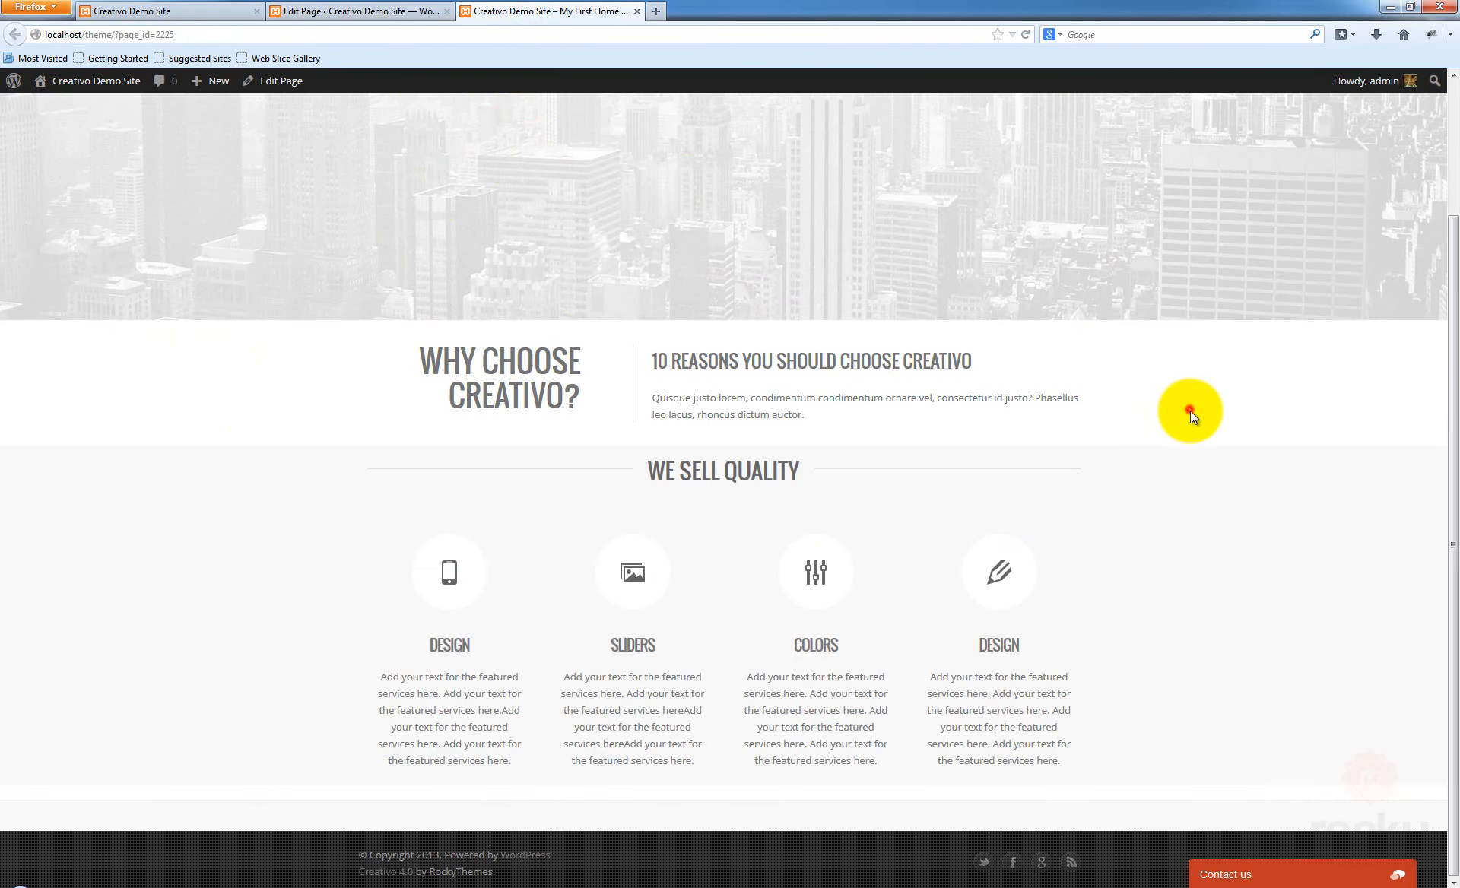
key("F5")
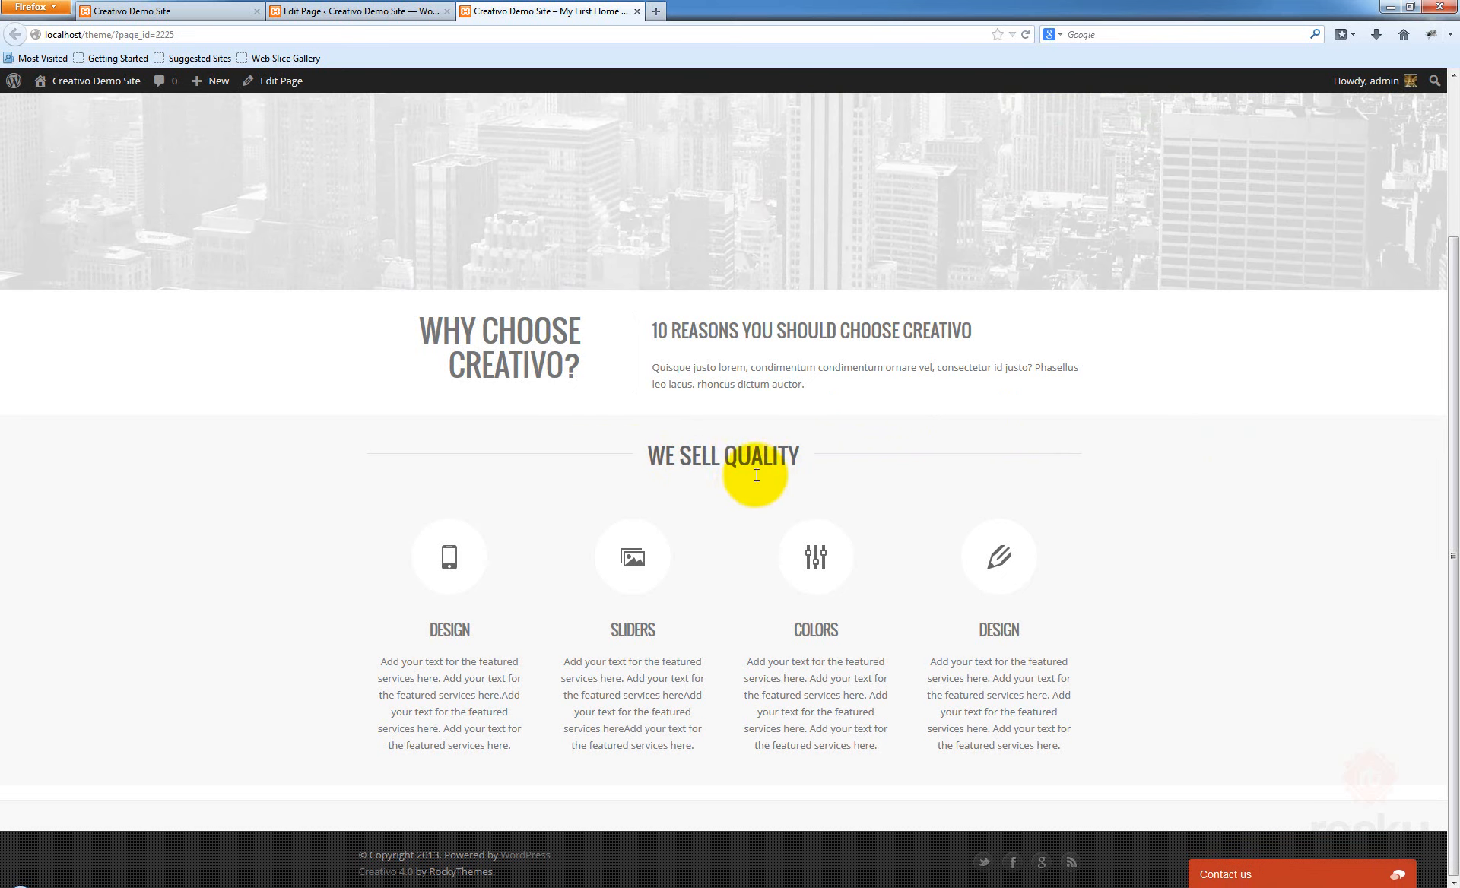
scroll(944, 418, "up", 4)
scroll(944, 418, "down", 4)
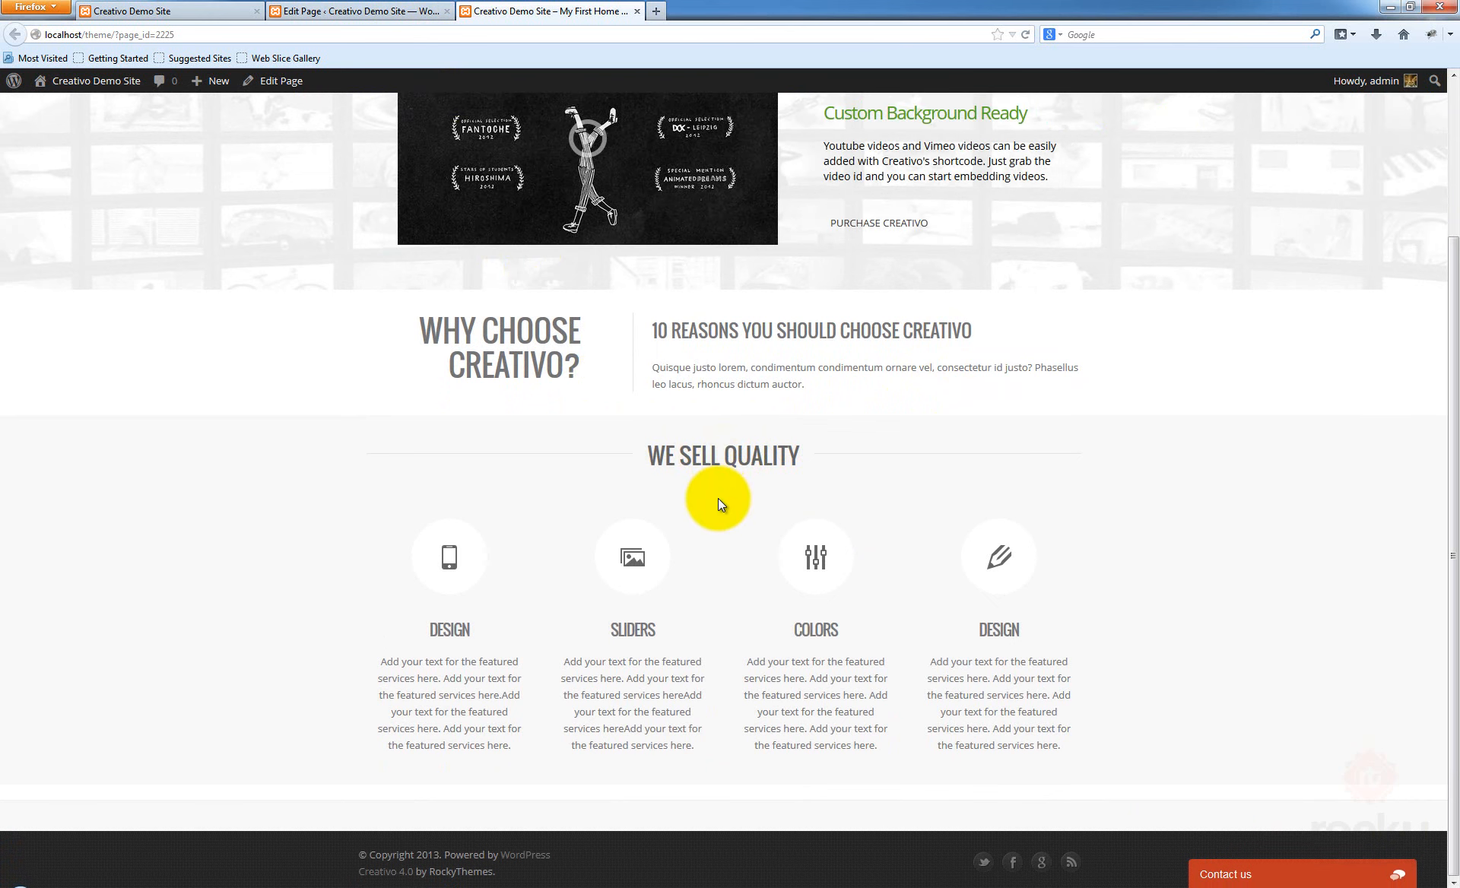
Add a new row below the services row in the page editor and insert a Call to Action Box into it
left_click(380, 10)
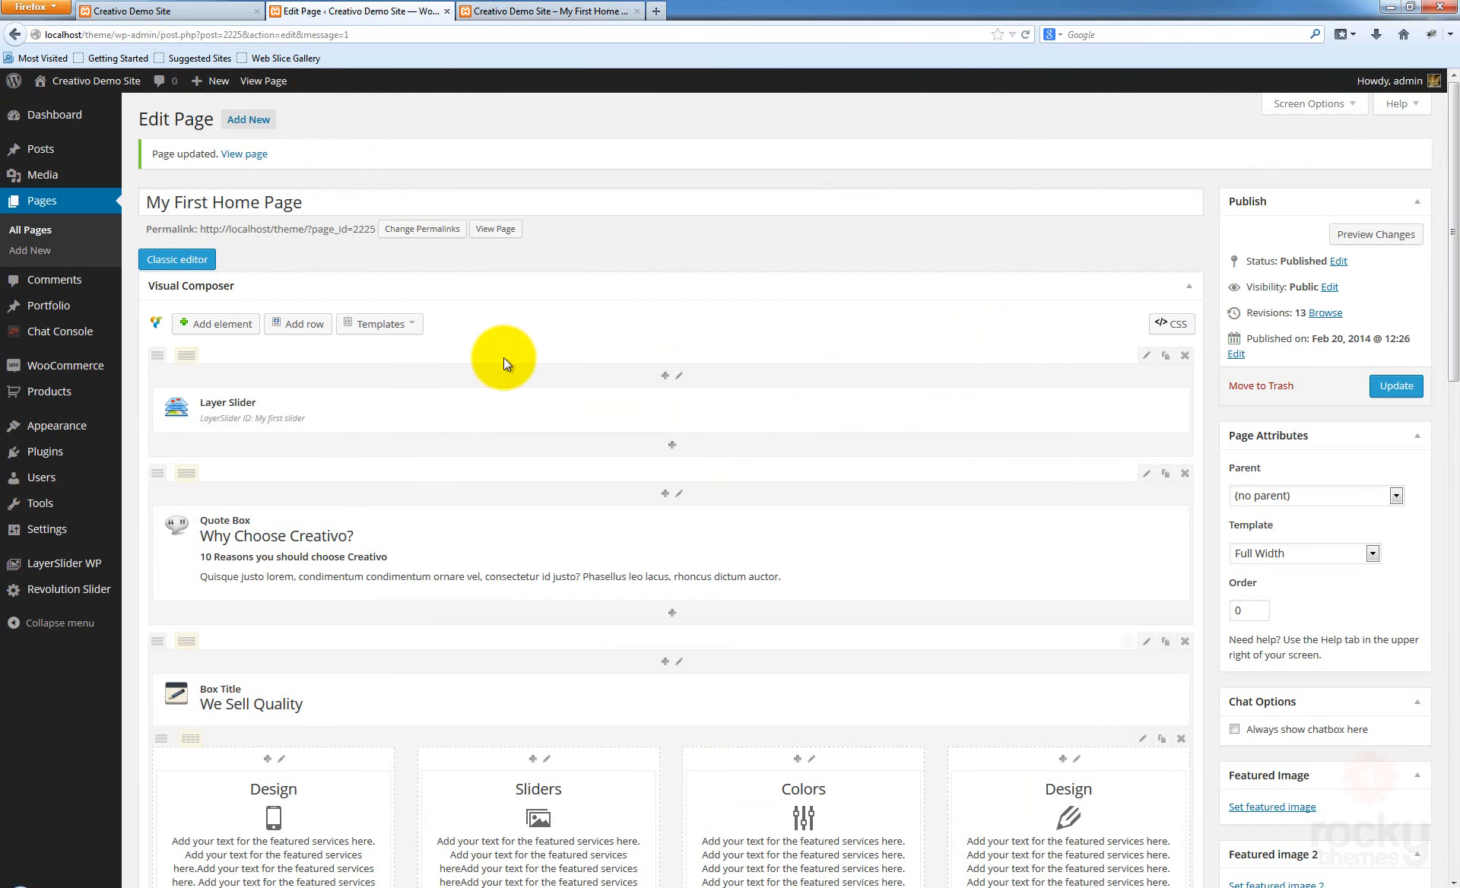
scroll(669, 437, "down", 7)
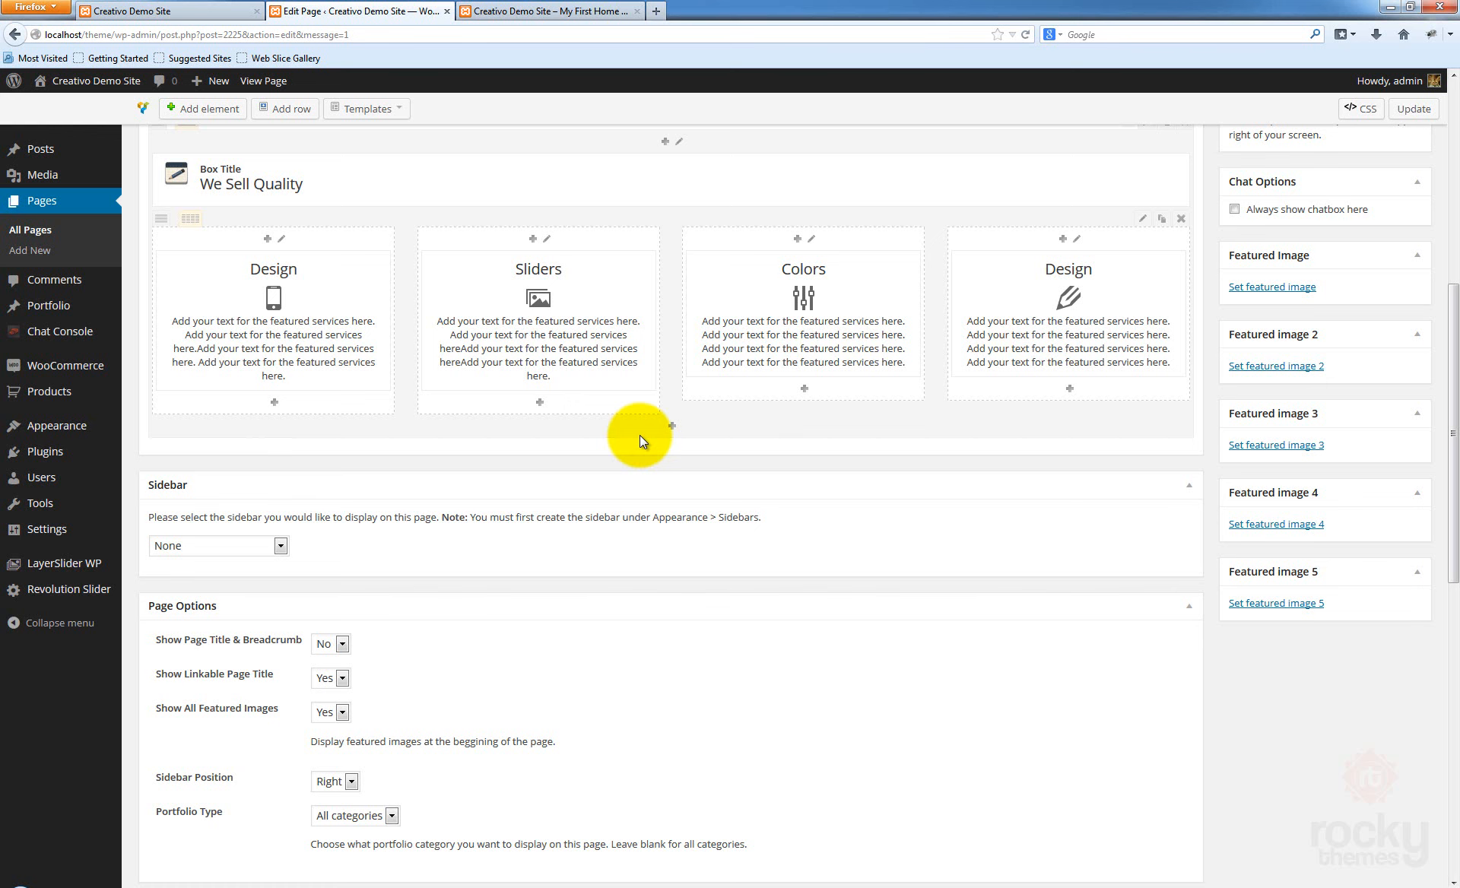
scroll(827, 443, "down", 1)
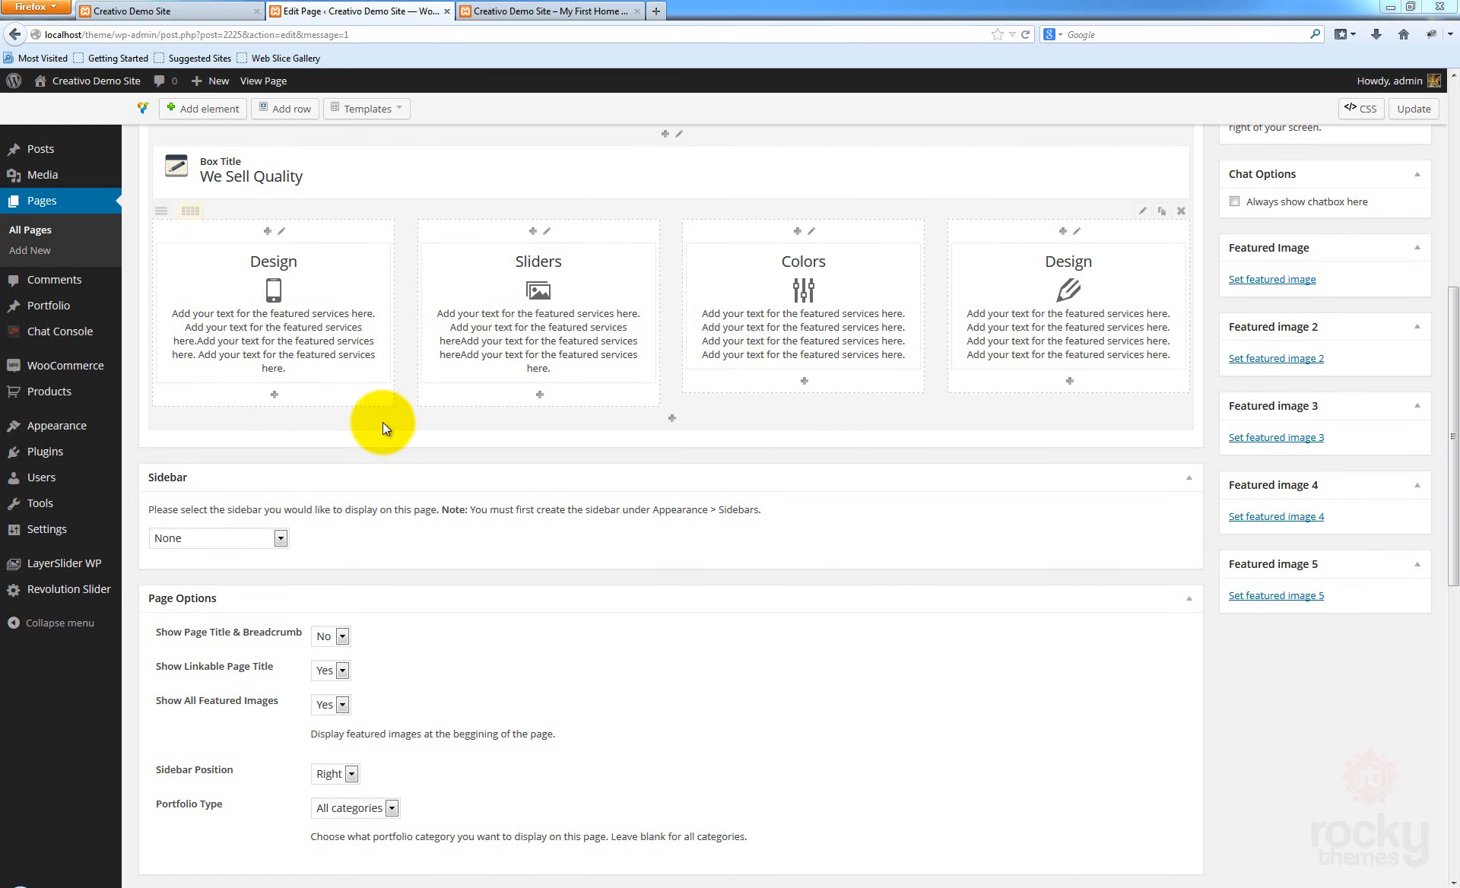
left_click(288, 108)
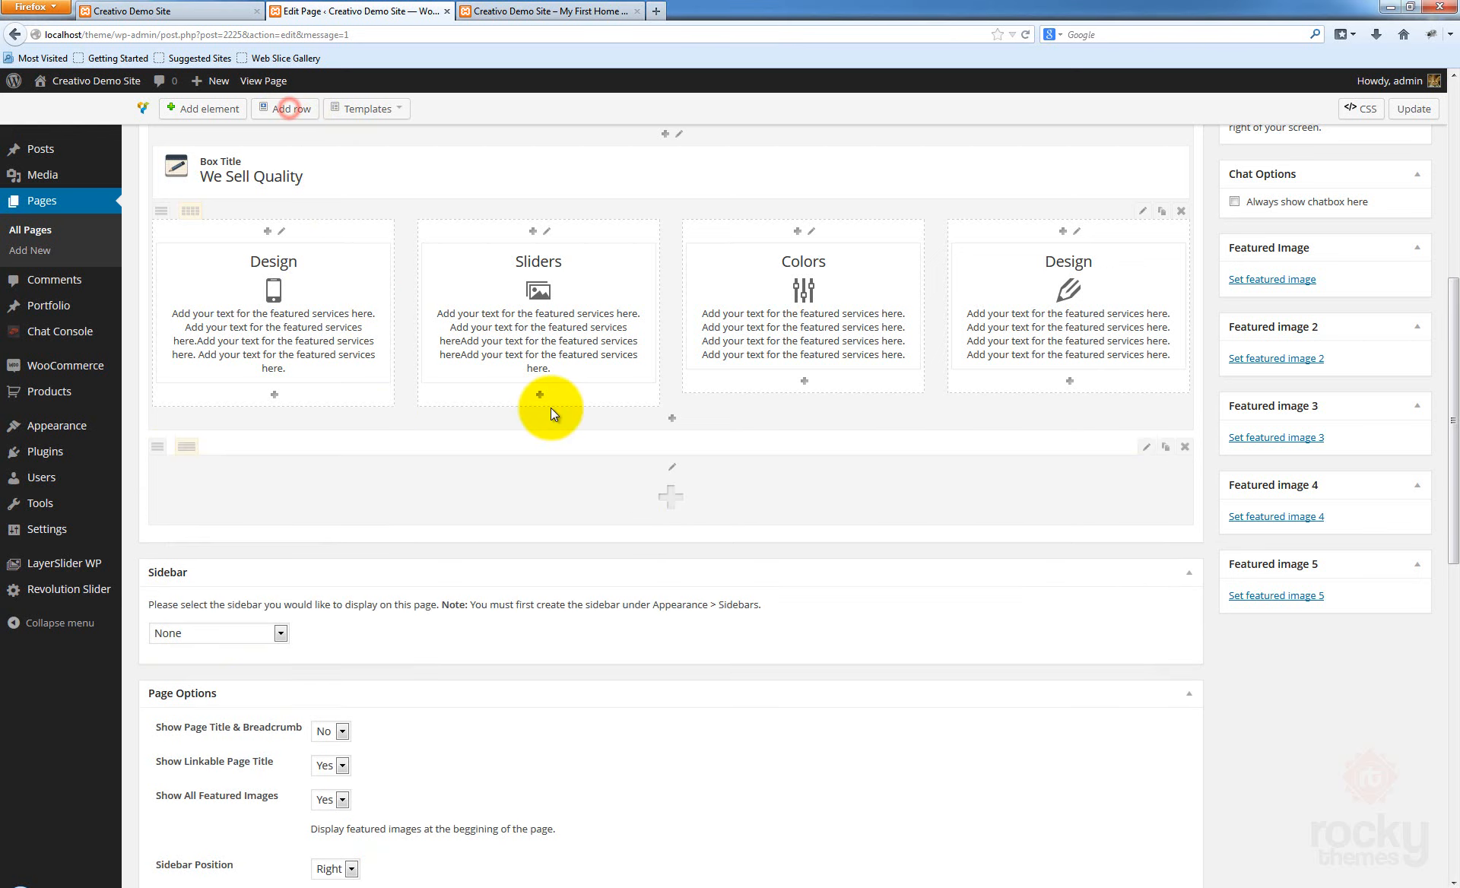
left_click(672, 495)
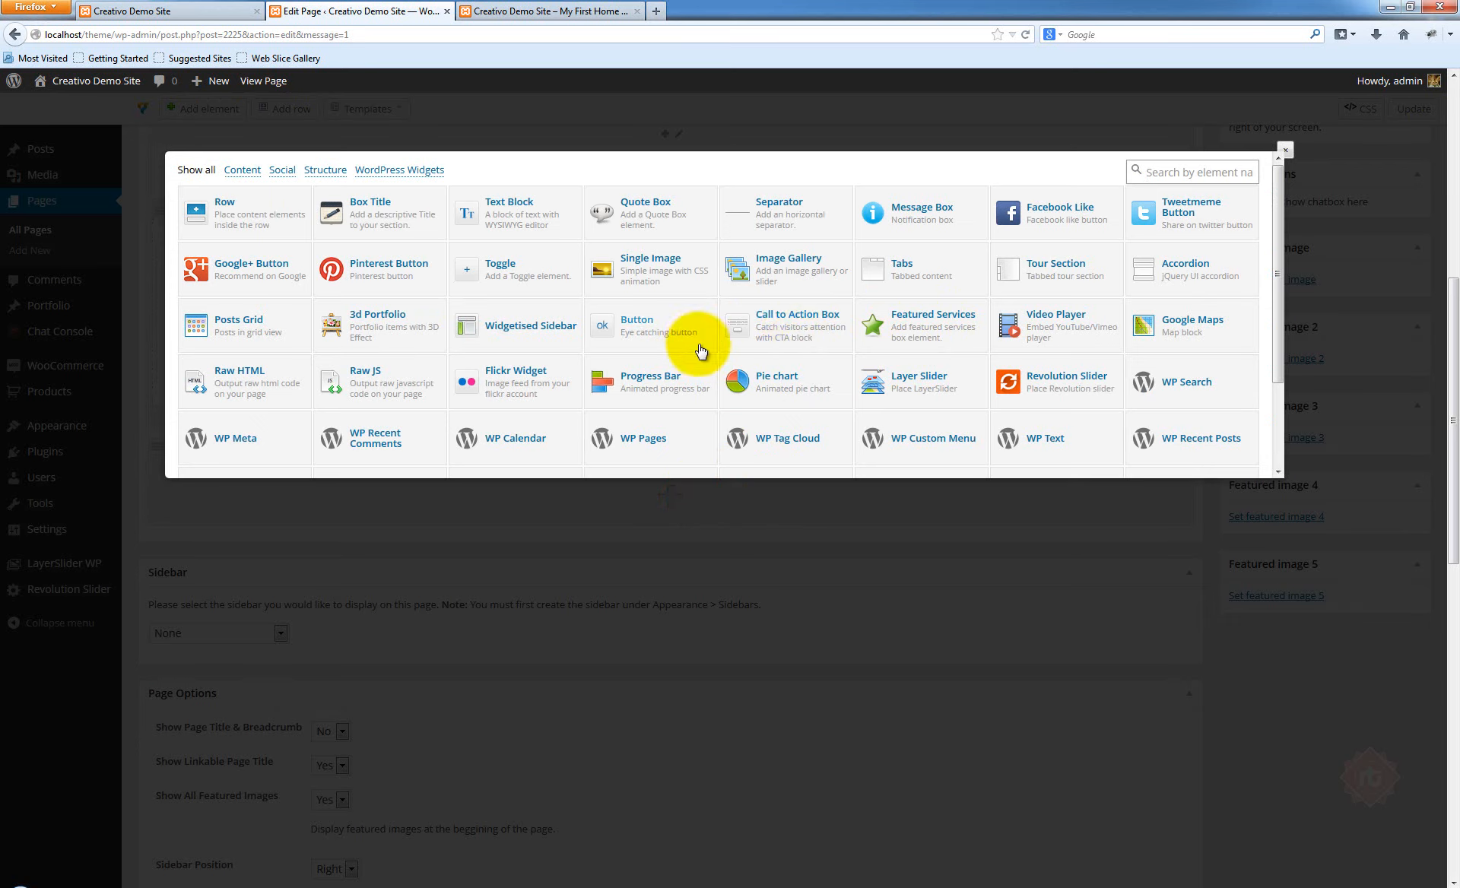
left_click(802, 320)
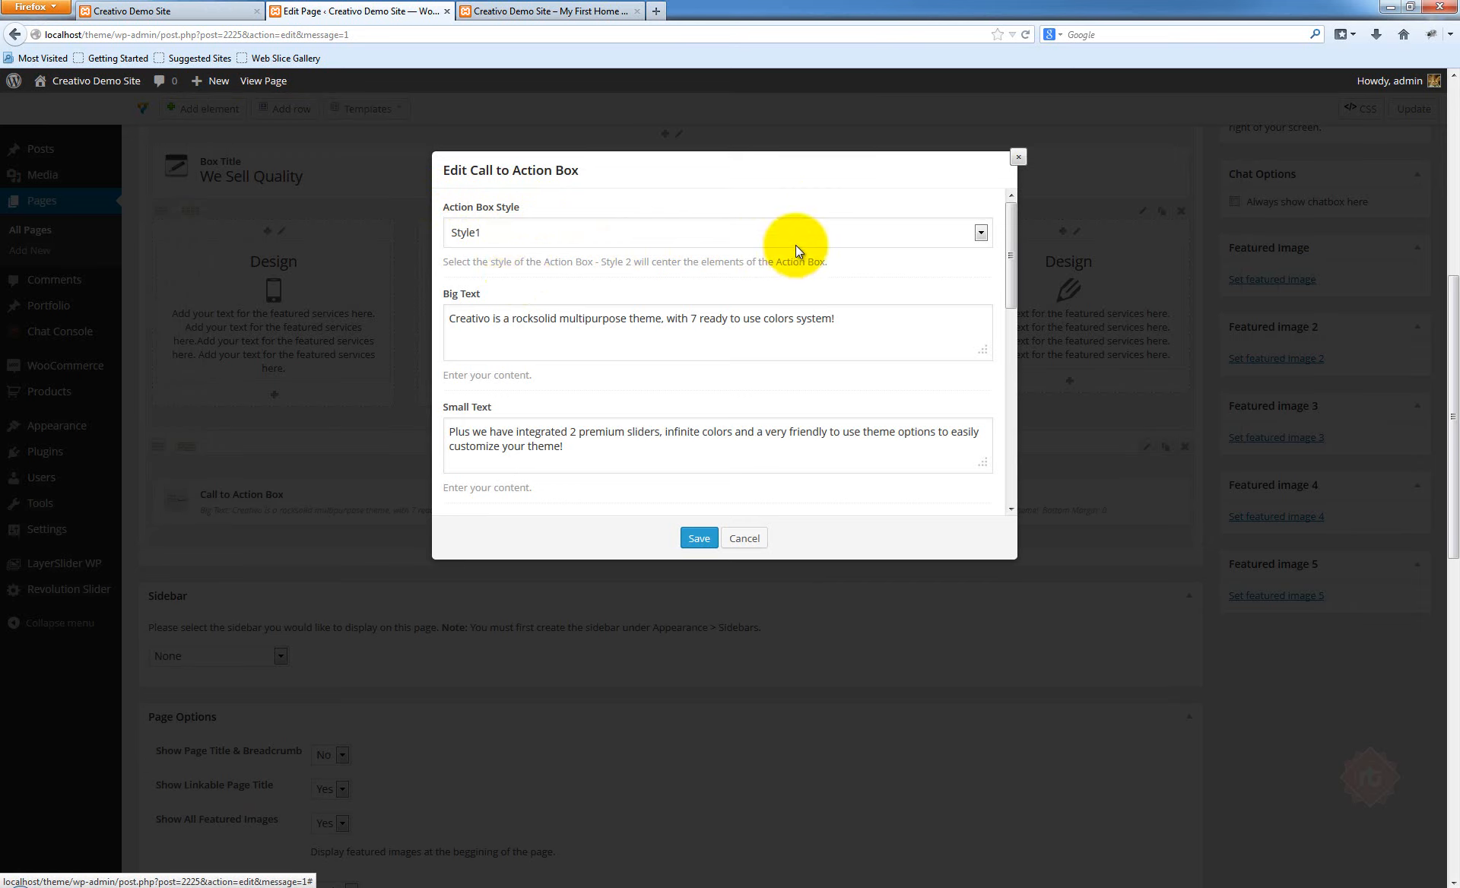
Review the Call to Action Box's text settings and style options, keeping Style1 as the Action Box Style
scroll(650, 295, "down", 2)
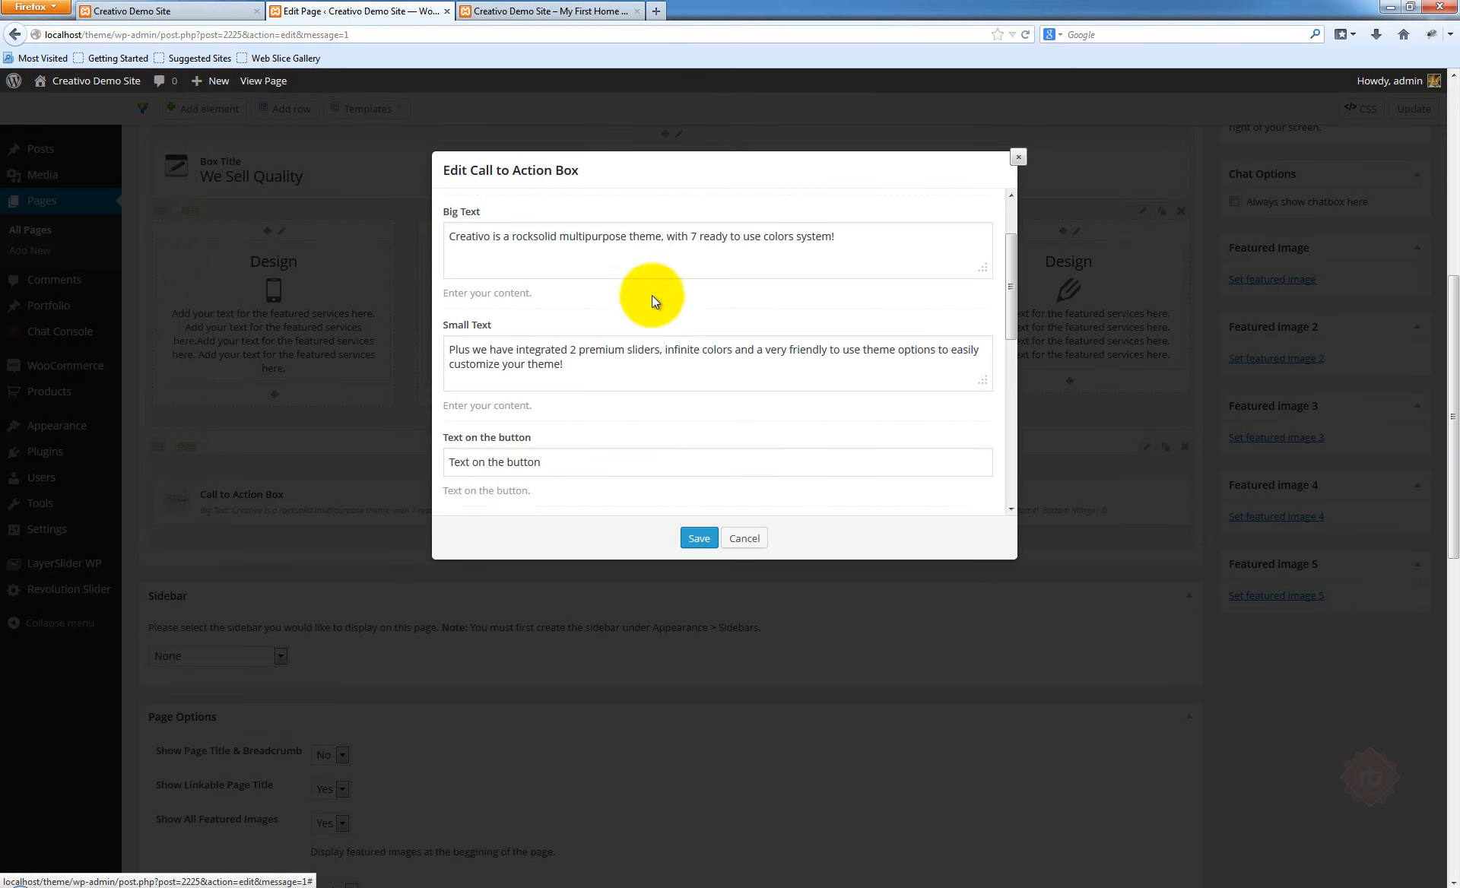
scroll(651, 295, "up", 2)
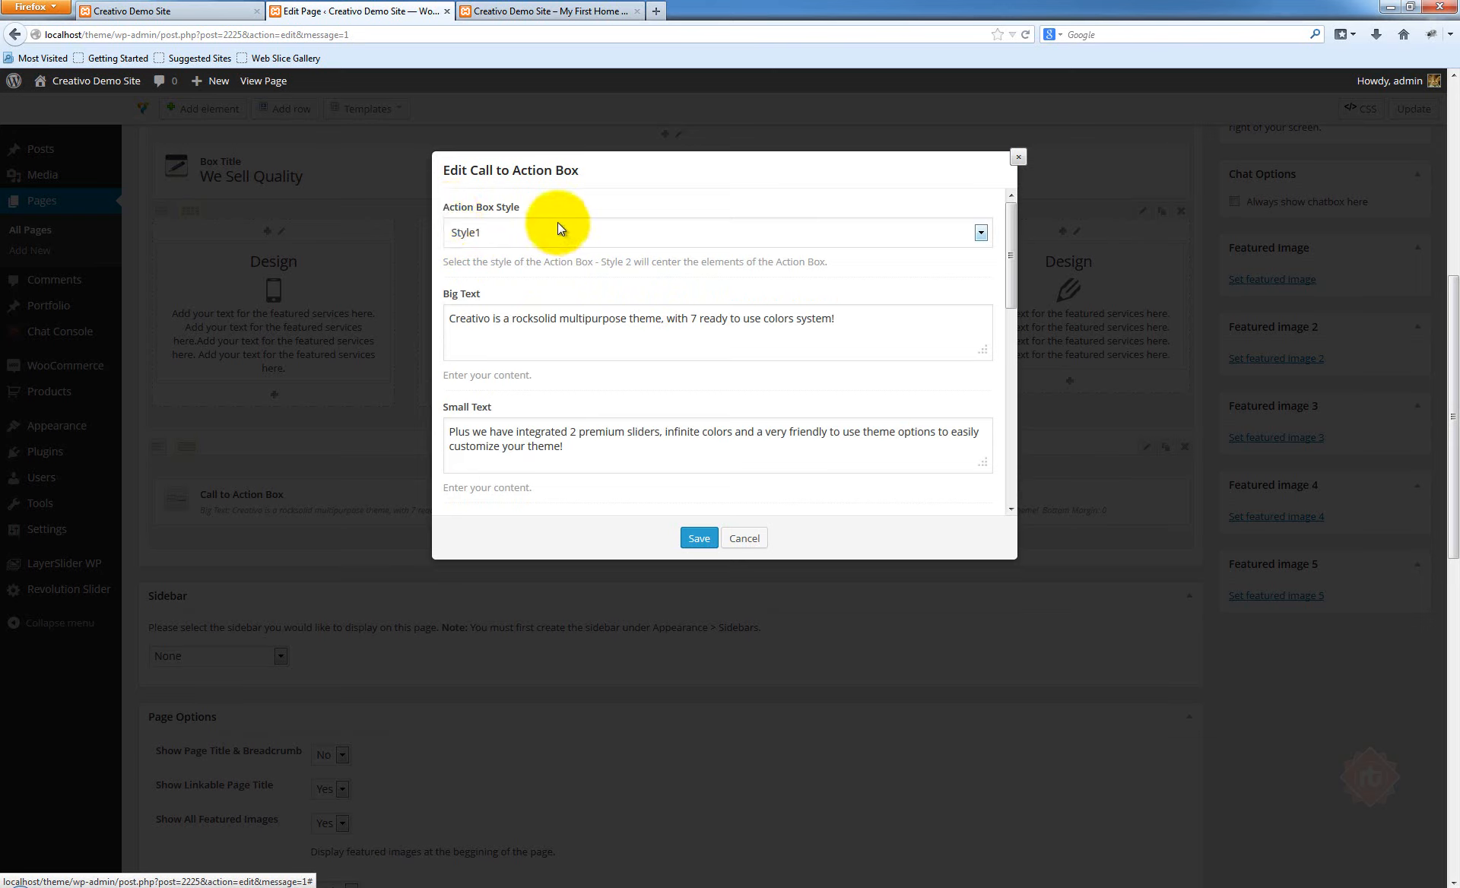
left_click(652, 233)
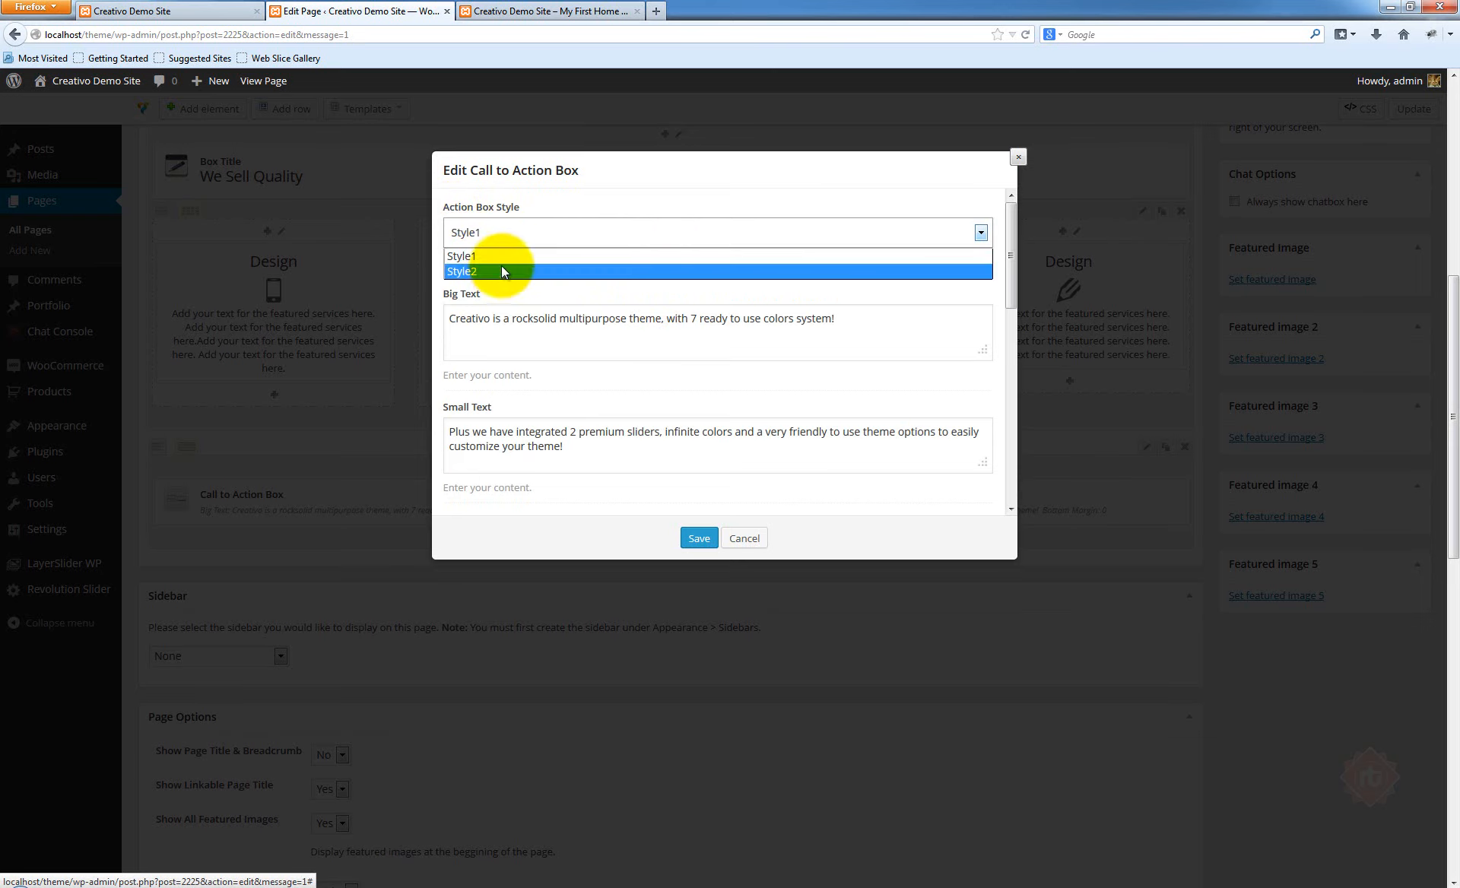
left_click(521, 232)
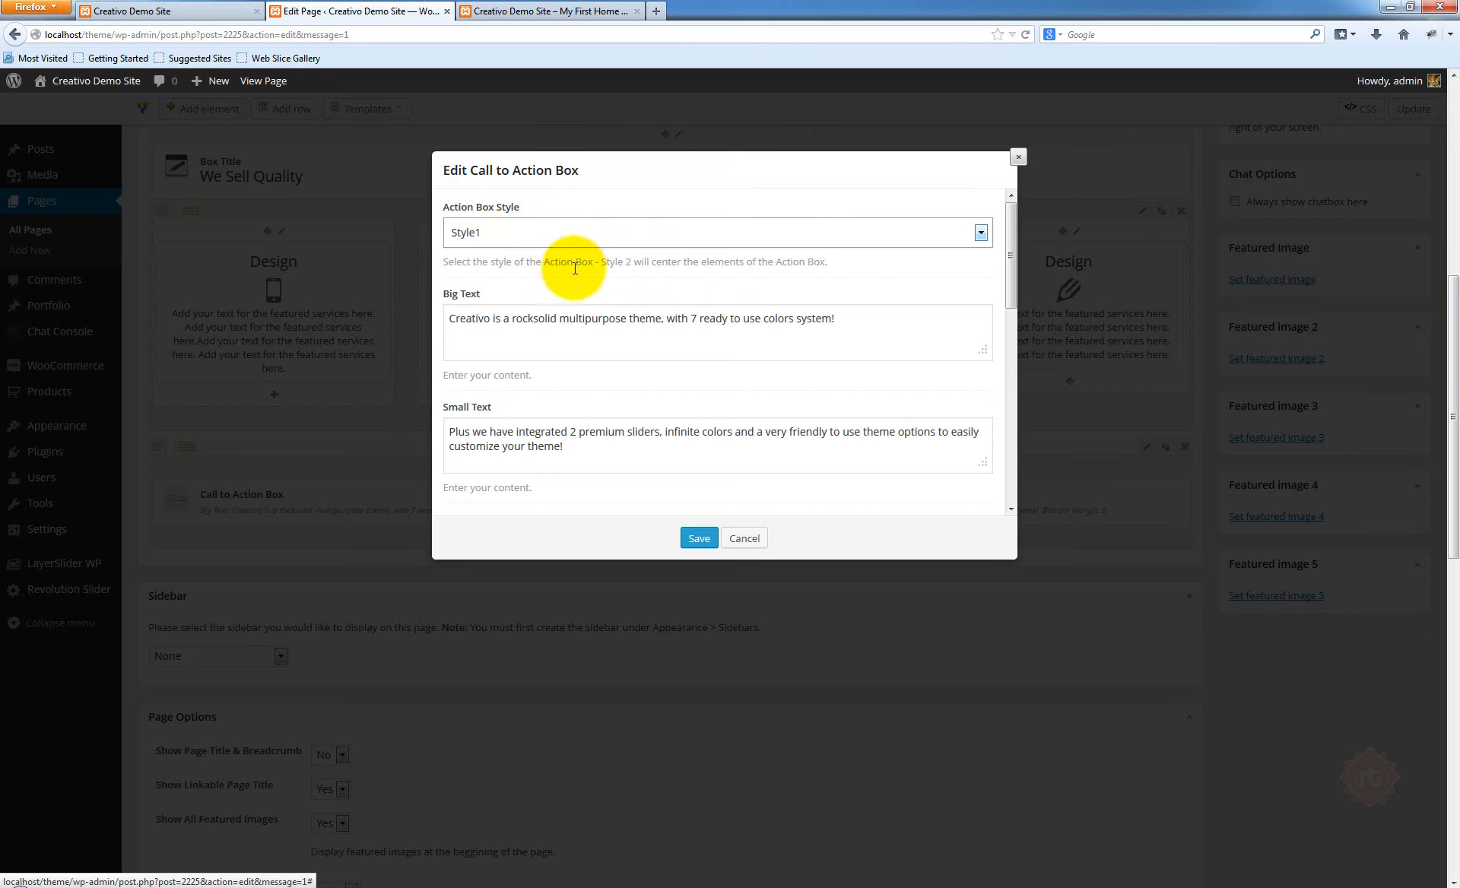
Examine the Call to Action Box's style note and its Big Text, Small Text and button text fields
mouse_move(542, 261)
left_mouse_down()
mouse_move(743, 263)
mouse_move(717, 263)
left_mouse_up()
left_click(717, 263)
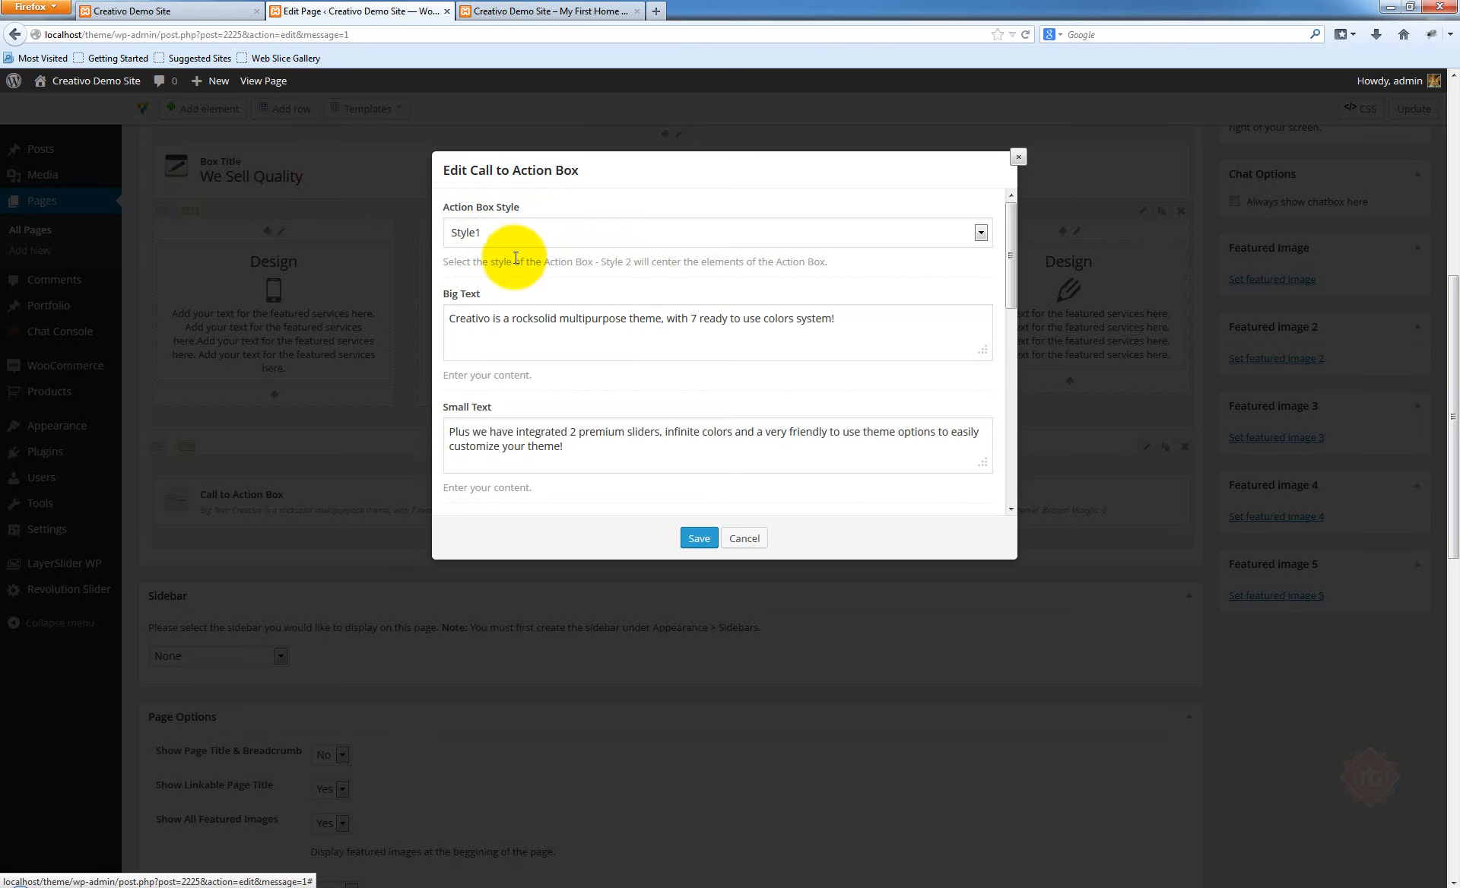
scroll(770, 306, "down", 1)
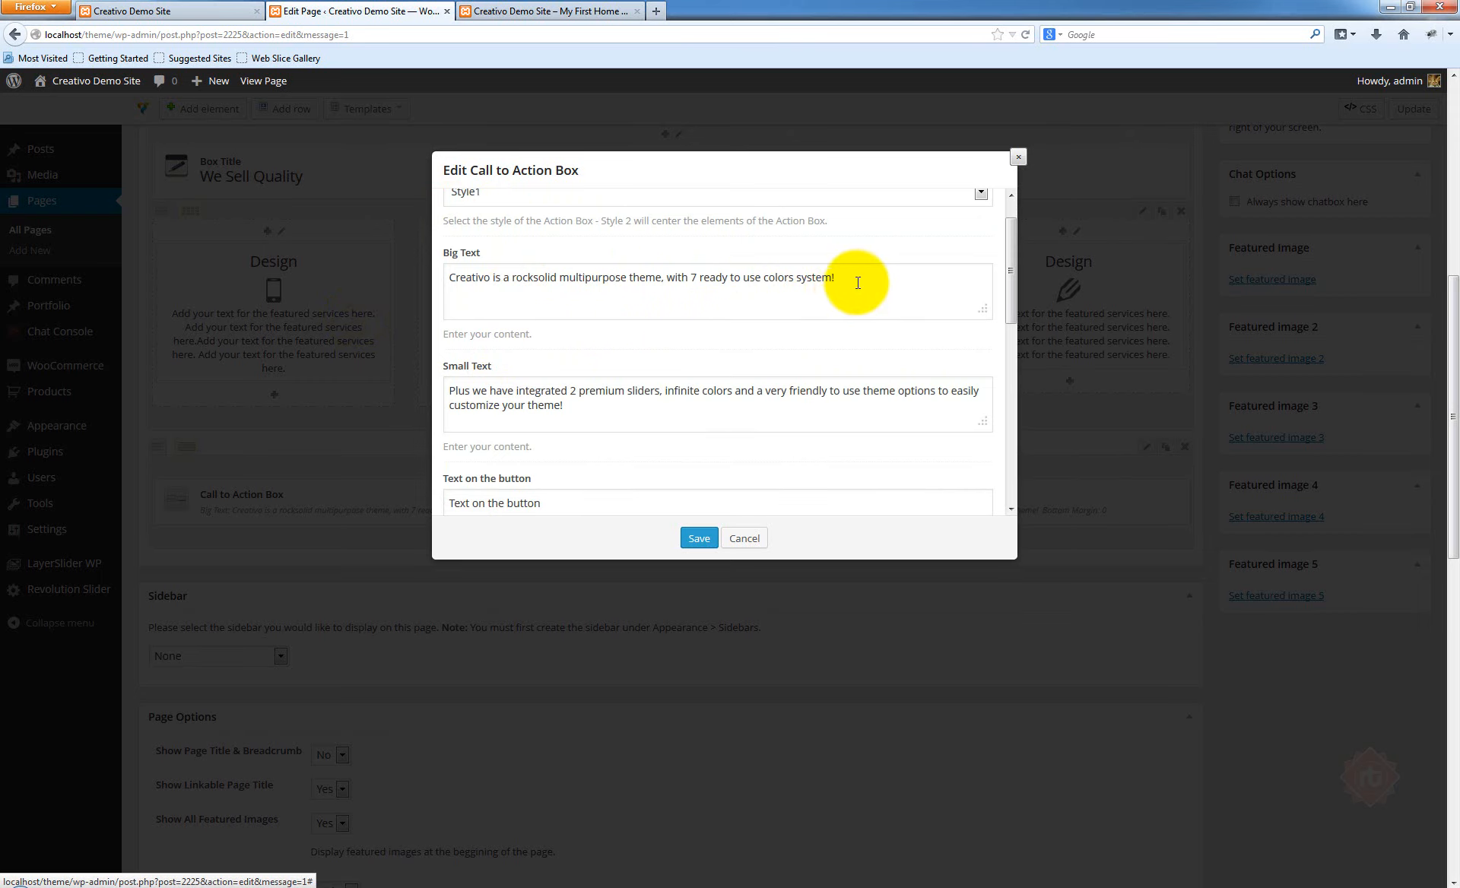
left_click_drag(857, 283, 426, 285)
left_click(544, 280)
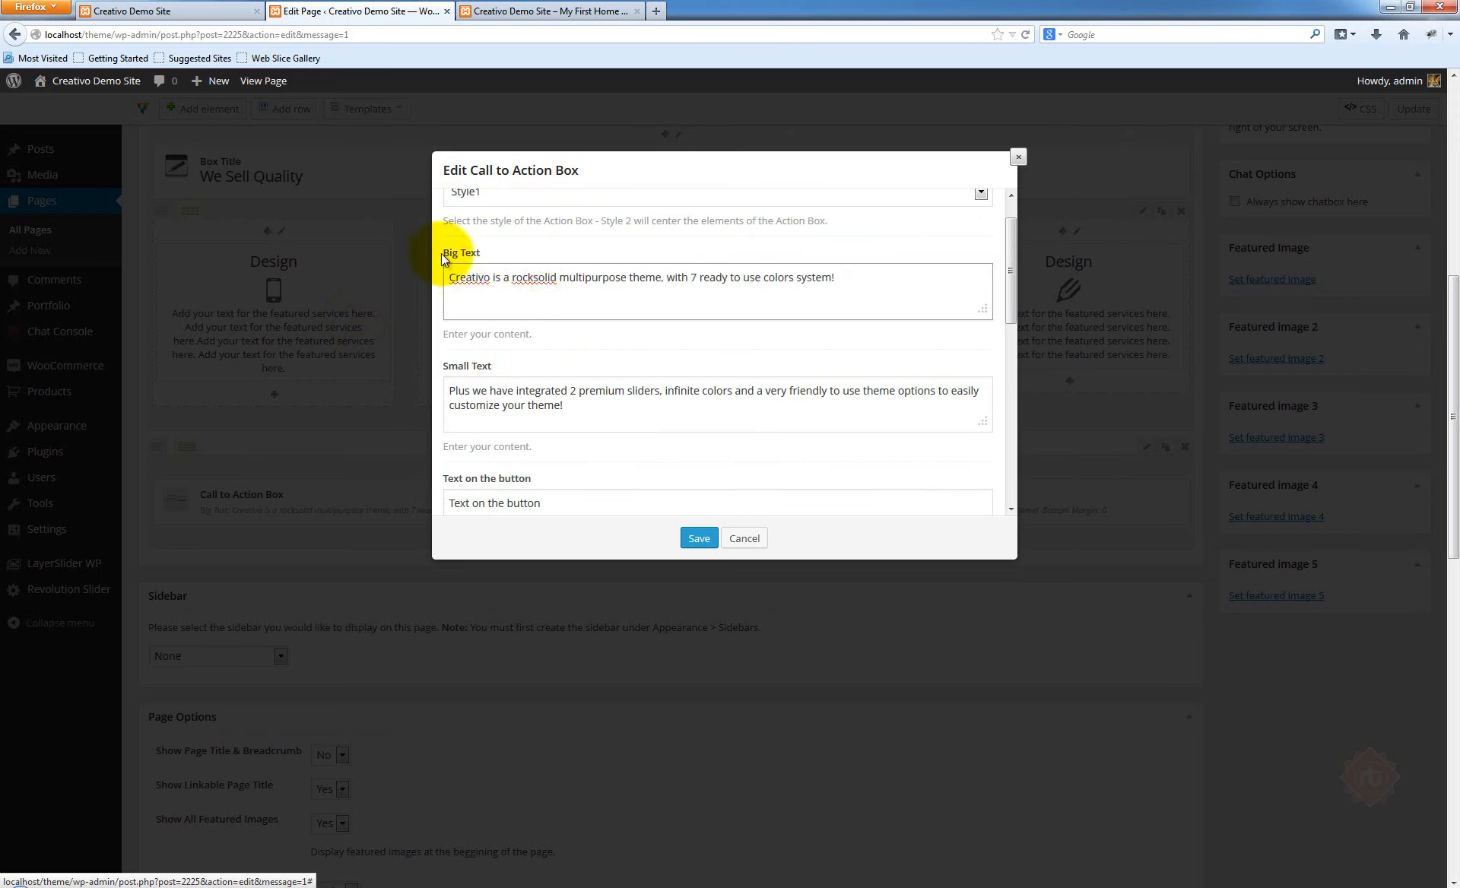
left_click_drag(452, 279, 492, 283)
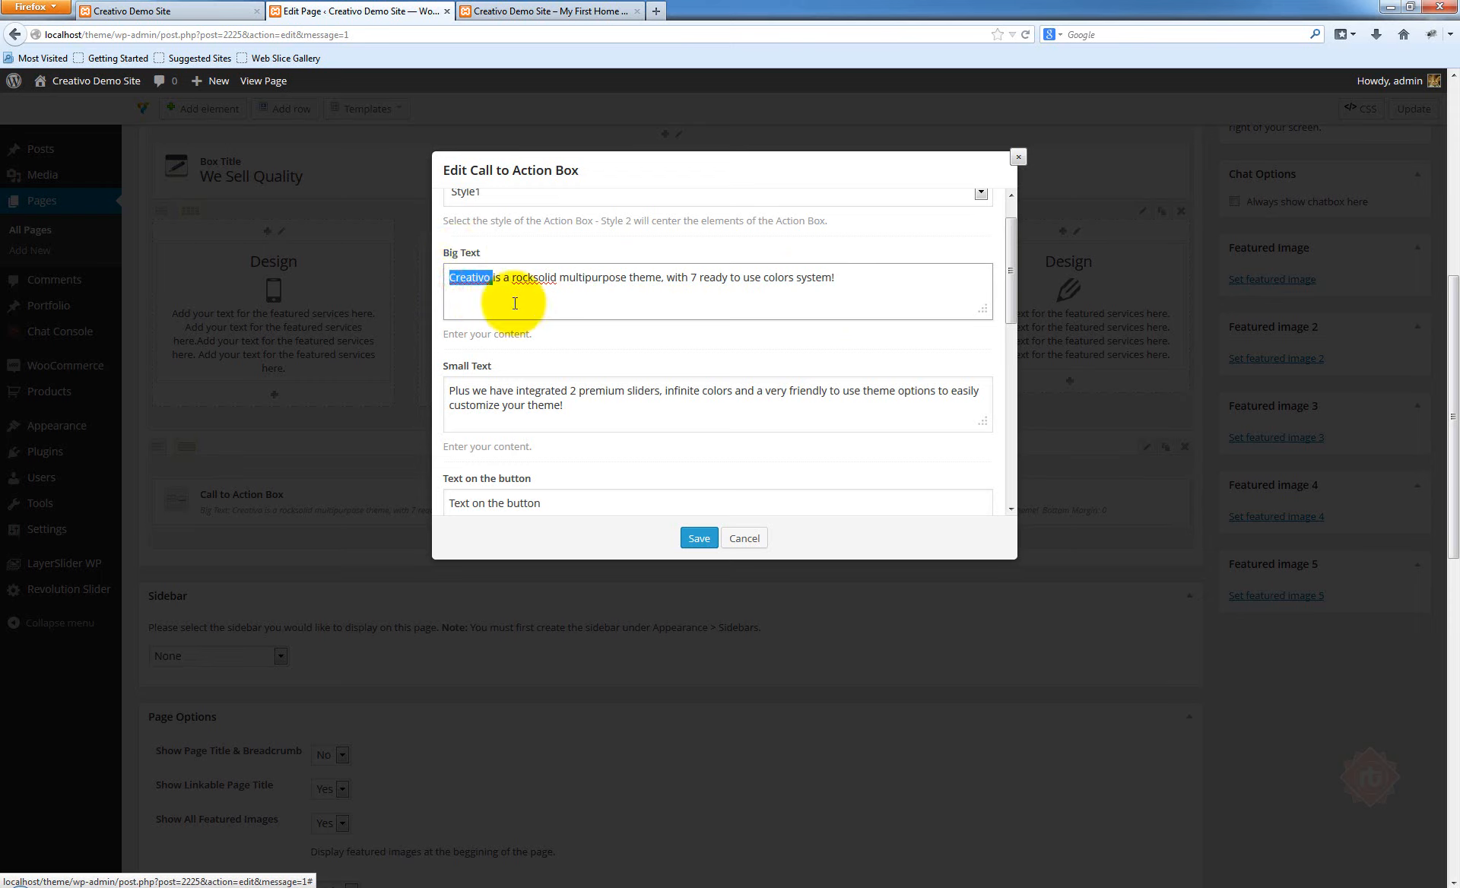
left_click(475, 403)
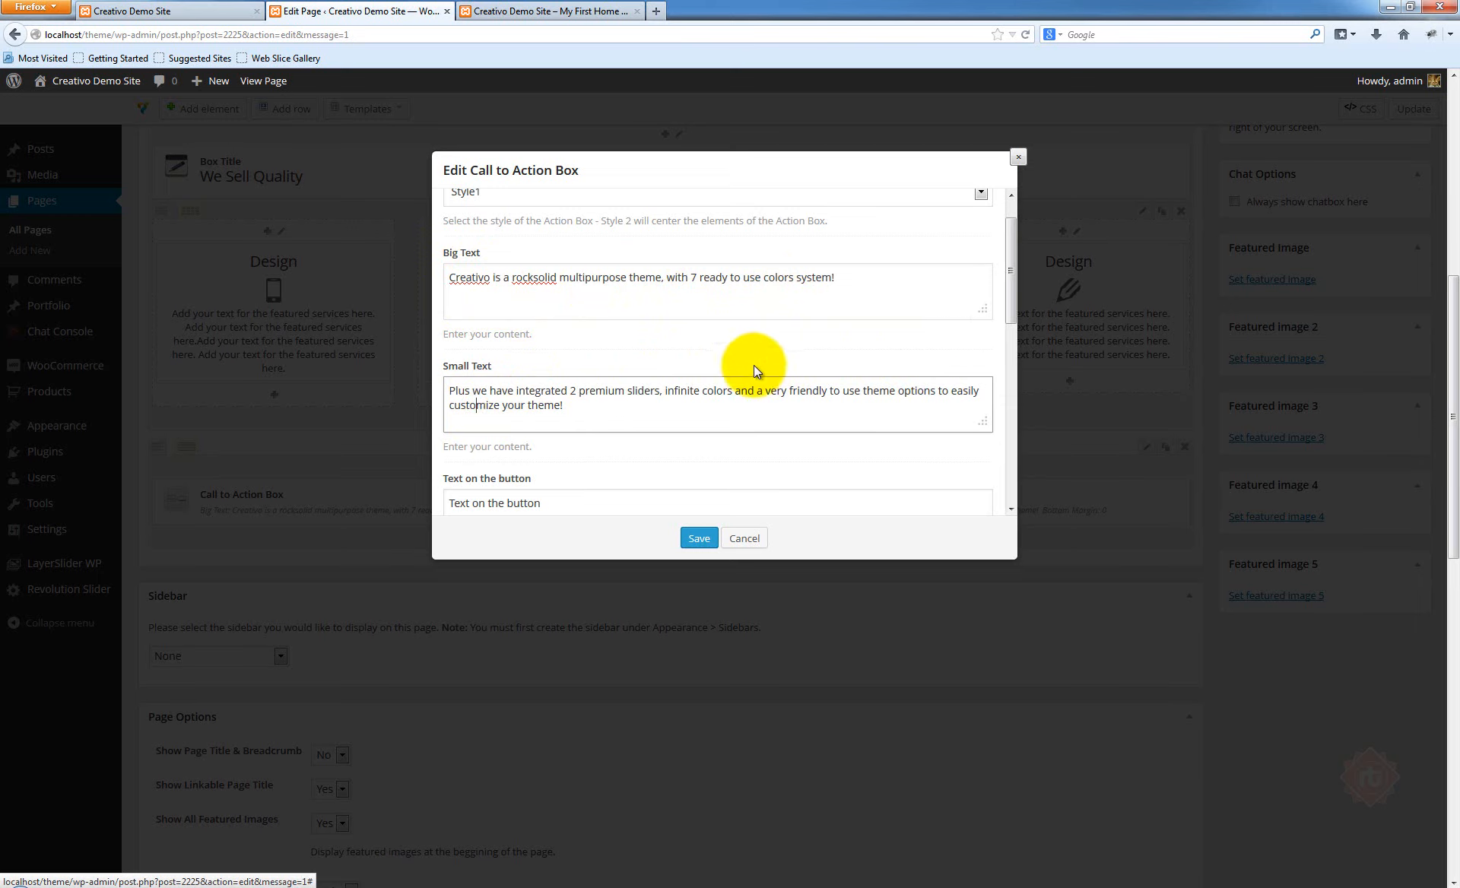
left_click_drag(1011, 290, 997, 374)
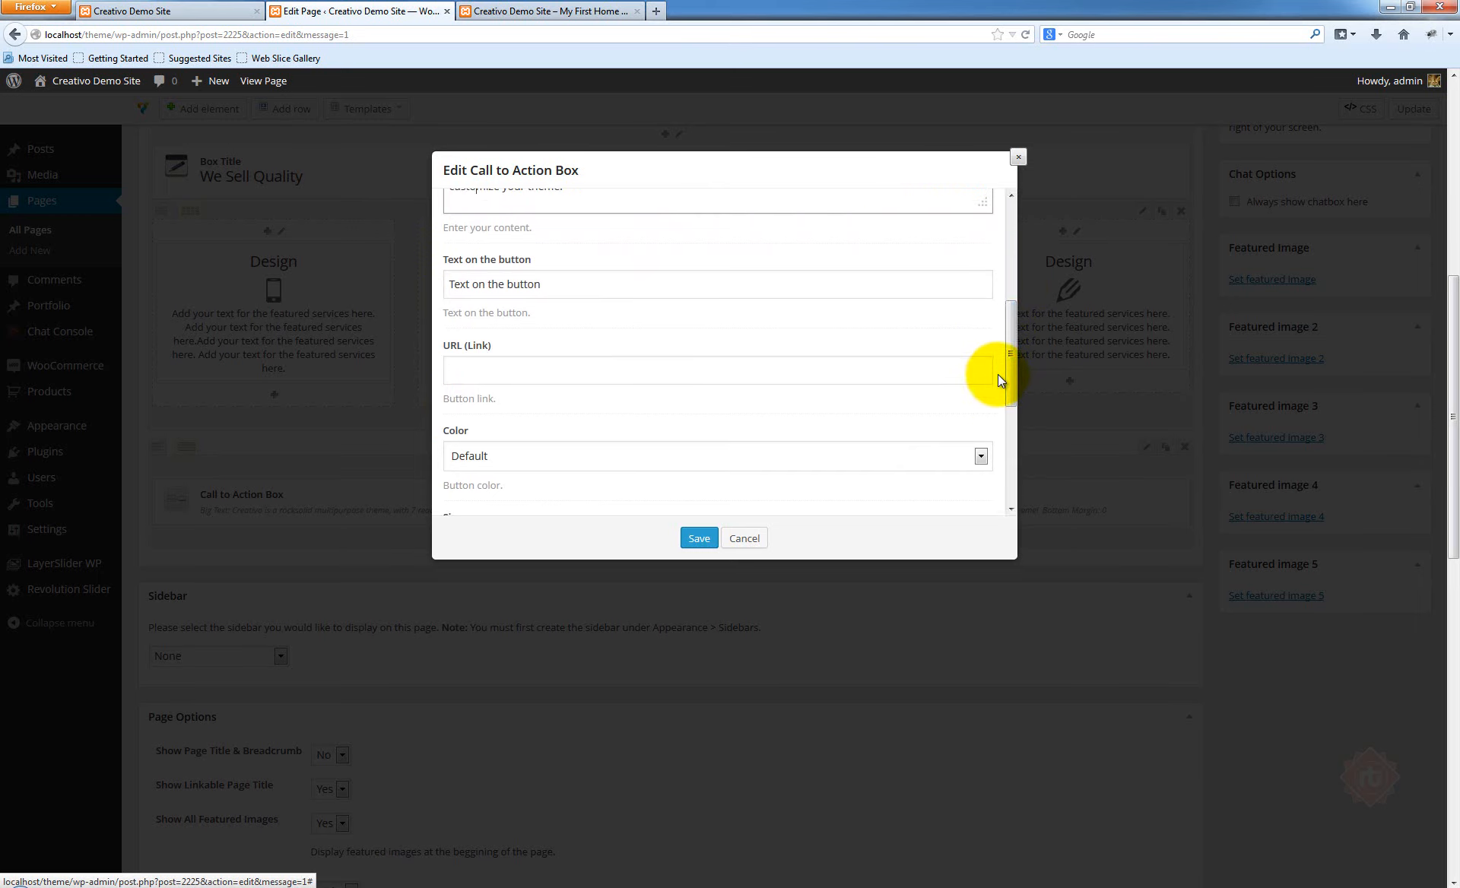
scroll(576, 331, "up", 2)
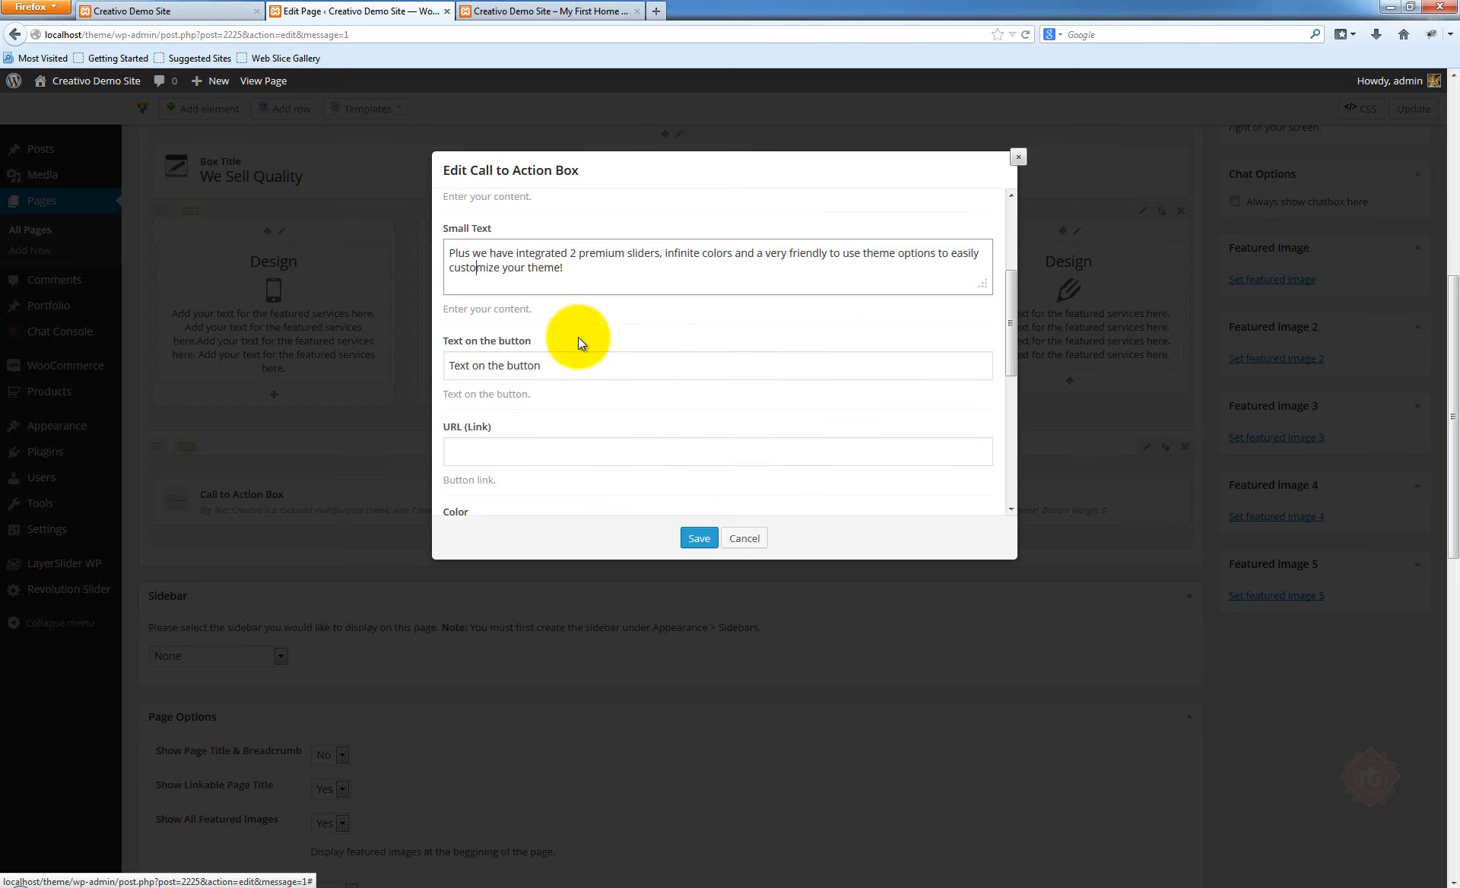
left_click_drag(1011, 280, 965, 322)
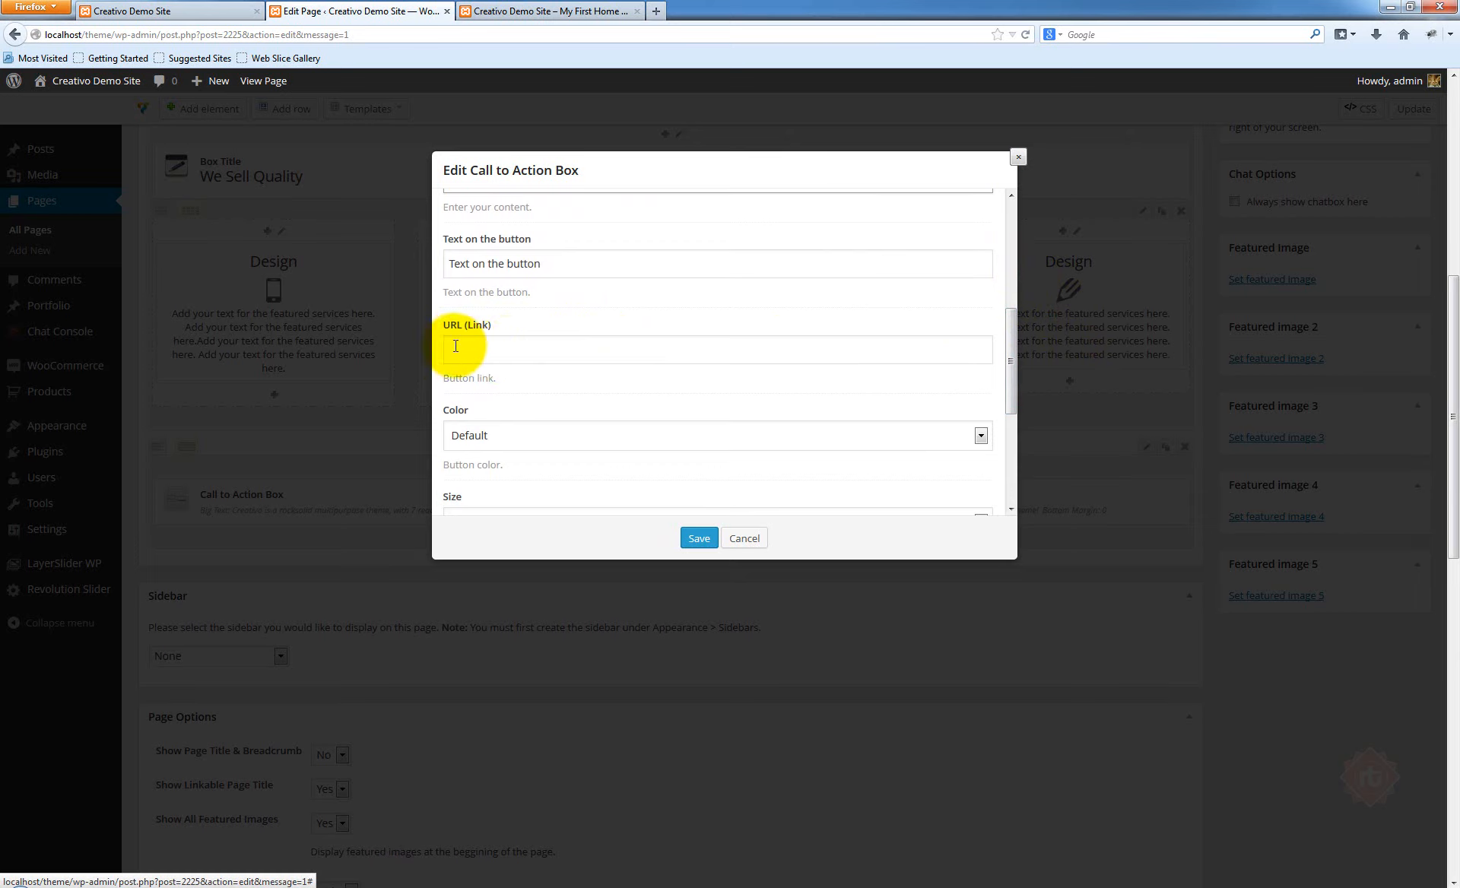
left_click(531, 346)
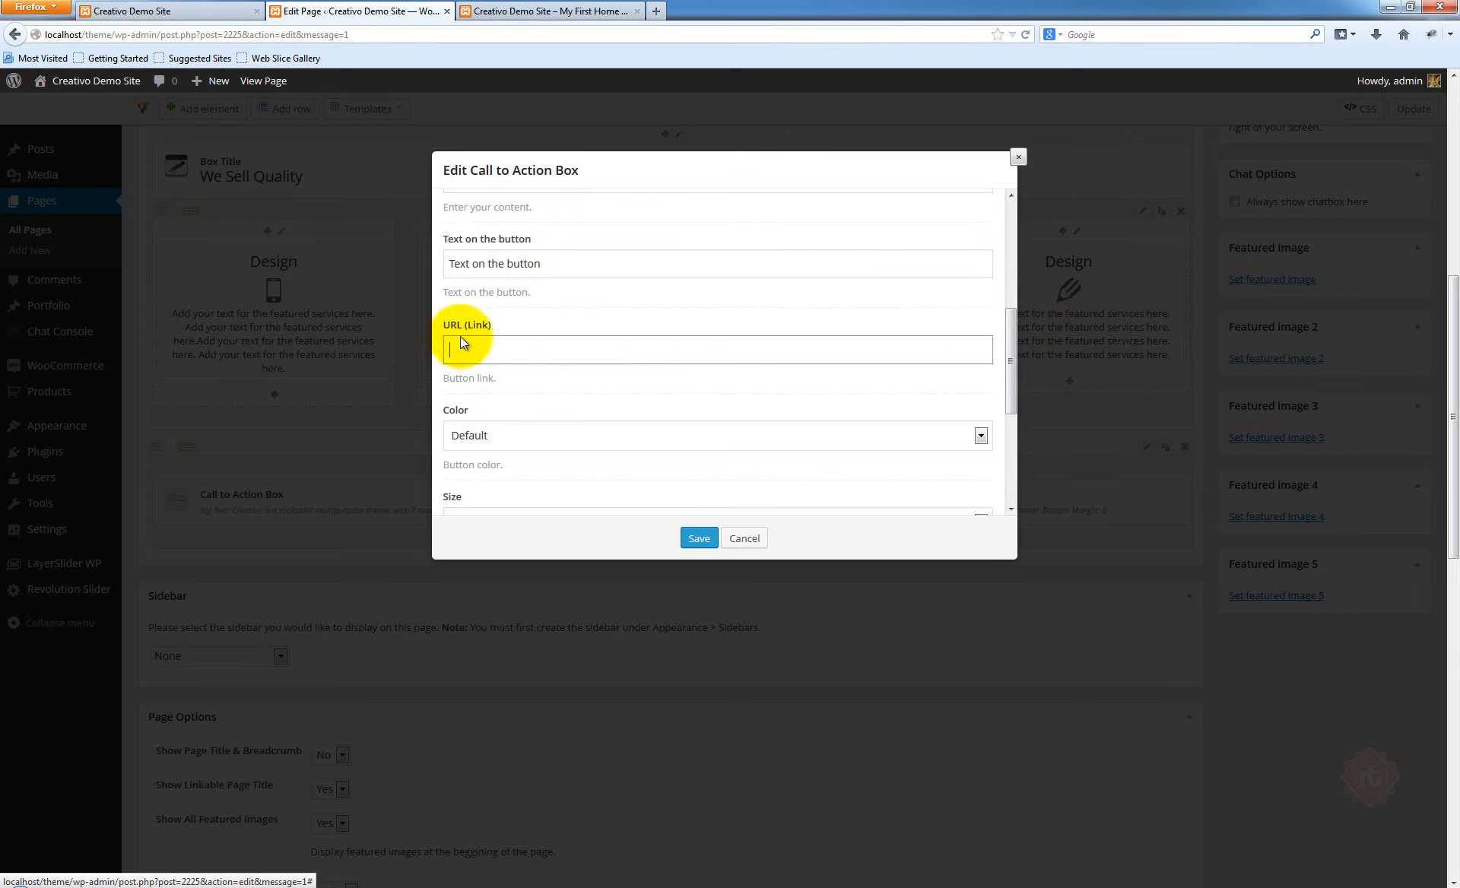
left_click(561, 356)
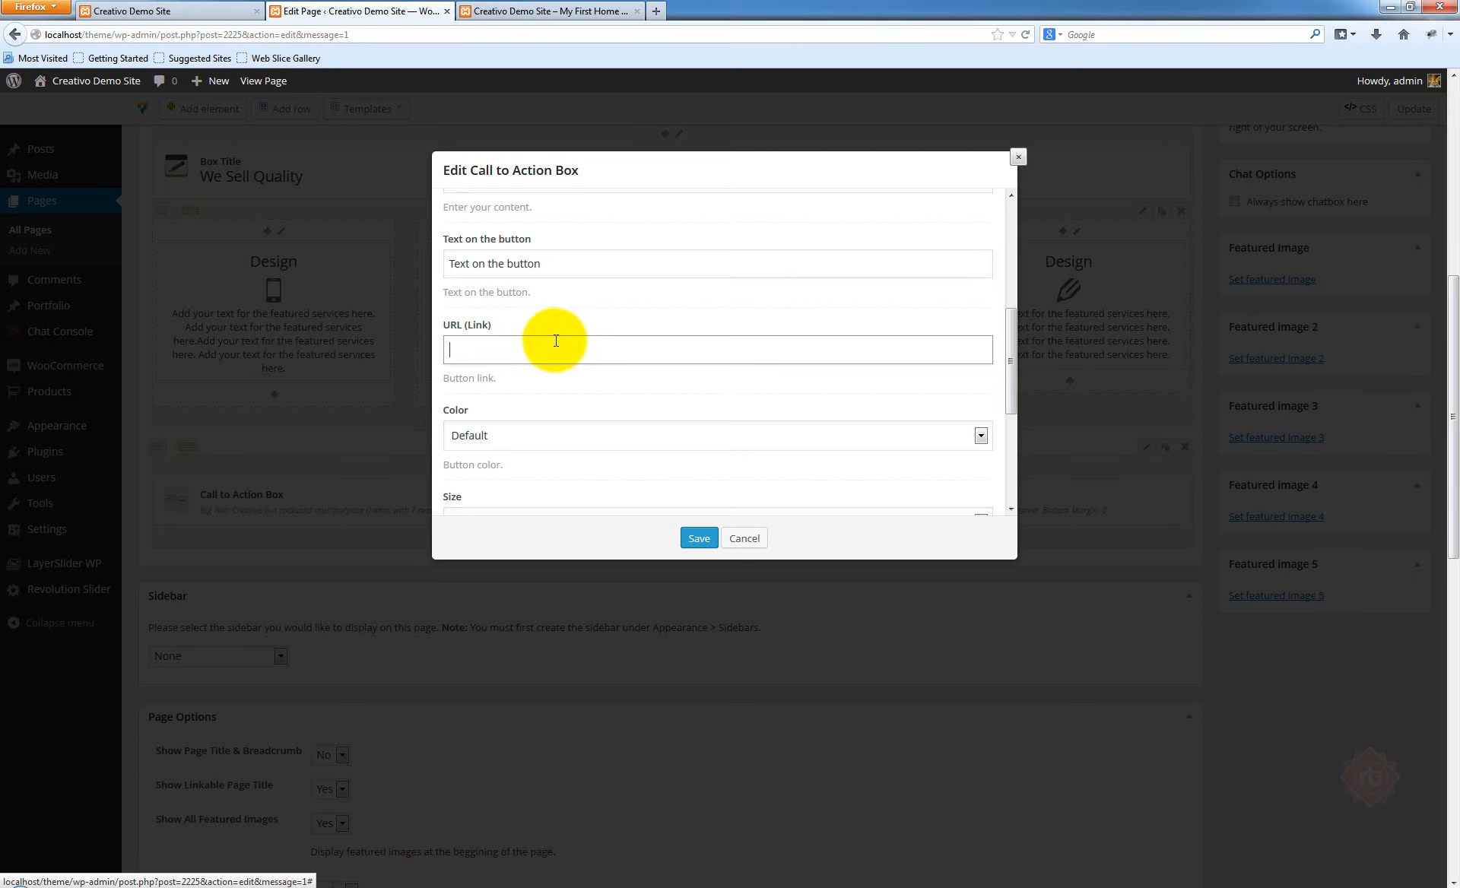
type("http:/")
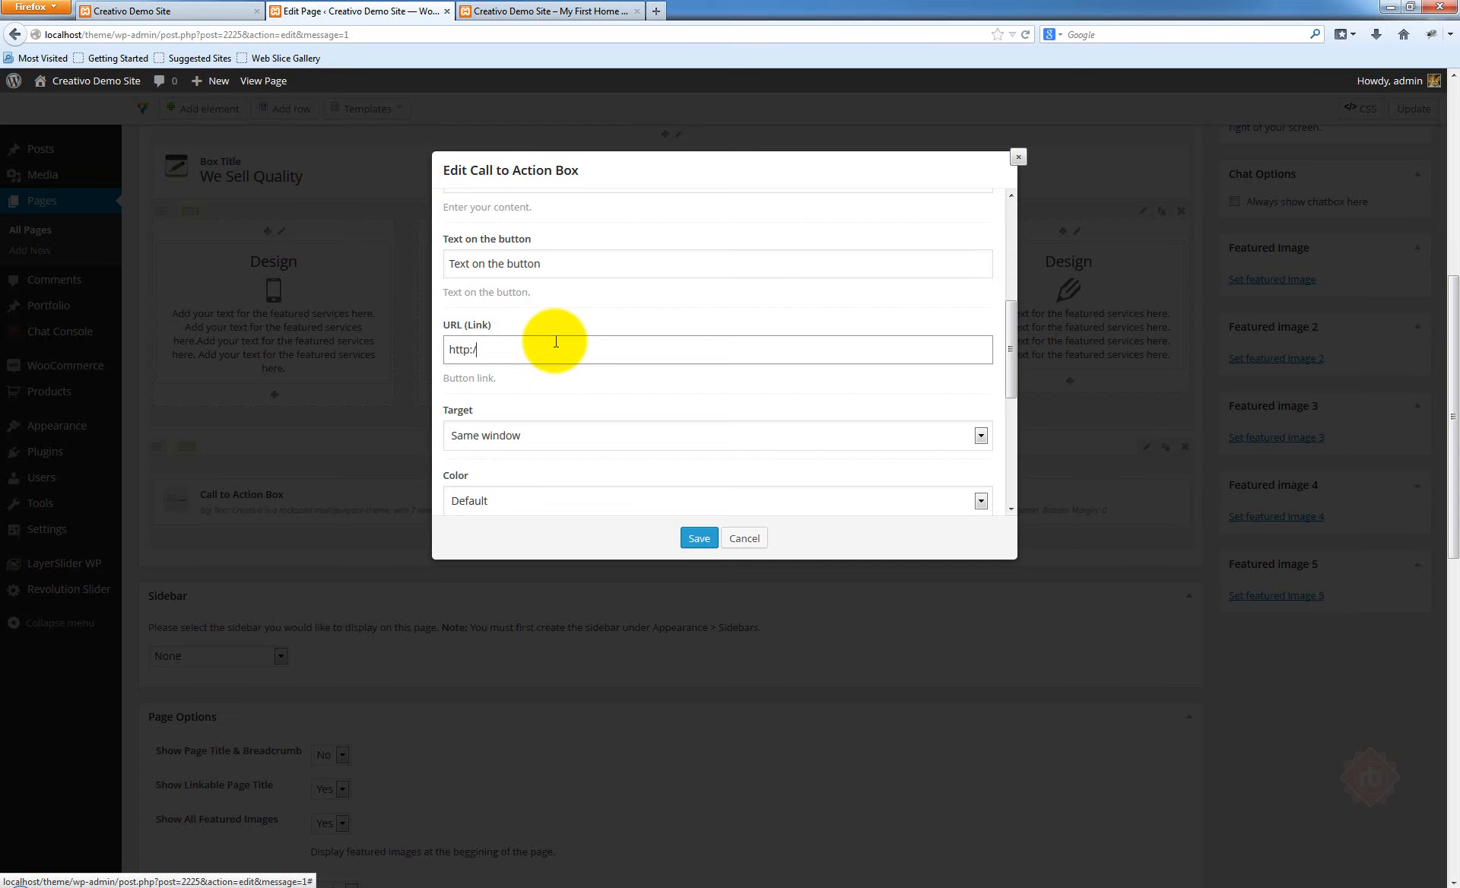
type("/rockythemes.com/creativo/")
Make the Call to Action Box's button link open in a new window
scroll(677, 398, "down", 1)
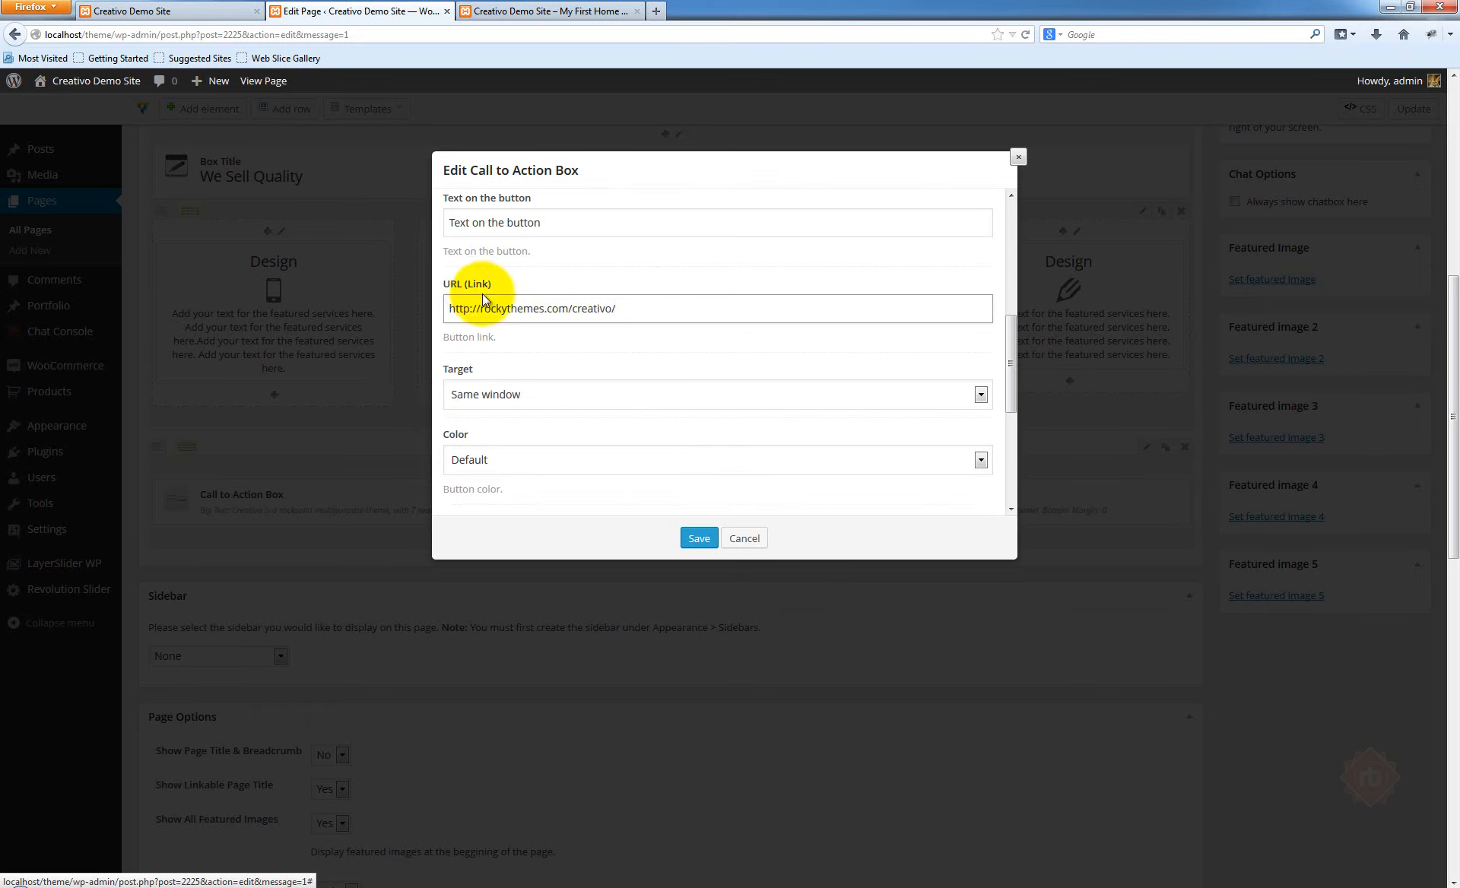
scroll(786, 378, "down", 1)
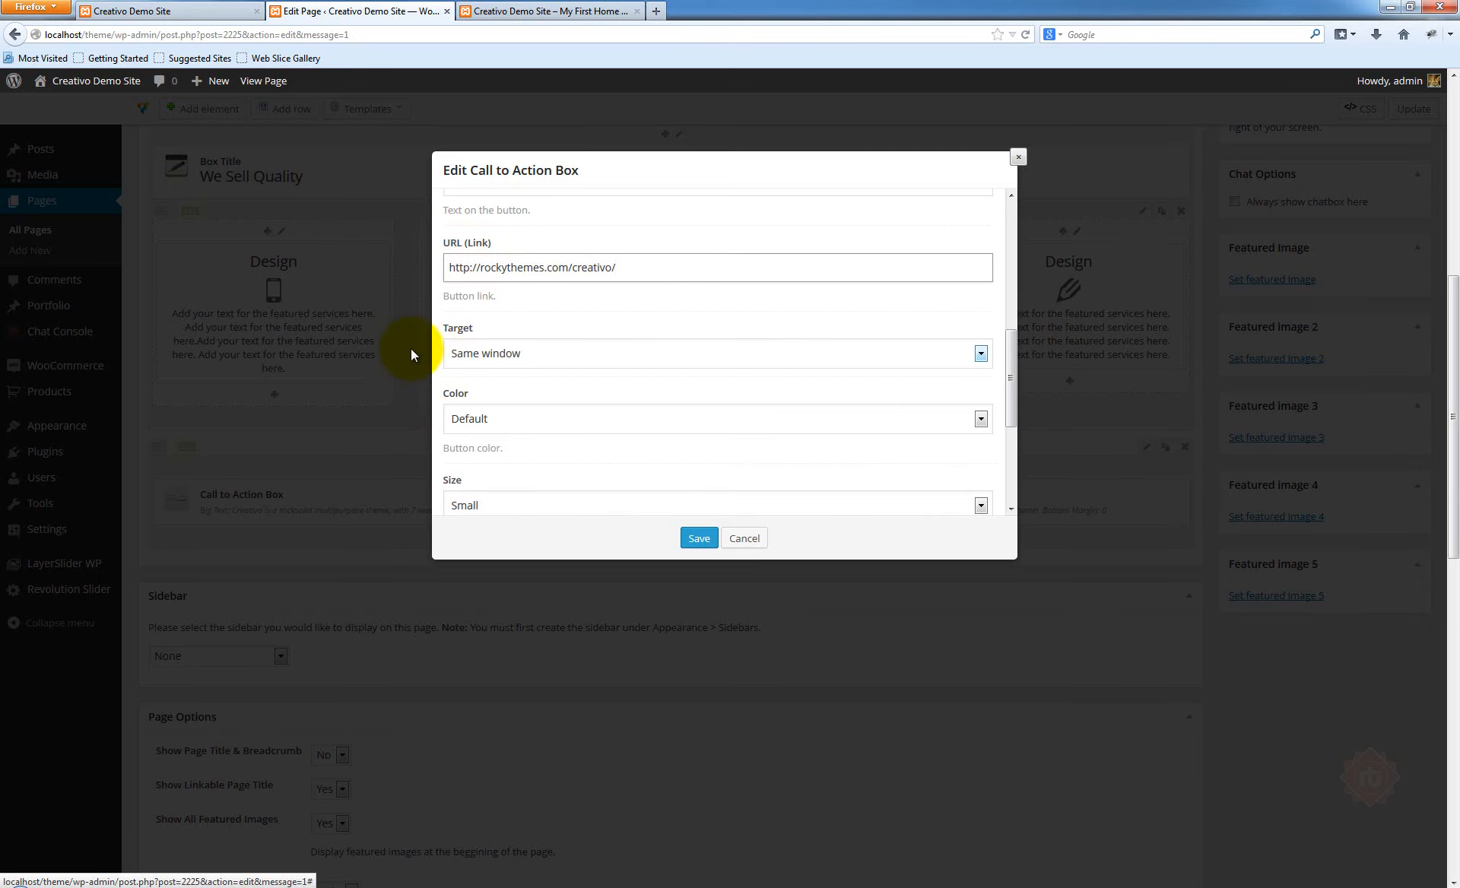
left_click(479, 330)
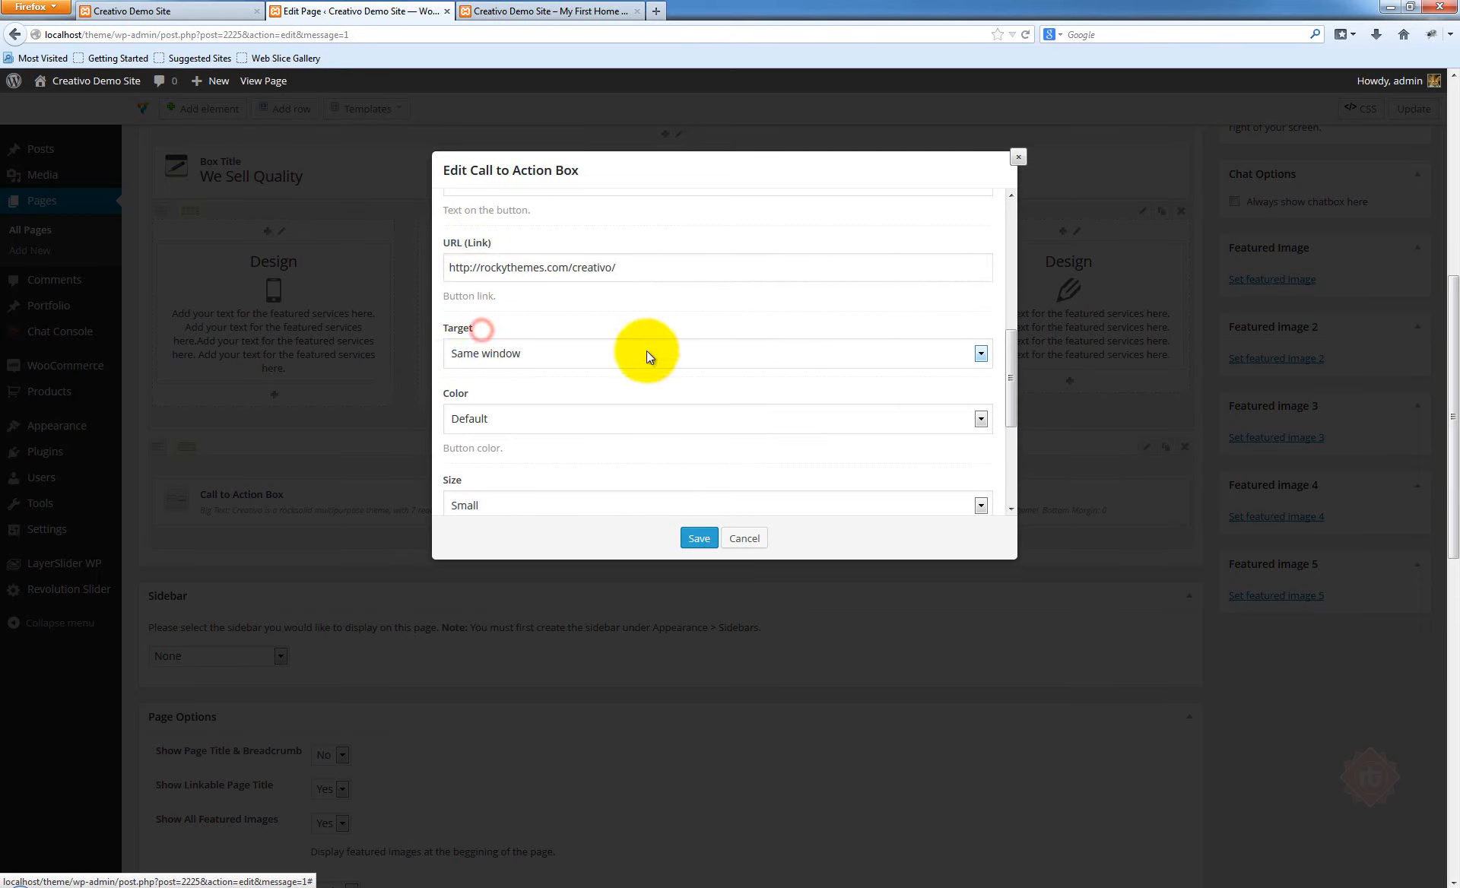
left_click(537, 353)
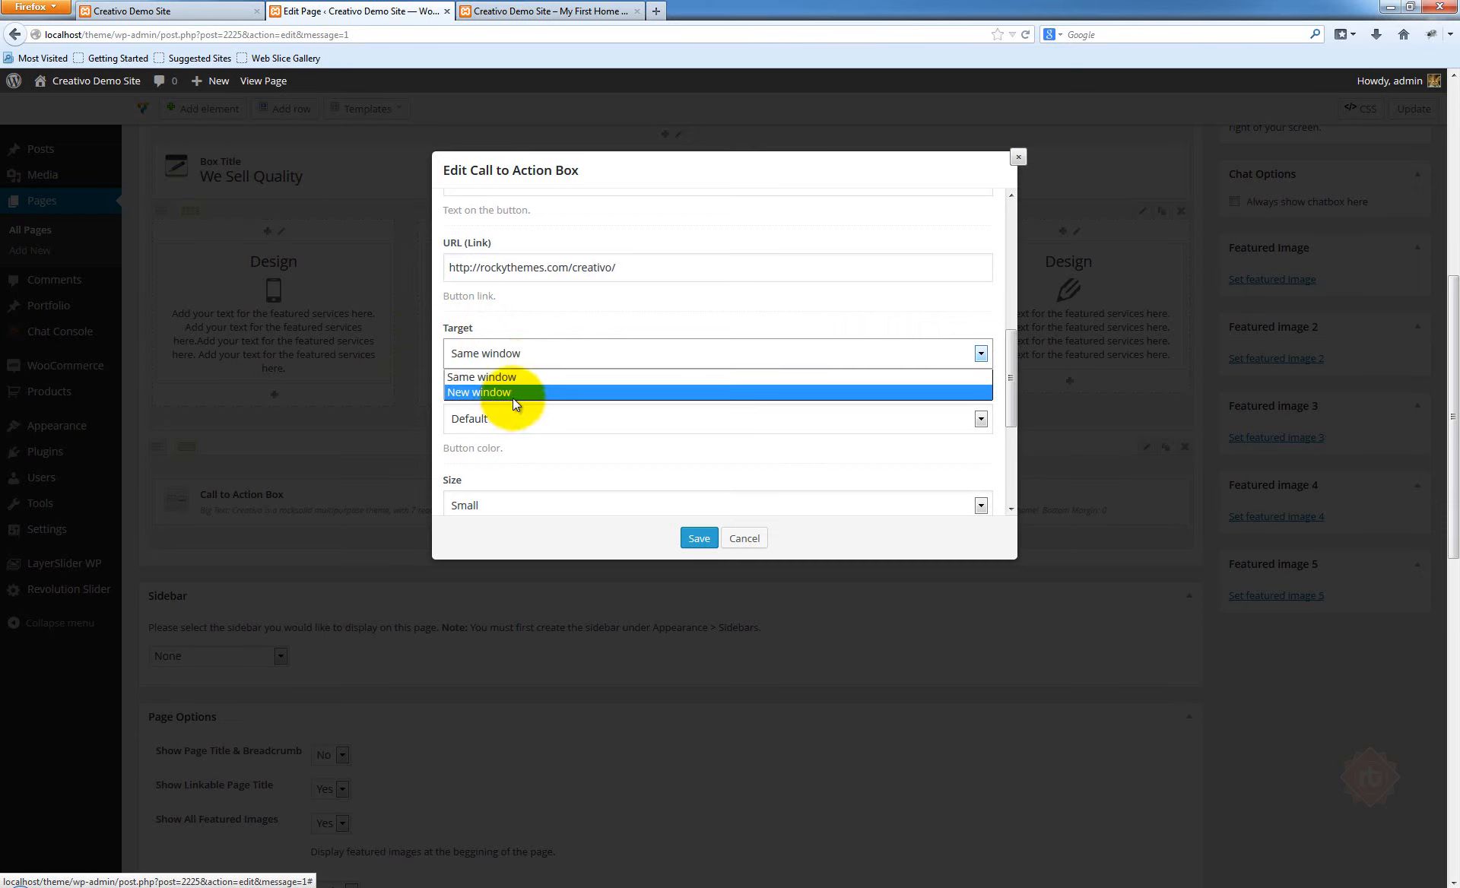
left_click(562, 330)
scroll(559, 442, "down", 1)
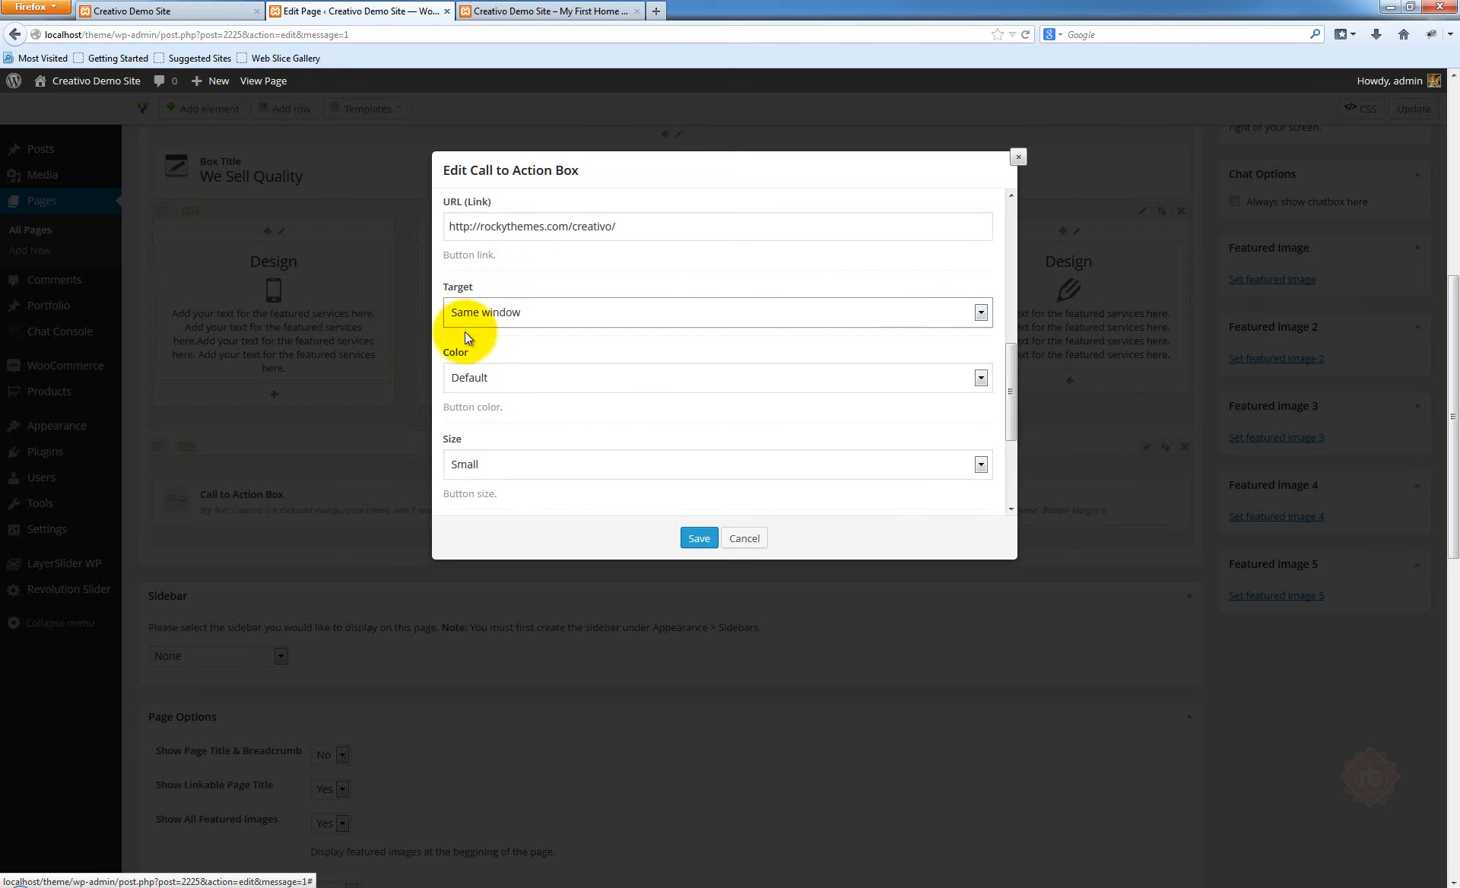
left_click(496, 314)
left_click(492, 344)
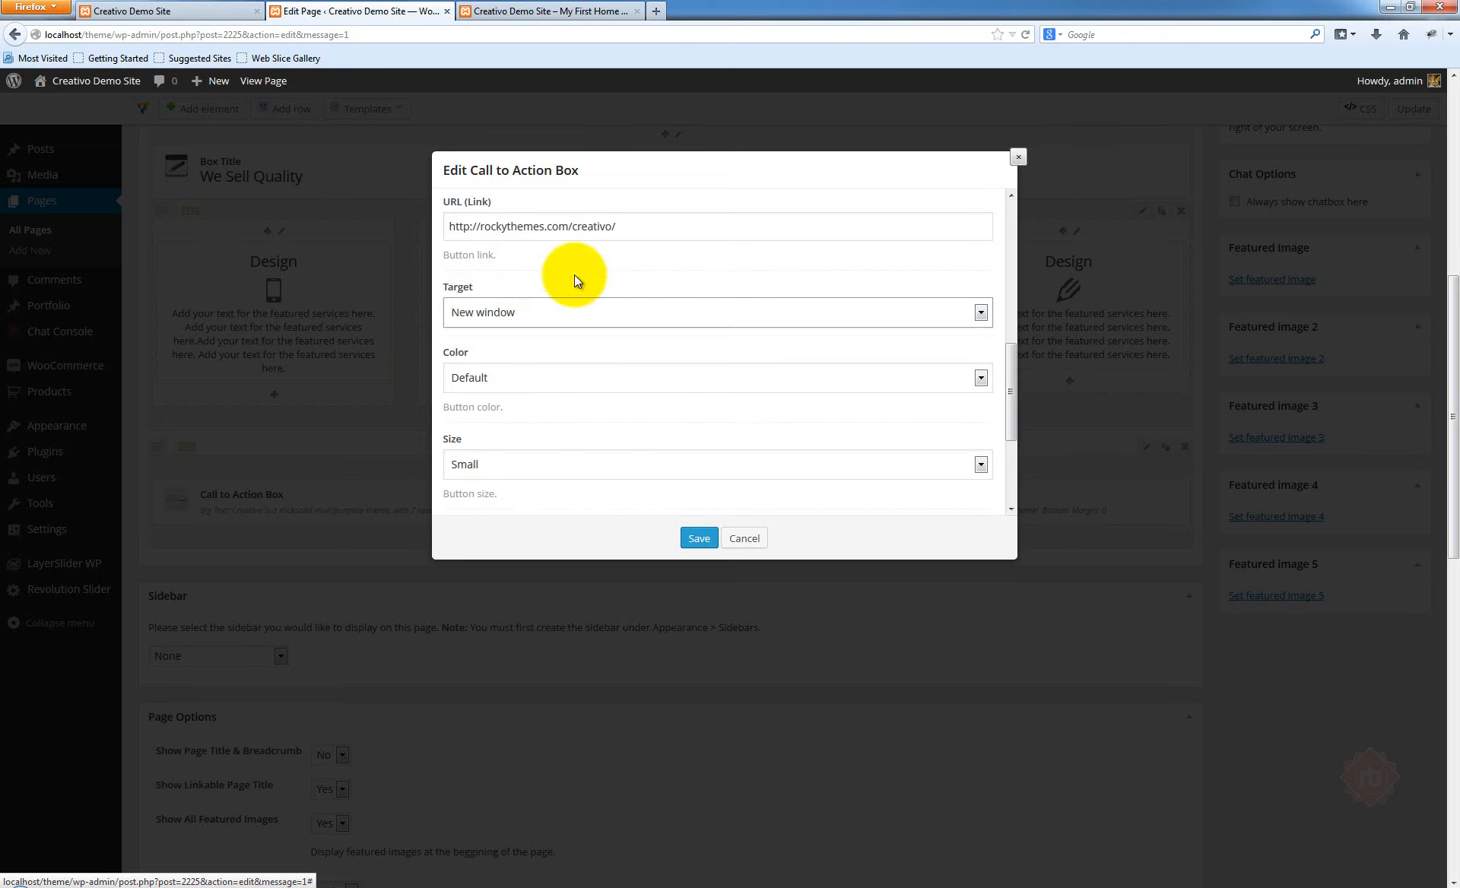
left_click_drag(617, 226, 449, 227)
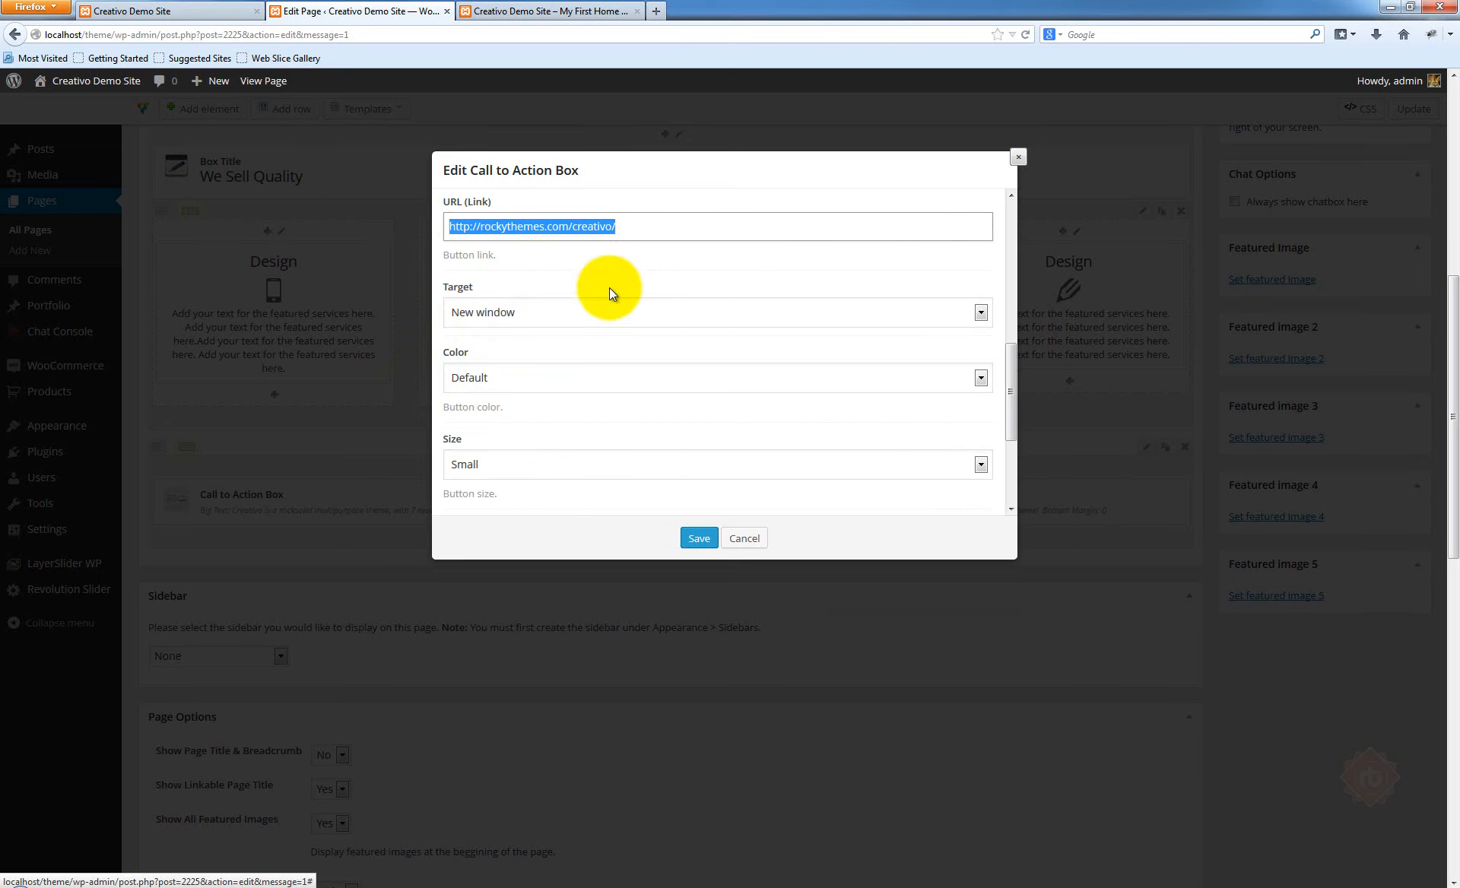
left_click(537, 342)
Review the available button colors for the Call to Action Box and keep Default
scroll(517, 358, "down", 1)
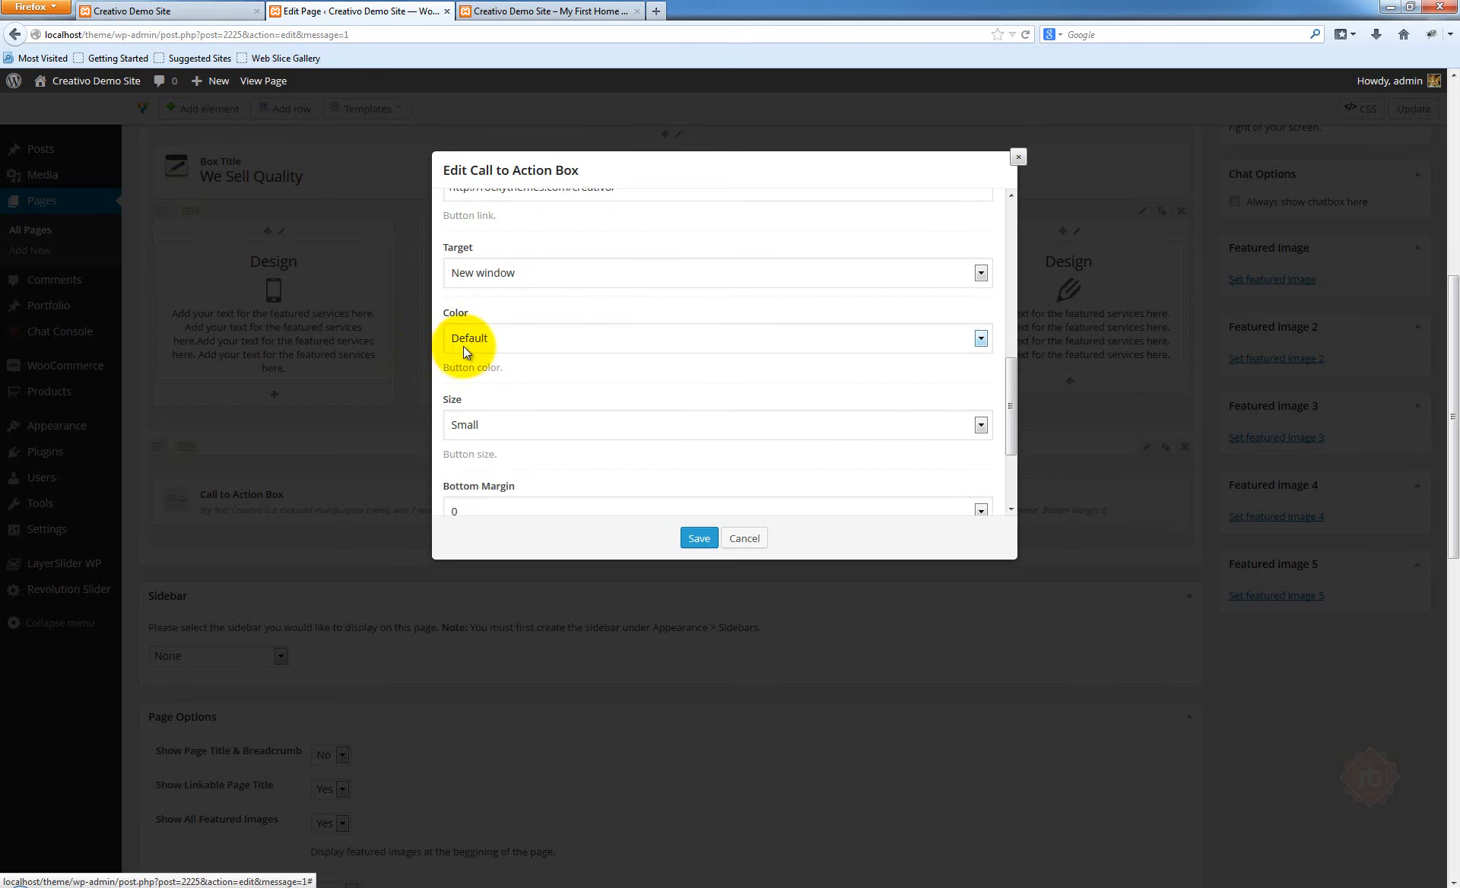
left_click(516, 337)
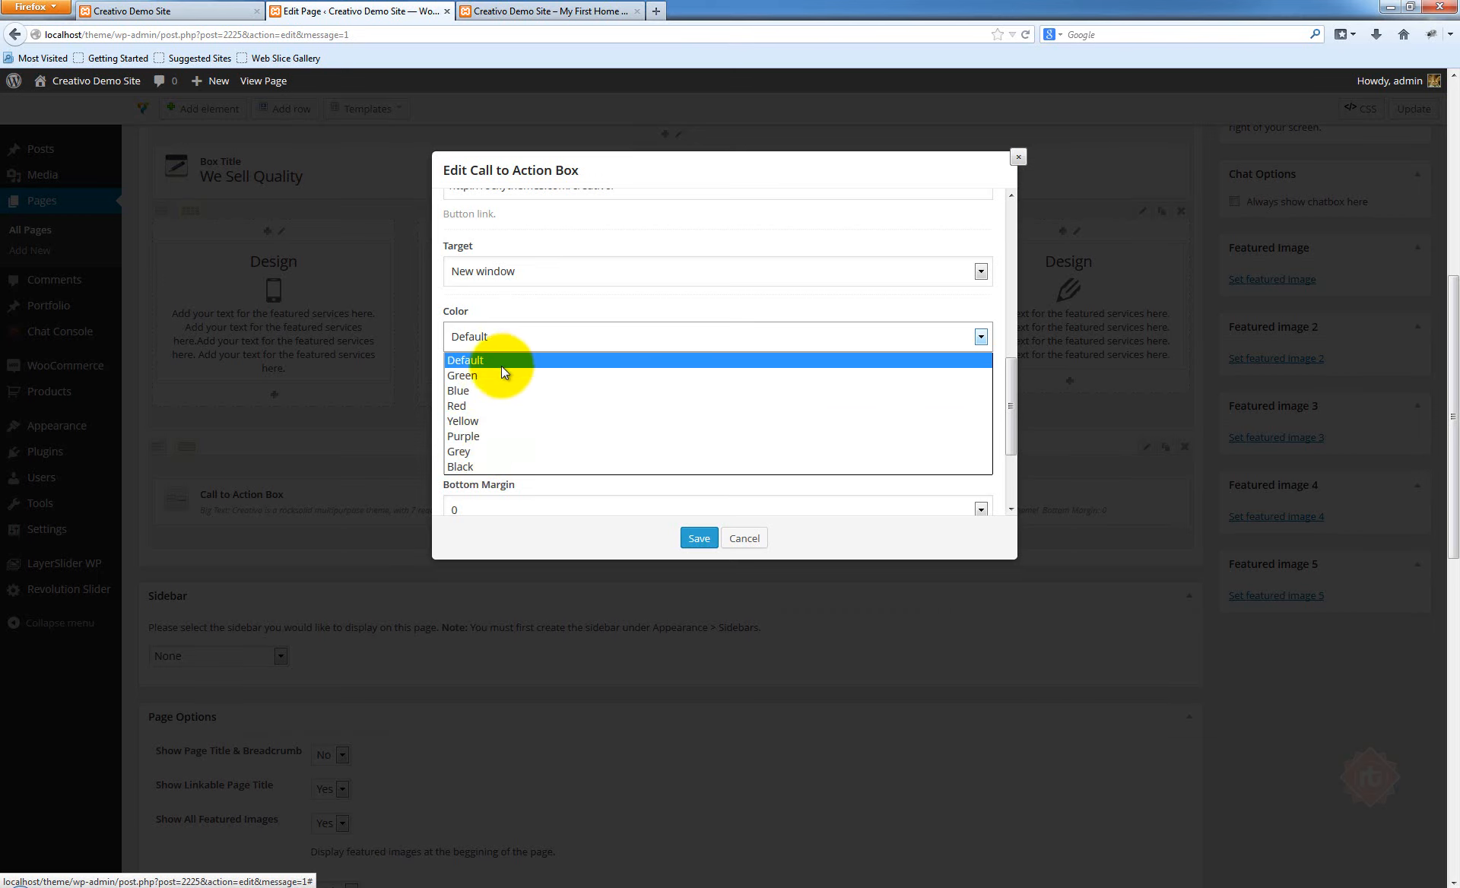
left_click(480, 362)
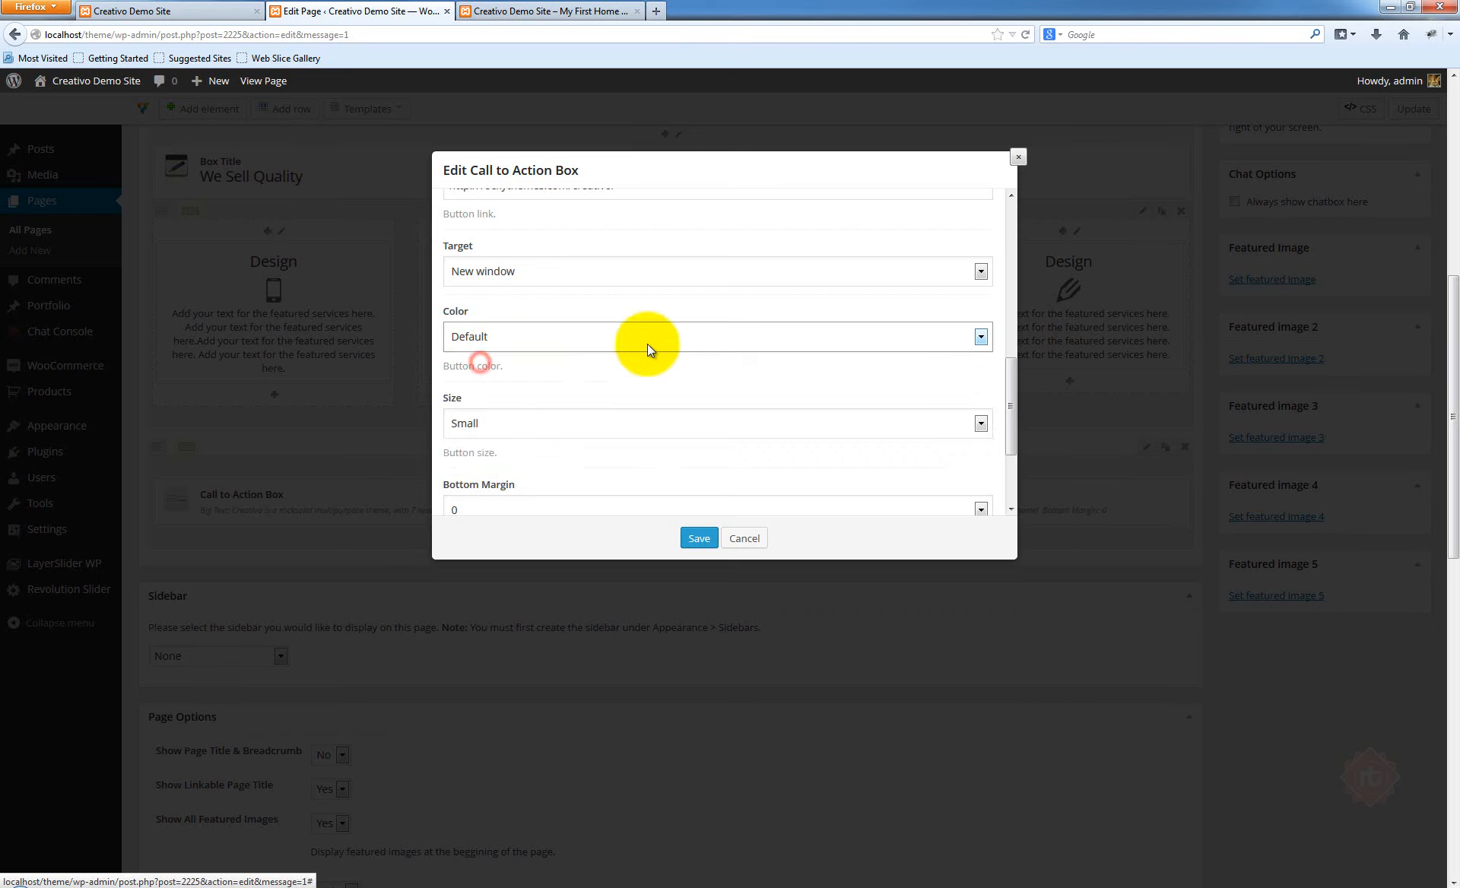
Keep the button size at Small and save the Call to Action Box settings
scroll(592, 412, "down", 1)
scroll(592, 412, "down", 2)
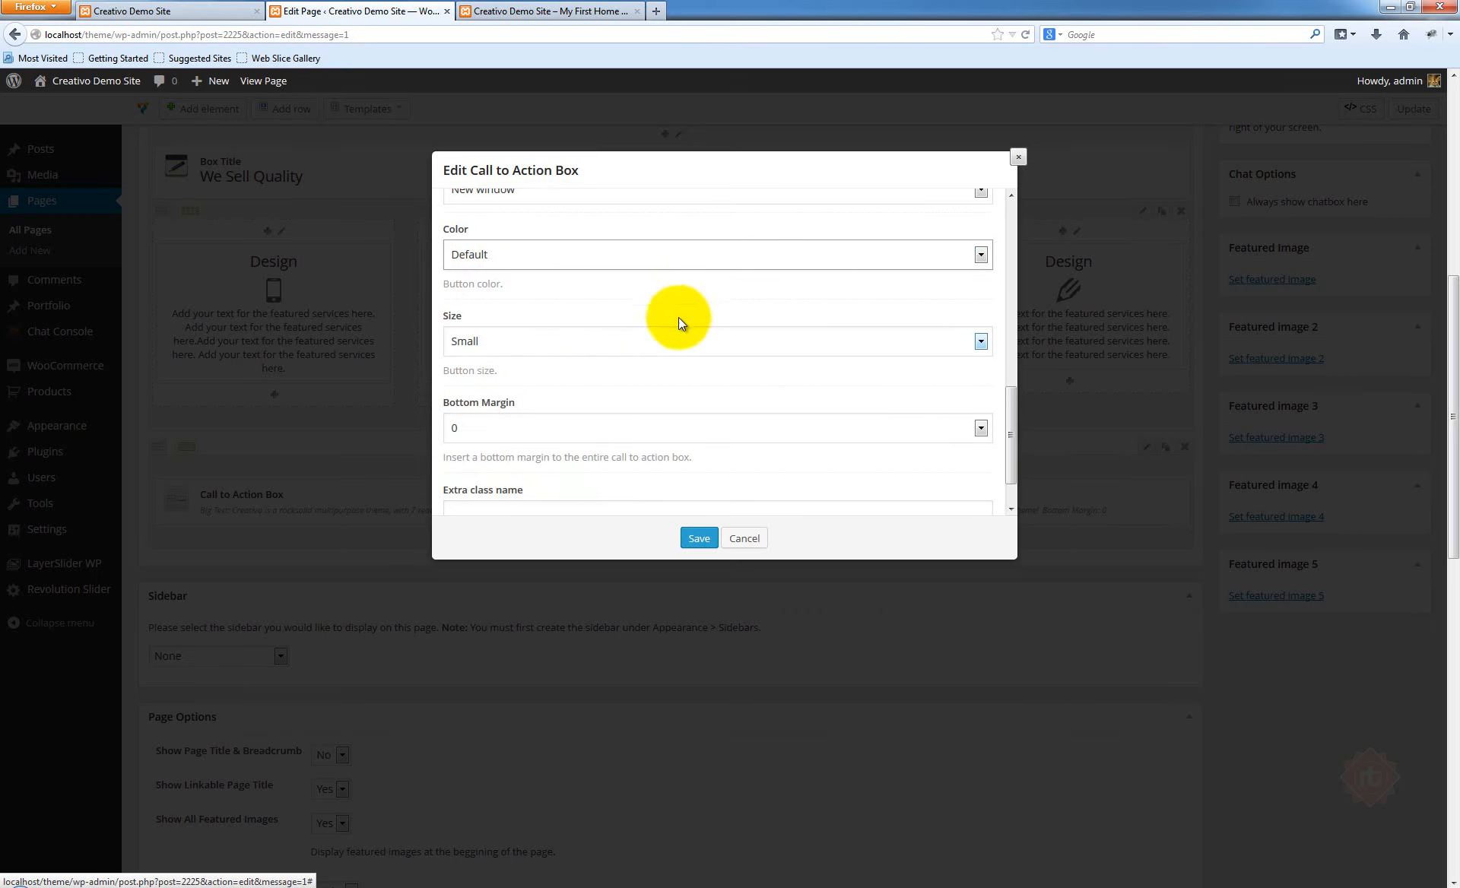
scroll(725, 332, "up", 4)
scroll(714, 340, "down", 3)
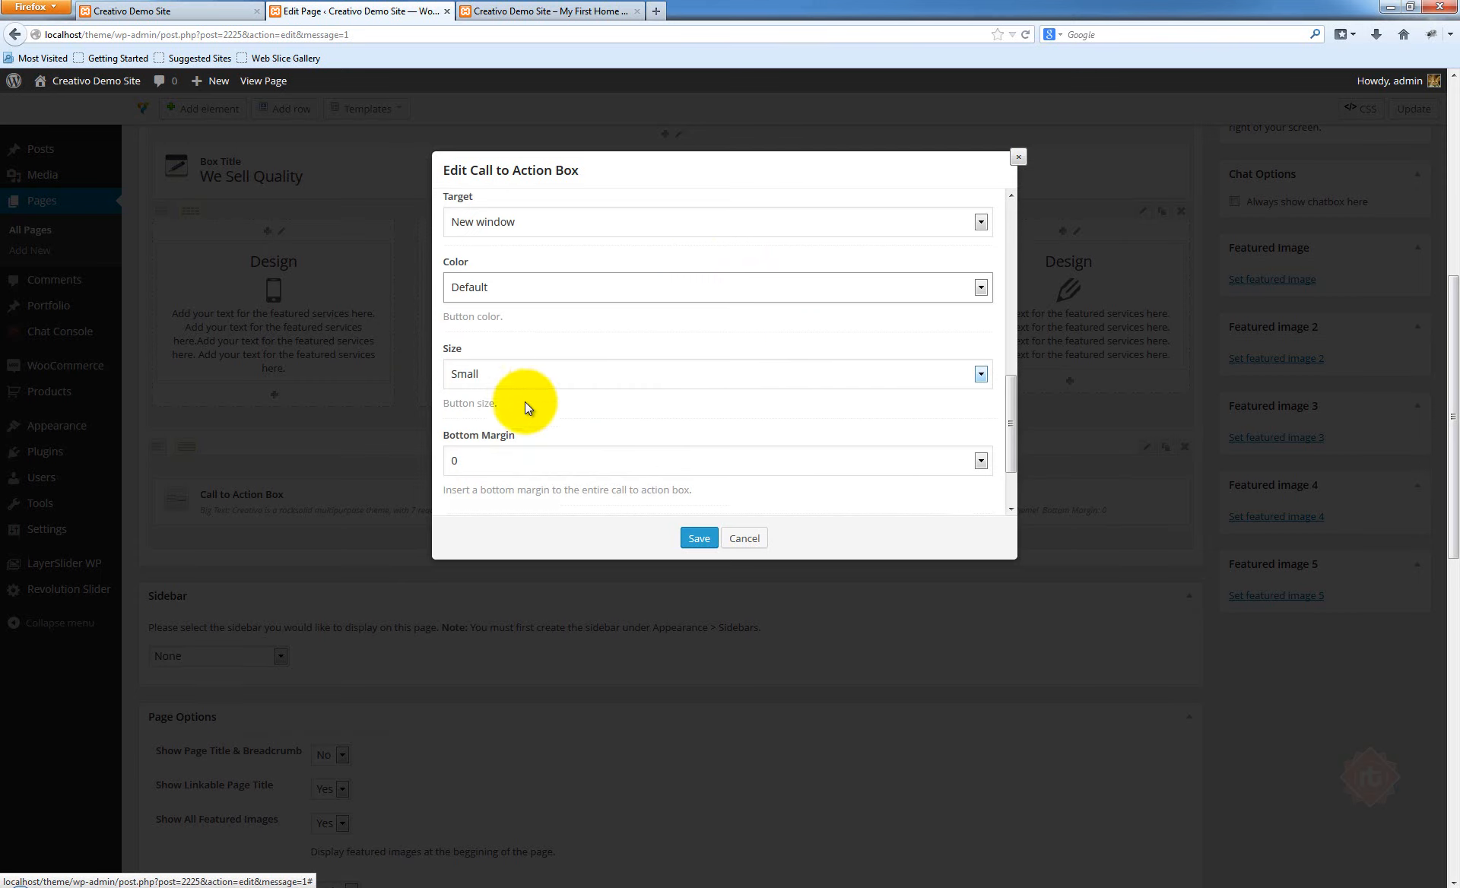
scroll(526, 357, "down", 3)
left_click(506, 303)
left_click(490, 322)
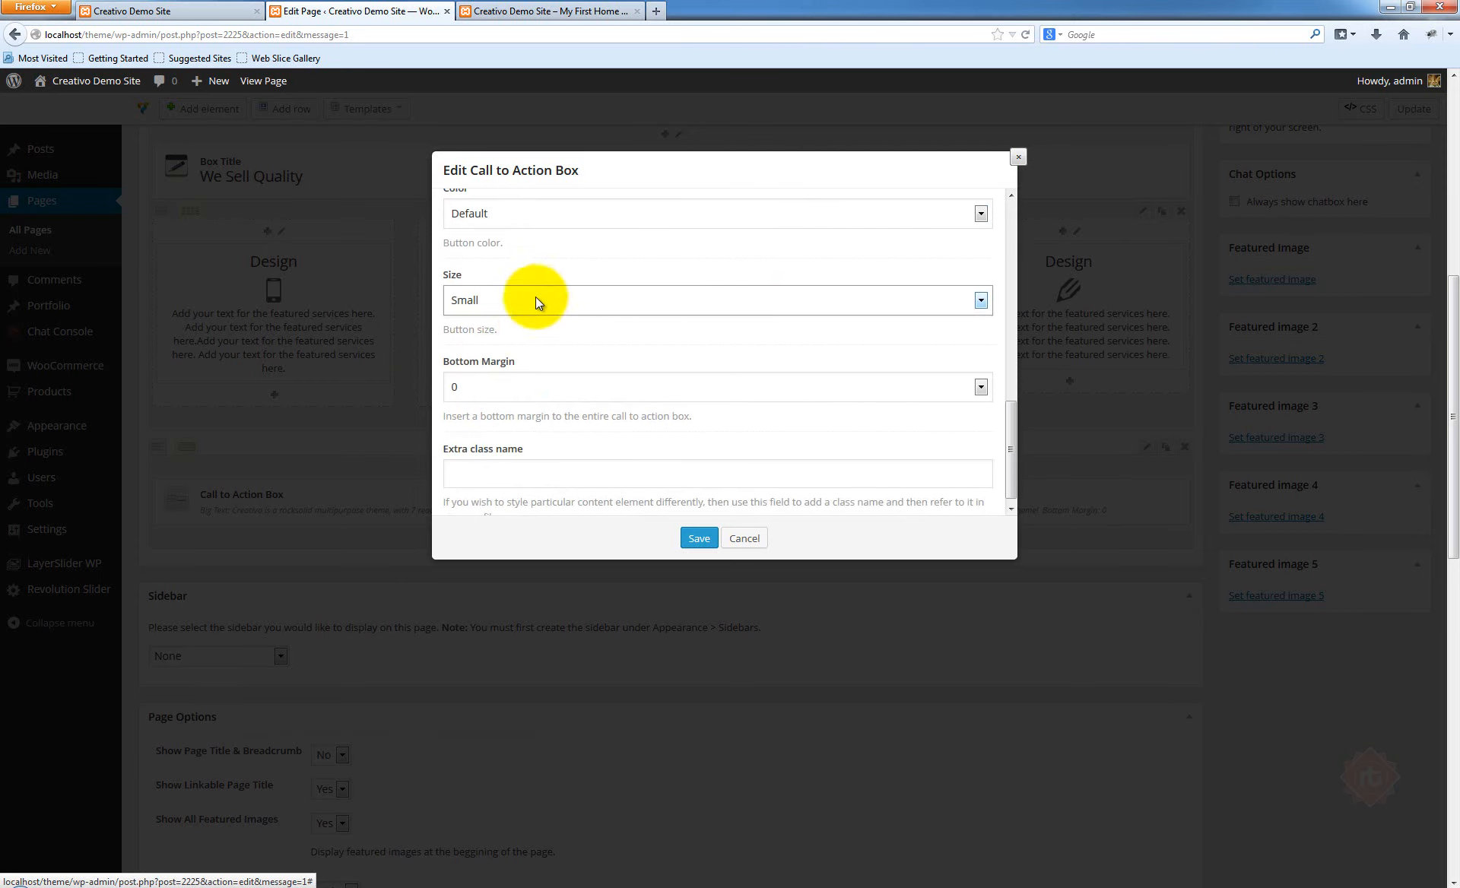
scroll(532, 410, "down", 1)
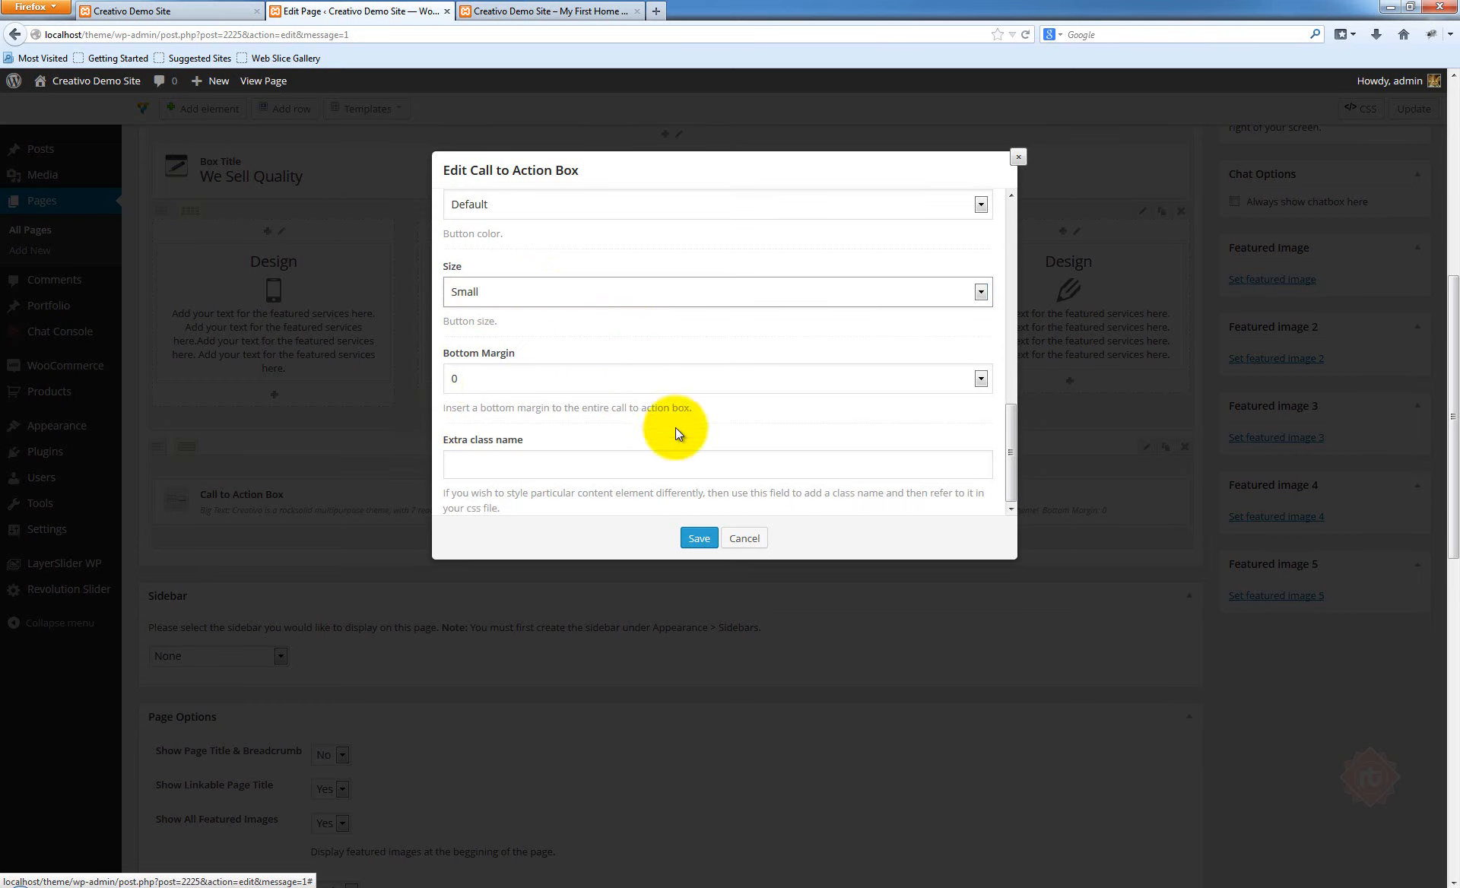
scroll(688, 420, "up", 8)
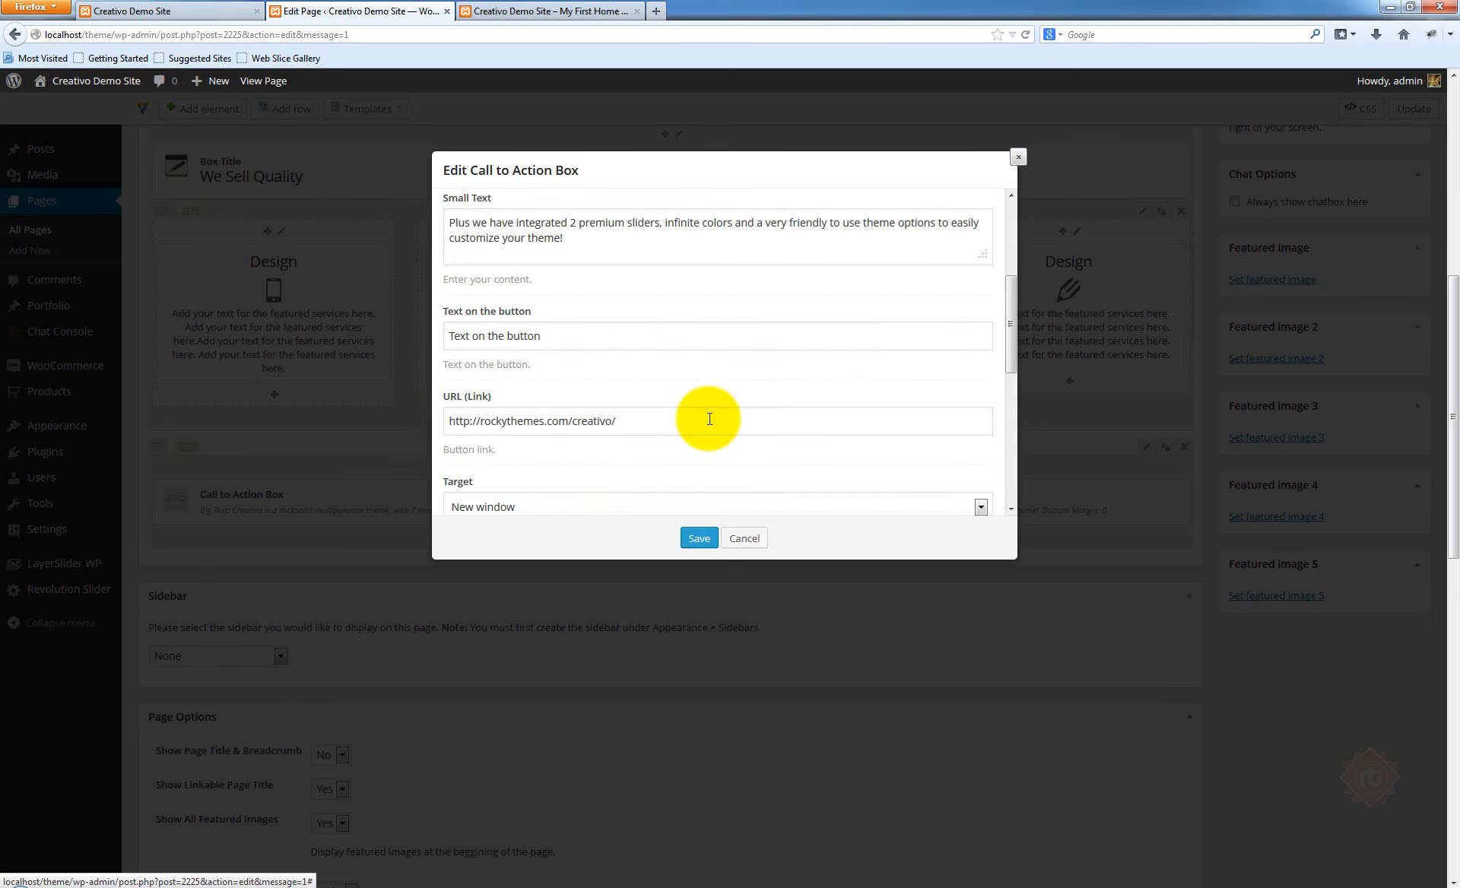
left_click(697, 540)
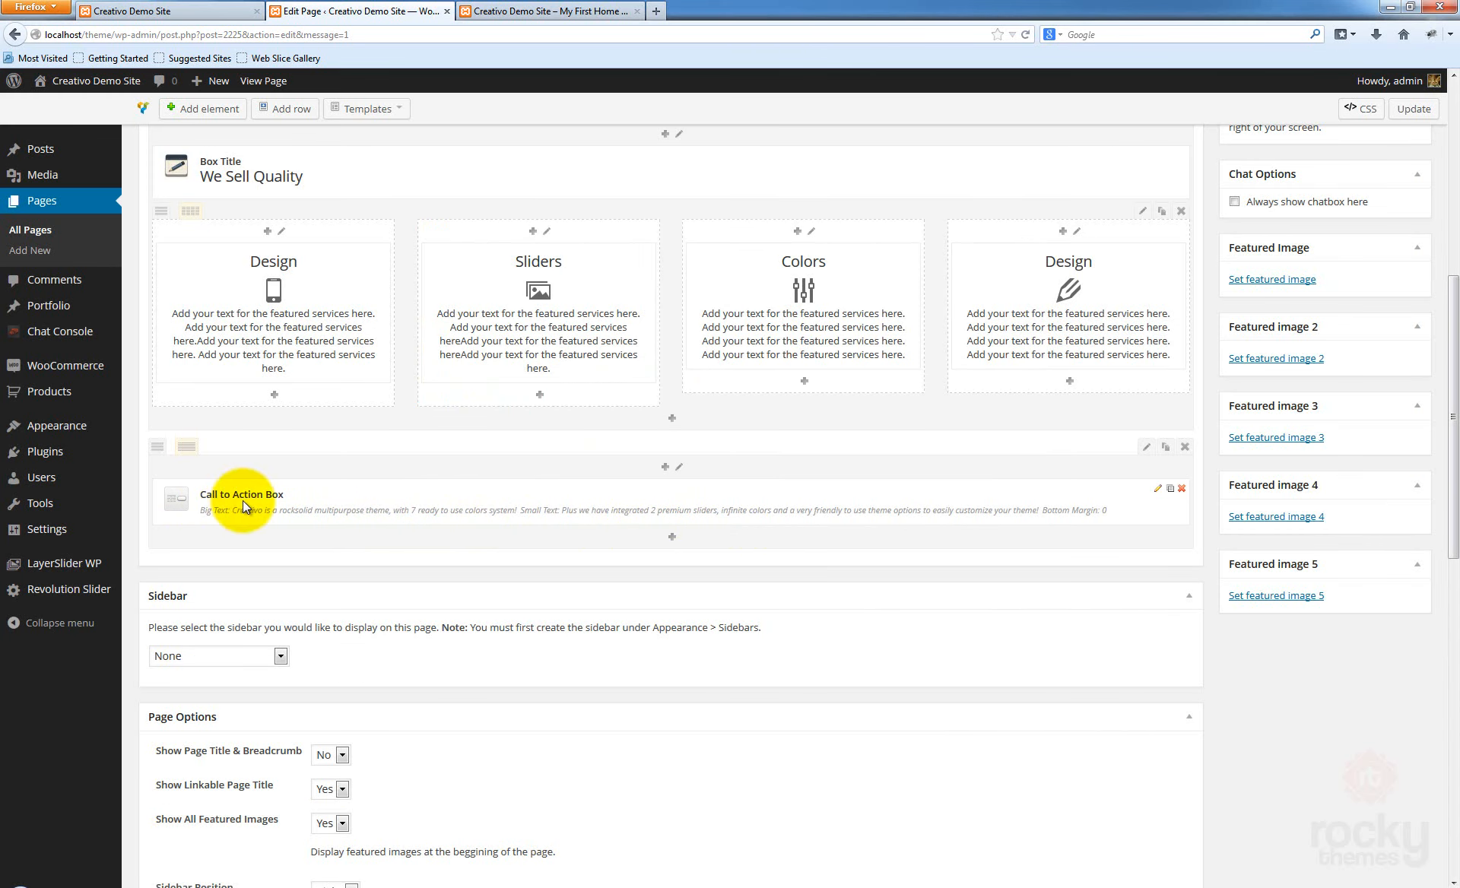
Open the settings of the row containing the Call to Action Box and set its top and bottom margins to 30
left_click(1146, 446)
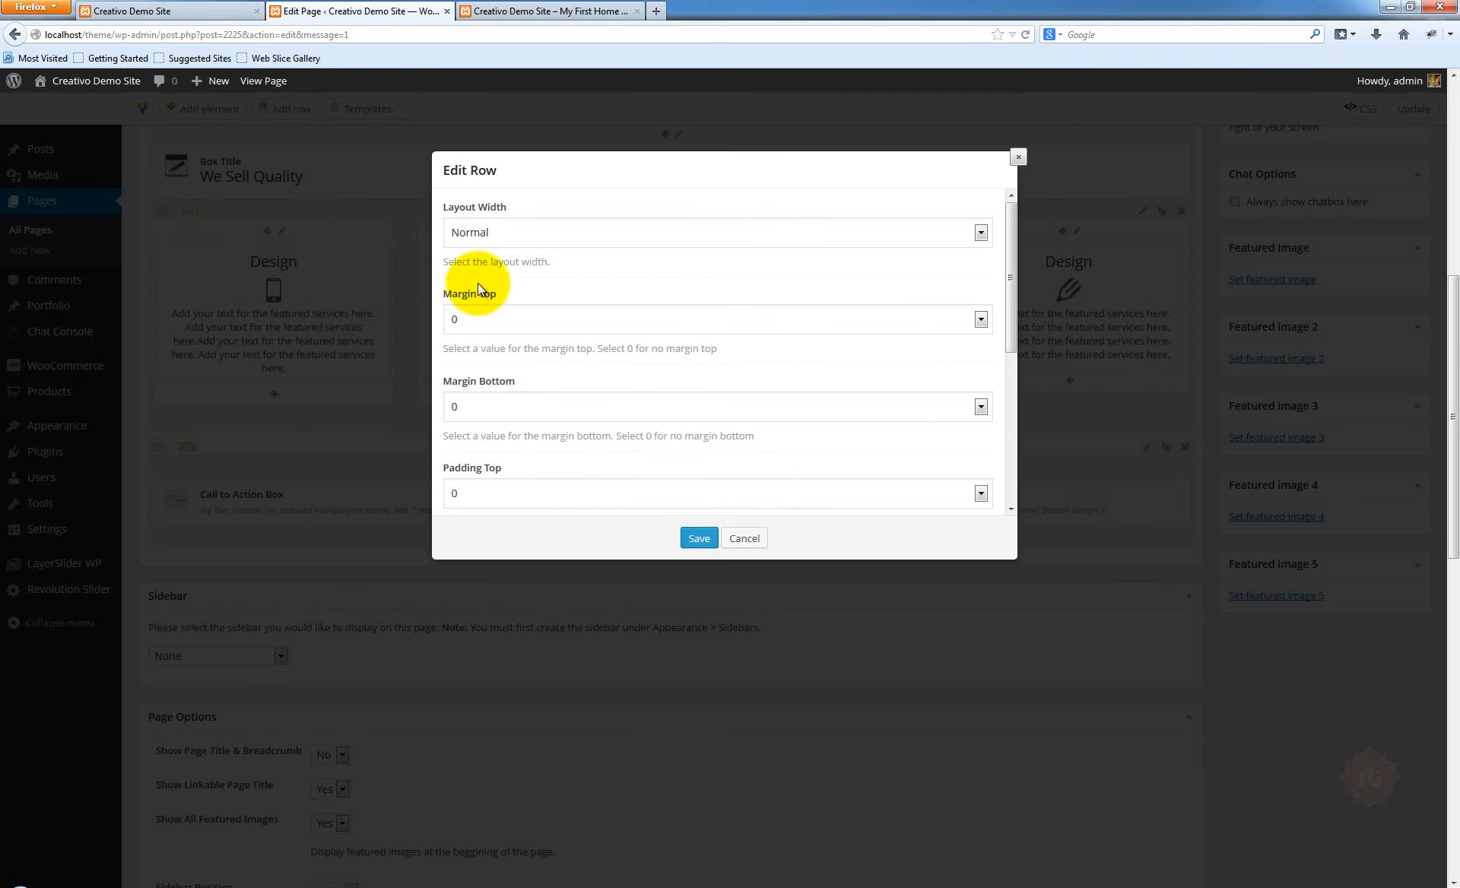
left_click(513, 324)
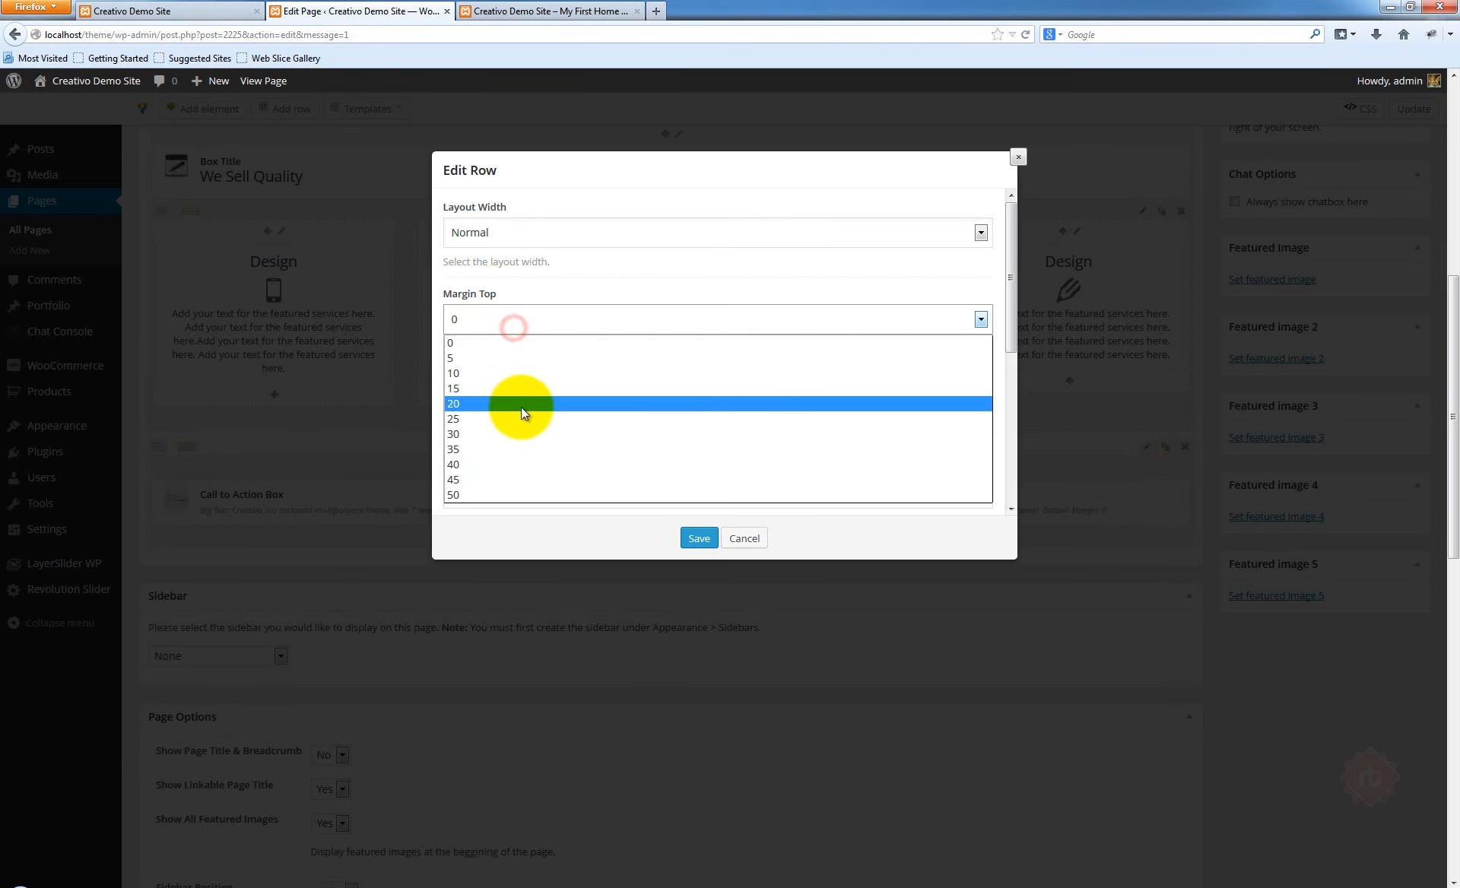
left_click(467, 433)
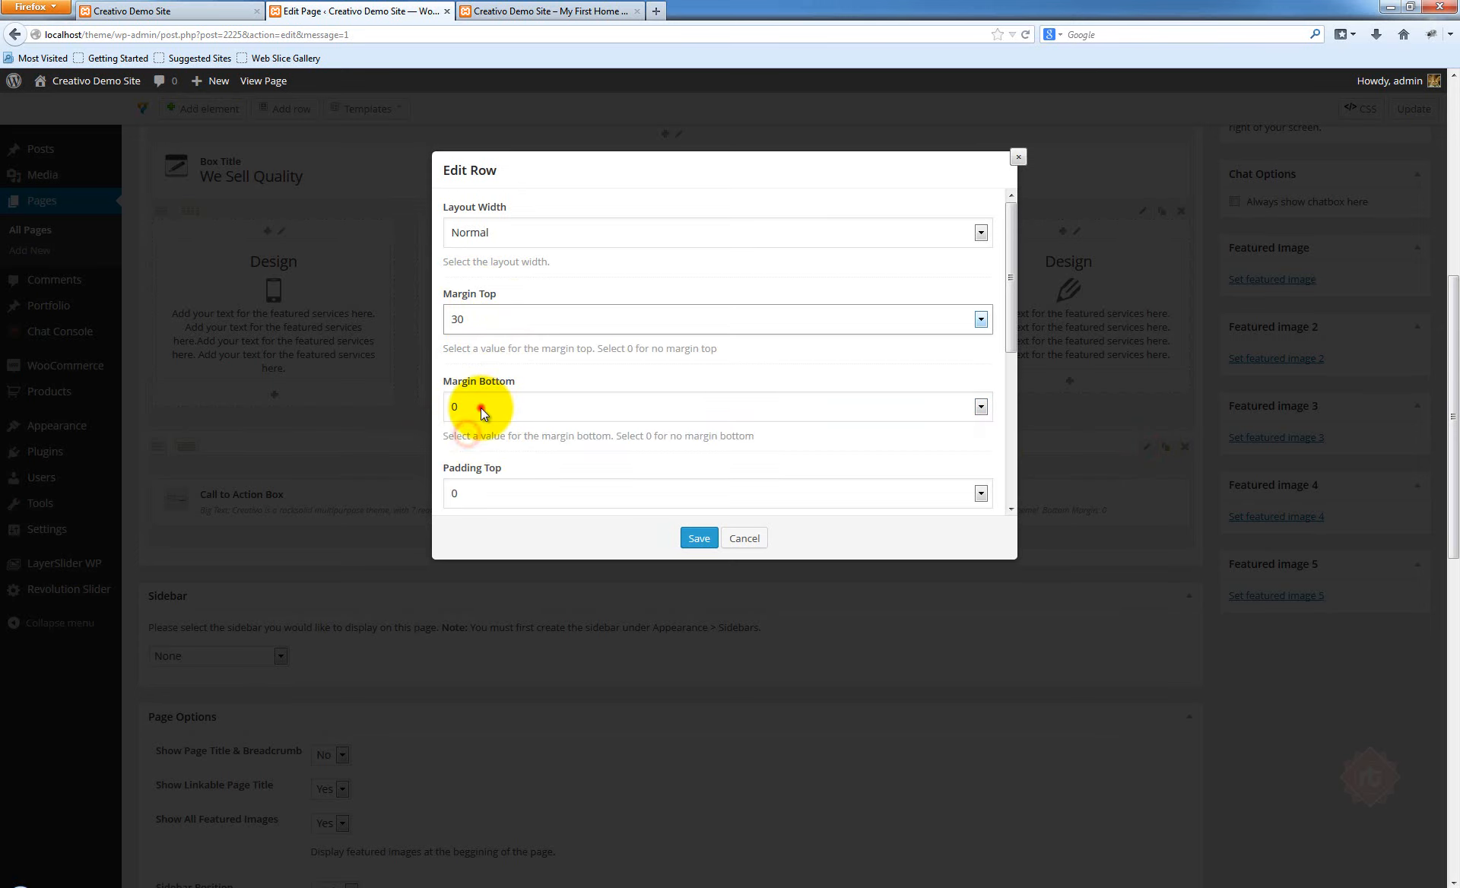
left_click(480, 407)
left_click(479, 522)
Set the Call to Action Box row's top and bottom padding to 20 and save the row
scroll(517, 444, "down", 1)
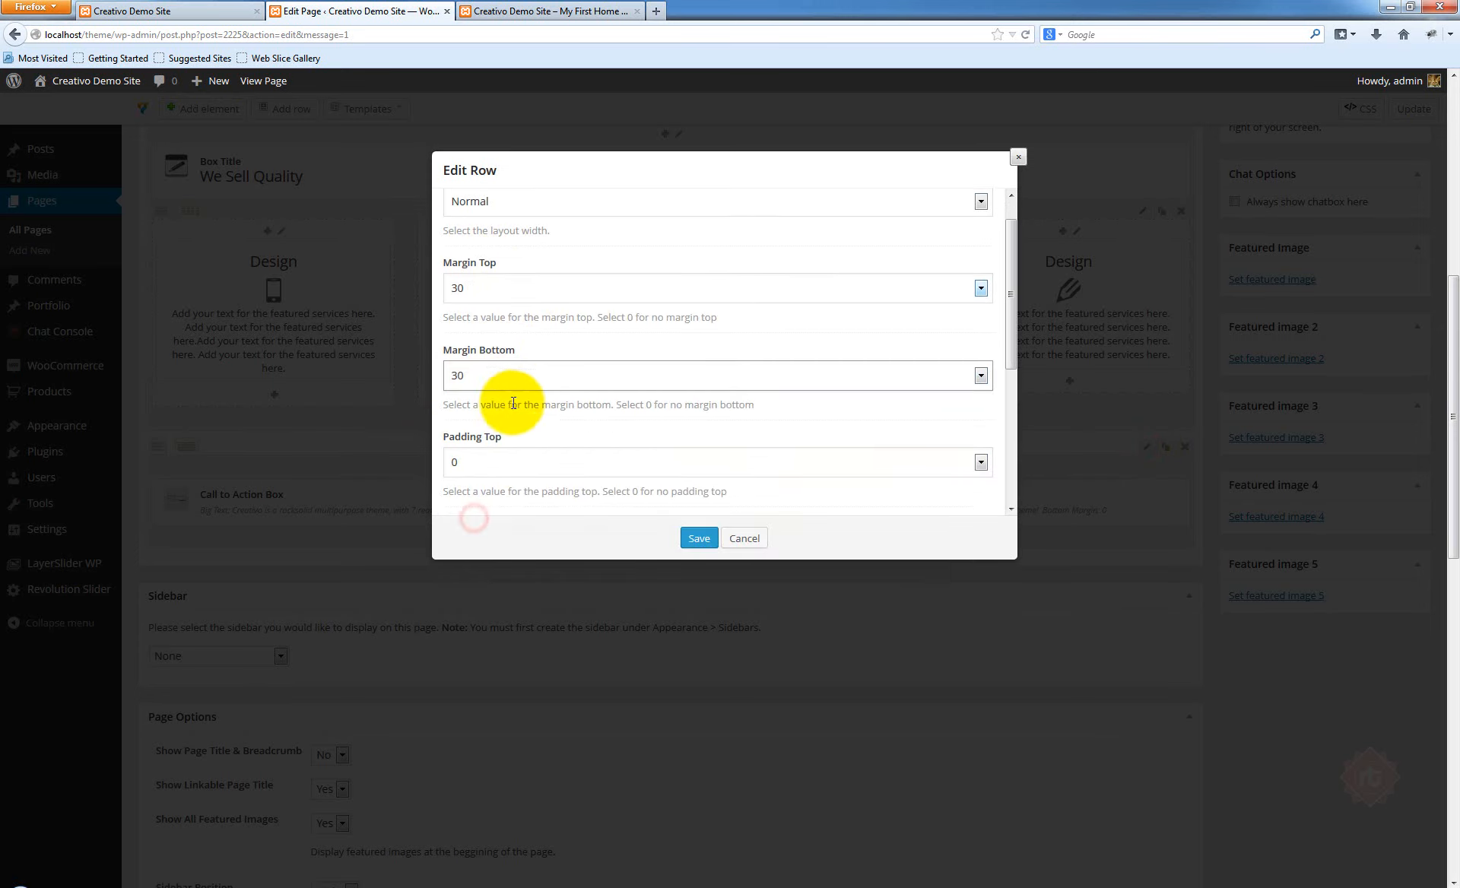
left_click(508, 448)
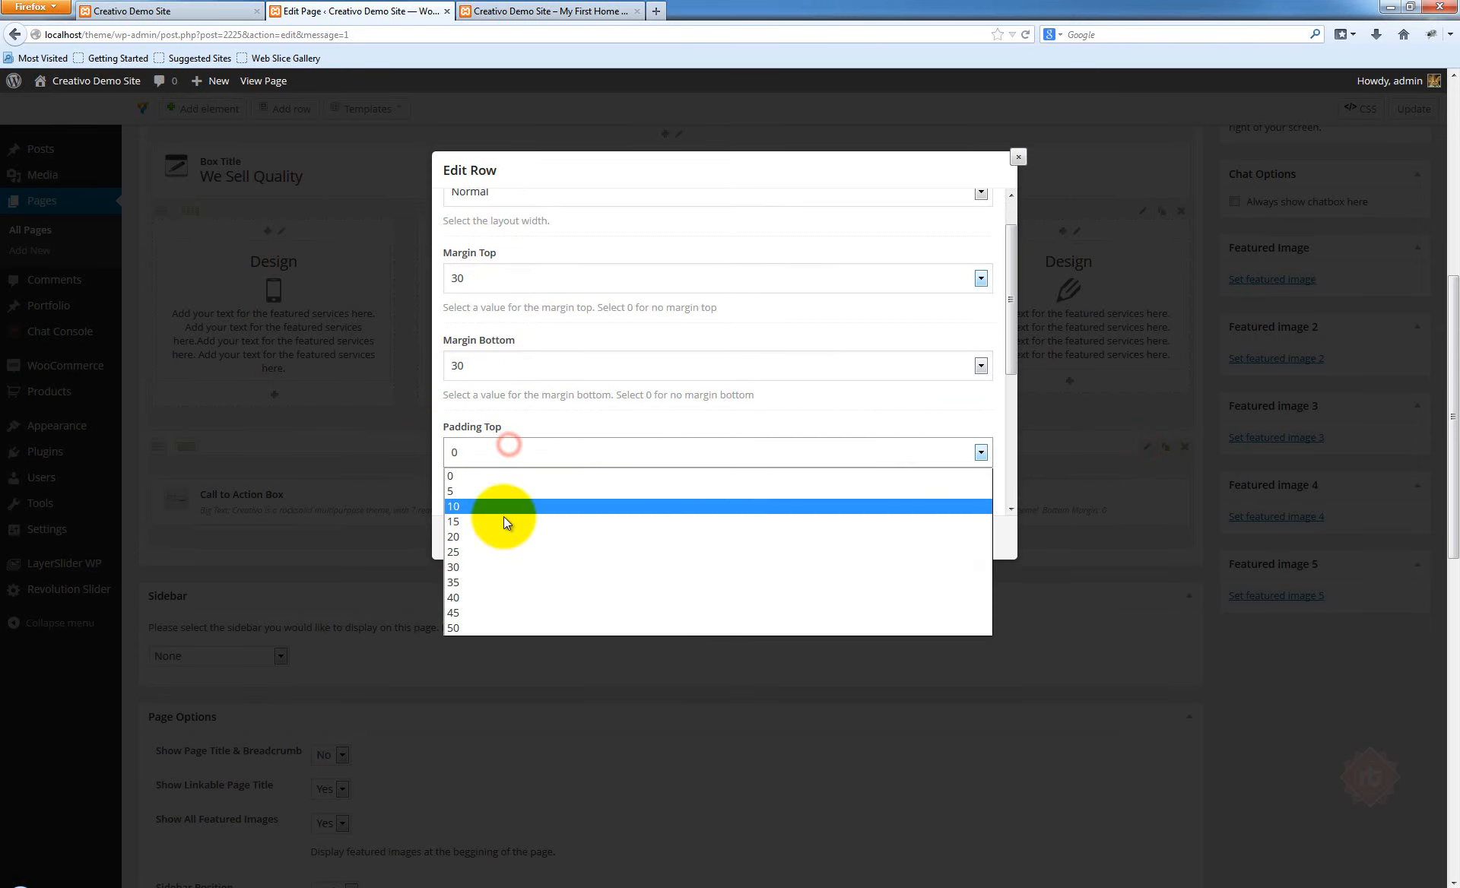
left_click(468, 534)
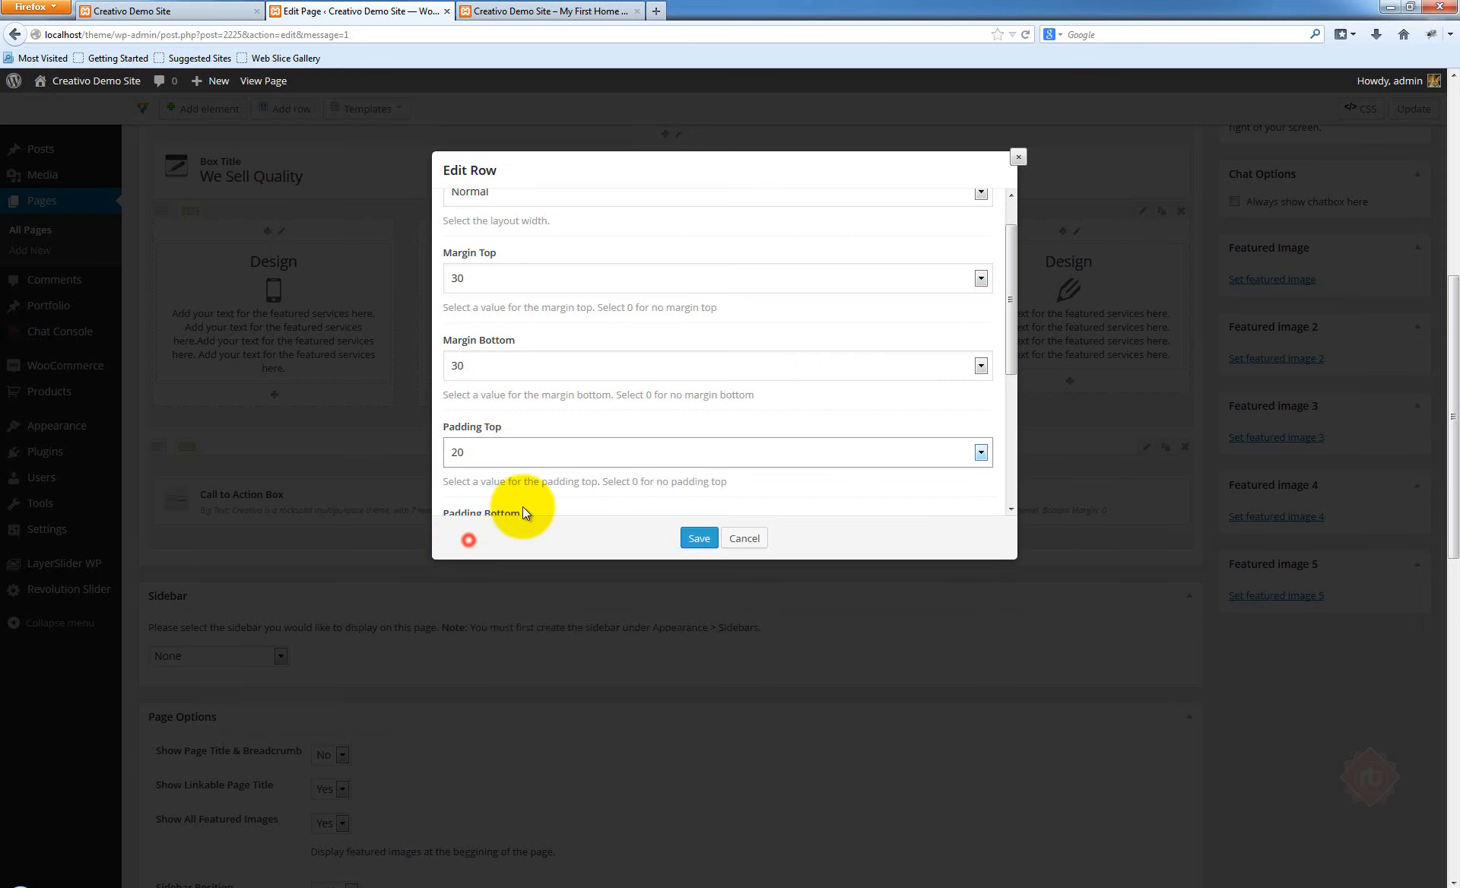
scroll(513, 494, "down", 1)
scroll(500, 473, "down", 2)
left_click(485, 423)
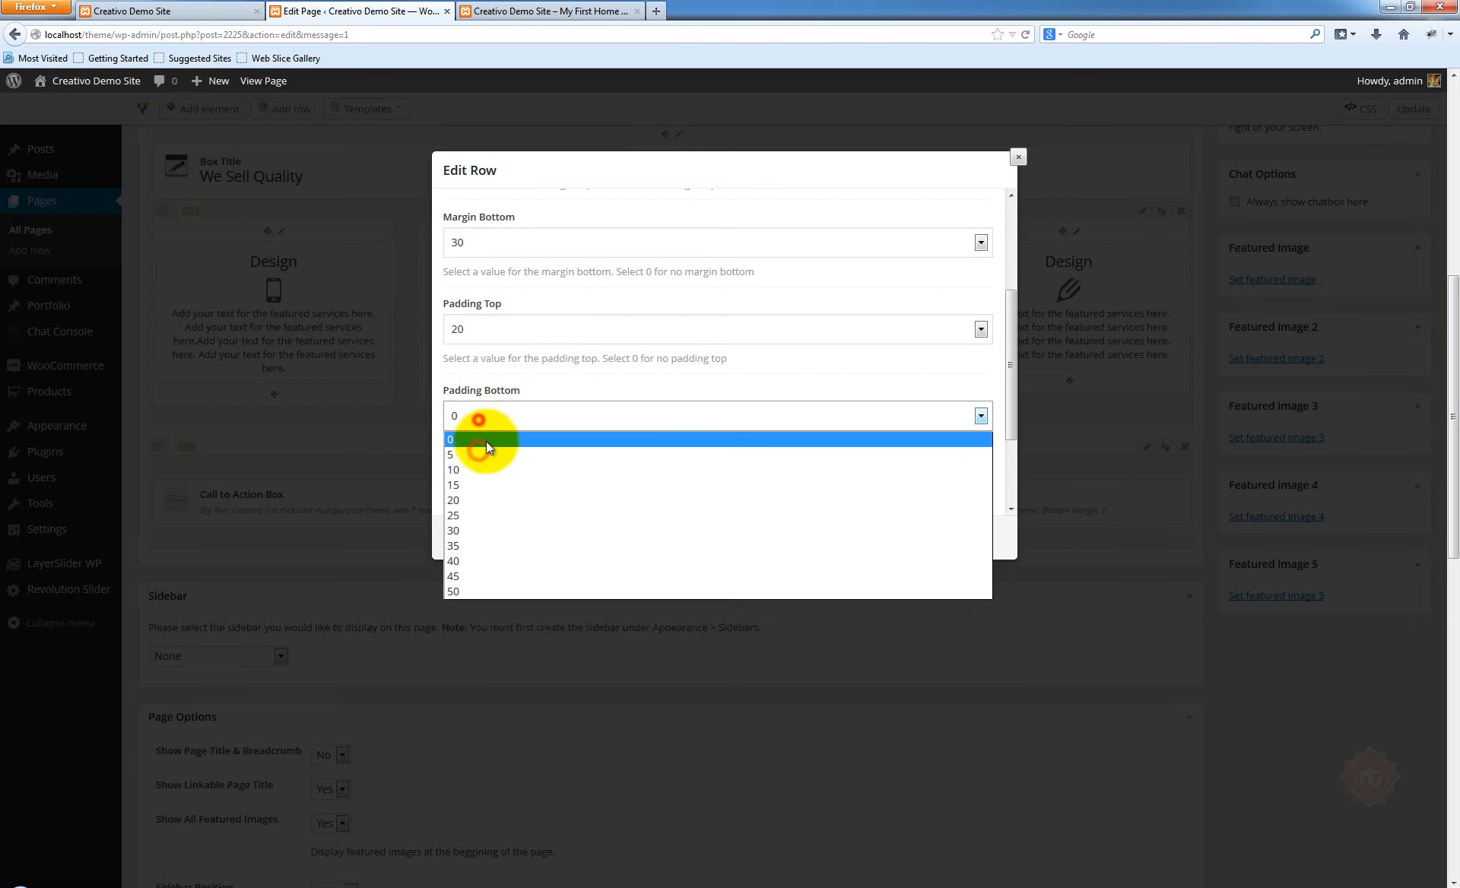
left_click(467, 498)
left_click(697, 537)
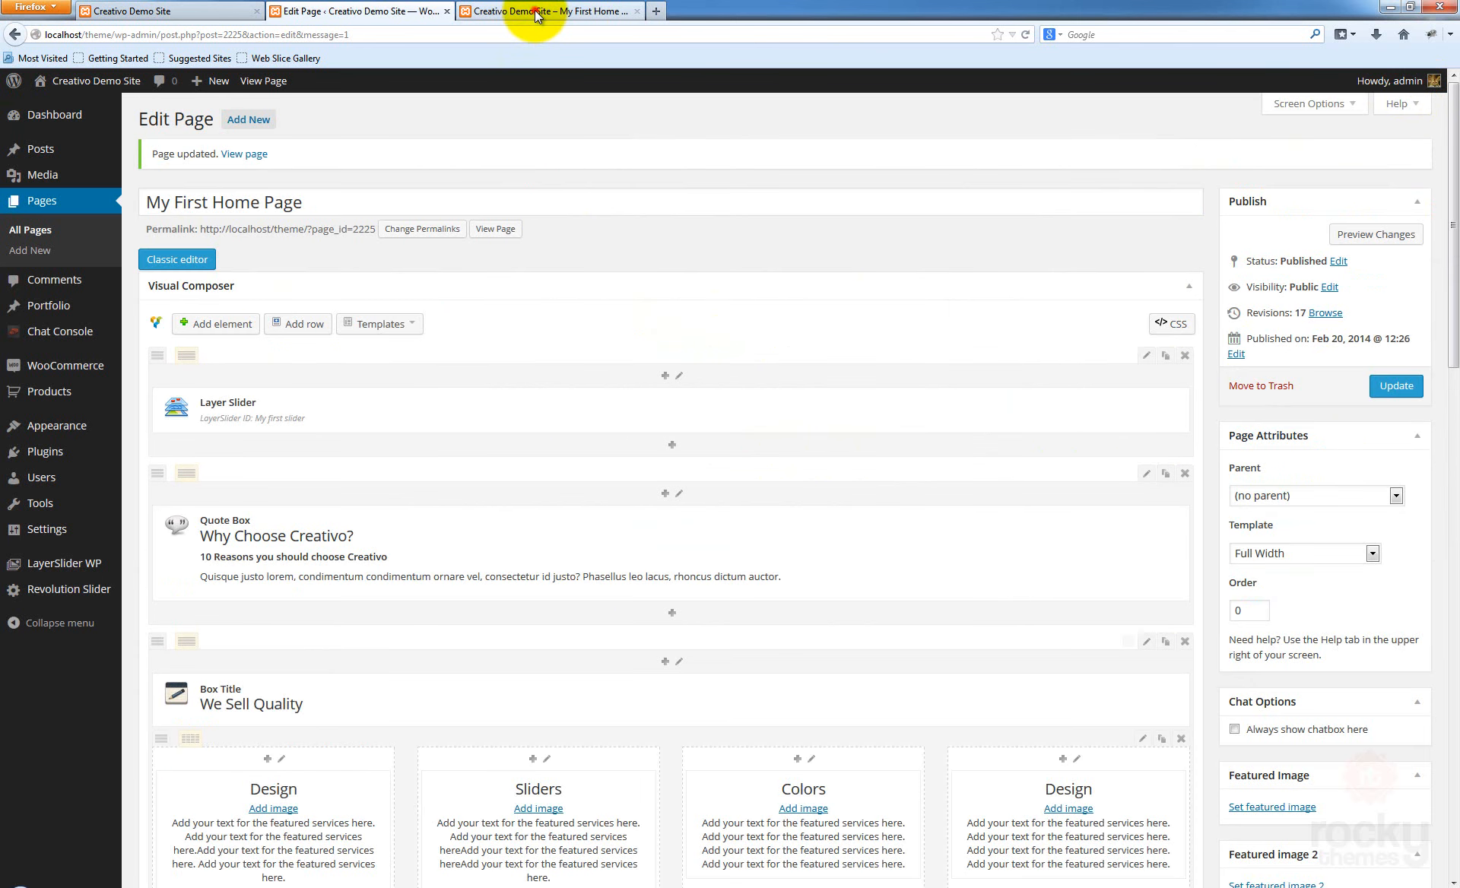
Reload the home page preview to check the Call to Action Box, and return to the page editor
left_click(535, 12)
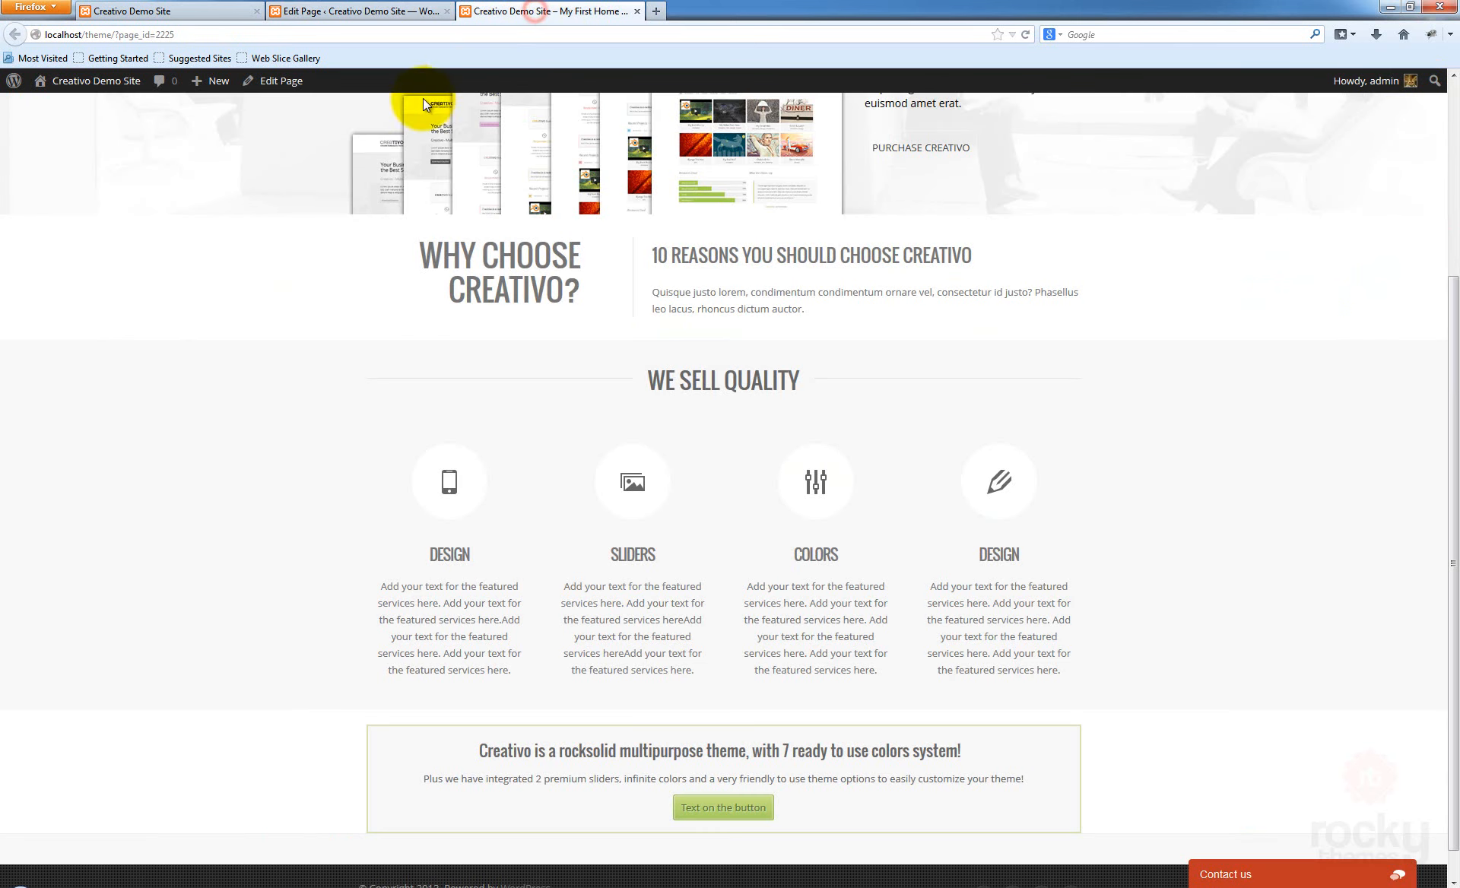
key("F5")
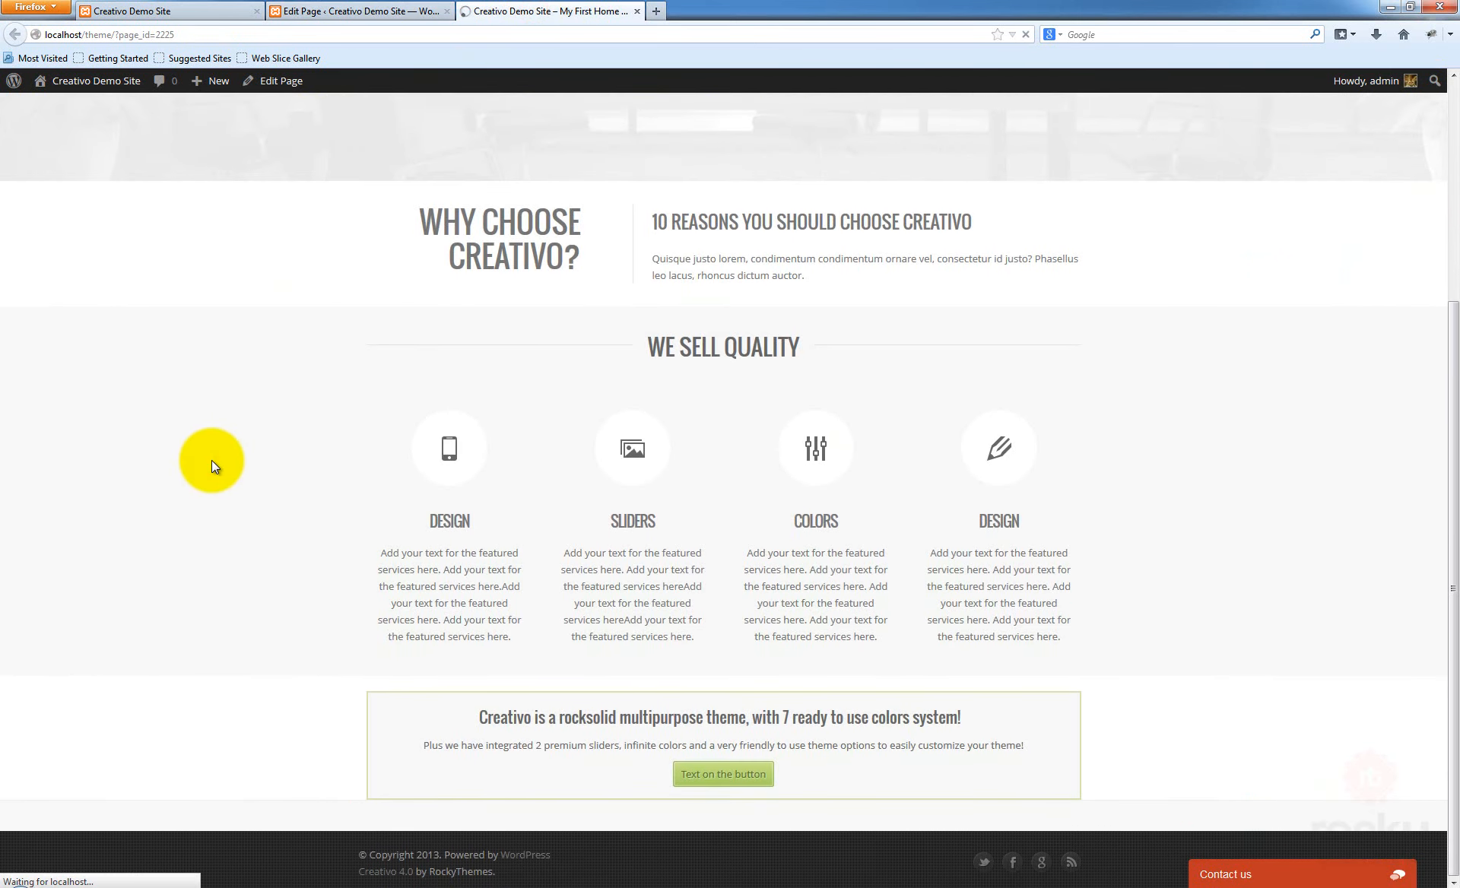
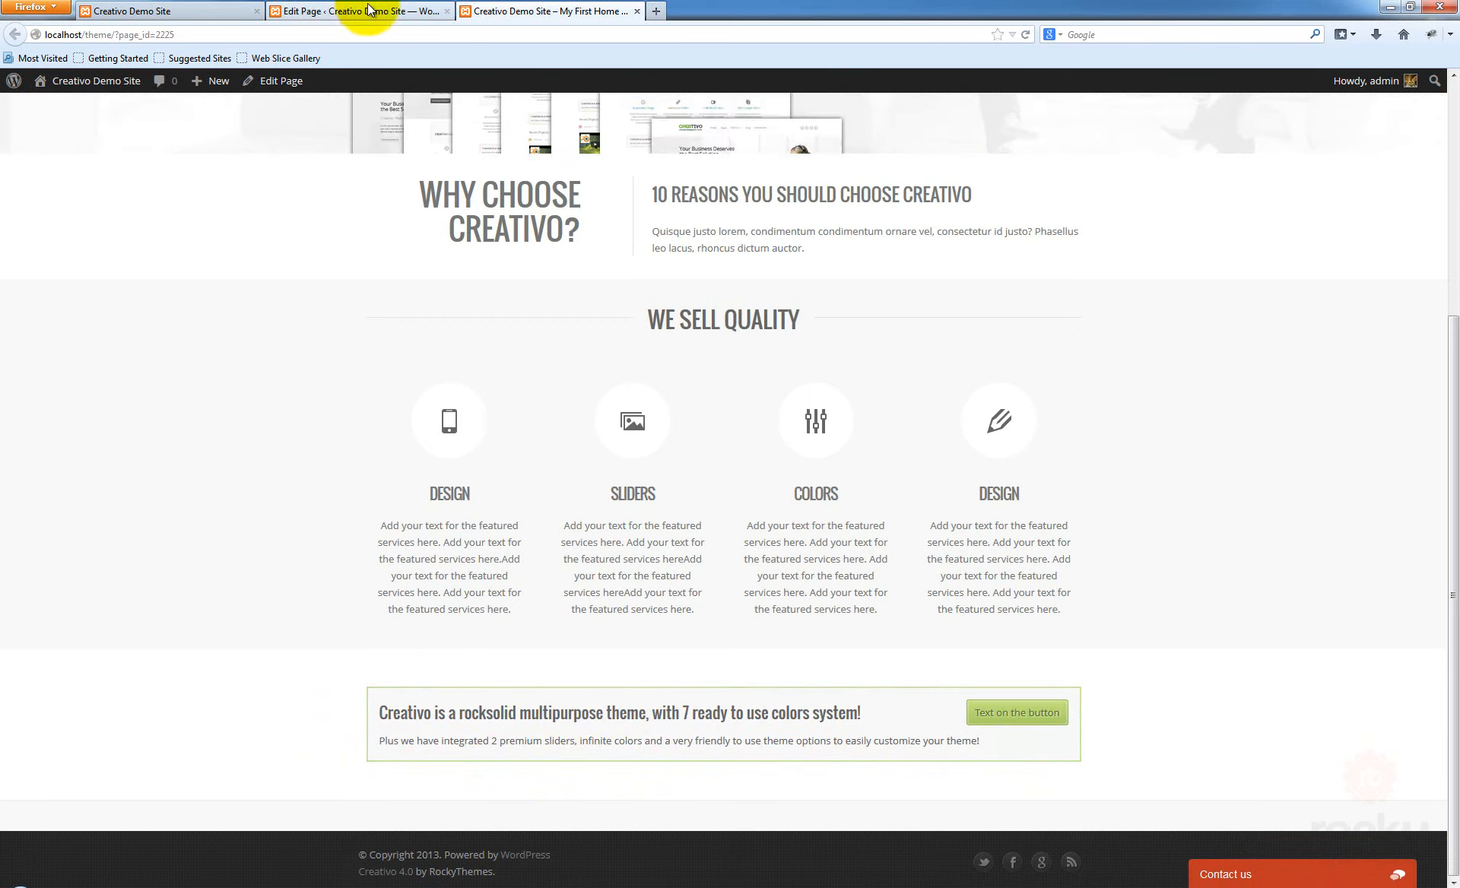
left_click(329, 9)
Open the Call to Action Box settings and set the Action Box Style to Style2
scroll(1025, 521, "down", 10)
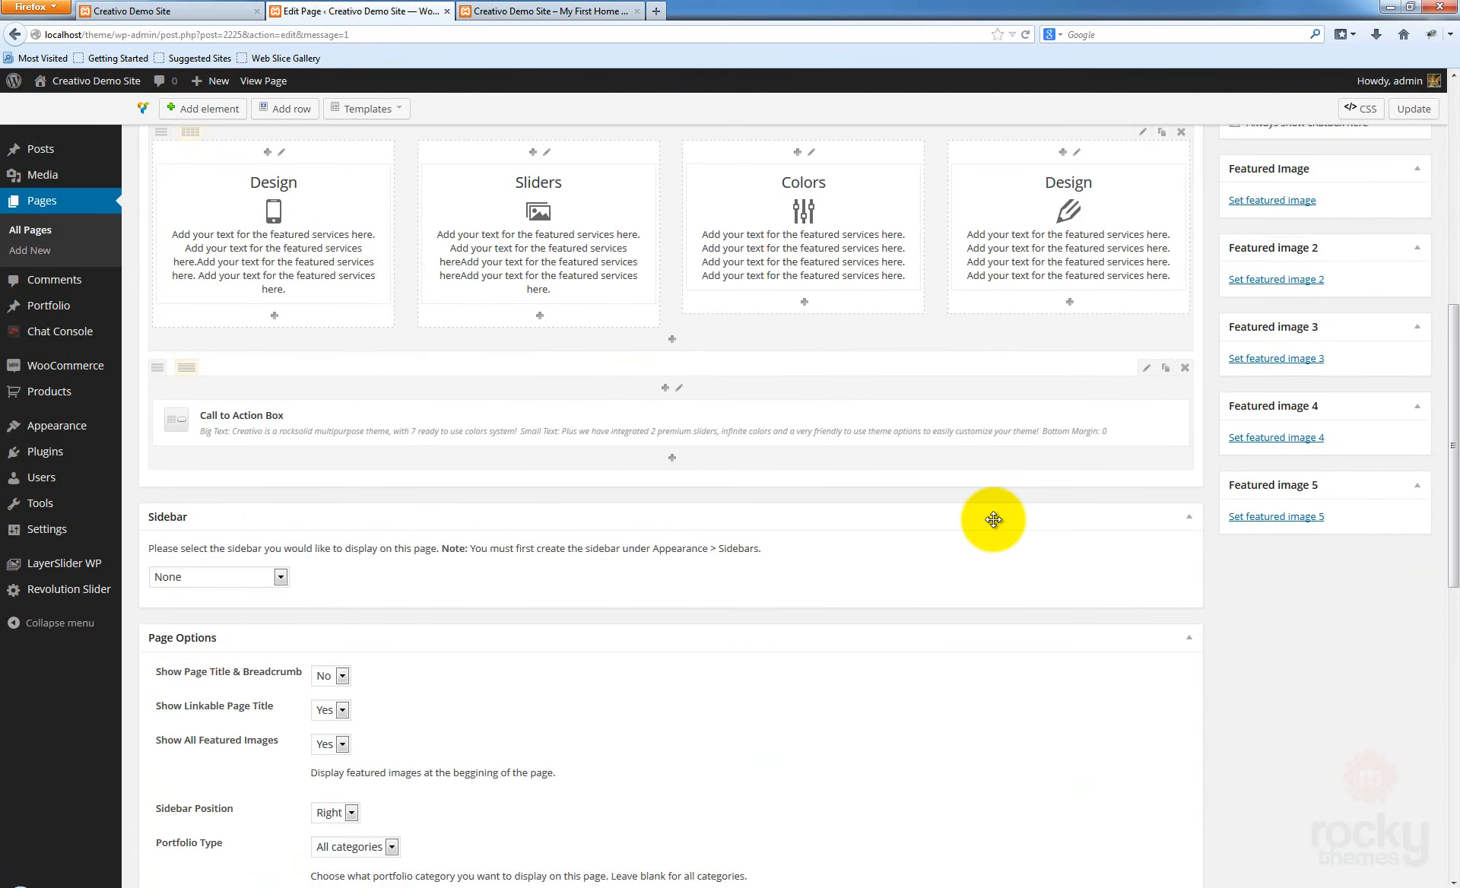
left_click(1158, 409)
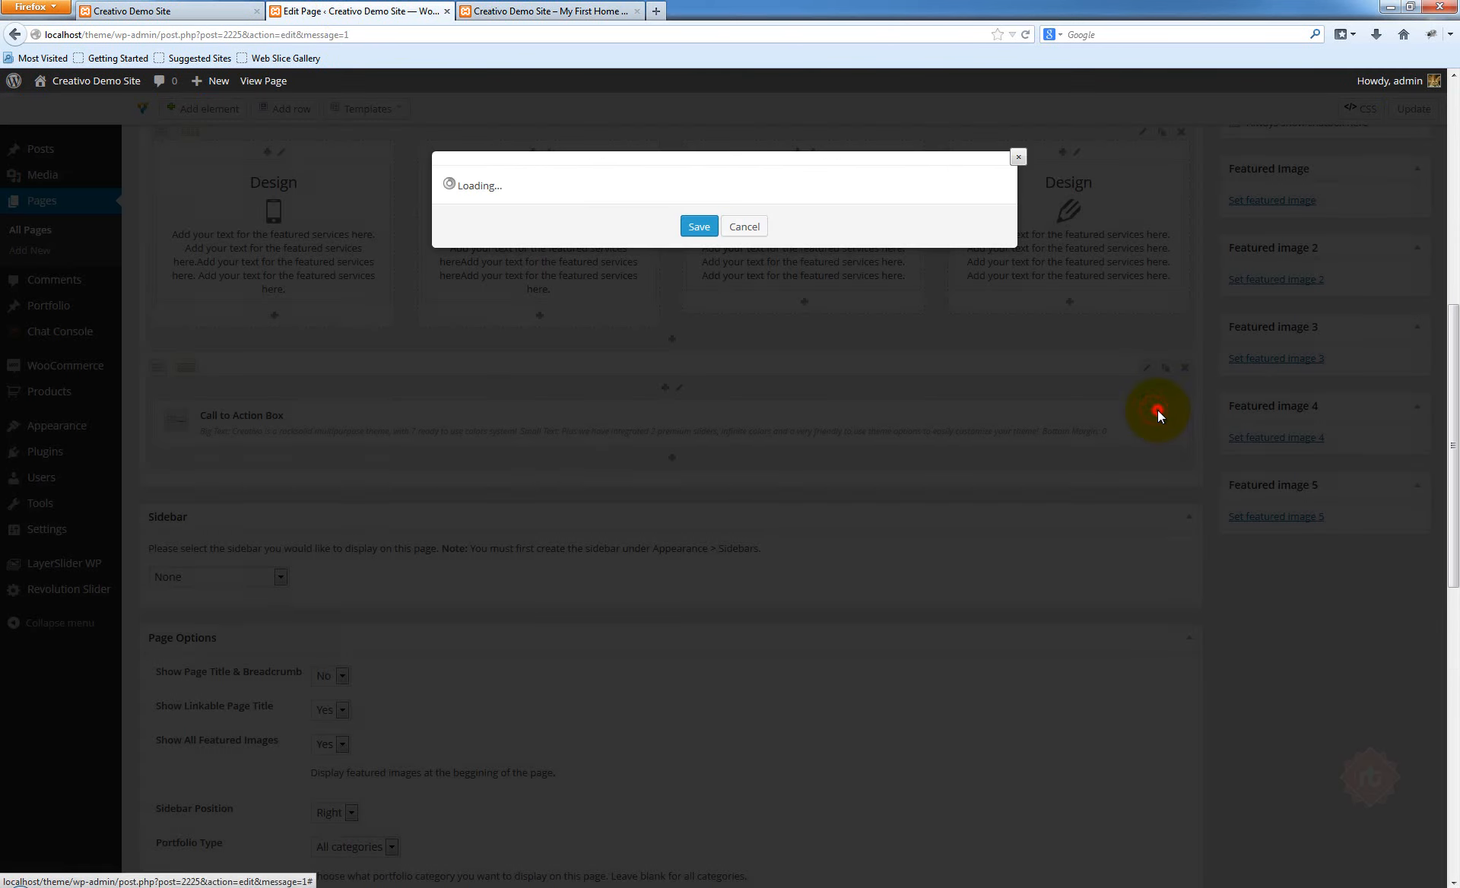
left_click(499, 232)
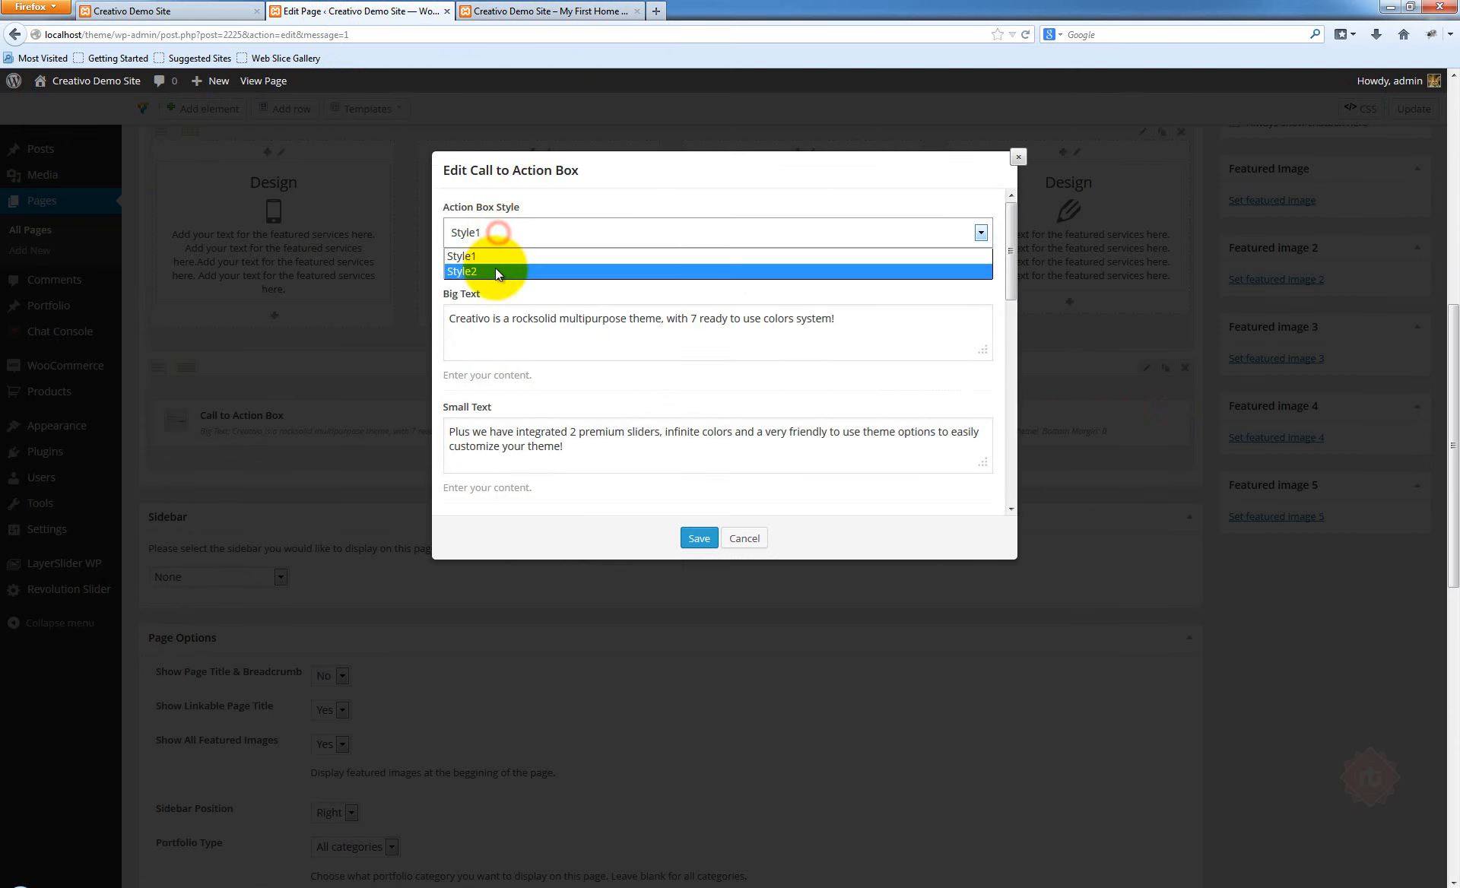
left_click(495, 267)
Replace the Call to Action Box's button text with "Demo Site"
scroll(707, 341, "down", 2)
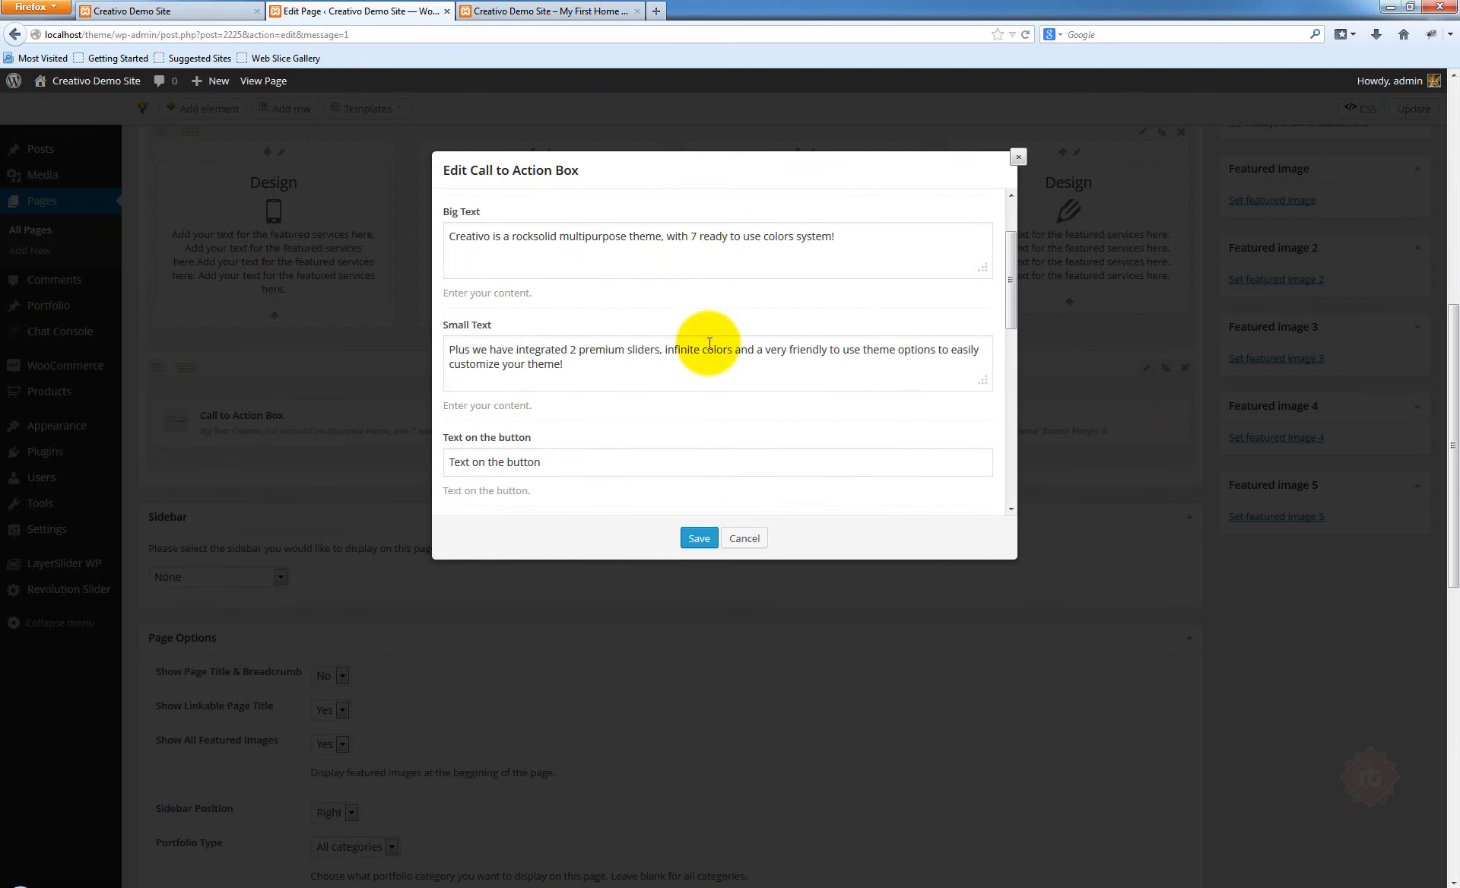
scroll(708, 343, "down", 4)
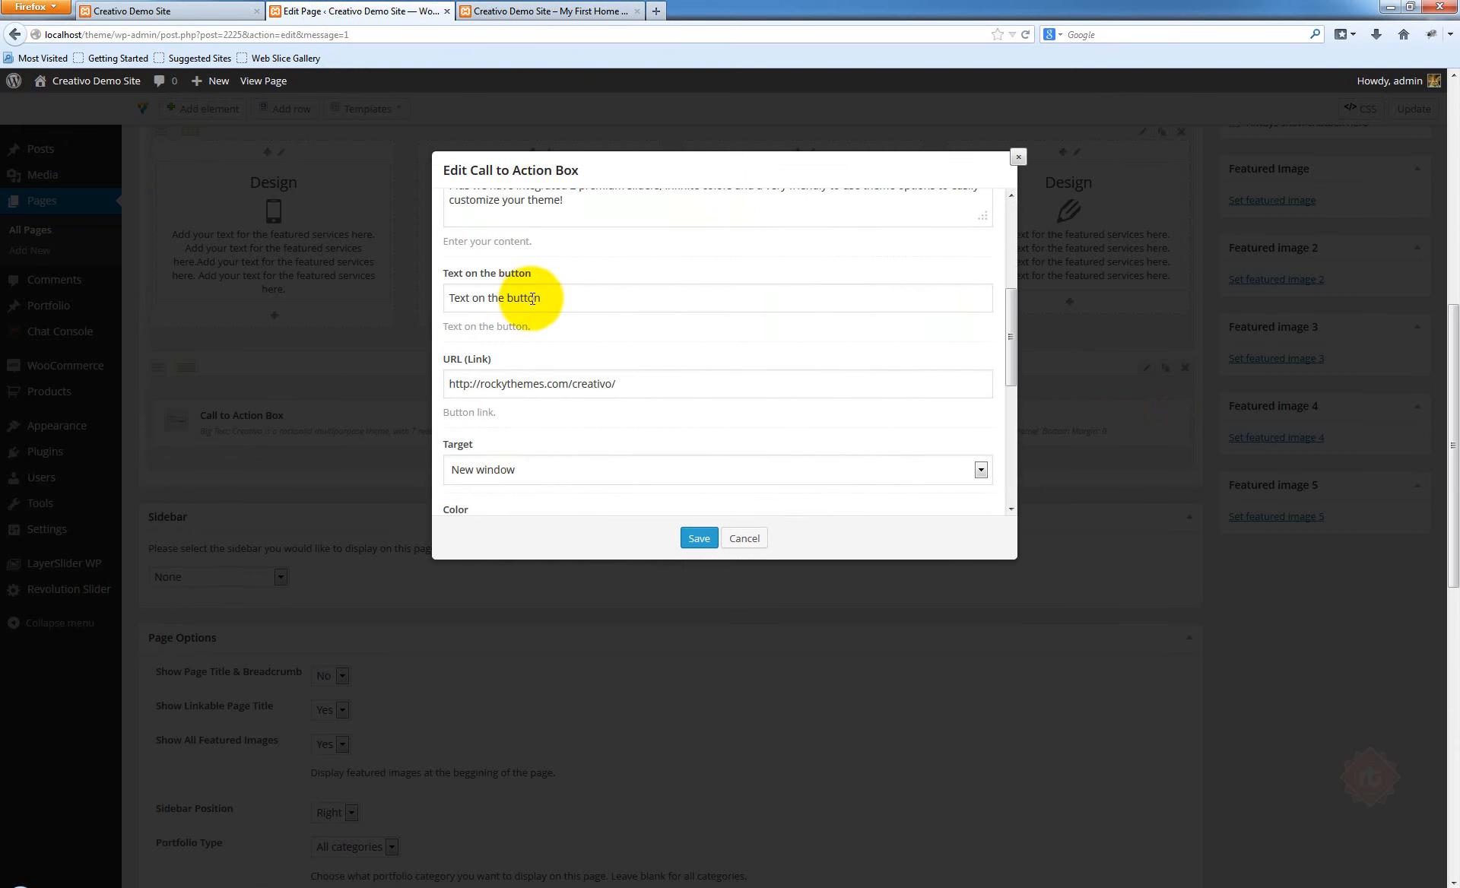
left_click_drag(540, 298, 232, 318)
type("Pu")
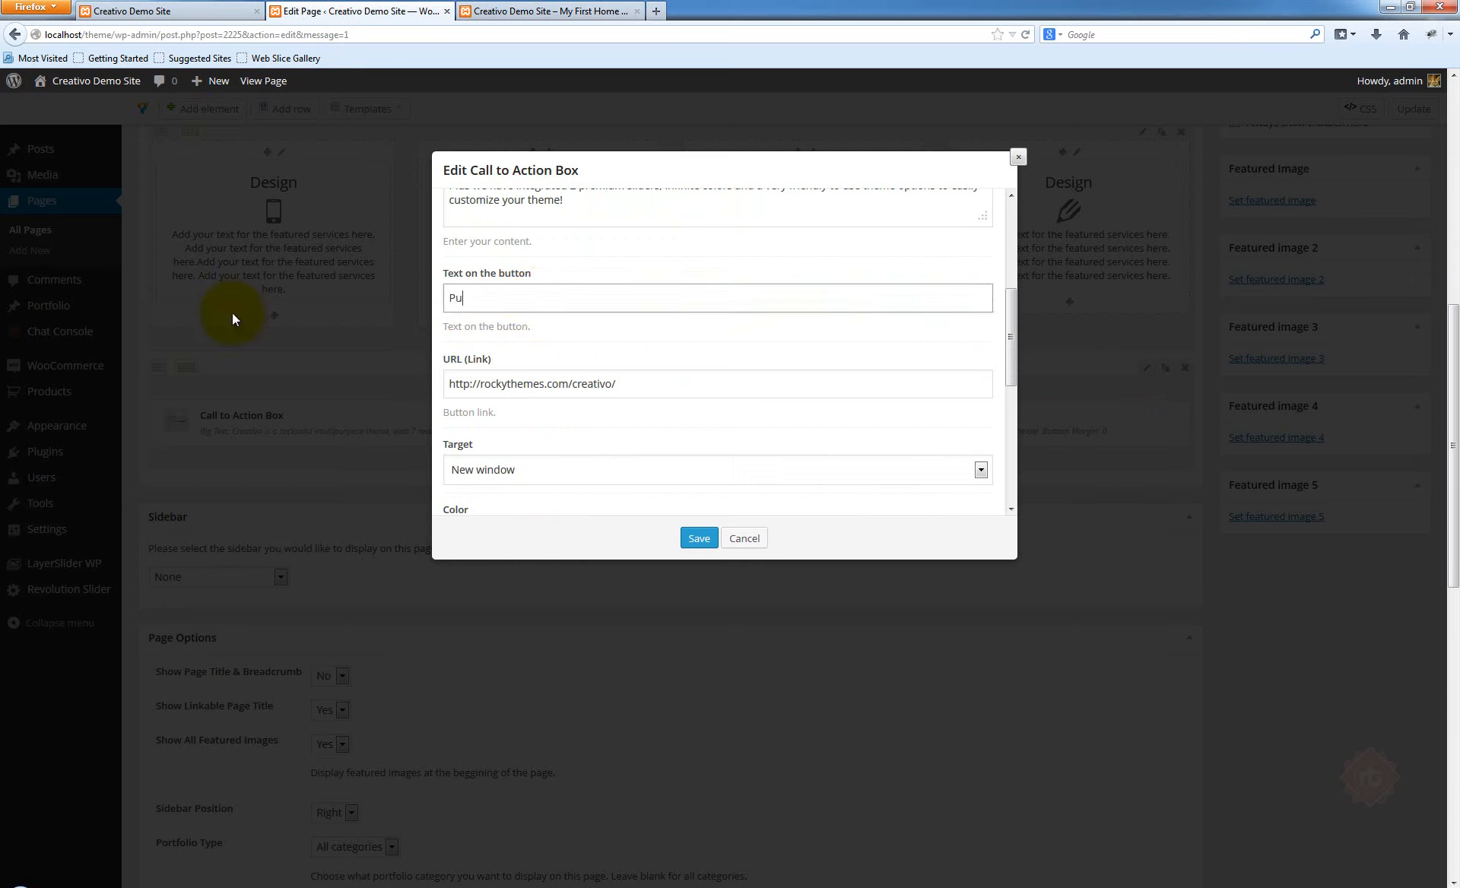
type("rchase Now")
key("ctrl+a")
type("Demo")
Set the Call to Action Box's button color to Blue and its size to Large, and save the settings
scroll(549, 360, "down", 3)
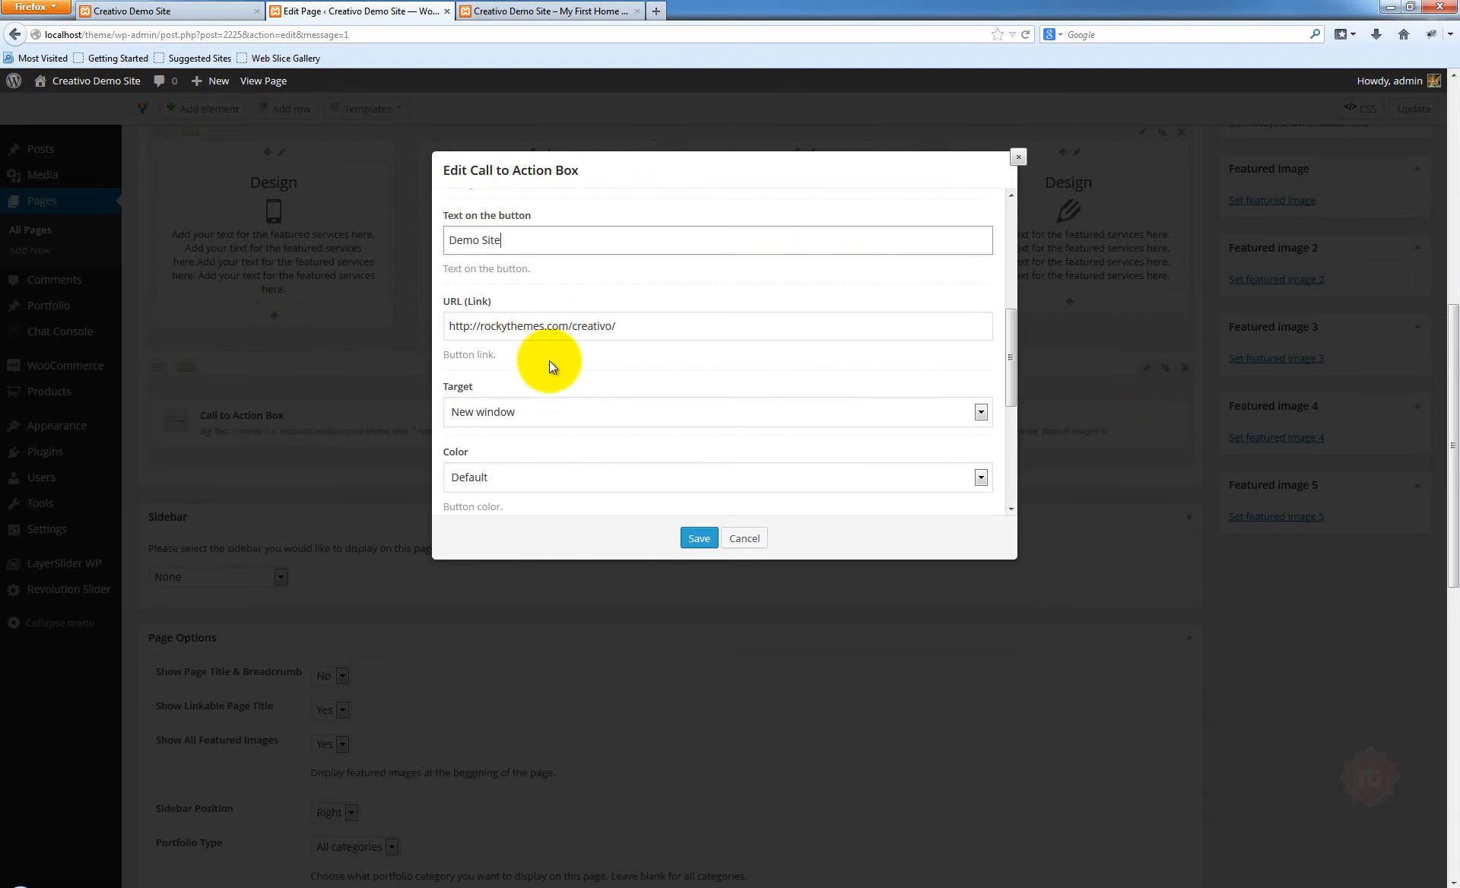
scroll(602, 411, "down", 2)
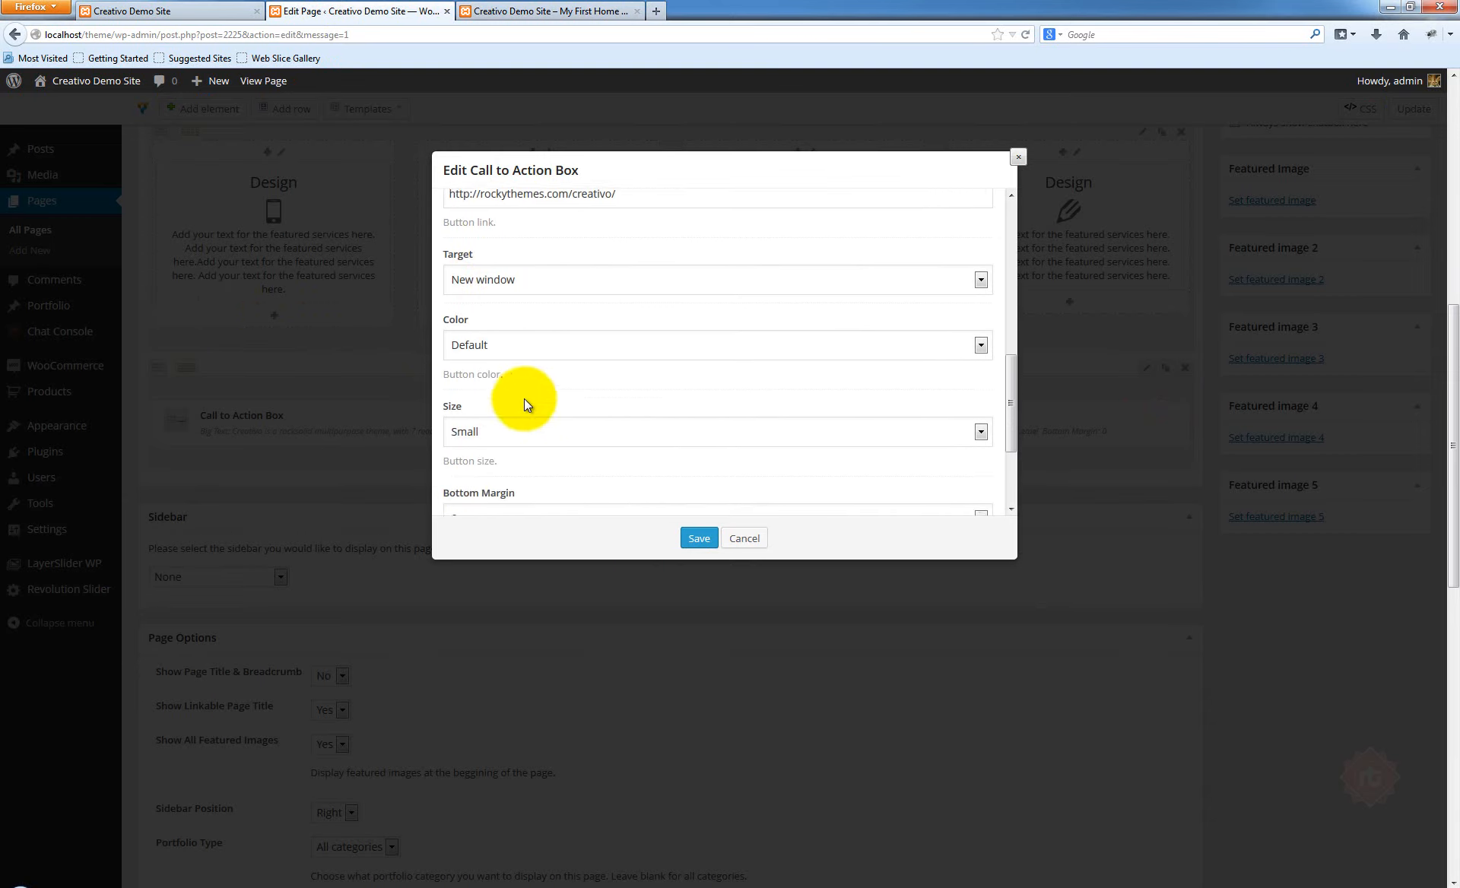
left_click(538, 331)
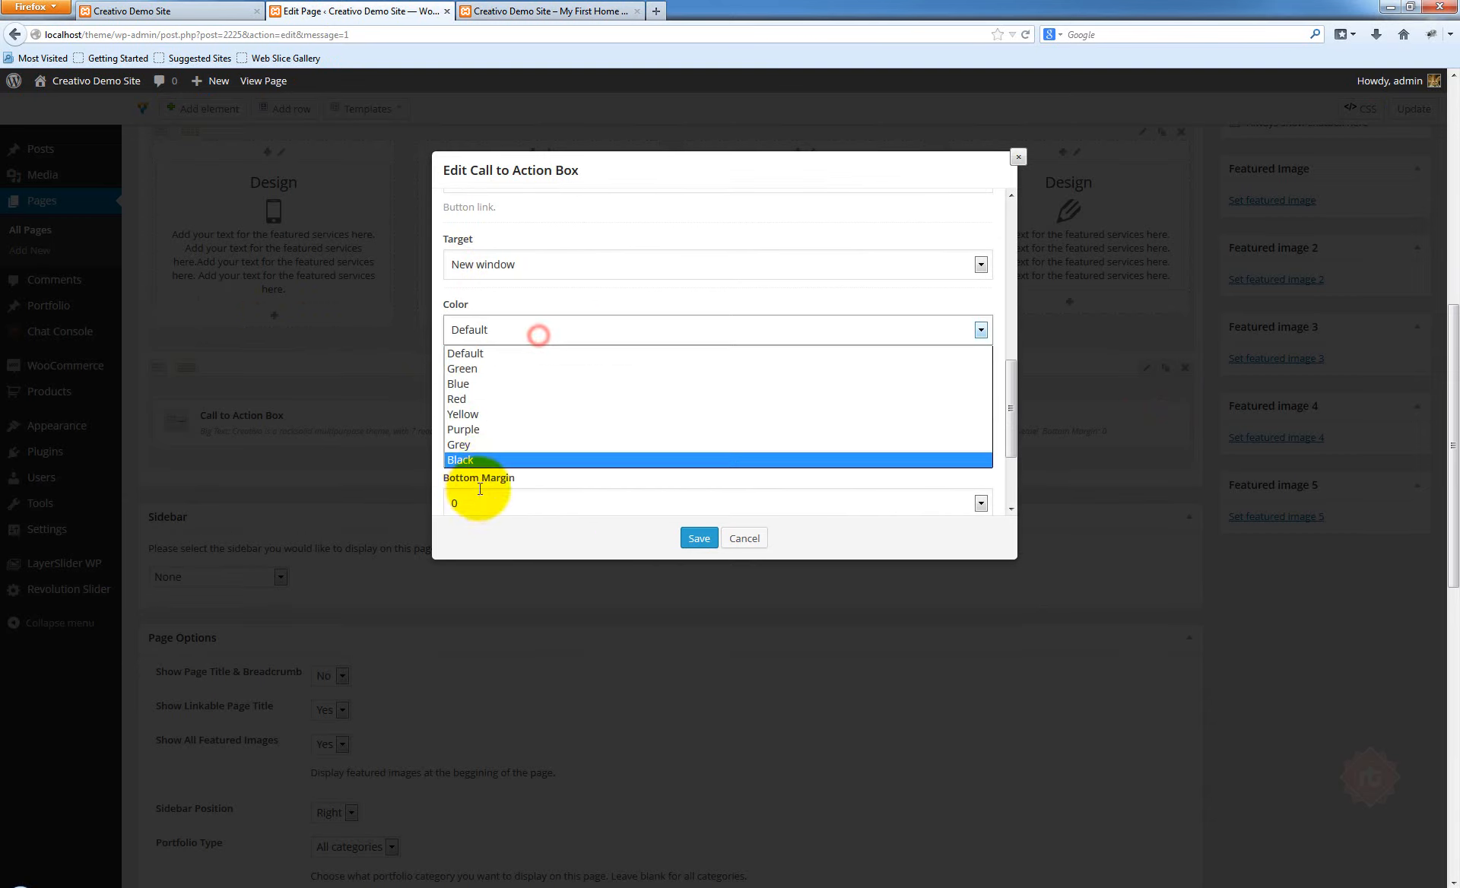
left_click(500, 386)
scroll(676, 338, "down", 3)
left_click(494, 293)
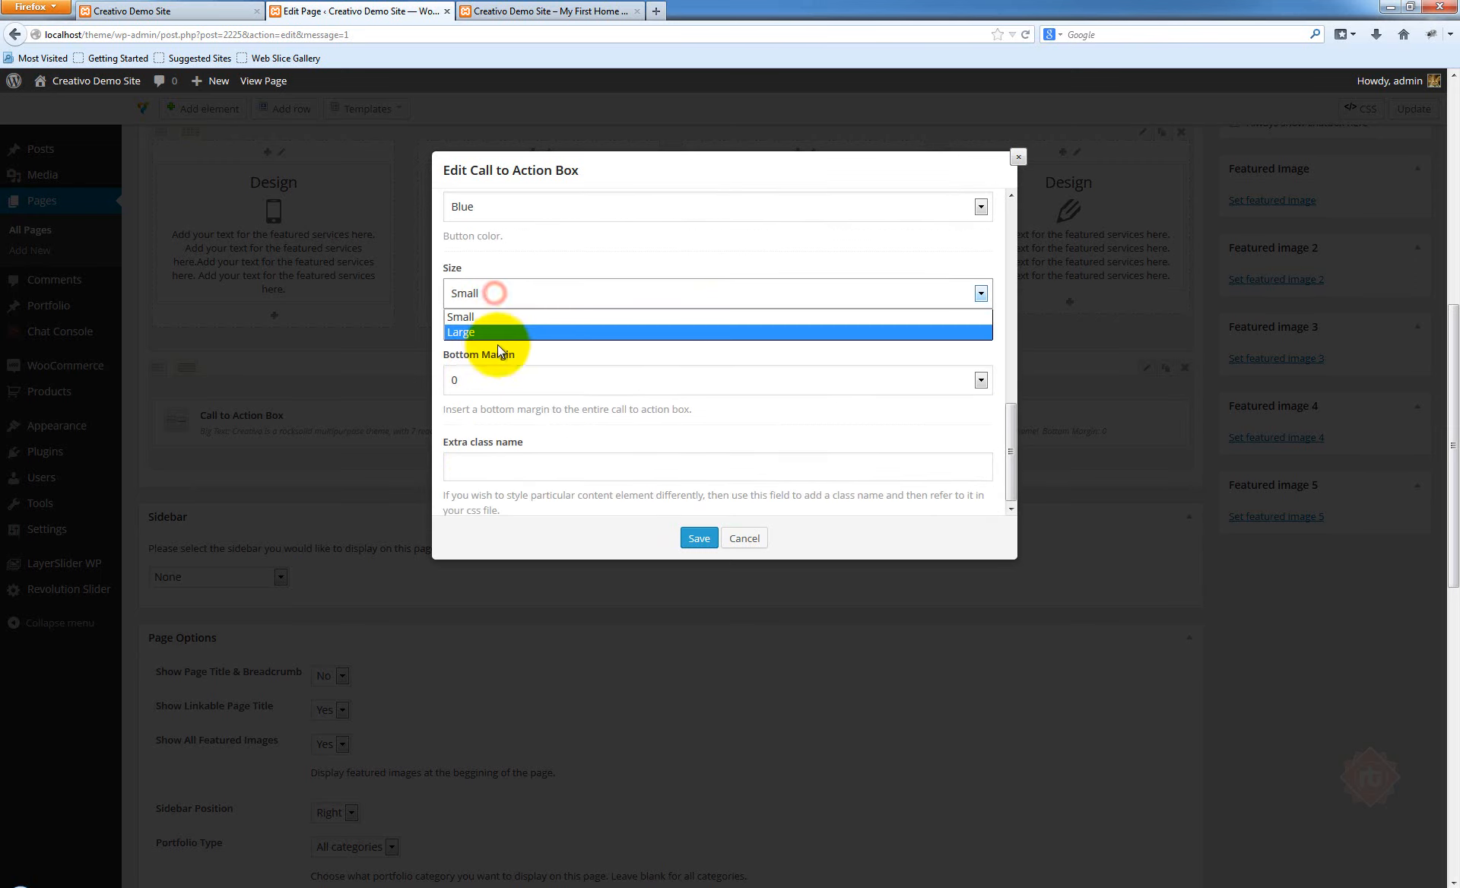
left_click(496, 334)
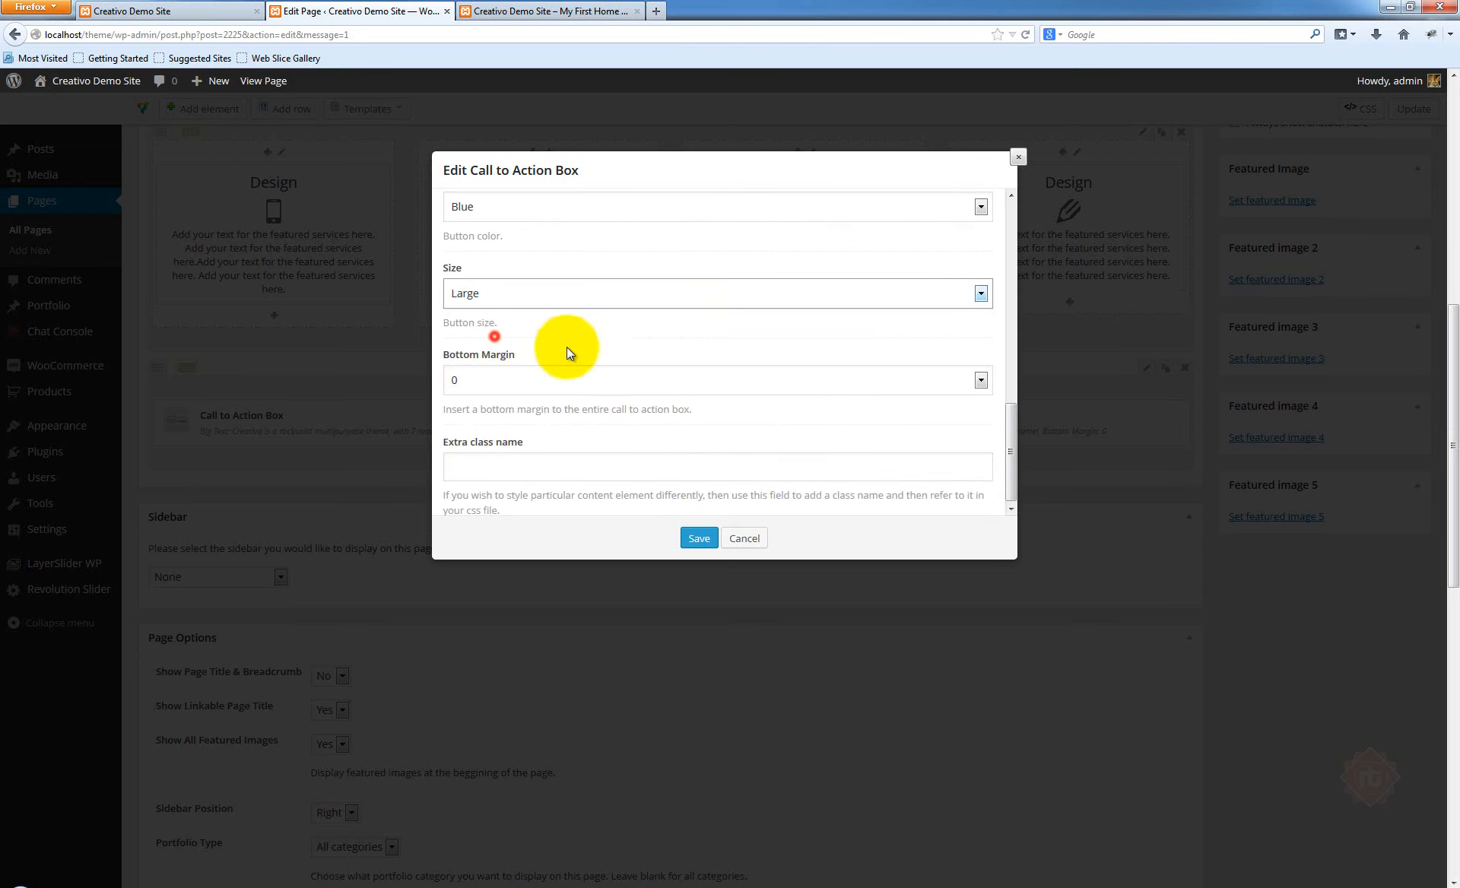
left_click(699, 539)
Update the page and check the restyled Call to Action Box in the reloaded preview
left_click(1427, 113)
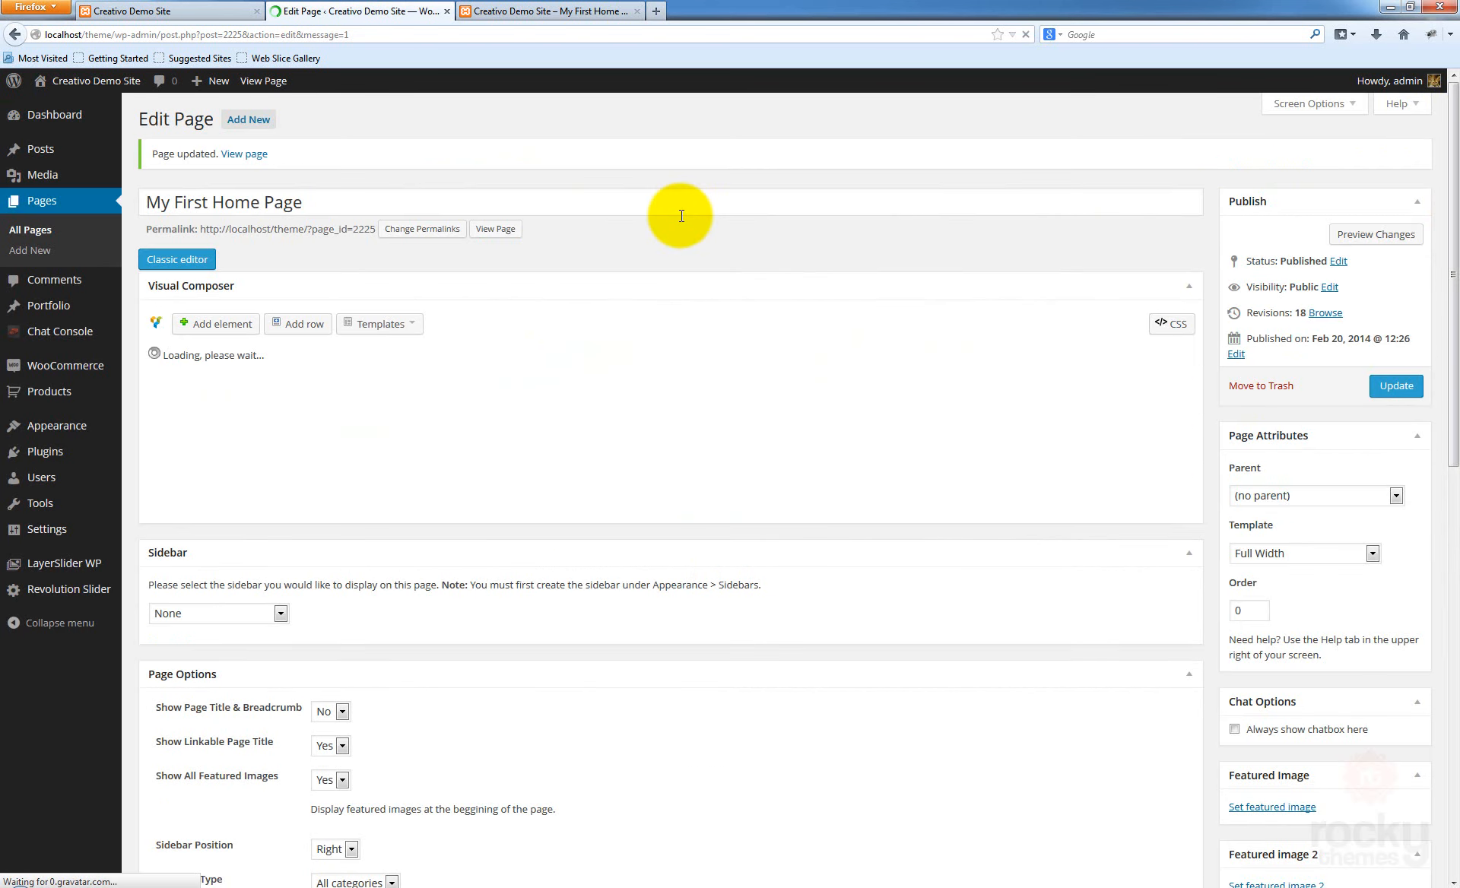
left_click(531, 17)
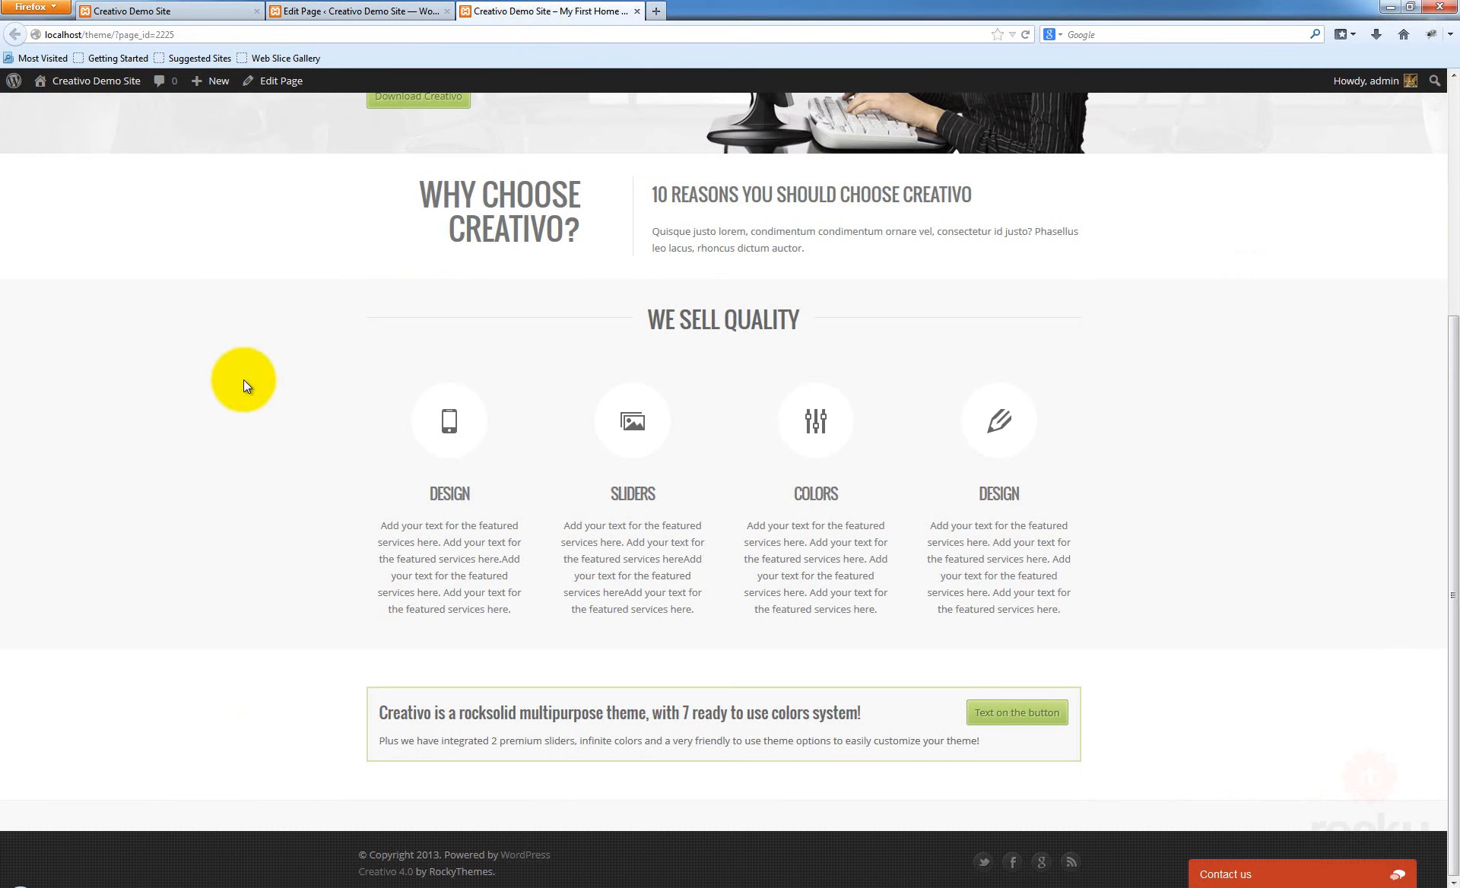
key("F5")
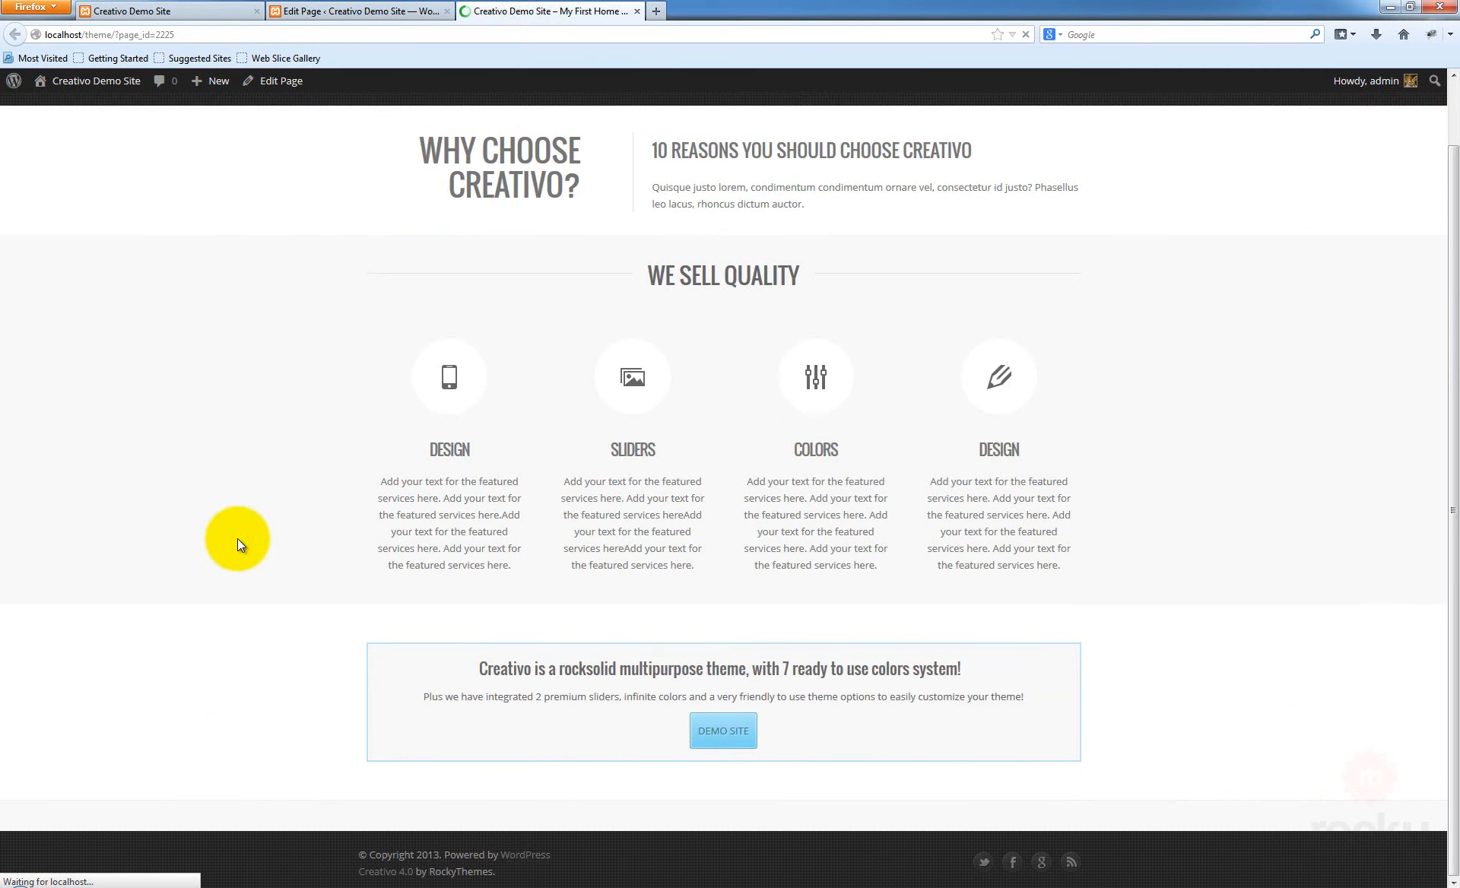
scroll(1216, 486, "down", 1)
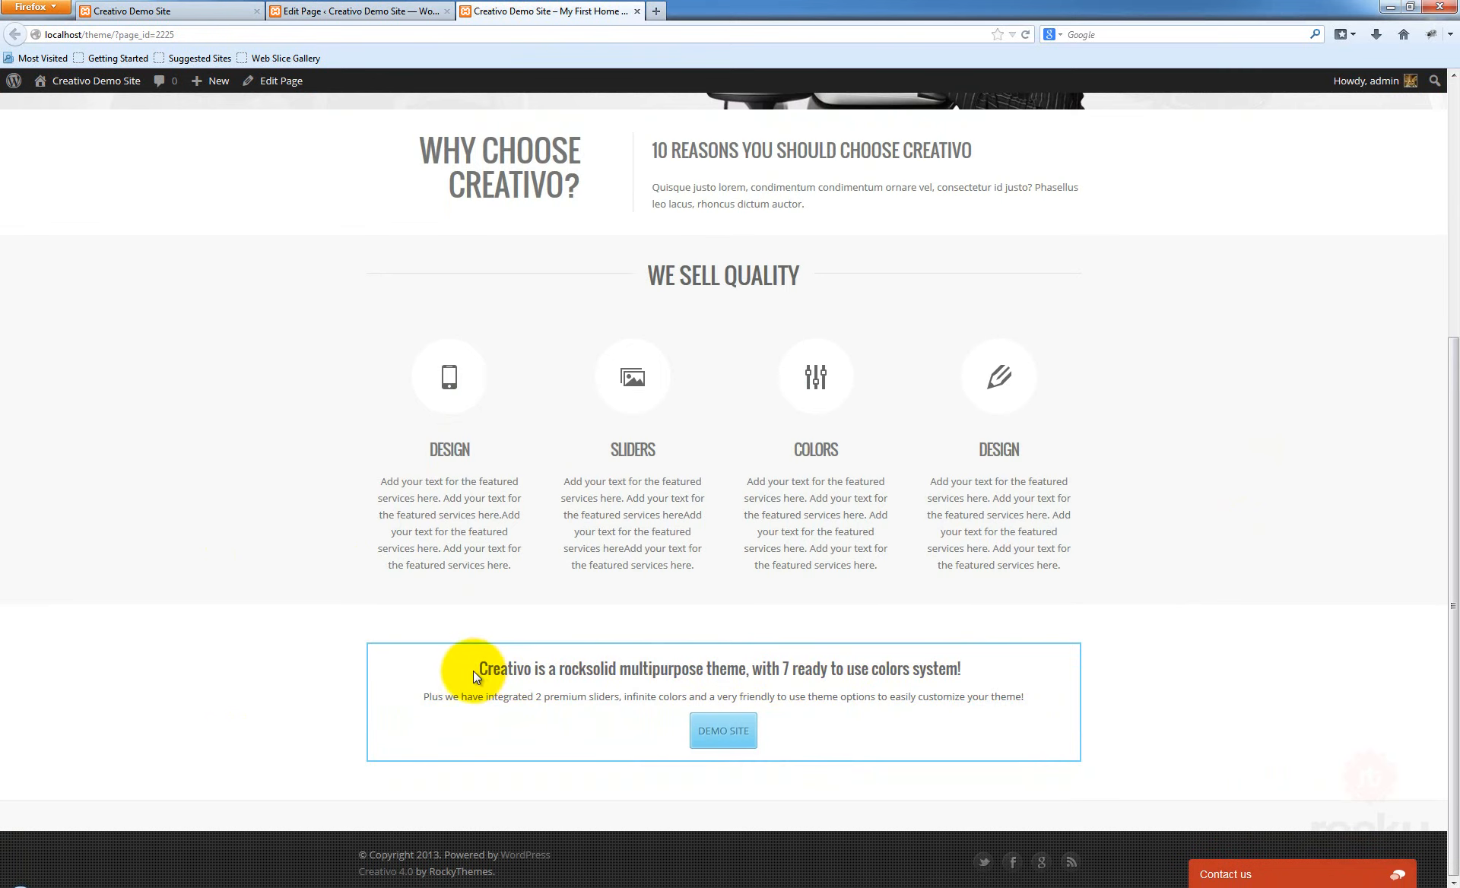
left_click_drag(477, 669, 978, 668)
left_click(978, 668)
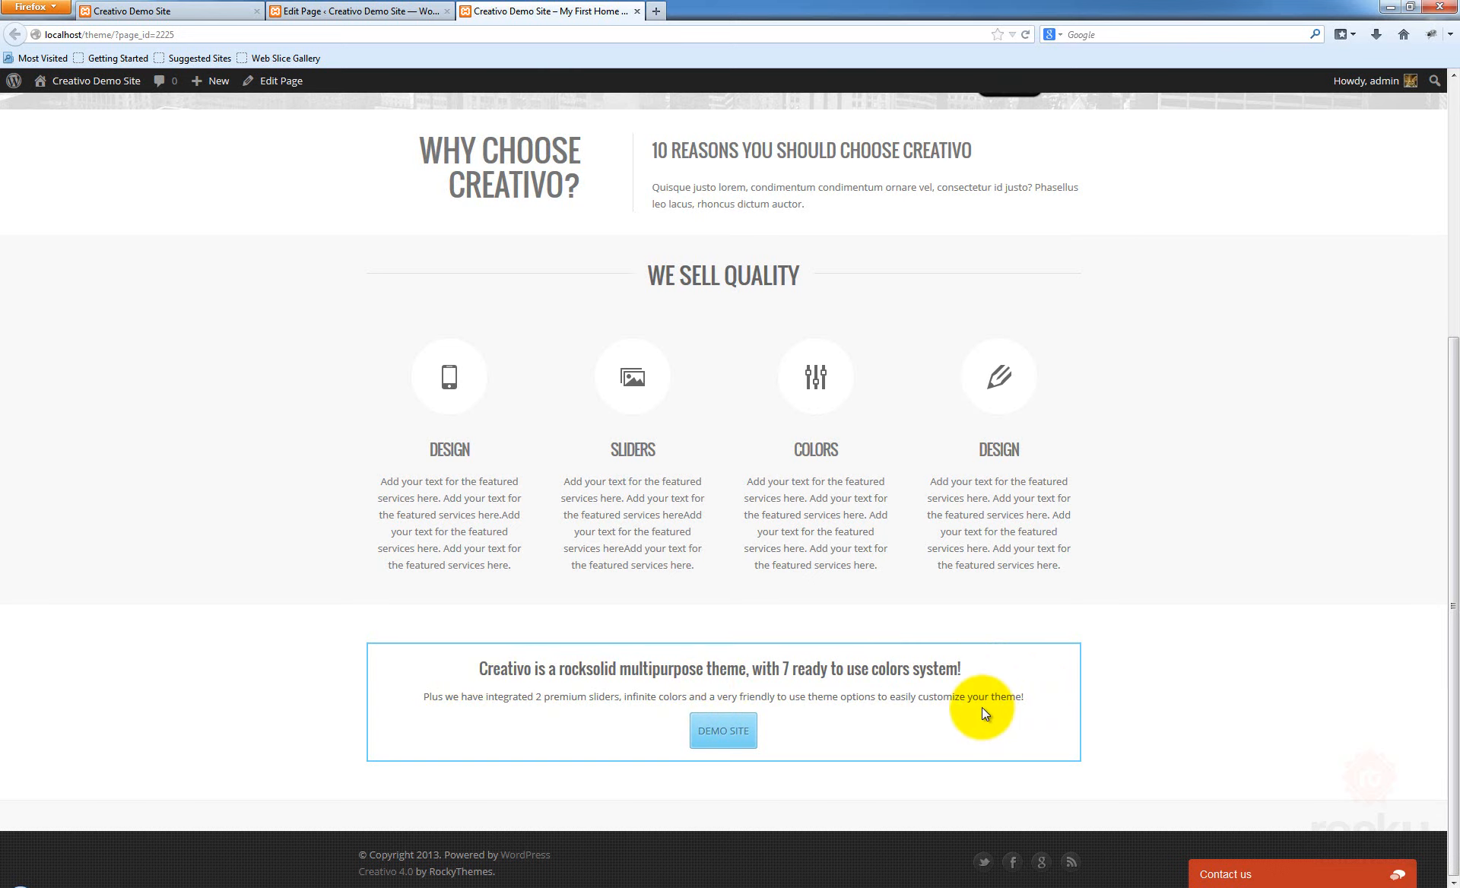
left_click_drag(973, 676, 656, 669)
left_click(728, 672)
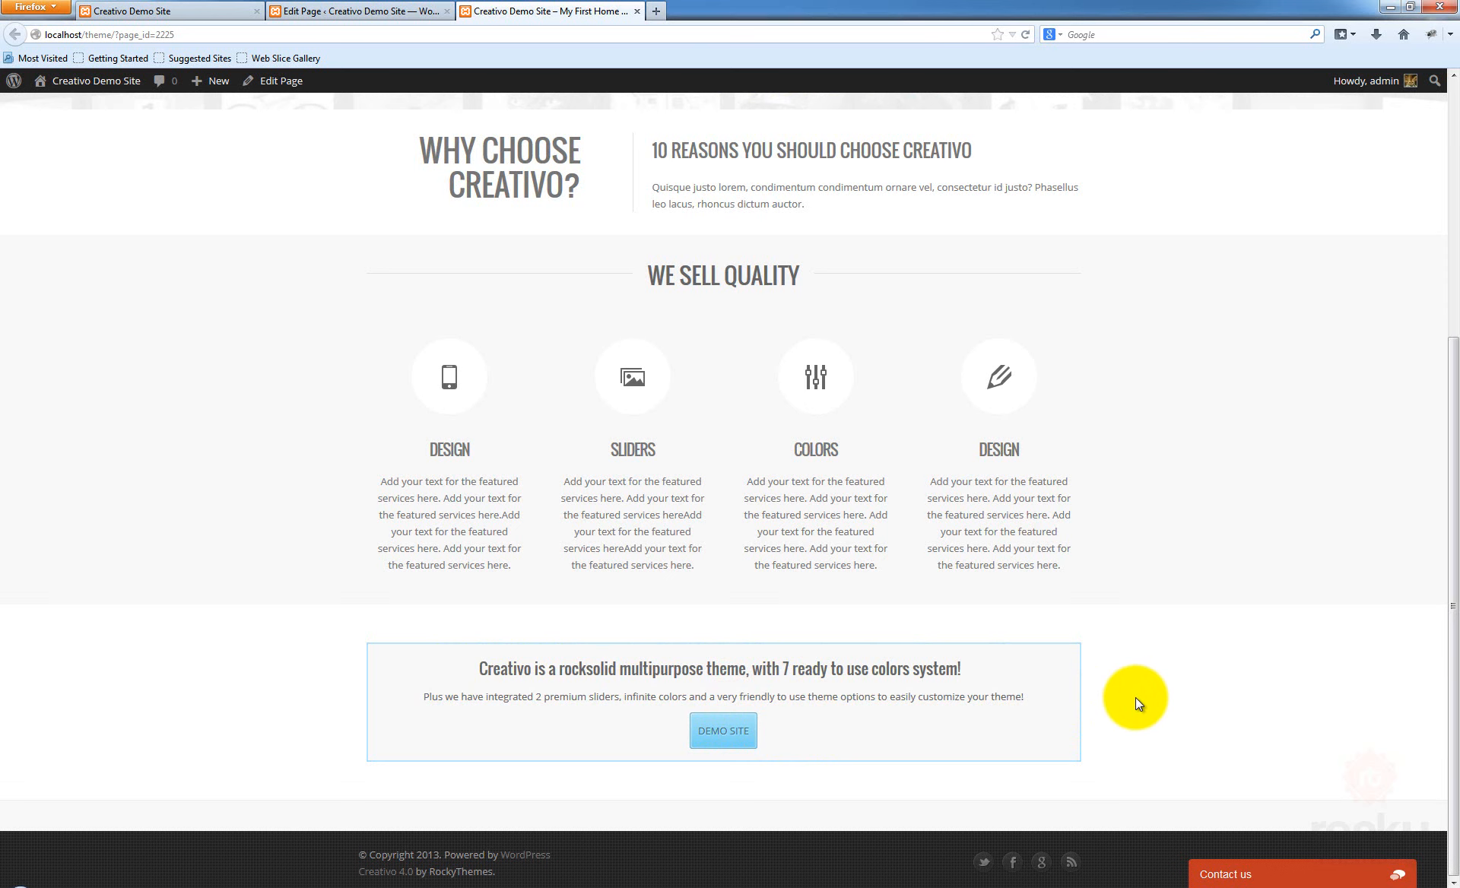
Return to the page editor and add an empty row below the Call to Action Box row
left_click(363, 12)
scroll(782, 422, "down", 7)
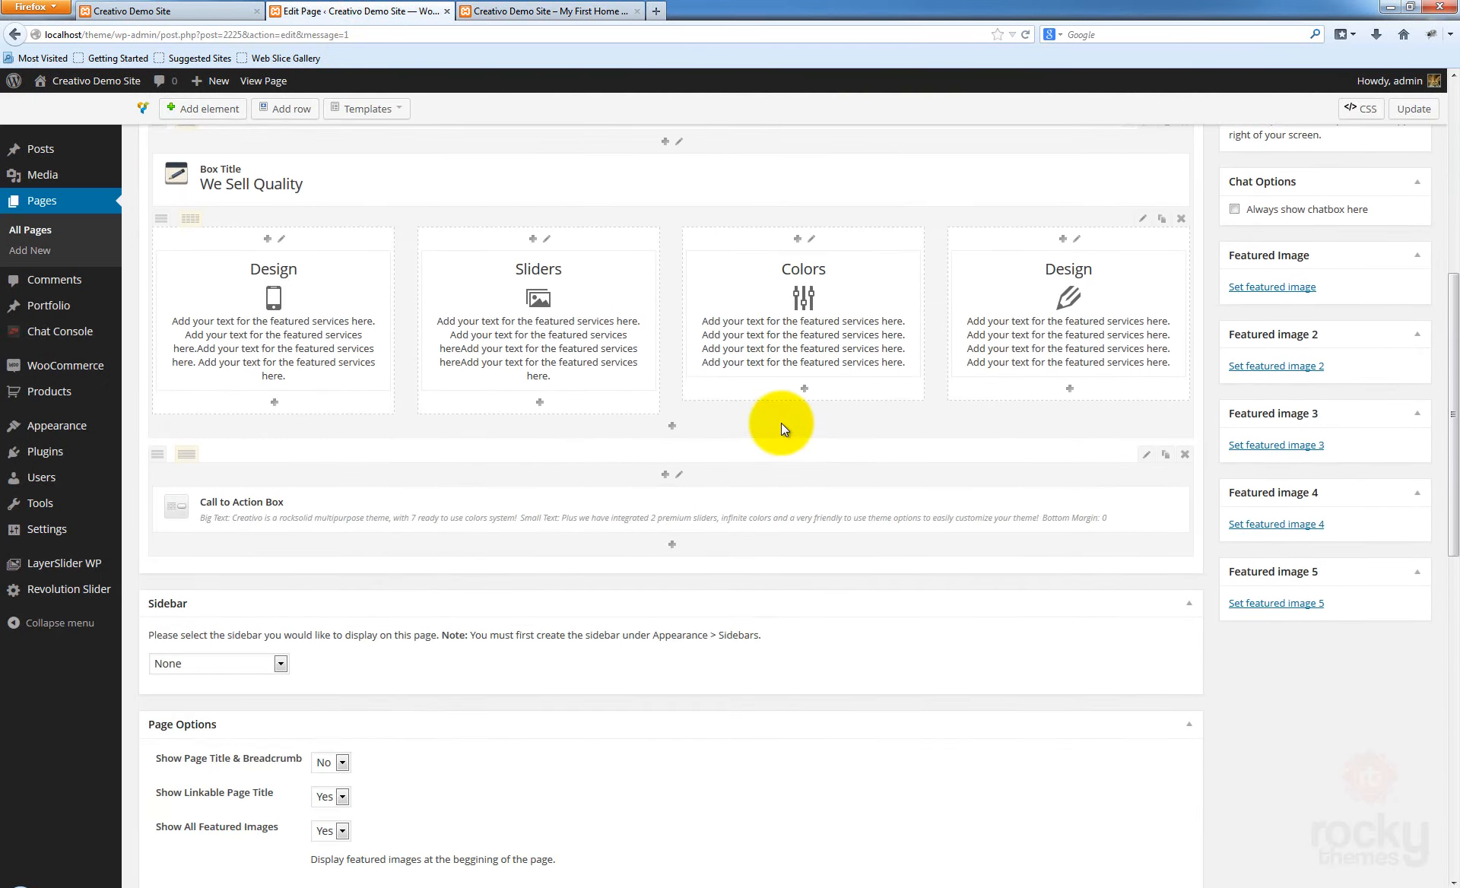
scroll(781, 422, "down", 2)
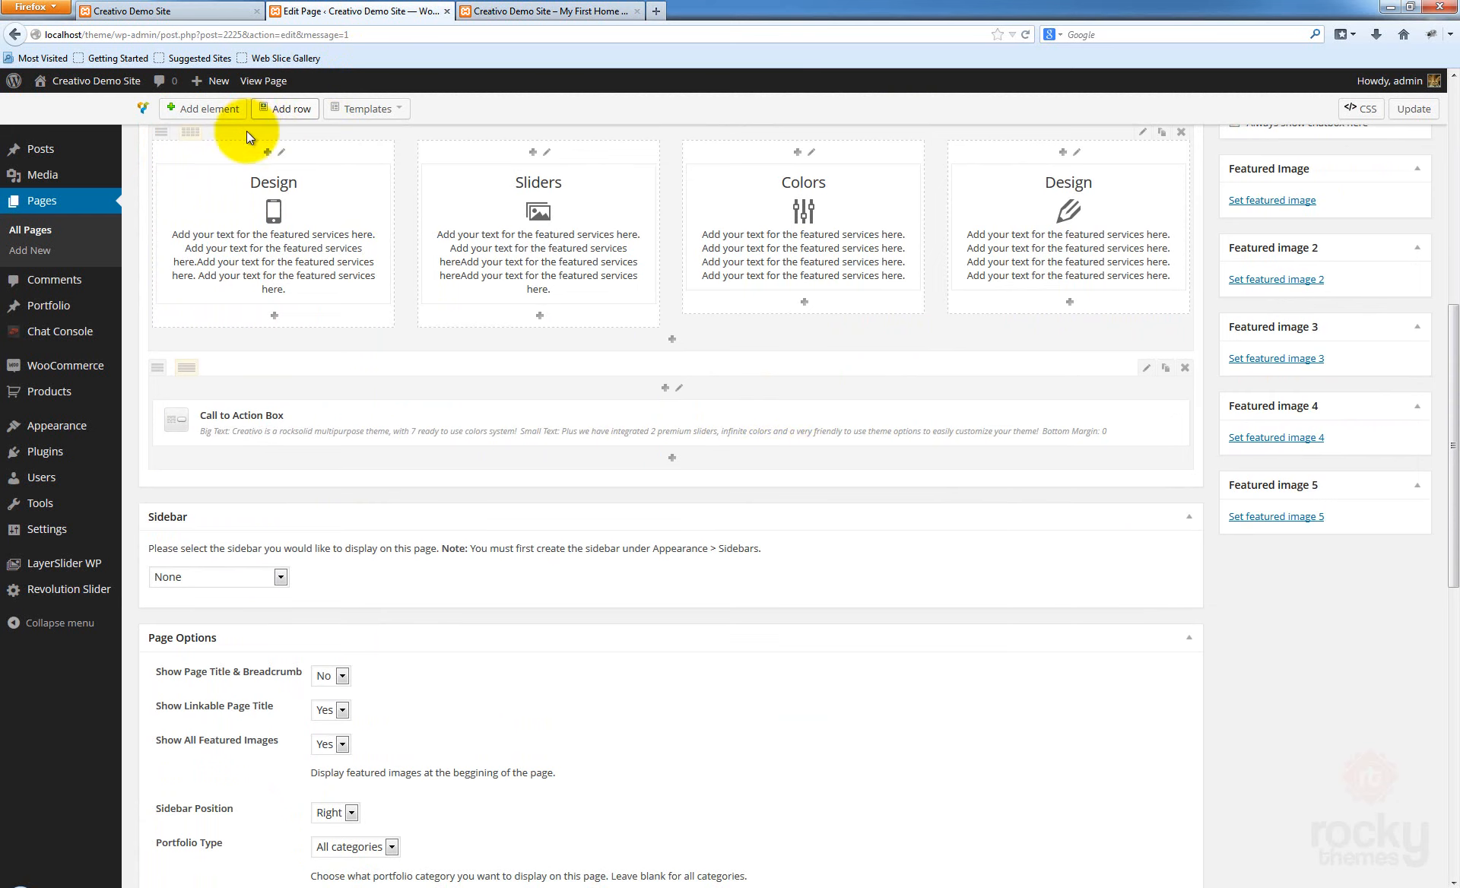
left_click(289, 109)
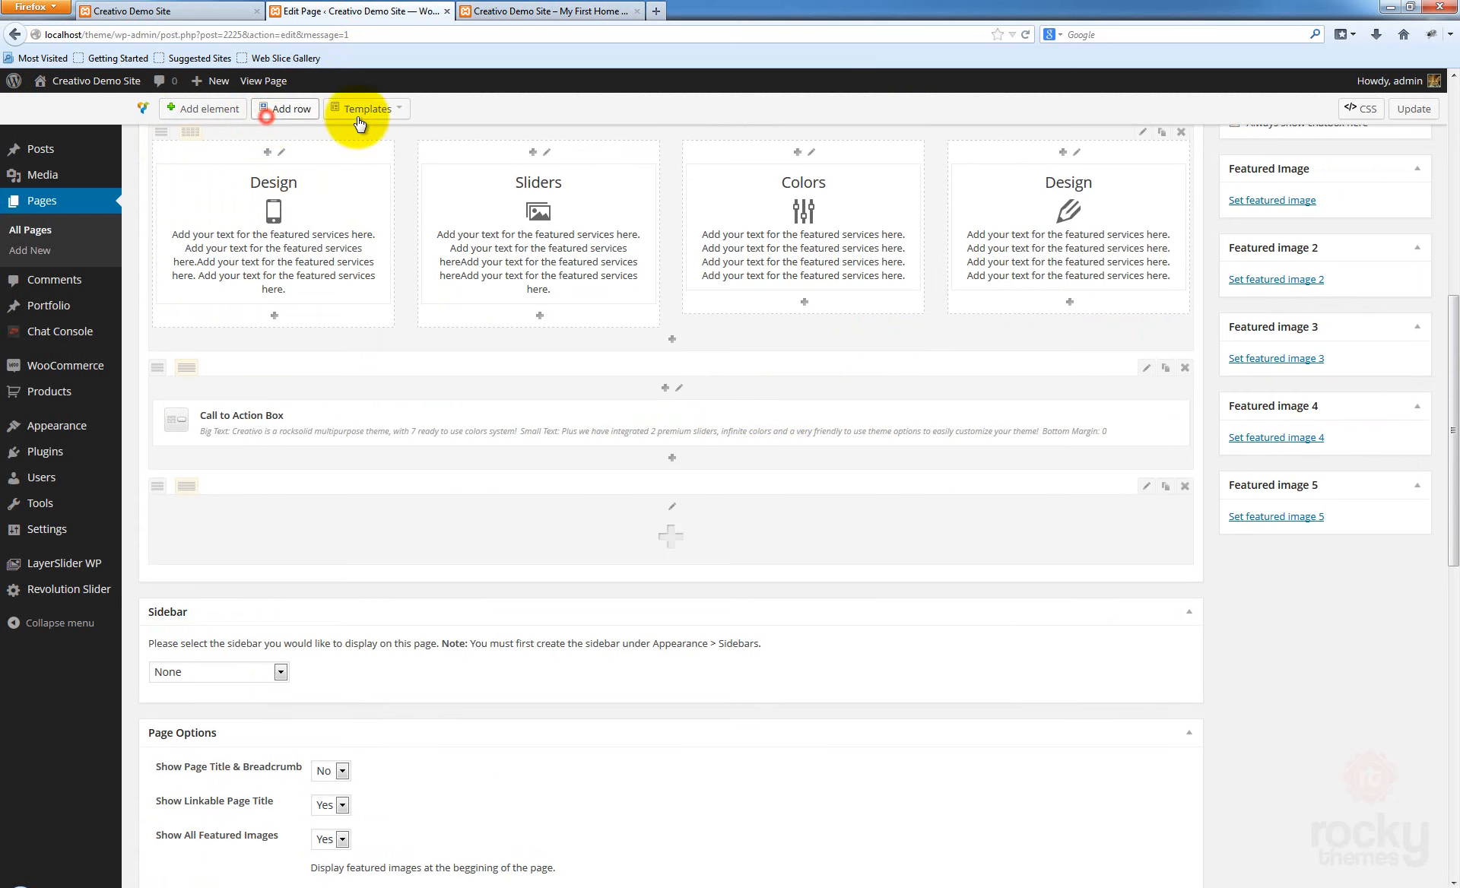
Insert a 3d Portfolio element into the new row and set its Items Count to 8
left_click(671, 537)
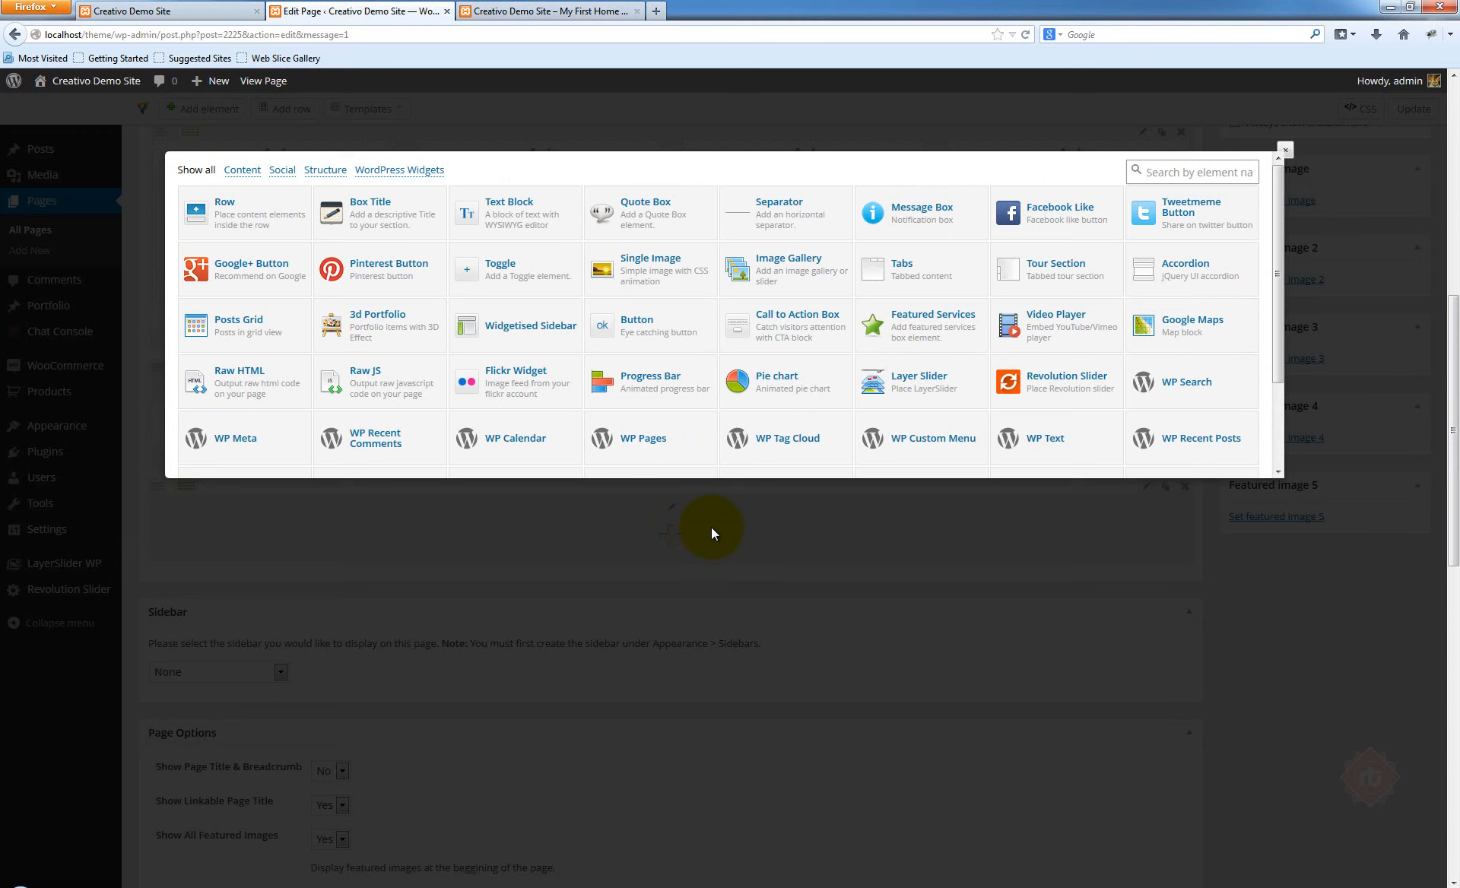
left_click(393, 317)
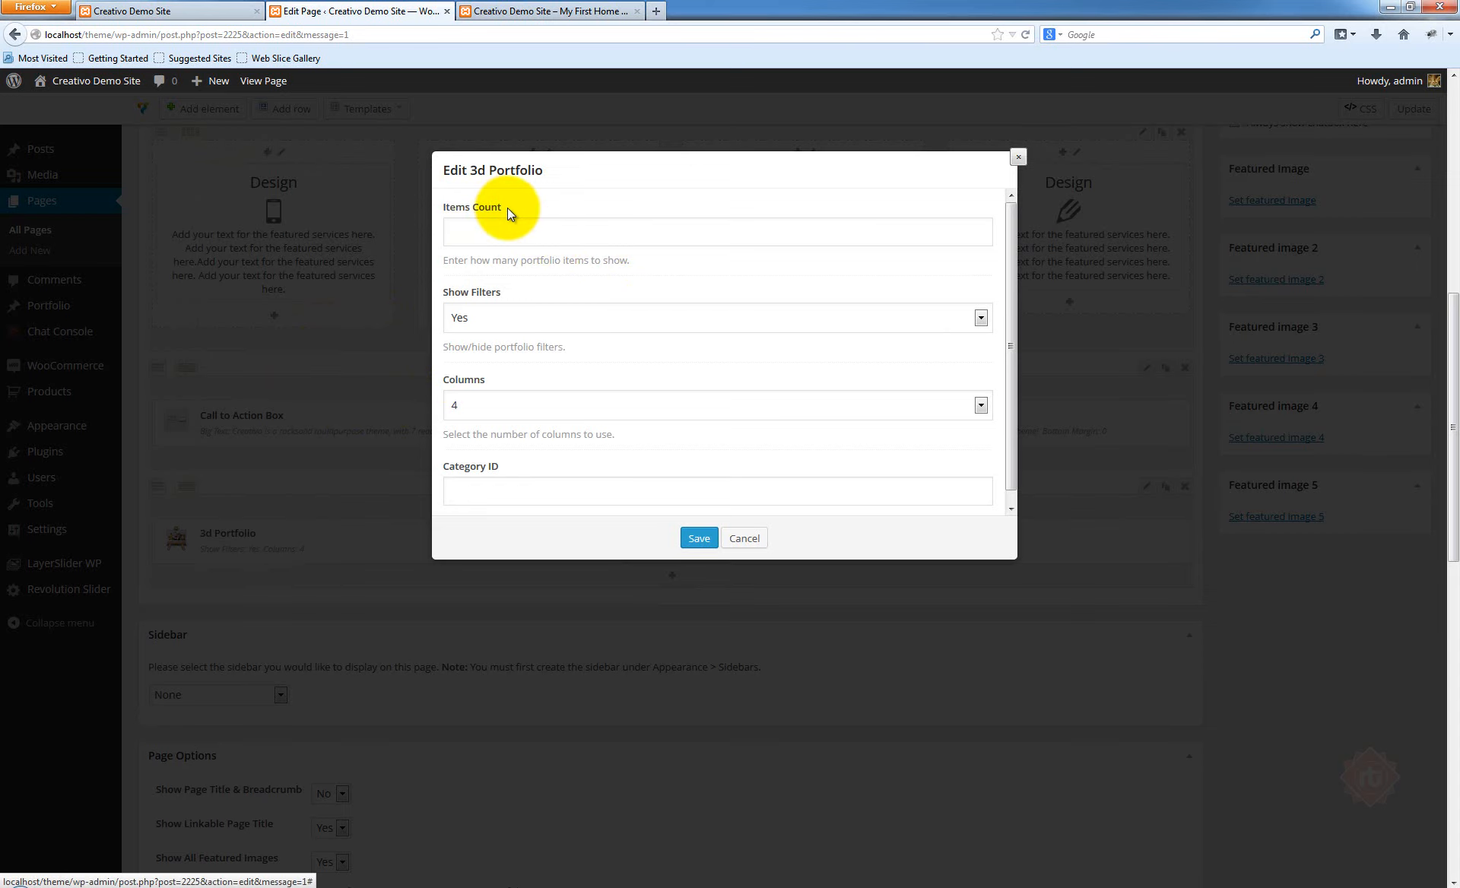
mouse_move(505, 207)
left_mouse_down()
mouse_move(435, 210)
mouse_move(505, 212)
left_mouse_up()
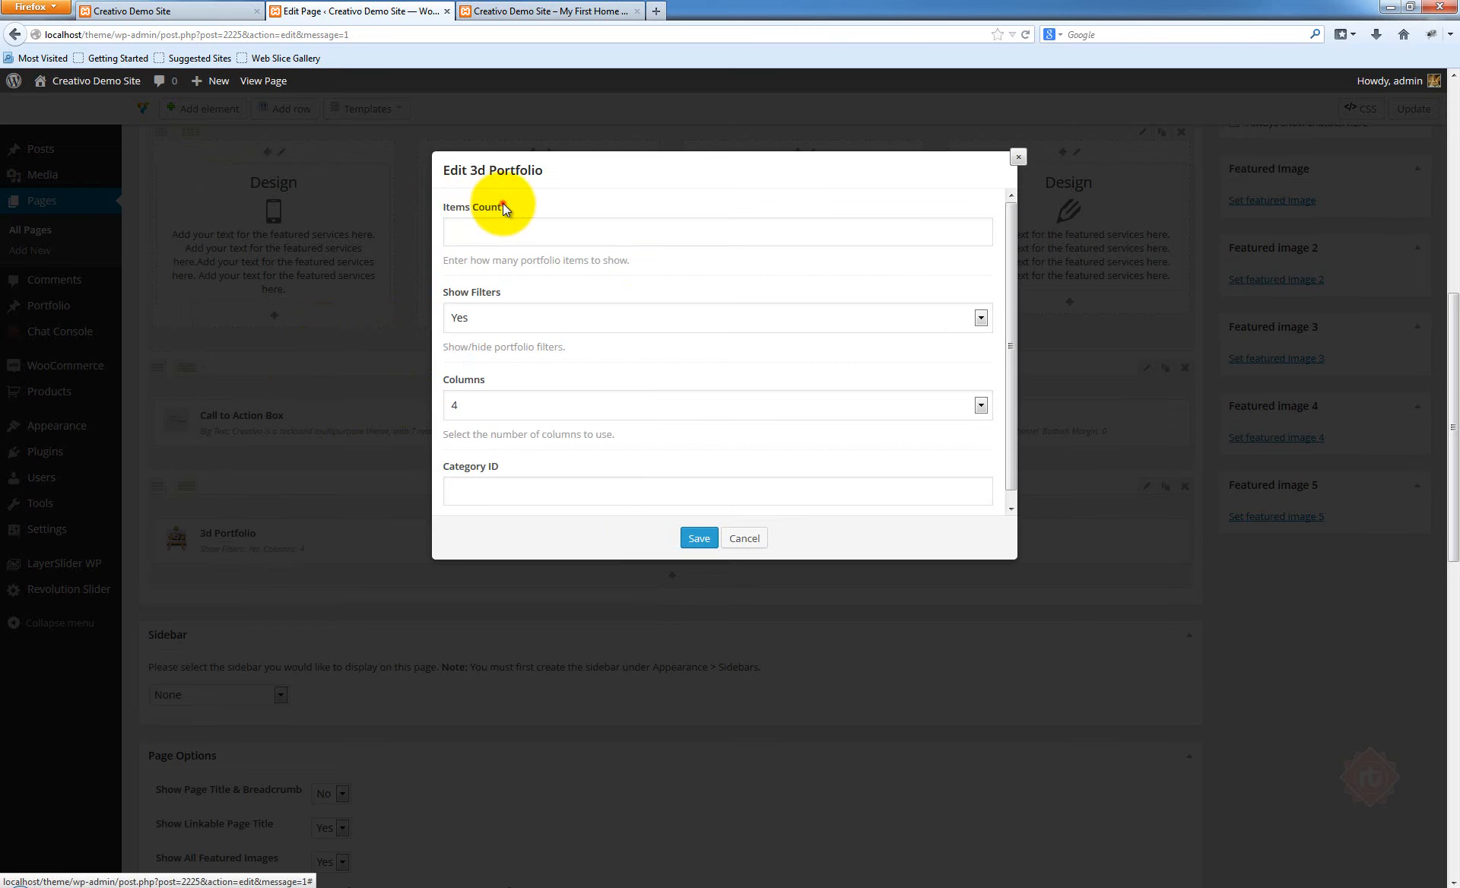
left_click(504, 229)
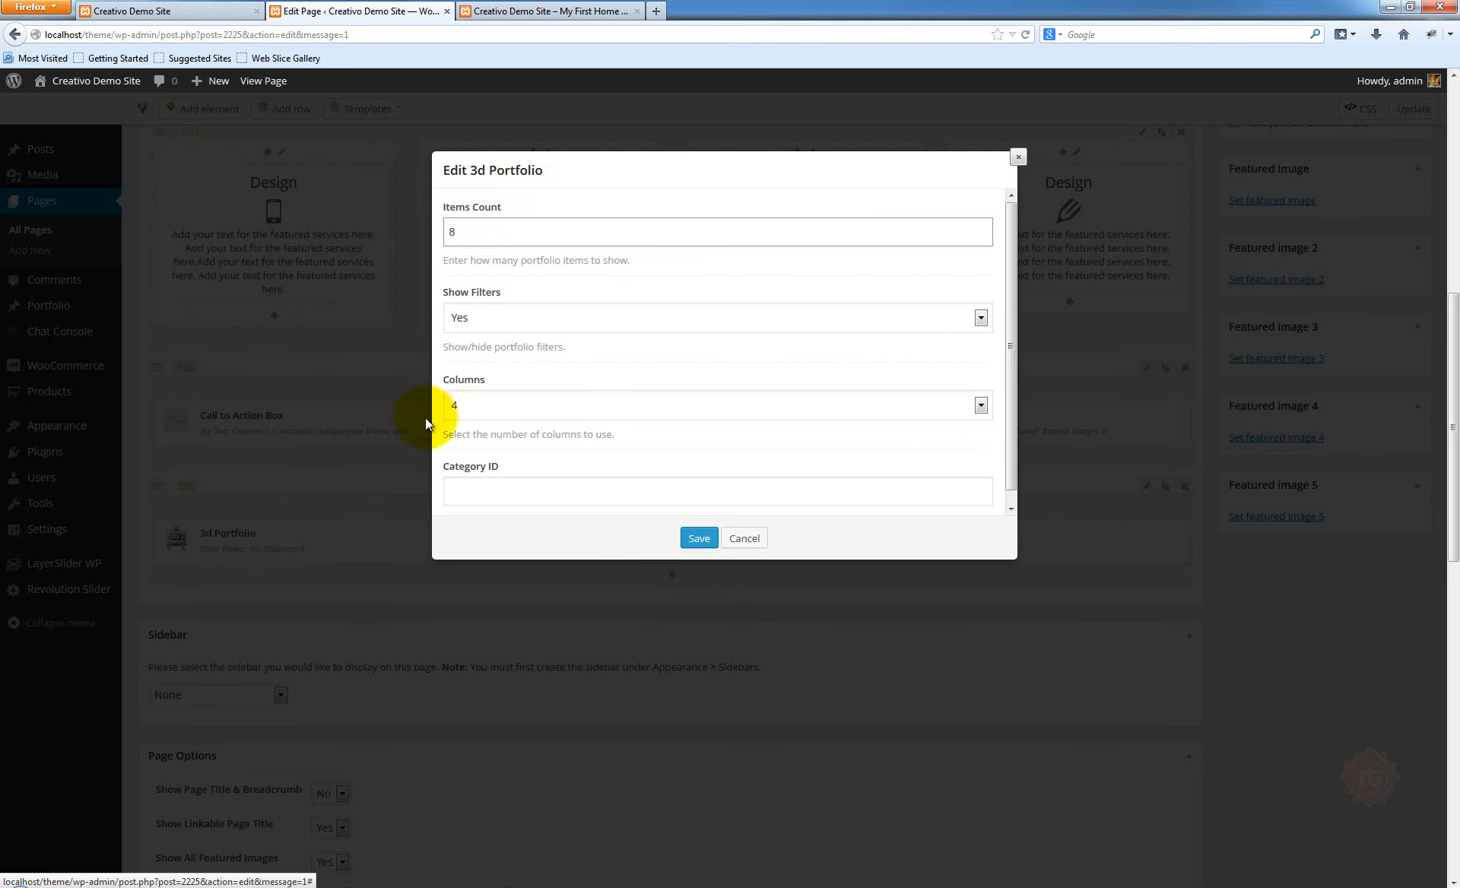
Examine the Show Filters, Columns and Category ID options of the 3d Portfolio element
scroll(597, 371, "down", 1)
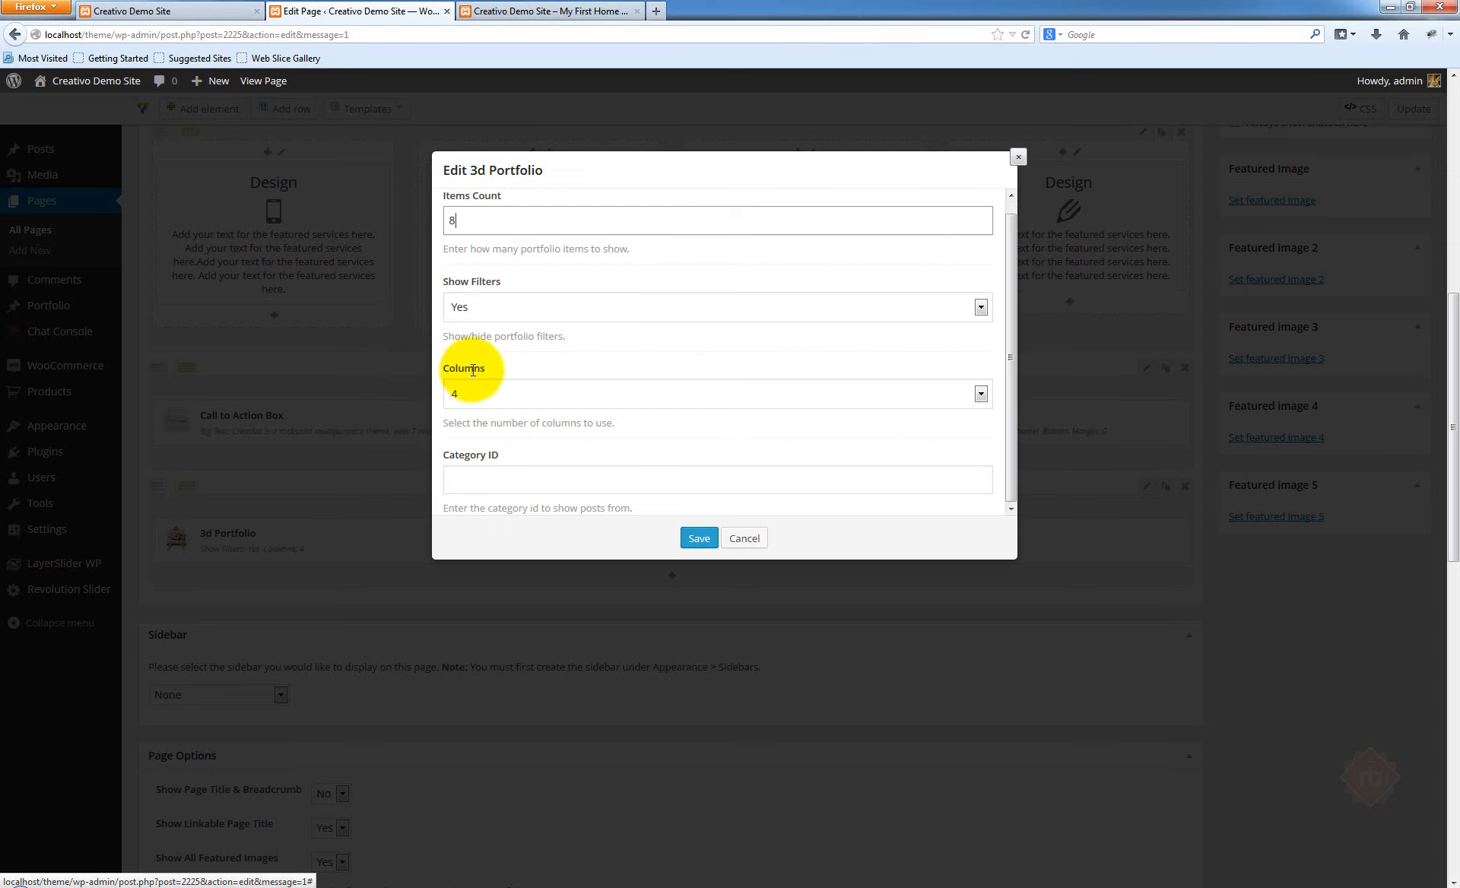
left_click_drag(490, 368, 445, 368)
left_click(500, 367)
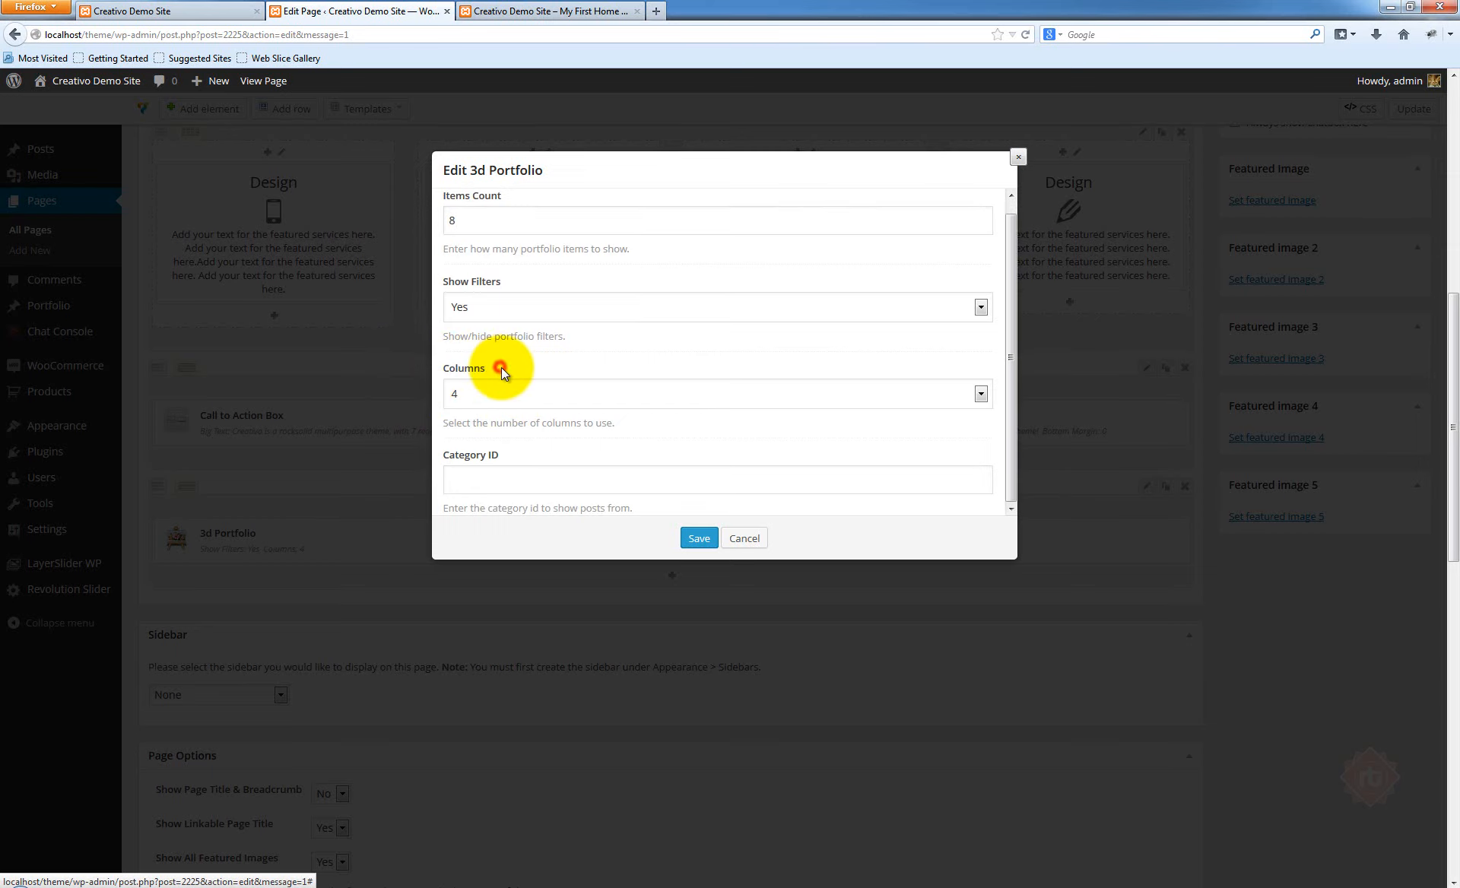
scroll(603, 373, "down", 2)
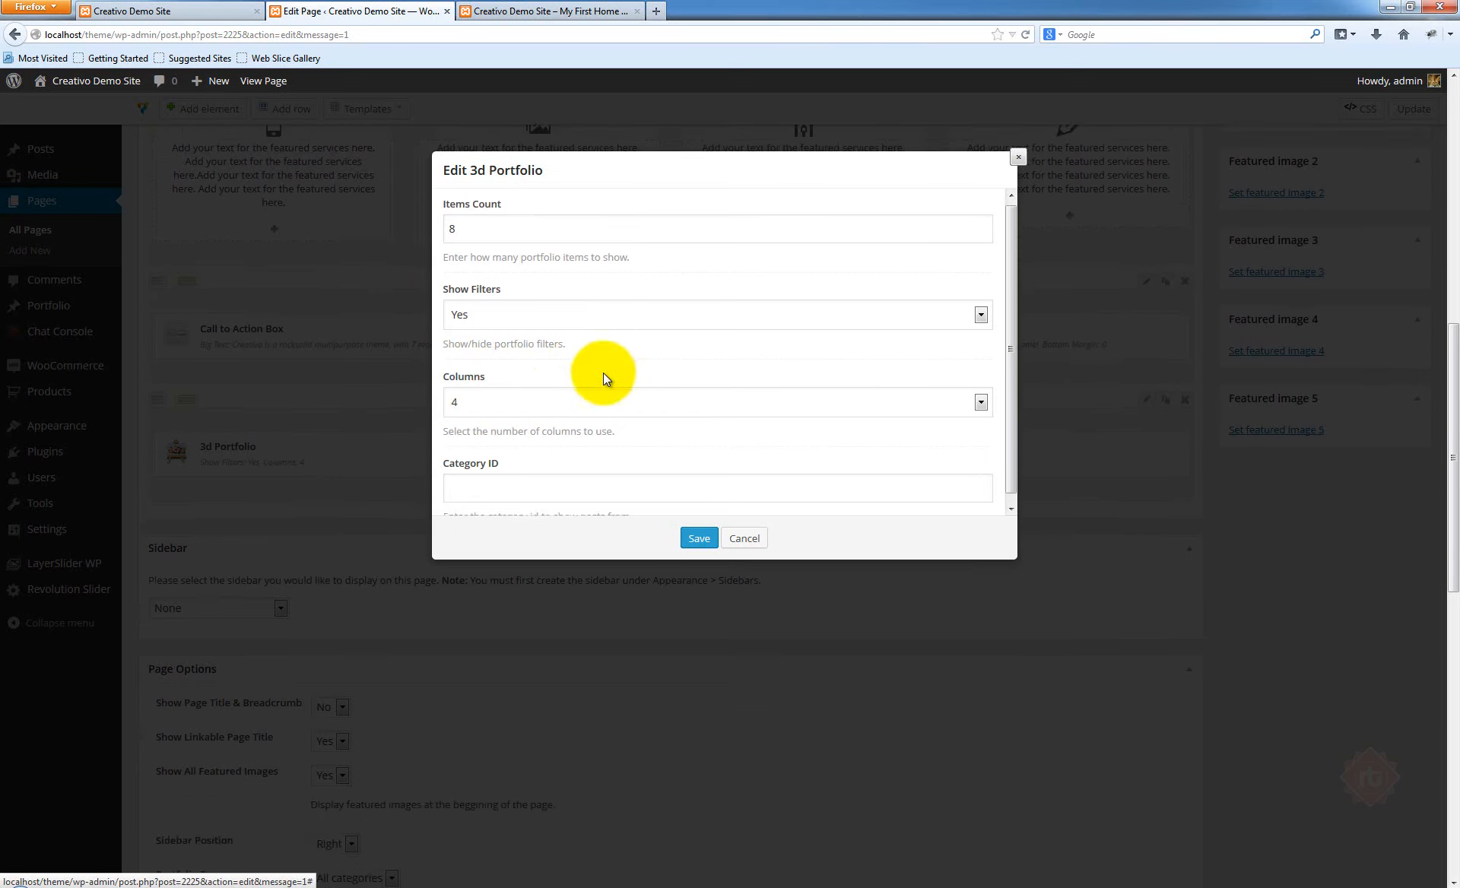
left_click(492, 476)
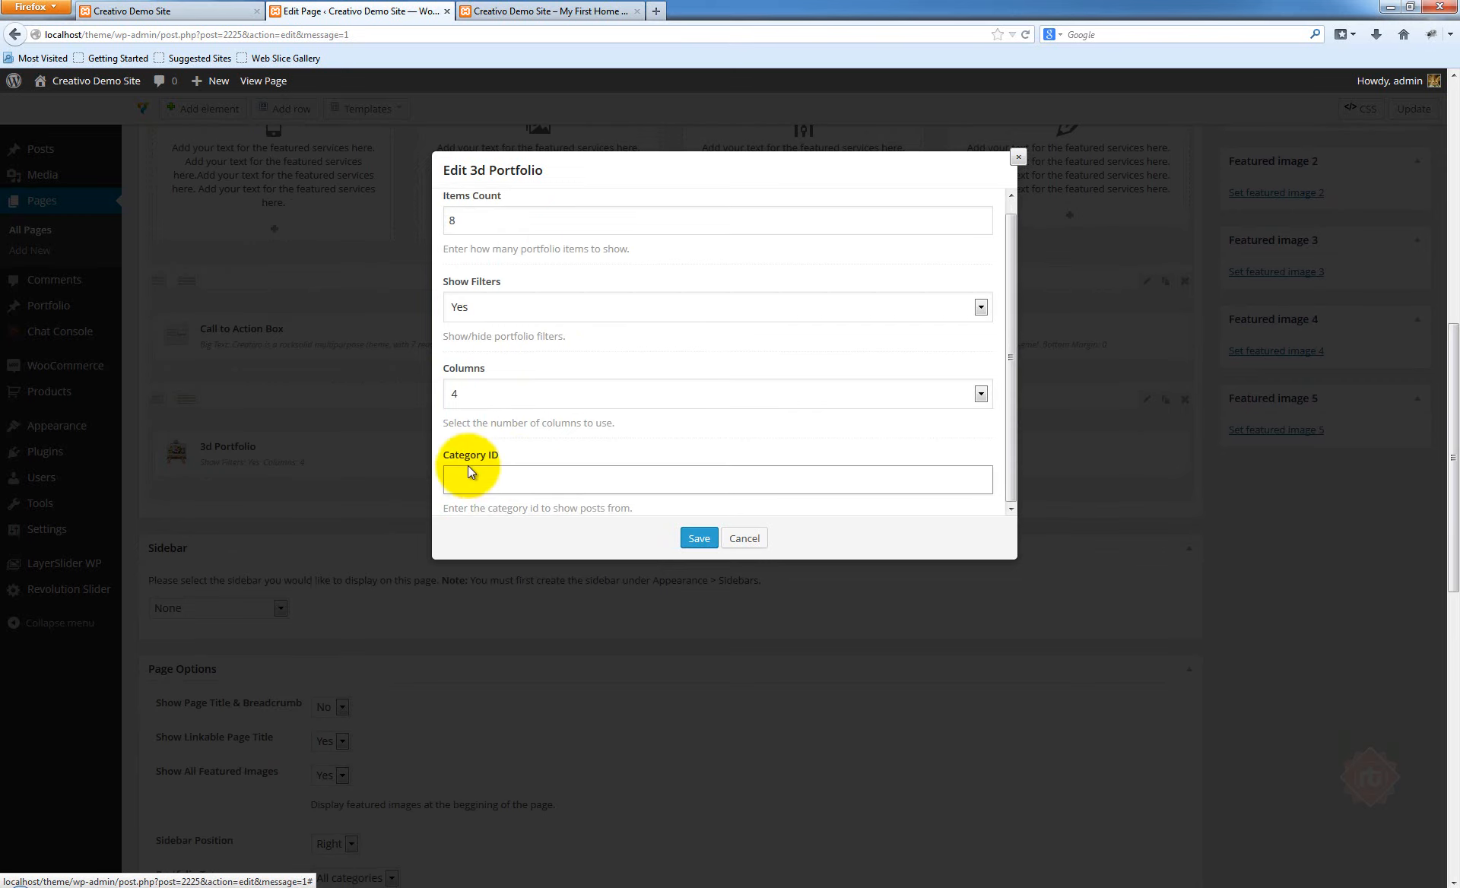
left_click_drag(504, 452, 447, 455)
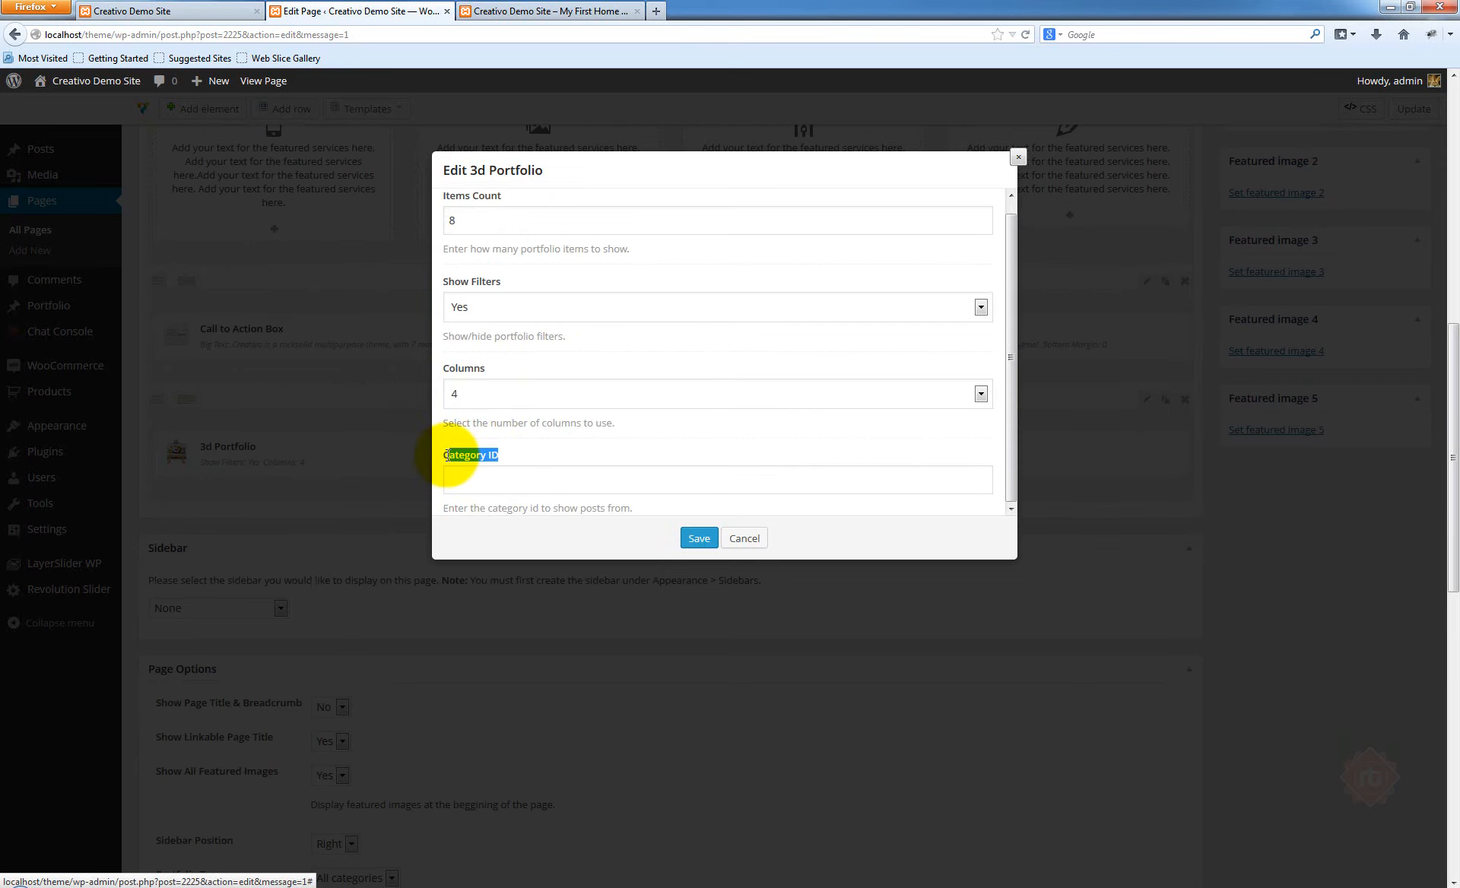
left_click(540, 453)
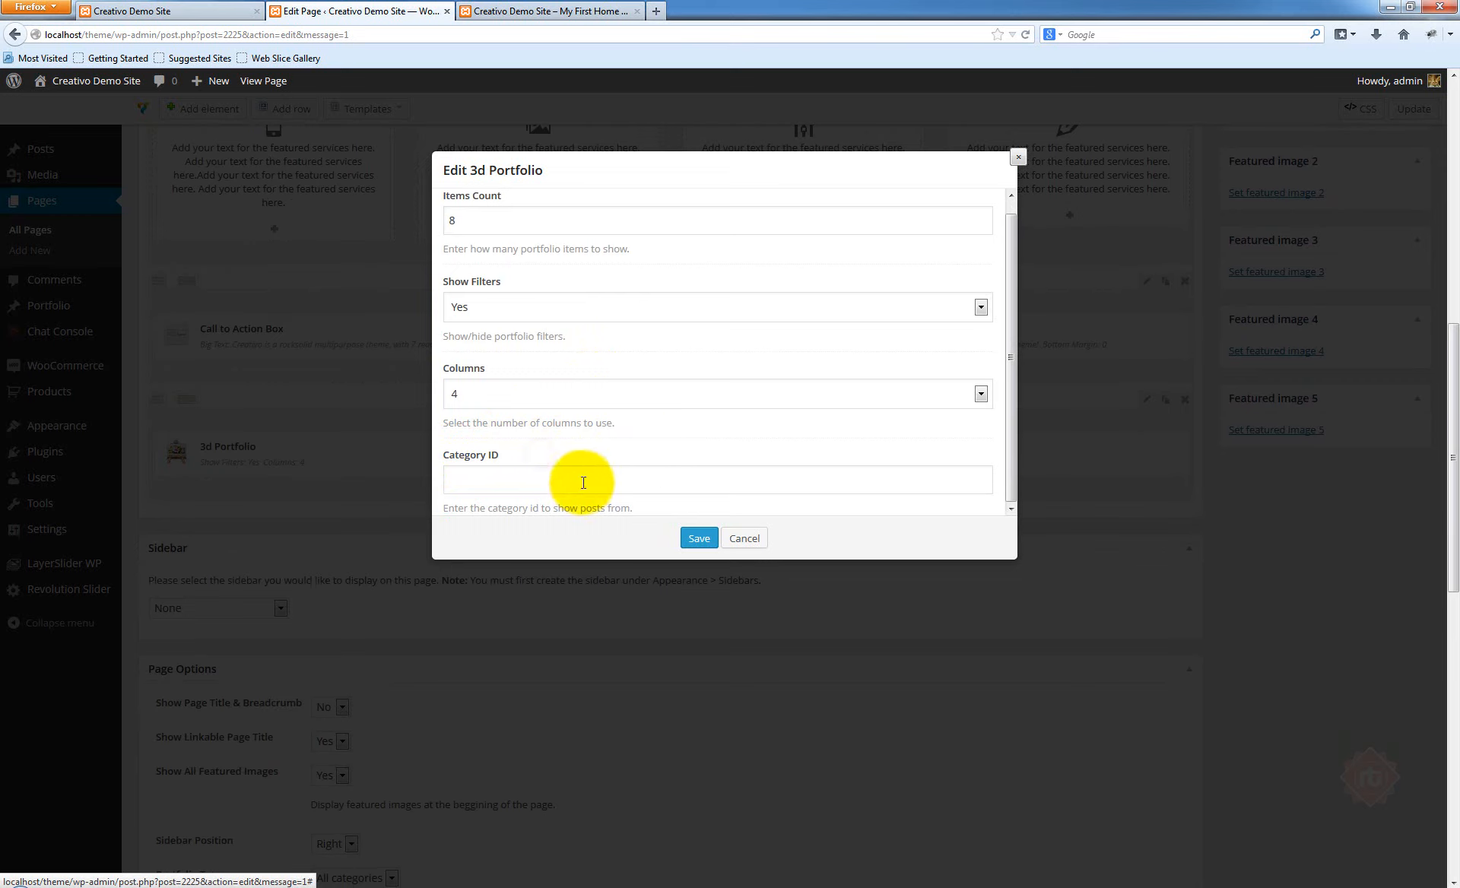
scroll(737, 389, "up", 1)
scroll(622, 399, "down", 1)
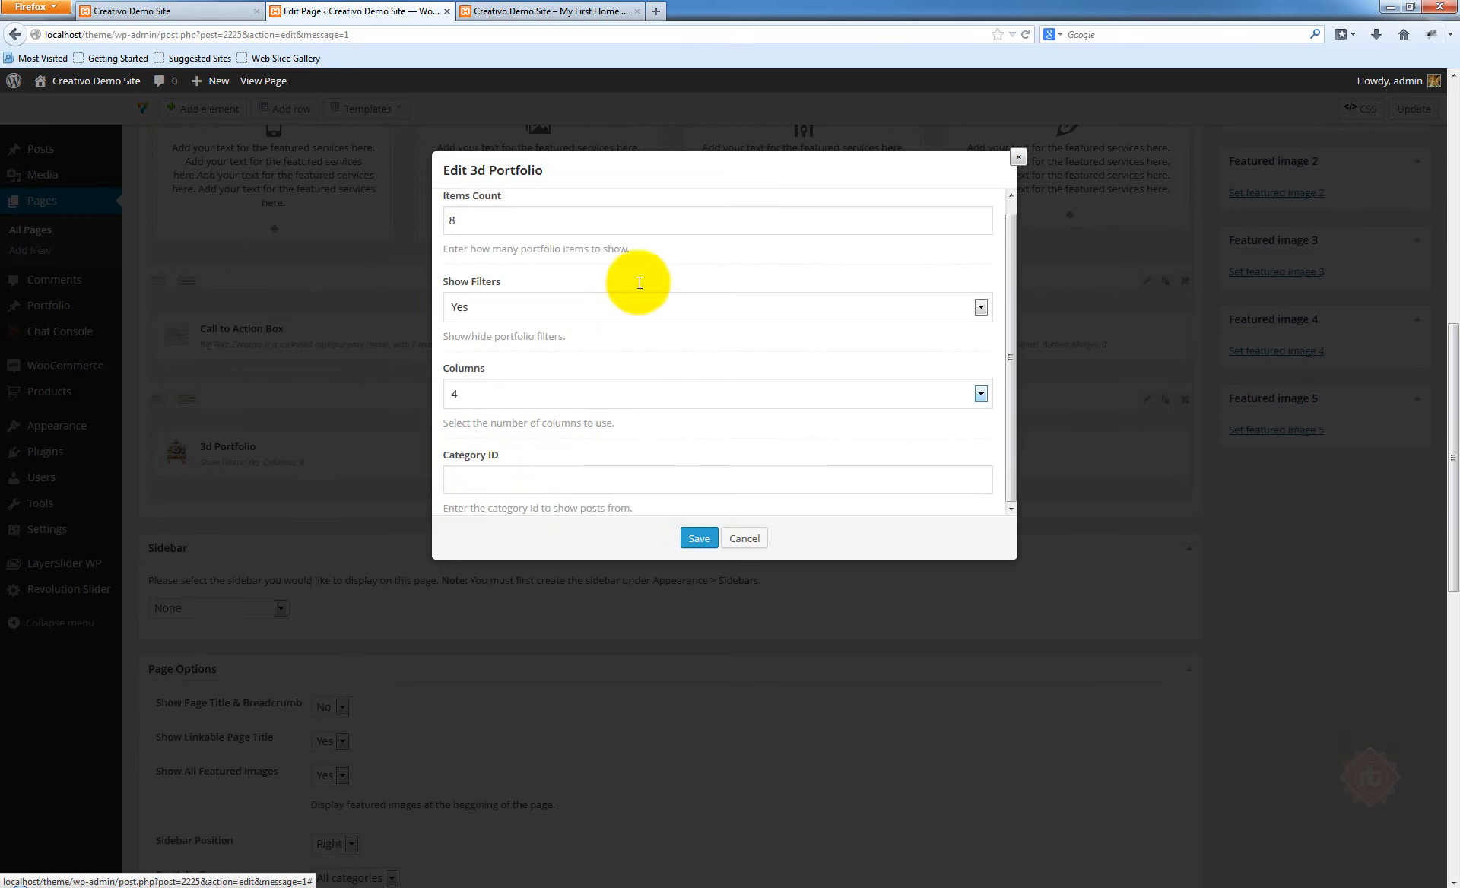
scroll(681, 398, "up", 1)
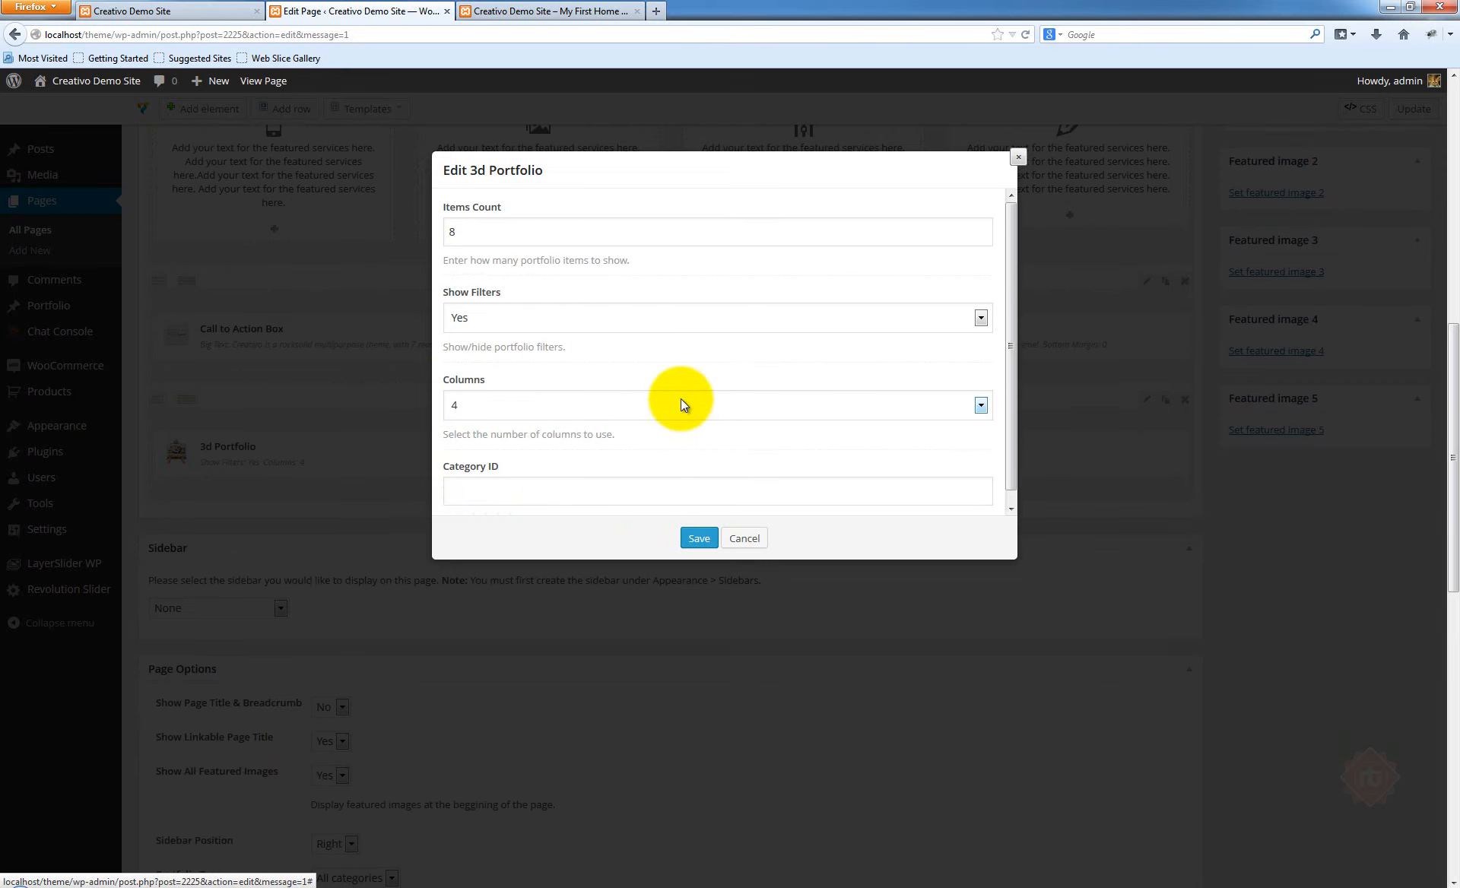
Save the 3d Portfolio settings, update the page and check the portfolio grid in the reloaded preview
left_click(698, 538)
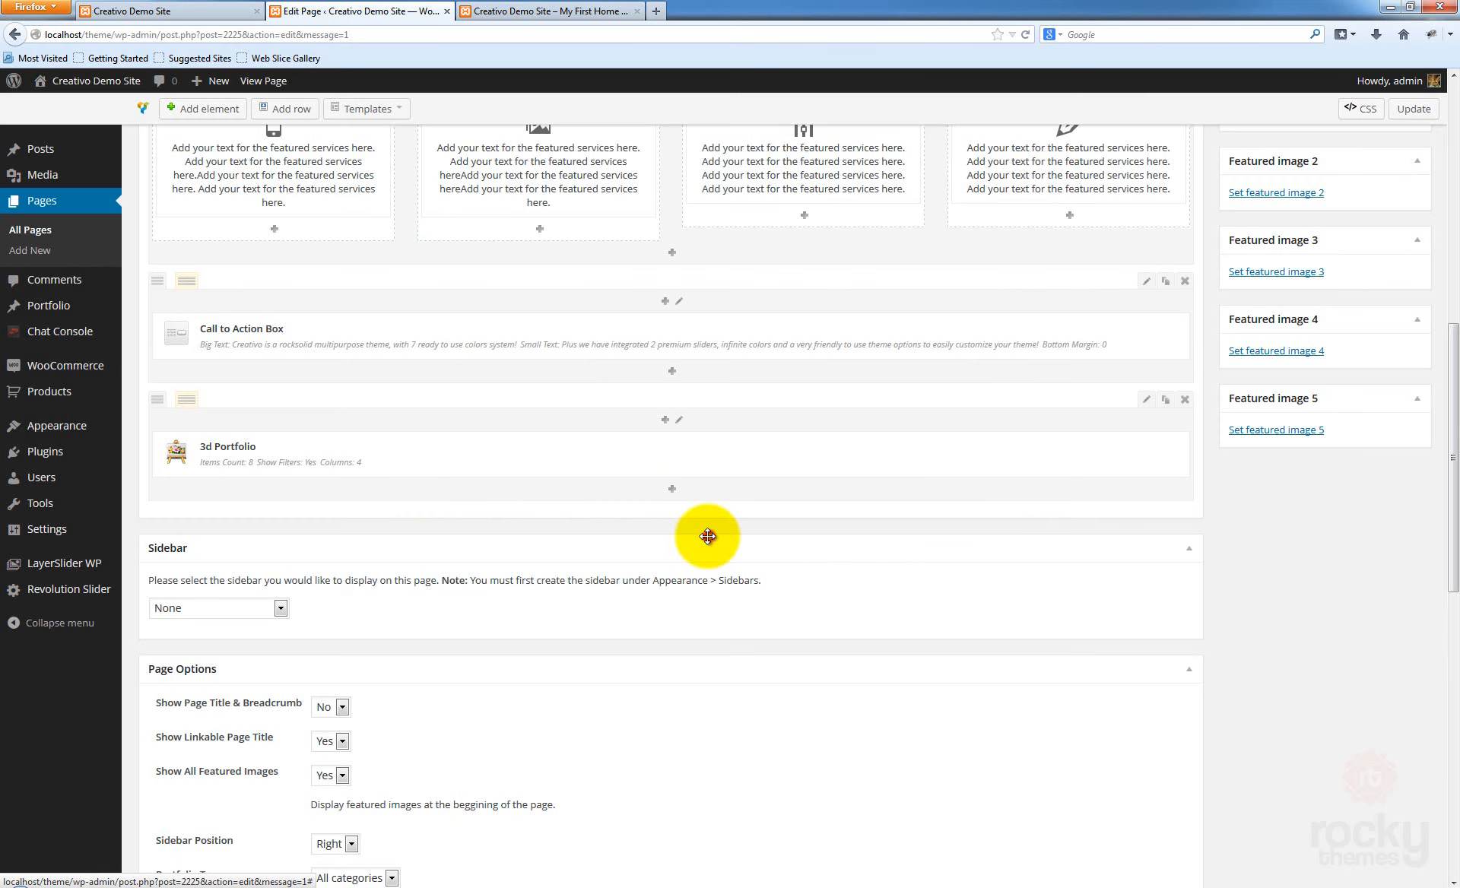
left_click(1411, 112)
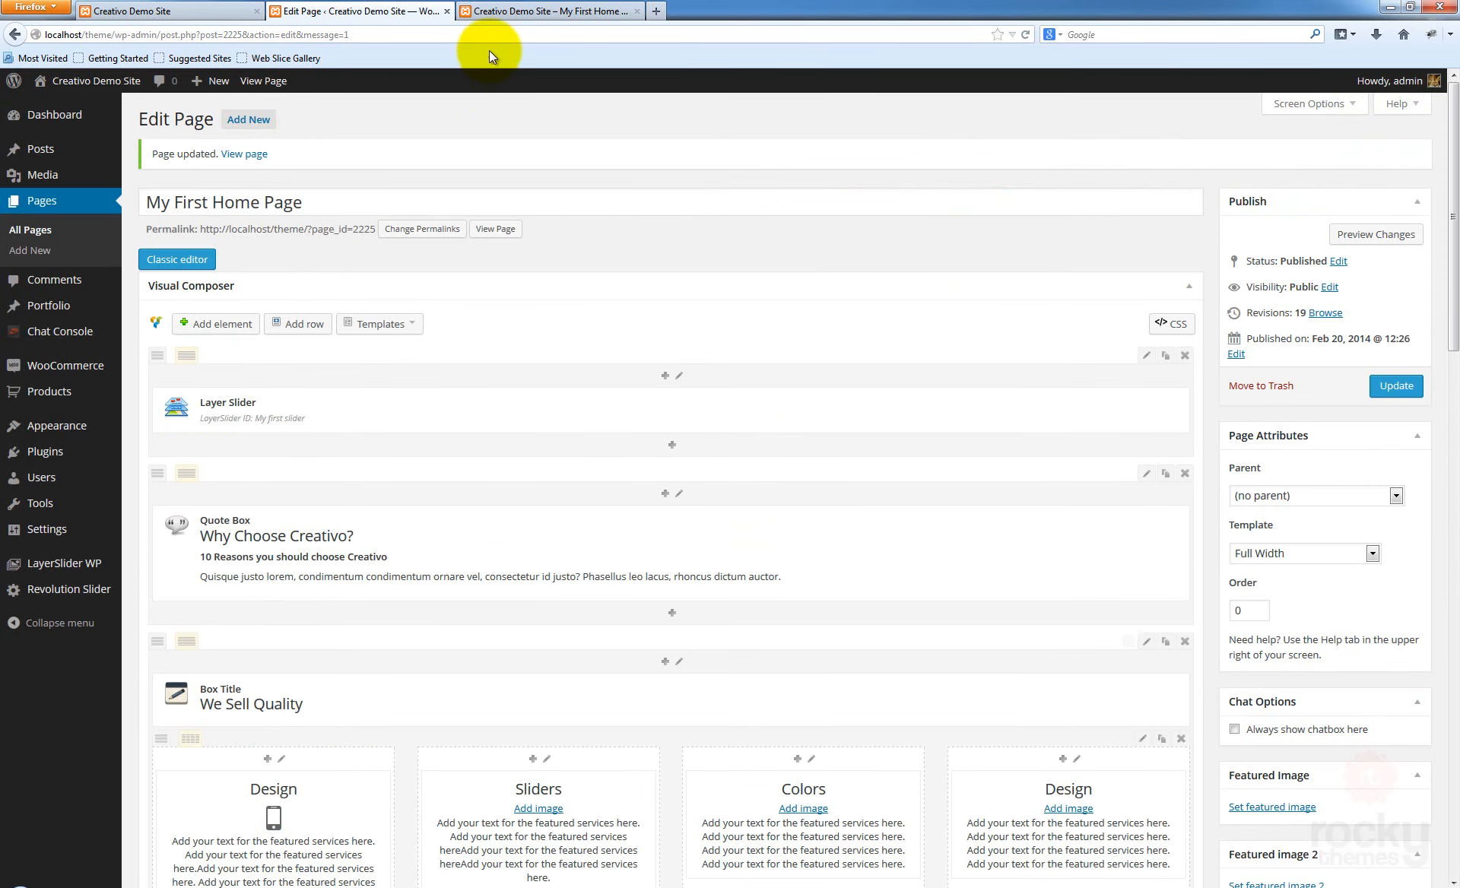
left_click(517, 10)
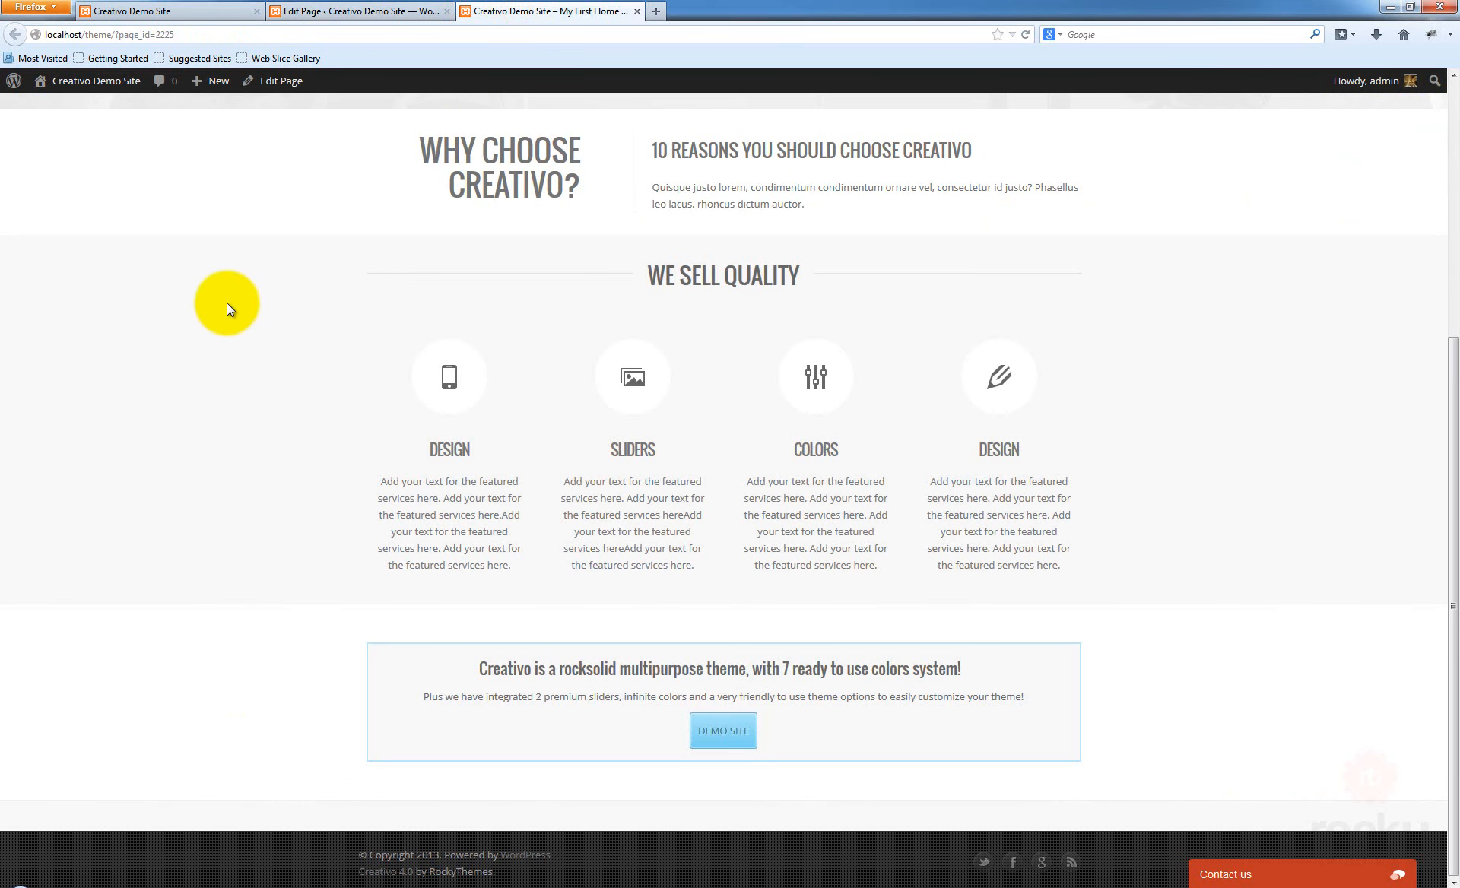
left_click(216, 349)
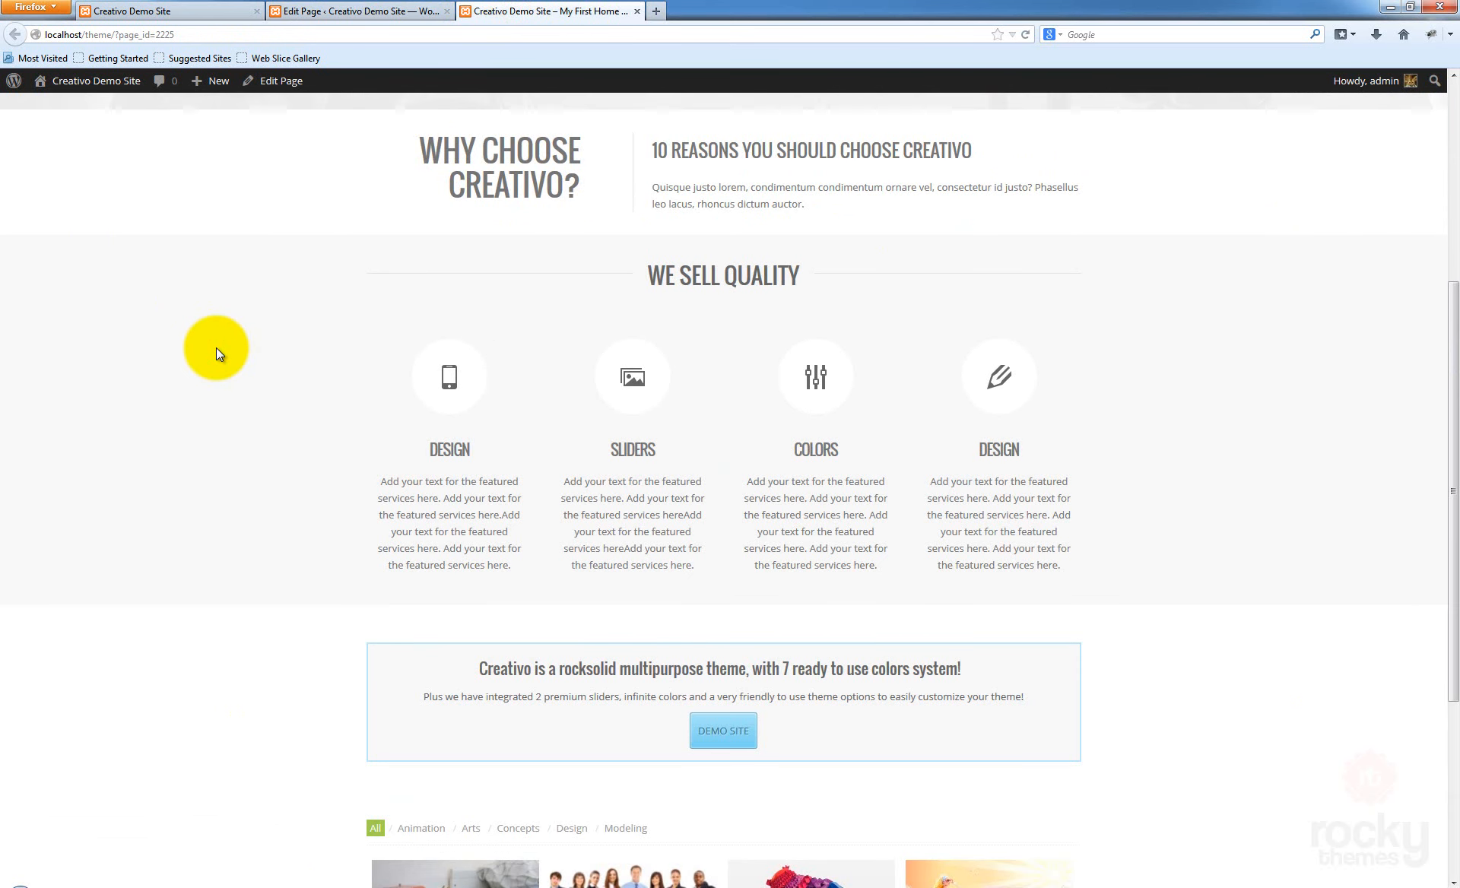
scroll(216, 348, "down", 4)
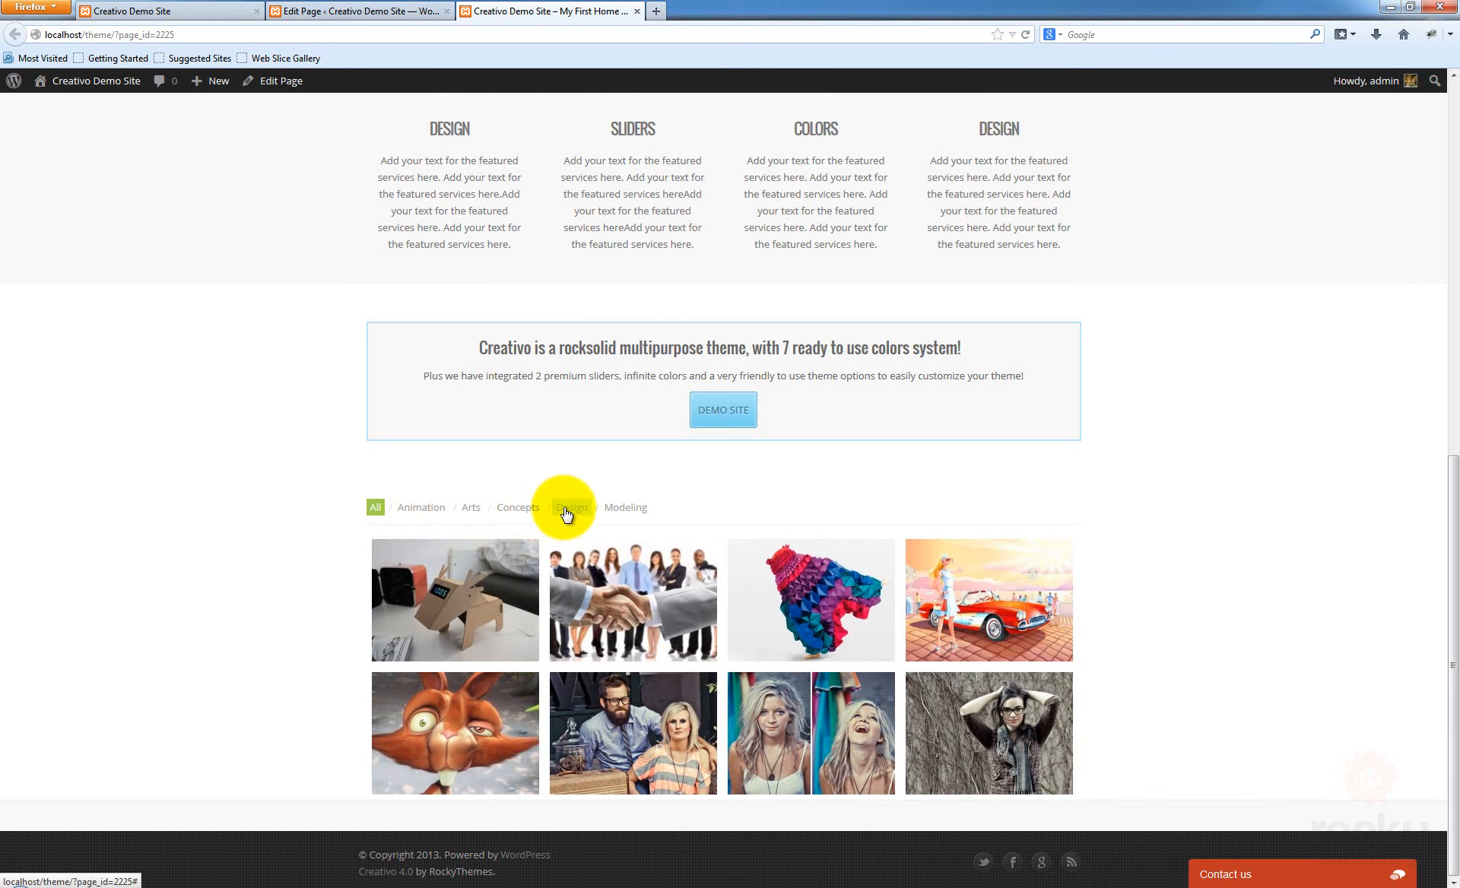
Test the portfolio's Concepts, Design, Animation and Arts filters in the preview, and return to All
left_click(532, 507)
left_click(574, 641)
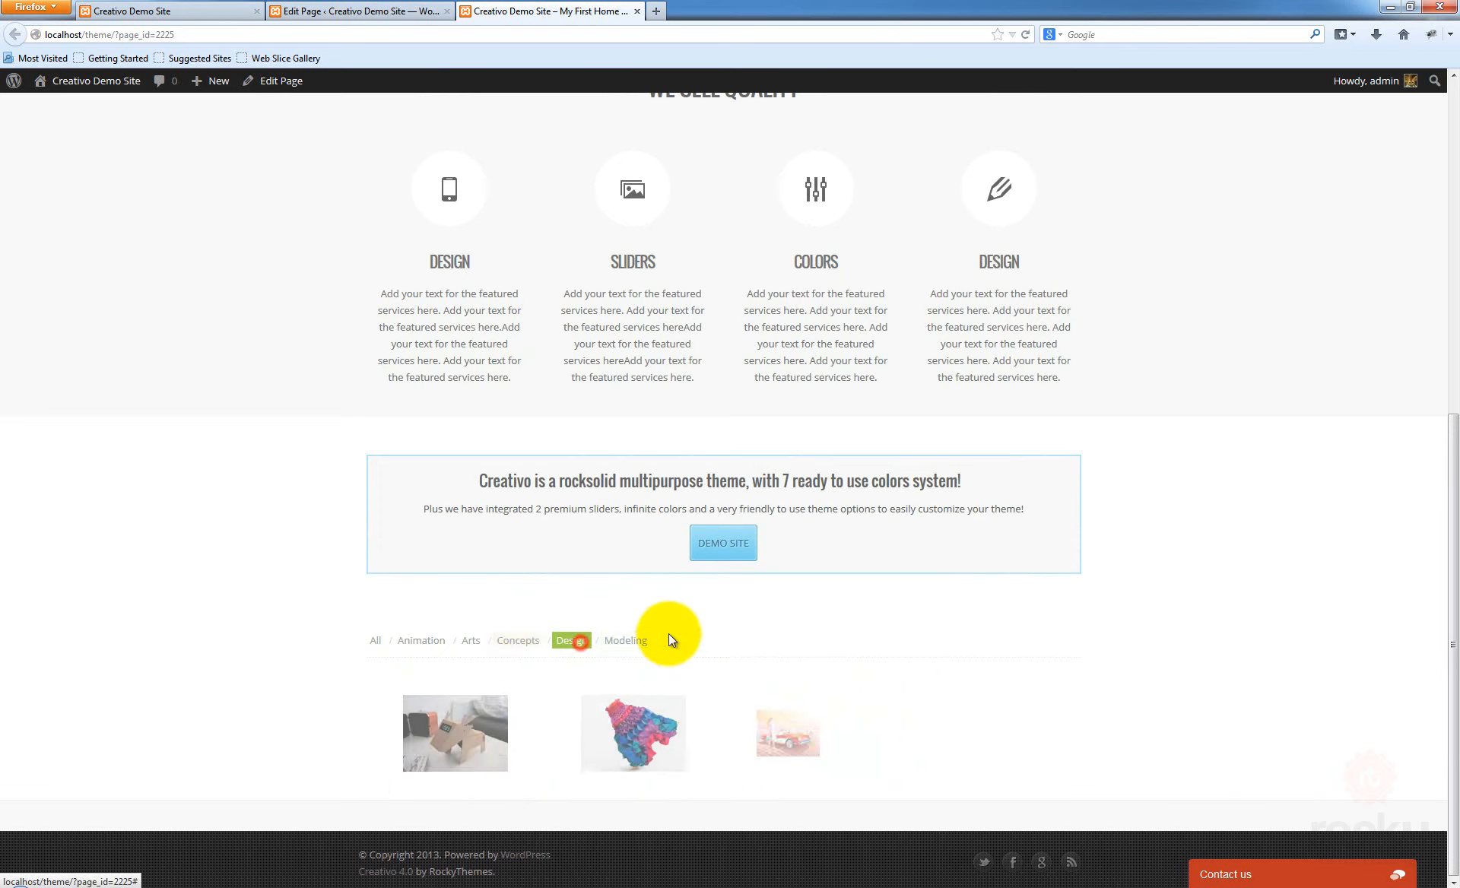
left_click(429, 641)
left_click(469, 644)
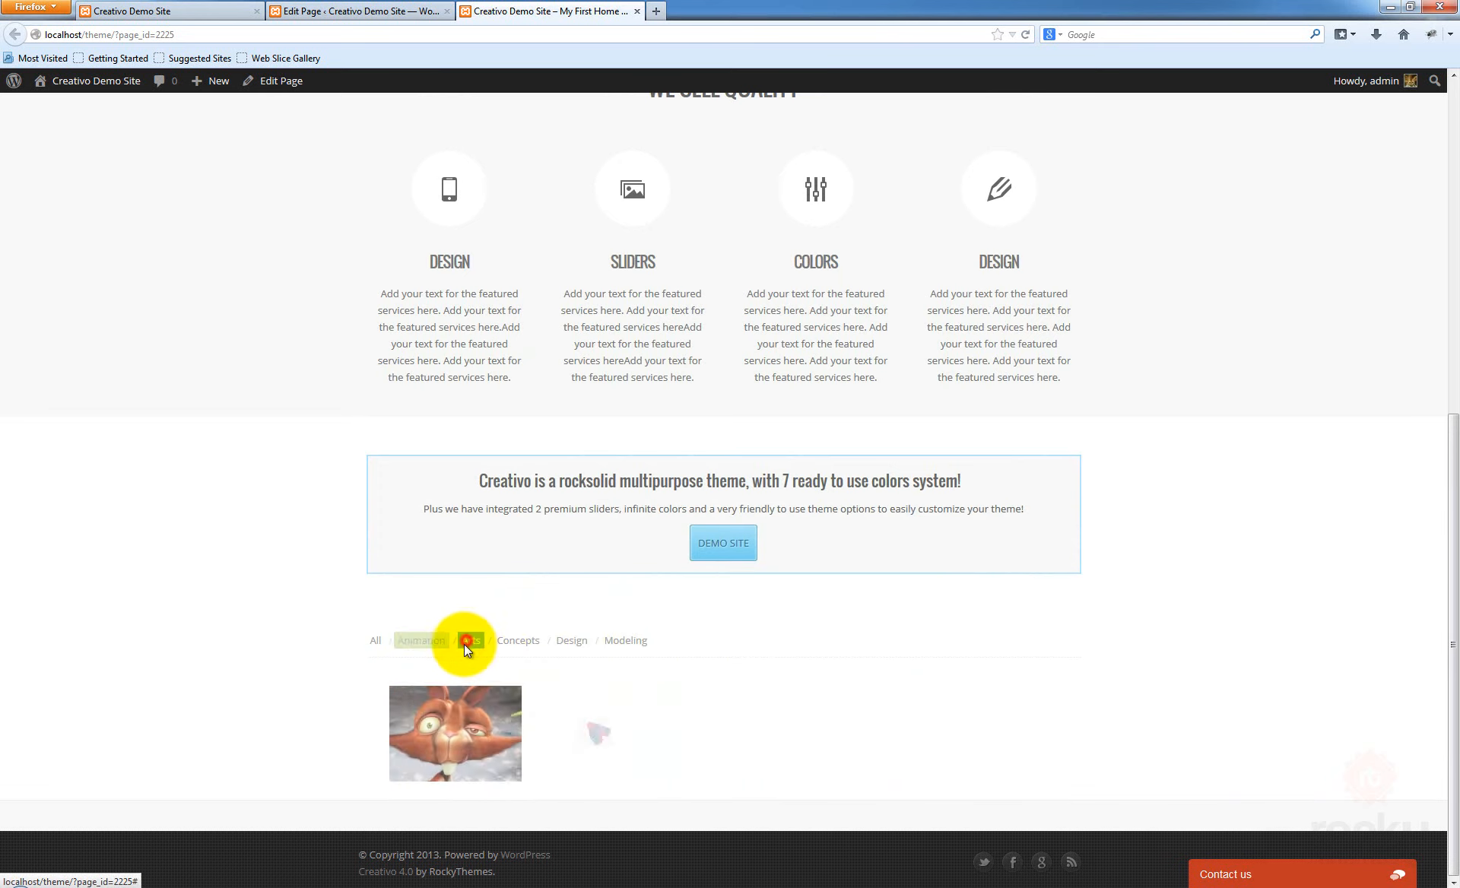
left_click(376, 641)
scroll(1114, 627, "down", 3)
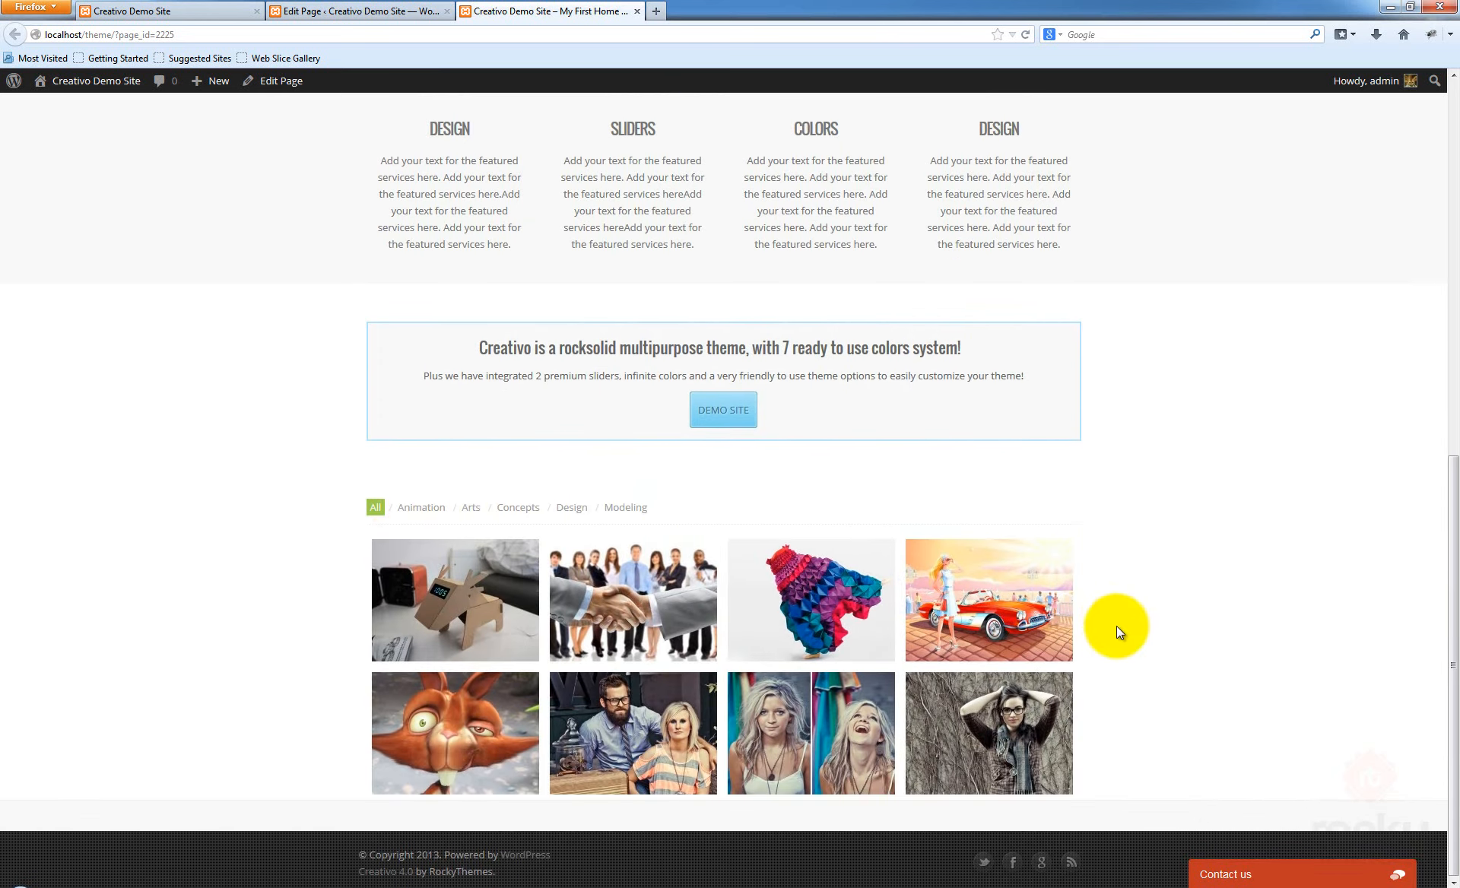
In the page editor, set the 3d Portfolio's Show Filters to No, Items Count to 6 and Columns to 3, and save the element
left_click(380, 10)
scroll(600, 638, "down", 5)
scroll(600, 637, "down", 3)
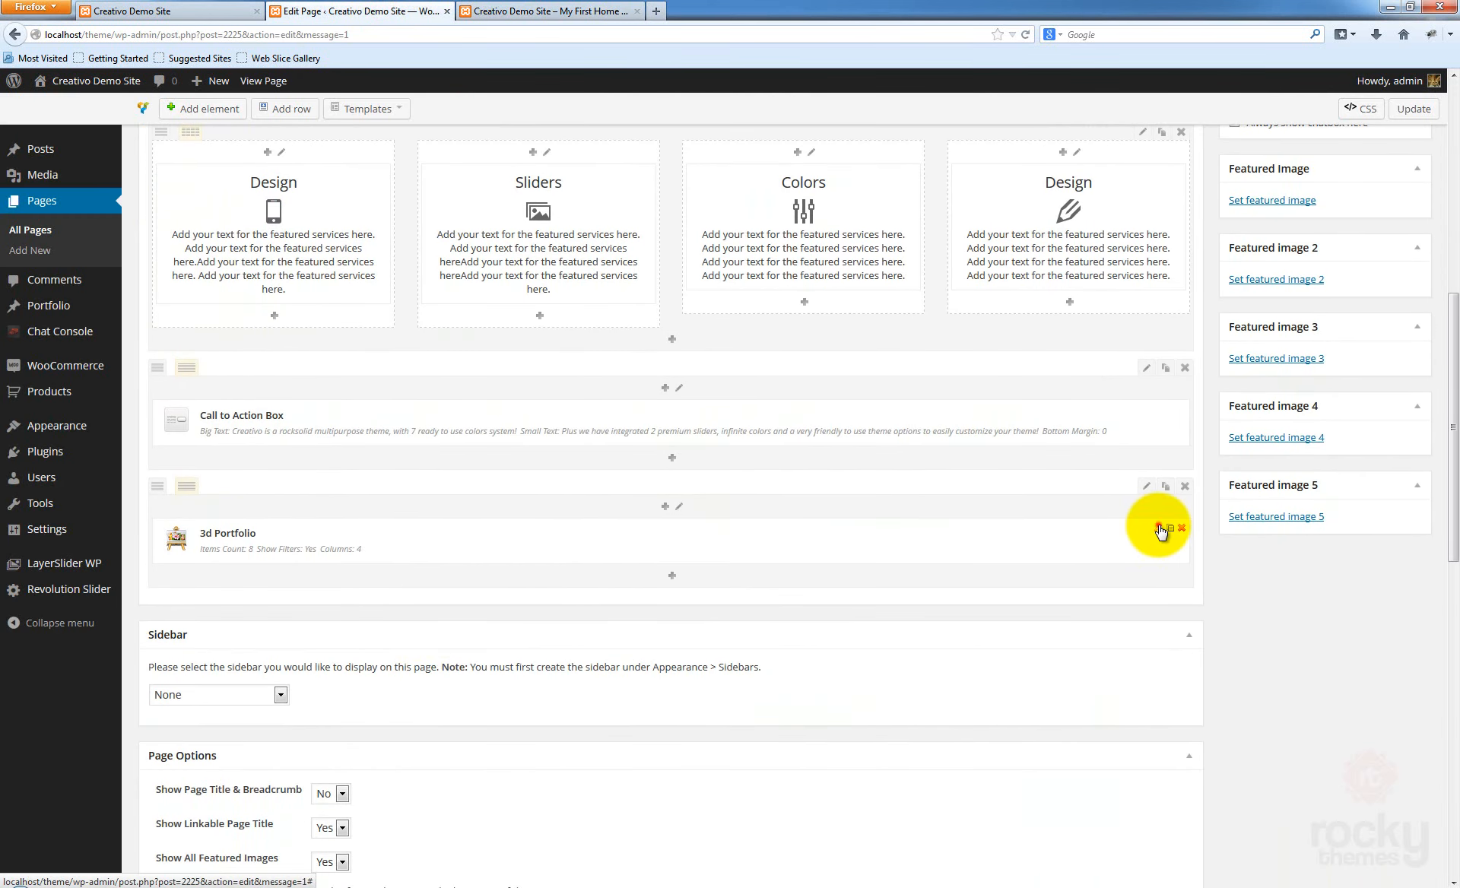
left_click(1161, 531)
left_click(495, 315)
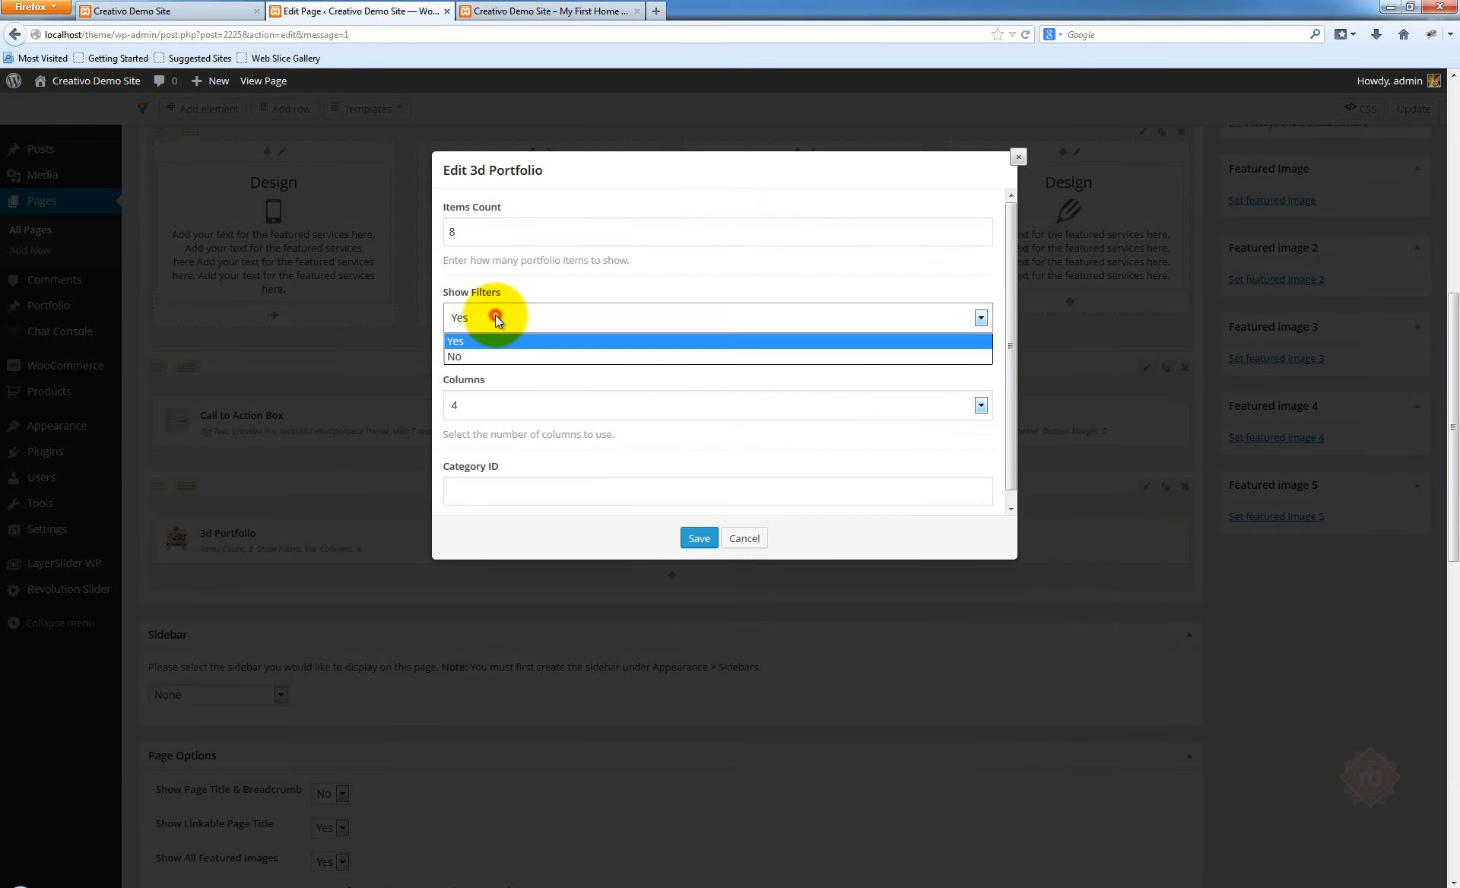
left_click(472, 357)
left_click(486, 237)
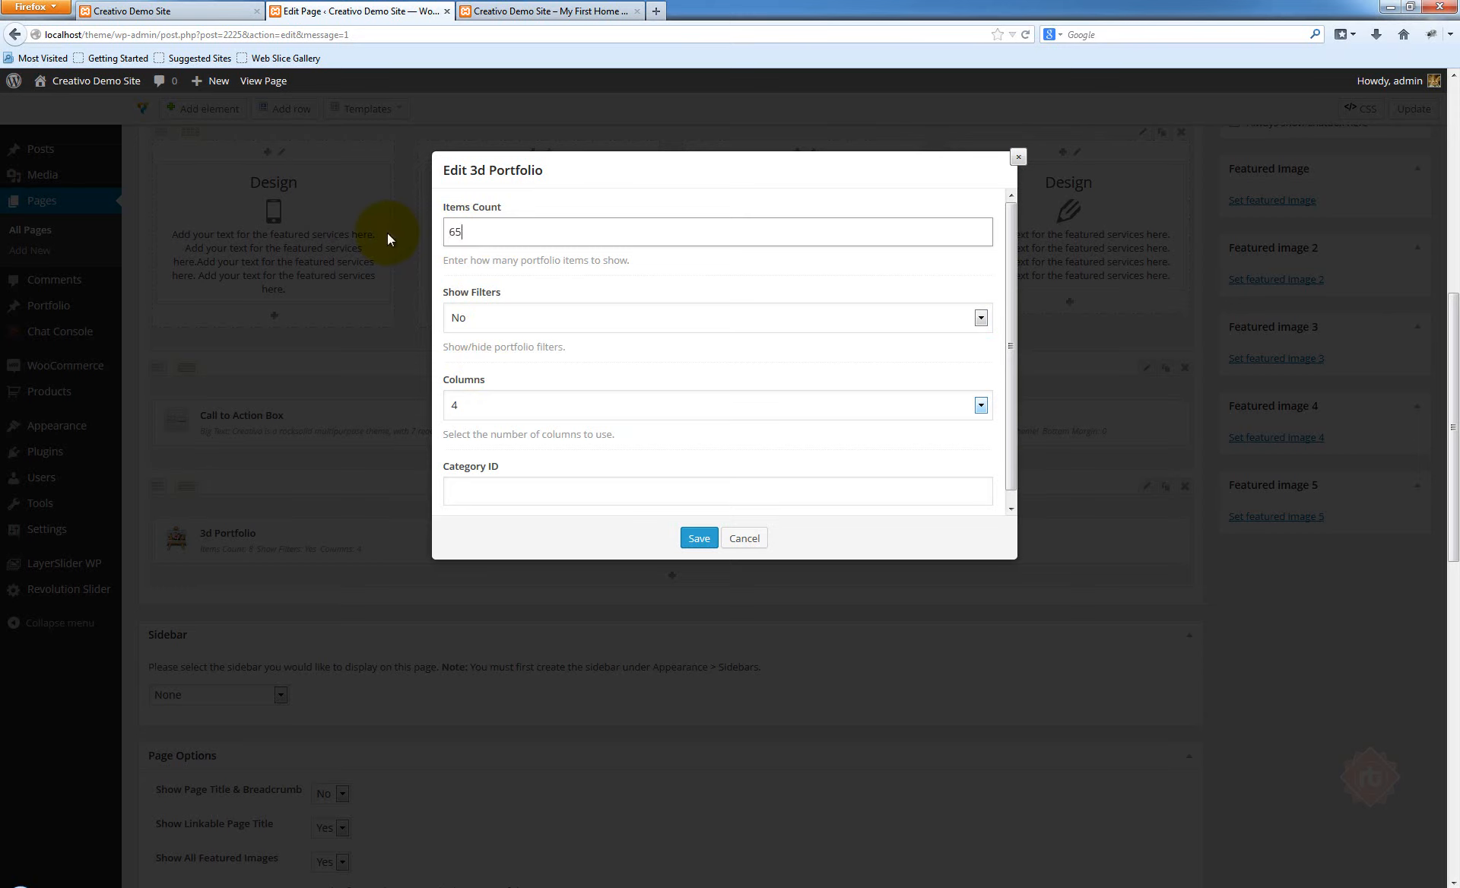
key("BackSpace")
scroll(737, 410, "down", 1)
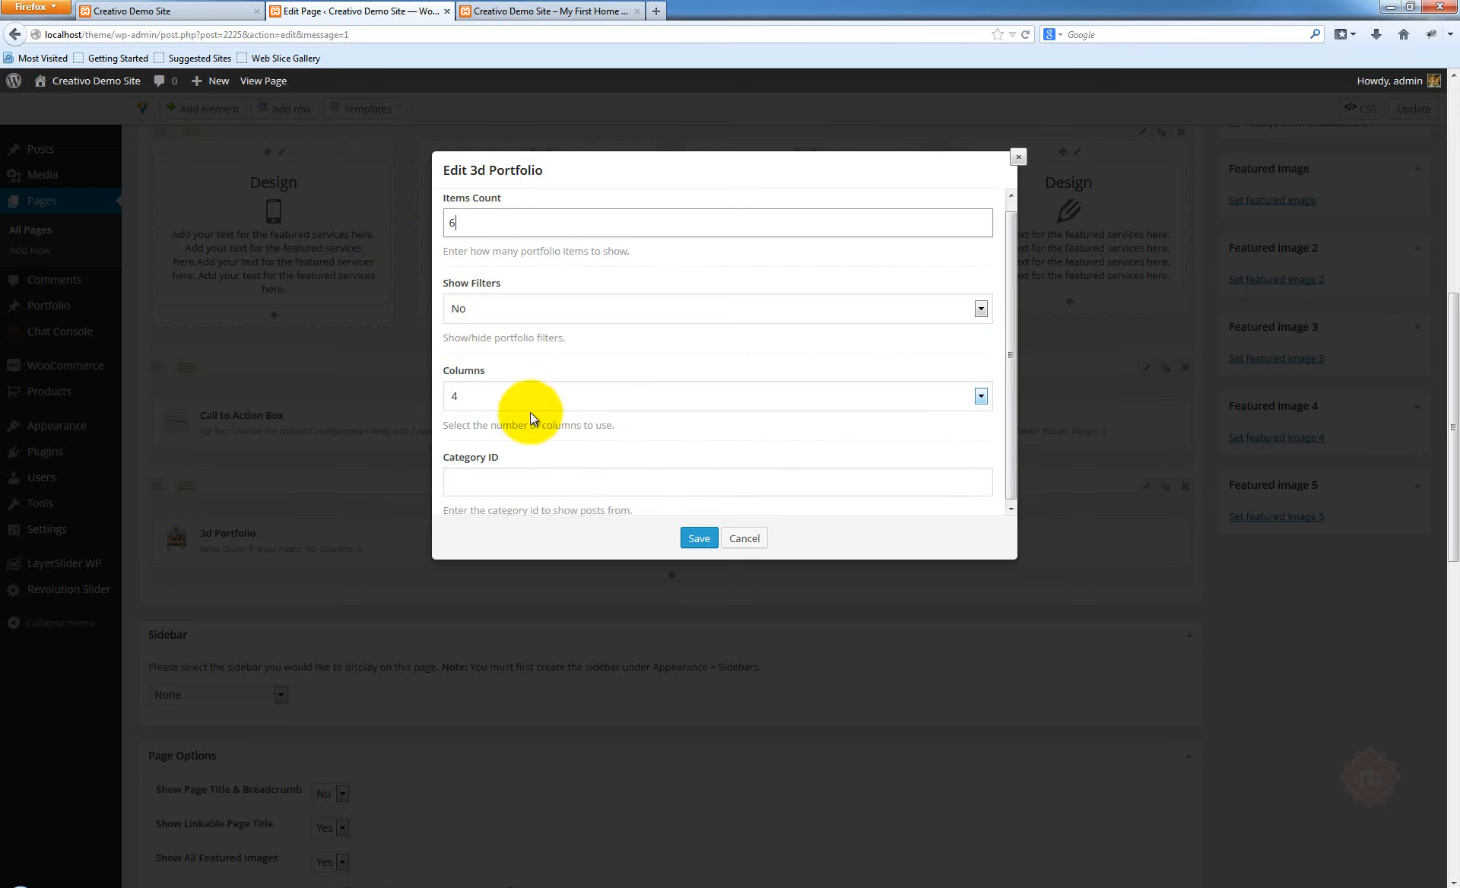
left_click(482, 394)
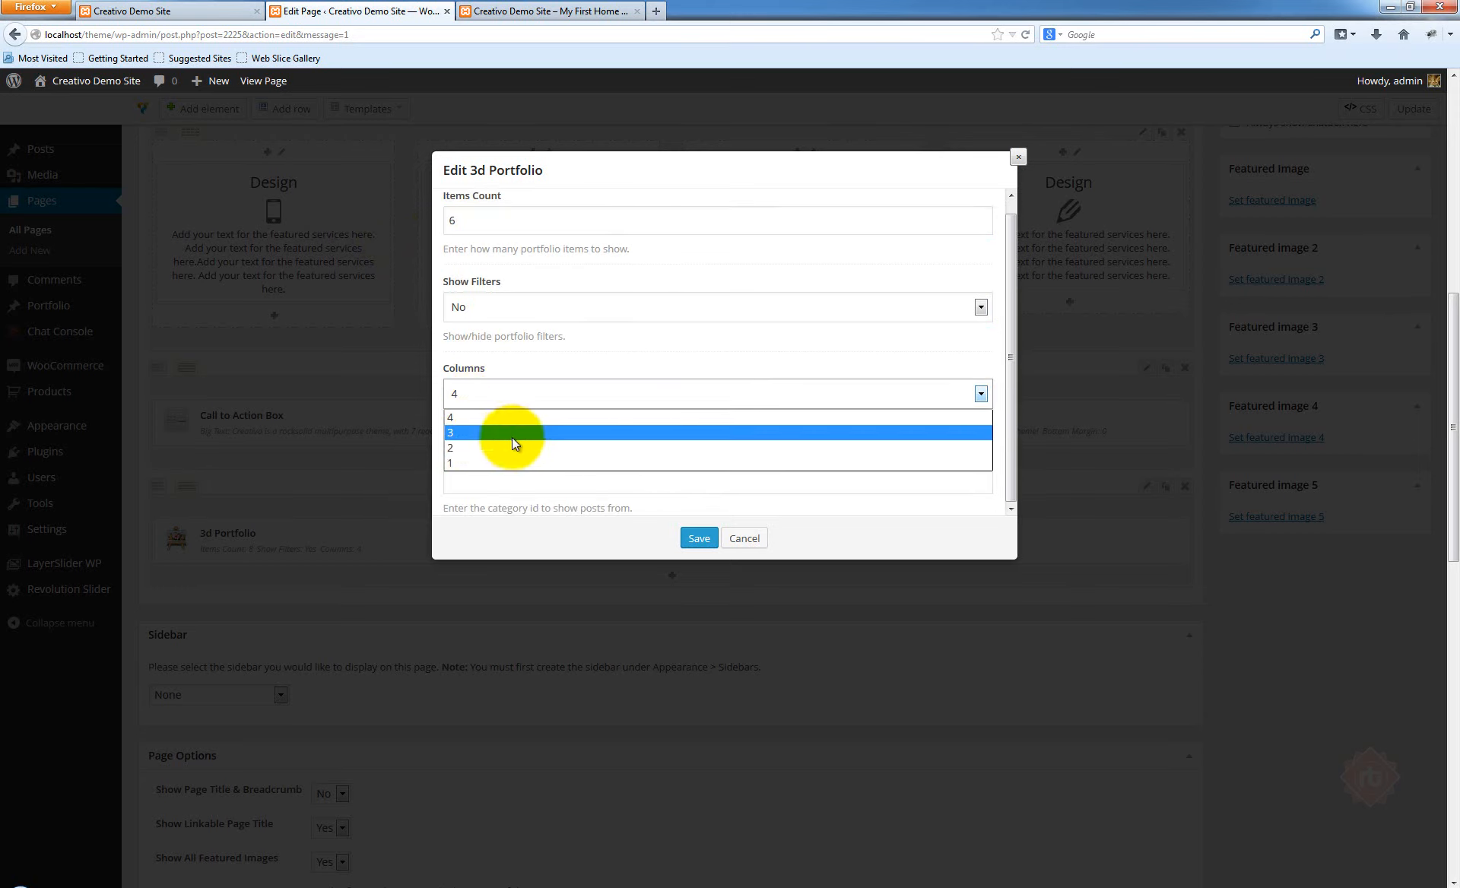
left_click(490, 432)
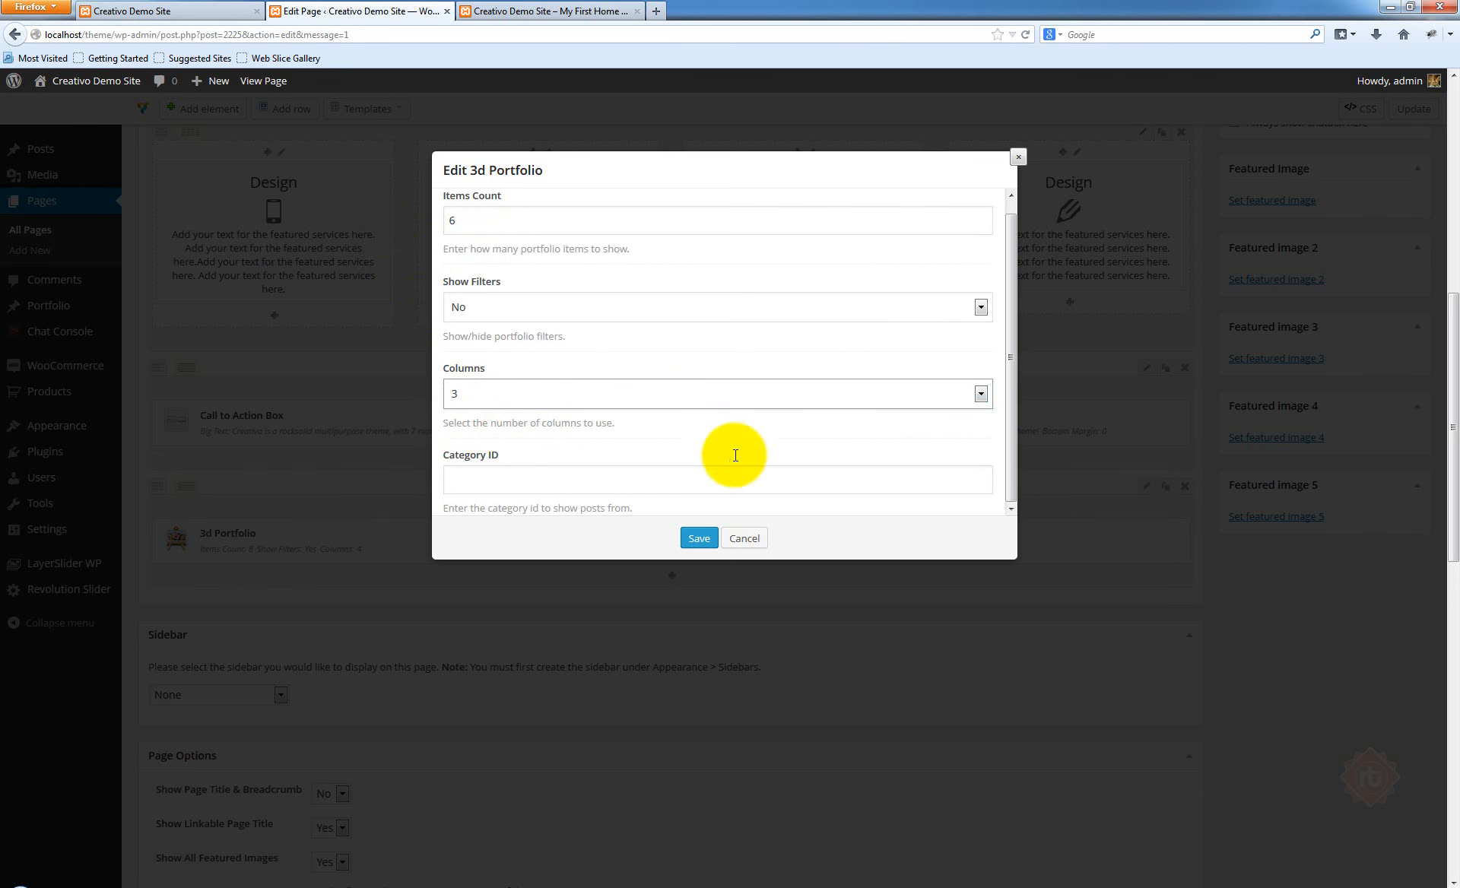
left_click(699, 537)
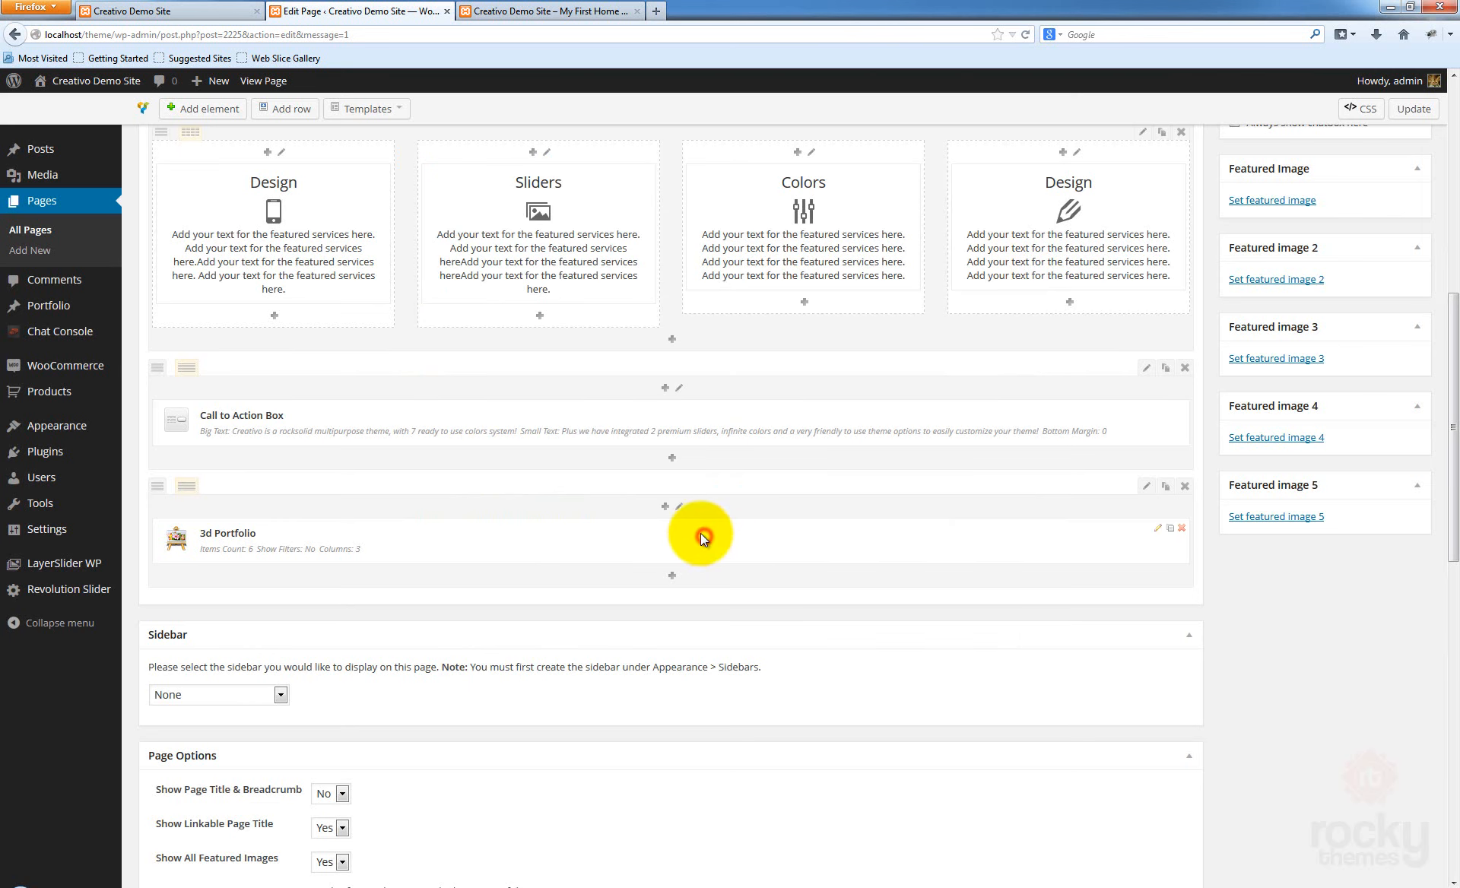
Update the page and check the three-column portfolio without filters in the reloaded preview
left_click(1412, 111)
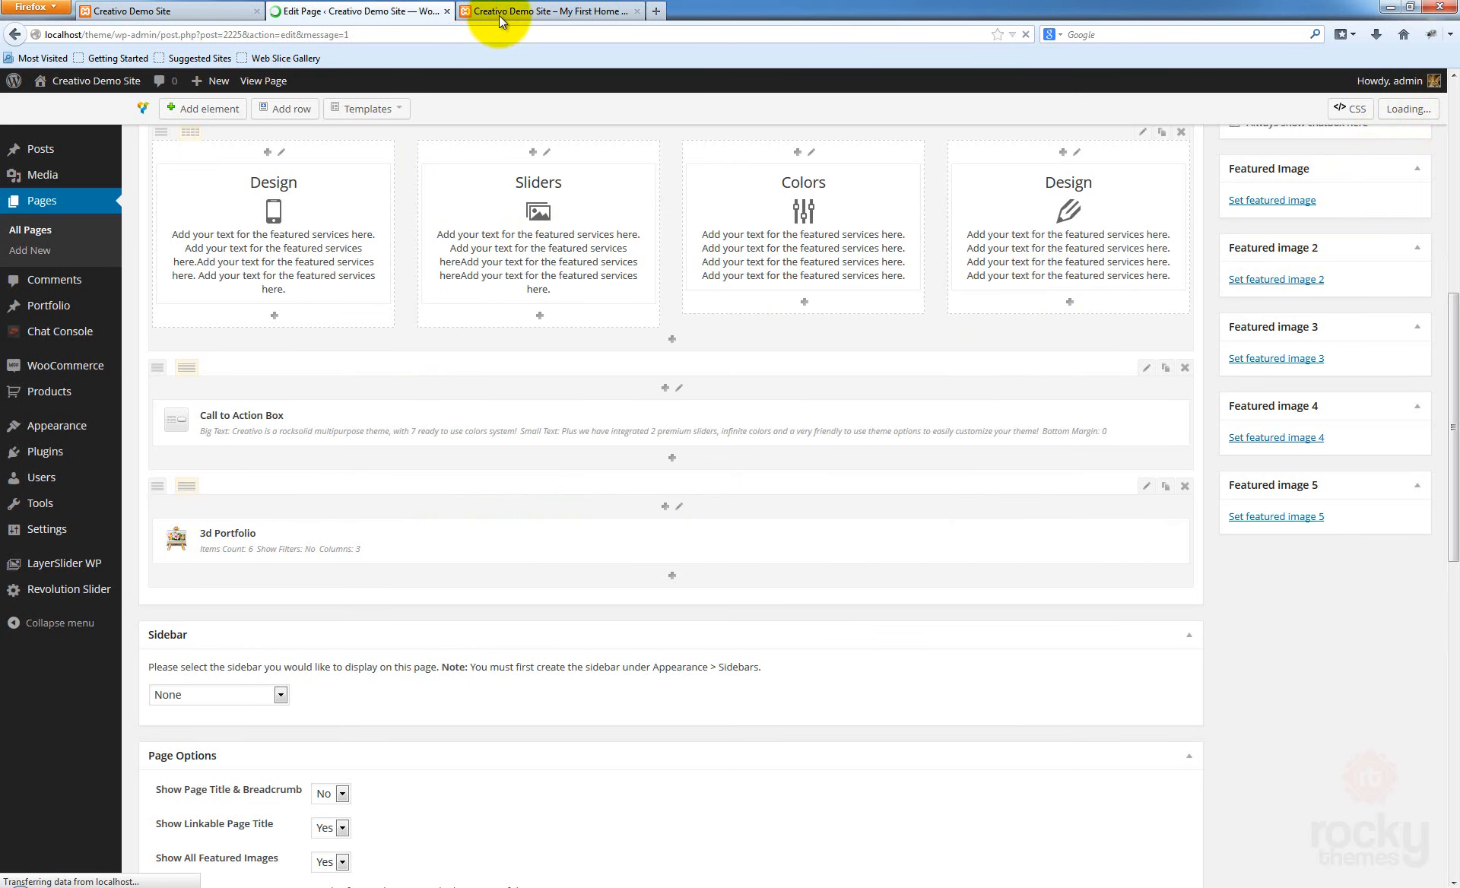
left_click(532, 12)
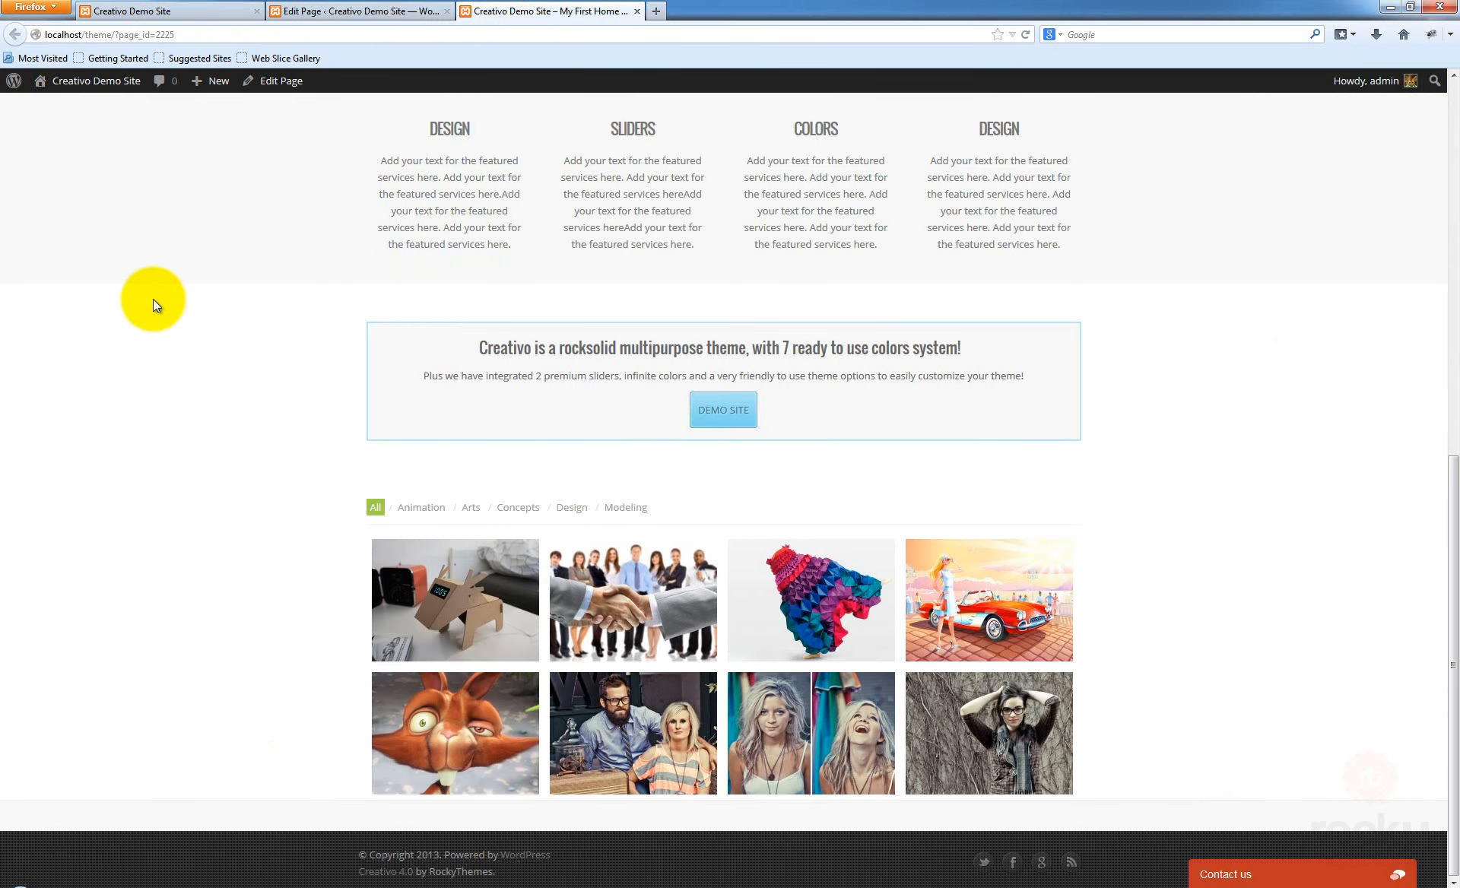
key("F5")
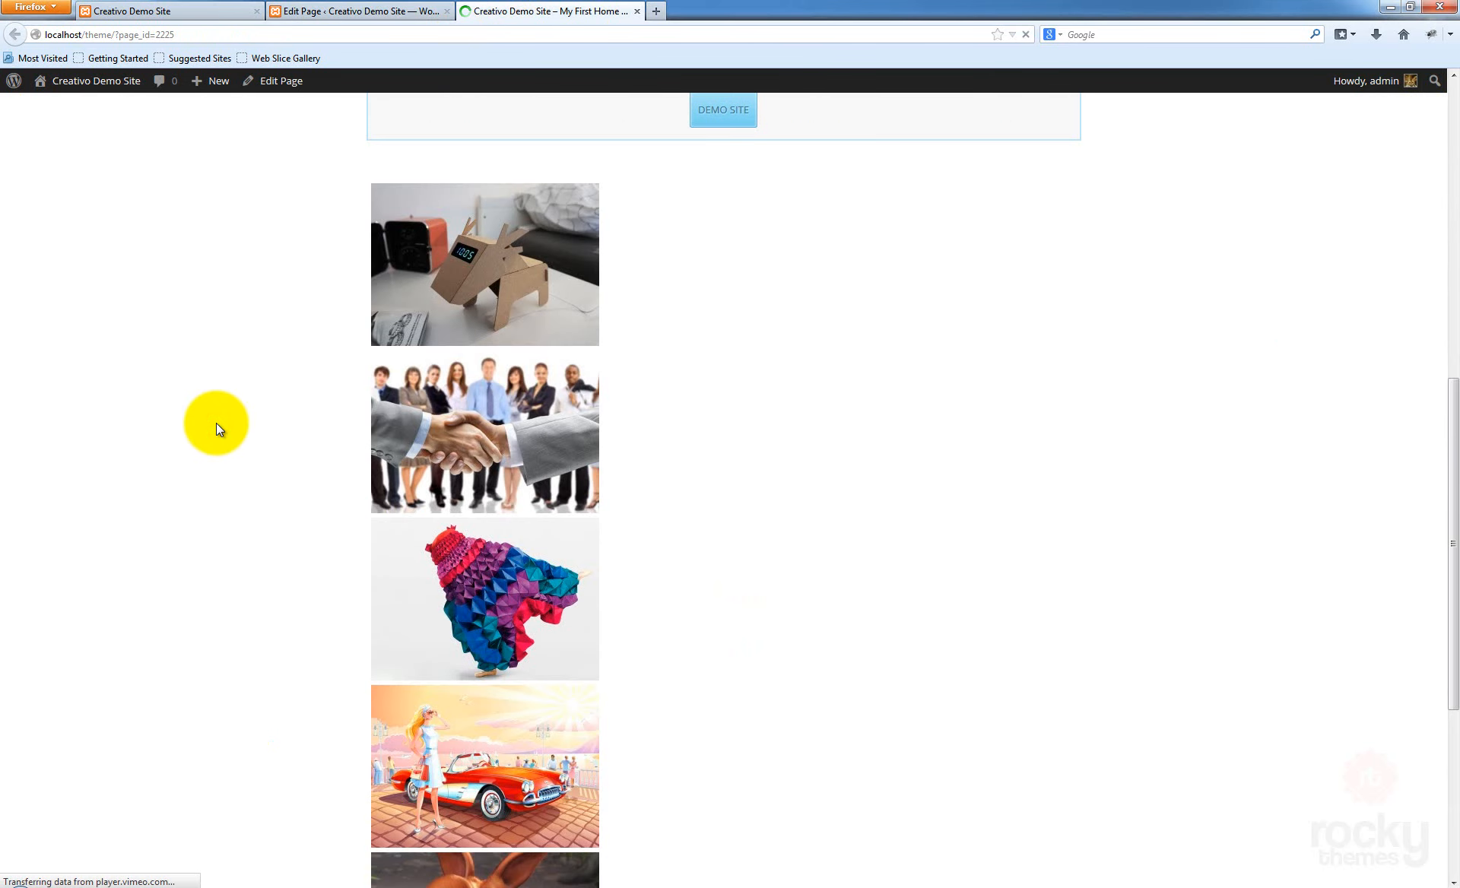
scroll(213, 421, "down", 5)
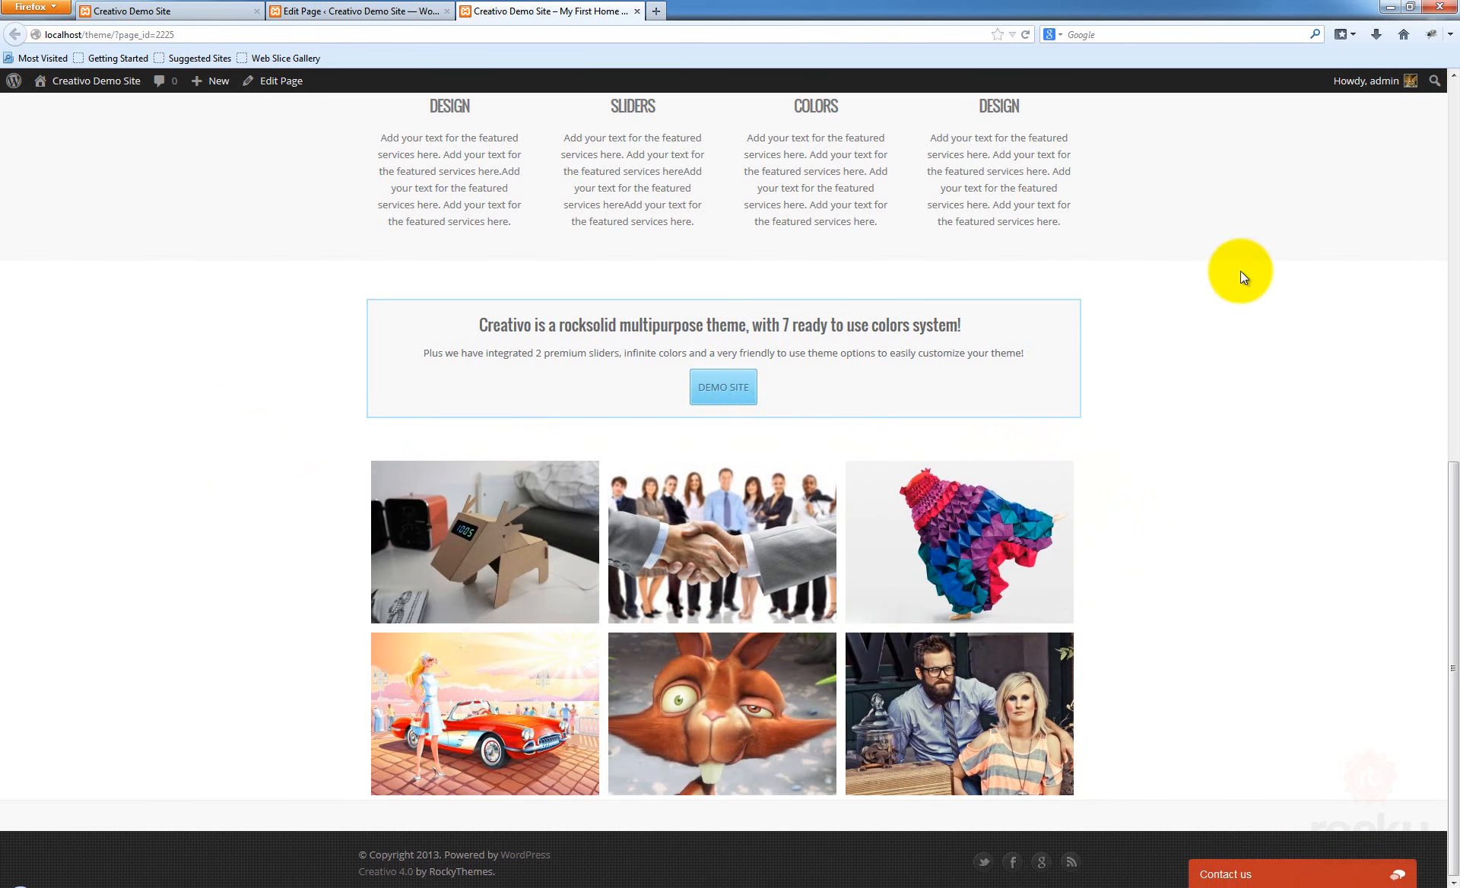
Back in the page editor, set the 3d Portfolio's Columns to 4, Items Count to 8 and Show Filters to Yes, and save the element
left_click(363, 16)
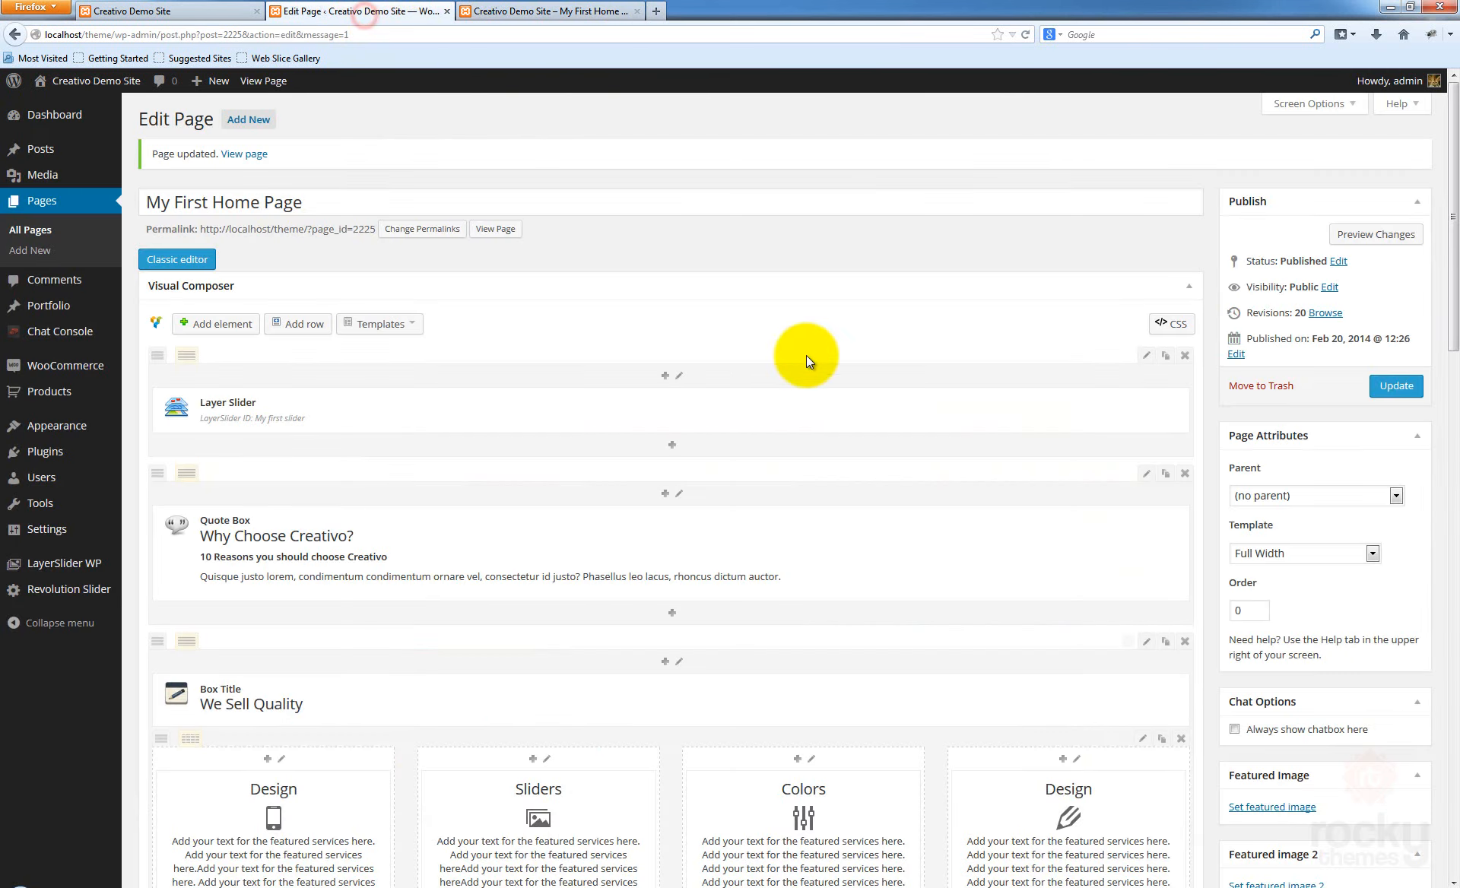
scroll(806, 355, "down", 10)
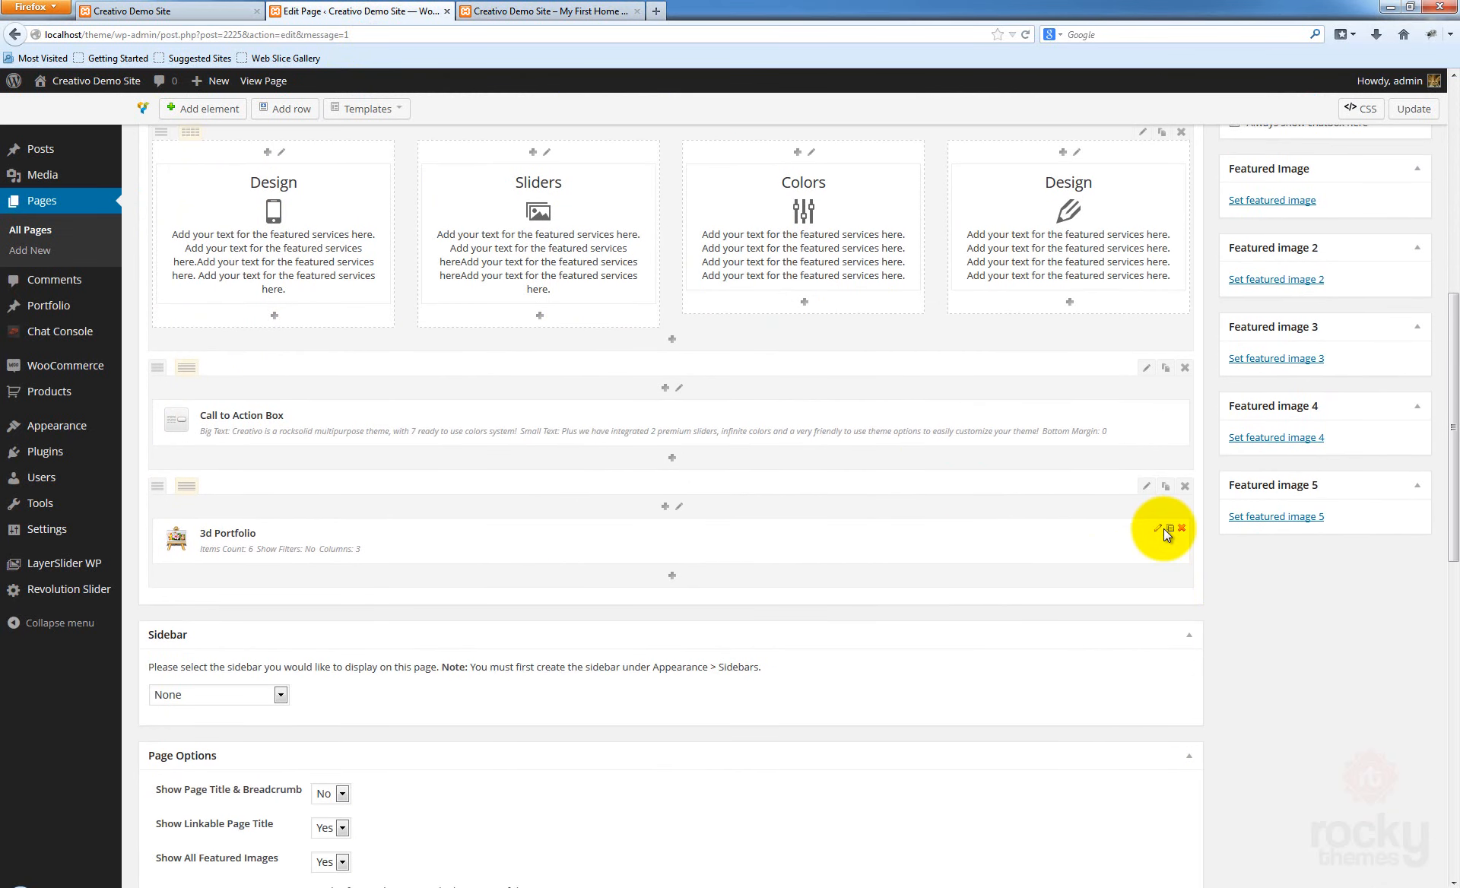
left_click(1159, 528)
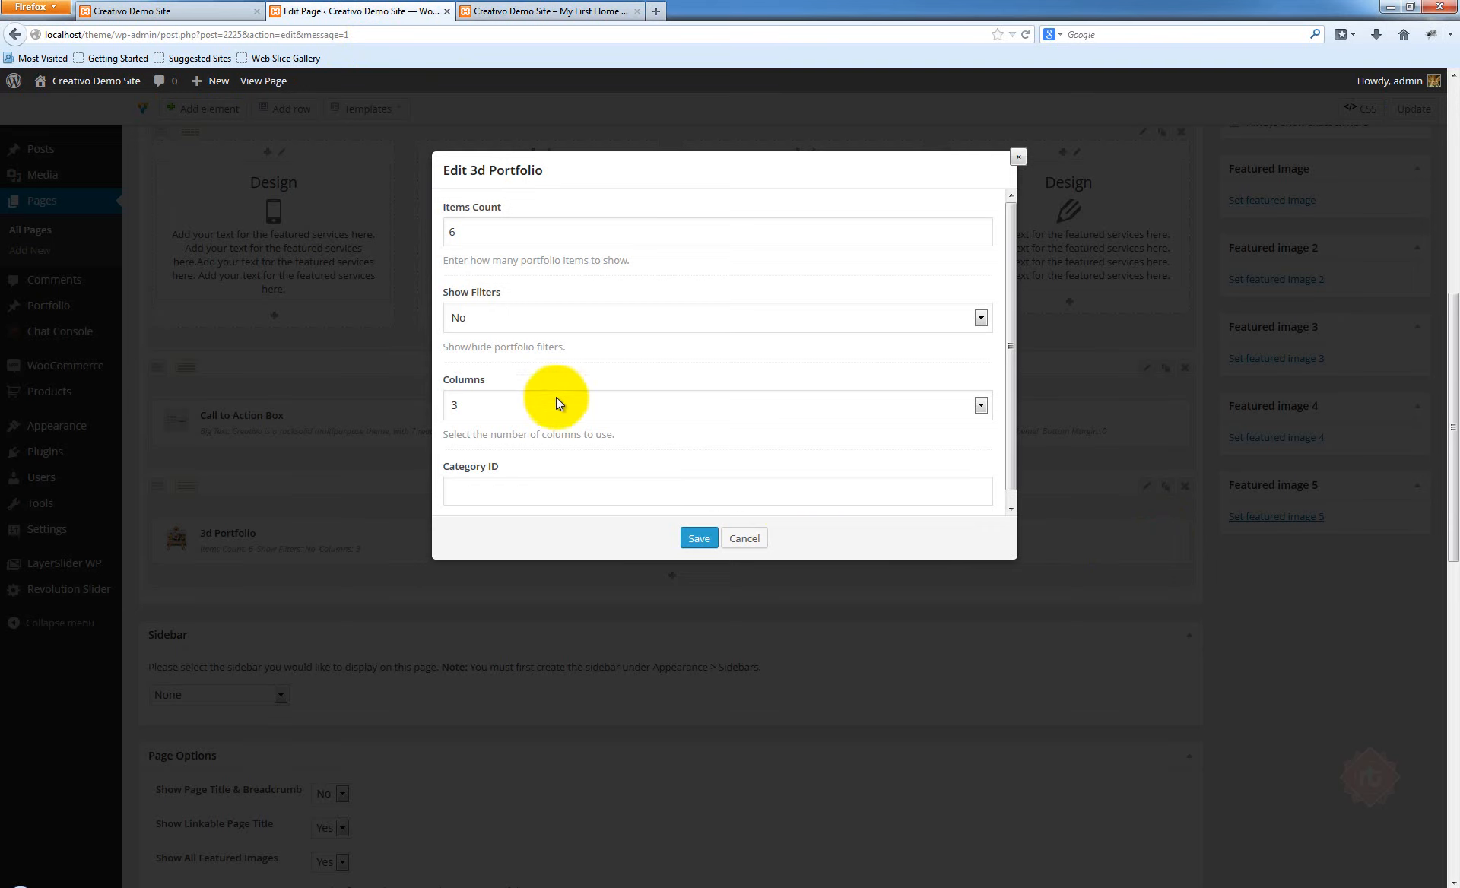
left_click(528, 398)
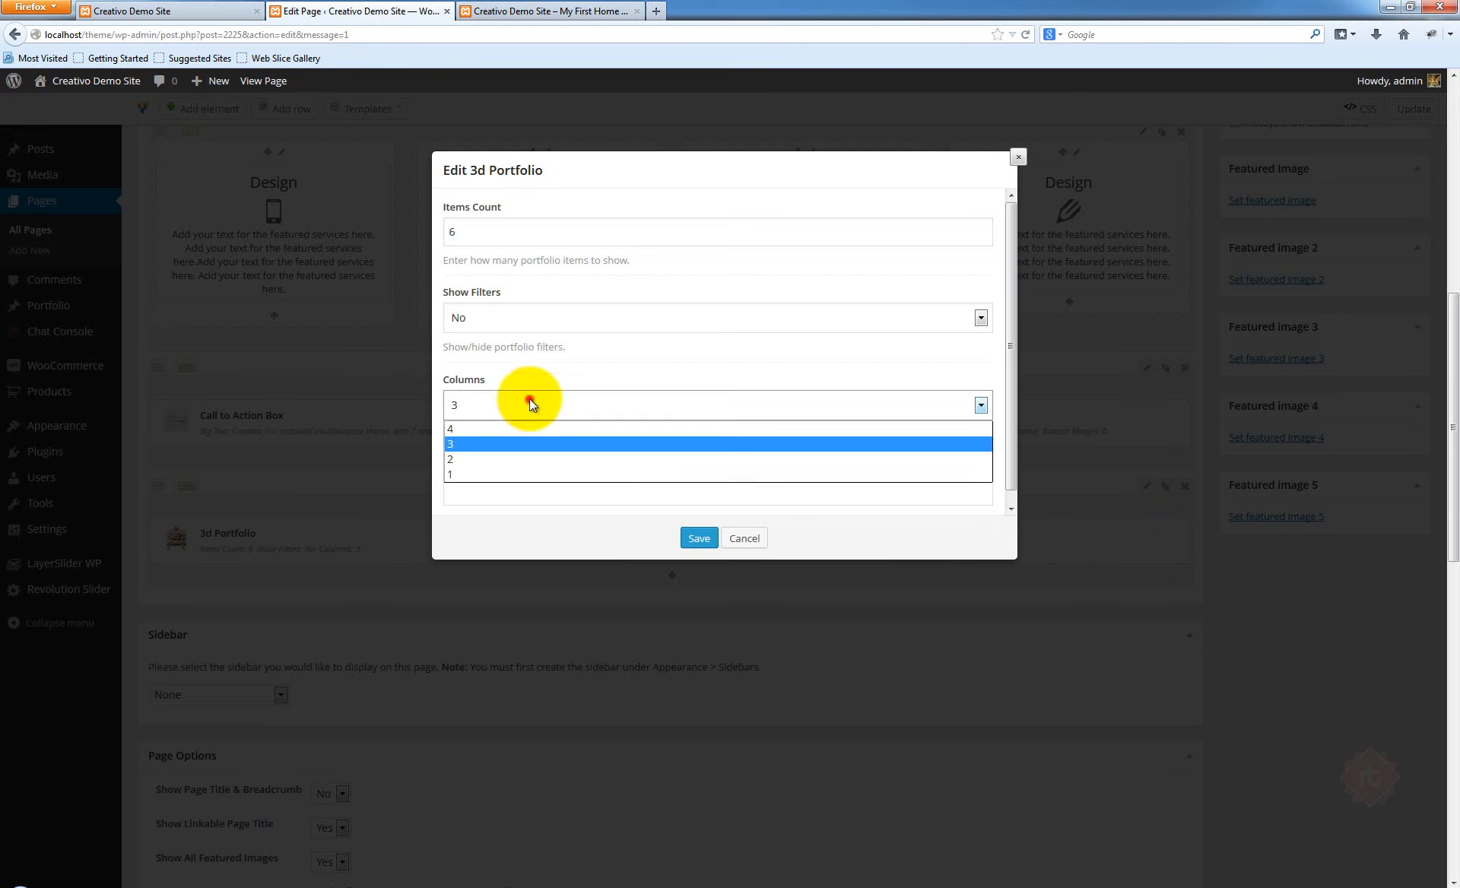
left_click(486, 432)
left_click(486, 231)
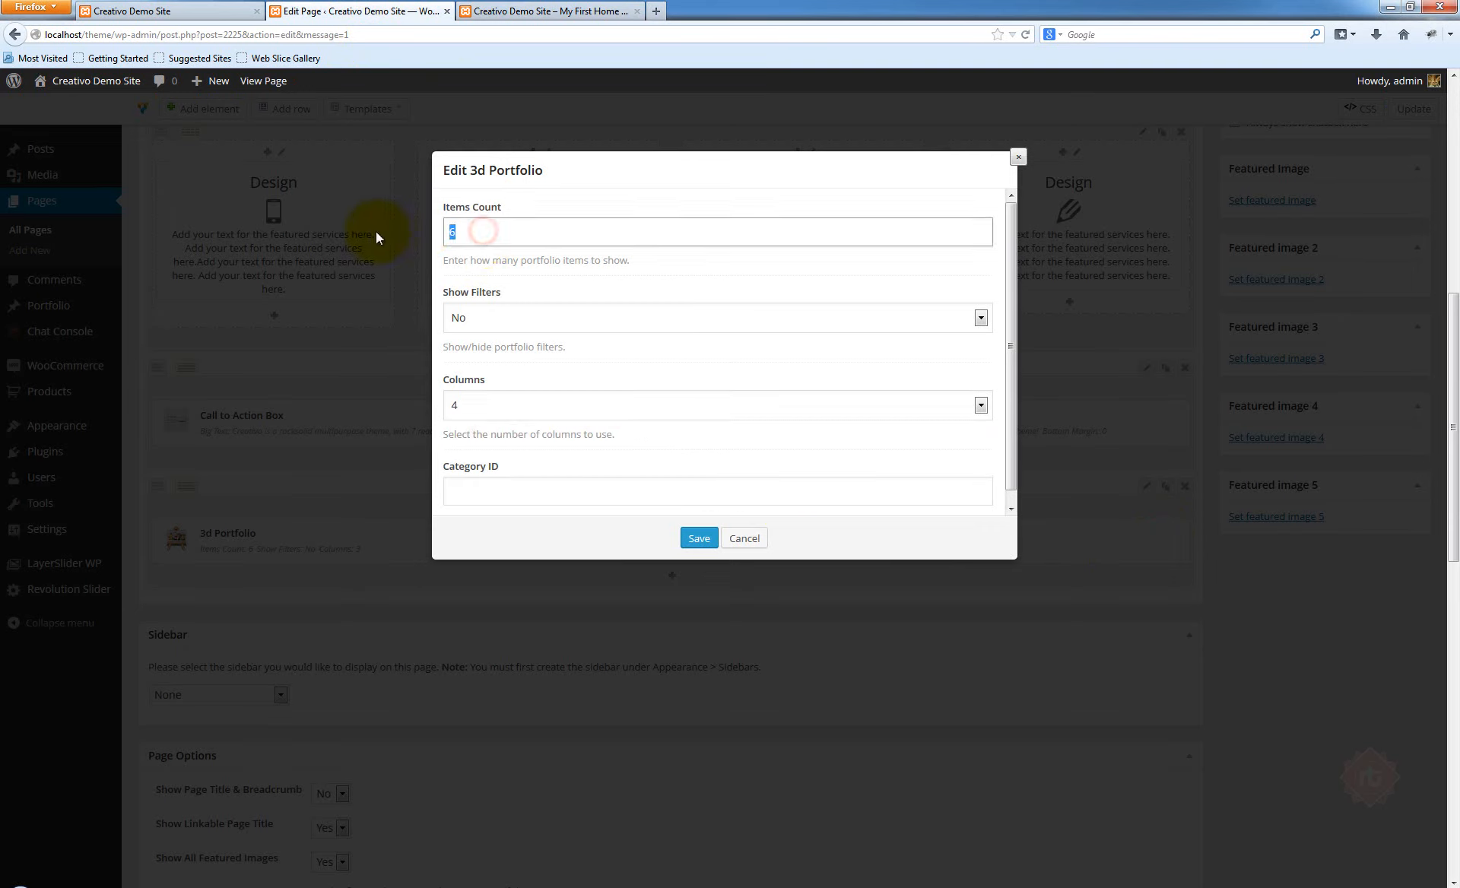
key("BackSpace")
type("8")
left_click(463, 317)
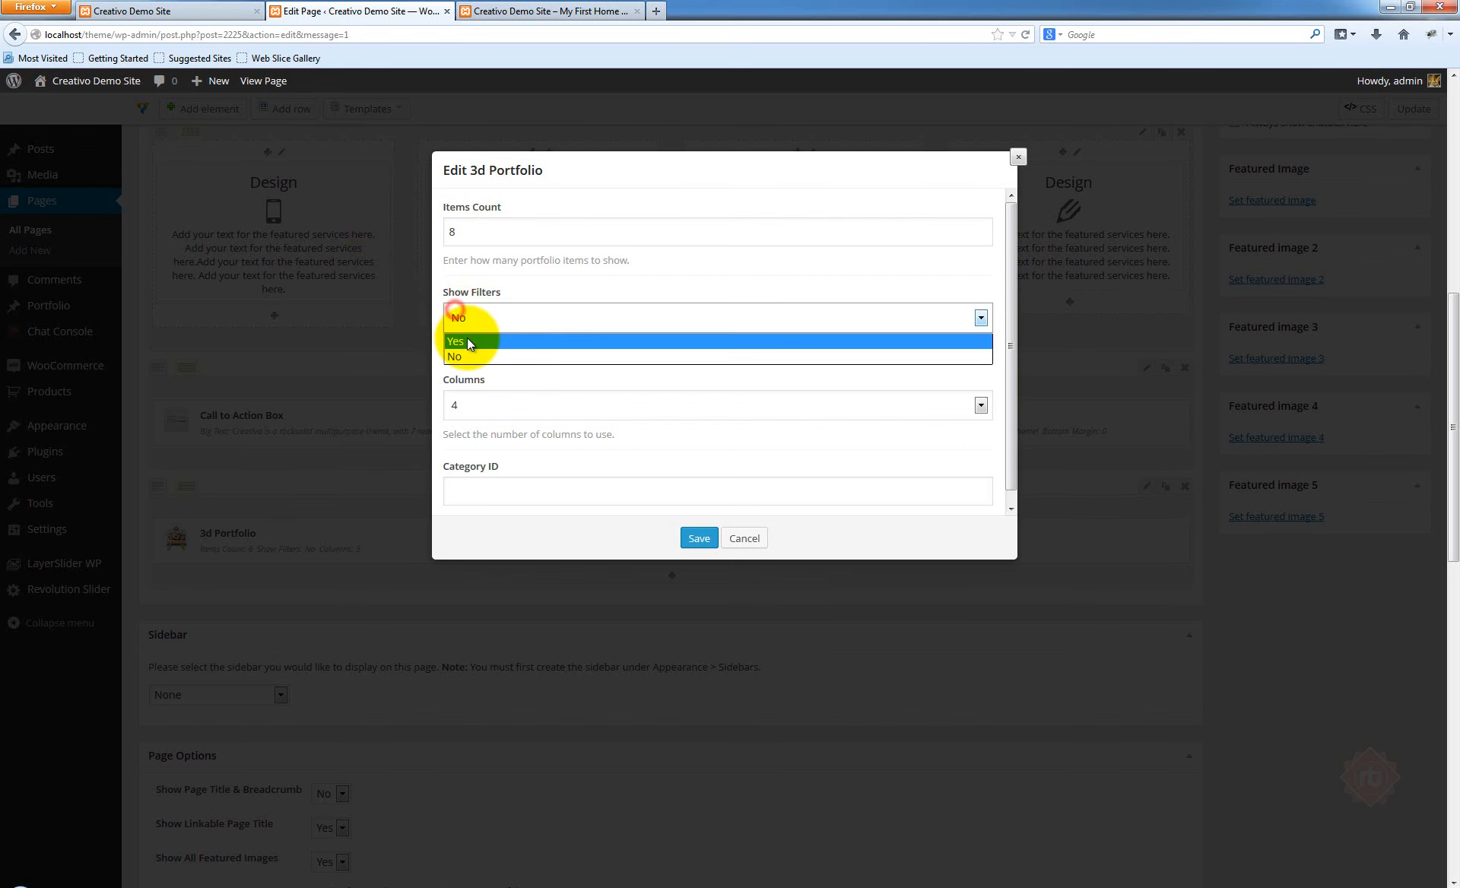
left_click(487, 337)
scroll(586, 478, "down", 1)
left_click(697, 537)
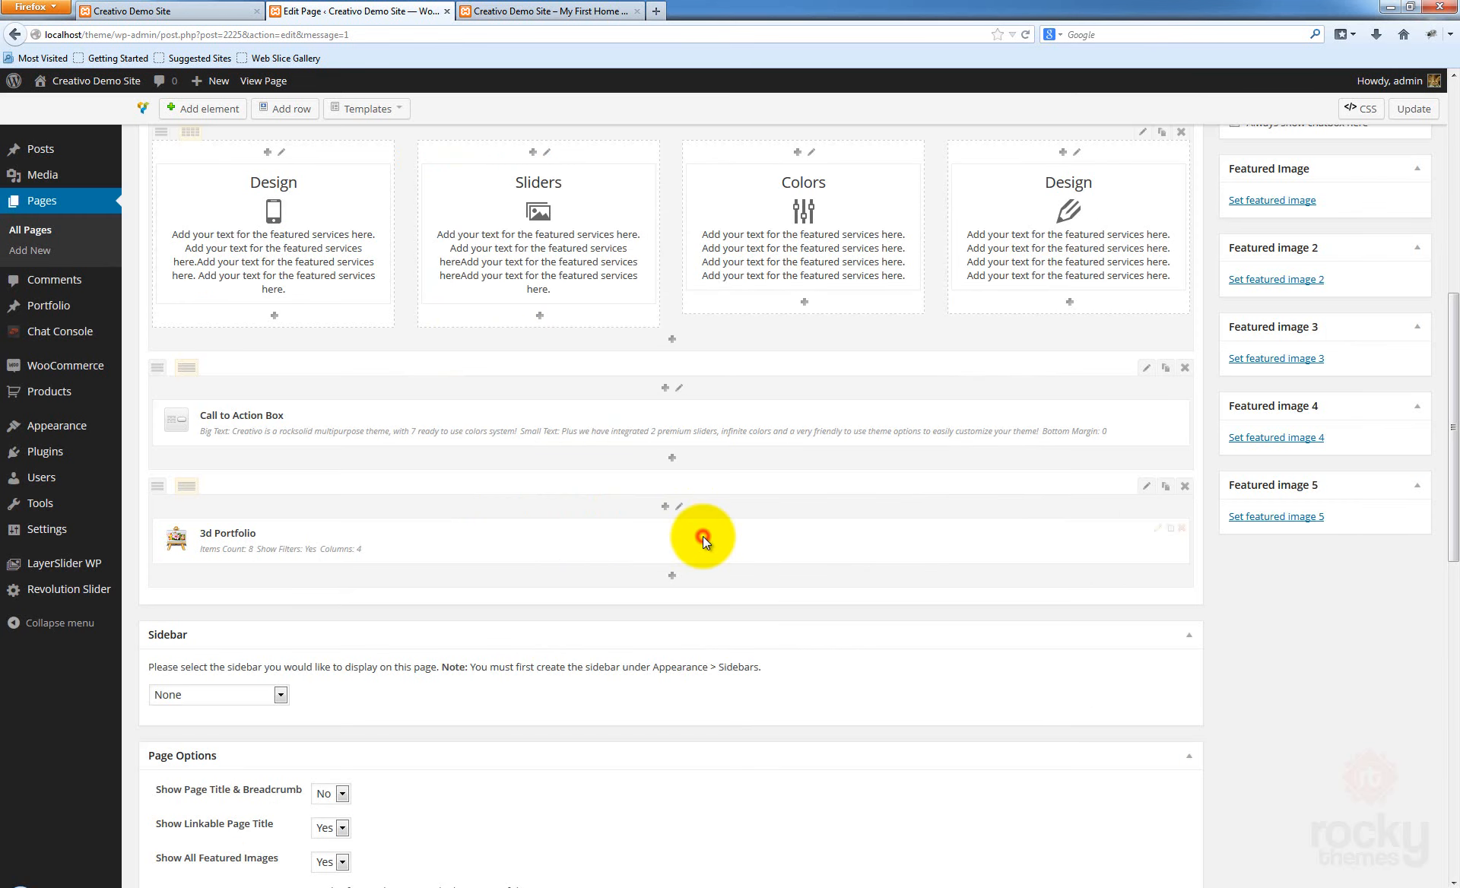
Insert a Box Title above the 3d Portfolio with the title "Recent Projects" and open its title background color for editing
left_click(667, 506)
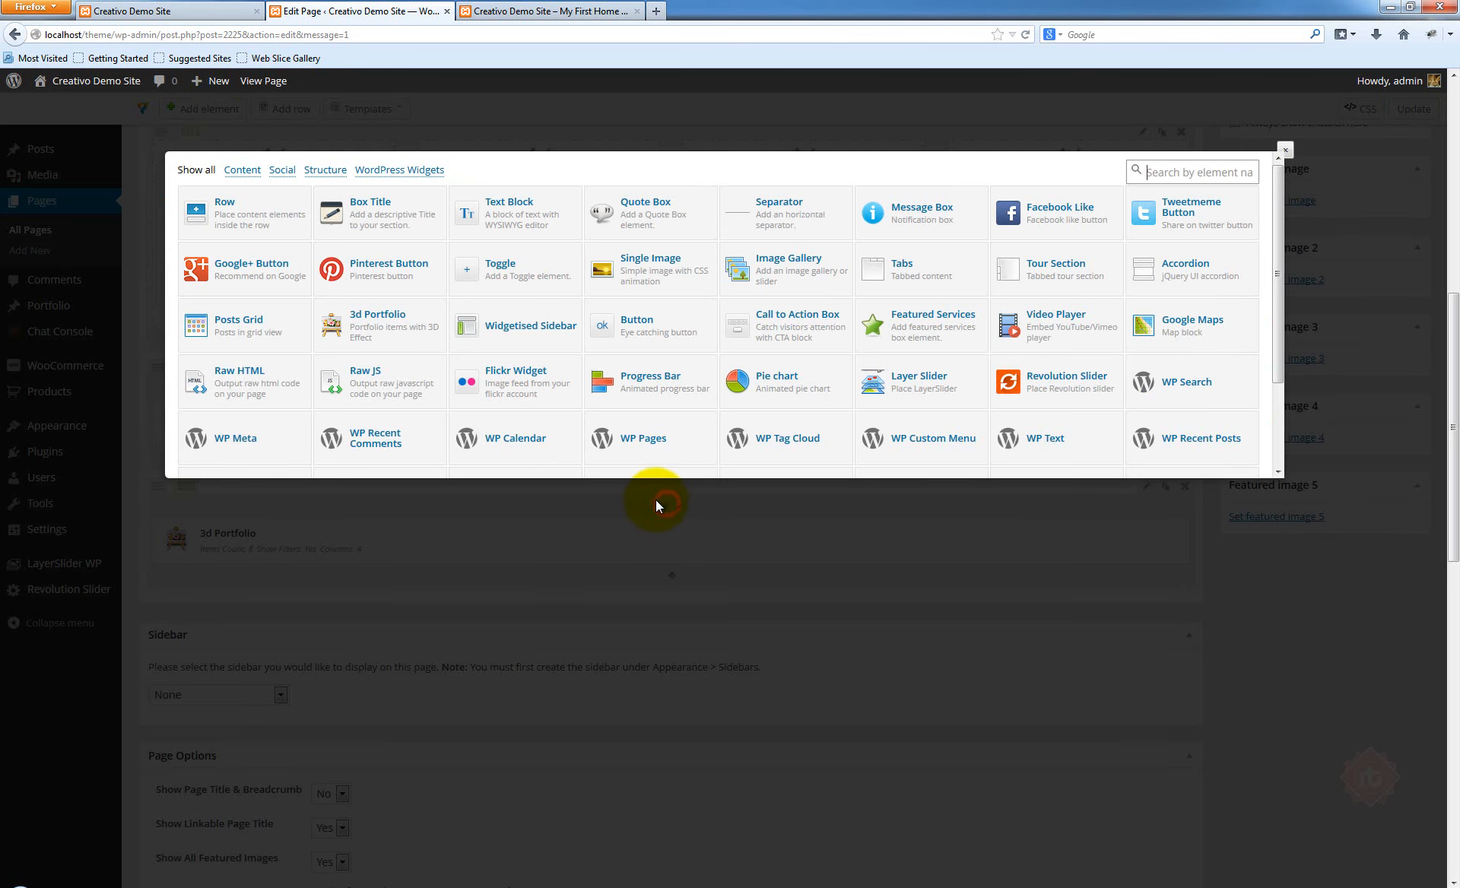
left_click(376, 205)
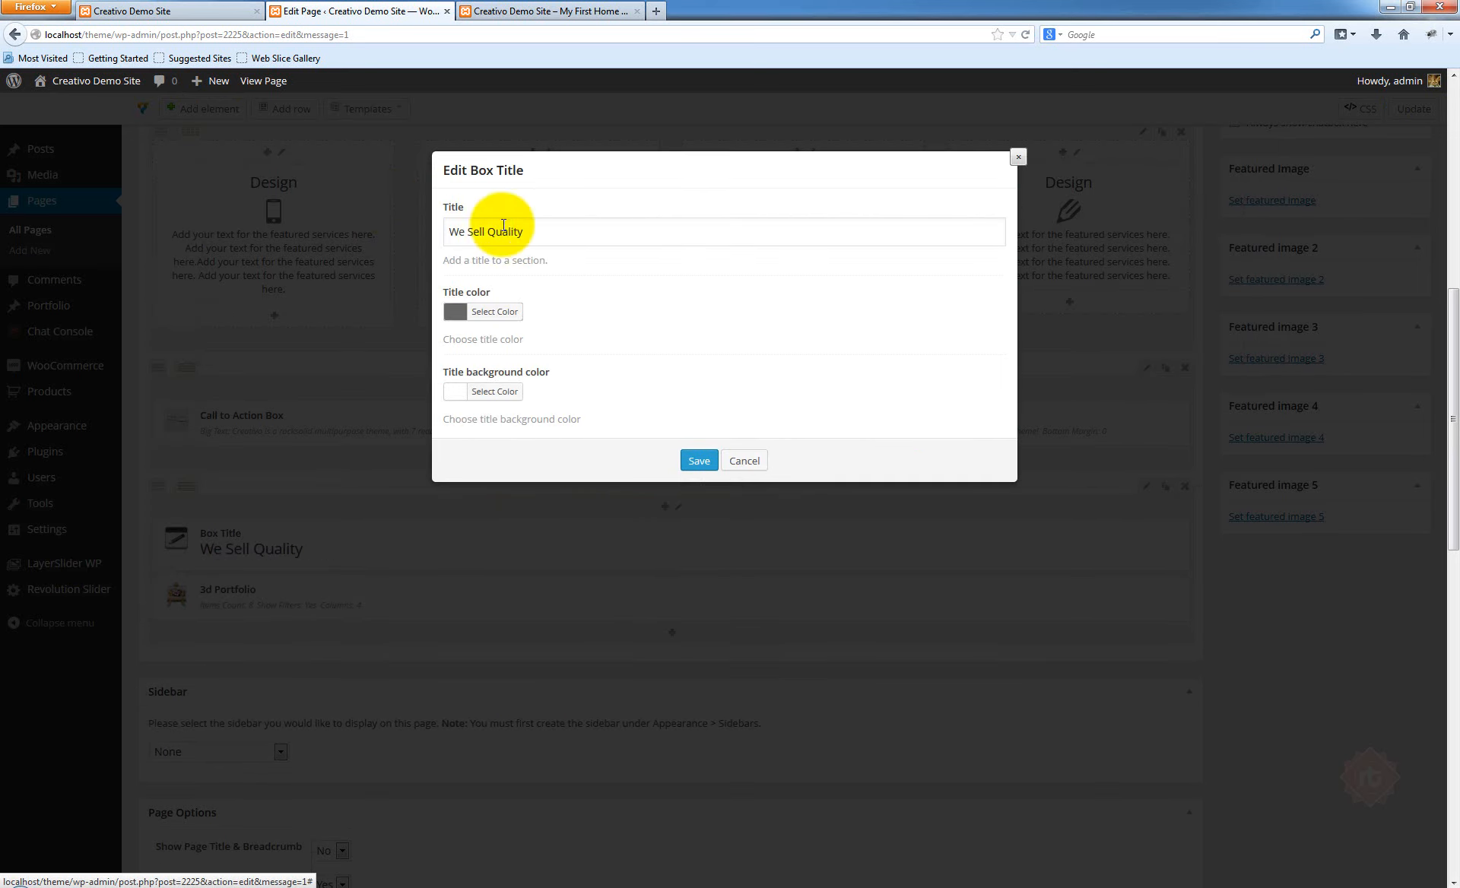
left_click_drag(558, 228, 261, 240)
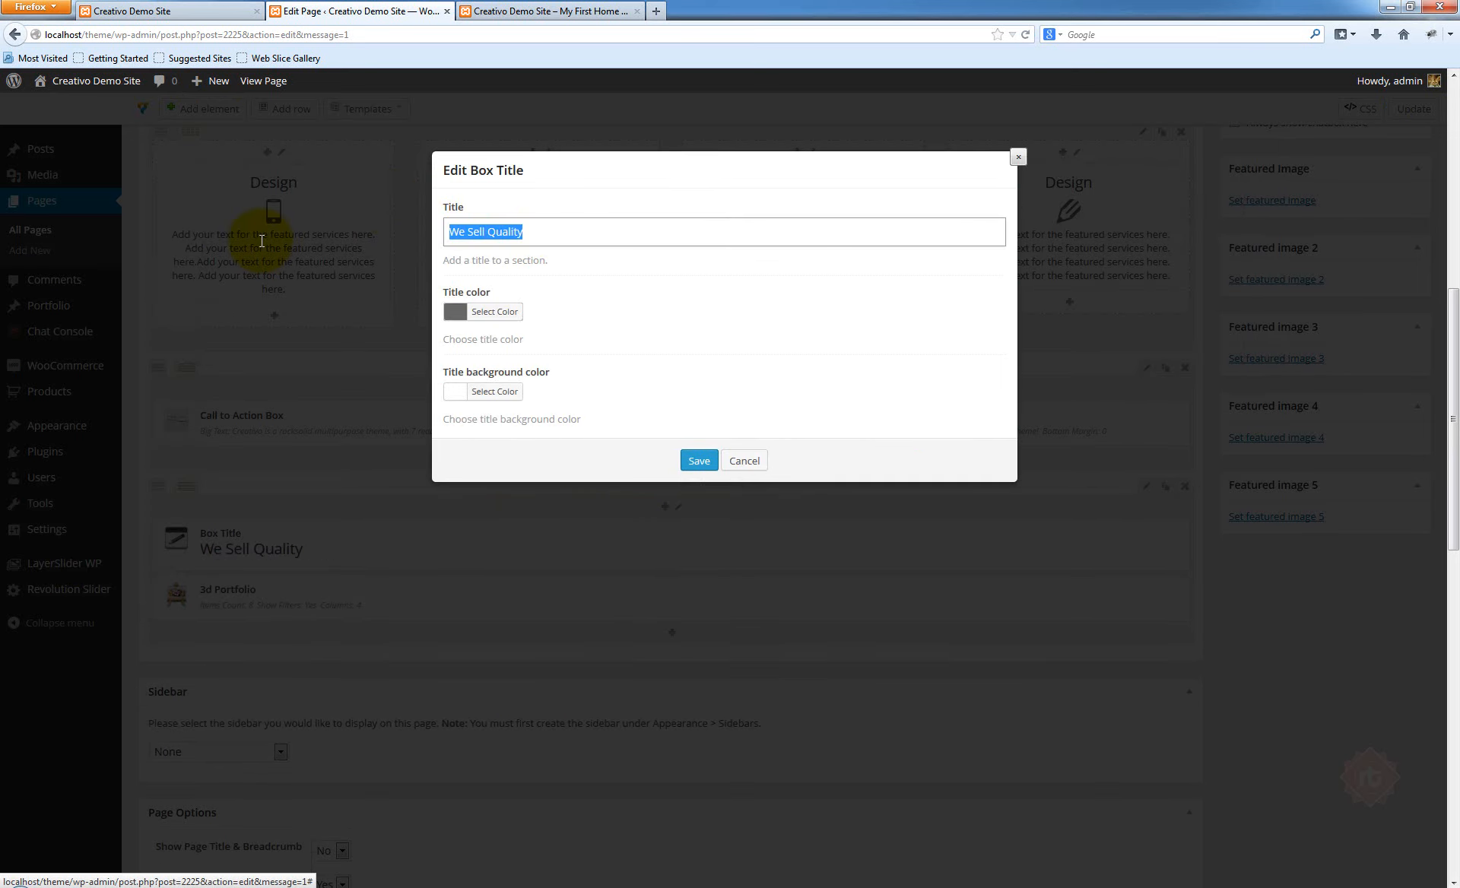
type("Recent Projects")
scroll(652, 355, "down", 2)
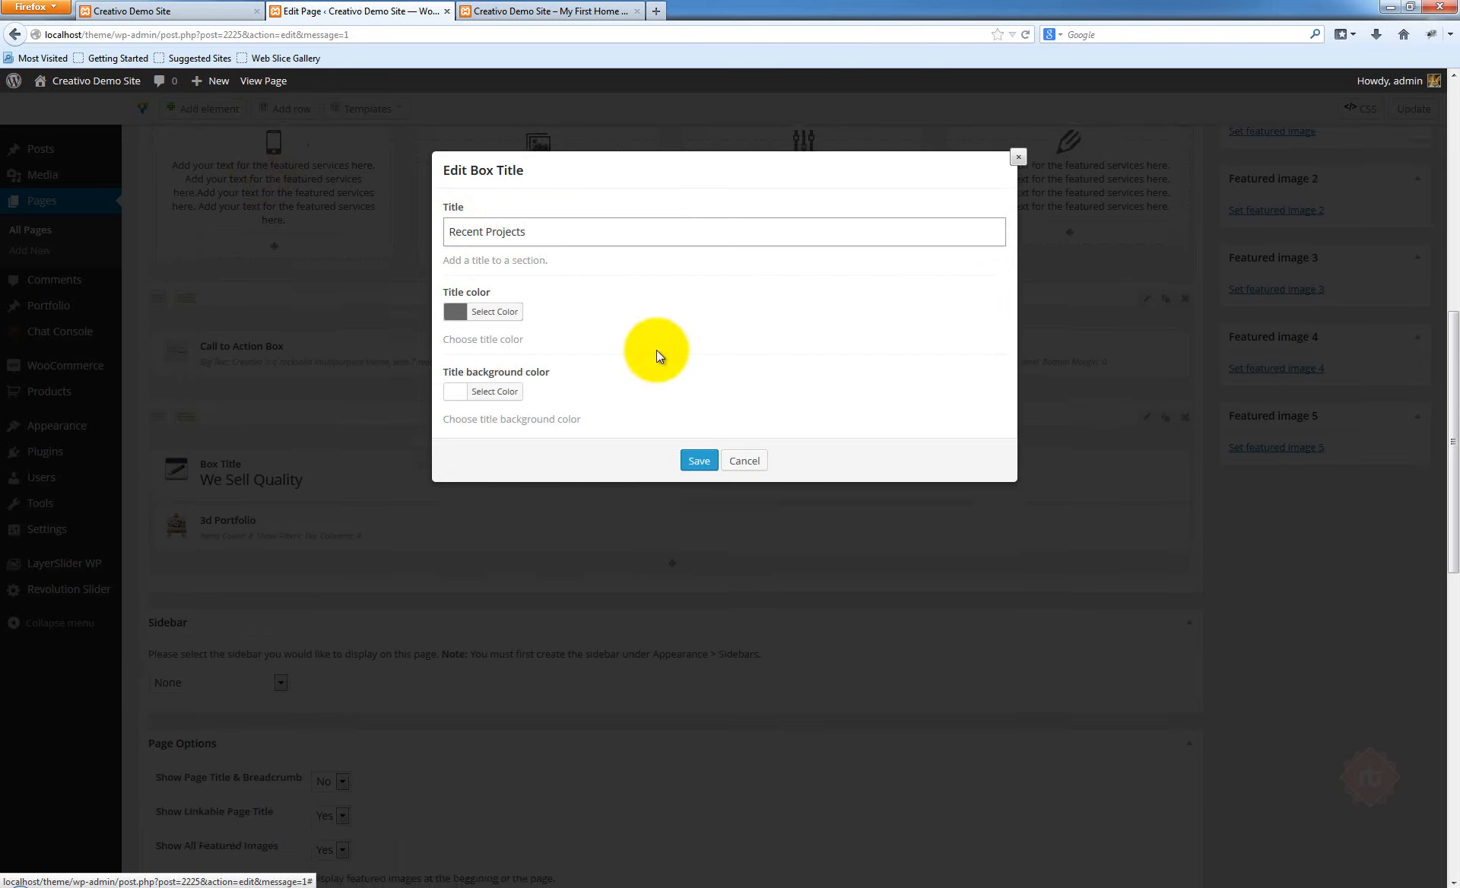
left_click(460, 392)
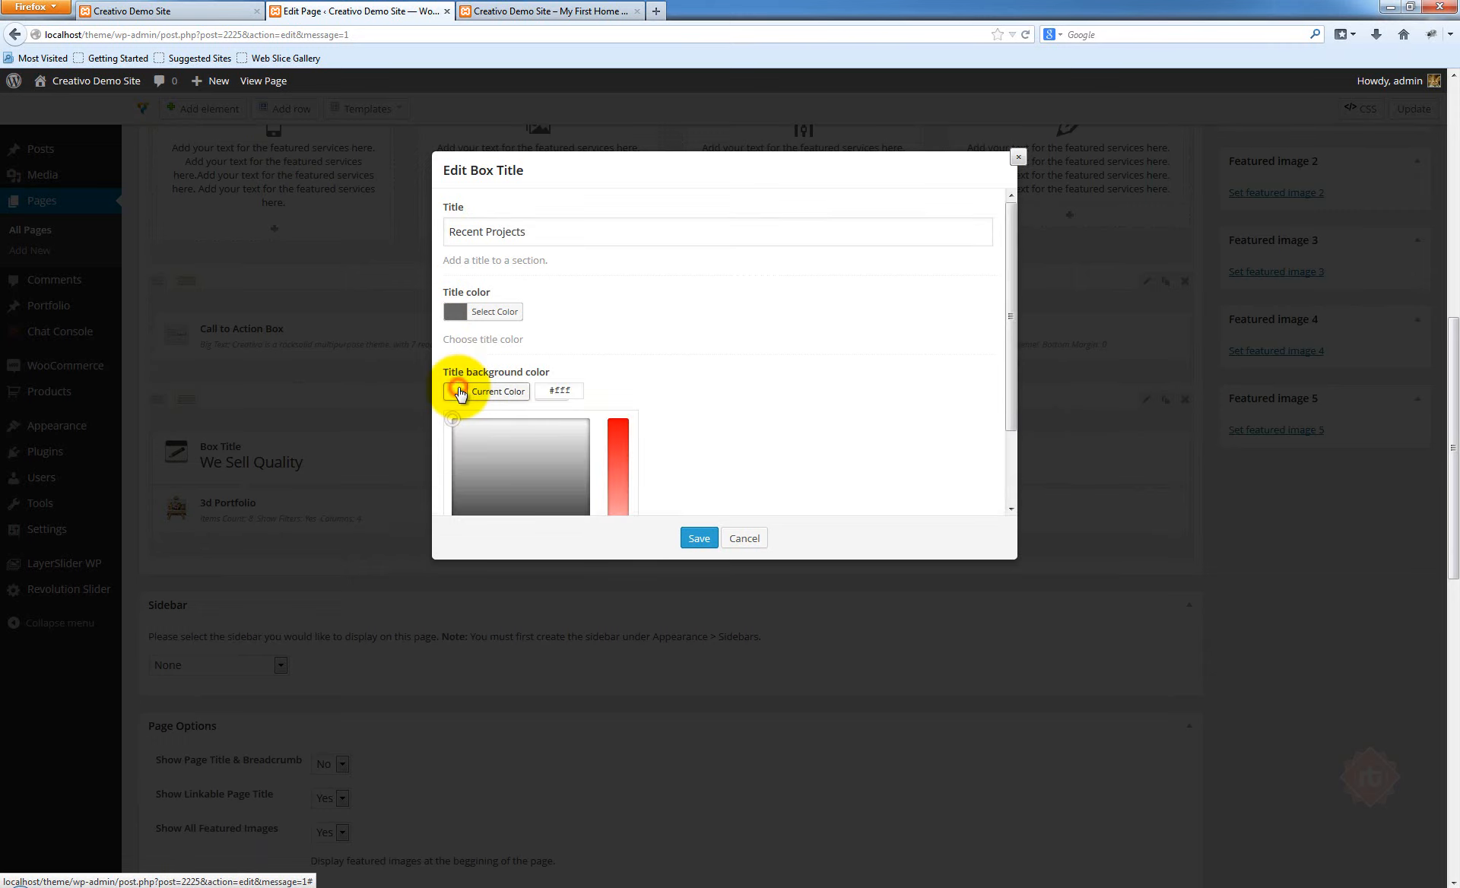
Set the Recent Projects box title's background color to #f8f8f8 and save the element
double_click(559, 389)
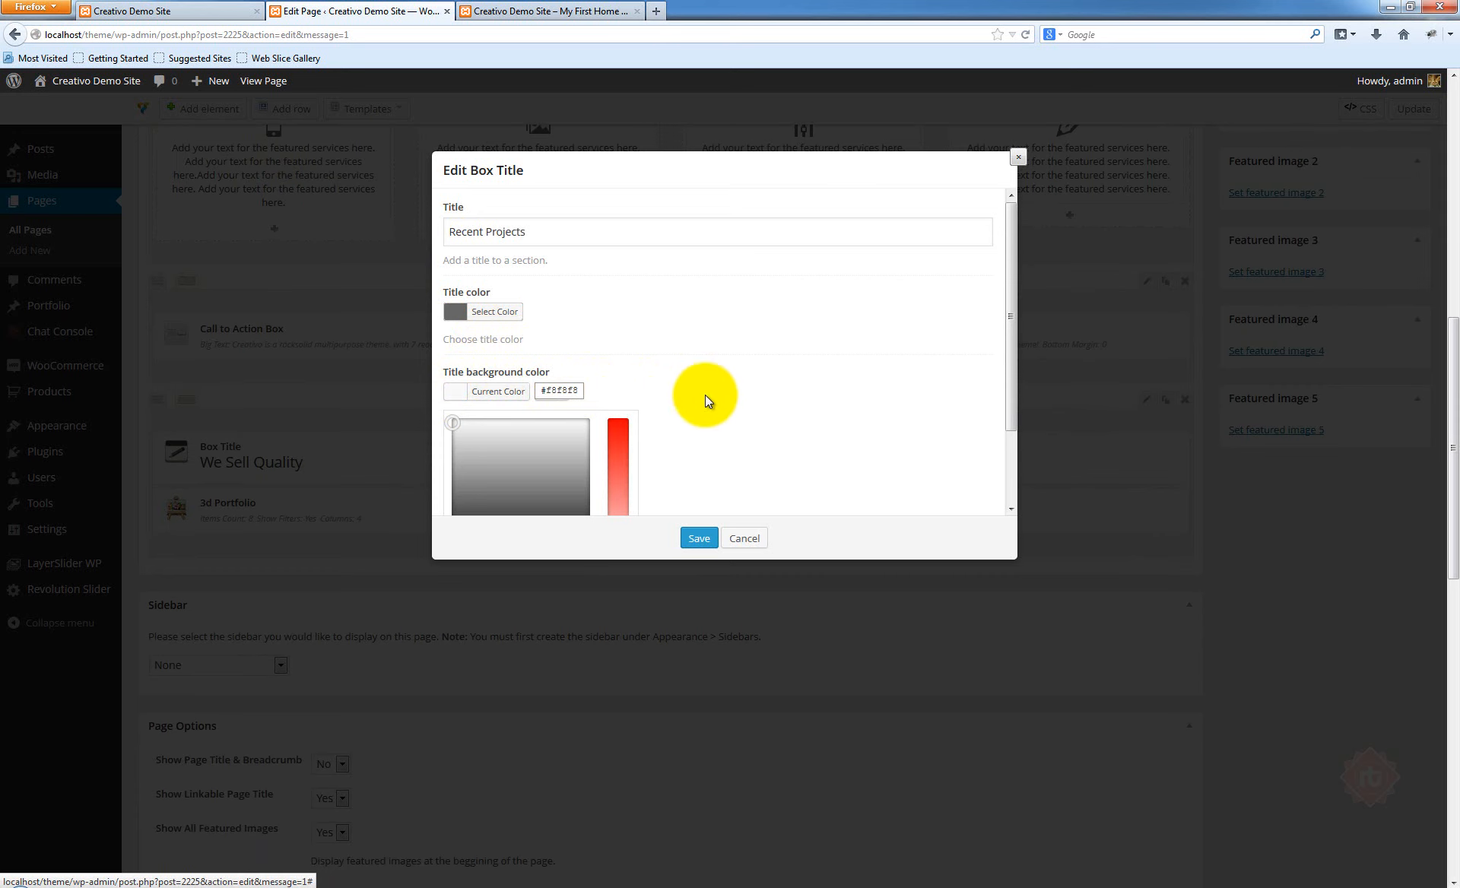
left_click(698, 538)
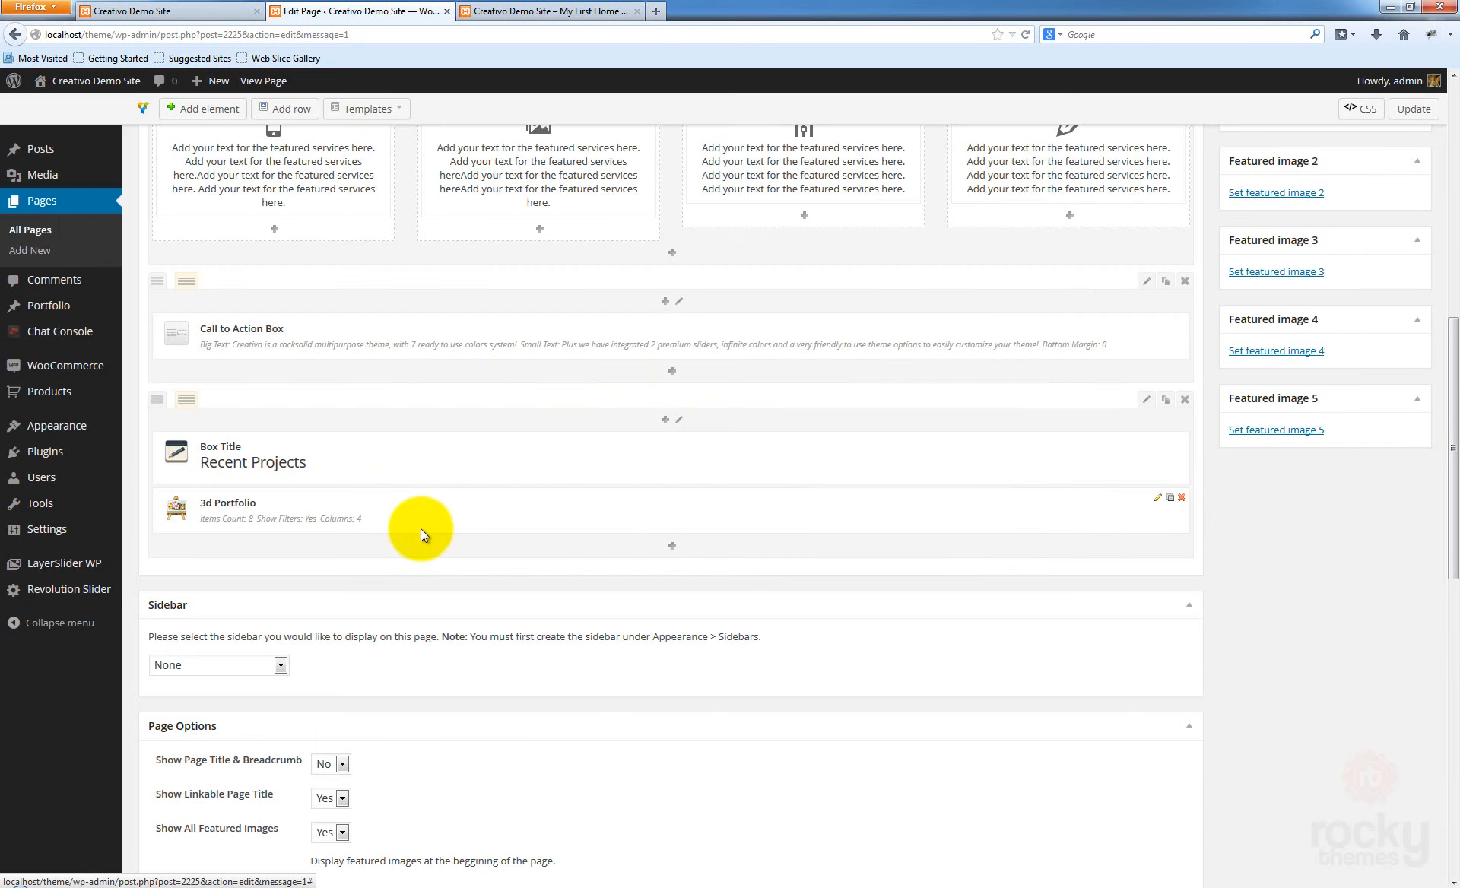
Set the top and bottom margins of the Recent Projects row to 30
left_click(1146, 401)
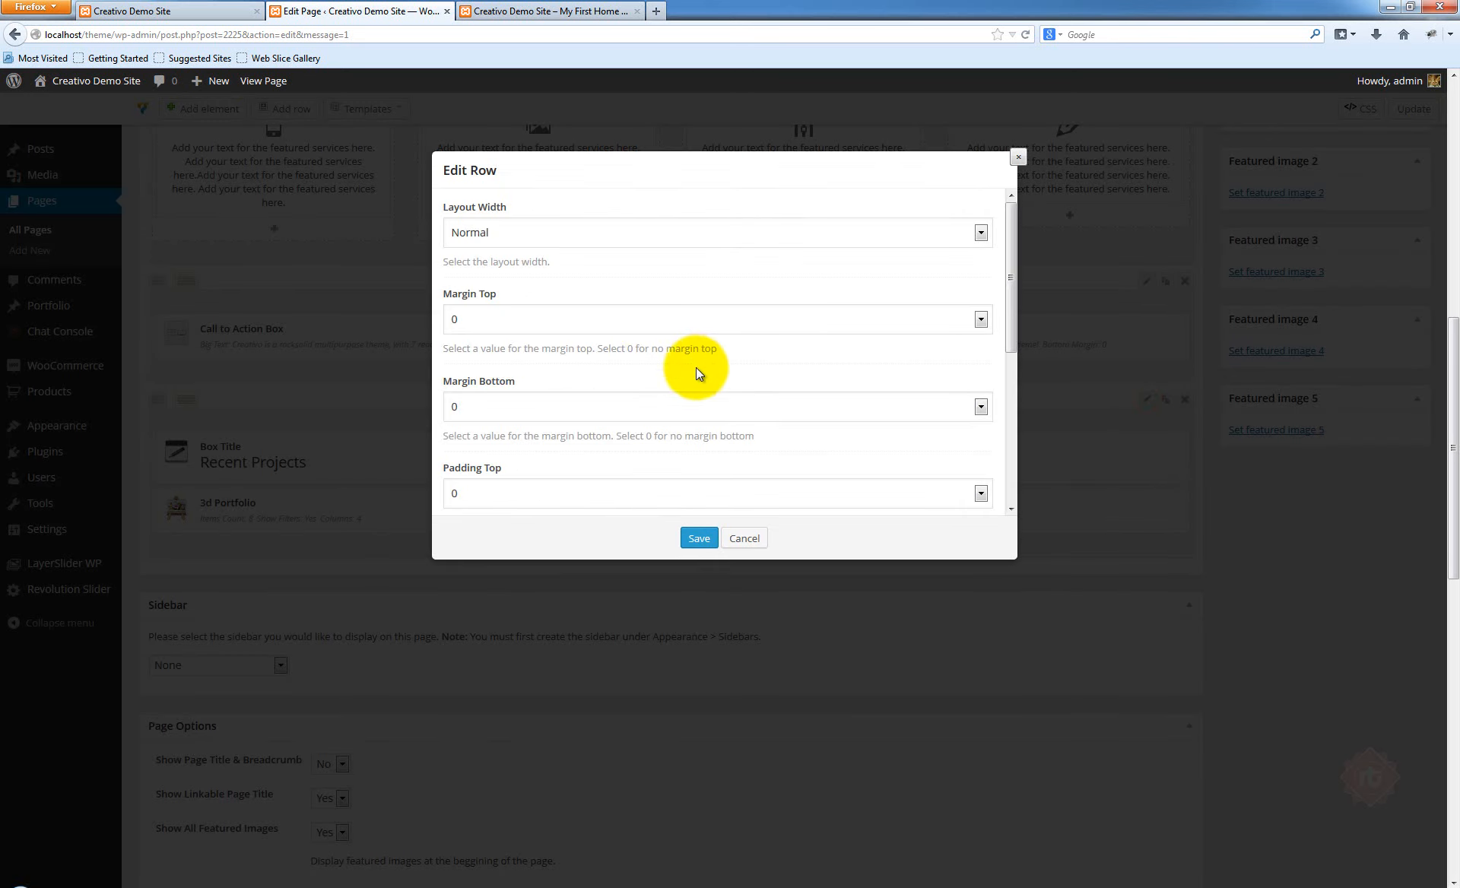
left_click(504, 323)
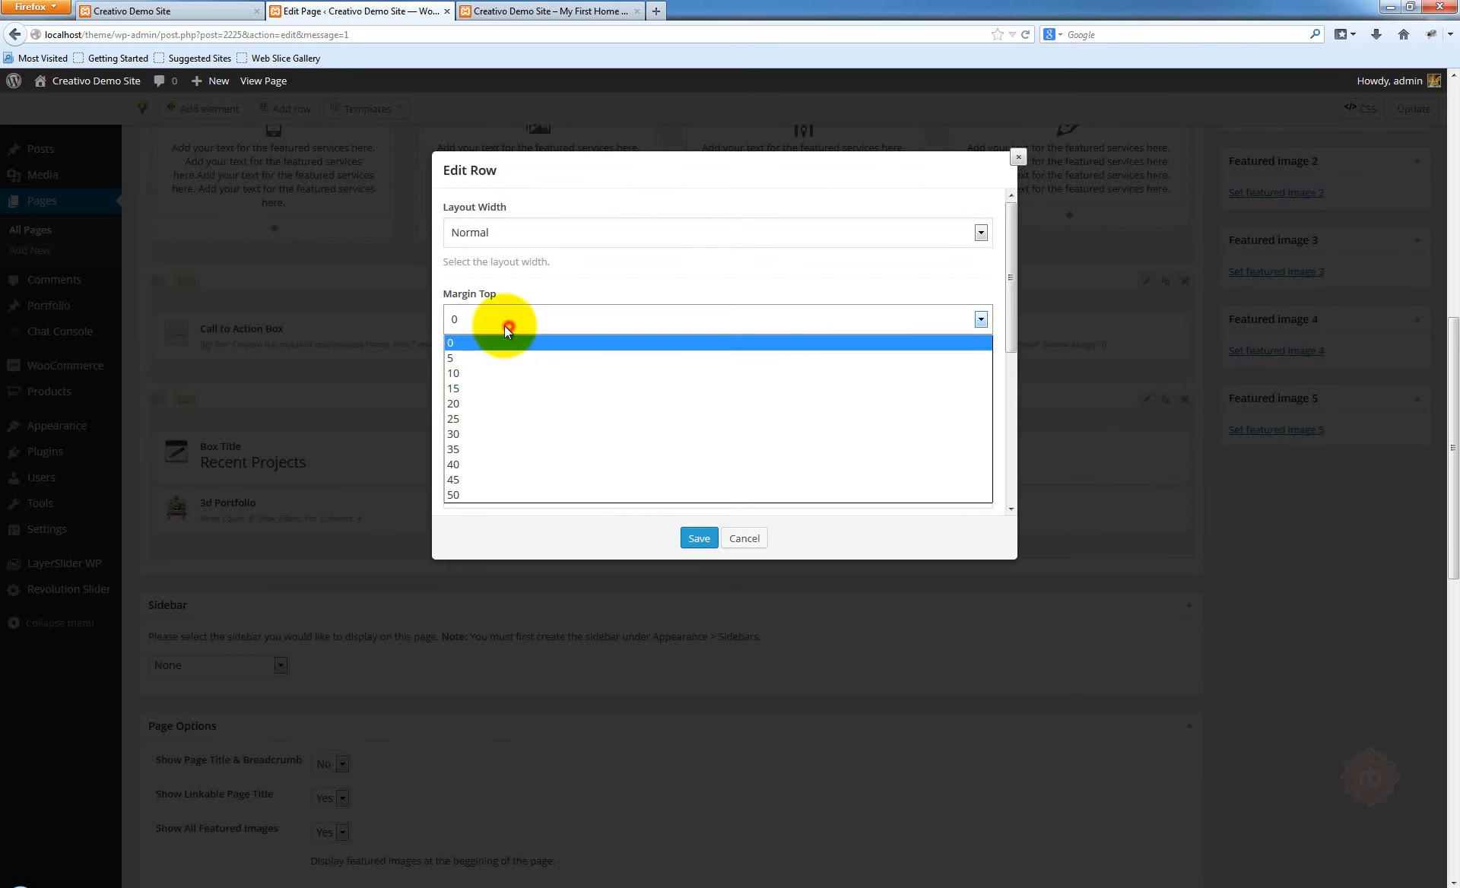
left_click(466, 433)
left_click(504, 409)
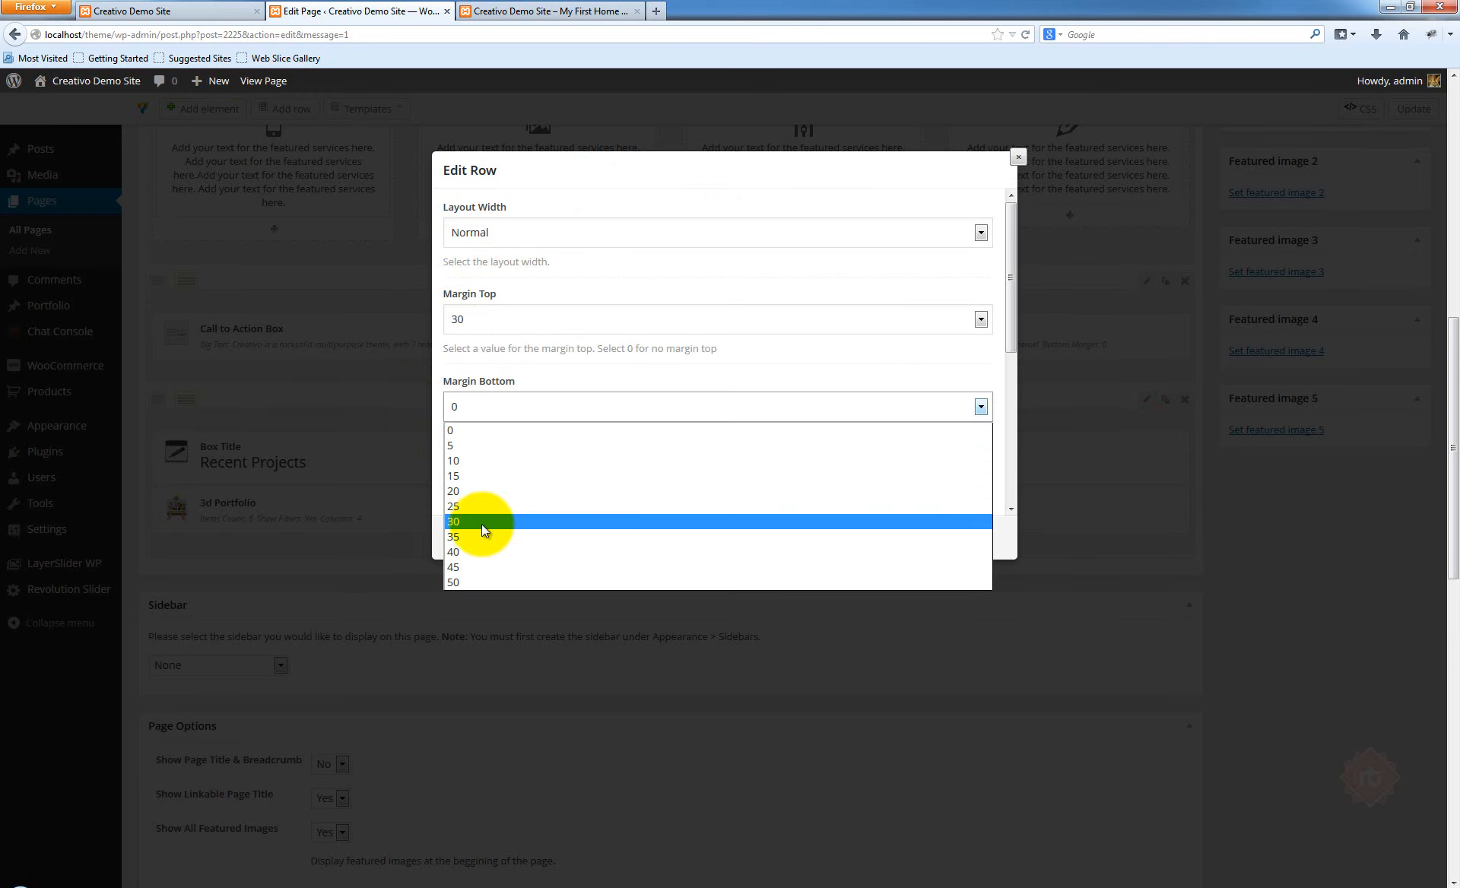
left_click(481, 523)
Set the Recent Projects row's top and bottom padding to 20
scroll(526, 374, "down", 1)
left_click(509, 423)
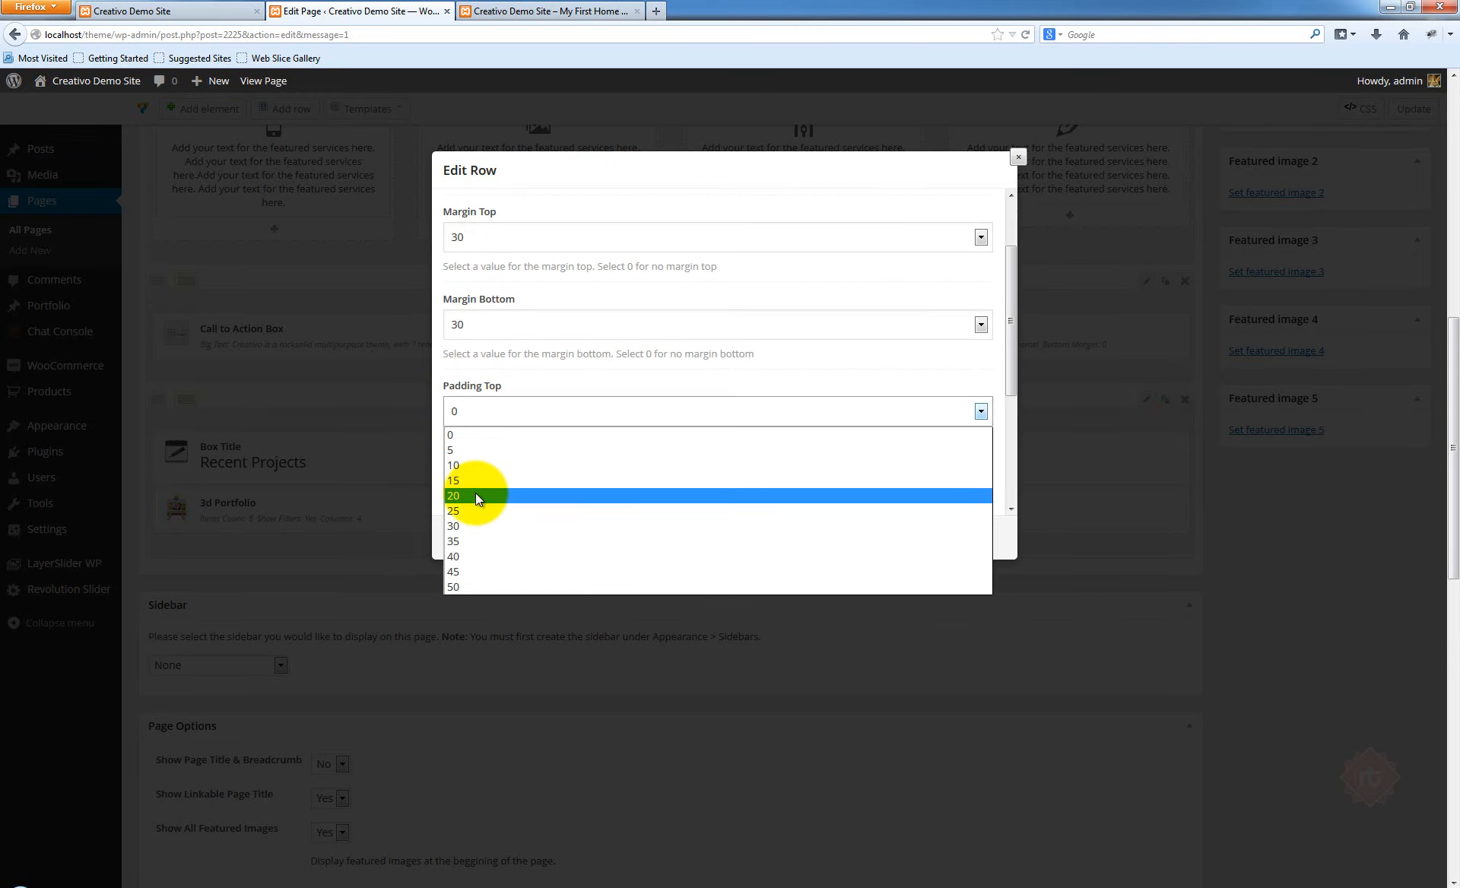
left_click(477, 493)
scroll(534, 449, "down", 1)
left_click(504, 426)
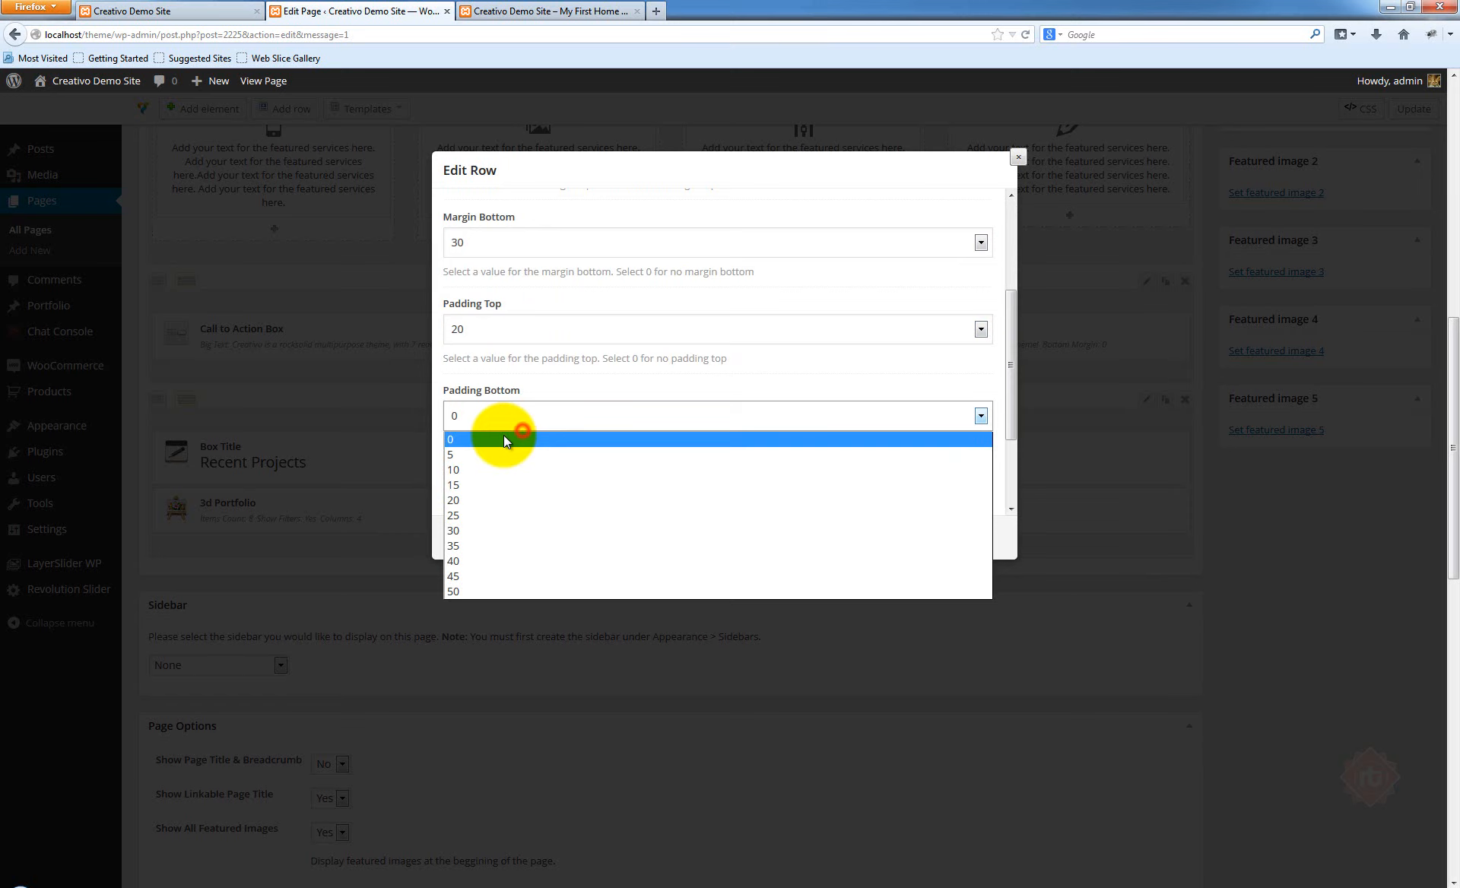
left_click(477, 500)
Give the Recent Projects row the background color #f8f8f8 and save the row settings
scroll(504, 435, "down", 1)
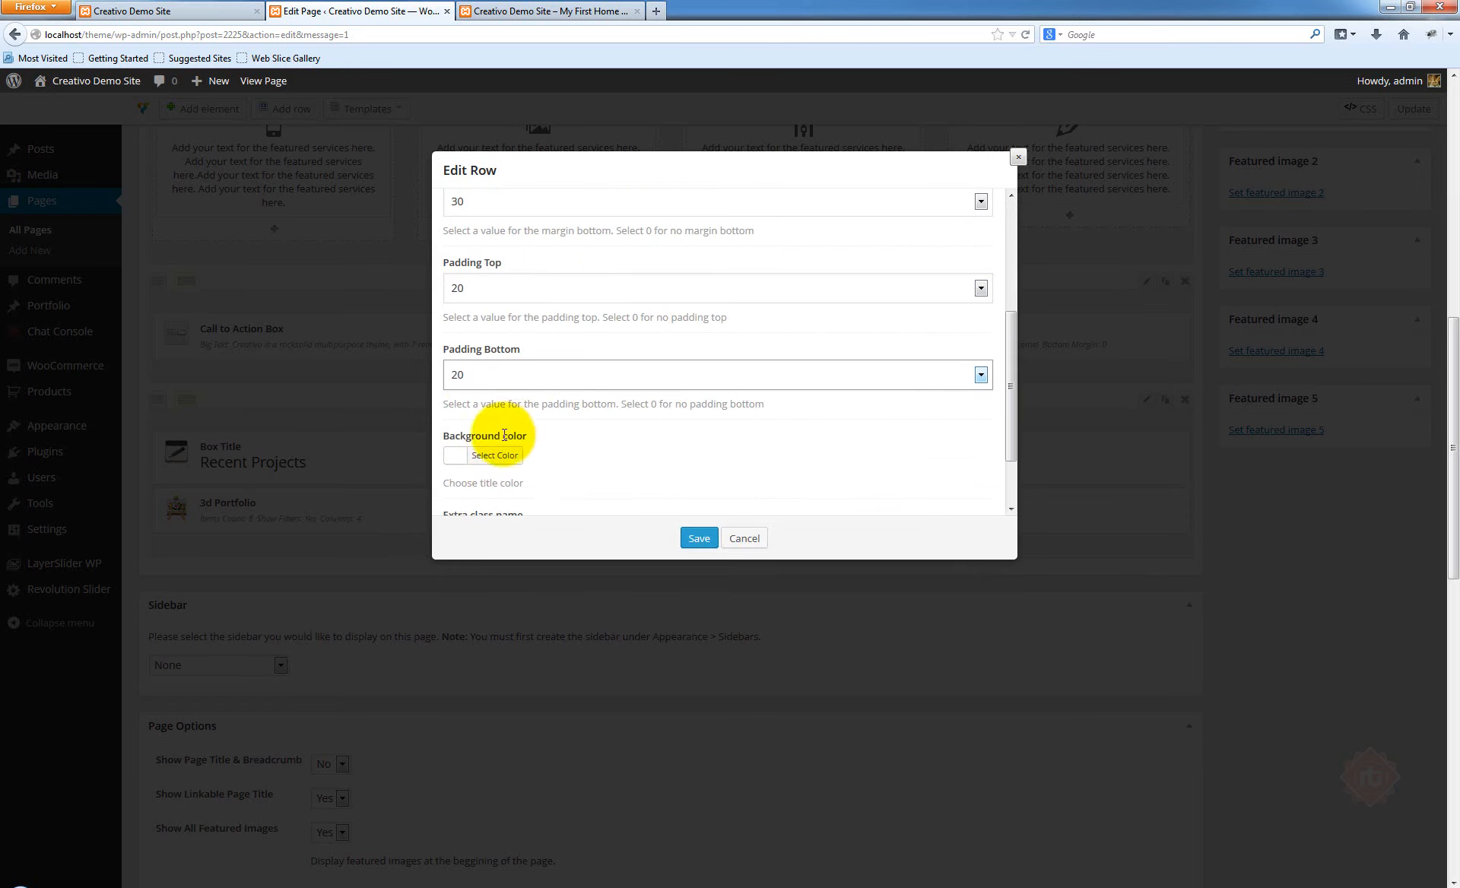
left_click(450, 457)
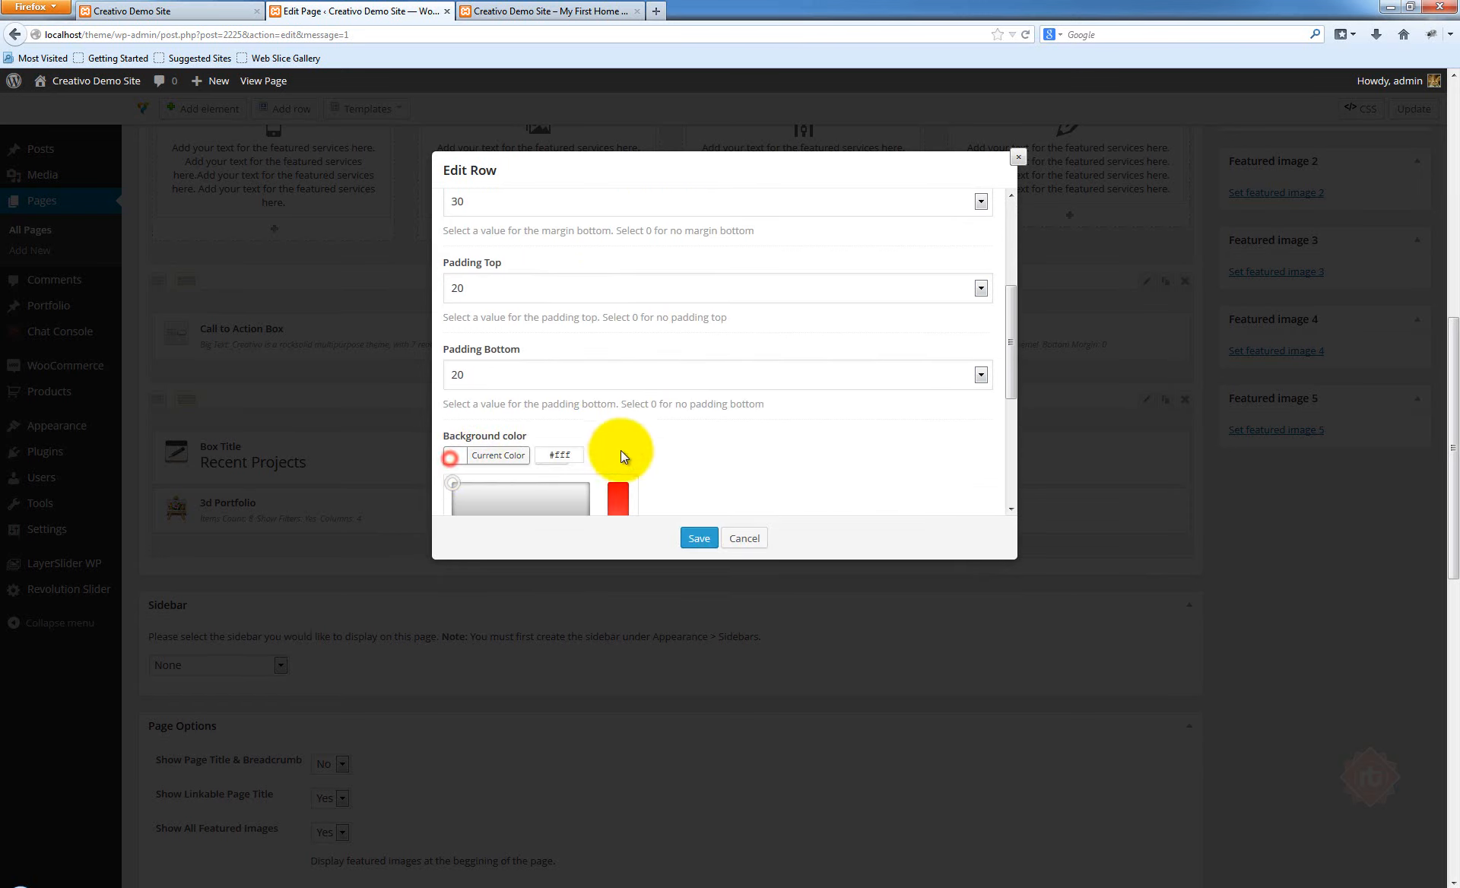
double_click(558, 454)
type("f8f8f8")
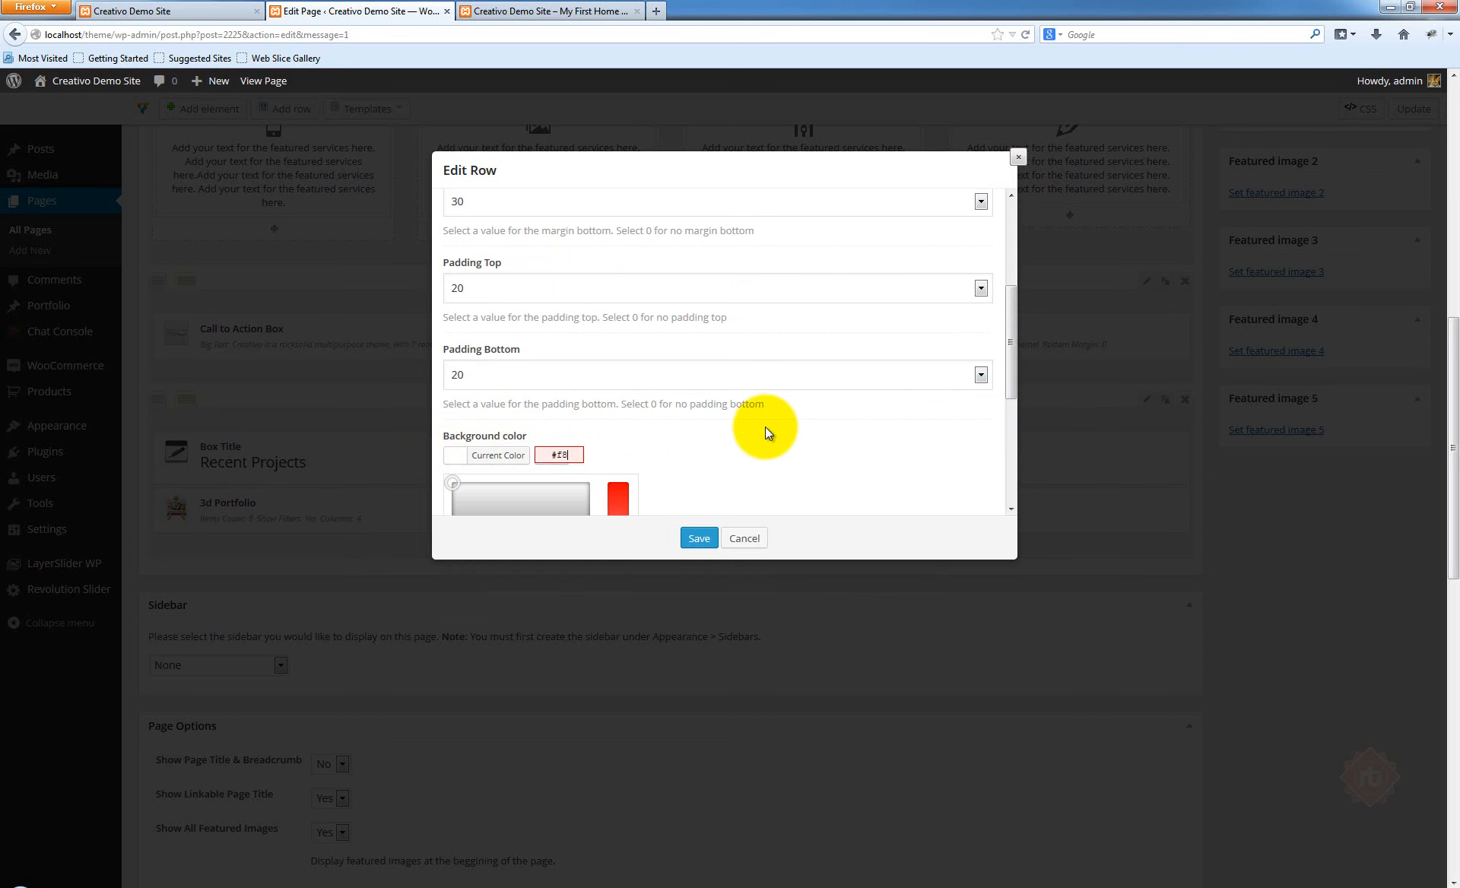
left_click(697, 538)
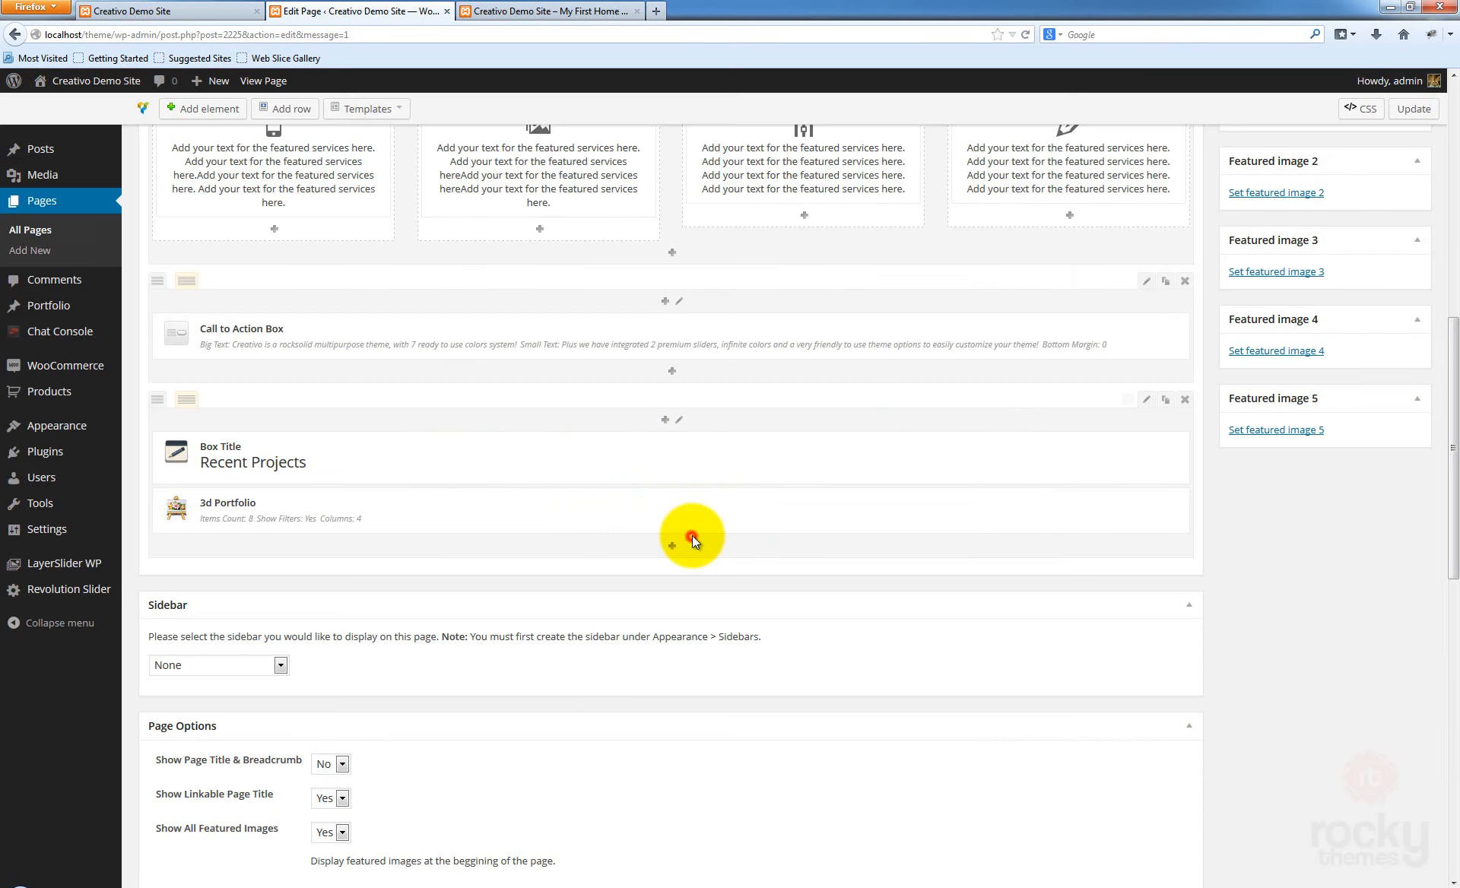
Update the page, then reload the published home page and inspect its Recent Projects section
left_click(1416, 111)
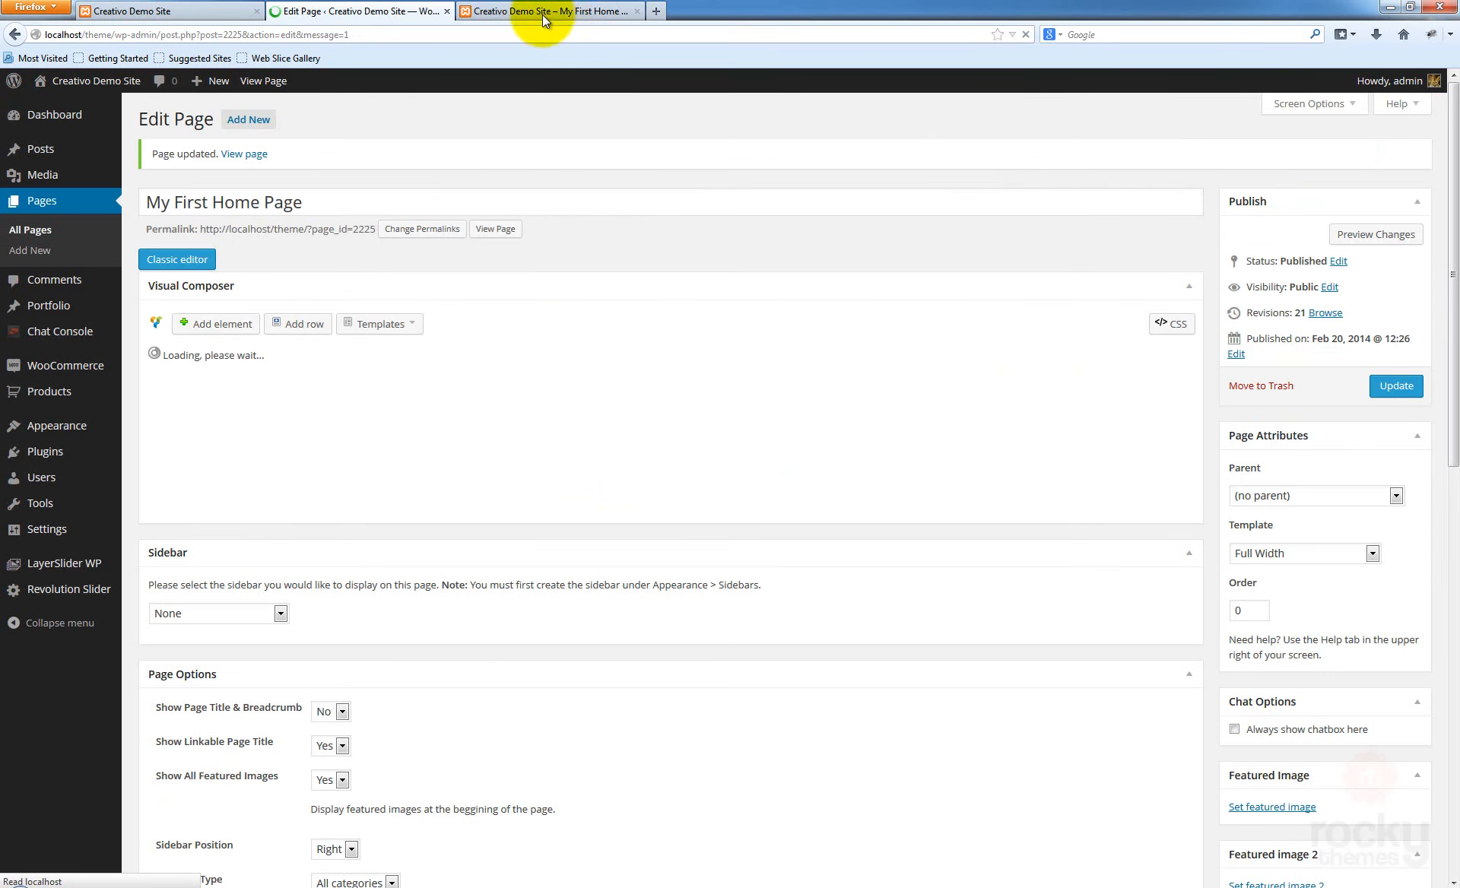
left_click(531, 12)
left_click(205, 450)
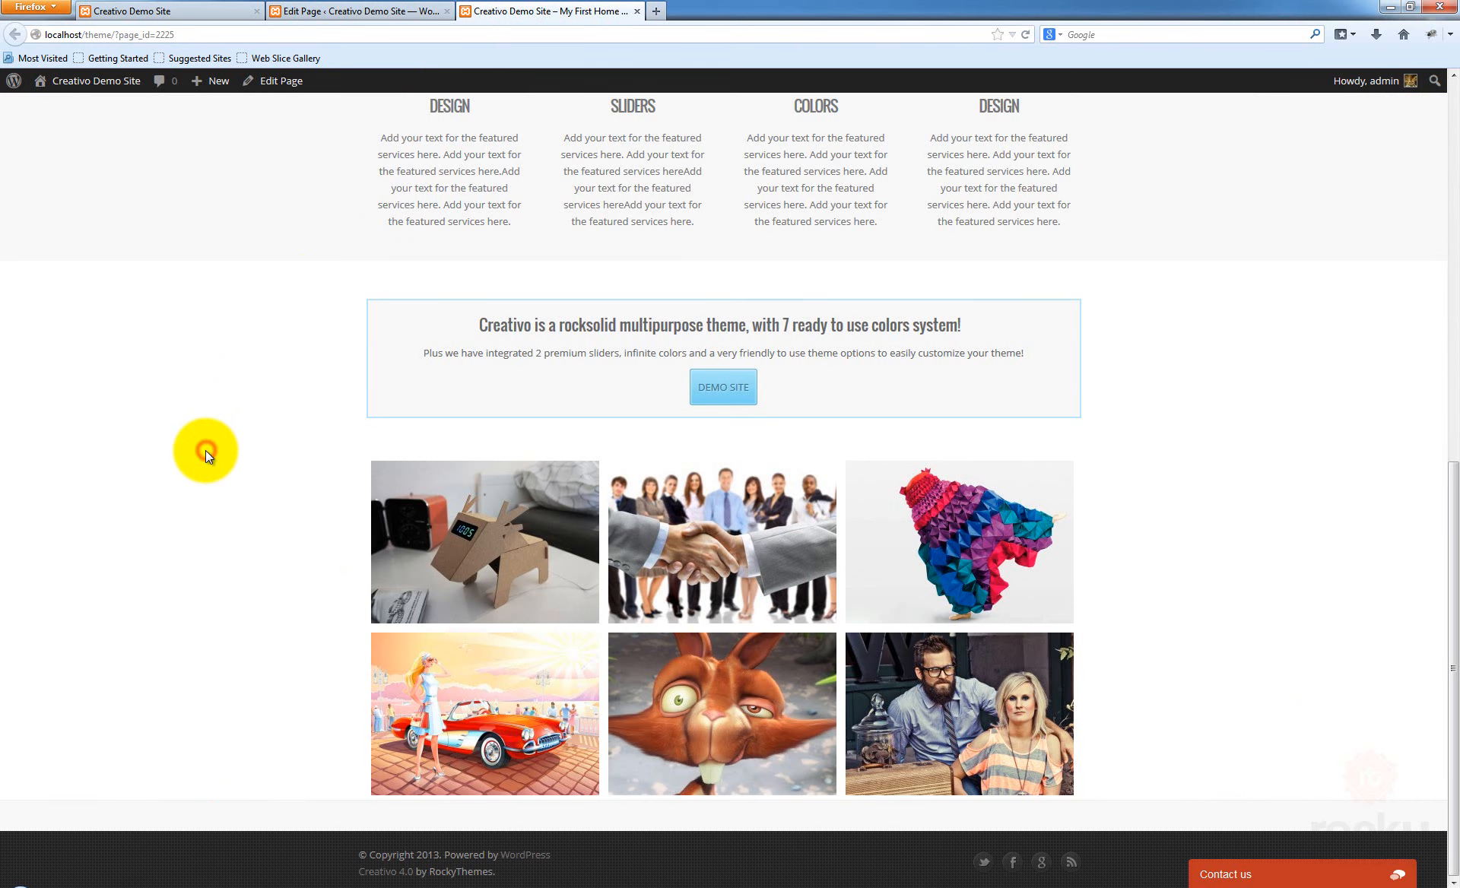
key("F5")
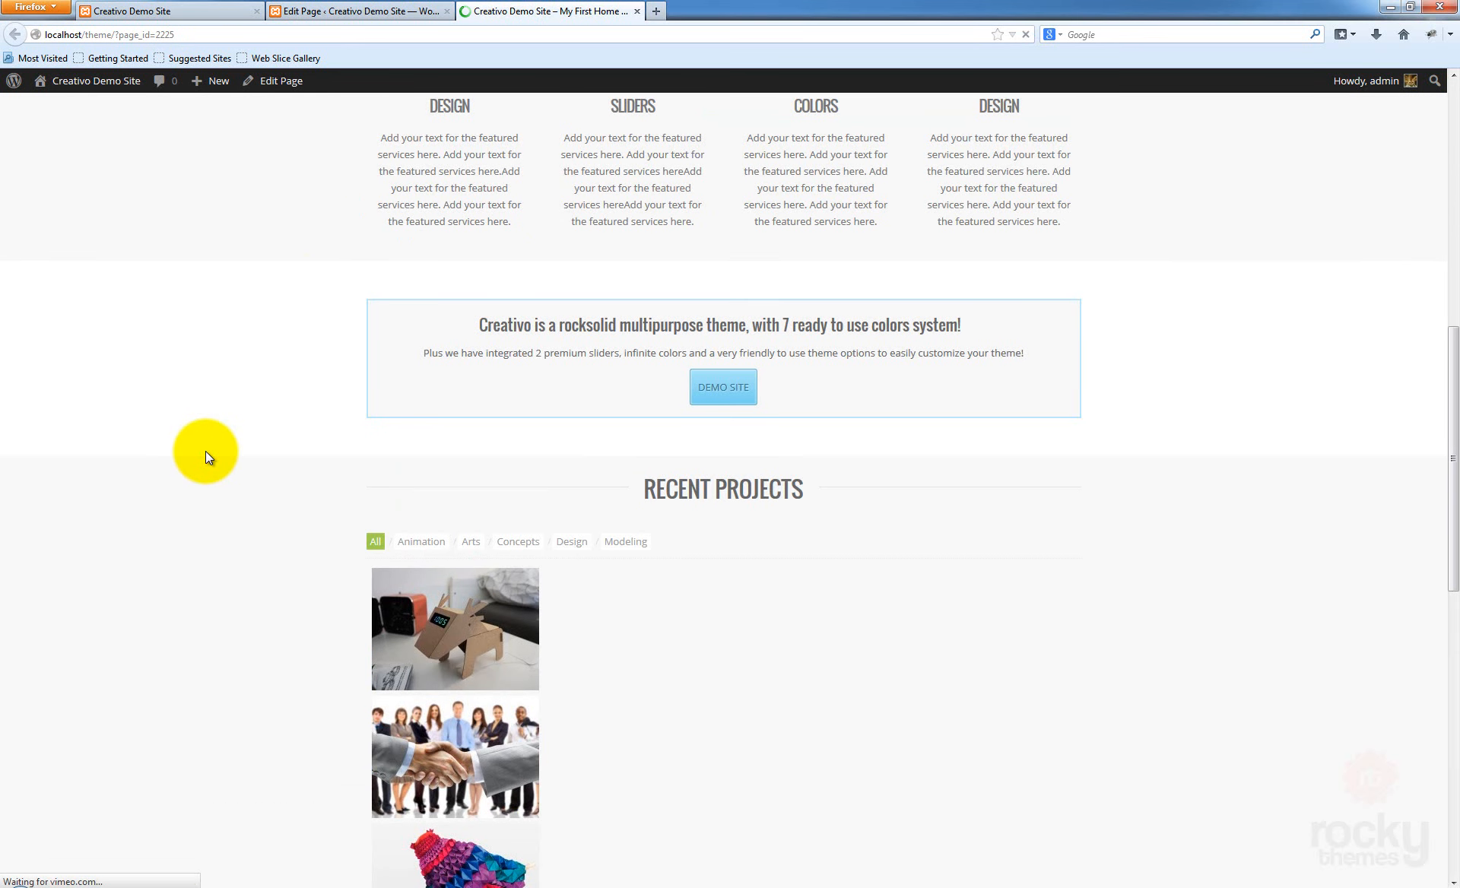
scroll(206, 450, "down", 3)
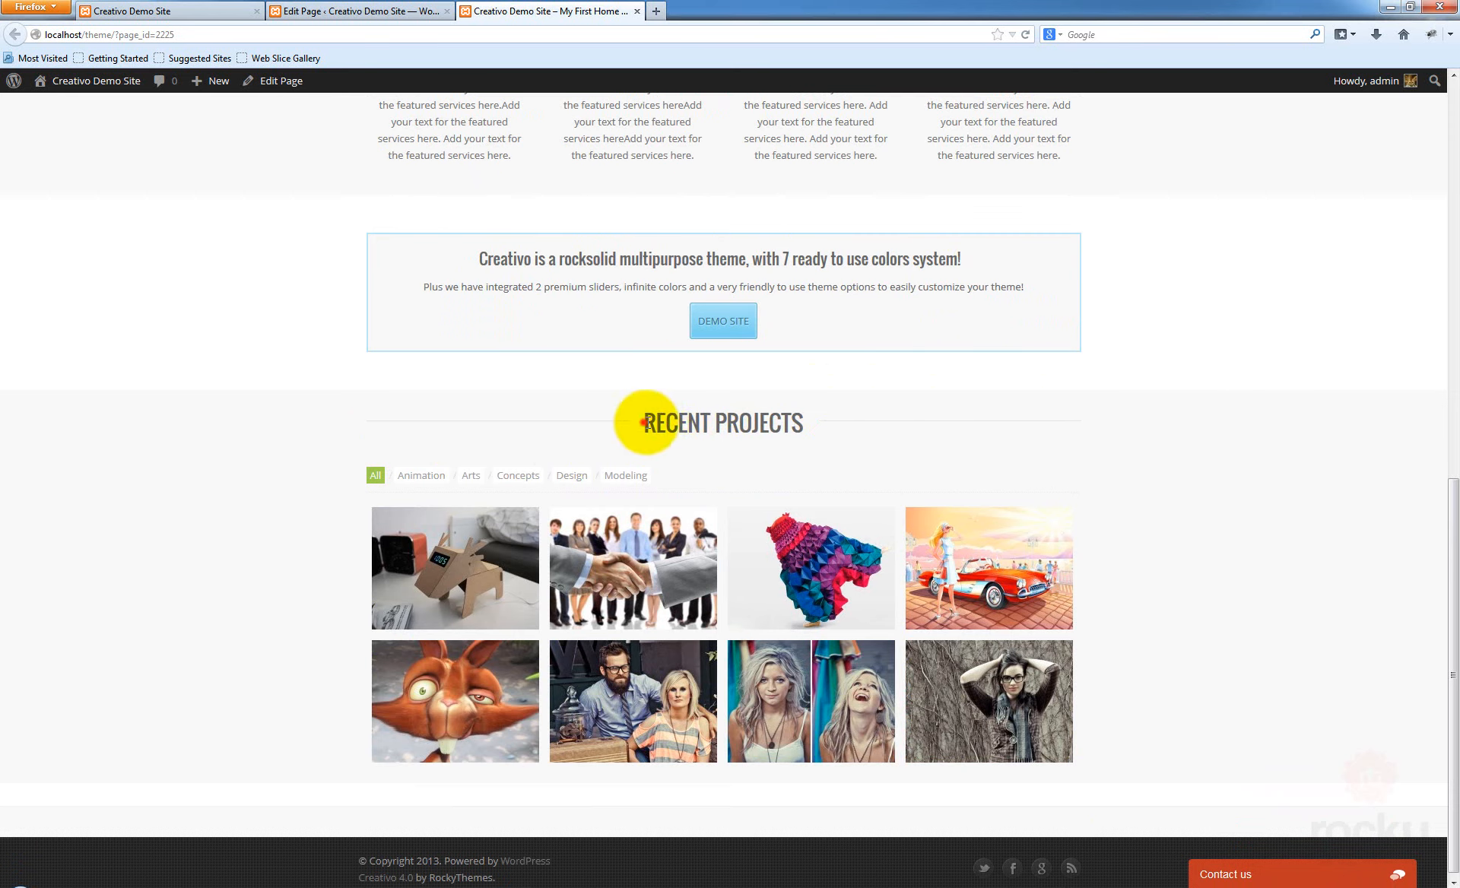
left_click_drag(637, 420, 806, 422)
left_click(806, 422)
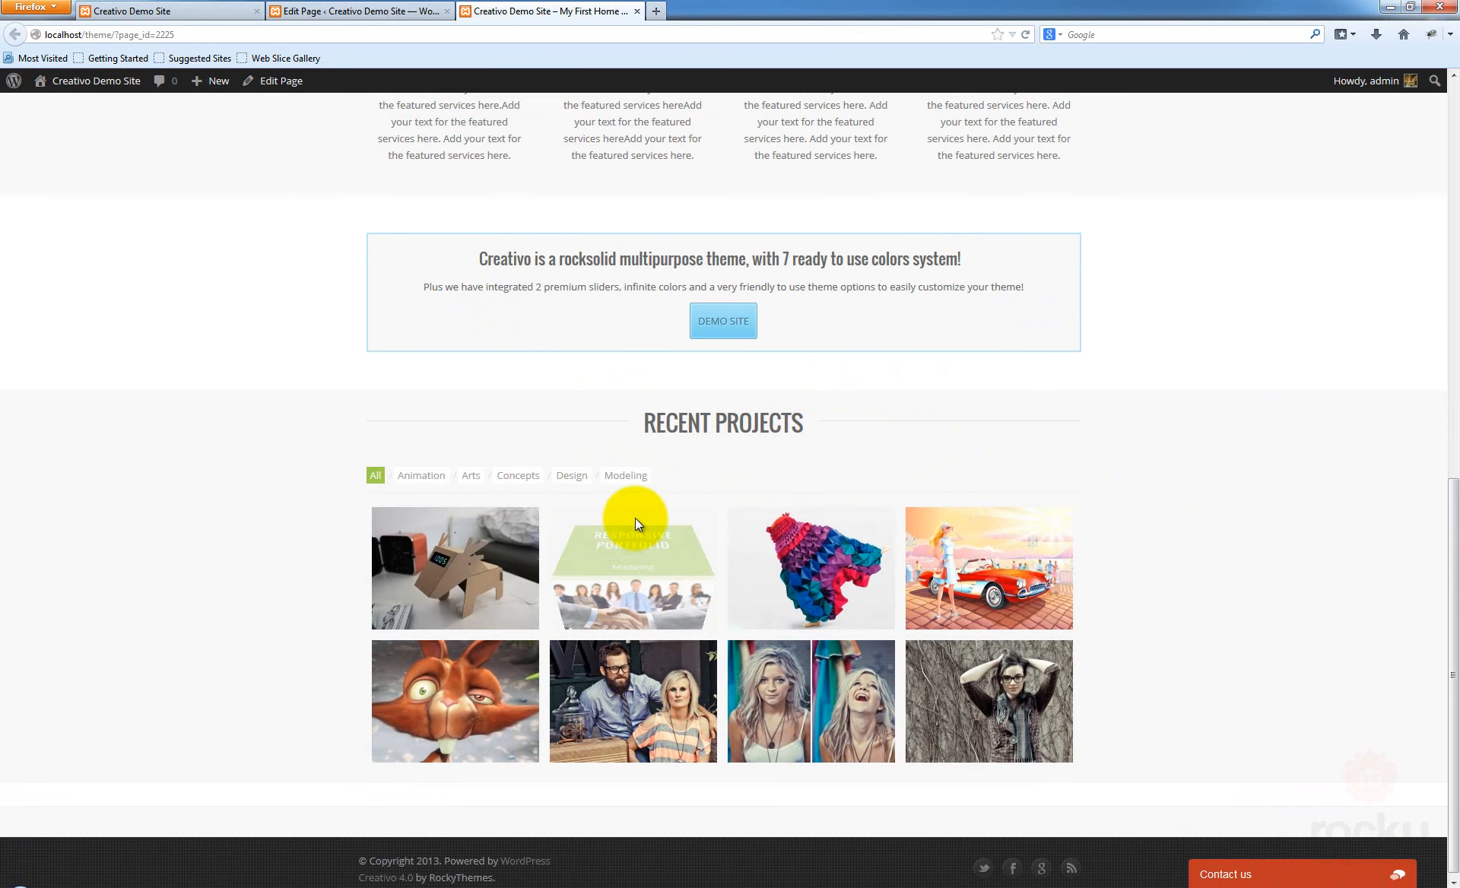
Try the portfolio category filters, including Arts, Animation and Modeling, then show all projects again and review the section
left_click(482, 477)
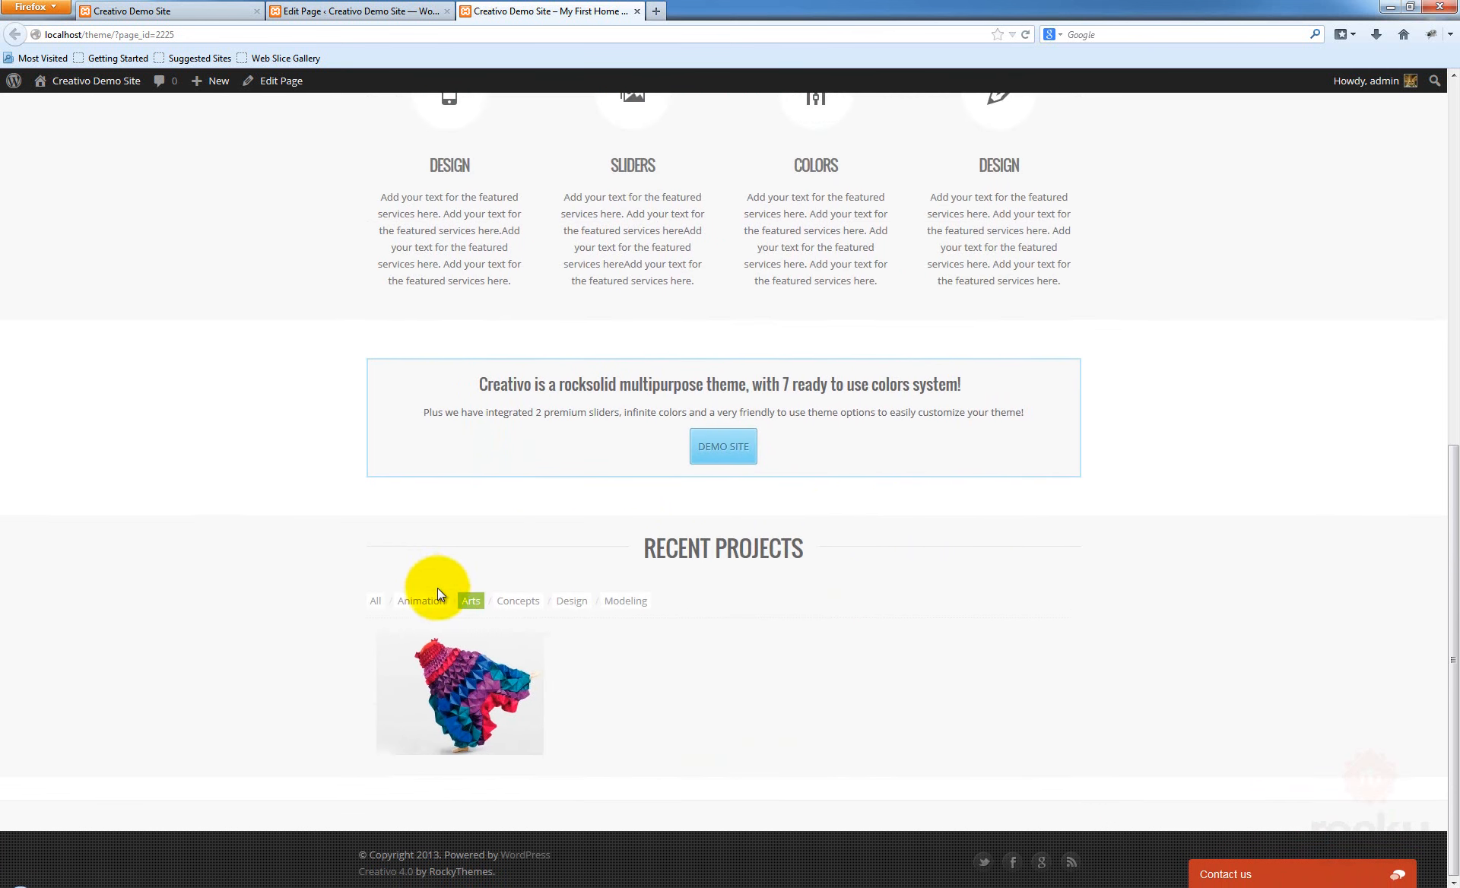
left_click(525, 602)
left_click(410, 604)
left_click(619, 604)
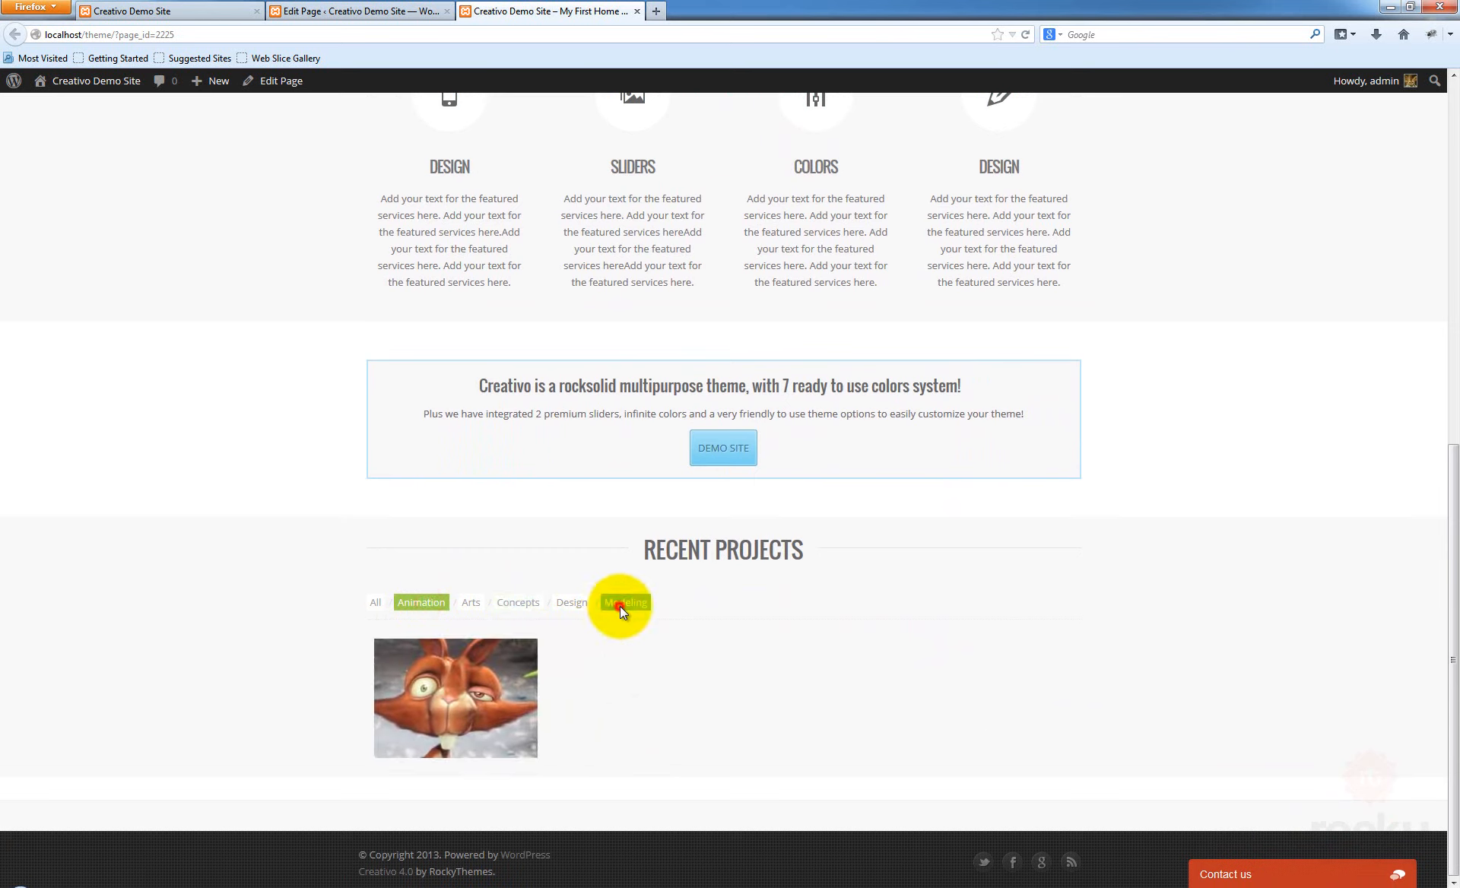
left_click(472, 604)
left_click(418, 602)
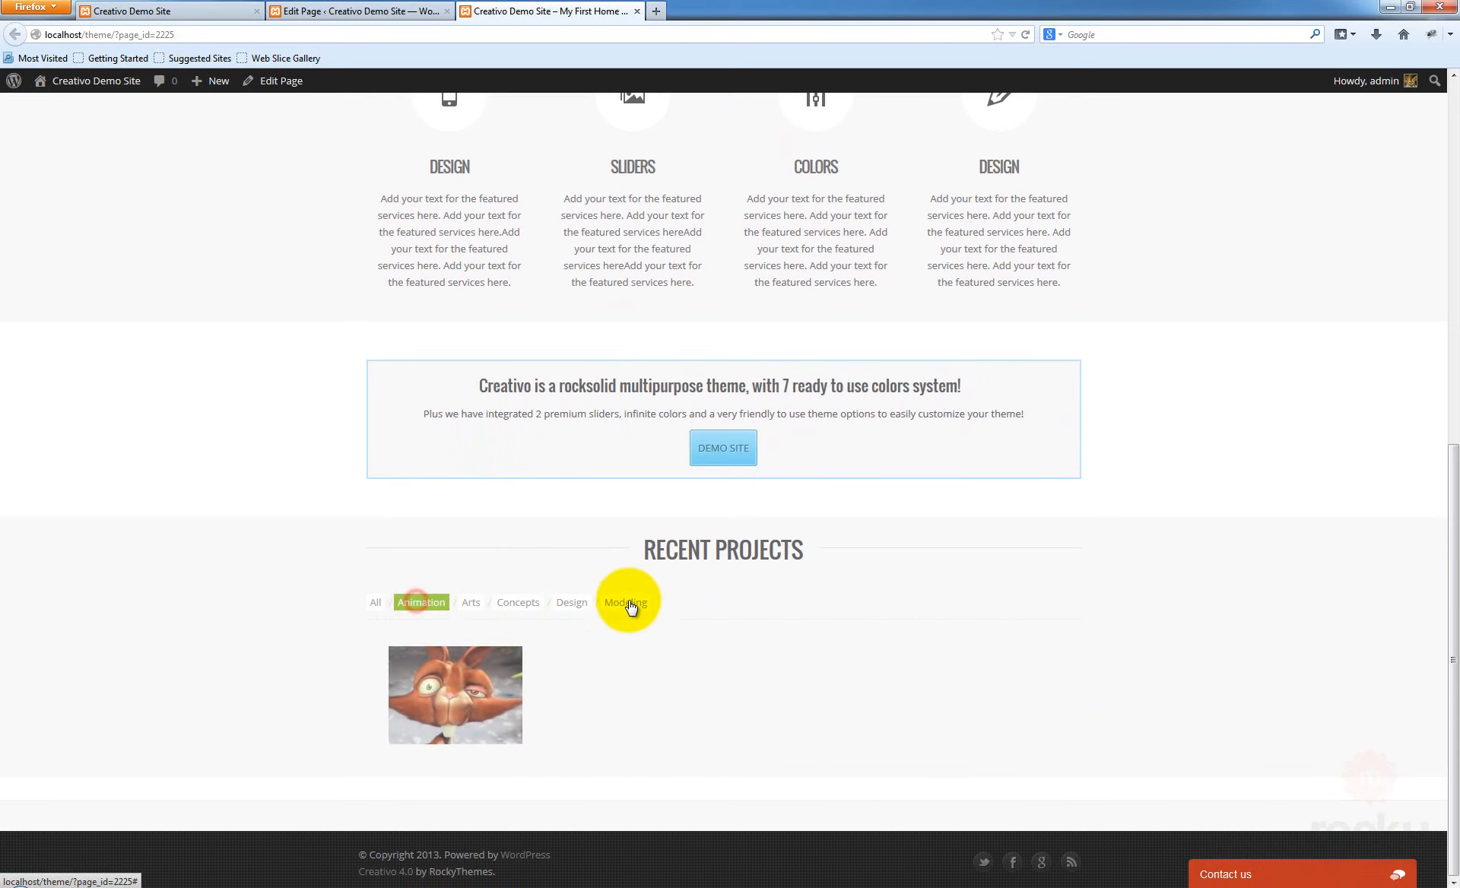
left_click(625, 602)
left_click(374, 604)
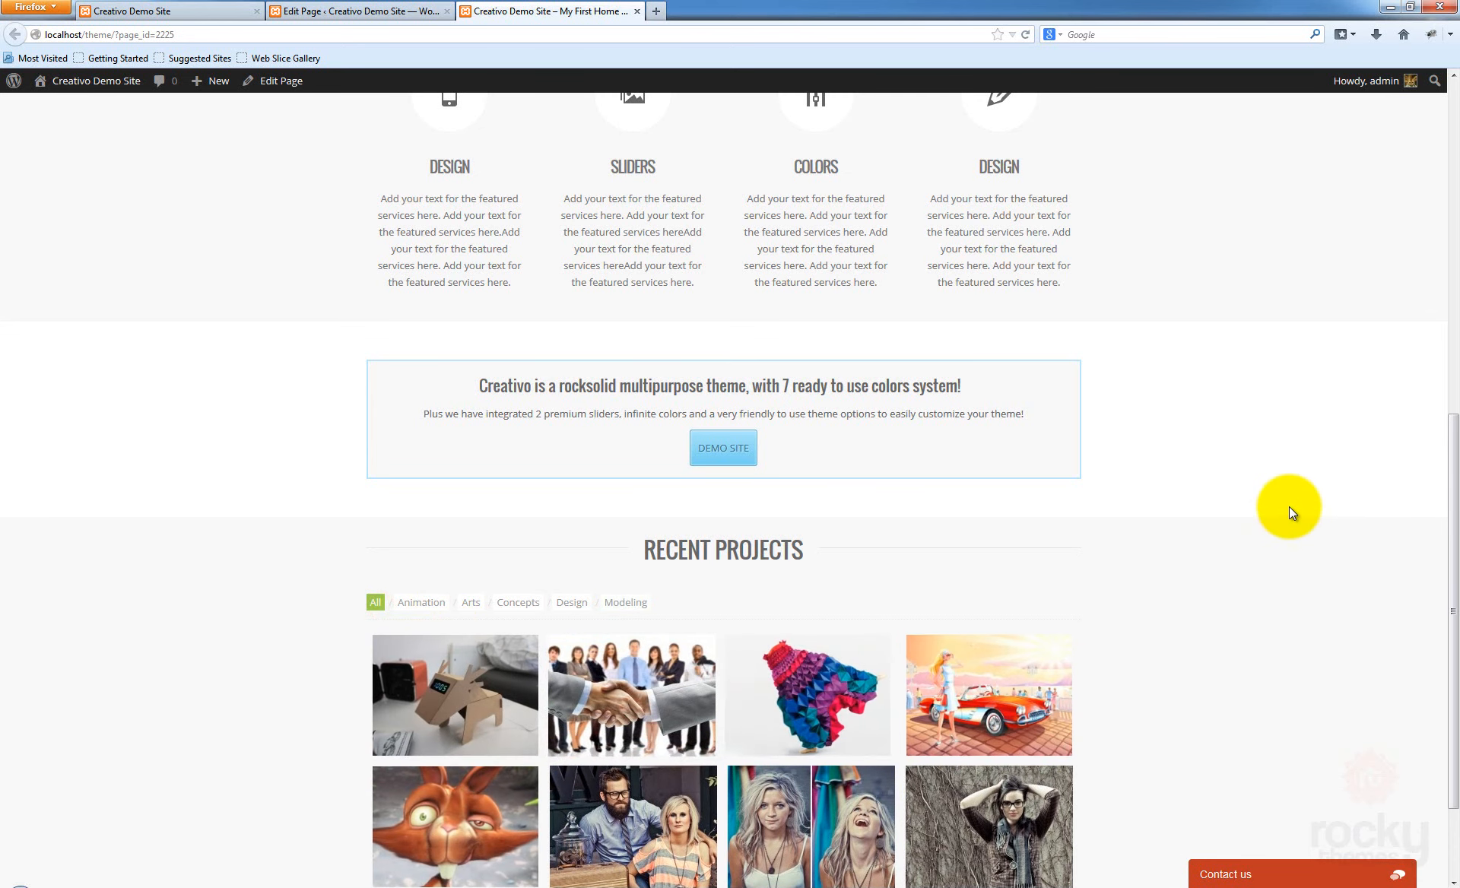
scroll(1283, 509, "down", 2)
scroll(1283, 508, "down", 3)
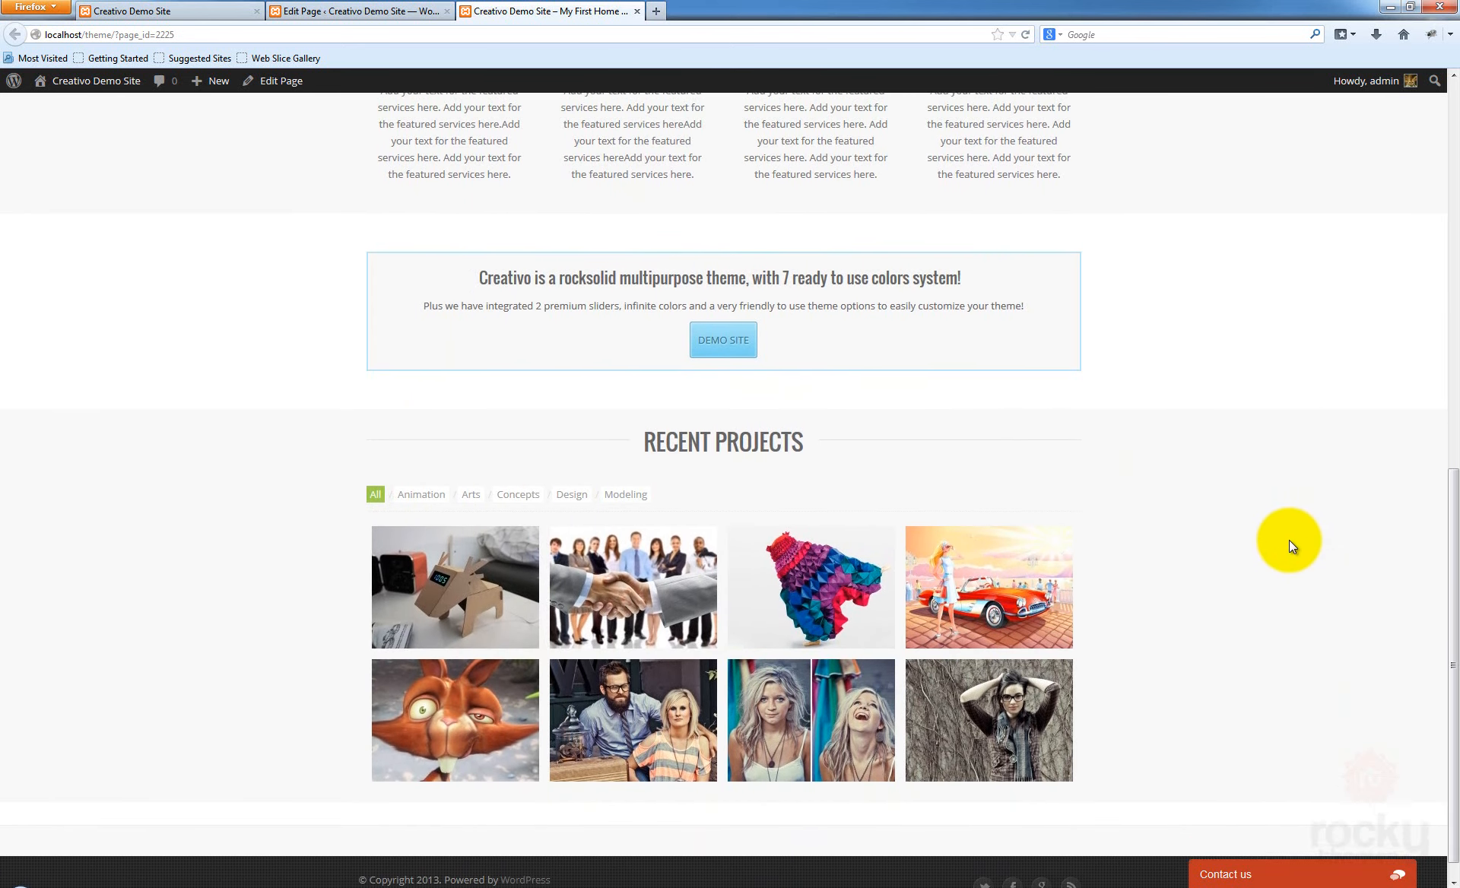
Return to the page editor and add a new row below Recent Projects, split into a 1/2 + 1/2 column layout
left_click(362, 12)
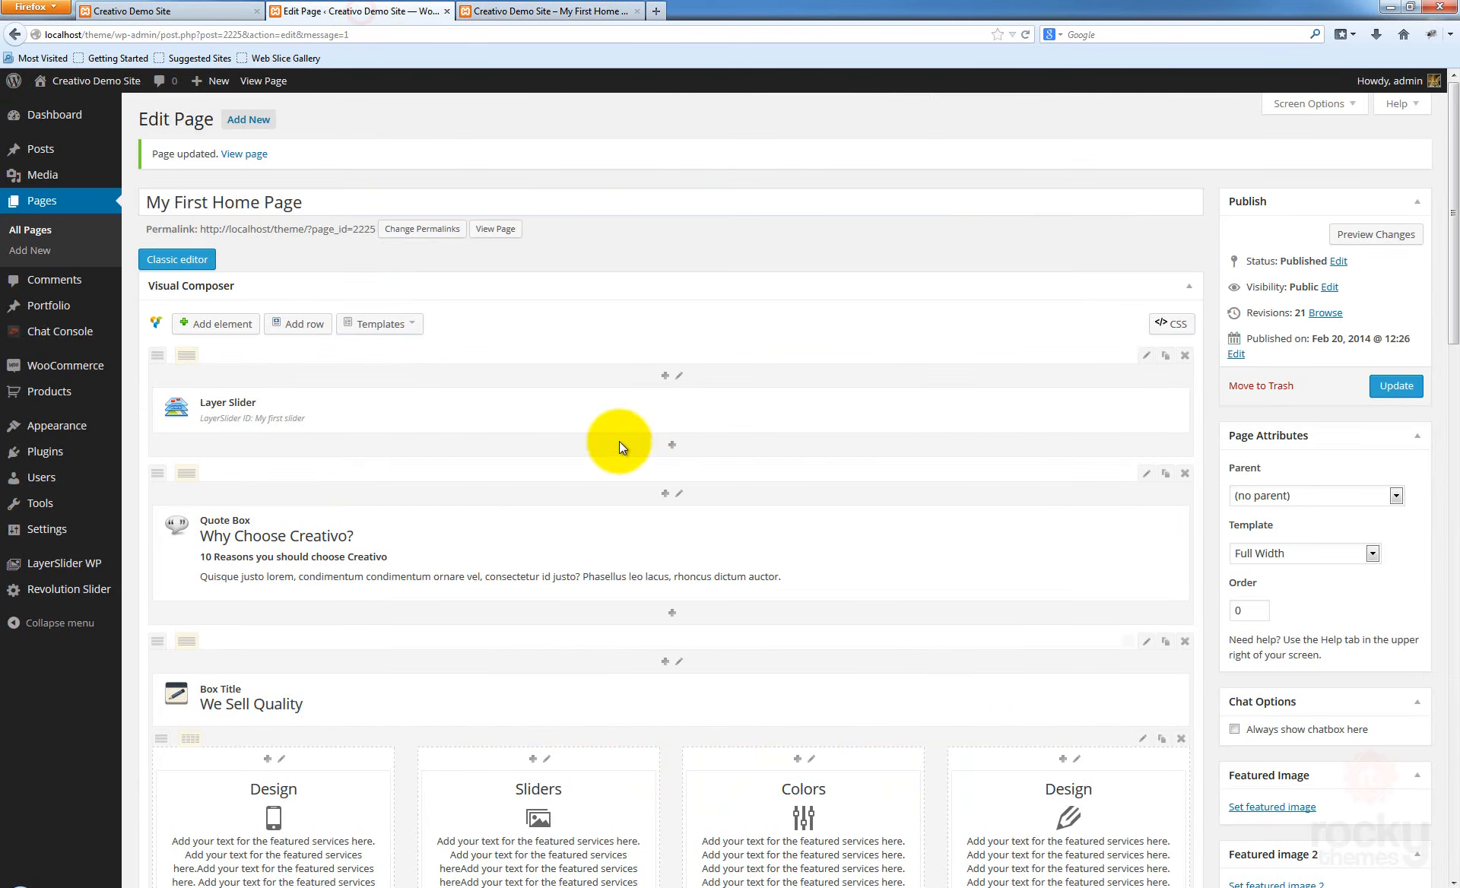
scroll(618, 441, "down", 12)
scroll(637, 460, "up", 4)
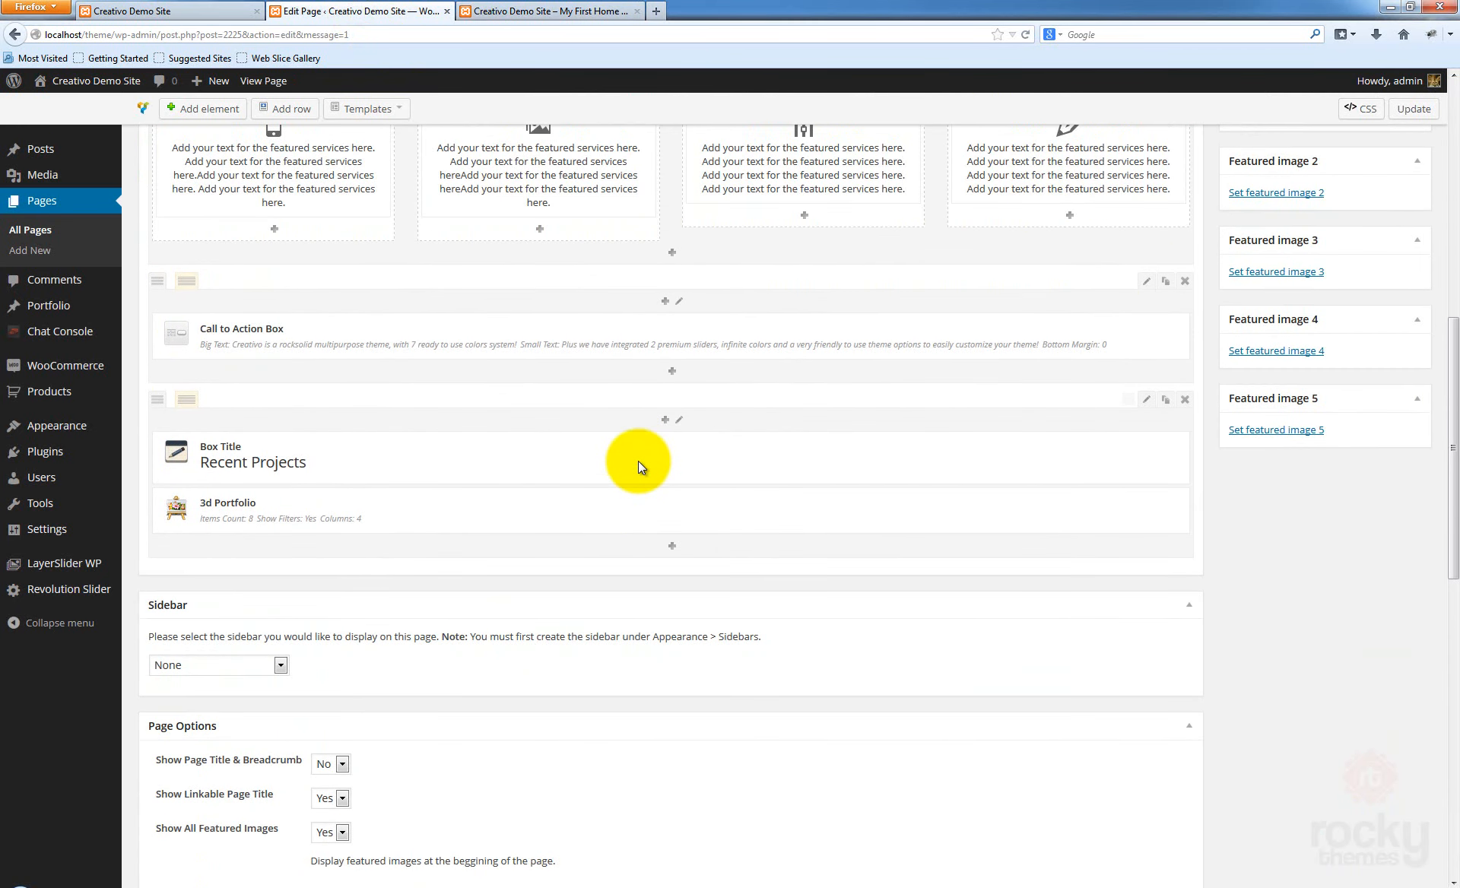
left_click(294, 111)
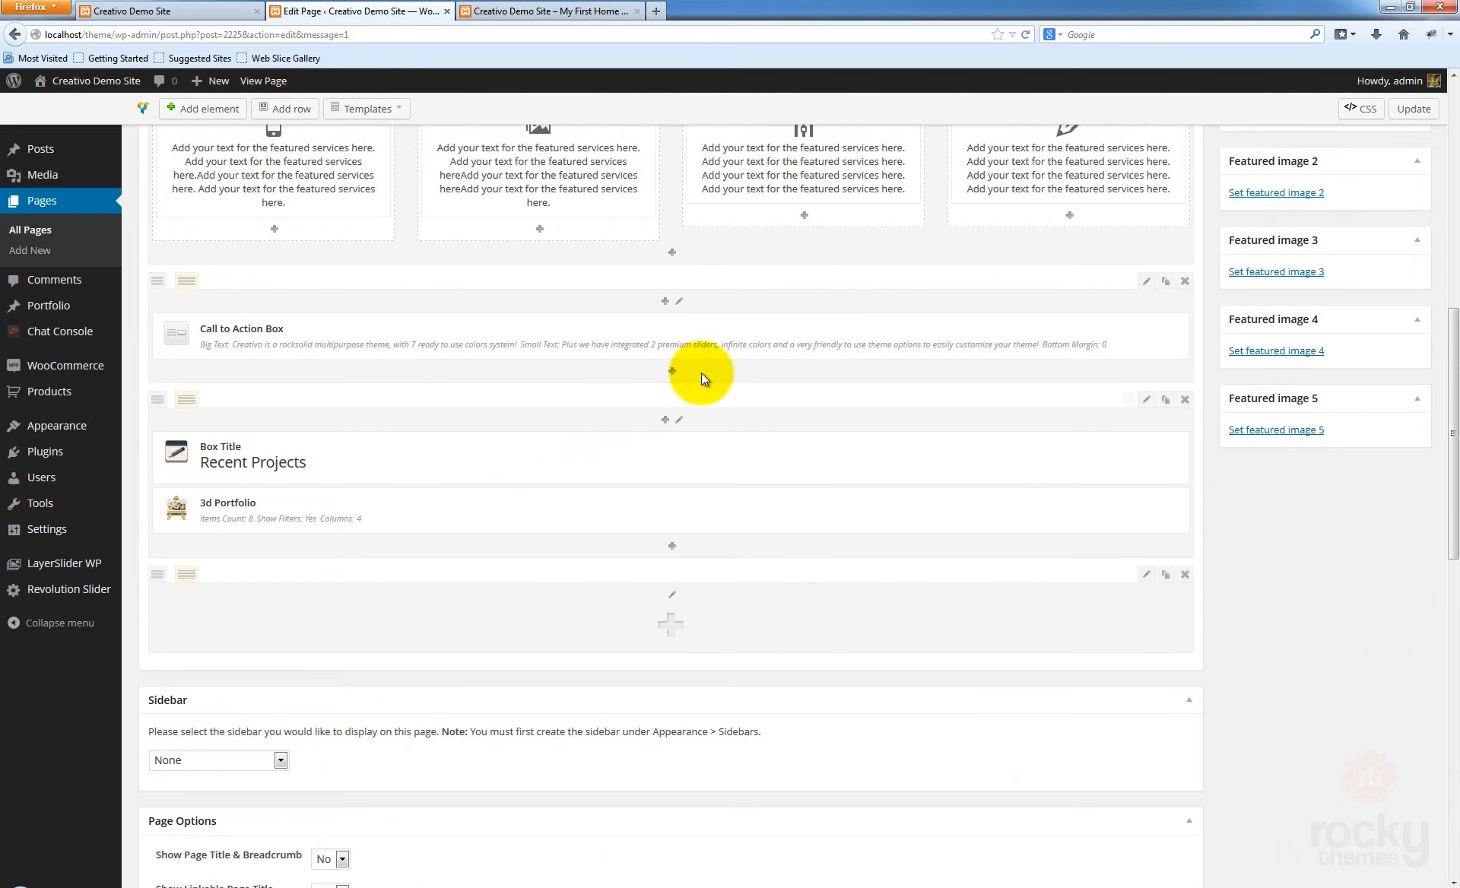
scroll(764, 504, "down", 2)
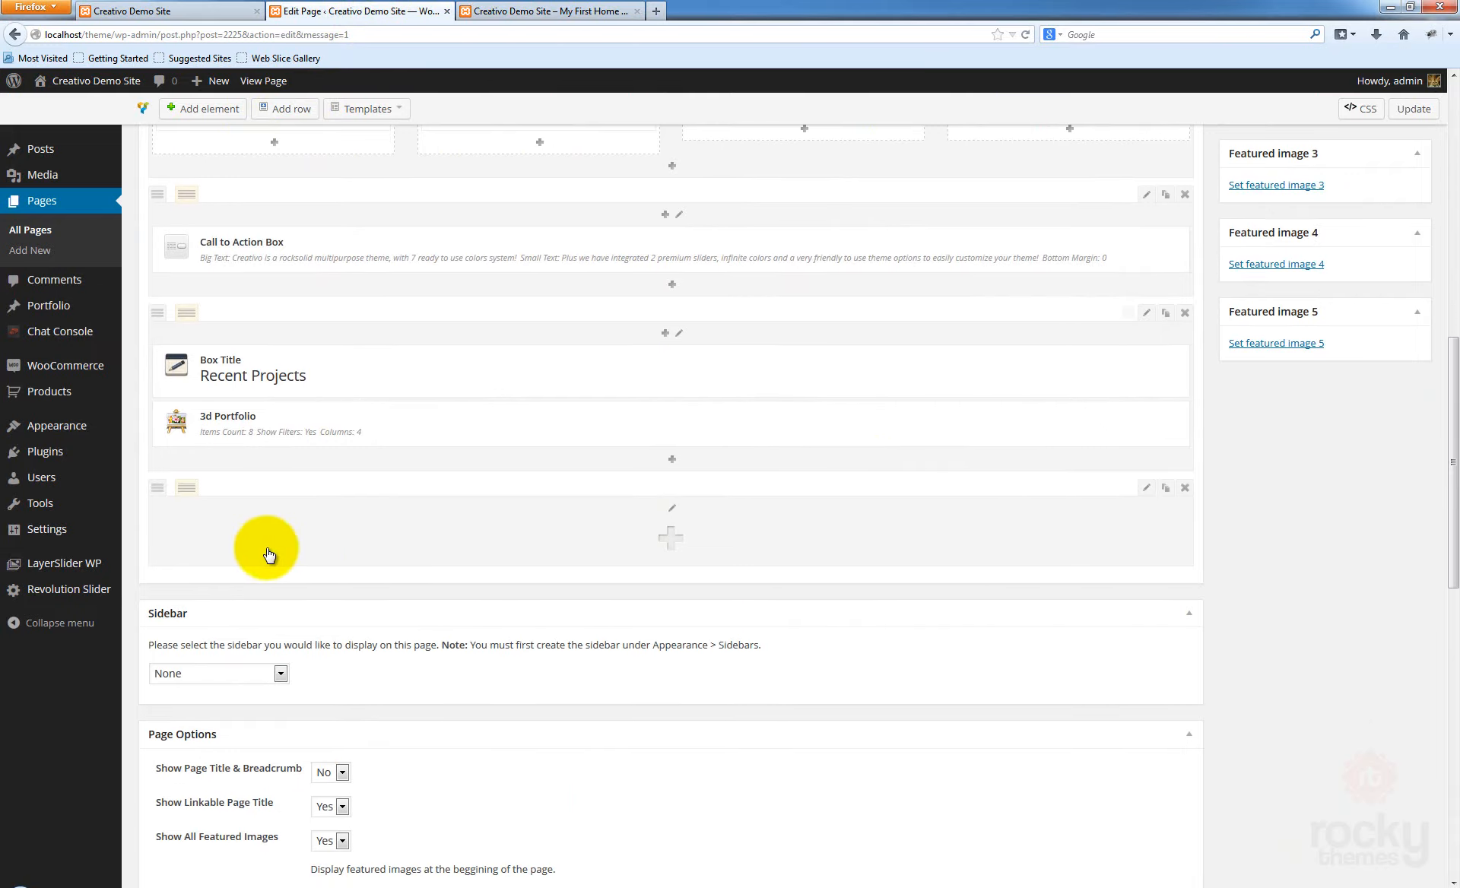
mouse_move(187, 487)
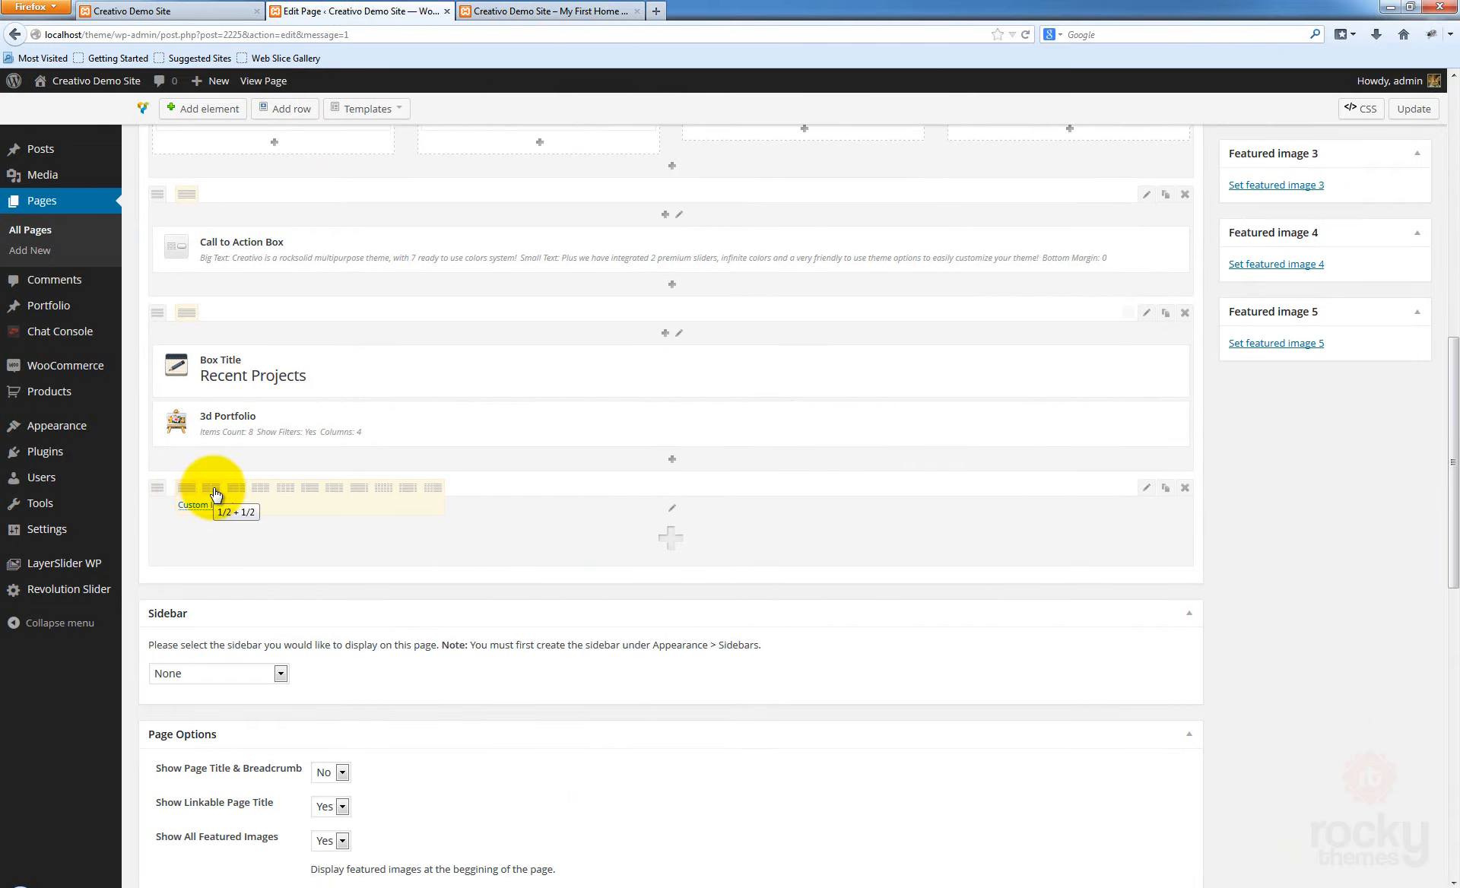
left_click(212, 489)
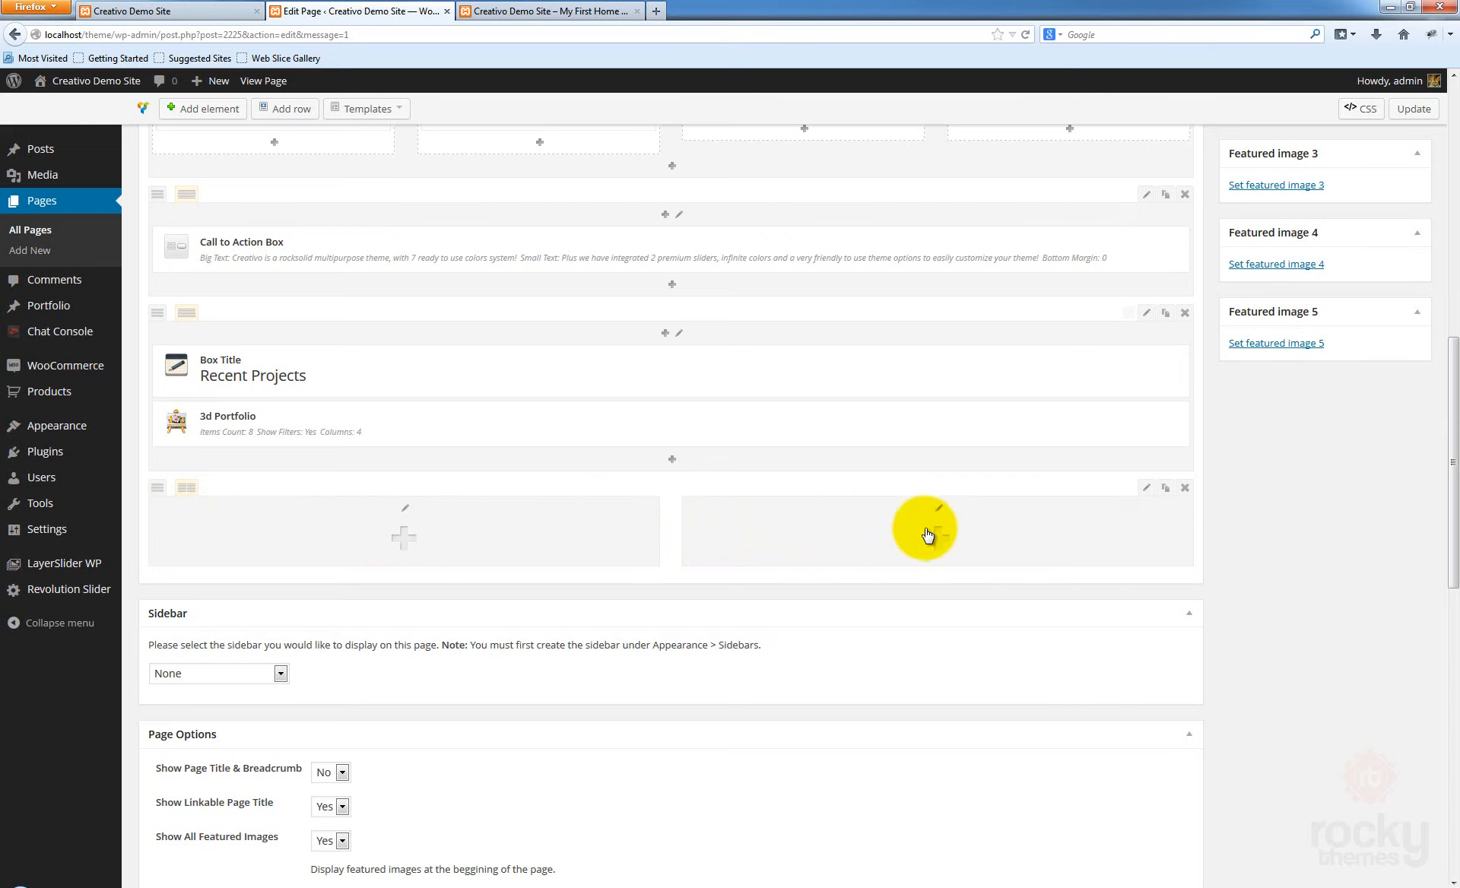
Add a Progress Bar element to the new row's first column and enlarge its Graphic values text area
left_click(403, 540)
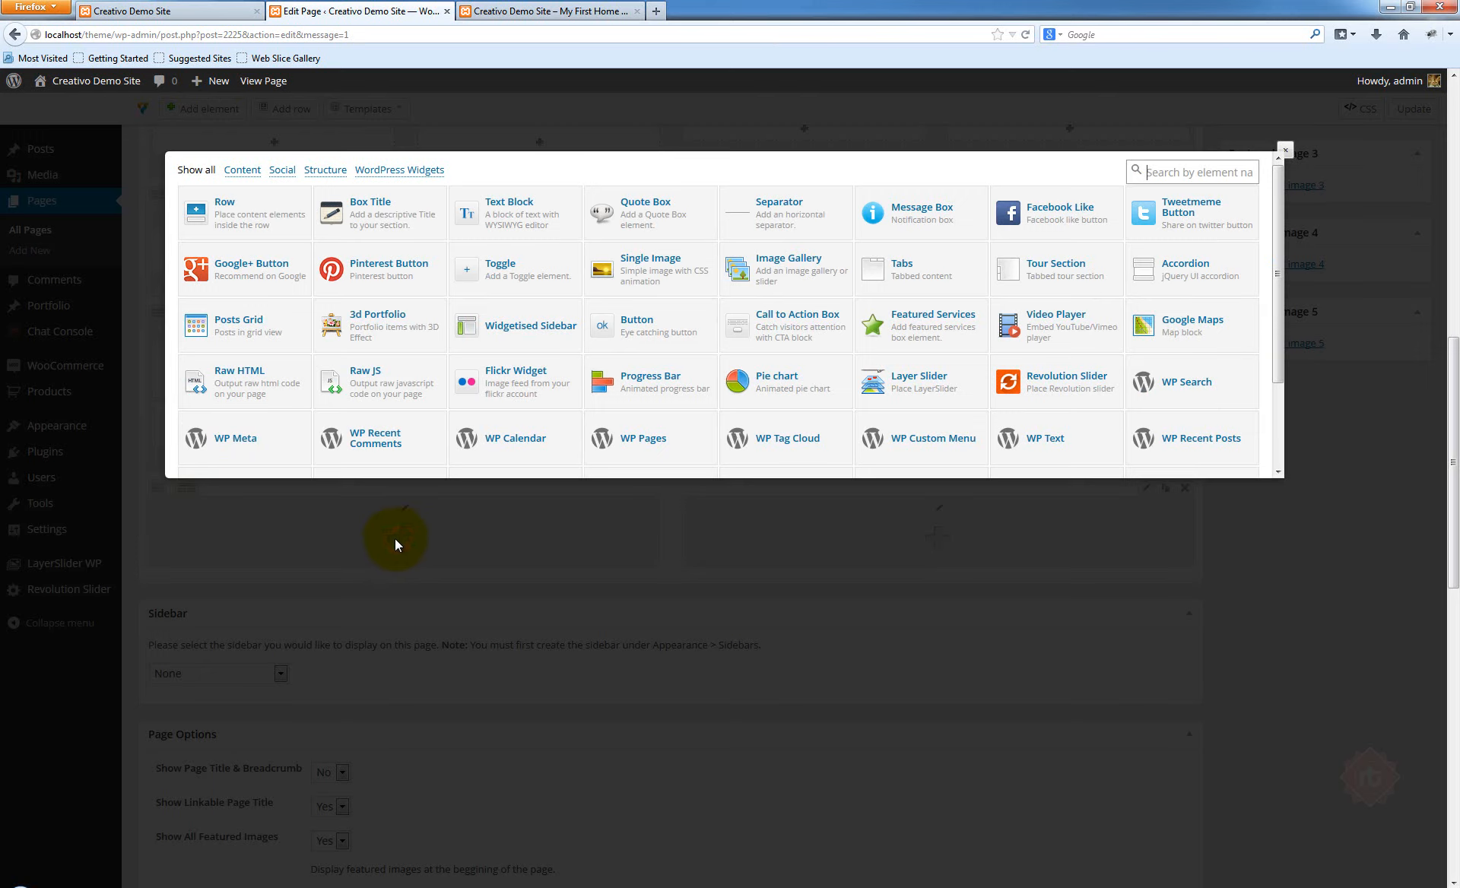
left_click(642, 379)
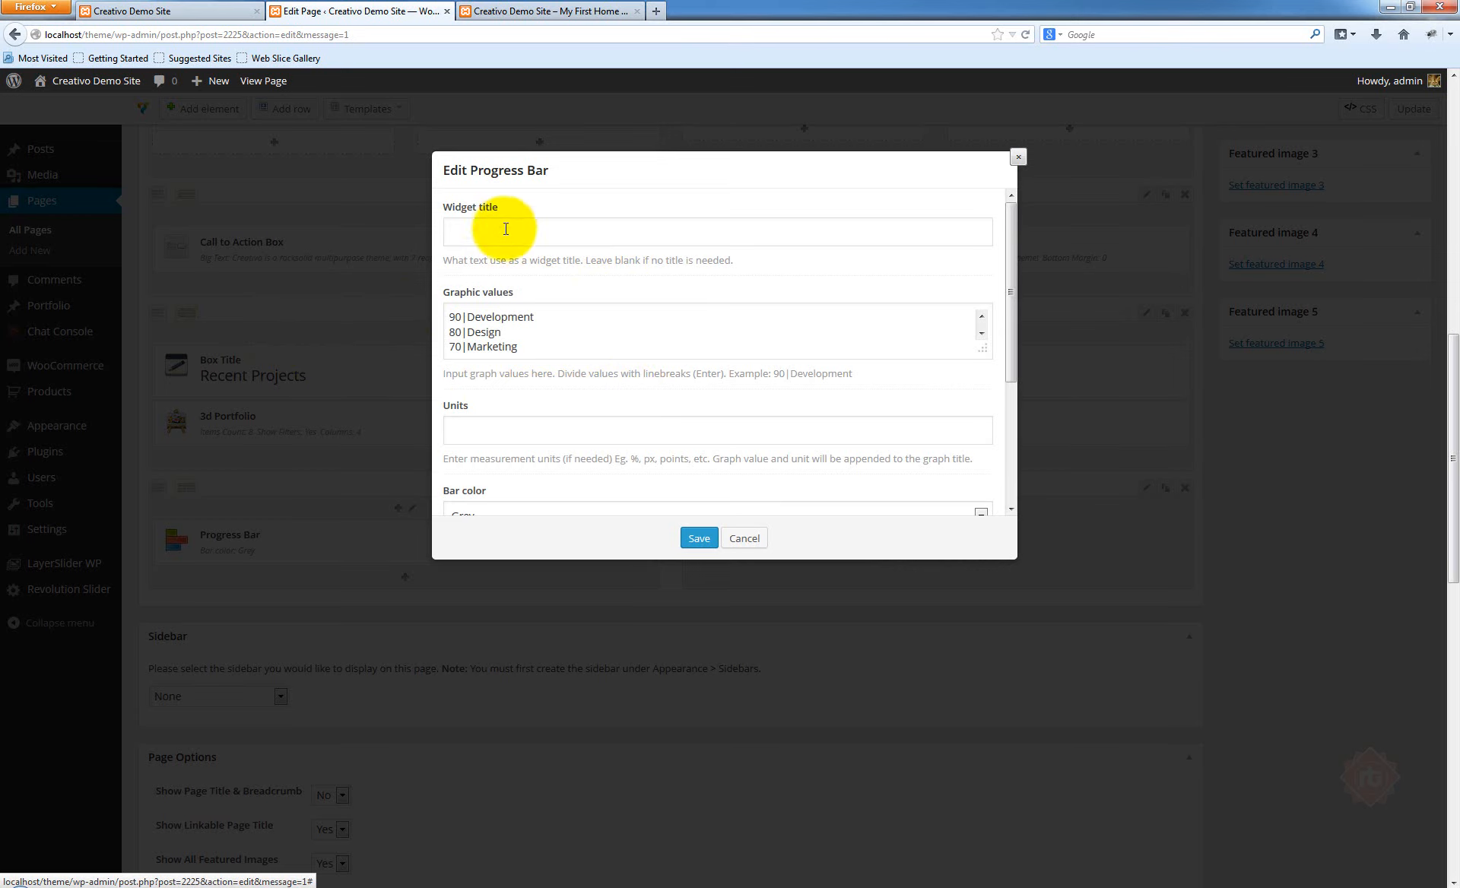
left_click_drag(1011, 243, 1011, 195)
mouse_move(985, 374)
left_mouse_down()
mouse_move(994, 418)
mouse_move(992, 396)
left_mouse_up()
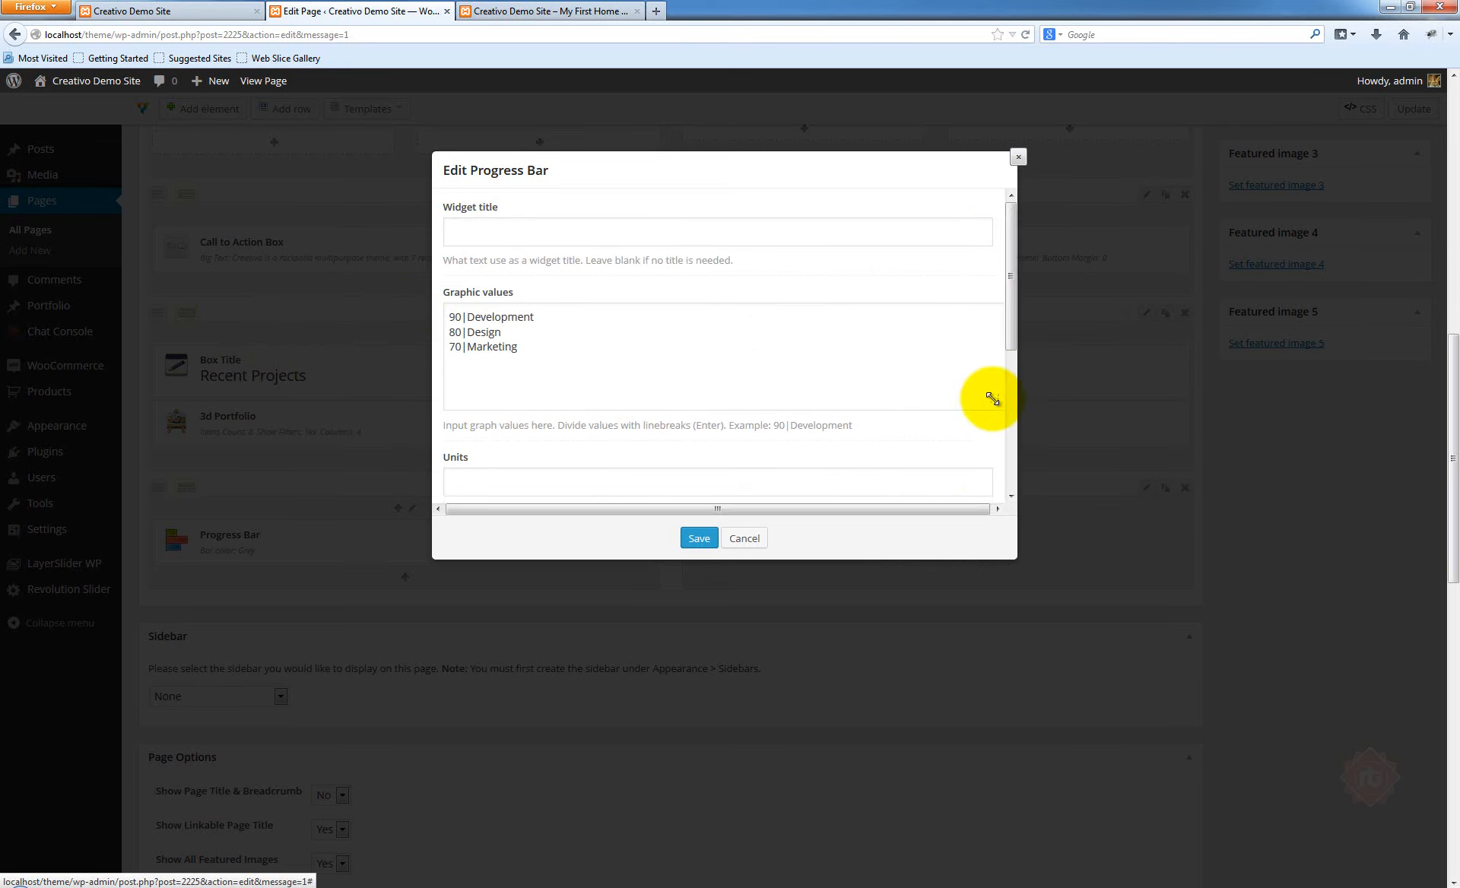
Examine how the Graphic values entries pair a number with a label, using the Development line as the example
left_click(539, 319)
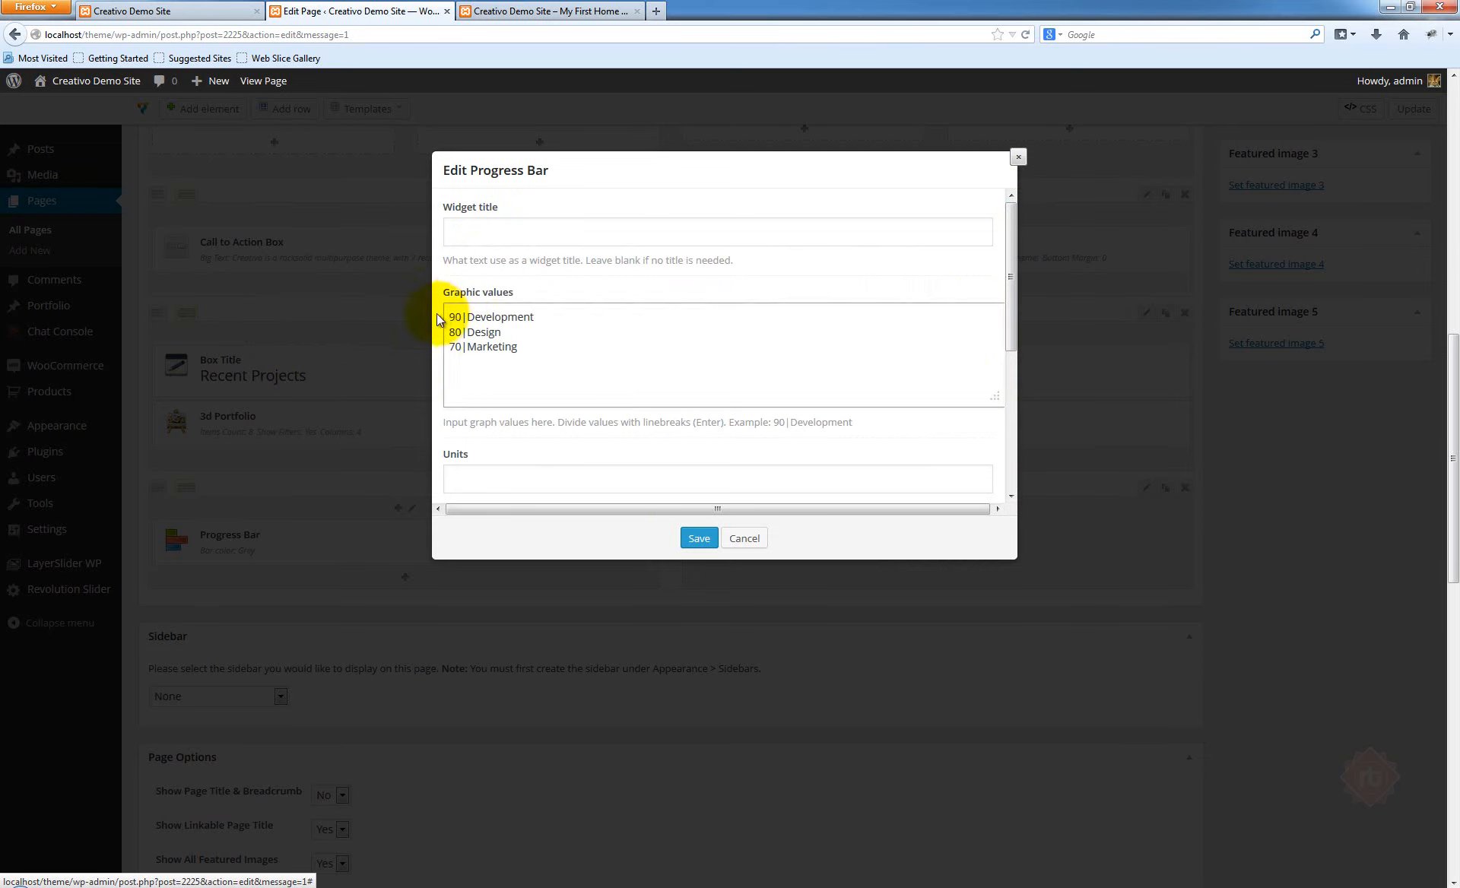
mouse_move(450, 316)
left_mouse_down()
mouse_move(537, 317)
mouse_move(448, 317)
mouse_move(449, 334)
left_mouse_up()
left_click(560, 333)
left_click(545, 318)
left_click(502, 334)
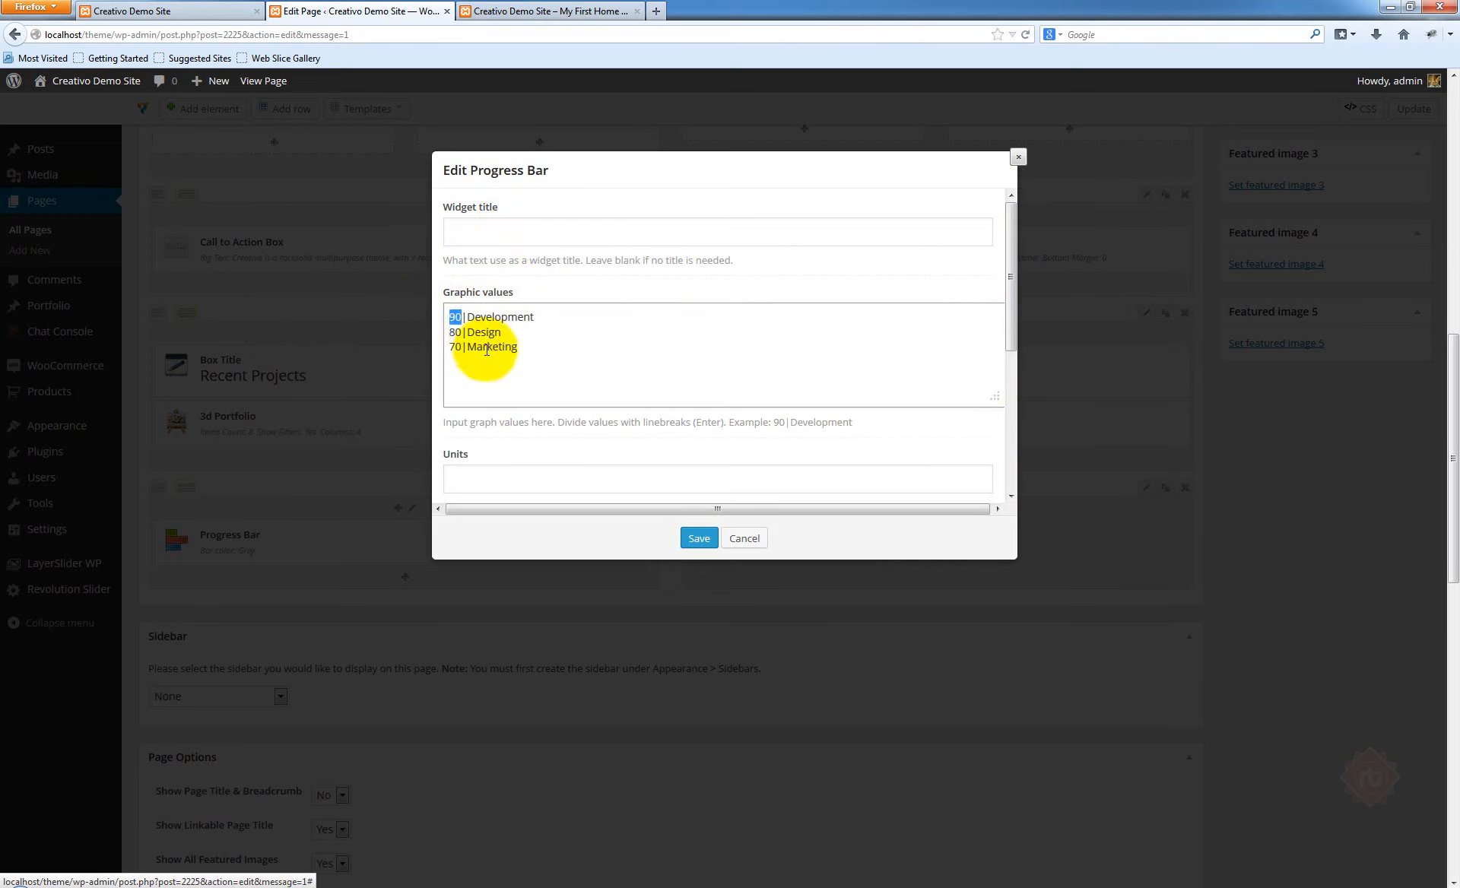
left_click(518, 333)
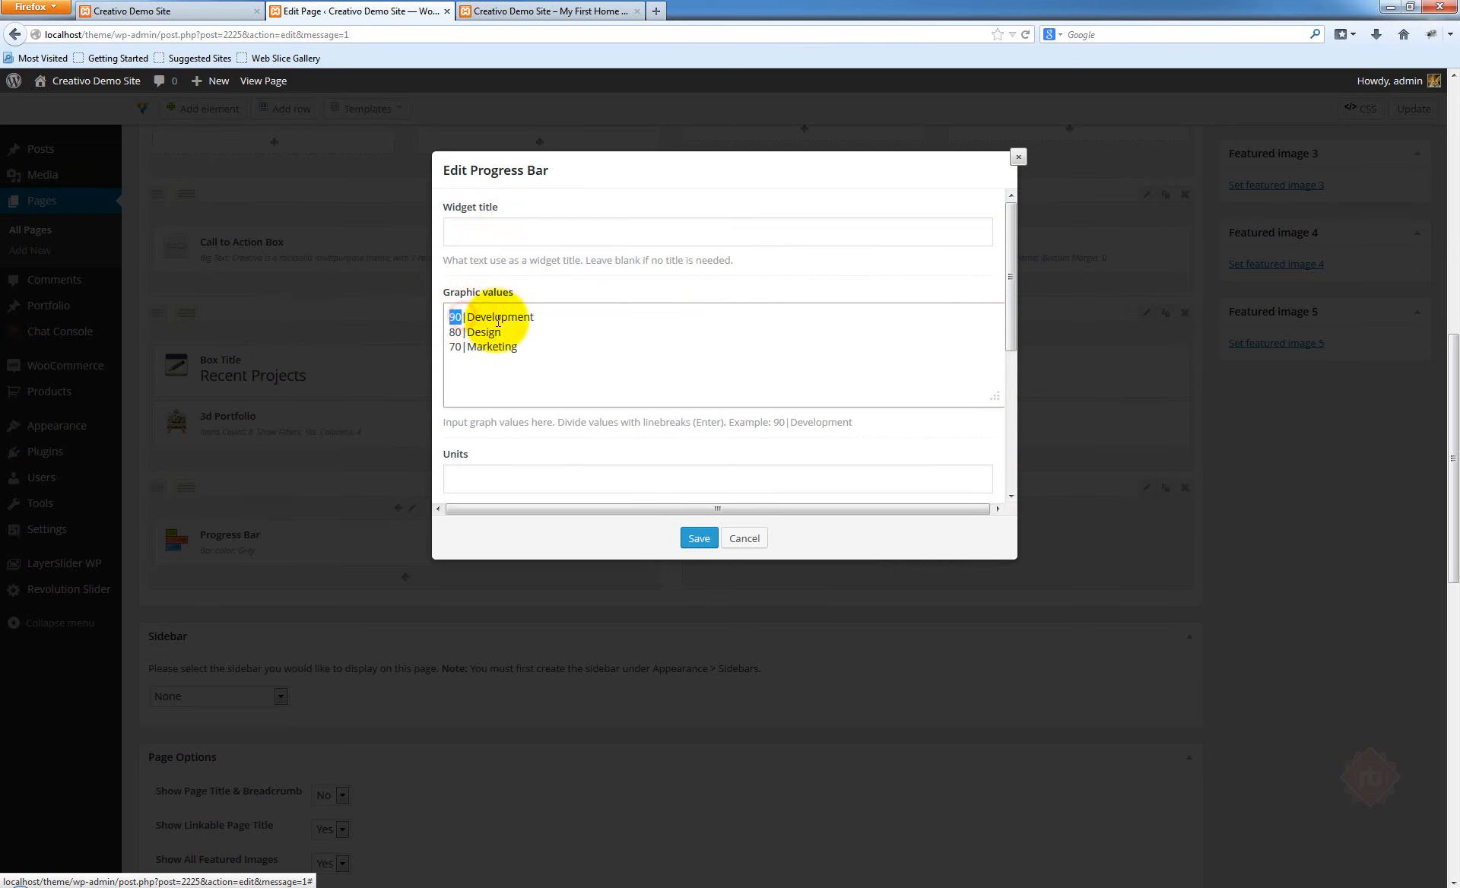
left_click_drag(520, 311, 450, 316)
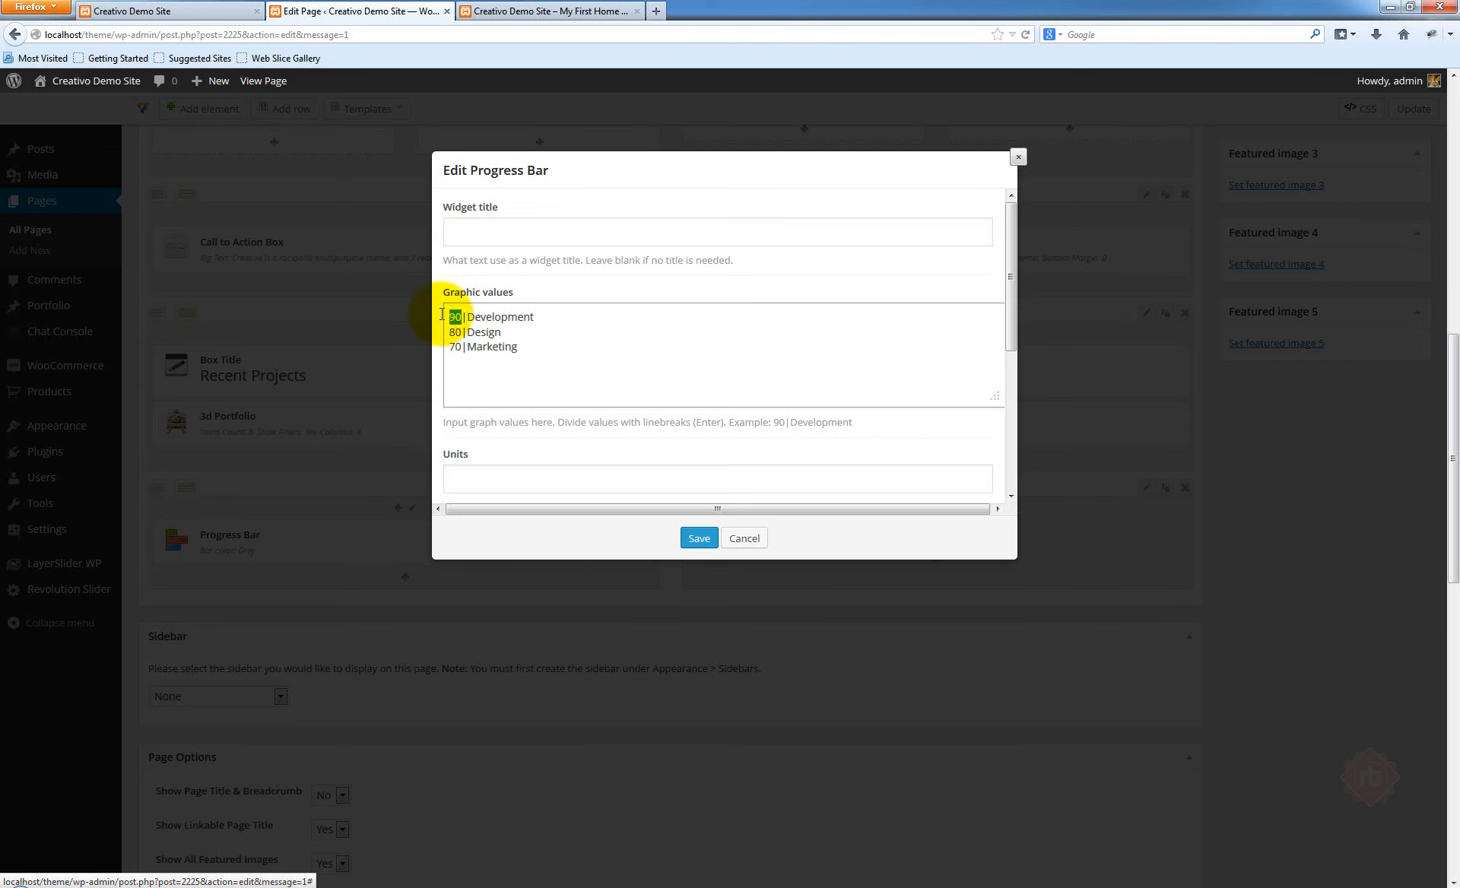
left_click_drag(552, 318, 464, 316)
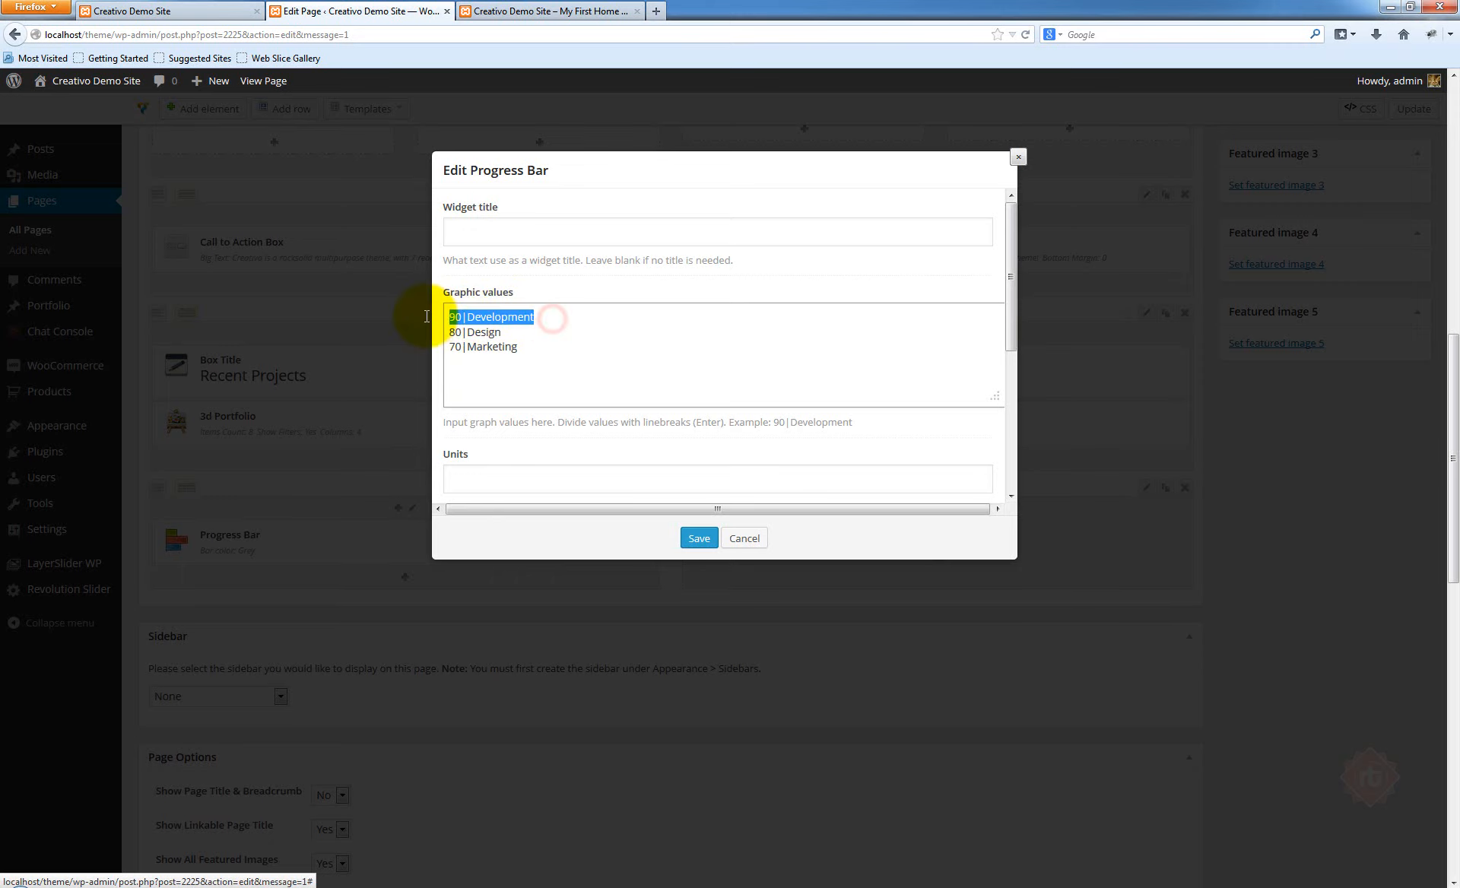
Set the progress bar's Units to %, keeping the default Development, Design and Marketing graphic values
left_click(532, 325)
scroll(619, 385, "down", 2)
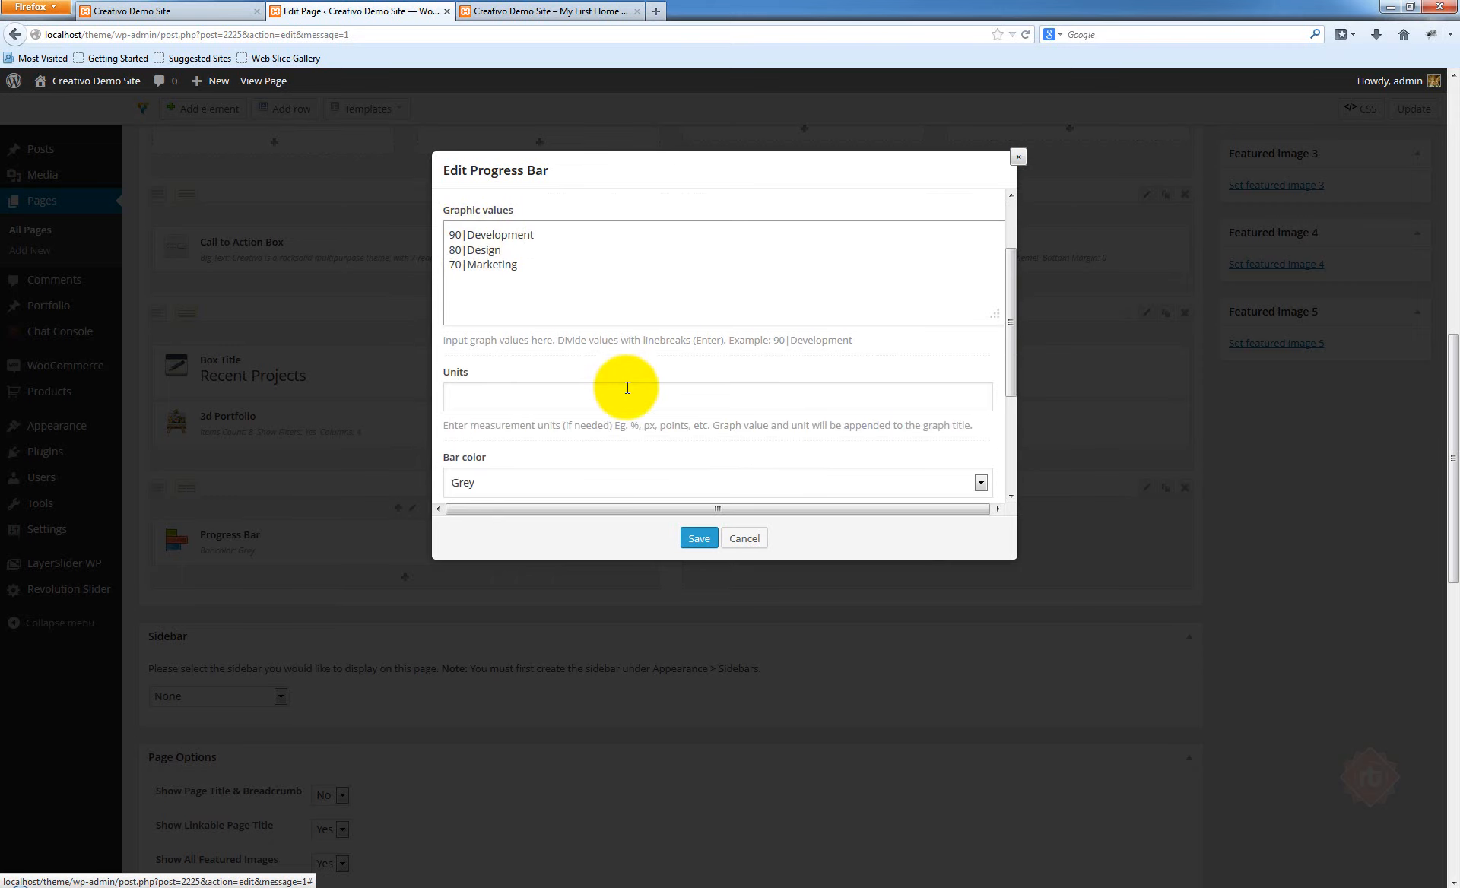
scroll(776, 335, "down", 2)
scroll(707, 373, "up", 3)
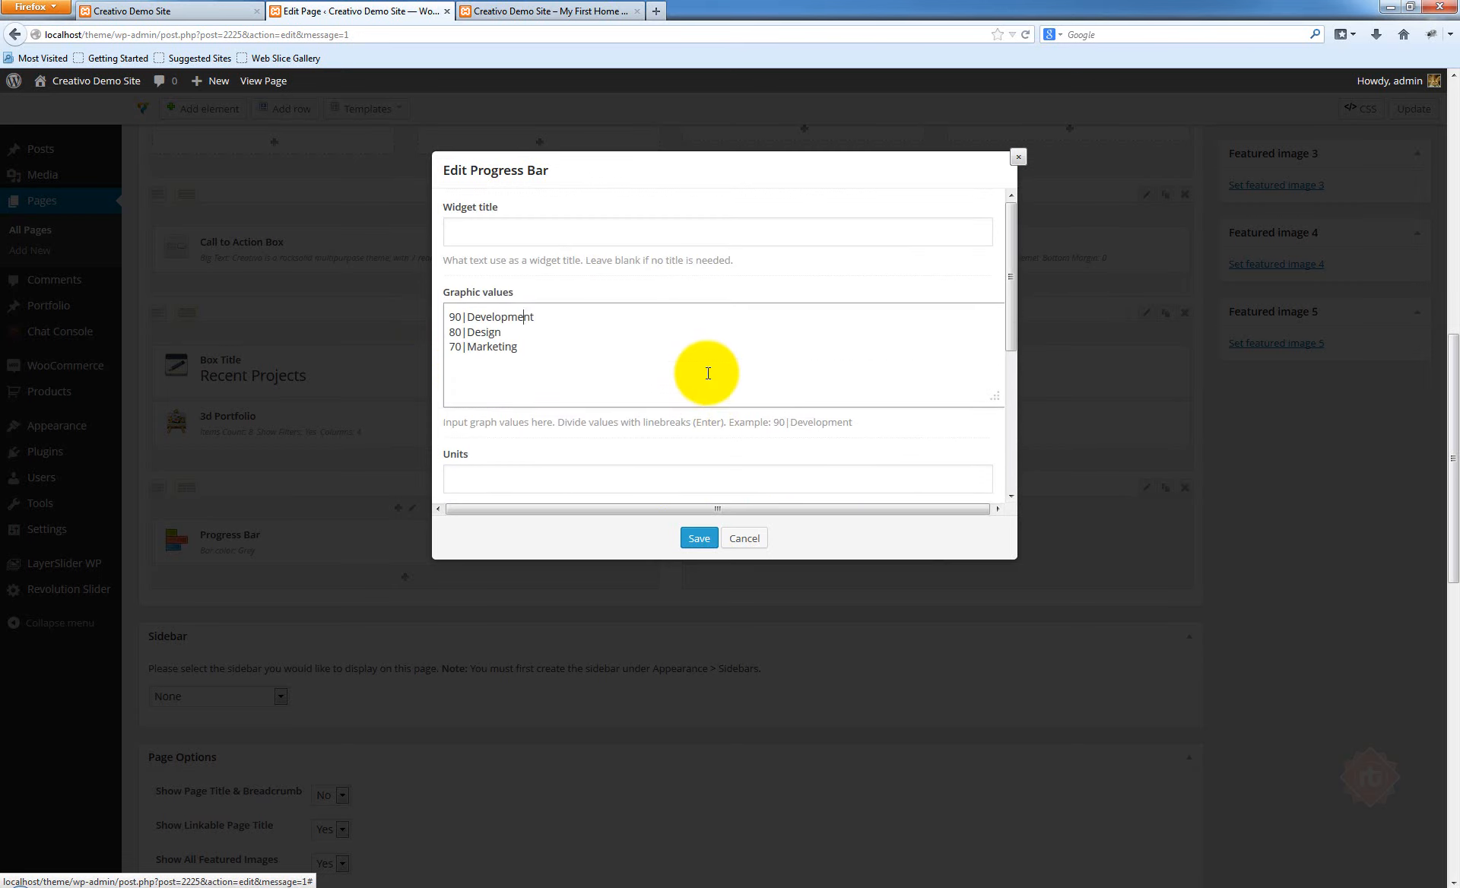
scroll(707, 374, "up", 2)
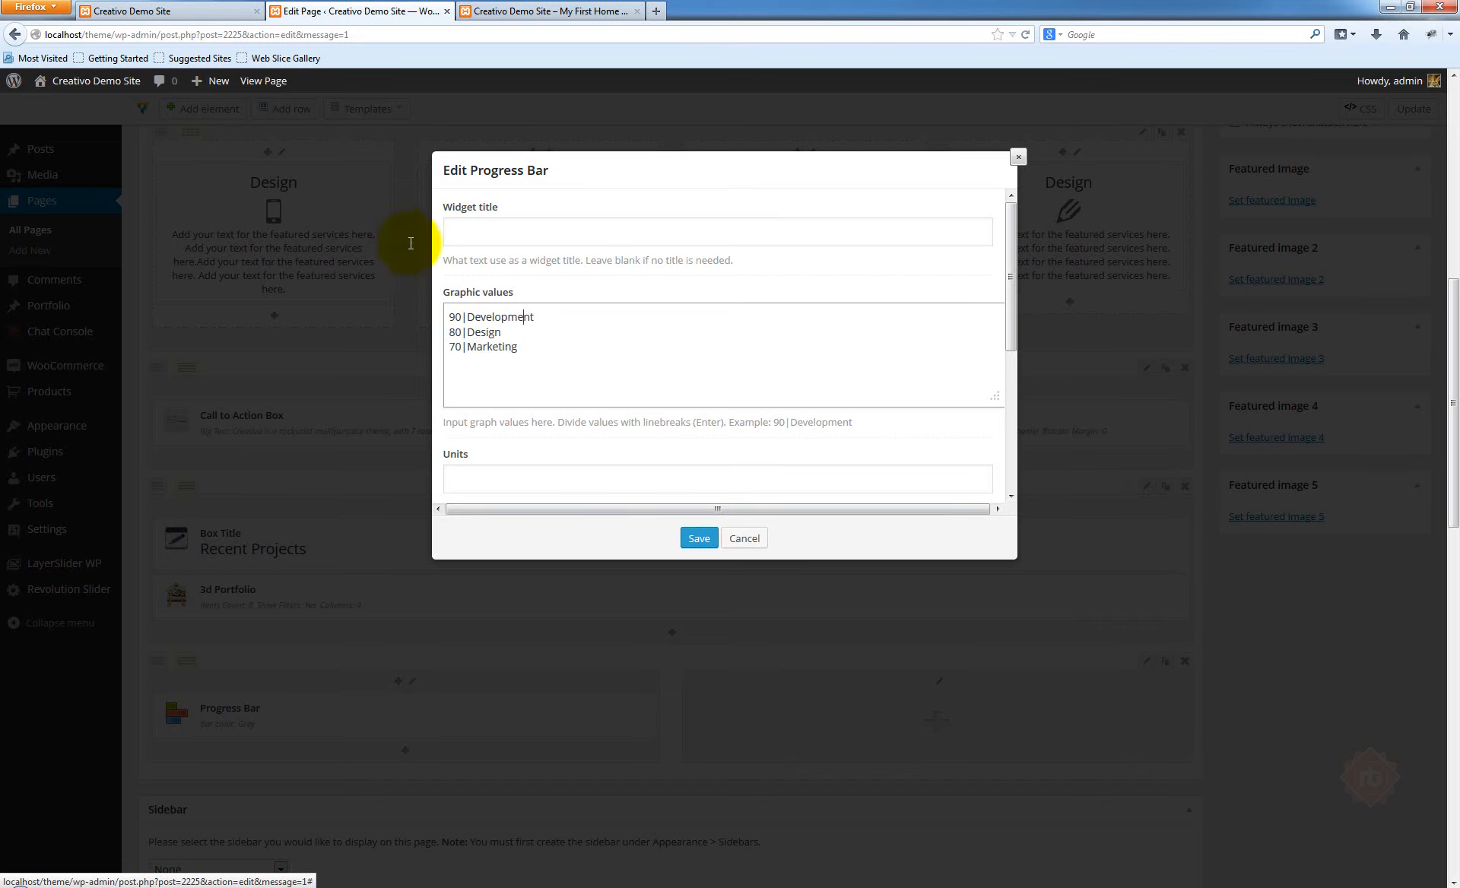
scroll(576, 454, "down", 1)
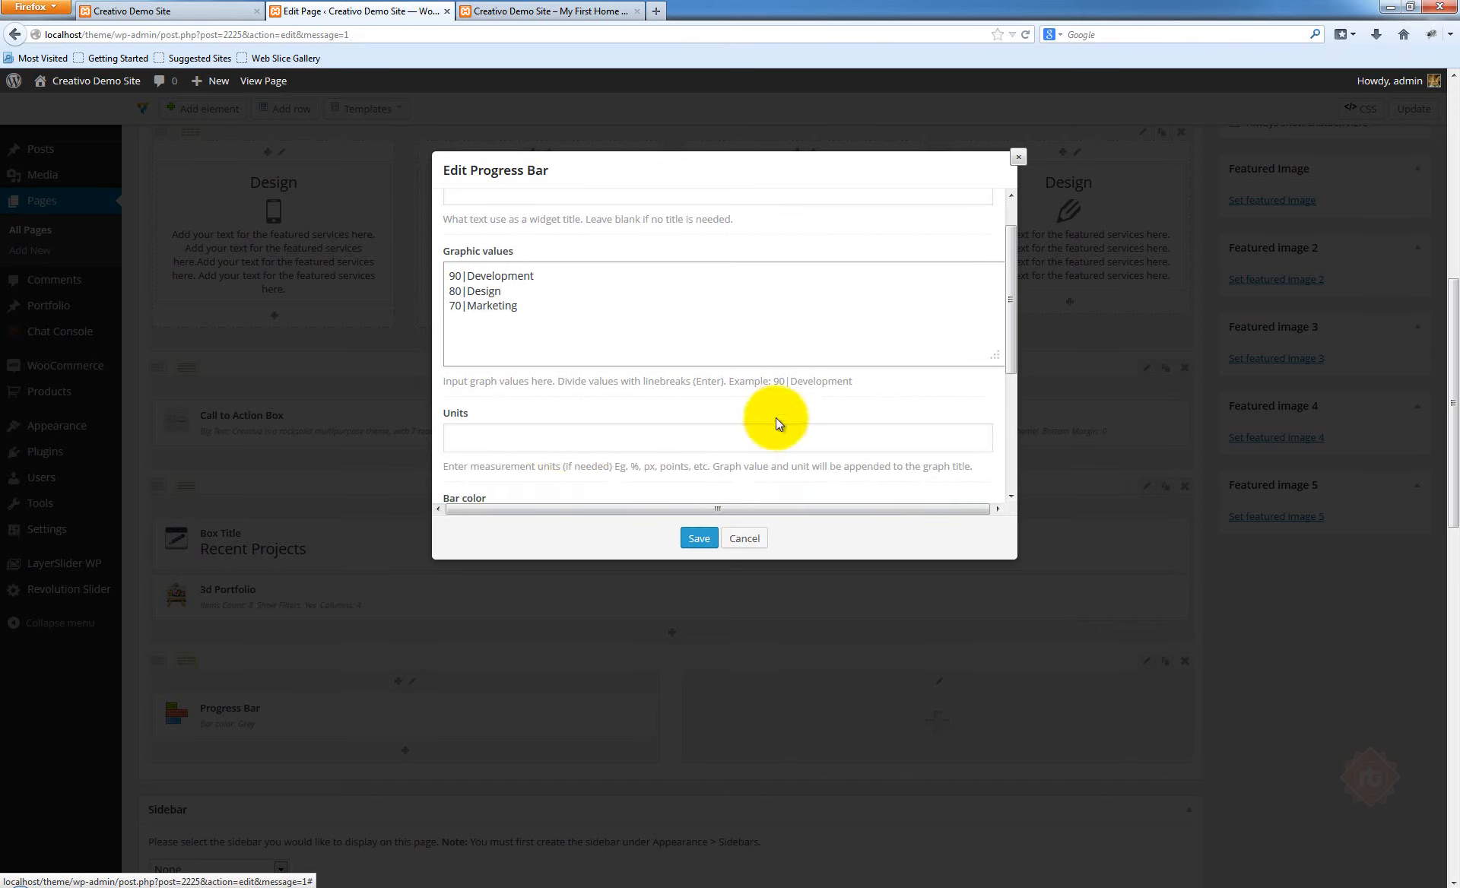
left_click(558, 426)
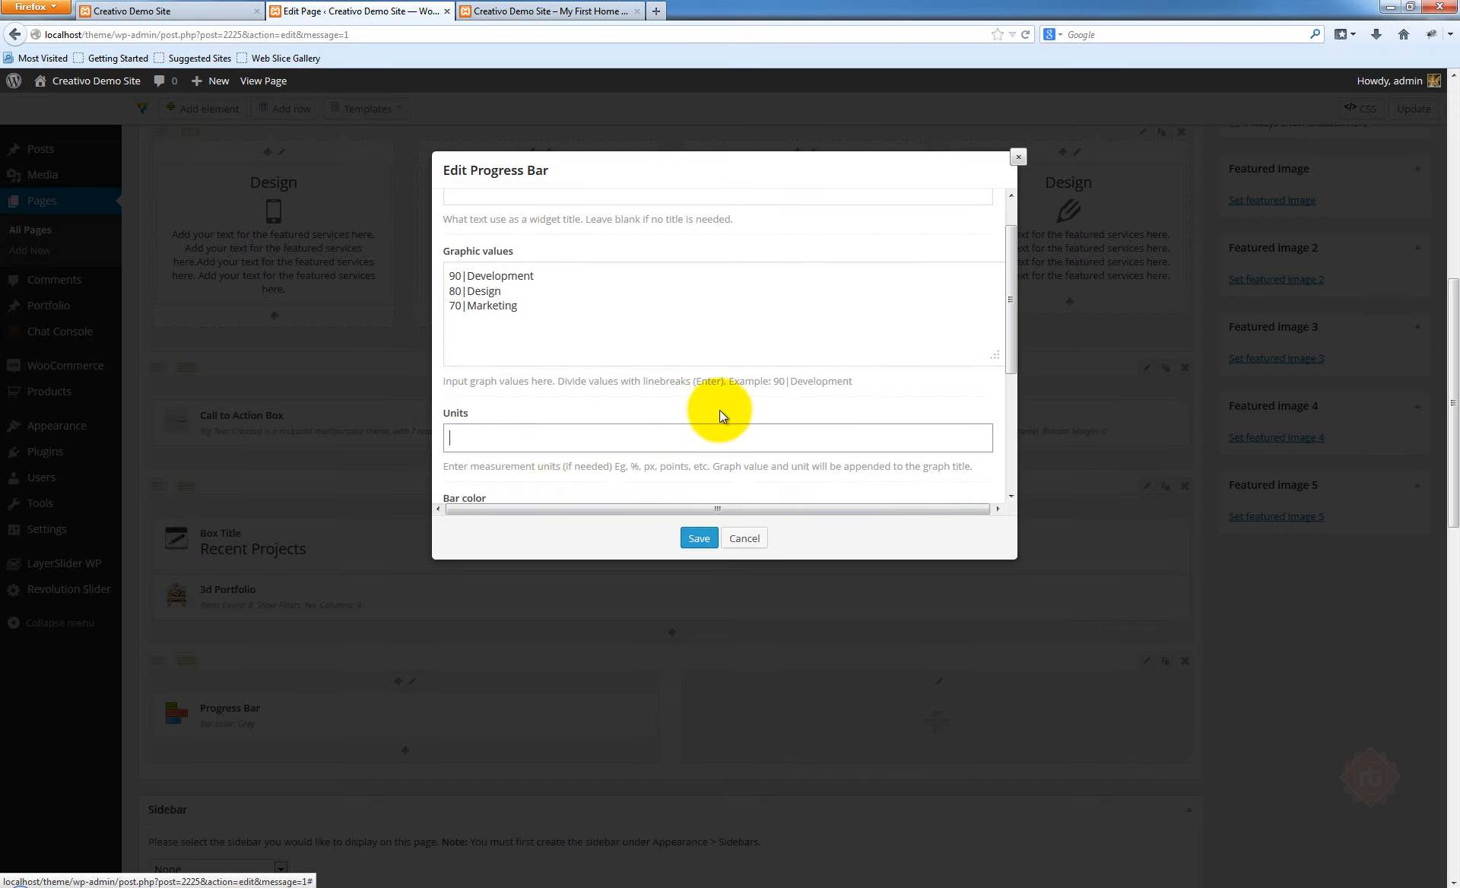
Set the progress bar's color to Green, add stripes without animation, and save the element
scroll(719, 409, "down", 4)
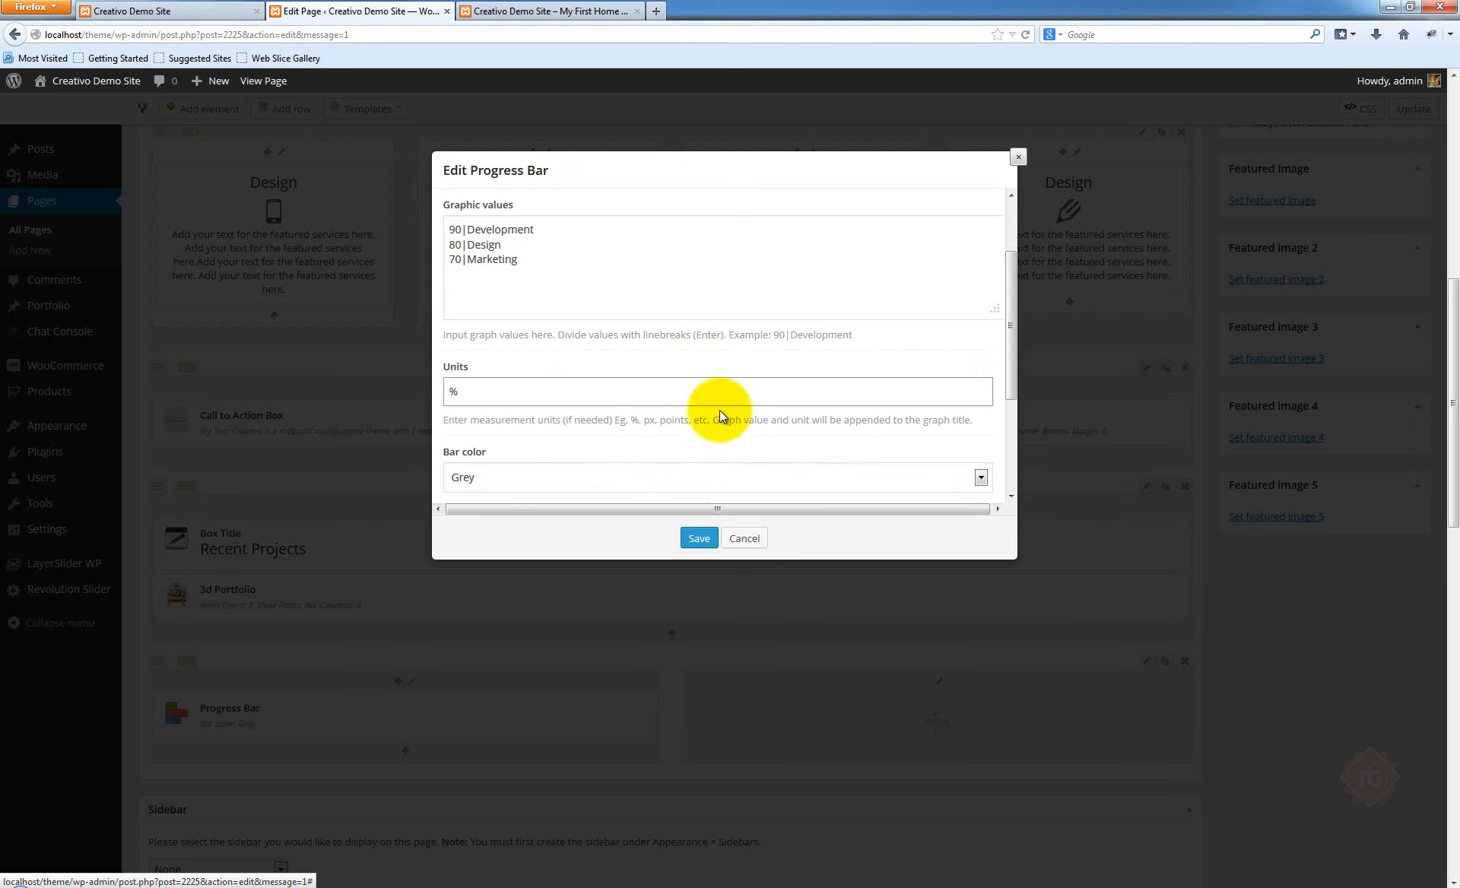
left_click(477, 360)
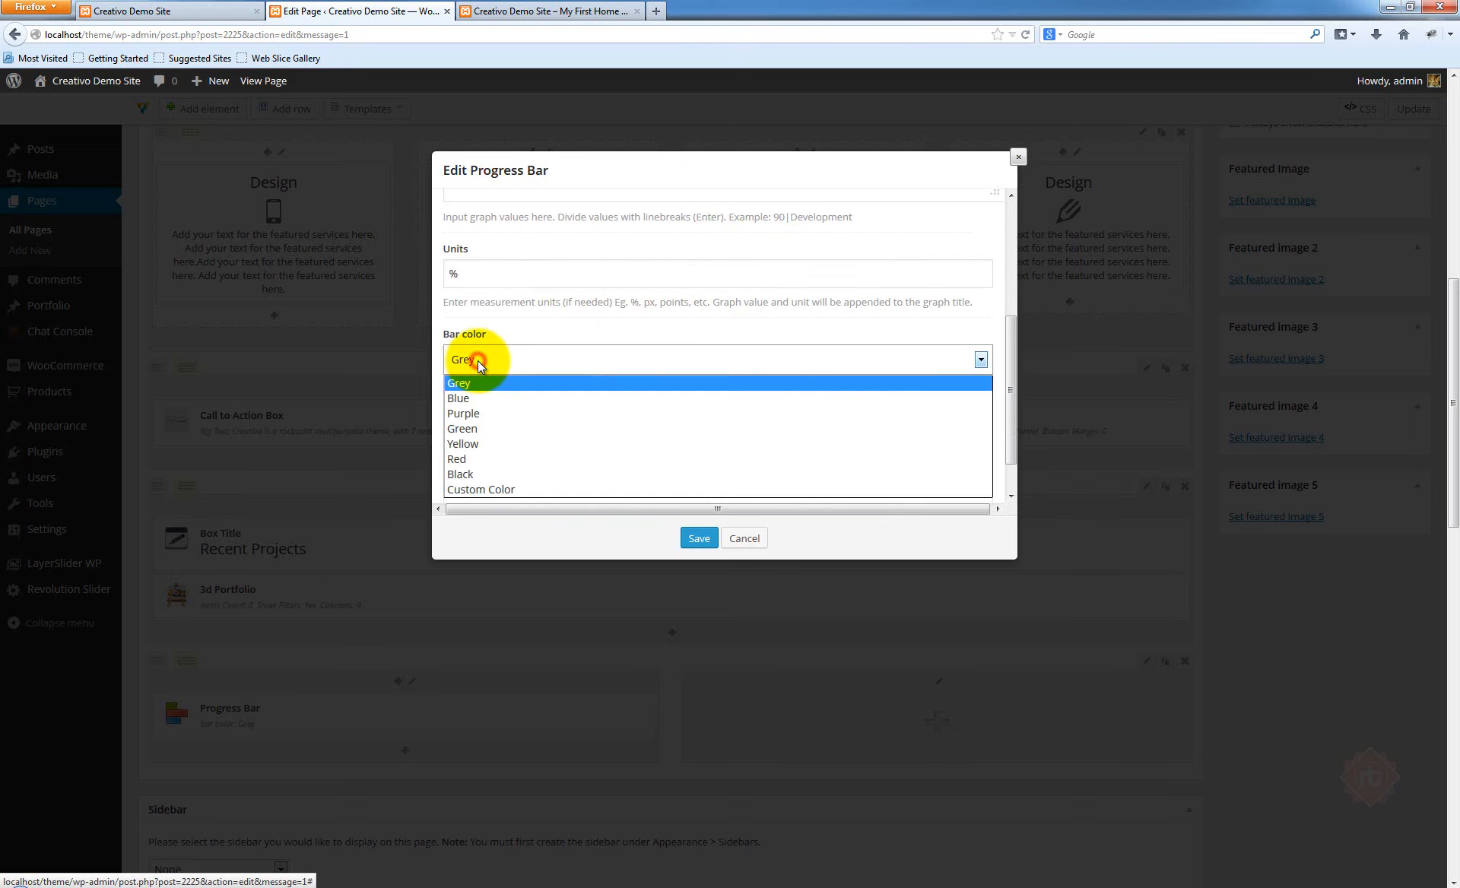
left_click(484, 428)
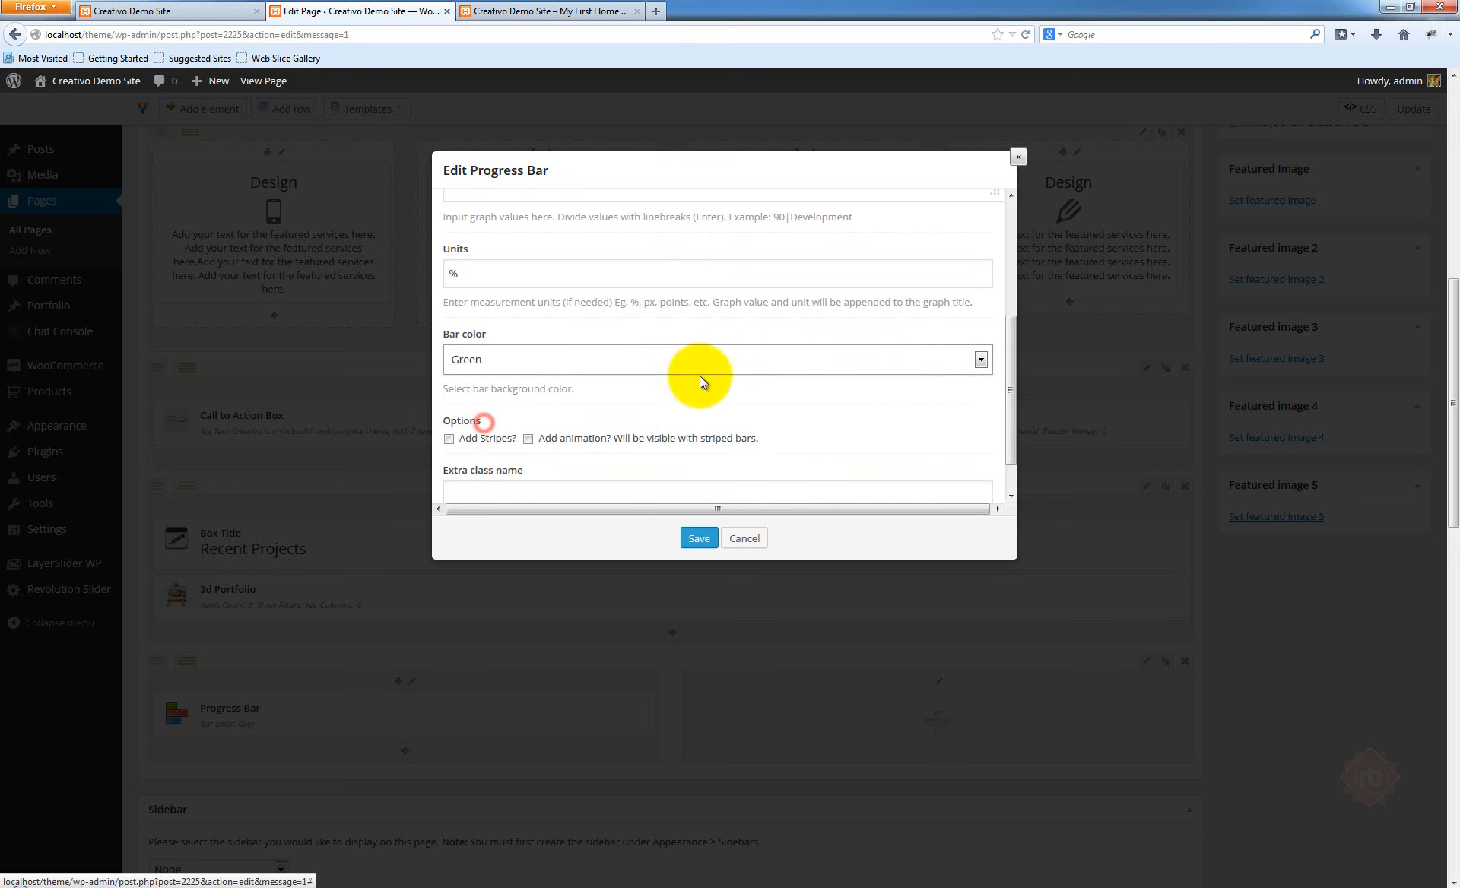
scroll(667, 398, "down", 1)
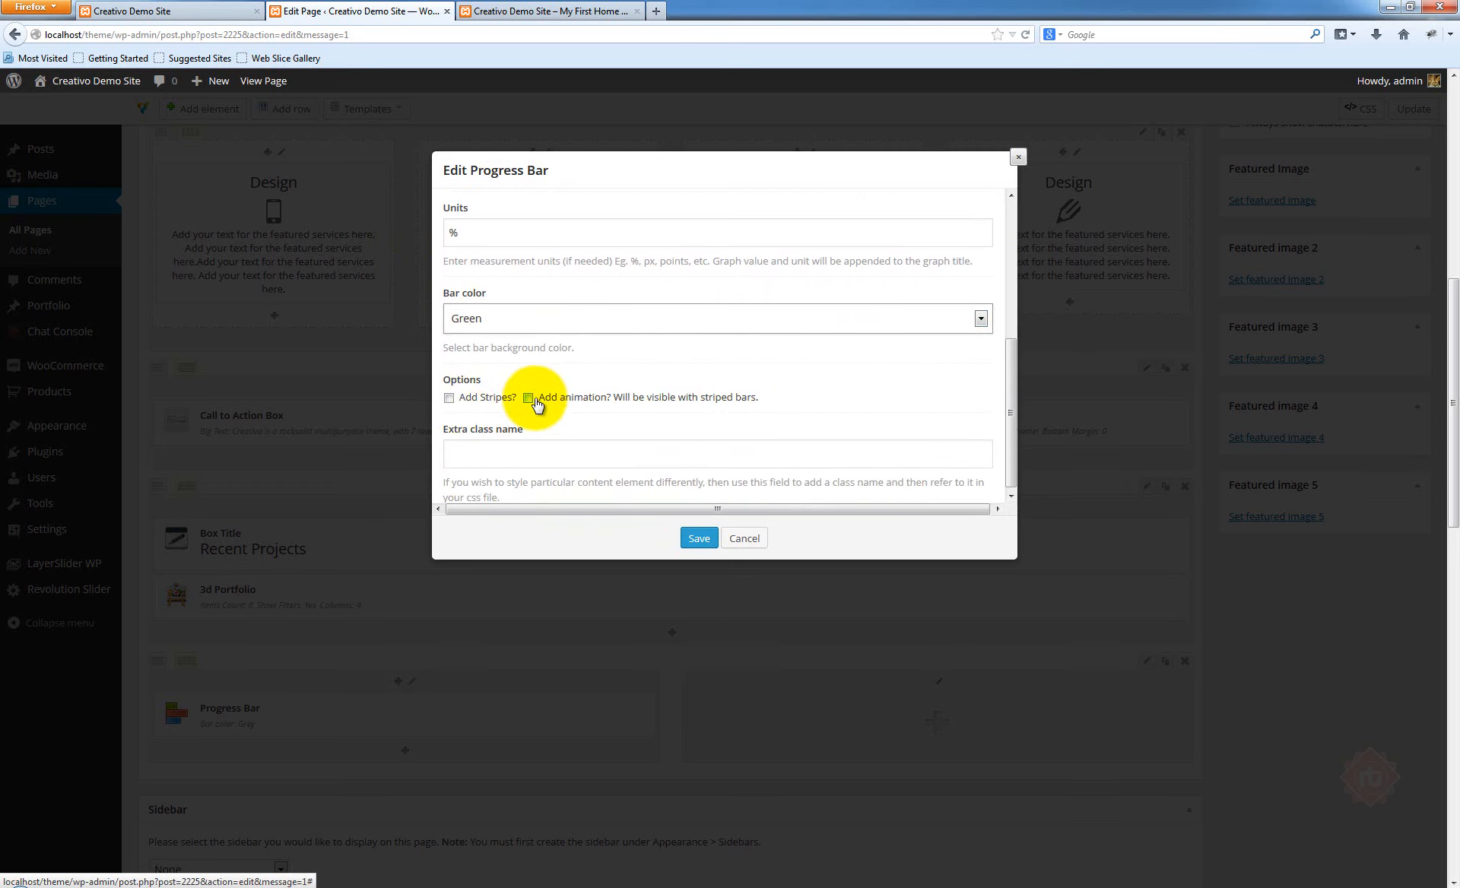
scroll(502, 407, "down", 1)
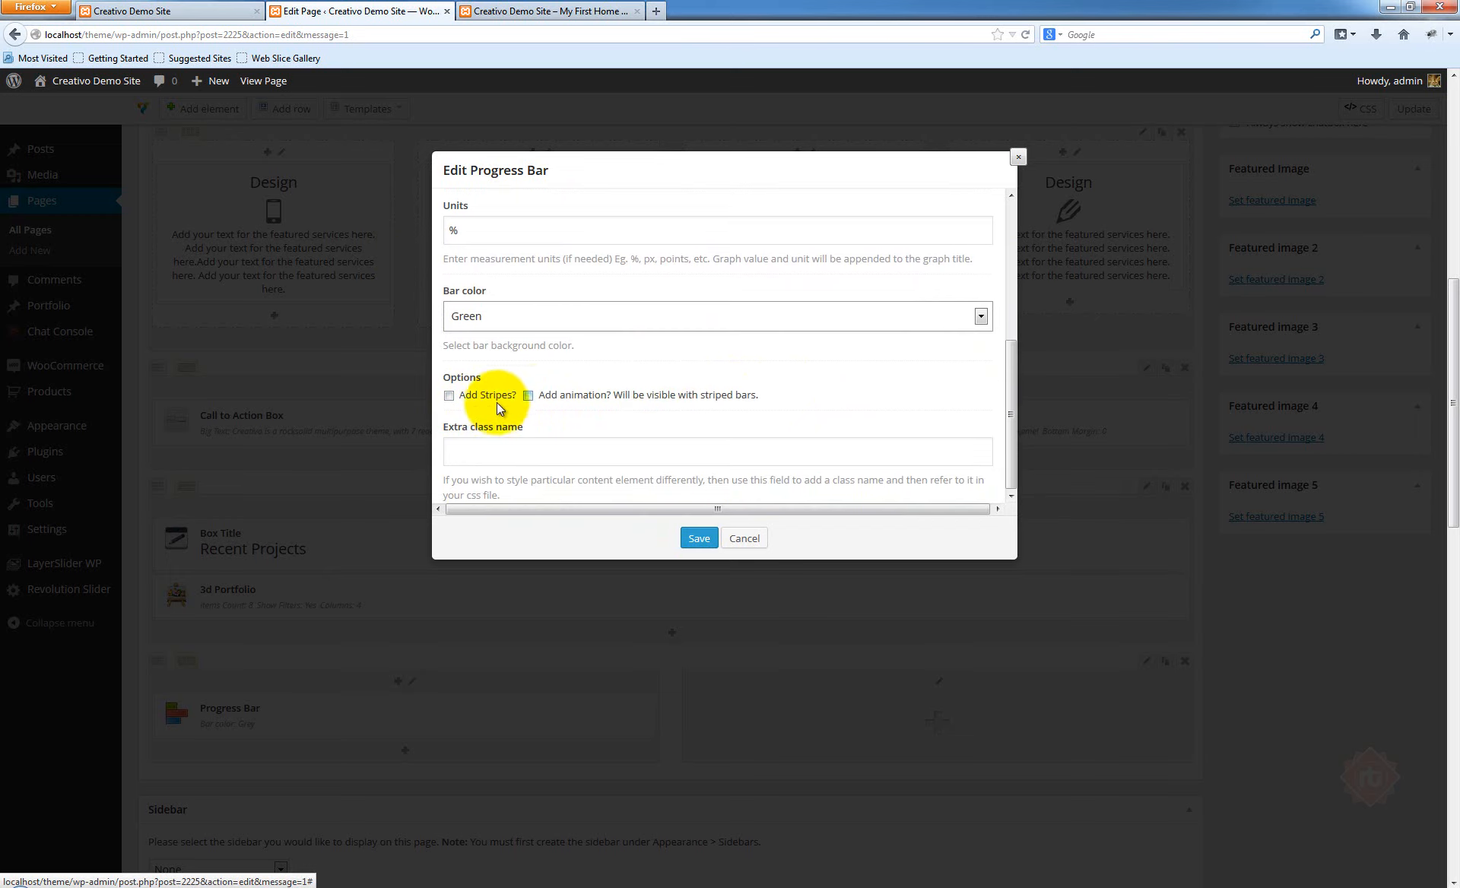
left_click(449, 396)
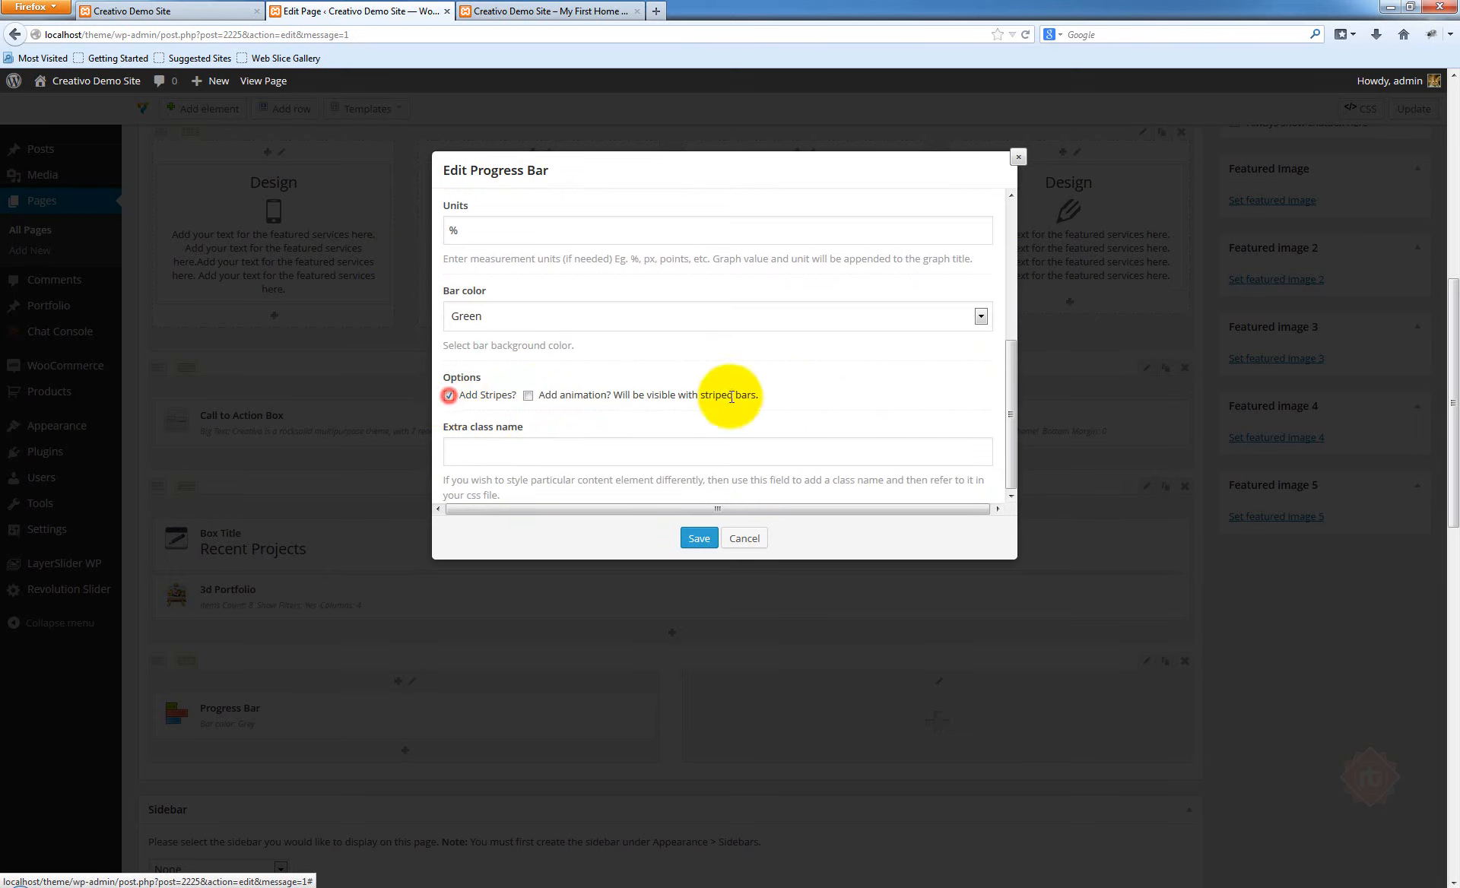
left_click(698, 539)
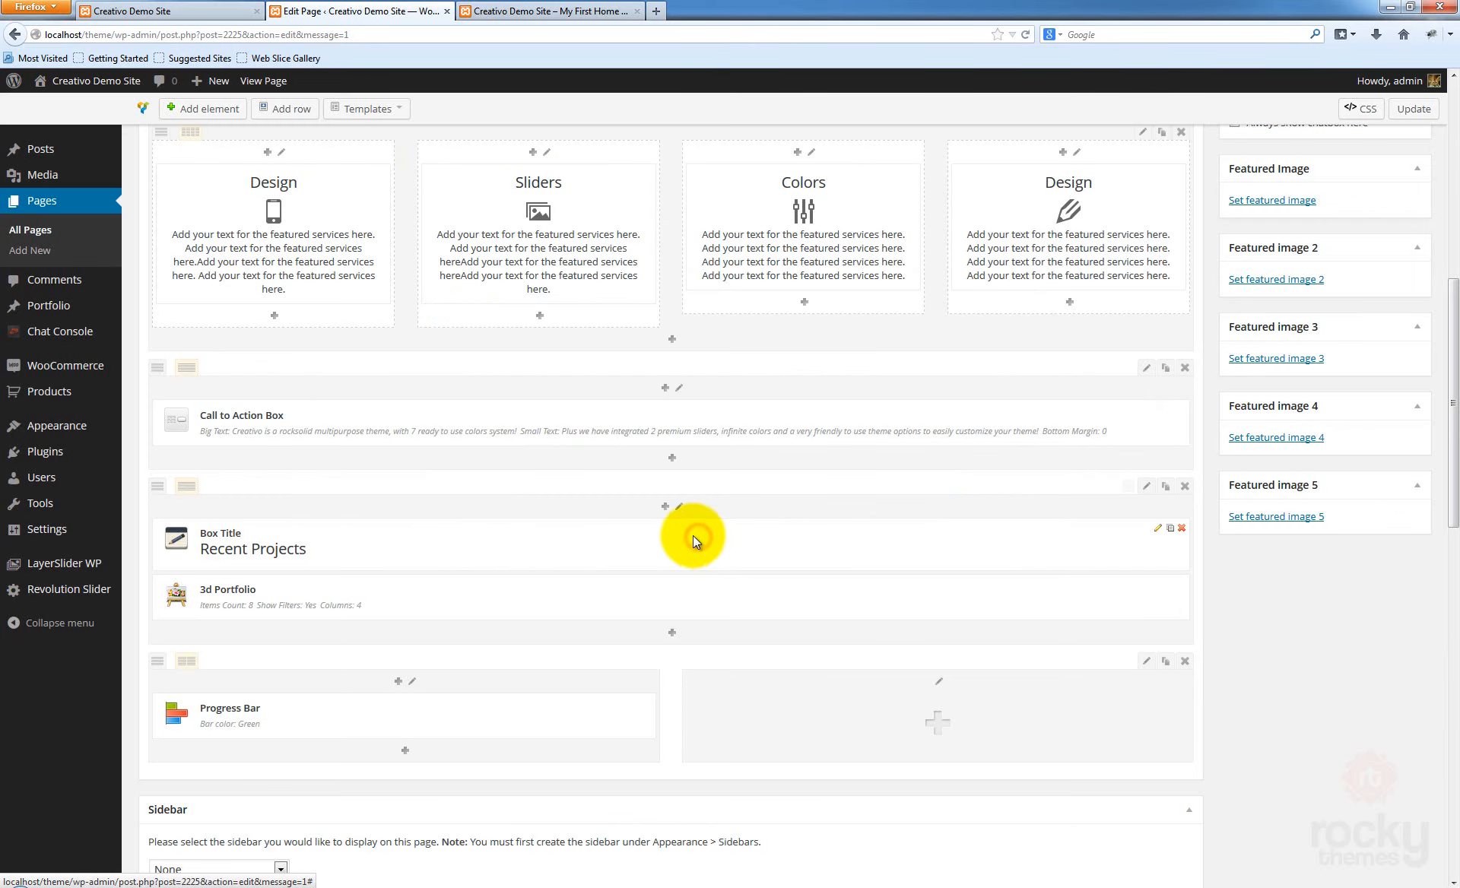
Update the page, then reload the live home page and review the progress bars below Recent Projects
left_click(1412, 110)
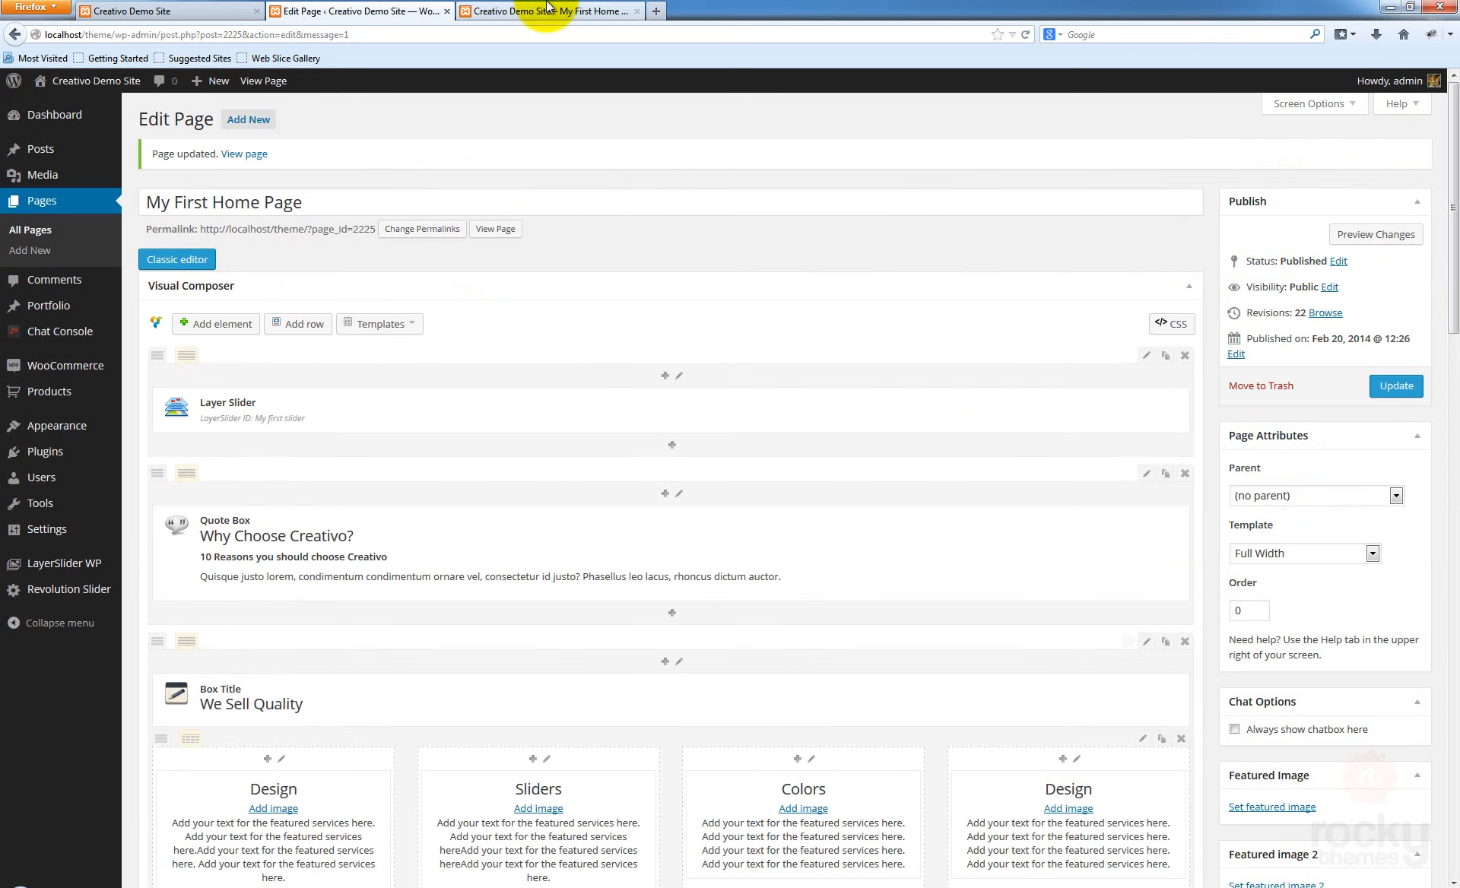
left_click(545, 13)
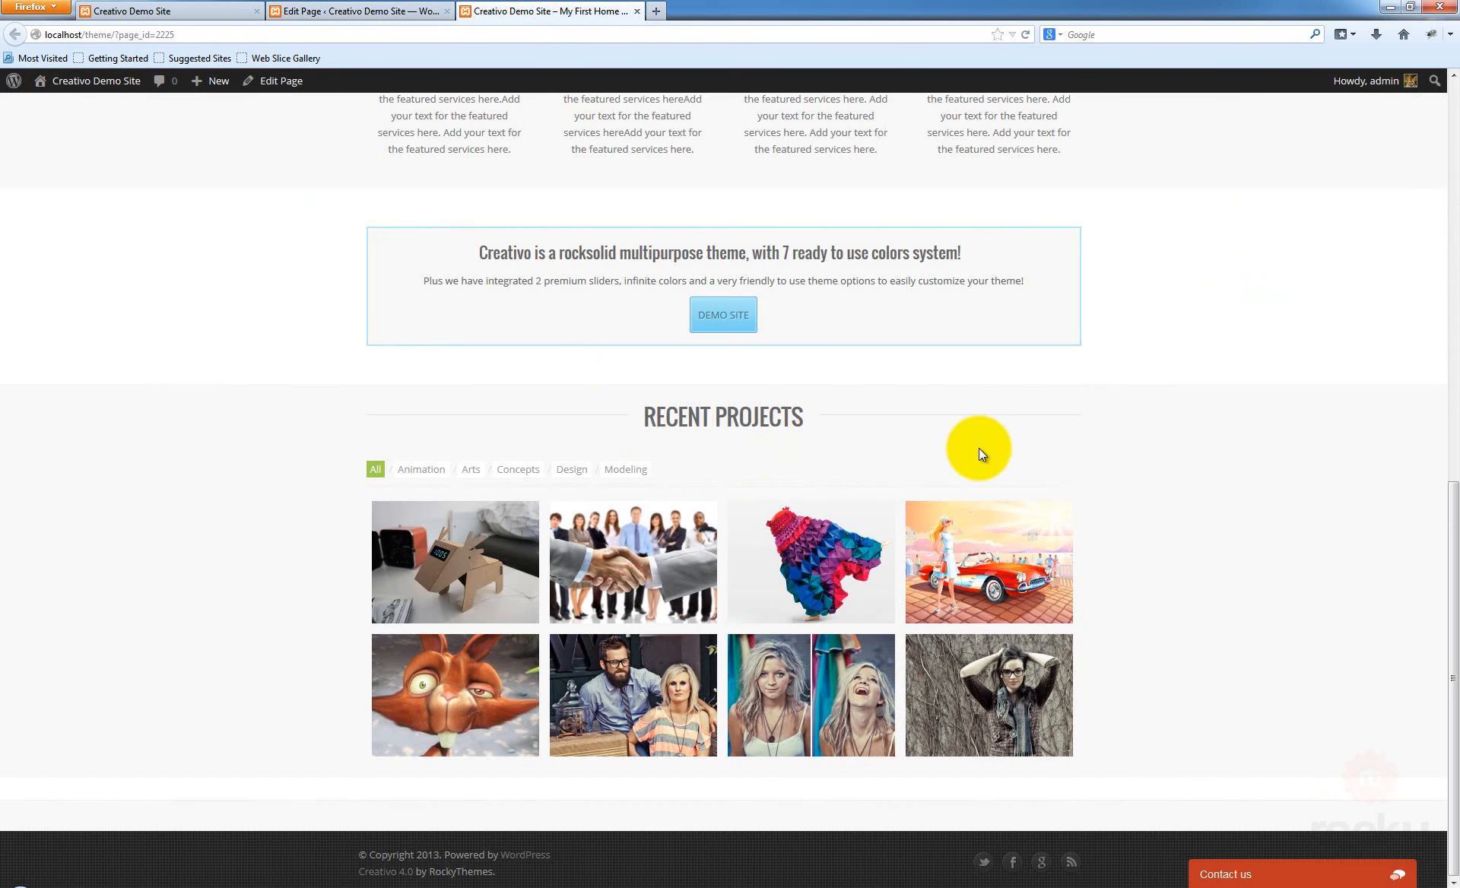
key("F5")
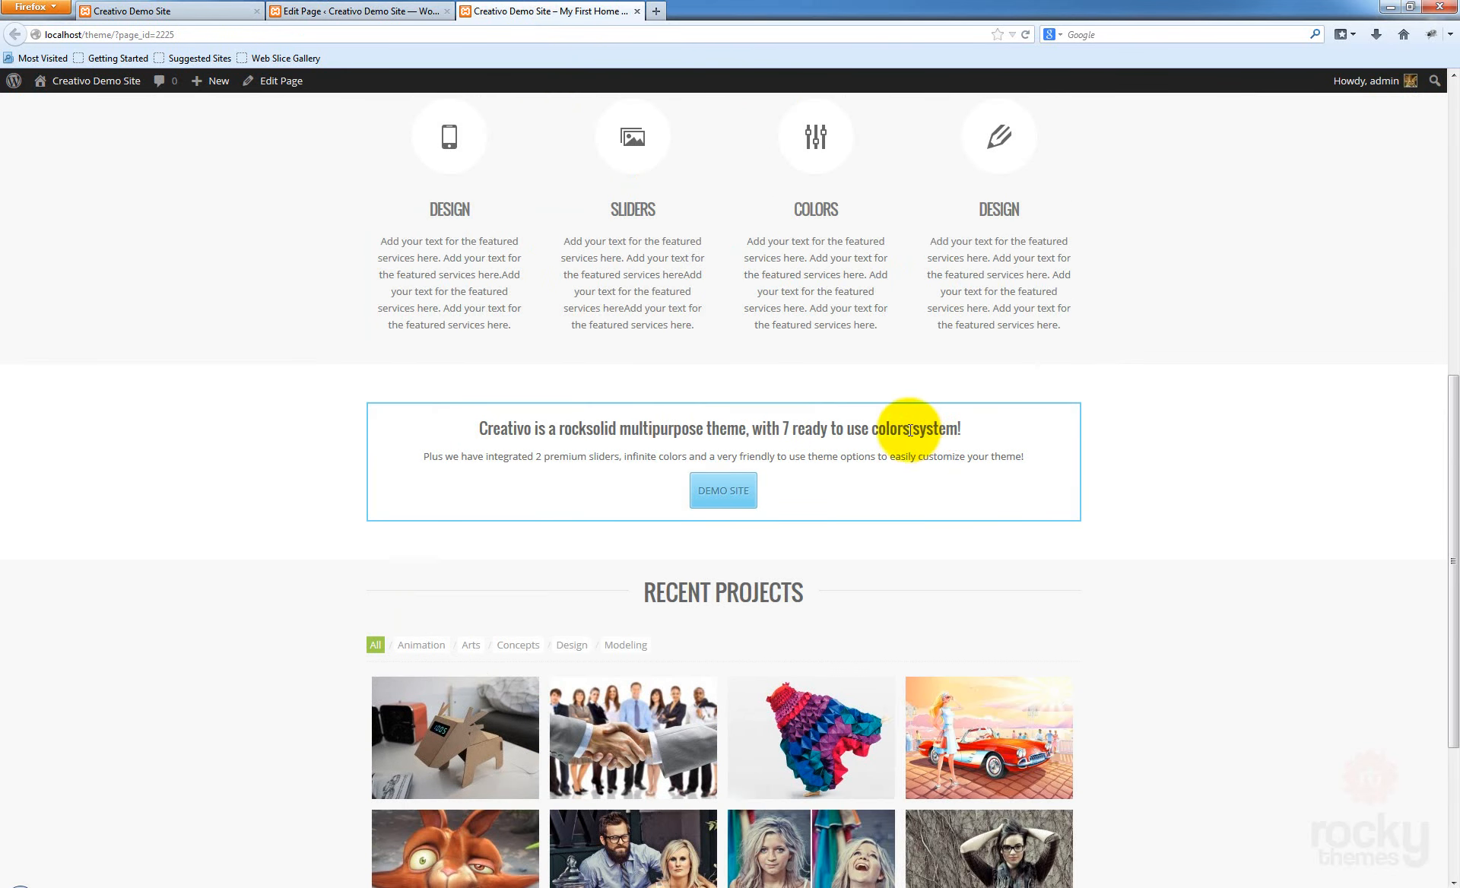
scroll(815, 419, "down", 3)
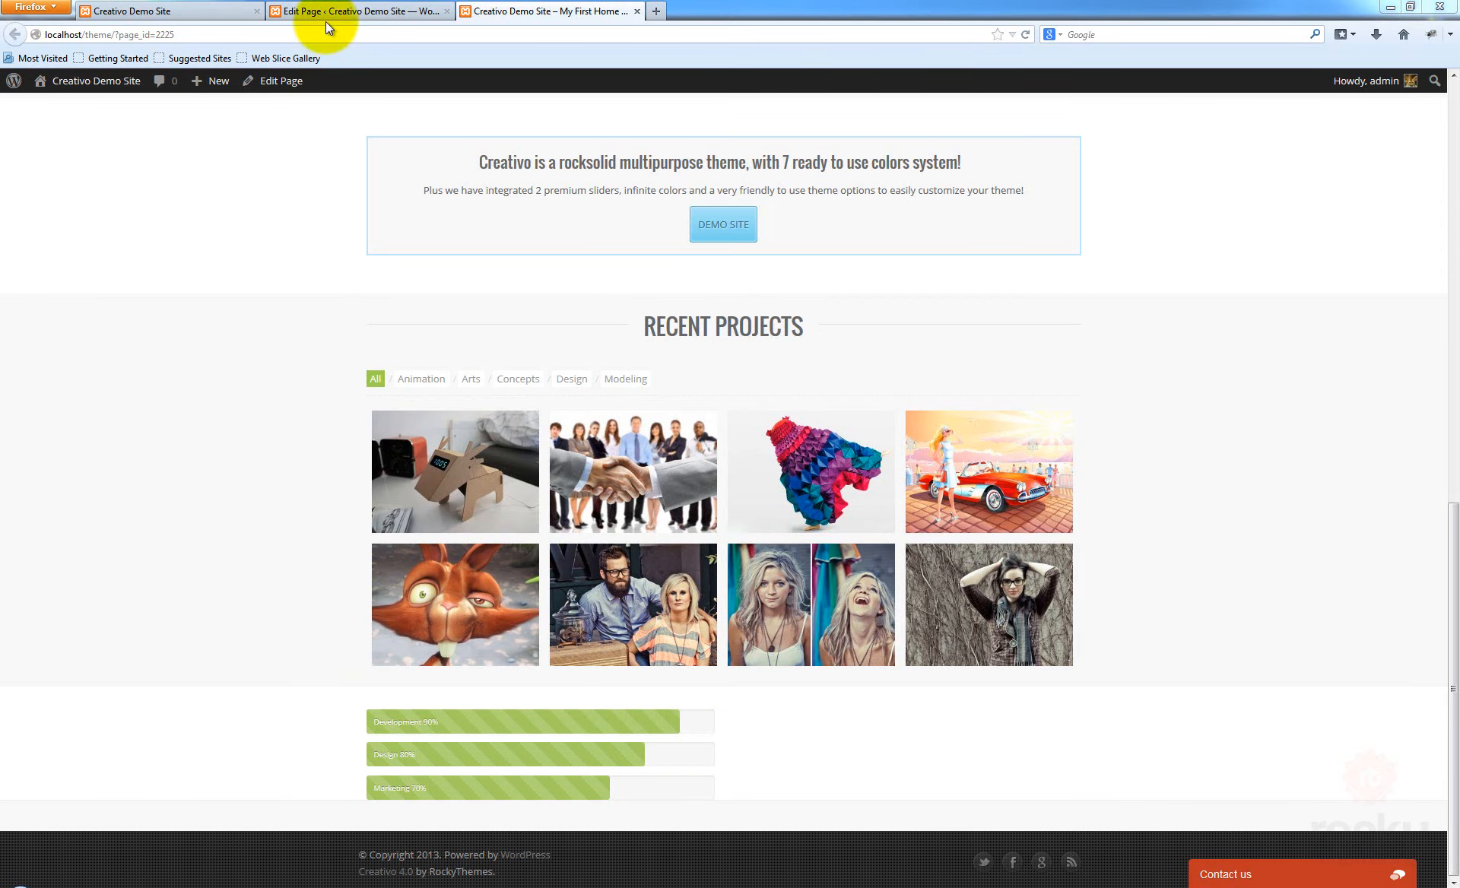
Return to the page editor and add a Box Title element above the Progress Bar in the last row's first column
left_click(327, 16)
scroll(495, 437, "down", 15)
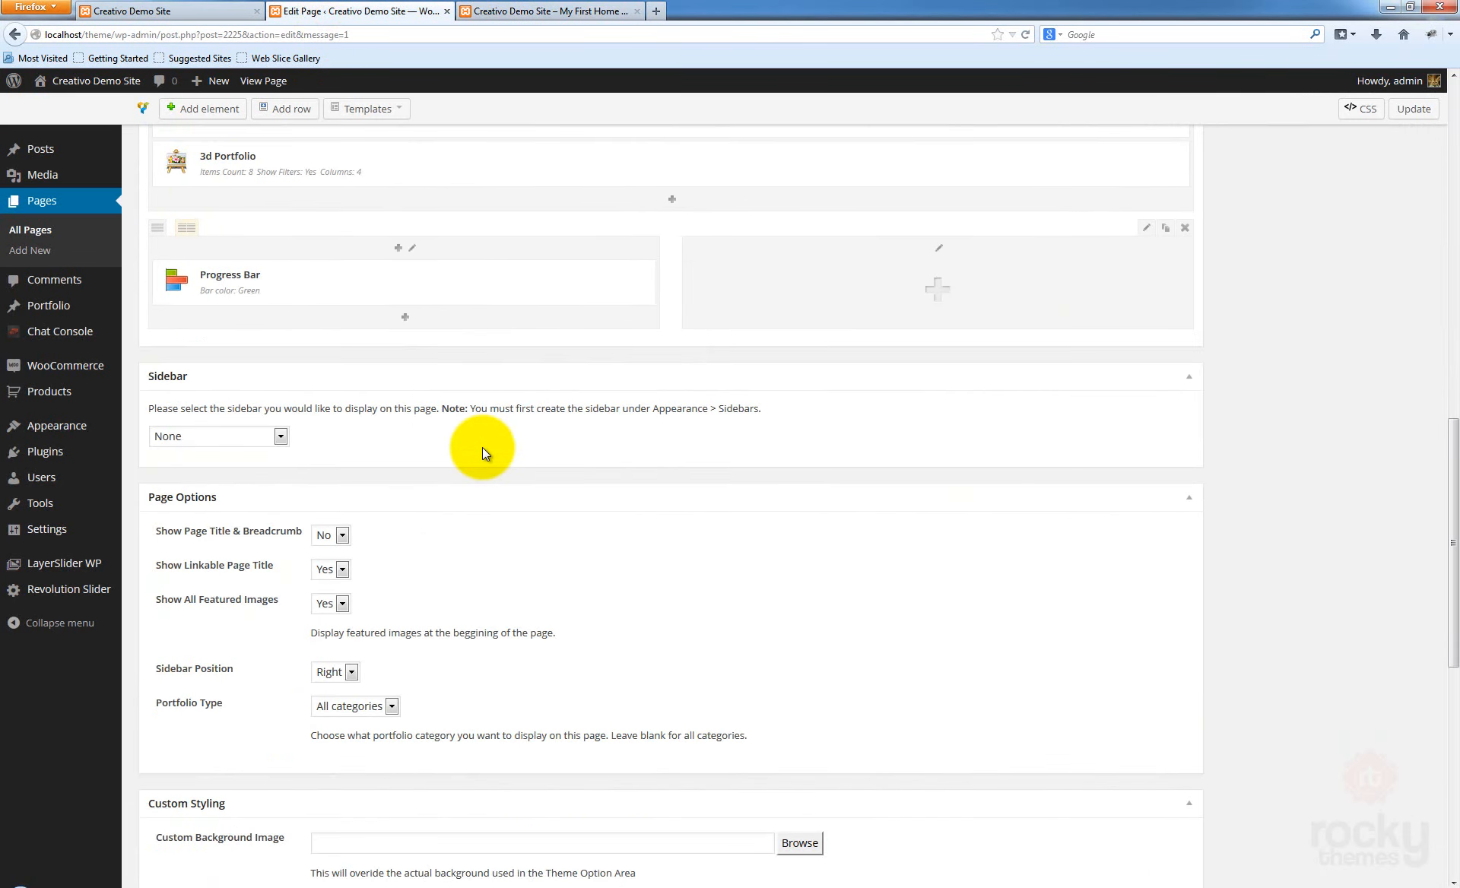
scroll(482, 447, "down", 7)
scroll(481, 449, "up", 12)
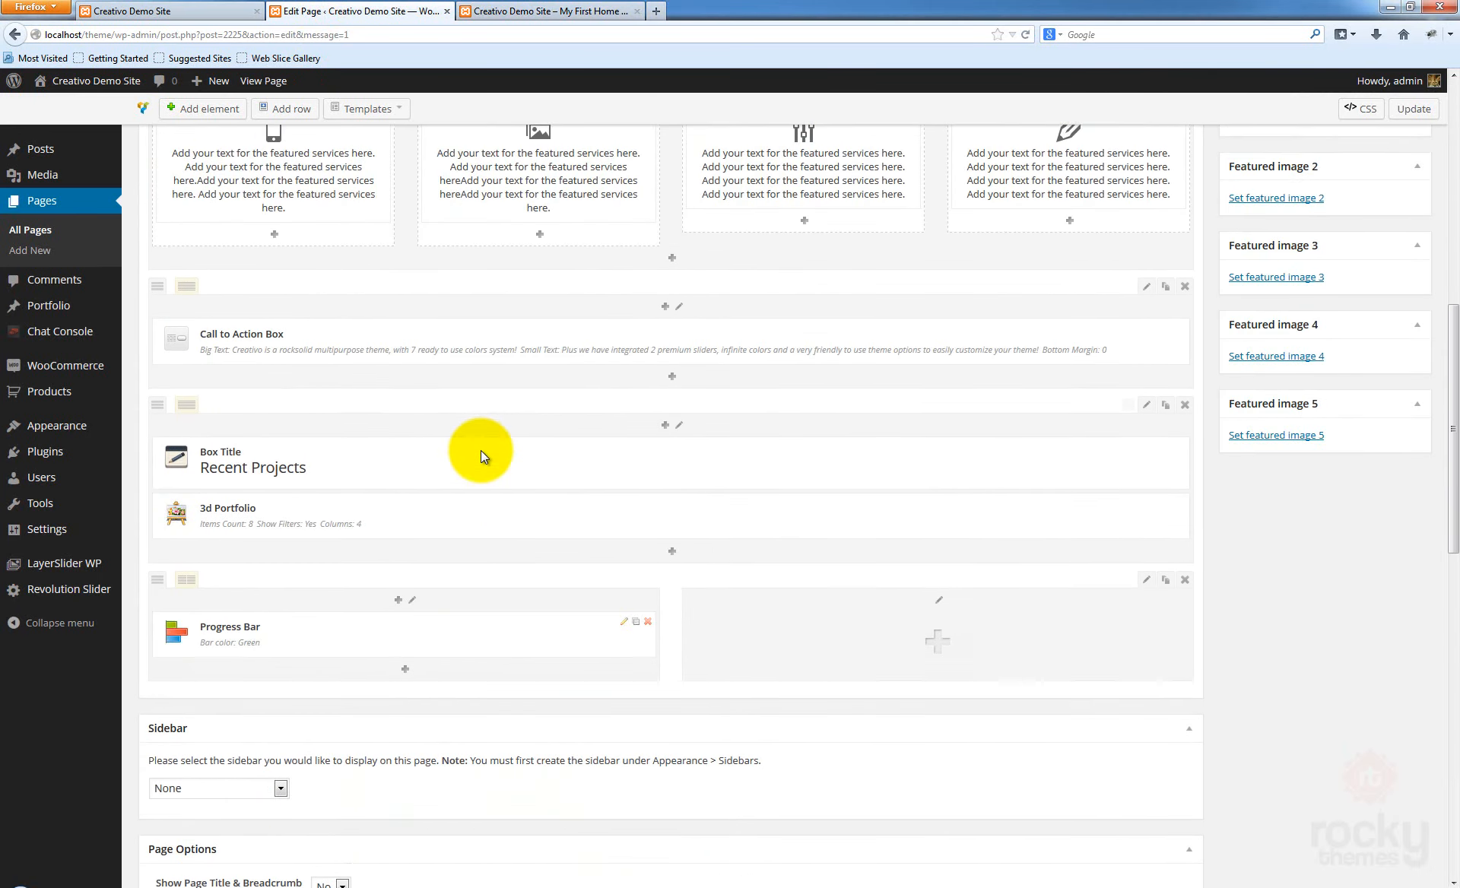
scroll(480, 450, "down", 2)
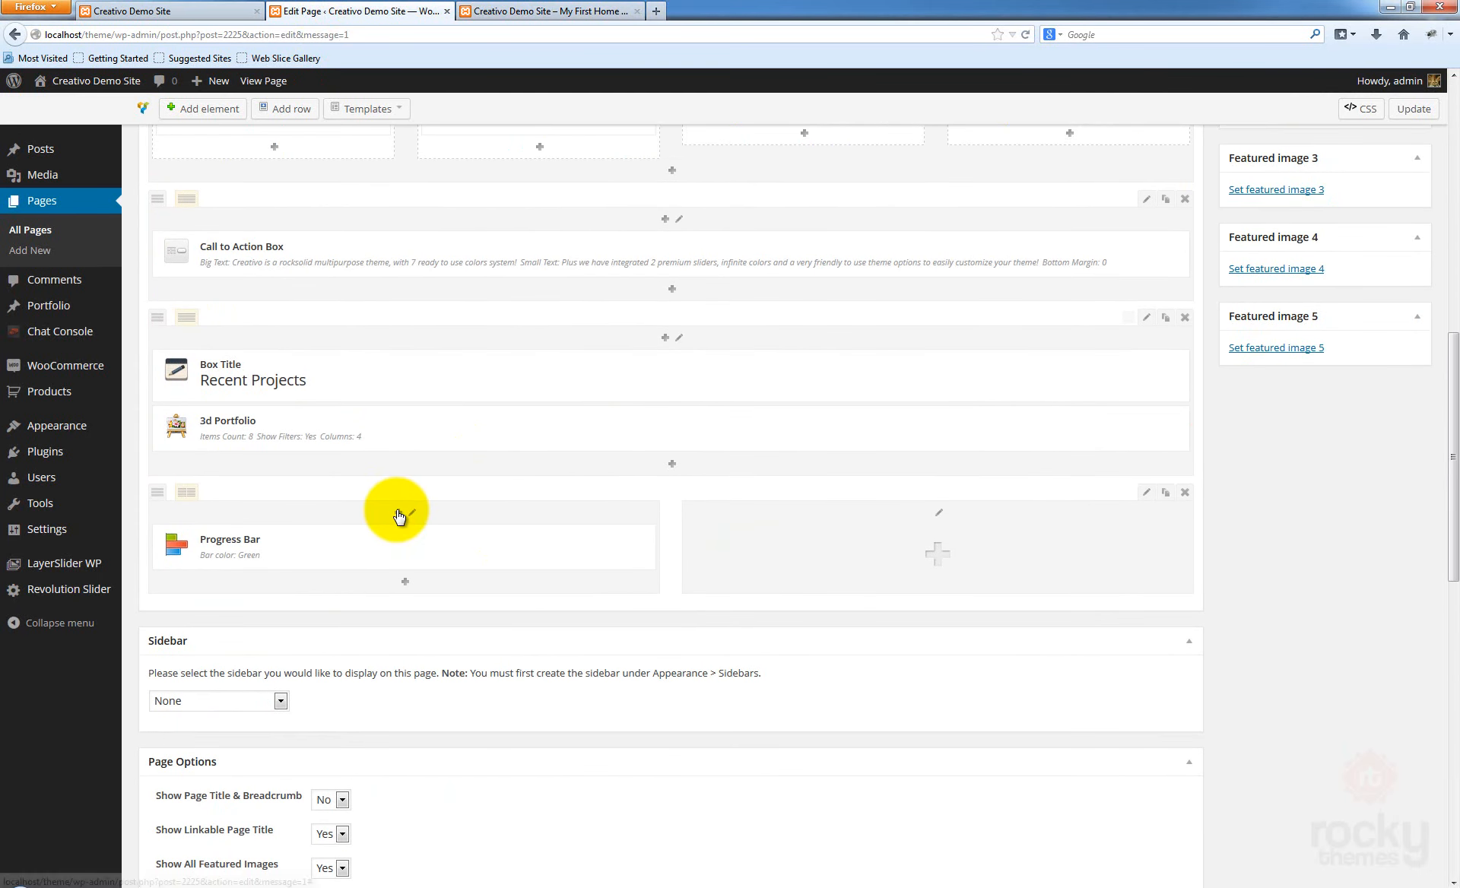
left_click(397, 512)
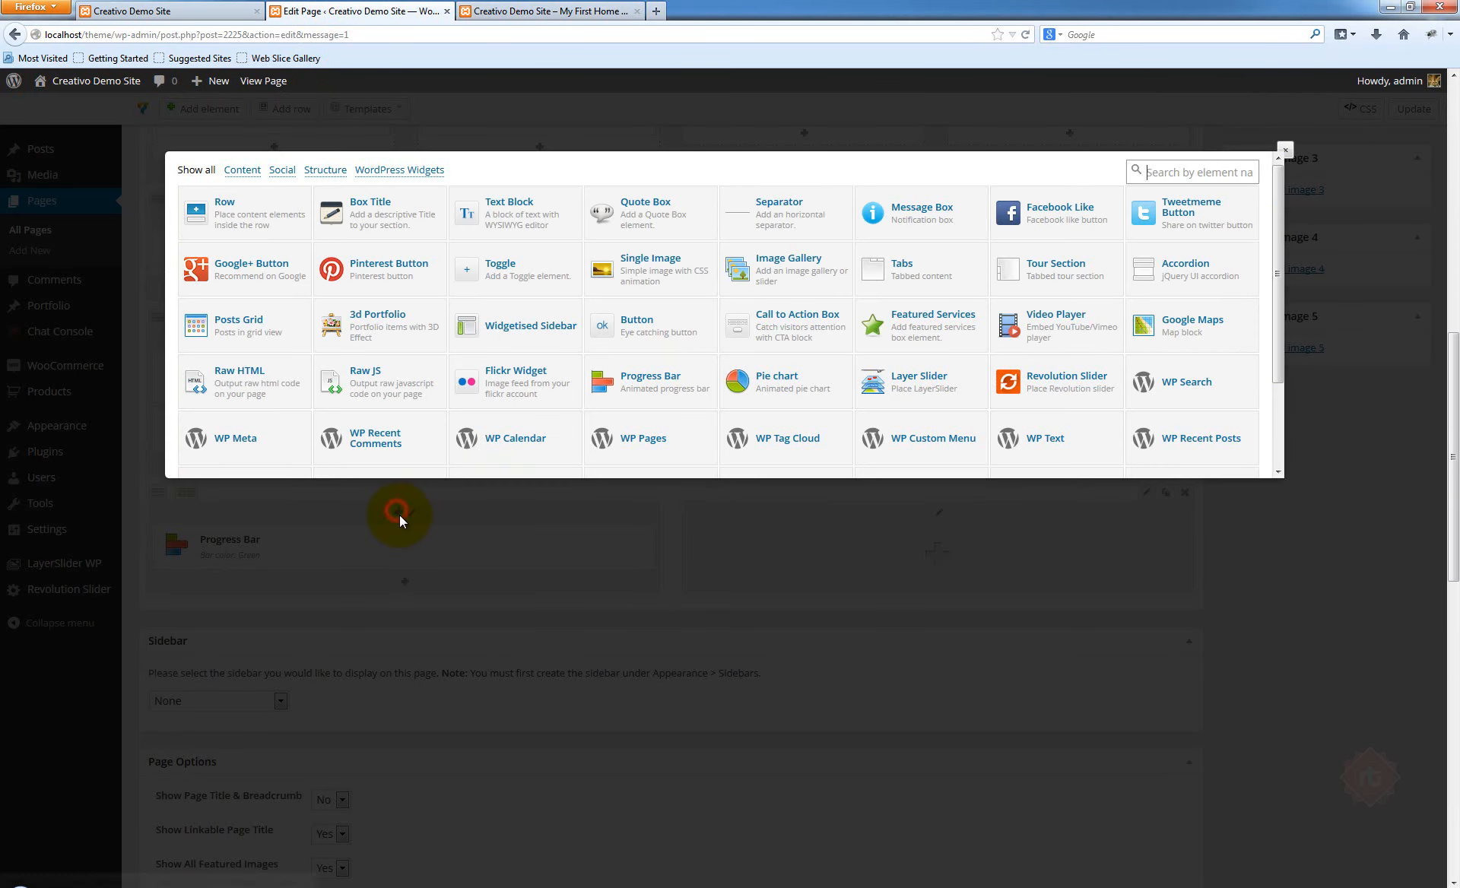
left_click(368, 205)
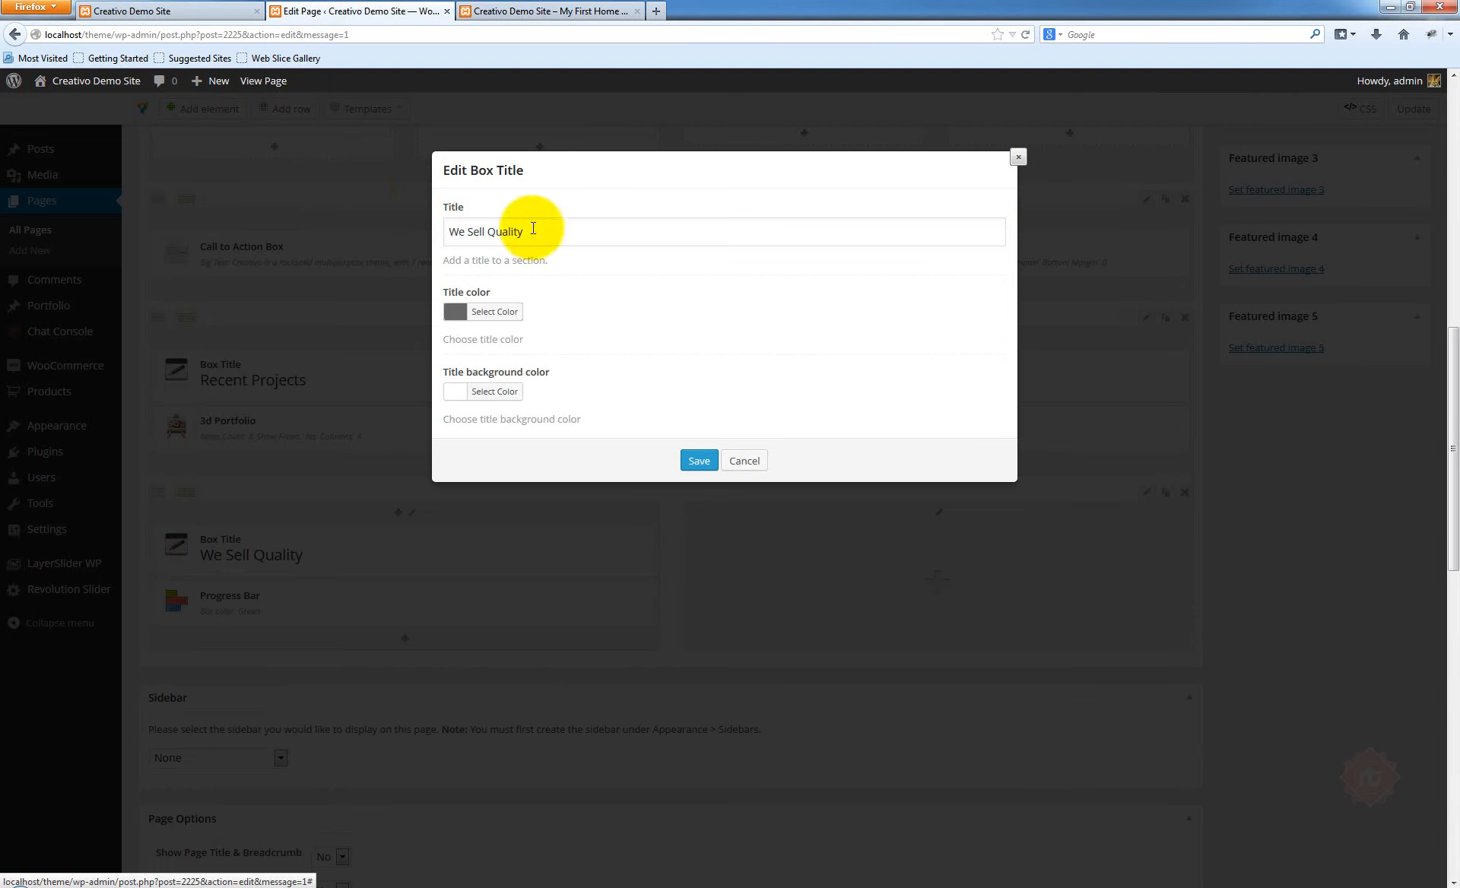
Change the new Box Title's text to "Resoursces" and save it
left_click_drag(528, 232, 326, 230)
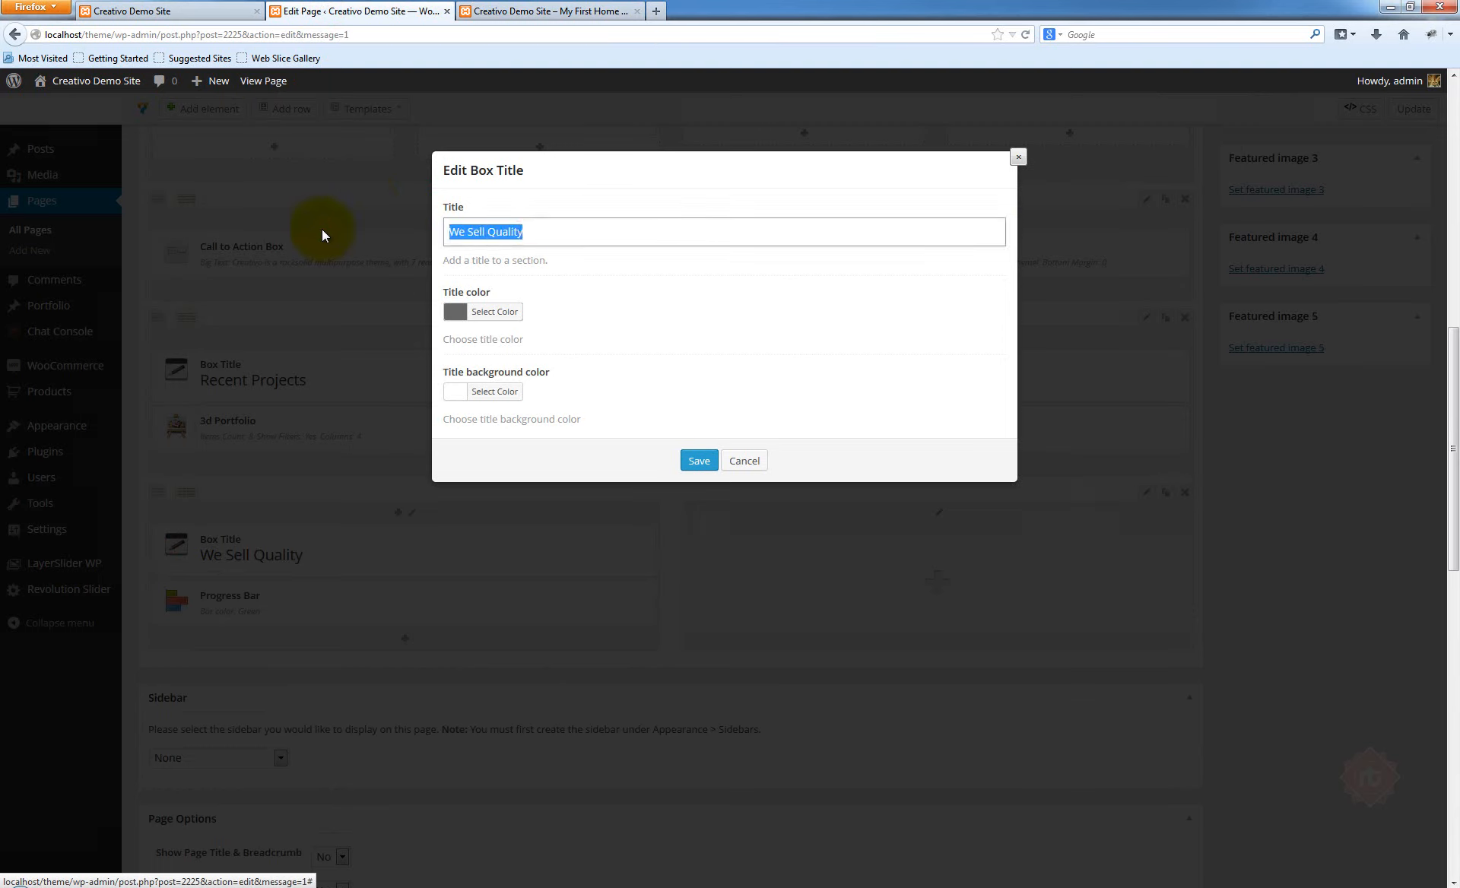
type("Resoursces")
scroll(599, 382, "down", 2)
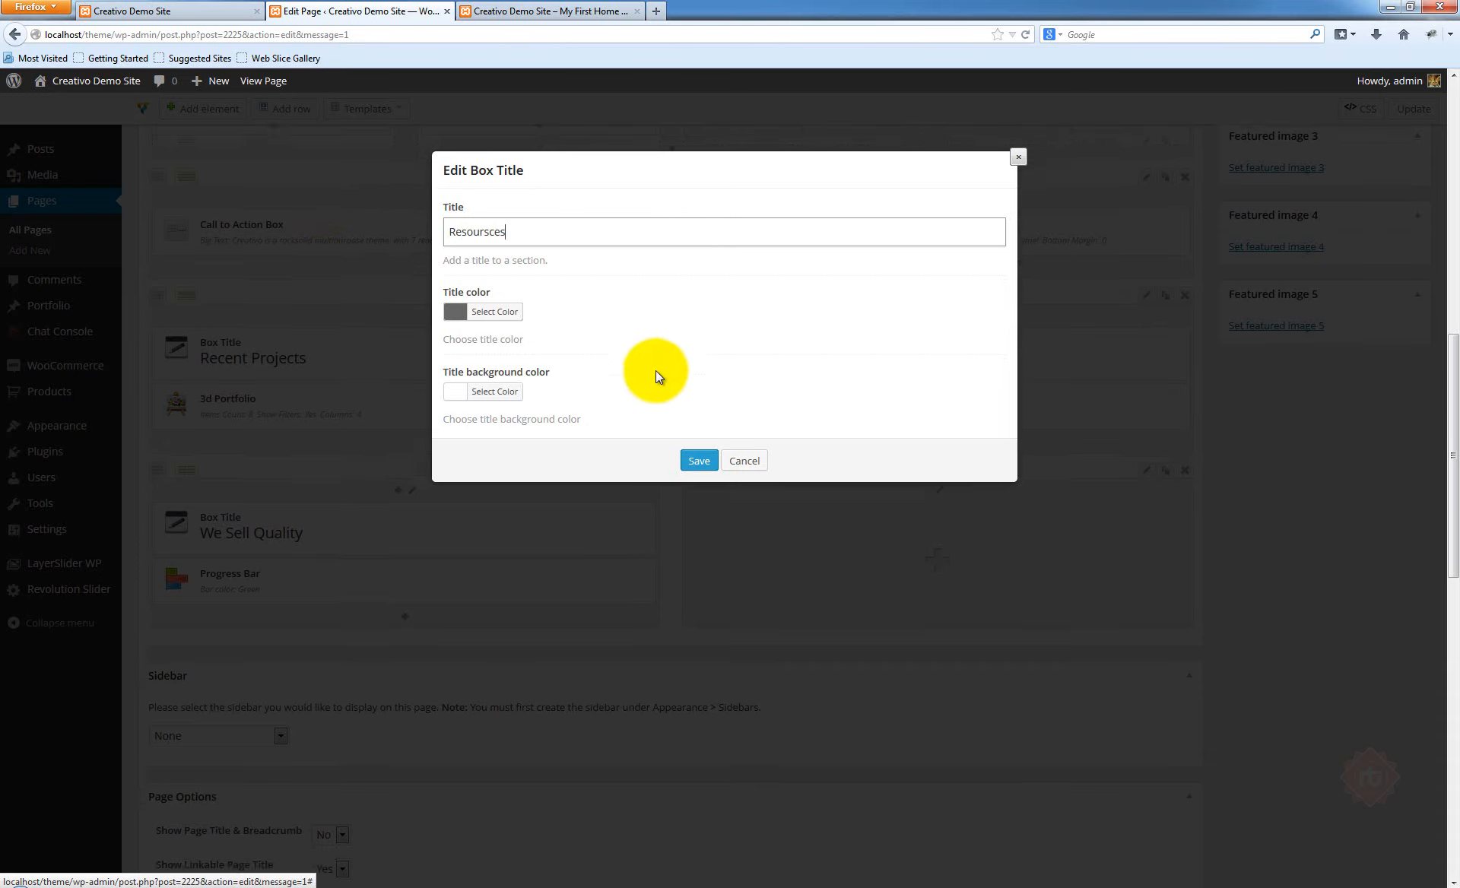
left_click(697, 460)
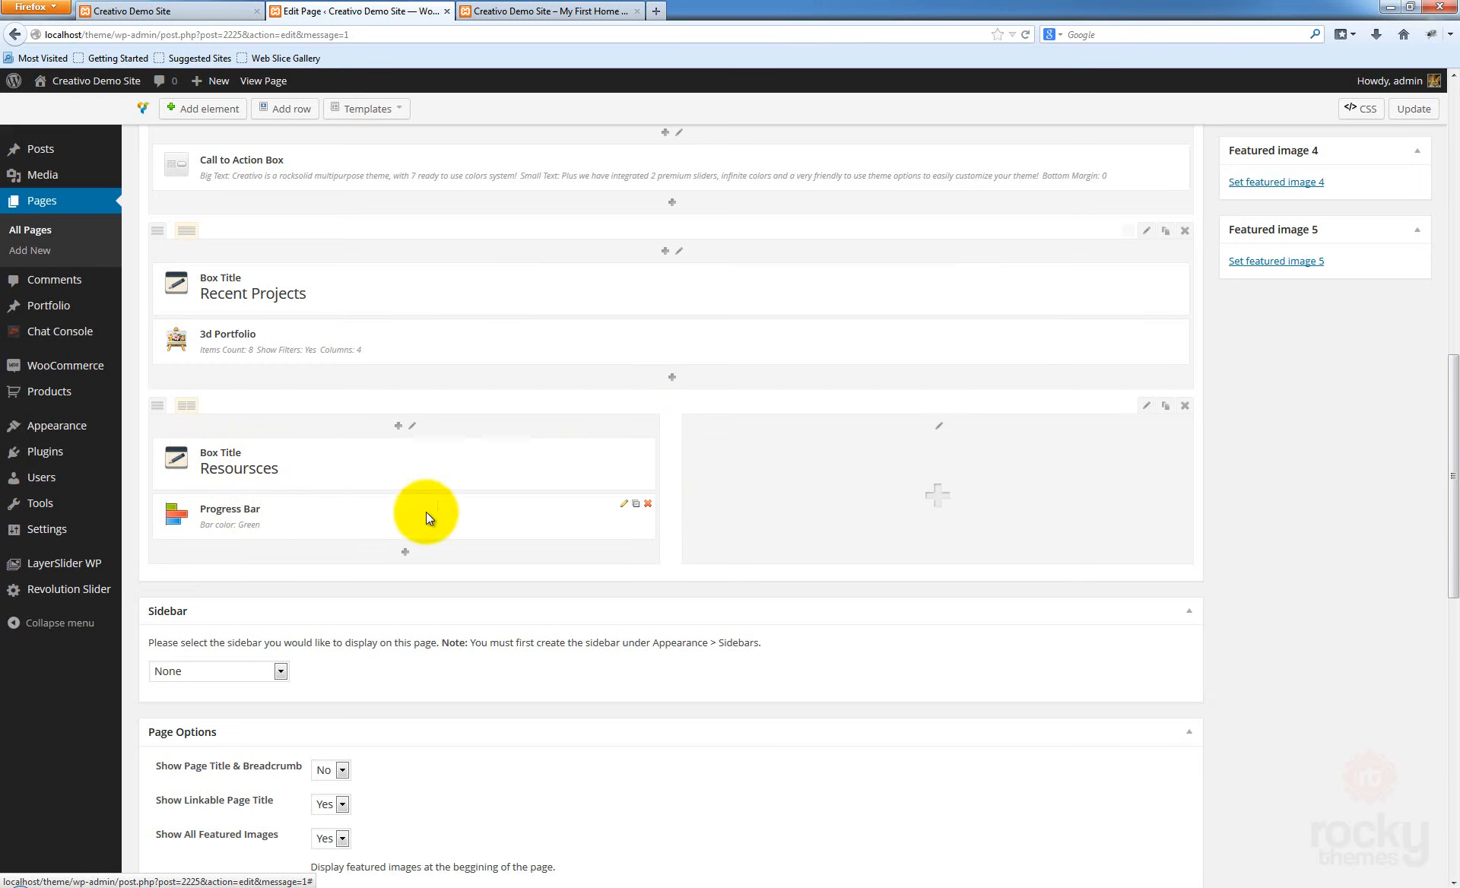
Open the settings of the two-column row and set its top and bottom margins to 30
scroll(585, 497, "up", 2)
left_click(1146, 492)
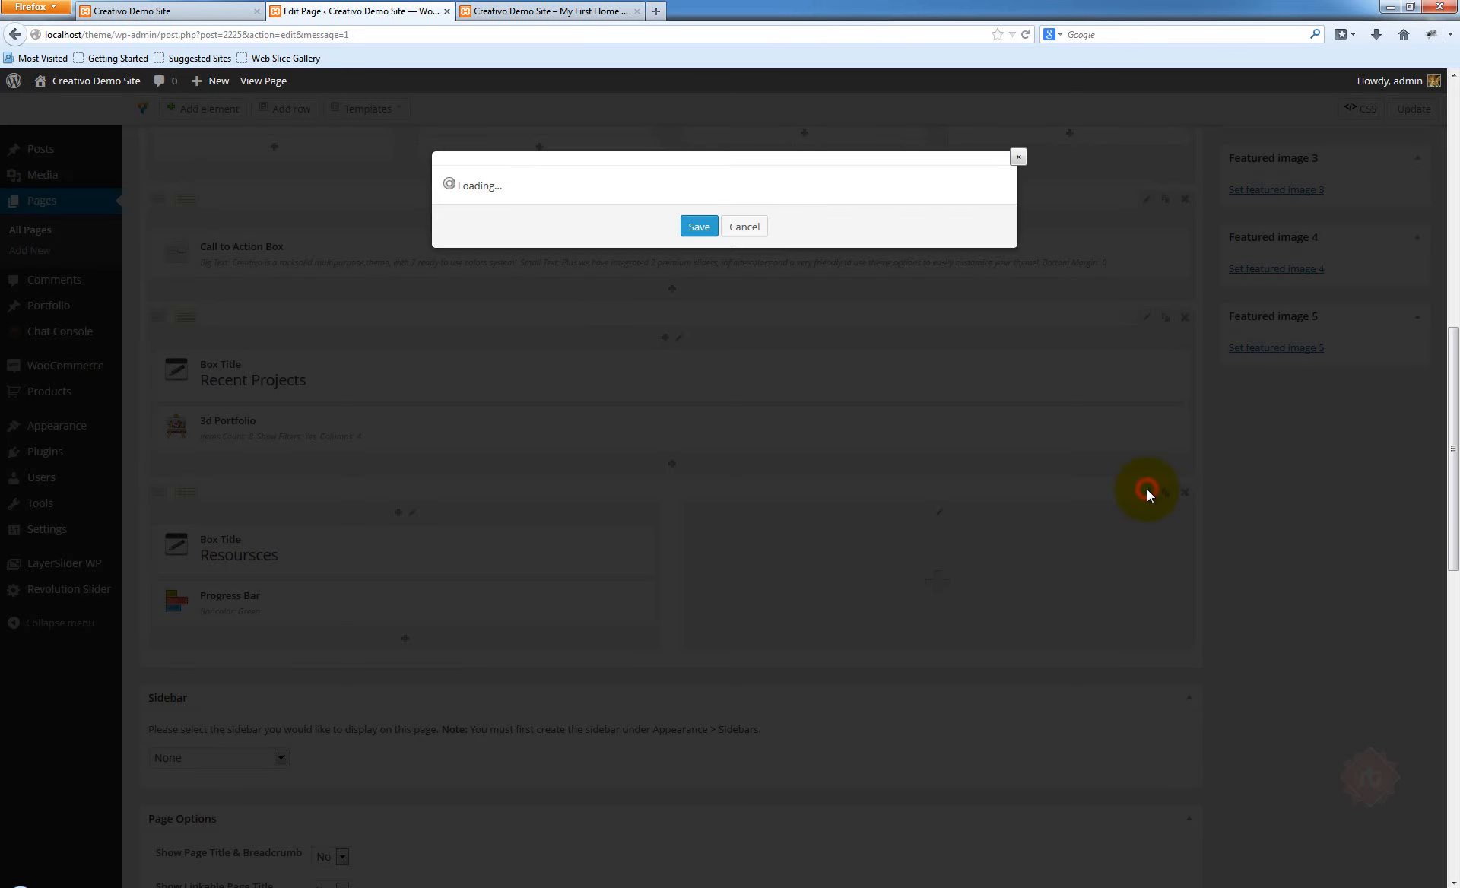
left_click(467, 318)
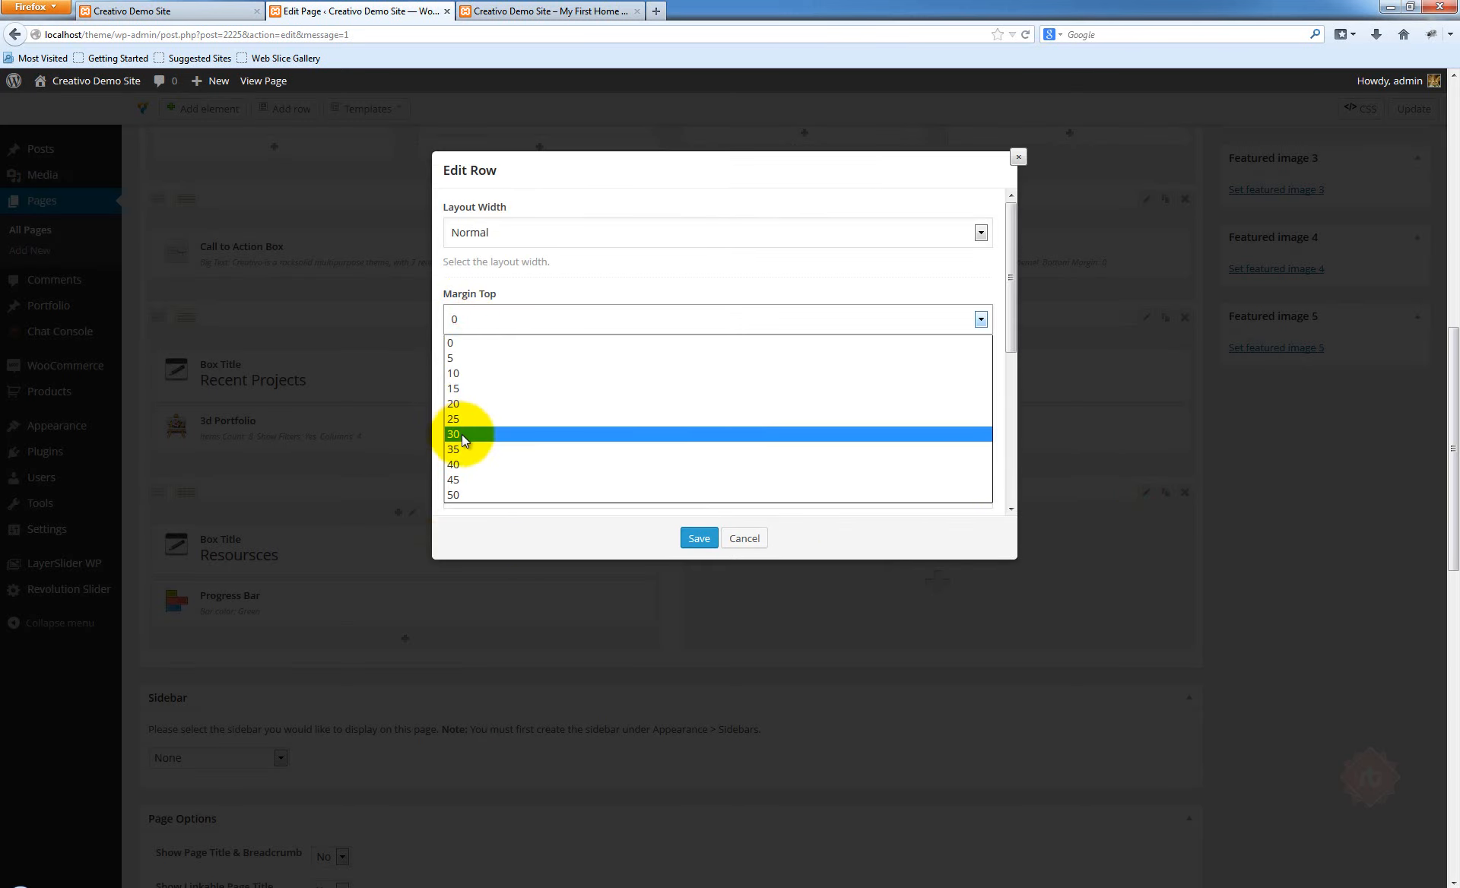
left_click(463, 435)
left_click(491, 407)
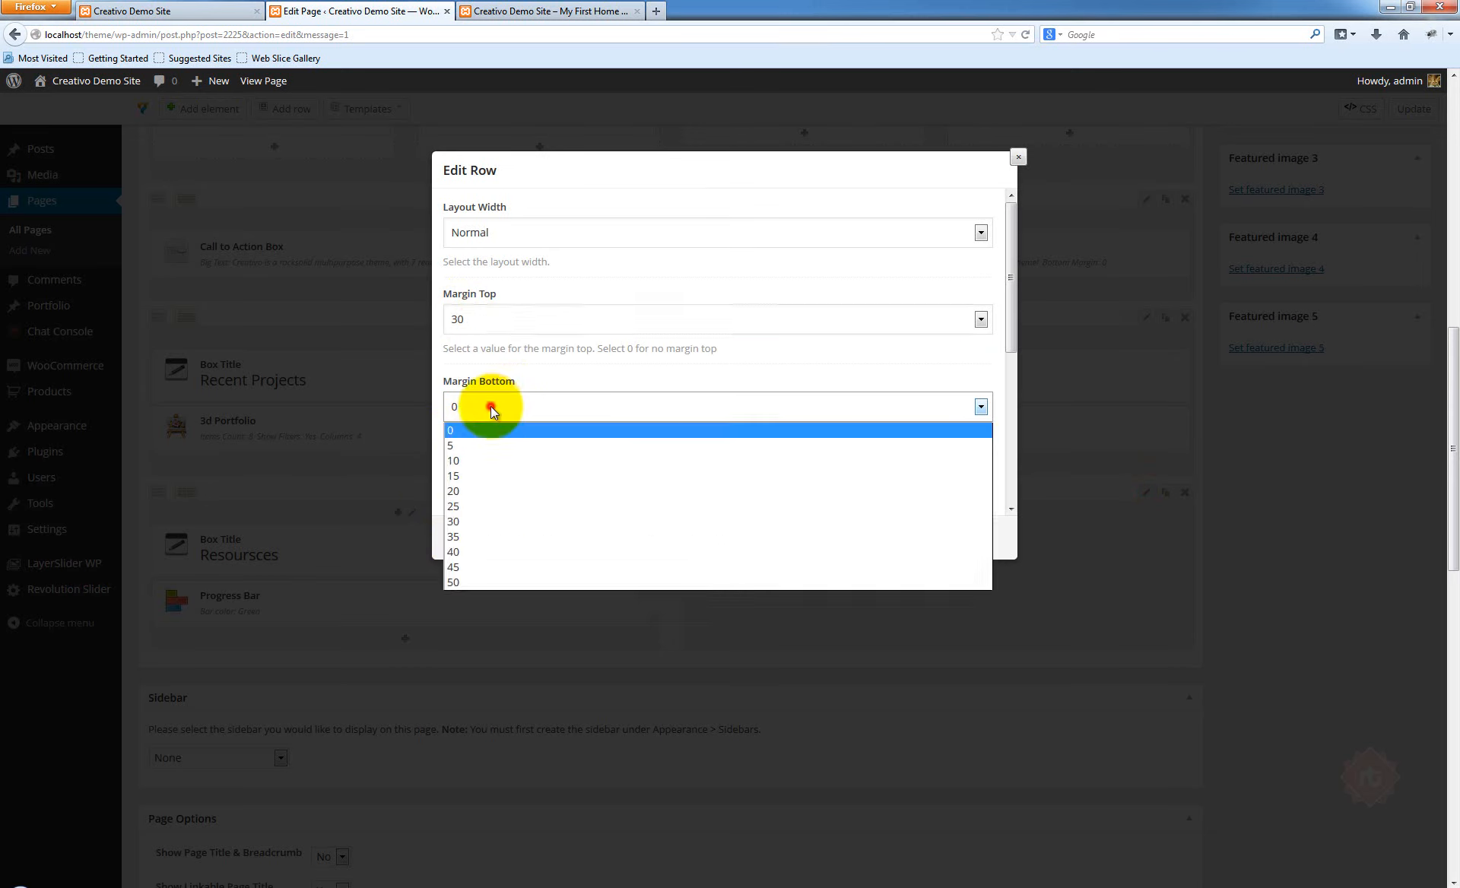
left_click(485, 521)
Set the two-column row's top and bottom padding to 20 and save the row settings
scroll(536, 412, "down", 1)
left_click(531, 410)
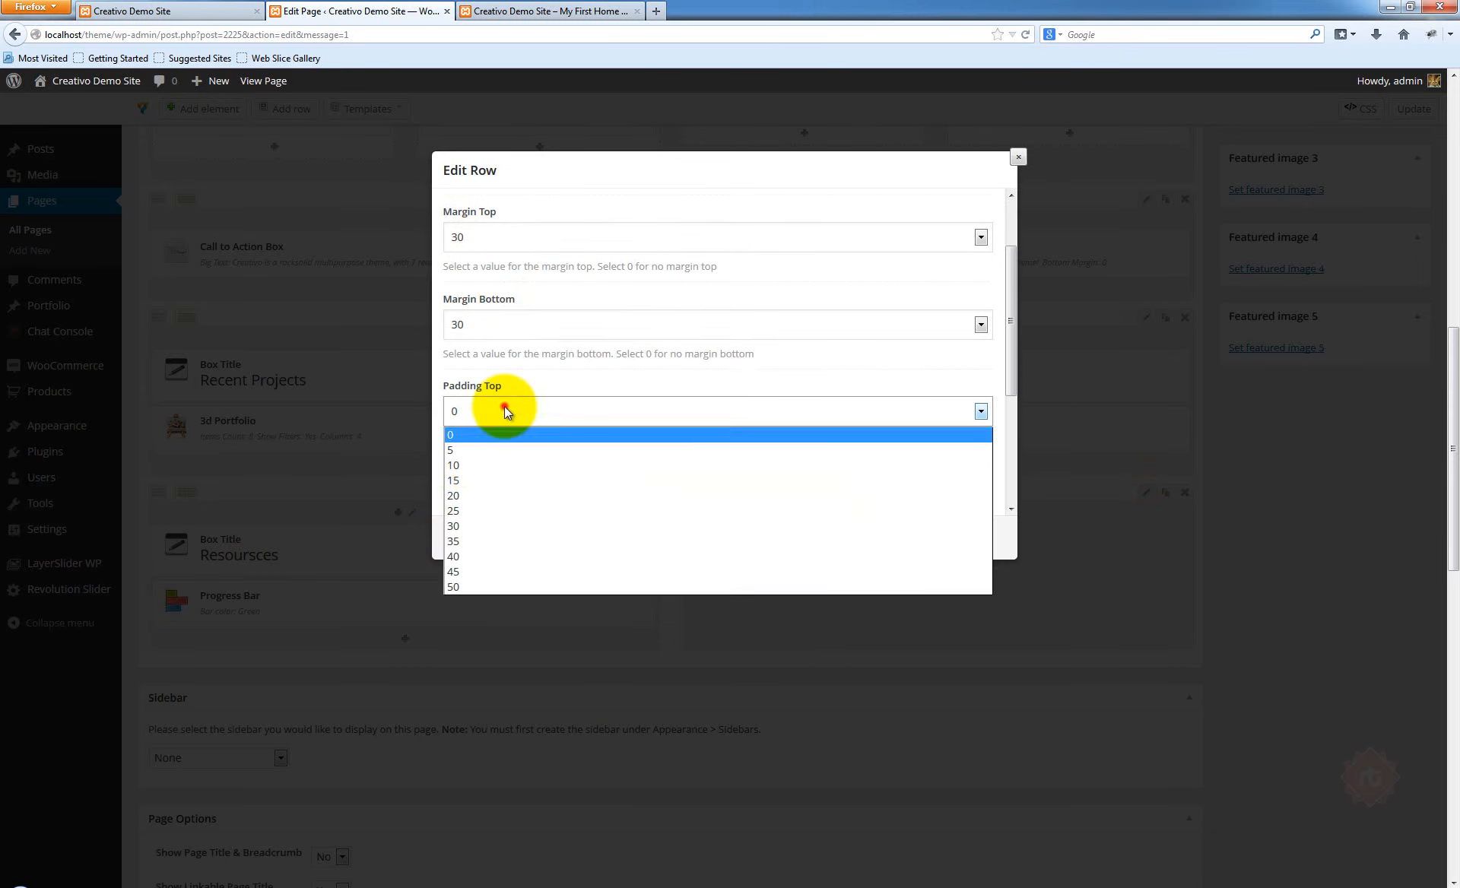
left_click(457, 496)
left_click(485, 498)
left_click(487, 580)
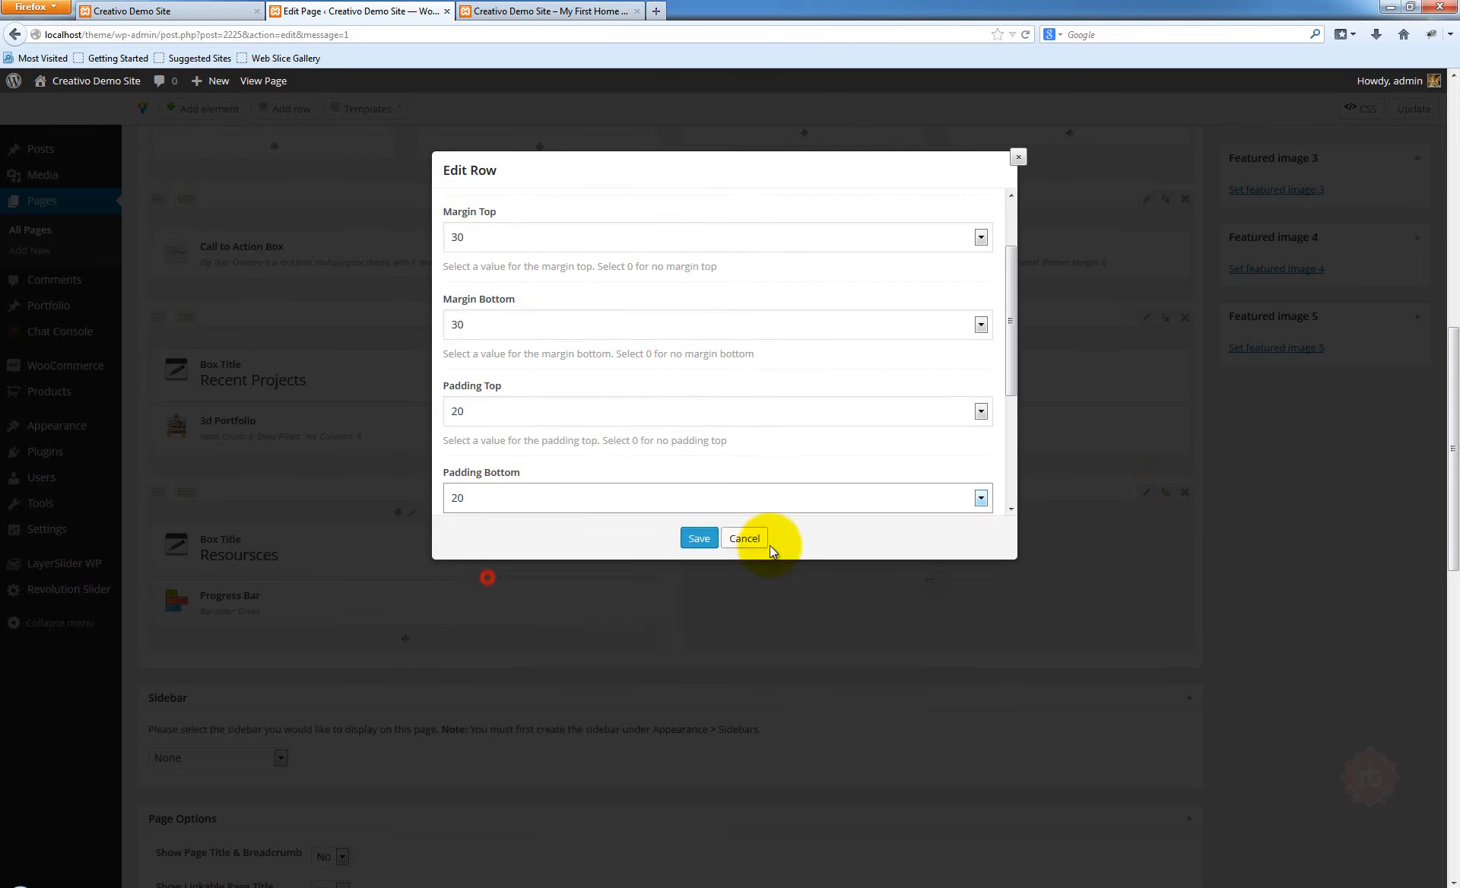
left_click(689, 542)
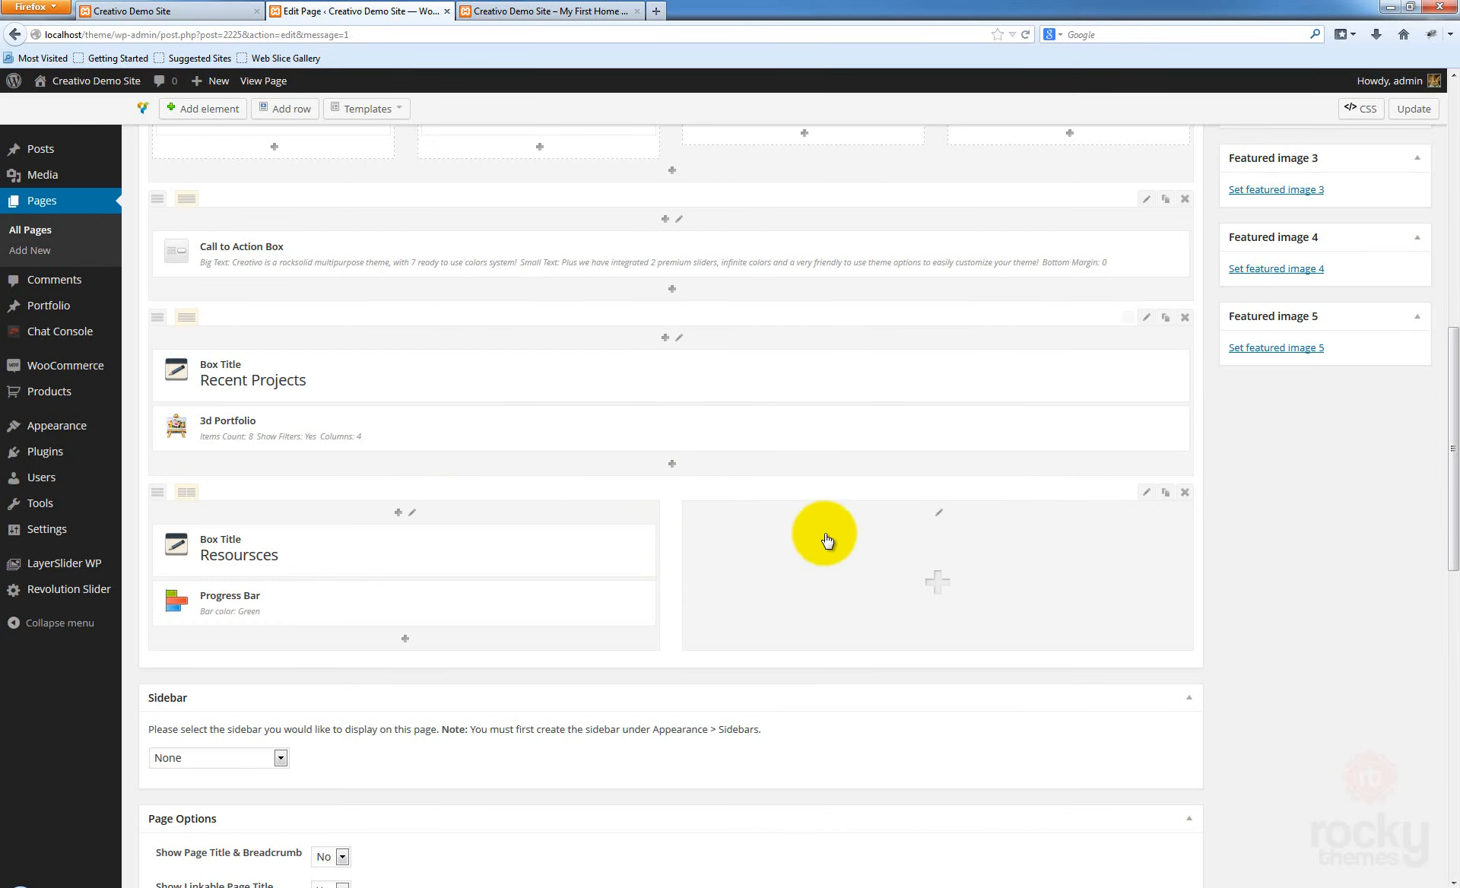
Update the page and reload the live home page to show the titled progress bar section
left_click(1402, 111)
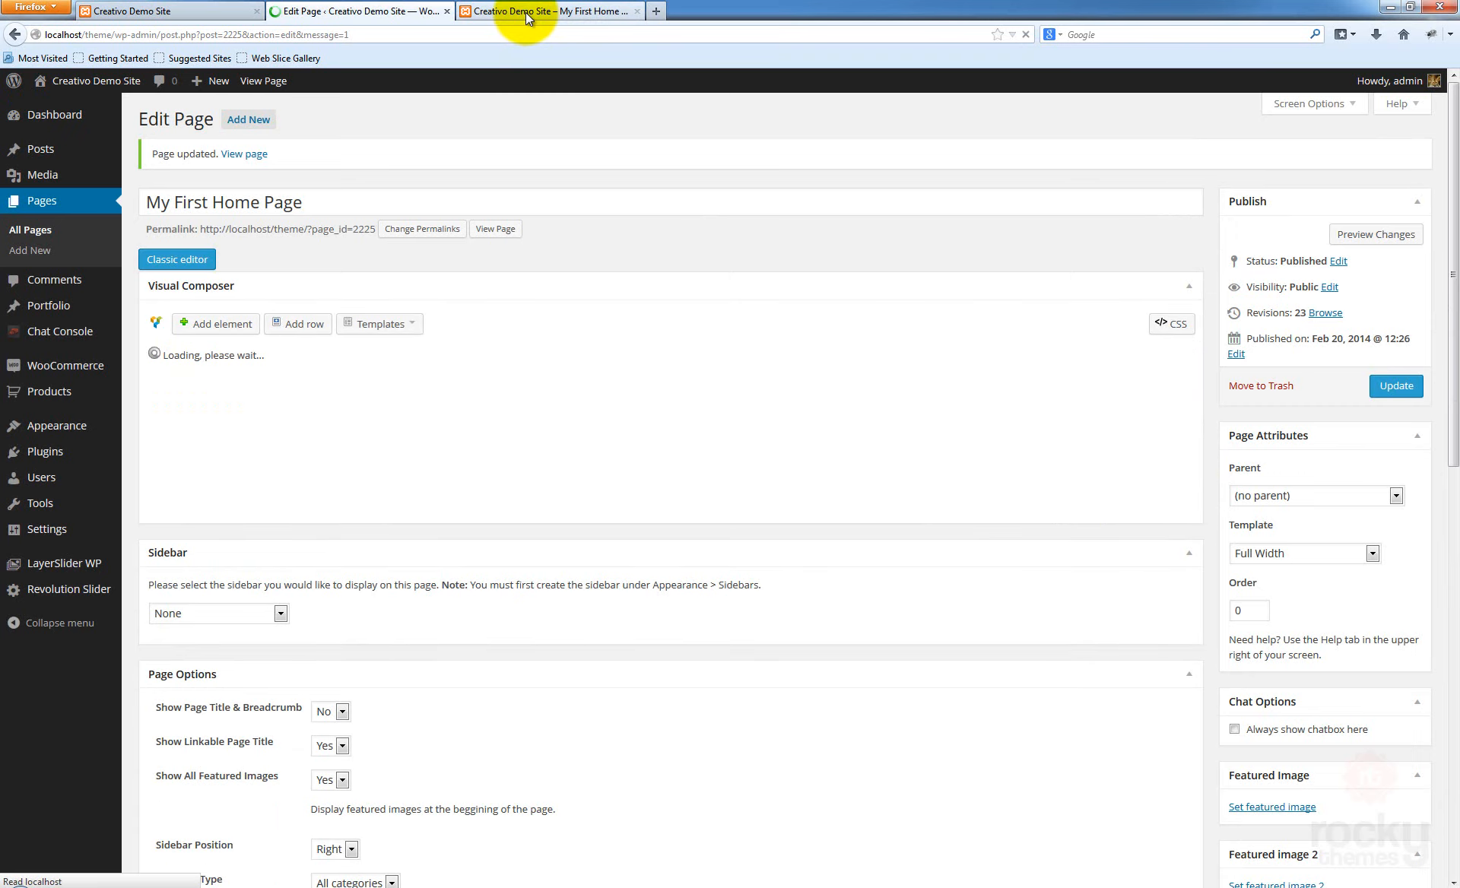
left_click(526, 12)
key("F5")
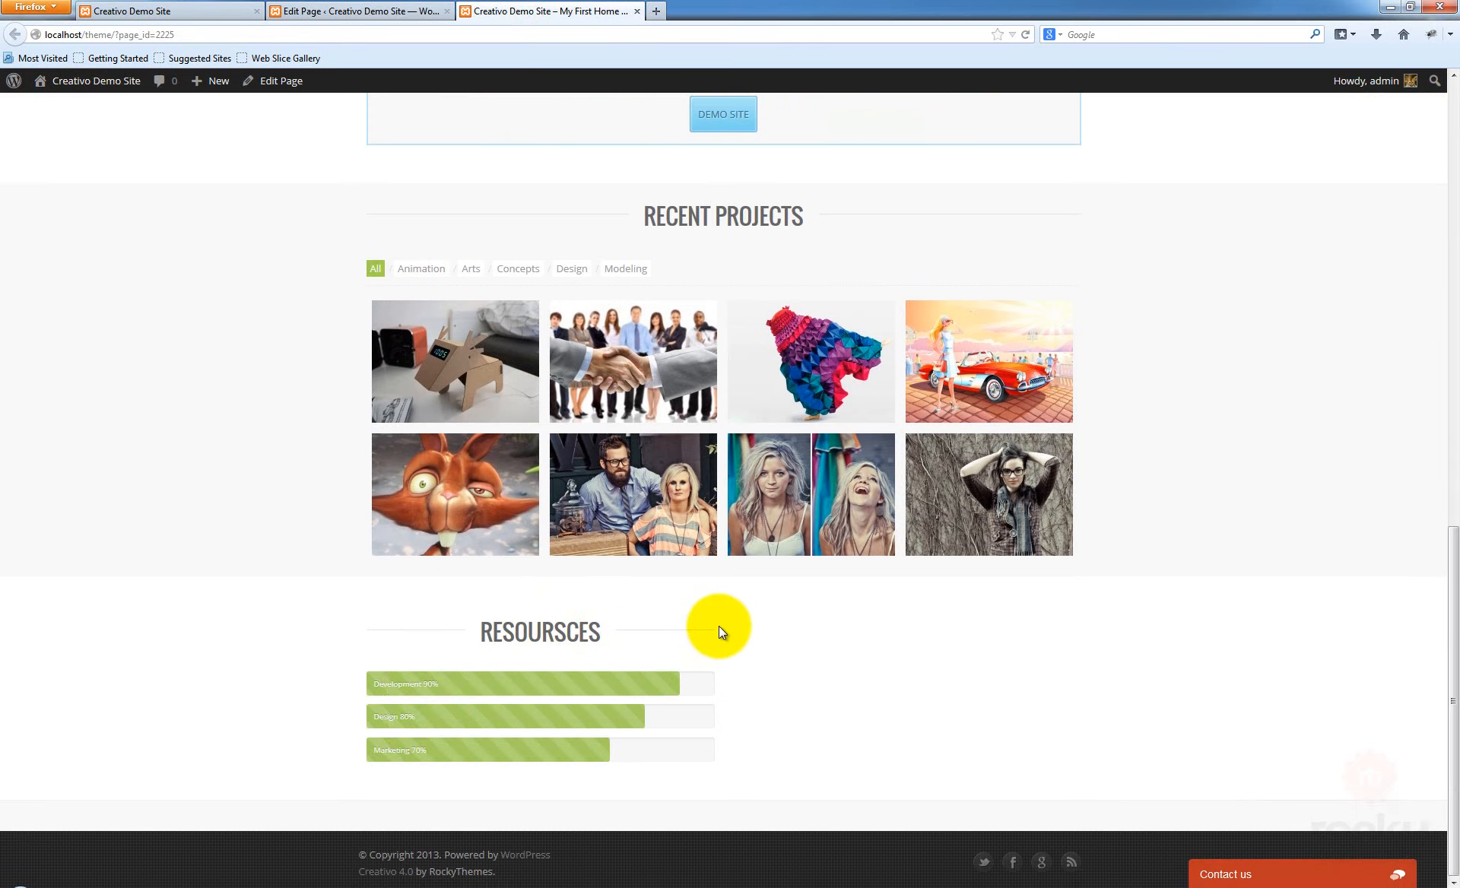
Compare the width of the Resoursces title with the full-width Recent Projects title on the live page
left_click_drag(717, 620, 674, 623)
left_click(674, 623)
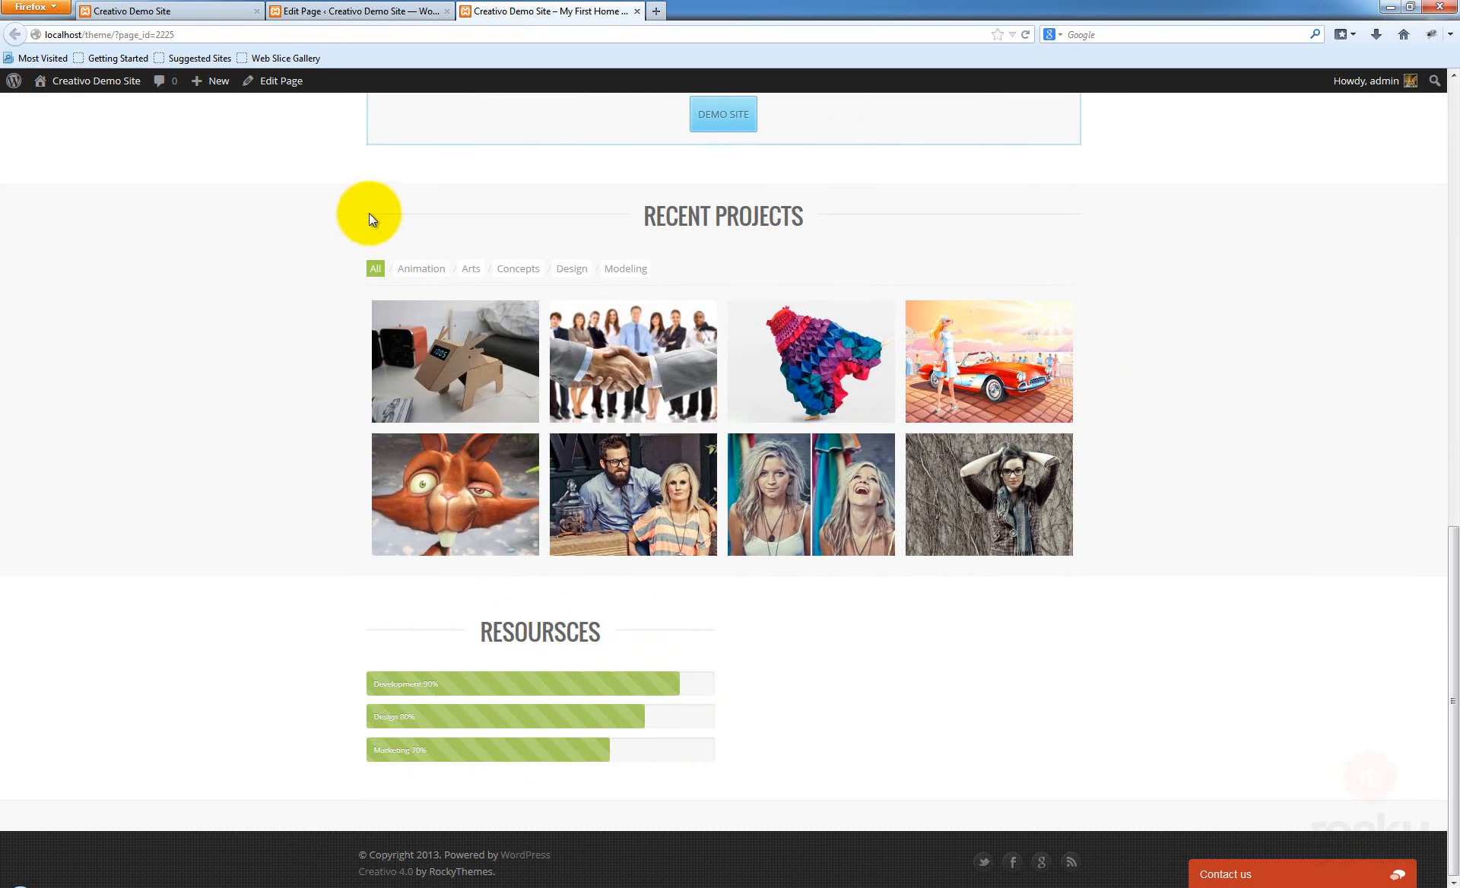
left_click_drag(370, 215, 651, 223)
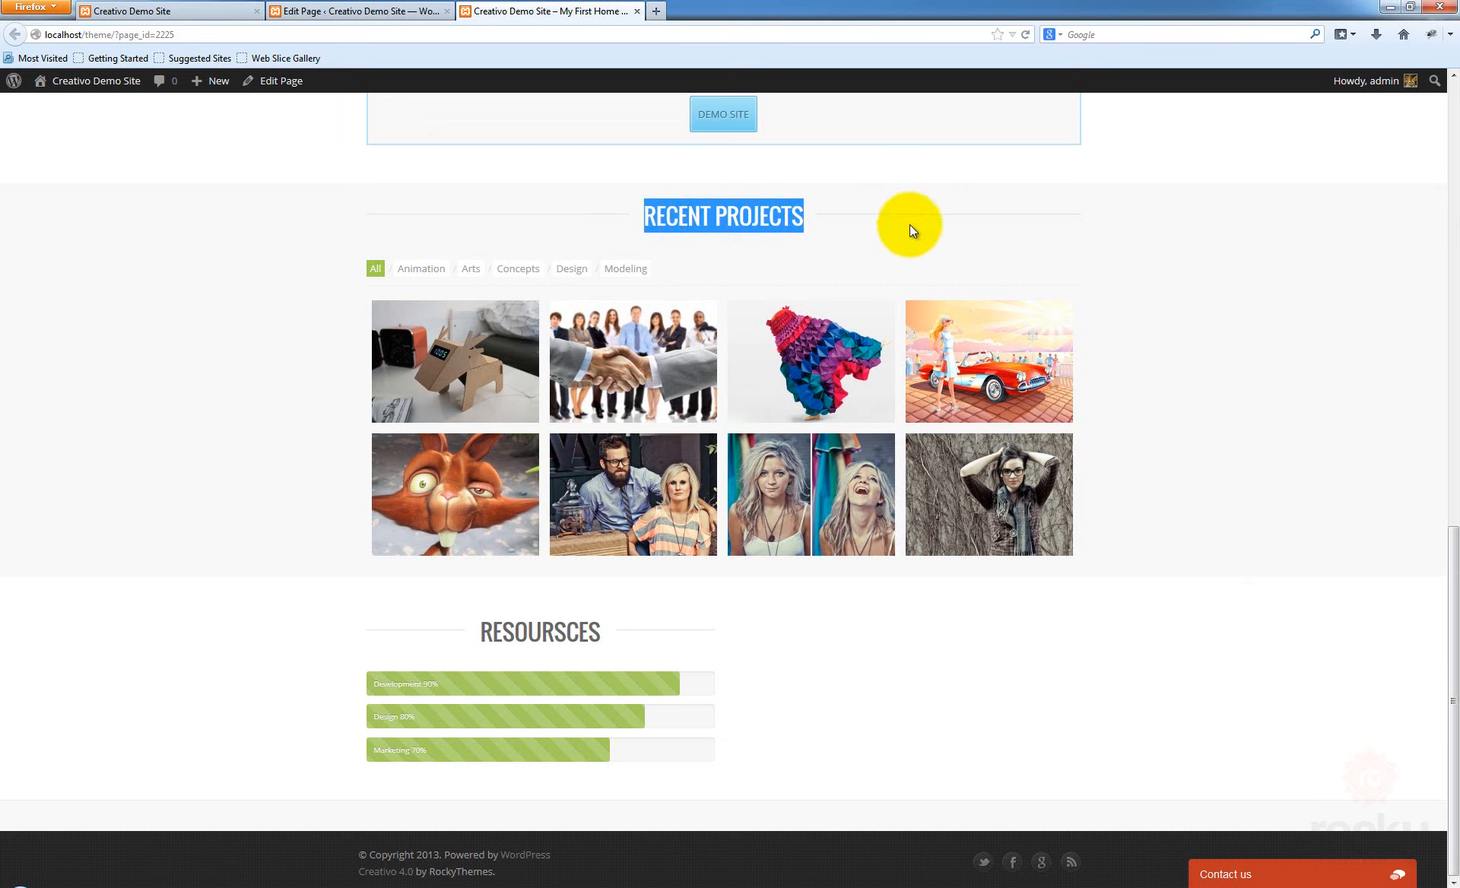
left_click(1085, 216)
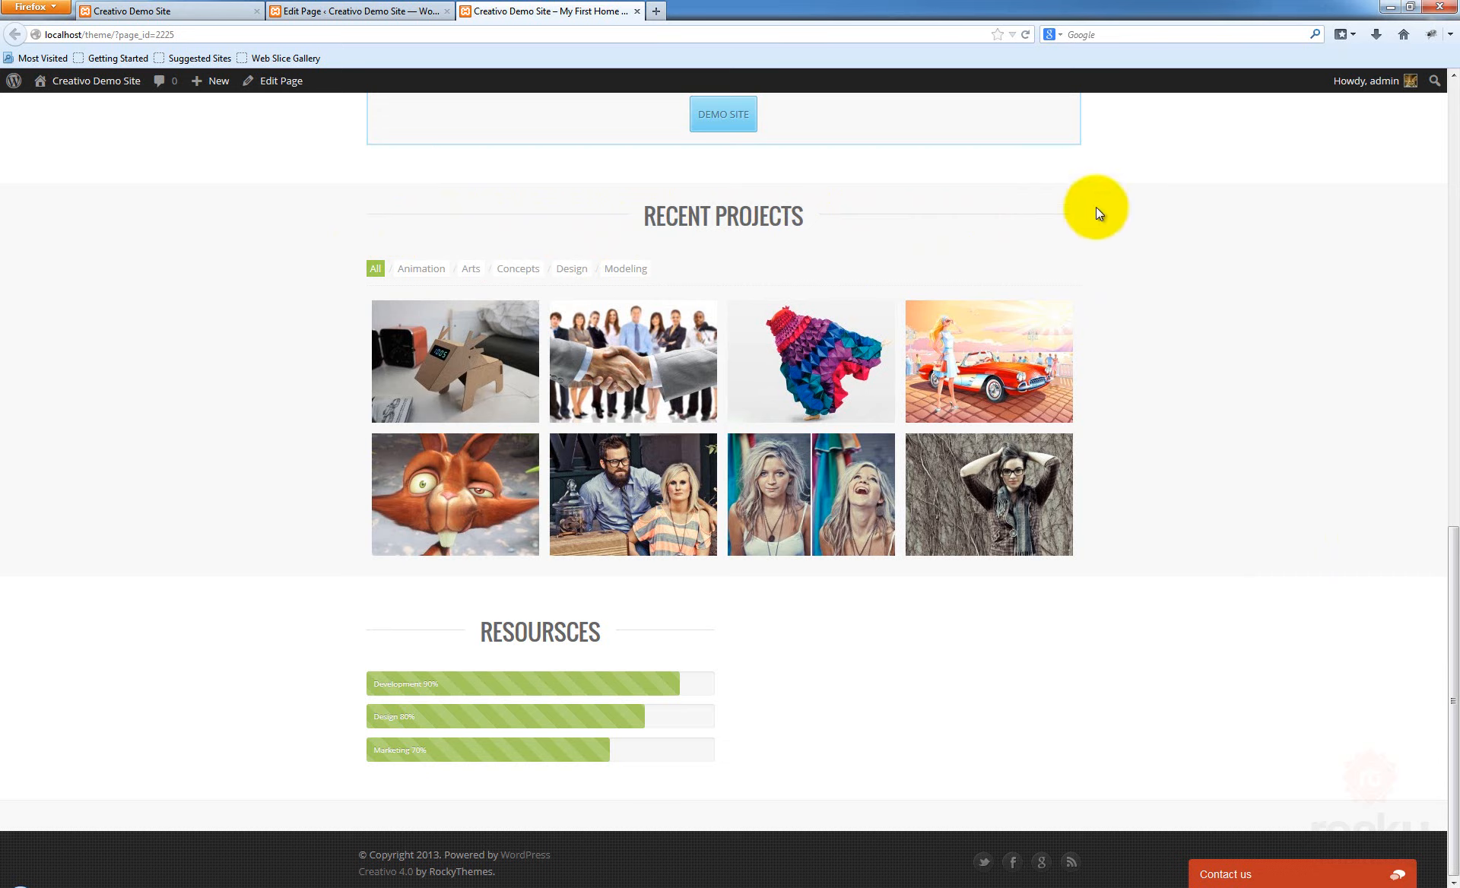
Examine the Resoursces and Recent Projects title texts and their divider lines on the live page
left_click_drag(612, 631, 479, 630)
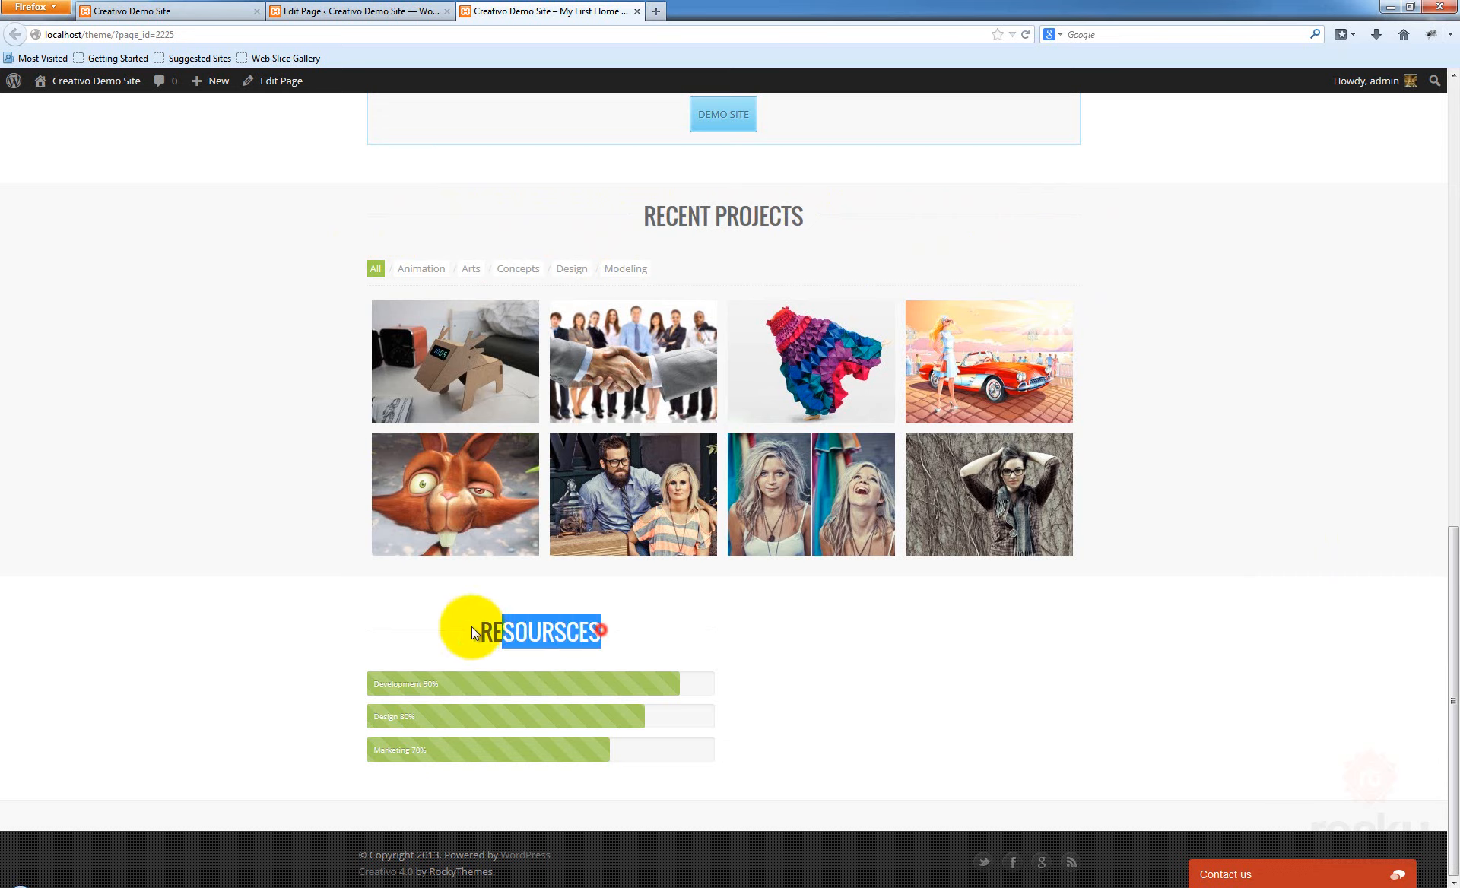
left_click(527, 631)
left_click_drag(723, 635, 554, 626)
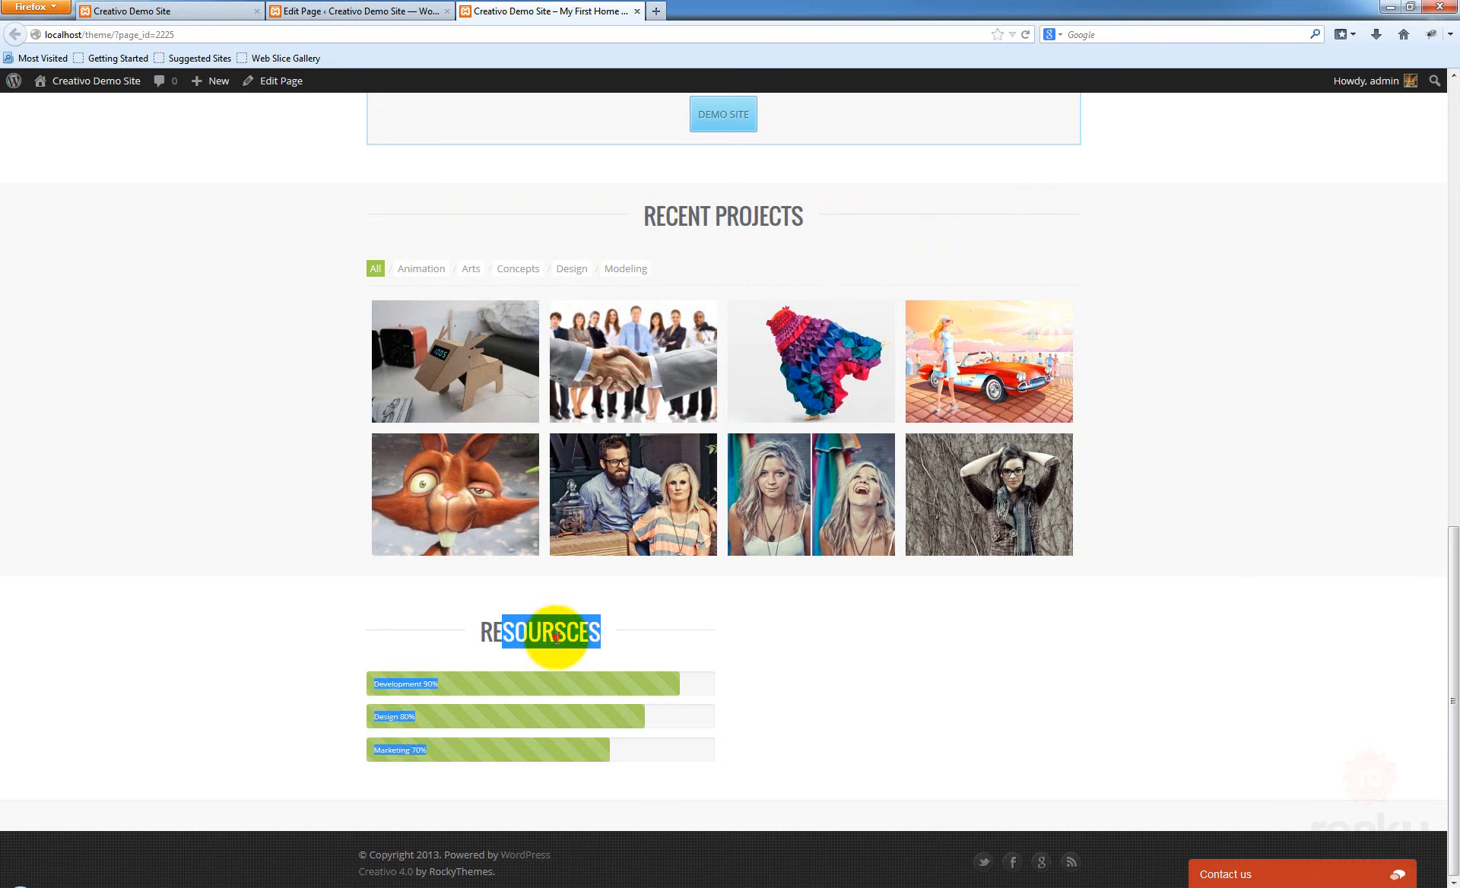
left_click(600, 637)
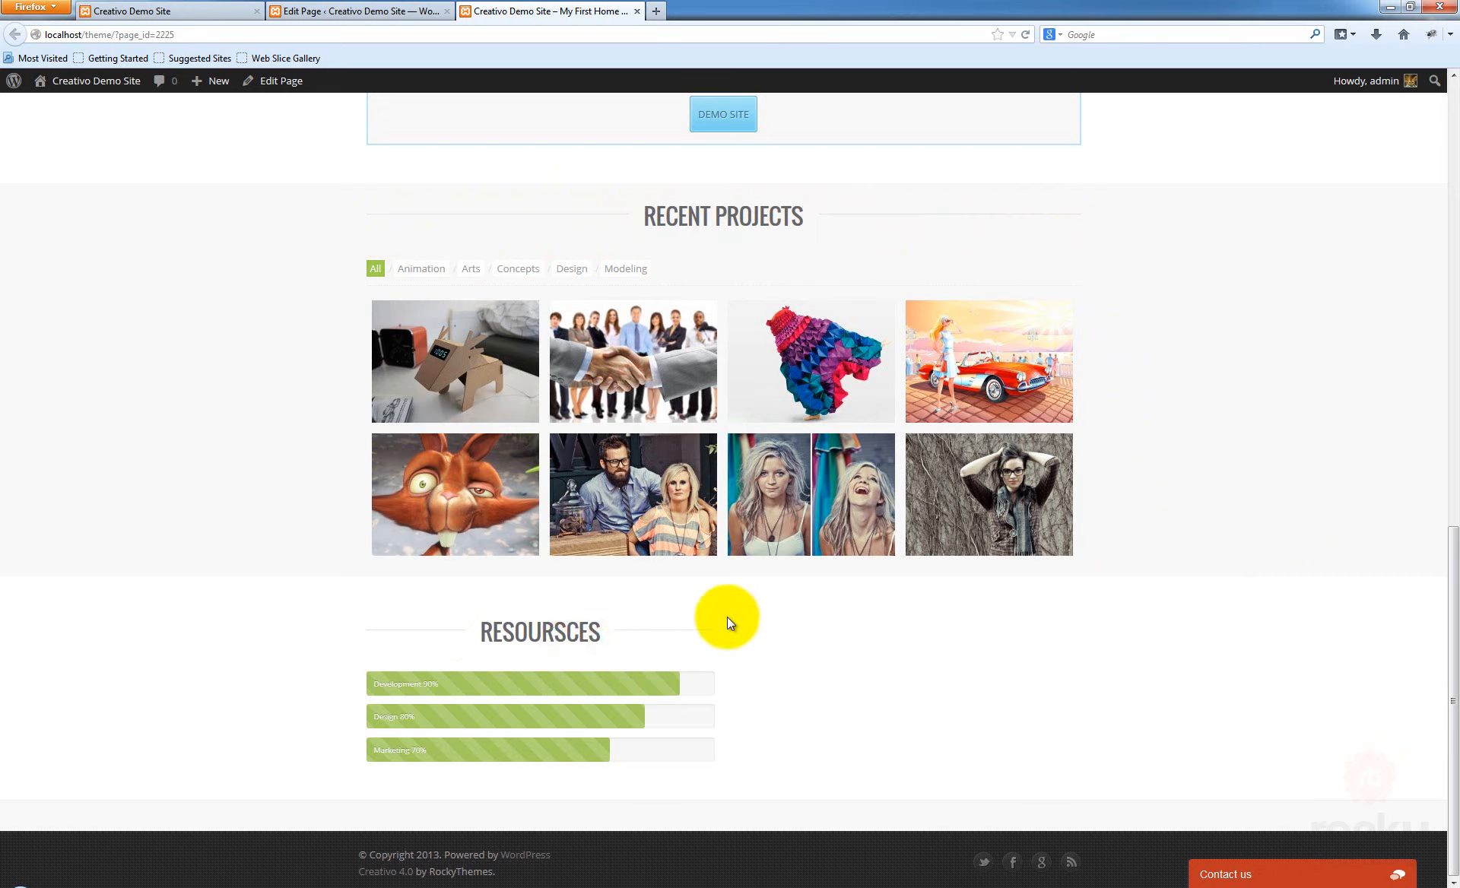
left_click_drag(708, 219, 811, 221)
left_click(811, 221)
left_click_drag(646, 215, 796, 207)
left_click(796, 206)
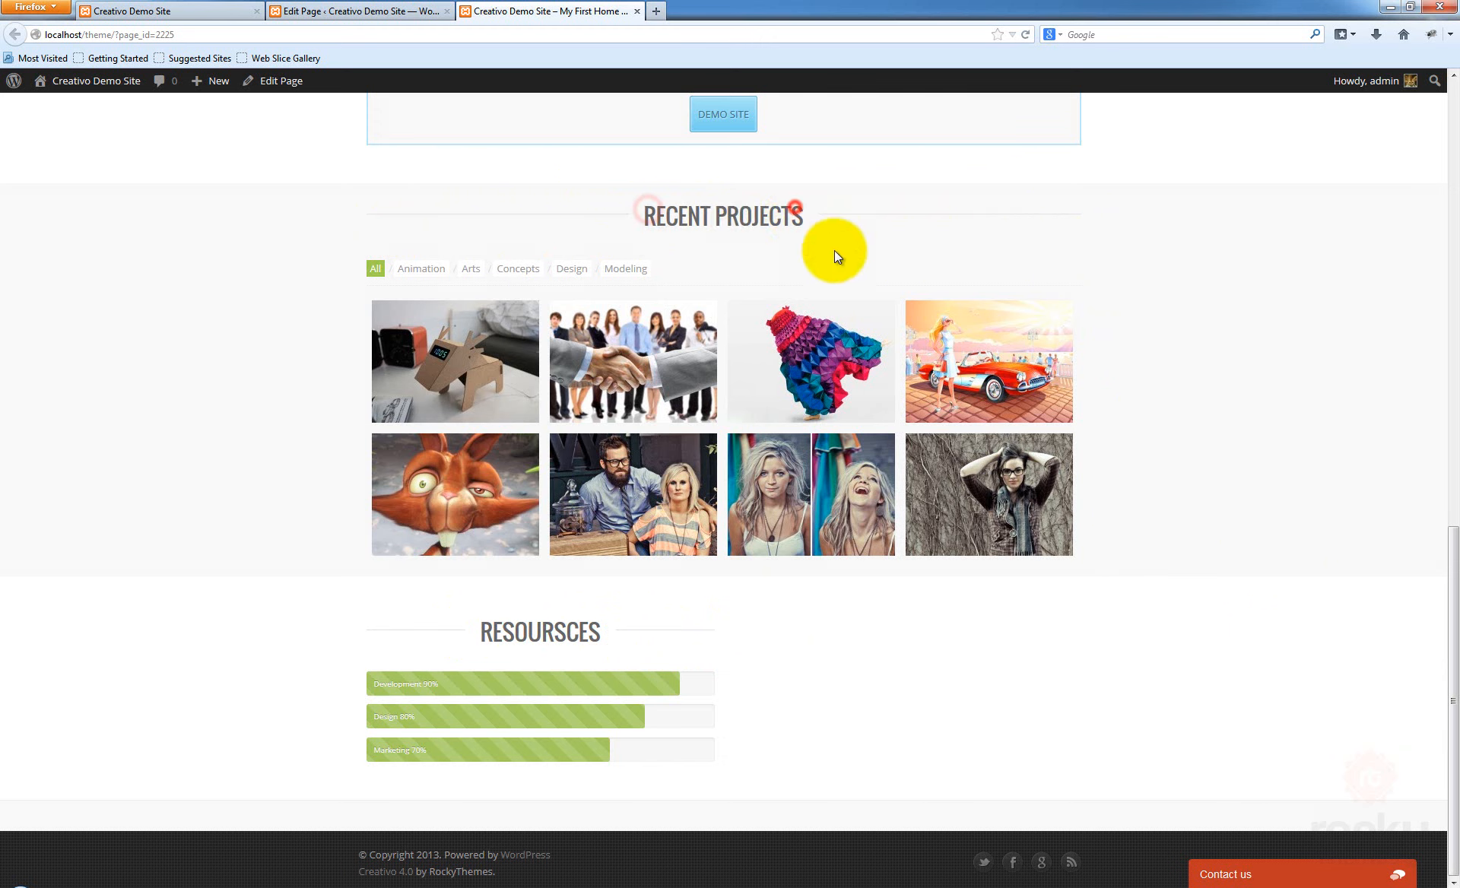
Return to the page editor, open the Progress Bar element's settings and enlarge the Graphic values box
left_click(319, 11)
scroll(717, 539, "down", 12)
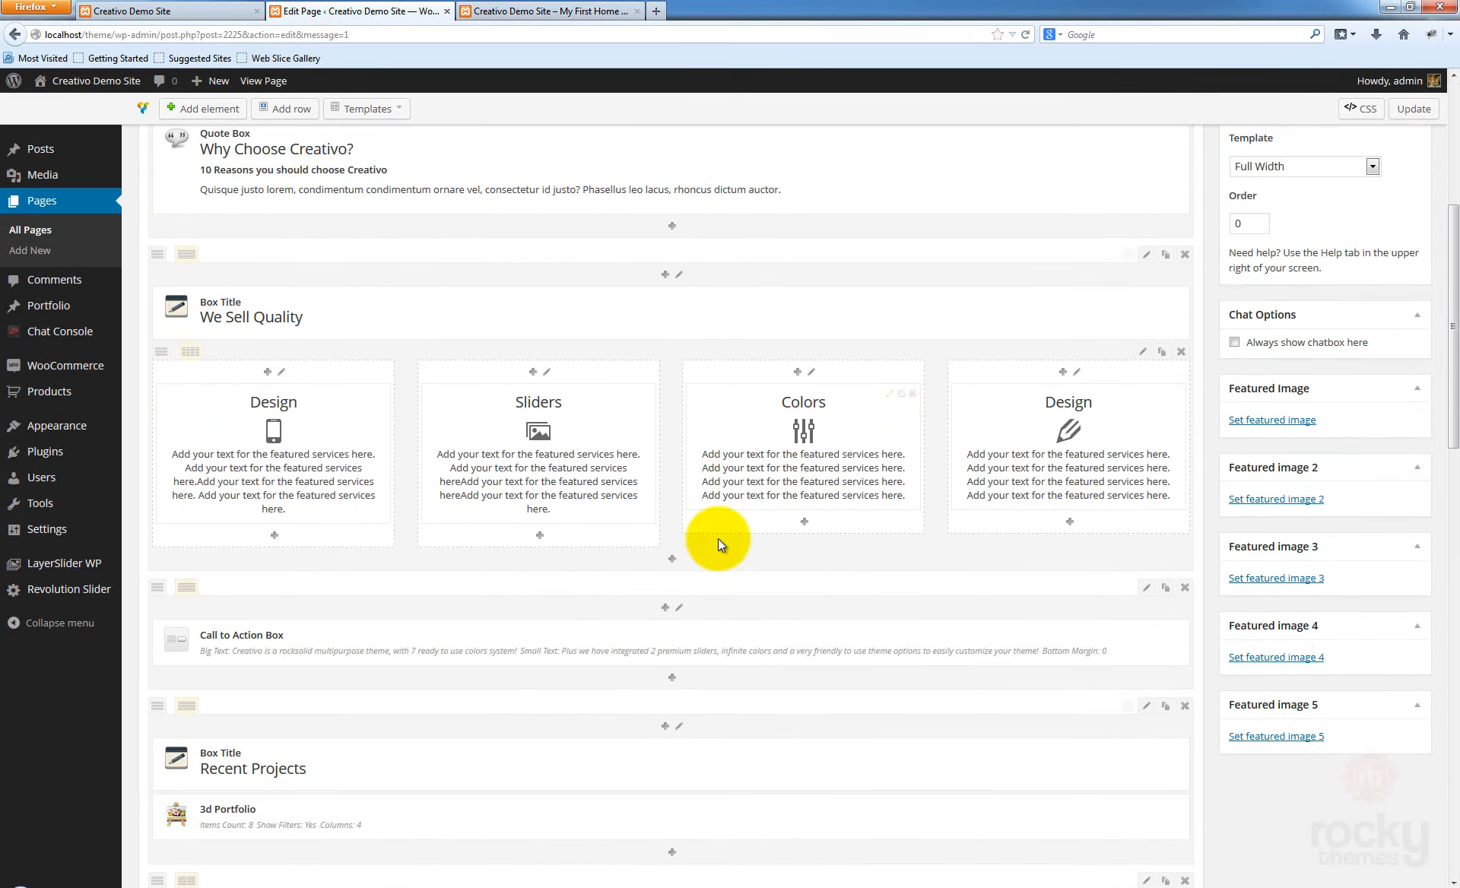
scroll(693, 523, "down", 1)
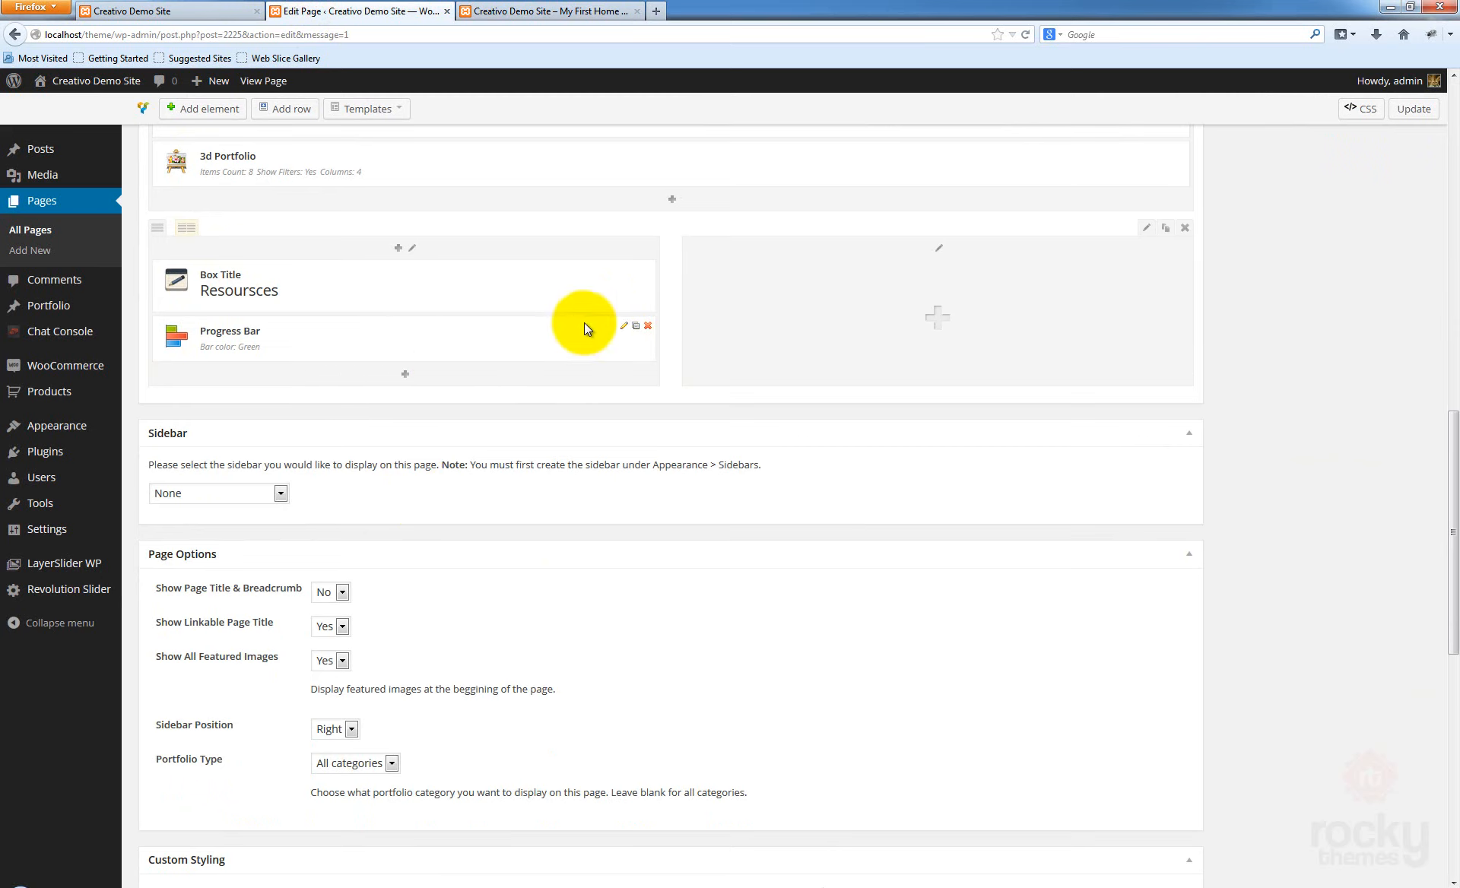
left_click(625, 328)
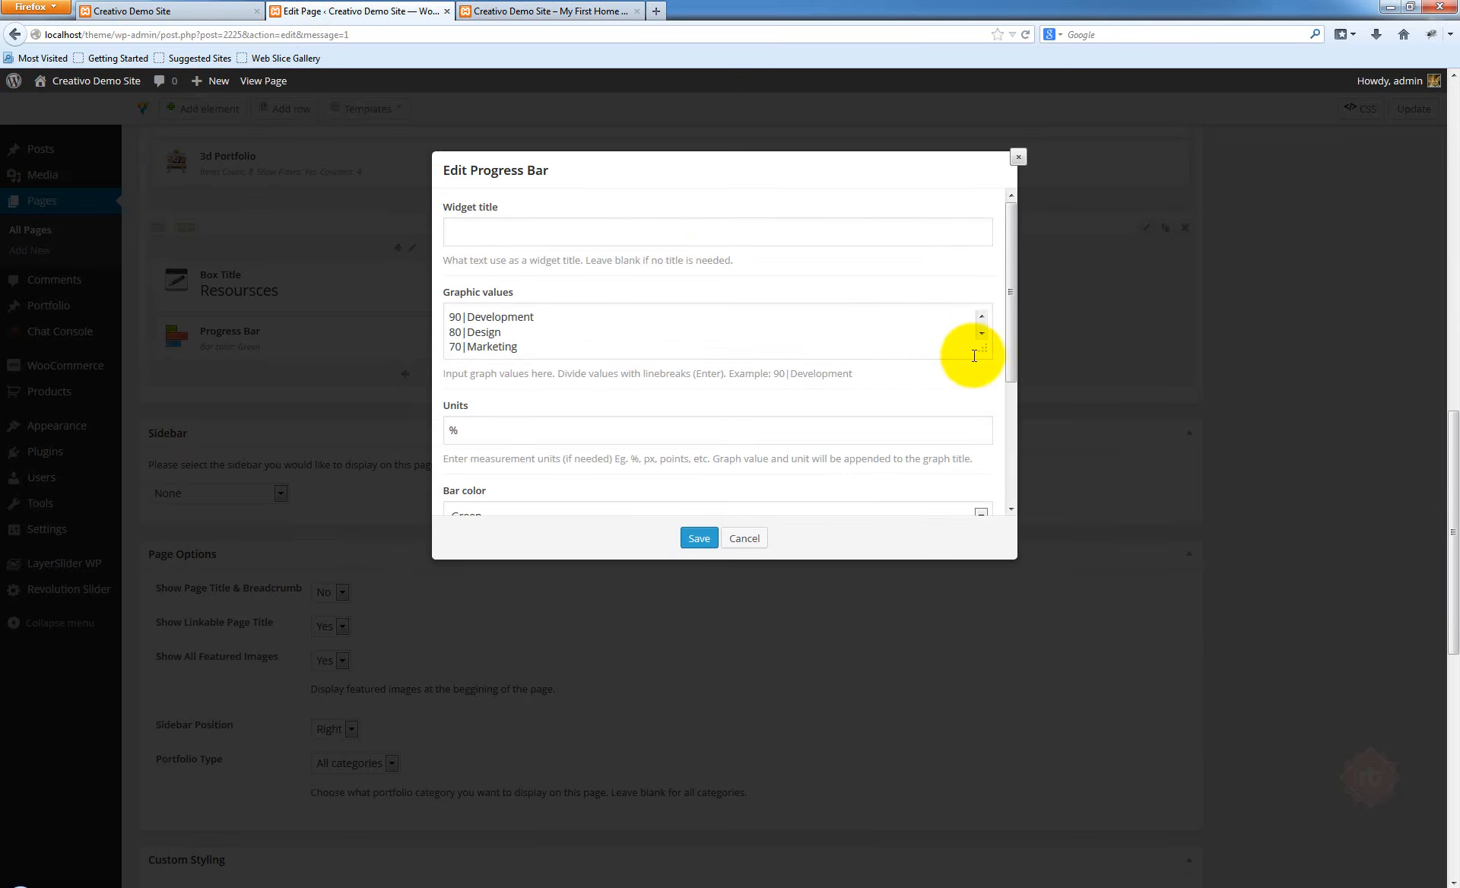
left_click_drag(983, 348, 992, 425)
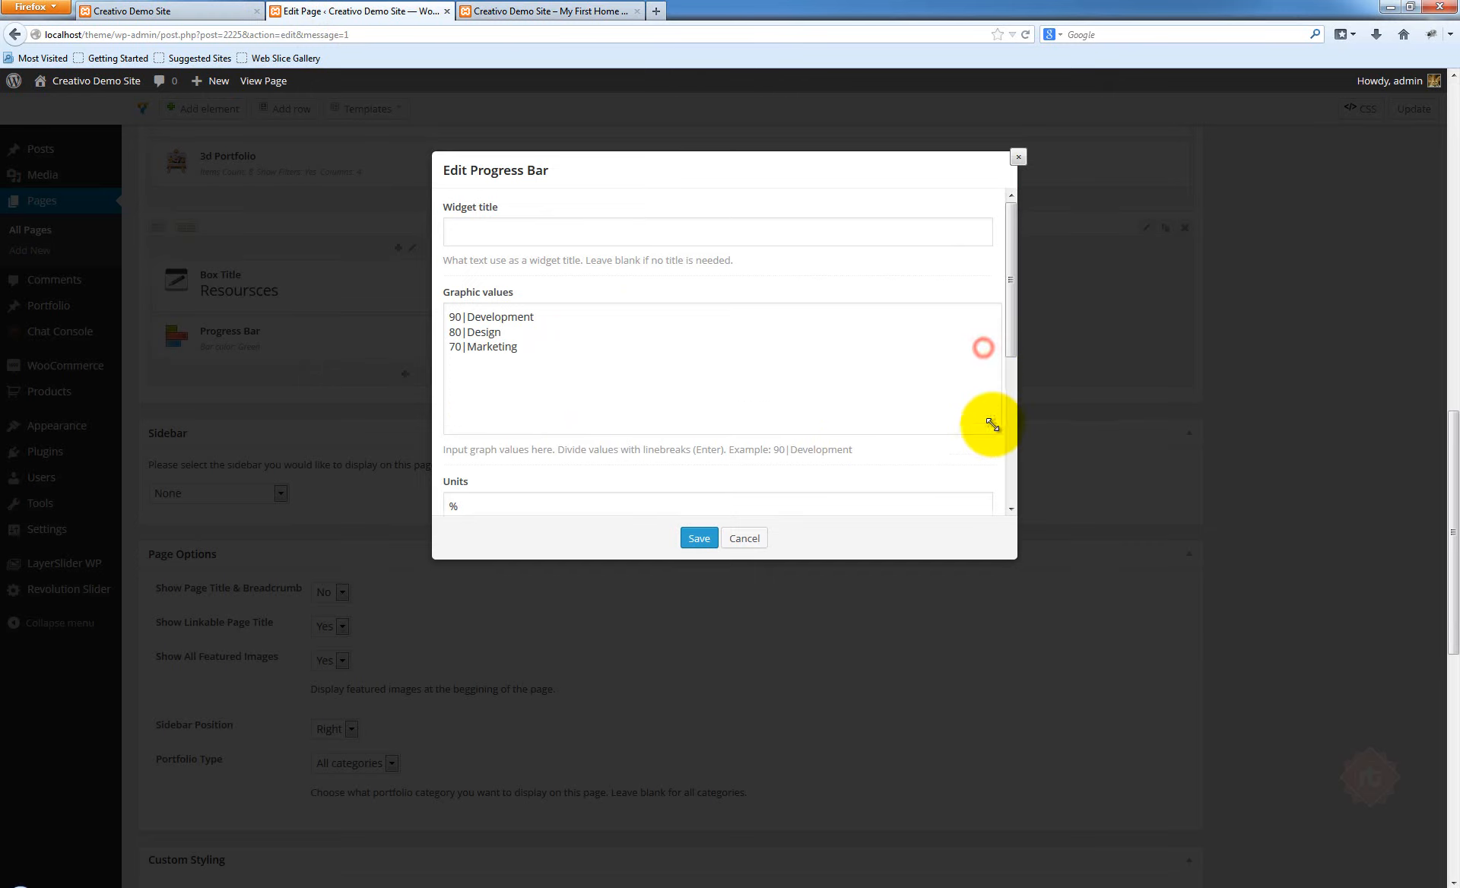
Add the line 45|Communication below 70|Marketing in the progress bar's graphic values
left_click(544, 357)
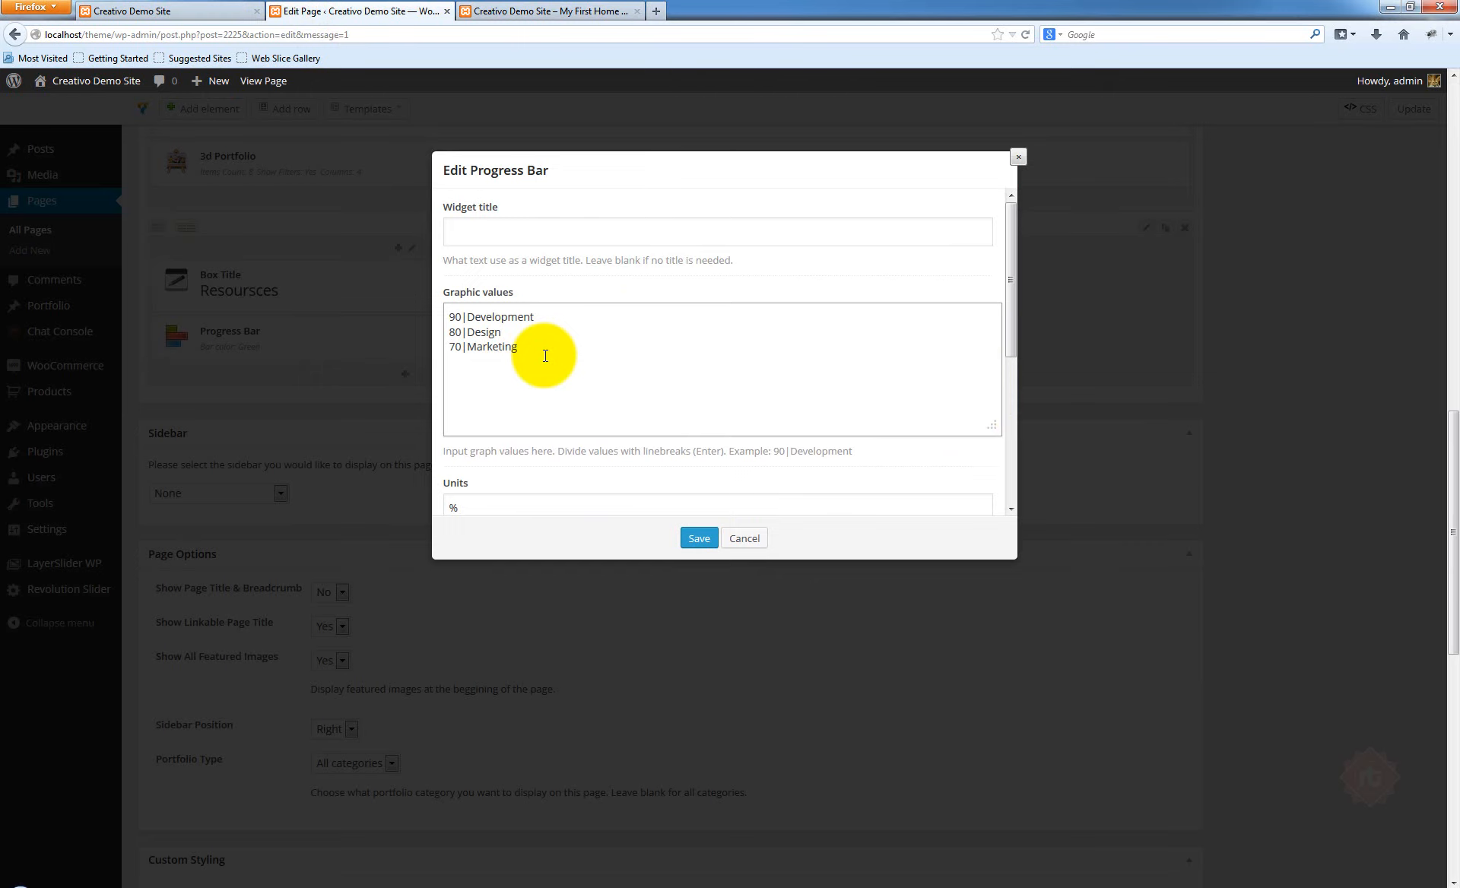
type("45|")
left_click(546, 356)
key("shift+Left")
key("Left")
key("Left")
key("Left")
key("shift+Right")
key("shift+Right")
key("Right")
key("shift+Right")
key("Right")
key("Left")
key("Left")
key("Left")
key("shift+Right")
key("shift+Right")
key("Right")
key("Right")
type("Commu")
type("nication")
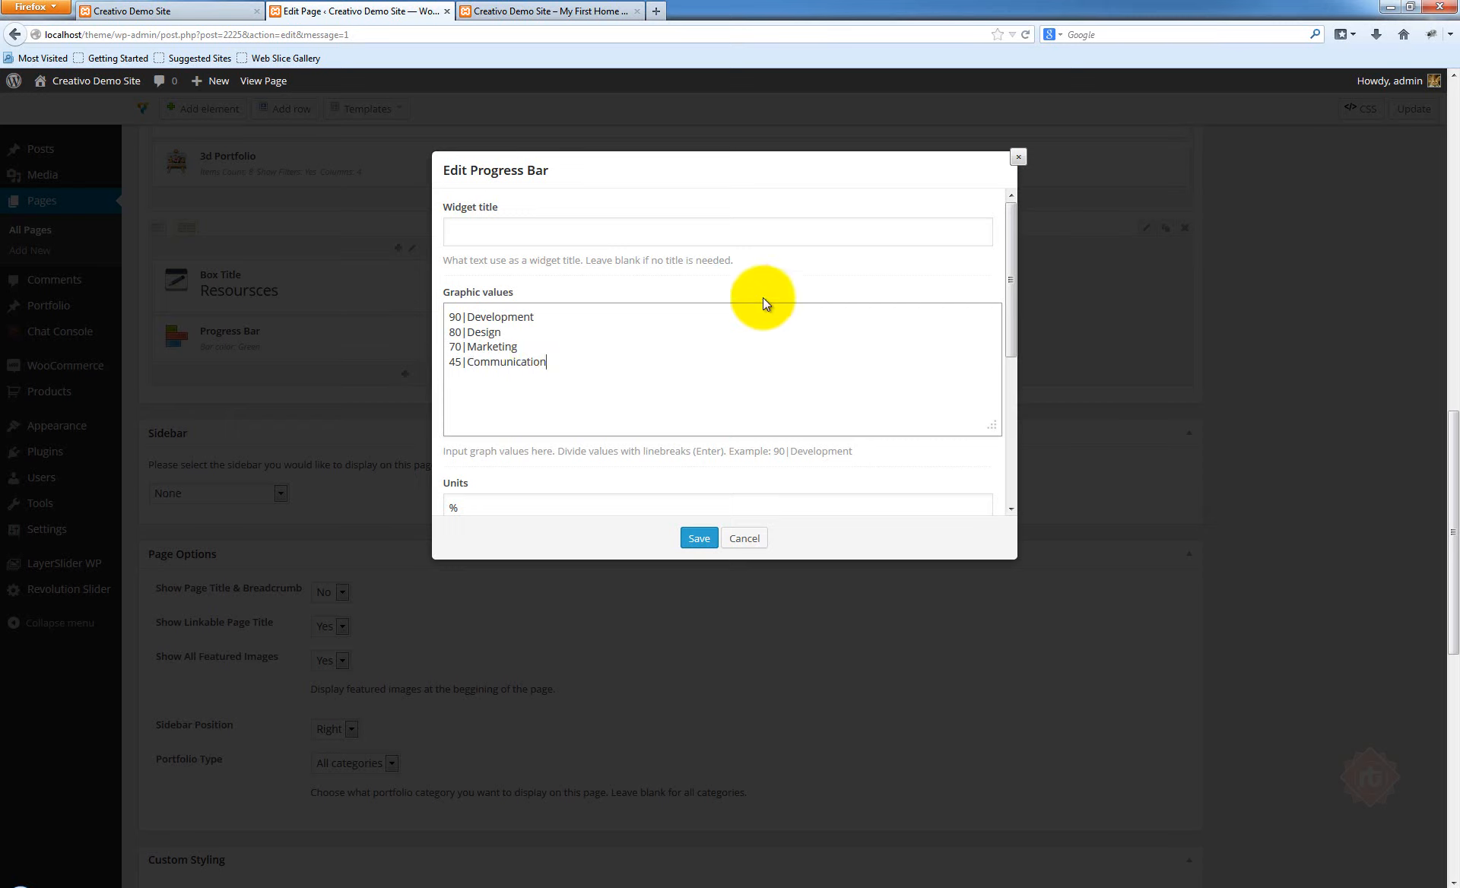
Add the line 67|Pizza at the end of the progress bar's graphic values
type("67|")
key("shift+Left")
key("Right")
type("Pizza")
Set the bar color to Red, enable animation for the striped bars and save the progress bar
scroll(644, 376, "down", 3)
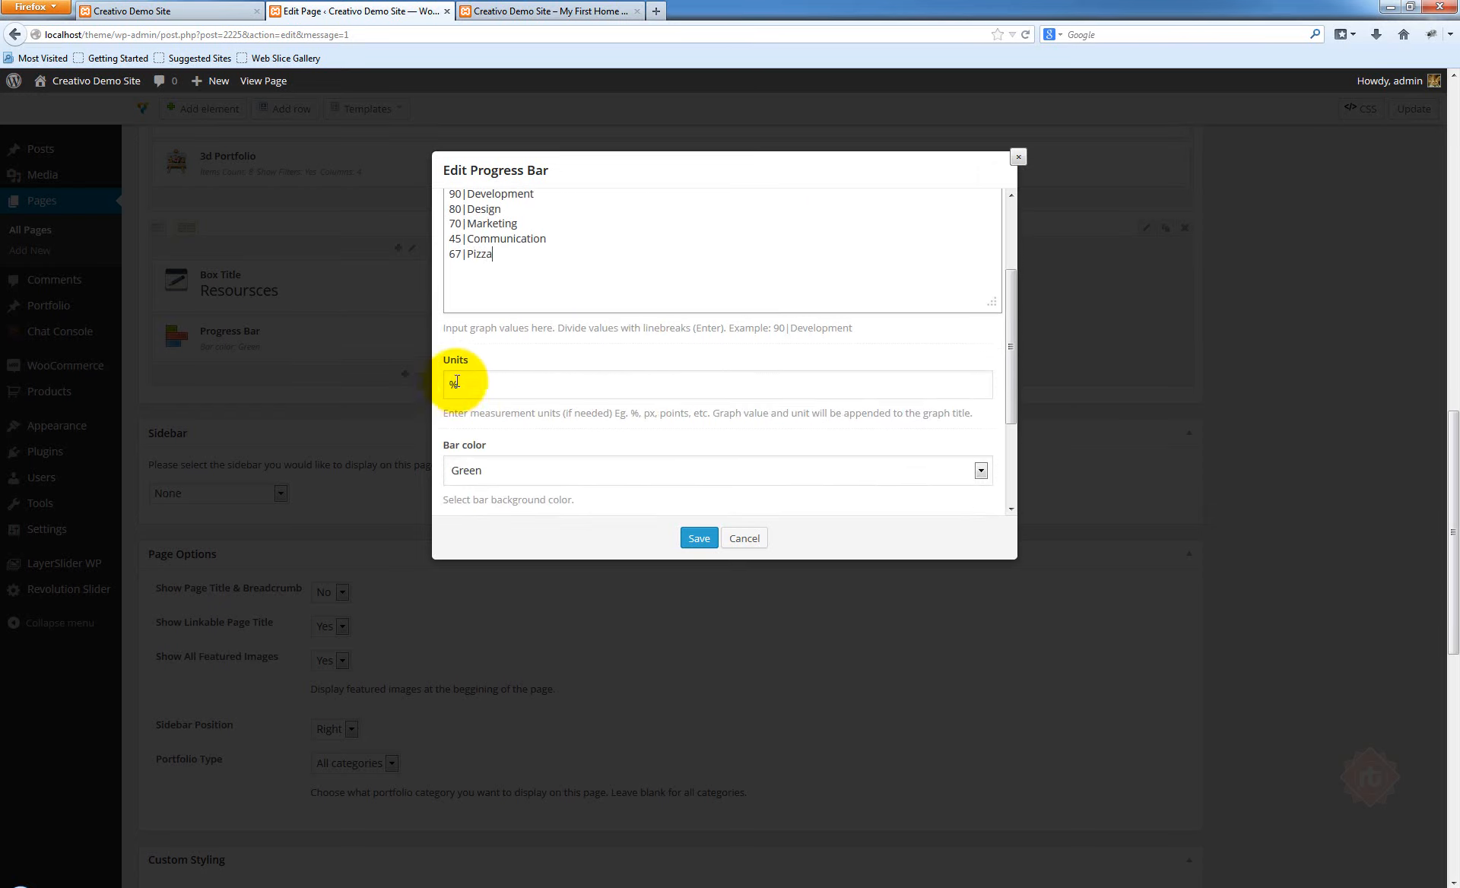
left_click(456, 382)
scroll(679, 377, "down", 1)
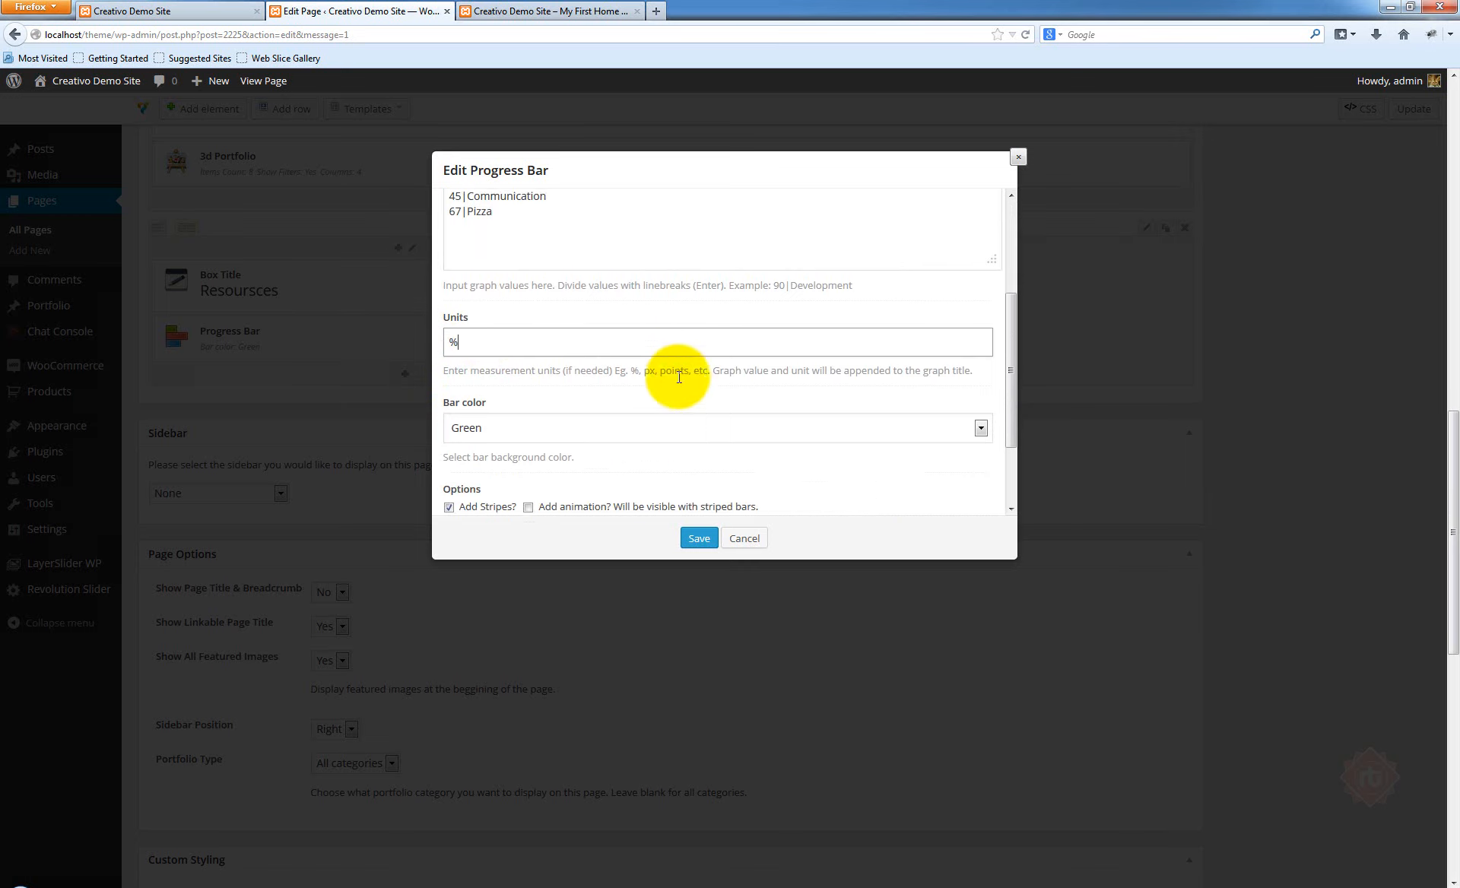
scroll(669, 380, "down", 1)
left_click(480, 388)
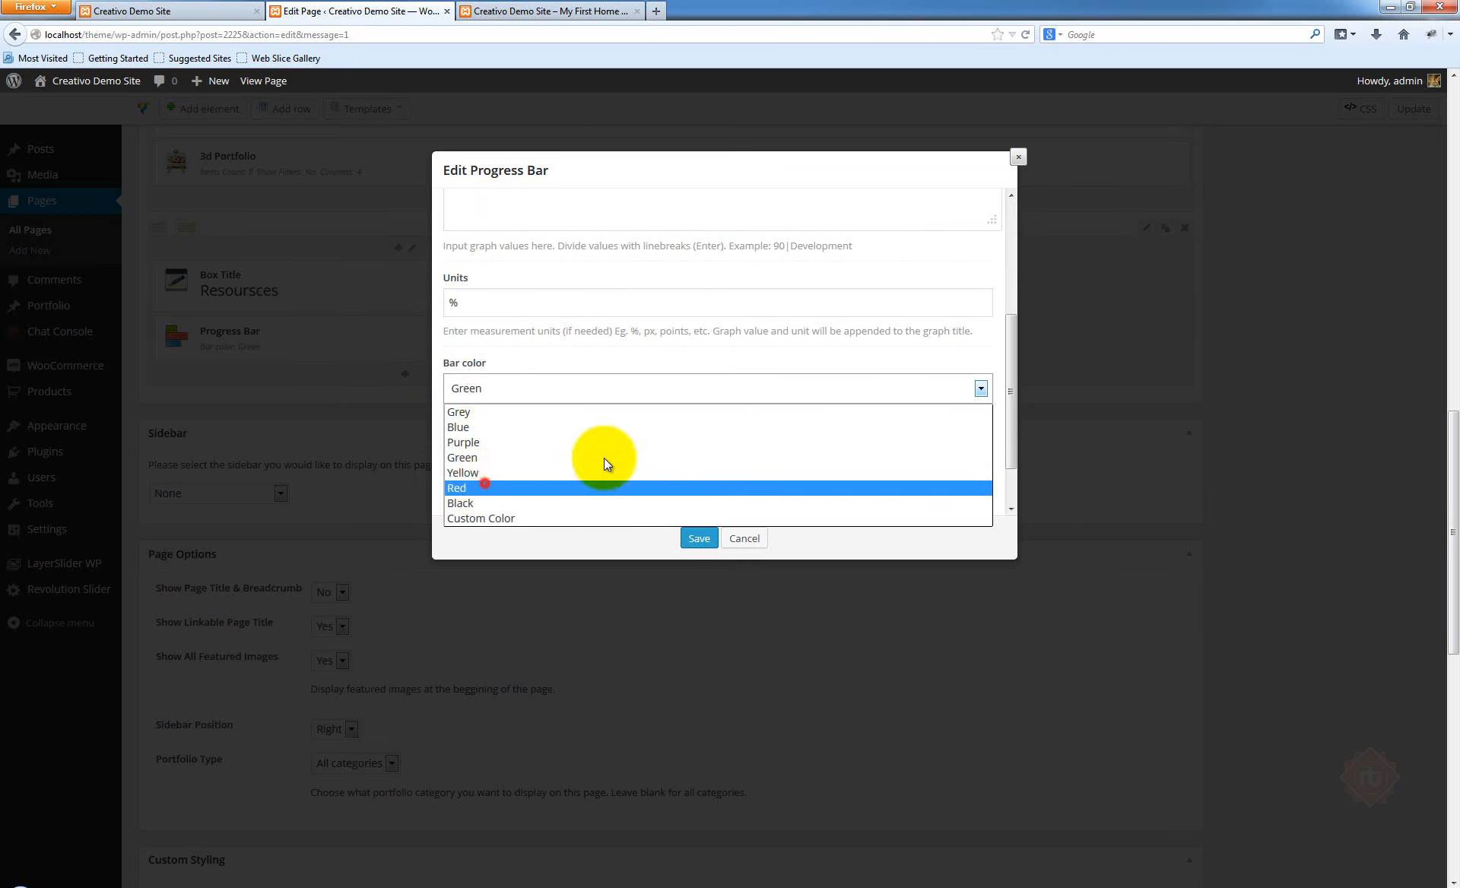
left_click(484, 487)
scroll(836, 454, "down", 1)
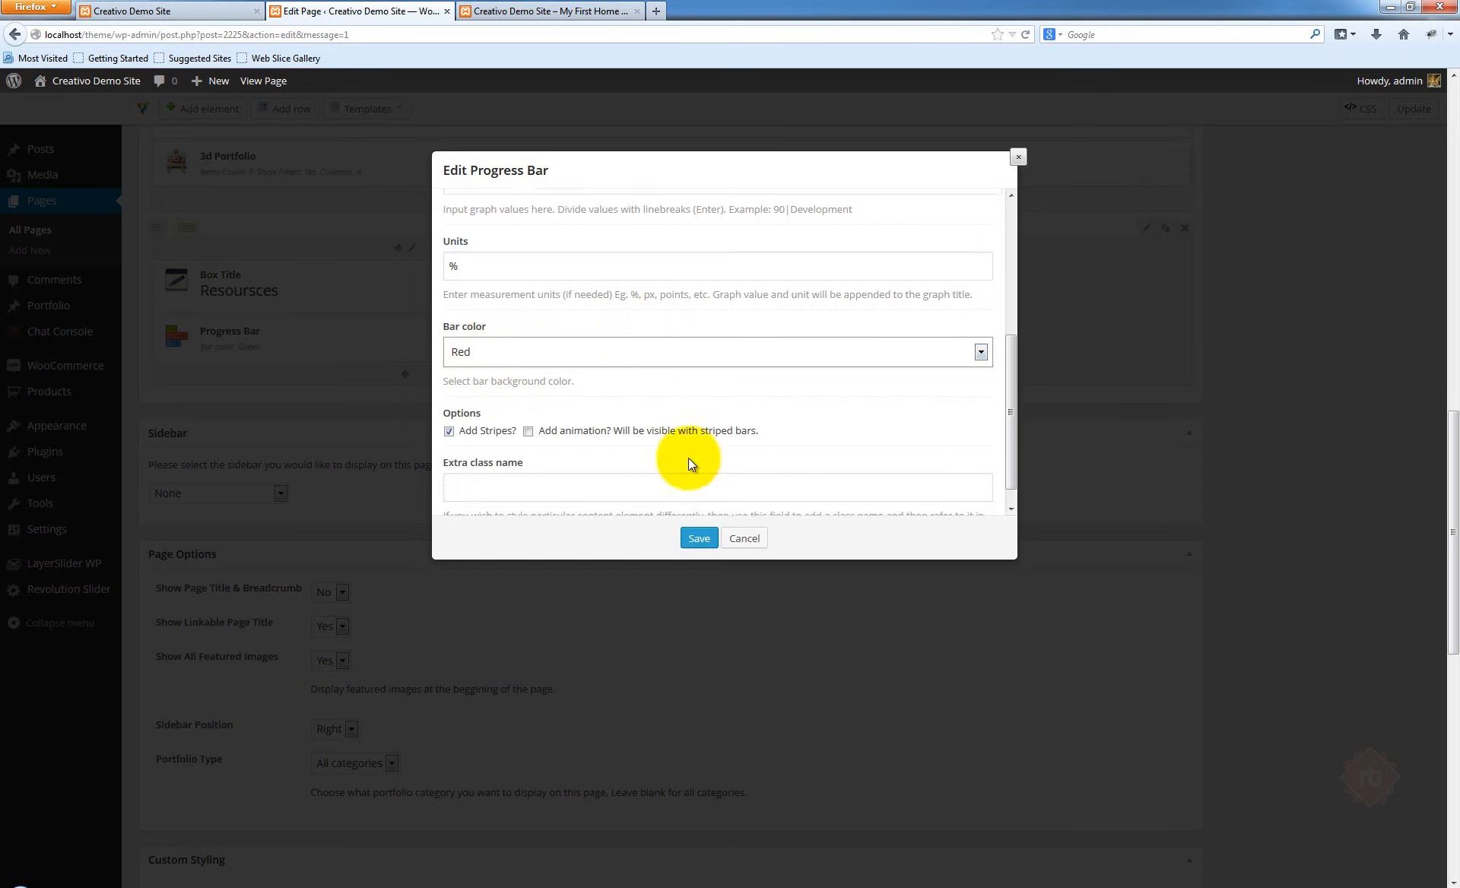
left_click(529, 428)
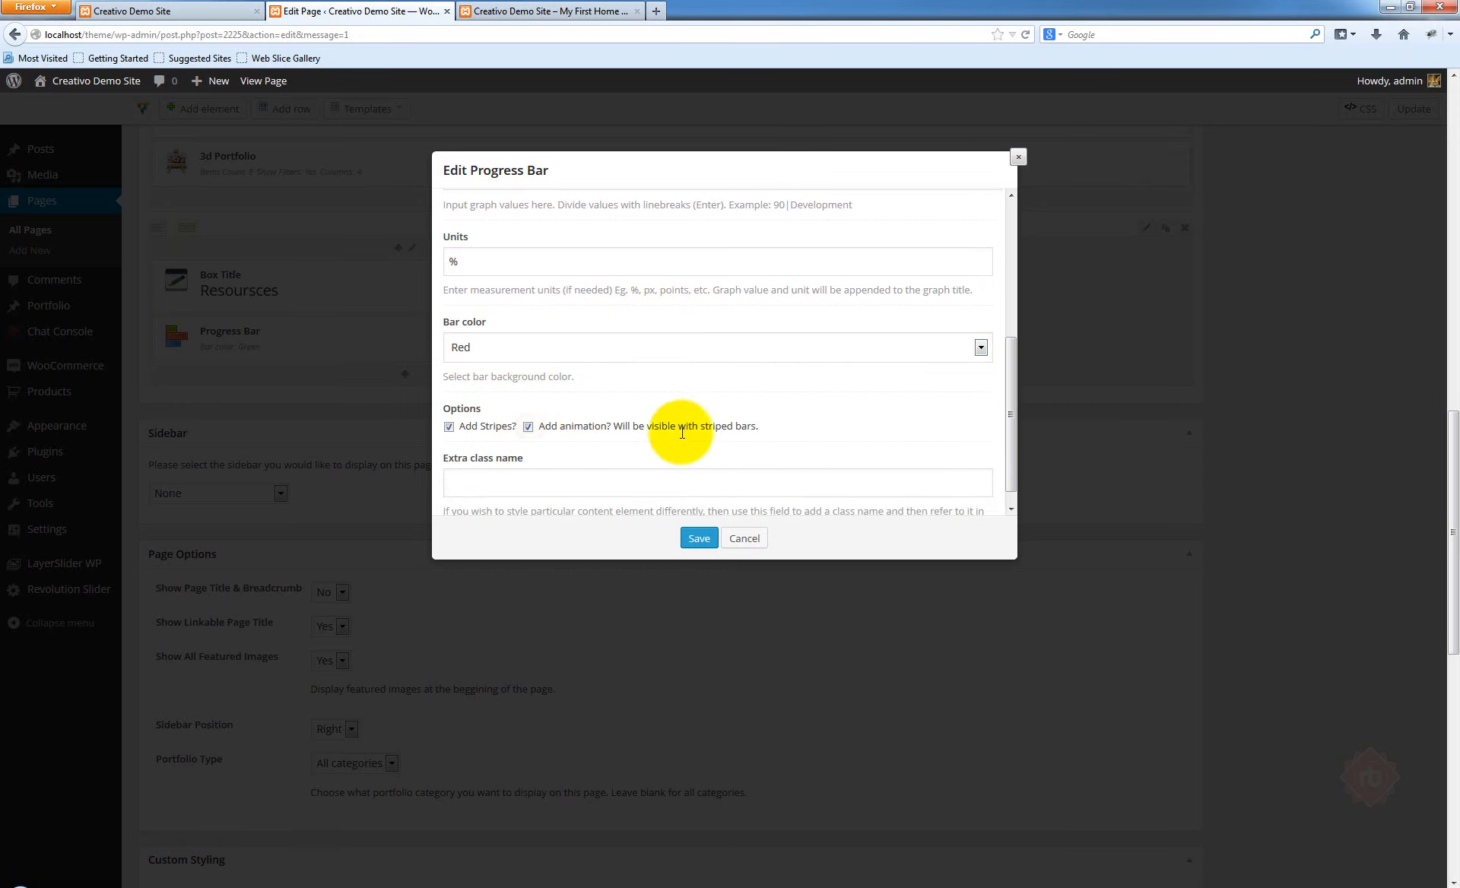
left_click(698, 539)
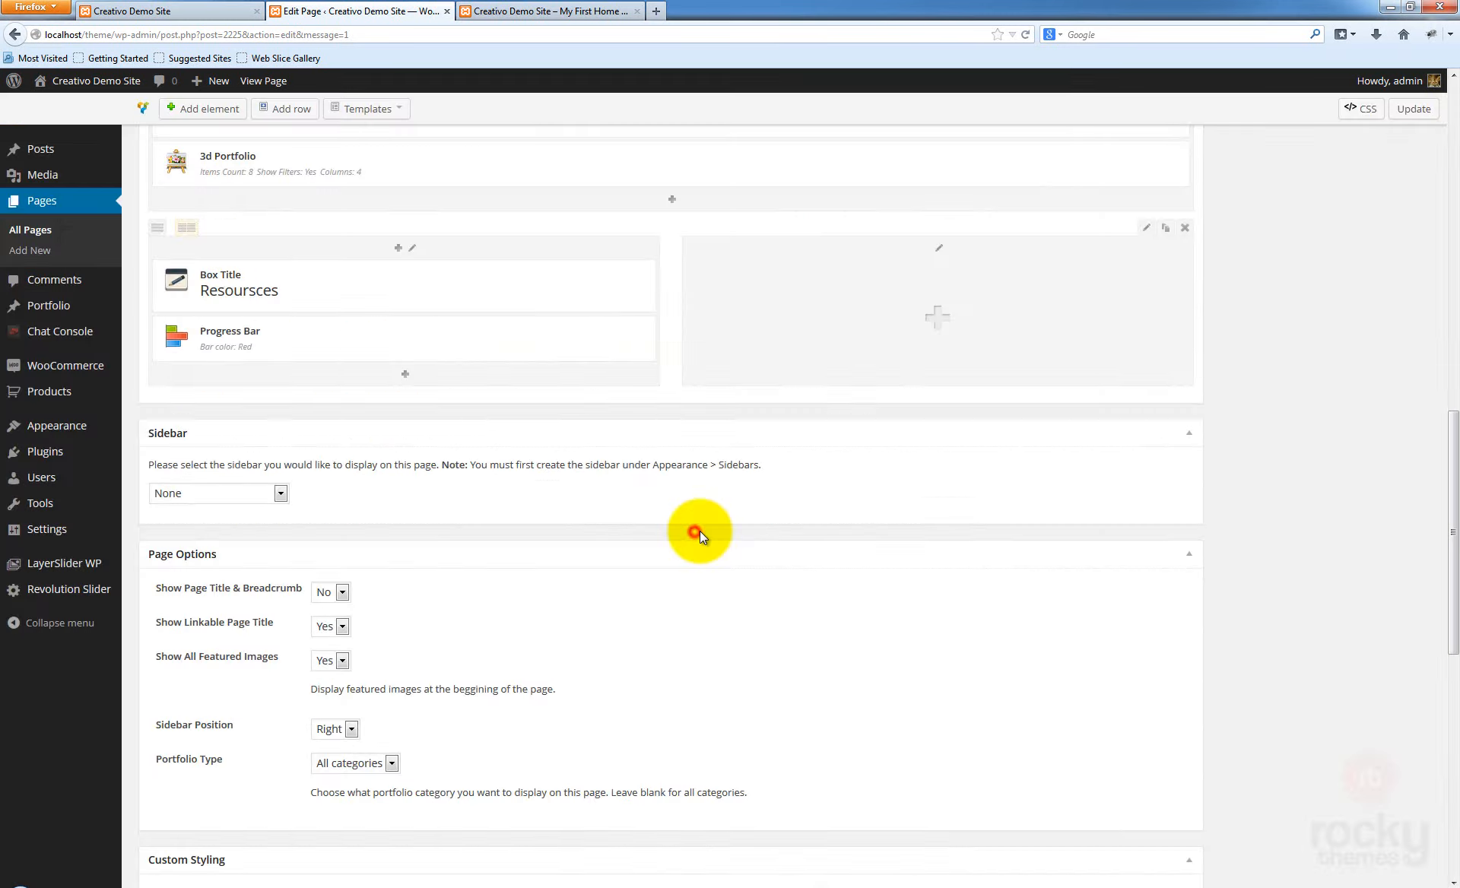
Update the page, reload the live home page and check the Communication and Pizza bars
left_click(1416, 110)
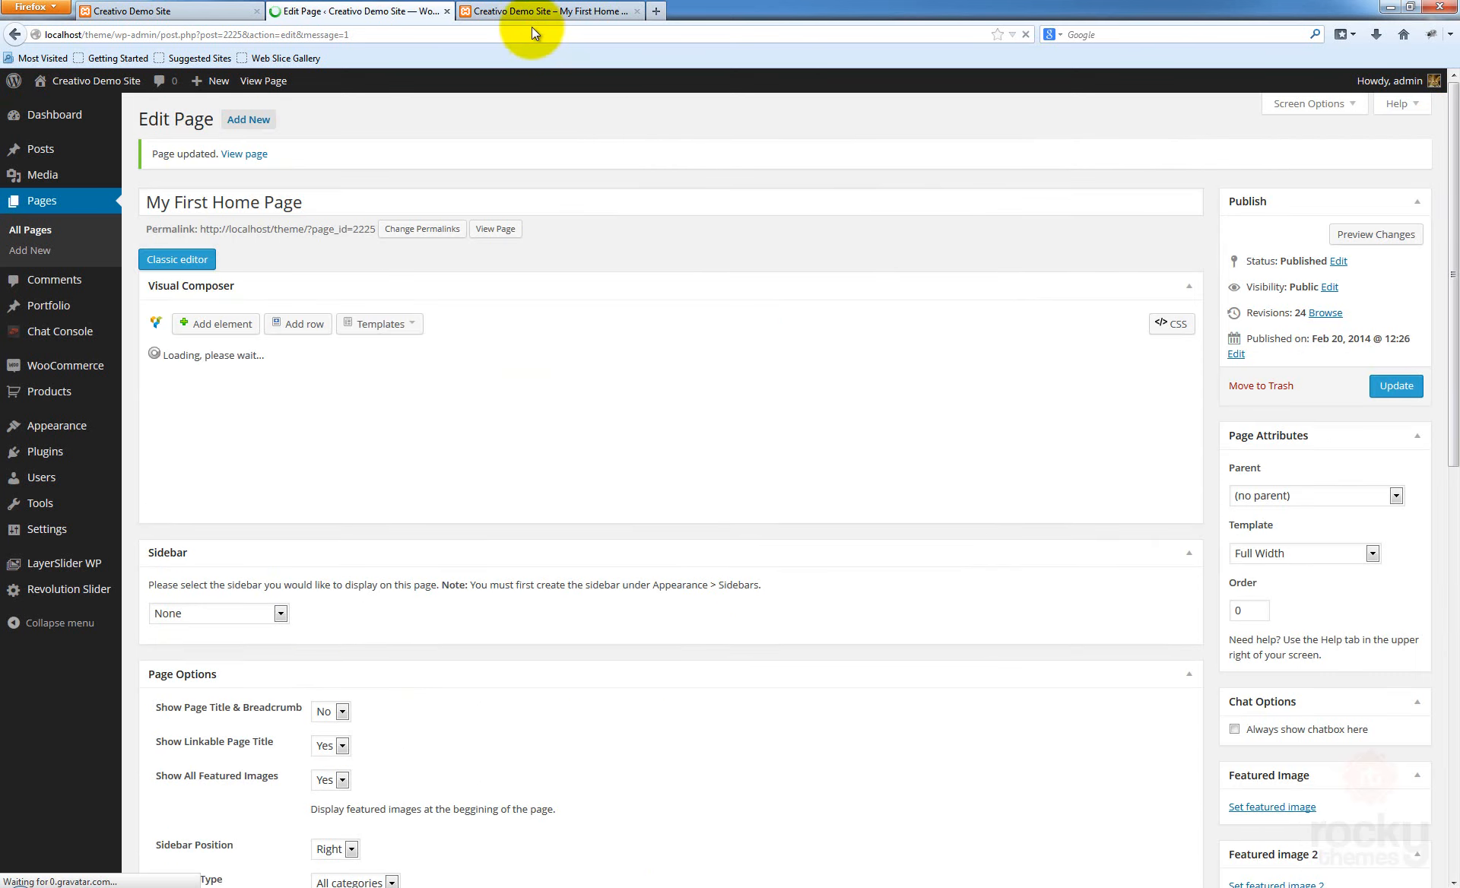
scroll(672, 388, "down", 10)
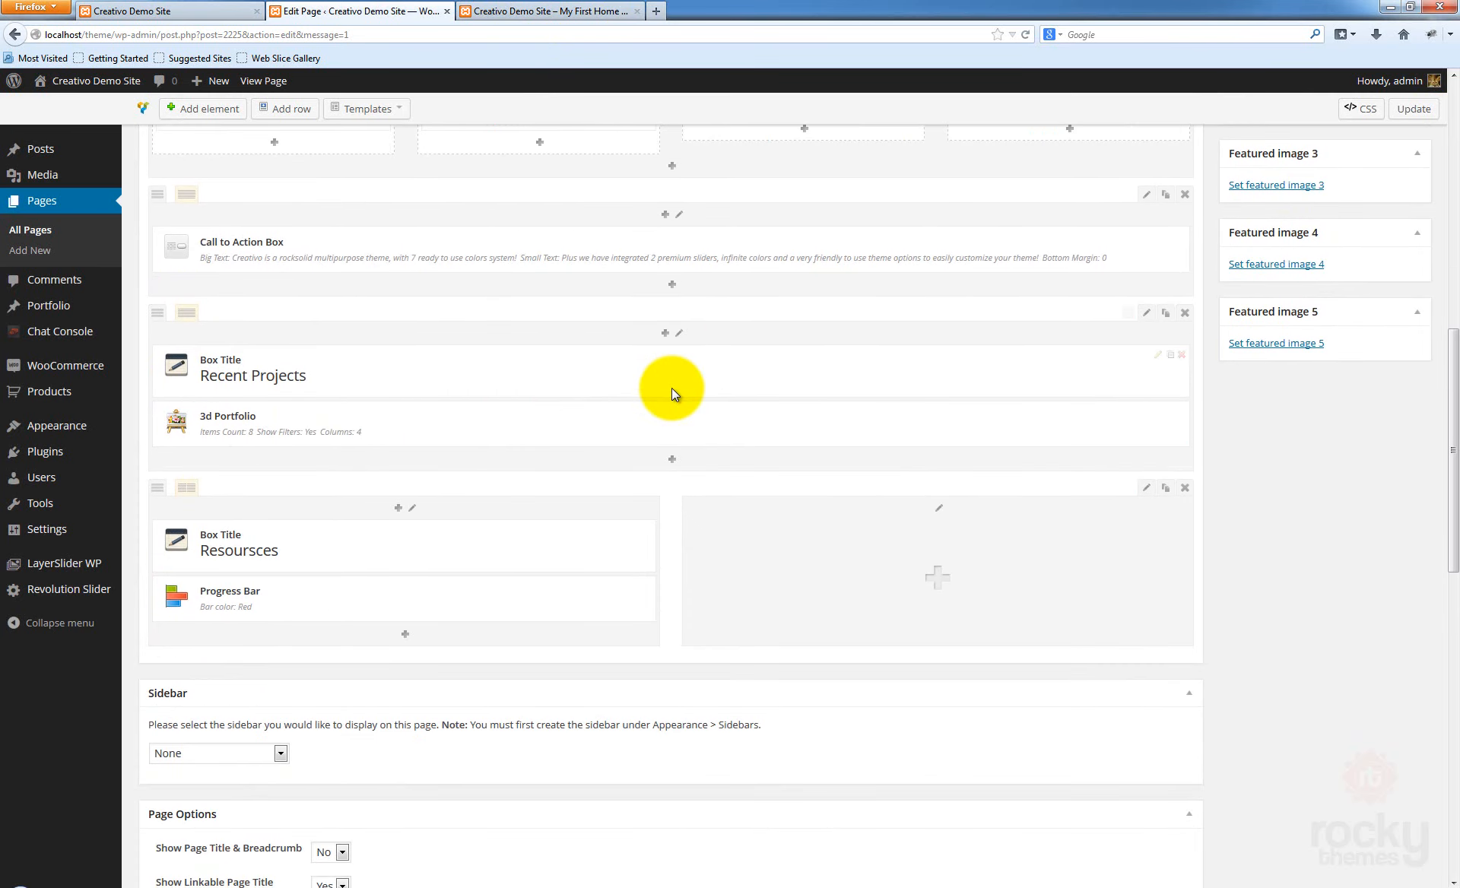
left_click(518, 23)
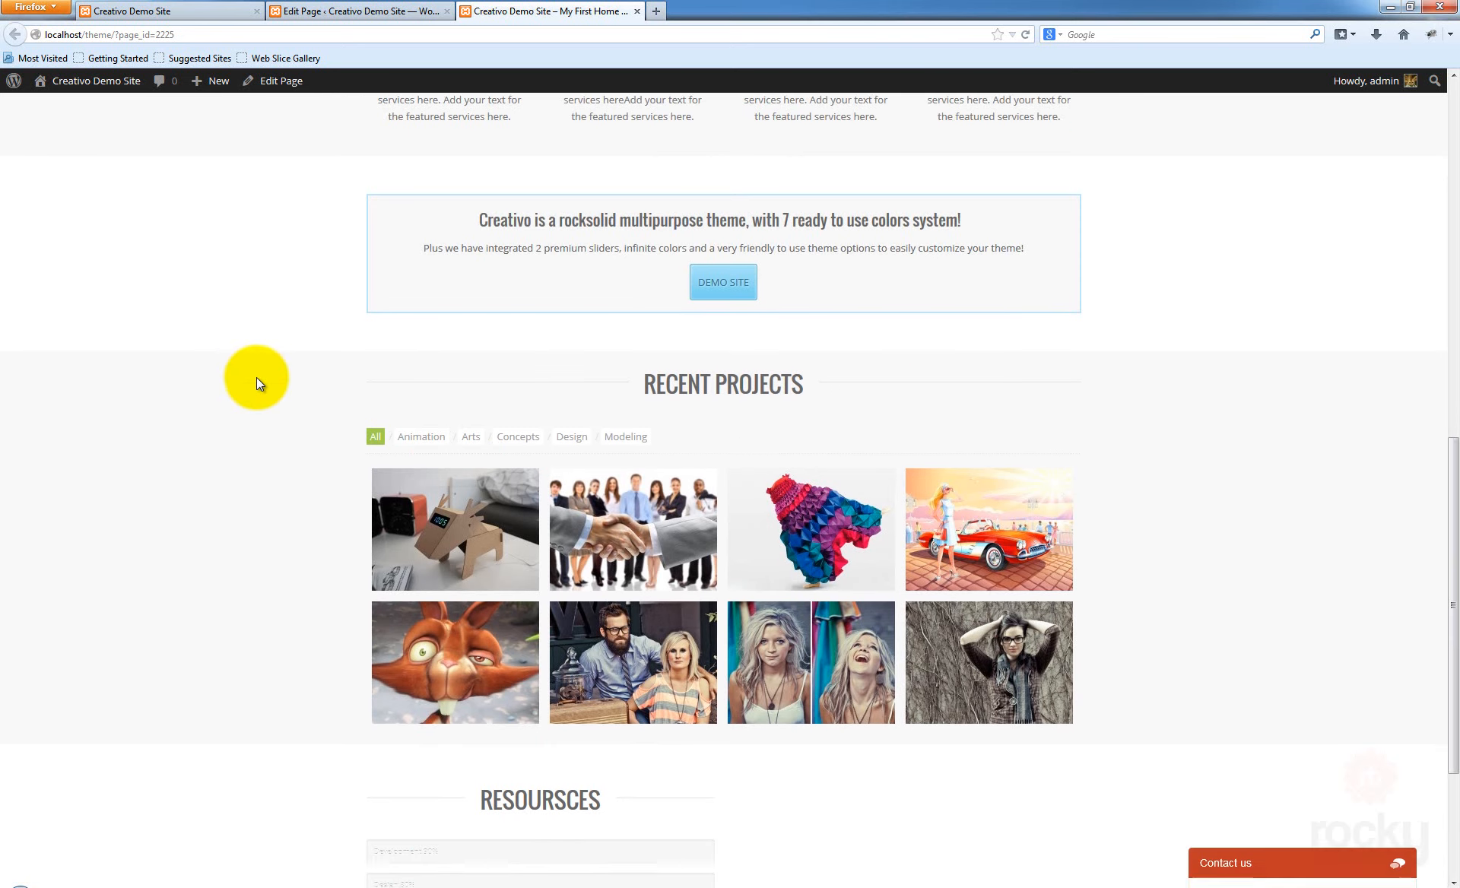
scroll(257, 377, "down", 5)
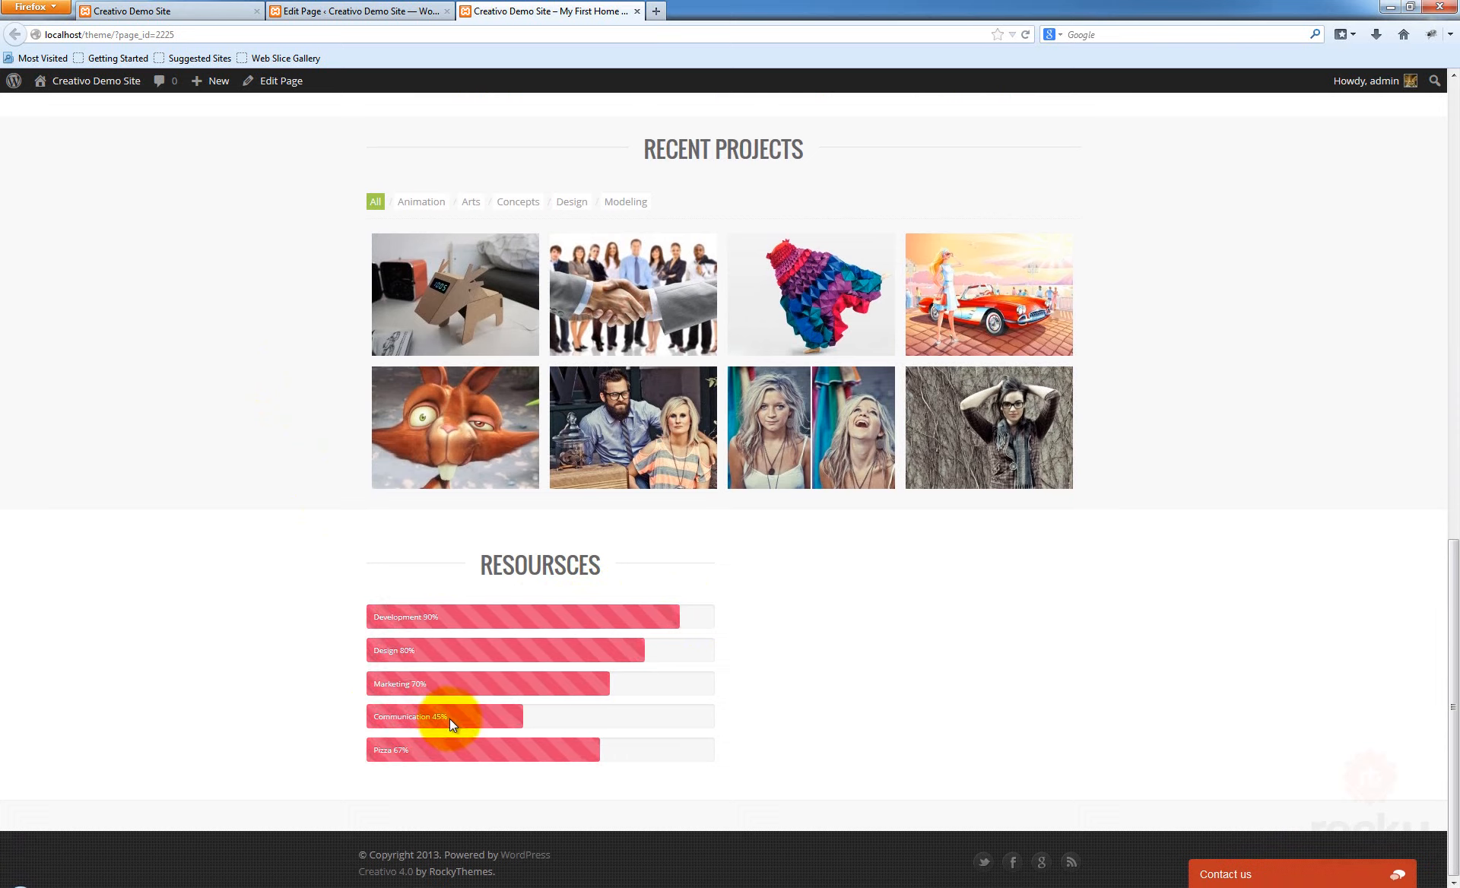
left_click_drag(448, 717, 396, 750)
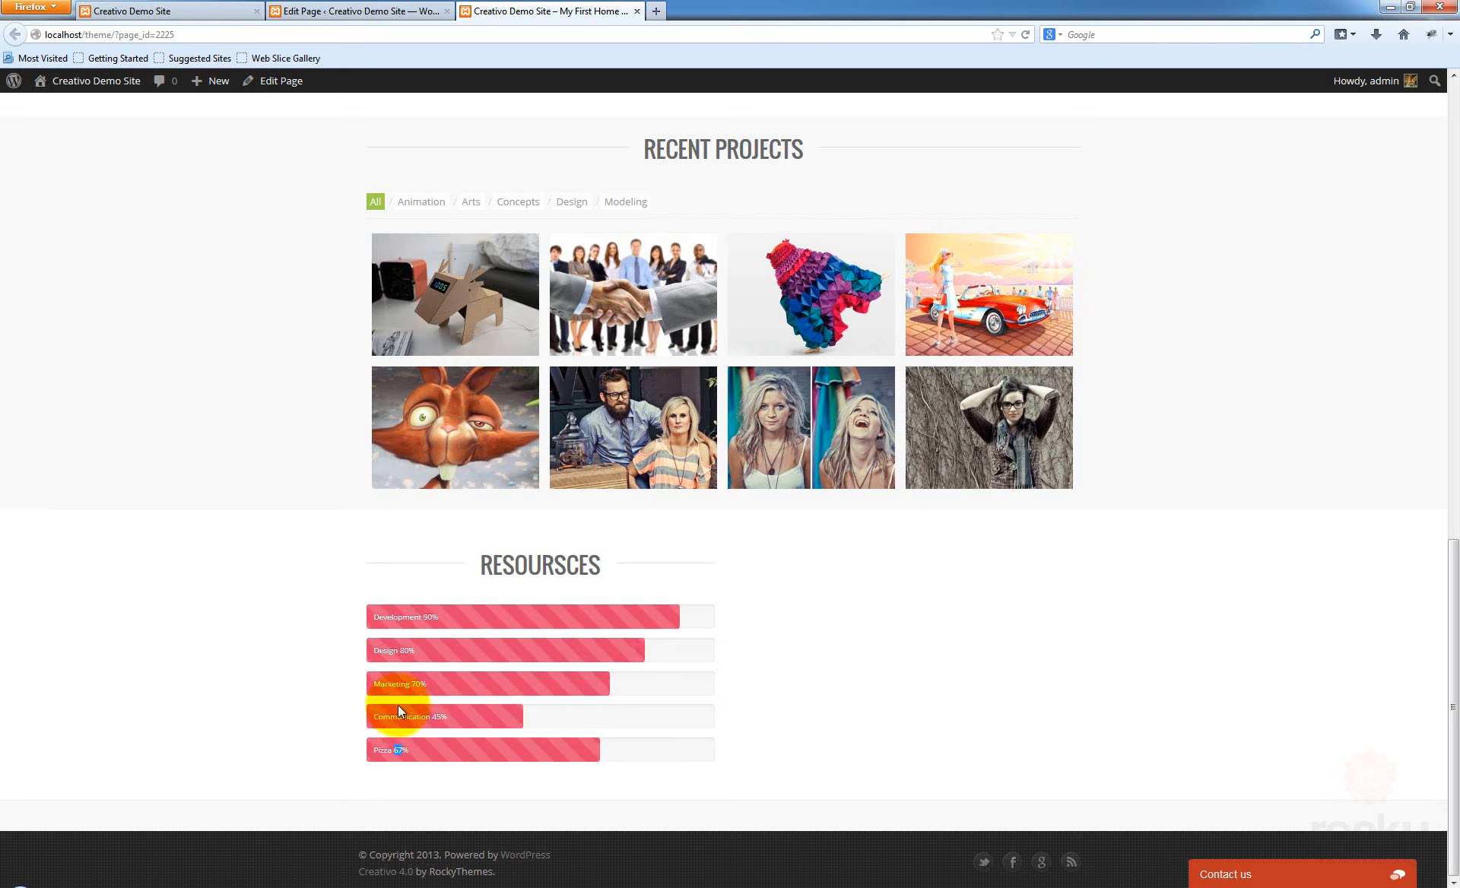
left_click(429, 750)
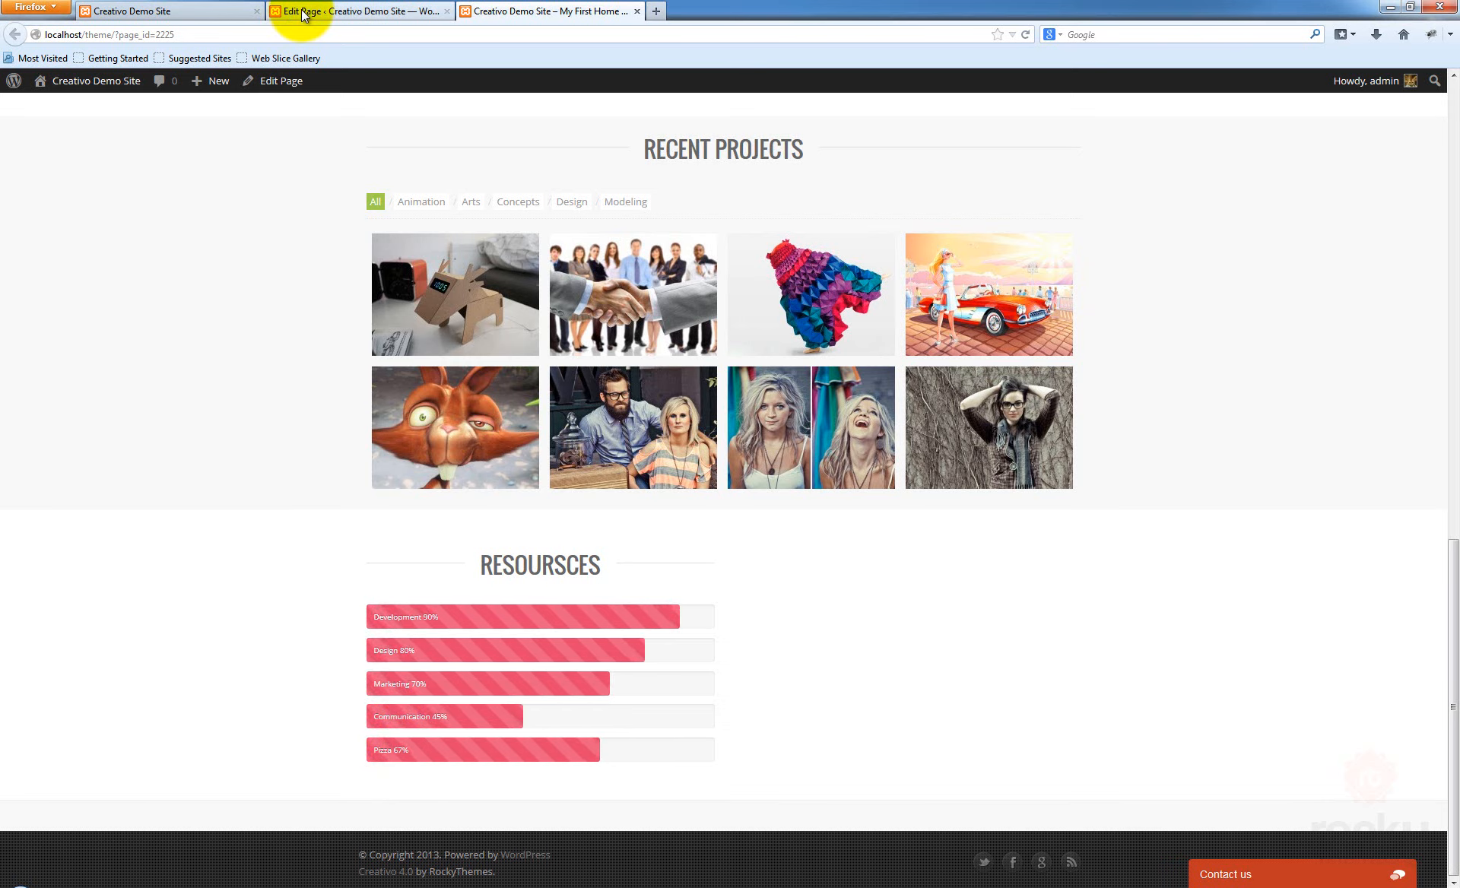
Return to the page editor and add a Text Block to the empty second column beside the progress bar
left_click(339, 13)
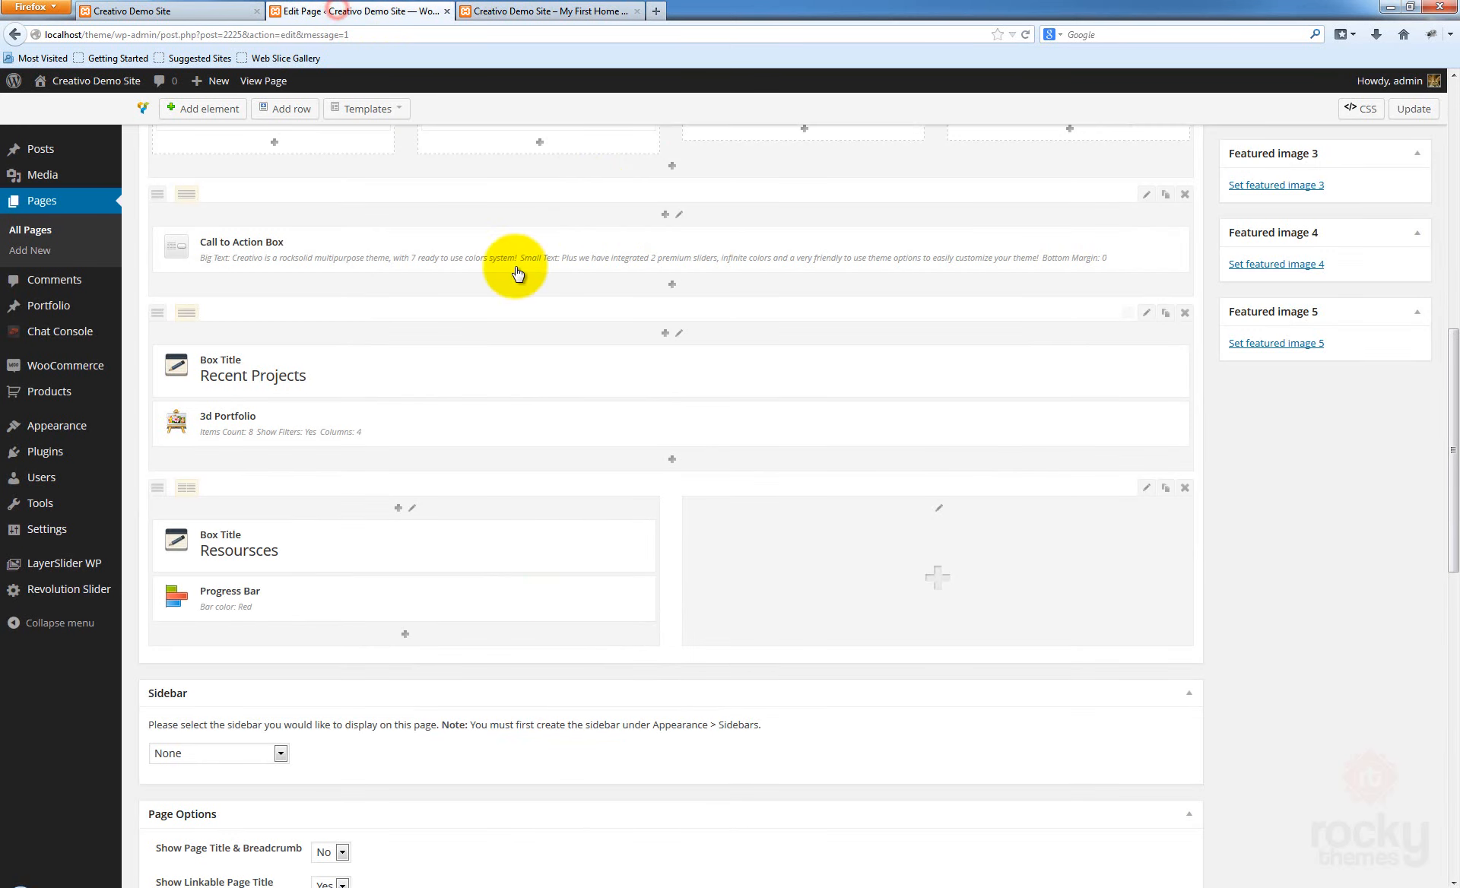
scroll(668, 481, "down", 2)
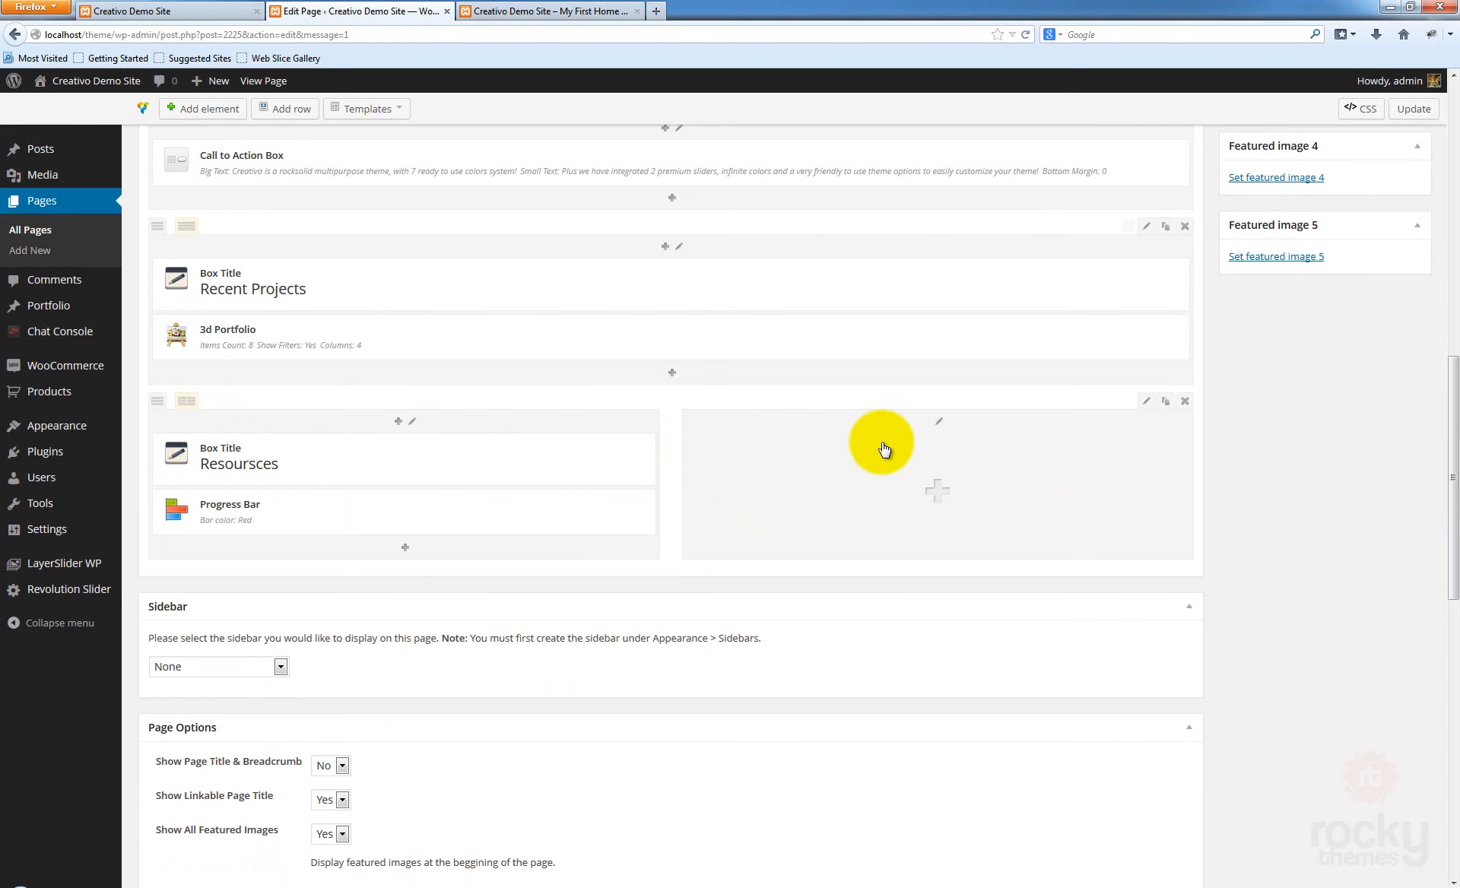
left_click(939, 489)
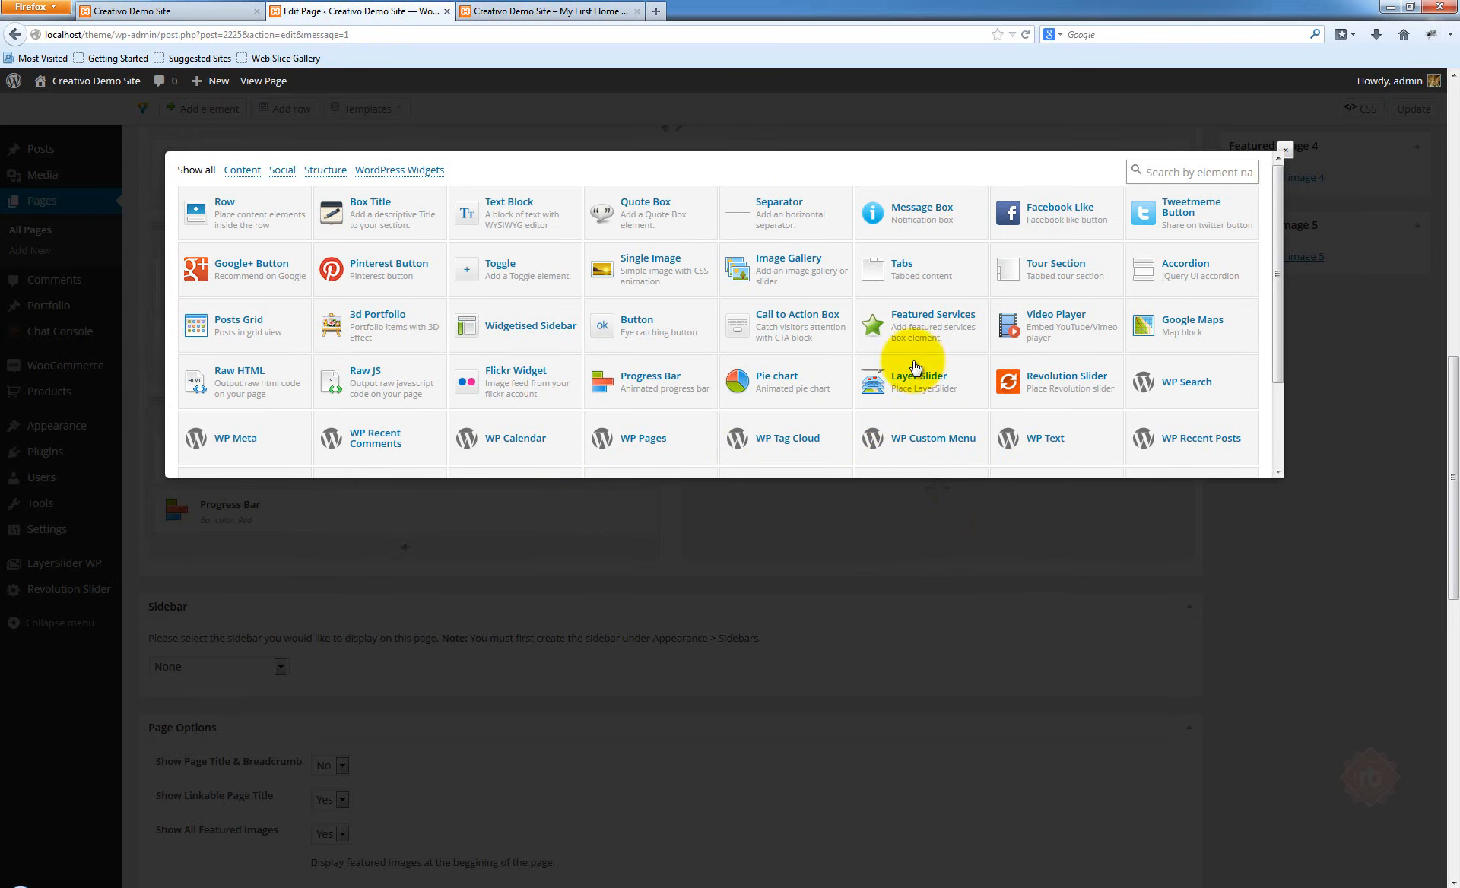
scroll(1023, 332, "down", 1)
scroll(775, 349, "up", 1)
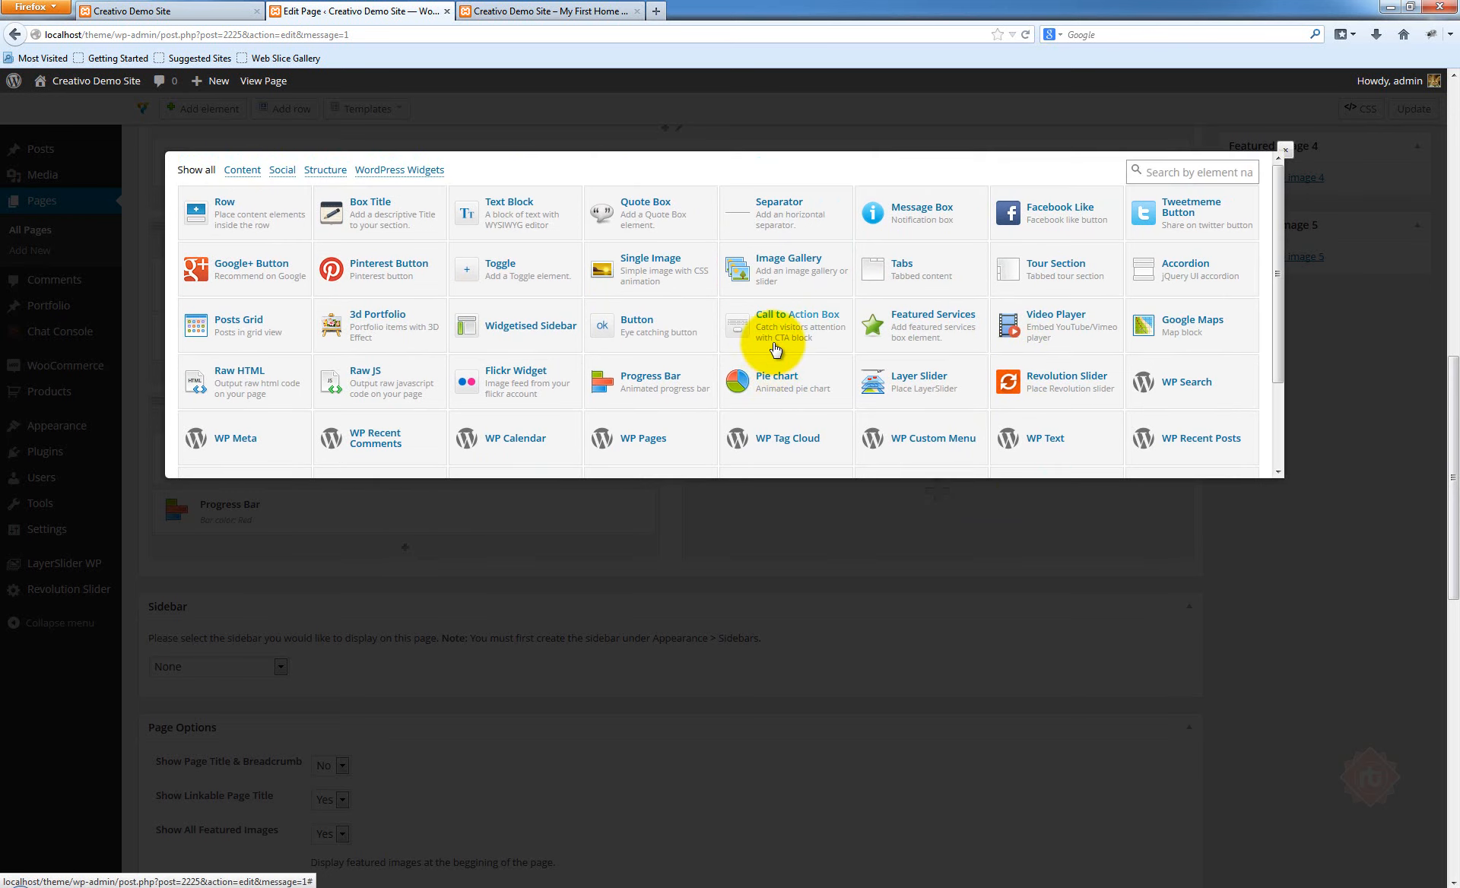
left_click(510, 212)
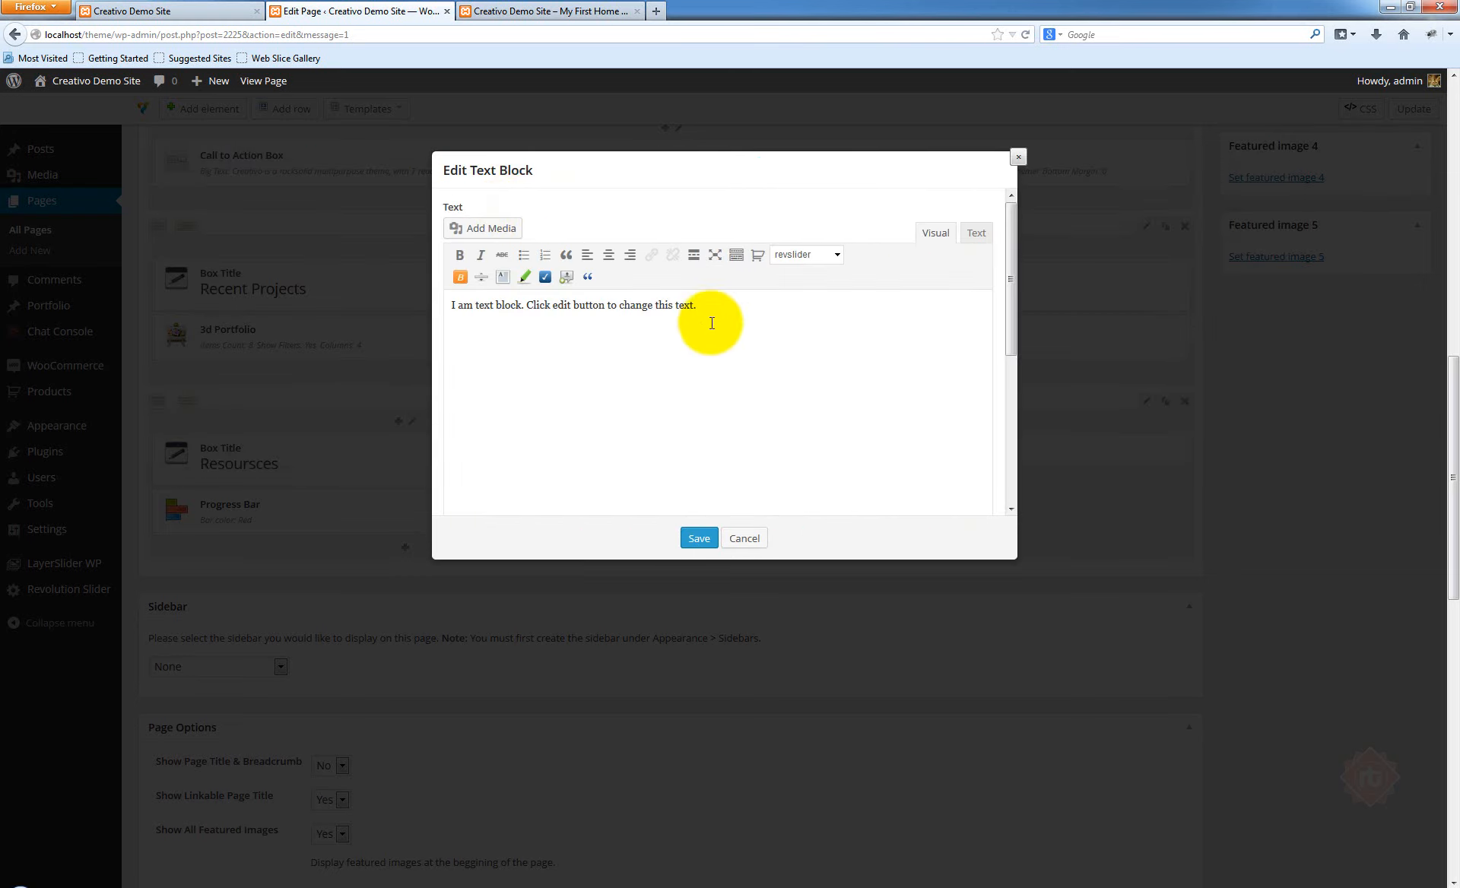
Clear the text block's placeholder text and insert a testimonial shortcode
left_click_drag(759, 312, 449, 314)
key("BackSpace")
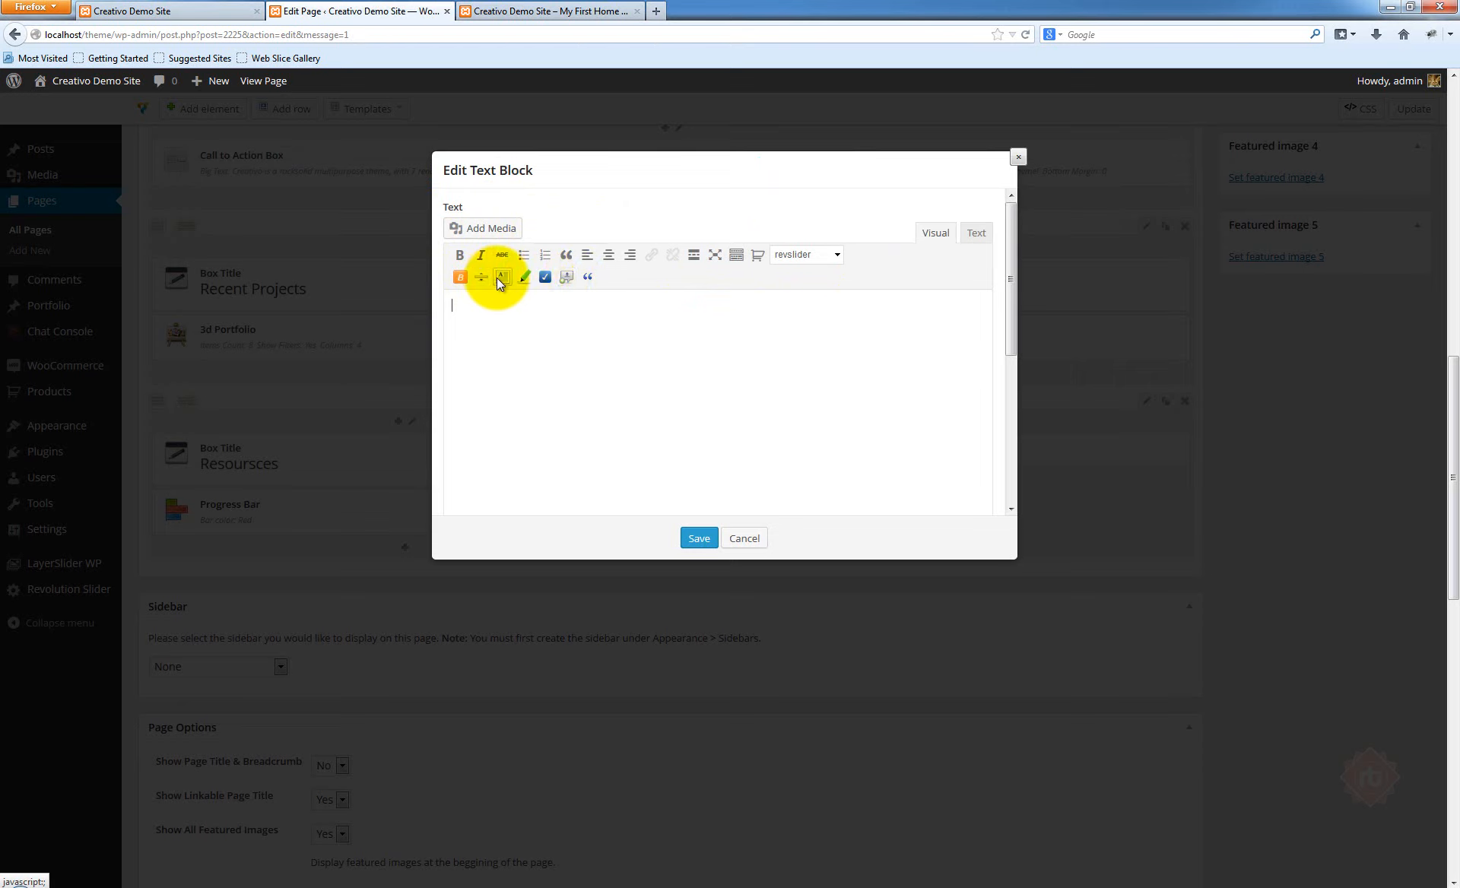
left_click(567, 278)
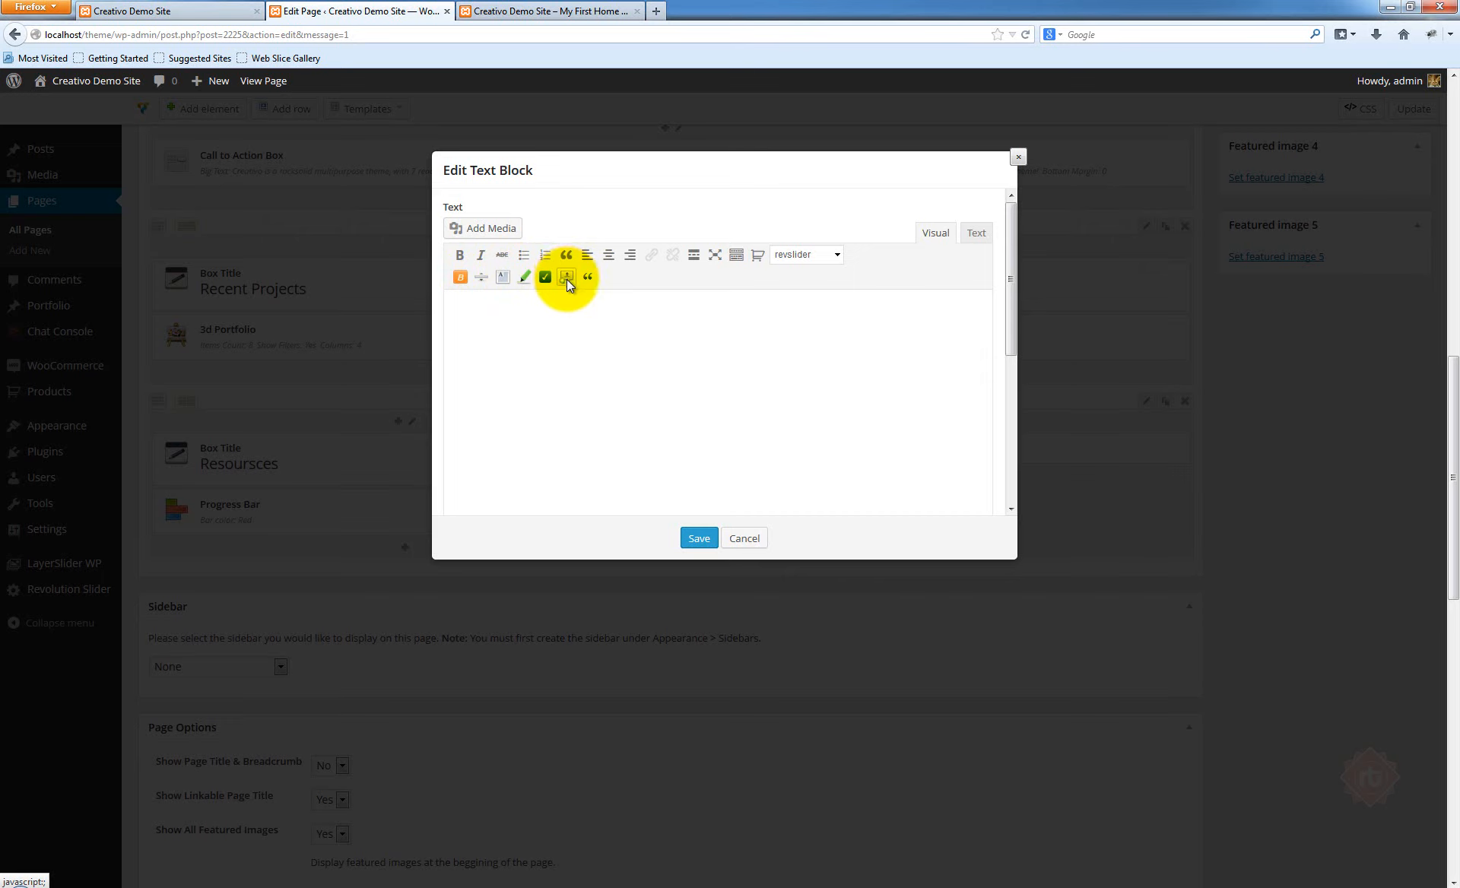
left_click(568, 275)
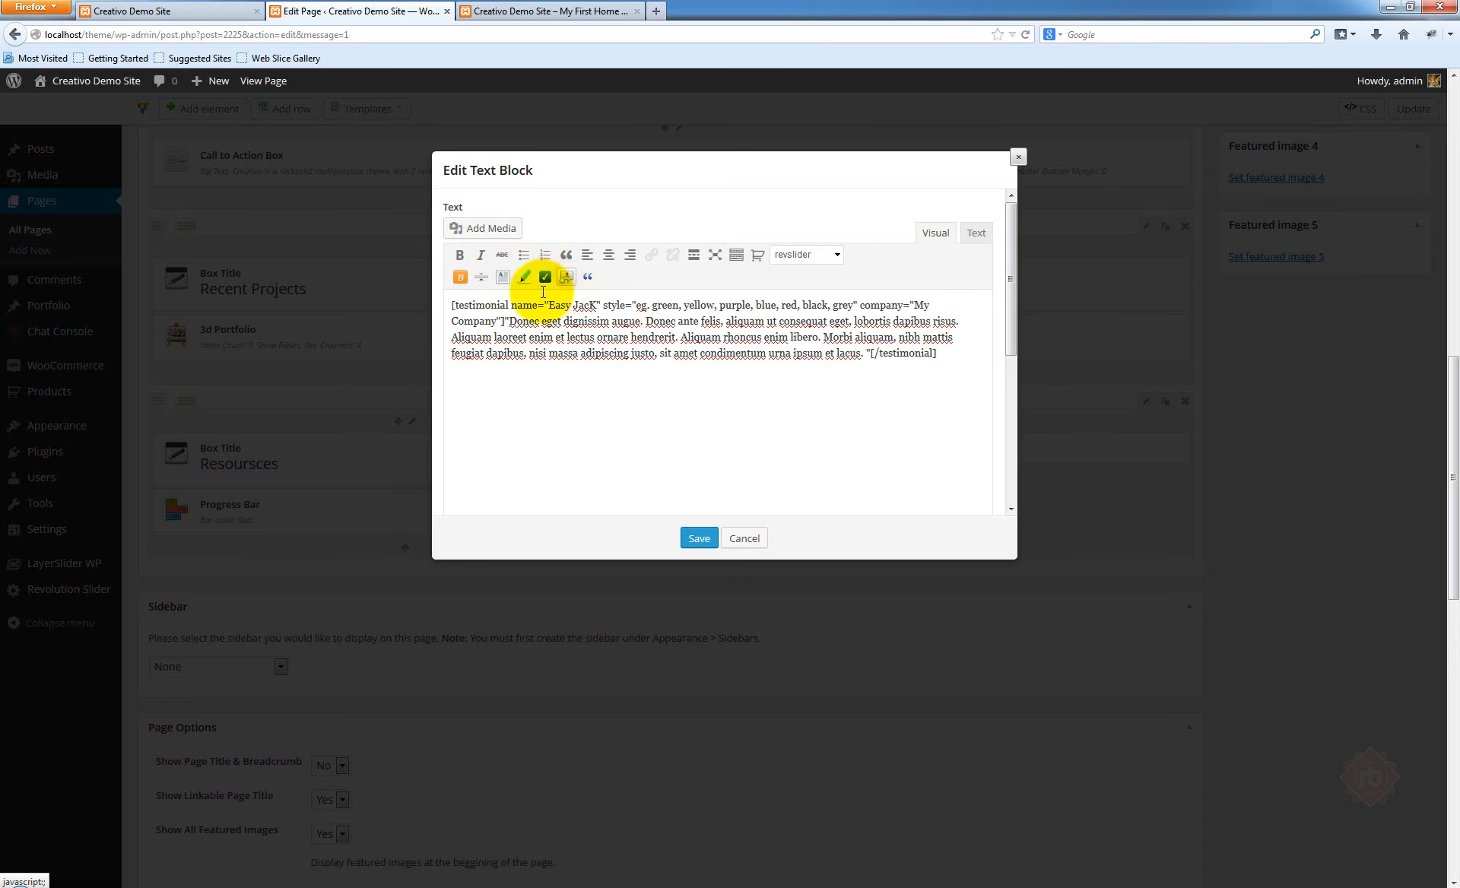
Replace the sample name in the testimonial shortcode's name attribute with the person's first name
left_click(506, 360)
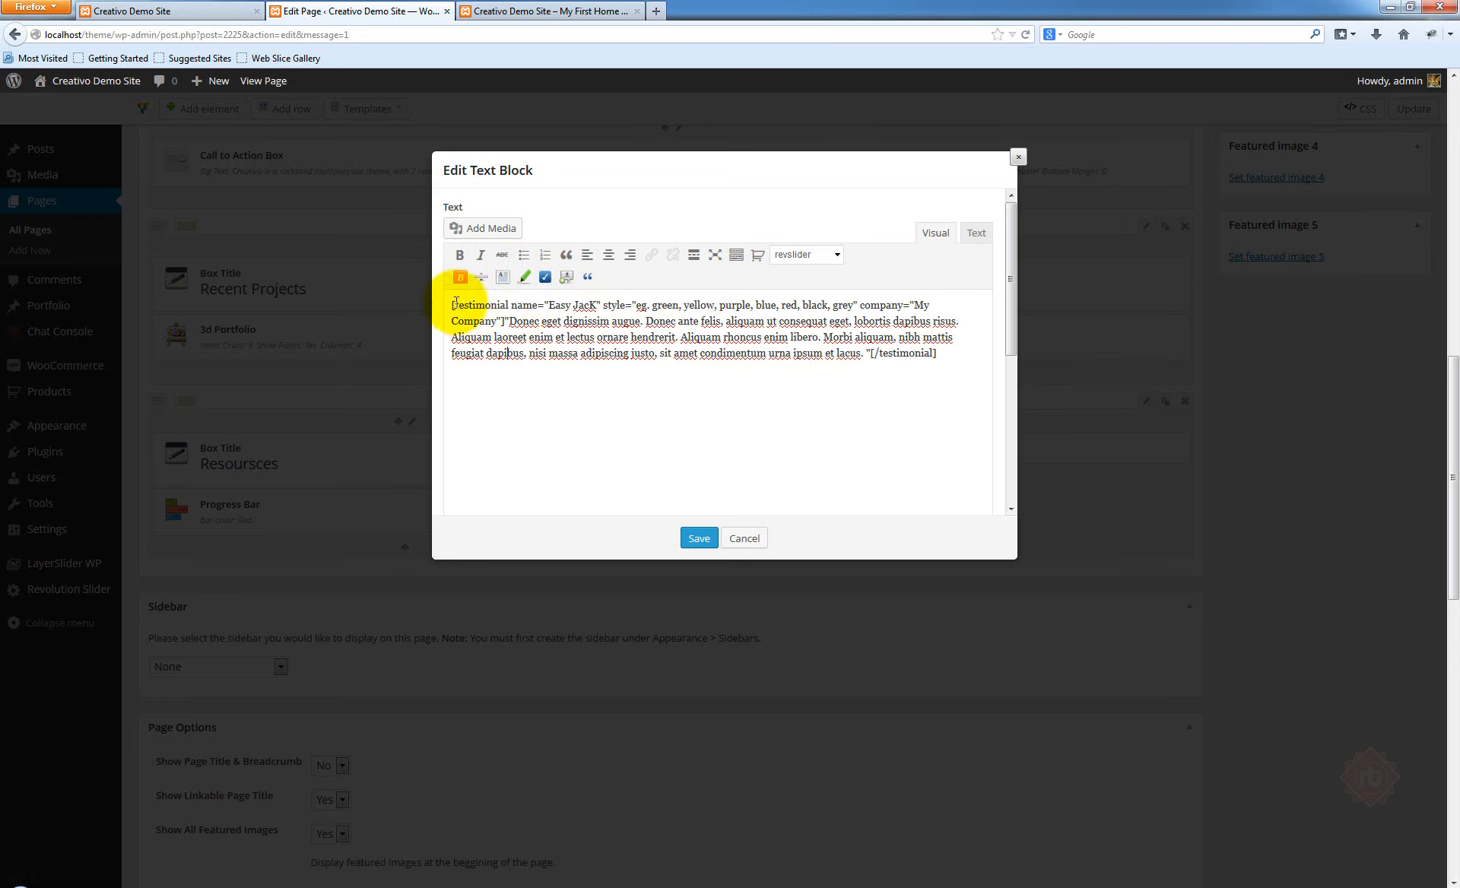
left_click_drag(454, 303, 978, 365)
left_click(867, 366)
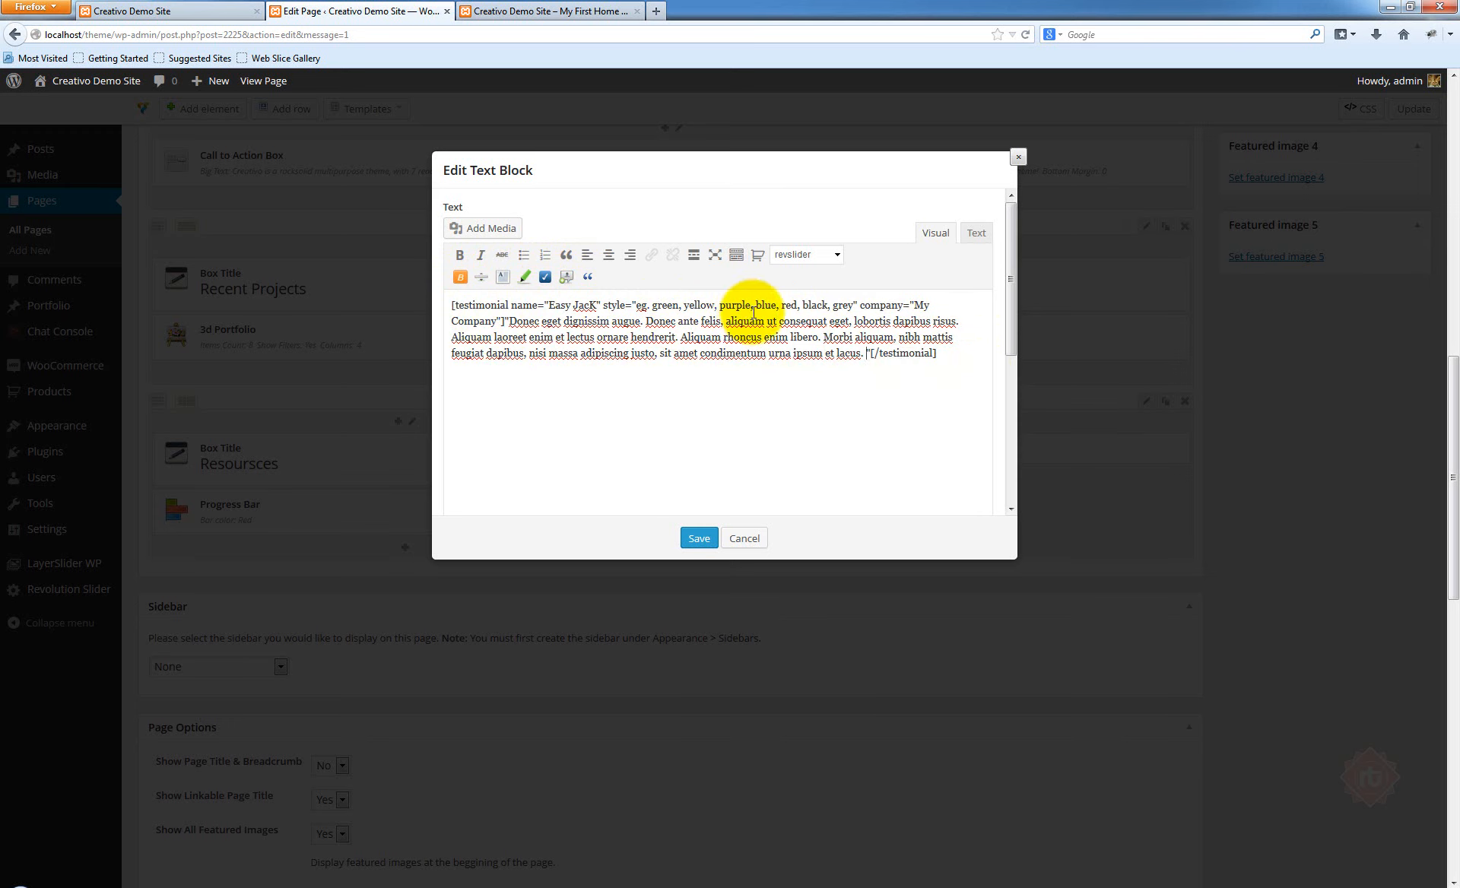
left_click(565, 337)
scroll(814, 352, "down", 1)
scroll(804, 345, "up", 1)
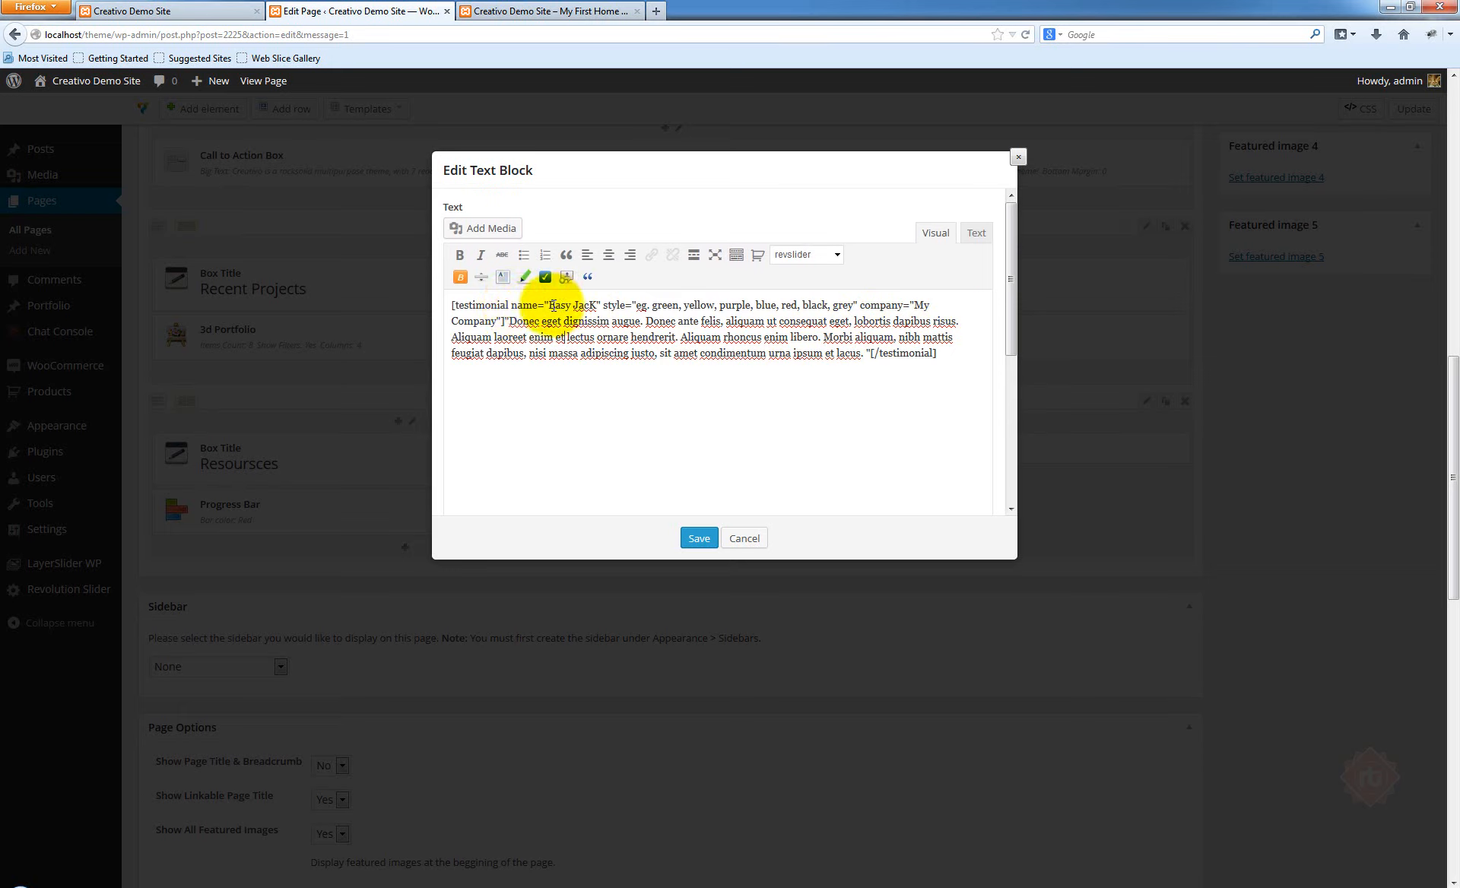
left_click_drag(550, 305, 596, 300)
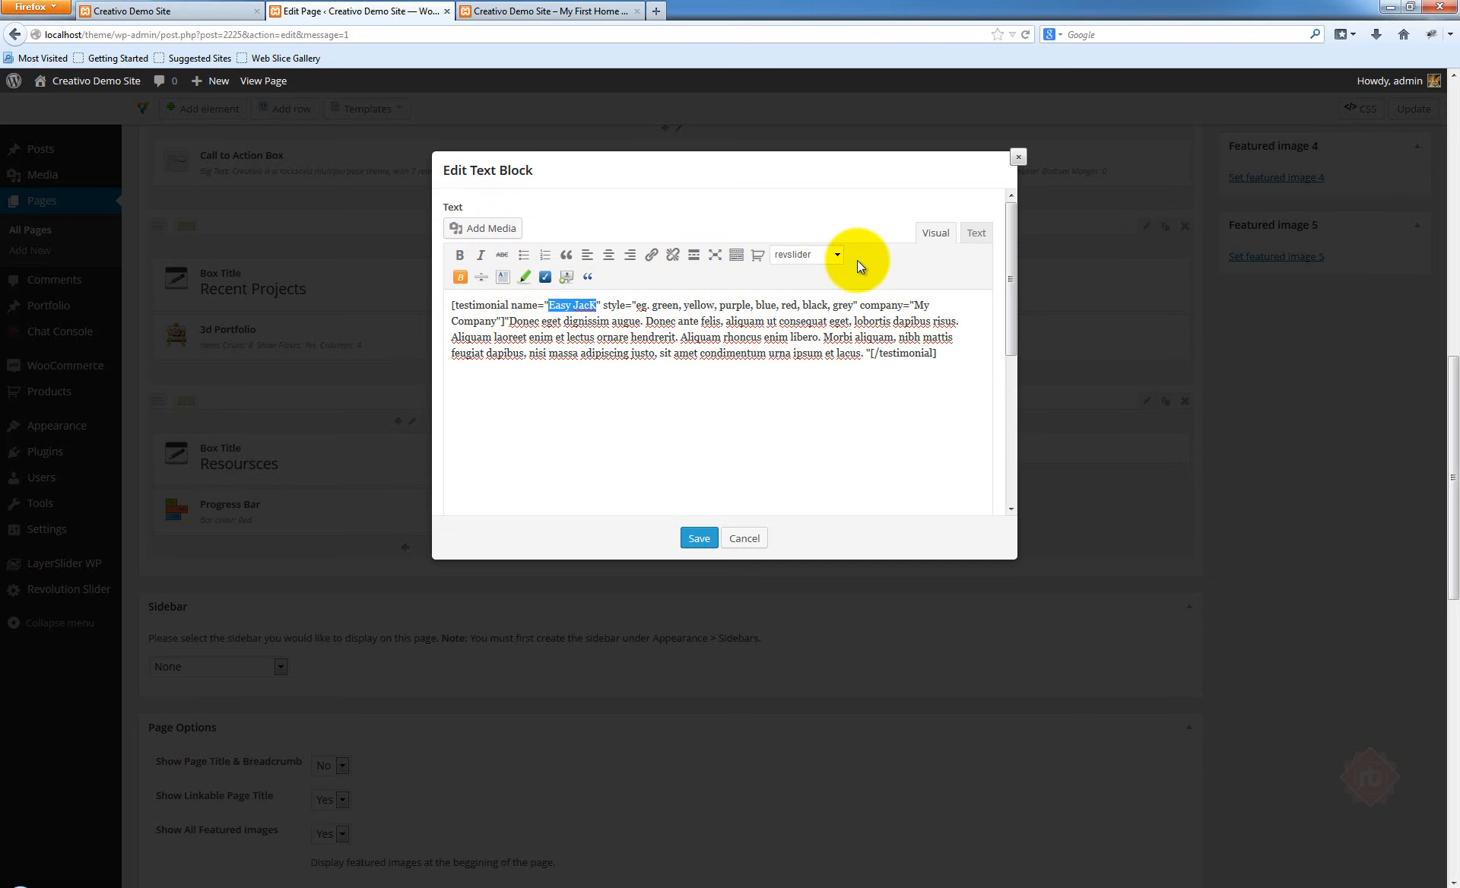
type("Stef")
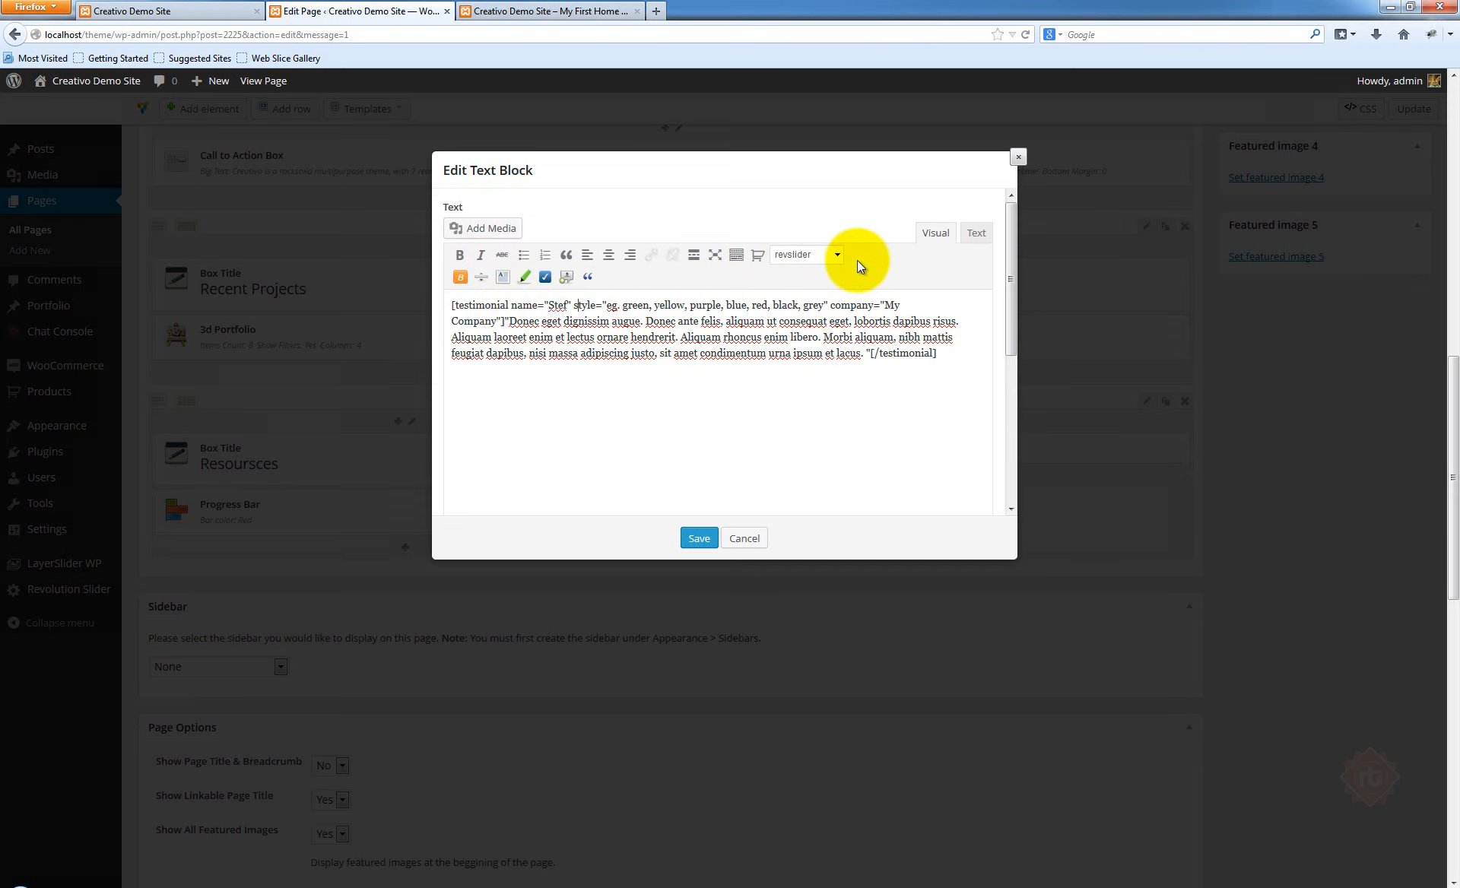
Set the testimonial shortcode's style attribute to green, removing the example prefix and the other listed colours
key("ctrl+shift+Right")
key("Right")
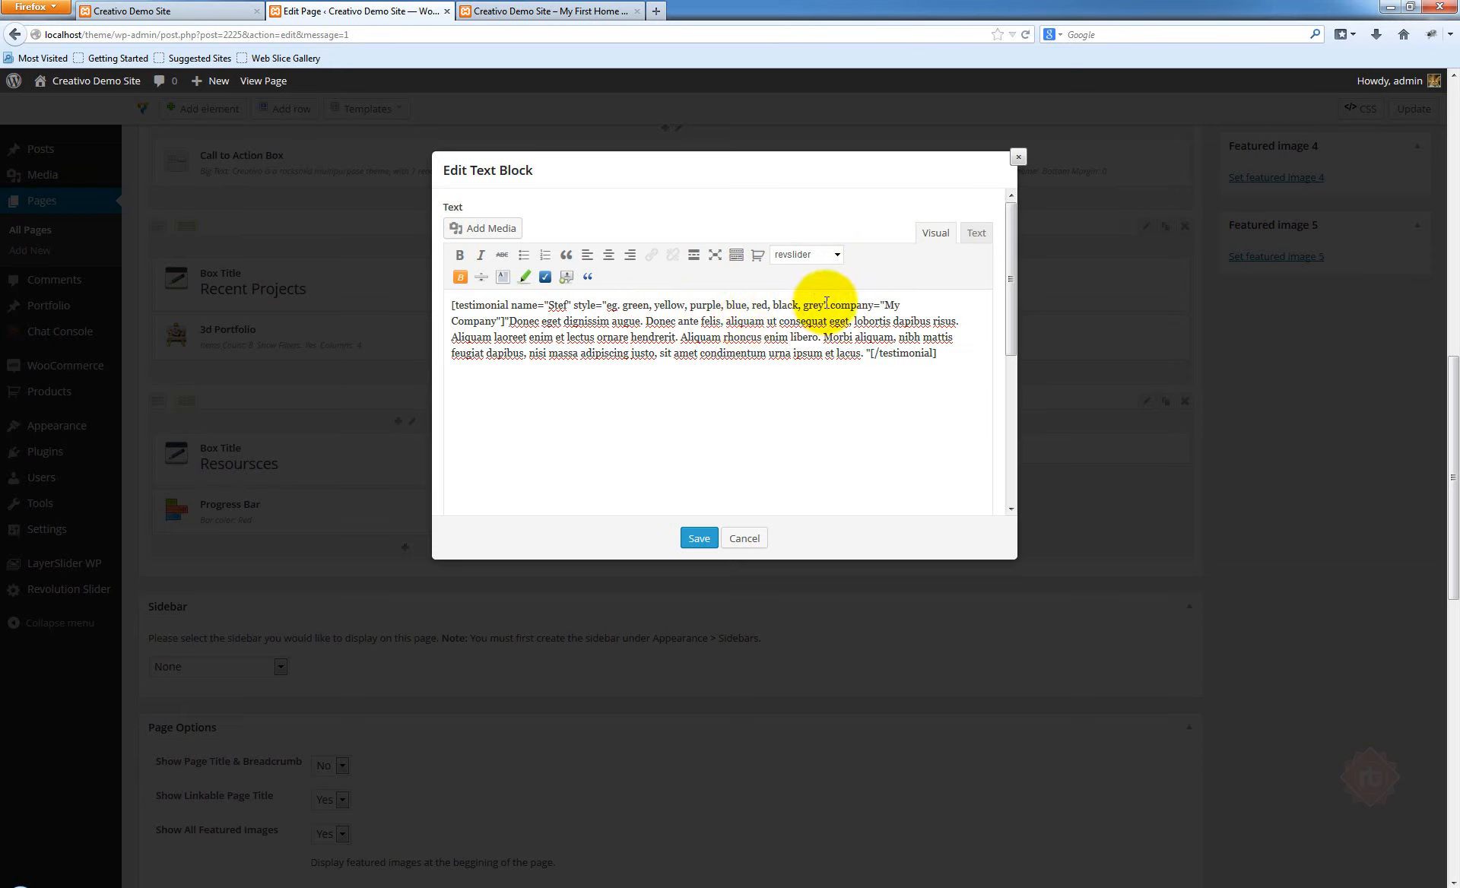
mouse_move(607, 305)
left_mouse_down()
mouse_move(675, 302)
mouse_move(622, 304)
left_mouse_up()
key("BackSpace")
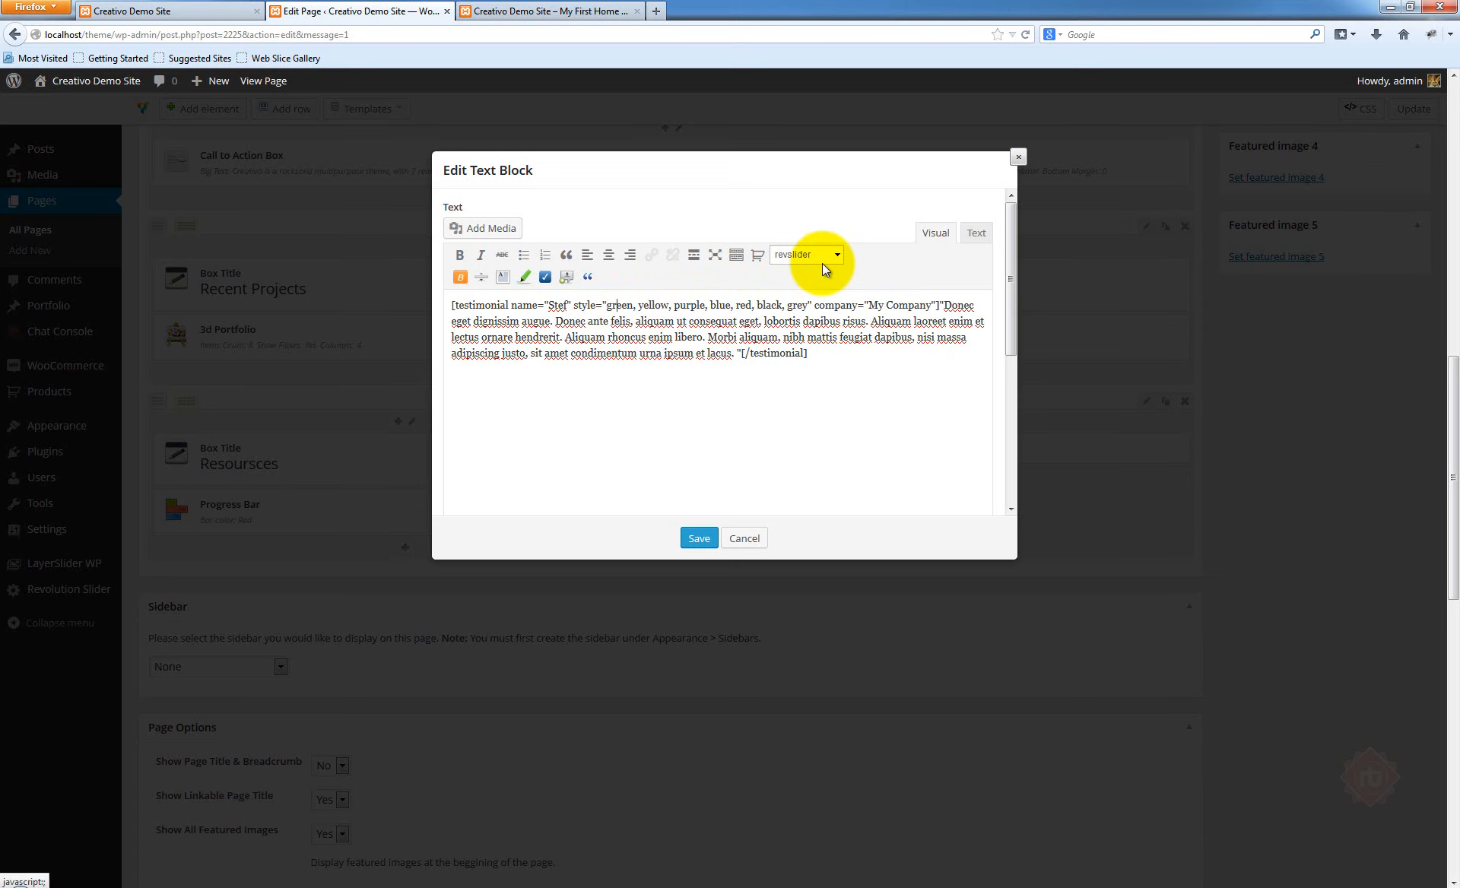
key("shift+Right")
key("shift+Right")
key("shift+Right")
key("shift+Right")
key("shift+Right")
key("shift+Right")
key("shift+Right")
key("shift+Right")
key("shift+Right")
key("shift+Right")
key("shift+Right")
key("shift+Right")
key("shift+Right")
key("shift+Right")
key("shift+Right")
key("shift+Right")
key("shift+Right")
key("shift+Right")
key("shift+Right")
key("shift+Right")
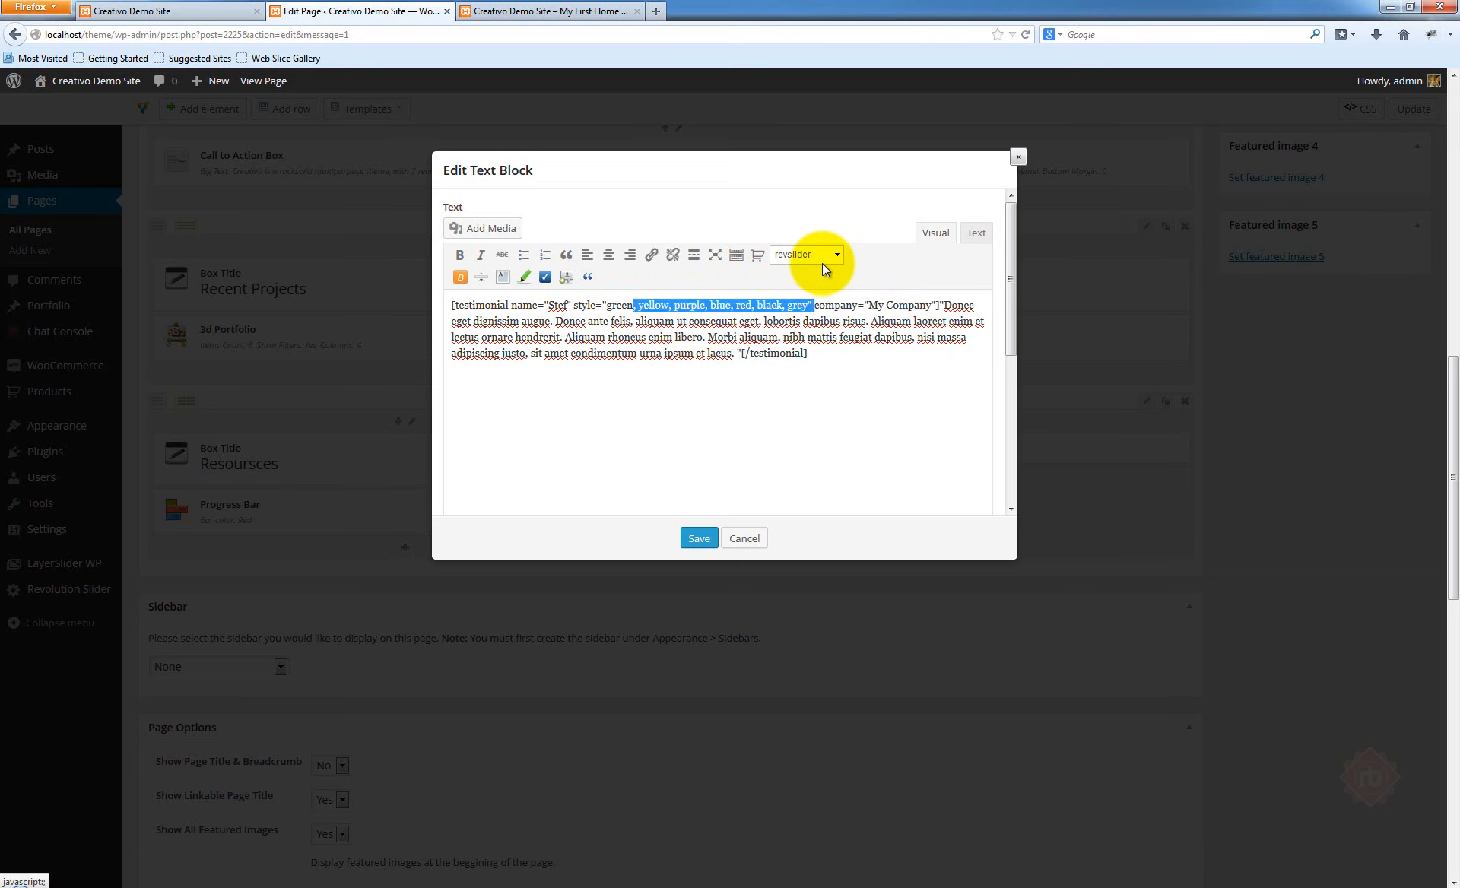
key("BackSpace")
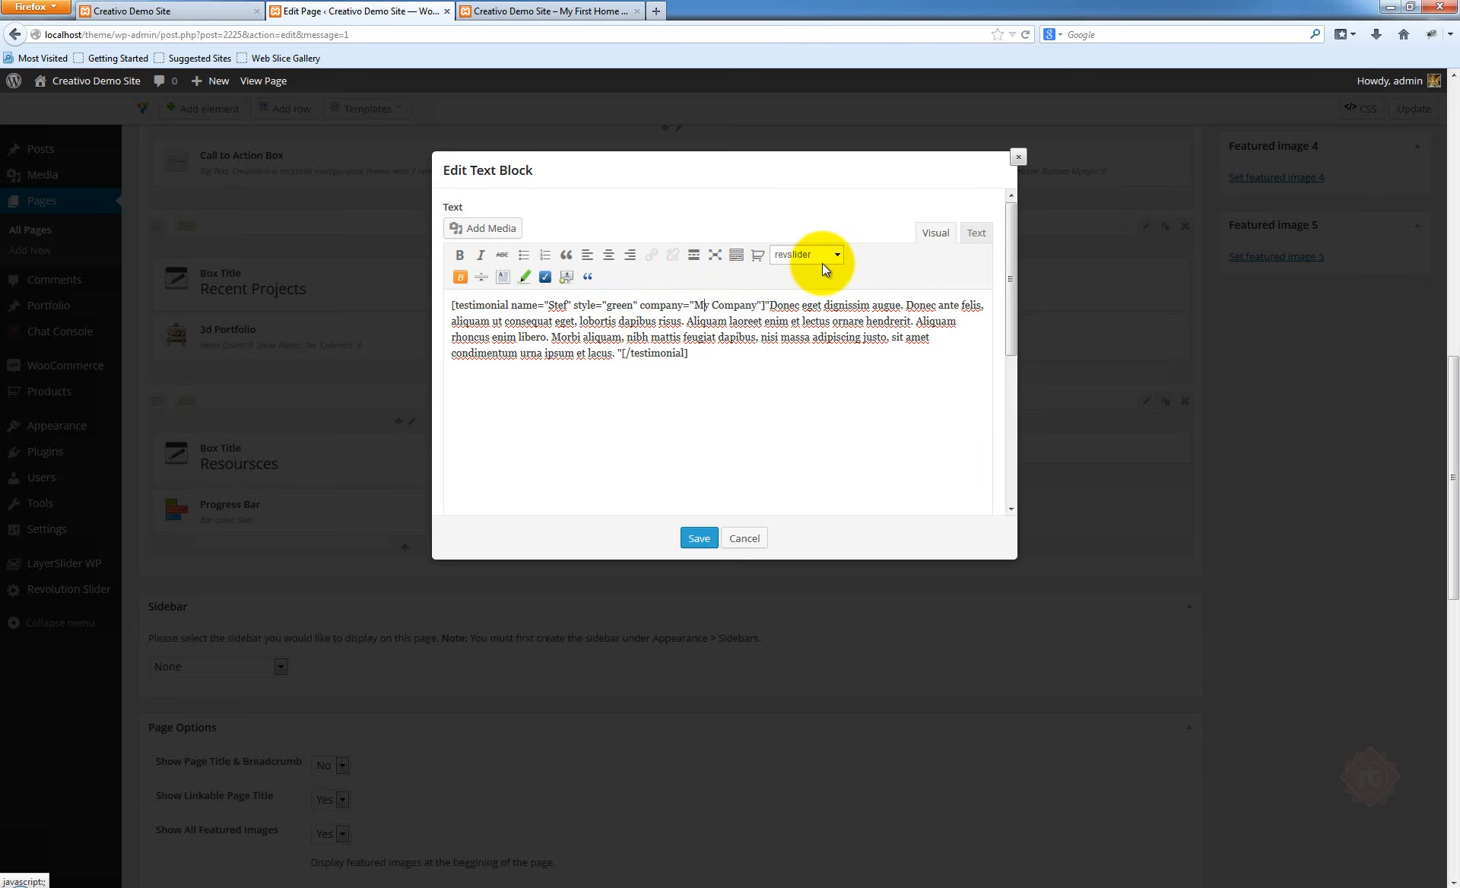
Replace the sample company in the testimonial shortcode's company attribute with Coca-Cola
key("shift+Right")
key("shift+Right")
key("shift+Right")
key("shift+Right")
key("shift+Right")
key("shift+Right")
key("shift+Right")
key("shift+Right")
key("shift+Right")
key("shift+Right")
key("shift+Right")
key("shift+Right")
key("shift+Right")
key("shift+Left")
key("shift+Left")
key("shift+Left")
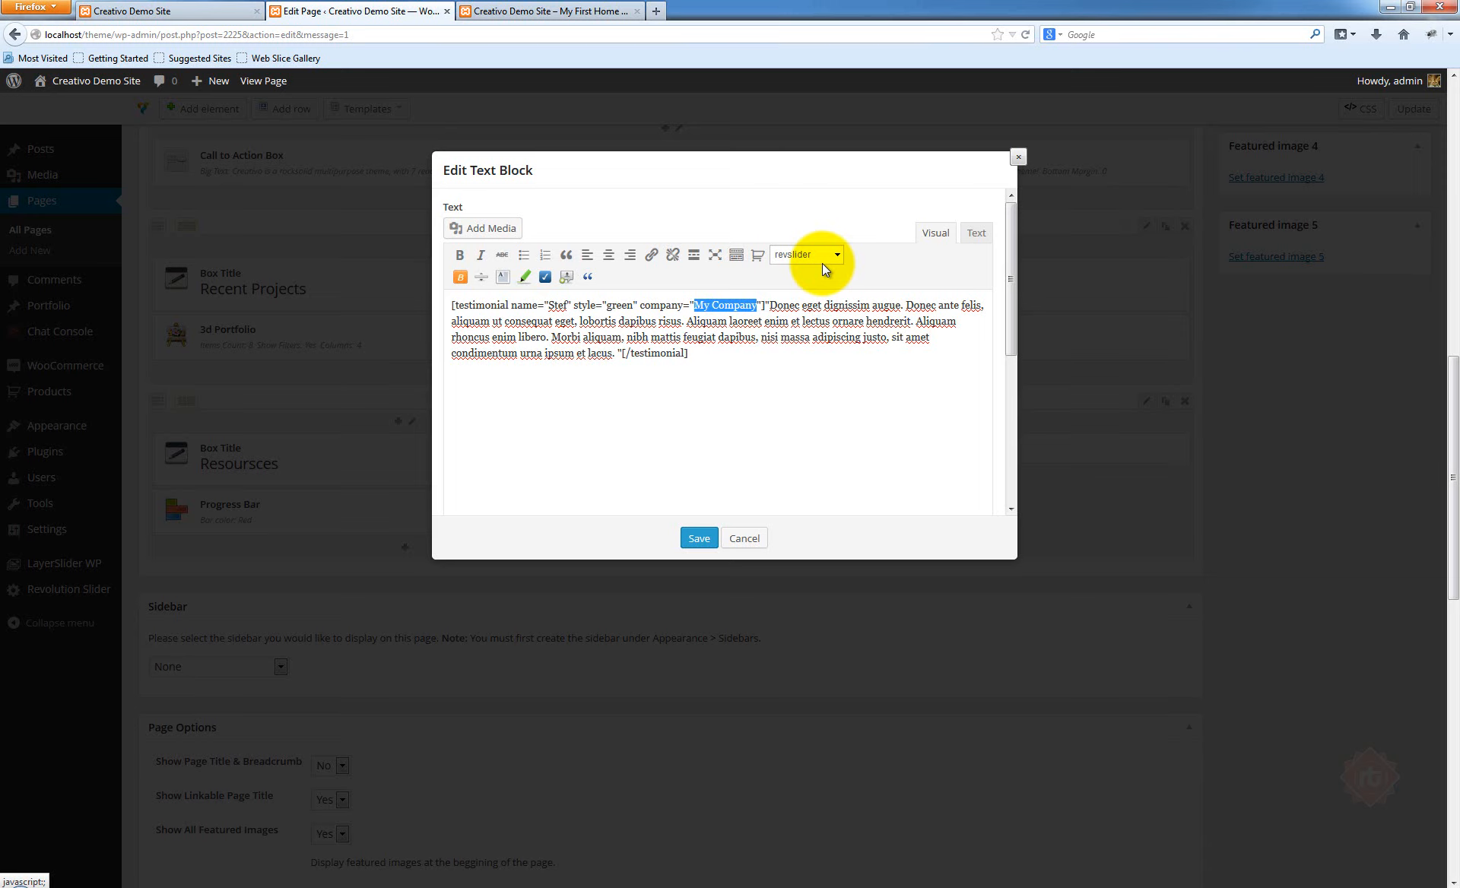
type("Coca")
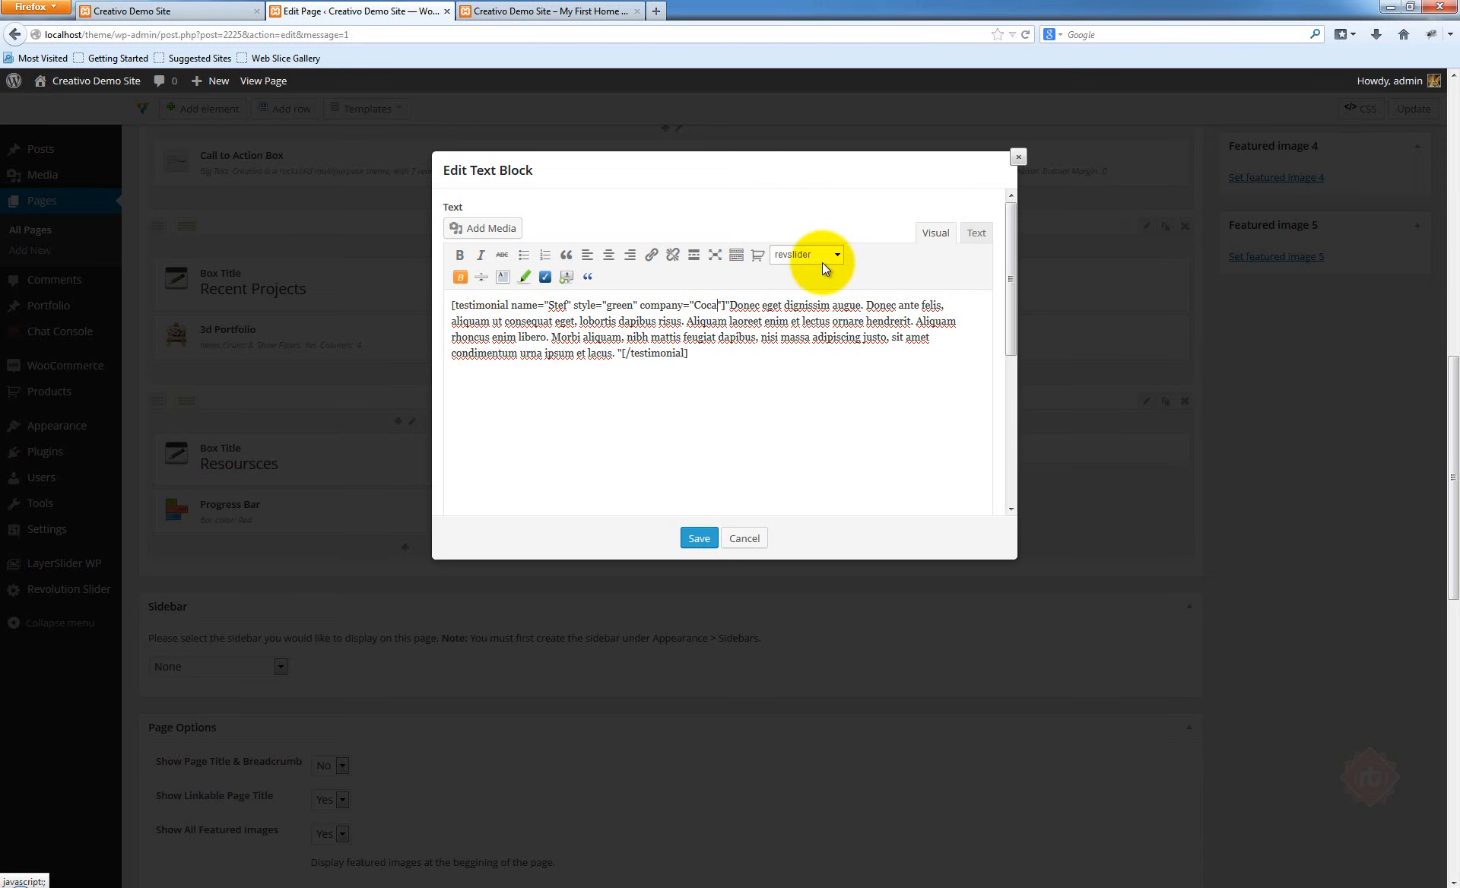
type("-Cola")
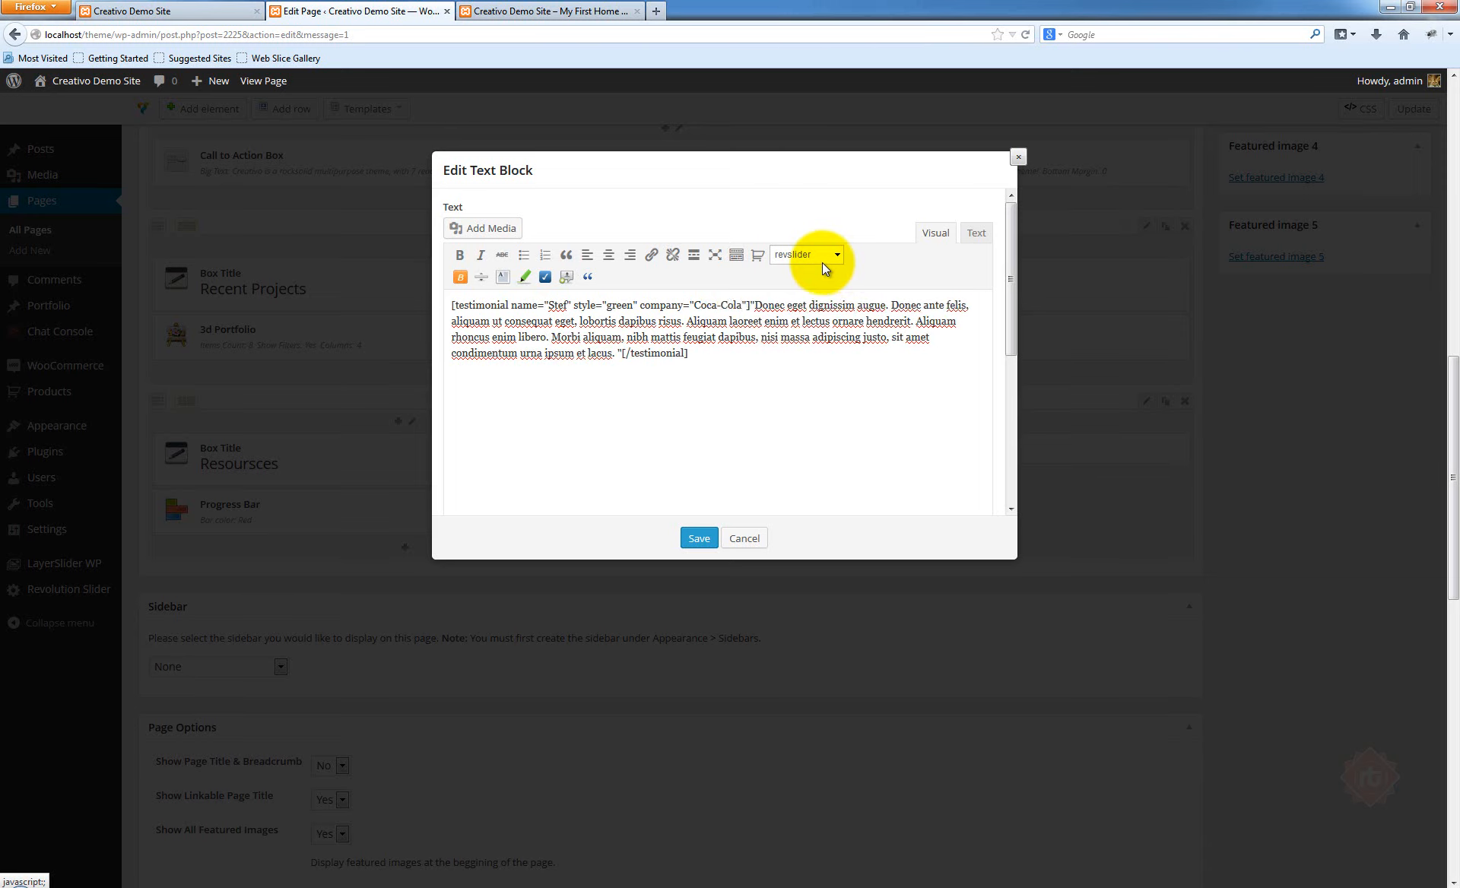
Replace the testimonial's placeholder text with "I really enjoy working with the Creativo theme, the options are pretty clear and easy to use" and save the block
left_click(758, 338)
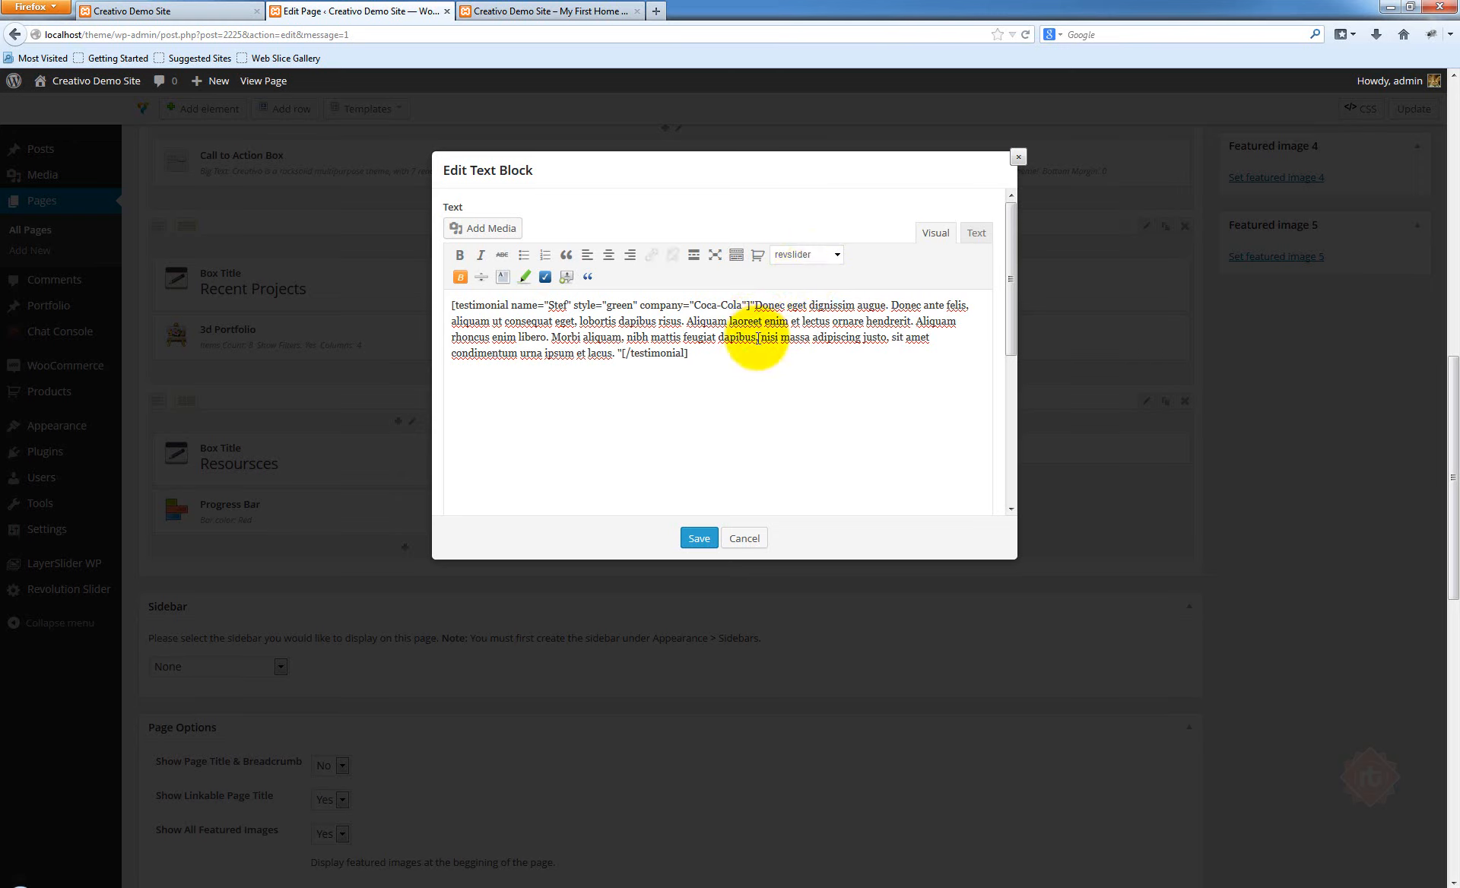
left_click(773, 301)
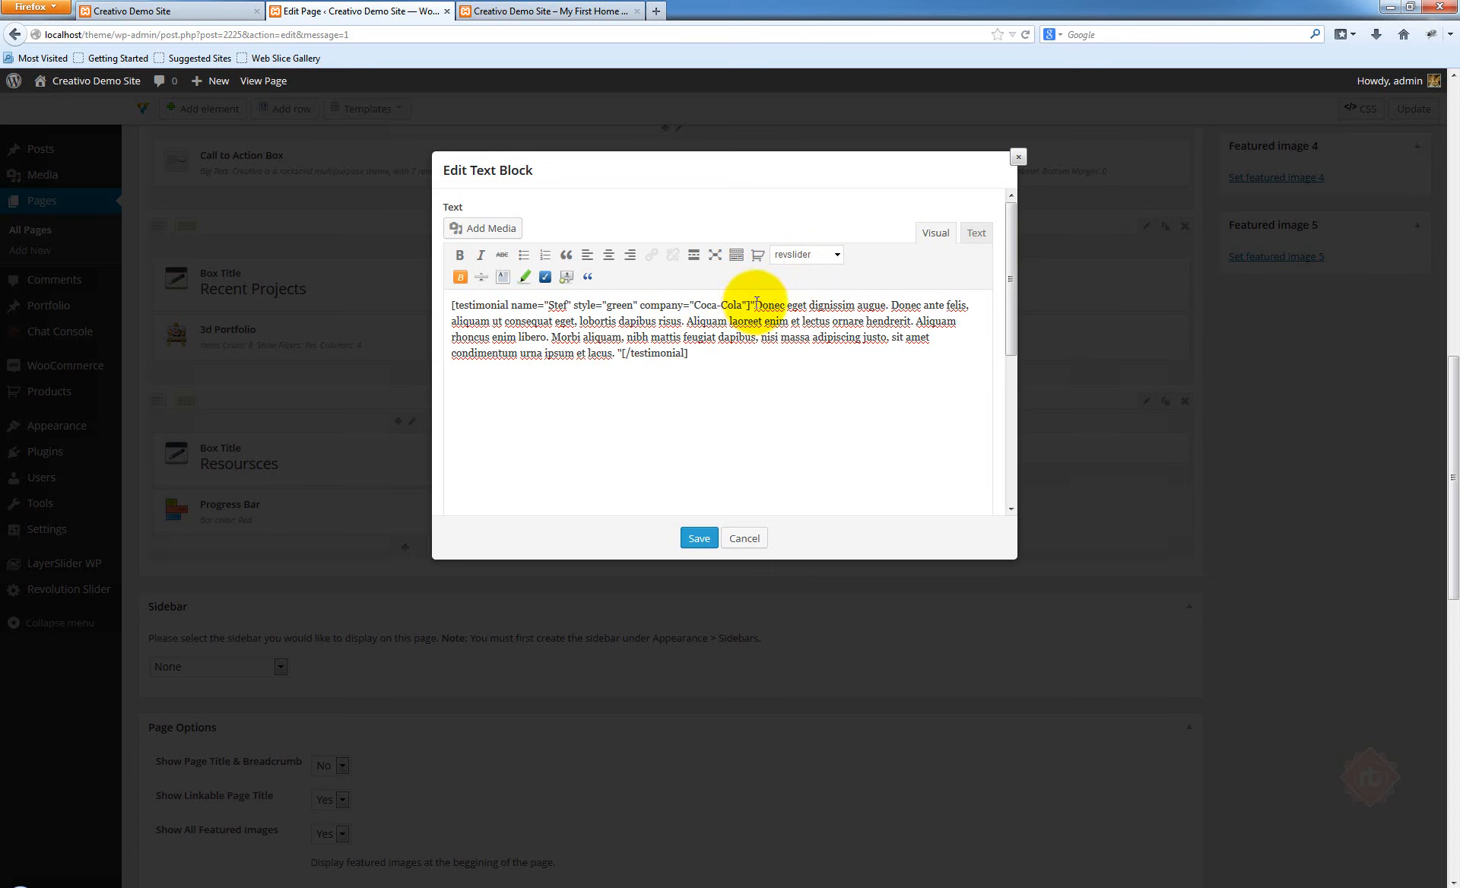
left_click_drag(756, 303, 617, 352)
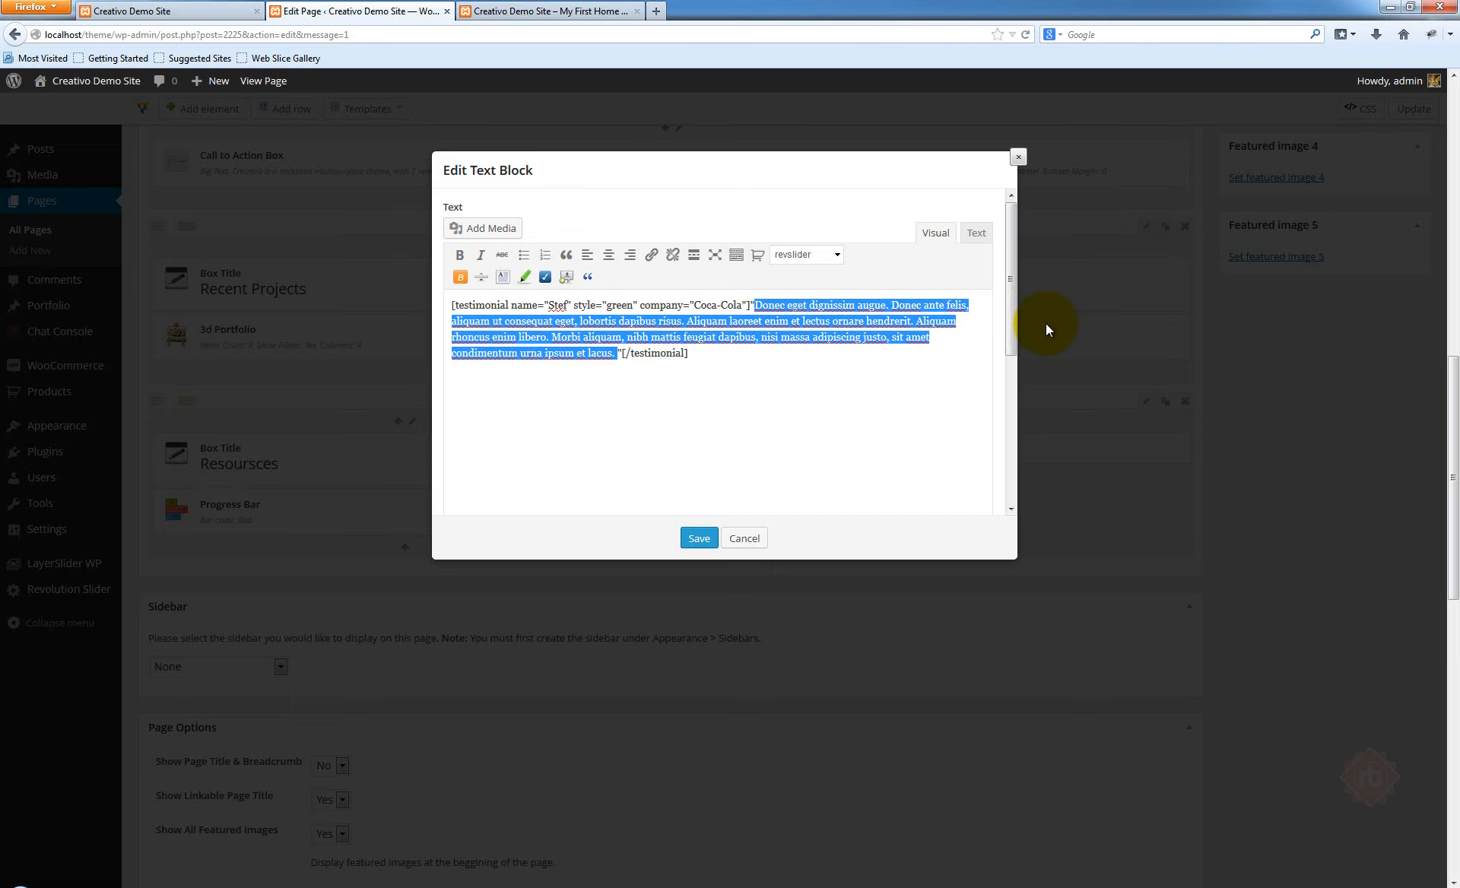
key("BackSpace")
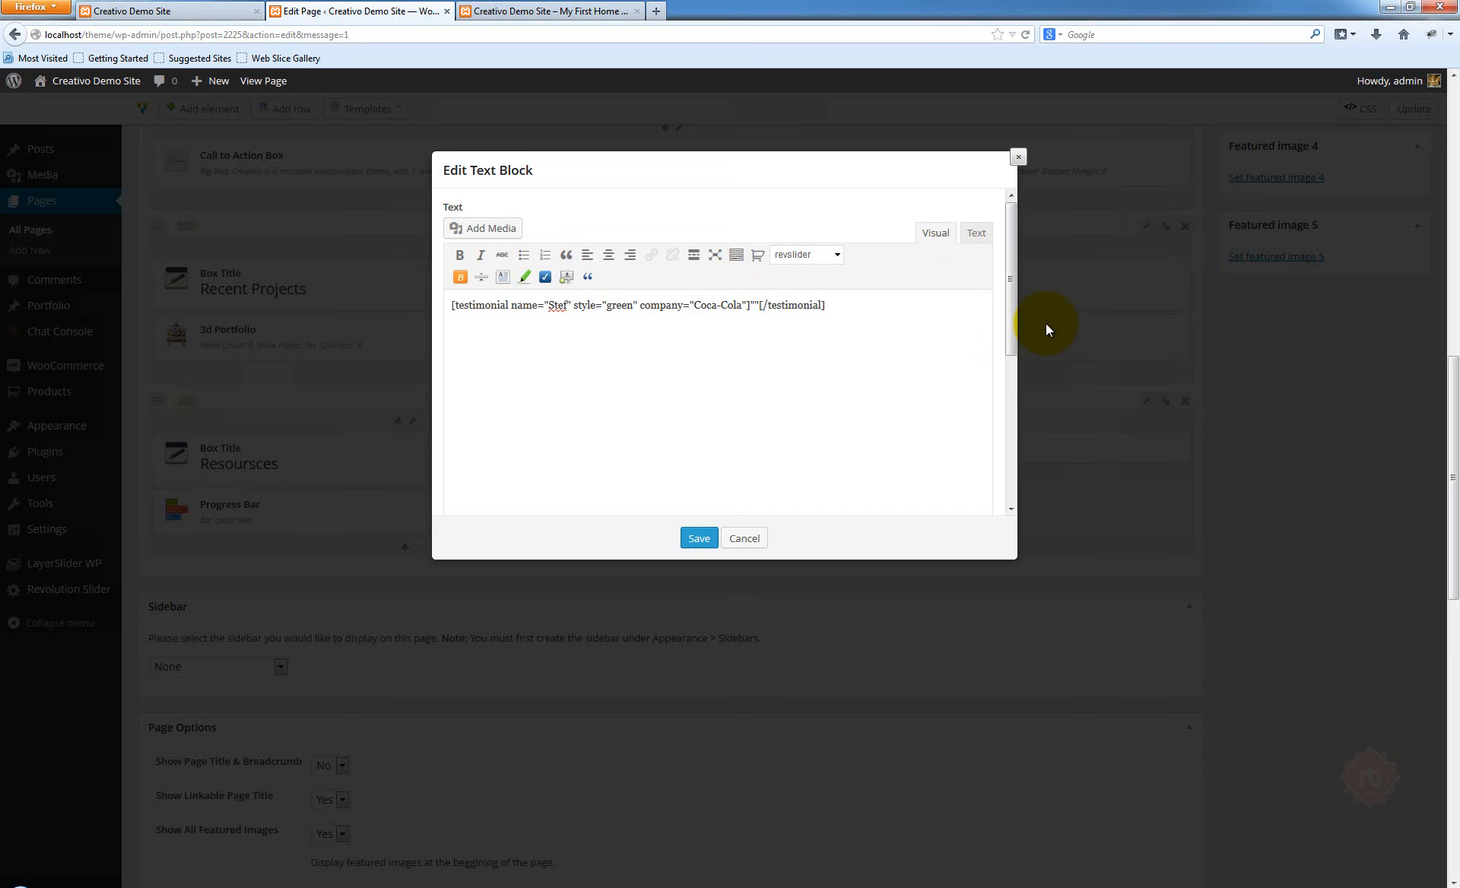
type("I really enjo")
type("y working with")
type(" the Creativo t")
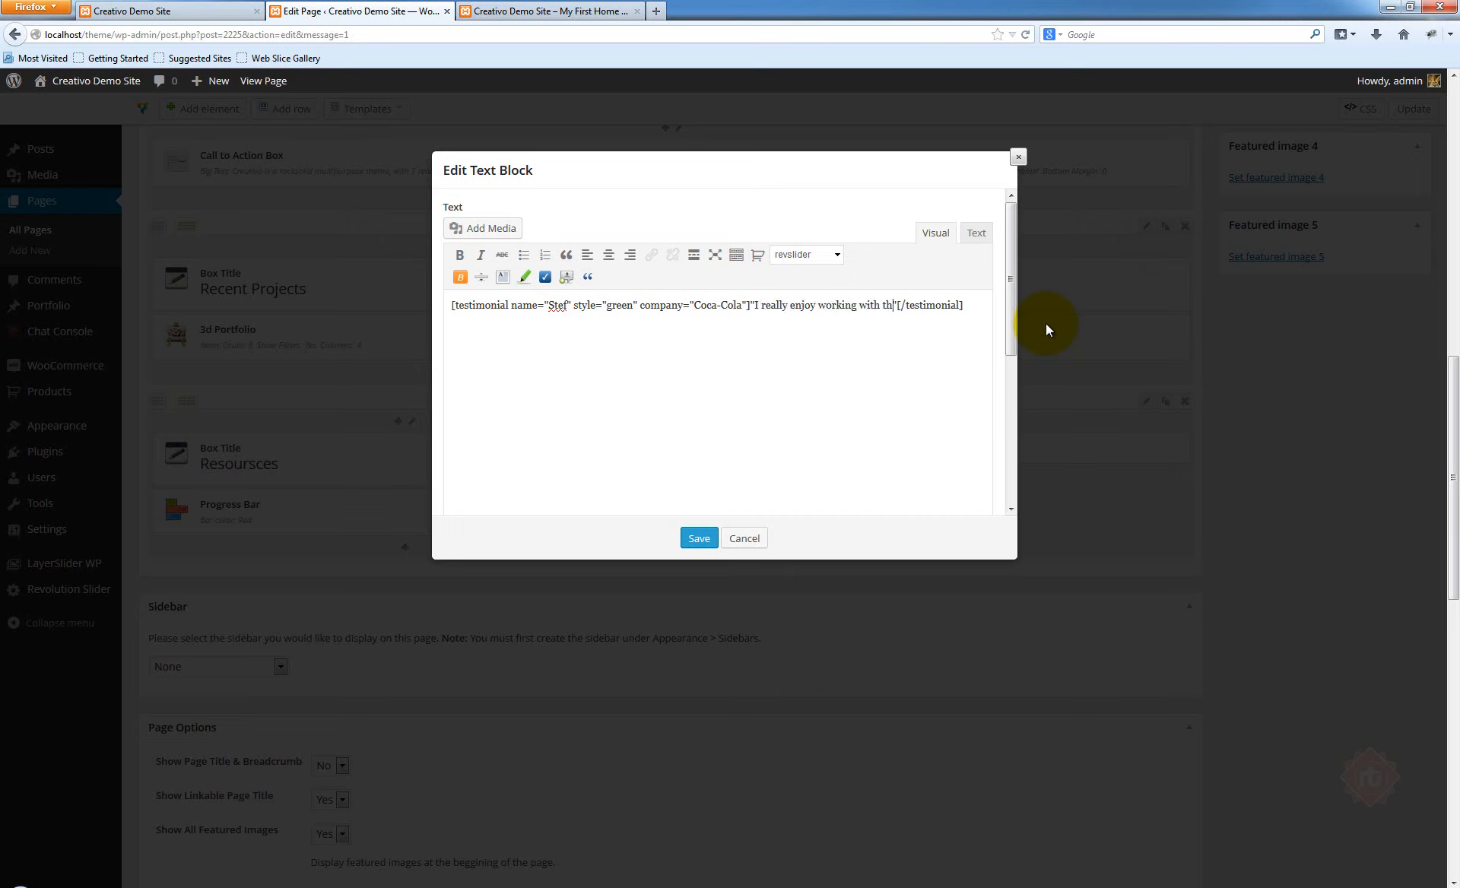
type("heme, the ")
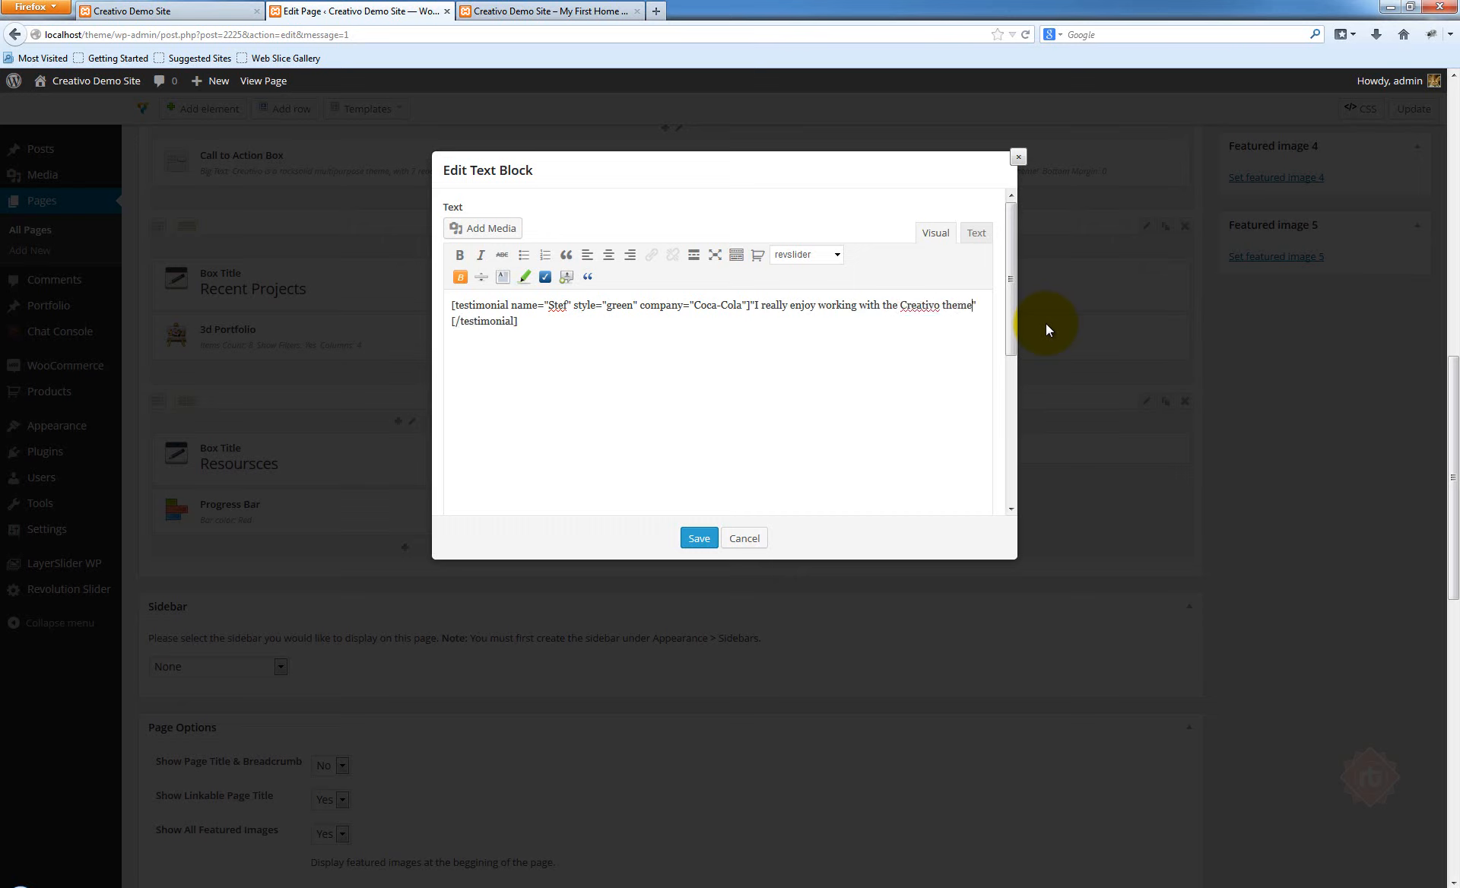
type("options are pre")
type("tty clear and ")
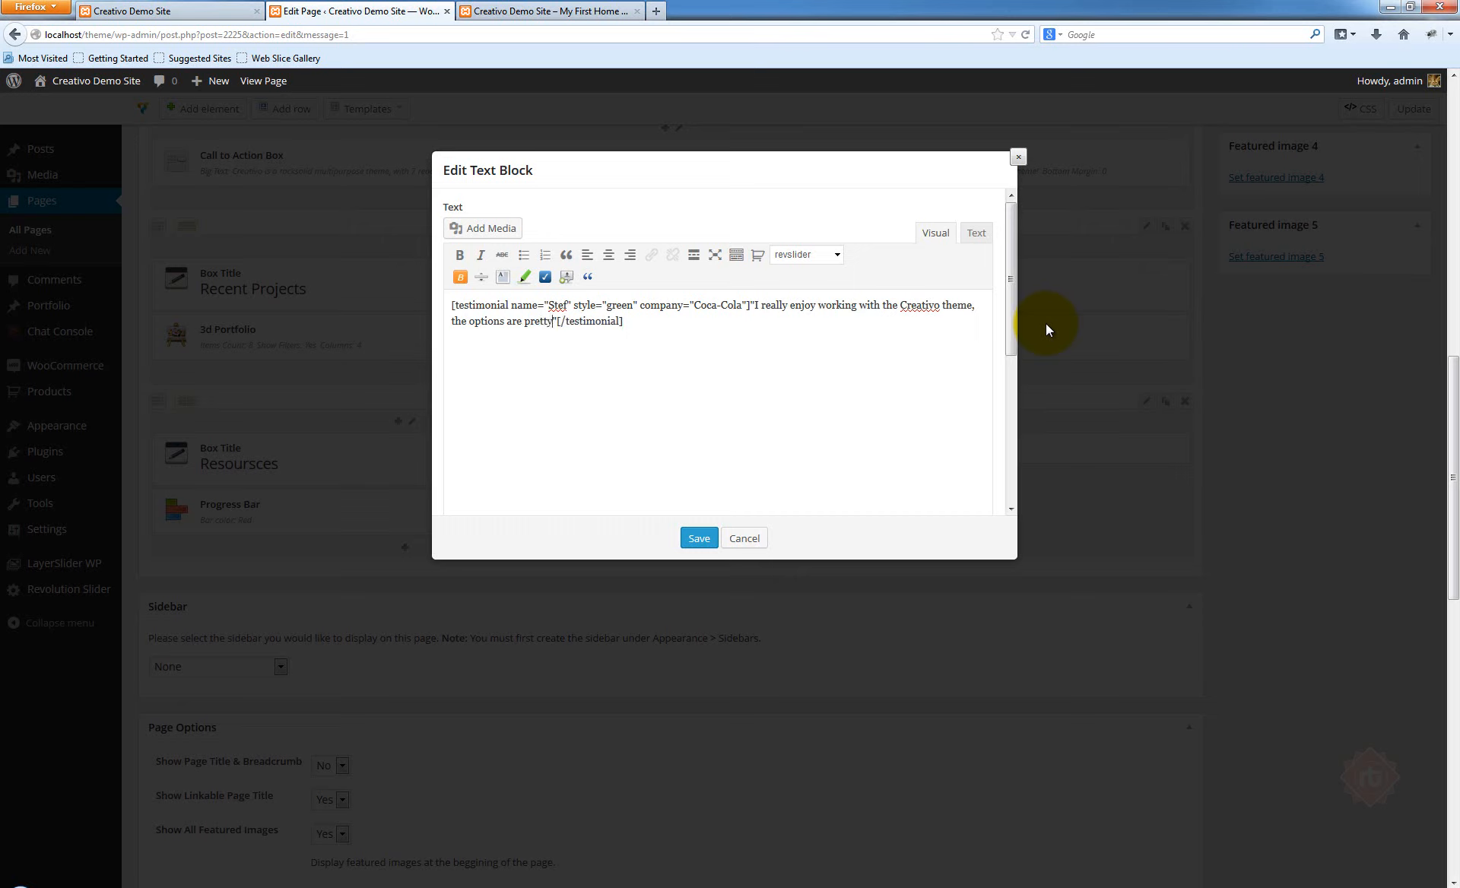
type("eays")
key("BackSpace")
key("BackSpace")
key("BackSpace")
key("BackSpace")
key("BackSpace")
type("easy ")
type("oo use")
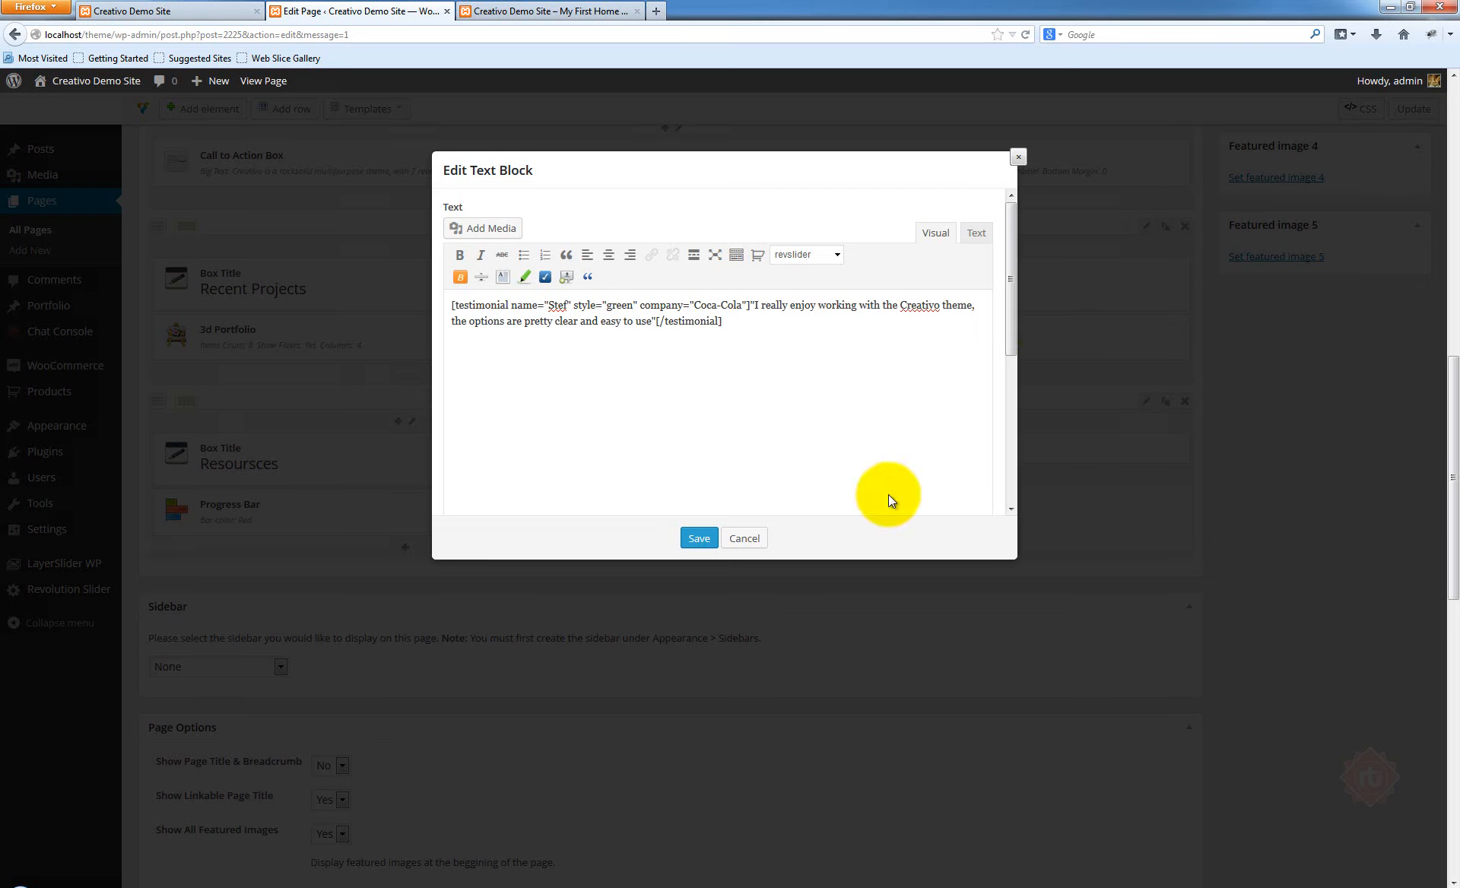
left_click(692, 538)
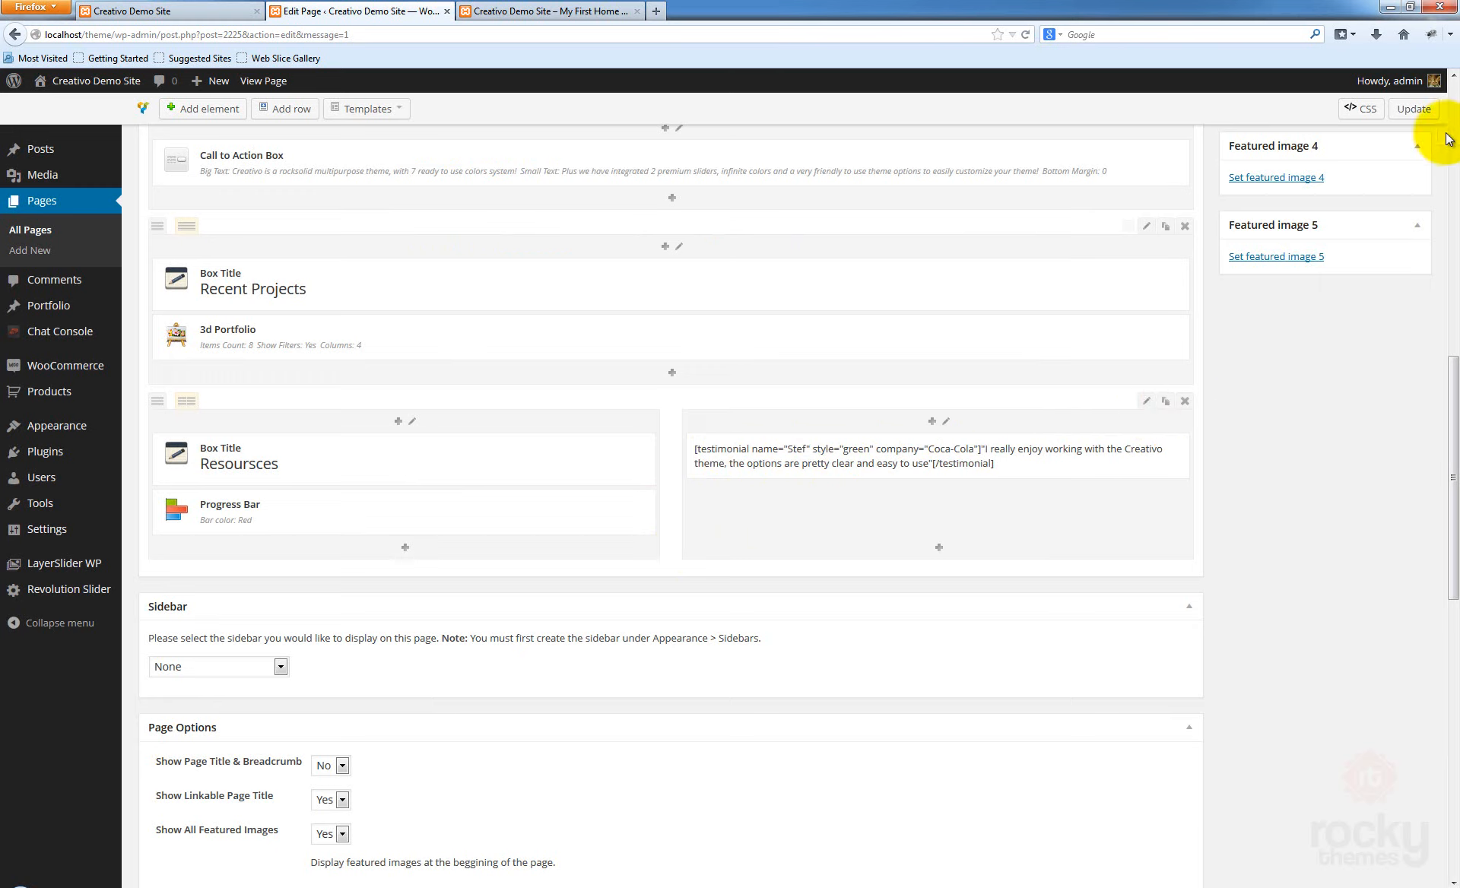
Update the page and check the testimonial beside the progress bars on the reloaded live home page
left_click(1412, 108)
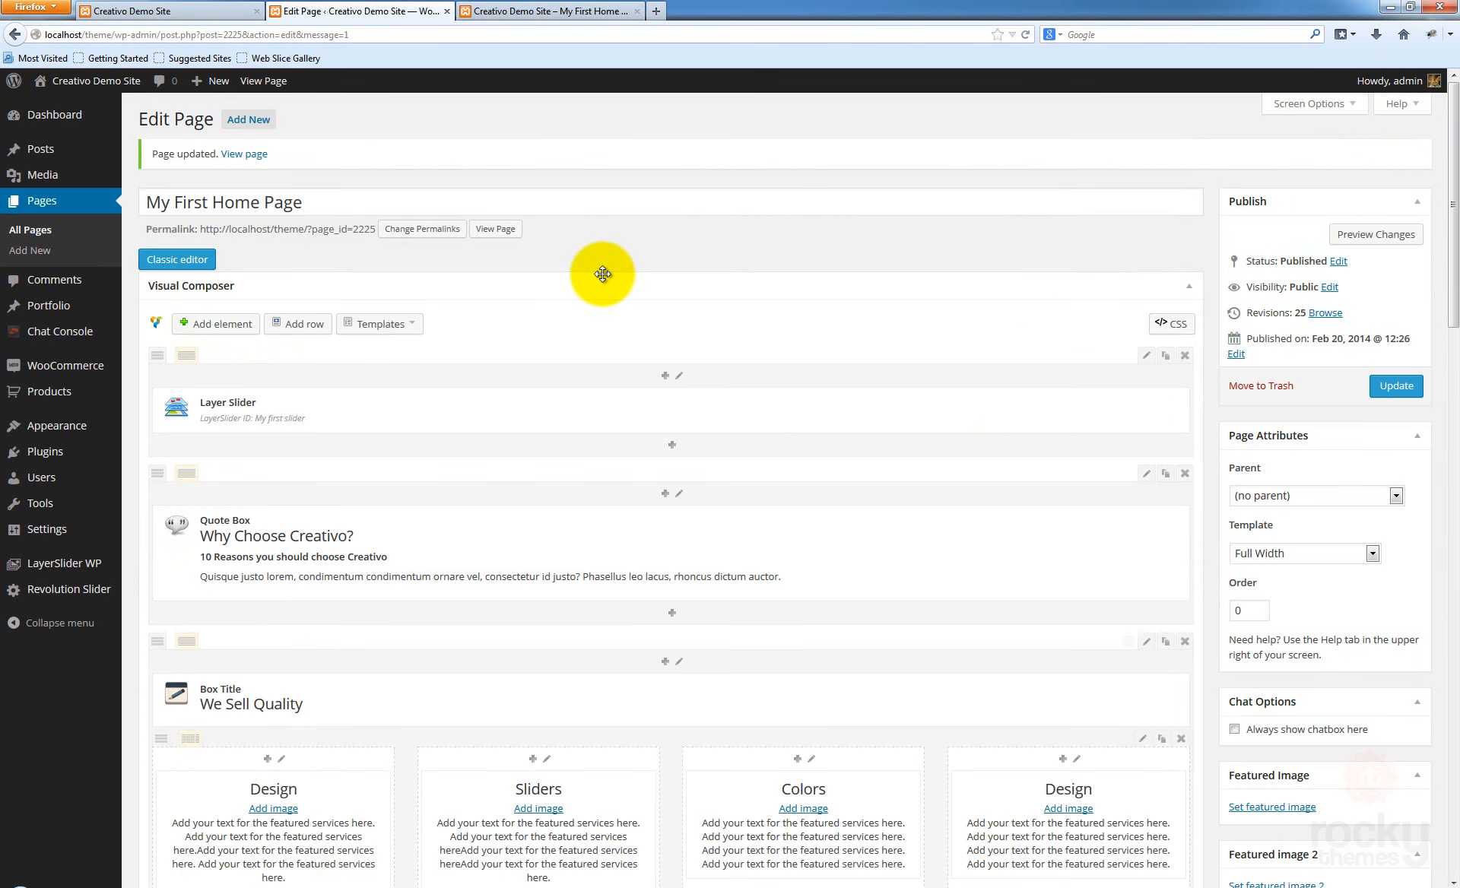
left_click(522, 13)
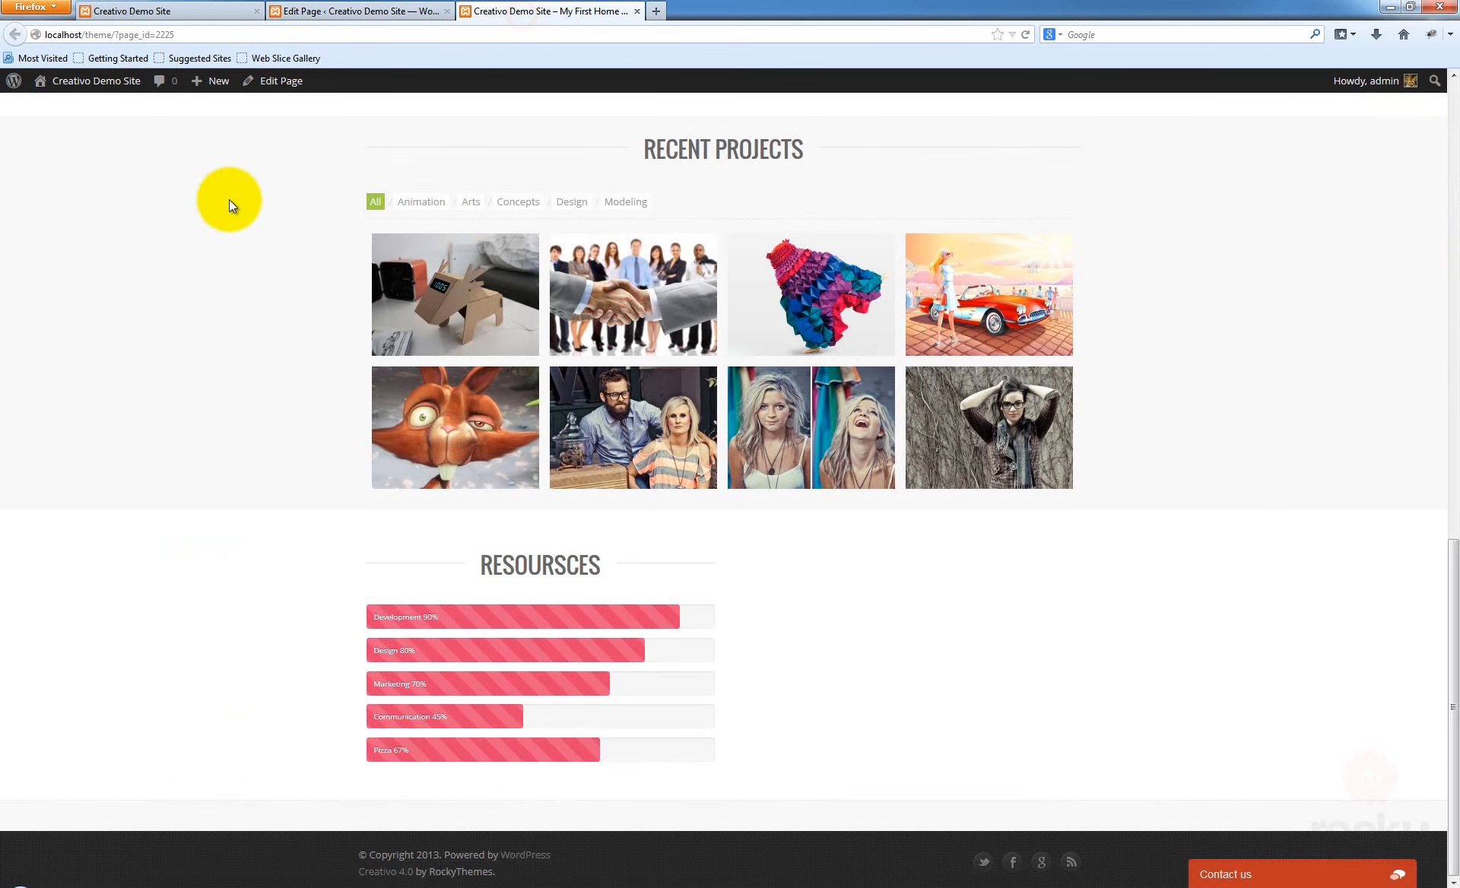
key("F5")
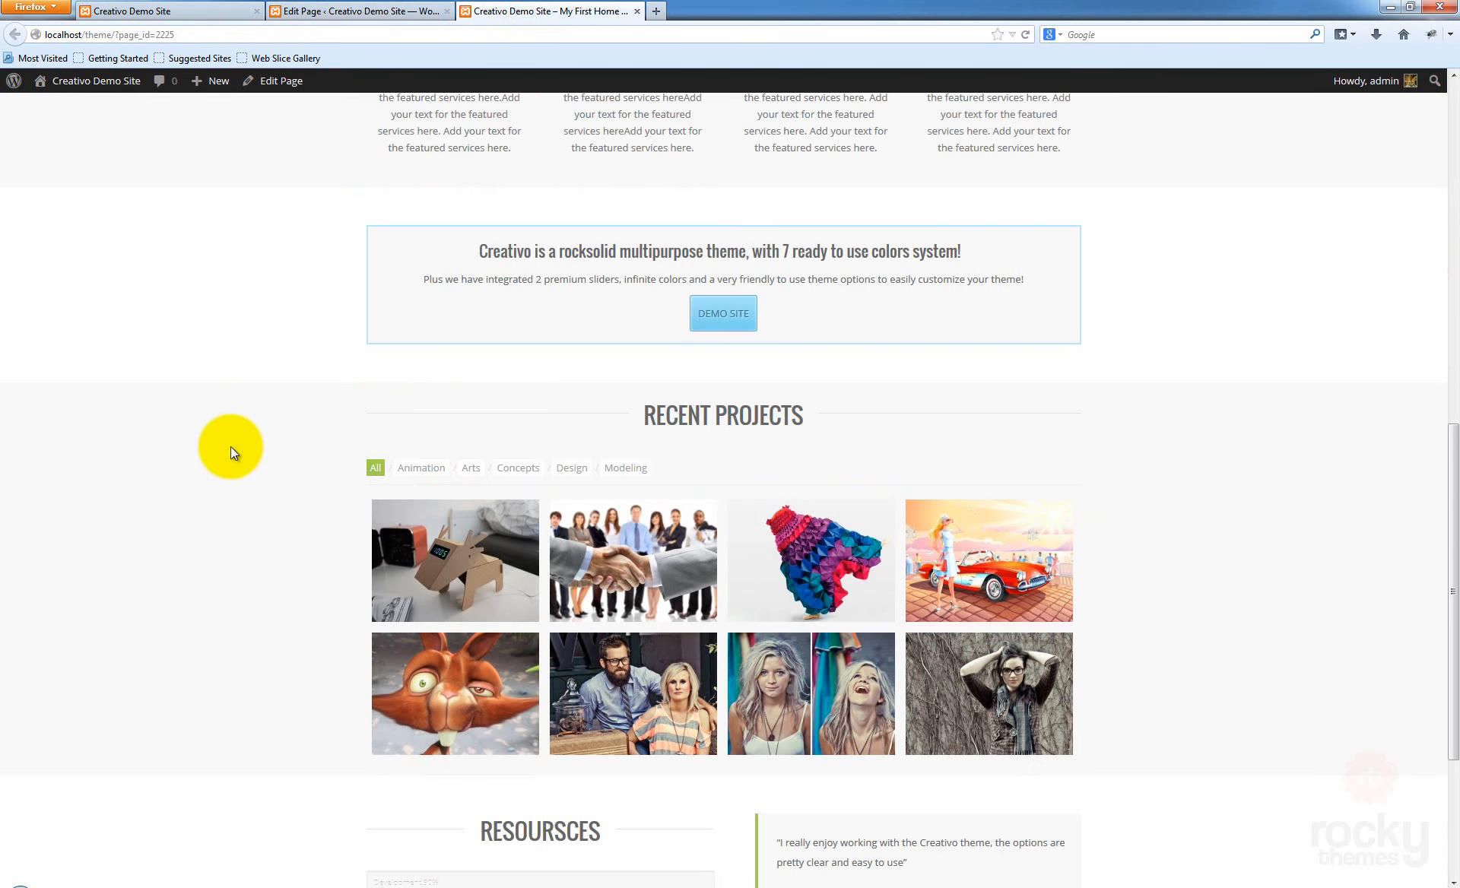
scroll(231, 440, "down", 5)
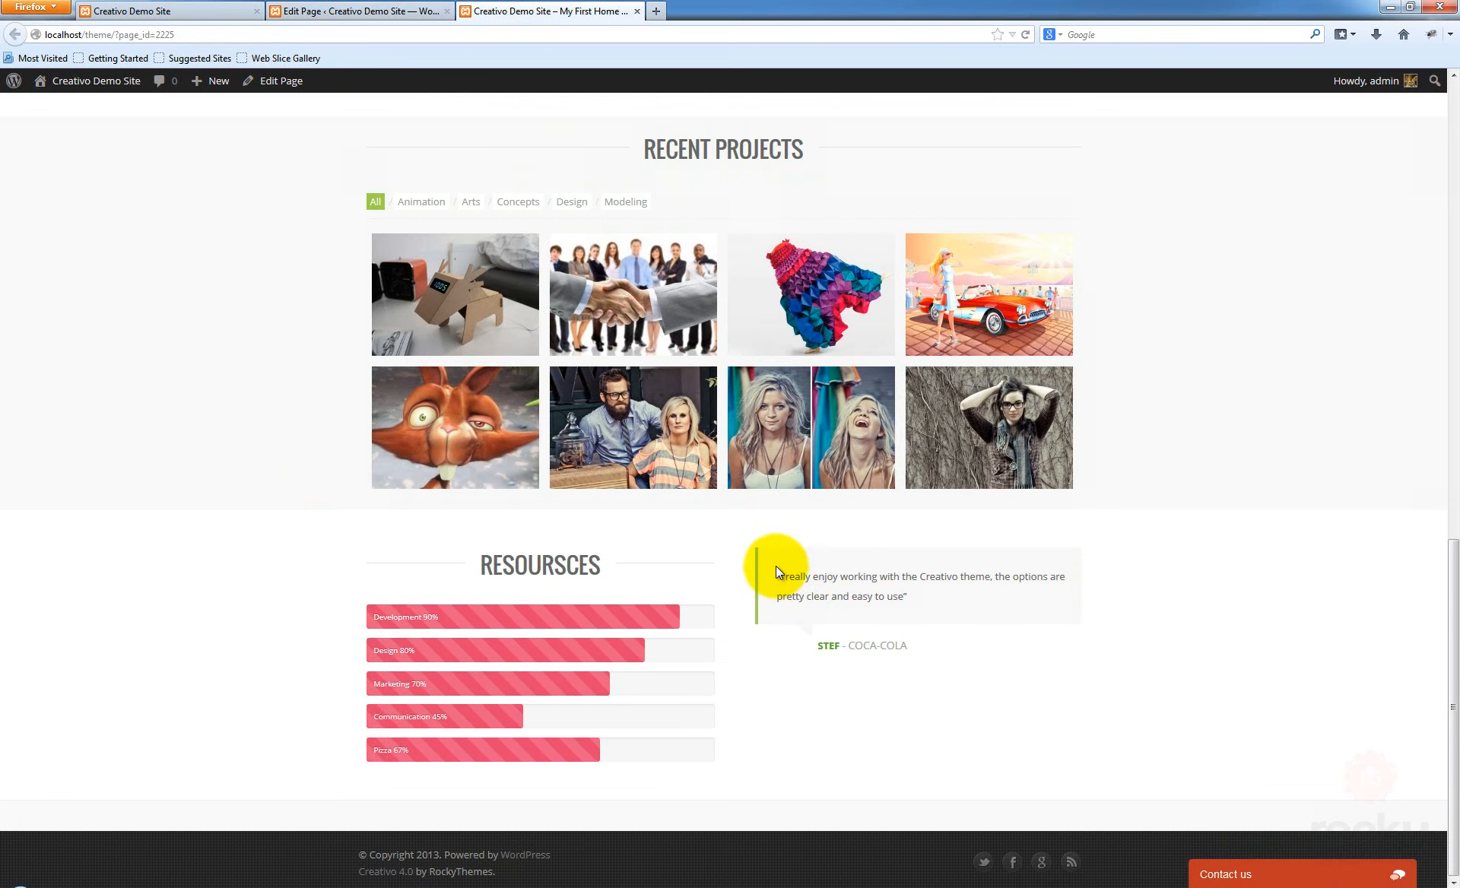
left_click_drag(776, 570, 919, 596)
left_click(952, 596)
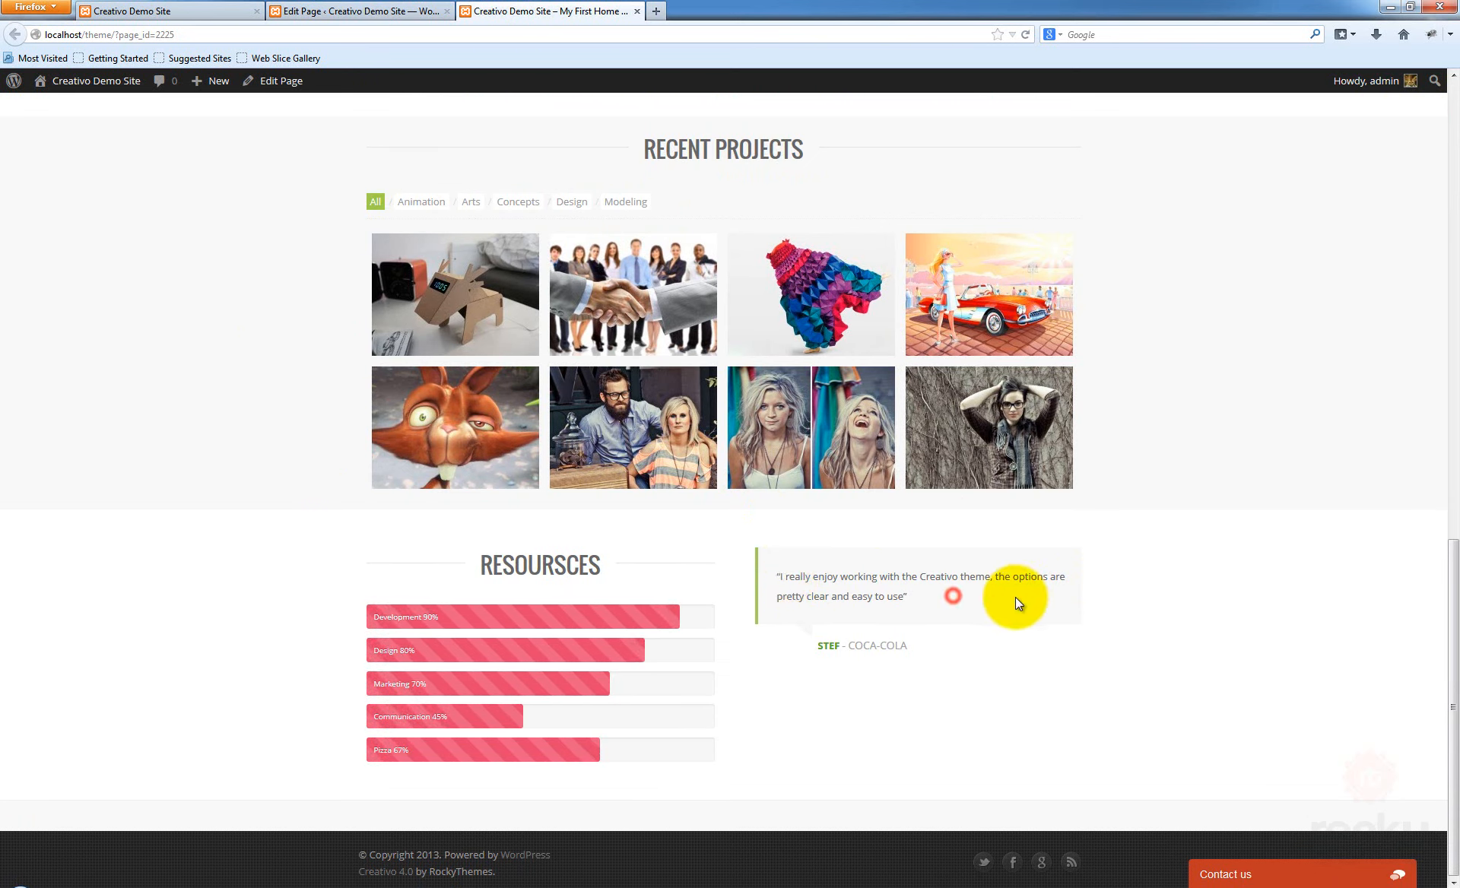
left_click(897, 643)
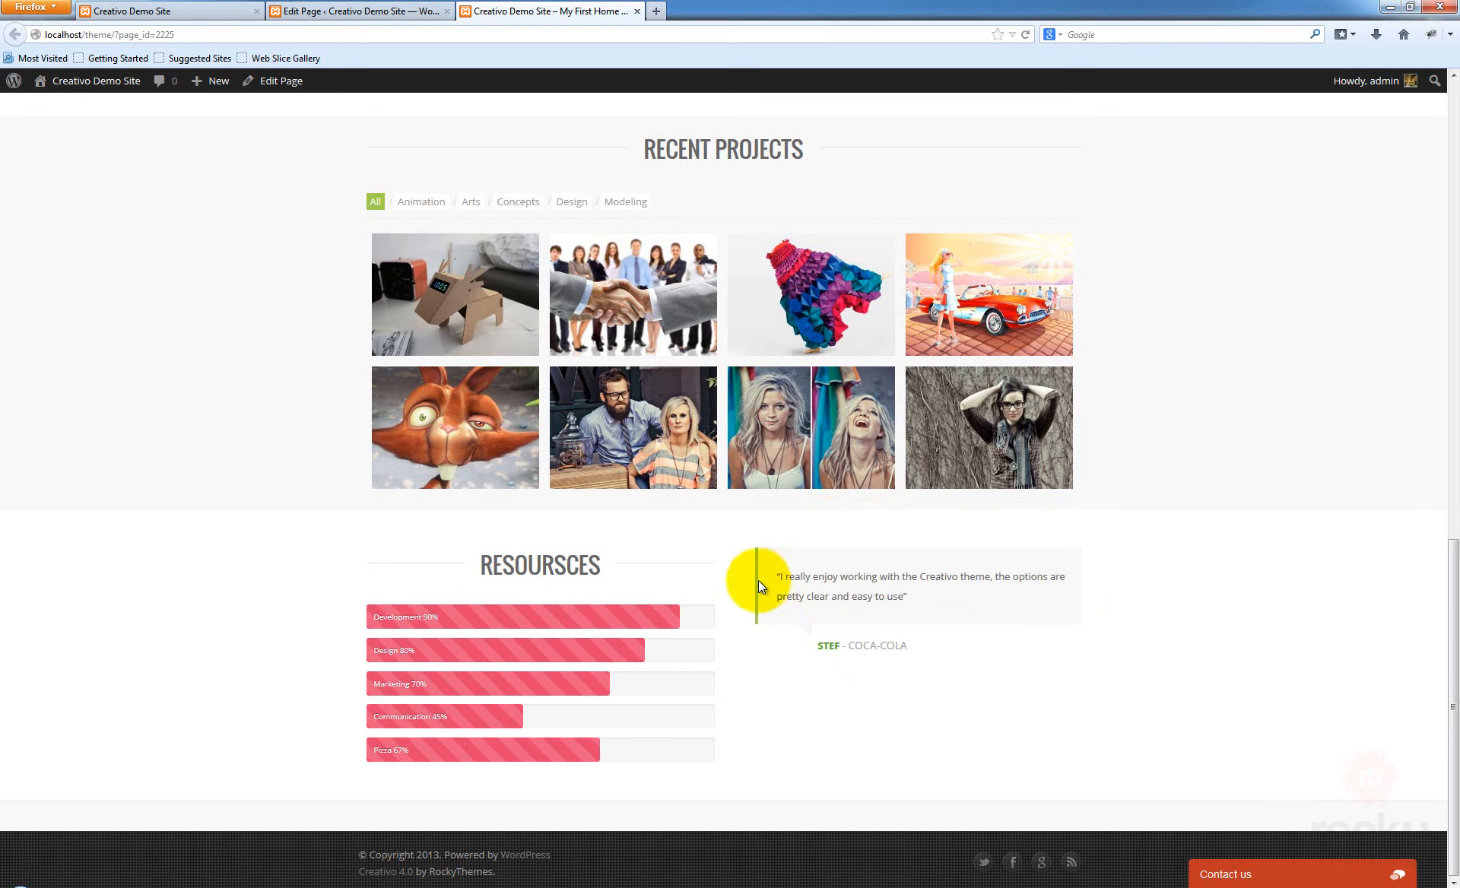
left_click_drag(768, 577, 897, 596)
left_click(888, 596)
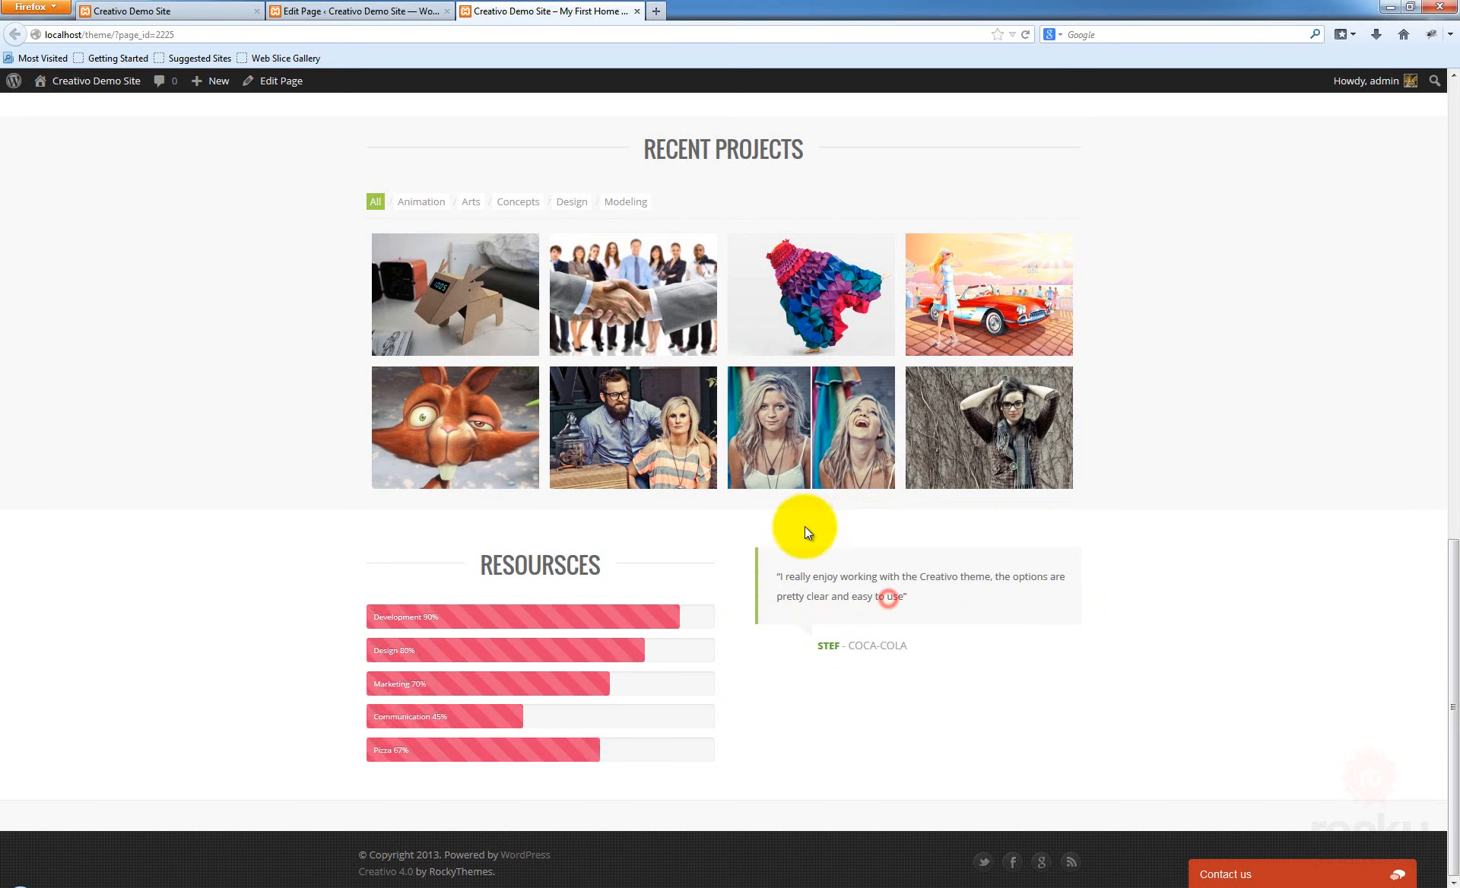
Reopen the testimonial text block in the page editor and duplicate its entire shortcode in a new paragraph below
left_click(366, 11)
scroll(861, 554, "down", 5)
scroll(866, 537, "down", 5)
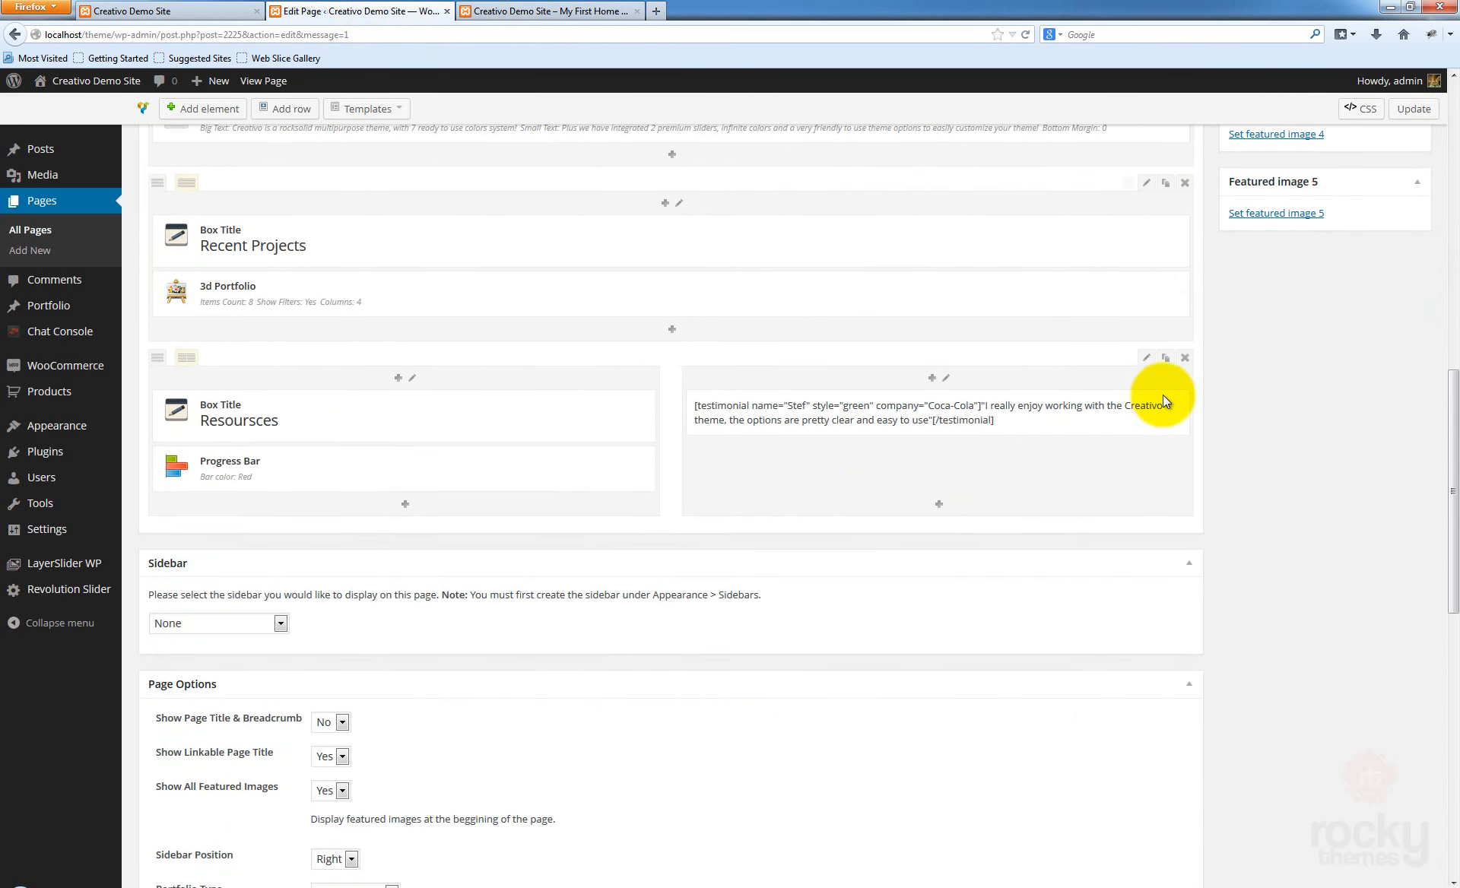
left_click(1146, 402)
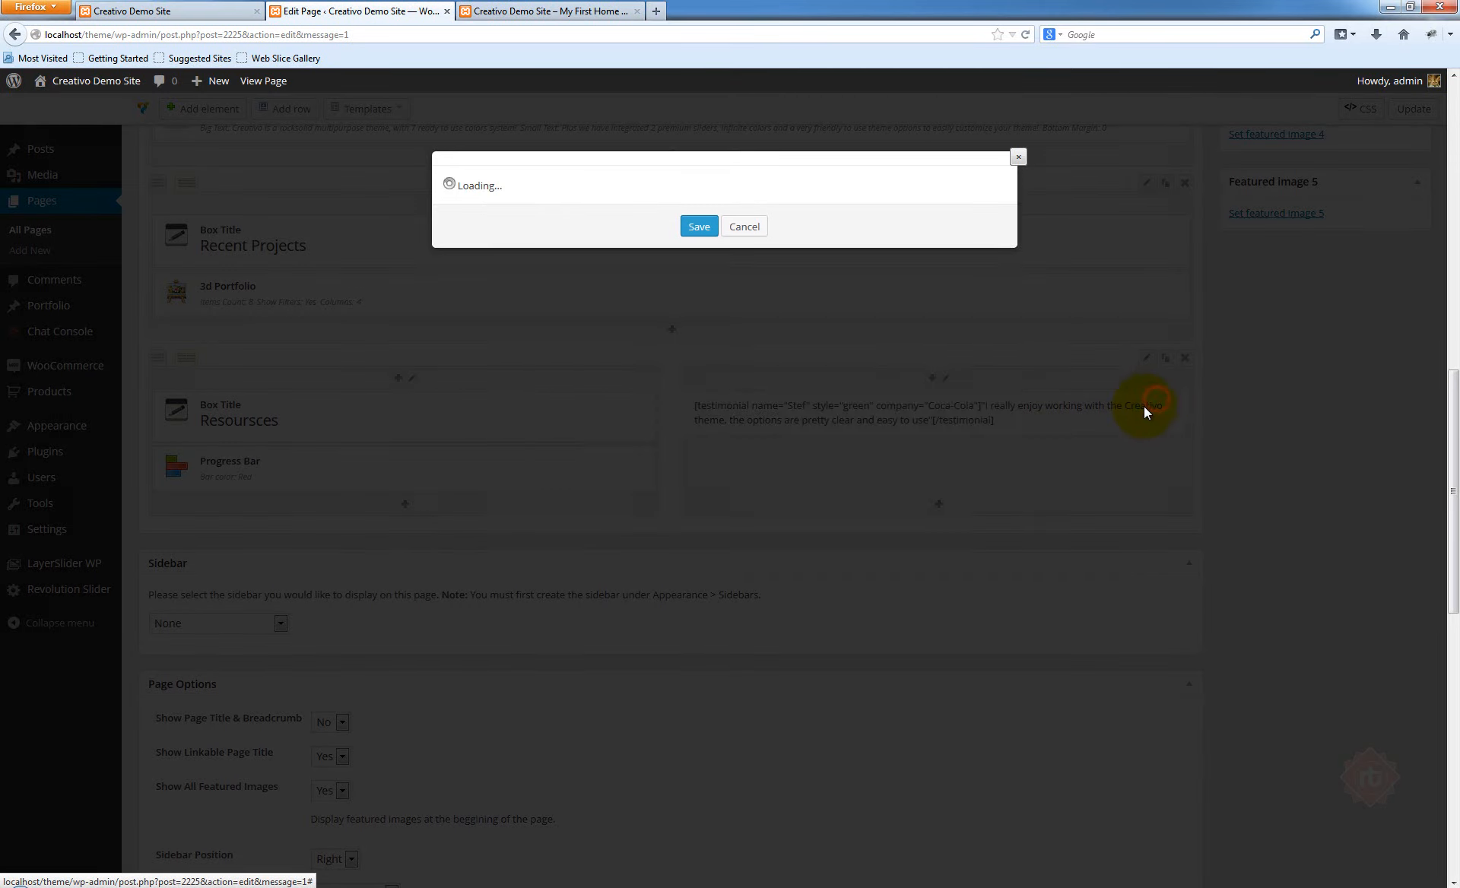
left_click_drag(760, 321, 368, 303)
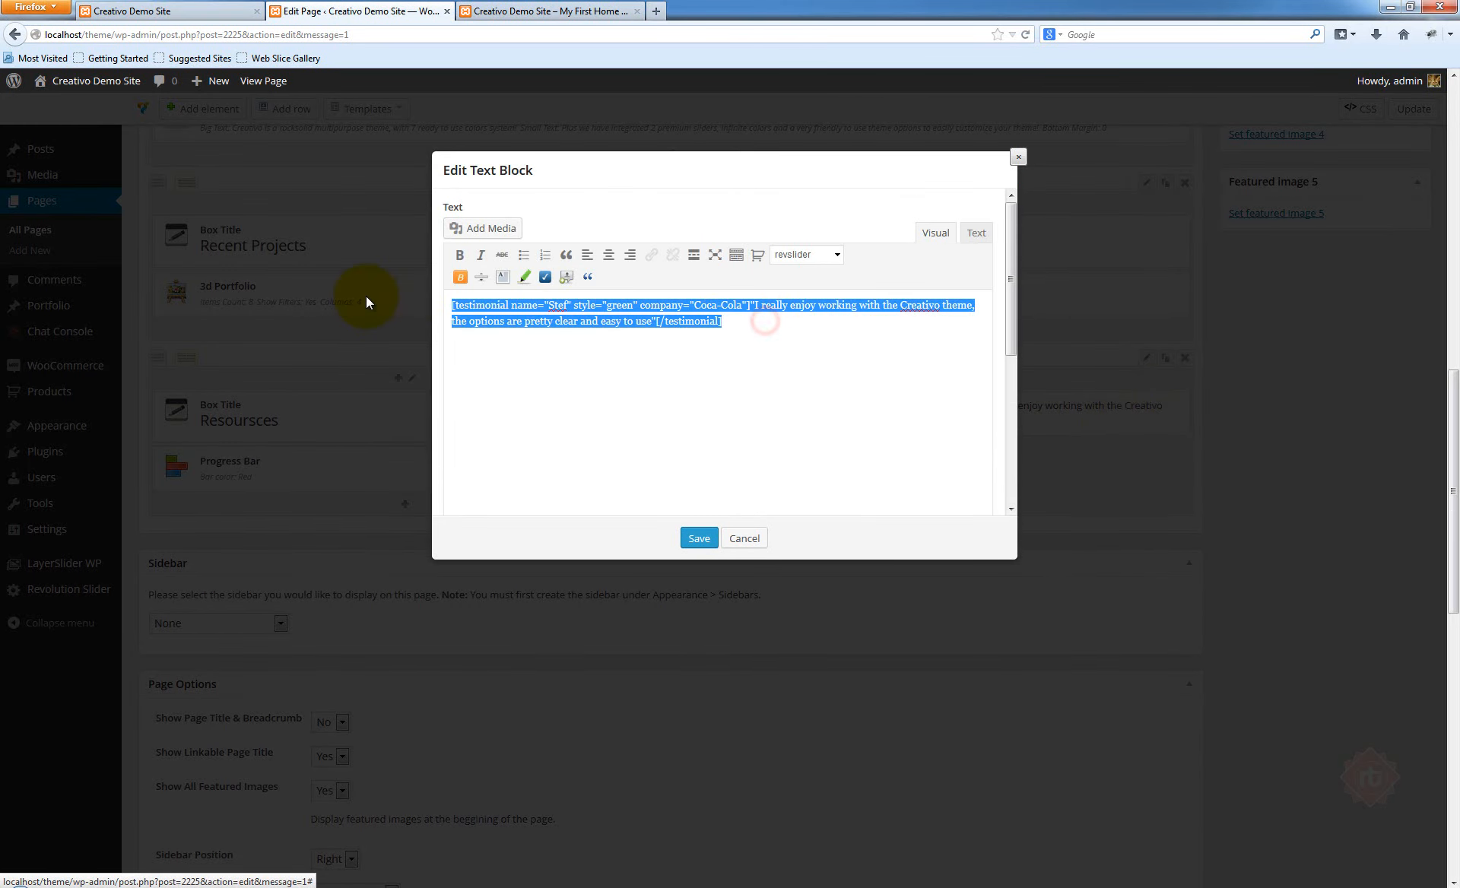
key("ctrl+c")
left_click(755, 326)
key("Return")
key("ctrl+v")
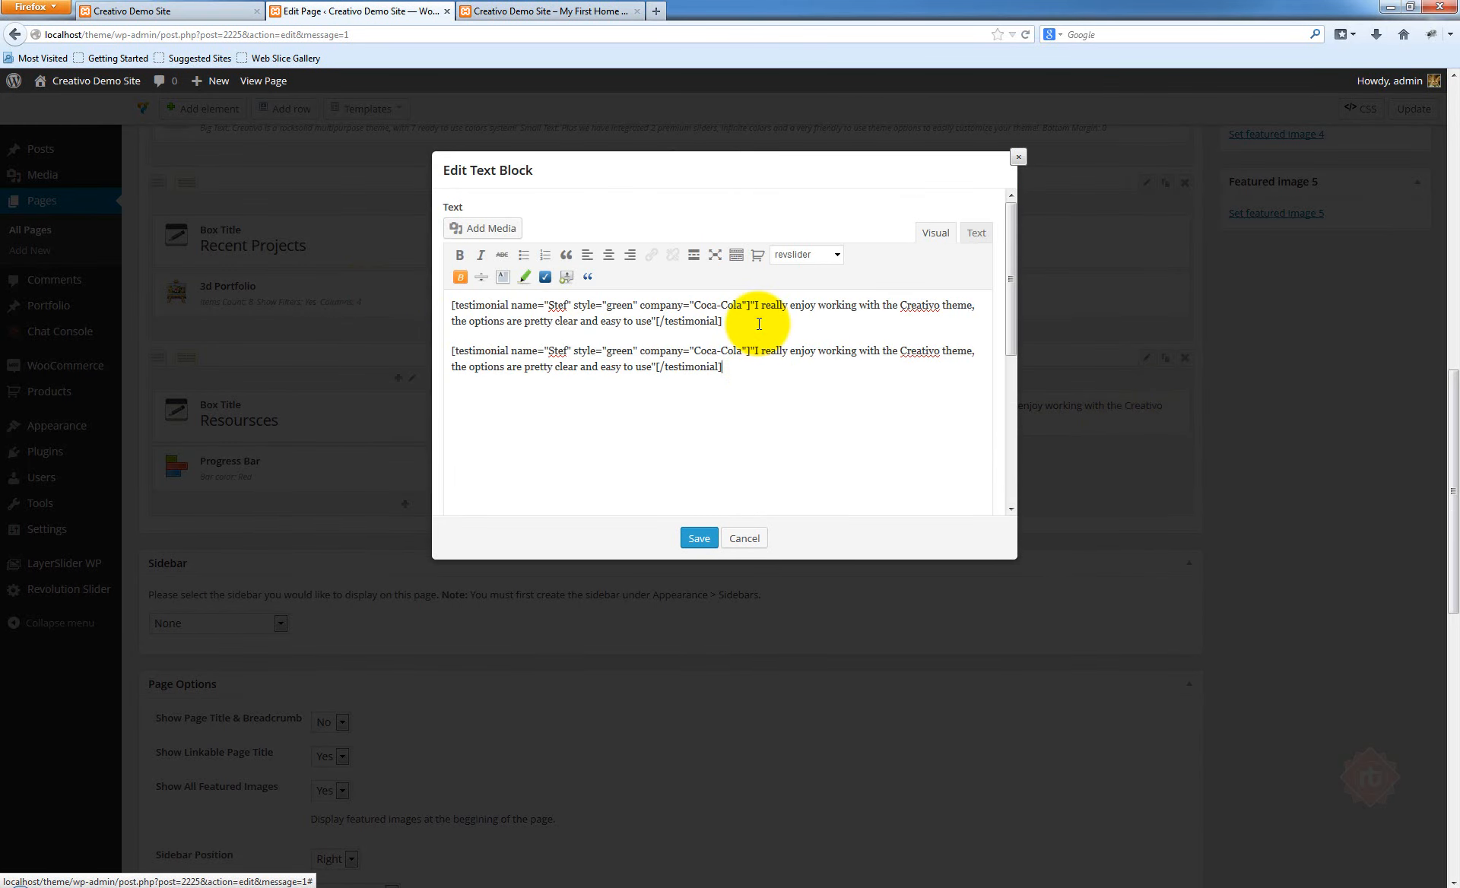
In the second testimonial shortcode, enter a different first name and set the style attribute to red
double_click(557, 351)
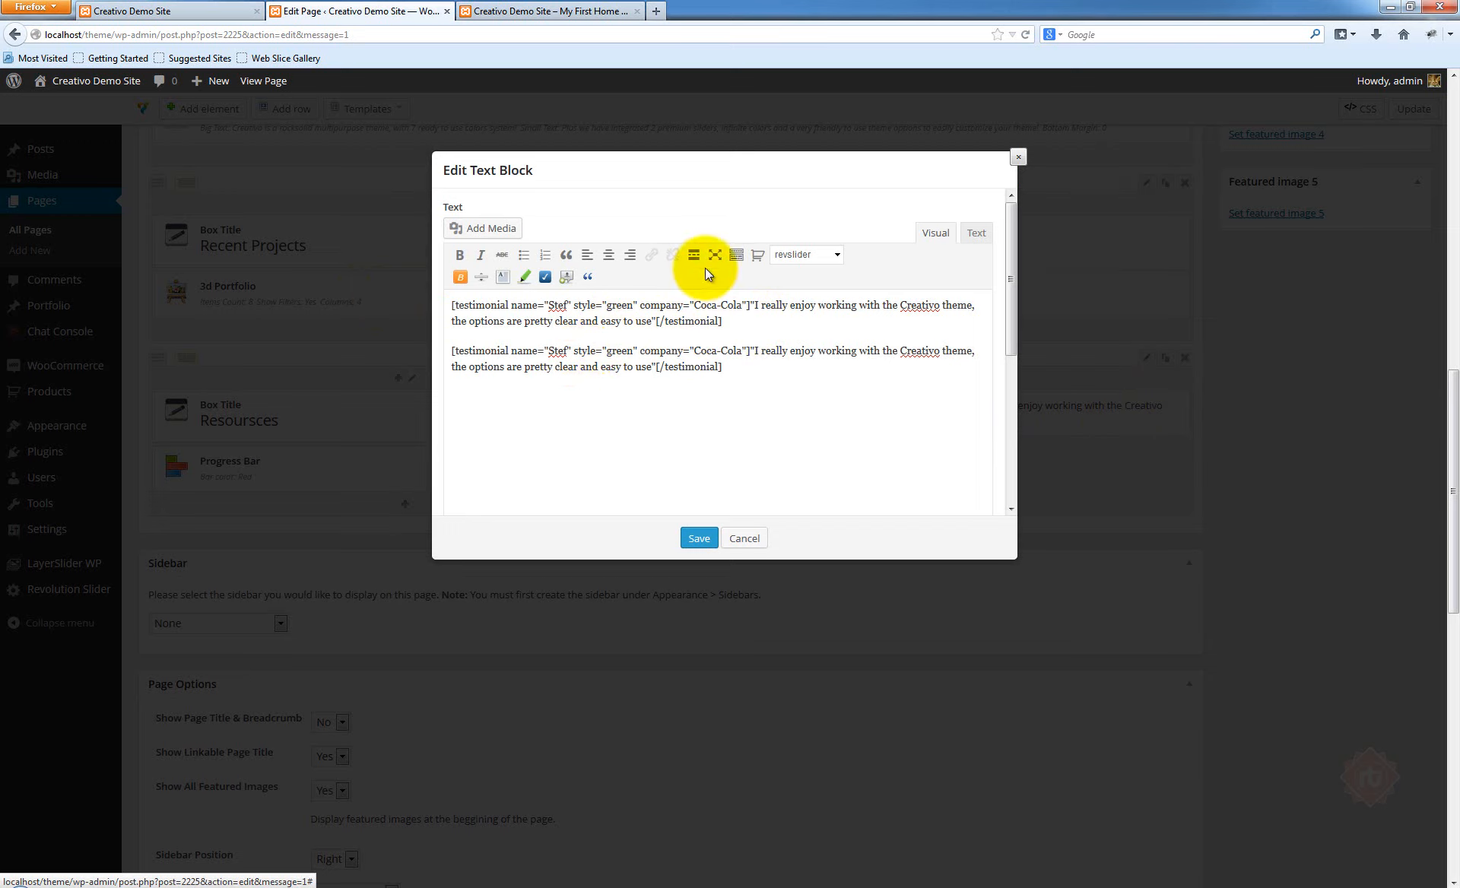
type("Mike")
key("Right")
key("Right")
key("Right")
key("Right")
key("Right")
key("Right")
key("Right")
key("Right")
key("Right")
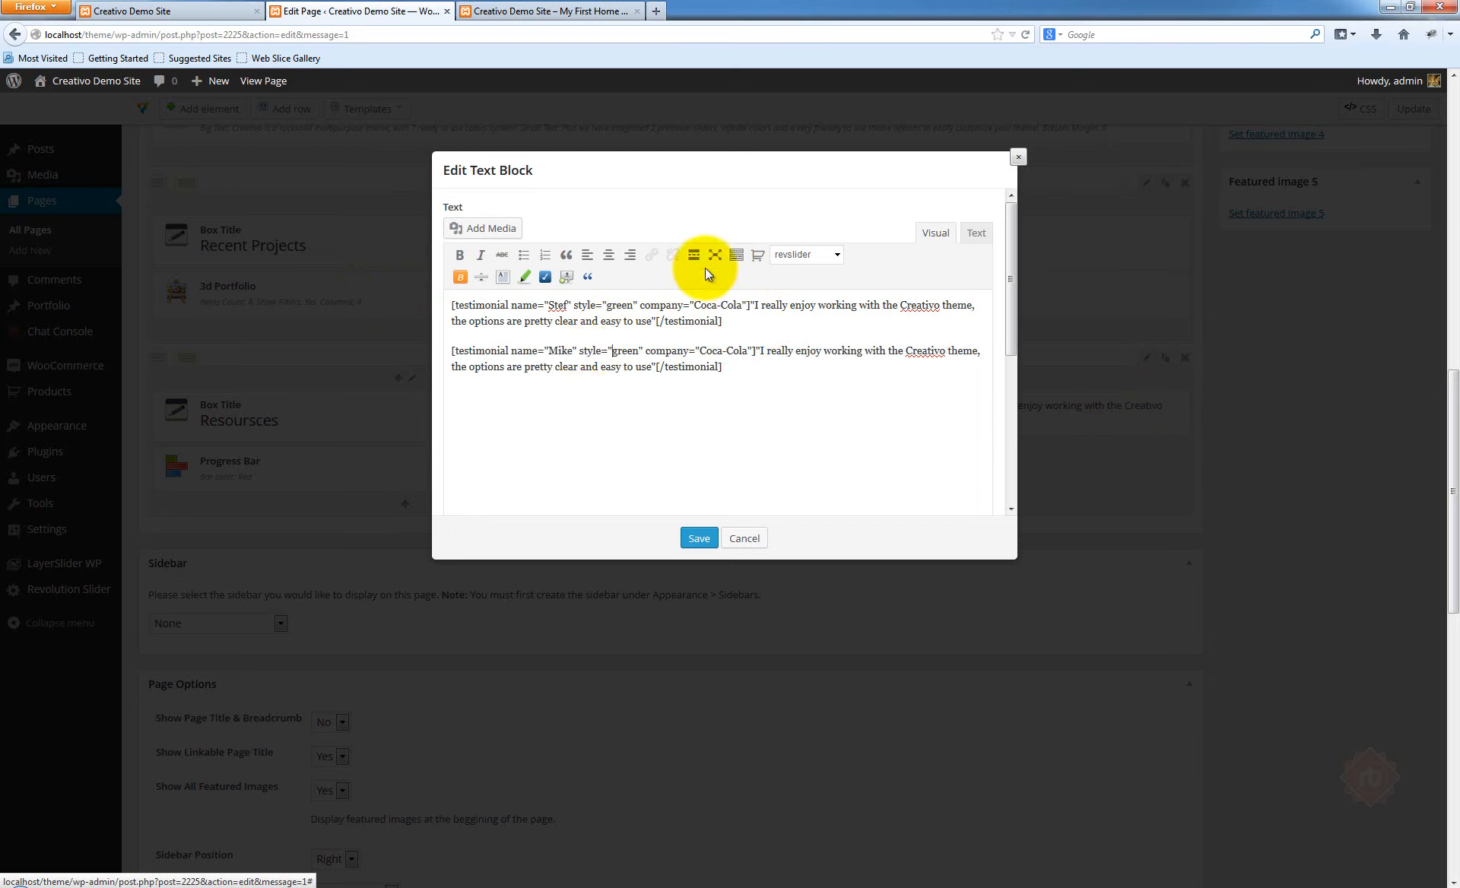
key("ctrl+shift+Right")
key("shift+Left")
key("shift+Left")
key("shift+Left")
key("shift+Right")
type("red")
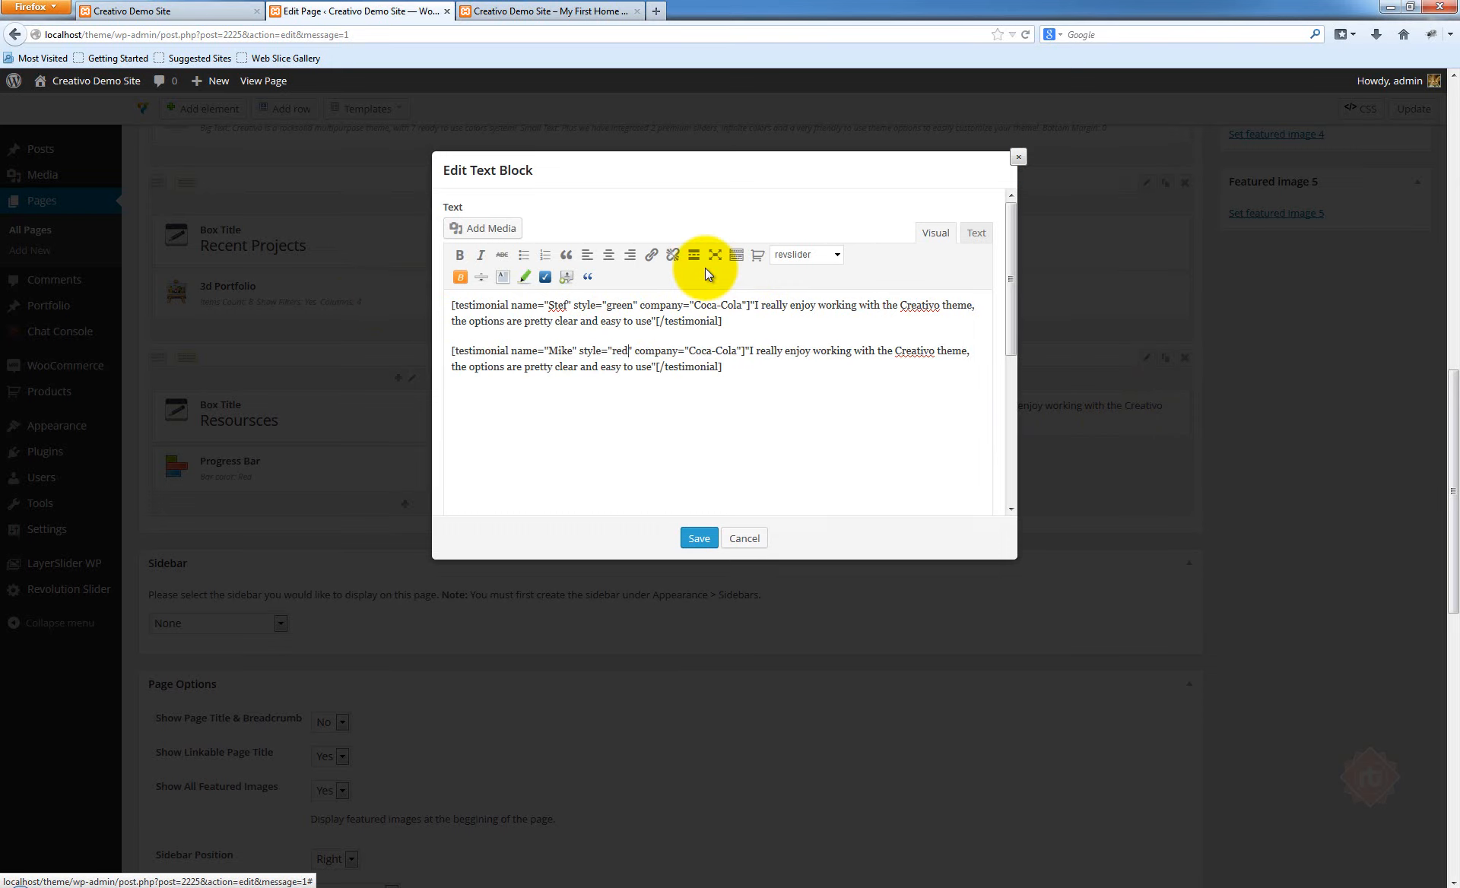
Set the second testimonial shortcode's company attribute to Apple
key("ctrl+Right")
key("ctrl+Right")
key("ctrl+Right")
key("ctrl+shift+Left")
key("ctrl+shift+Left")
type("Apple")
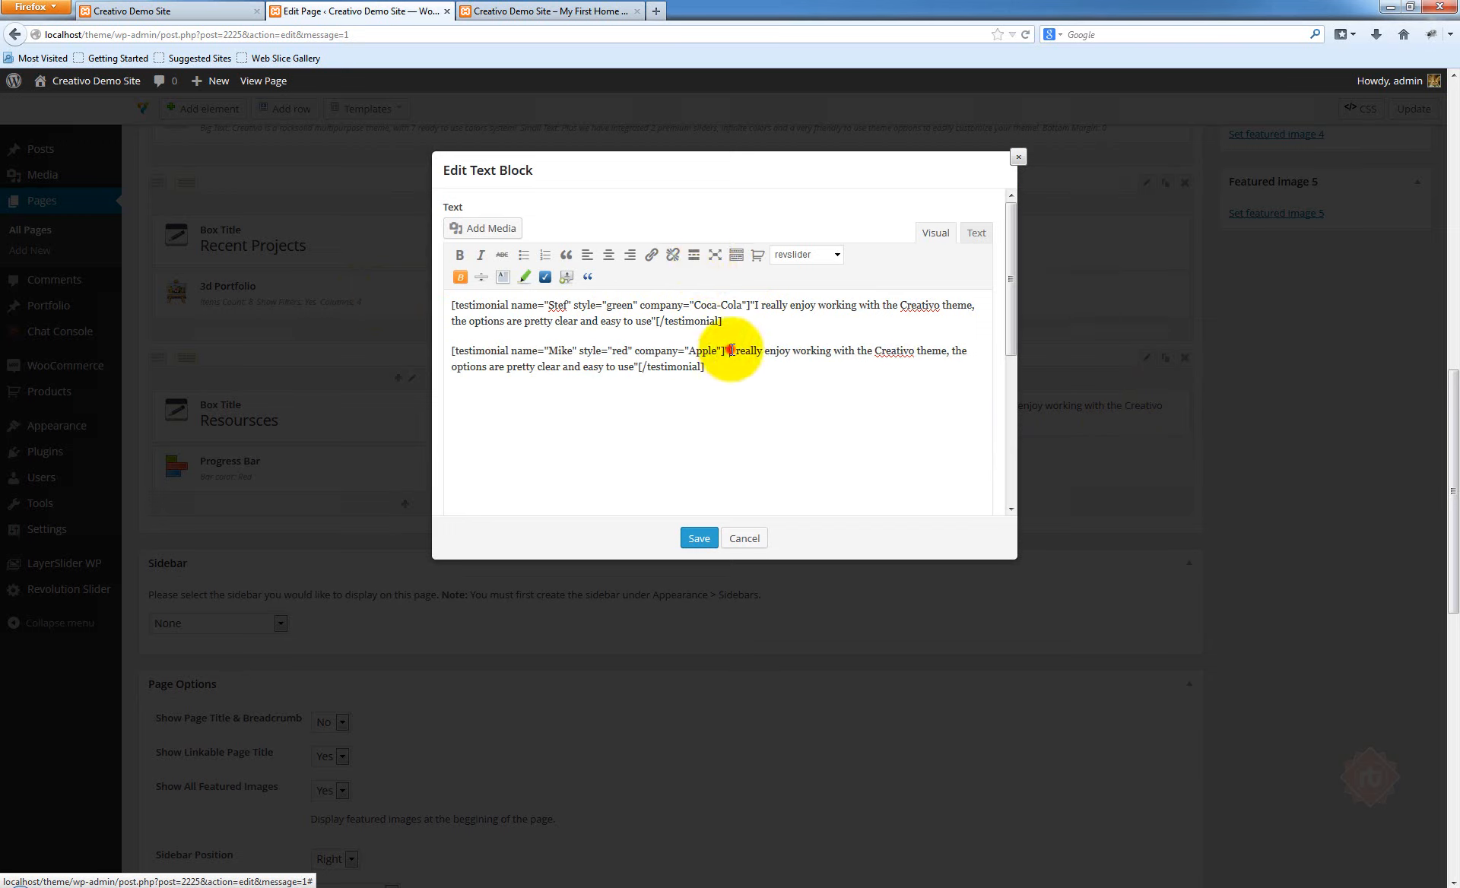
Replace the second testimonial's quote with "Apple is the best manufacturer in the world."
left_click_drag(730, 351, 634, 368)
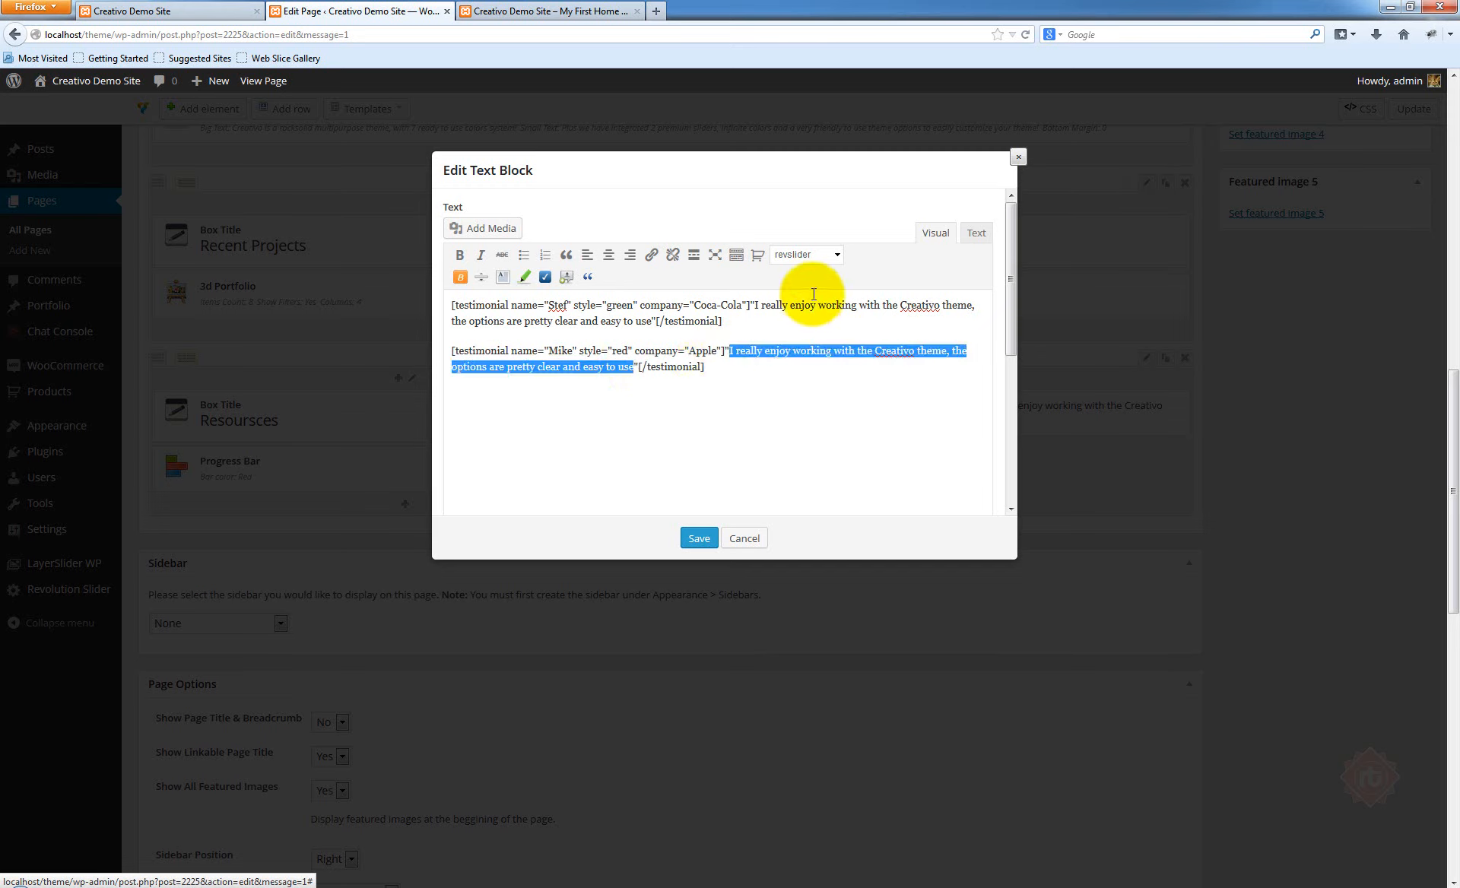
type("Apple is the ")
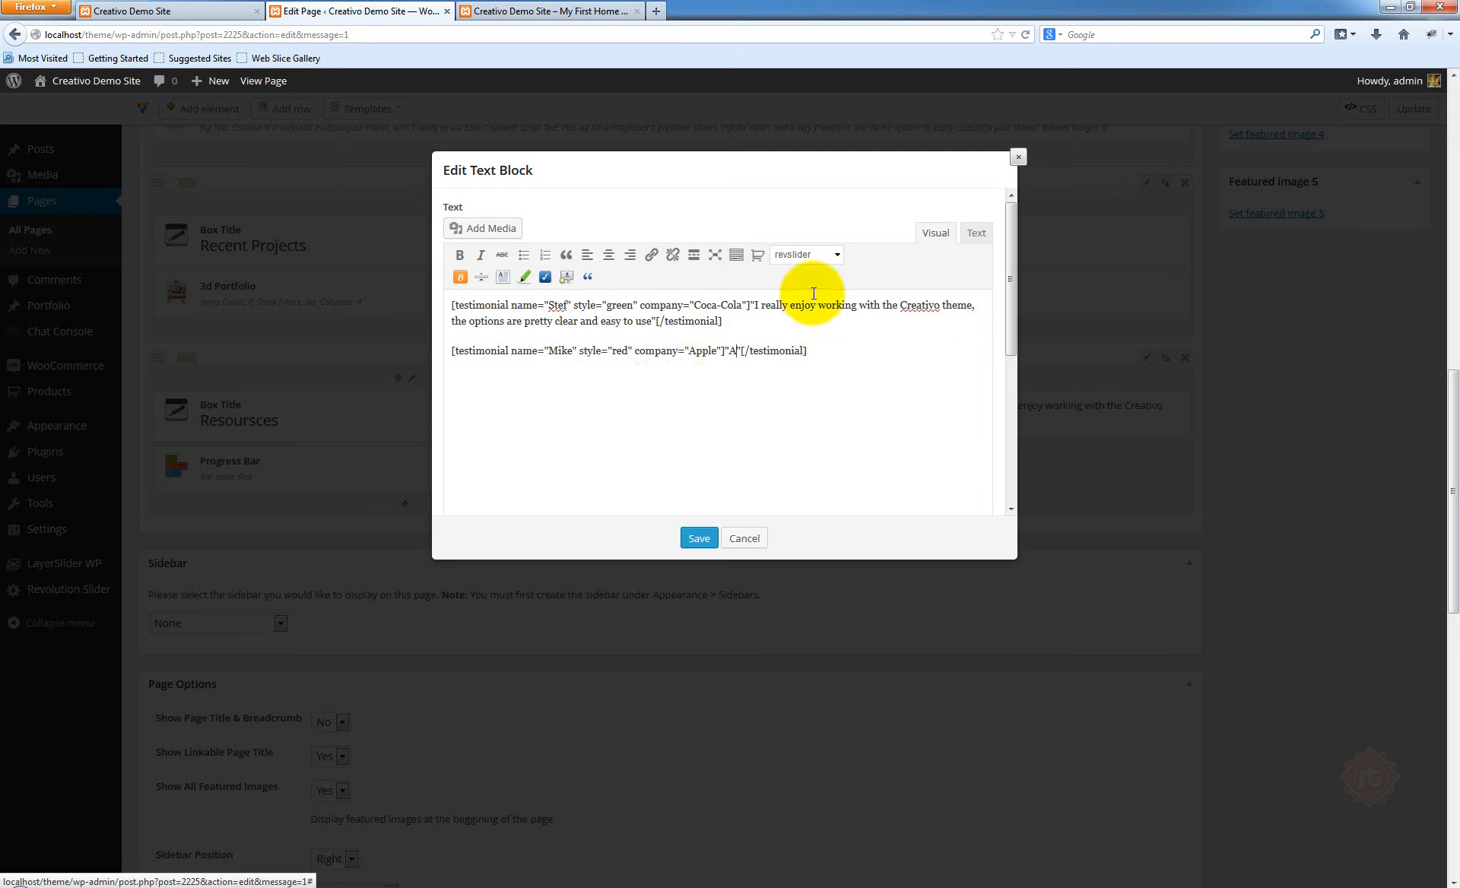
type("best ")
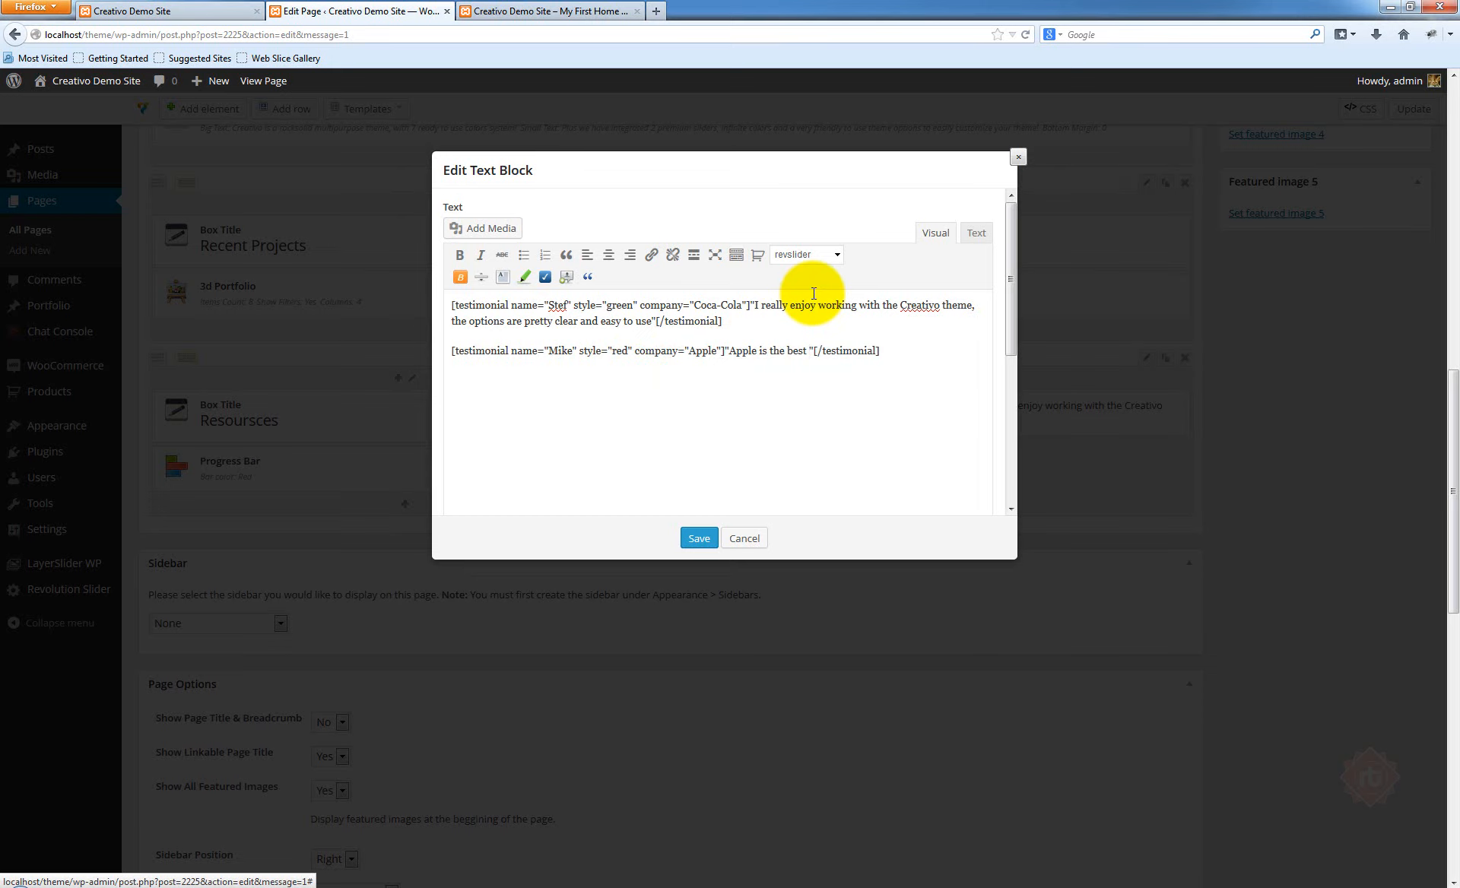
type("manufacturer in the world.")
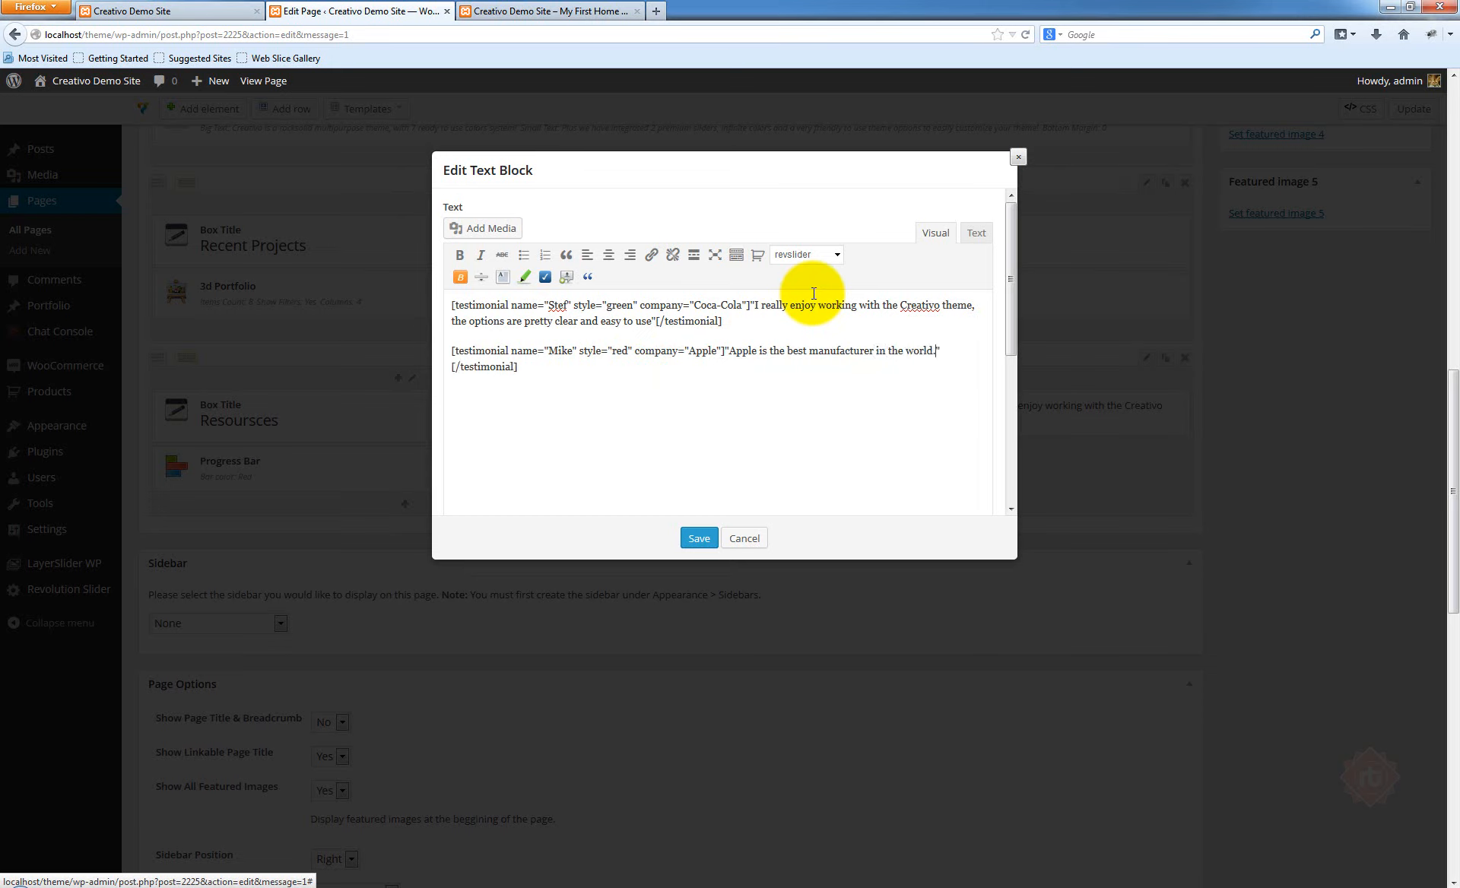
Add "Come join us." to the second testimonial's quote, repeat the whole quote twice more, and save the updated page
type(" Come join us.")
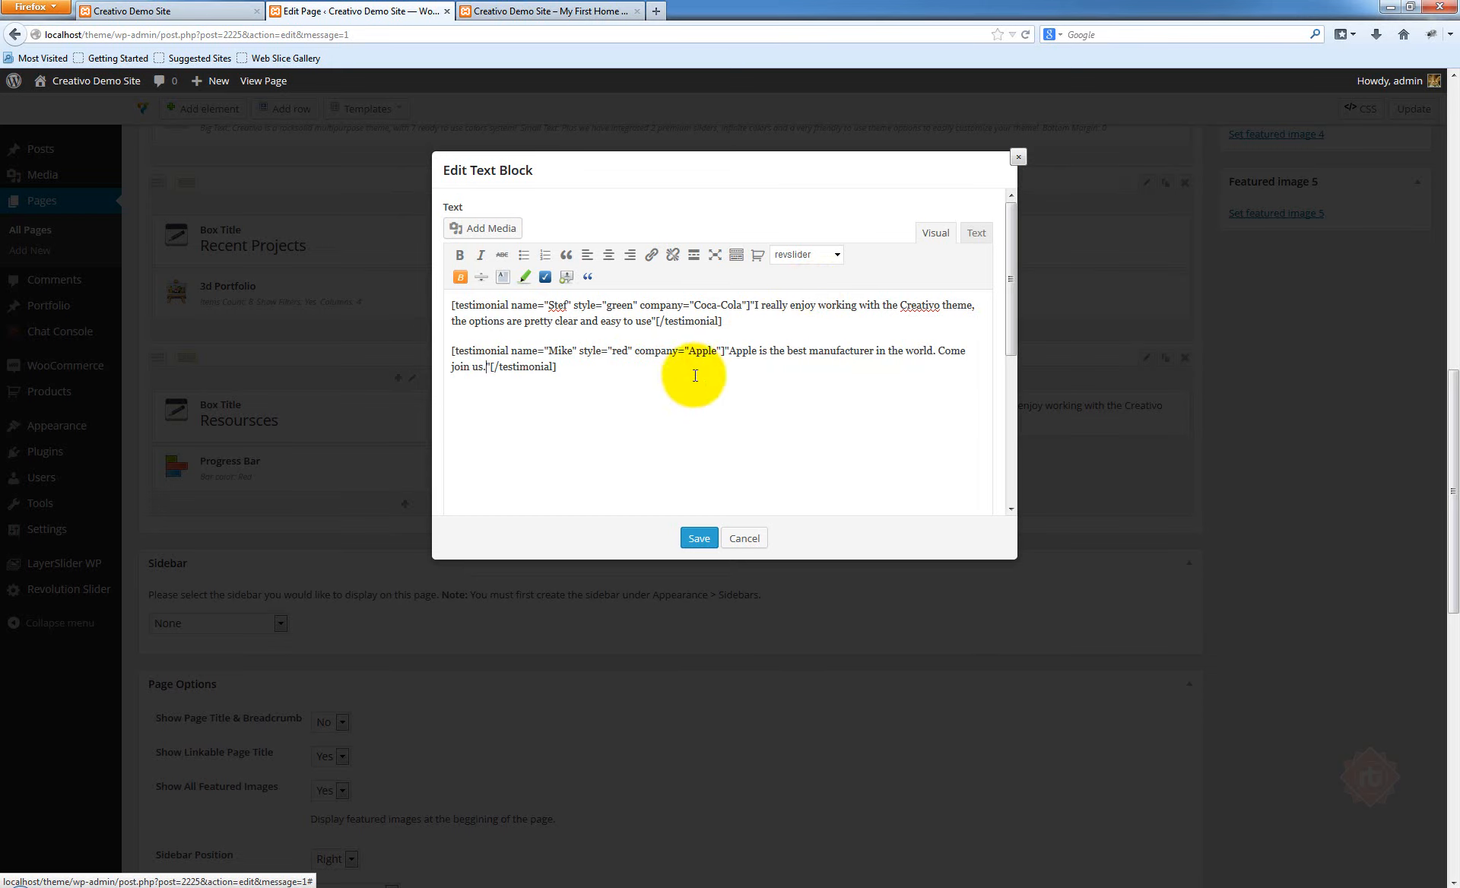
left_click_drag(728, 352, 489, 367)
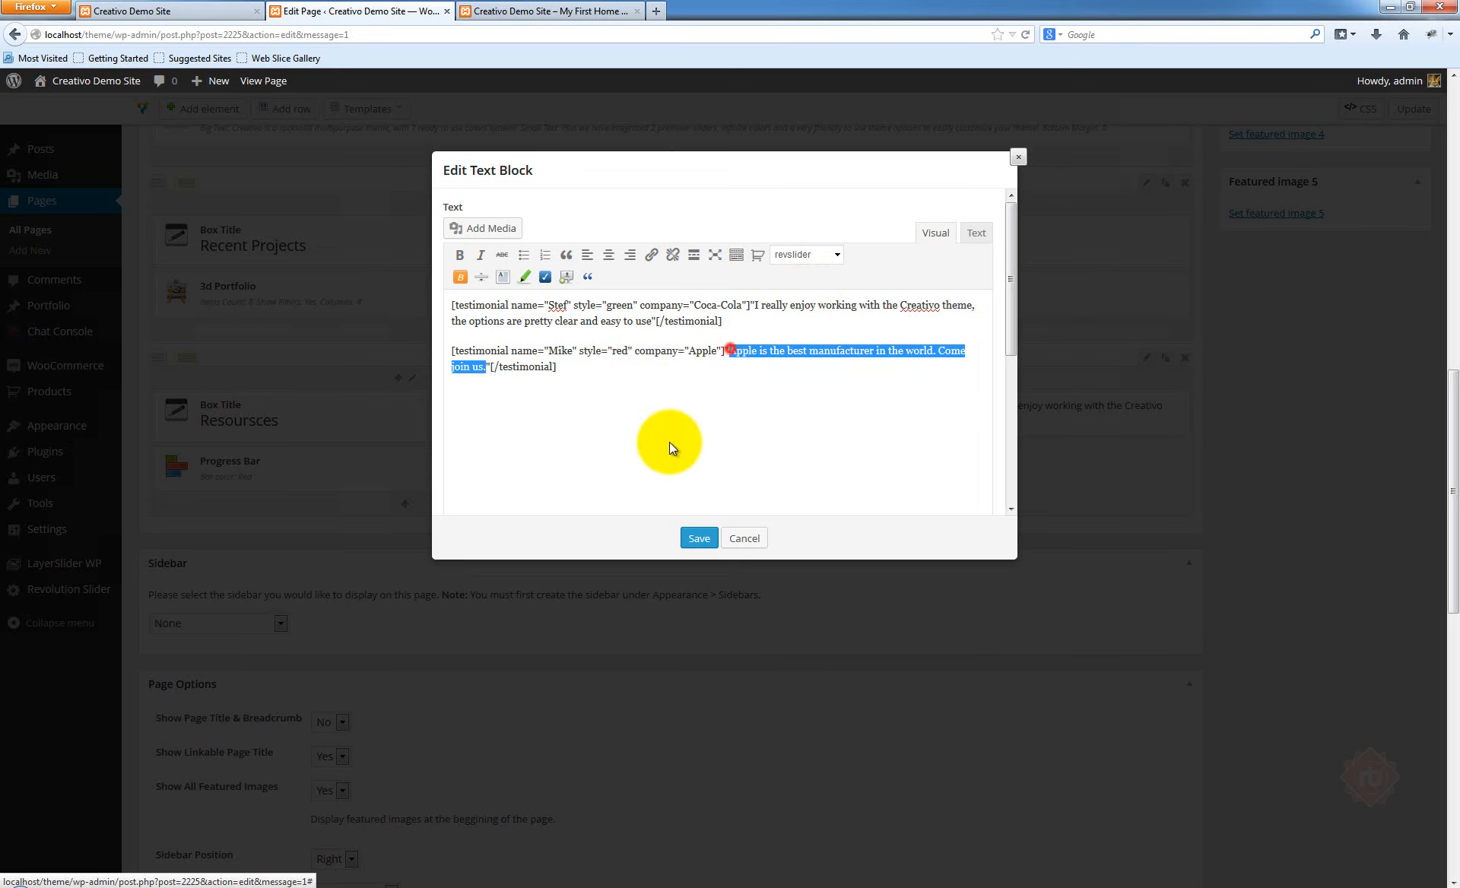
left_click(484, 367)
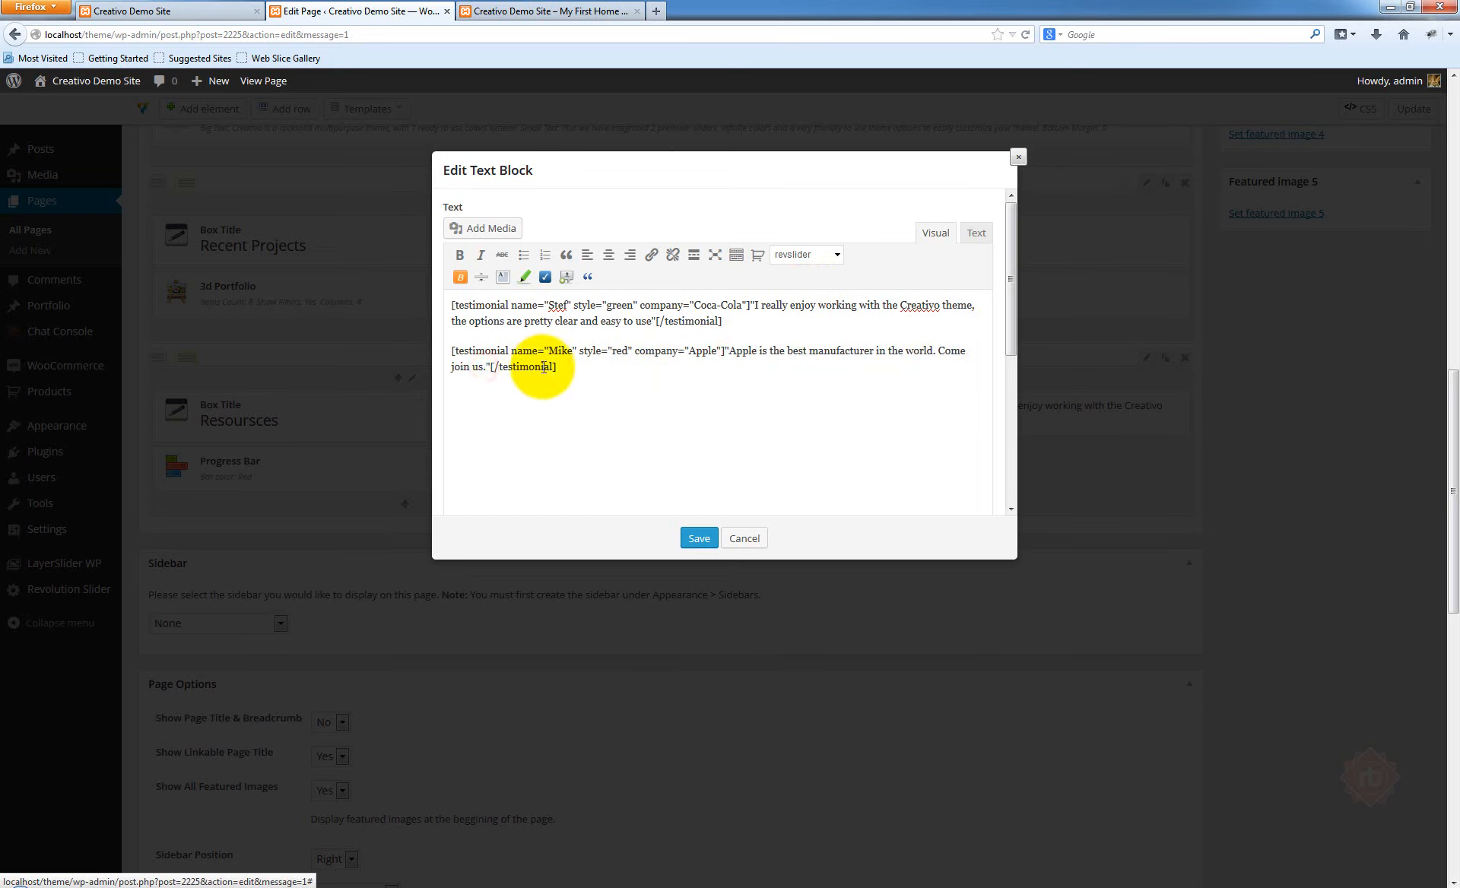
key("ctrl+v")
key("ctrl+v")
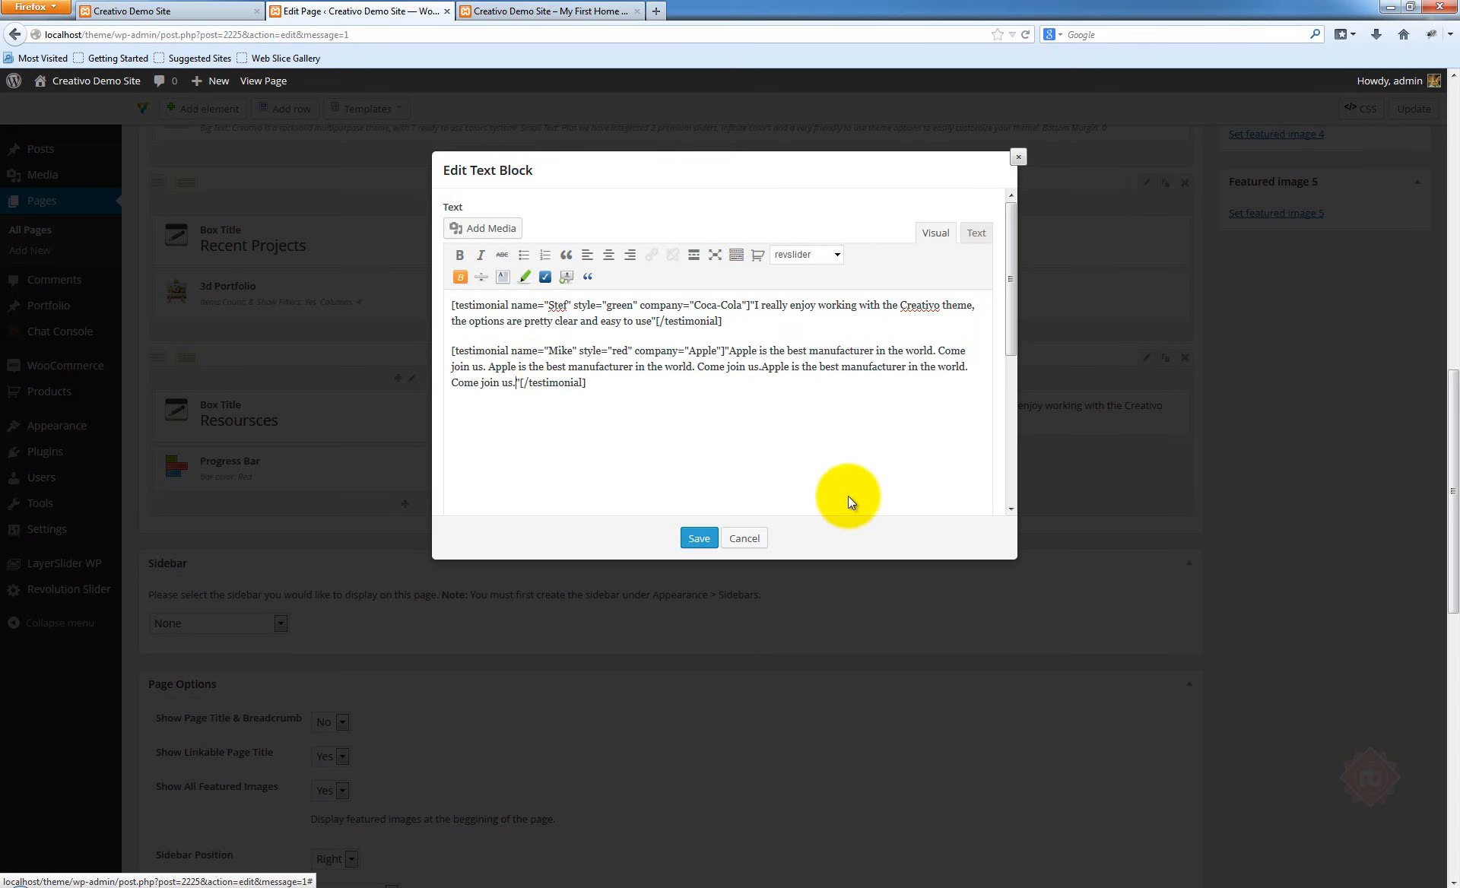
left_click(710, 539)
left_click(1412, 109)
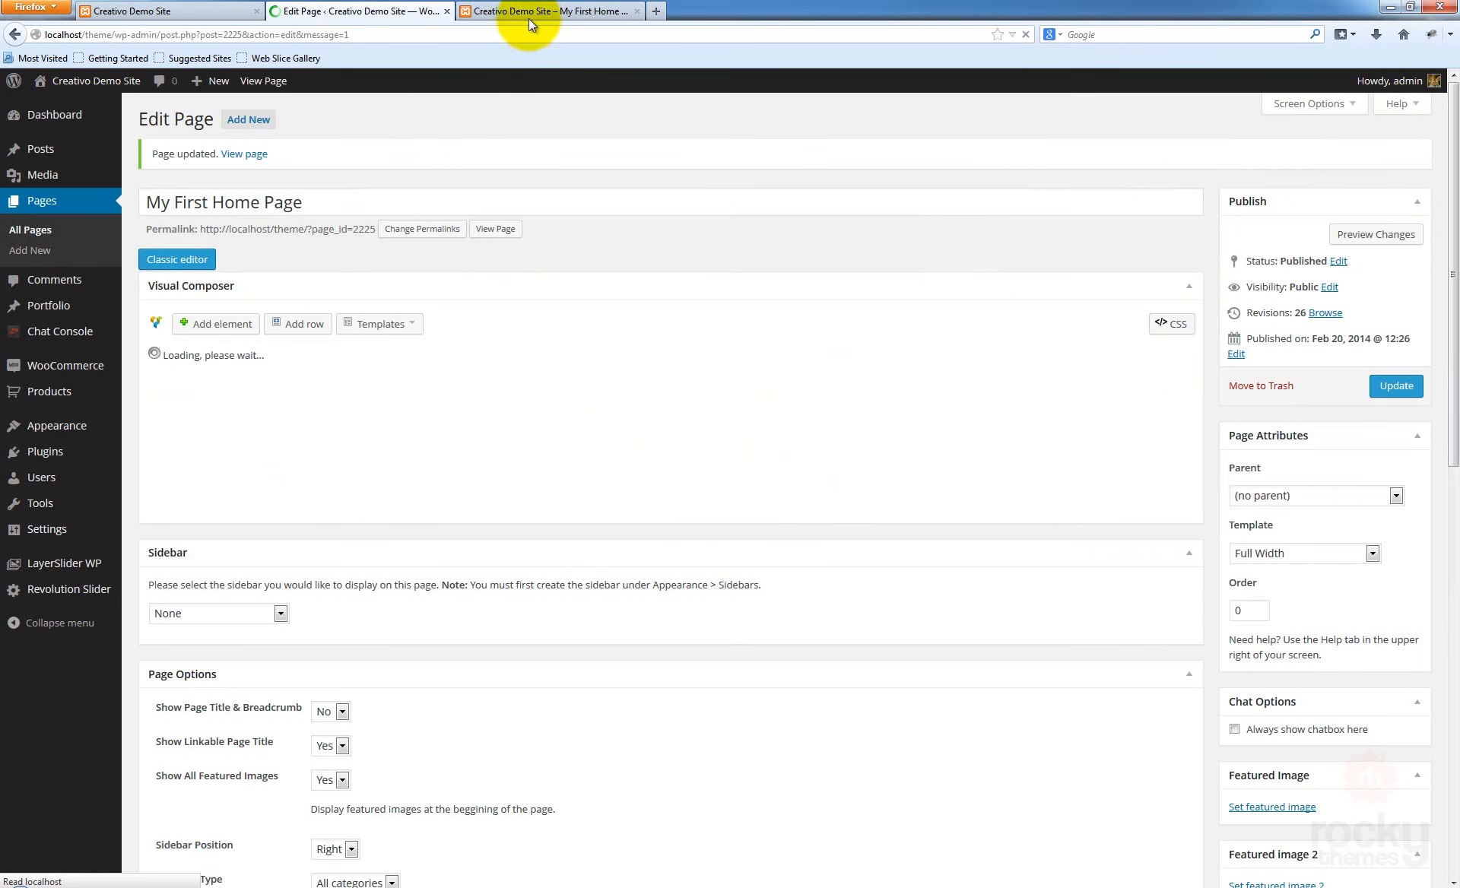
Reload the published home page and examine how the two testimonials display beside the progress bars
left_click(528, 15)
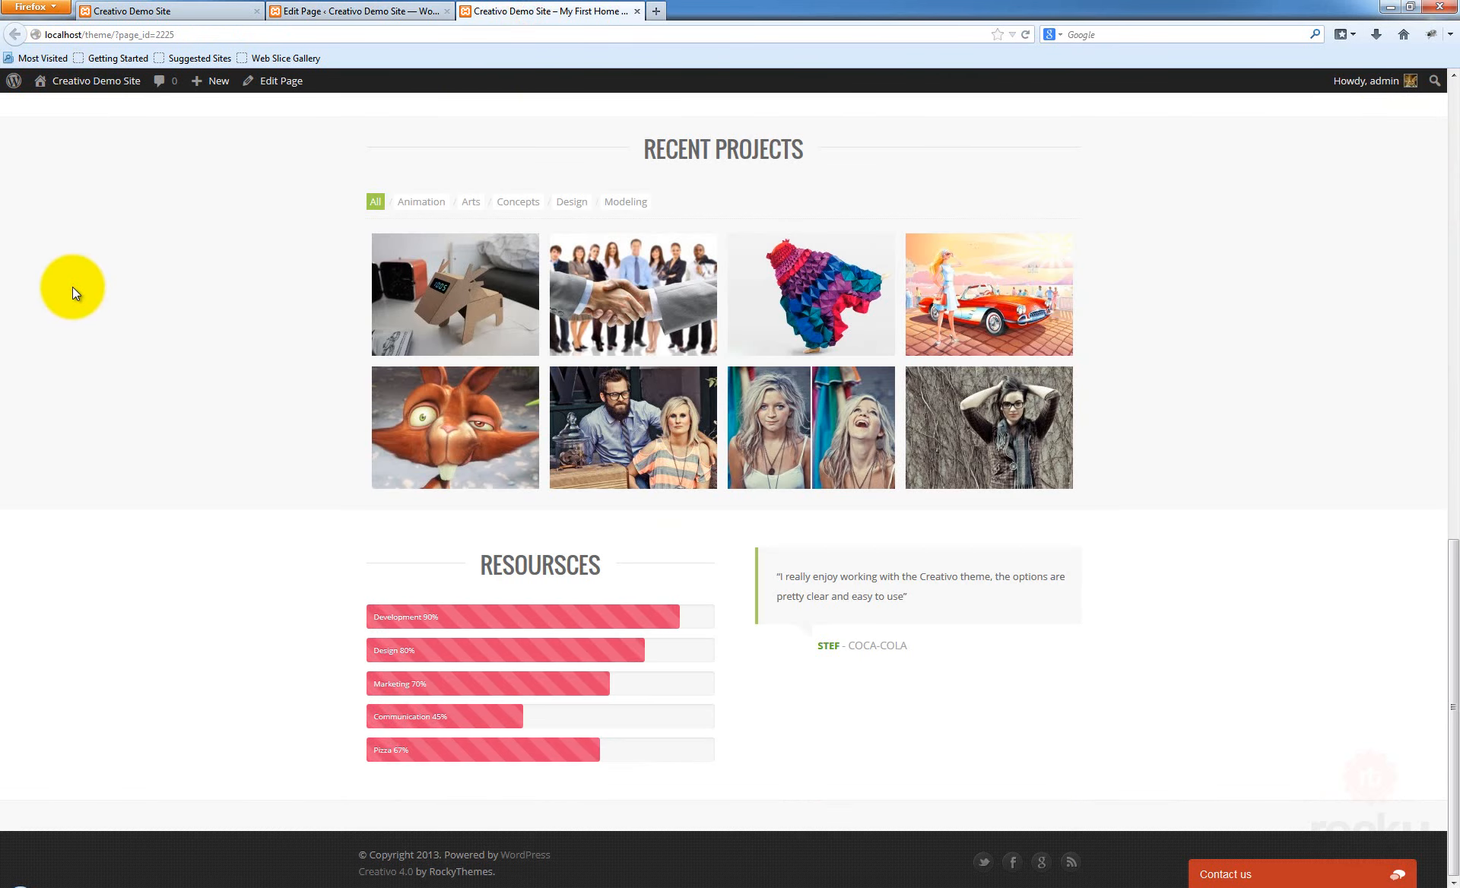
left_click(74, 291)
key("F5")
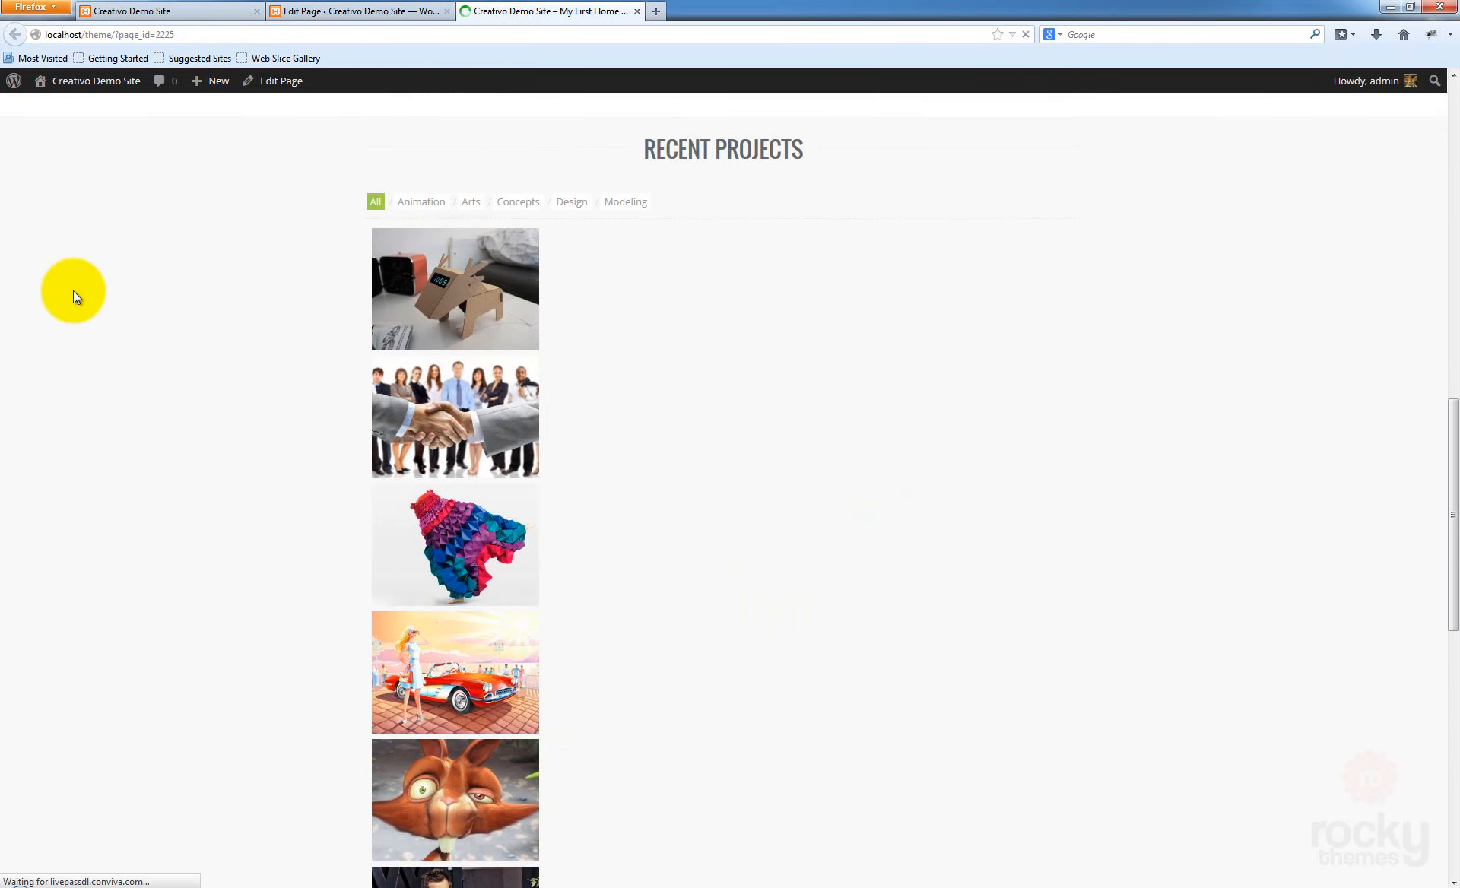
scroll(1117, 338, "down", 2)
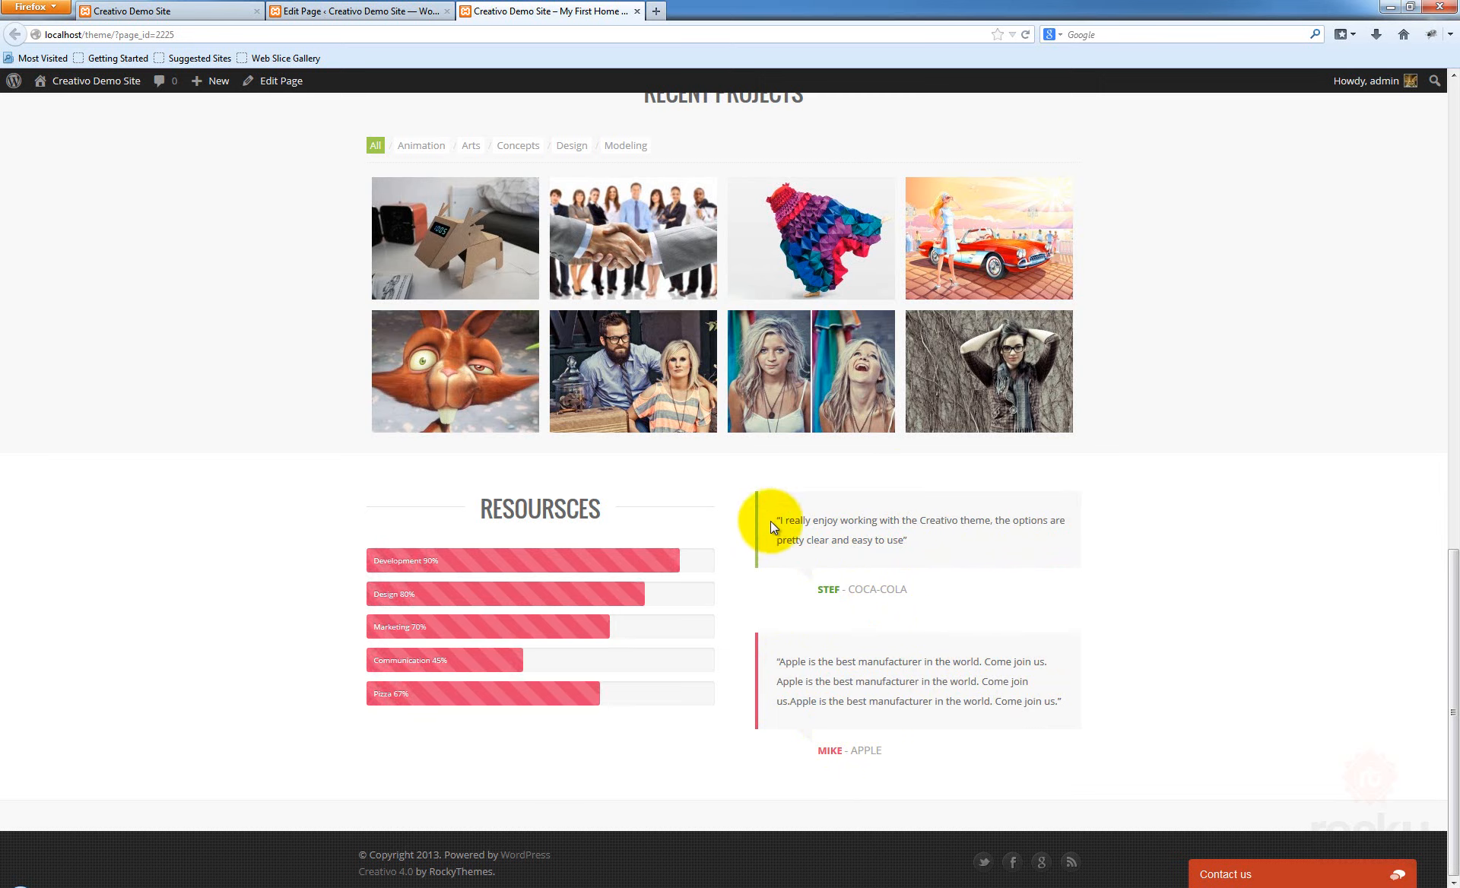
left_click_drag(771, 521, 922, 526)
left_click(922, 527)
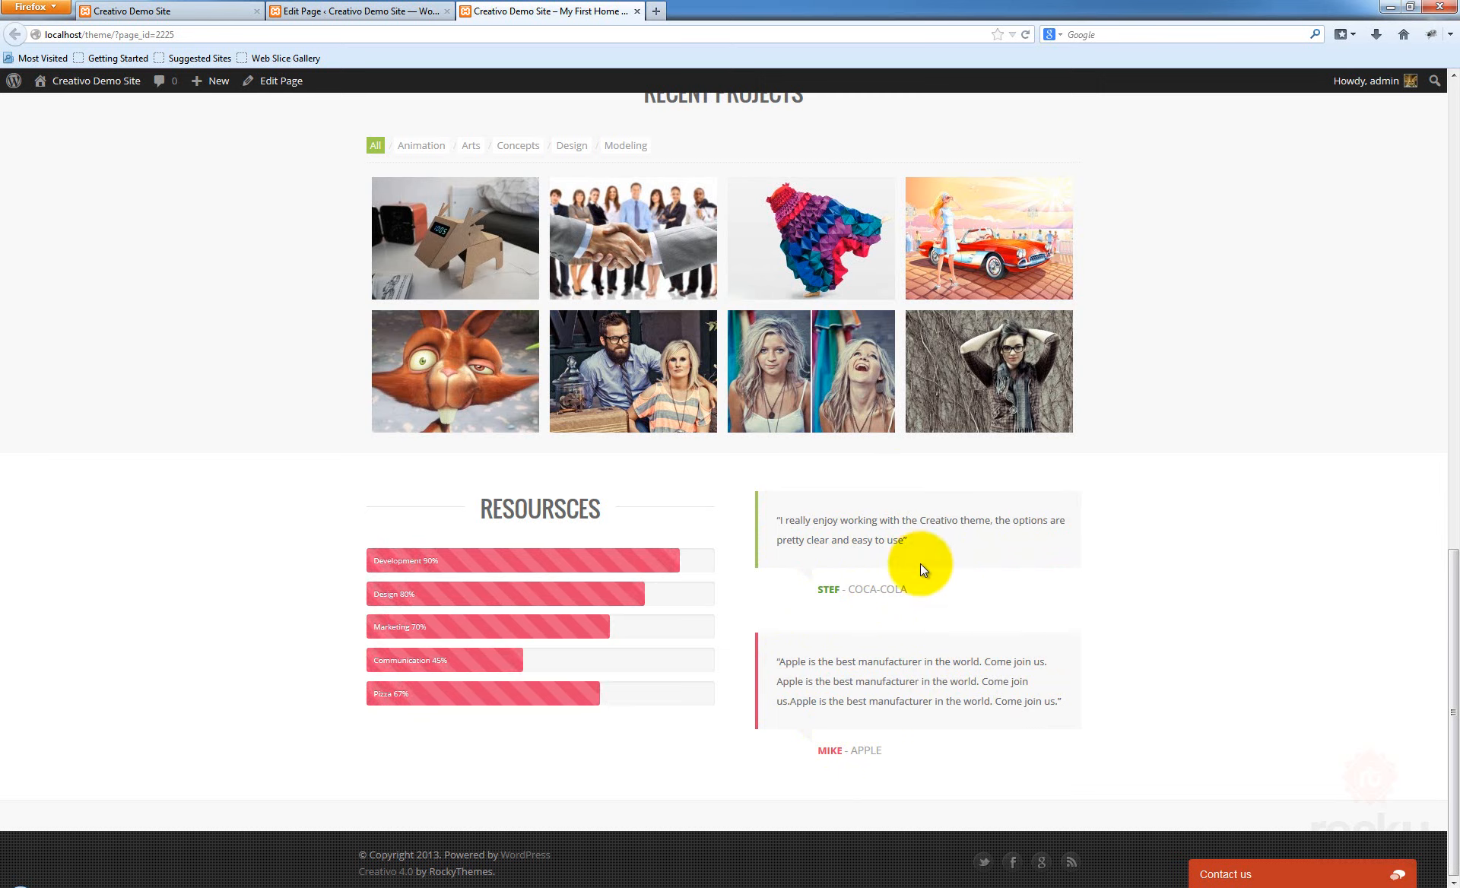
Reopen the testimonial text block in the page editor and insert an opening [testimonials] tag before the first testimonial shortcode
left_click(373, 12)
scroll(1027, 453, "down", 15)
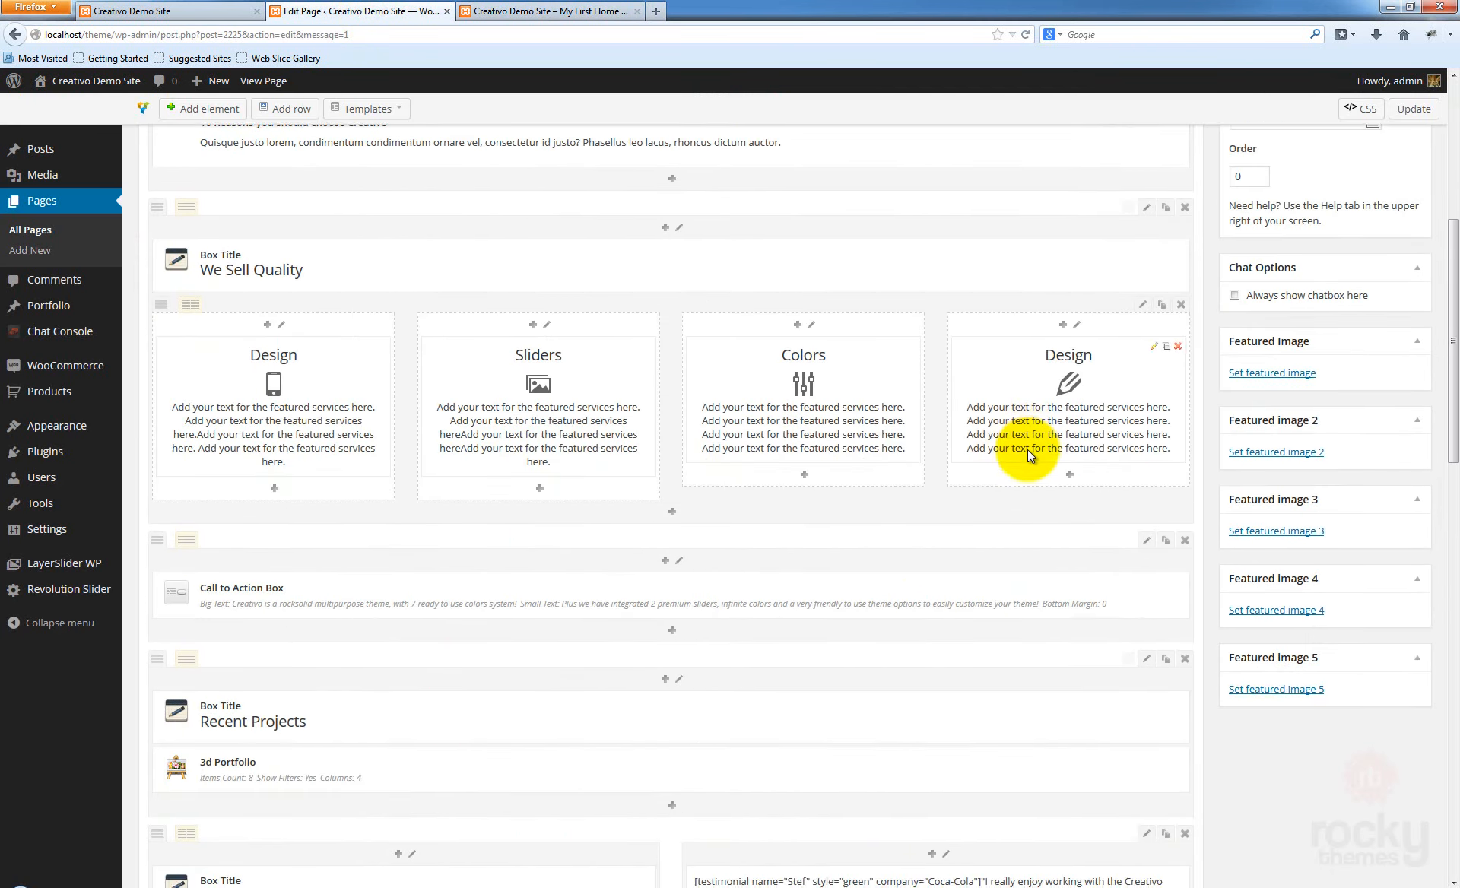
scroll(1144, 338, "up", 3)
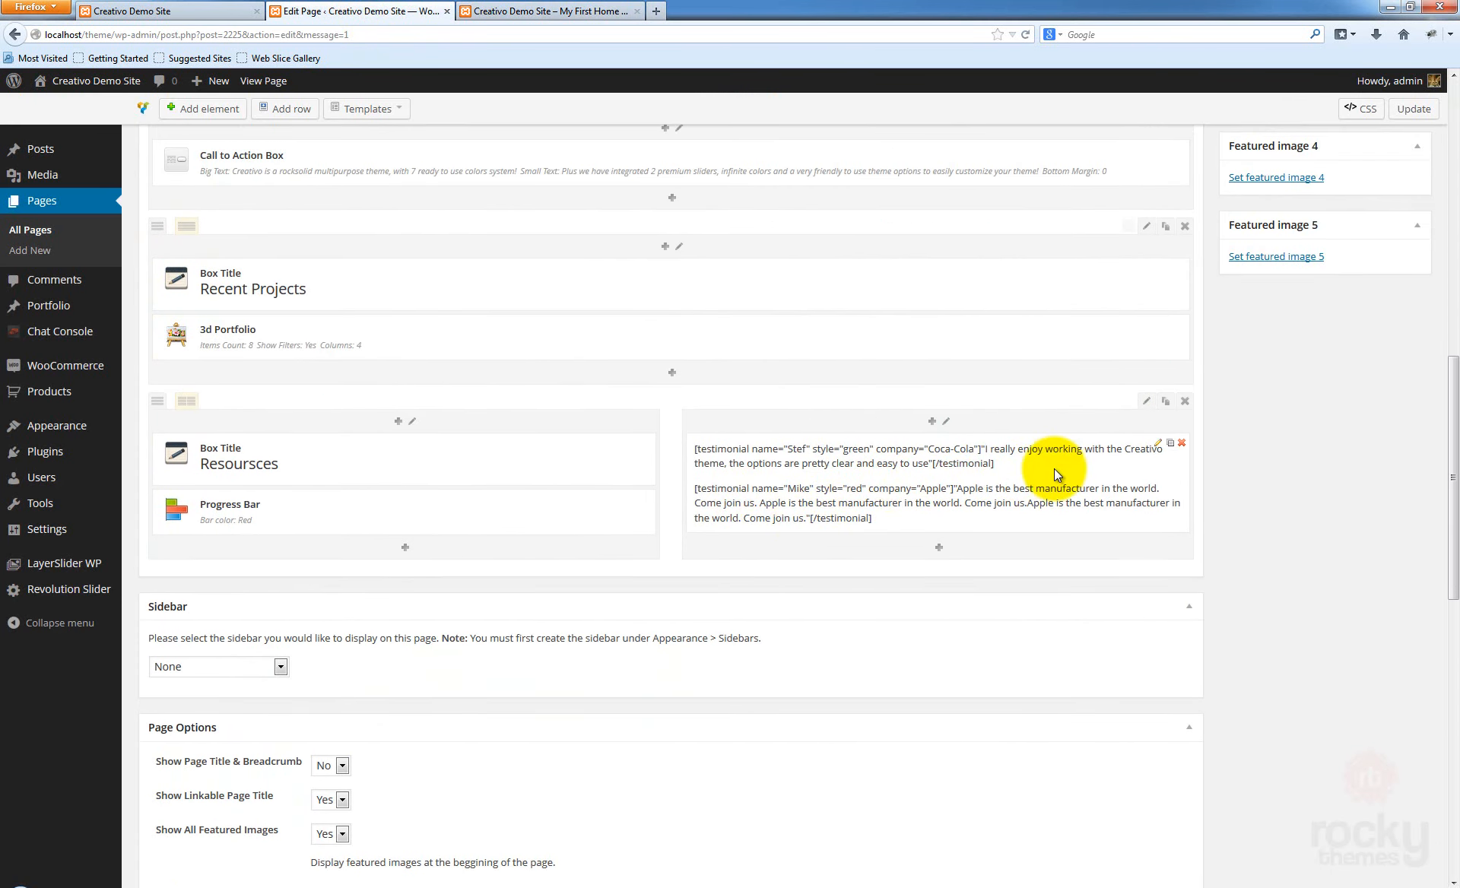
left_click(1160, 443)
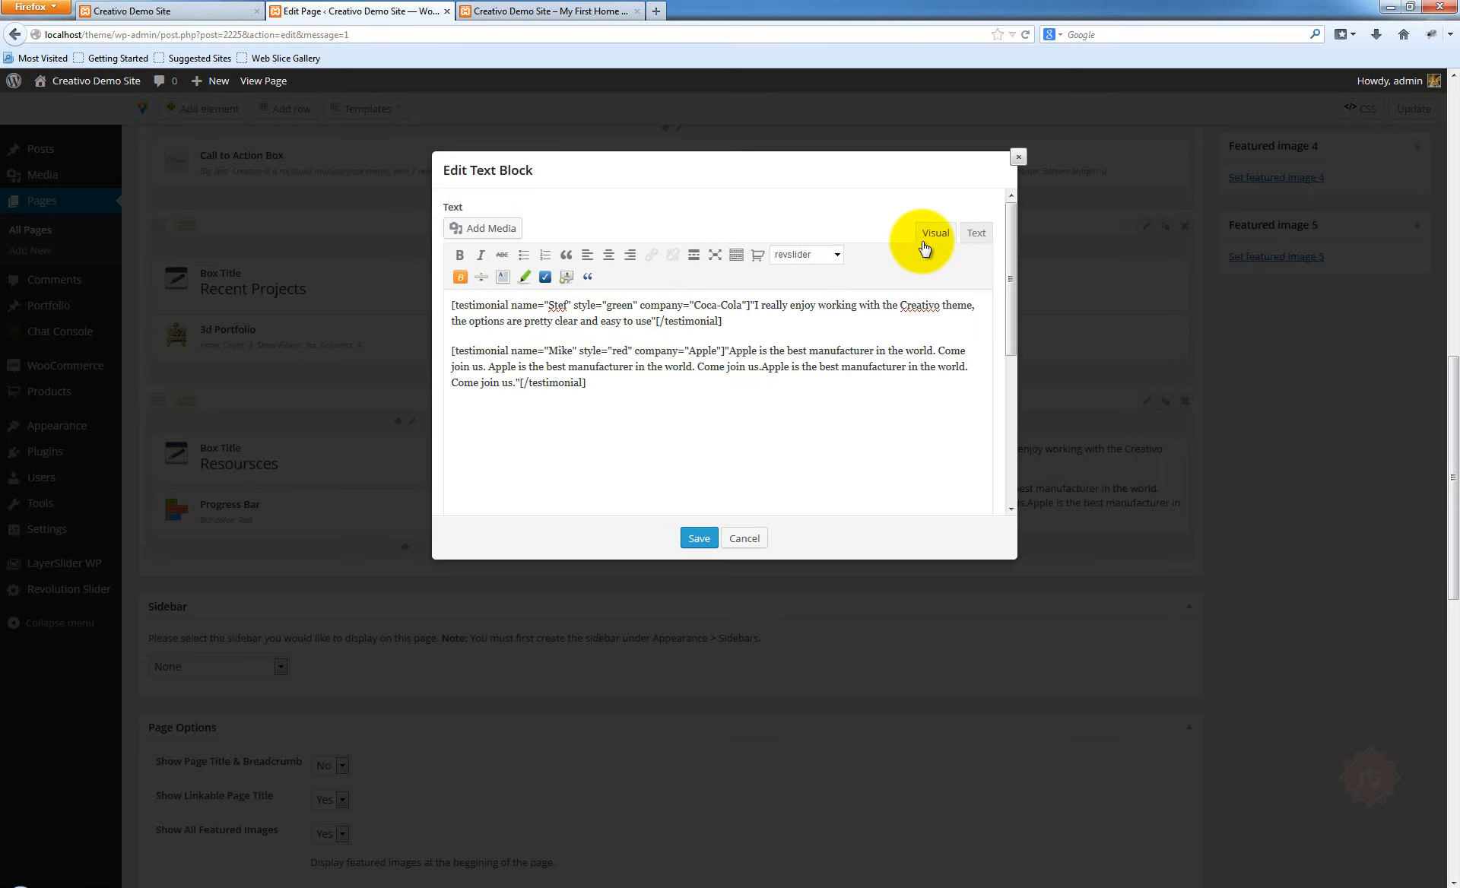
type("[]")
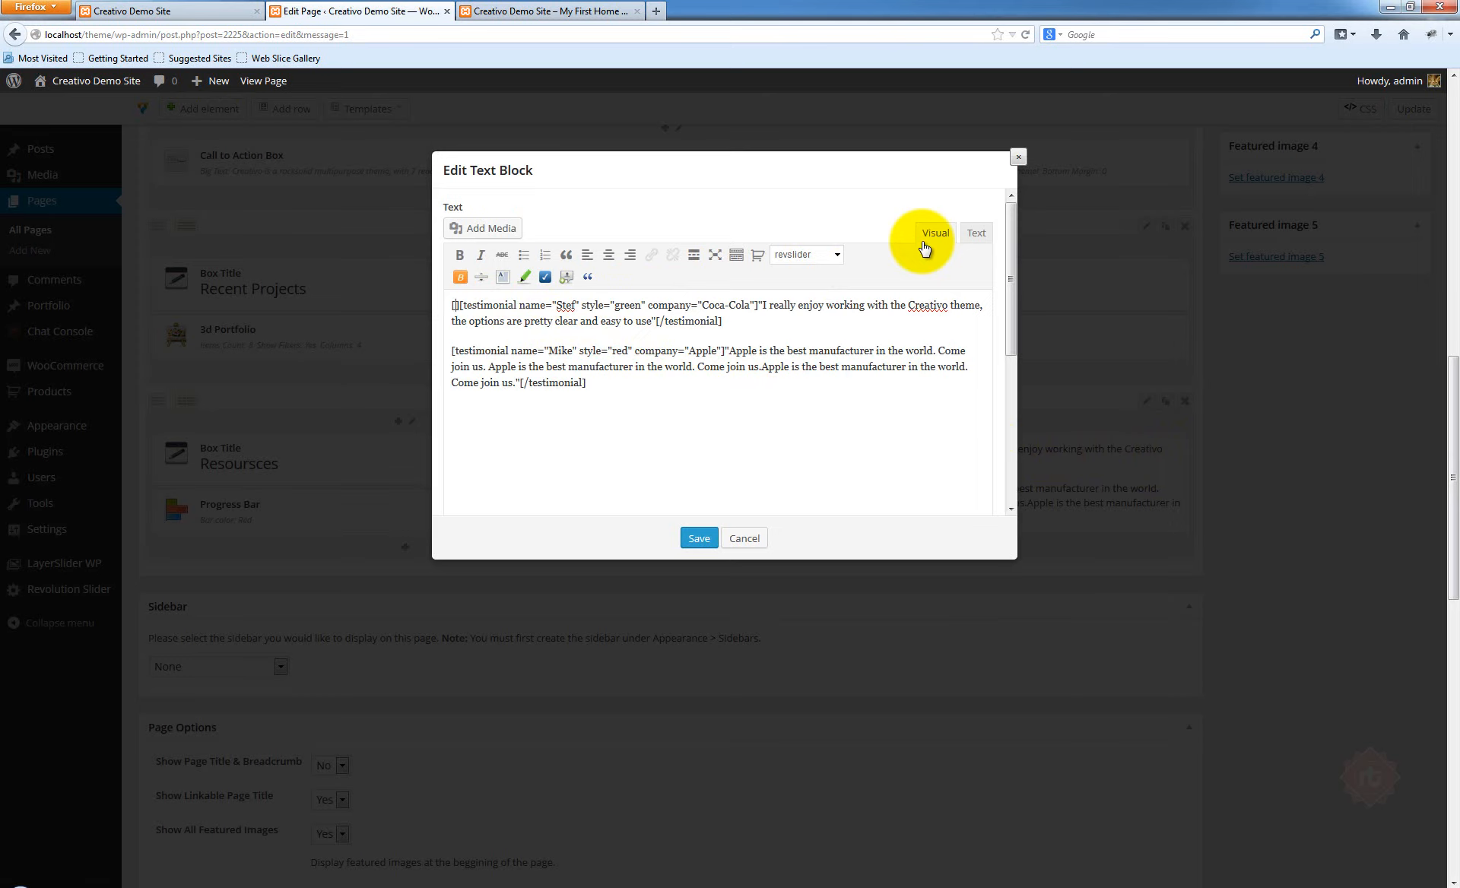
type("tes")
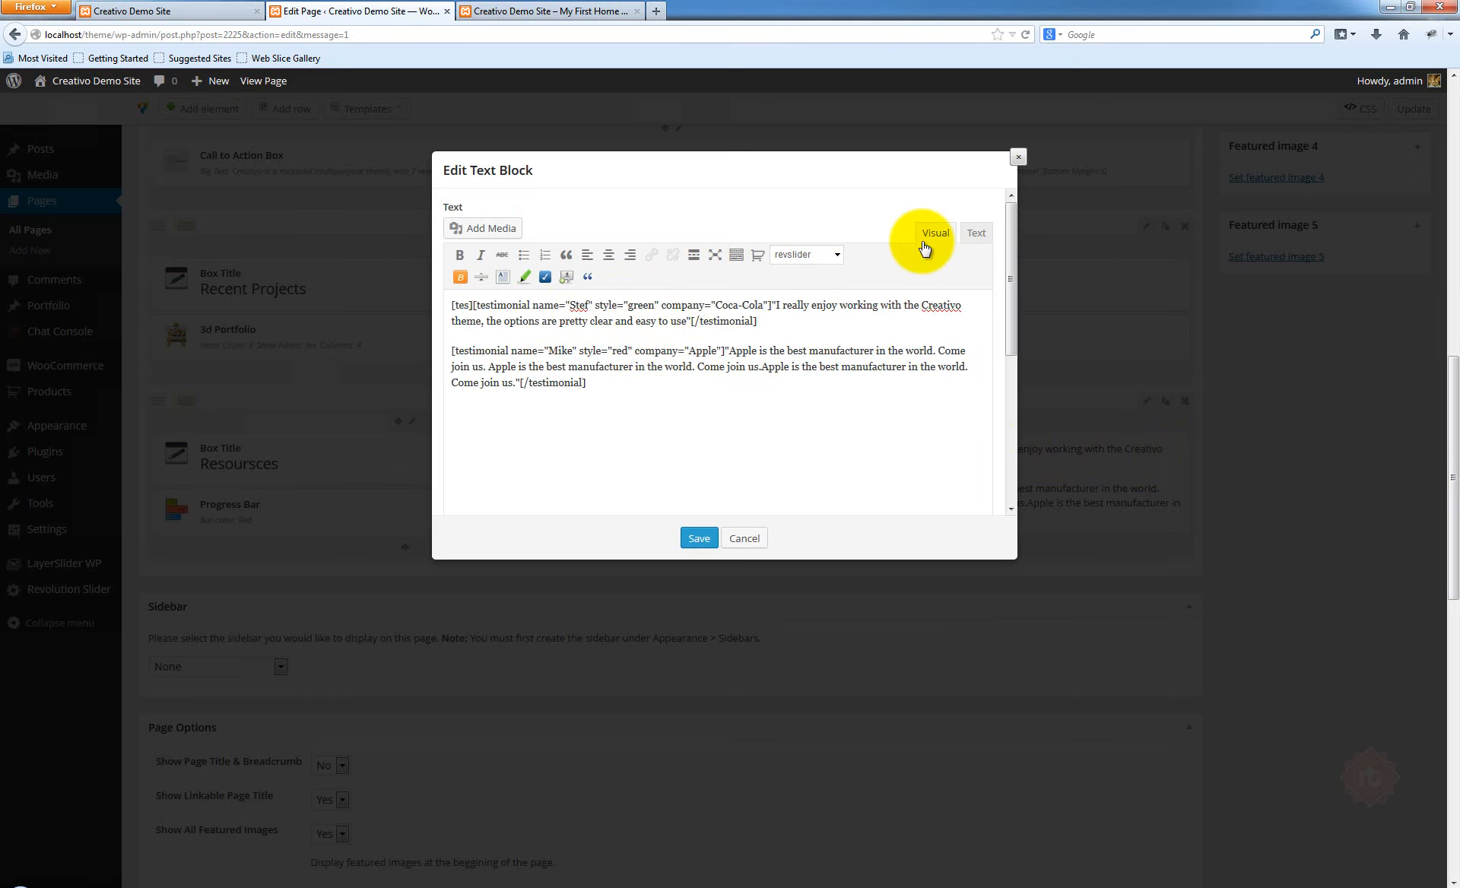
type("timoni")
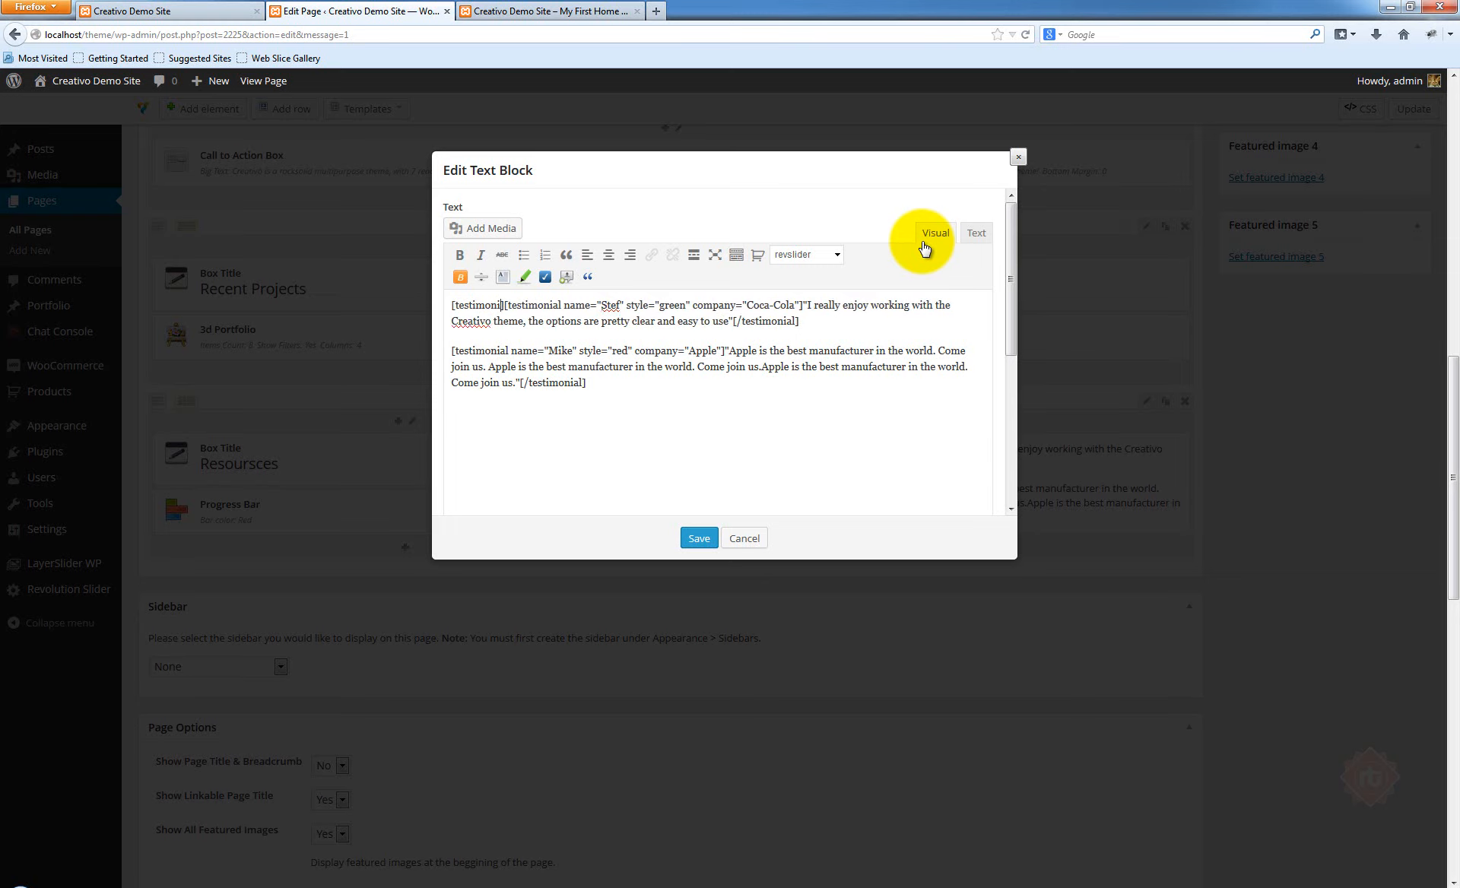
type("als")
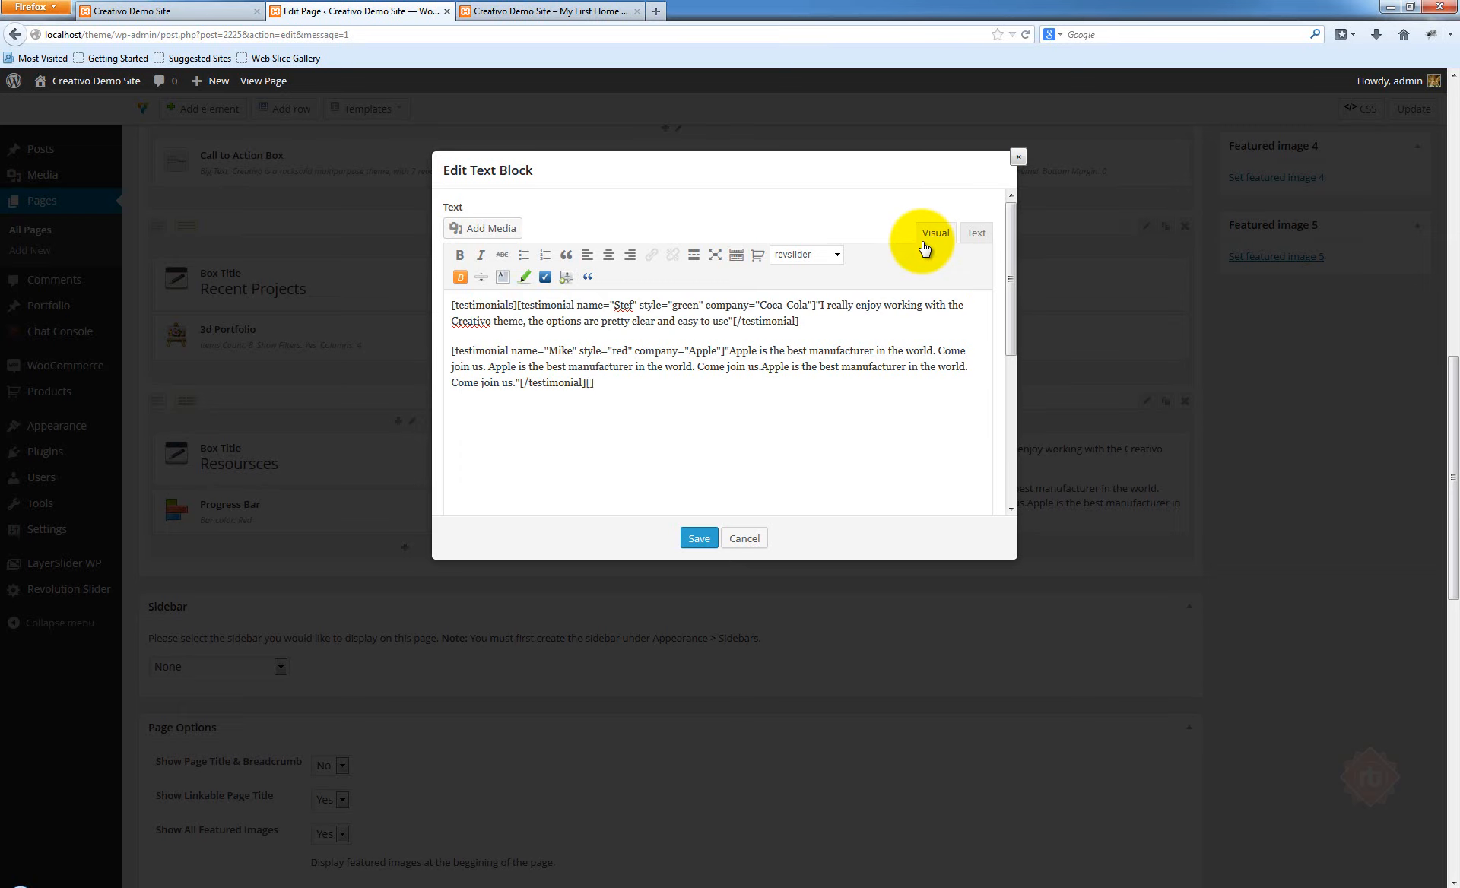
Add the closing tag [/testimonals] after the second testimonial shortcode
type("tes")
type("timonals")
type("/")
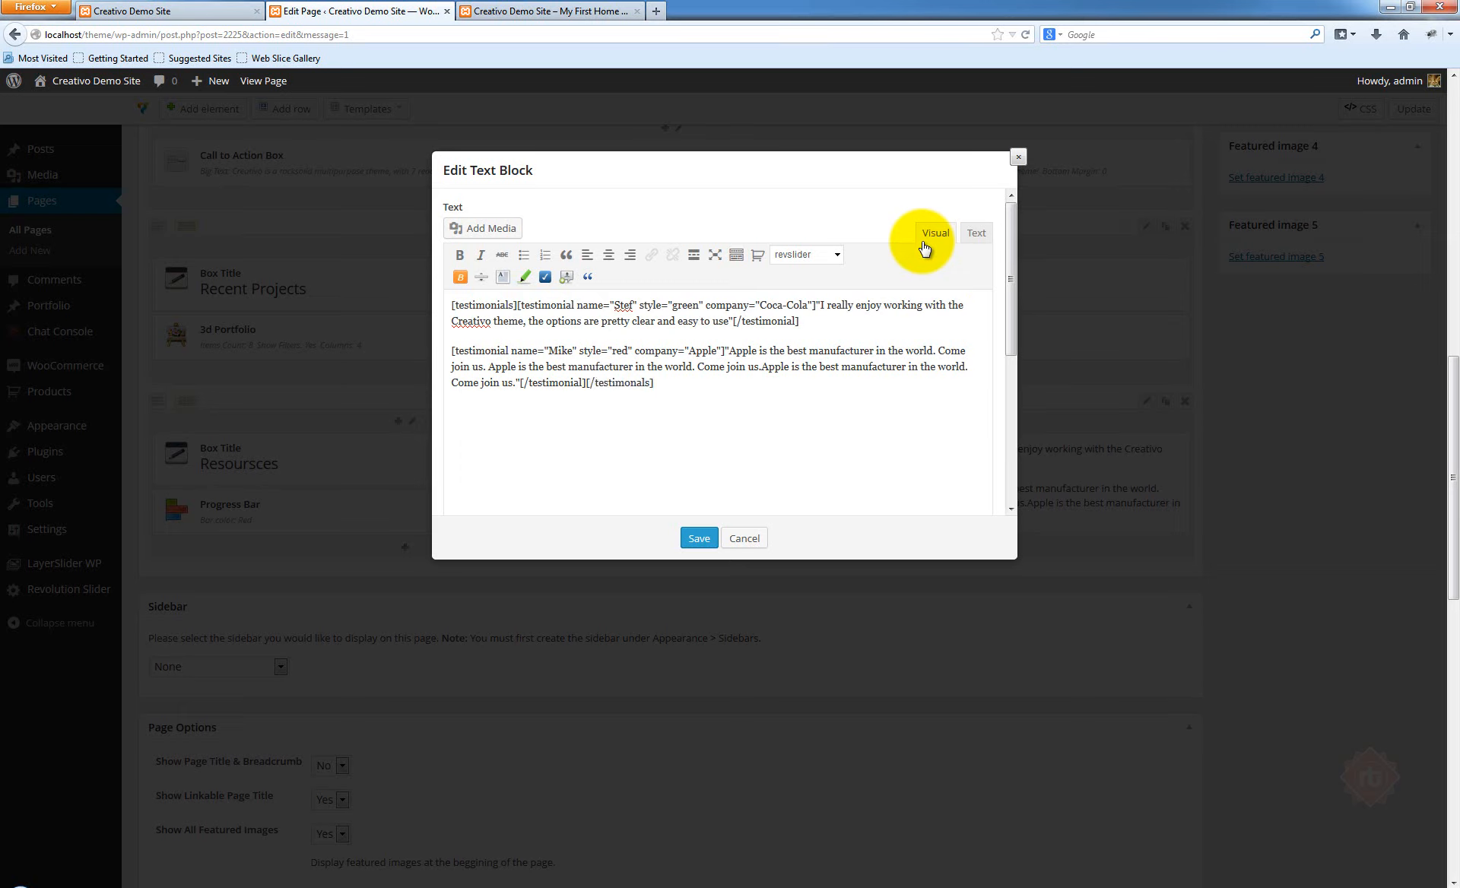
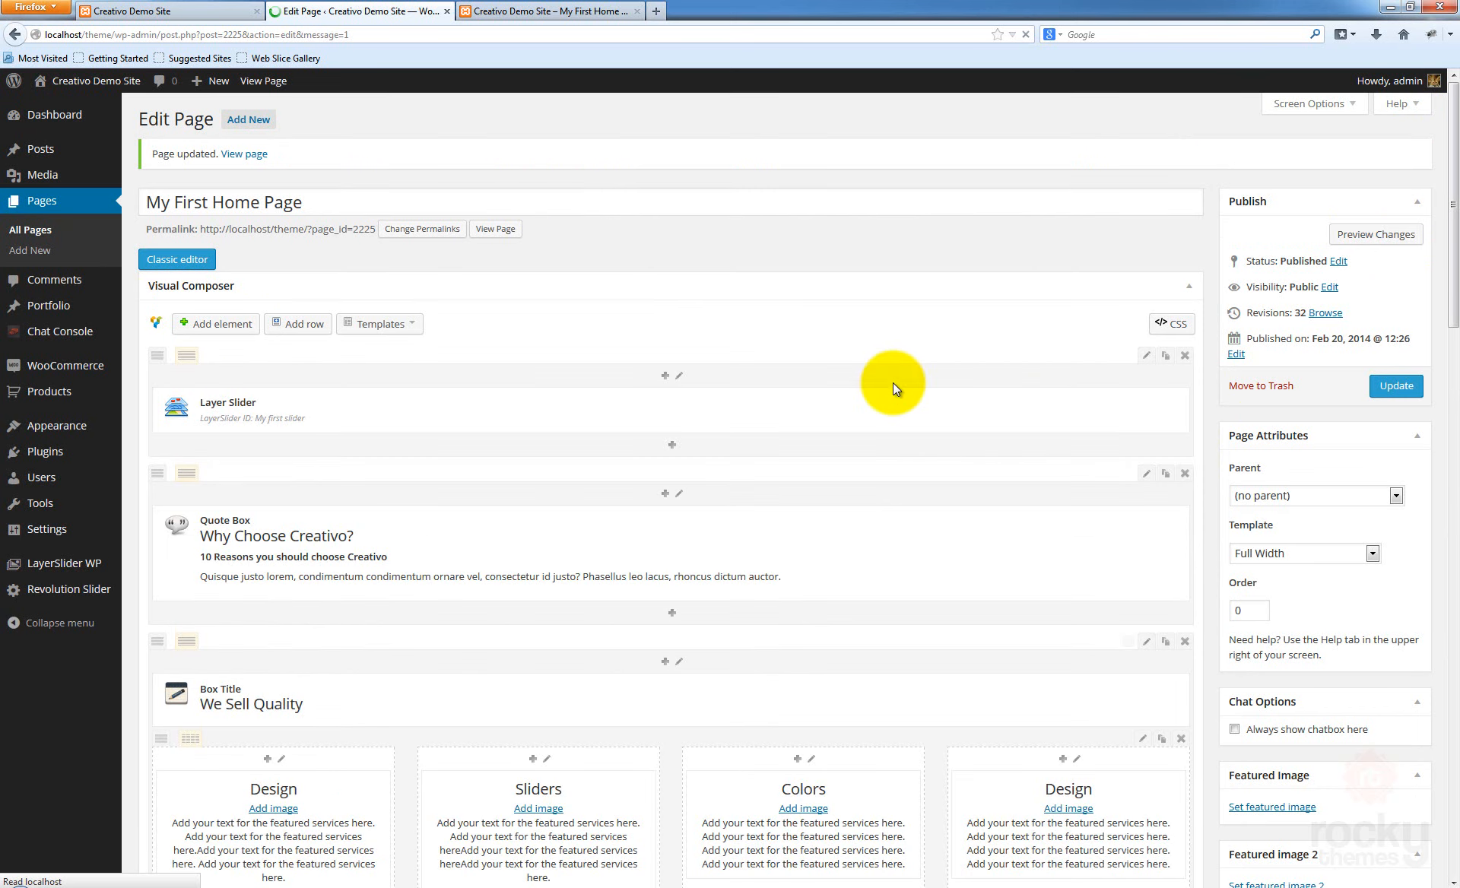
Reload the published home page and check how the wrapped testimonials are rendered
left_click(507, 13)
key("F5")
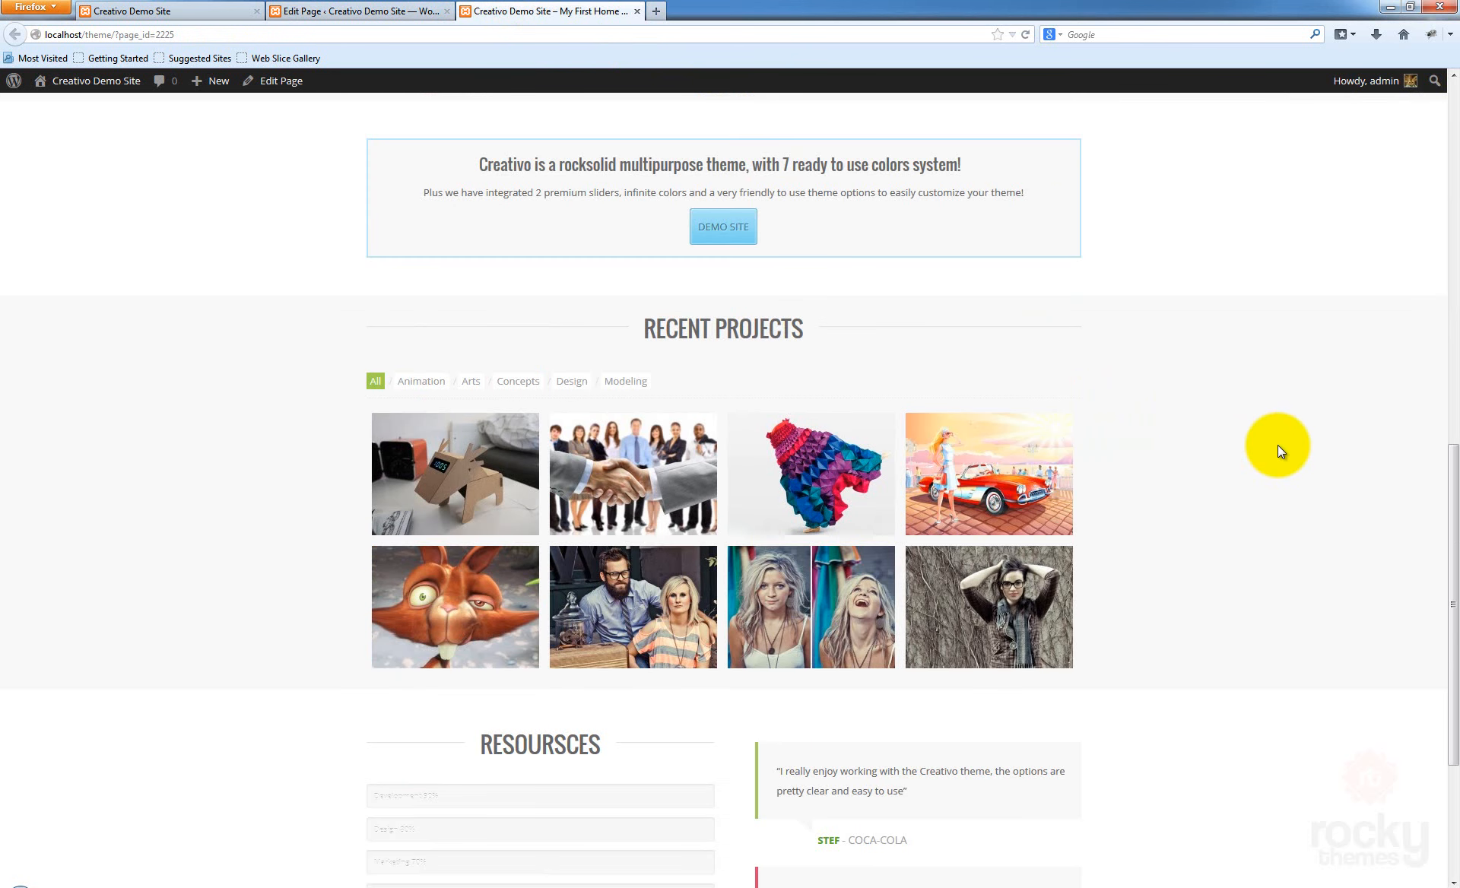
scroll(1209, 432, "down", 3)
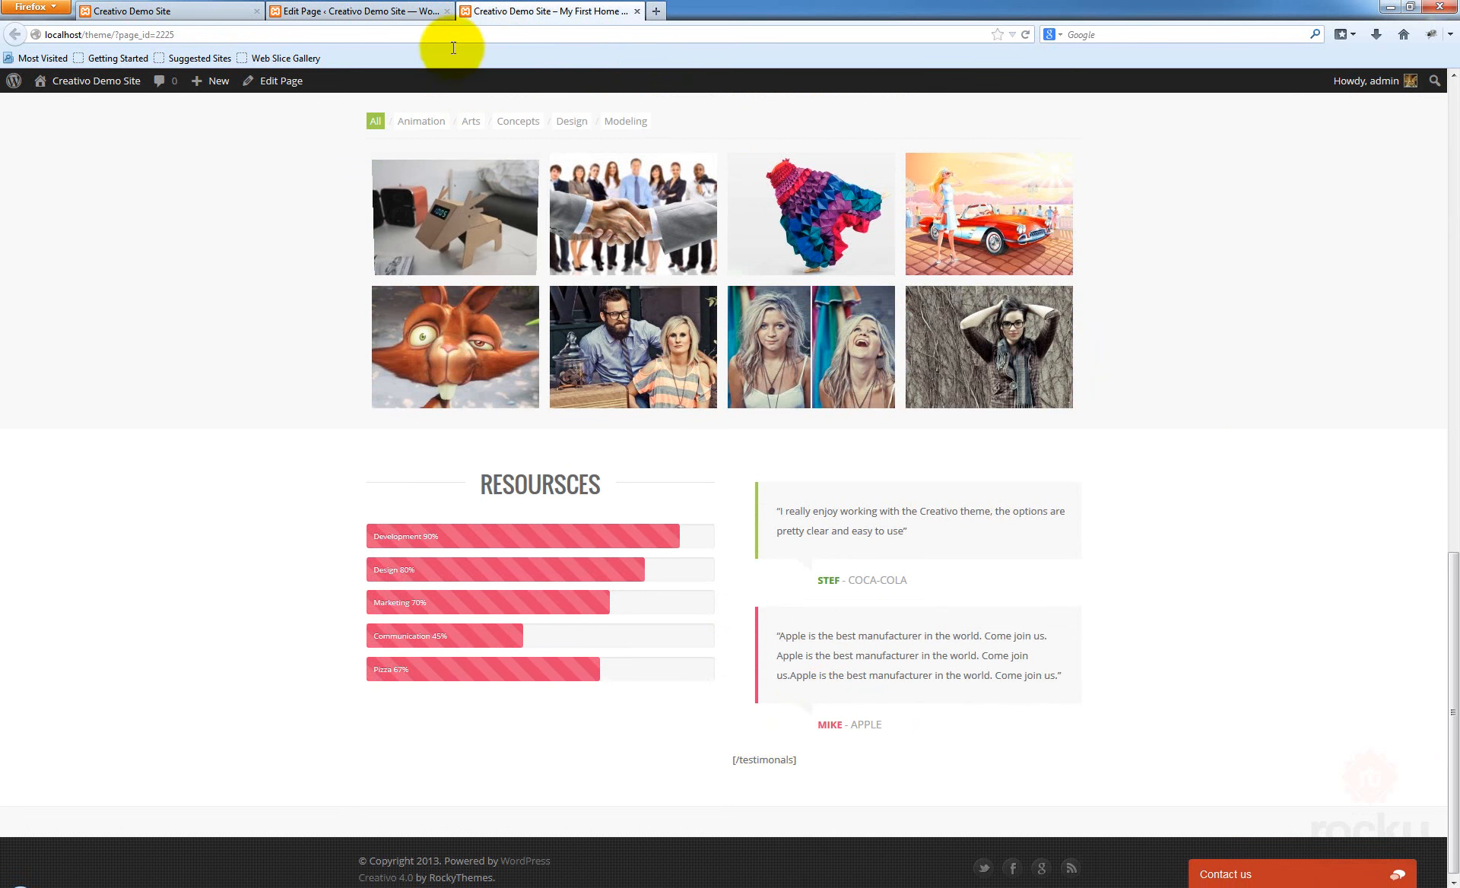
Correct the closing tag in the testimonial text block to [/testimonials] and save the updated page
left_click(397, 12)
scroll(939, 522, "down", 8)
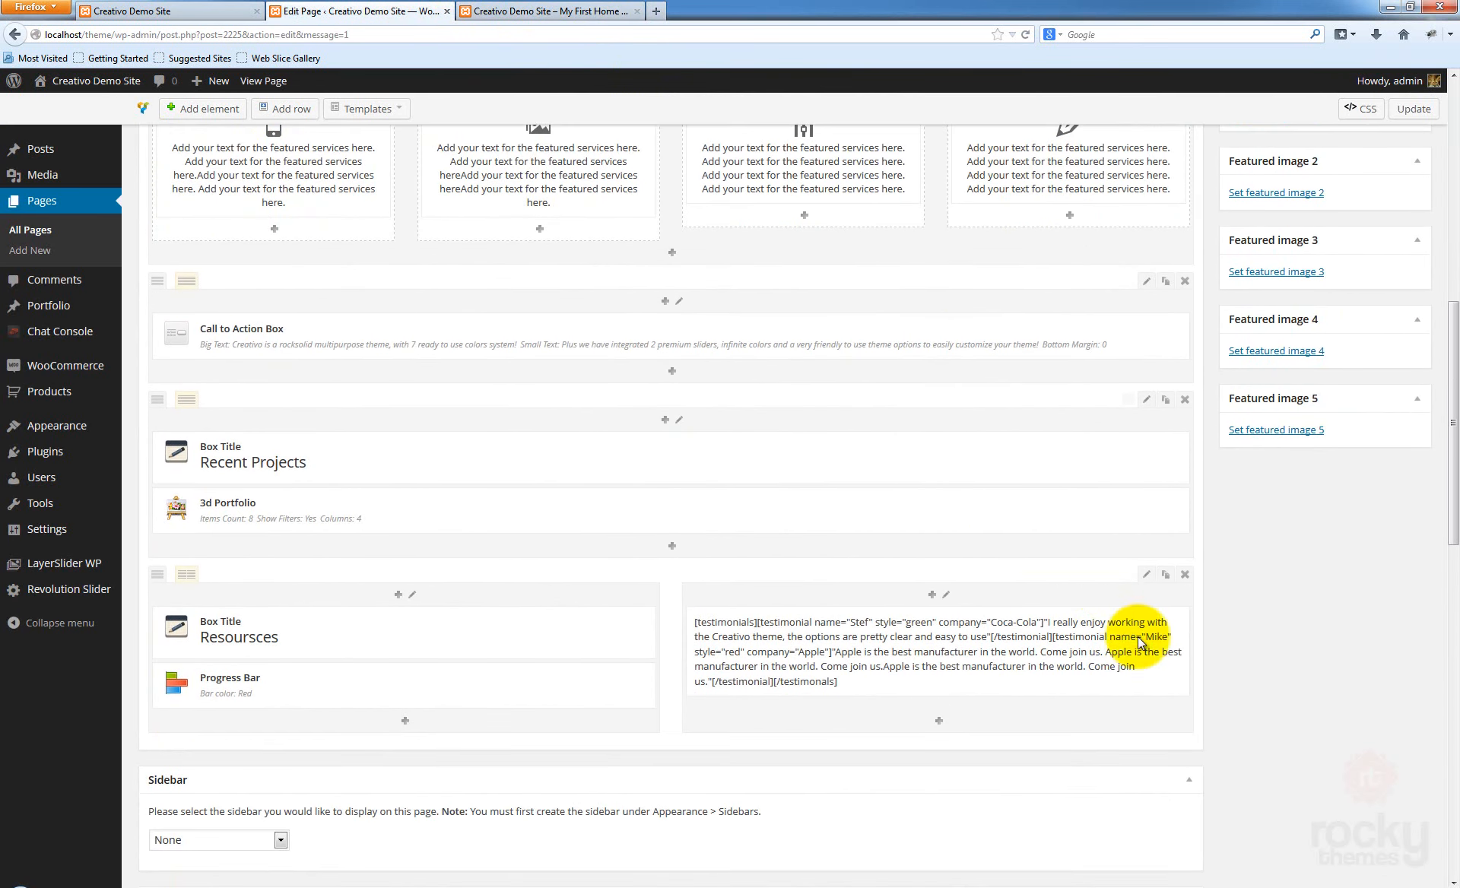
left_click(1162, 618)
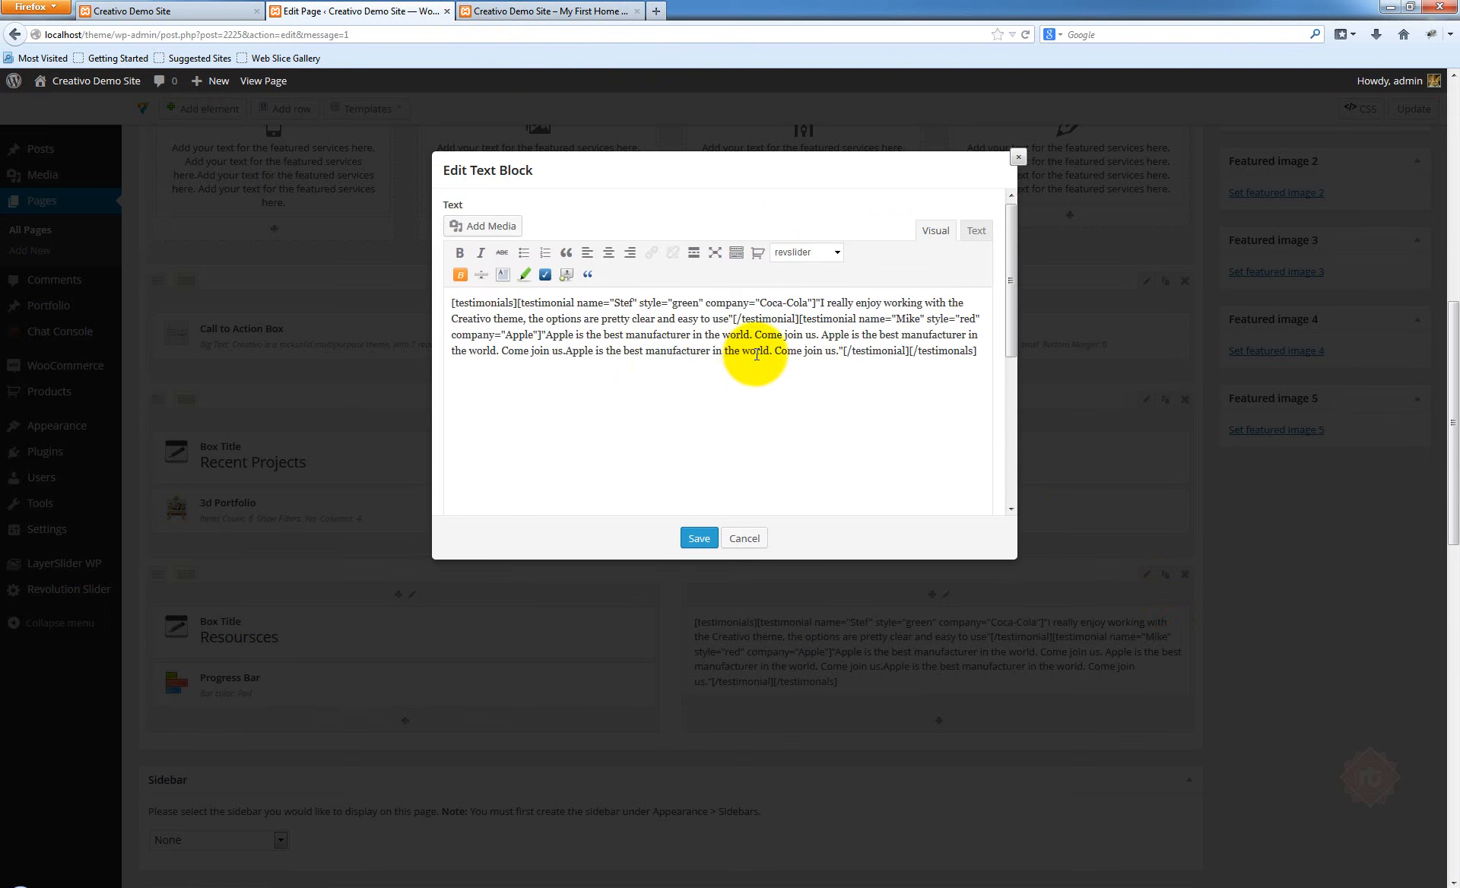
left_click(943, 312)
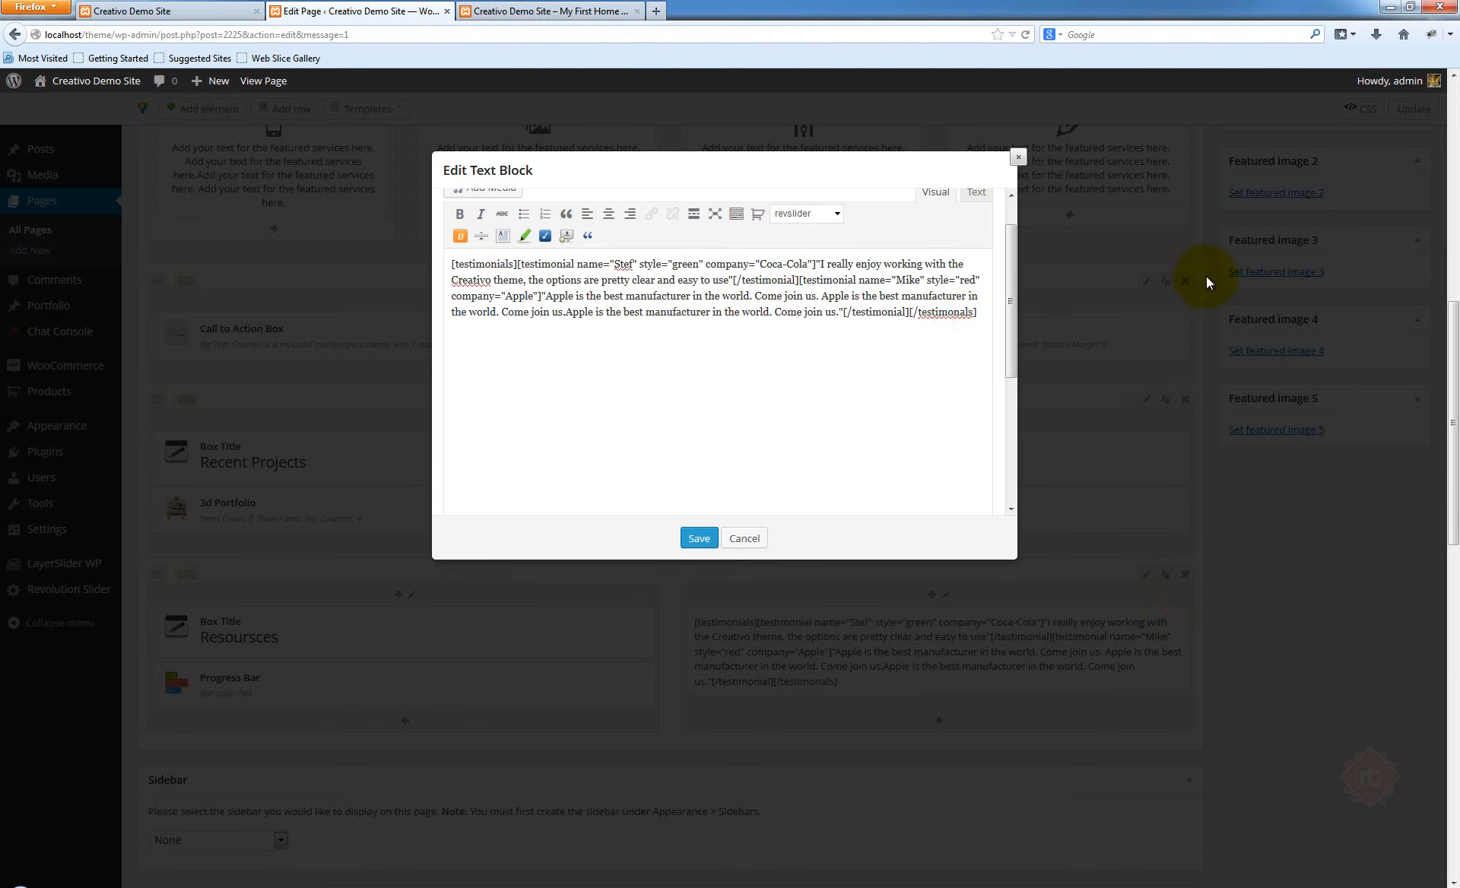
type("i")
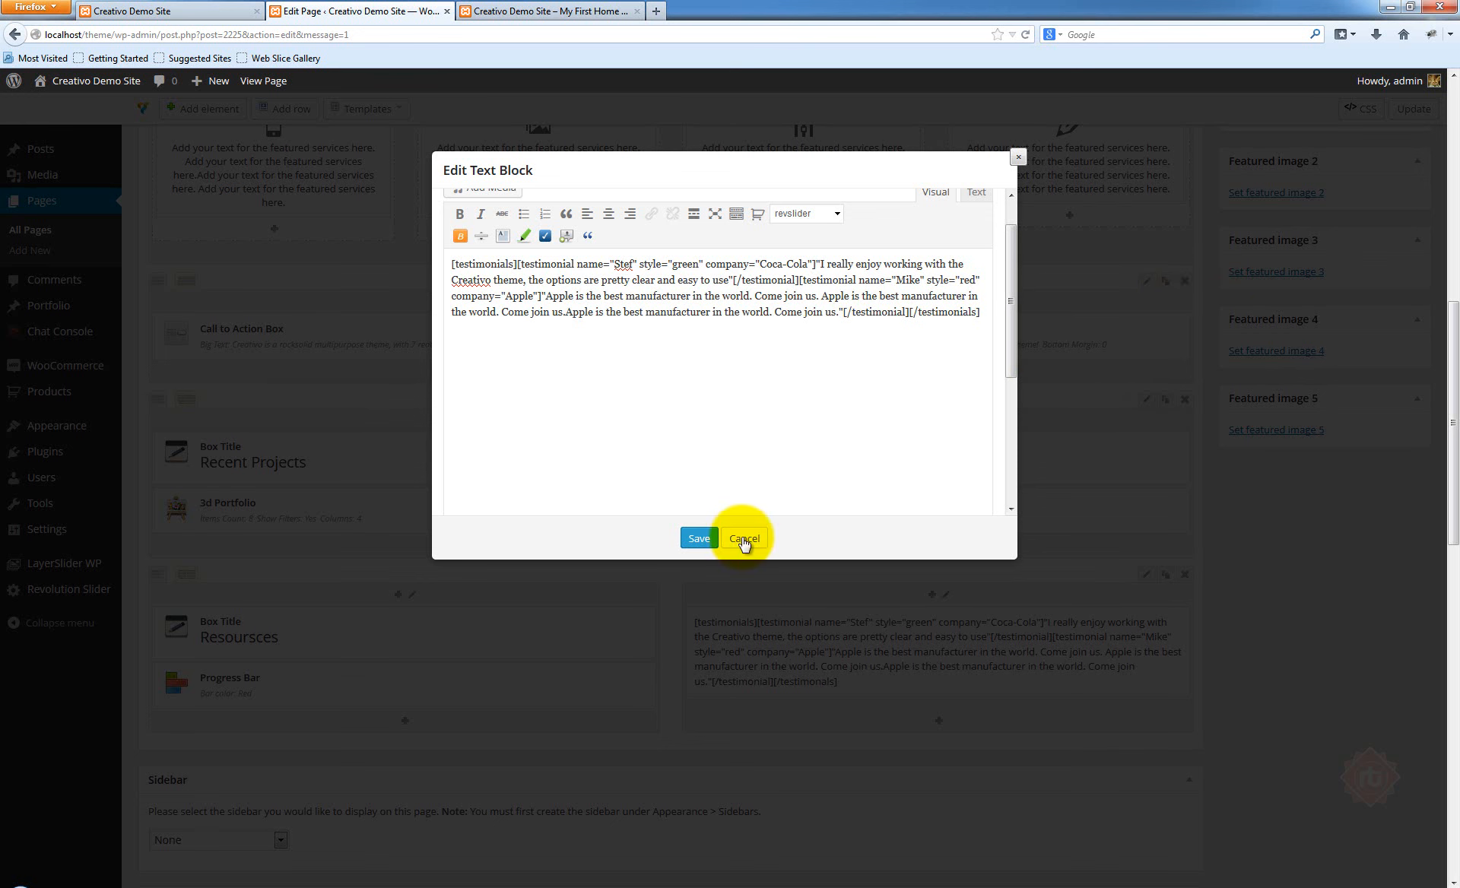
left_click(702, 538)
left_click(1412, 108)
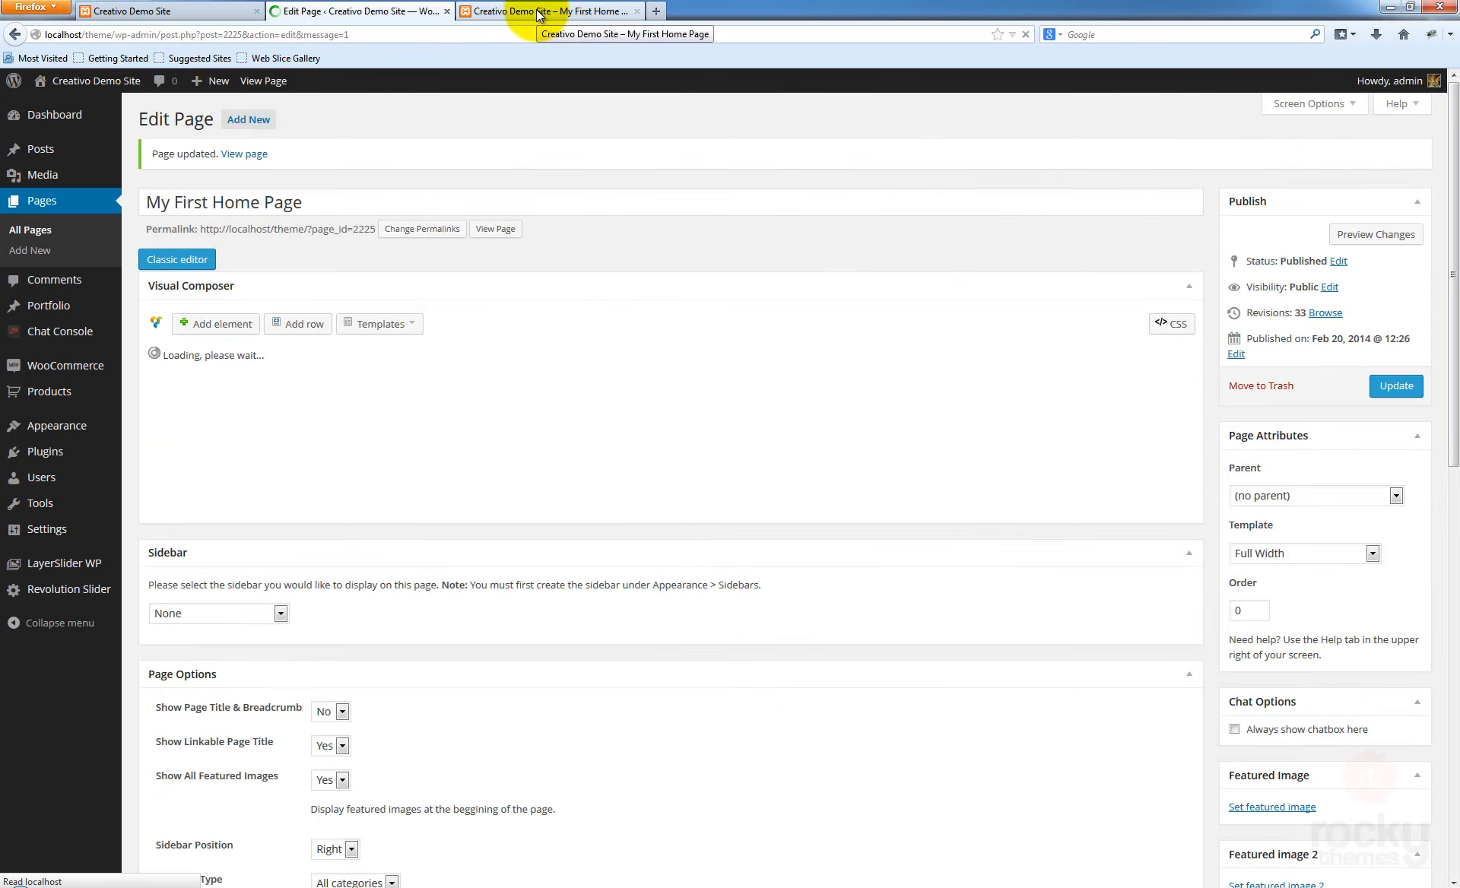
Reload the published home page and check whether the testimonials rotate beside the progress bars
left_click(537, 13)
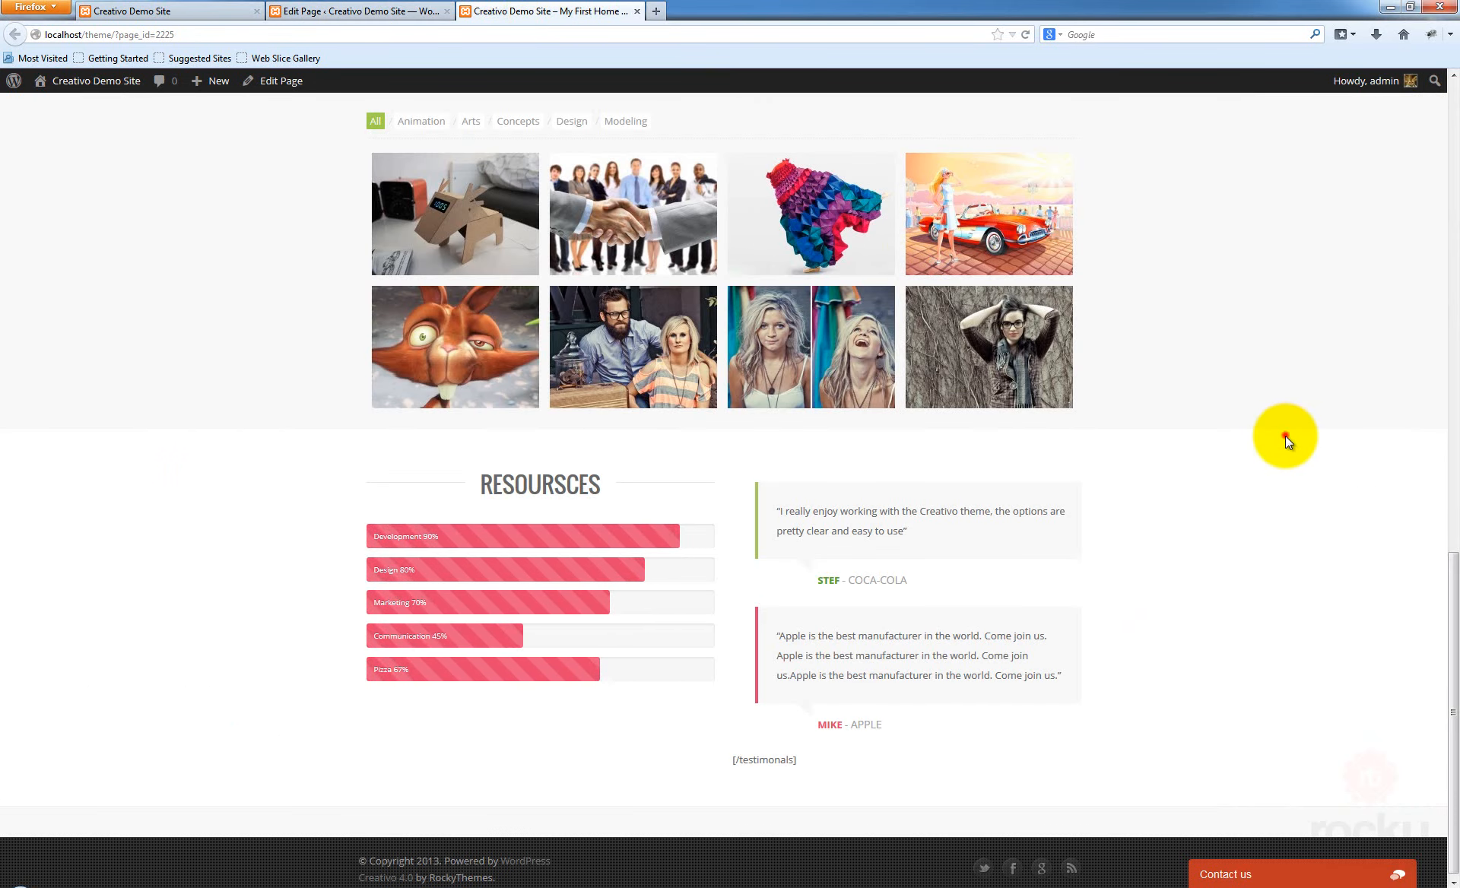
key("F5")
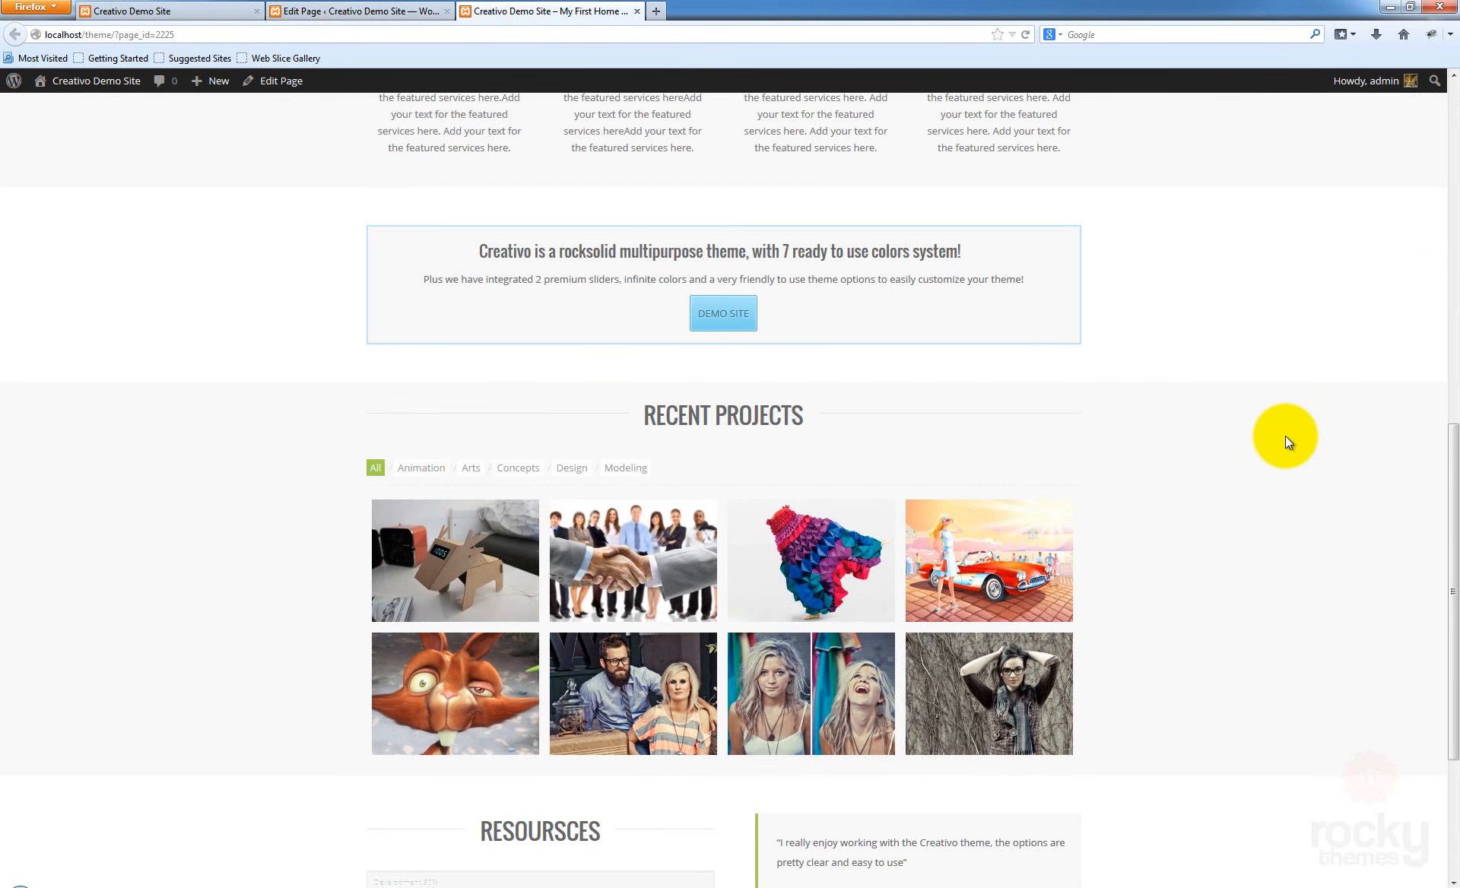
scroll(1206, 393, "down", 3)
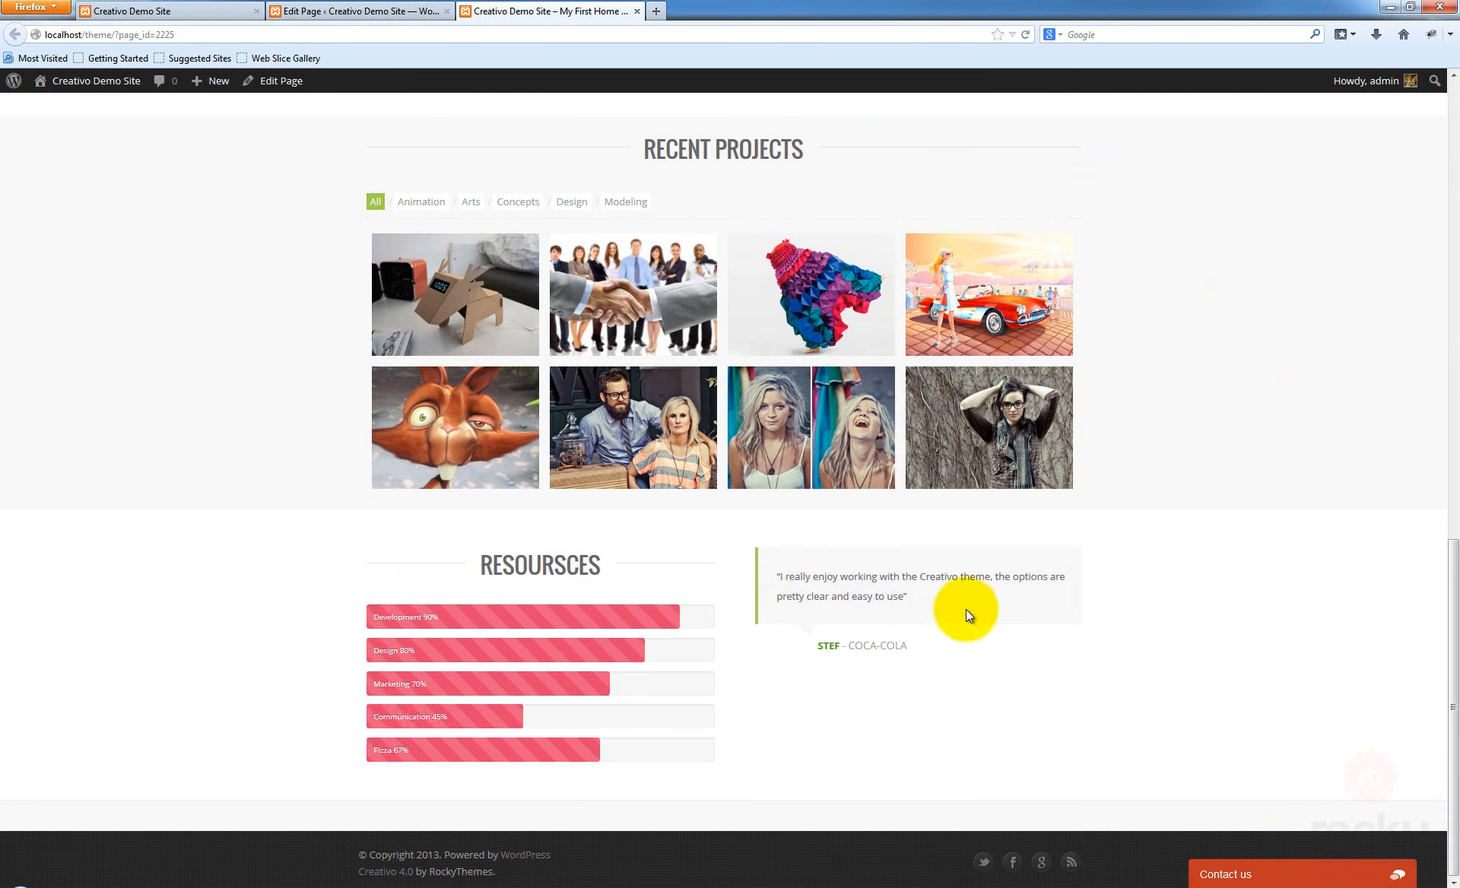
scroll(965, 608, "up", 3)
scroll(964, 609, "down", 3)
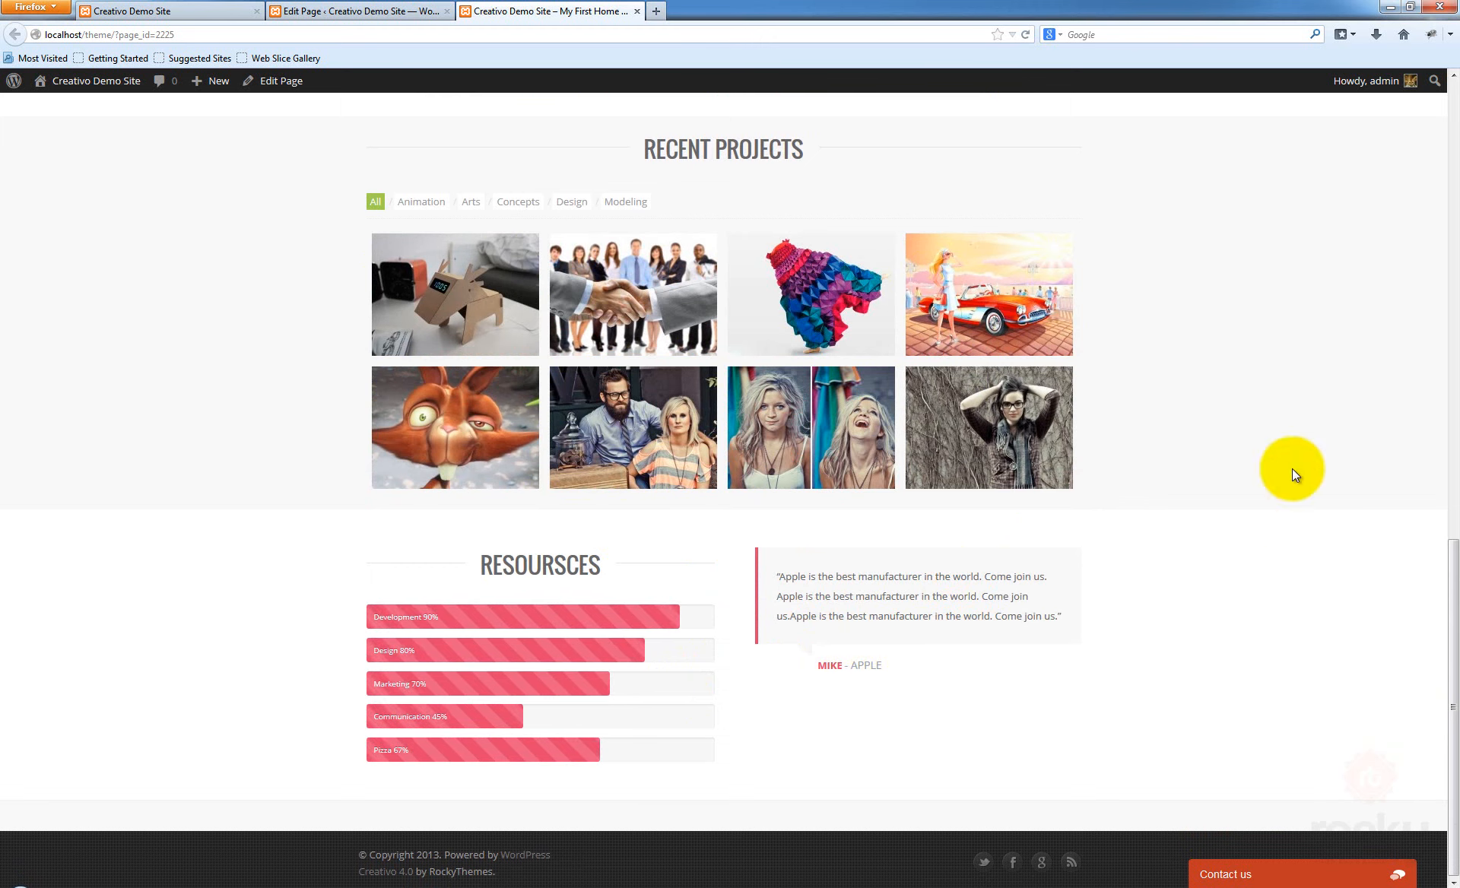
Add a Box Title reading "Testimonials" above the testimonial text block in the page editor, and save the updated page
left_click(342, 14)
scroll(968, 518, "down", 10)
scroll(935, 522, "down", 7)
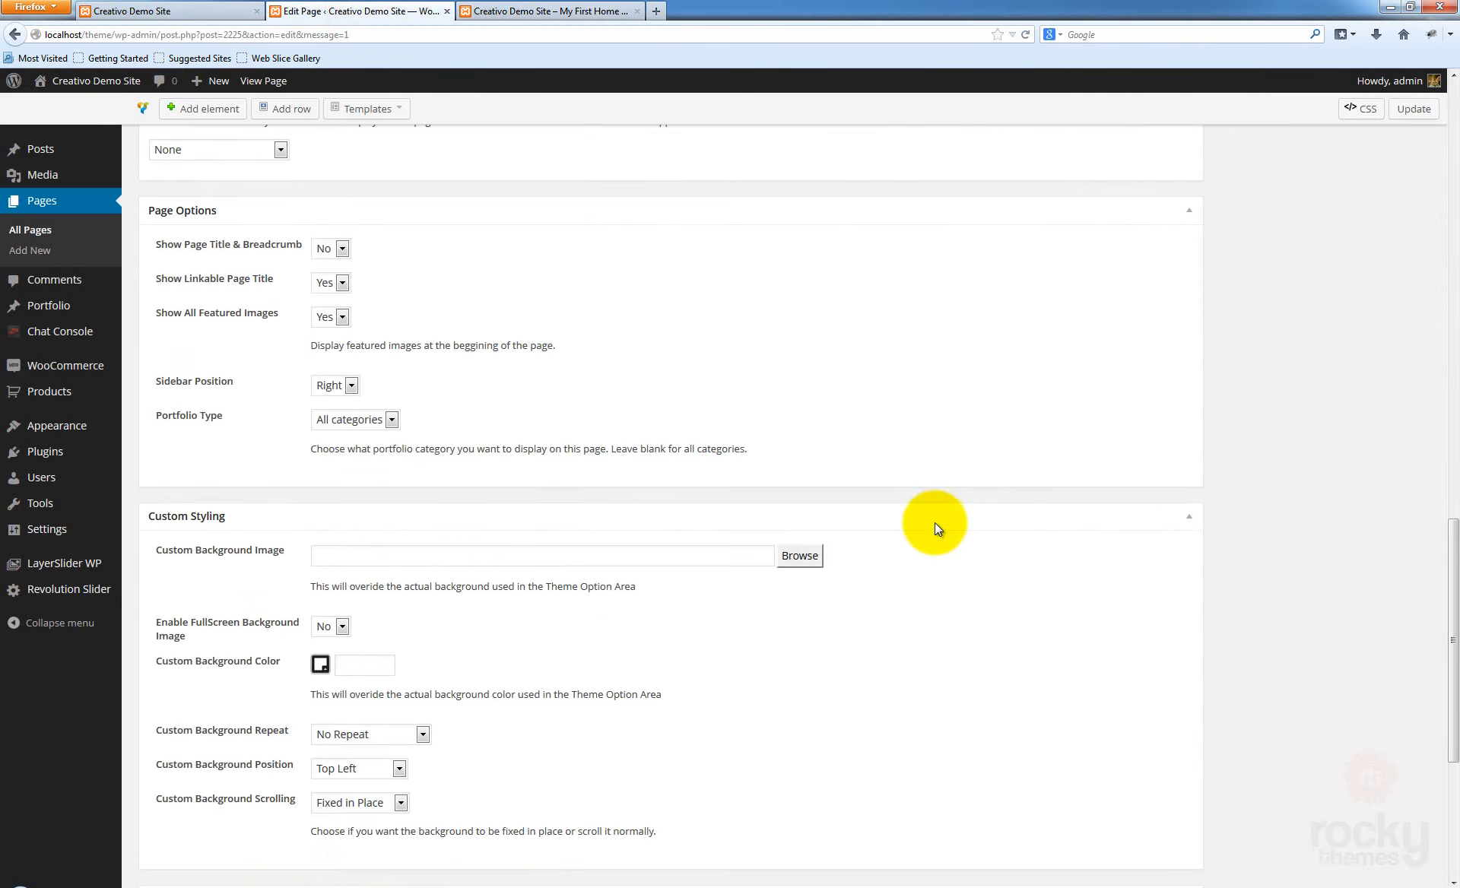
scroll(954, 504, "up", 8)
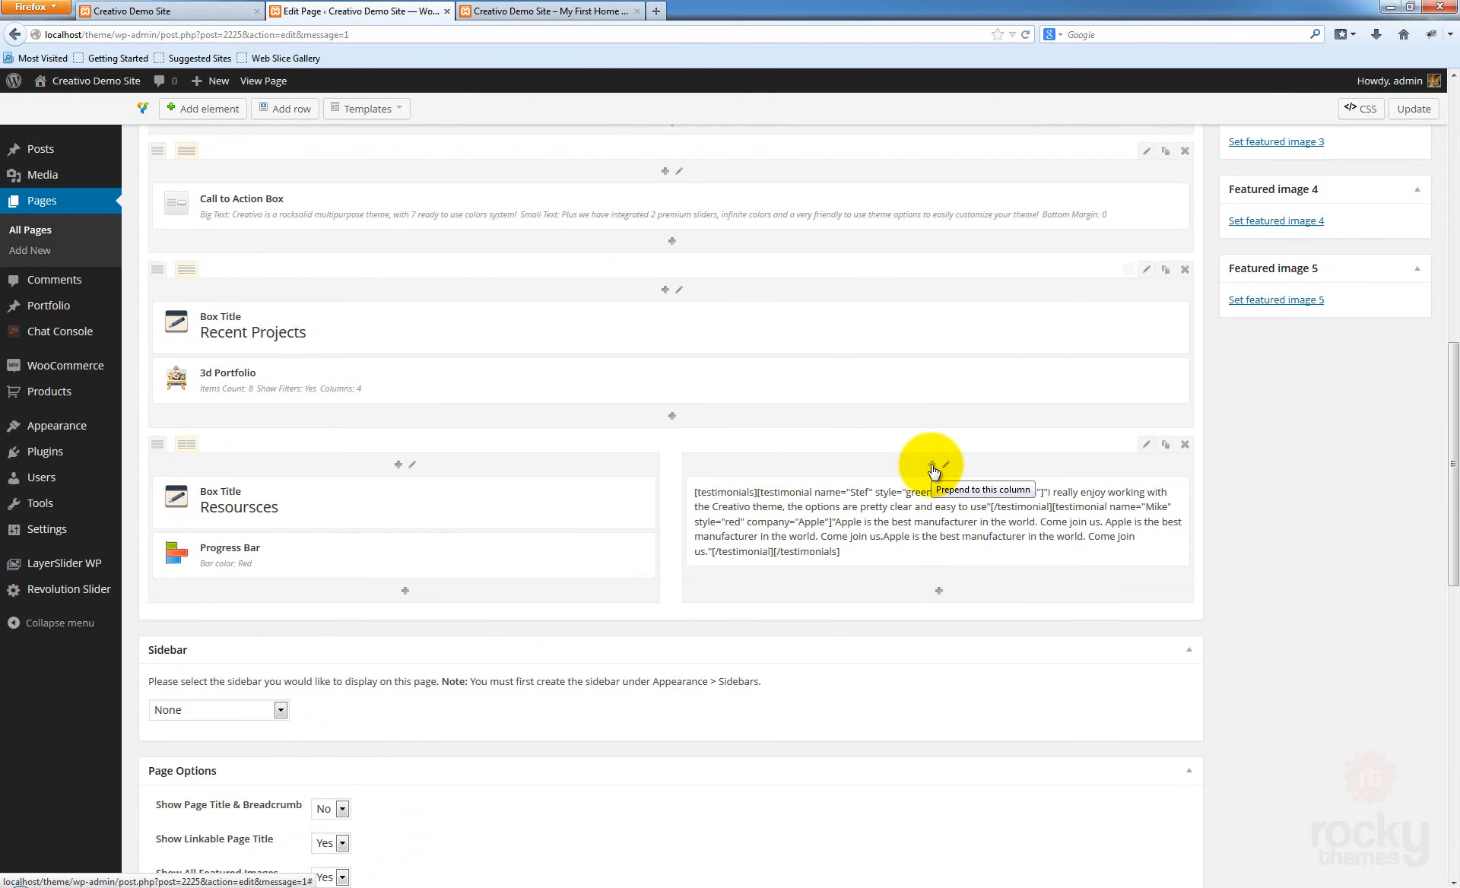
left_click(932, 465)
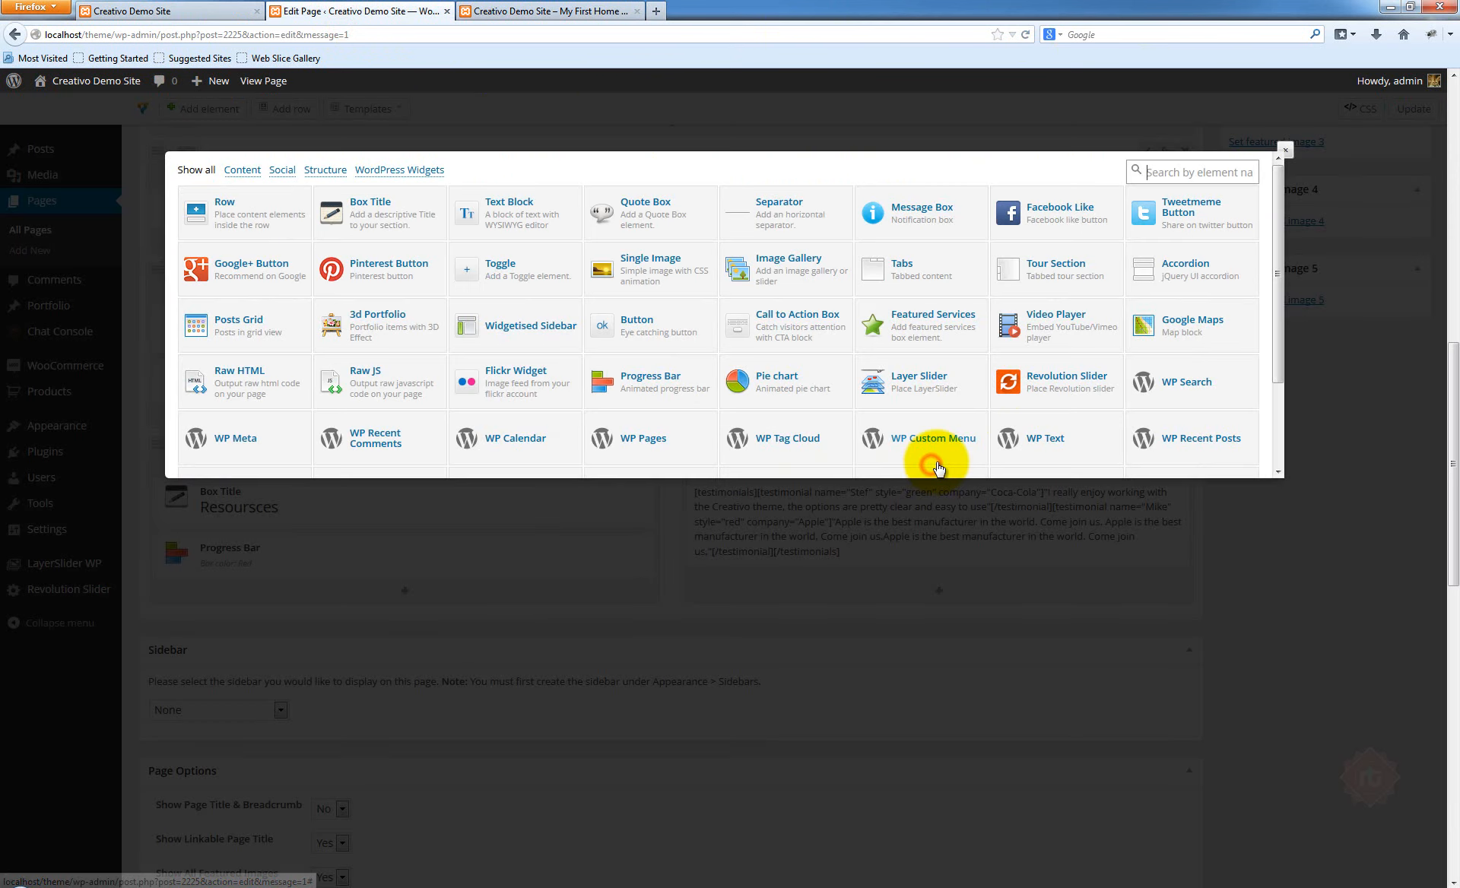
left_click(370, 206)
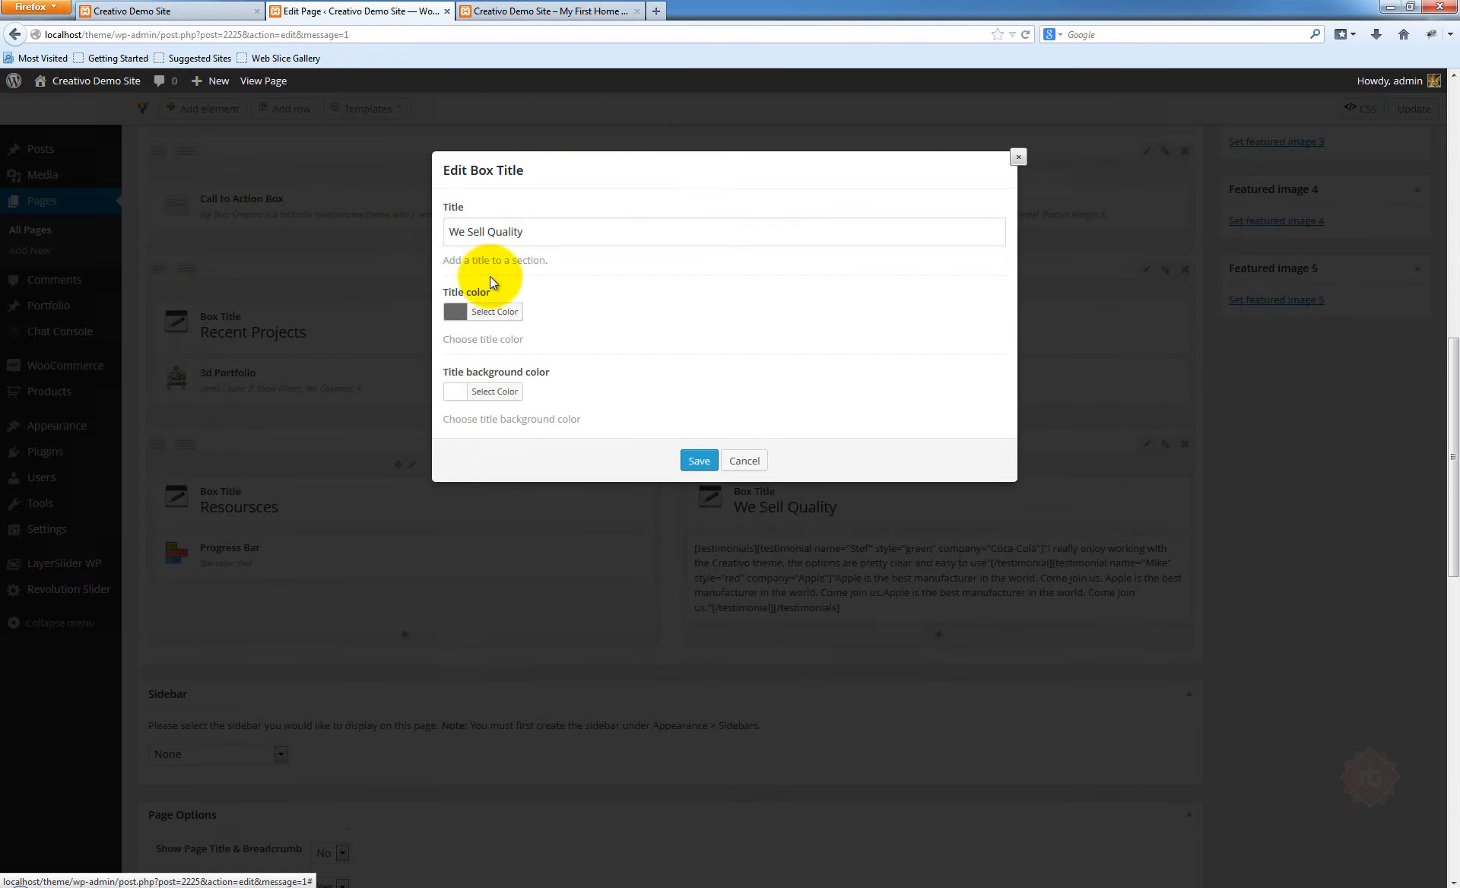
triple_click(538, 229)
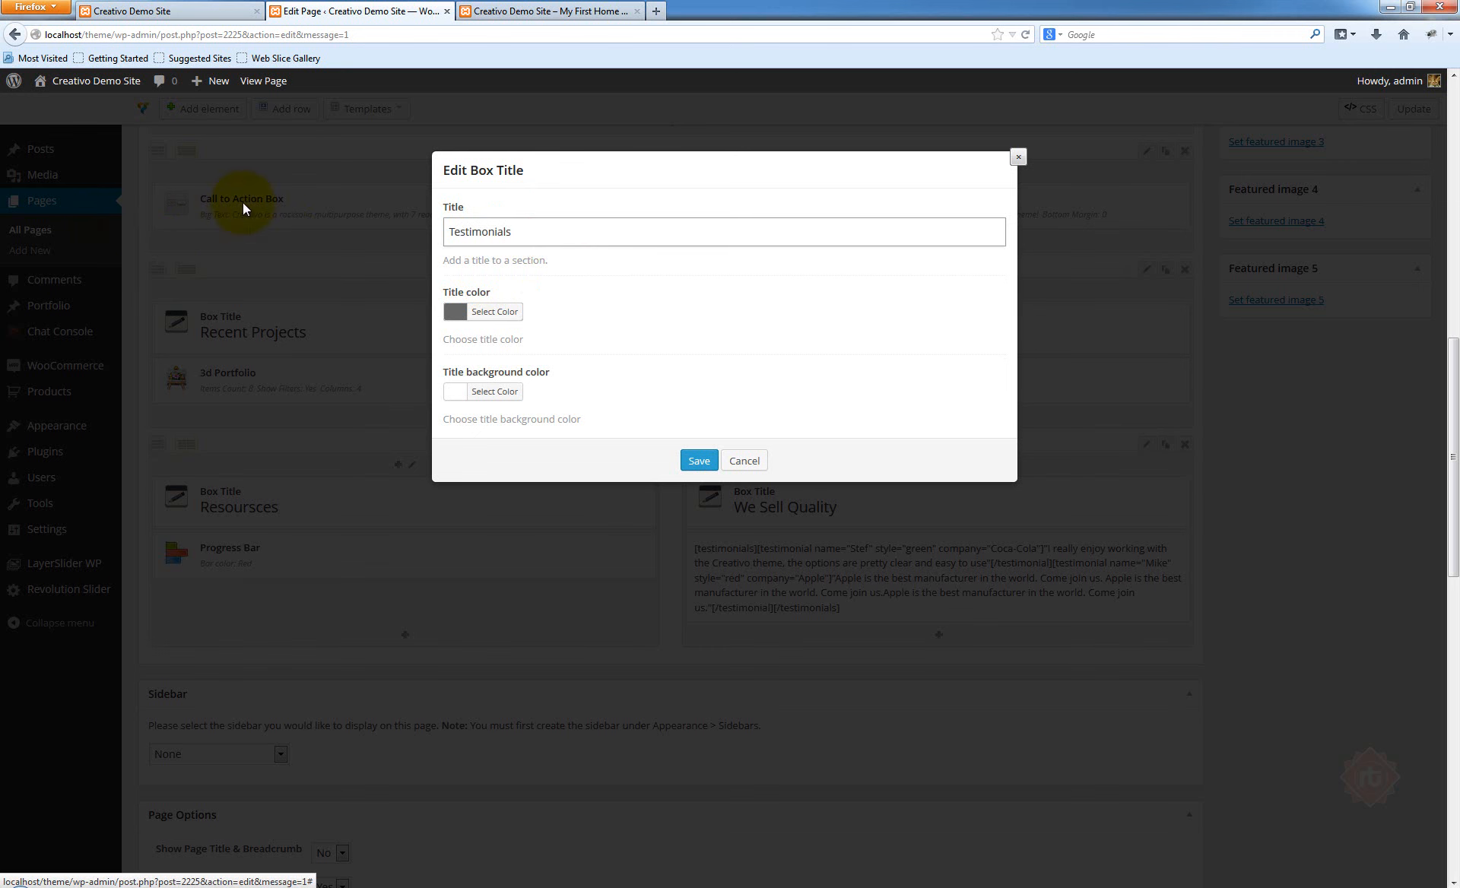
left_click(689, 464)
left_click(1414, 110)
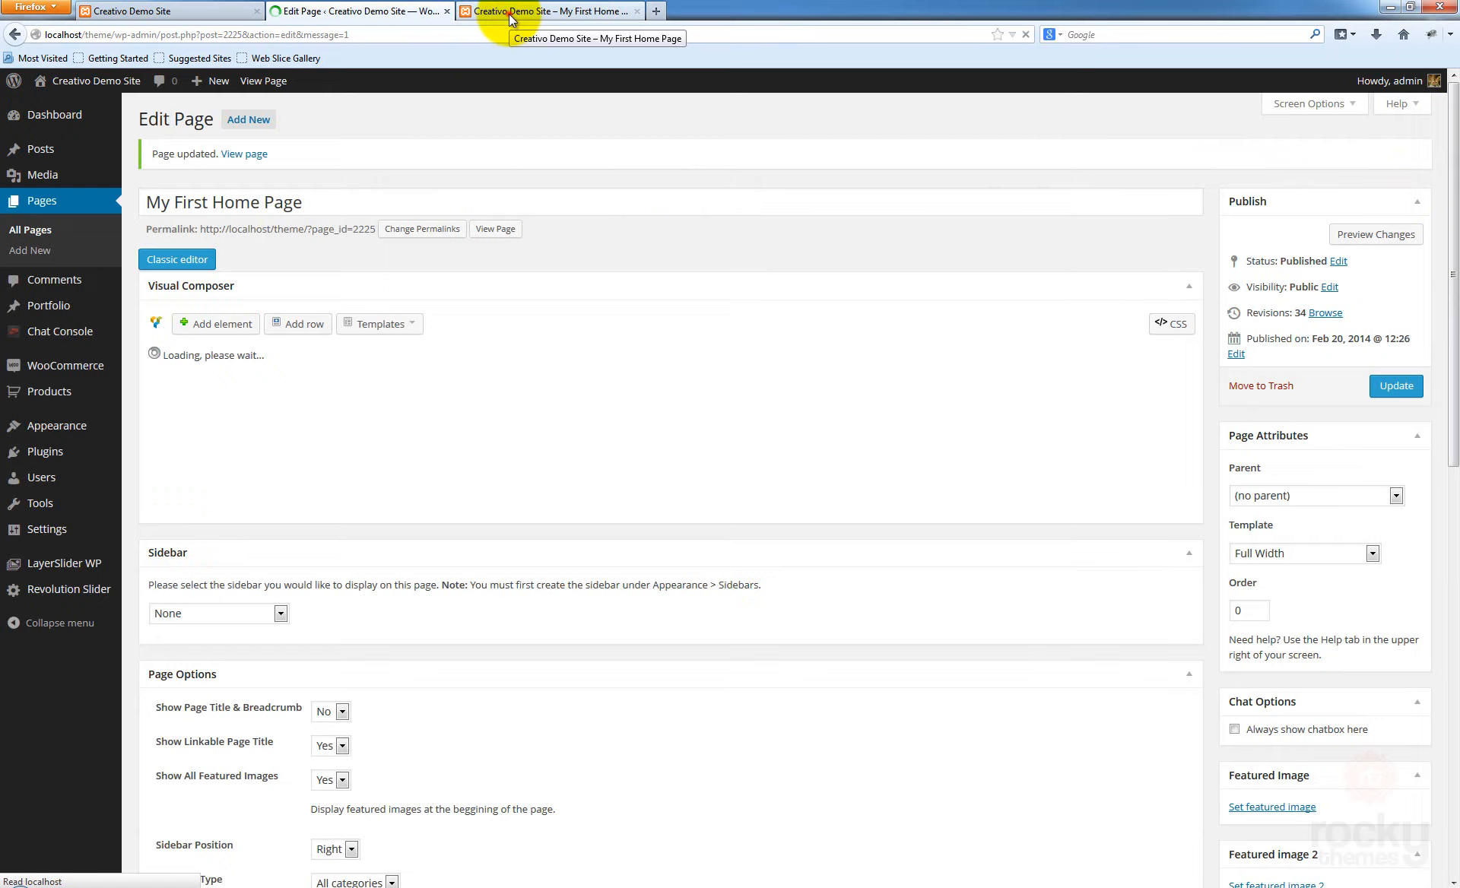
Reload the published home page, check the Testimonials title above the rotating testimonials, and return to the page editor
left_click(508, 13)
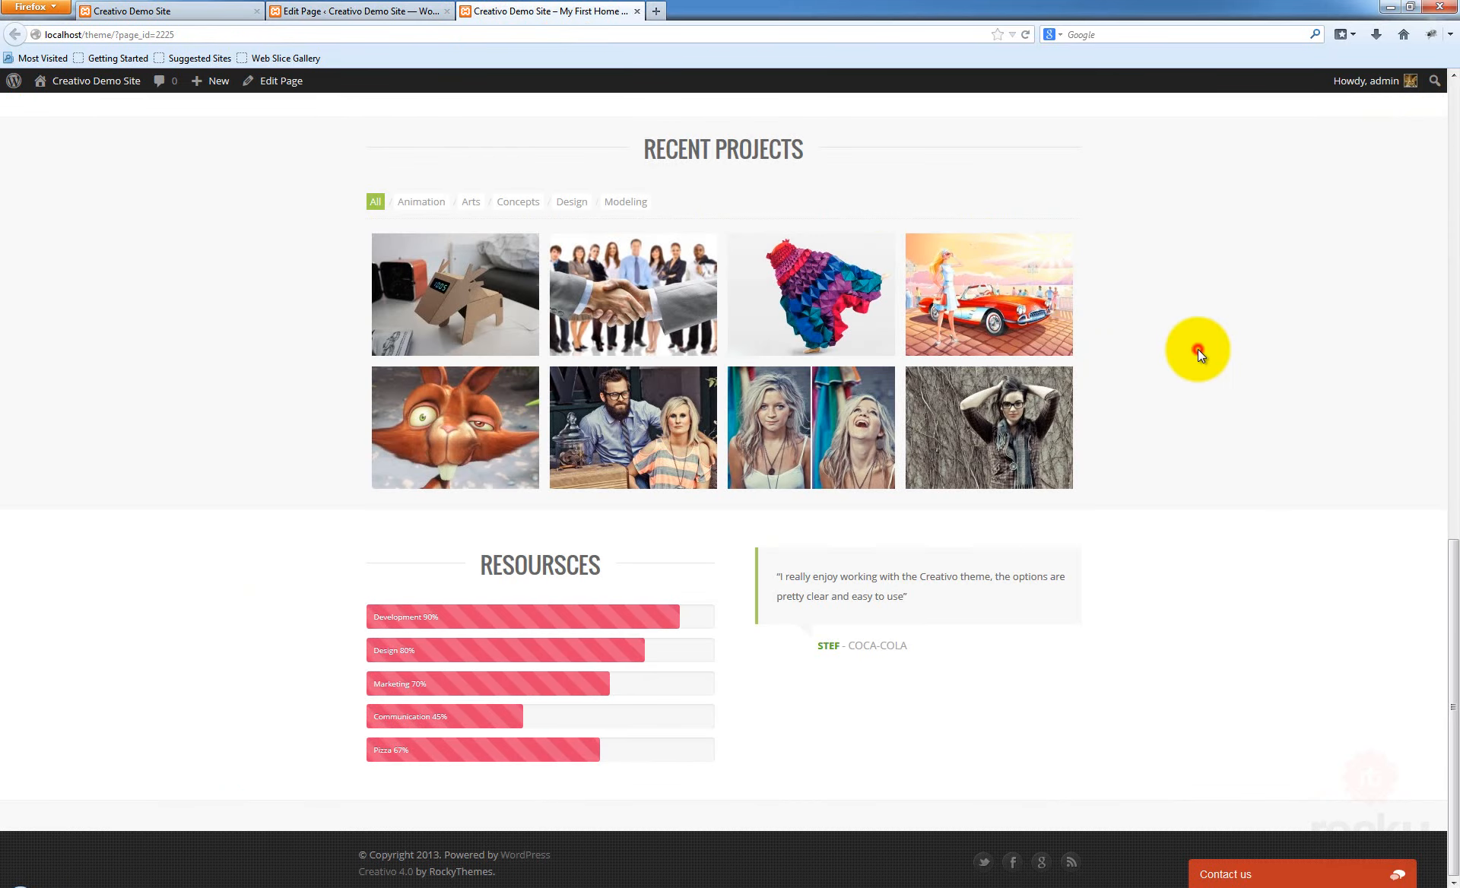
key("F5")
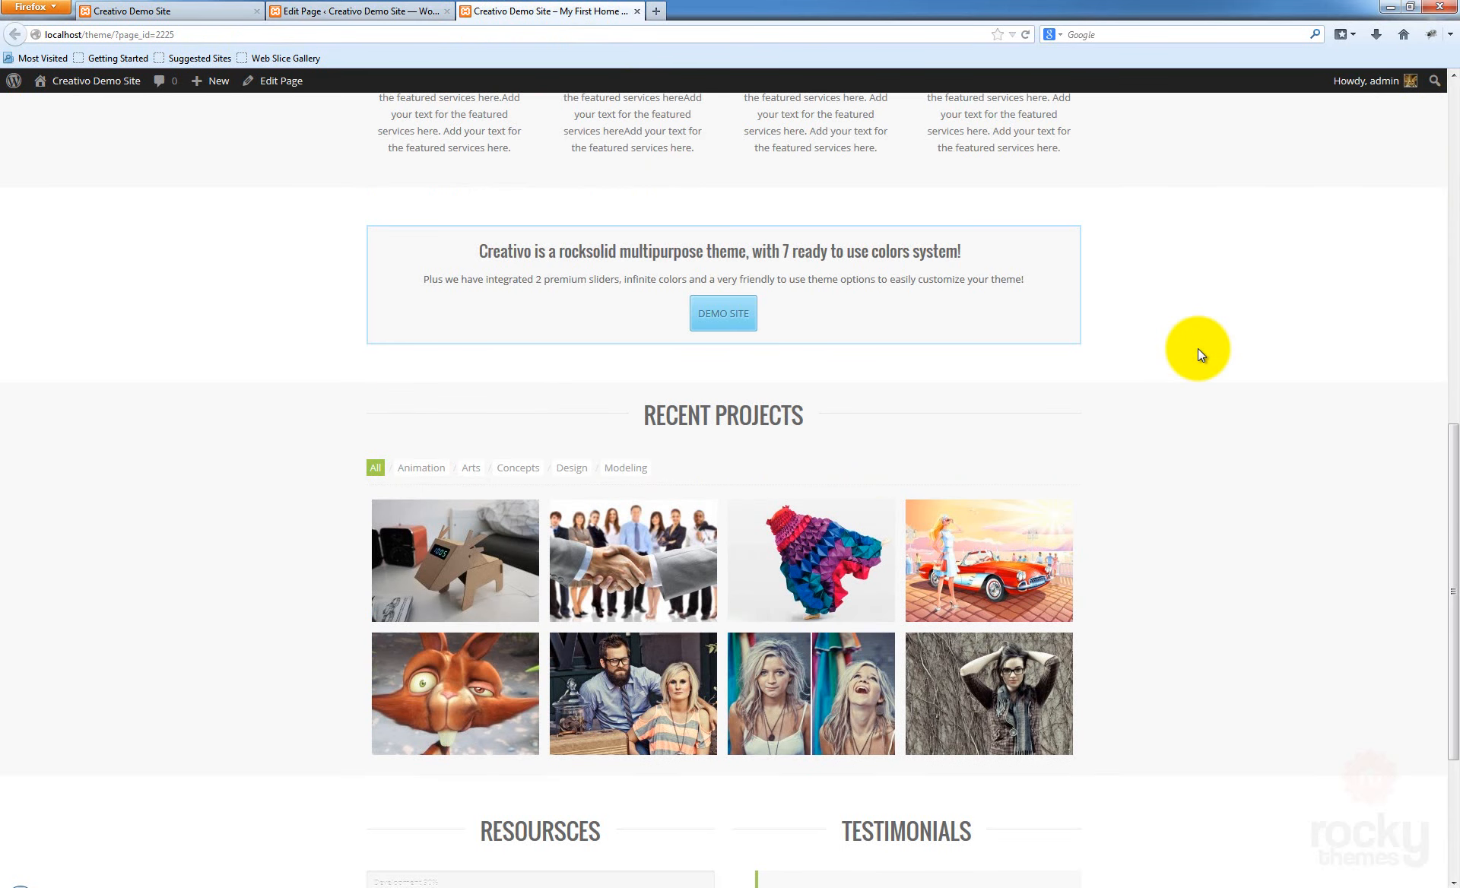
scroll(1198, 349, "down", 3)
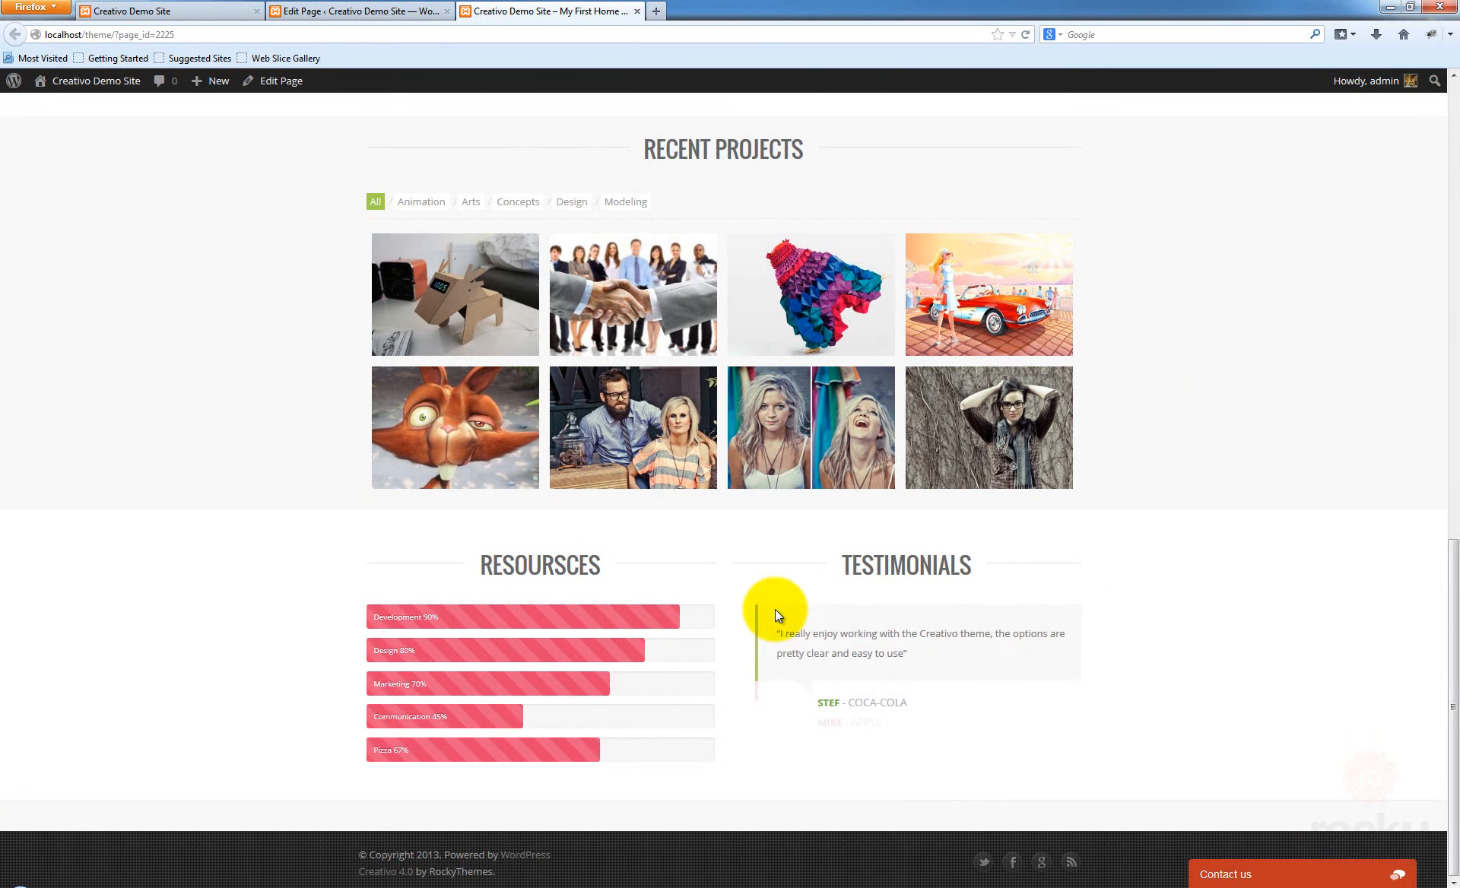
left_click(363, 10)
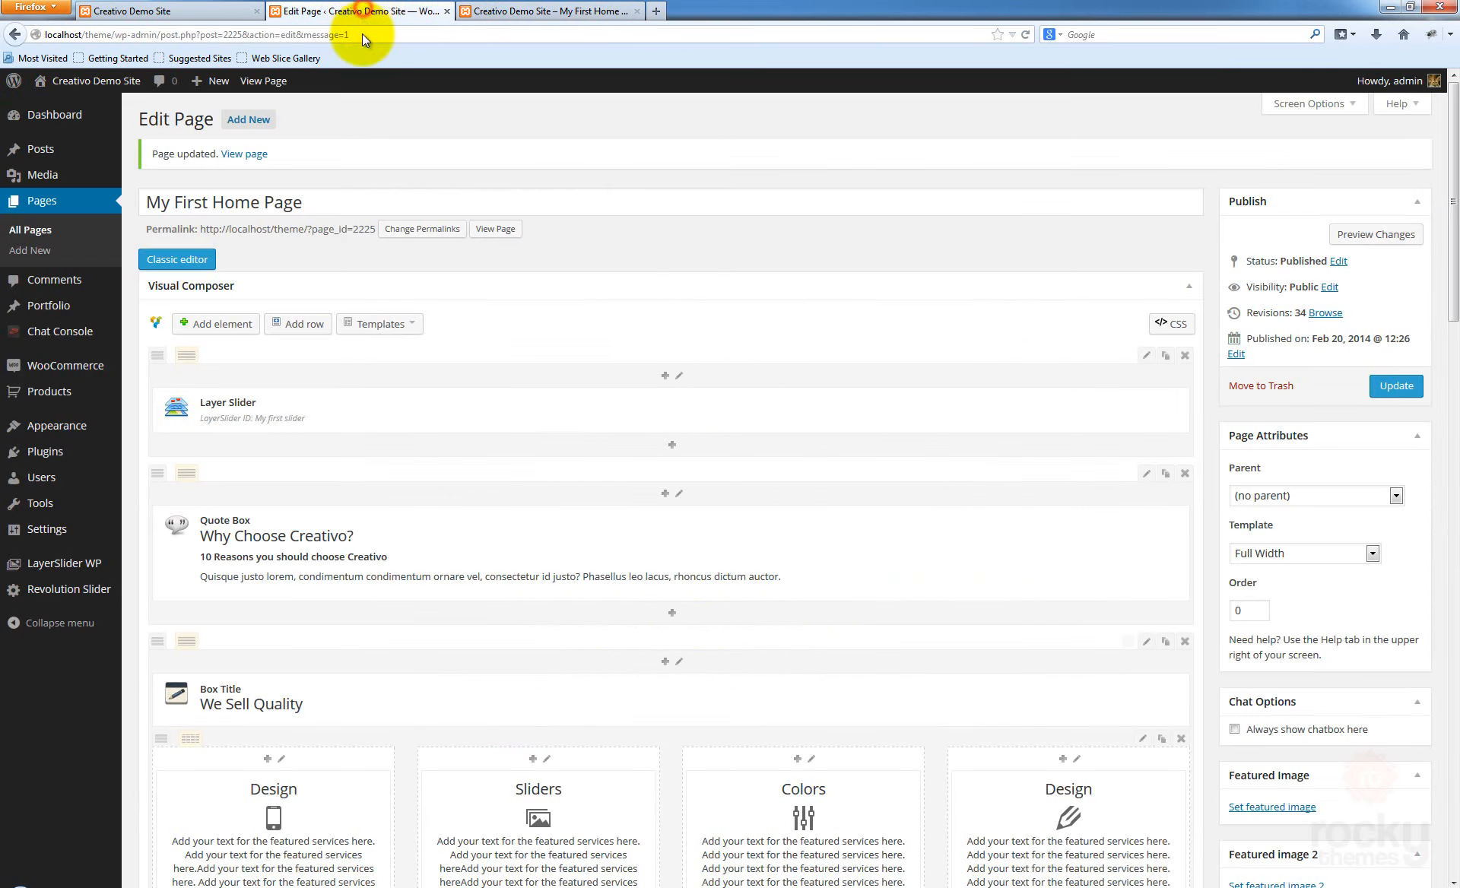
scroll(809, 394, "down", 10)
scroll(803, 377, "up", 3)
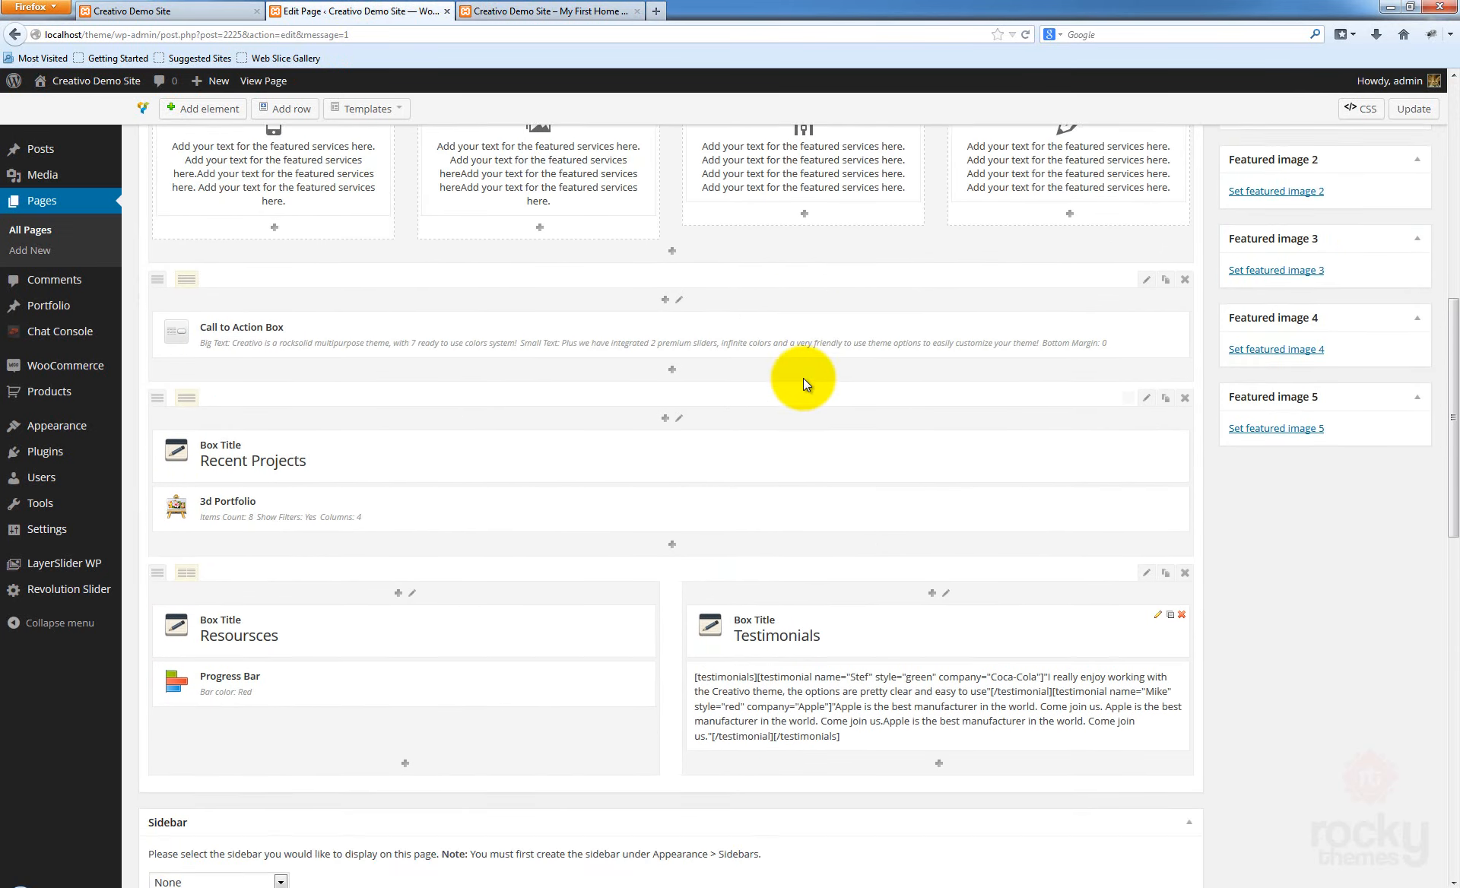
scroll(802, 378, "down", 4)
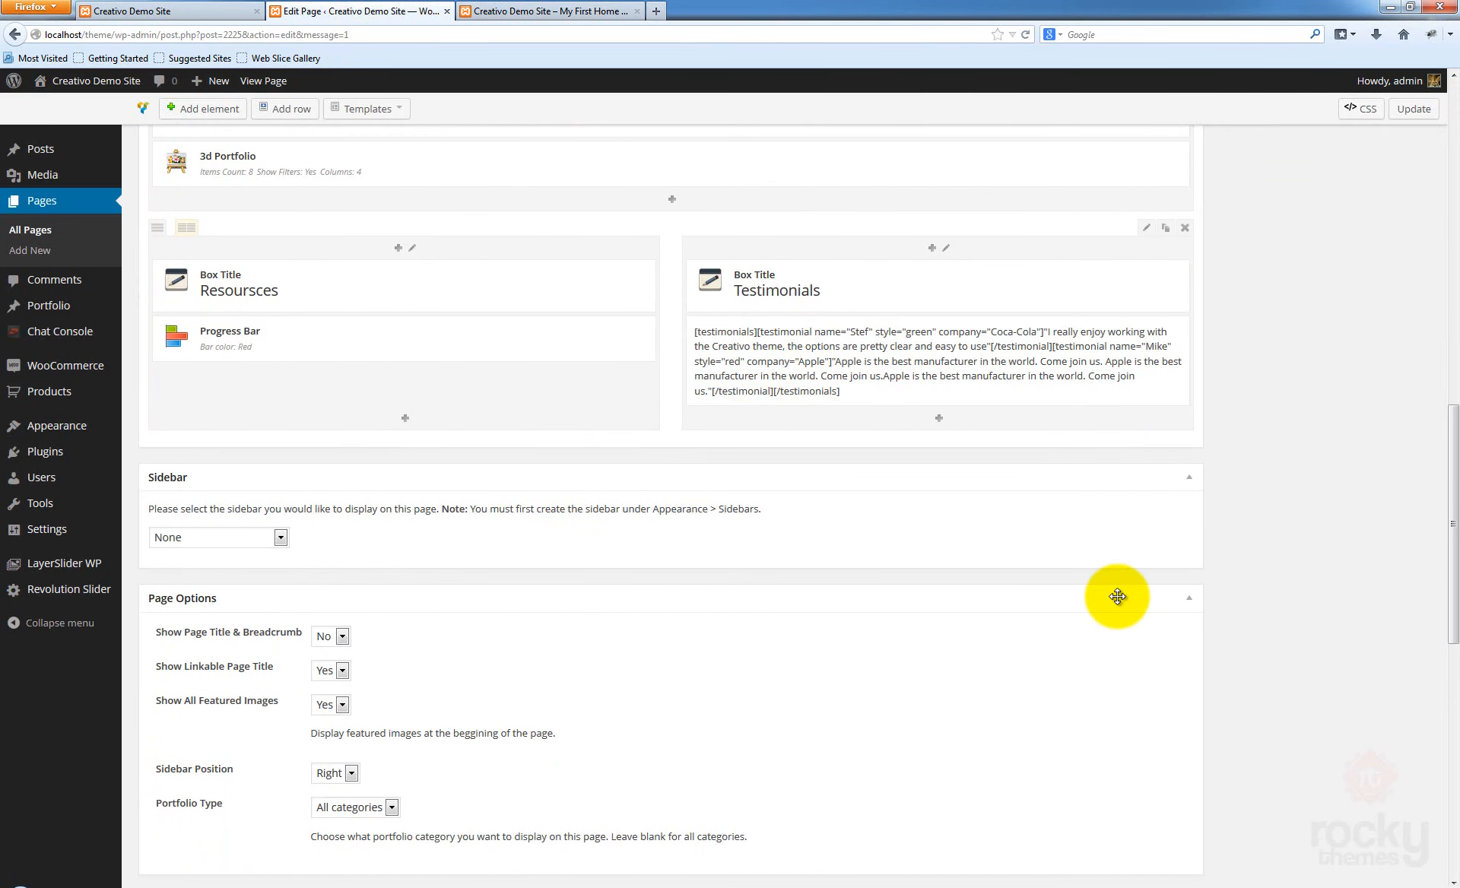
scroll(713, 532, "up", 2)
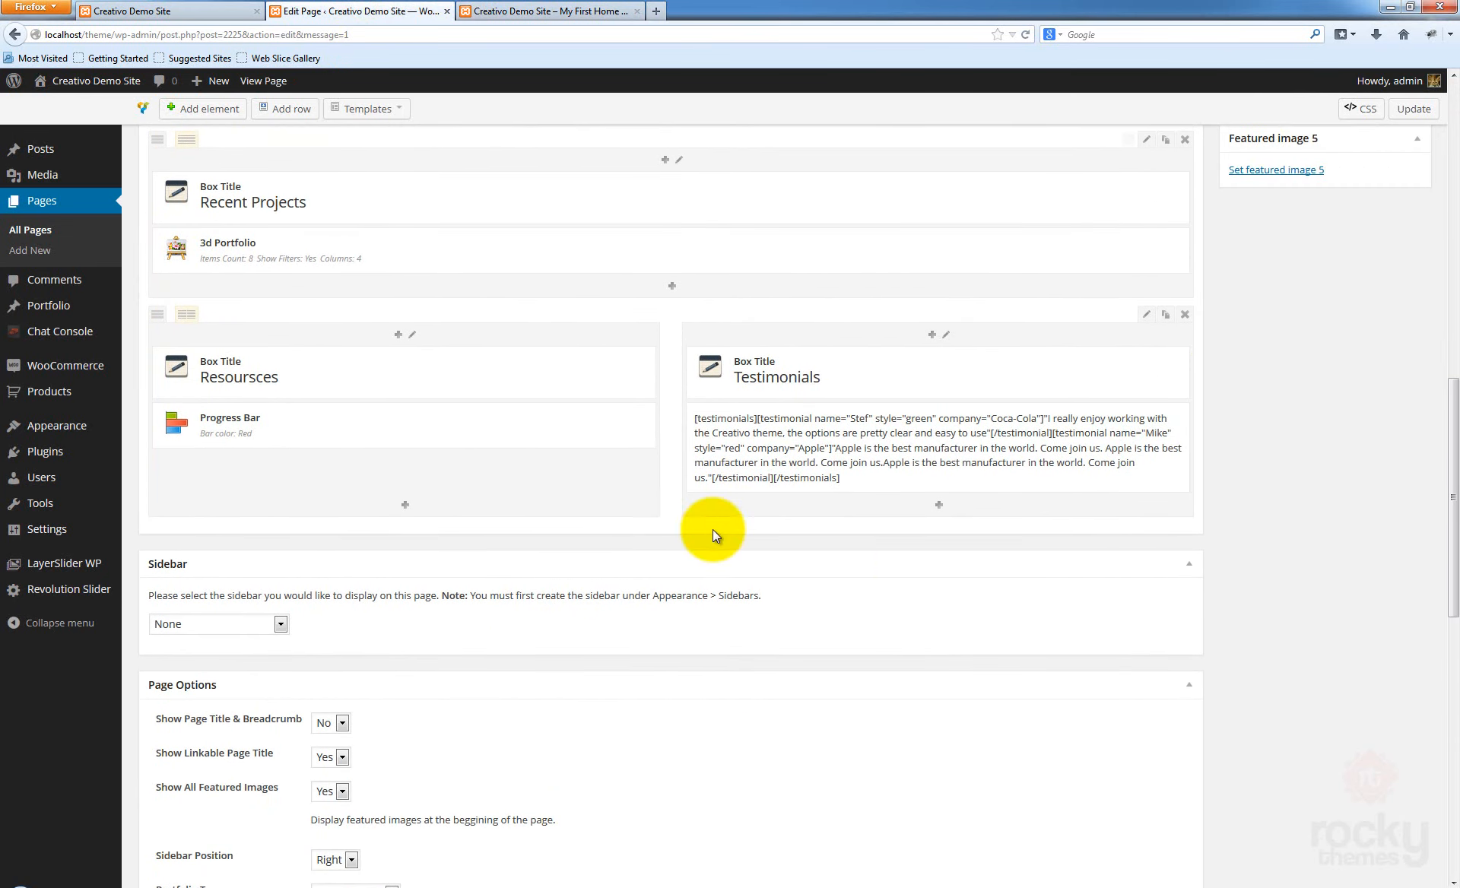
left_click(281, 112)
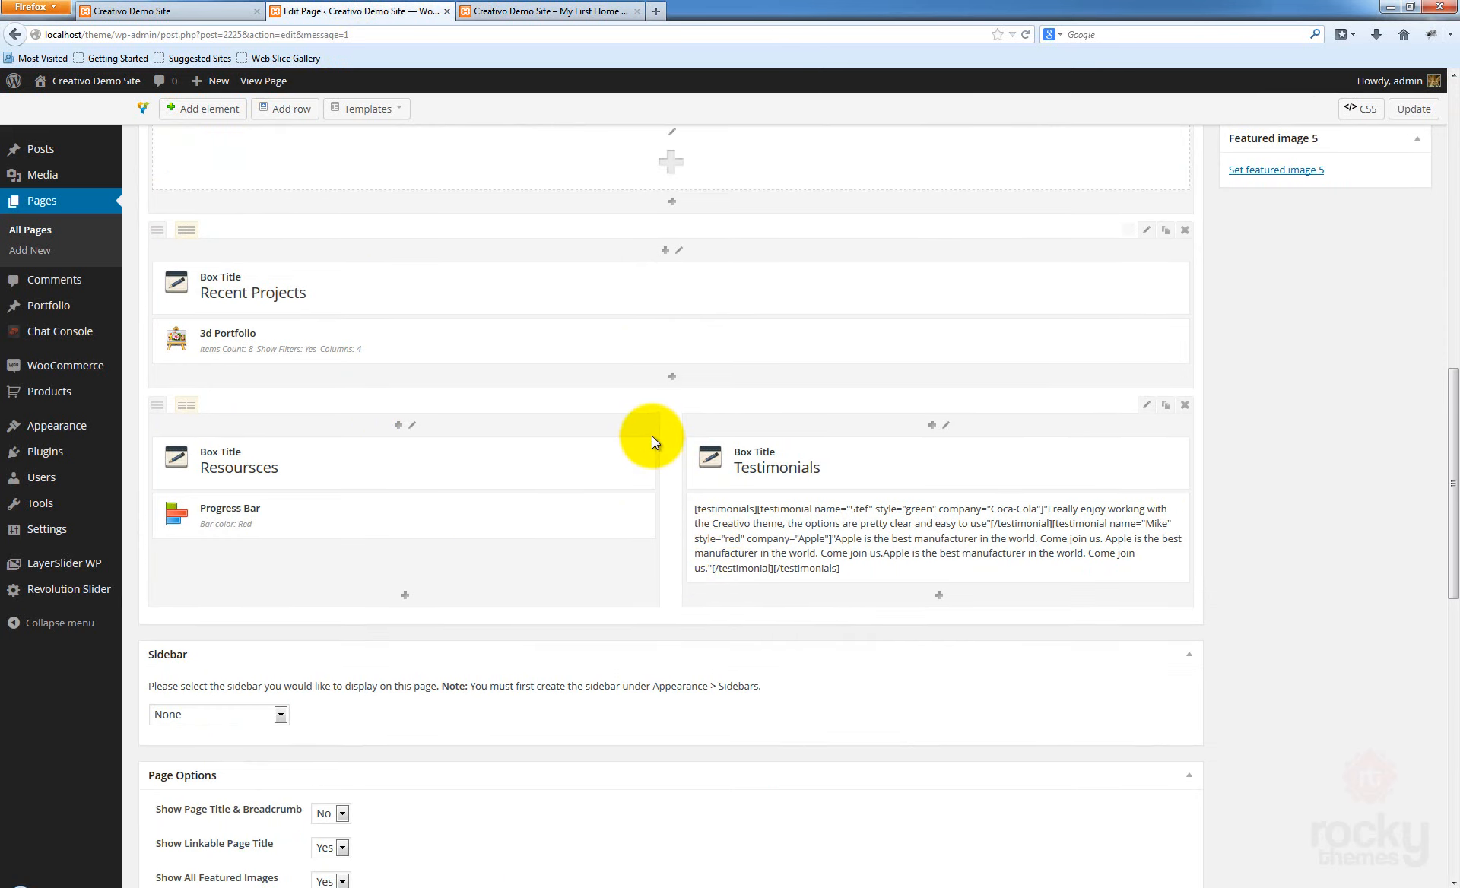
scroll(650, 436, "down", 6)
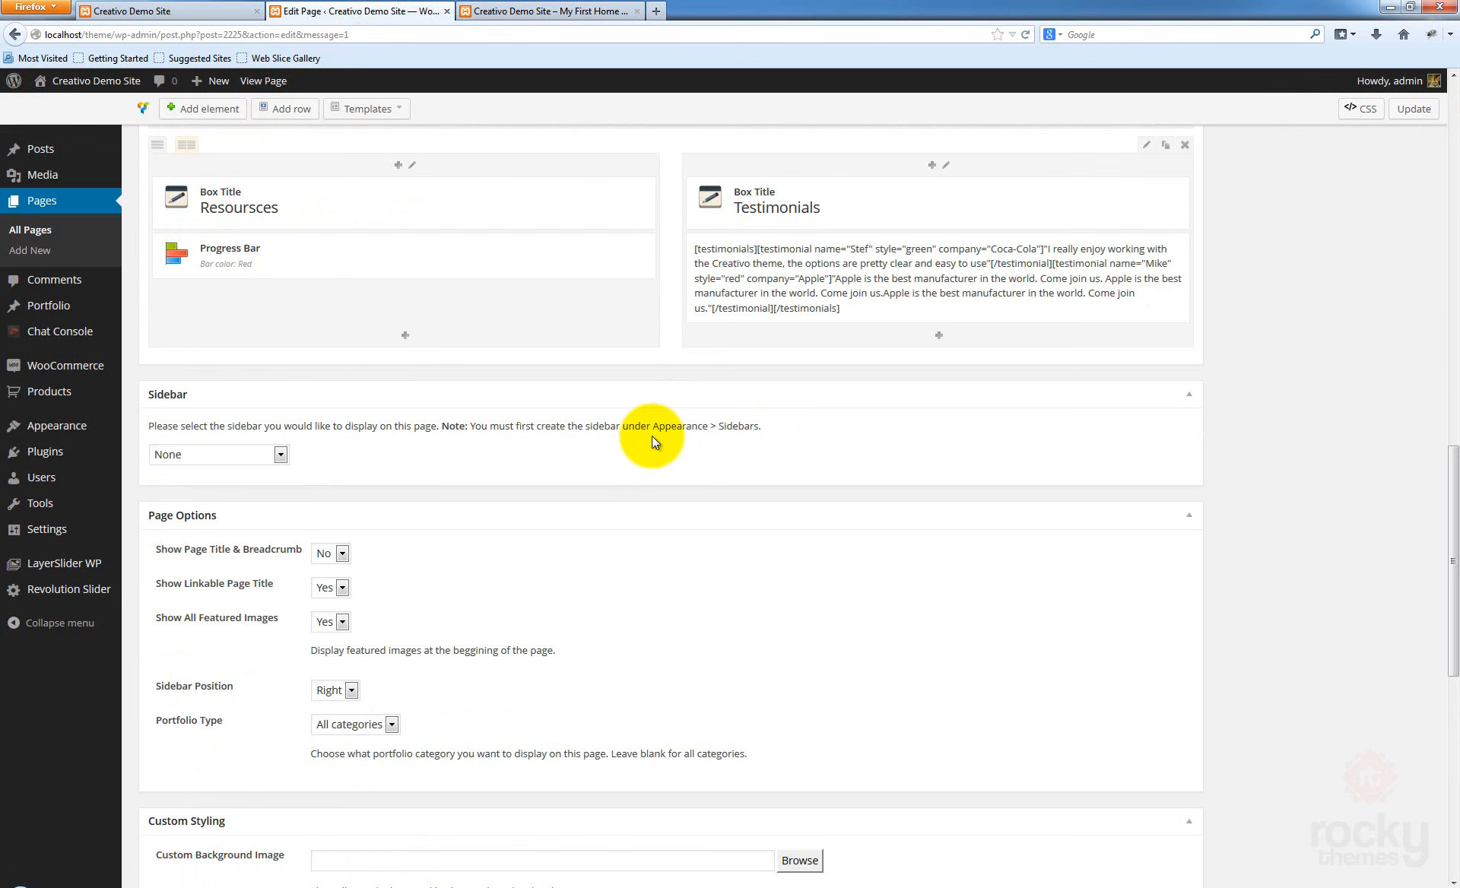
scroll(651, 436, "up", 14)
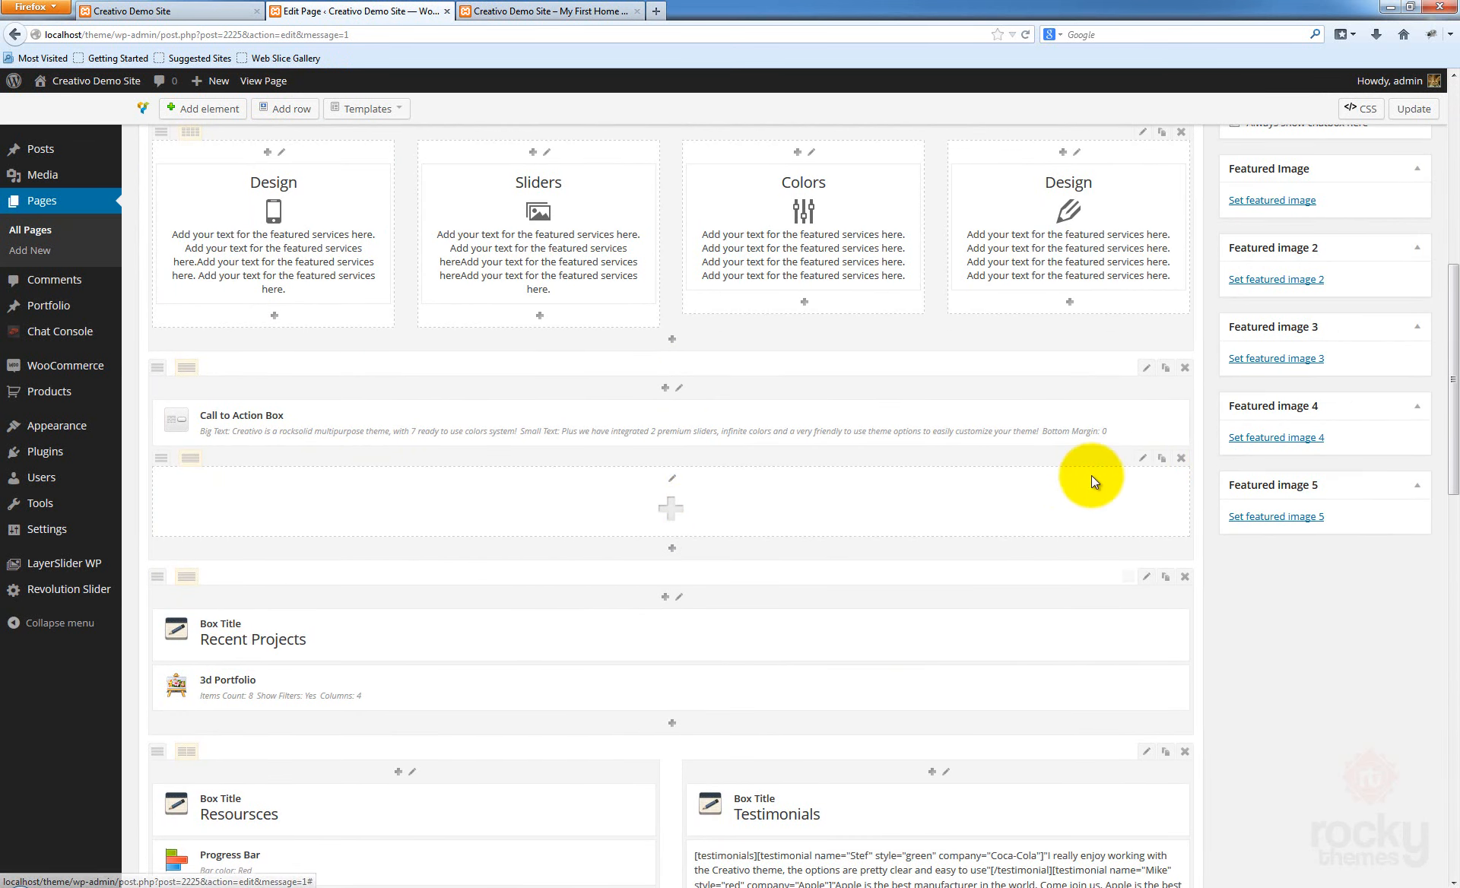
left_click(1181, 458)
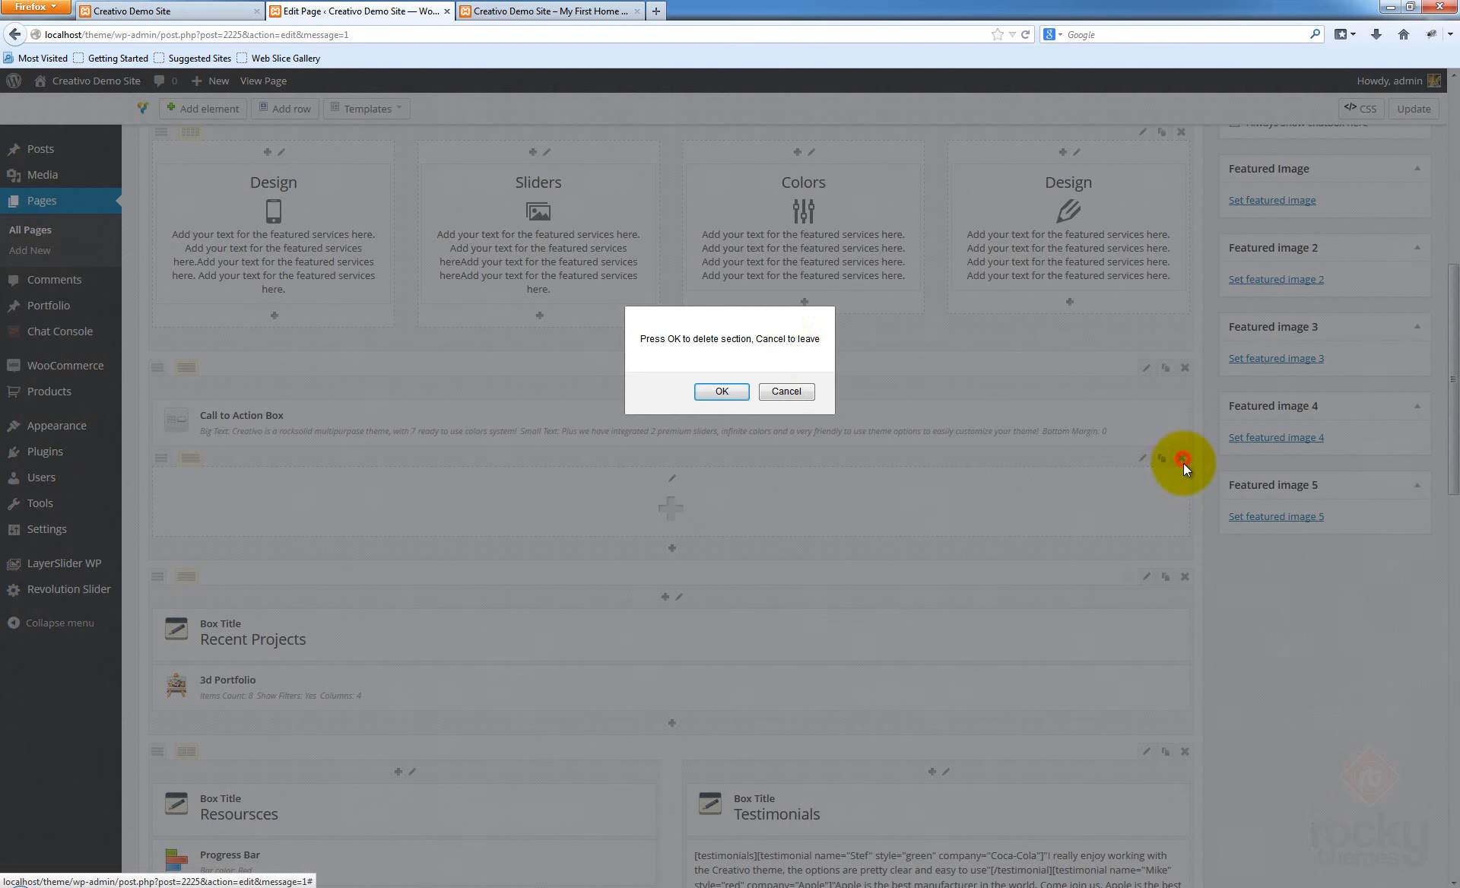
left_click(727, 392)
Add a new row below the Resourses and Testimonials row and set its top and bottom margins to 30
scroll(655, 500, "down", 12)
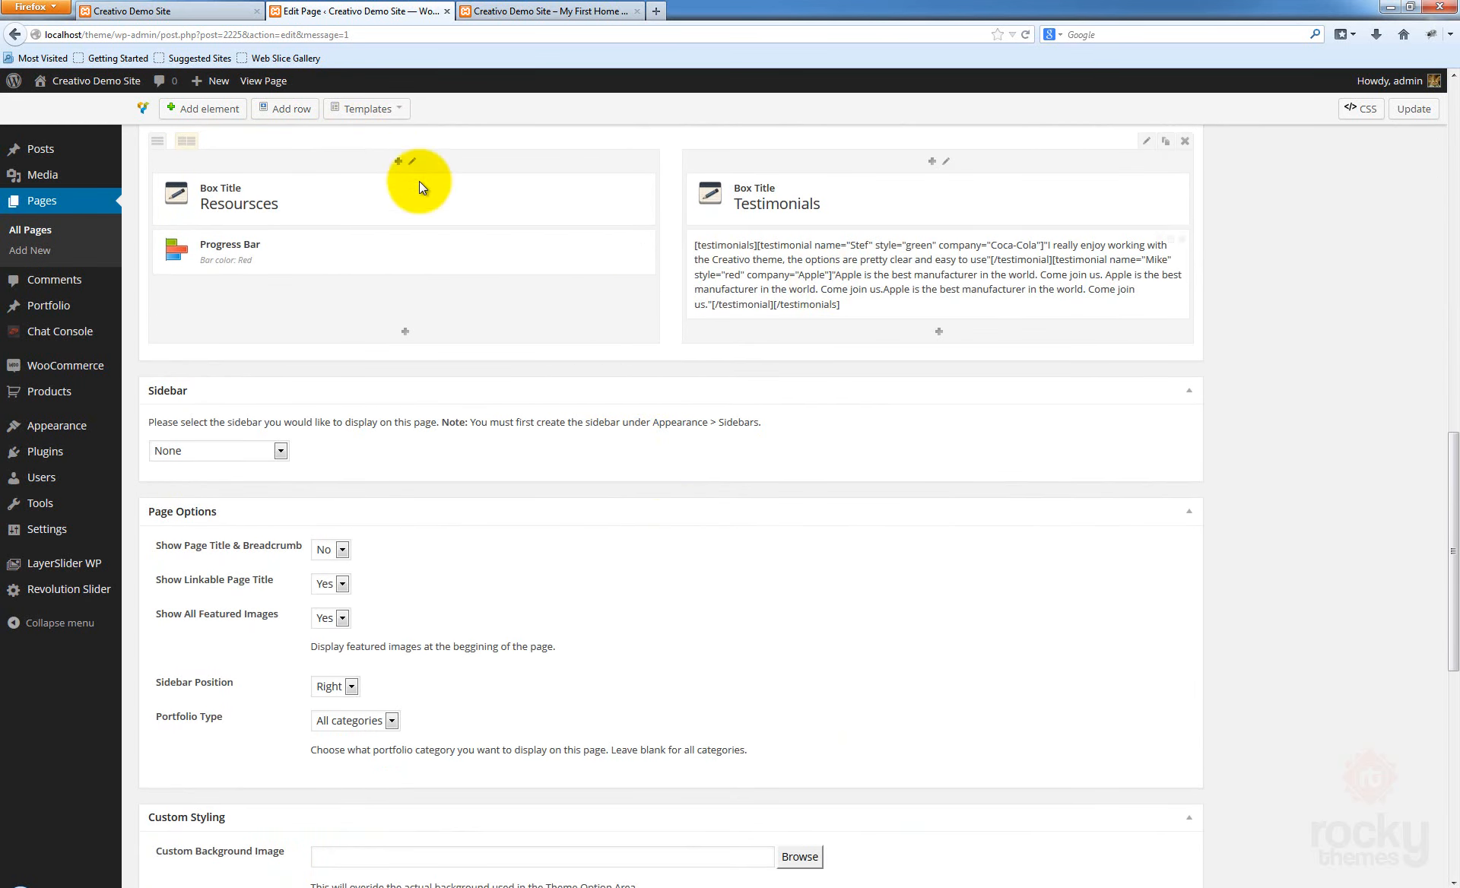
left_click(287, 108)
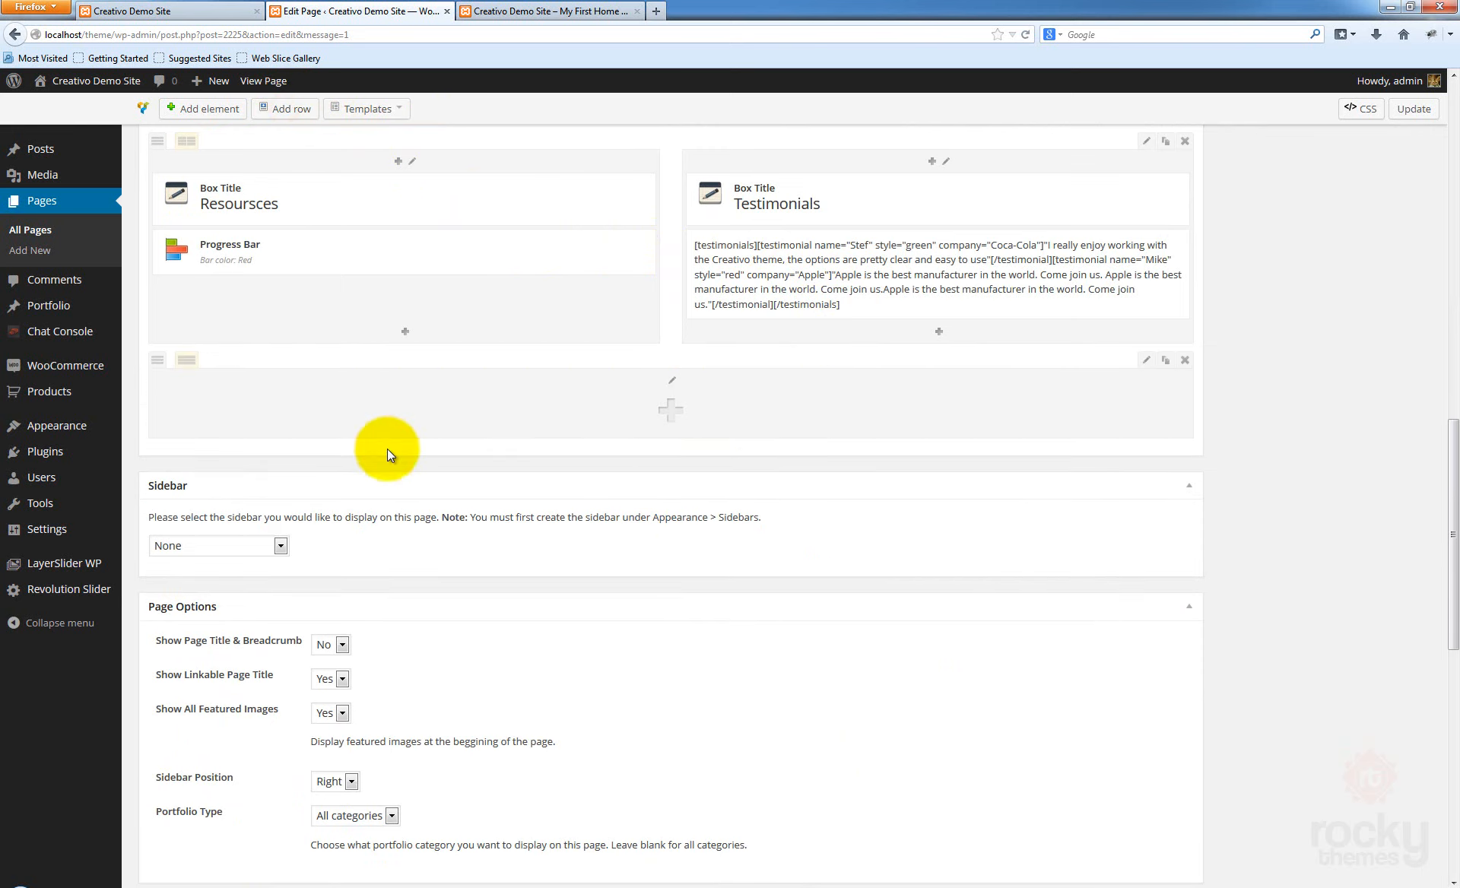
scroll(829, 525, "up", 4)
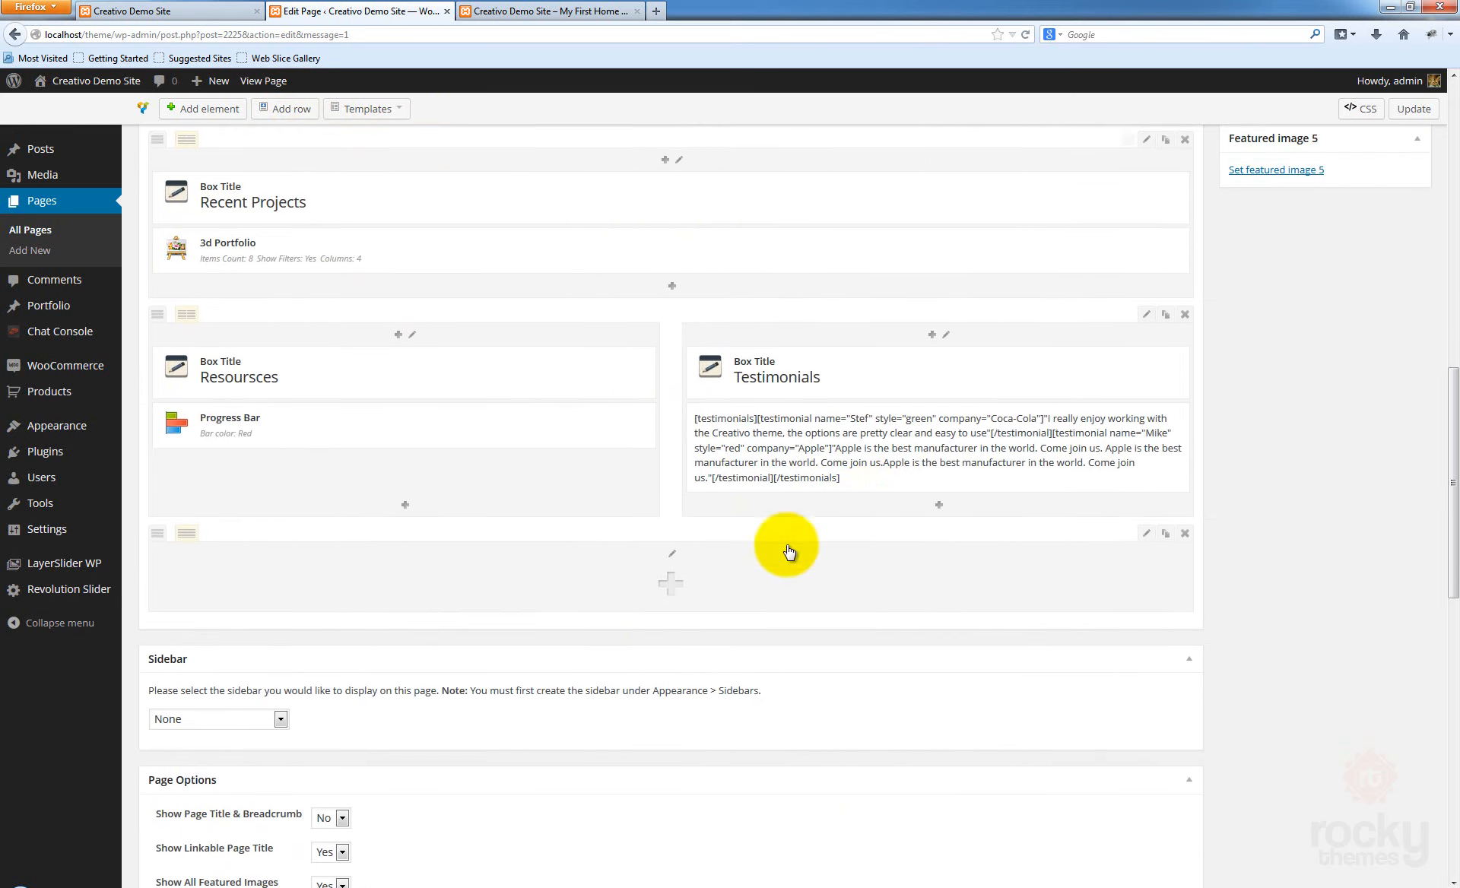
left_click(1145, 534)
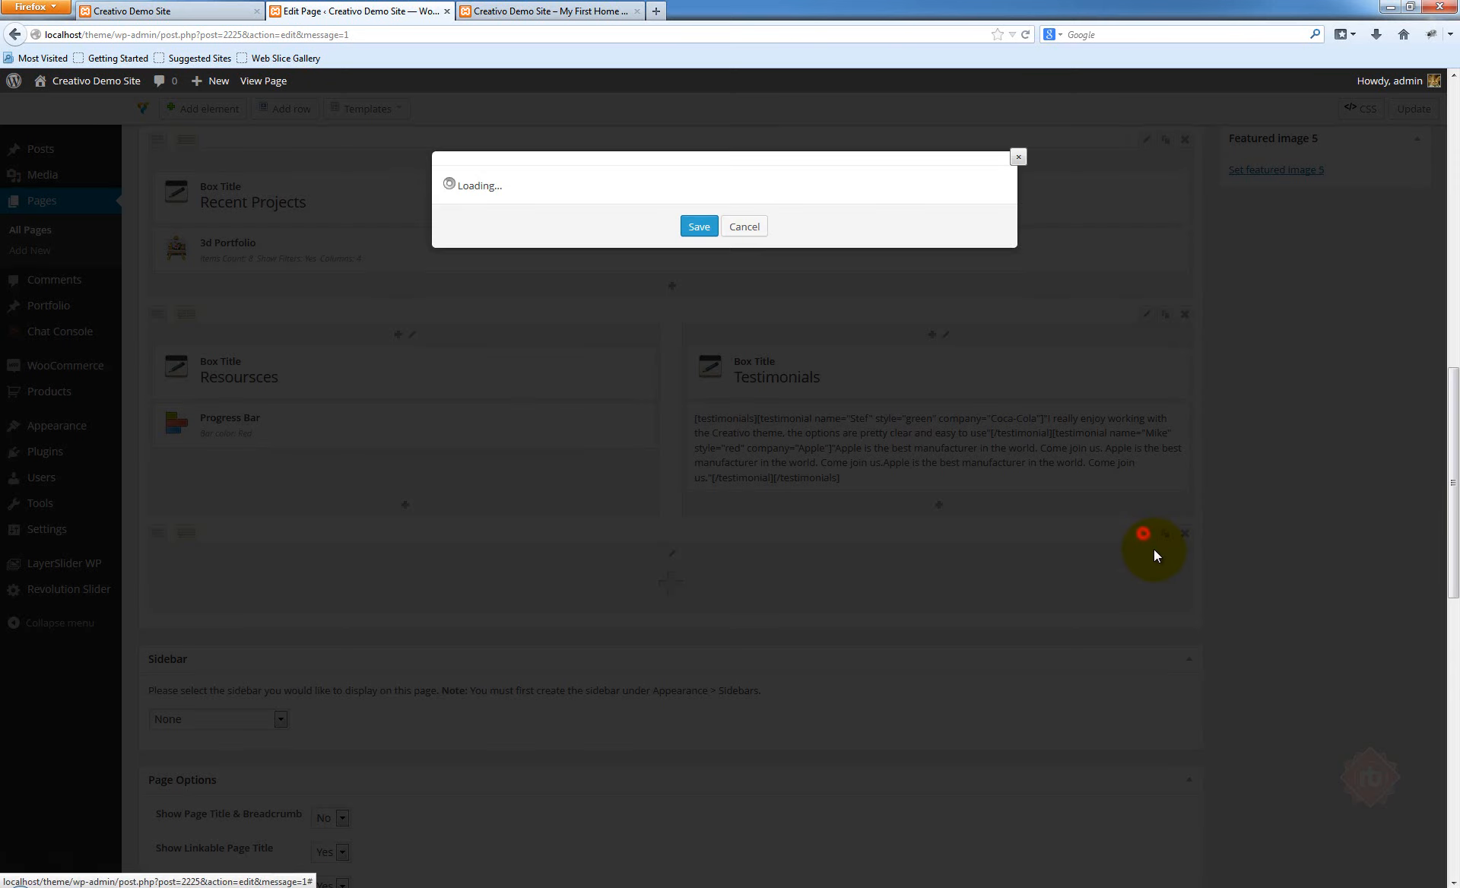
left_click(474, 315)
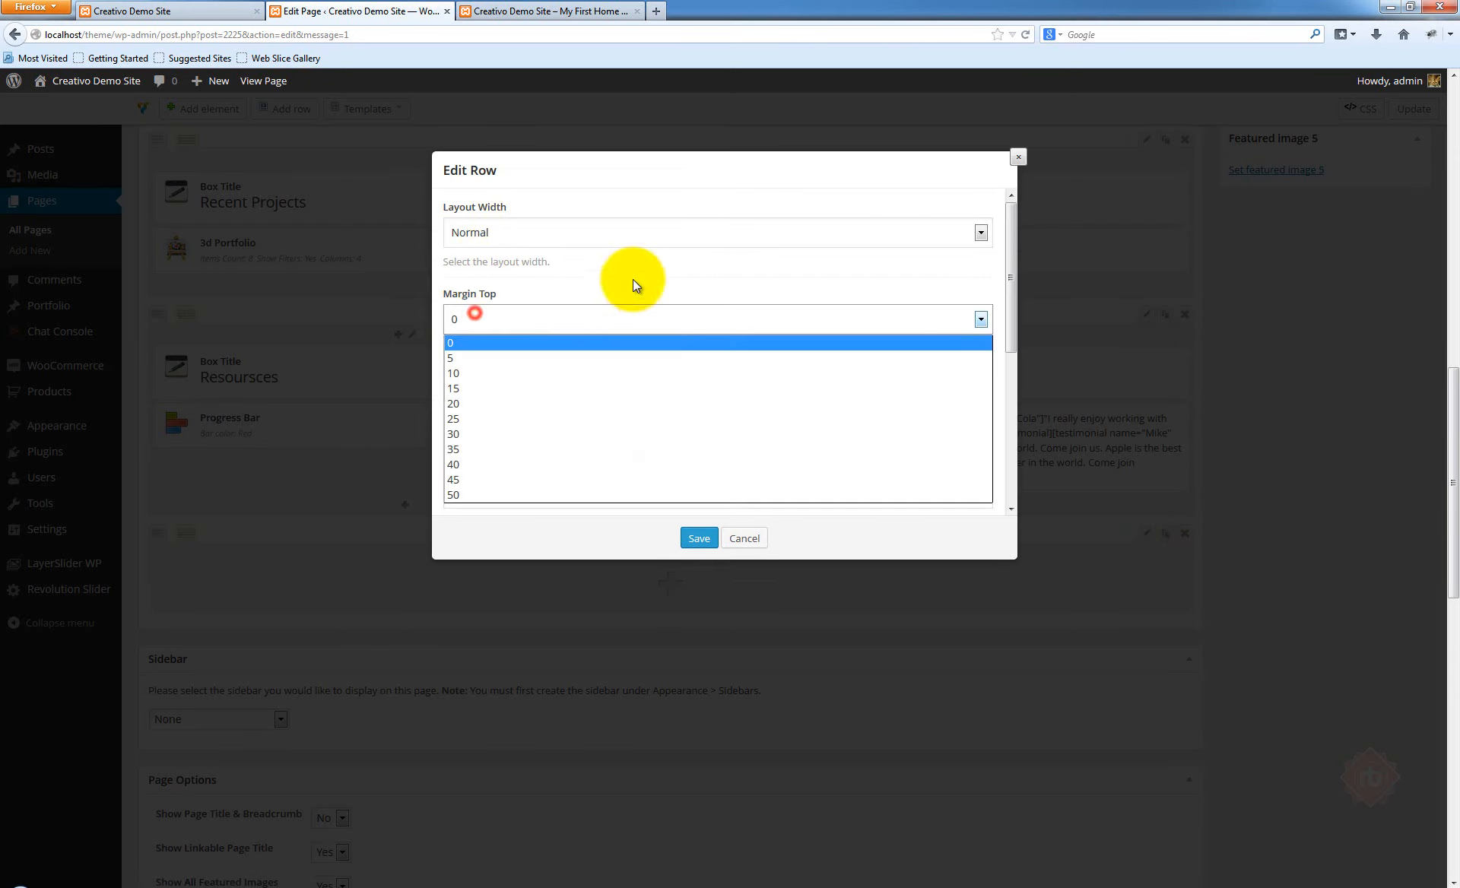
left_click(479, 431)
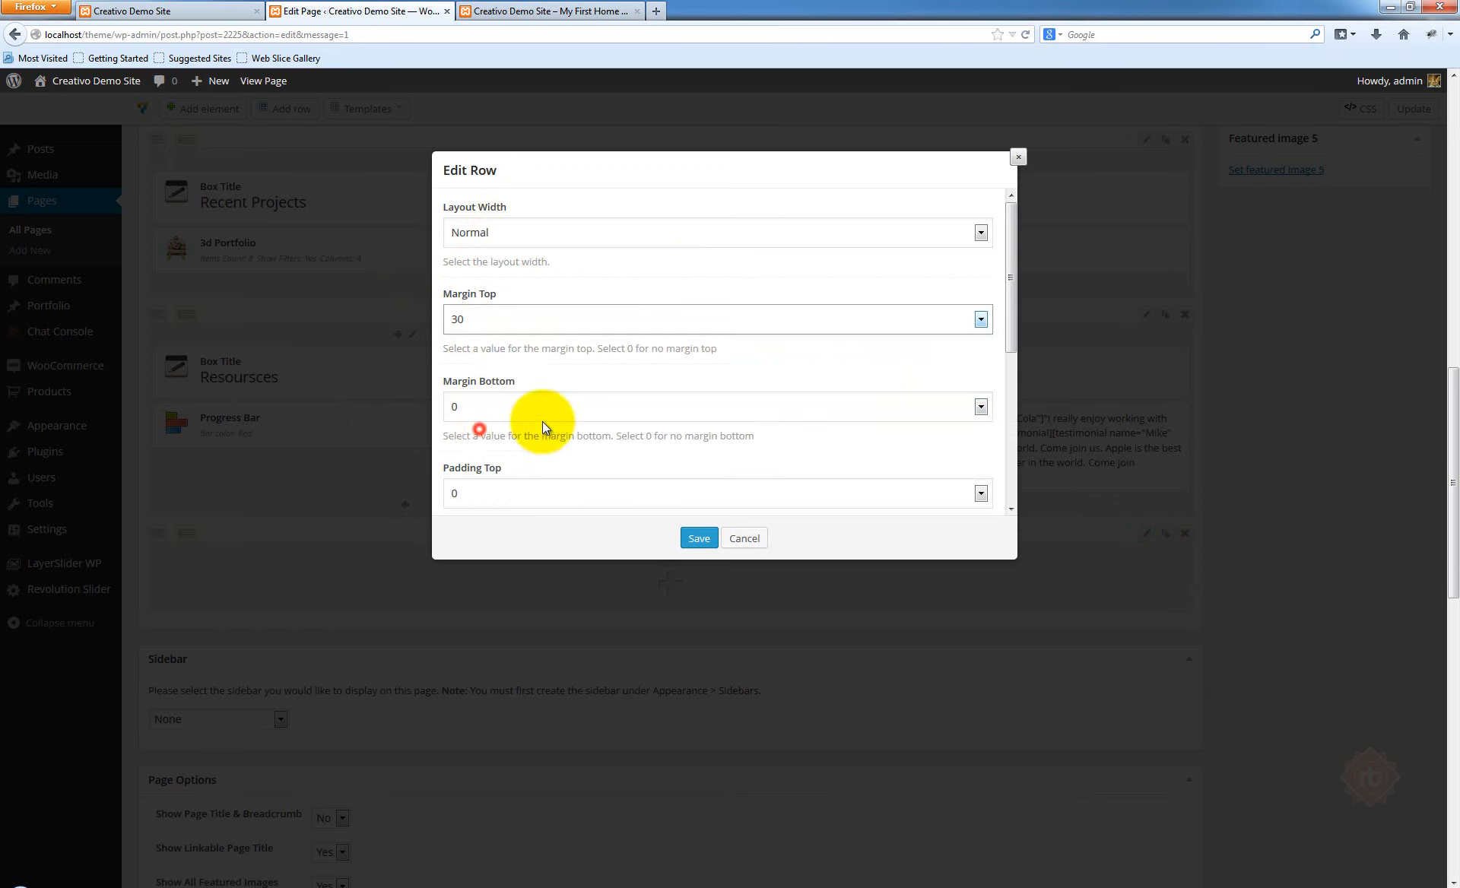
left_click(514, 414)
left_click(474, 506)
Set the new row's top and bottom padding to 20
scroll(493, 448, "down", 2)
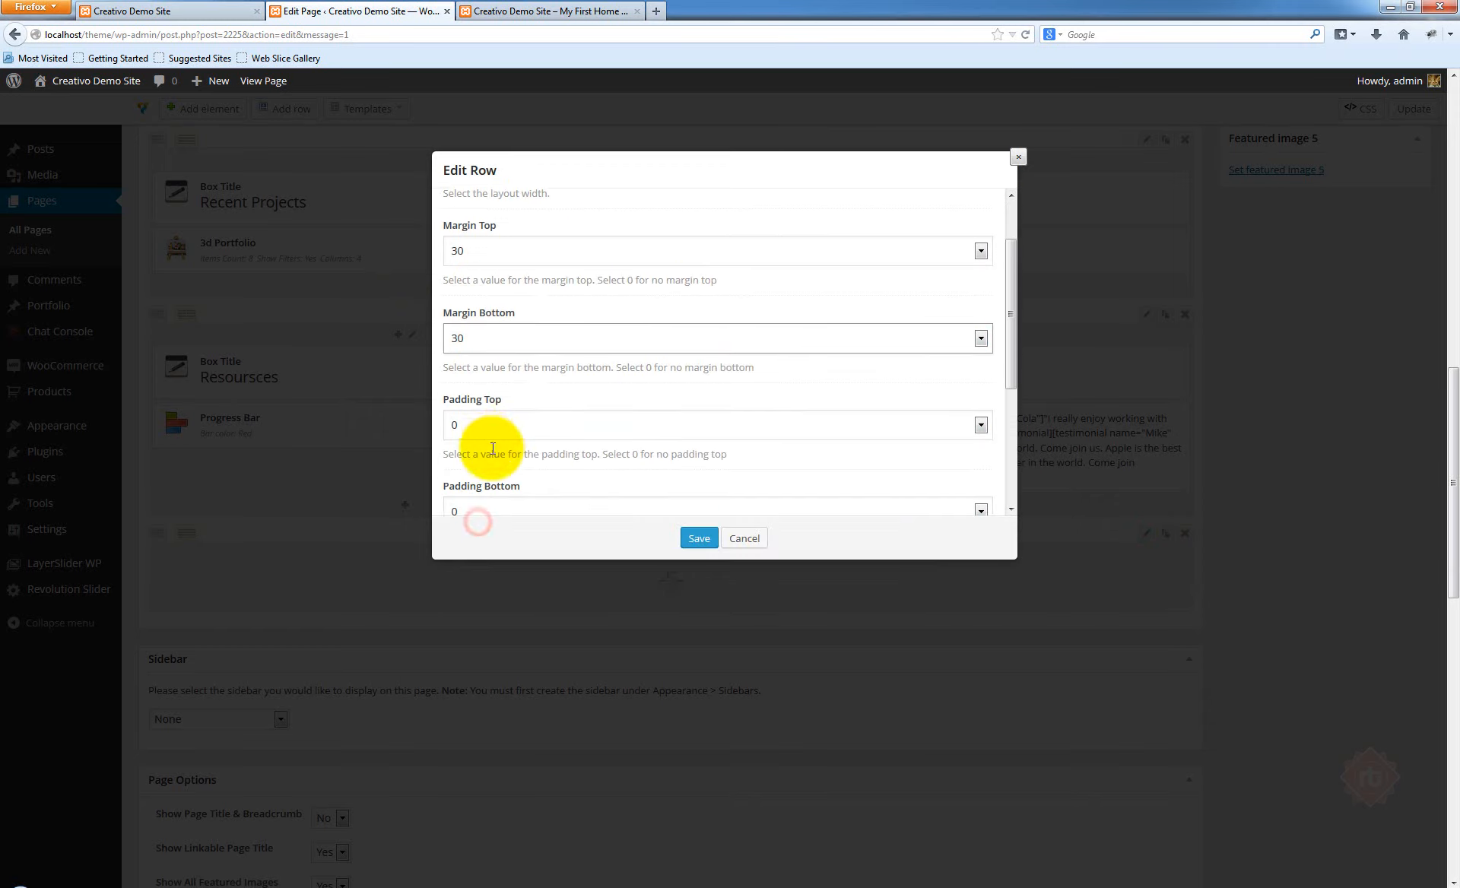
left_click(480, 409)
left_click(472, 495)
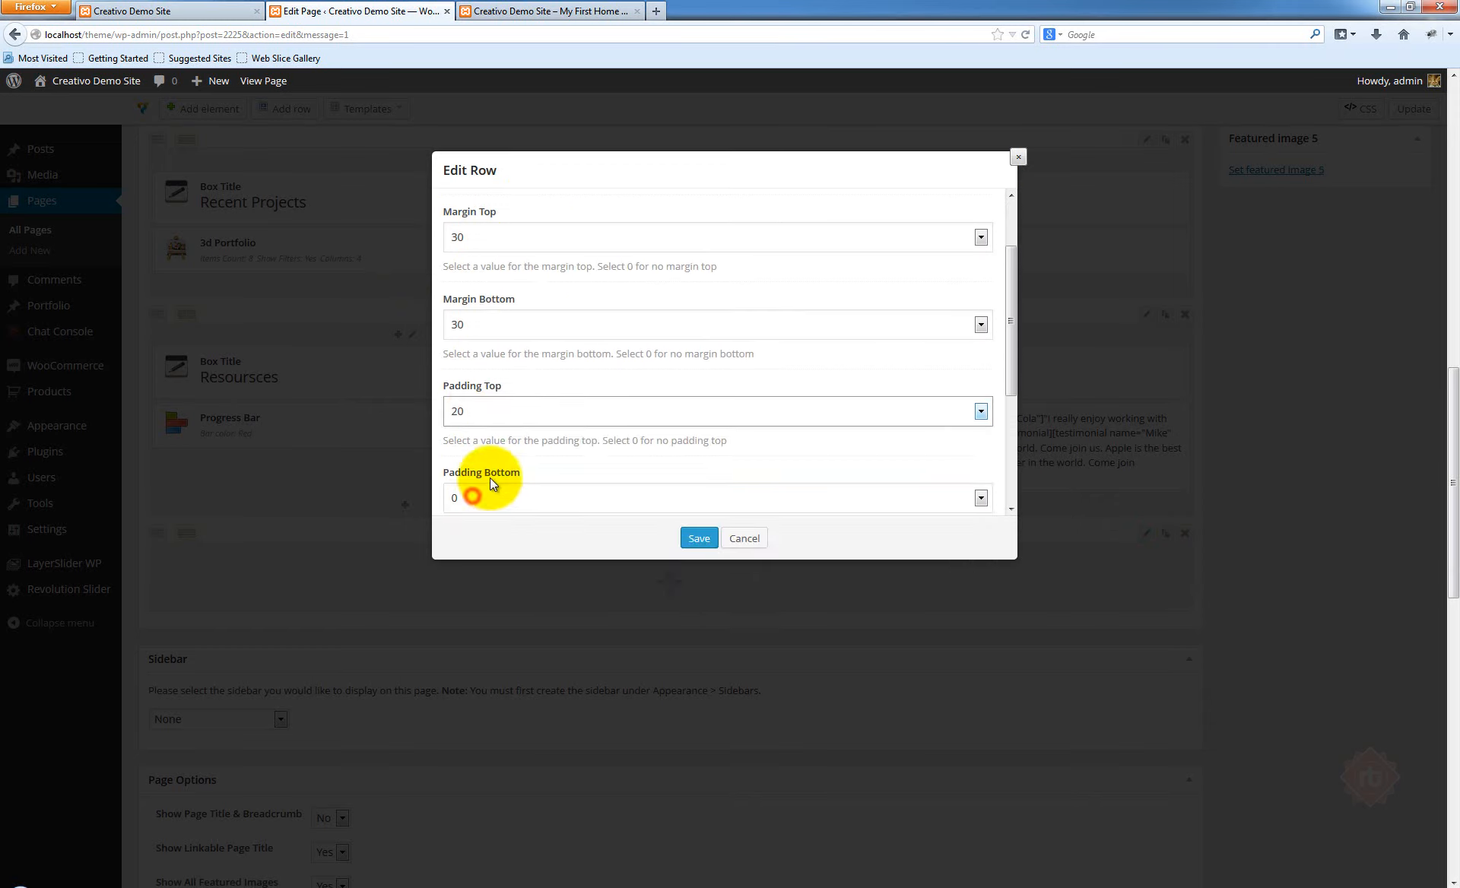
scroll(489, 478, "down", 1)
left_click(495, 460)
left_click(491, 528)
left_click(489, 458)
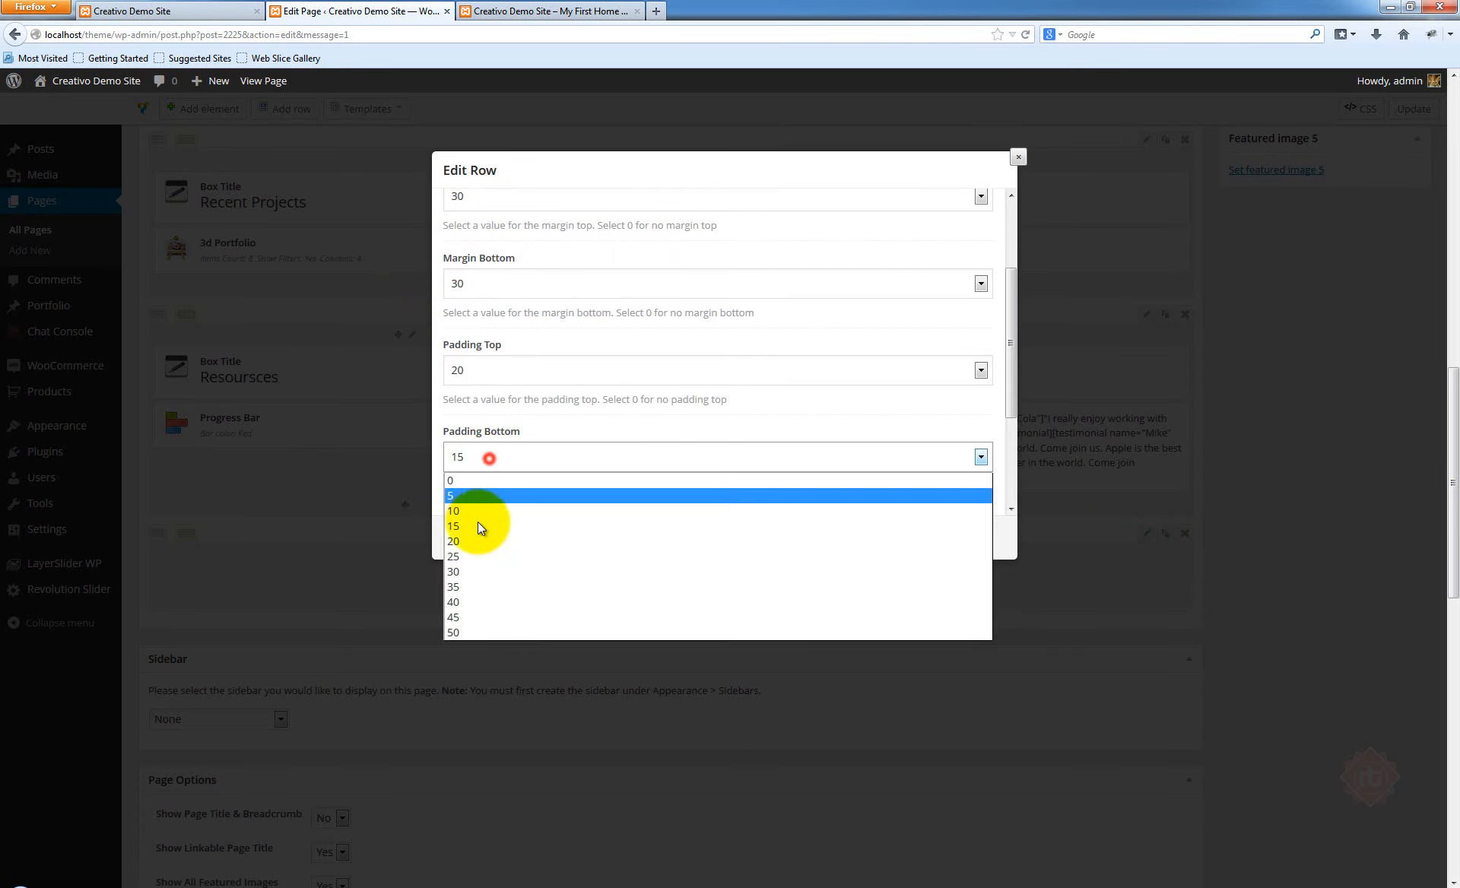
left_click(474, 541)
Set the new row's background color to #f8f8f8 and save the row settings
scroll(624, 457, "down", 2)
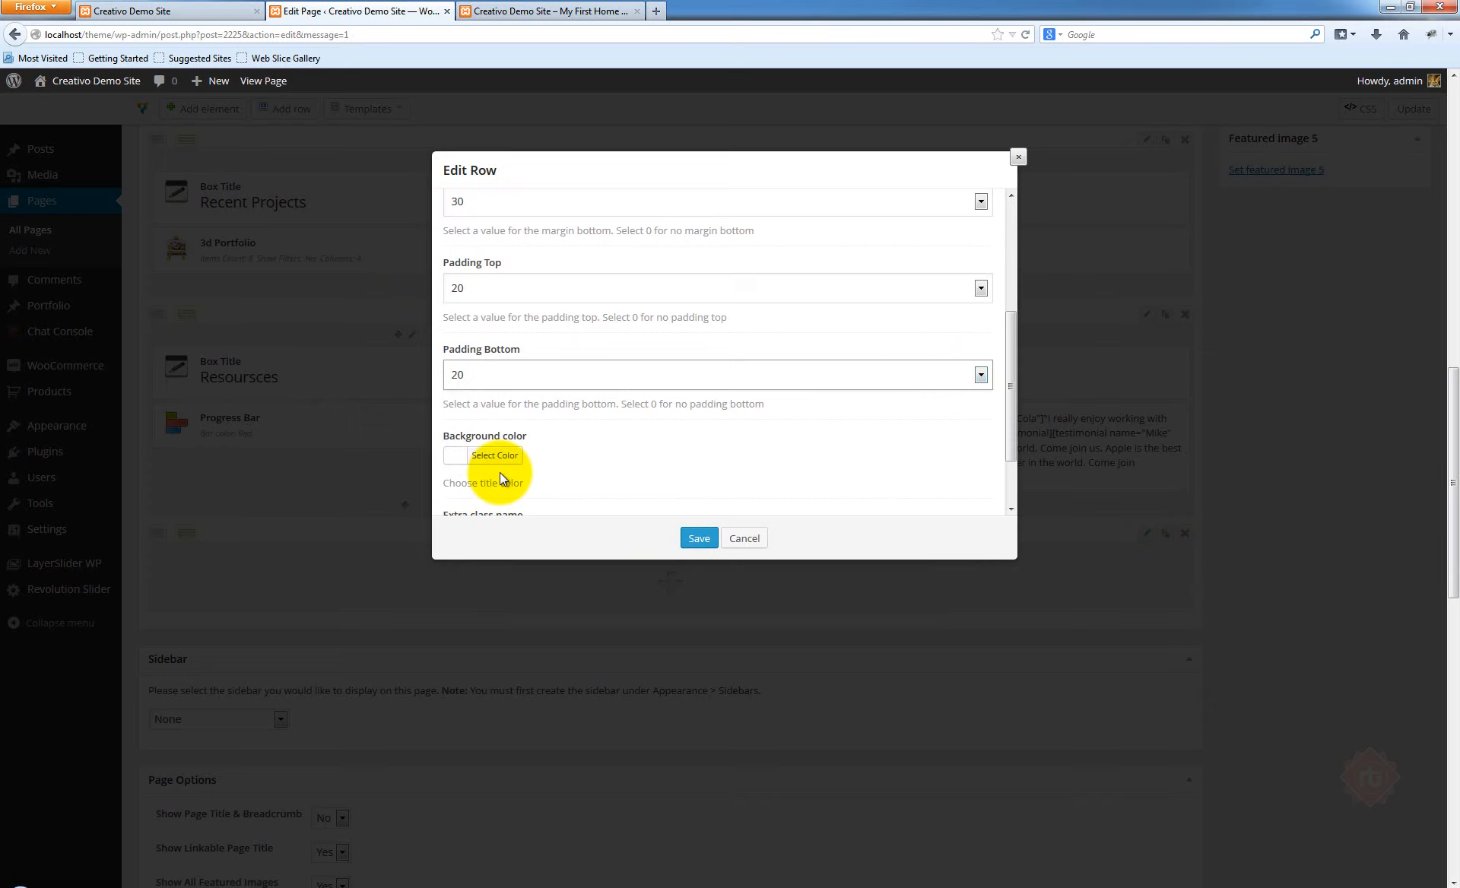
left_click(457, 456)
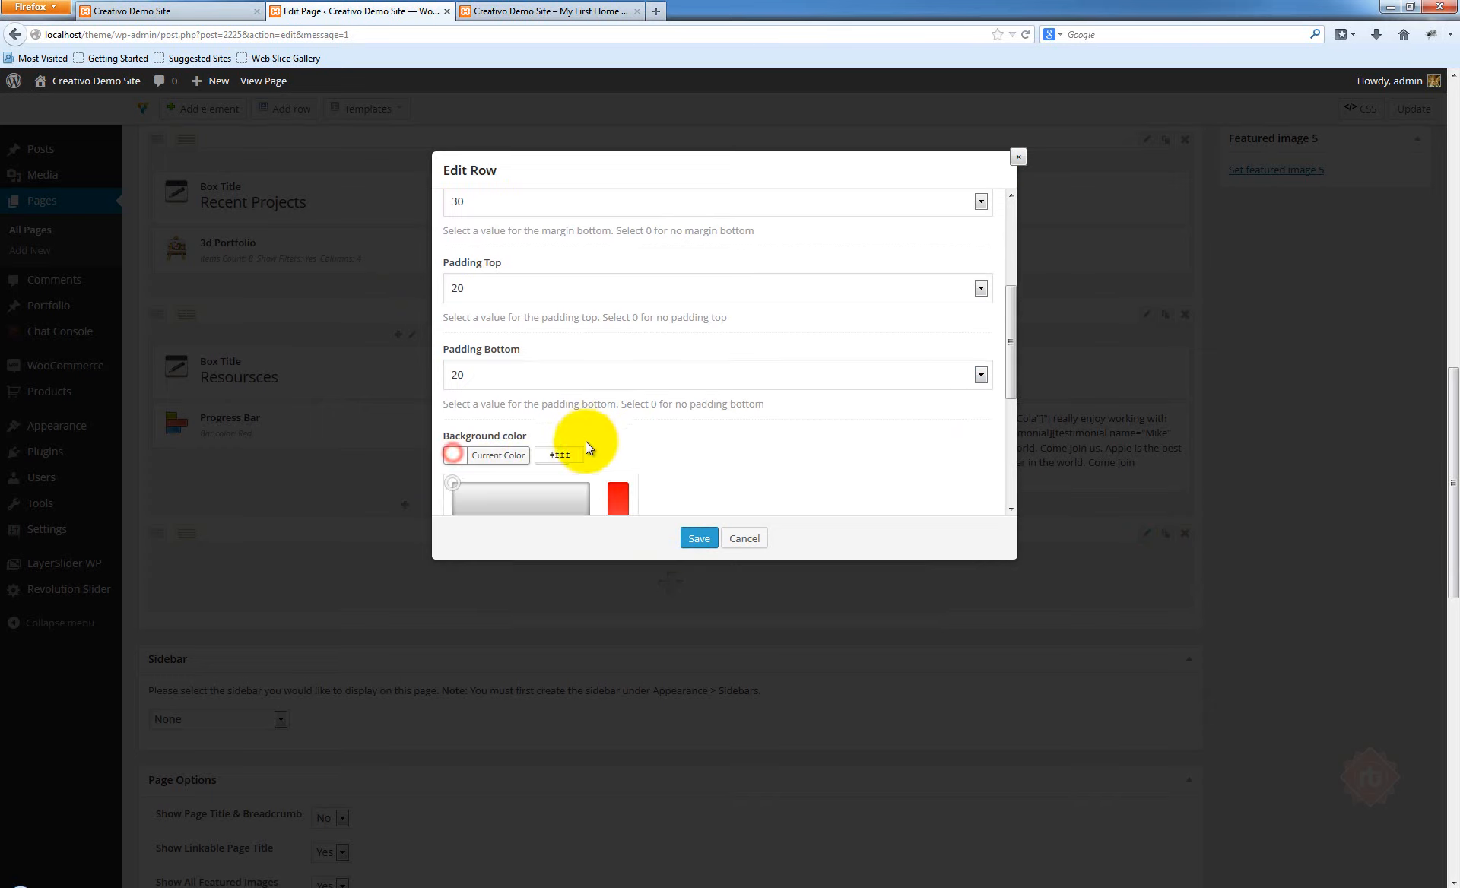
left_click_drag(554, 454, 618, 455)
type("f8f8f8")
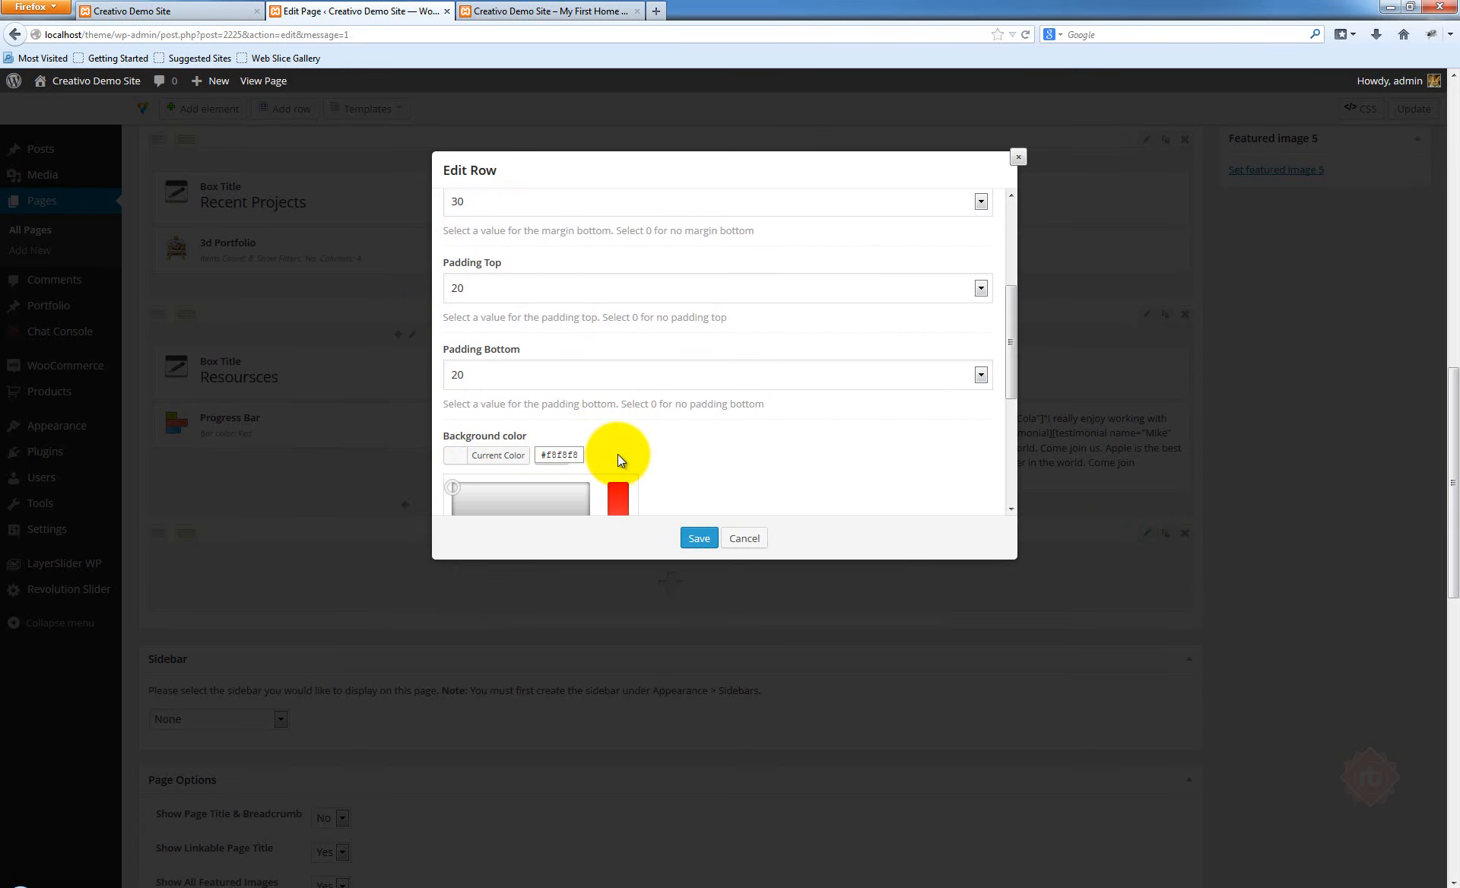
scroll(727, 467, "down", 1)
scroll(727, 467, "down", 3)
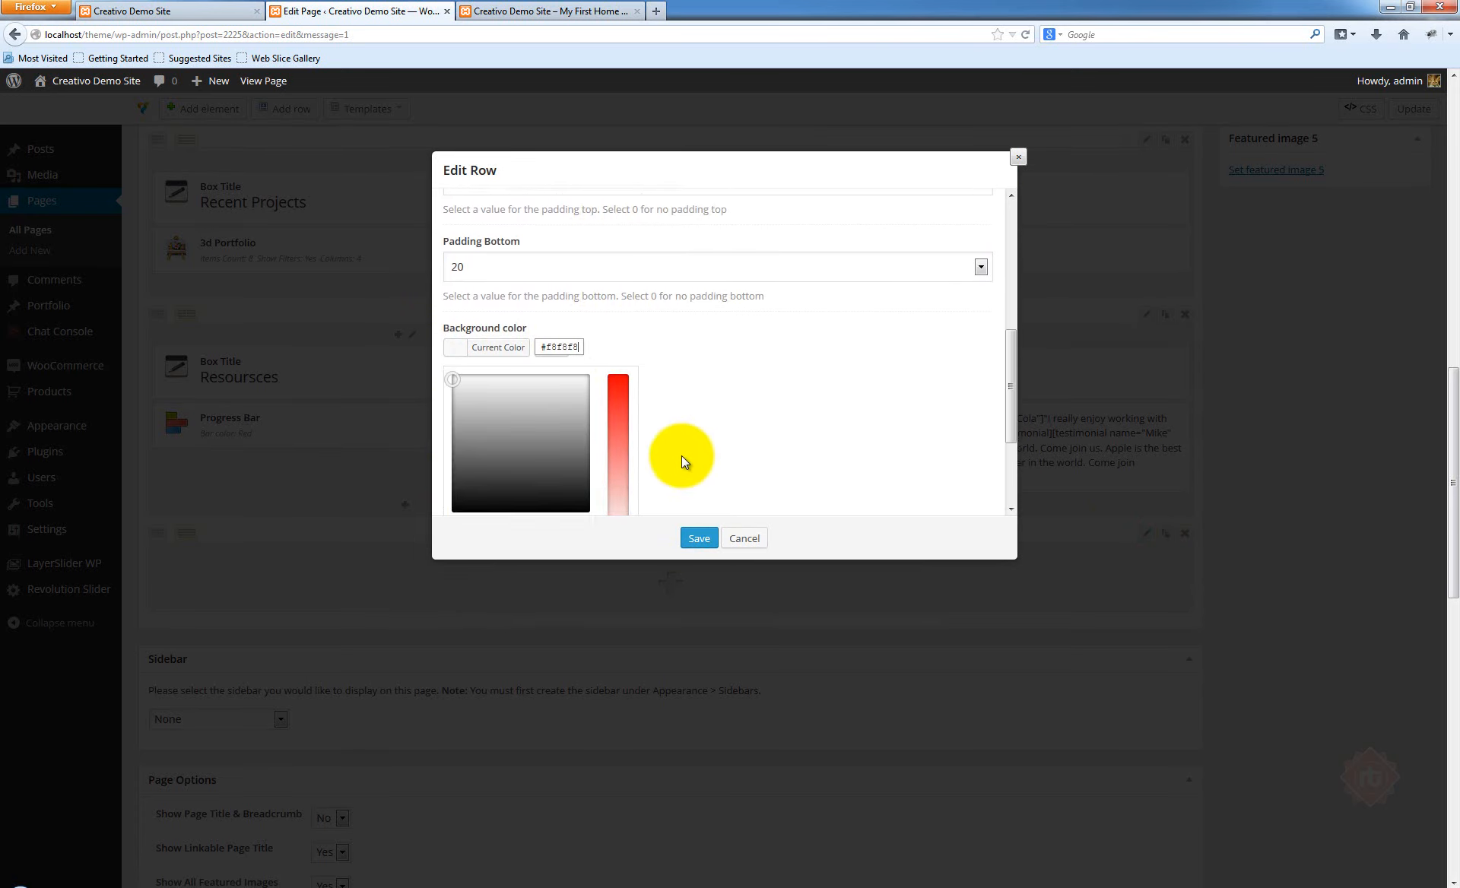
left_click(698, 539)
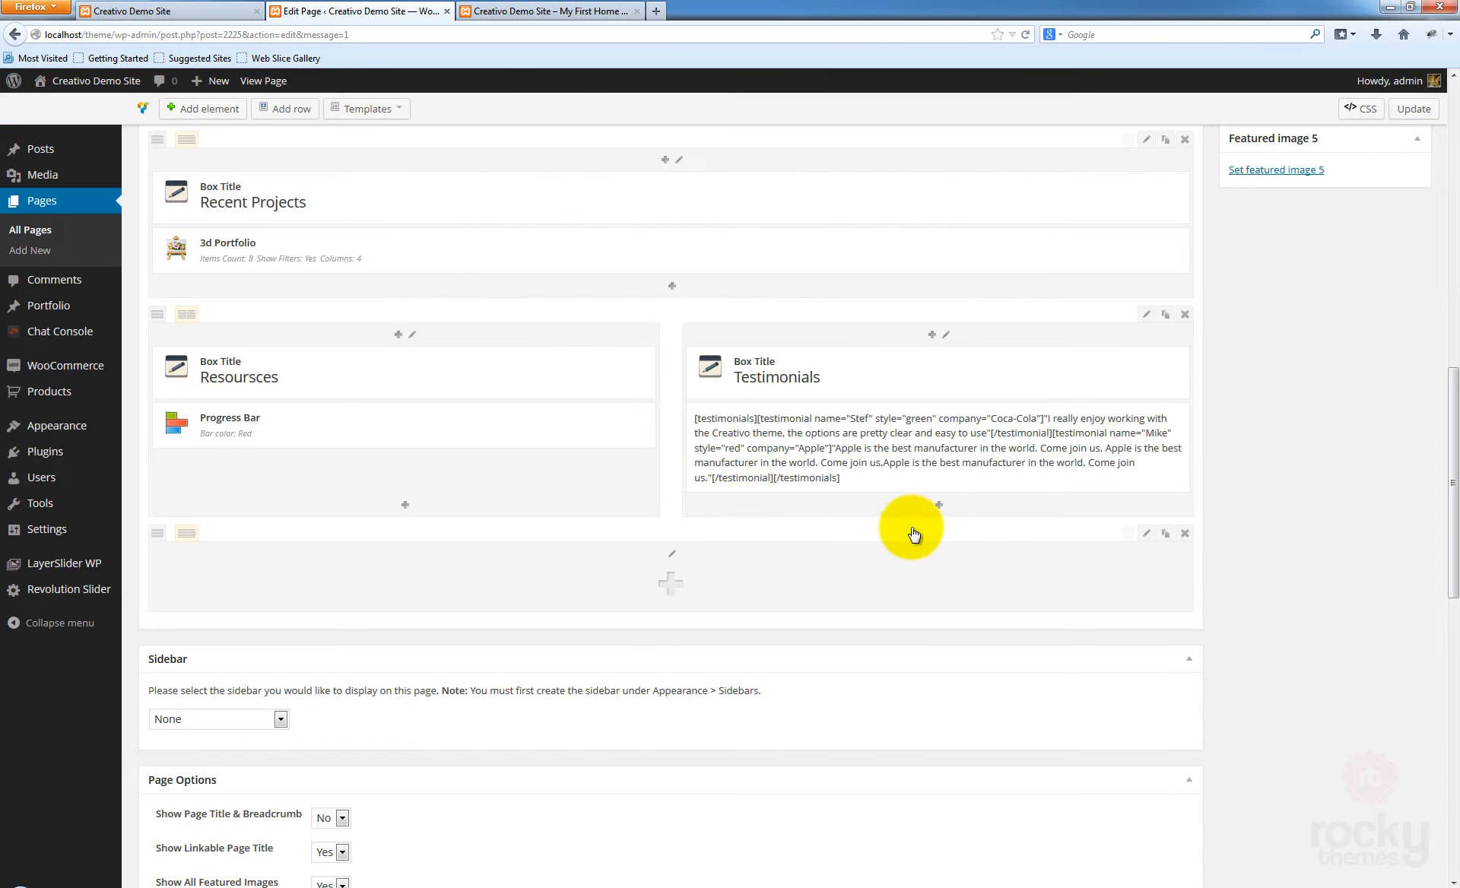
Add a Box Title reading "Recent Posts" to the empty new row, keeping its default title colors
left_click(677, 586)
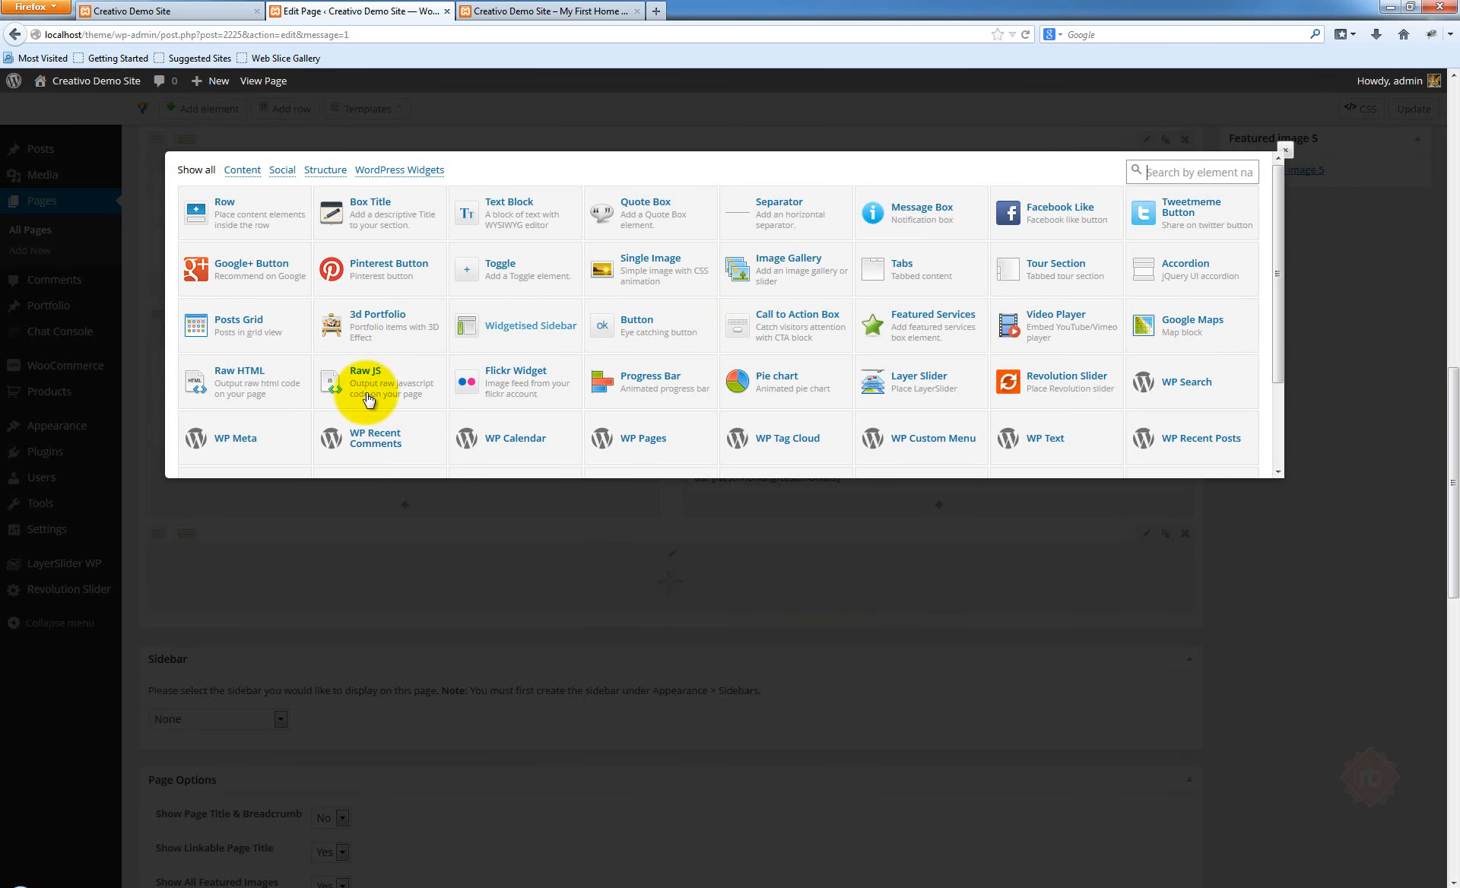
left_click(370, 201)
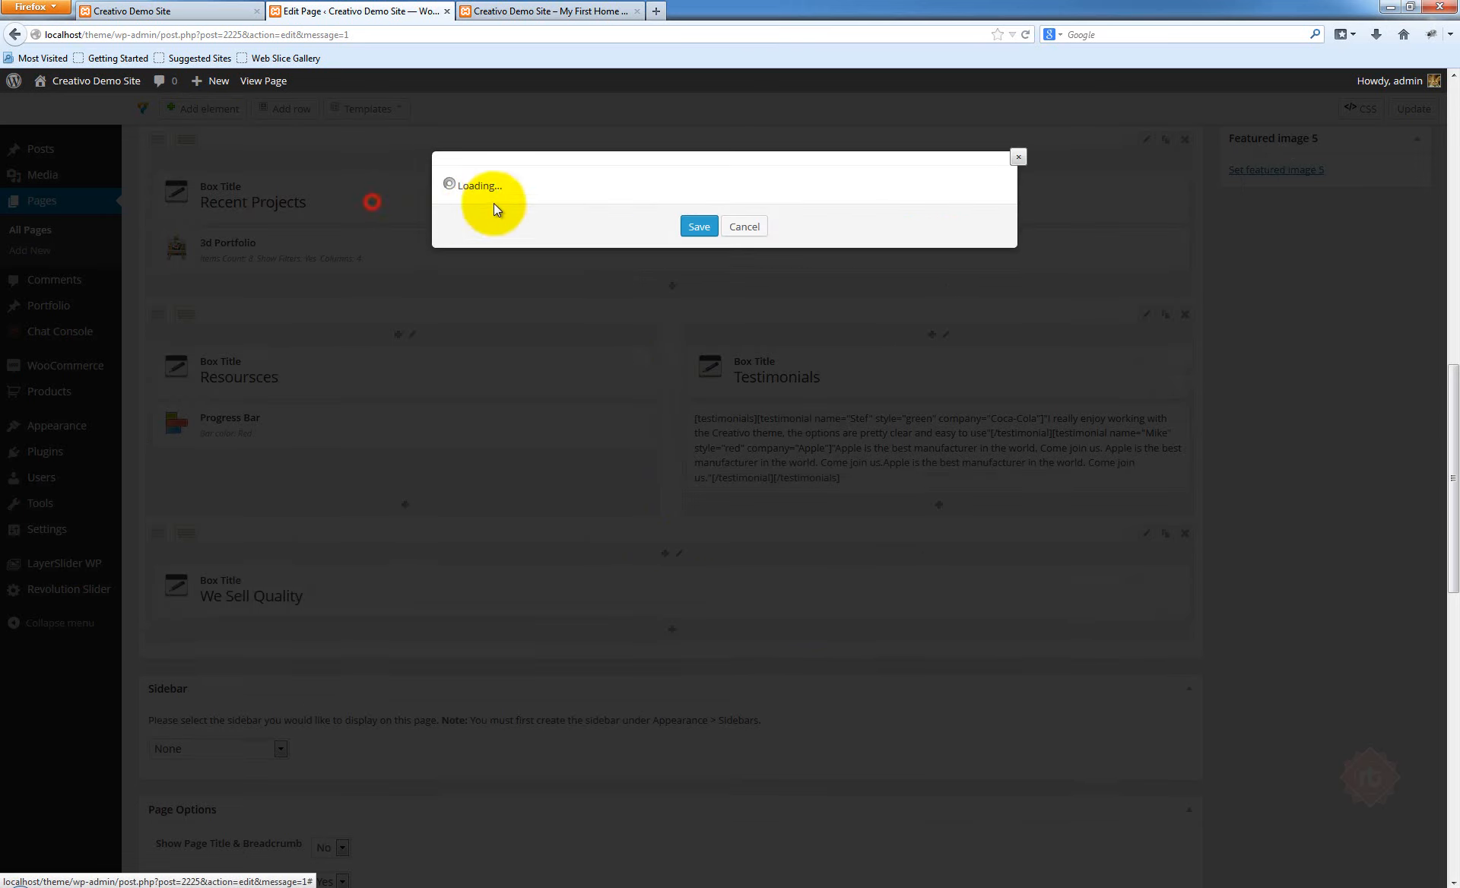
triple_click(561, 235)
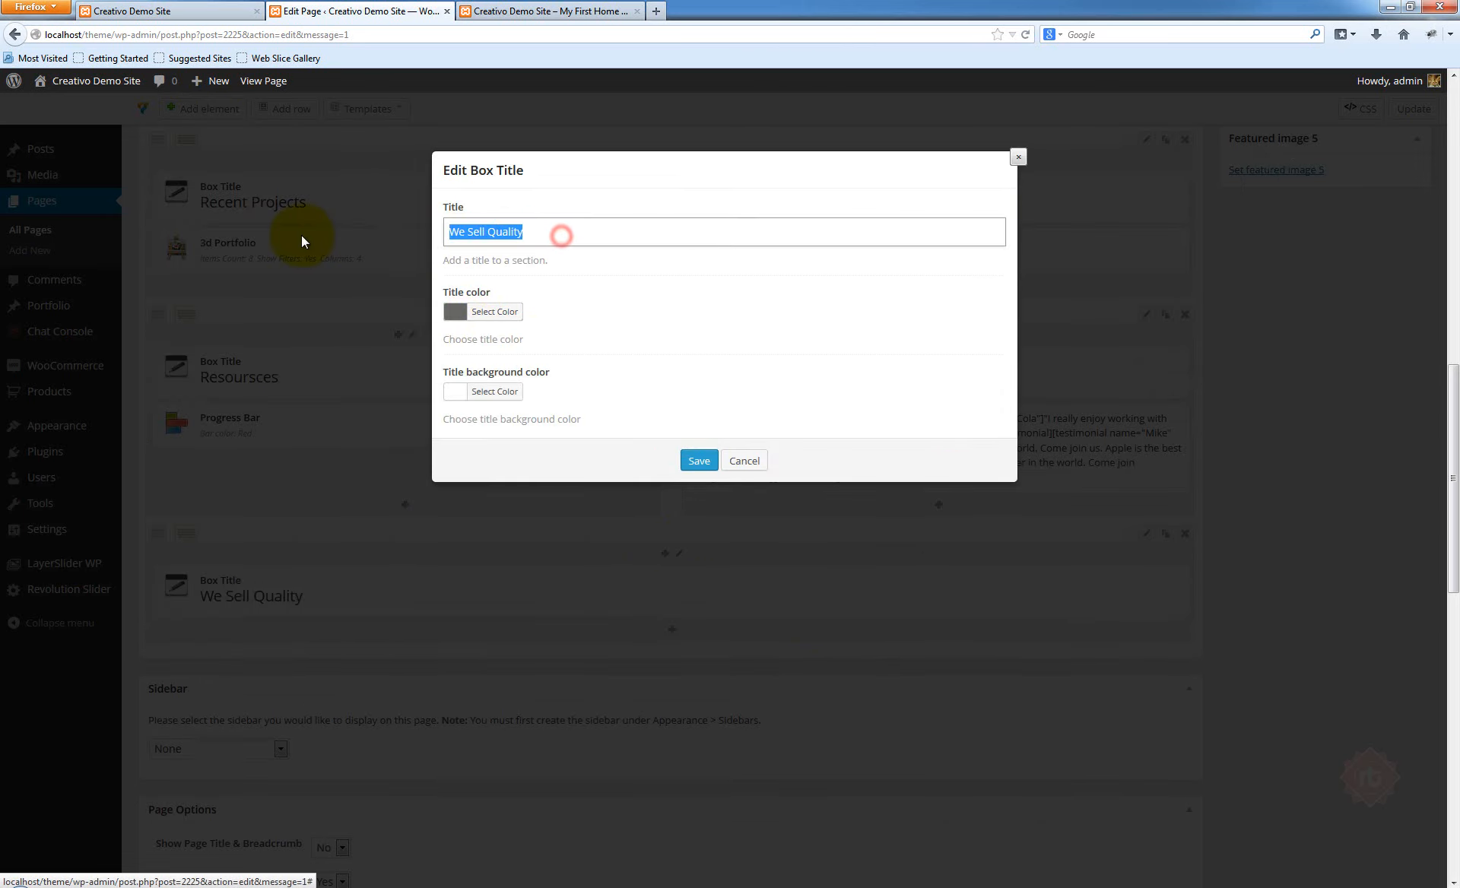
type("Recent Posts")
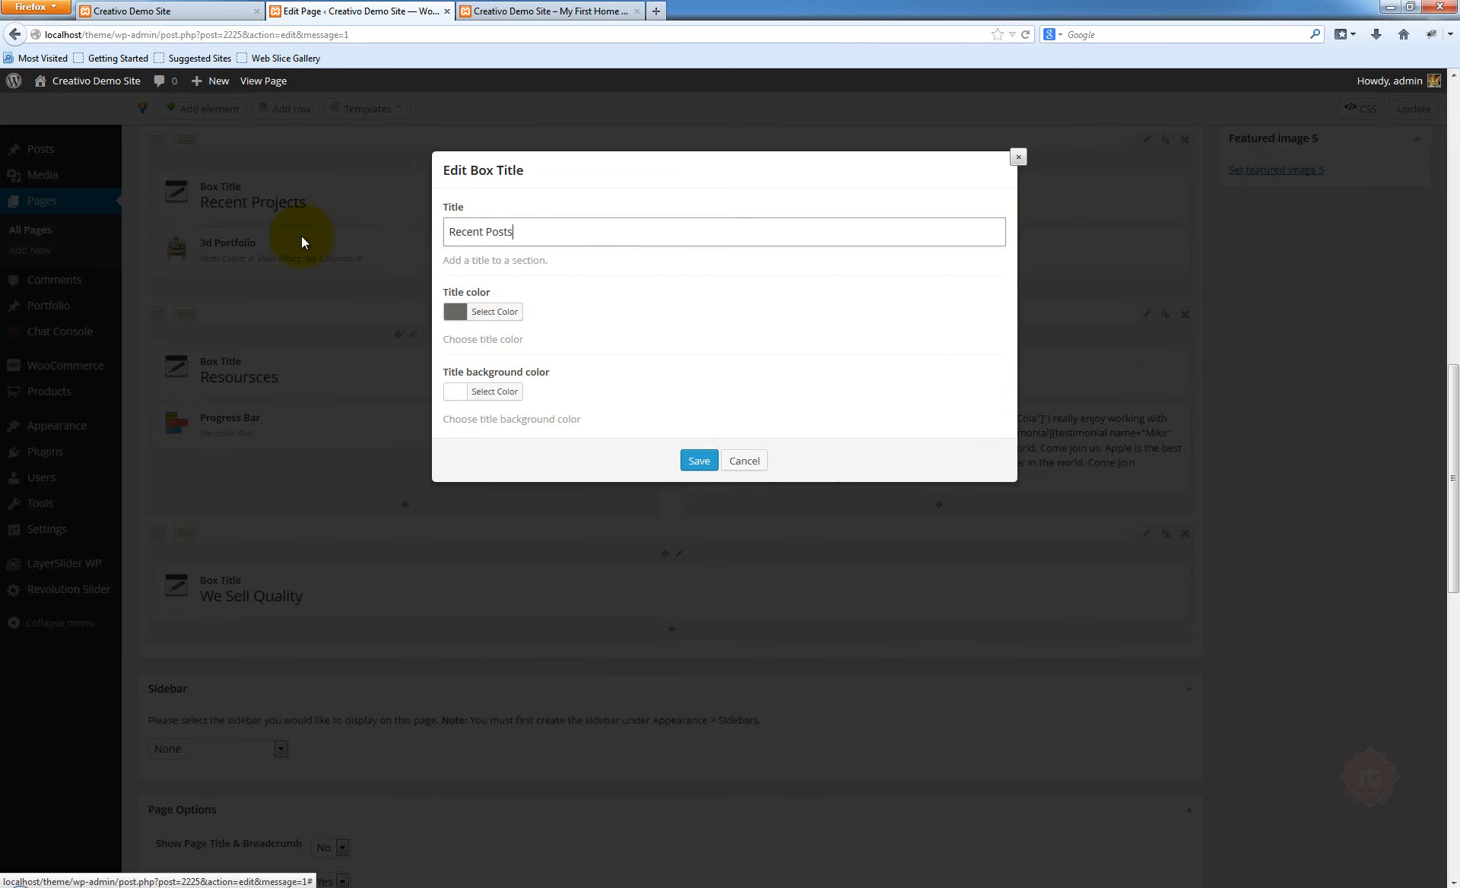
left_click(459, 391)
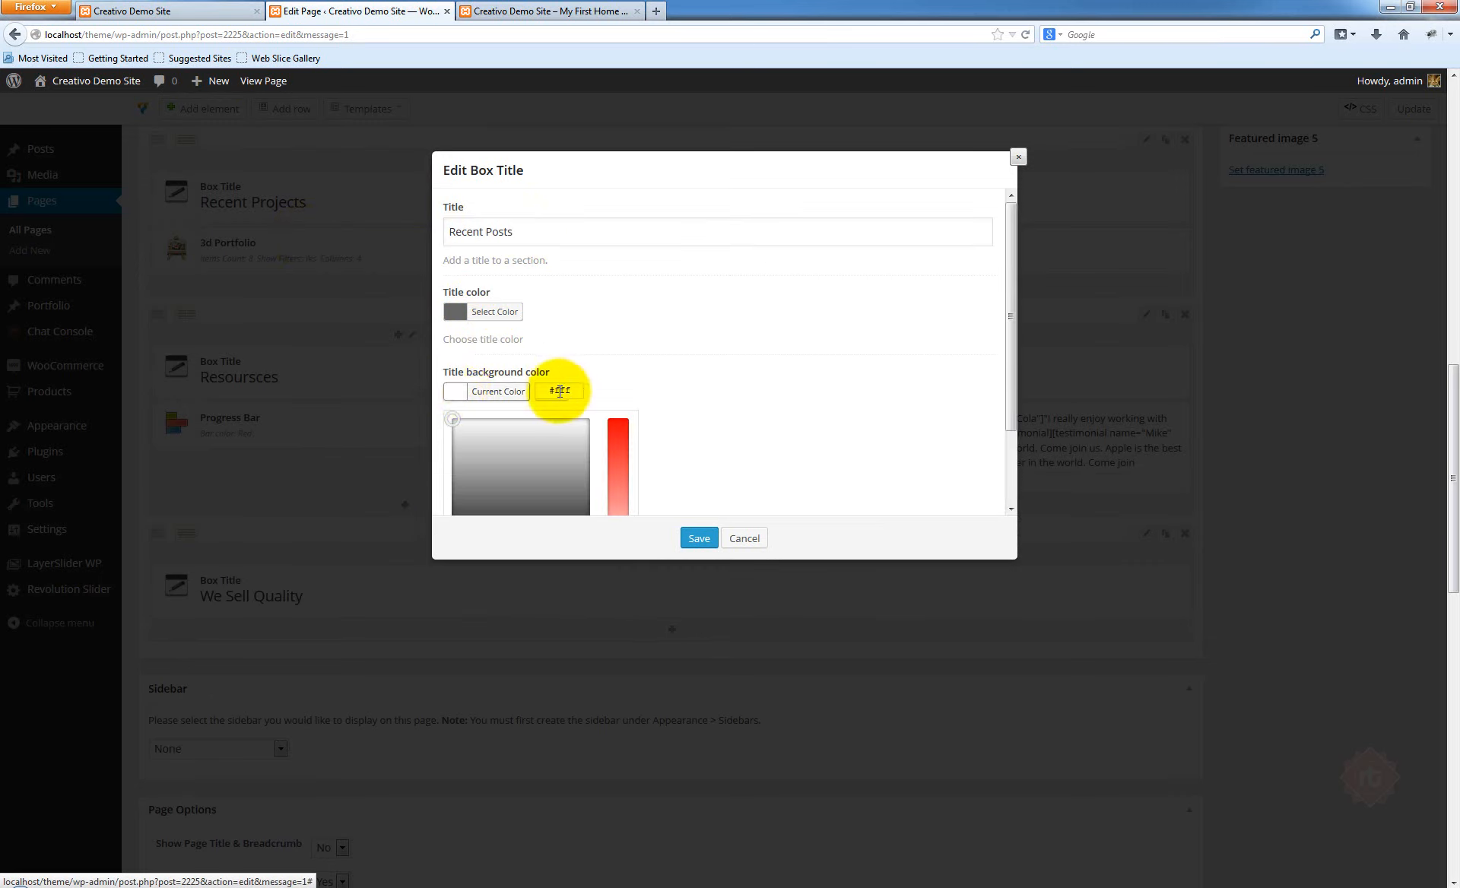
left_click(650, 382)
left_click(699, 460)
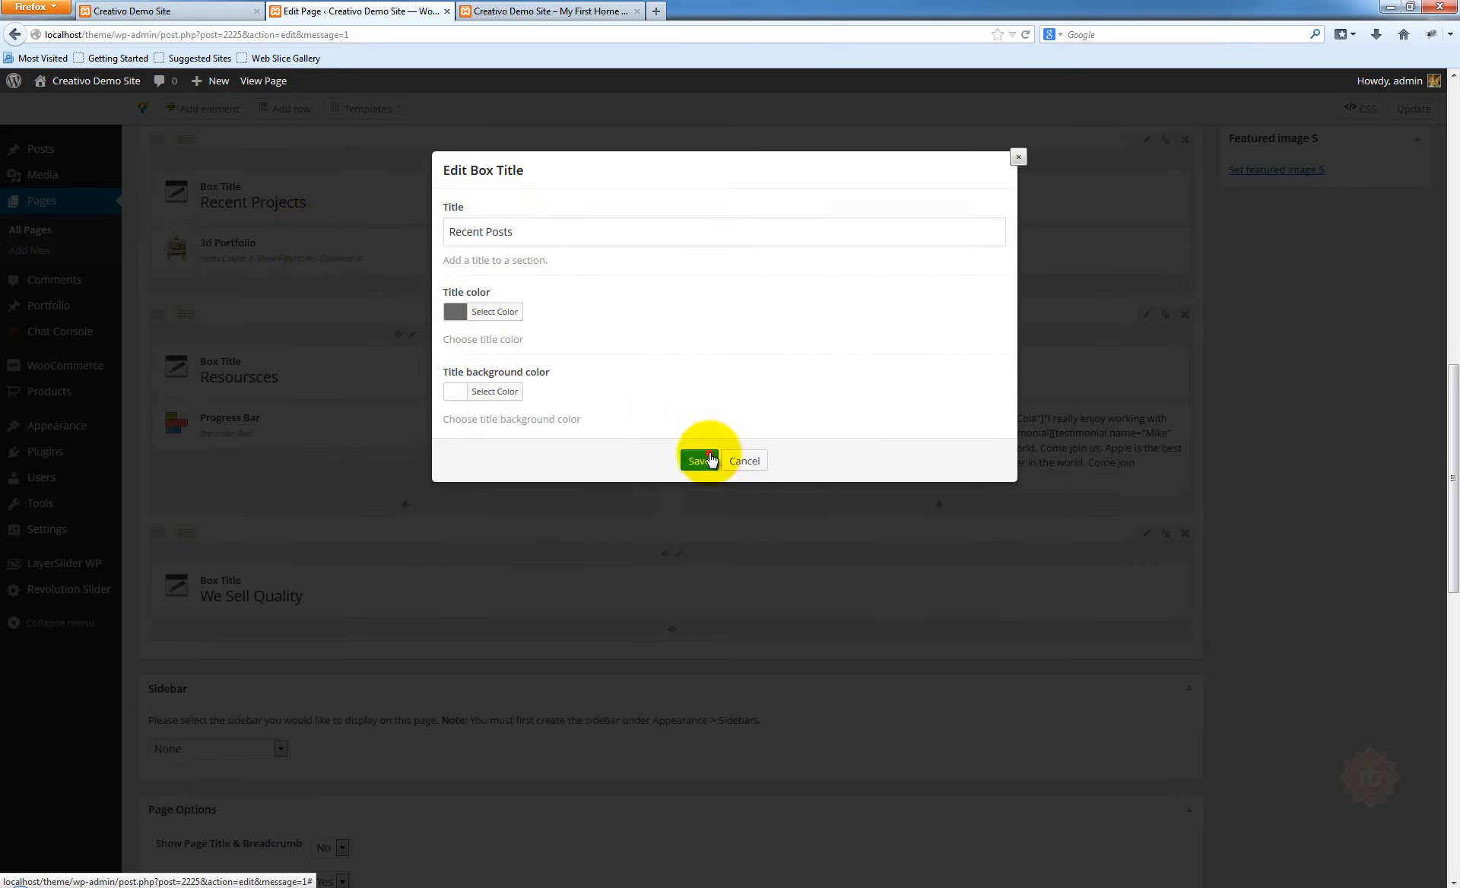
Add a Posts Grid element below the Recent Posts title and set its posts count to 4
scroll(684, 487, "down", 4)
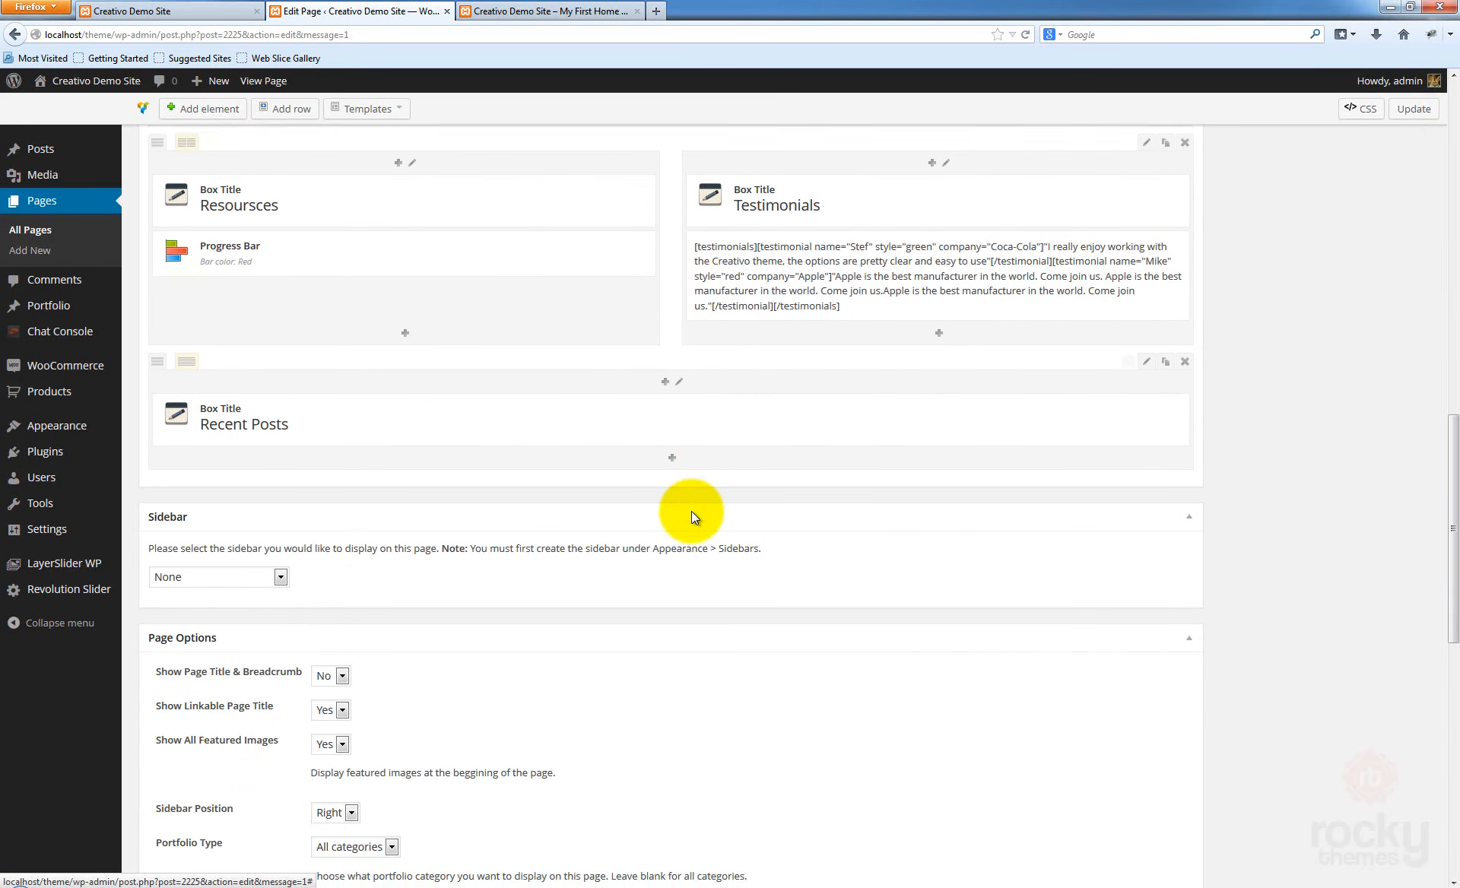
left_click(672, 459)
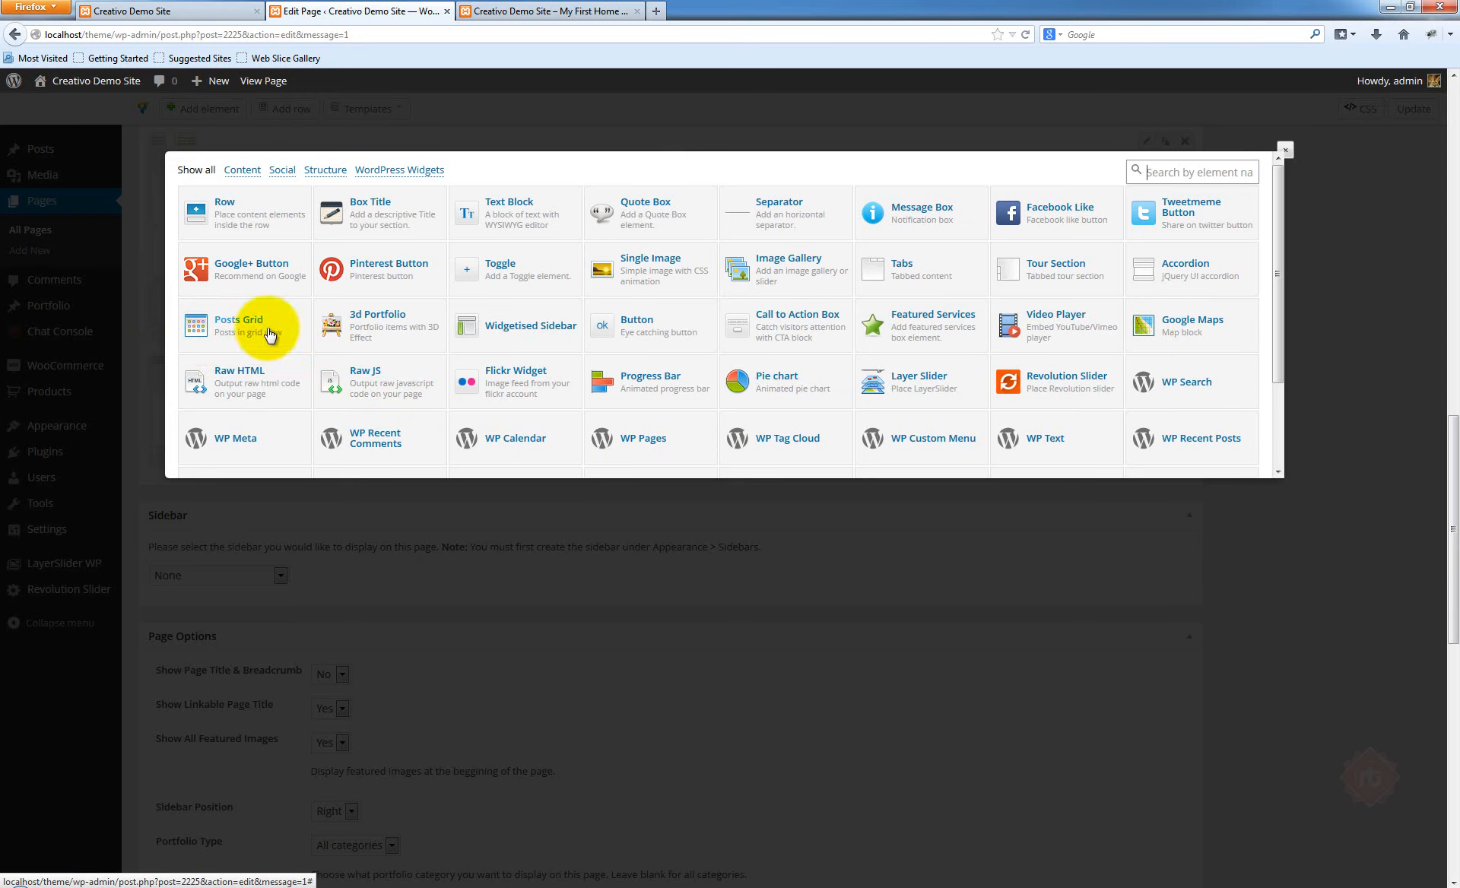
left_click(240, 326)
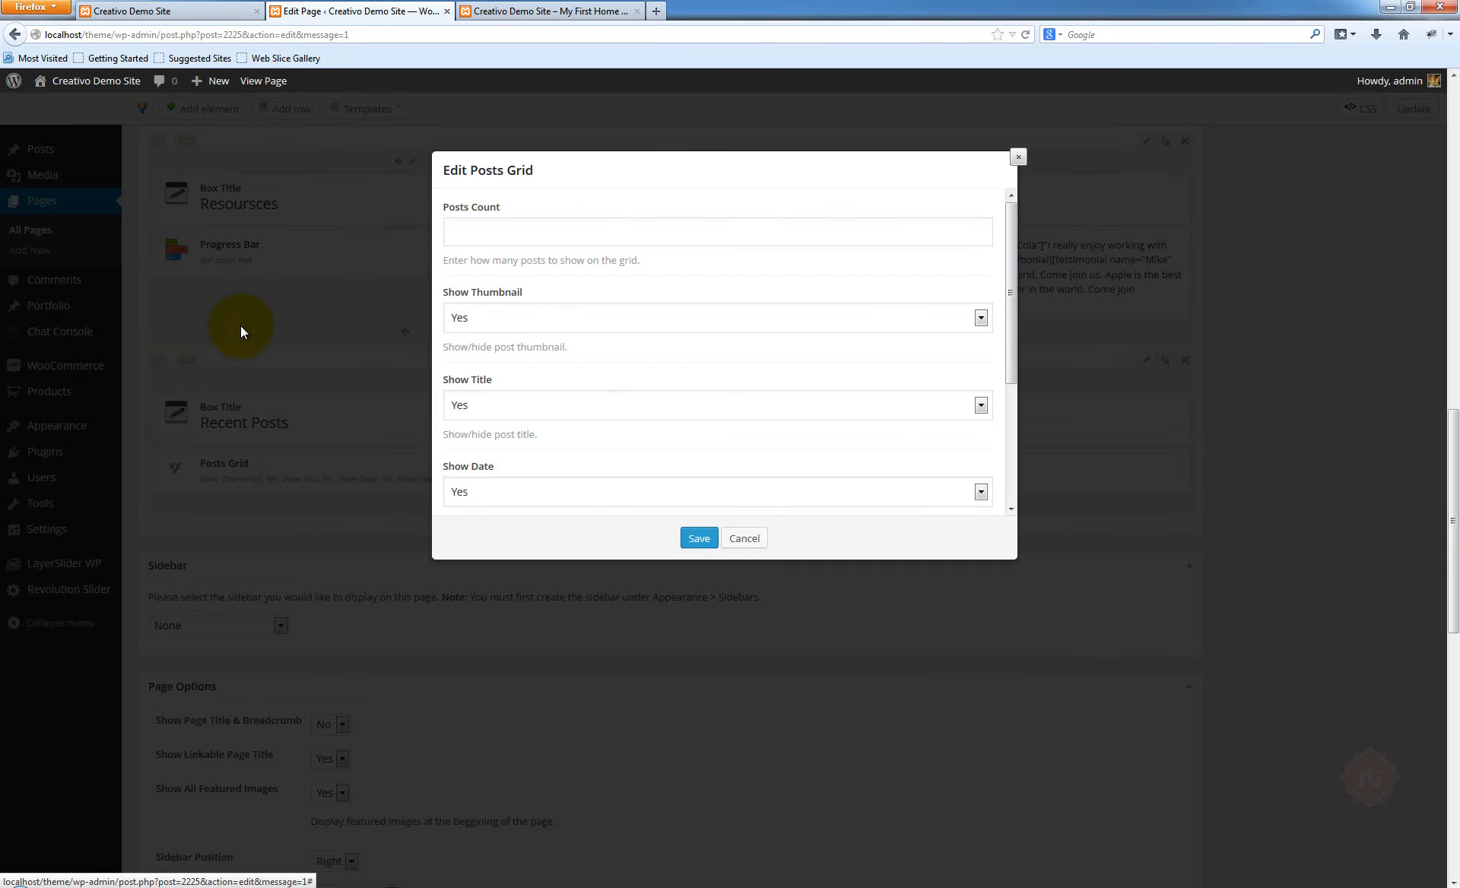
scroll(678, 317, "down", 3)
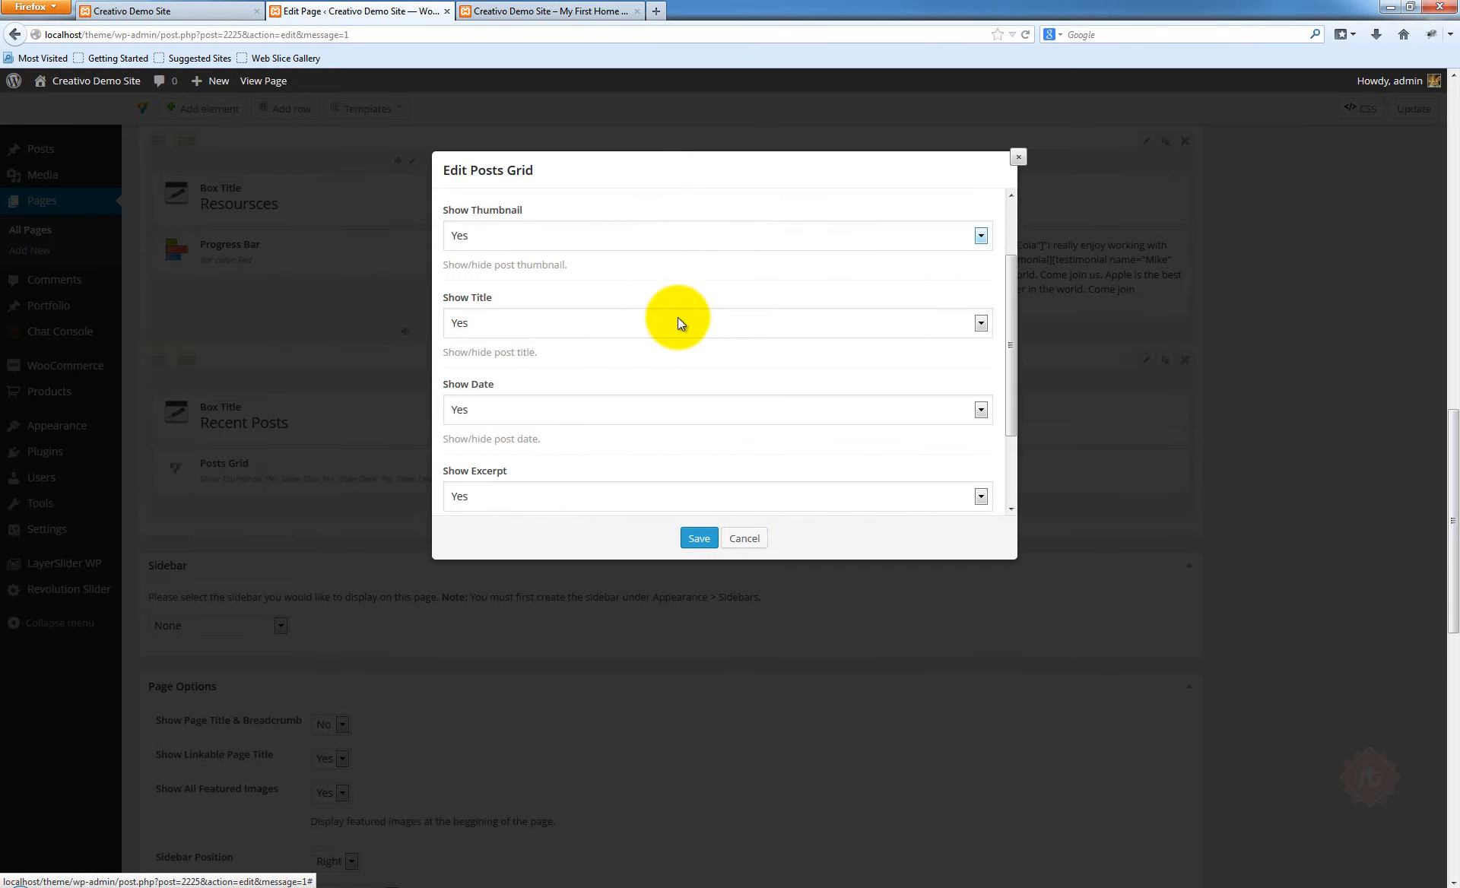
scroll(678, 317, "up", 3)
left_click(504, 227)
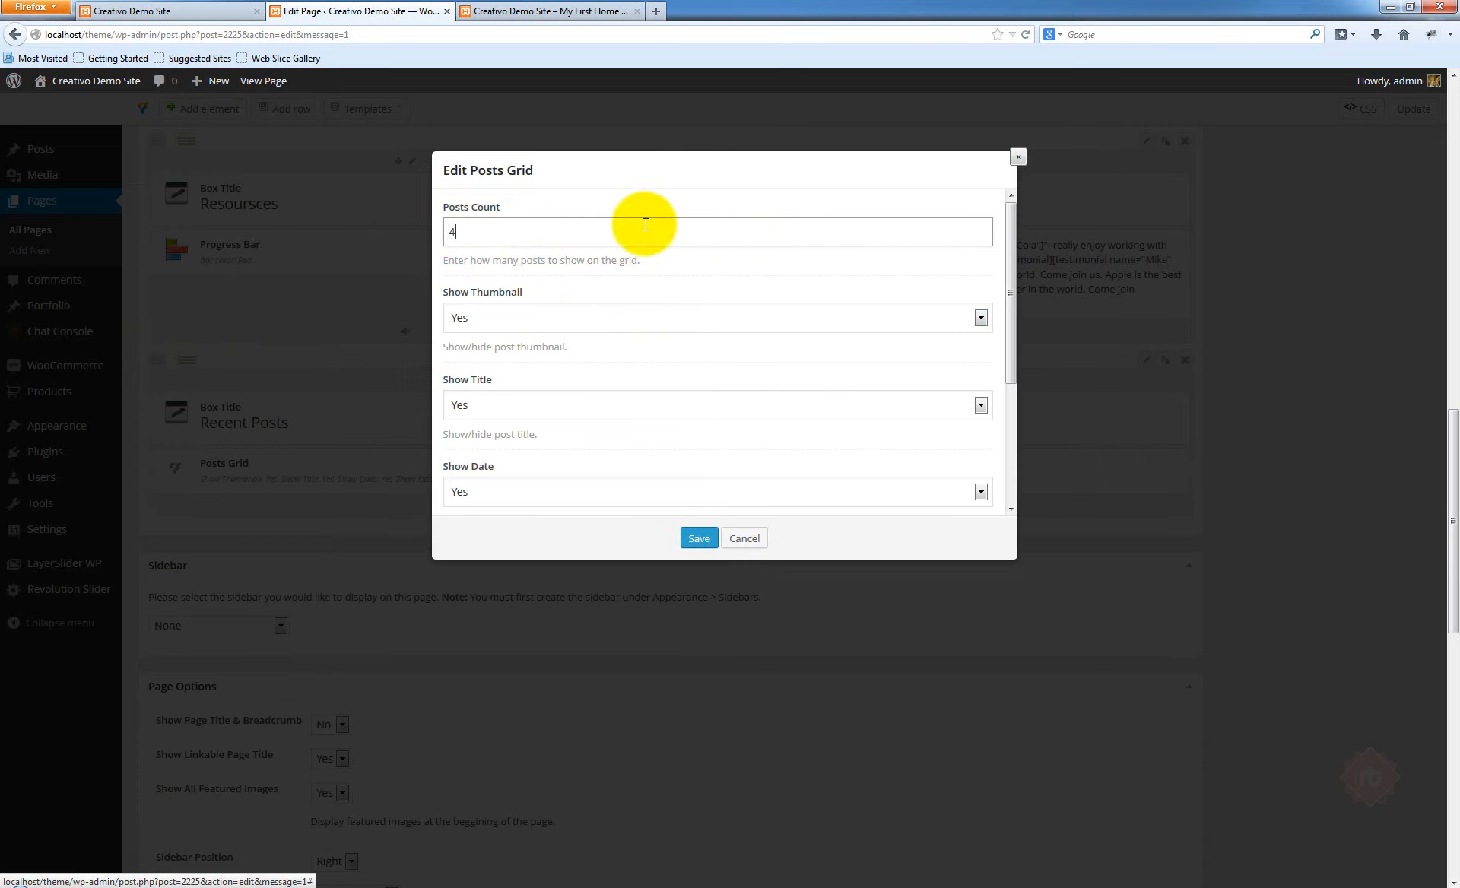
left_click_drag(470, 232, 447, 232)
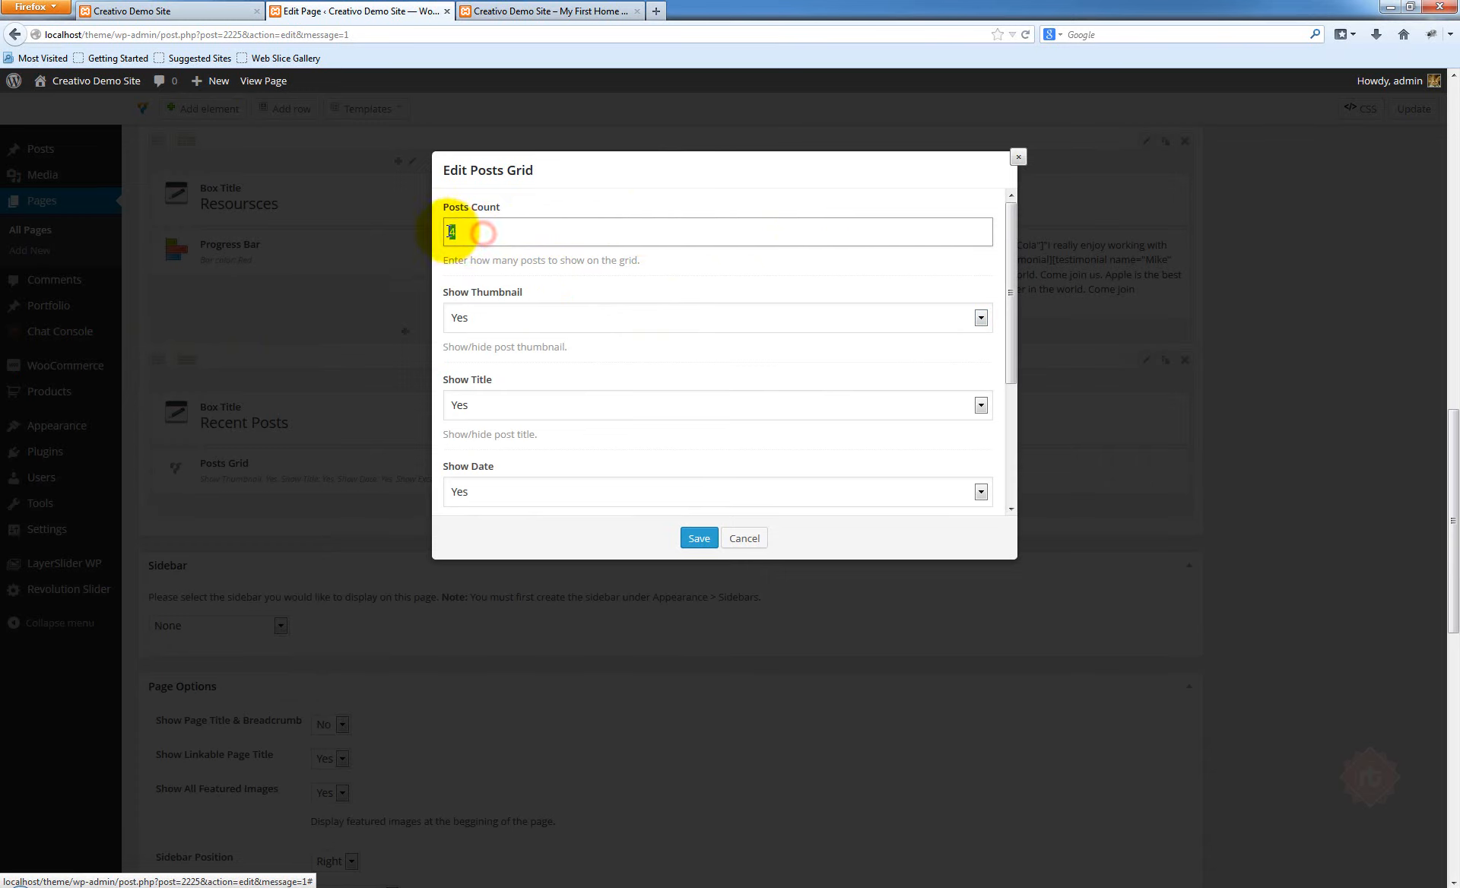
left_click(467, 242)
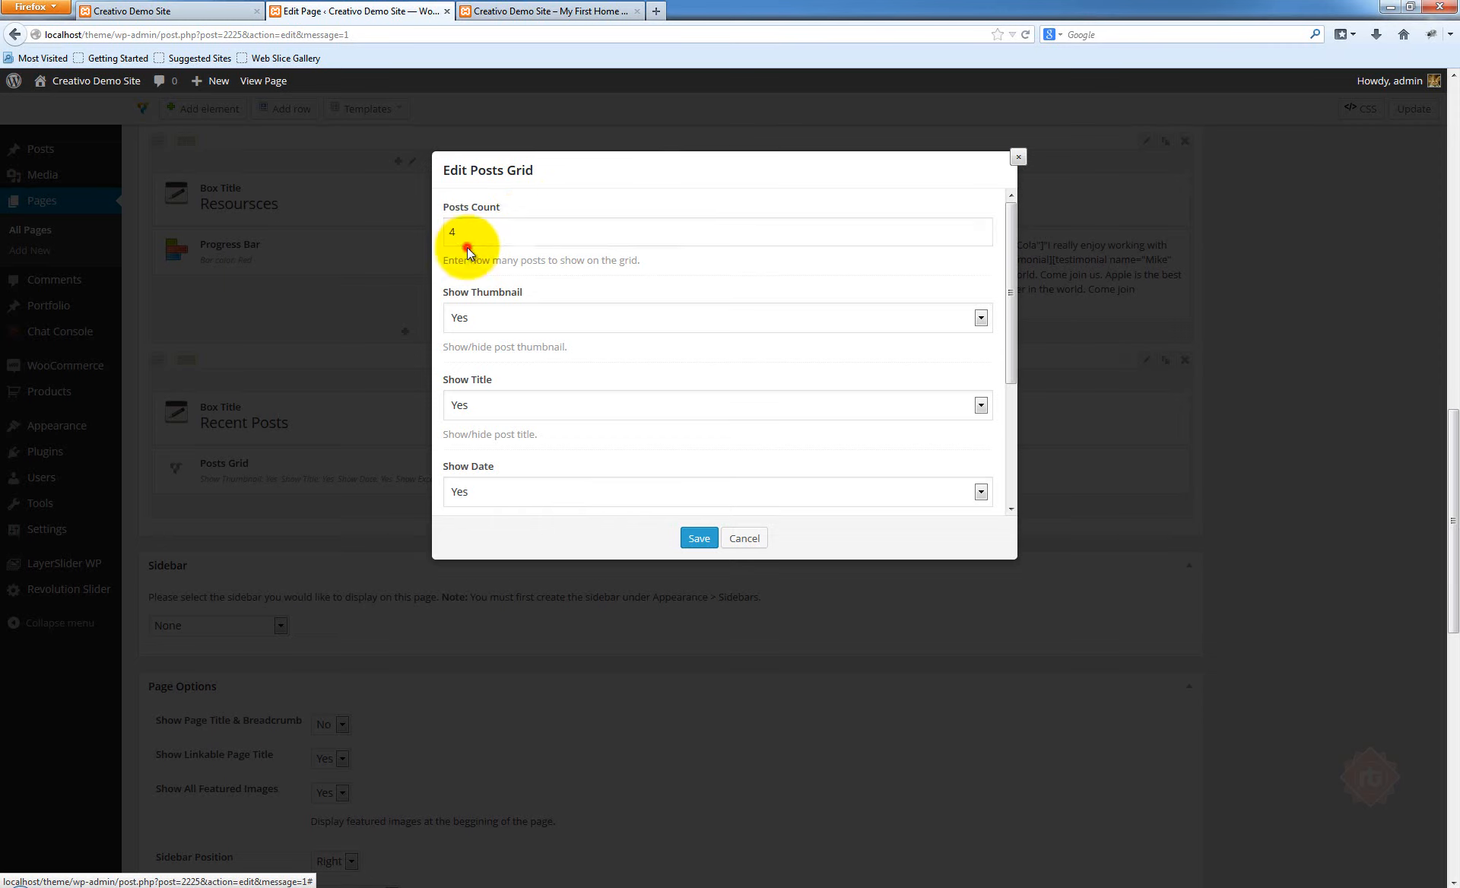
left_click(512, 231)
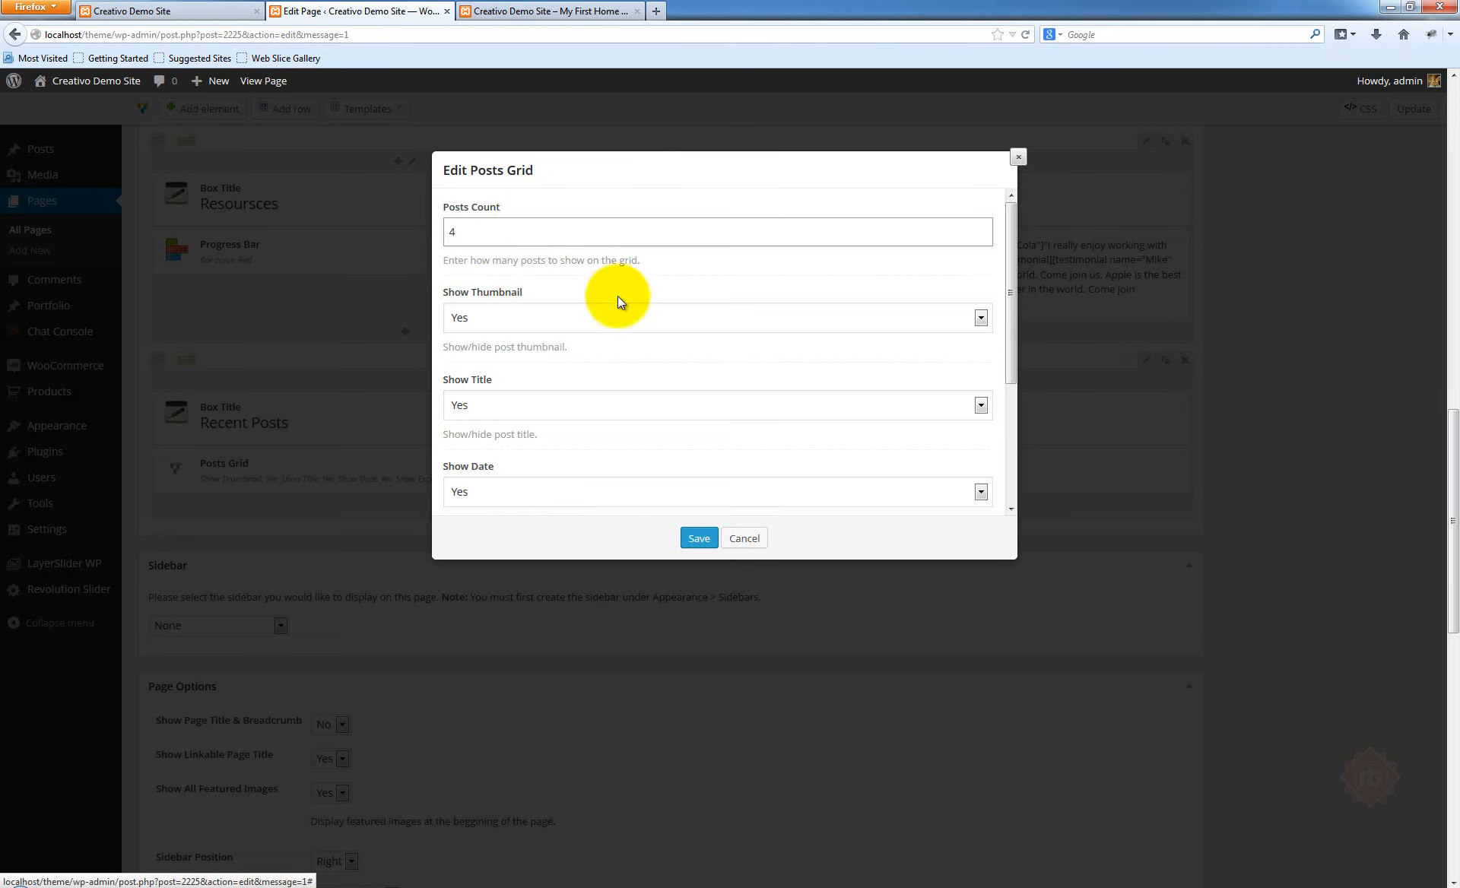
Review the Posts Grid options for thumbnail, title, date, excerpt and category ID
scroll(618, 298, "down", 4)
scroll(617, 301, "up", 4)
scroll(618, 302, "down", 2)
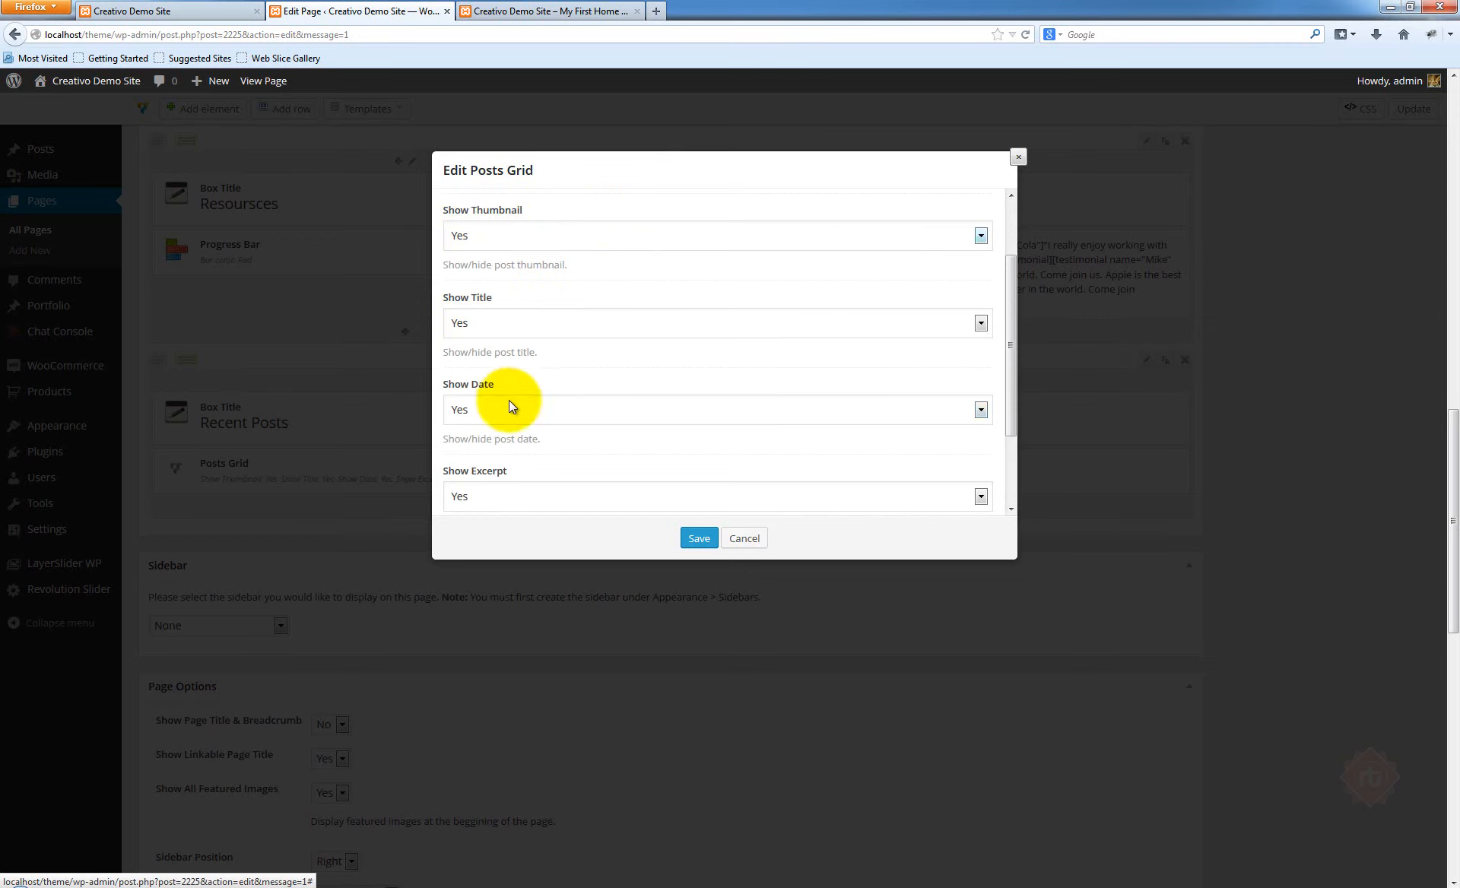
scroll(681, 290, "down", 3)
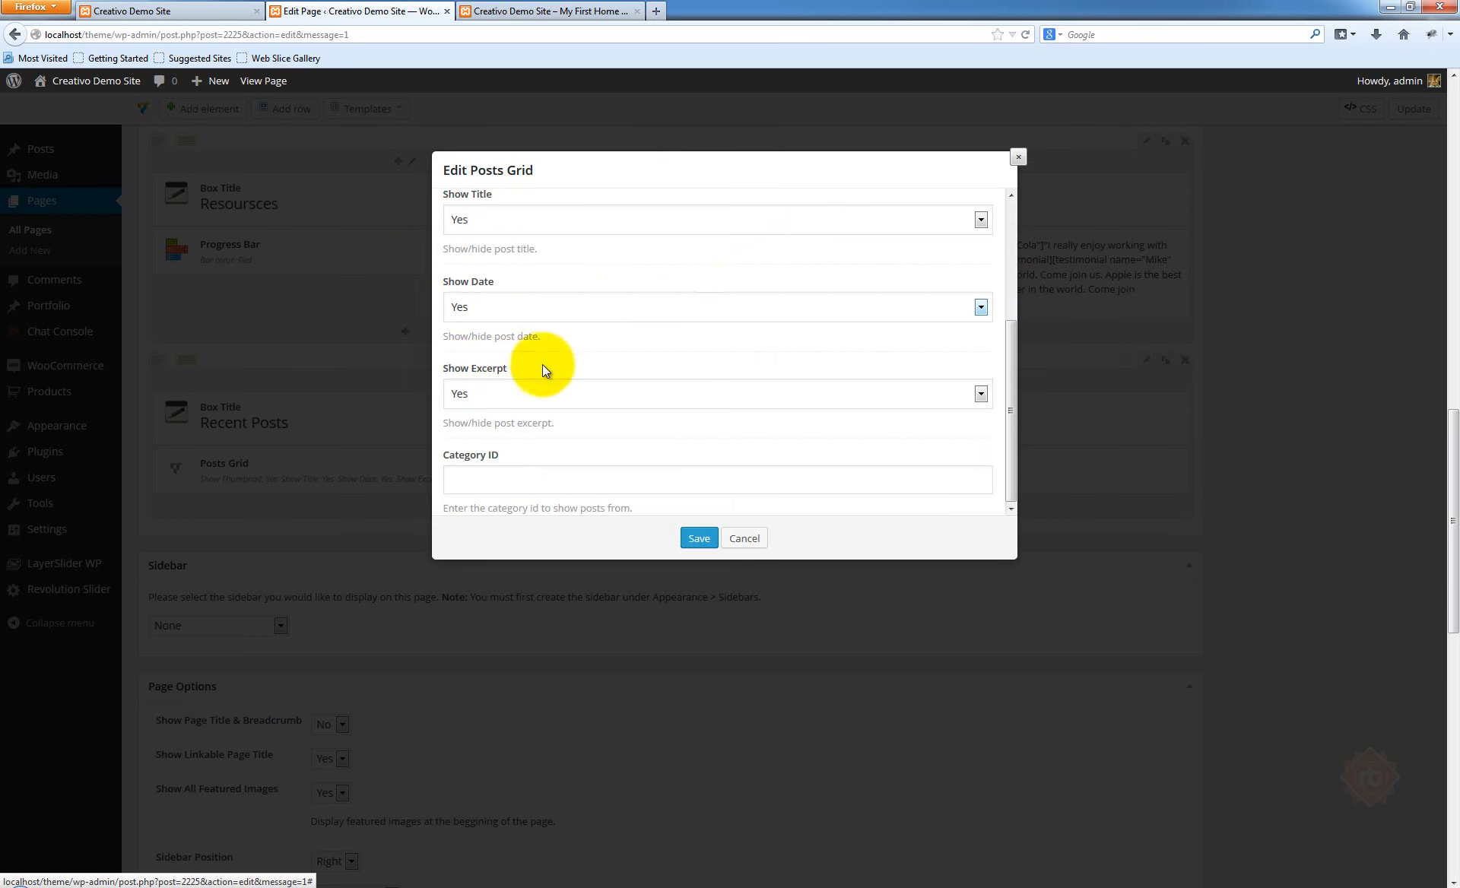
left_click(488, 478)
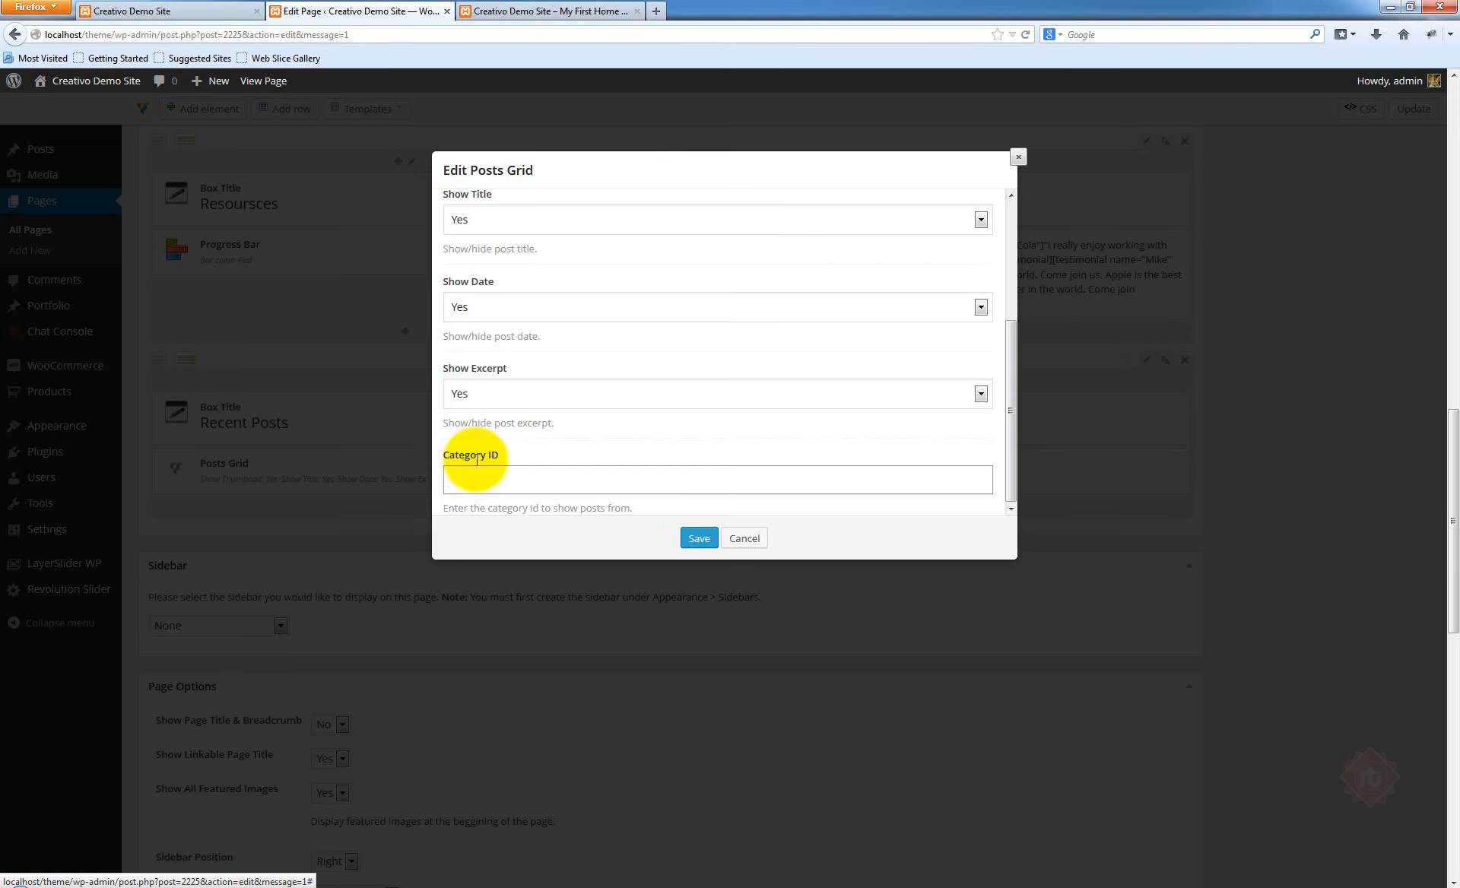
scroll(725, 328, "up", 4)
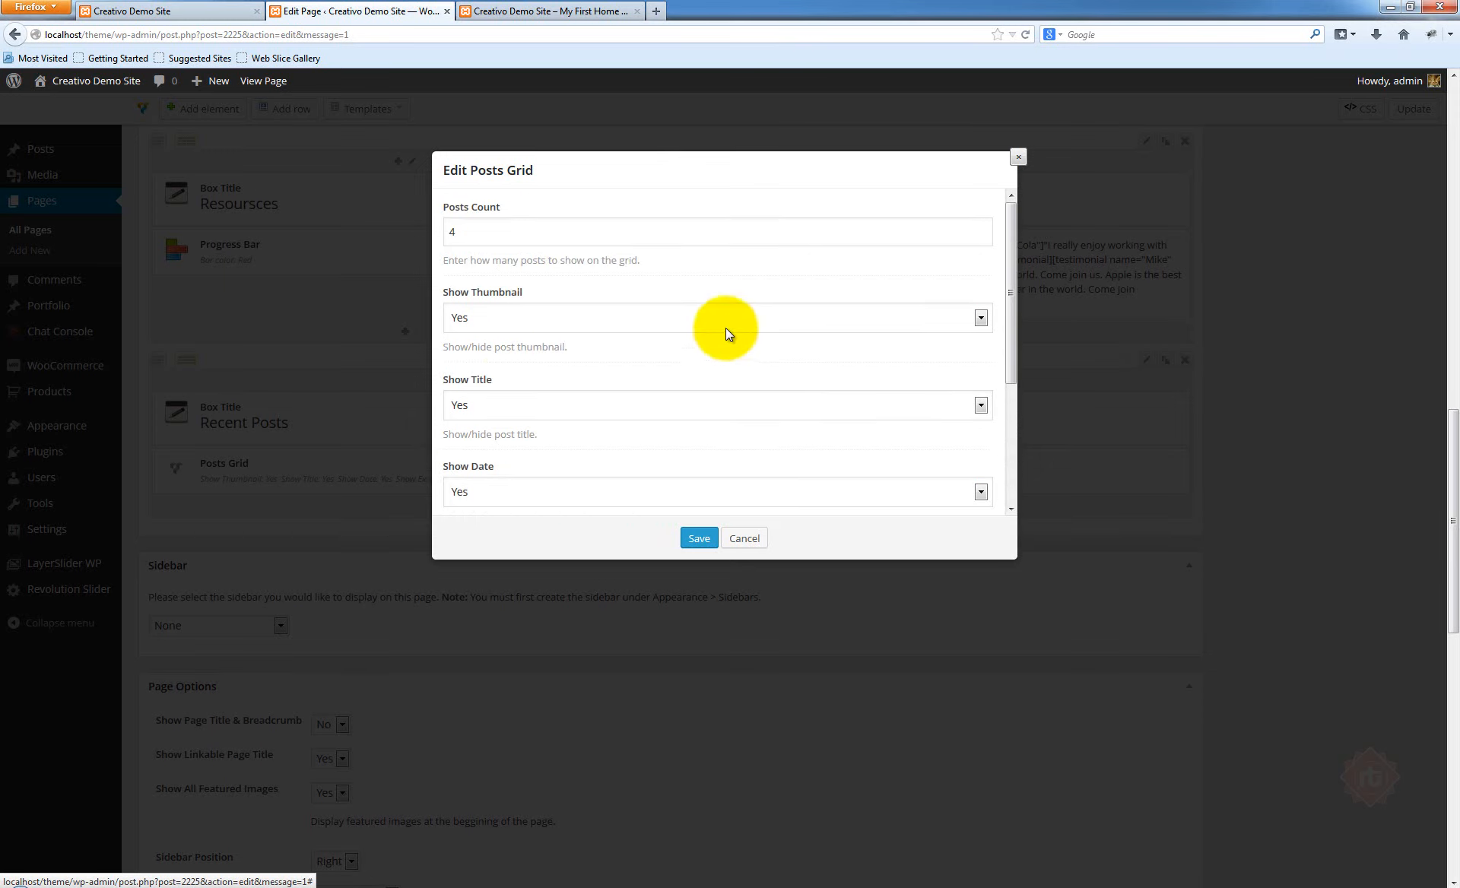
scroll(640, 400, "down", 4)
scroll(638, 397, "up", 4)
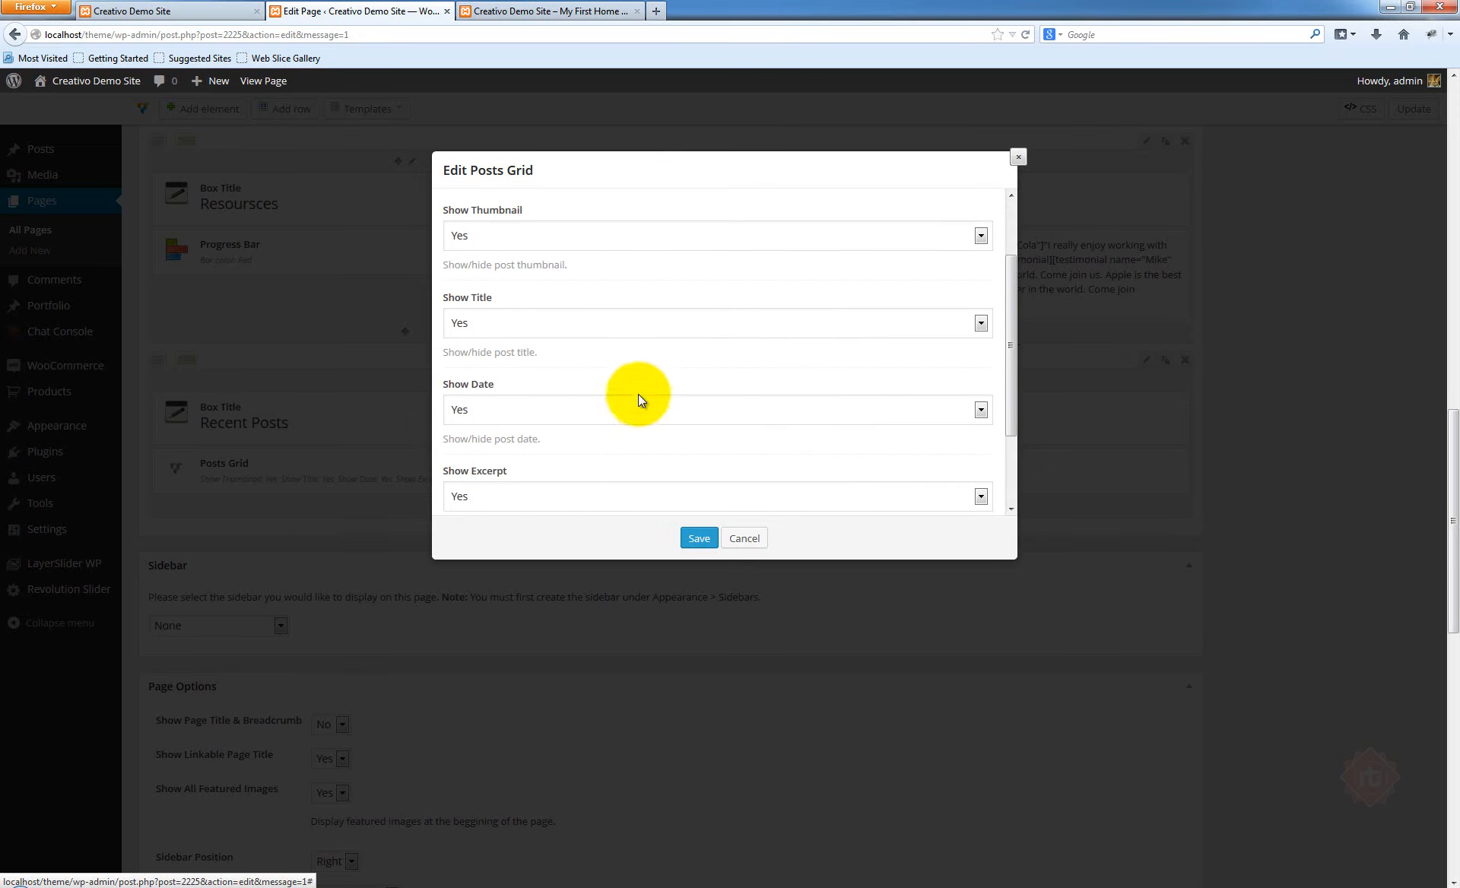
scroll(539, 346, "down", 4)
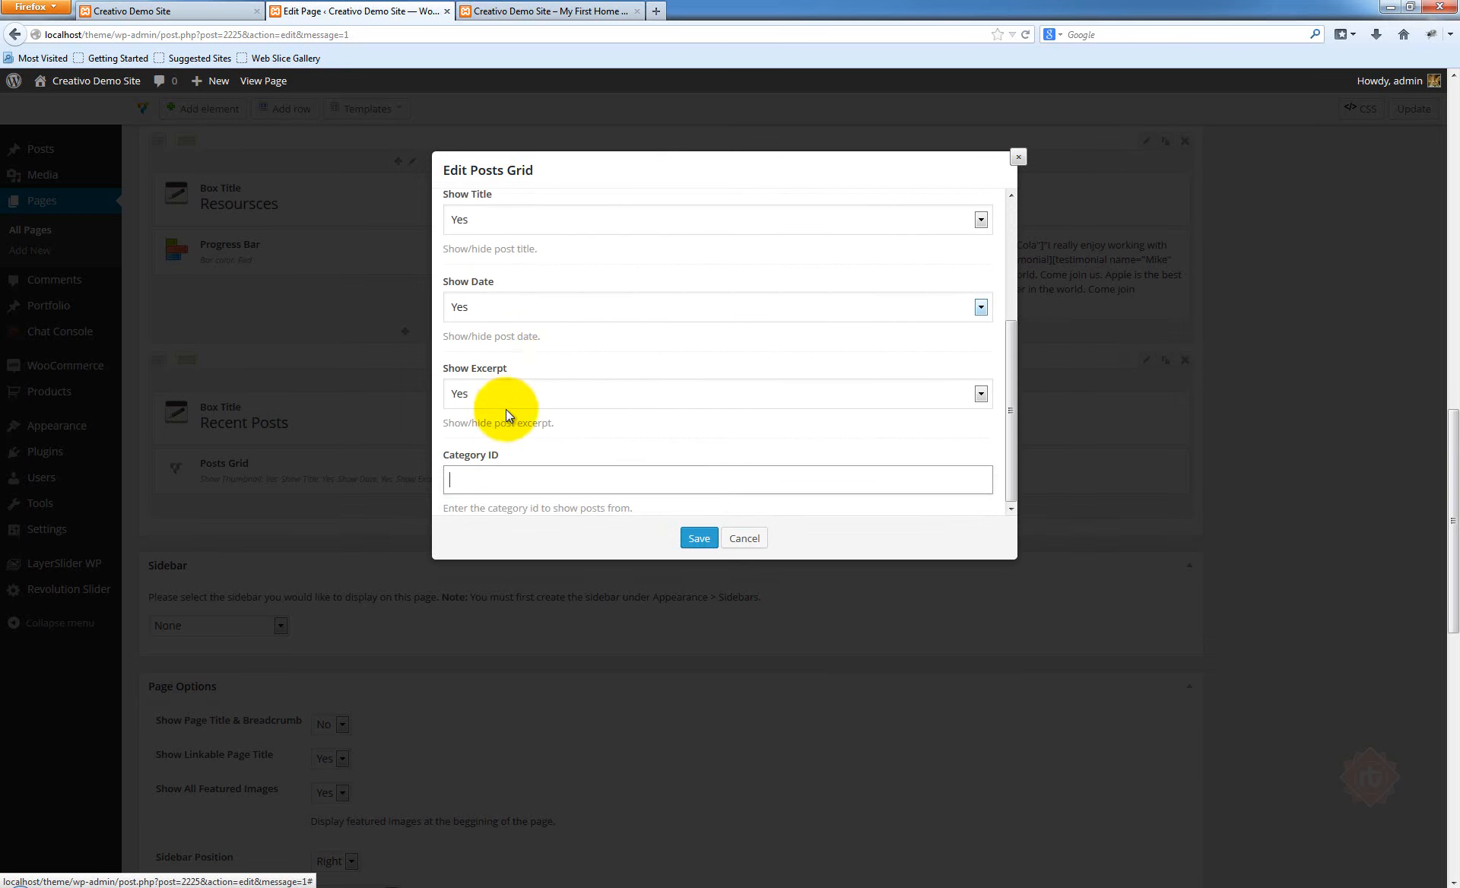
scroll(714, 416, "up", 3)
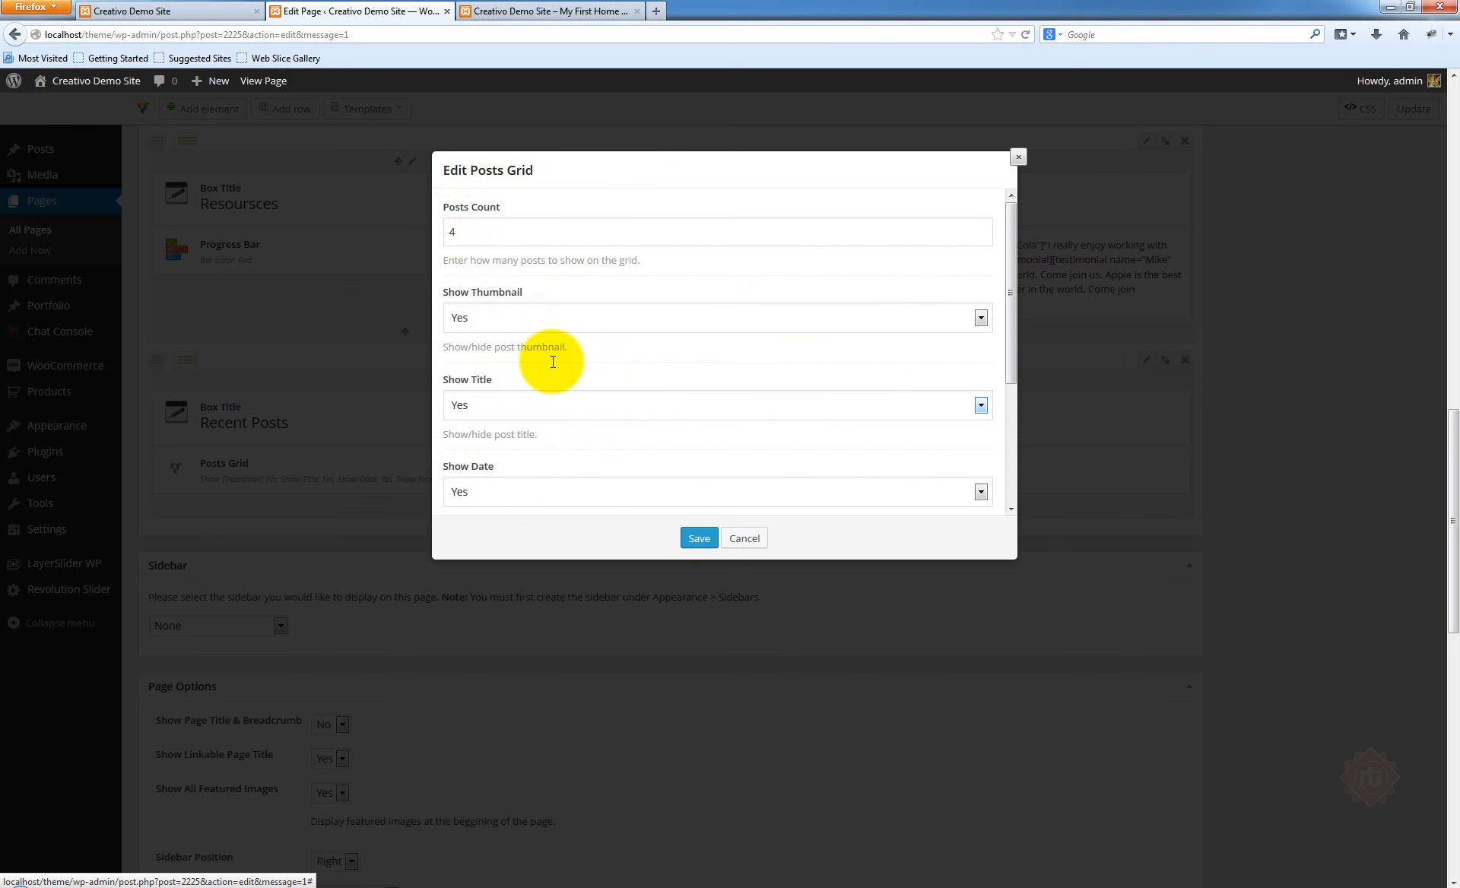
Save the Posts Grid settings and update the page
left_click(495, 232)
left_click(699, 538)
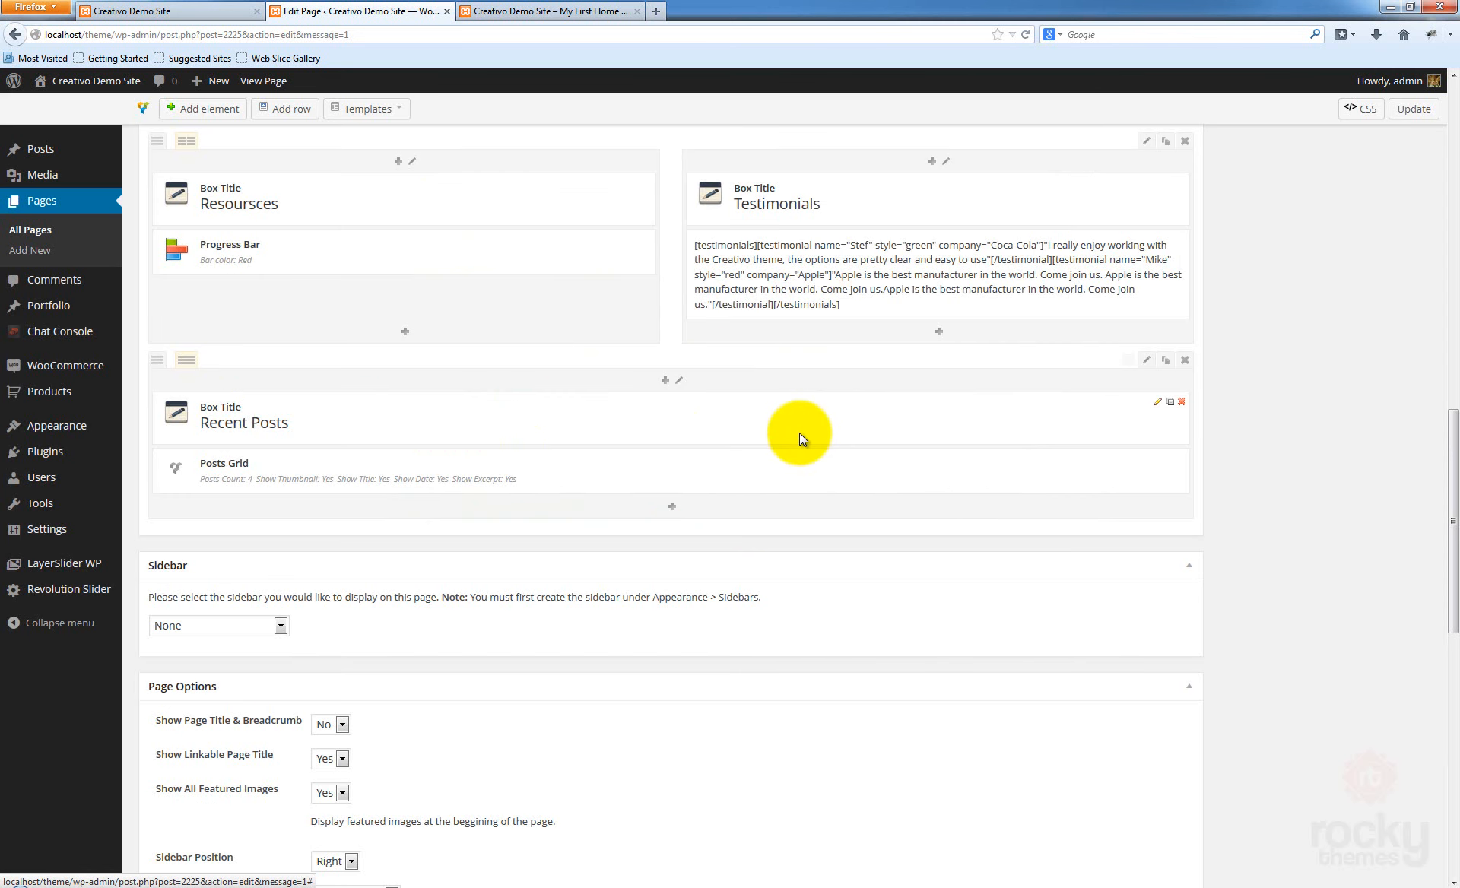
left_click(1414, 110)
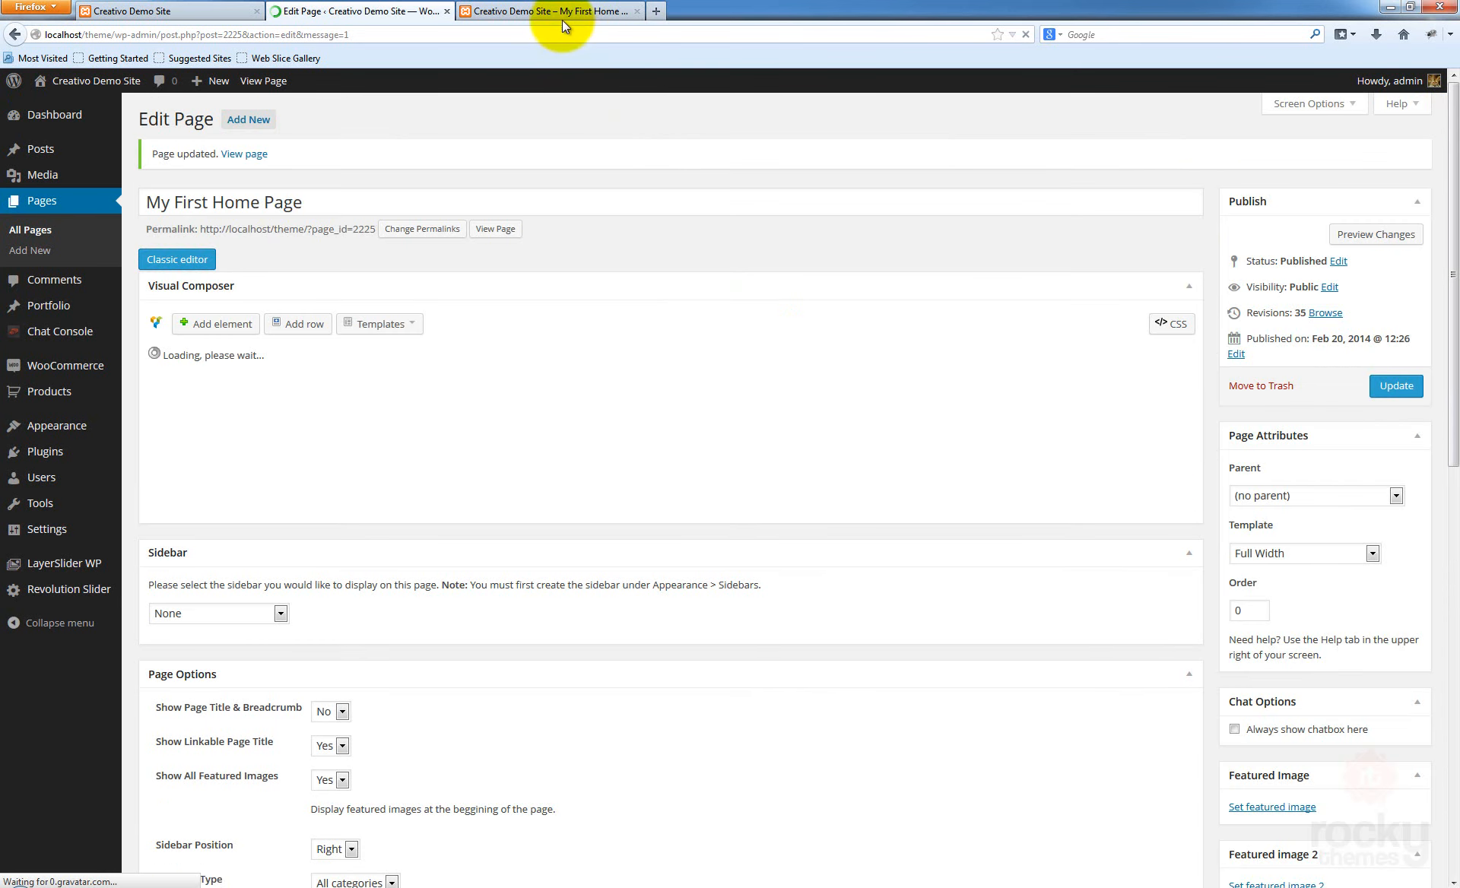
Reload the live home page and examine the Recent Posts section with its title and posts grid
left_click(541, 13)
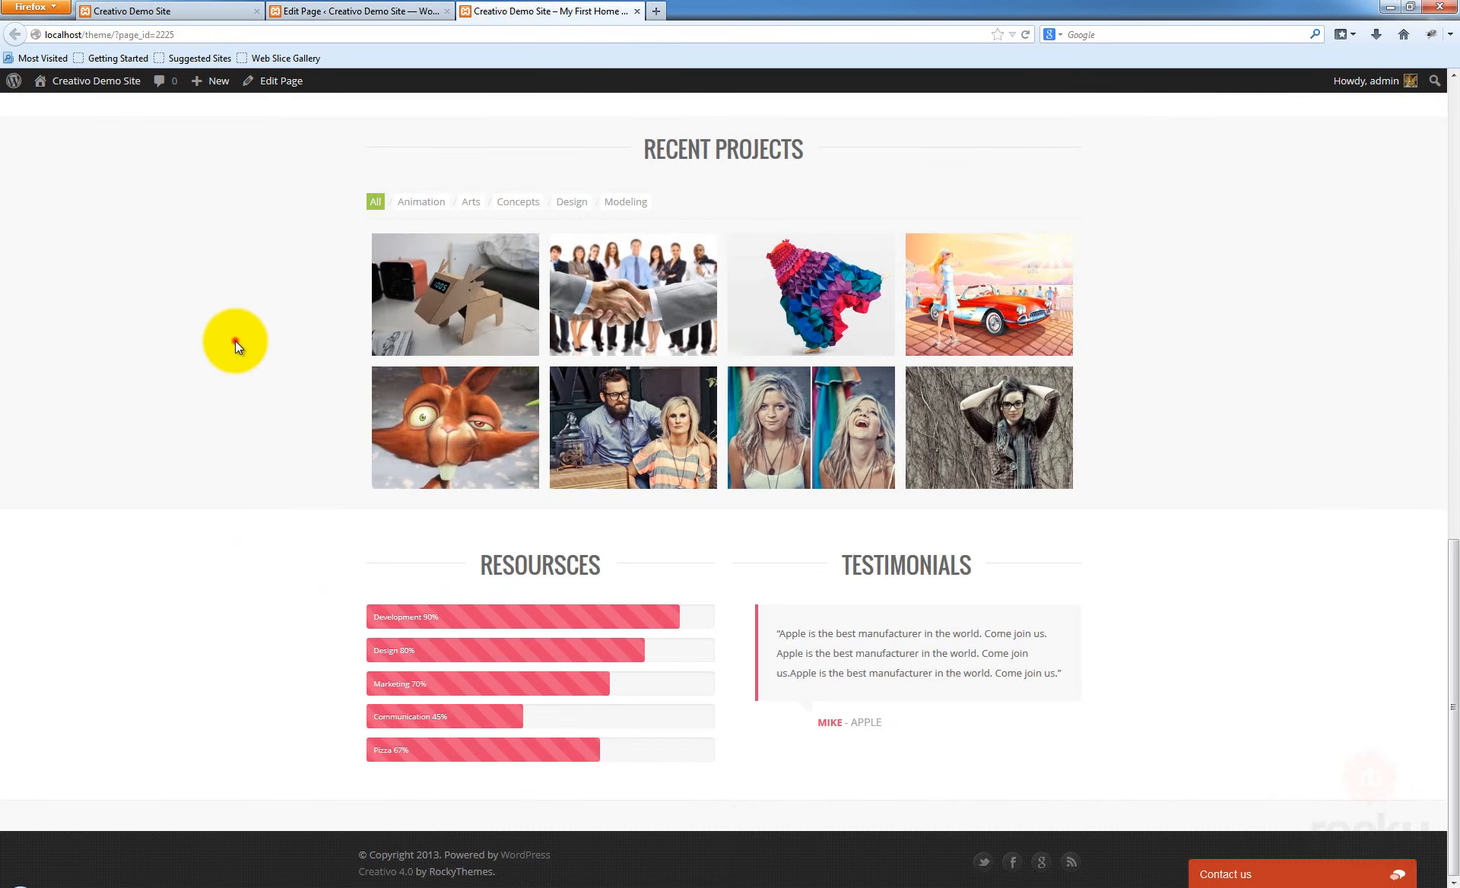
key("F5")
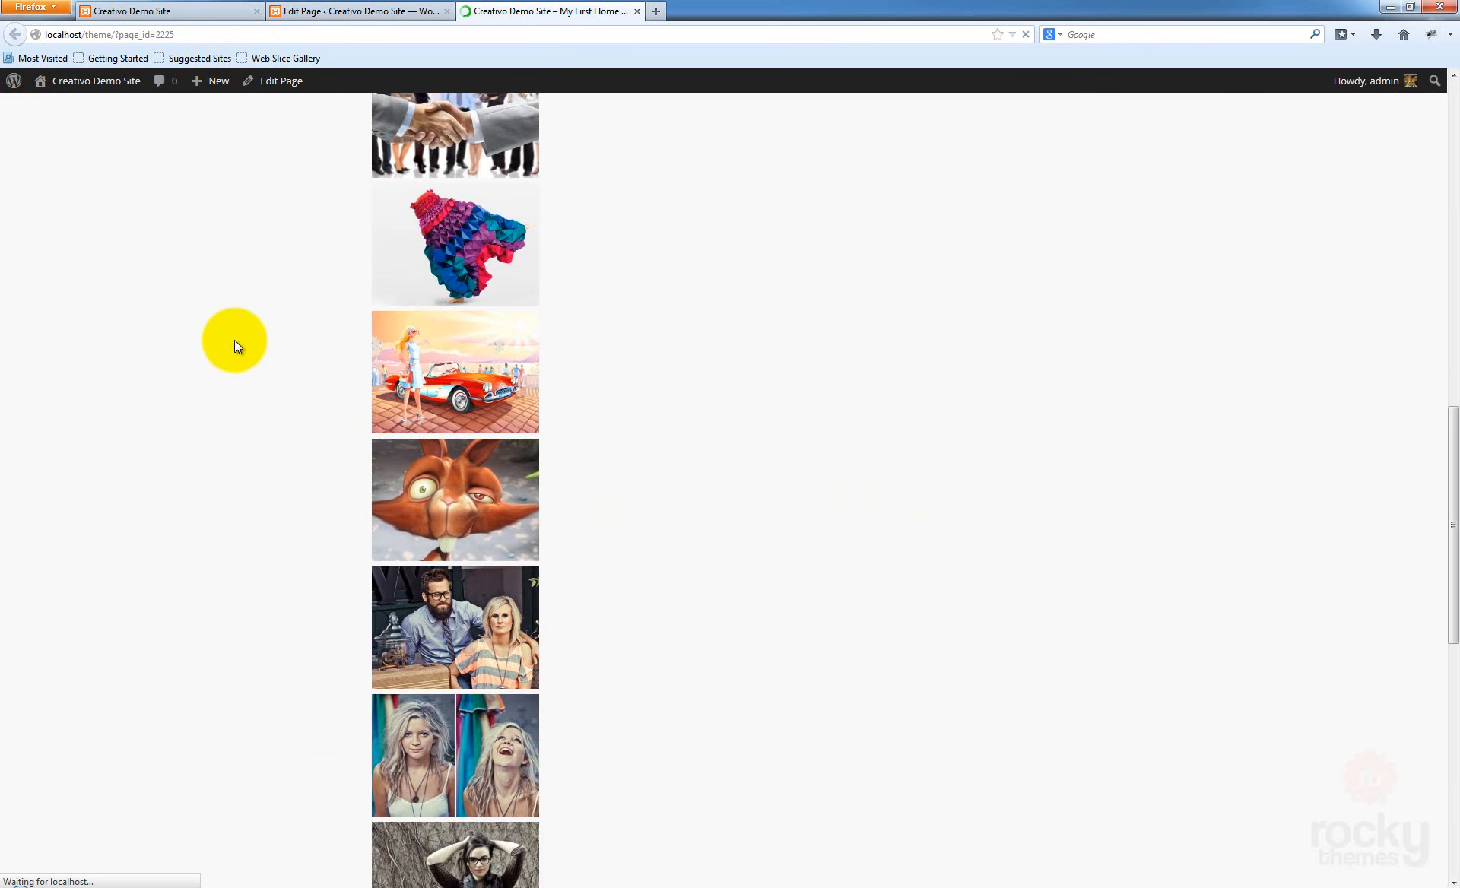
scroll(234, 336, "down", 5)
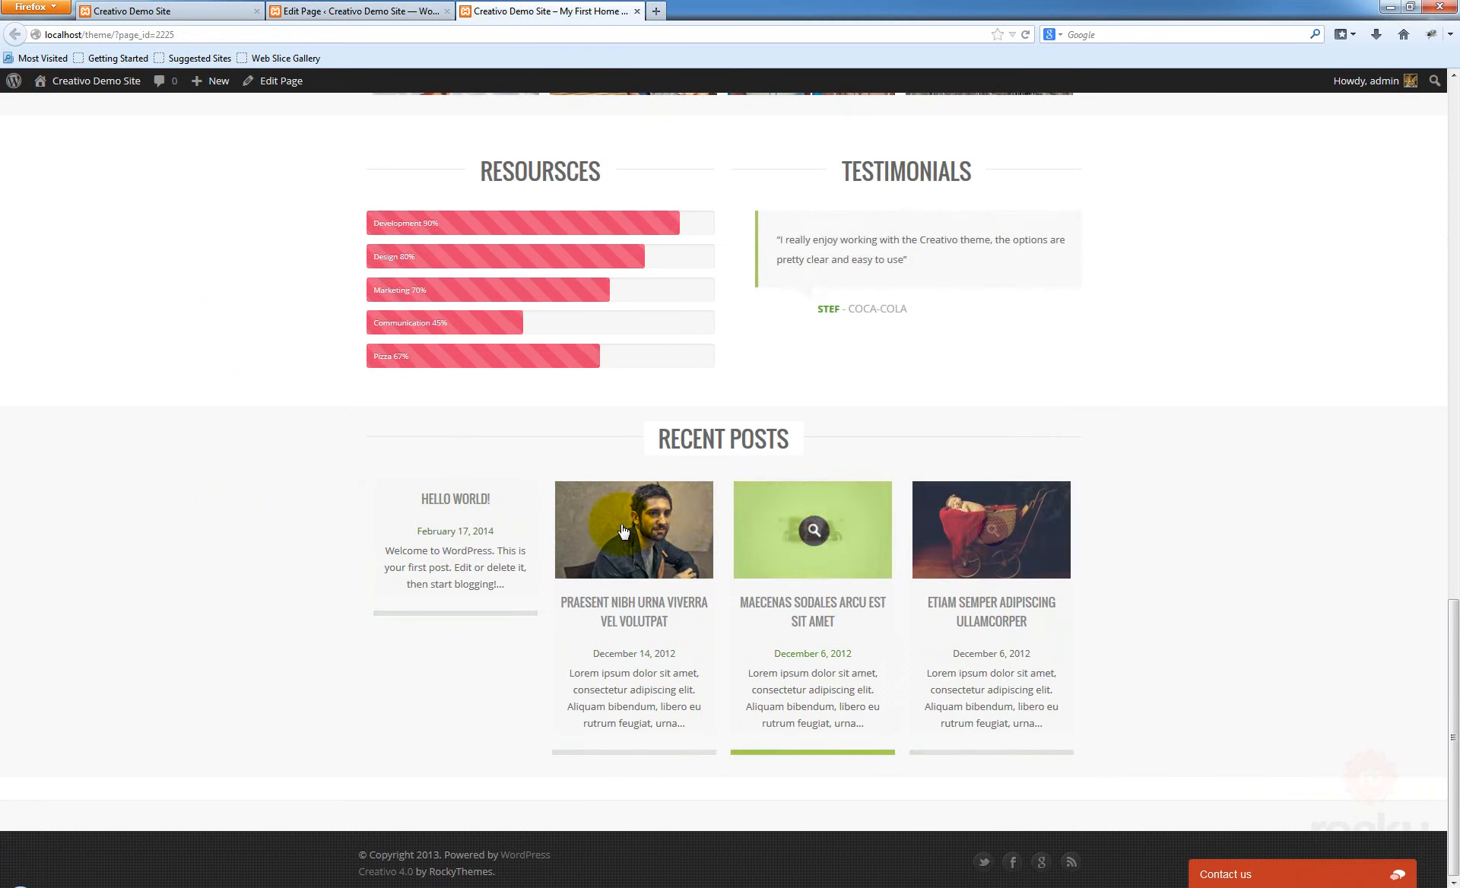
mouse_move(654, 435)
left_mouse_down()
mouse_move(795, 441)
mouse_move(652, 433)
left_mouse_up()
left_click(795, 441)
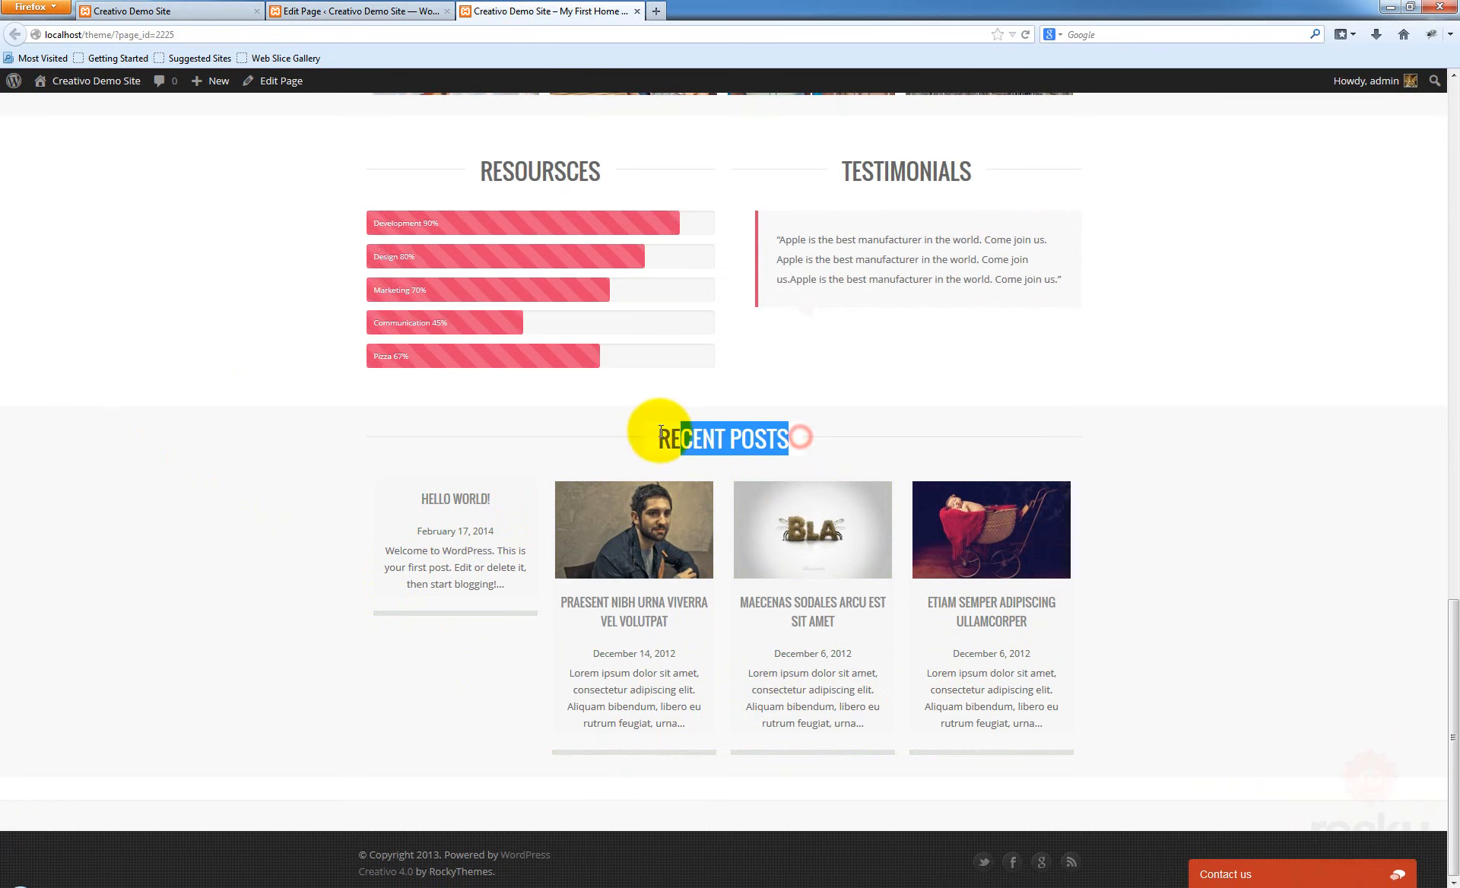
left_click(745, 429)
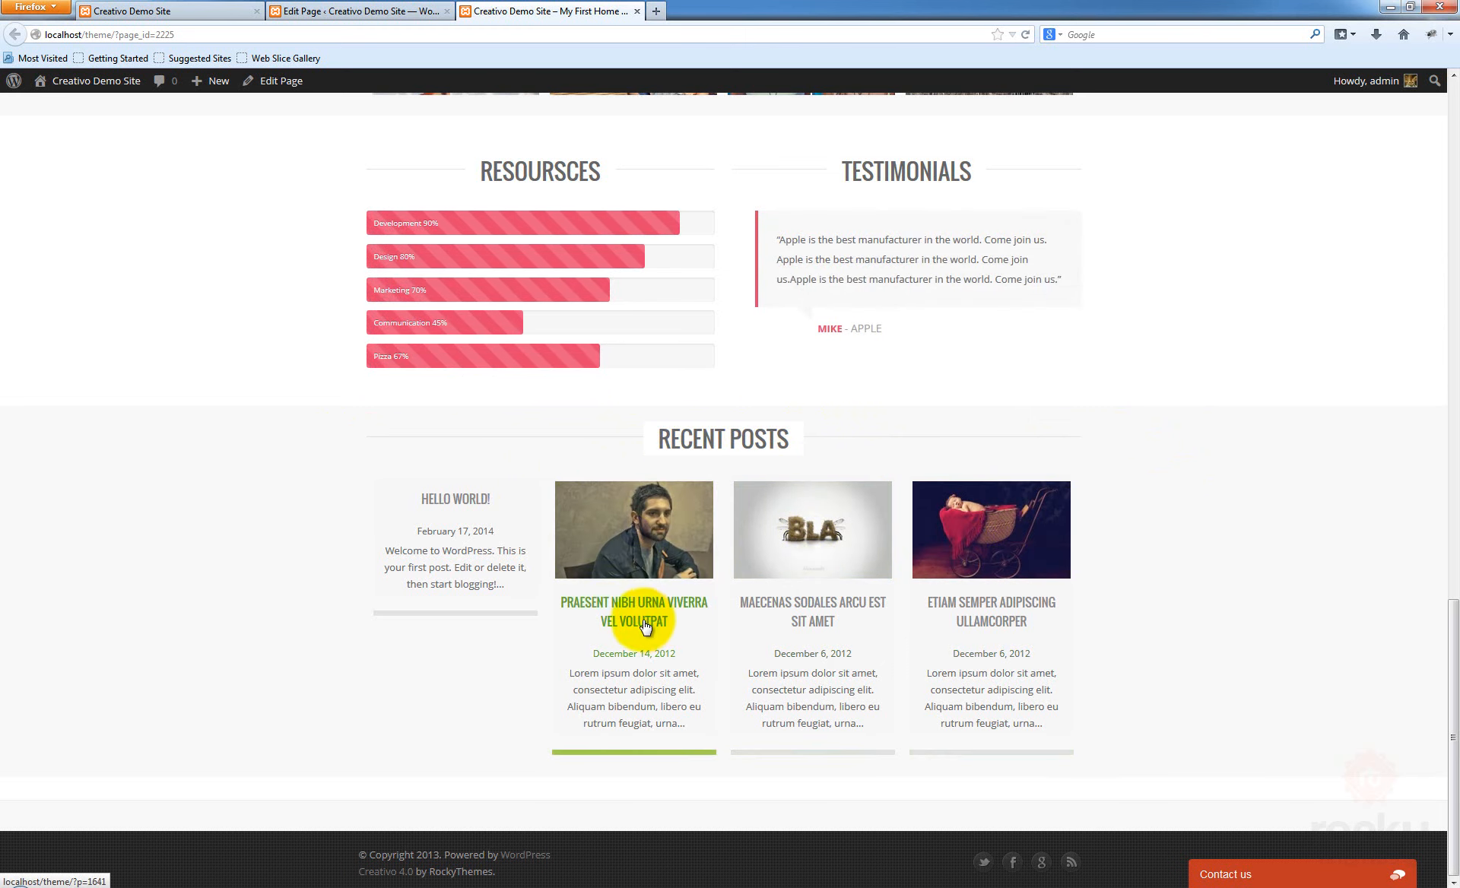
Set Show Thumbnail to No in the Recent Posts row's Posts Grid, save it and update the page
left_click(374, 11)
scroll(843, 596, "down", 15)
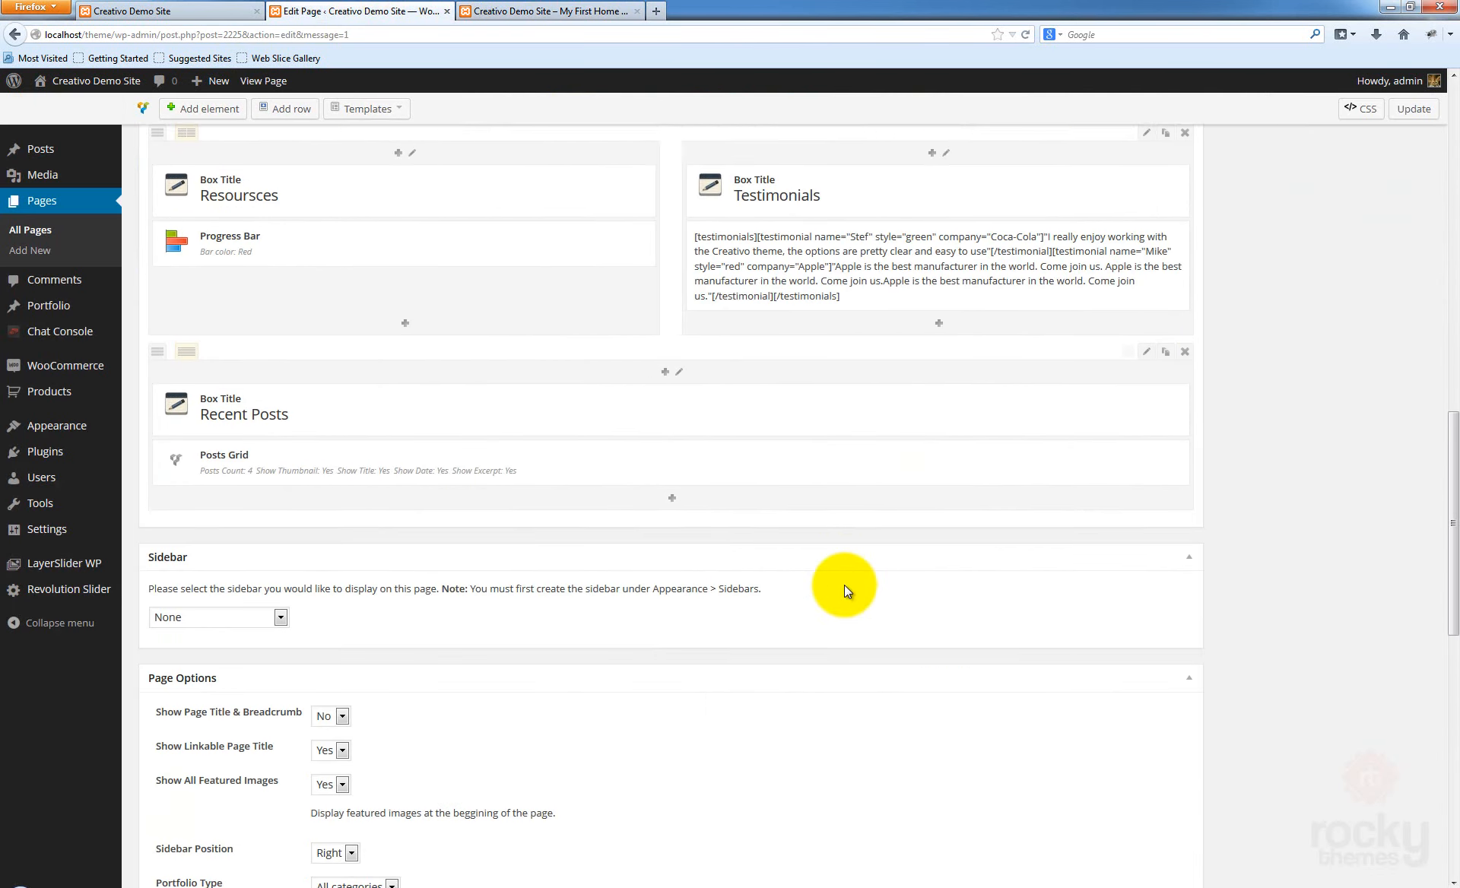
scroll(844, 578, "up", 5)
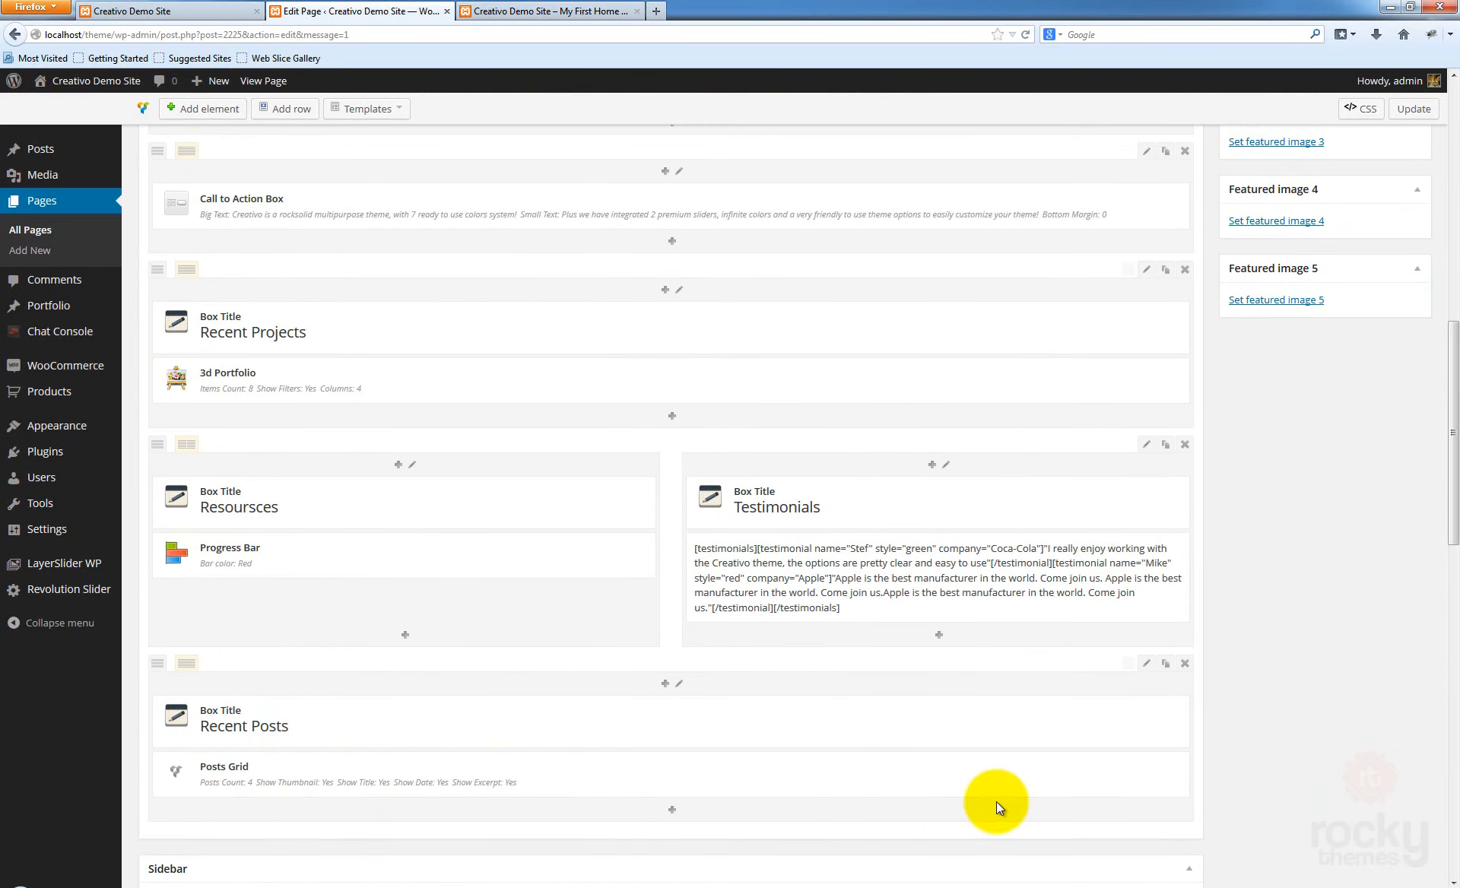
left_click(1158, 762)
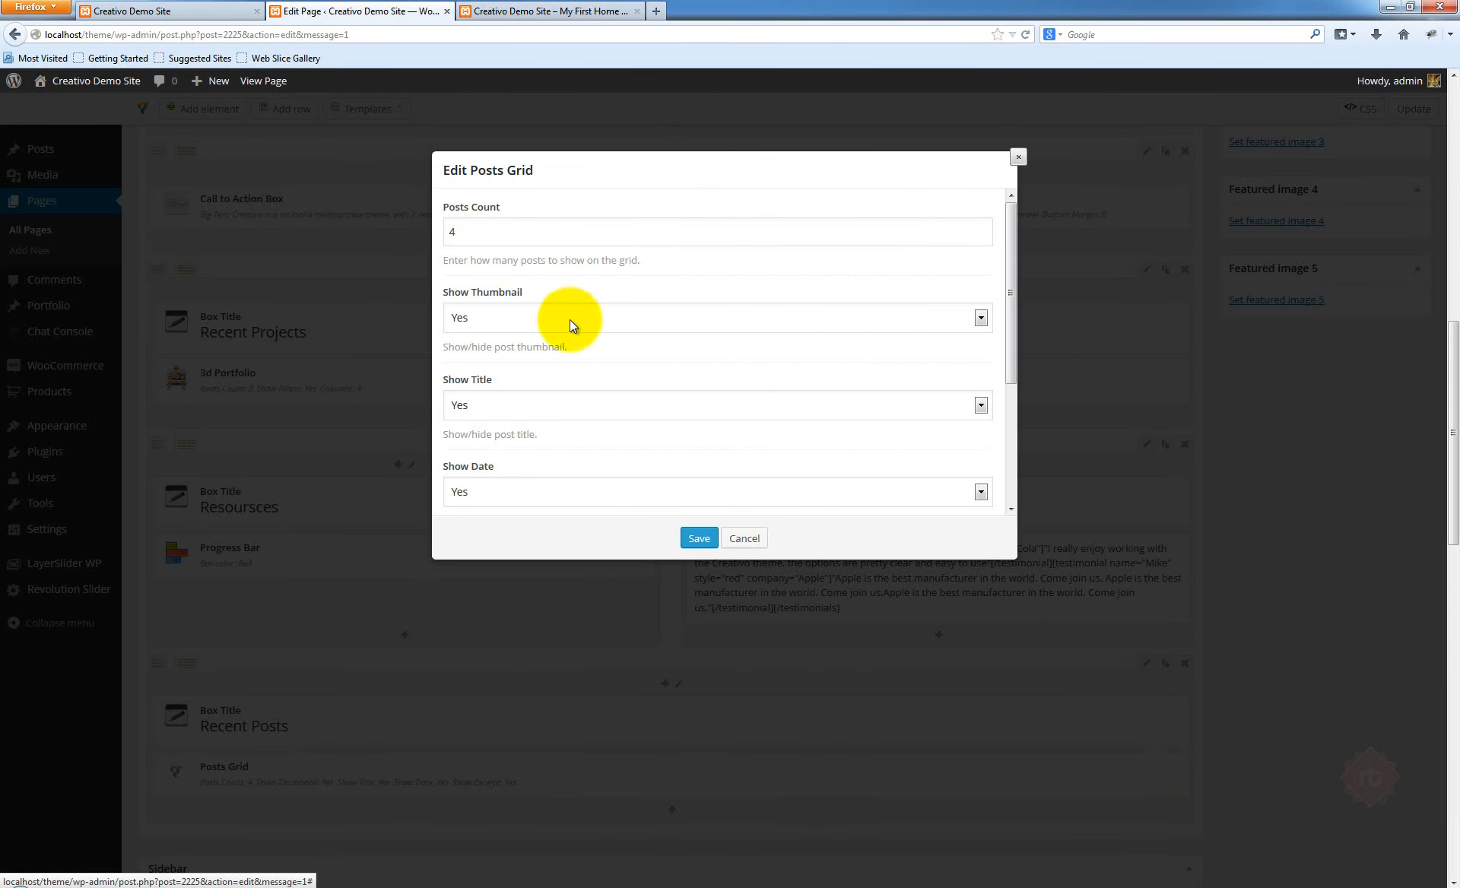
left_click(476, 332)
left_click(483, 351)
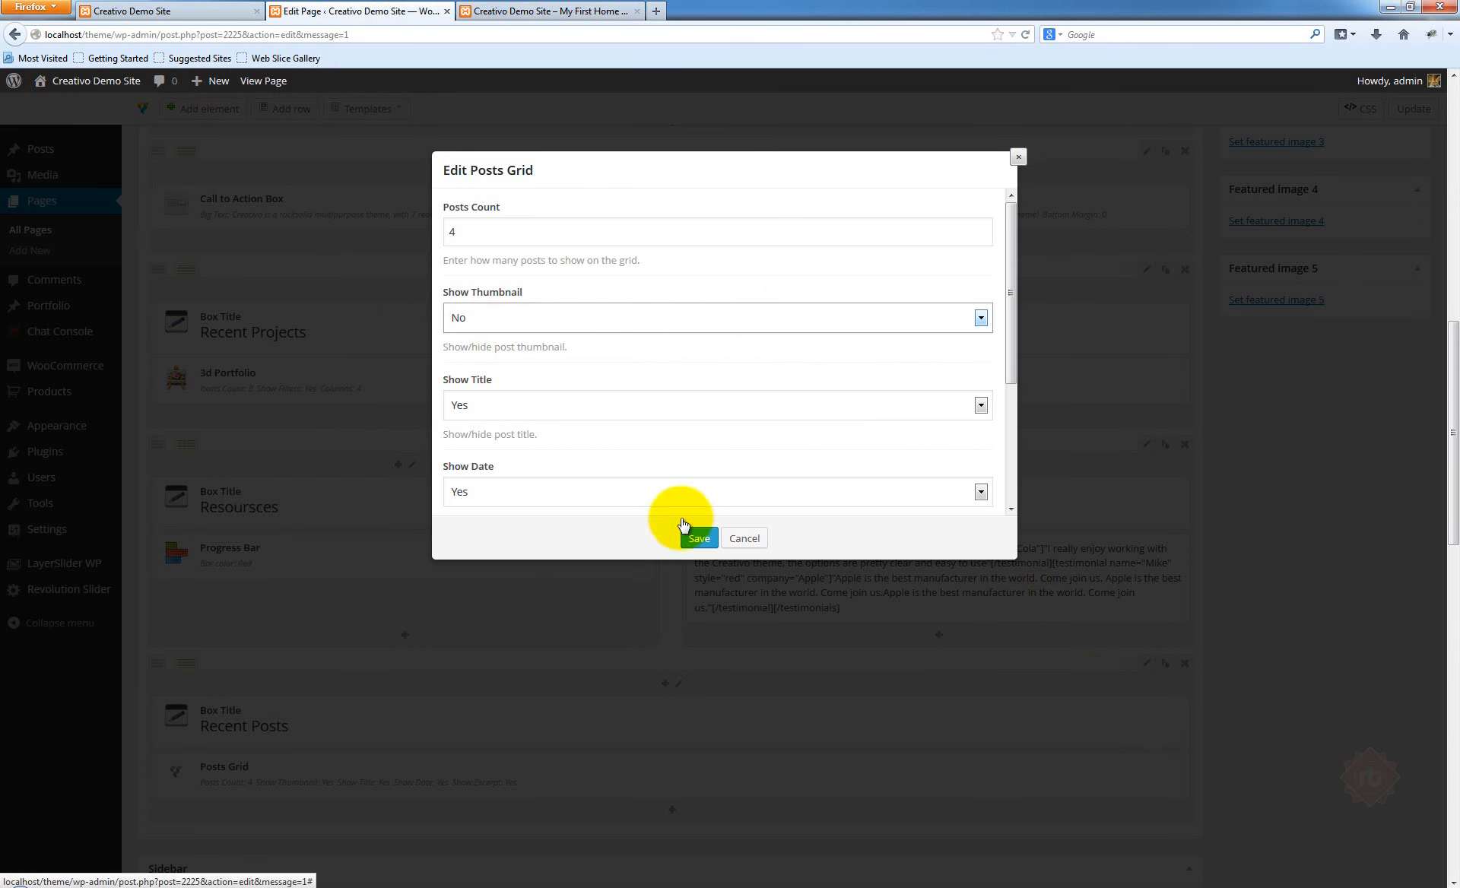
left_click(698, 538)
left_click(1411, 108)
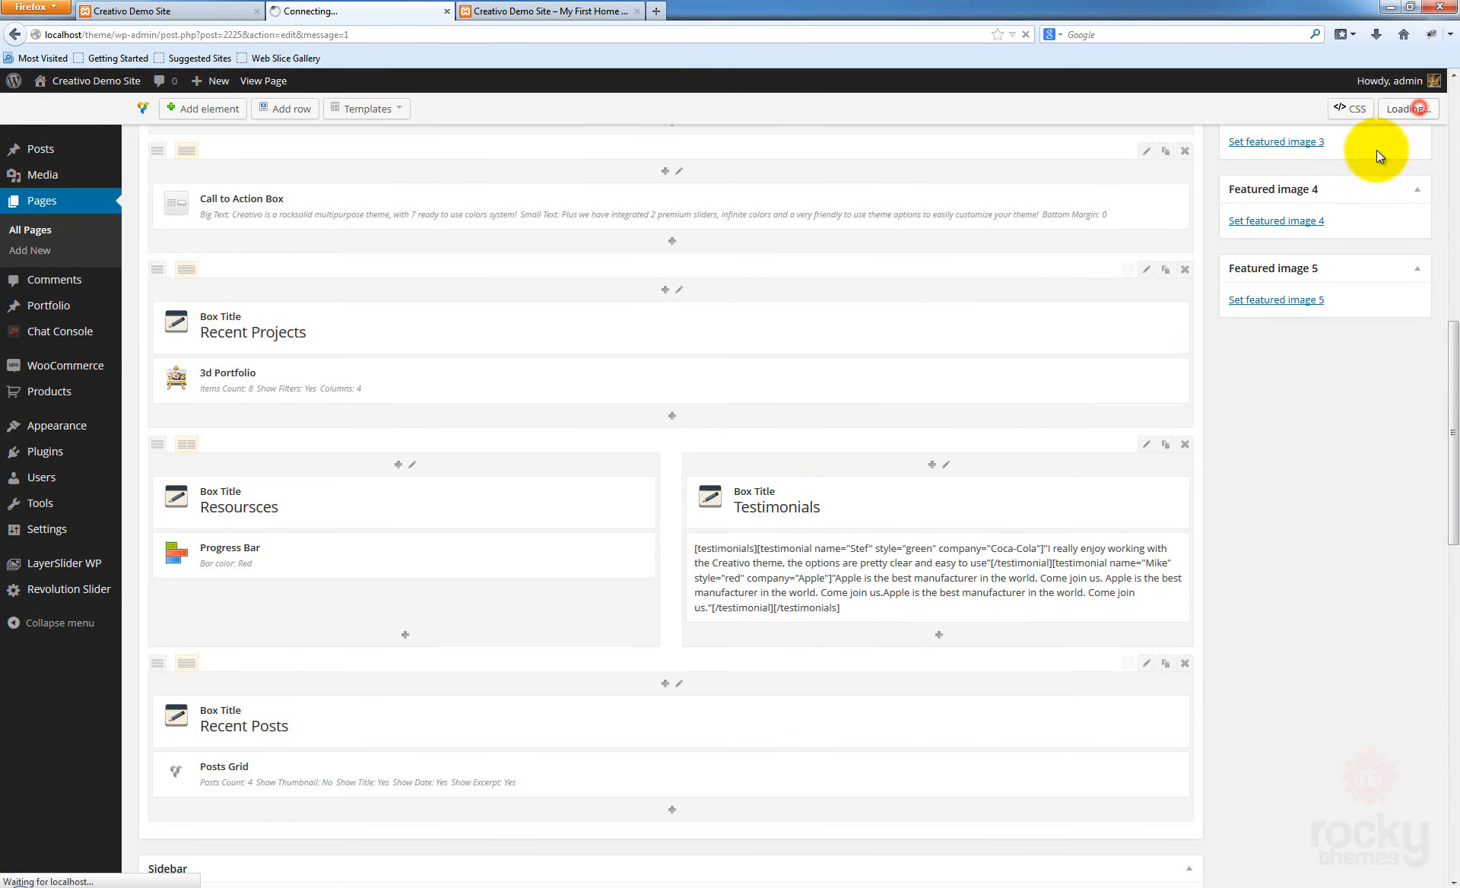
Reload the live home page and check how the Recent Posts grid looks without thumbnails
left_click(518, 12)
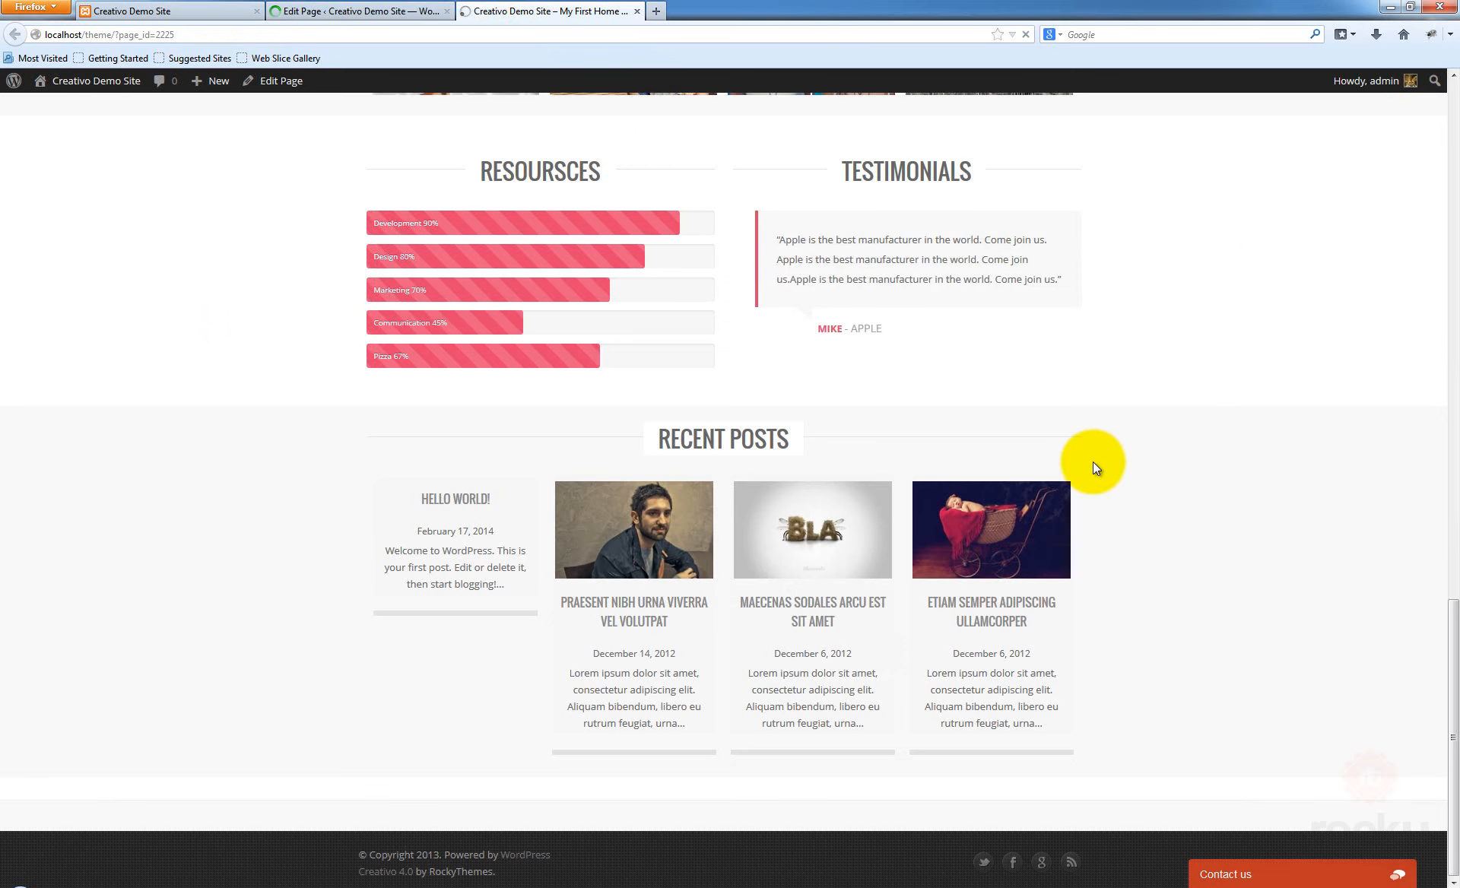
key("F5")
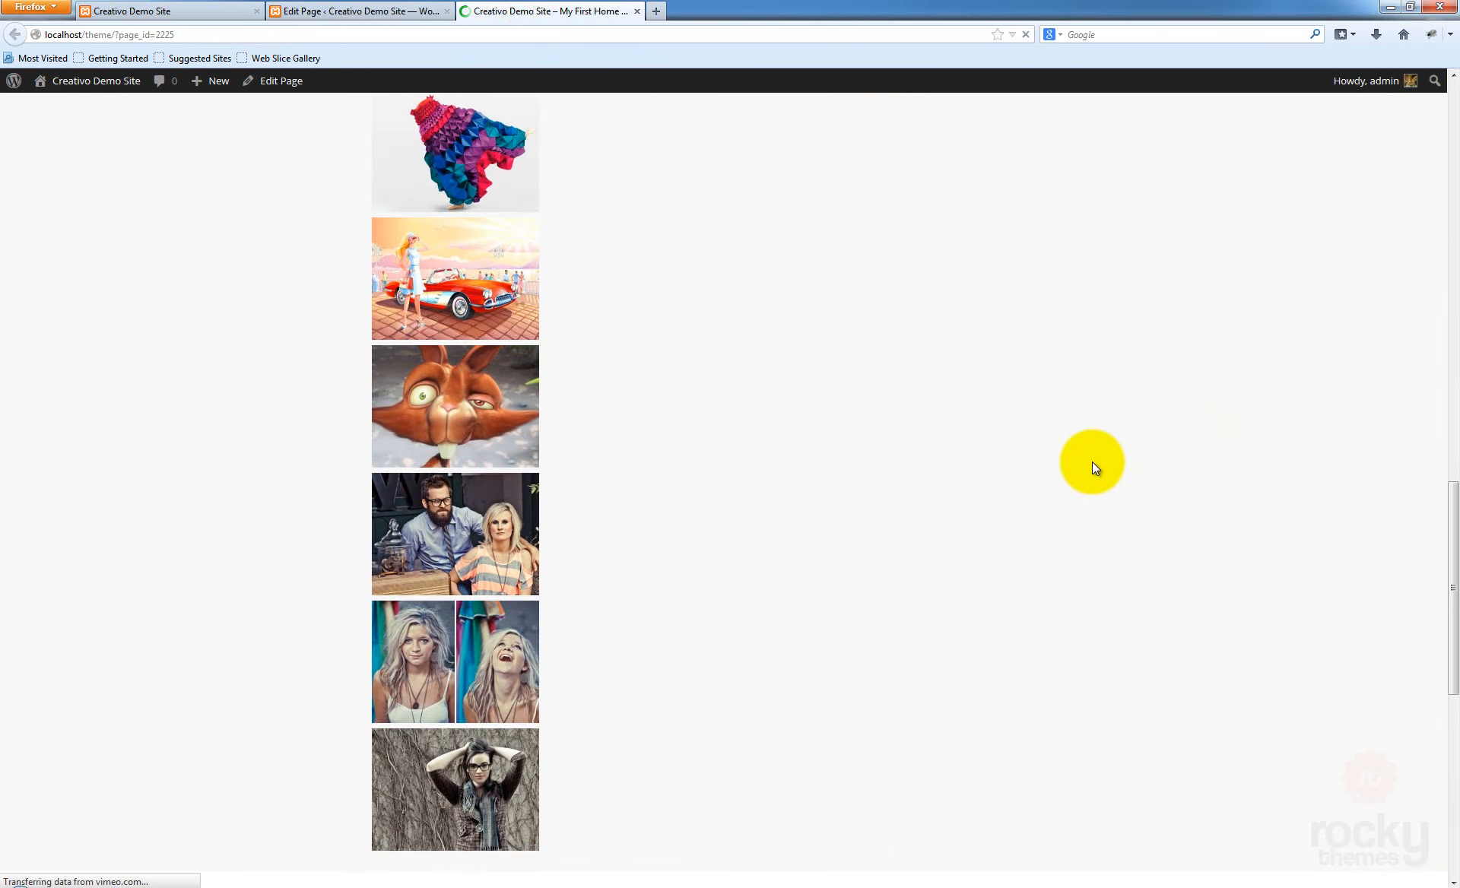
scroll(1092, 465, "down", 3)
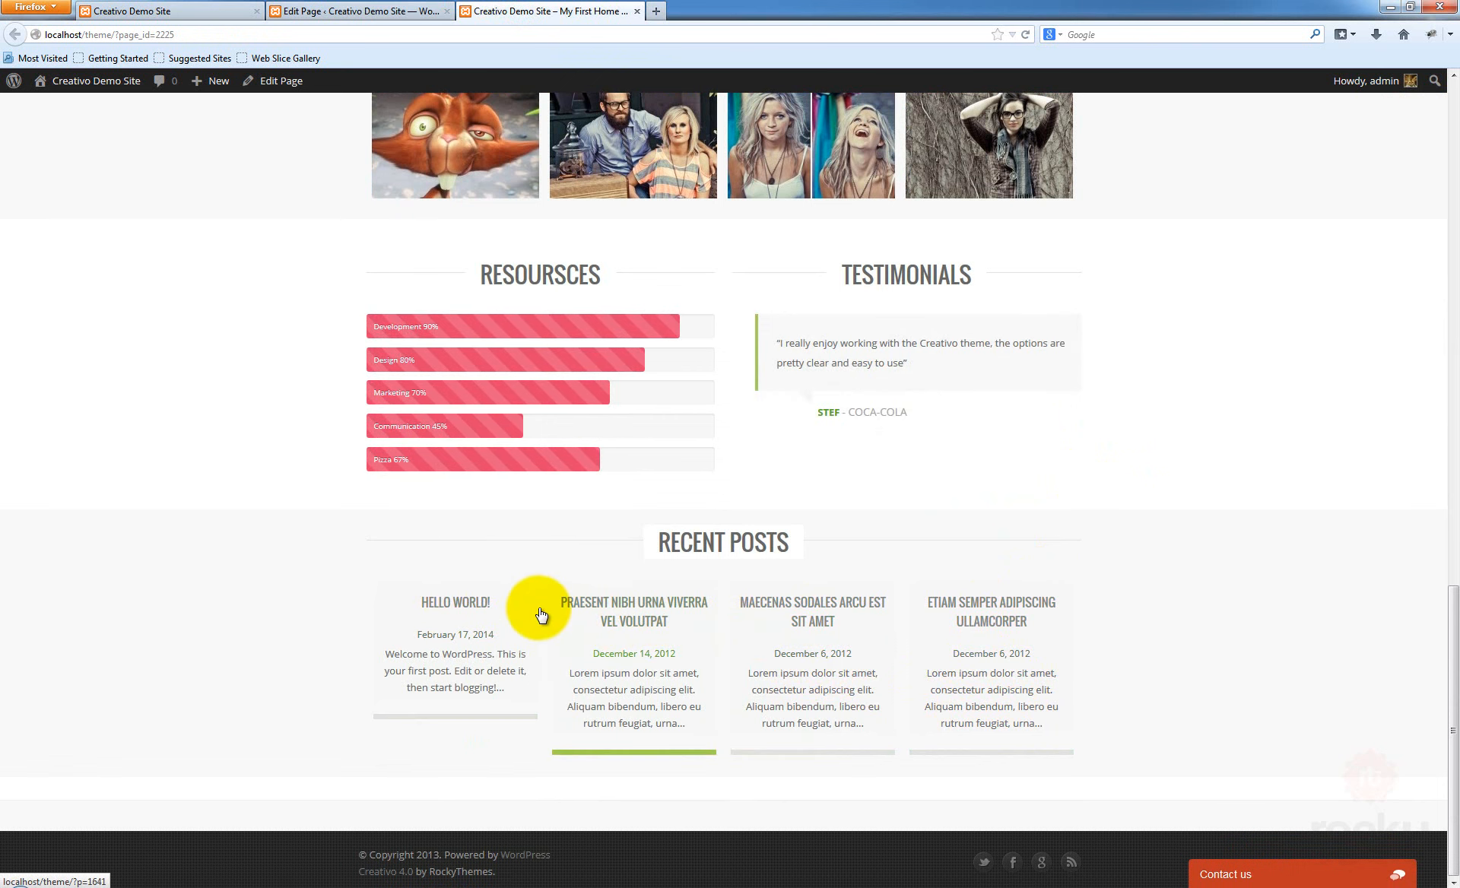
Set Show Date to No in the Recent Posts row's Posts Grid on the page being edited
left_click(348, 15)
scroll(965, 561, "down", 8)
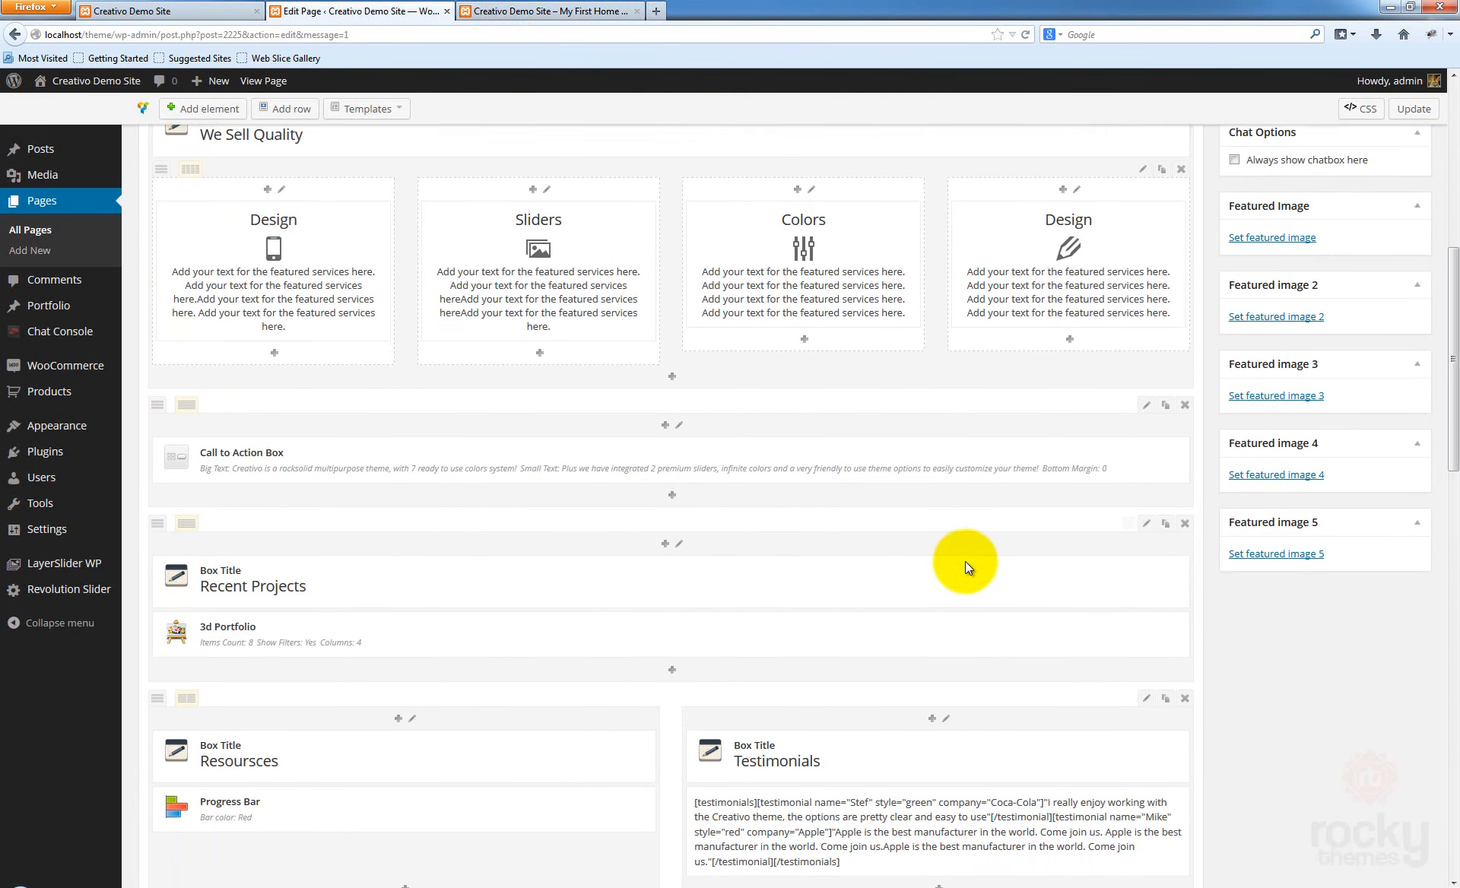
scroll(932, 611, "down", 3)
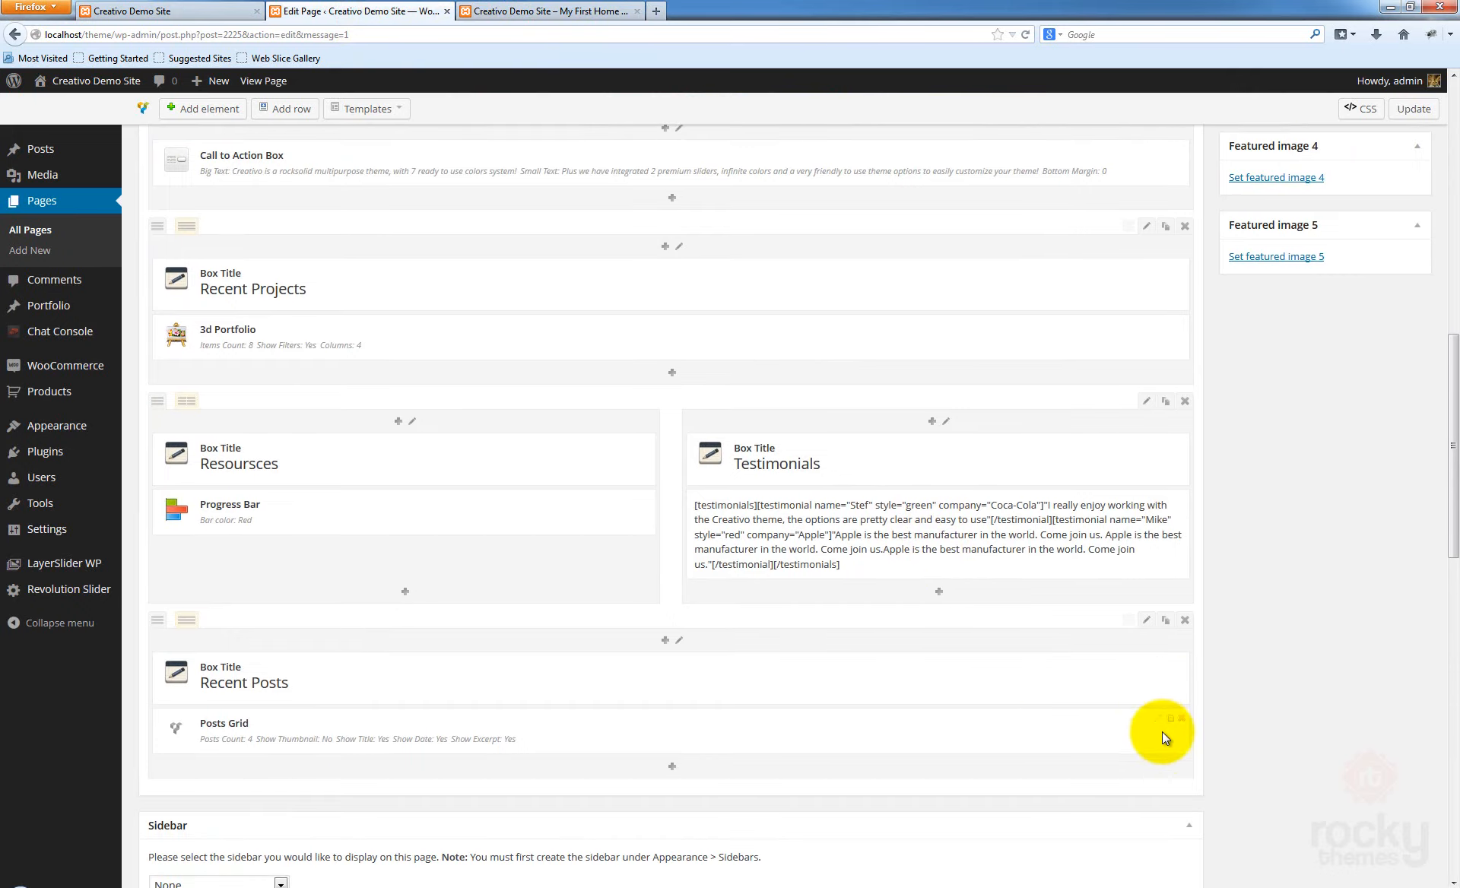
left_click(1158, 720)
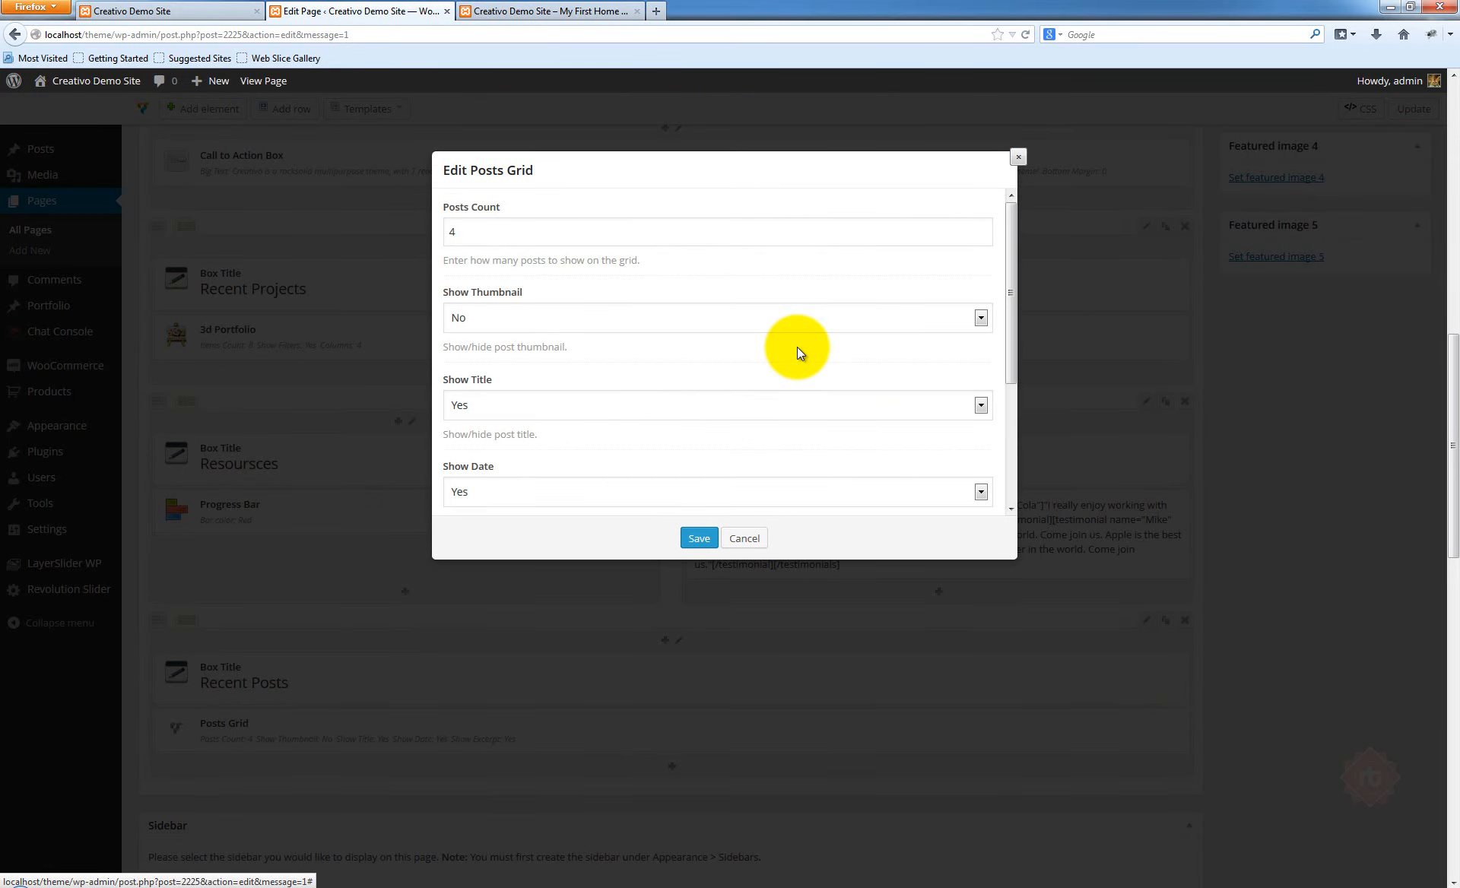
scroll(798, 348, "down", 2)
scroll(800, 351, "up", 2)
scroll(608, 456, "down", 1)
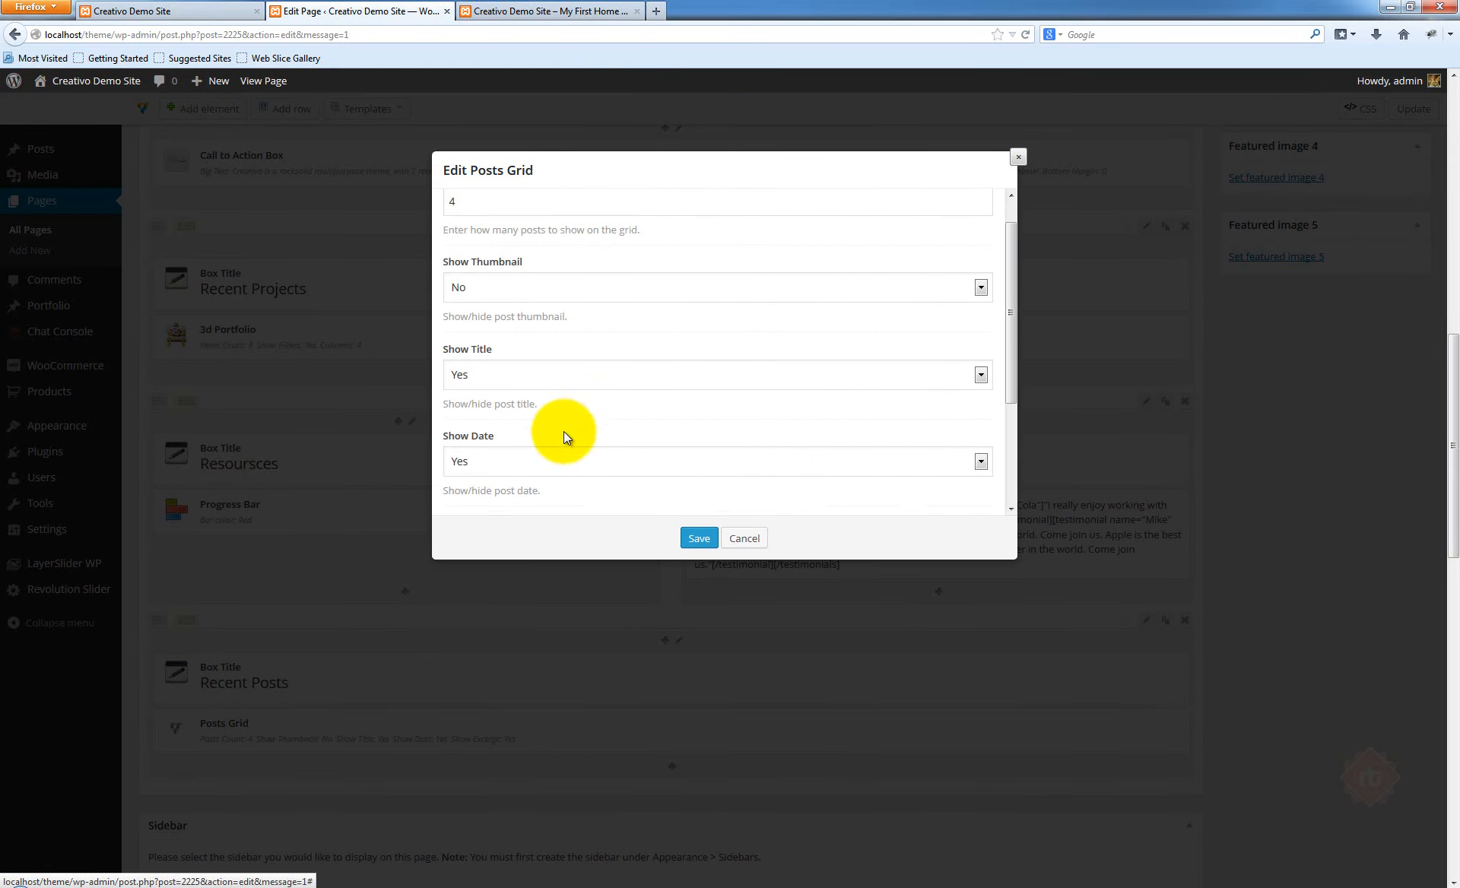
left_click(481, 450)
left_click(509, 489)
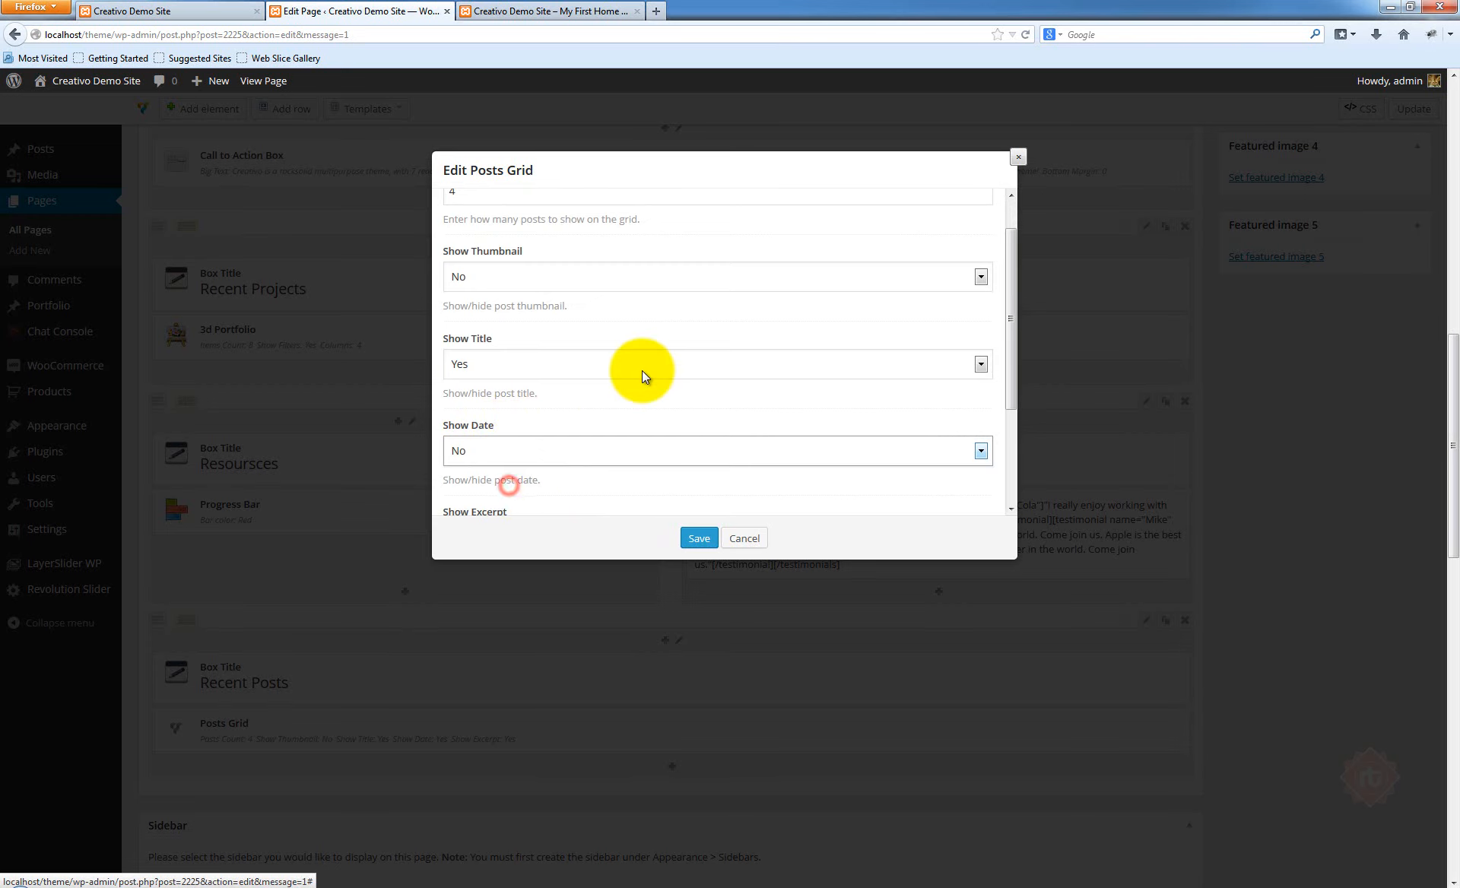
Keep Show Excerpt at Yes and set Show Title to No for the Posts Grid
scroll(571, 415, "down", 2)
left_click(492, 456)
left_click(491, 458)
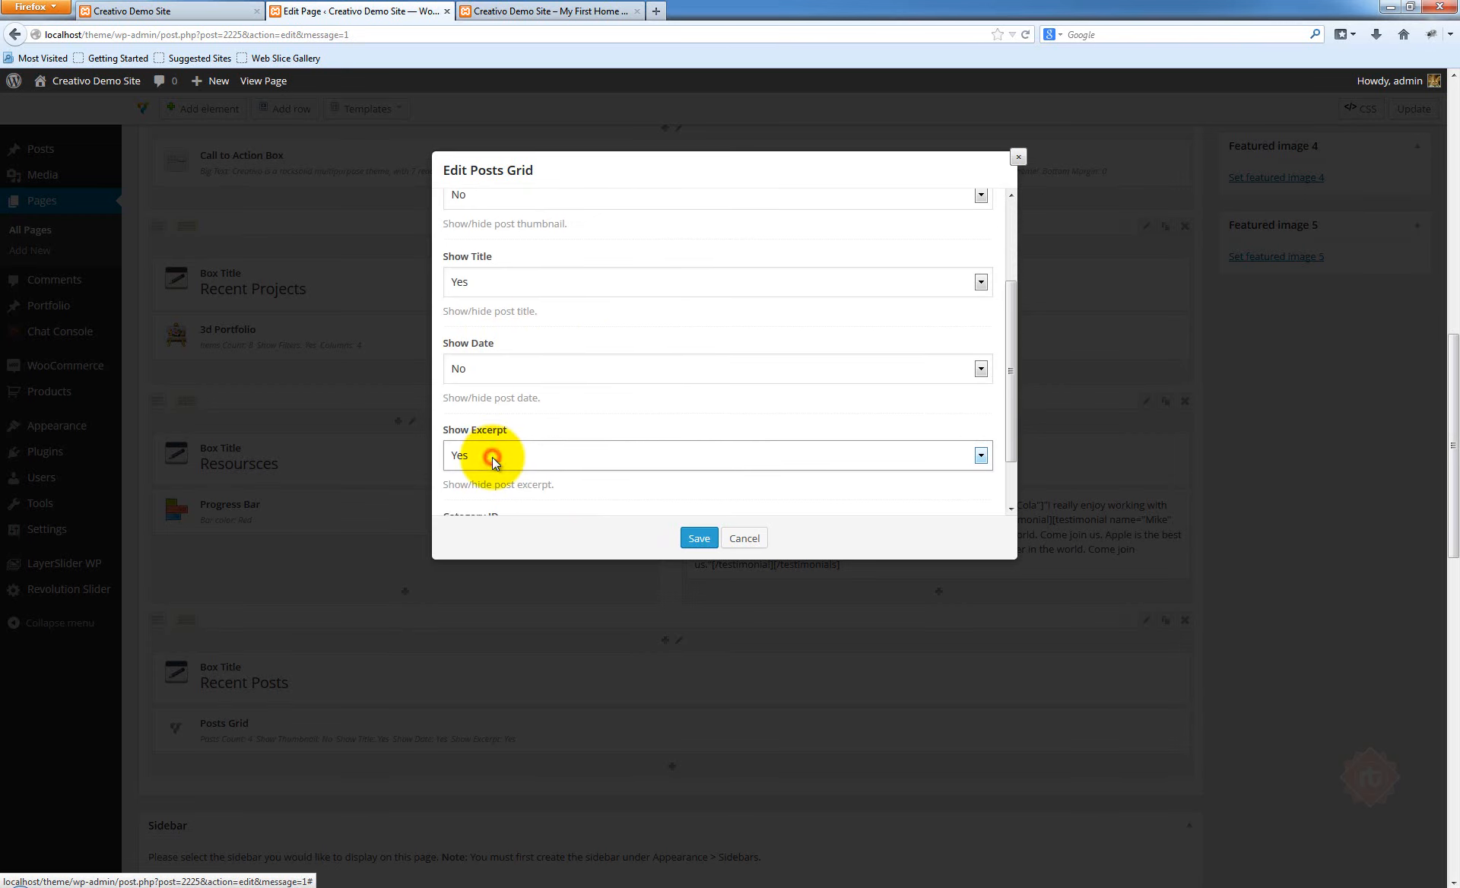
left_click(511, 287)
left_click(485, 321)
scroll(520, 274, "up", 1)
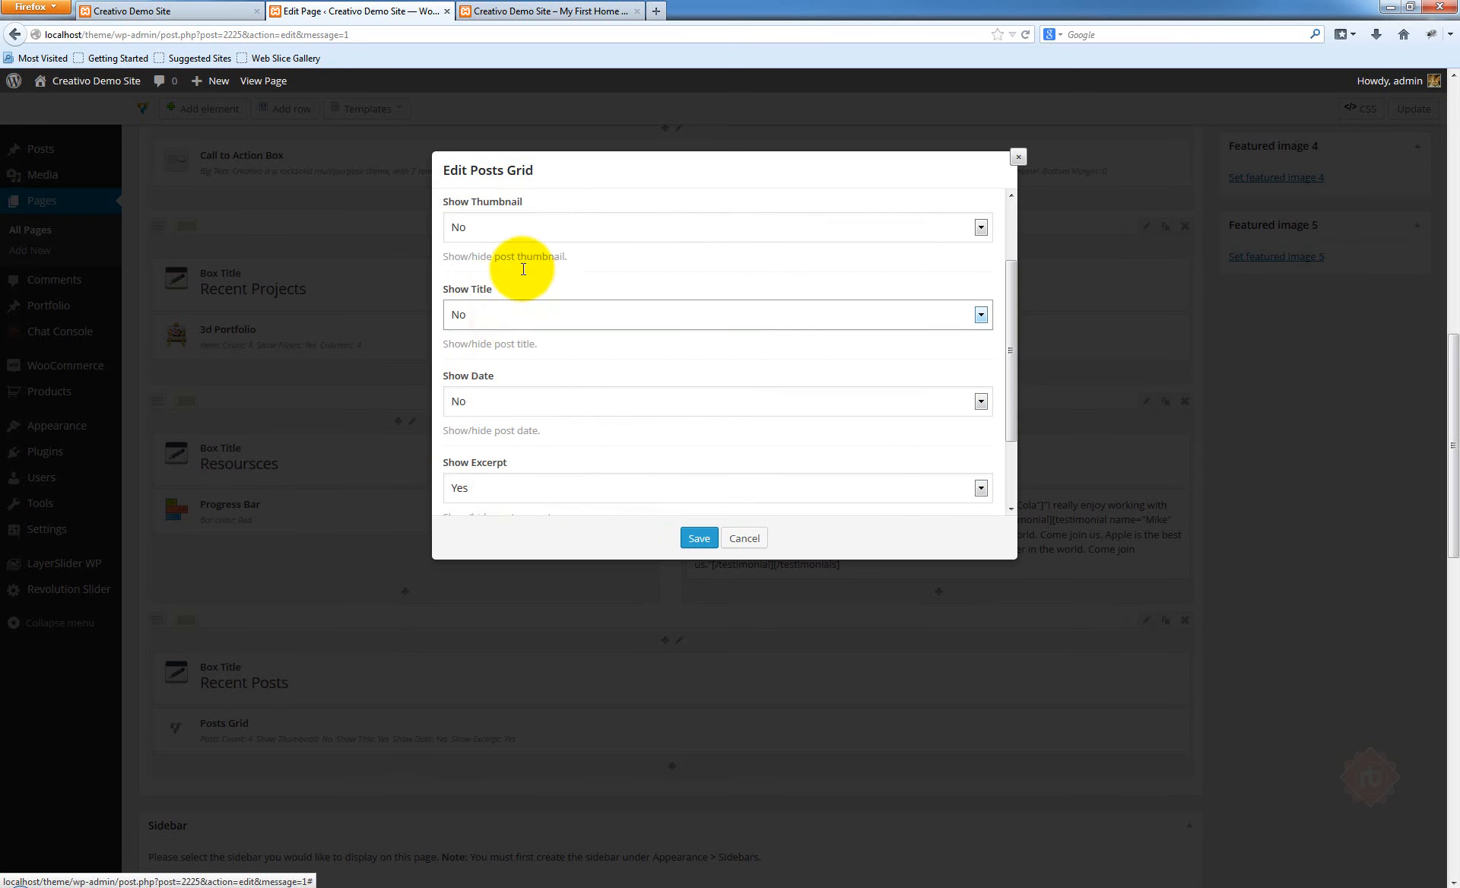
Set Show Thumbnail to Yes, save the Posts Grid settings and update the page
left_click(502, 238)
left_click(500, 260)
left_click(705, 536)
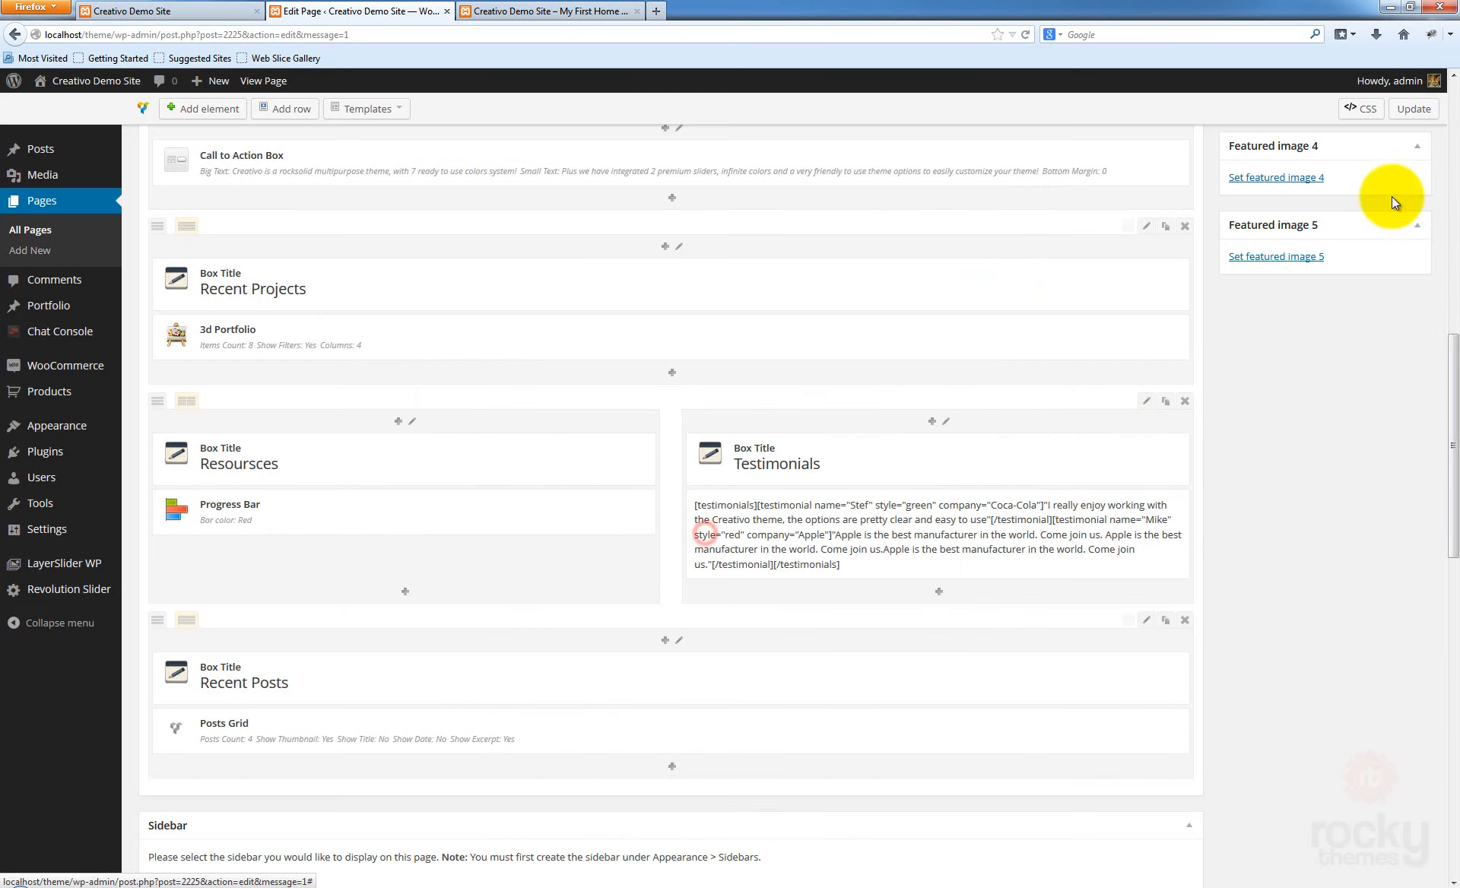
left_click(1412, 109)
Reload the live home page and check how the Recent Posts grid looks with only thumbnails and excerpts
left_click(532, 11)
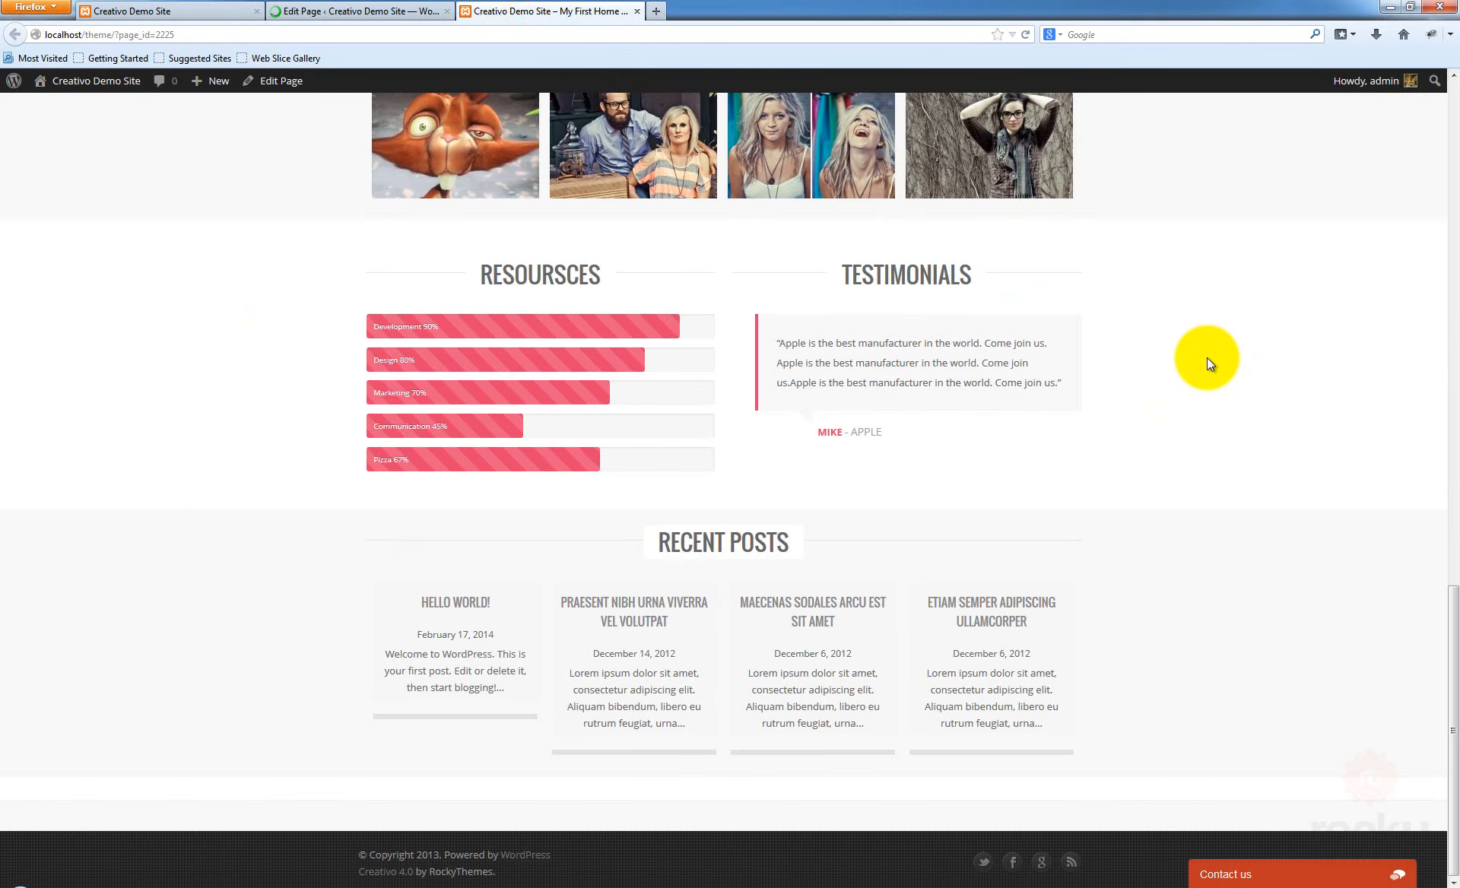
key("F5")
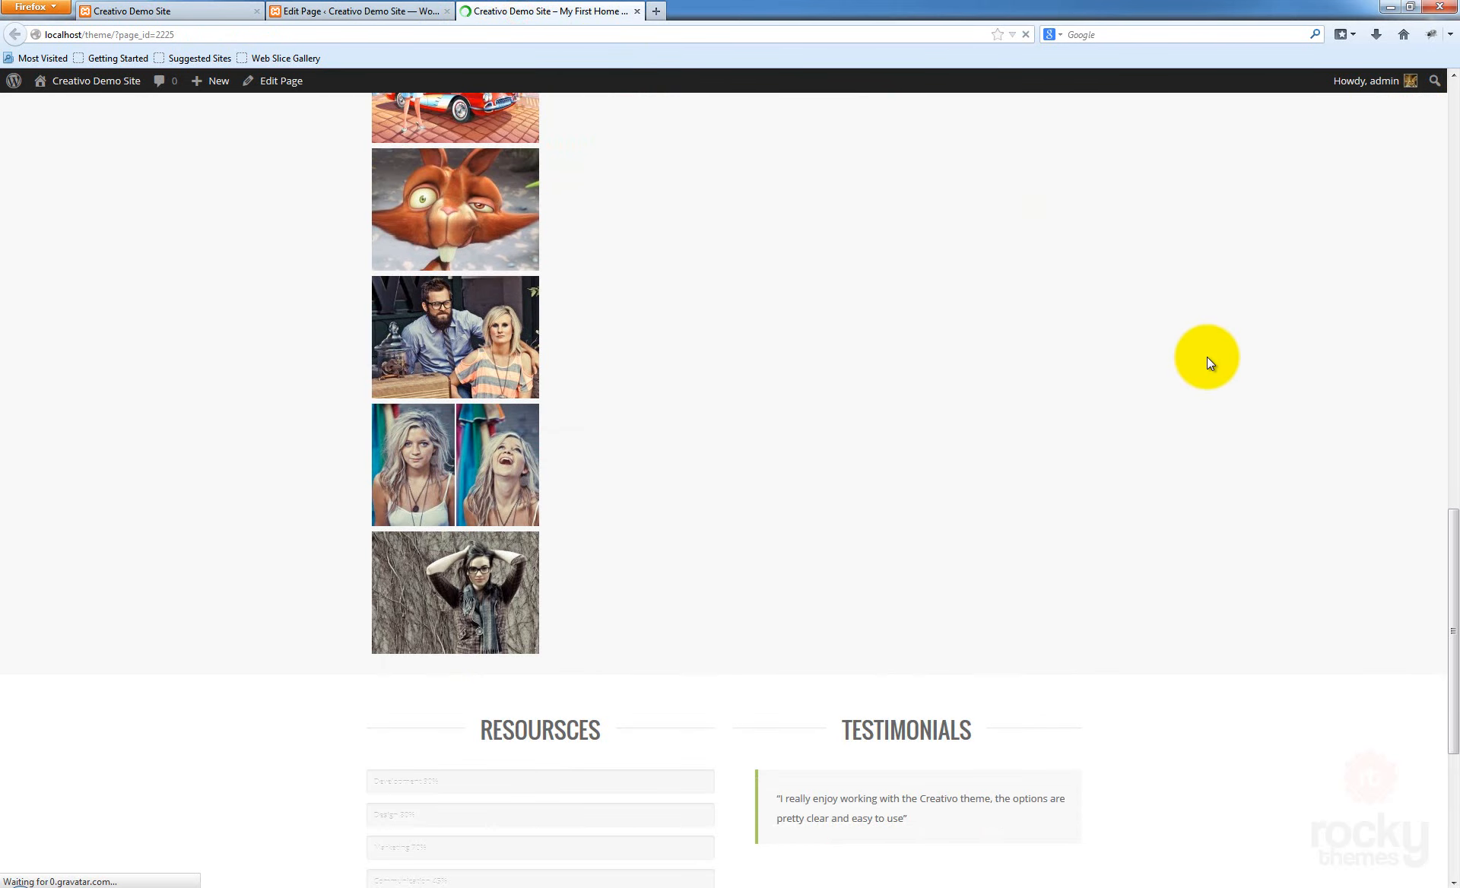
scroll(1170, 280, "down", 2)
scroll(1171, 279, "down", 3)
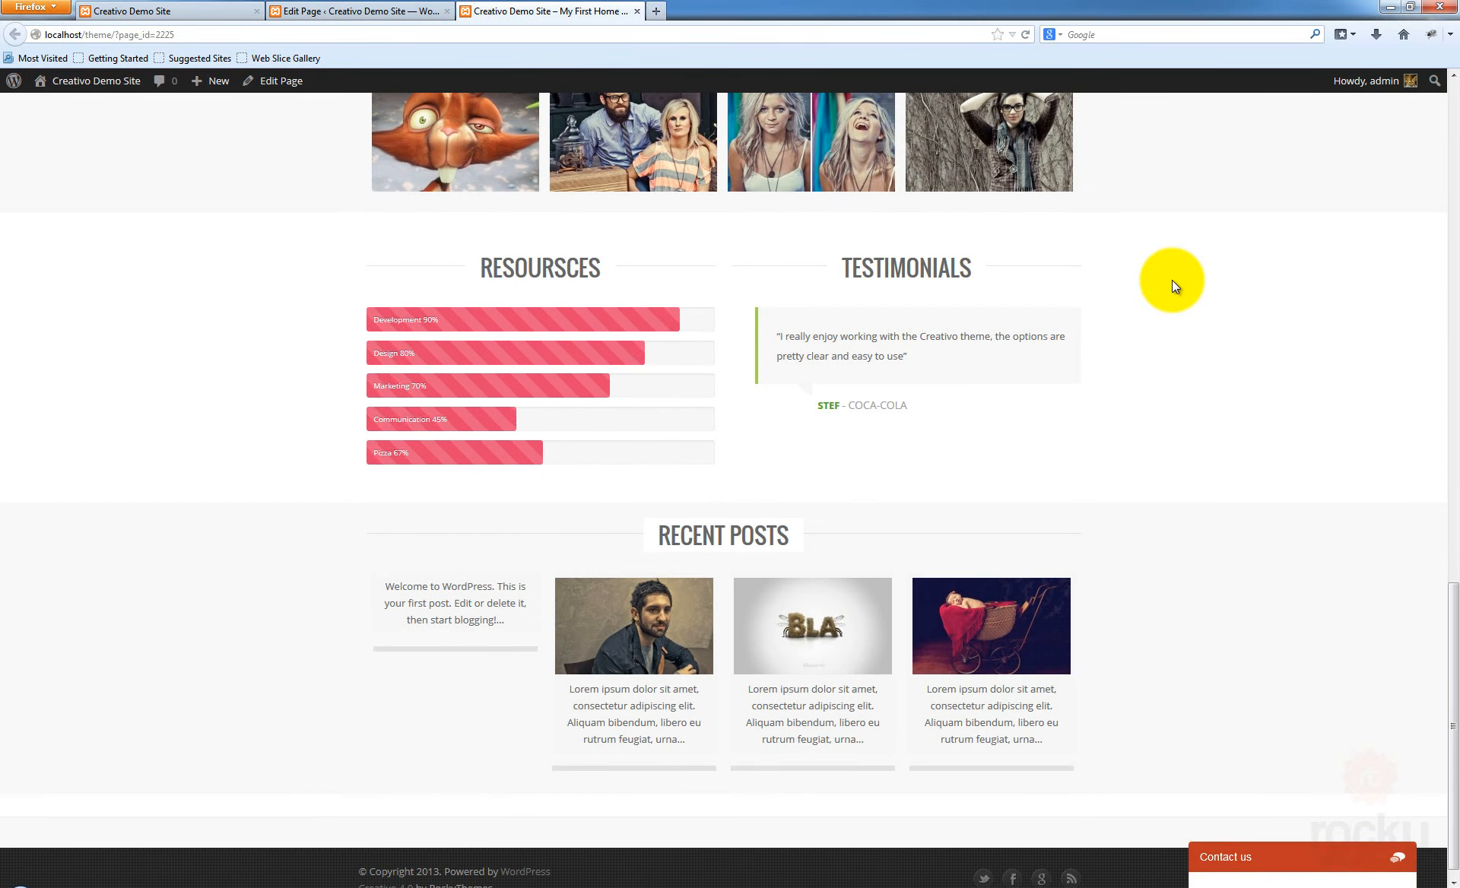
mouse_move(1029, 628)
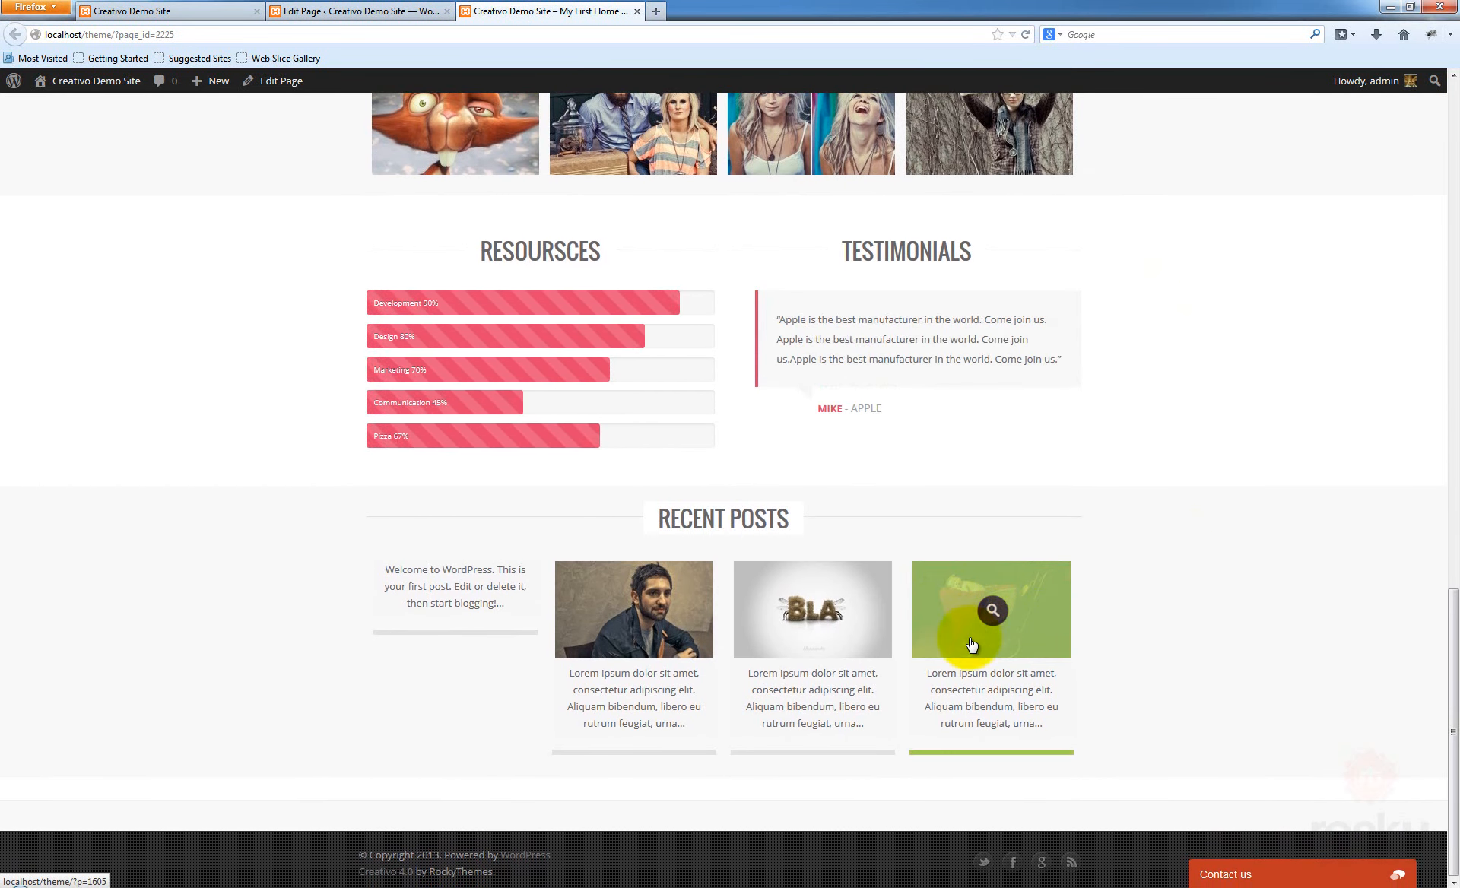
left_click_drag(927, 673, 1046, 723)
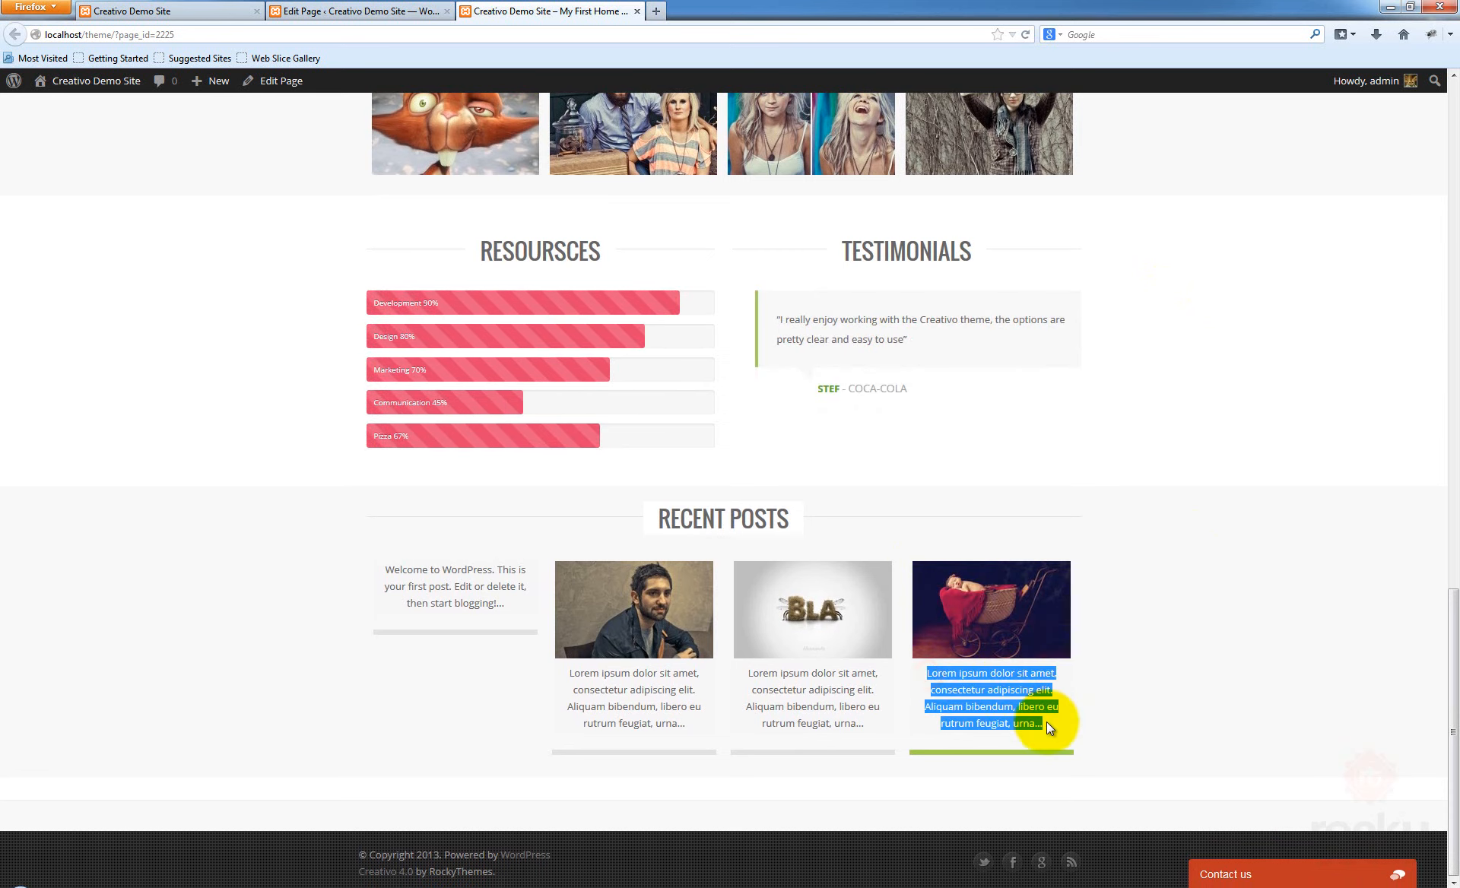
left_click(1043, 714)
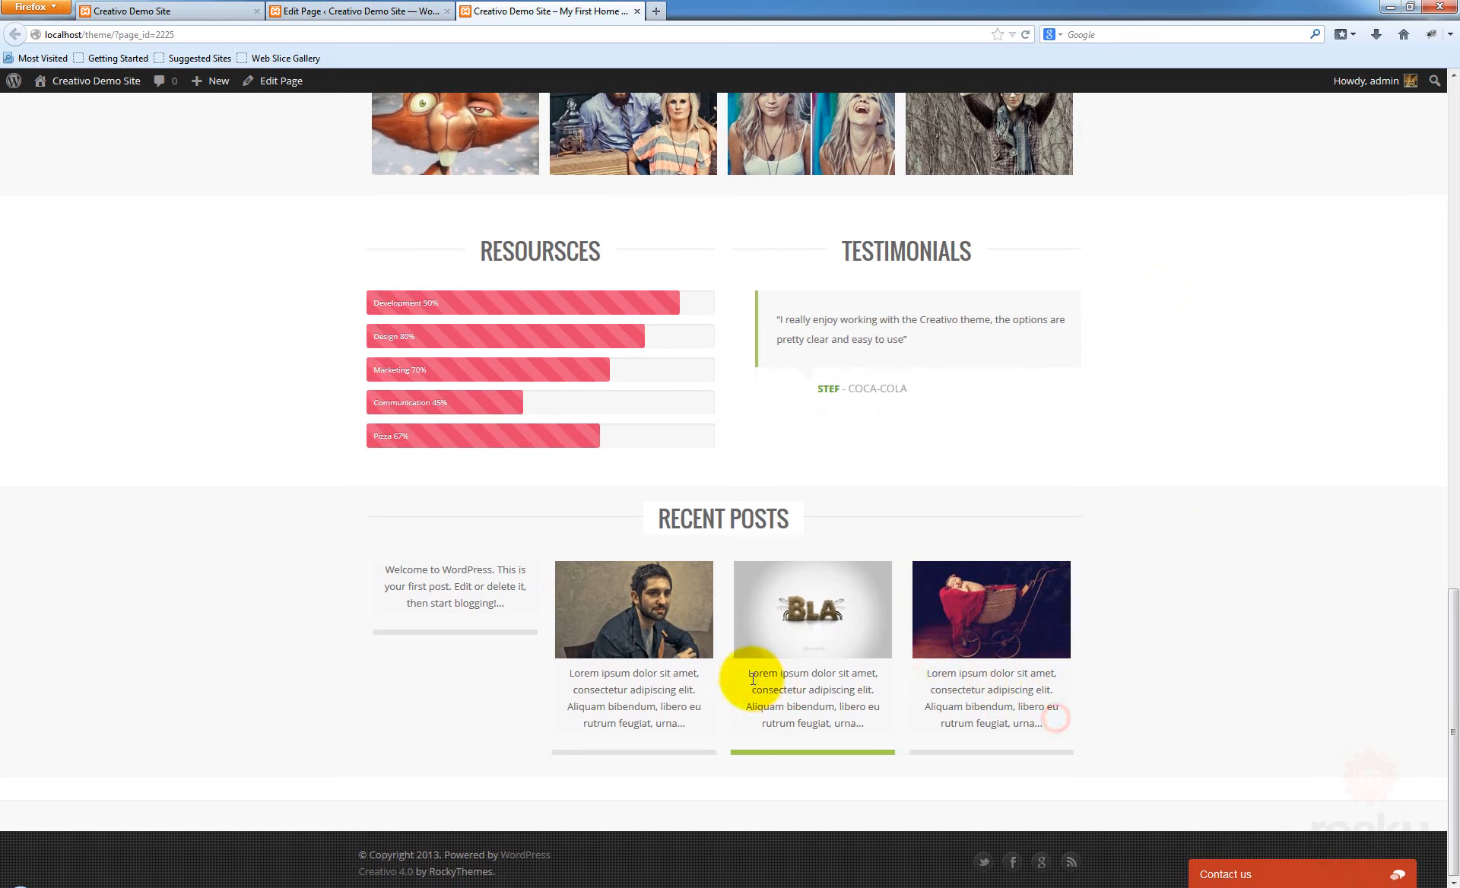
left_click_drag(750, 678, 869, 719)
left_click(865, 718)
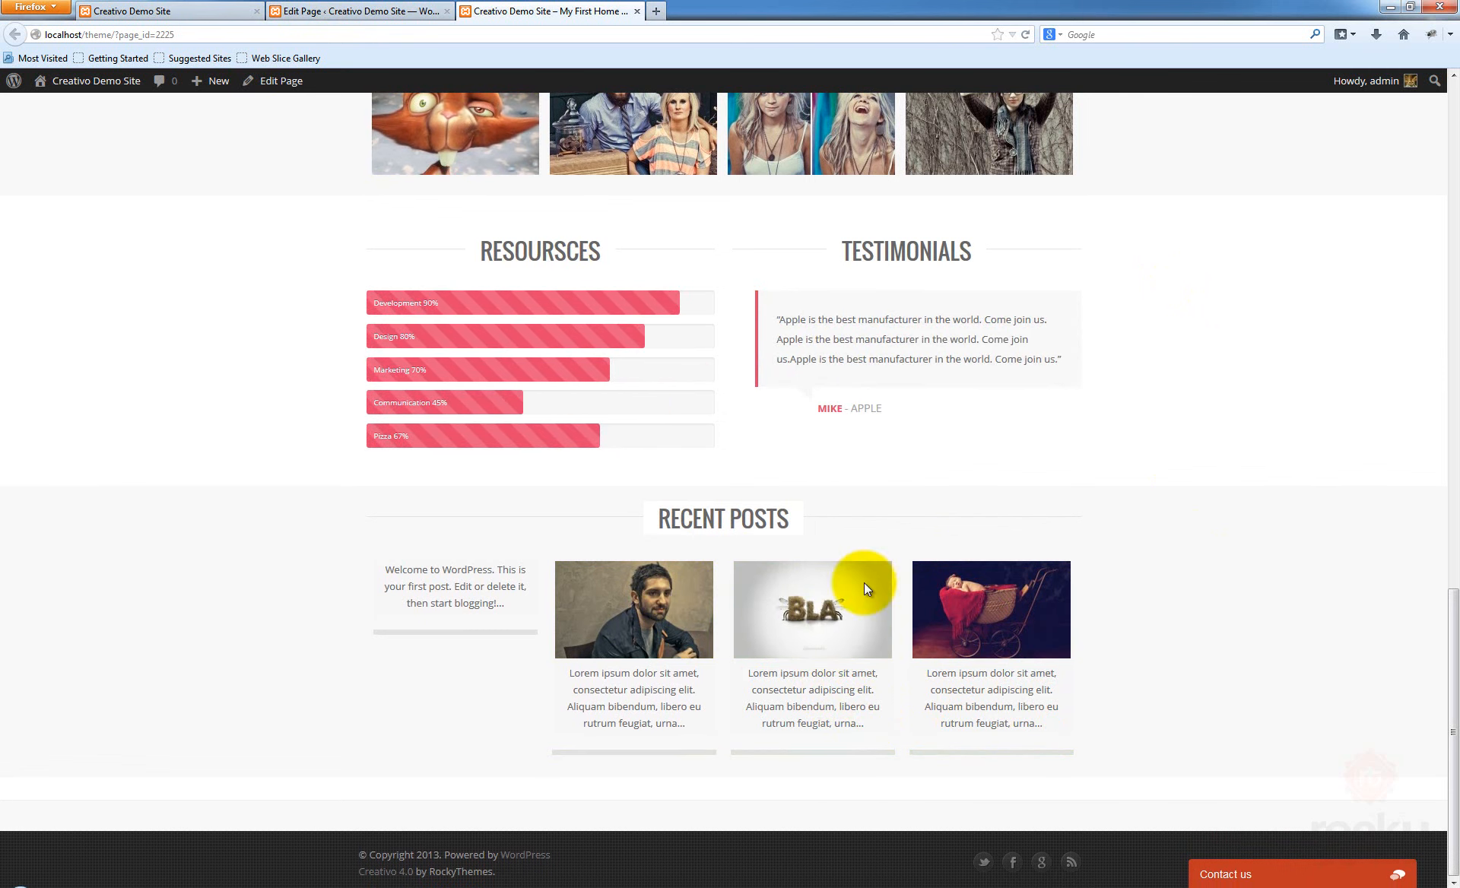
Keep Show Thumbnail at Yes and set Show Title to Yes in the Recent Posts row's Posts Grid
left_click(335, 10)
scroll(984, 394, "down", 2)
scroll(984, 394, "down", 15)
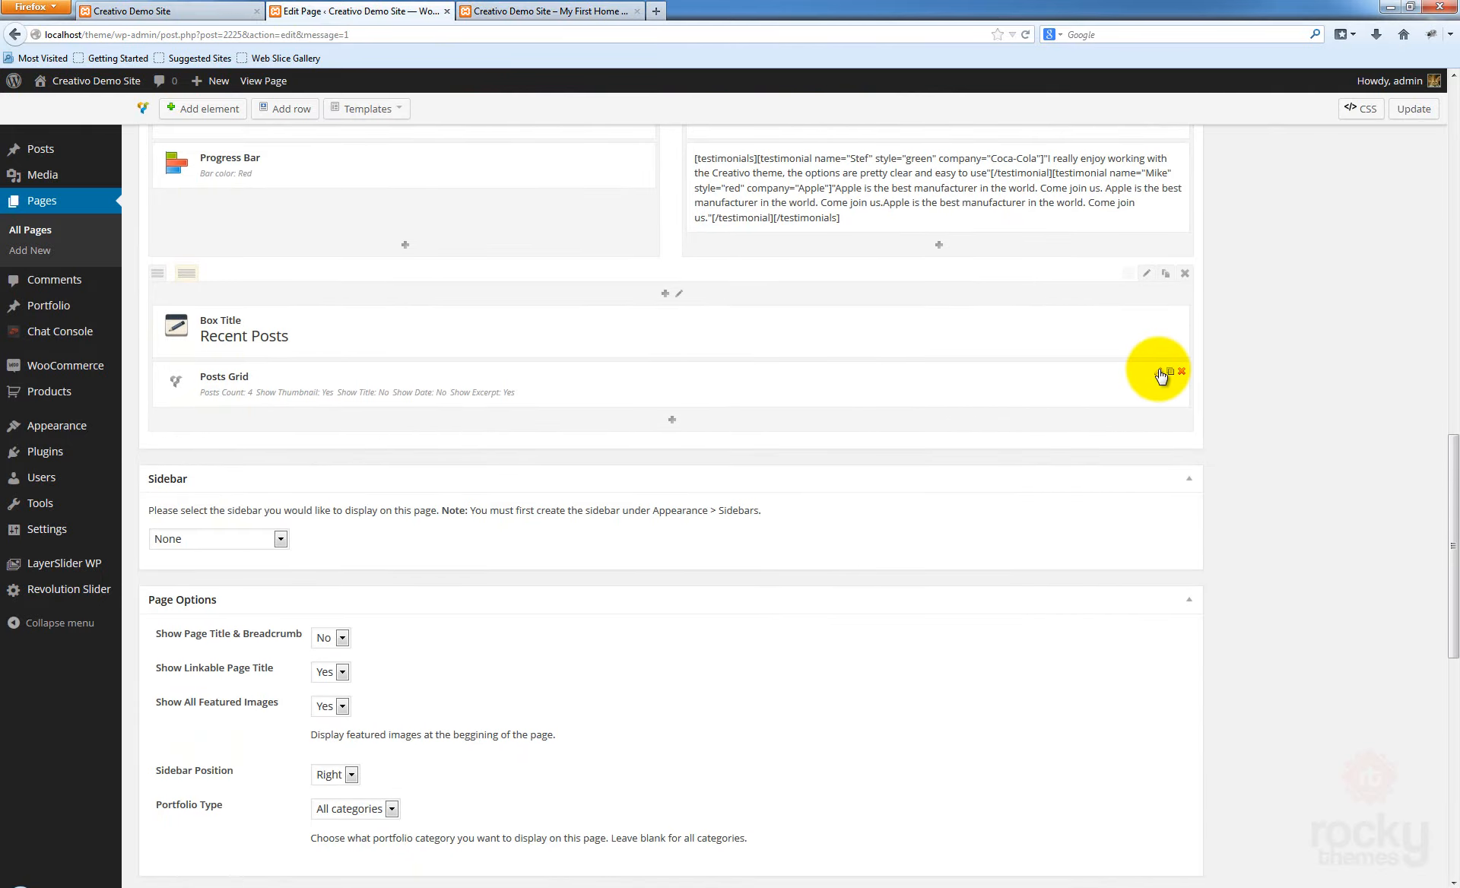
left_click(1161, 373)
left_click(474, 316)
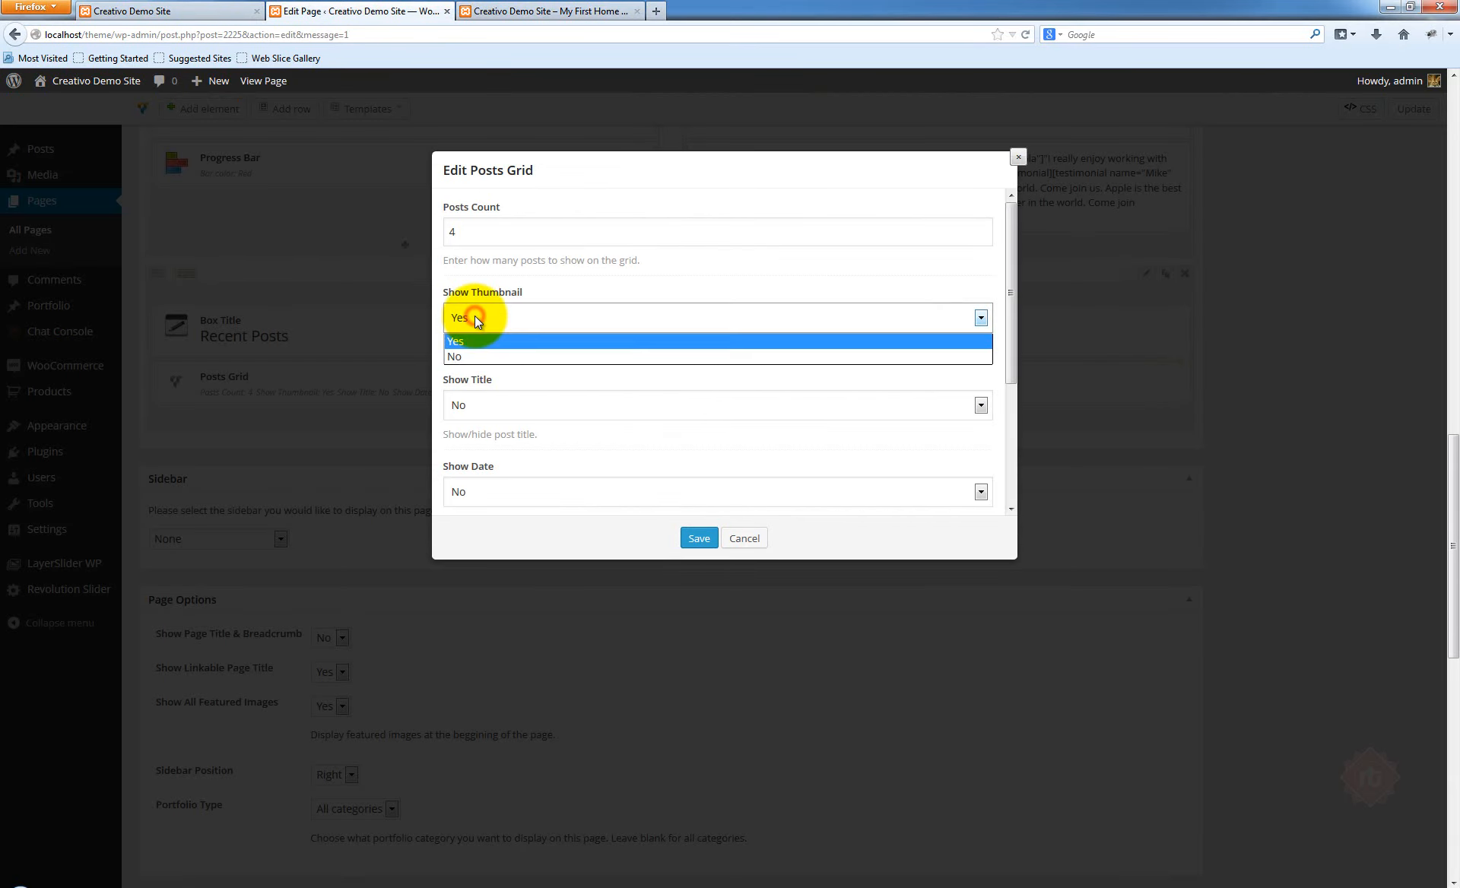
left_click(474, 316)
left_click(499, 408)
left_click(495, 428)
scroll(564, 430, "down", 1)
scroll(564, 431, "down", 1)
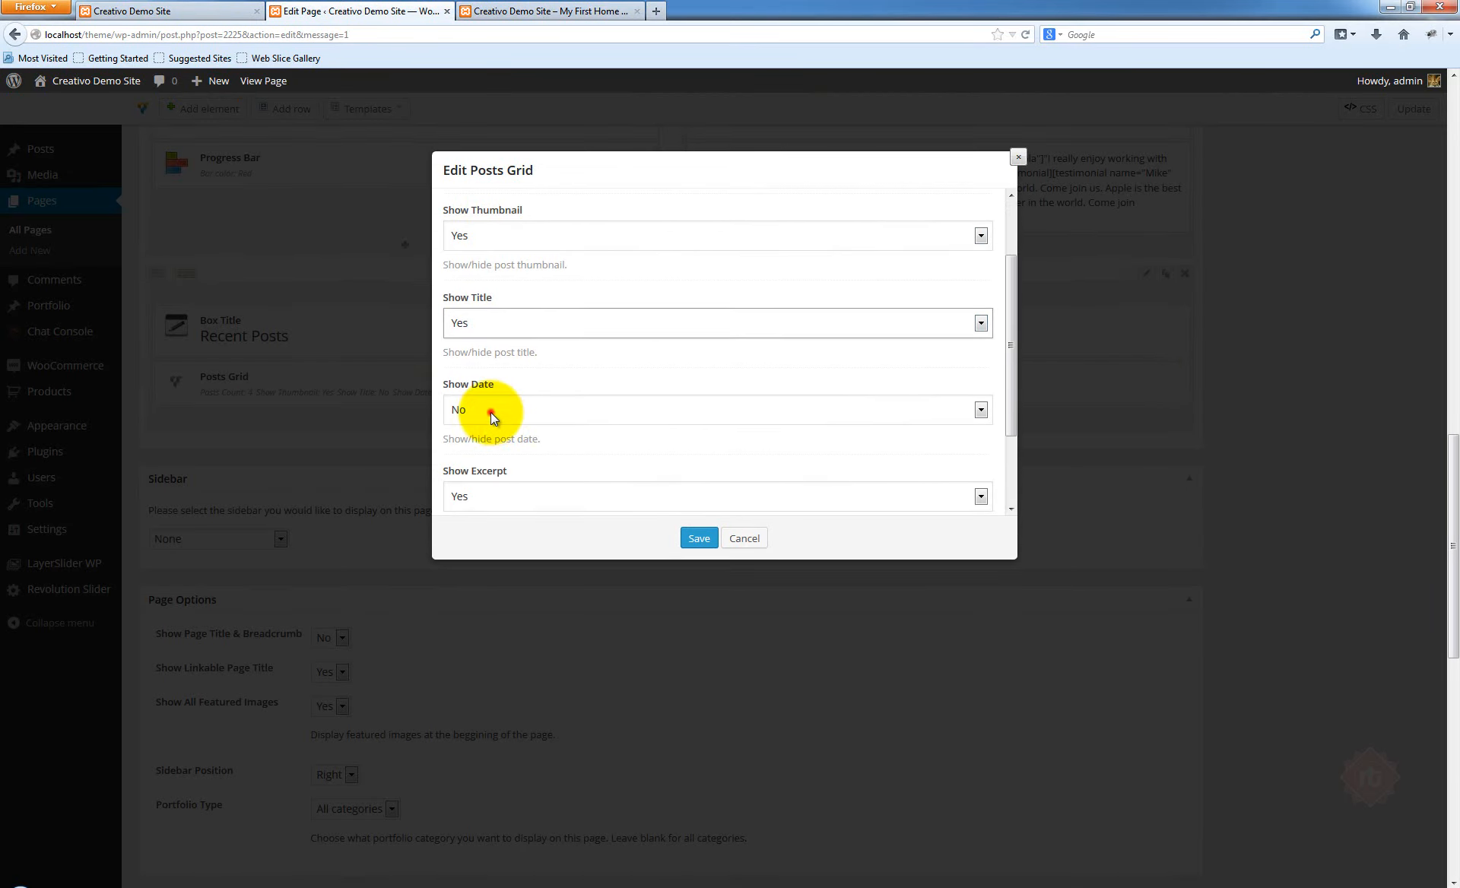
Set Show Date to Yes, save the Posts Grid settings and update the page
left_click(490, 412)
left_click(491, 440)
scroll(677, 504, "down", 1)
left_click(699, 539)
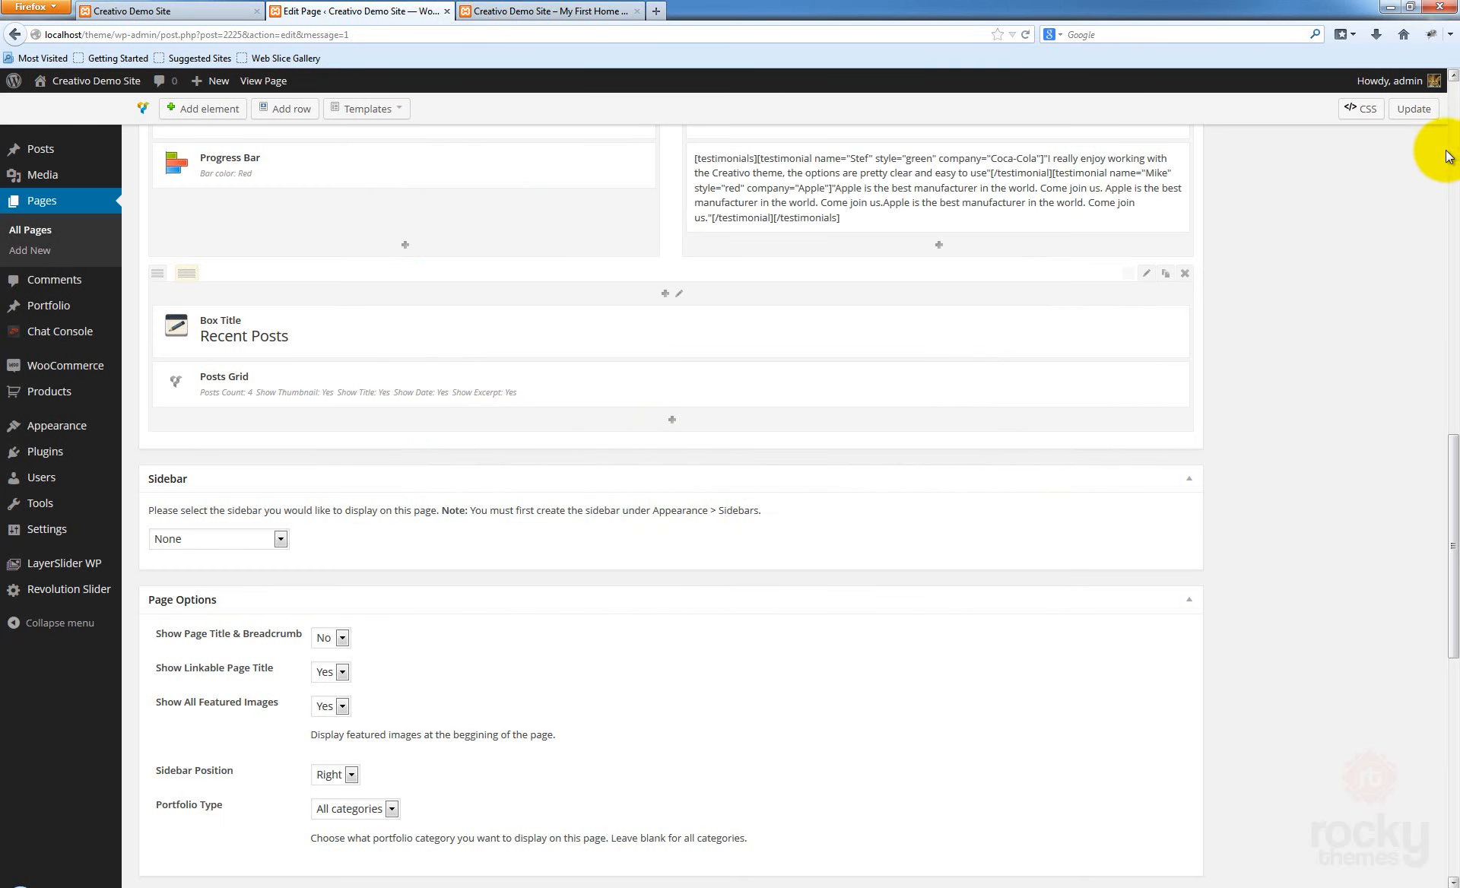
left_click(1418, 111)
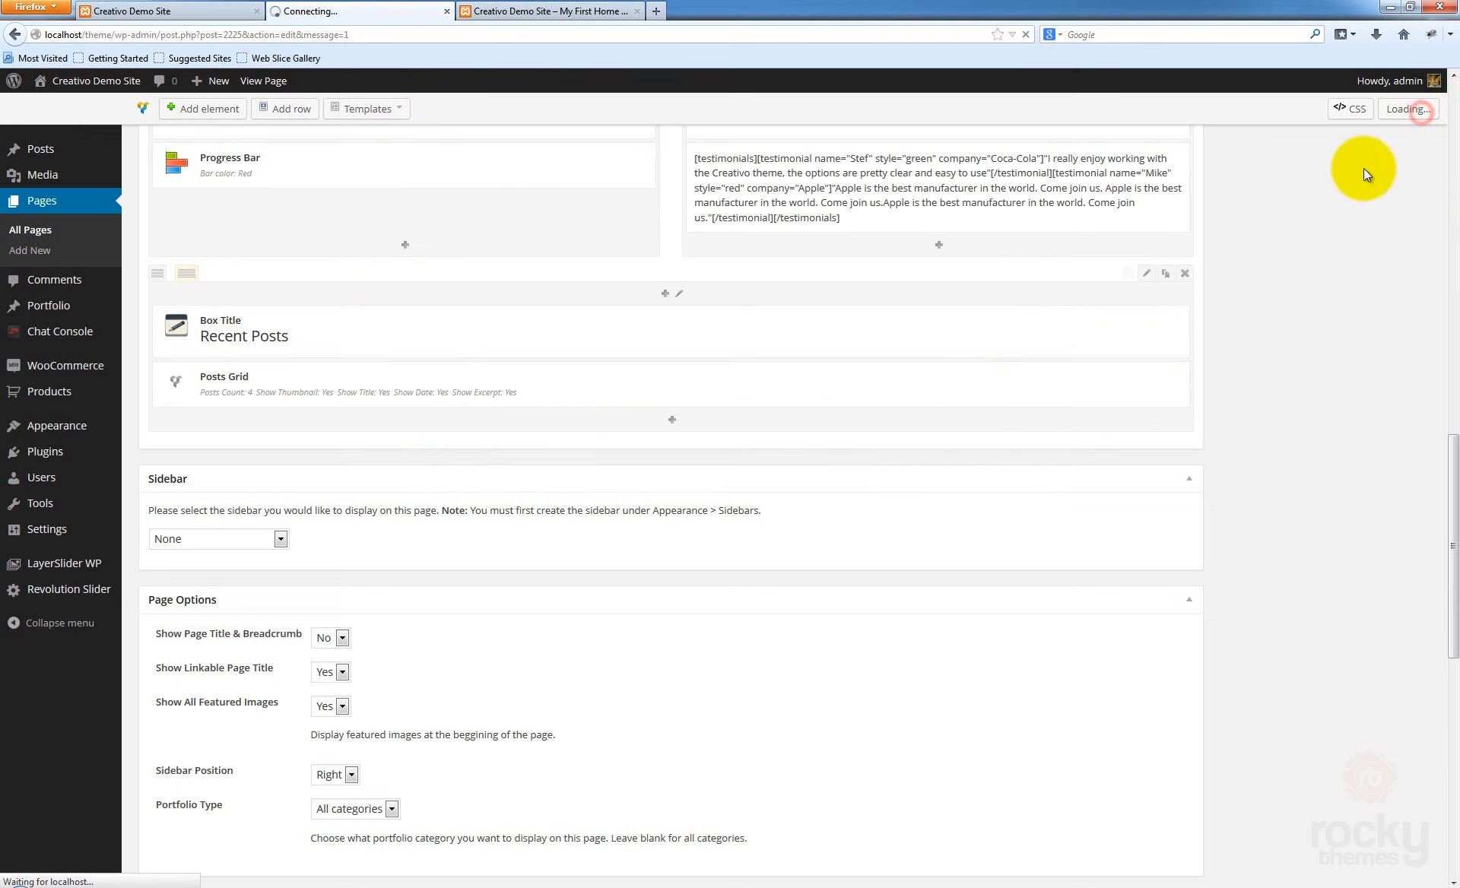
Reload the live home page and check the Recent Posts grid with thumbnails, titles, dates and excerpts
left_click(538, 12)
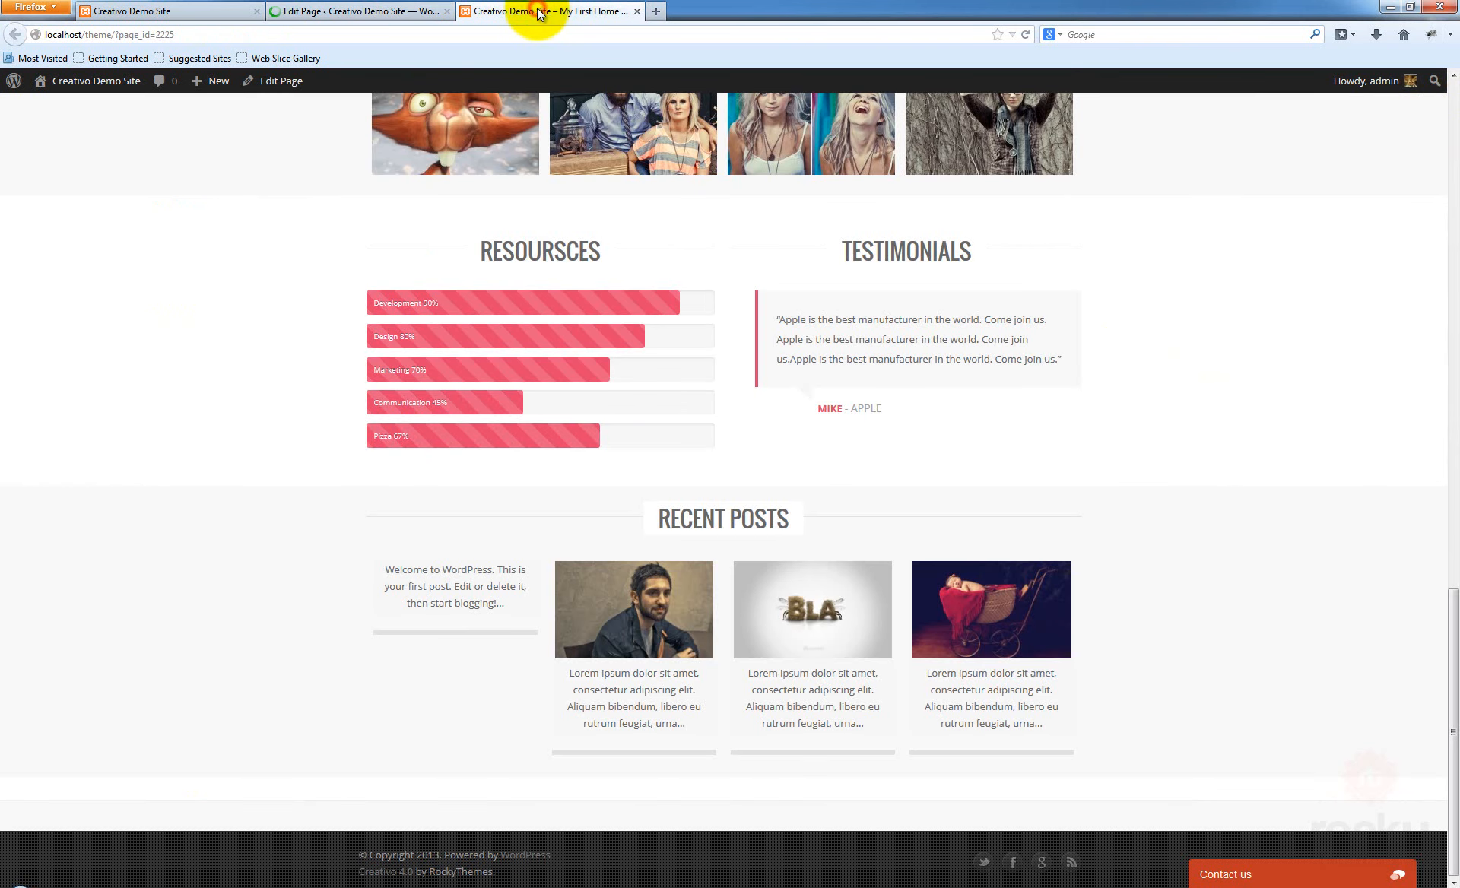
key("F5")
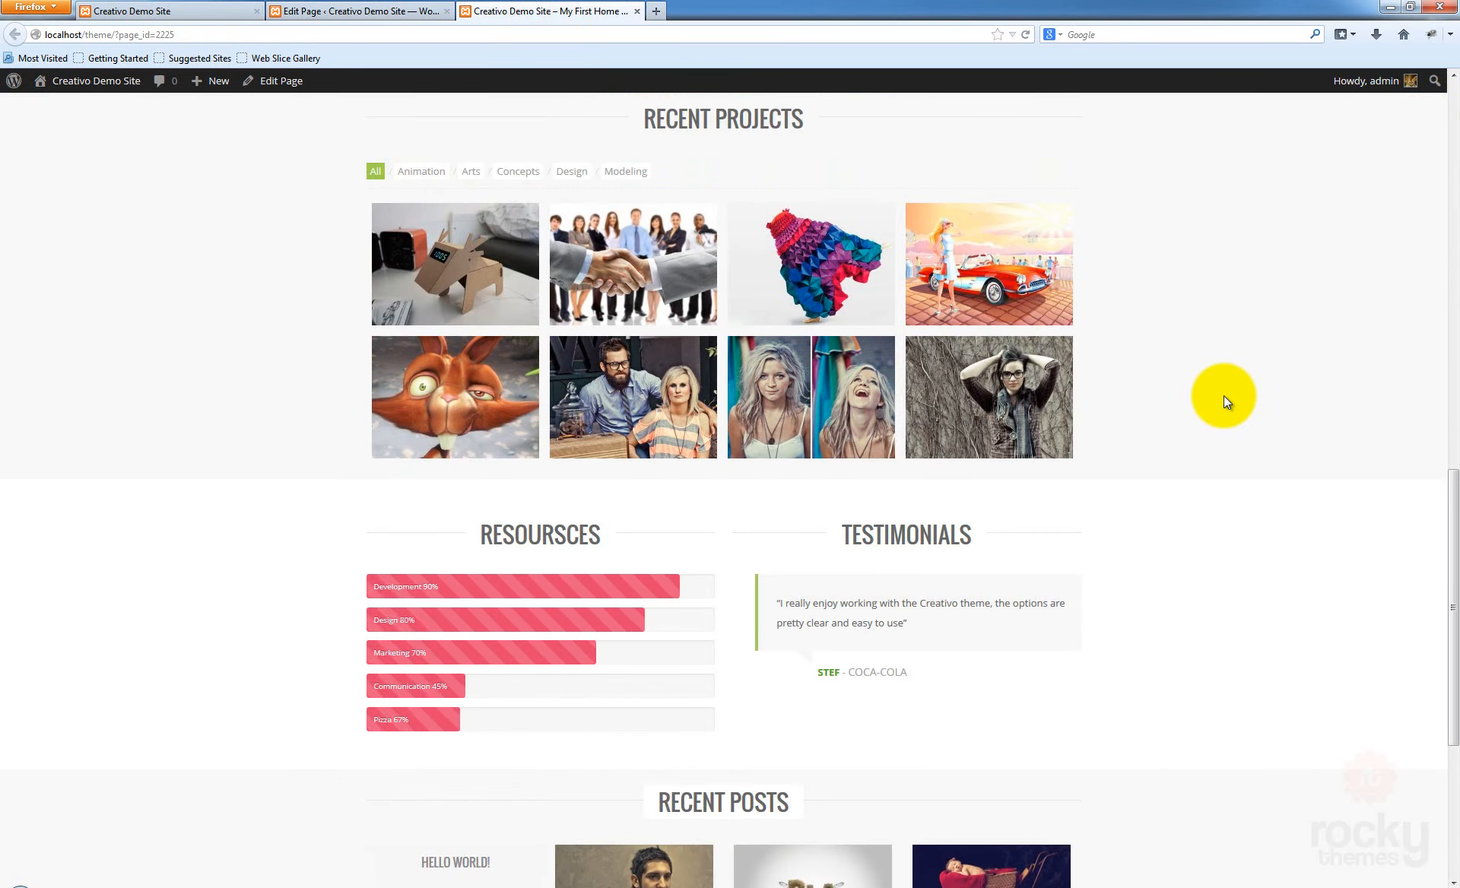
scroll(1224, 396, "down", 5)
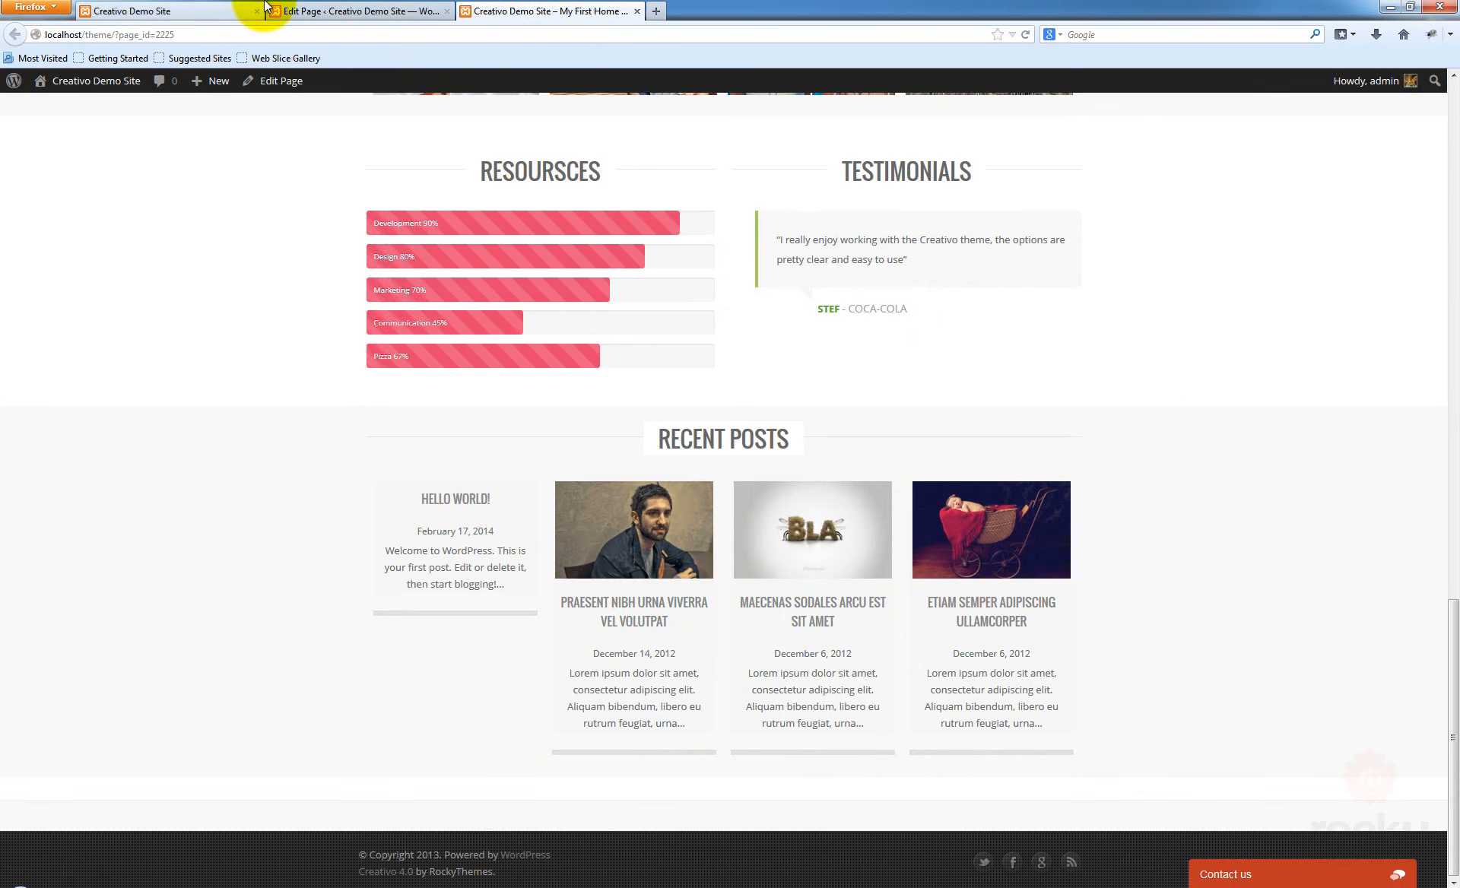
Try a Category ID of 28 in the Recent Posts row's Posts Grid settings and leave them without saving
left_click(304, 11)
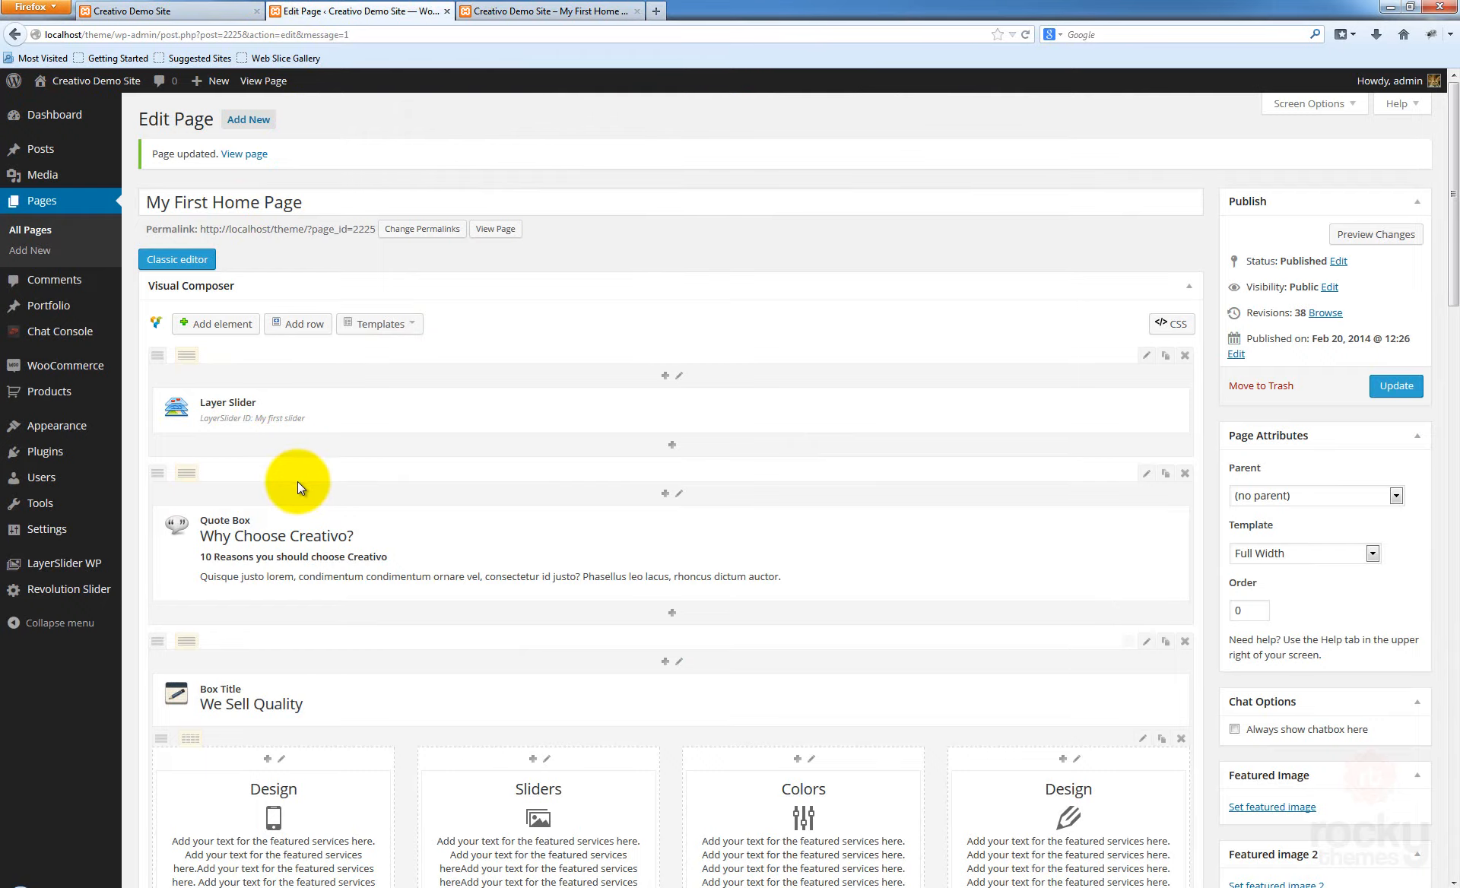
scroll(298, 481, "down", 12)
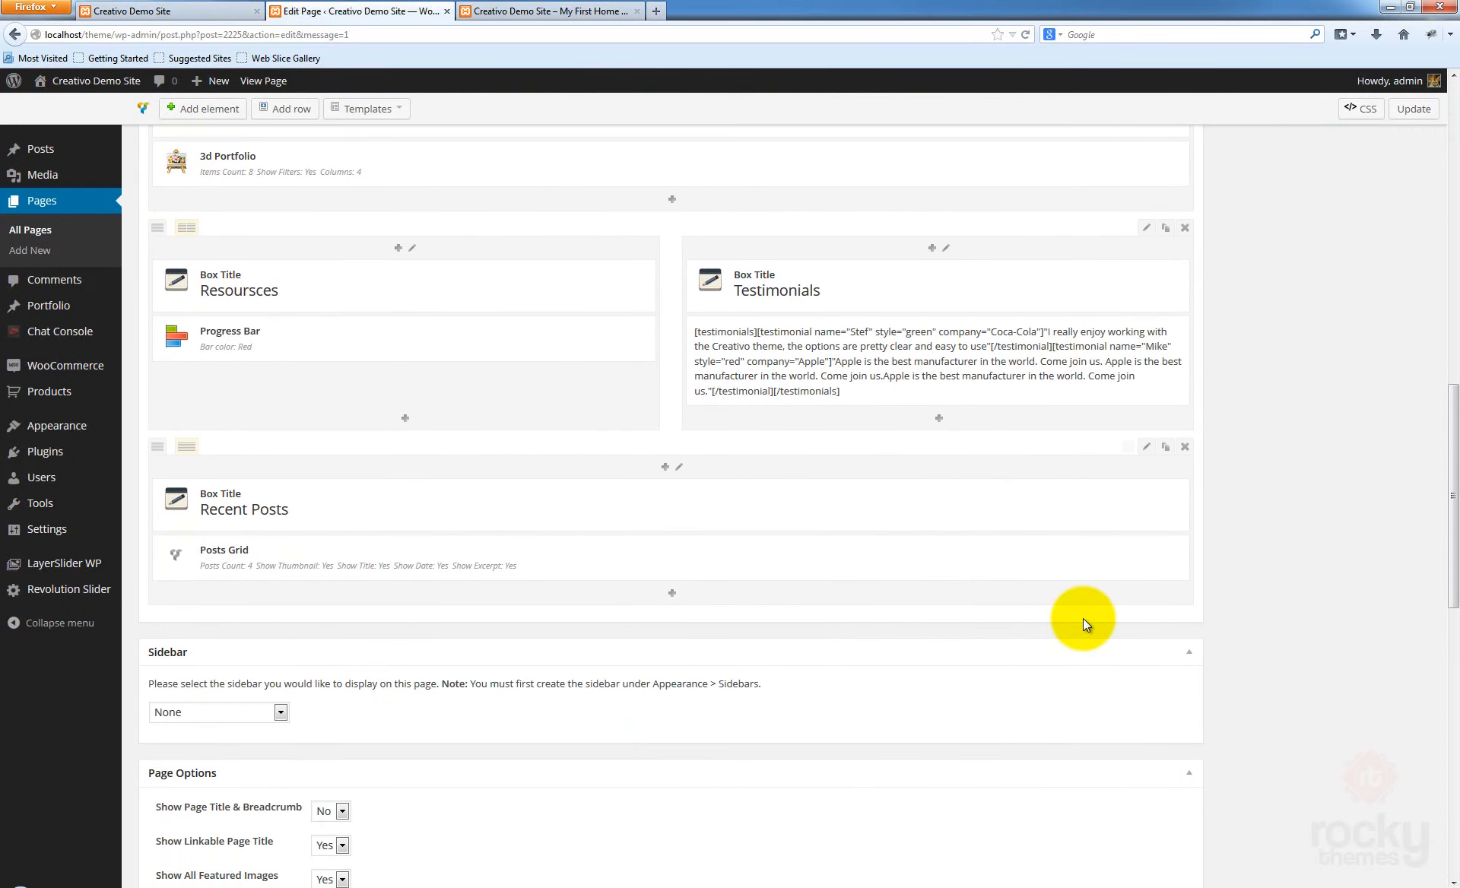
left_click(1153, 544)
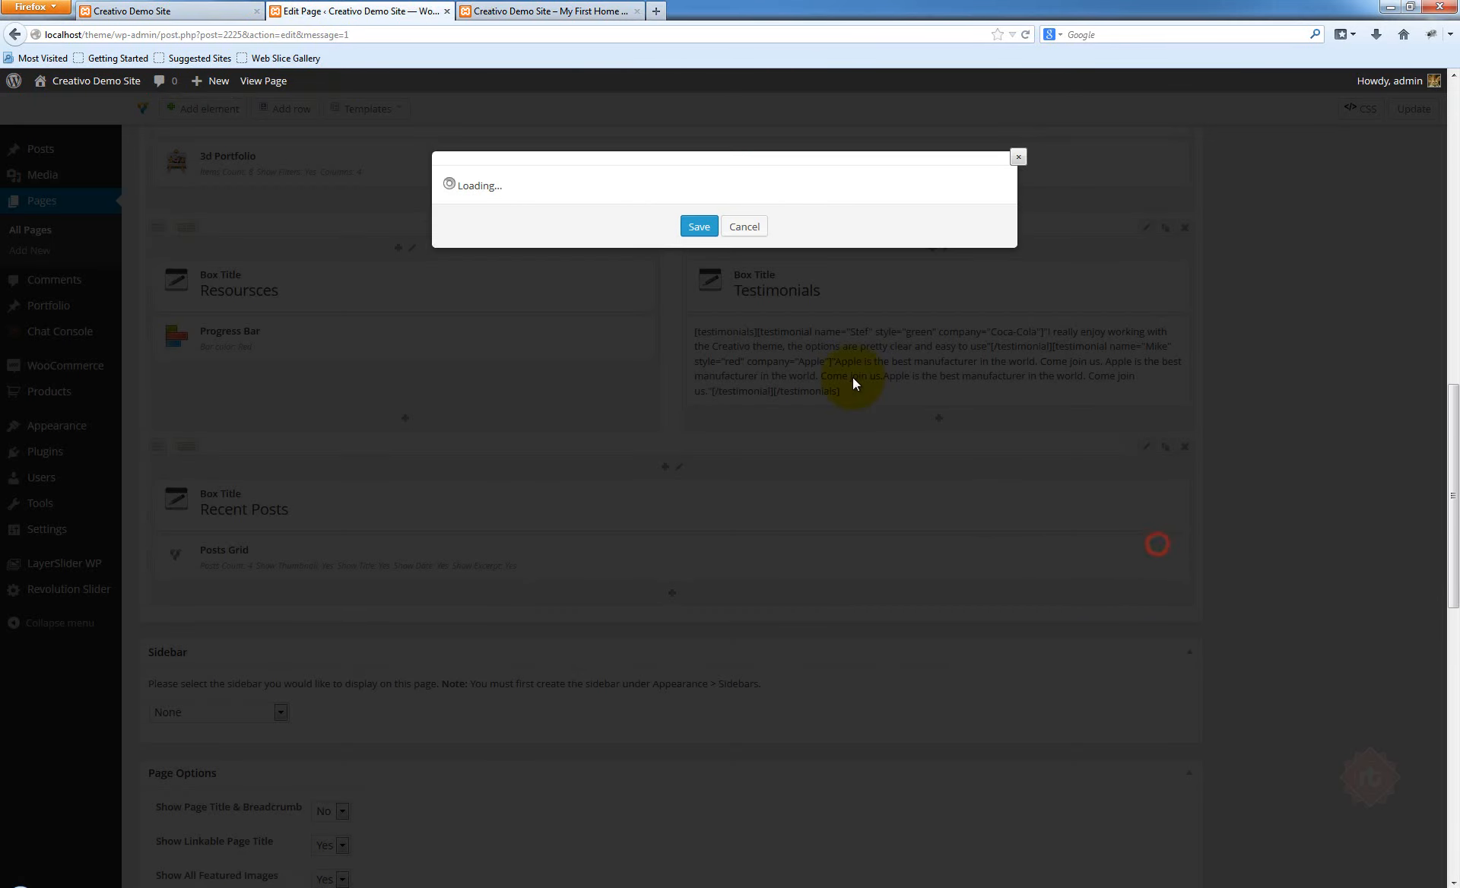
scroll(746, 248, "down", 4)
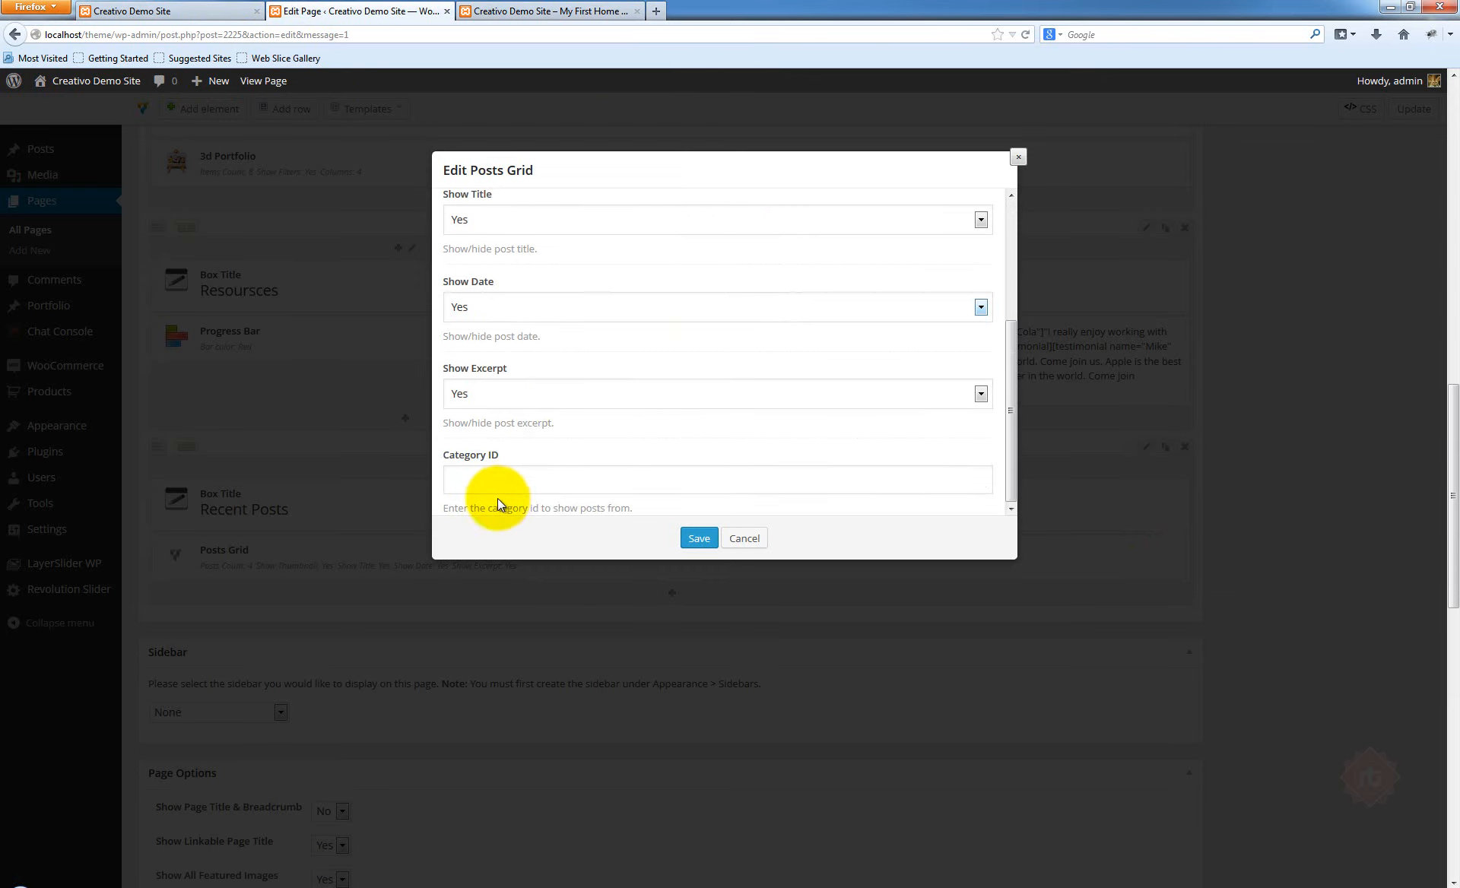
left_click(493, 480)
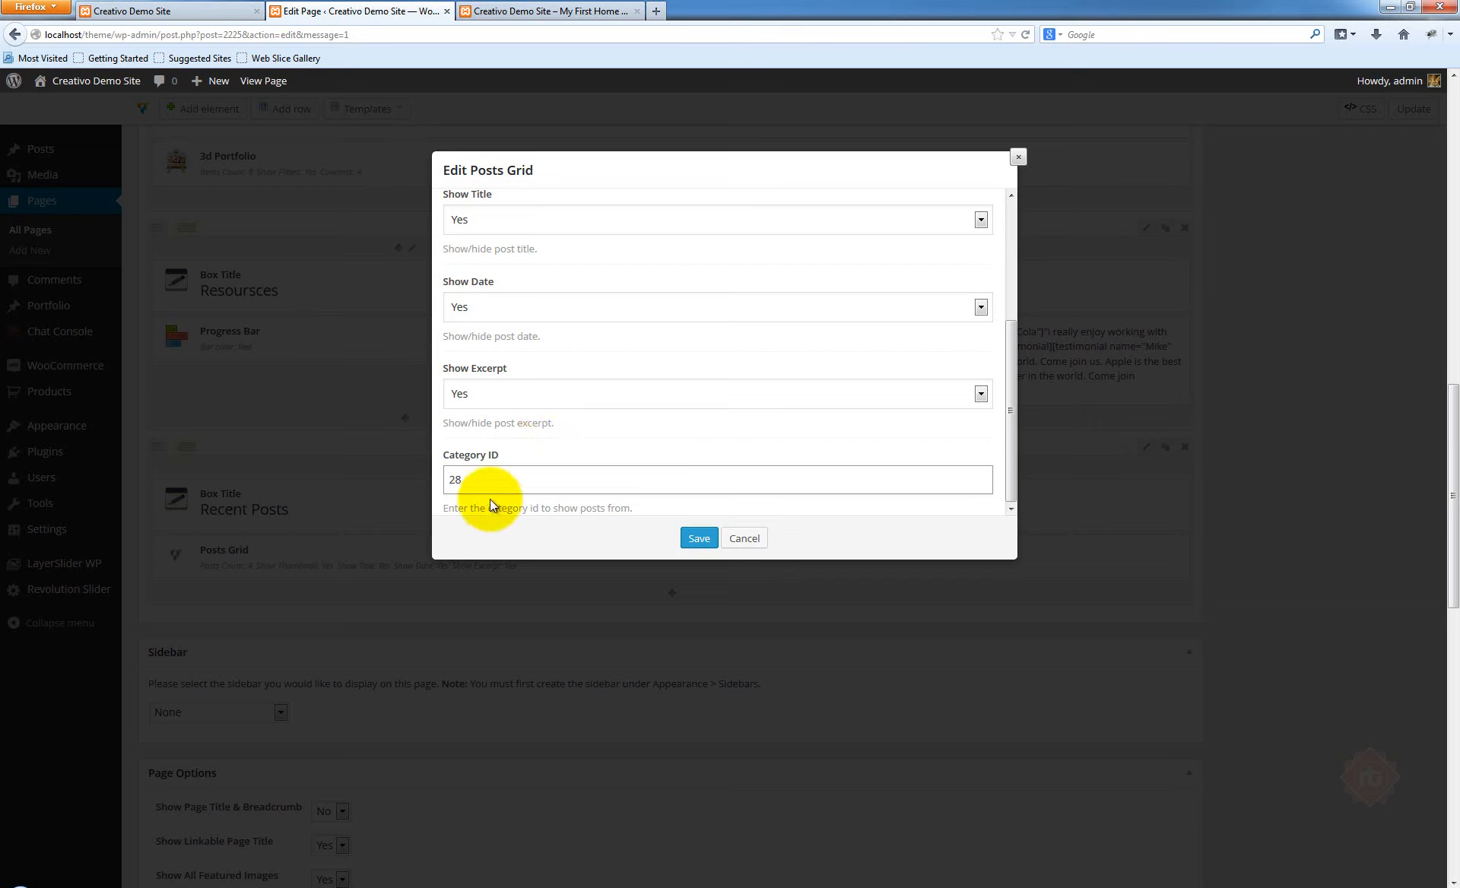
left_click_drag(479, 484, 418, 479)
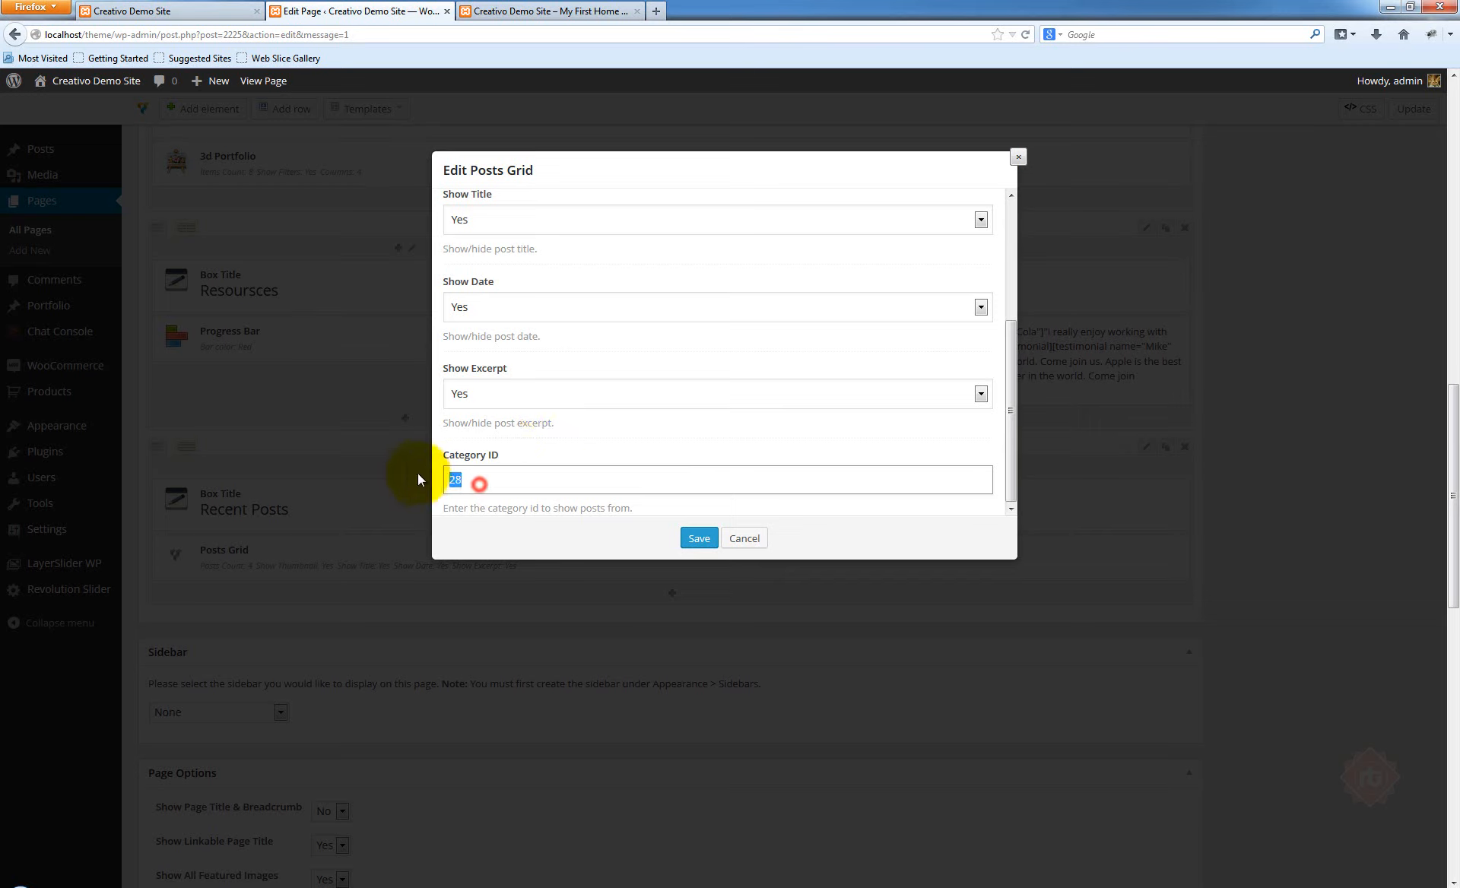
left_click(744, 538)
Open the post Categories admin page in a new browser tab and switch to it
scroll(425, 471, "up", 3)
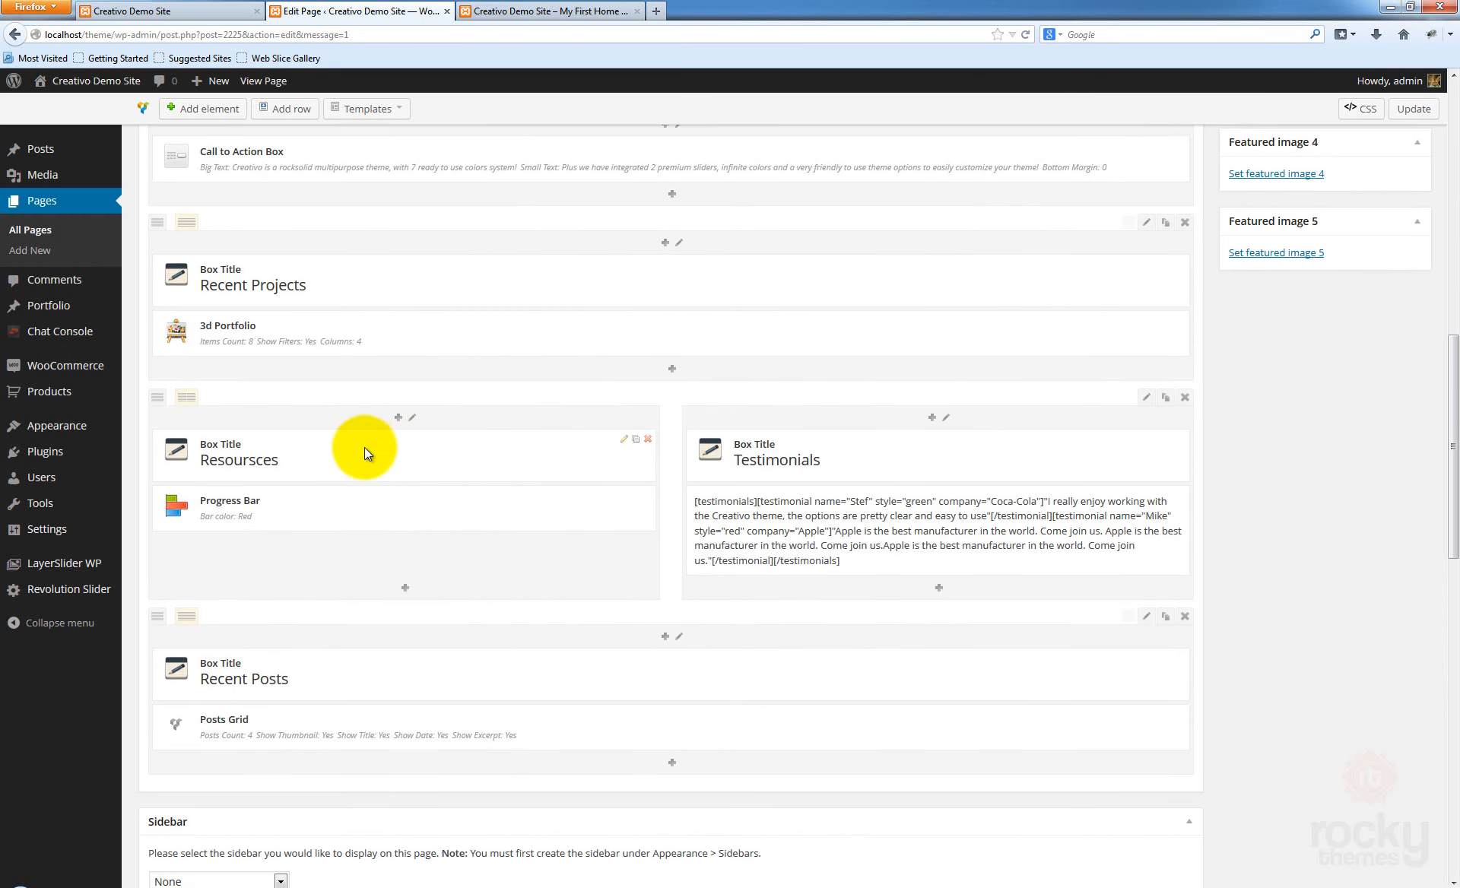
scroll(364, 447, "down", 2)
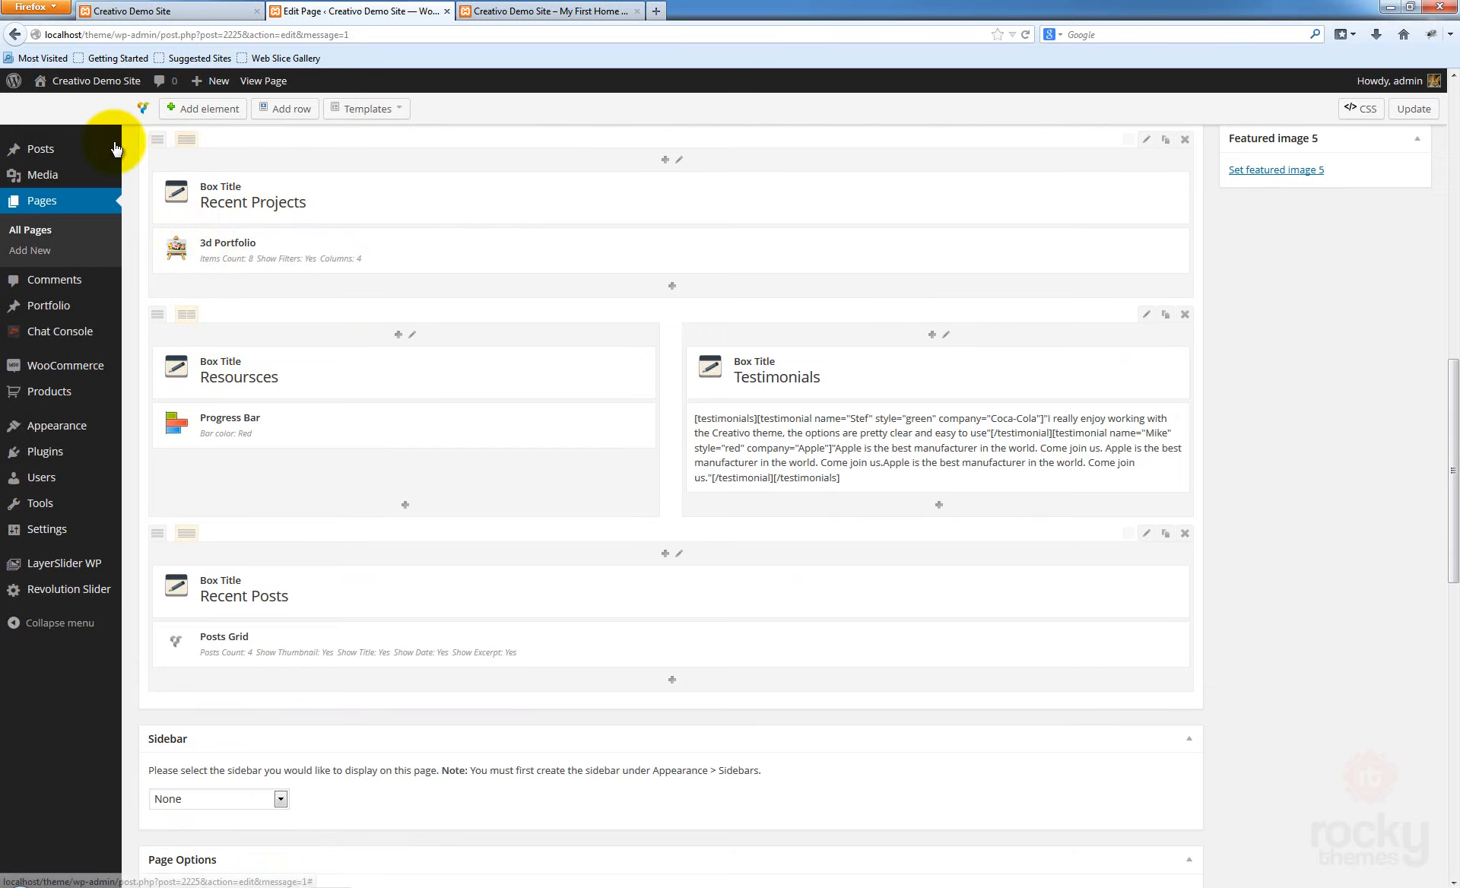
mouse_move(68, 154)
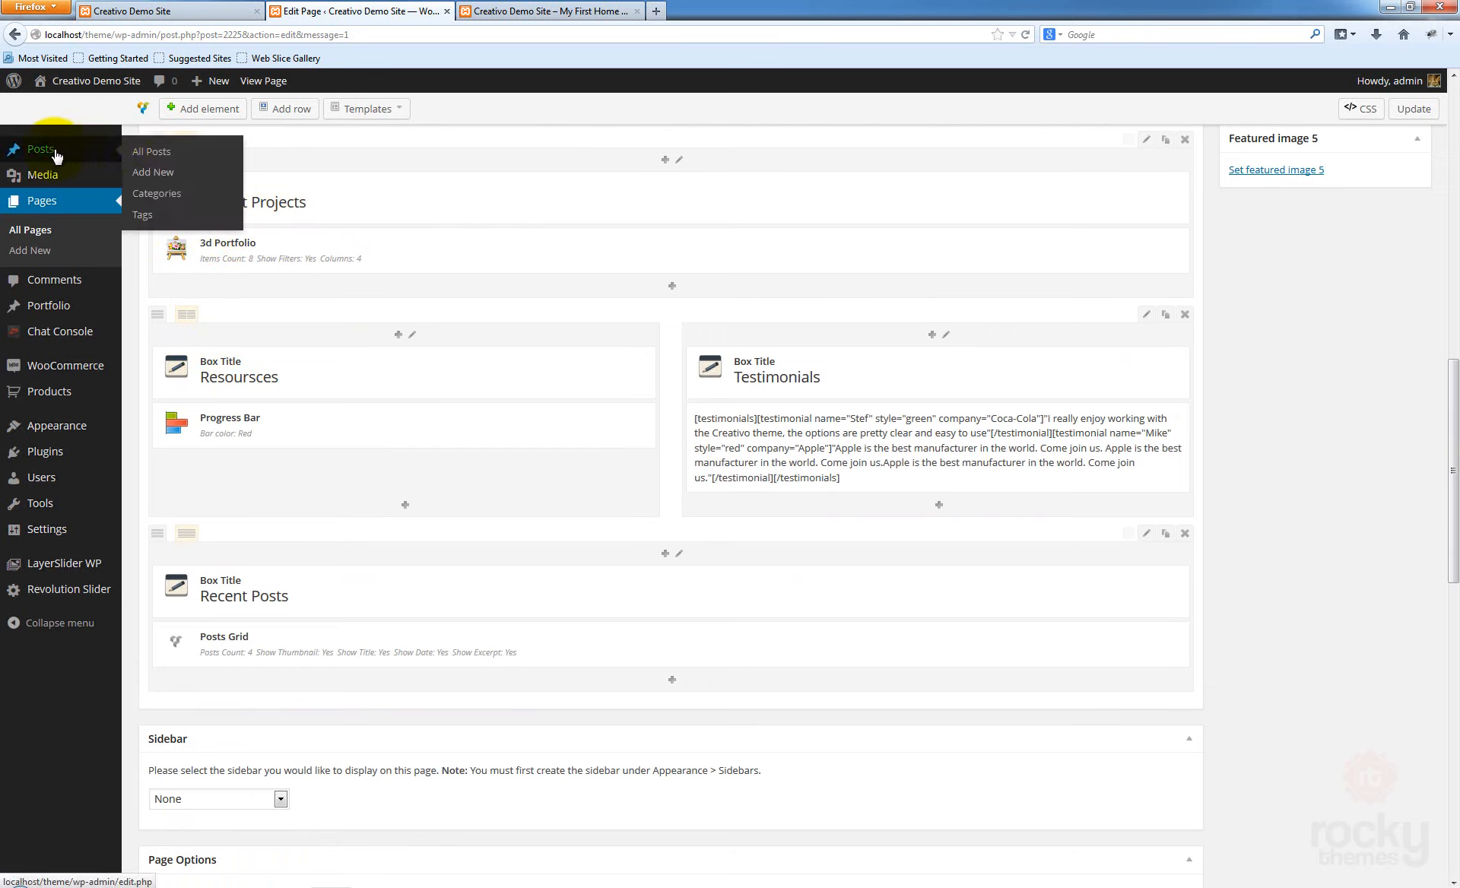
right_click(156, 195)
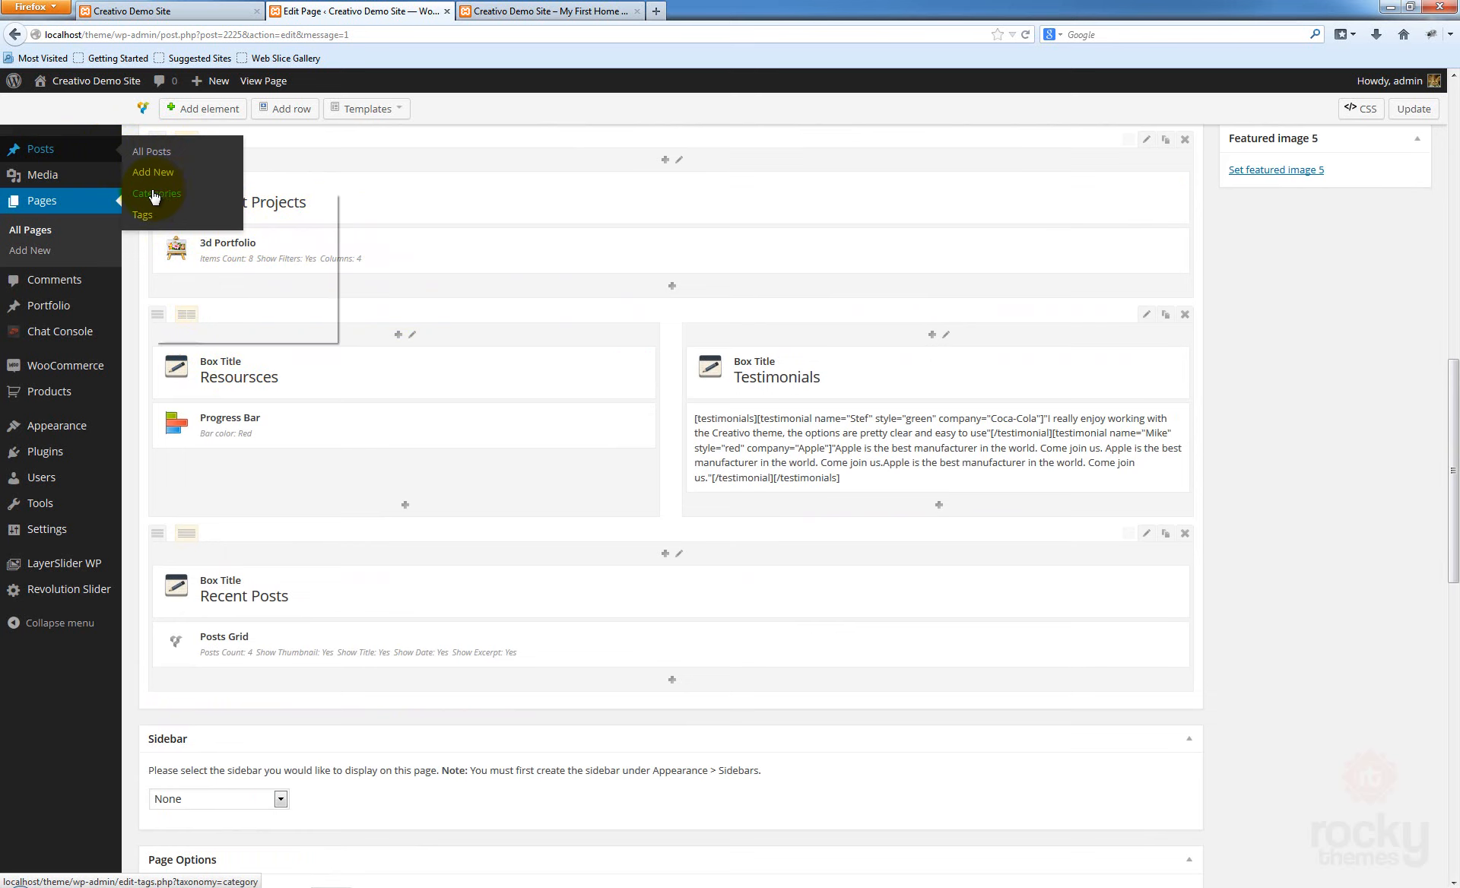
left_click(260, 203)
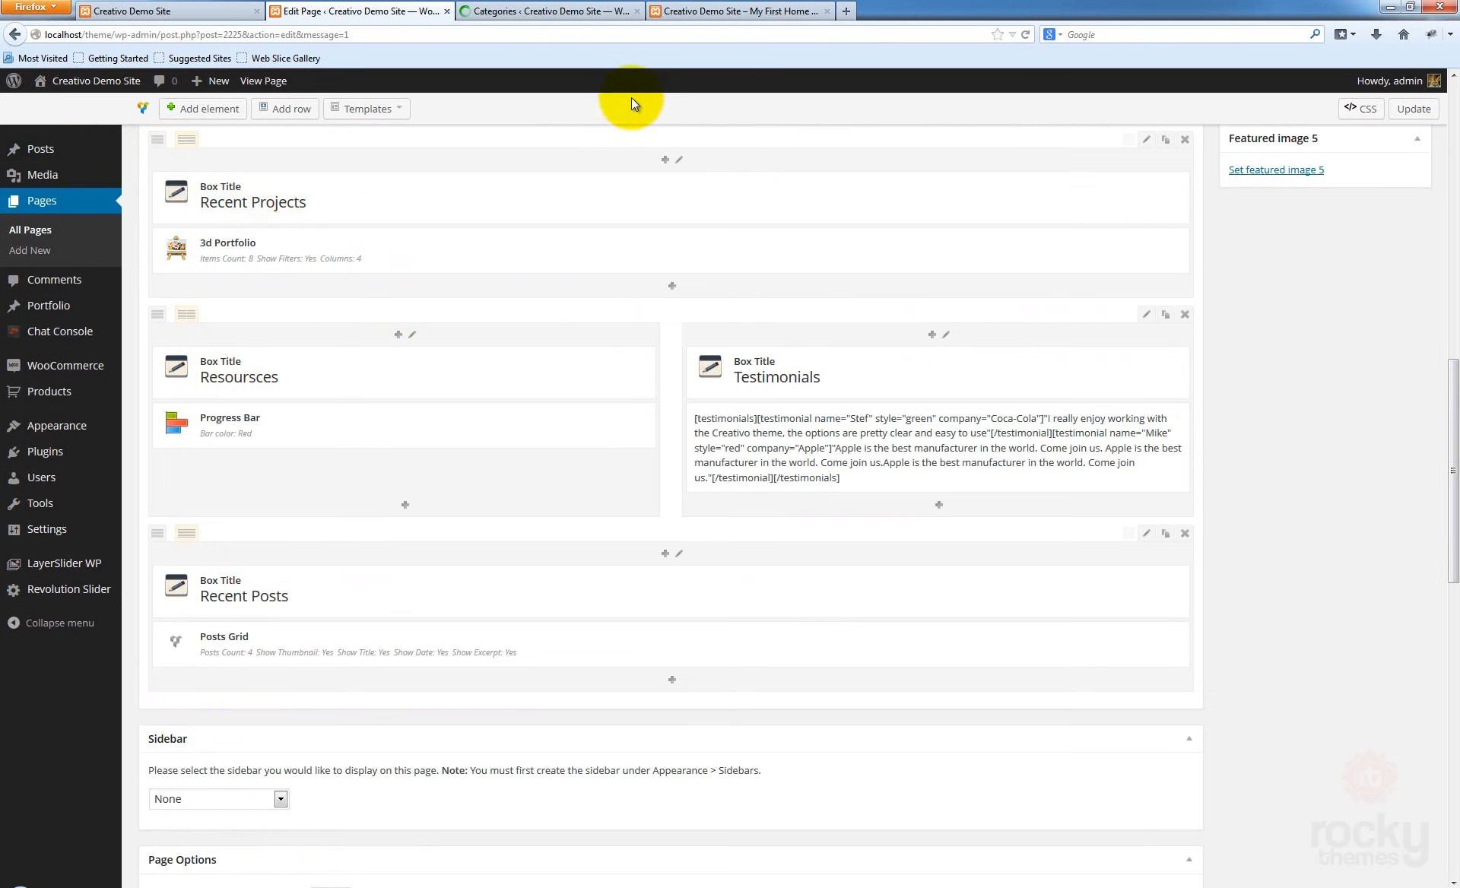
left_click(551, 15)
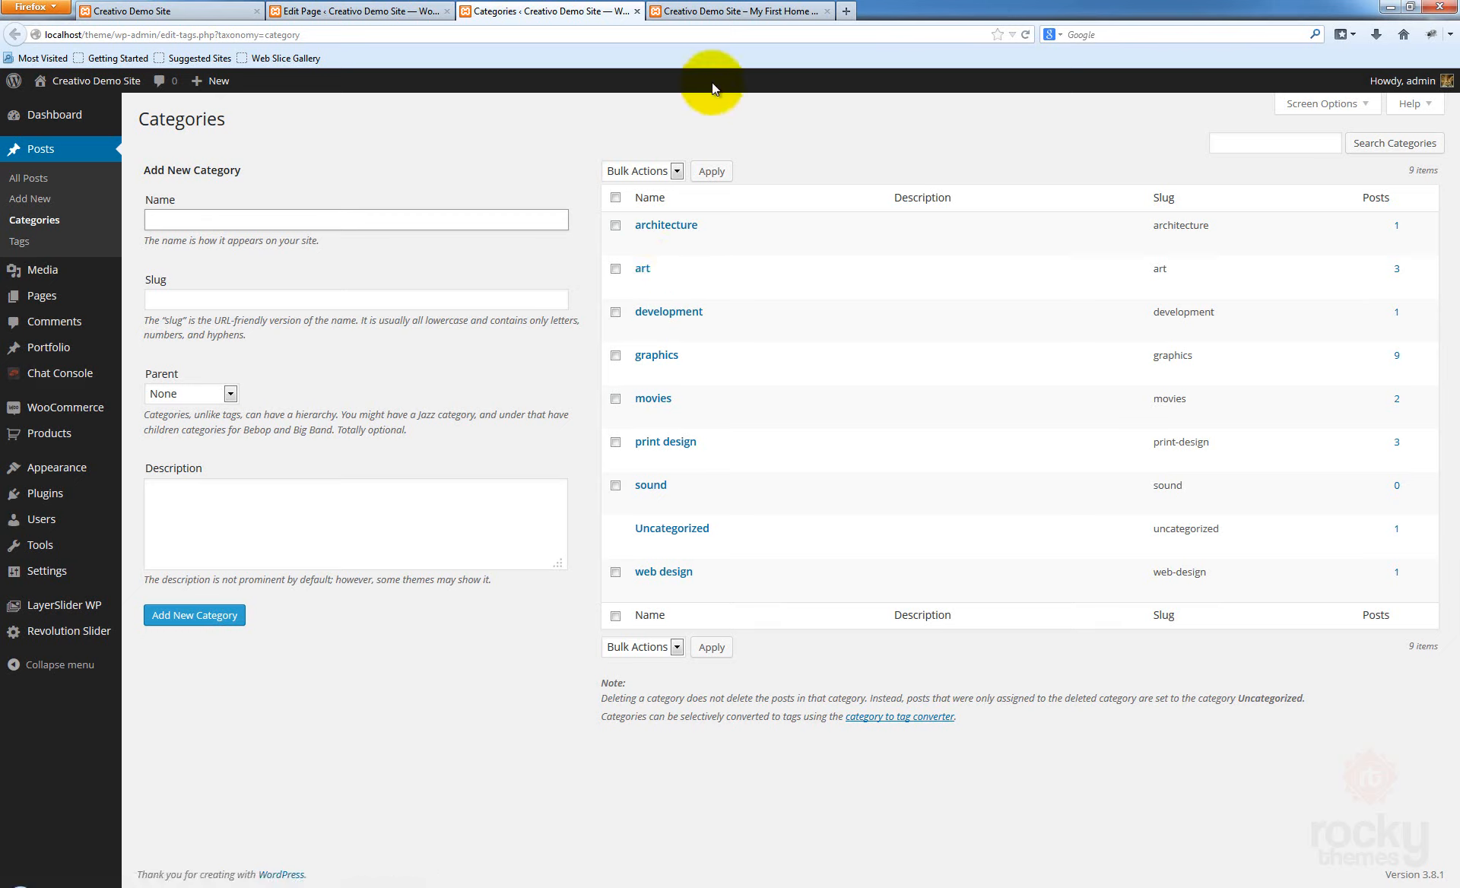
Close the Categories page, set the Recent Posts grid's Category ID to 14, save the settings and update the page
left_click(637, 12)
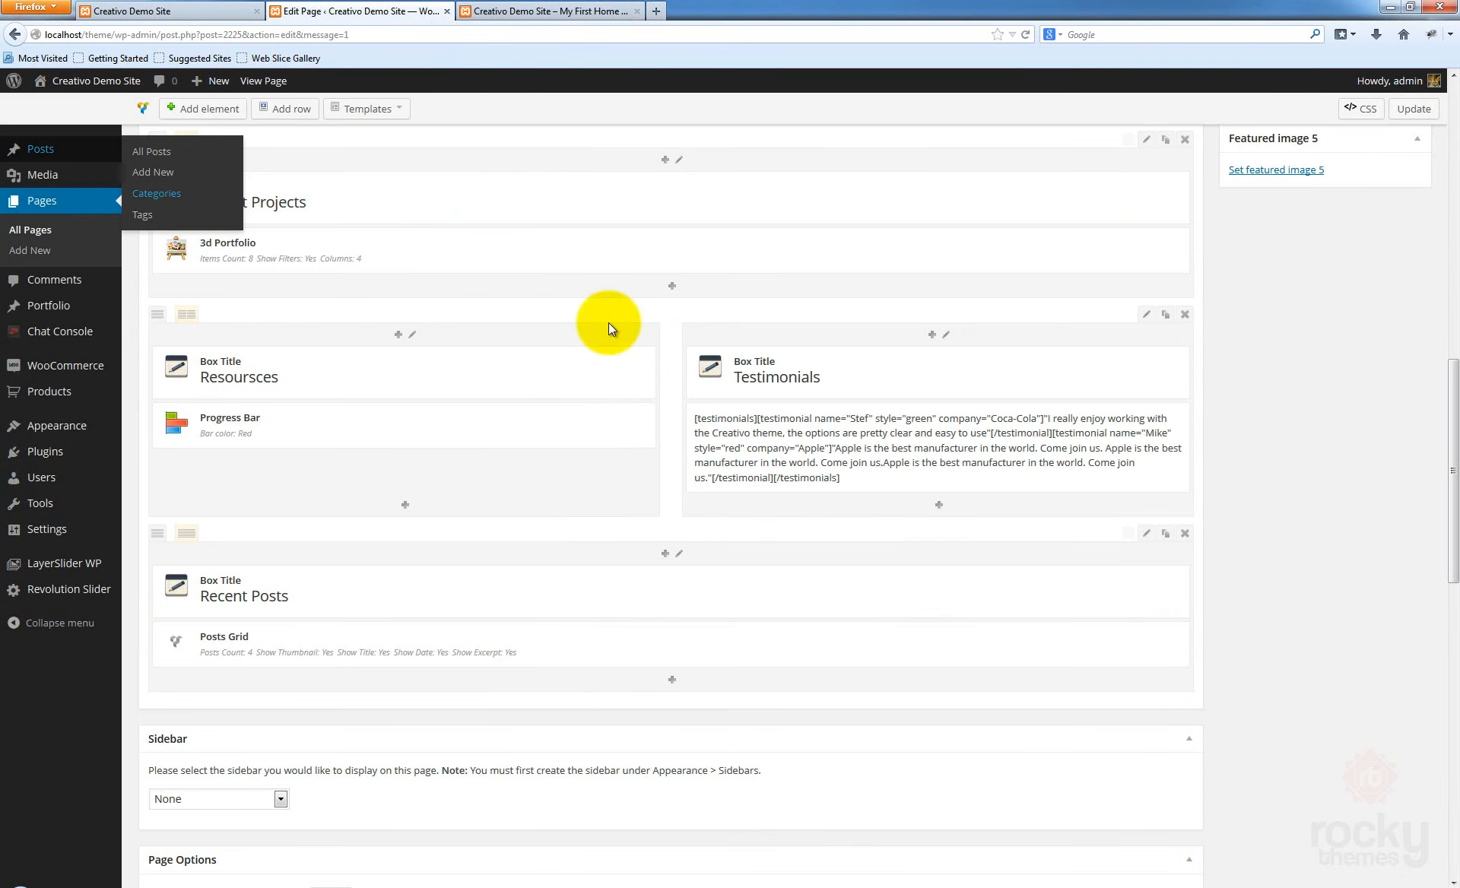
scroll(445, 577, "down", 3)
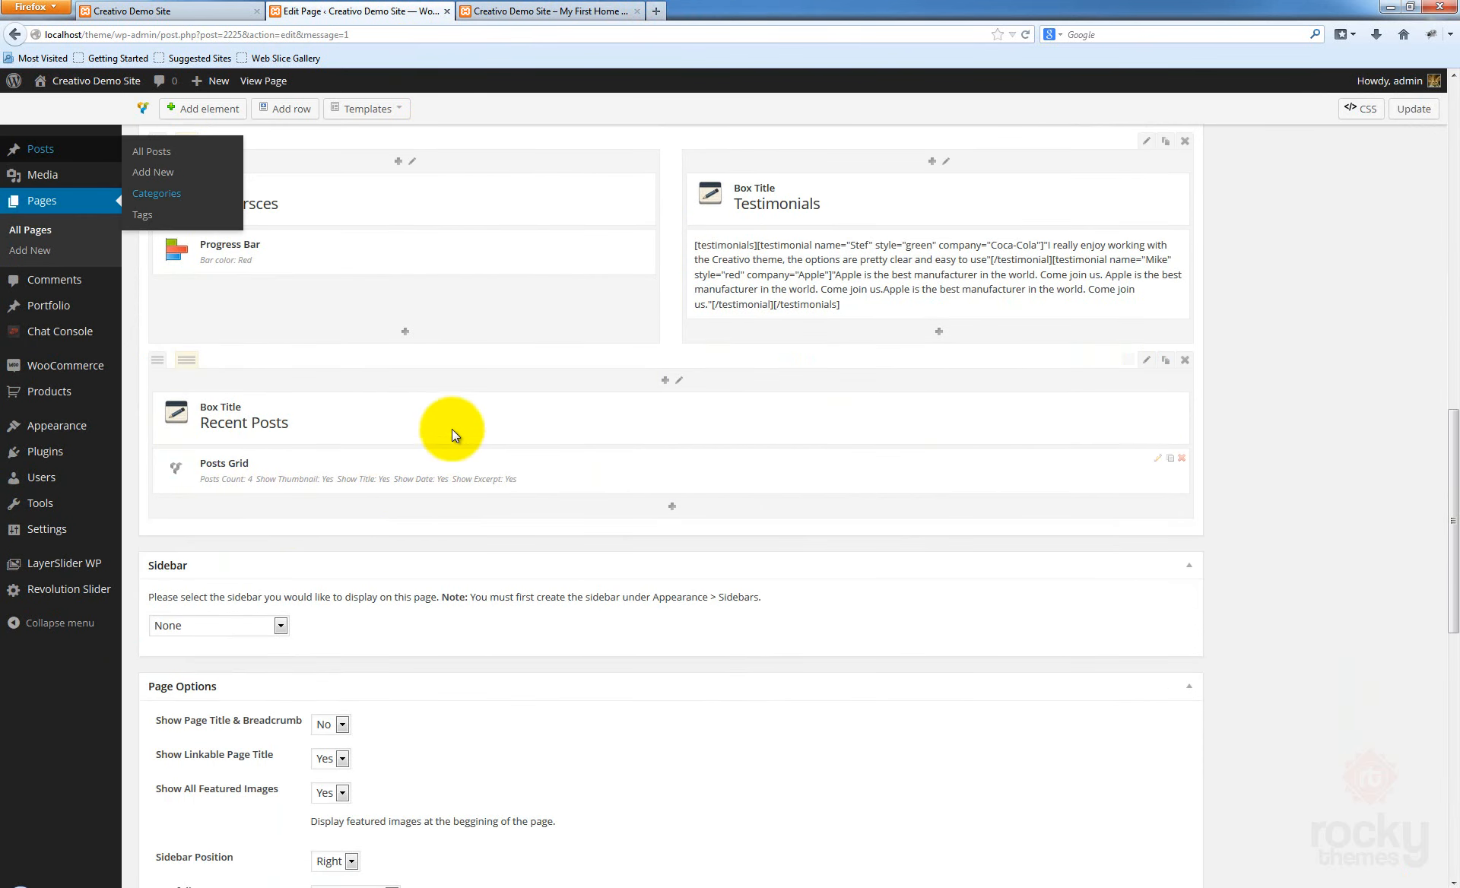
left_click(1159, 459)
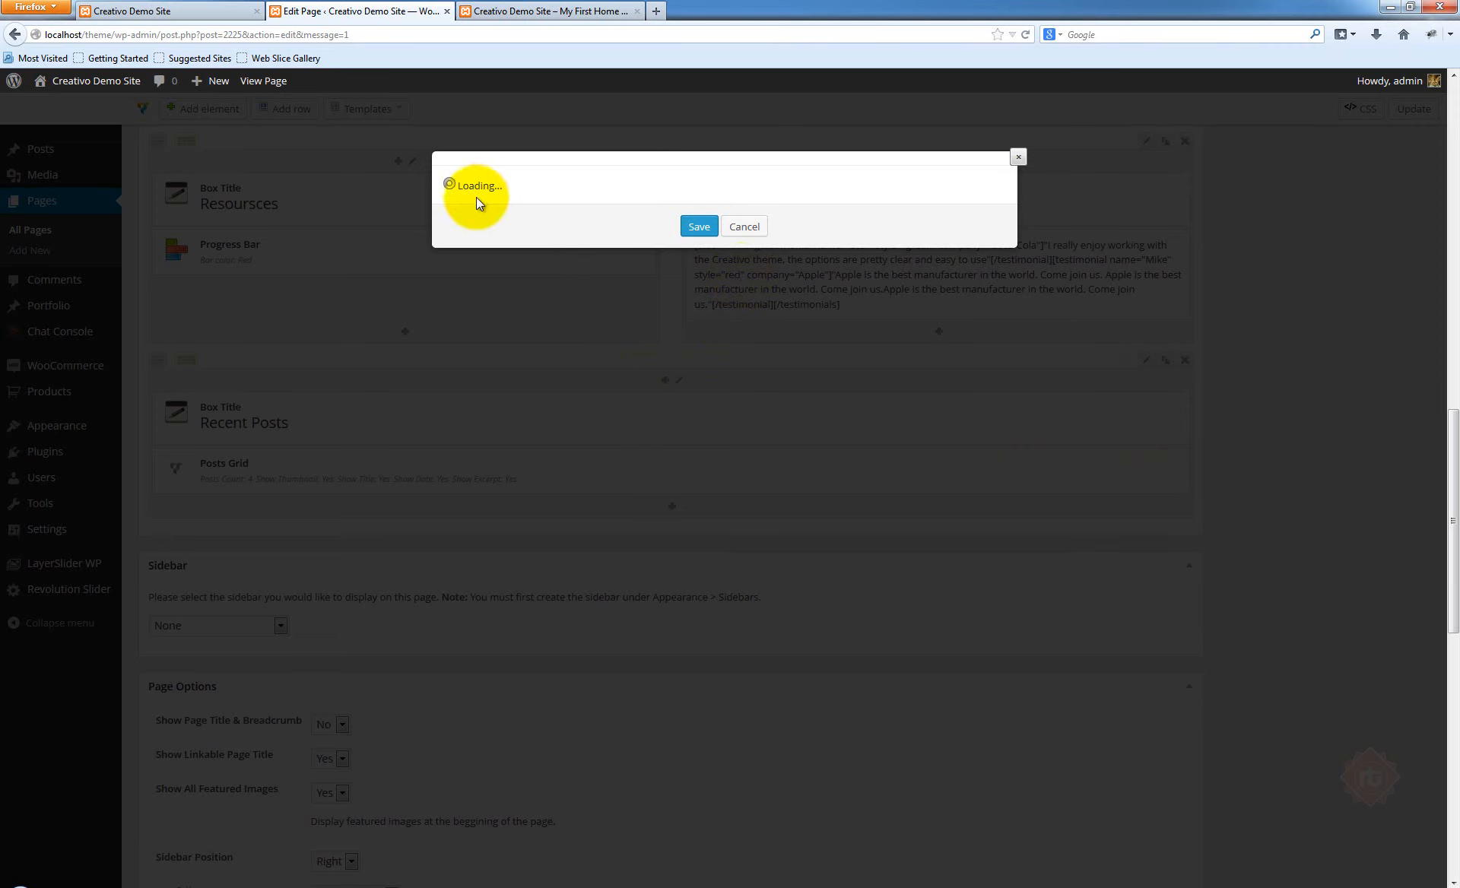
scroll(640, 349, "down", 5)
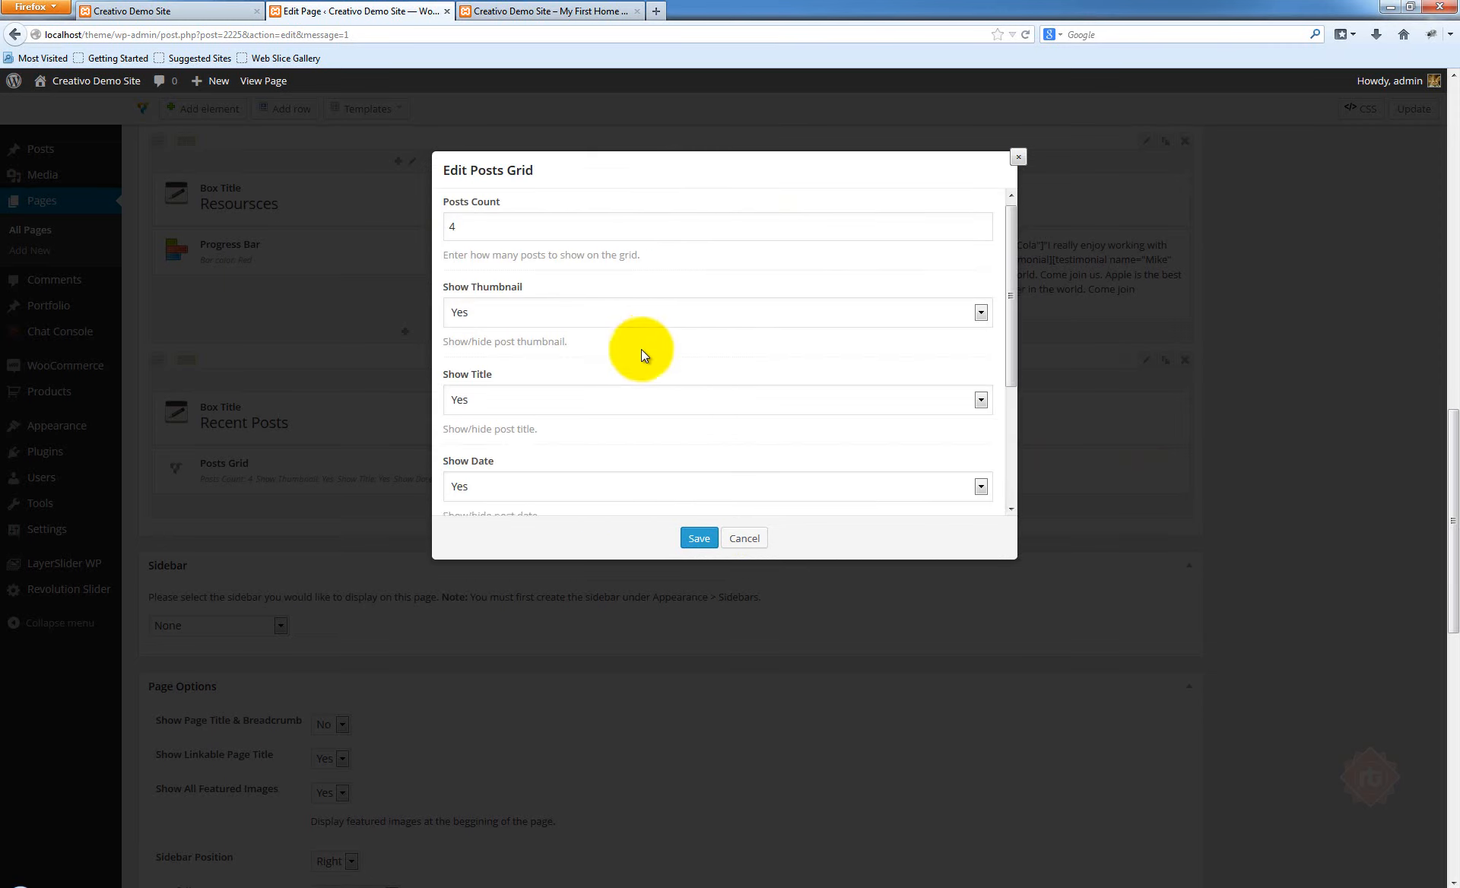
left_click(523, 476)
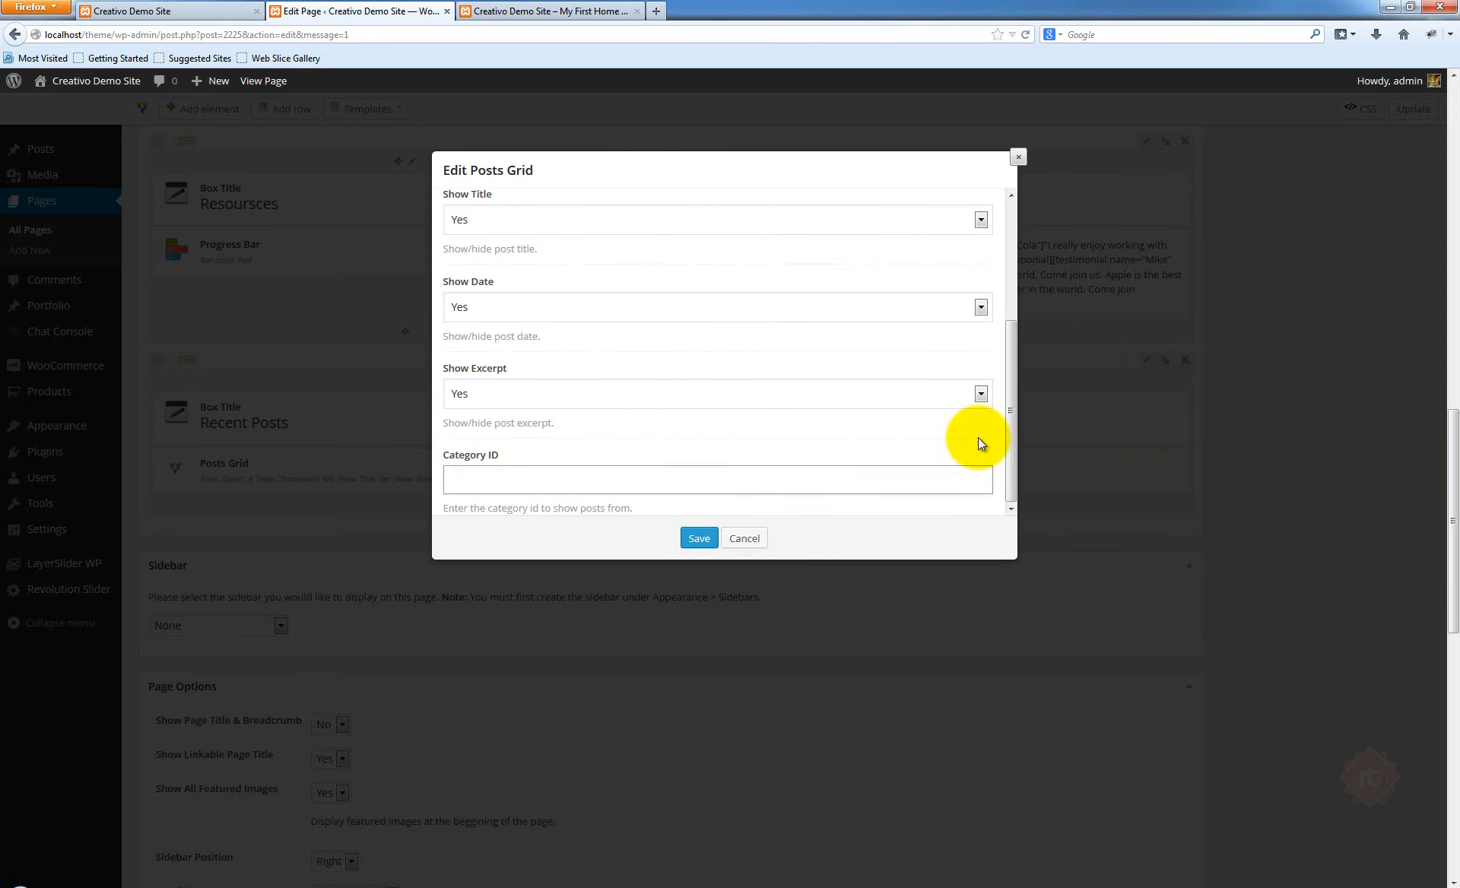
left_click(698, 537)
left_click(1423, 110)
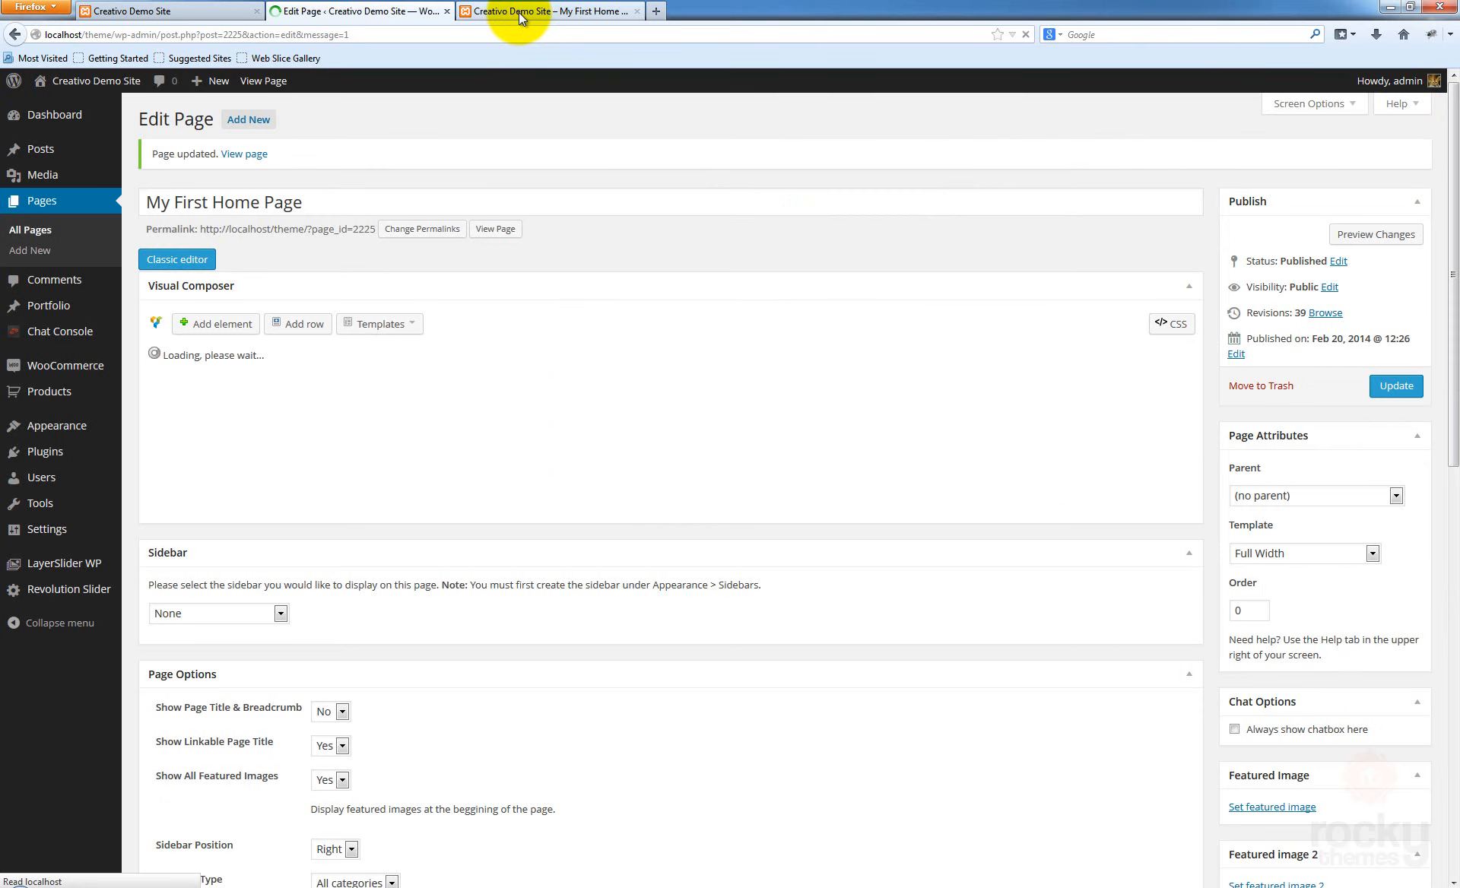
Reload the live home page and check which posts the category-filtered Recent Posts grid displays
left_click(522, 14)
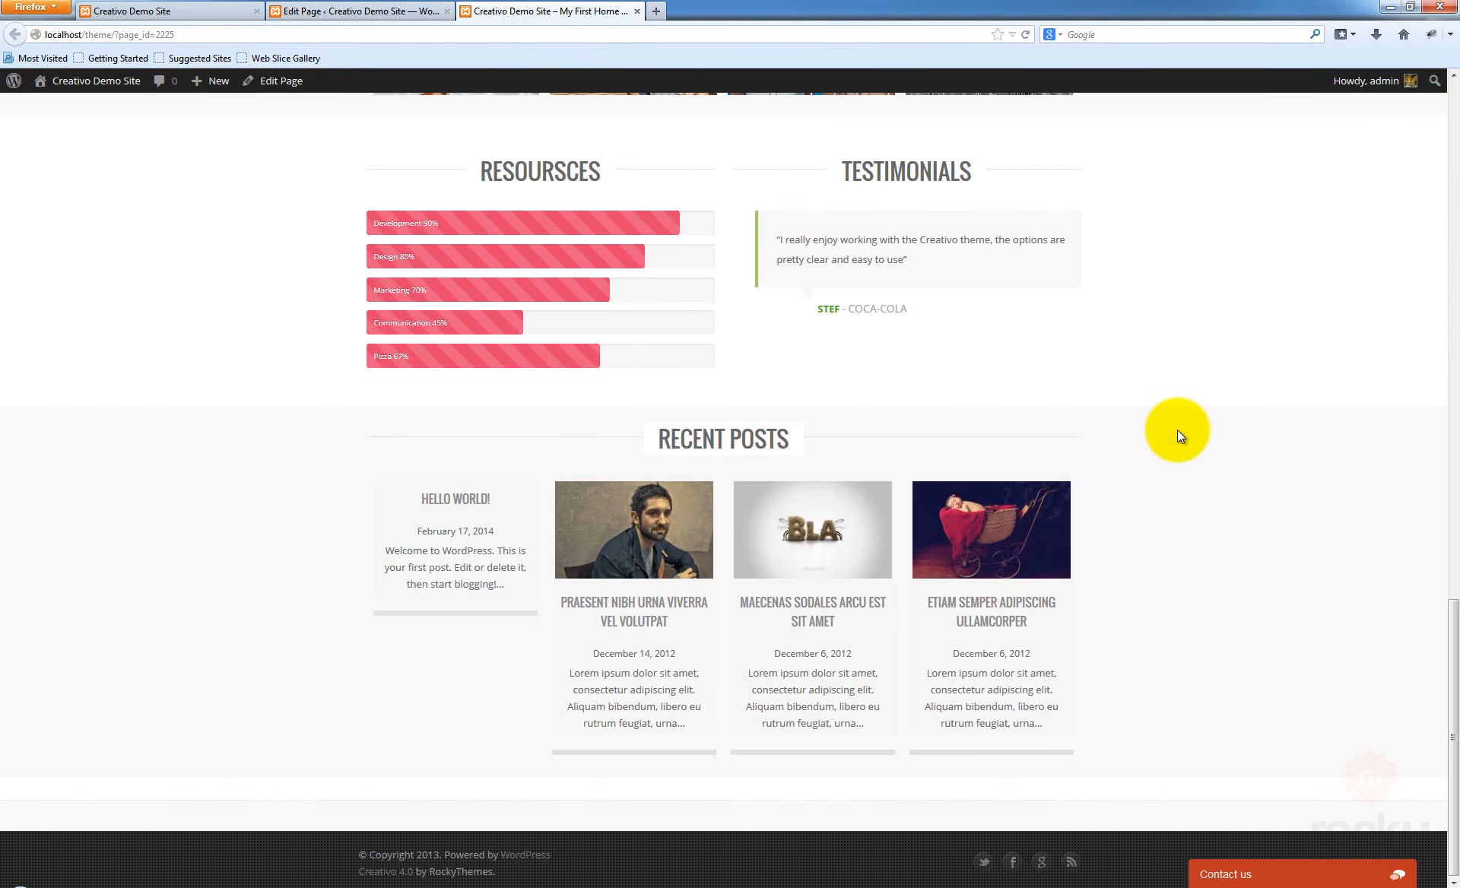
key("F5")
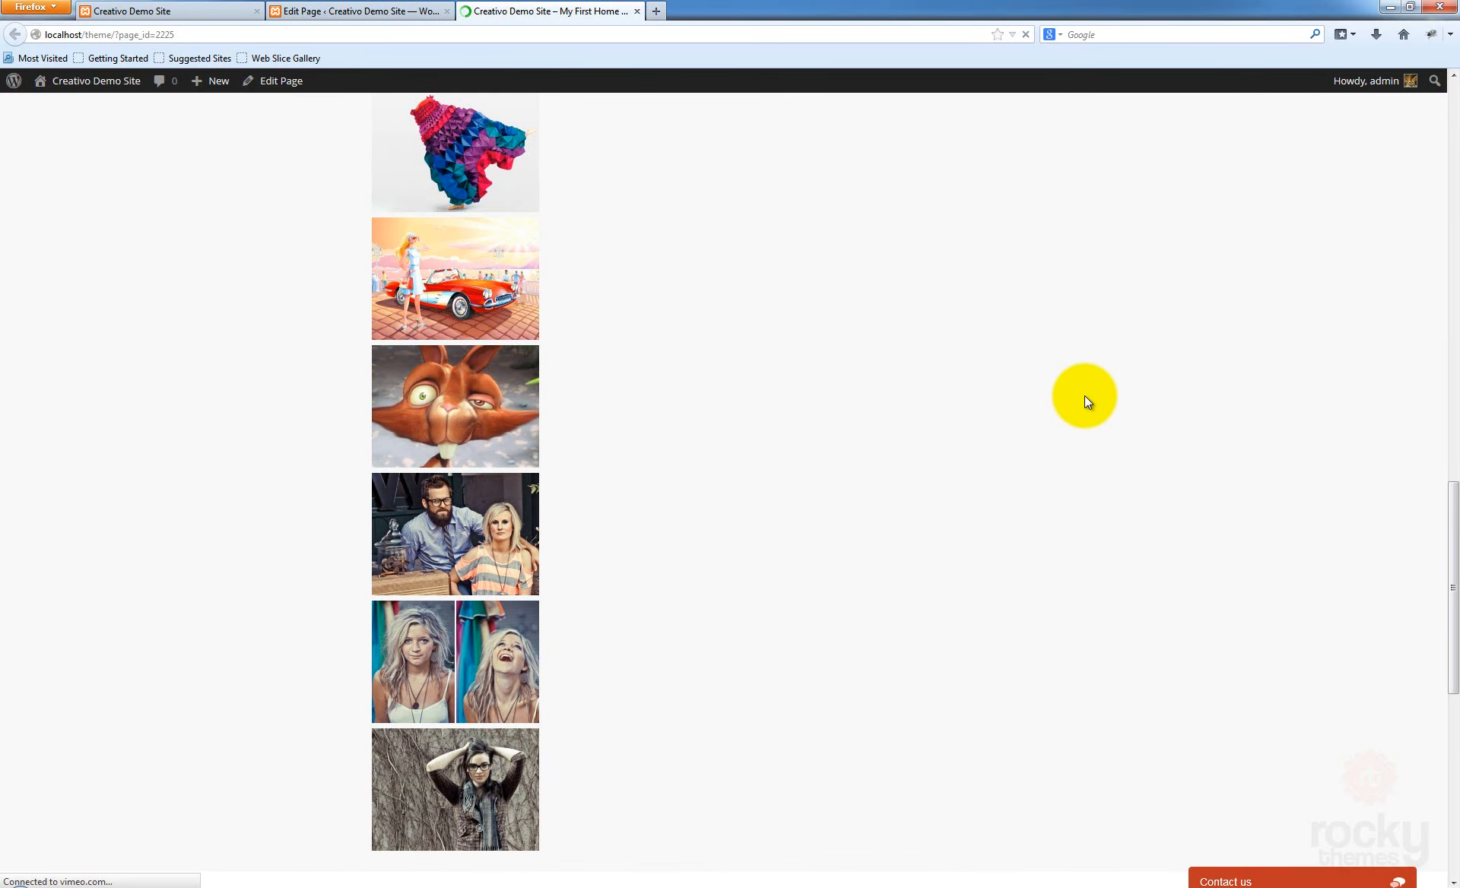
scroll(1084, 395, "down", 5)
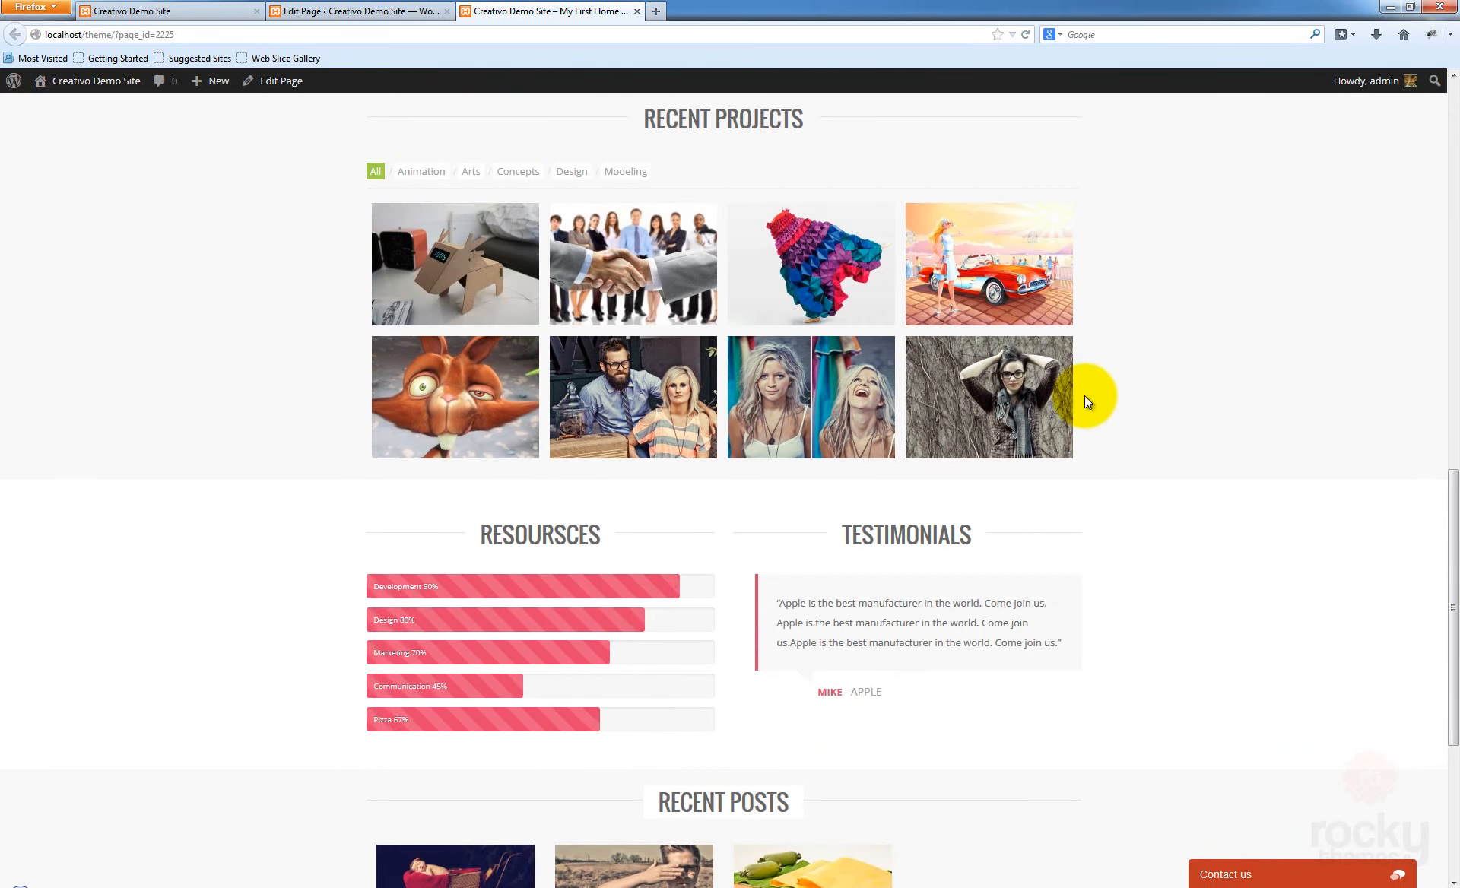
scroll(1084, 395, "down", 5)
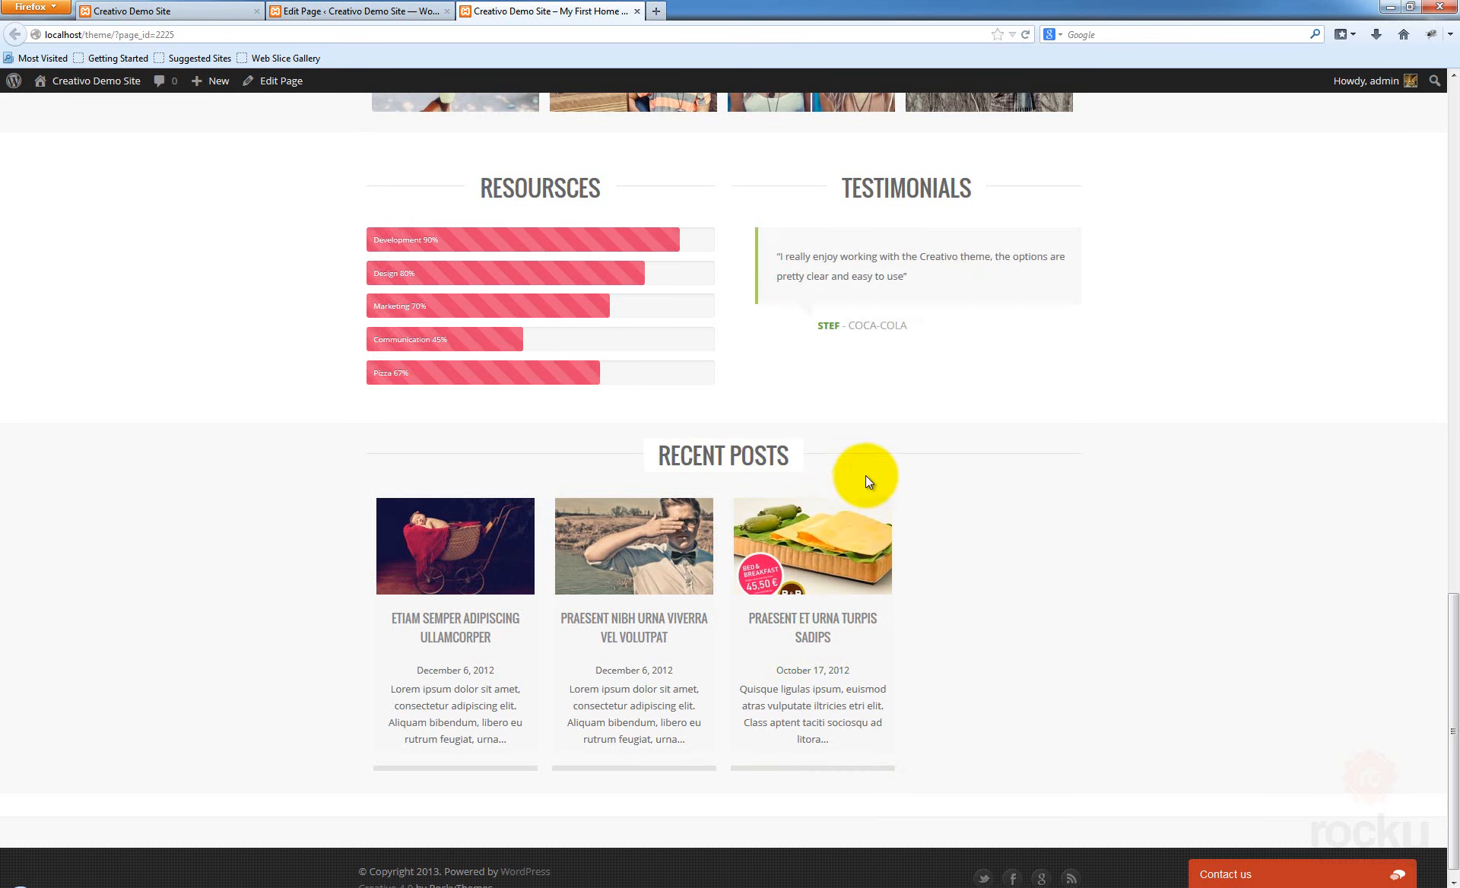
Clear the Category ID in the Recent Posts row's Posts Grid settings, save them and update the page
left_click(327, 11)
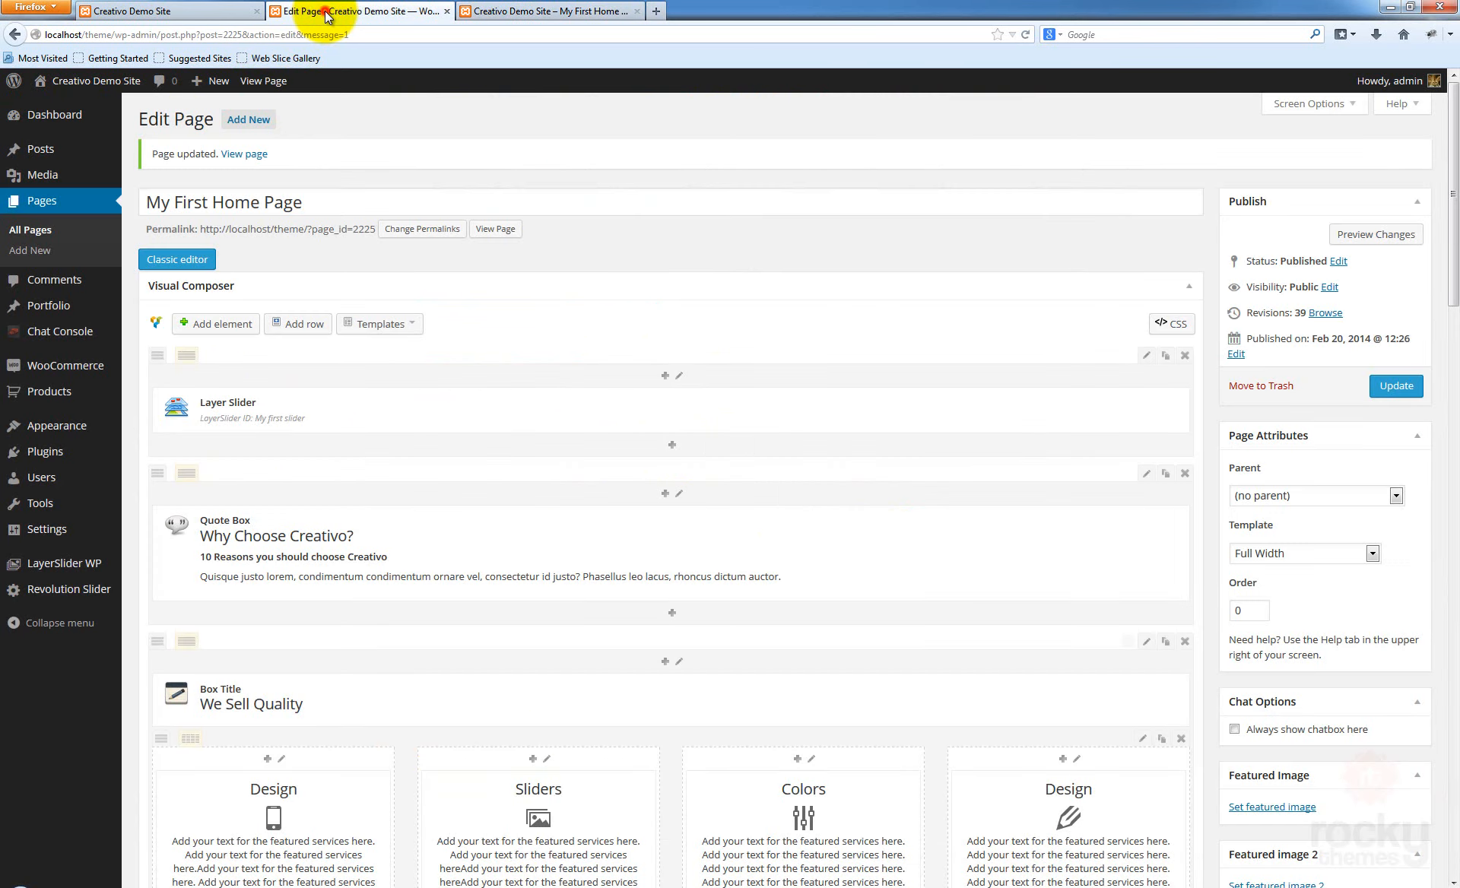
scroll(801, 473, "down", 5)
scroll(801, 473, "down", 10)
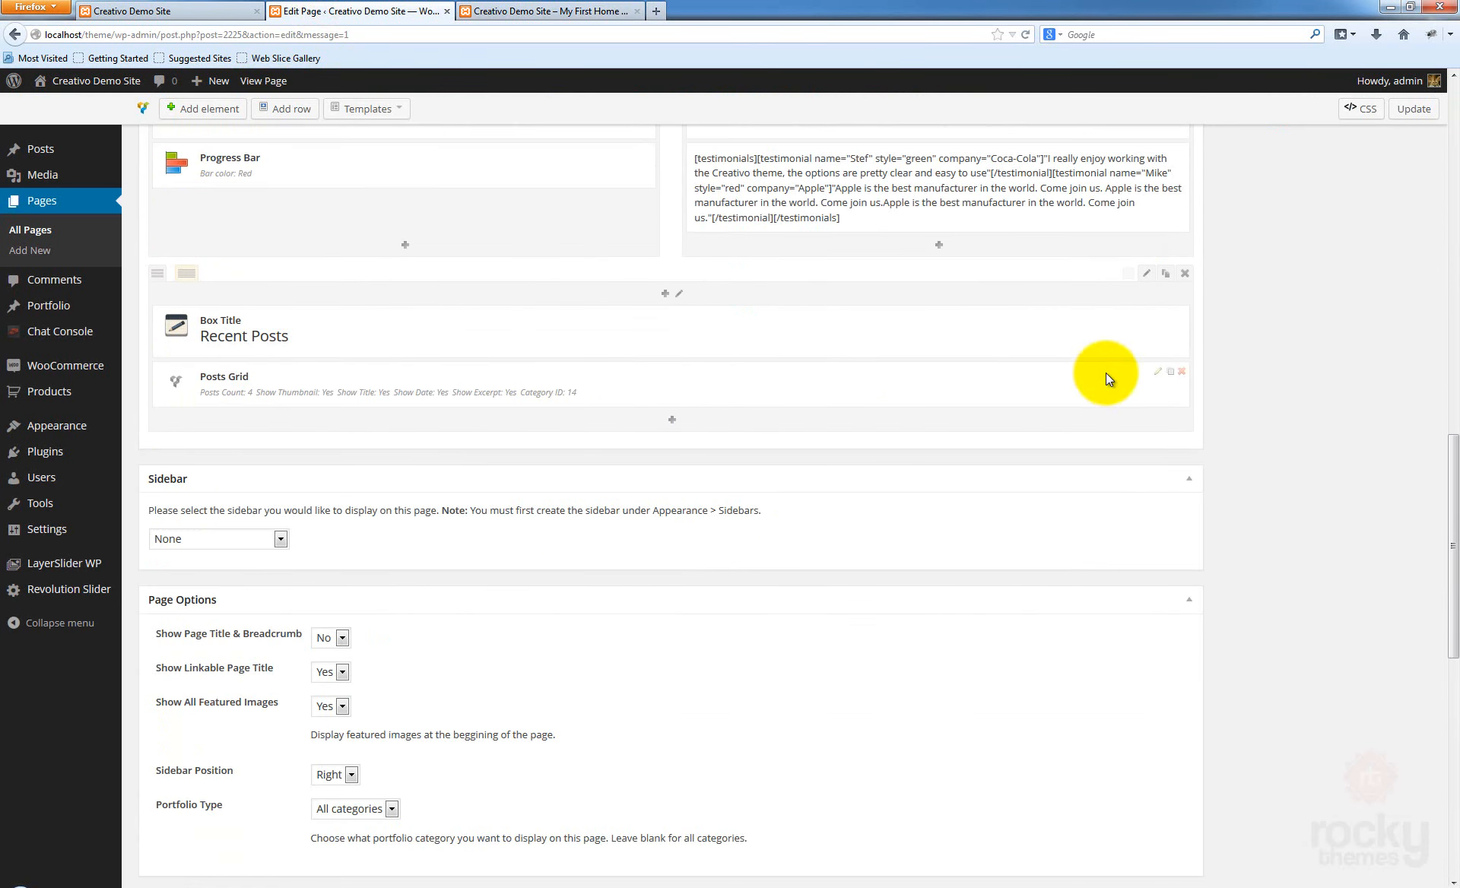
left_click(1158, 378)
scroll(845, 298, "down", 5)
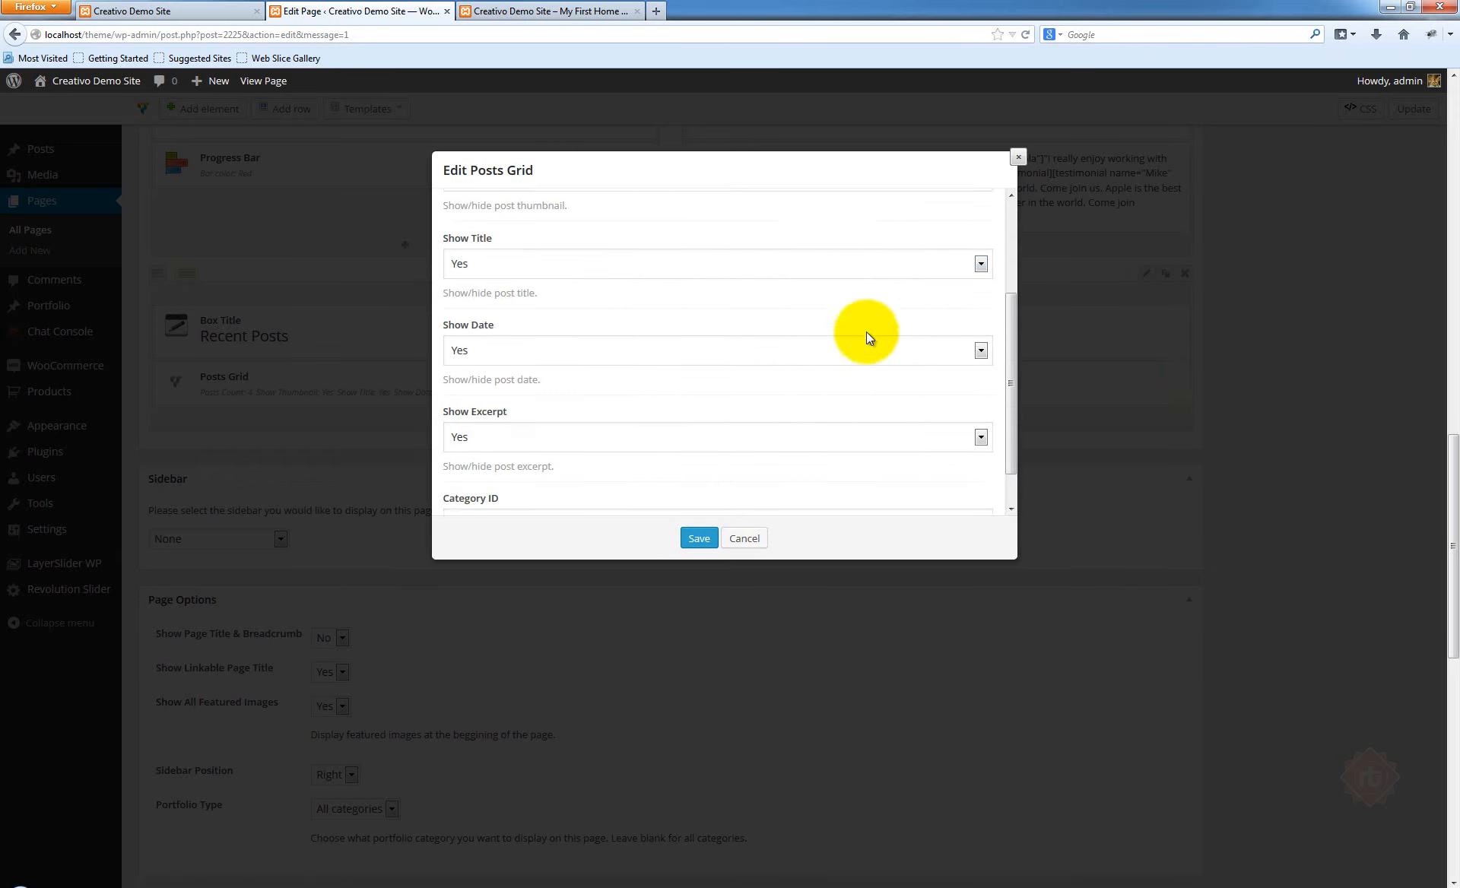
left_click_drag(483, 484, 375, 468)
key("BackSpace")
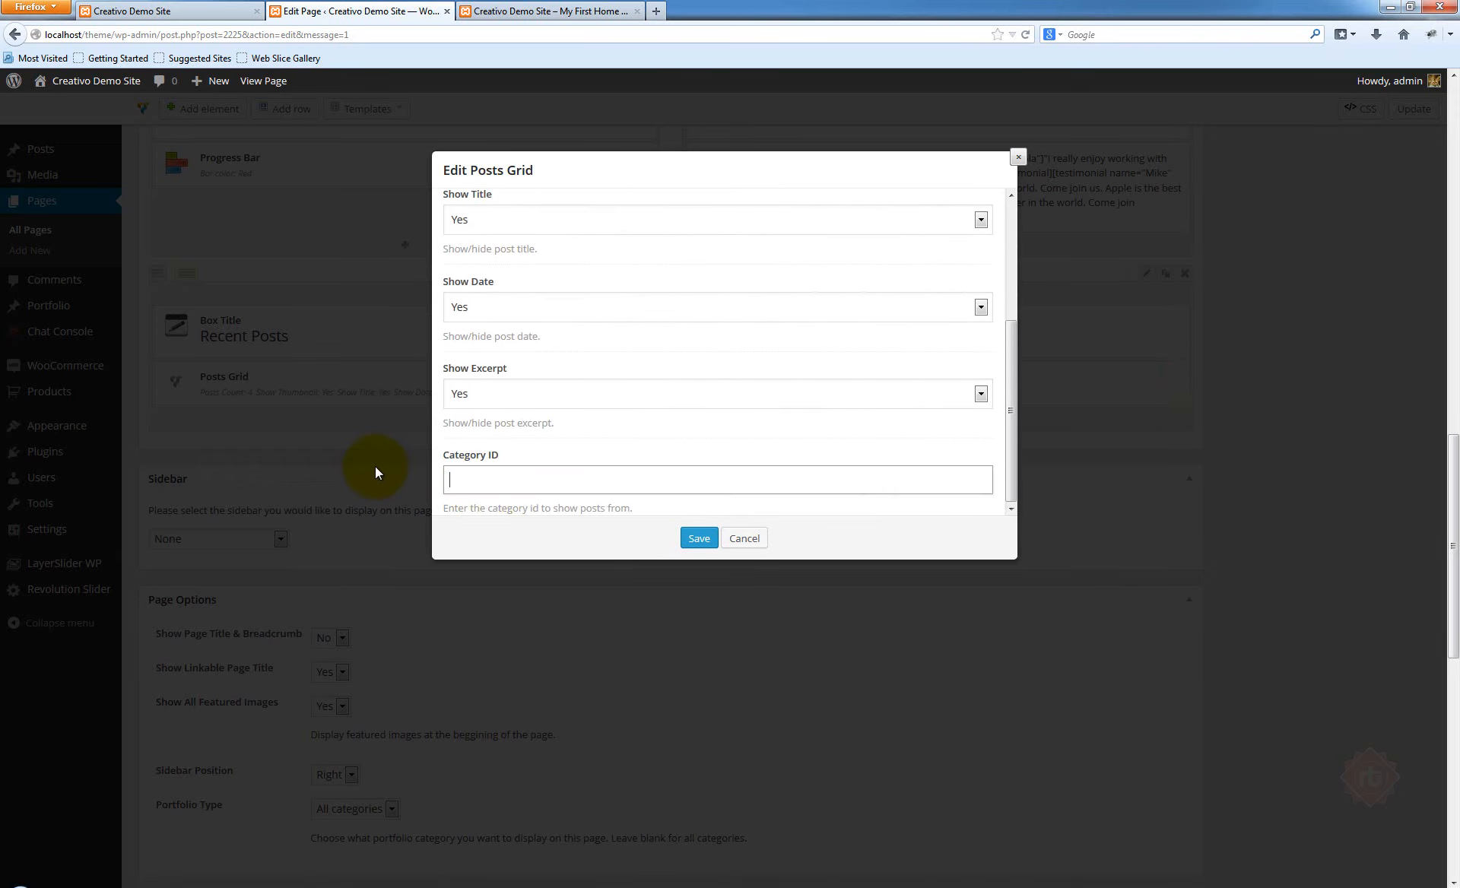
left_click(699, 540)
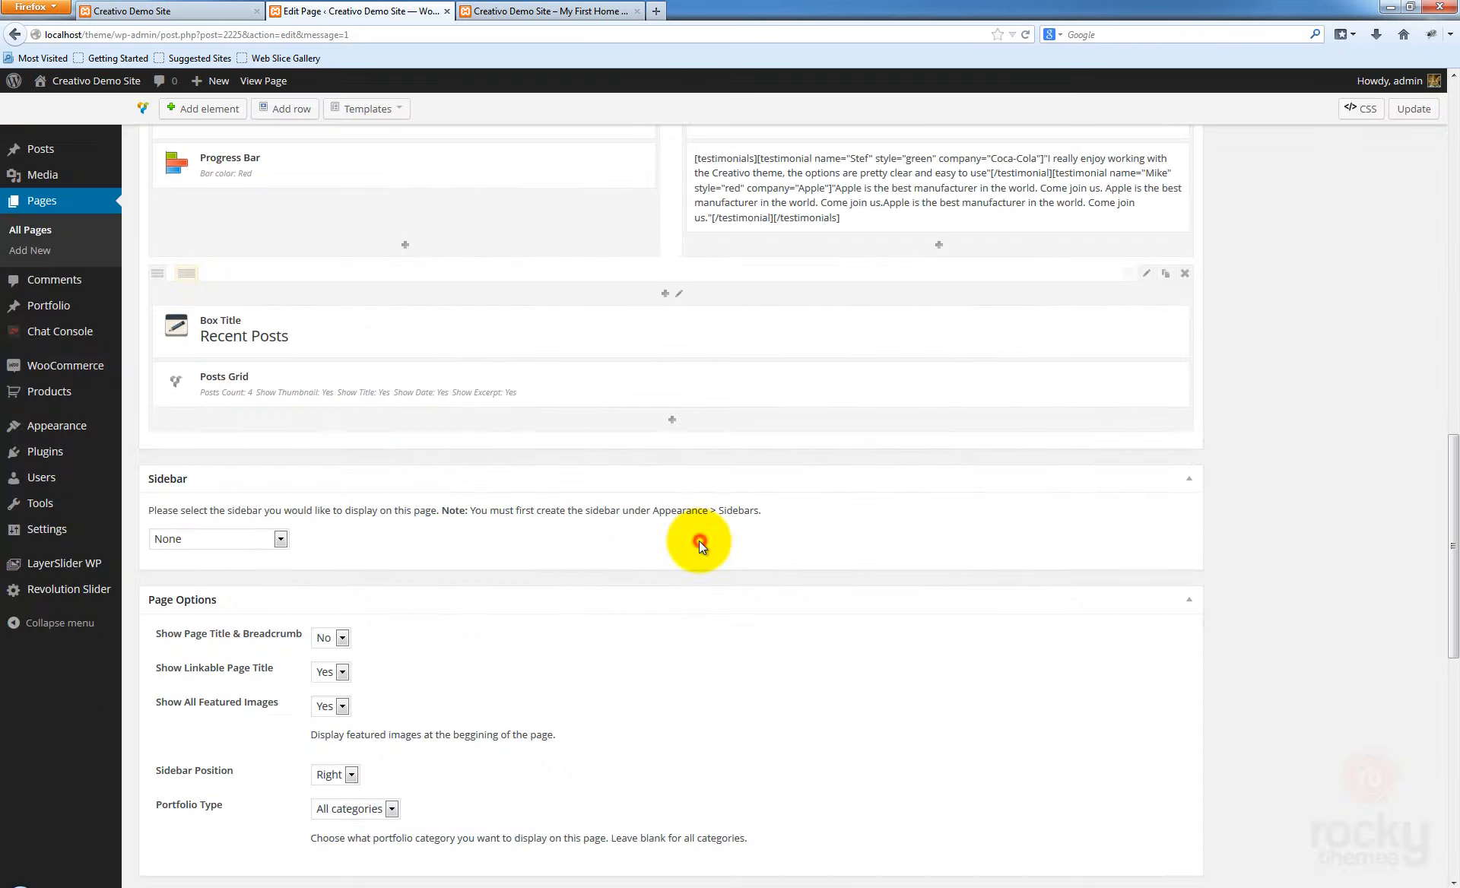
left_click(1413, 109)
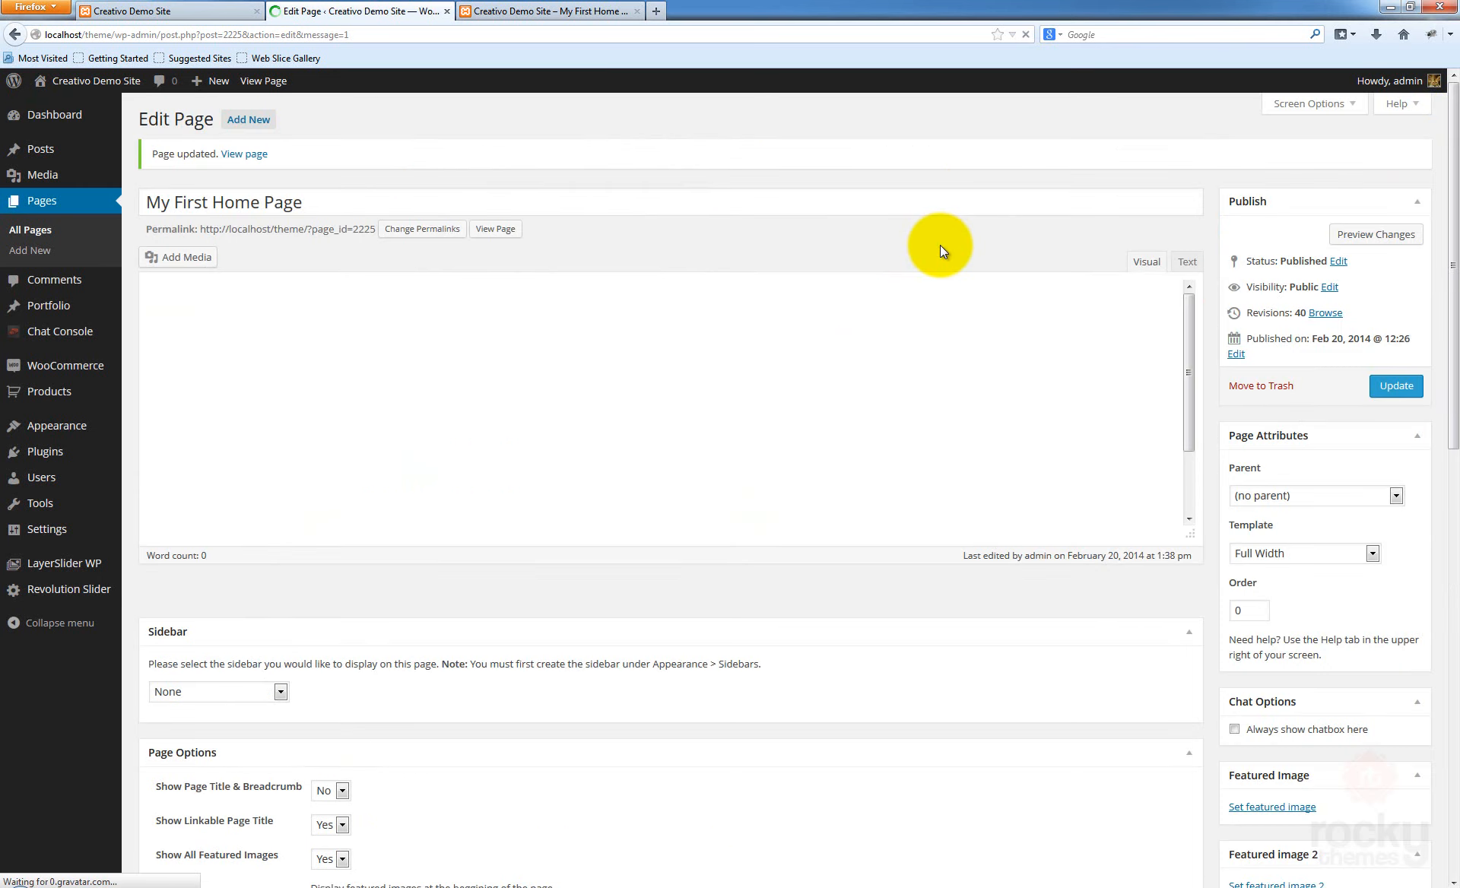
Review the Recent Posts row in the editor and check the unfiltered posts grid on the reloaded live home page
scroll(575, 527, "down", 10)
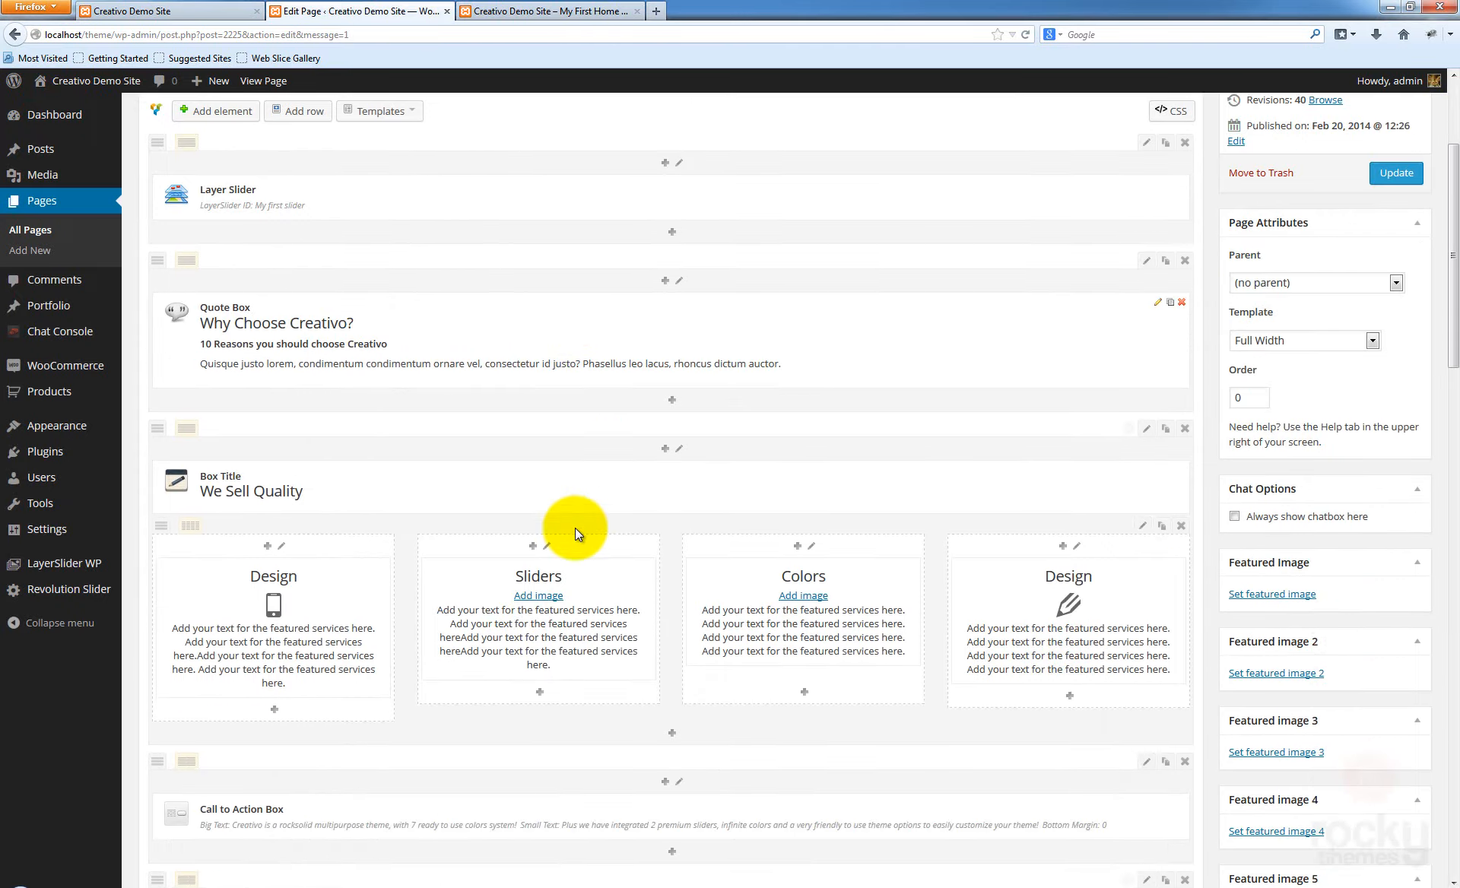
scroll(532, 520, "down", 7)
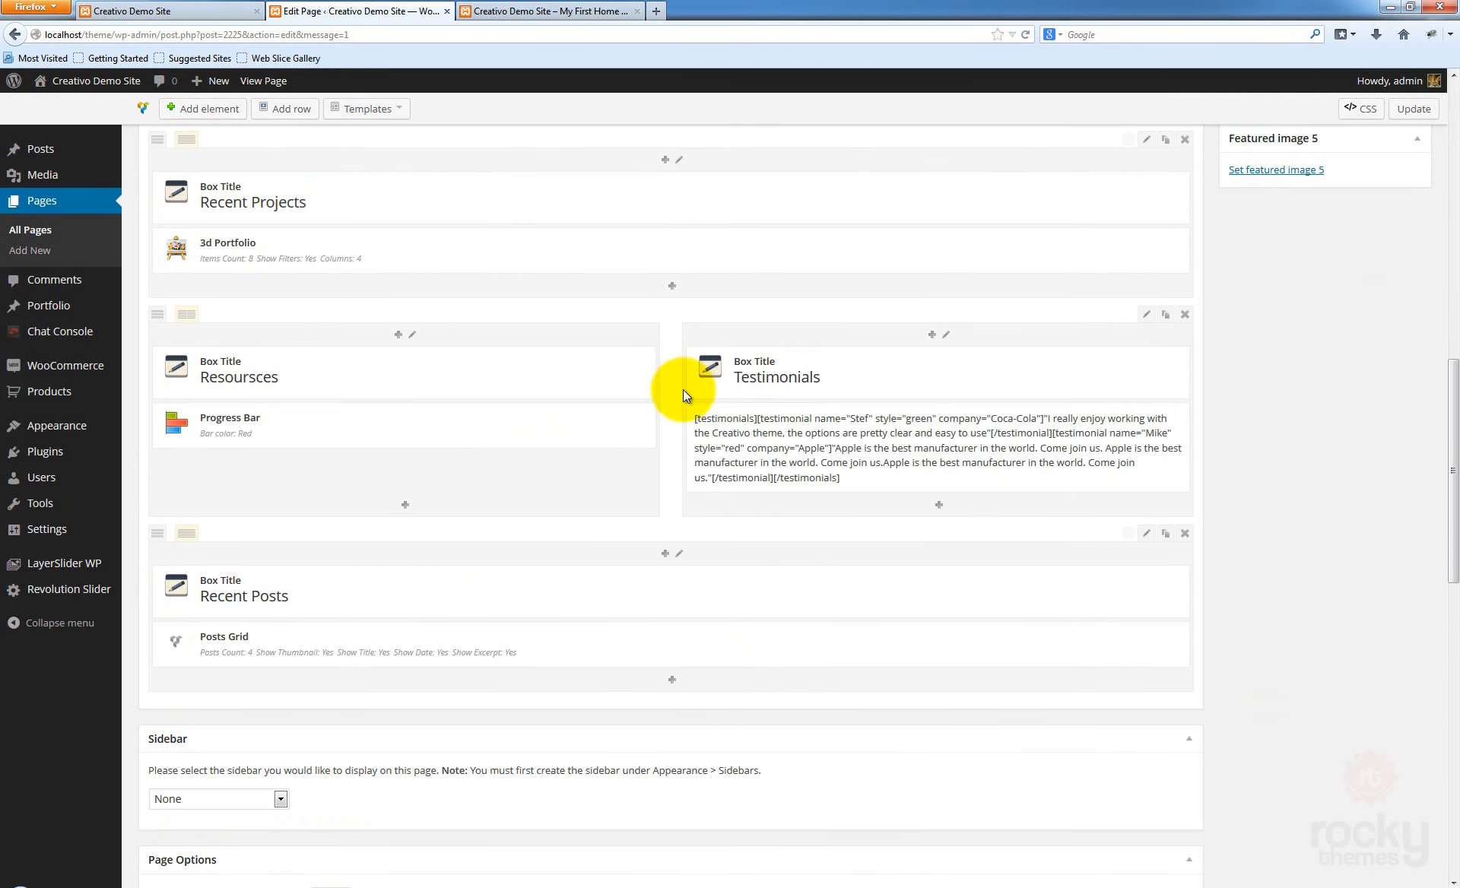
scroll(435, 505, "down", 3)
scroll(674, 488, "down", 2)
scroll(613, 499, "up", 3)
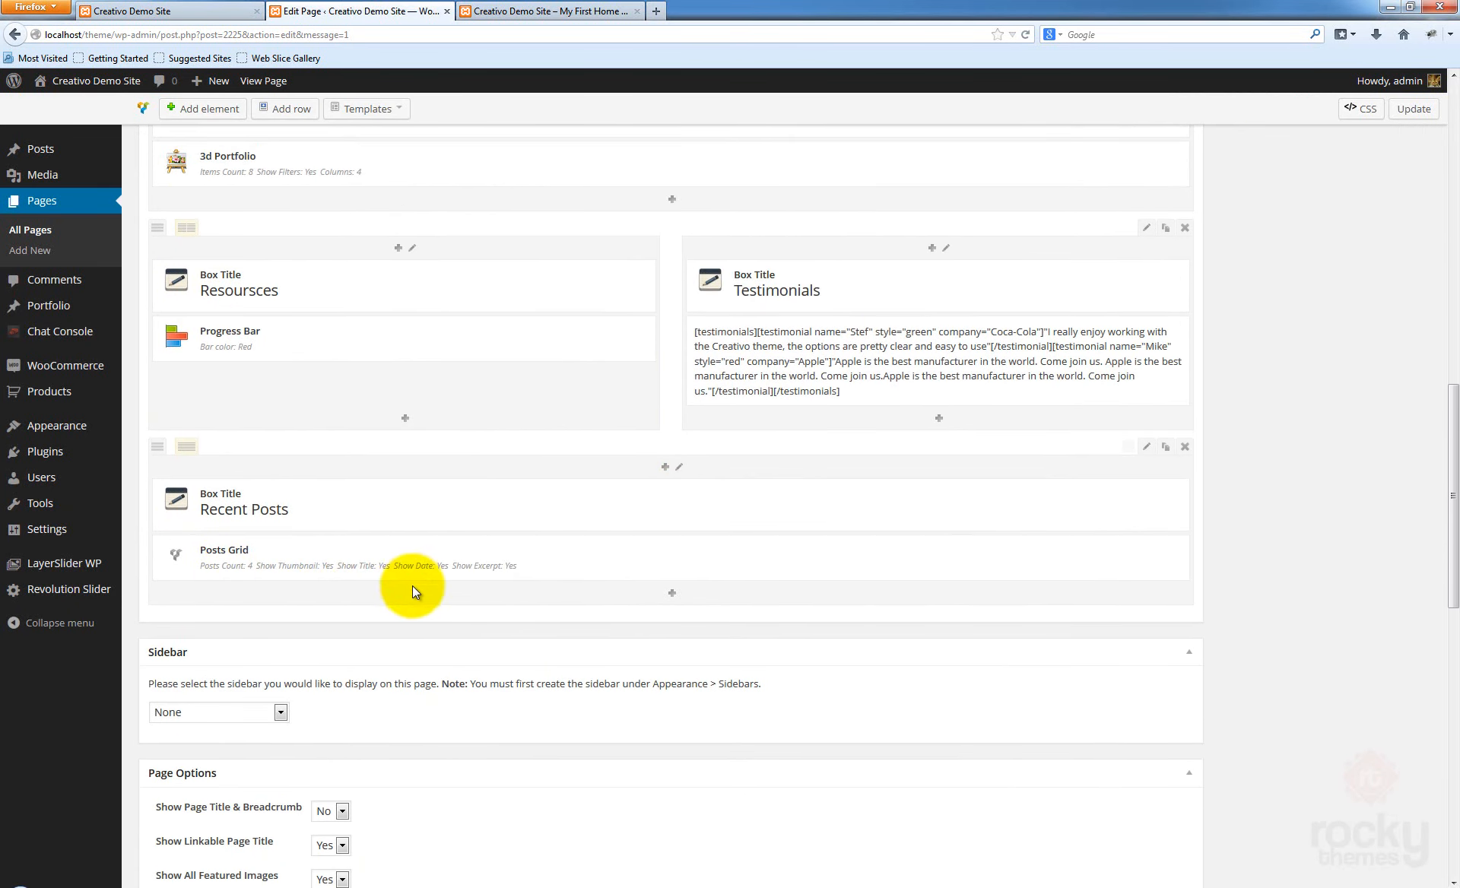
left_click(537, 11)
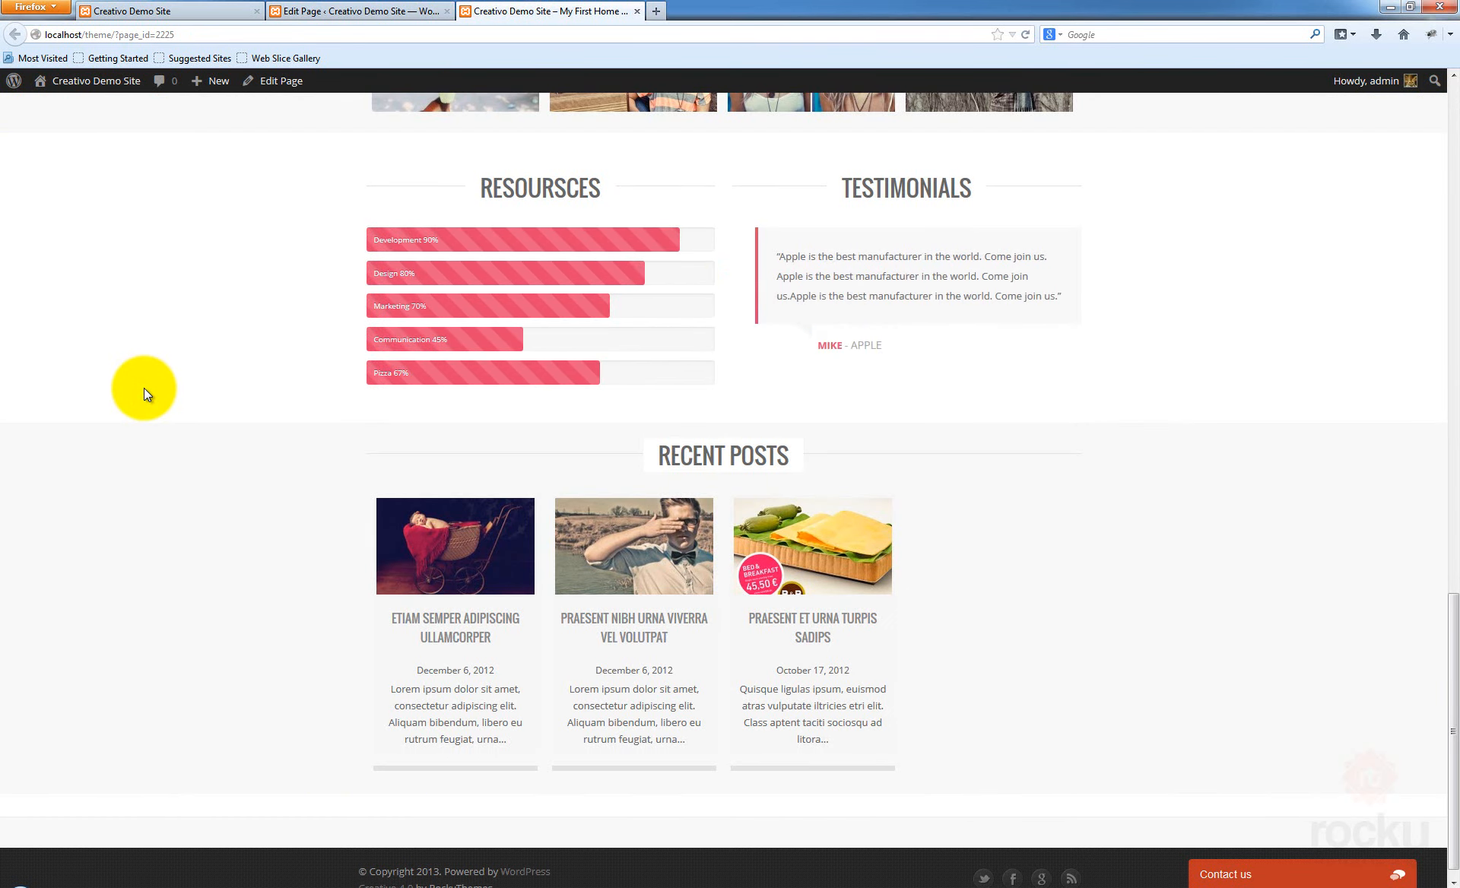
key("F5")
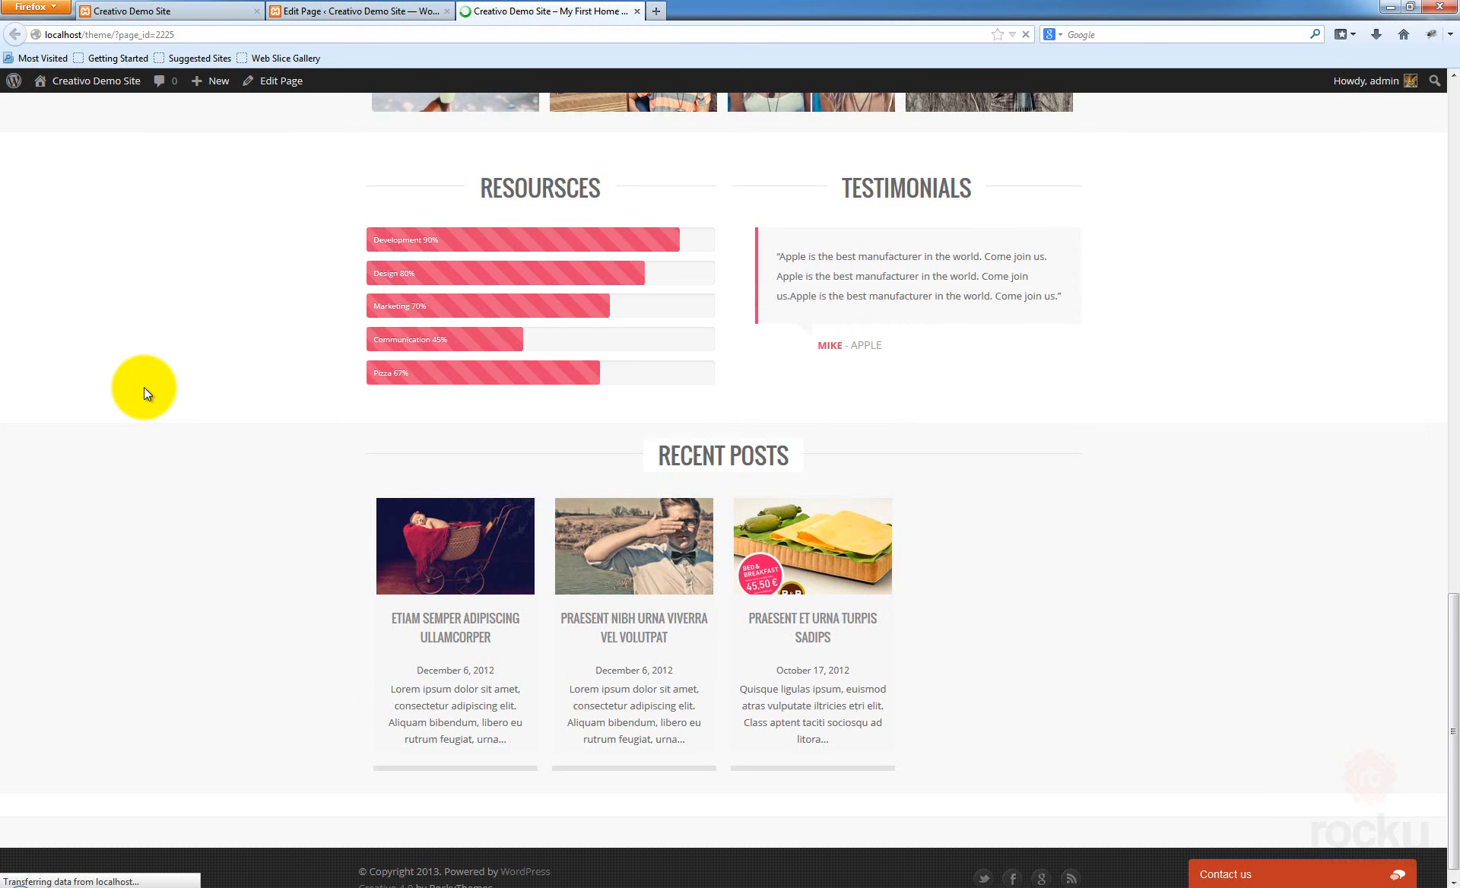
scroll(155, 351, "down", 3)
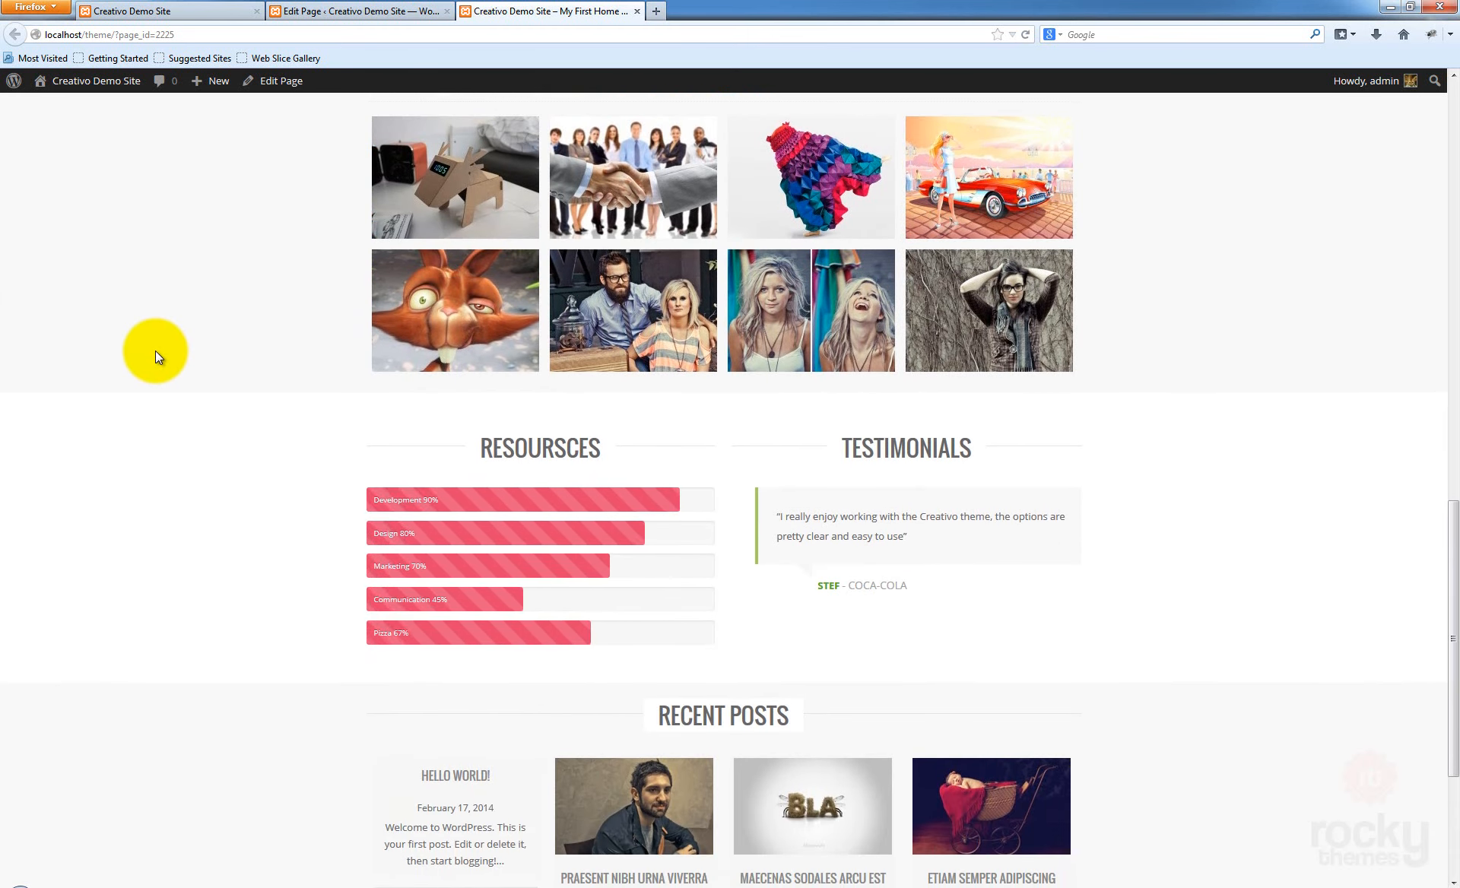
scroll(155, 353, "down", 2)
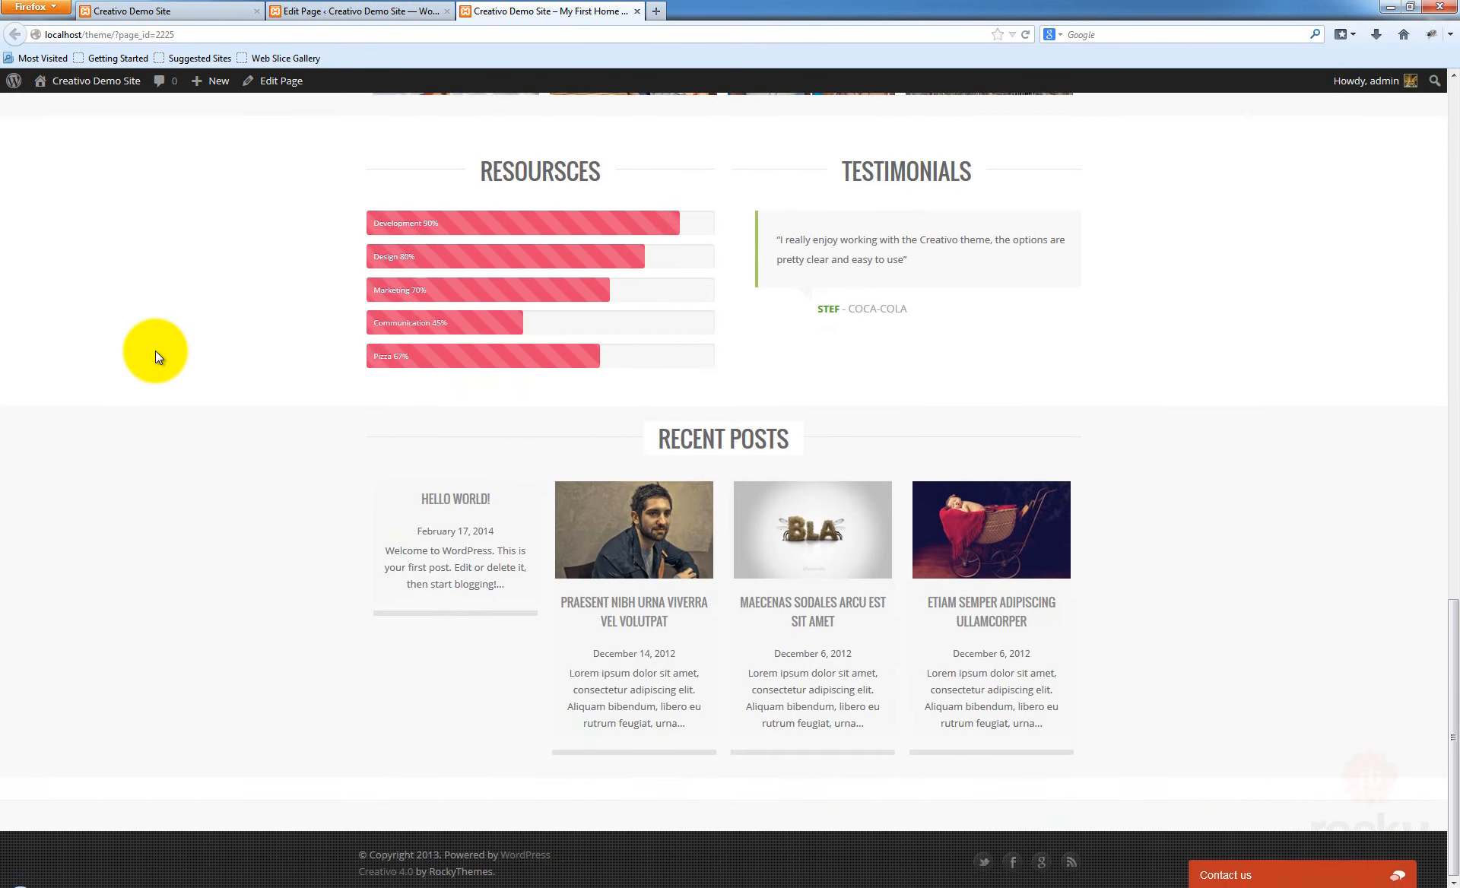
Add a new row below the Recent Posts row of the home page and insert a Quote Box element in it
left_click(339, 17)
scroll(805, 367, "down", 9)
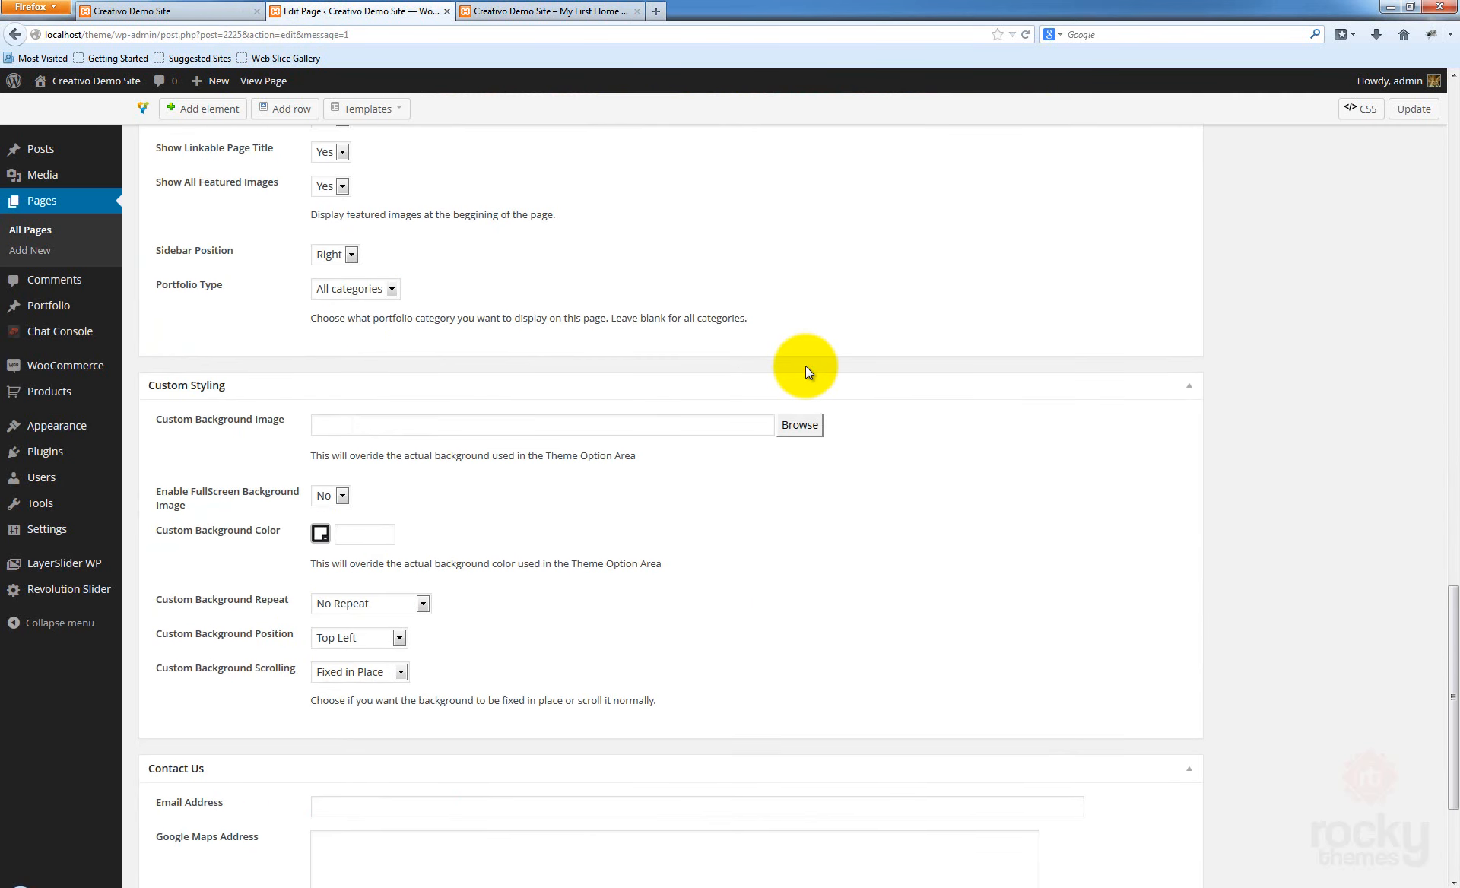
scroll(712, 394, "up", 8)
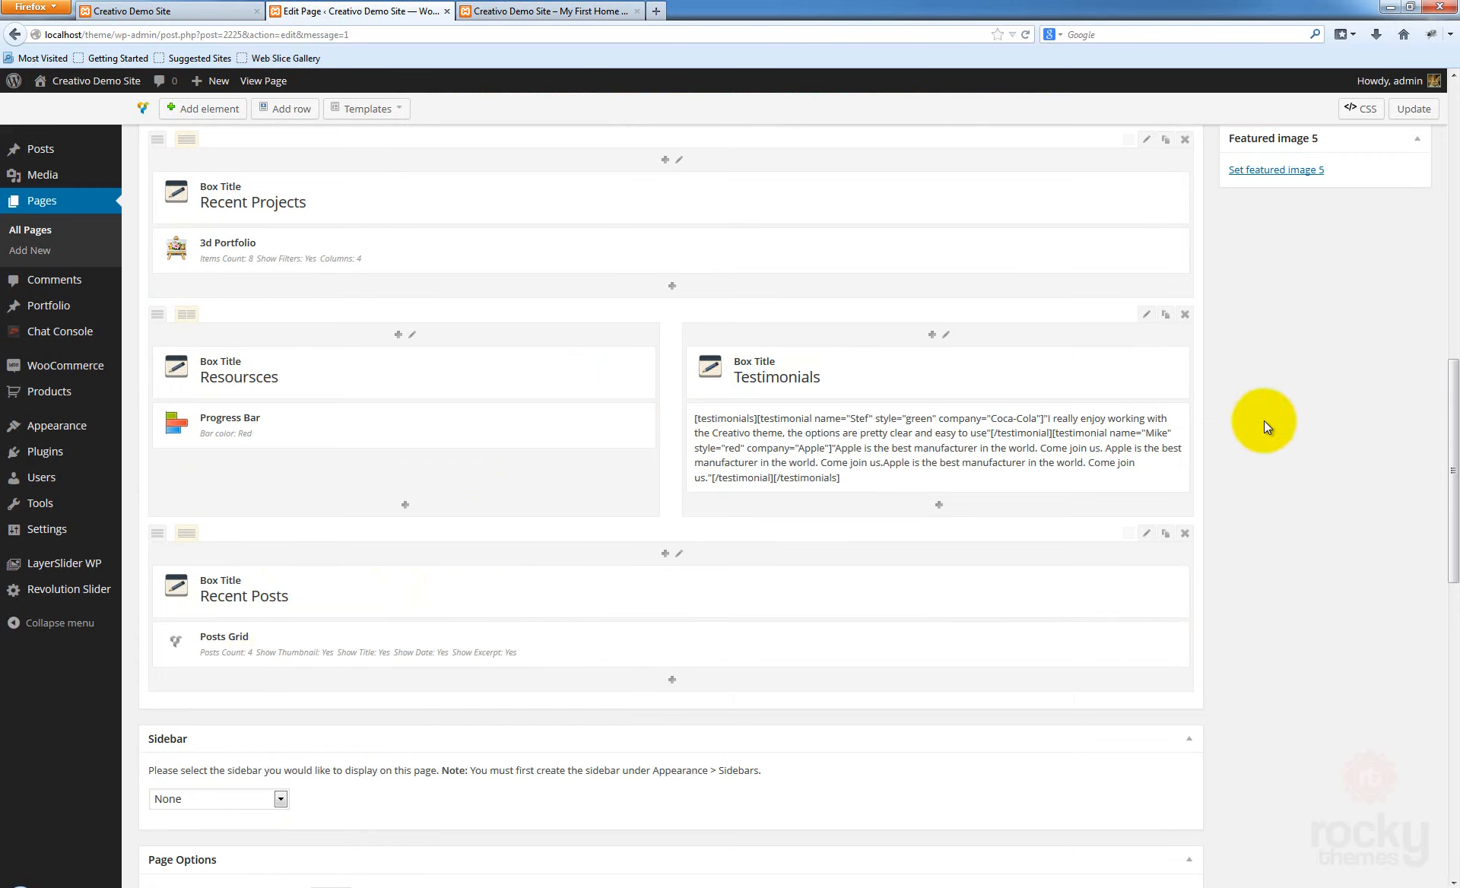
left_click(293, 113)
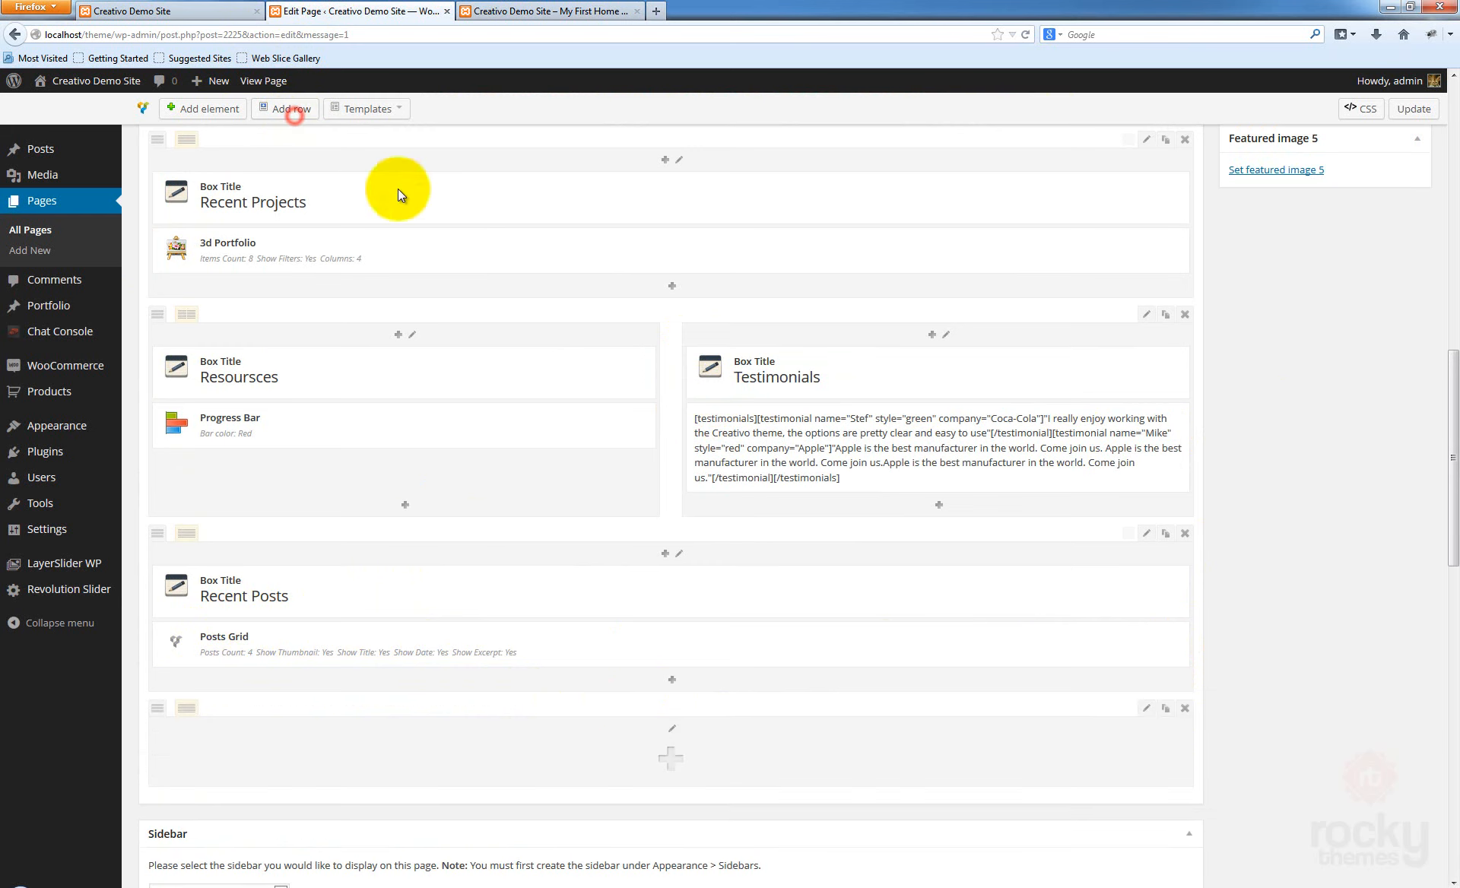
scroll(563, 380, "down", 3)
left_click(682, 585)
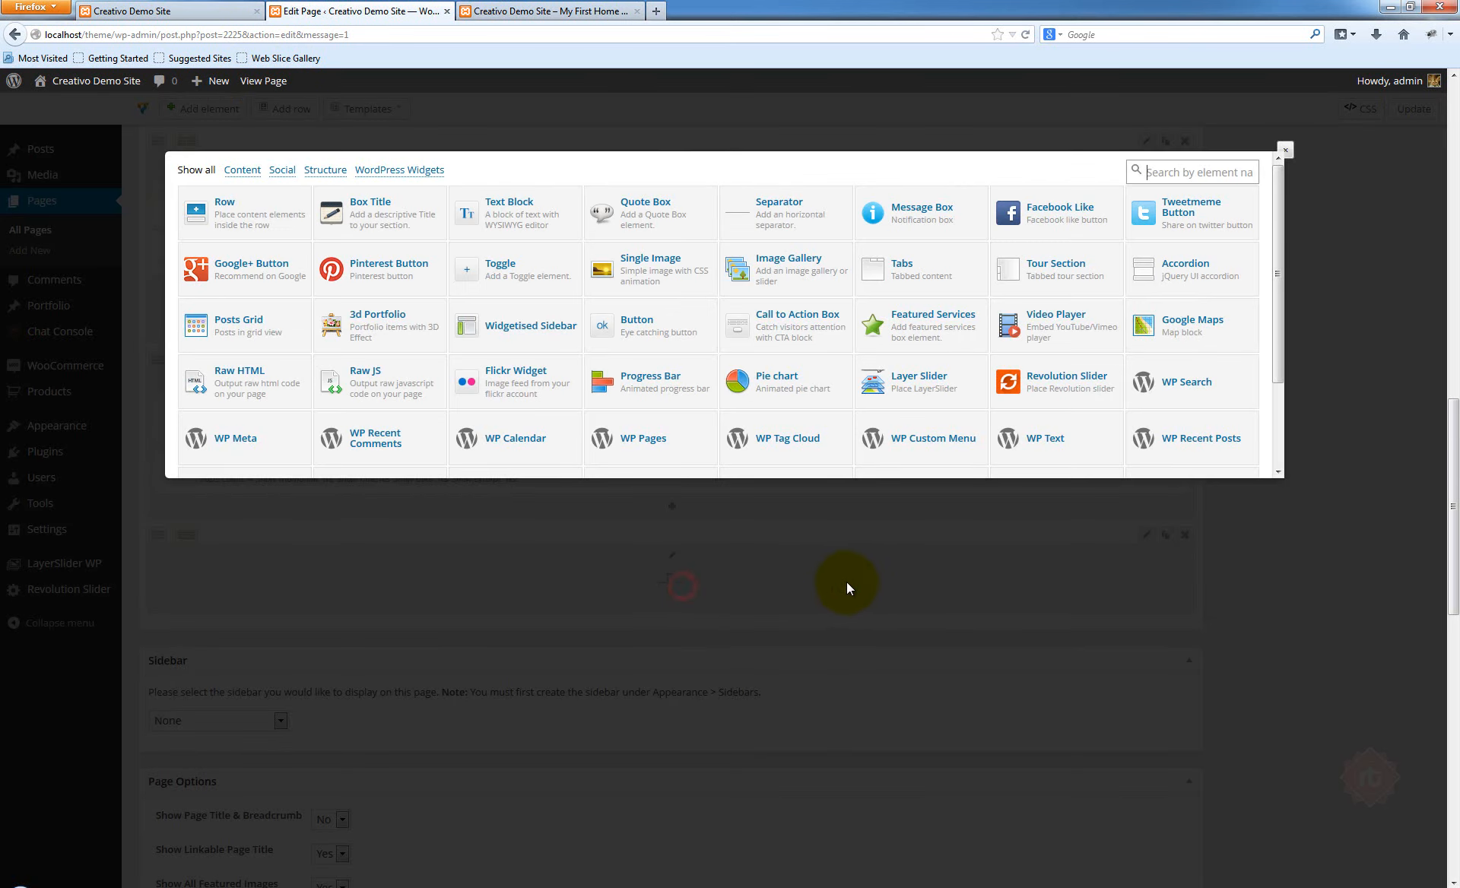
left_click(649, 213)
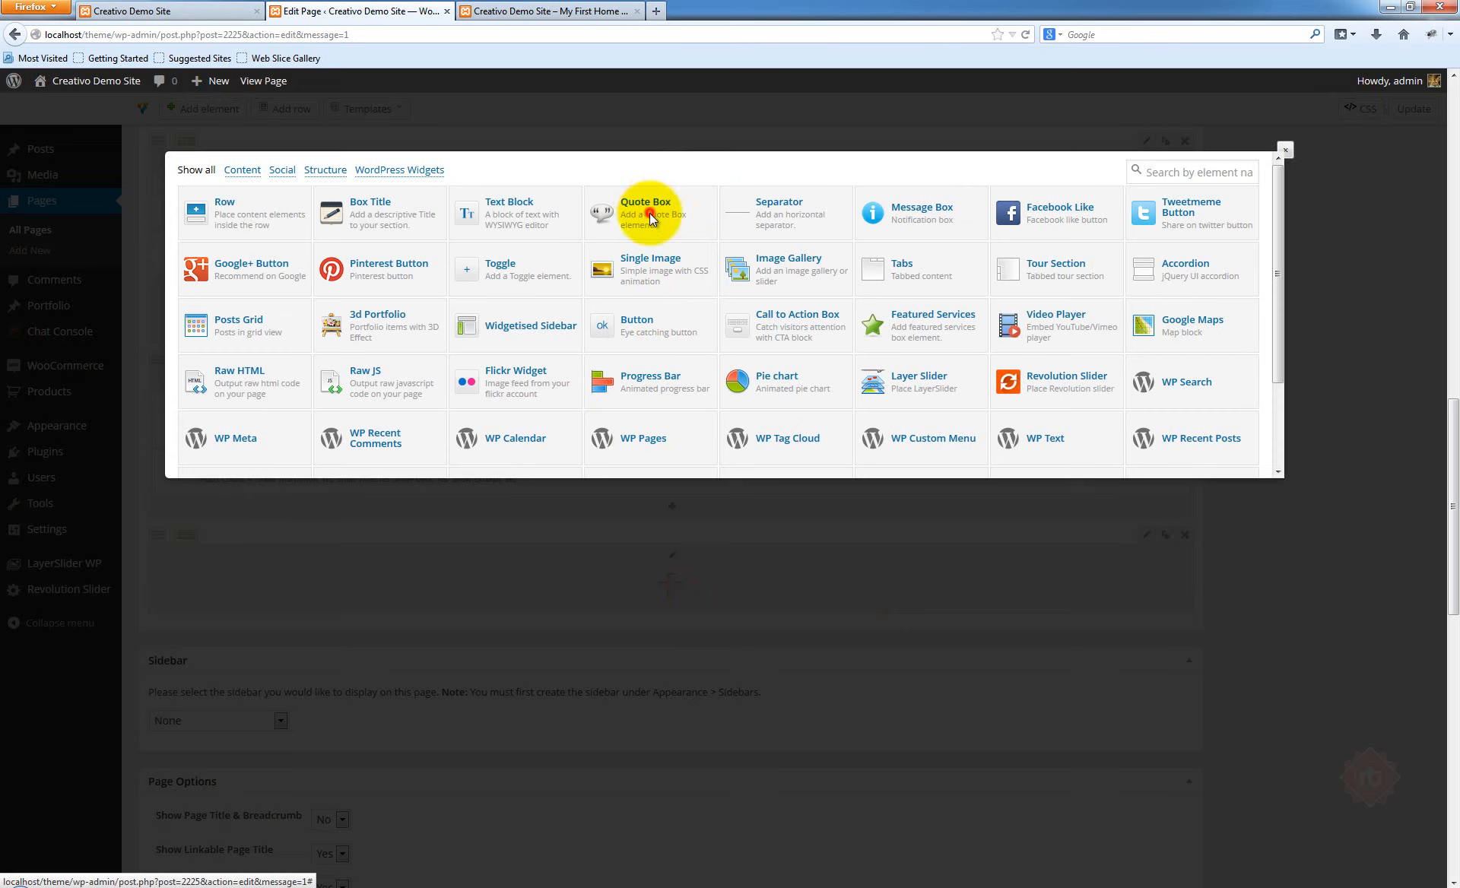
Set the Quote Box's Title Big to "Still Not Convinced?" and its Title Small to "Why not give Creativo a try!"
left_click(516, 232)
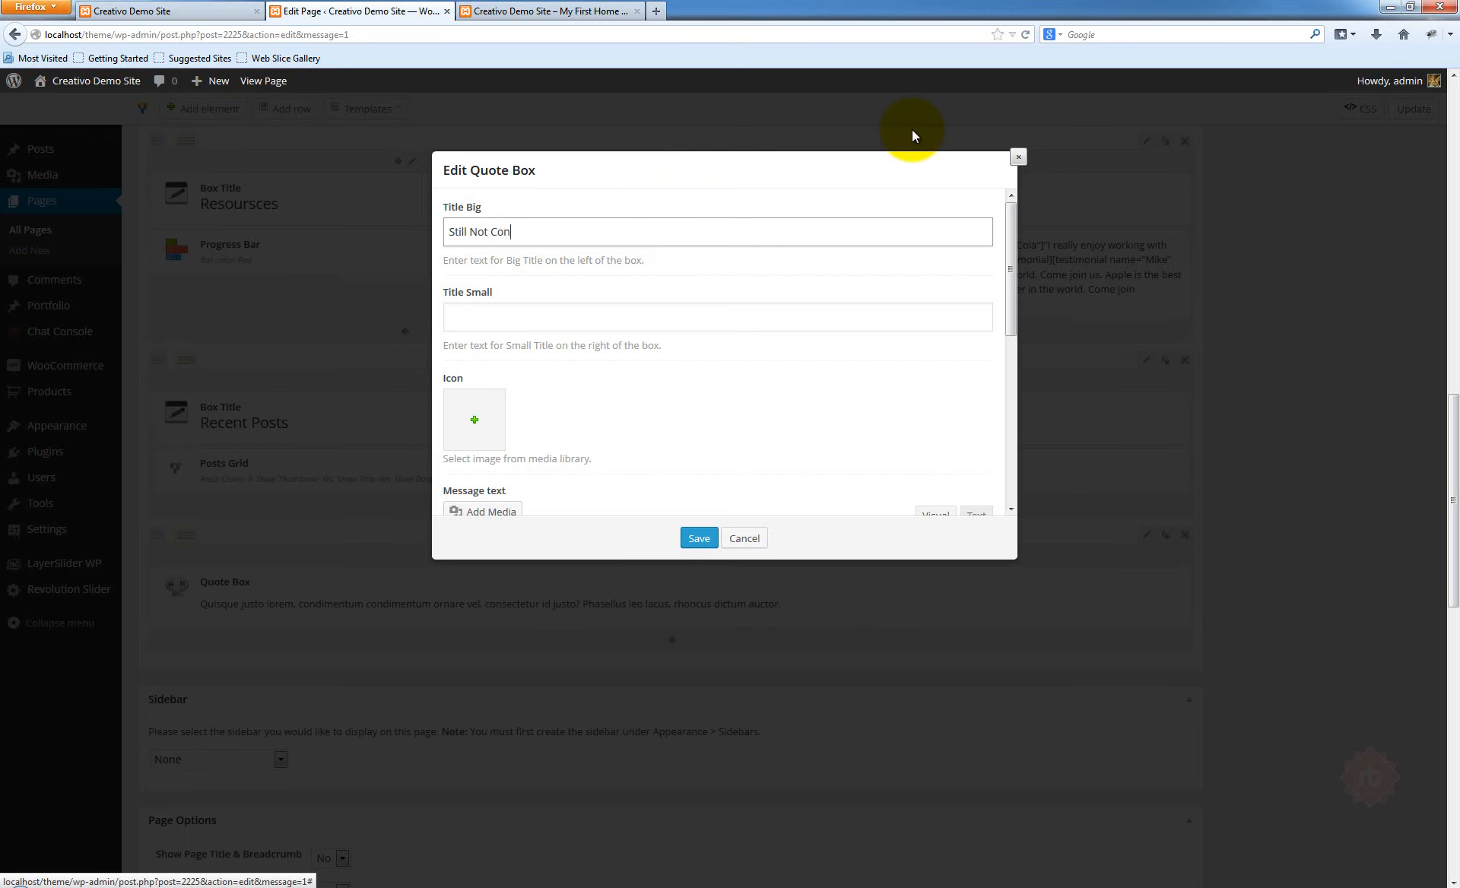
type("?")
key("Tab")
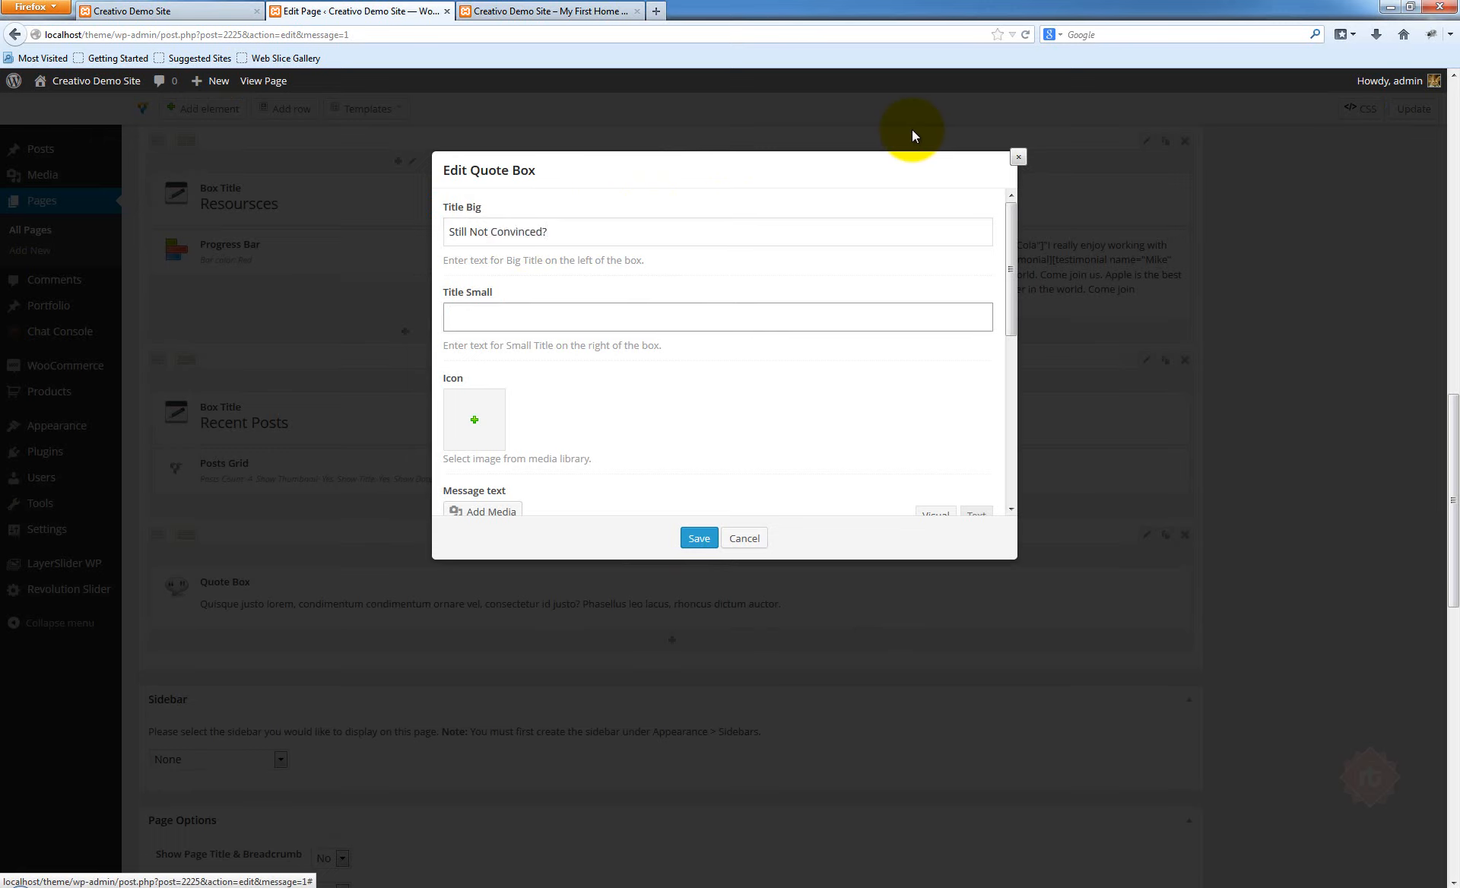
left_click(544, 231)
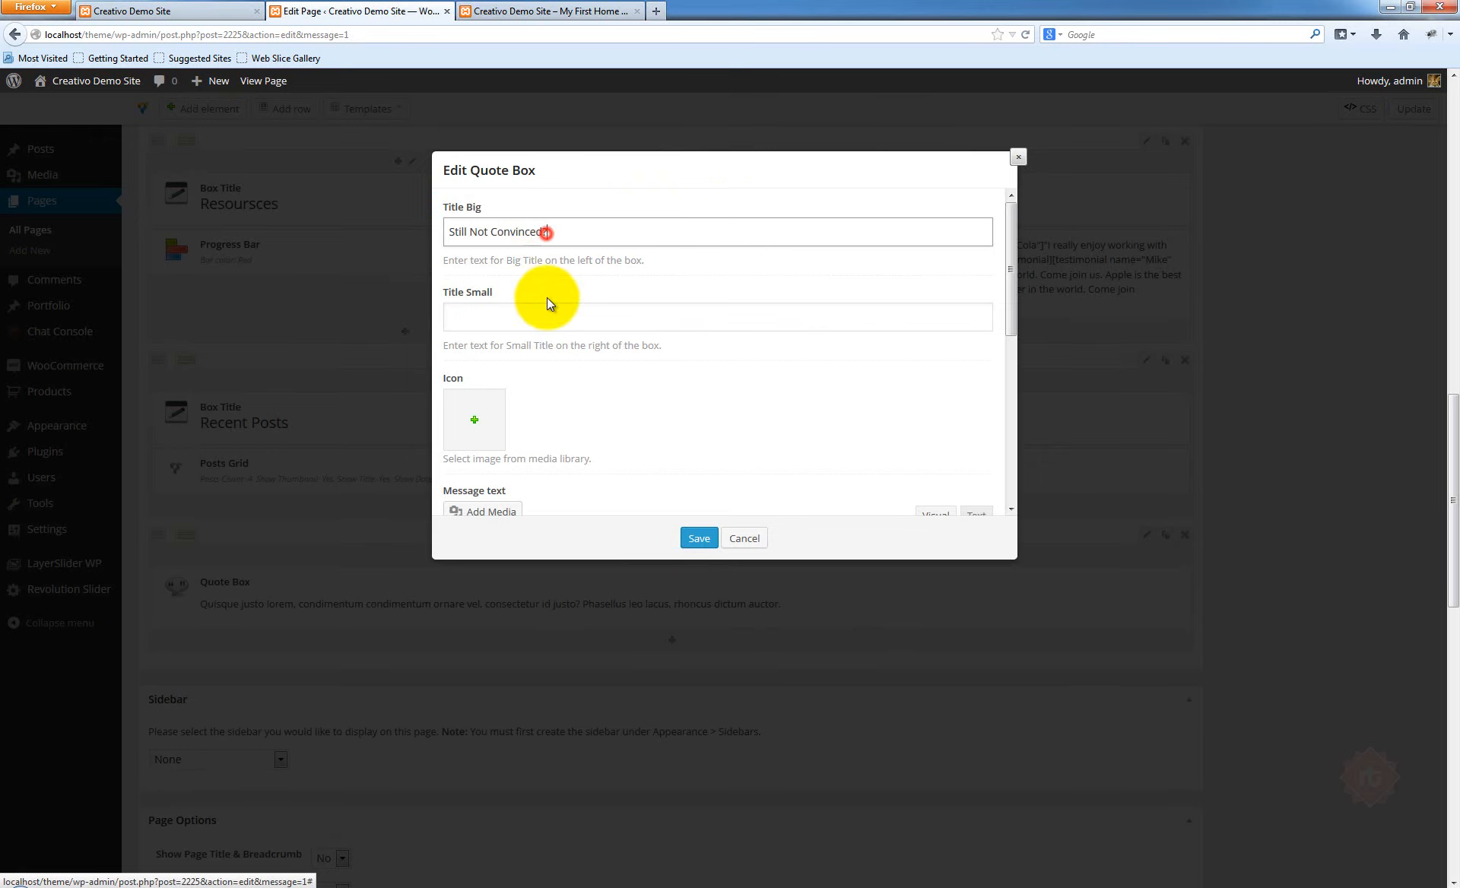
left_click(540, 315)
left_click(543, 318)
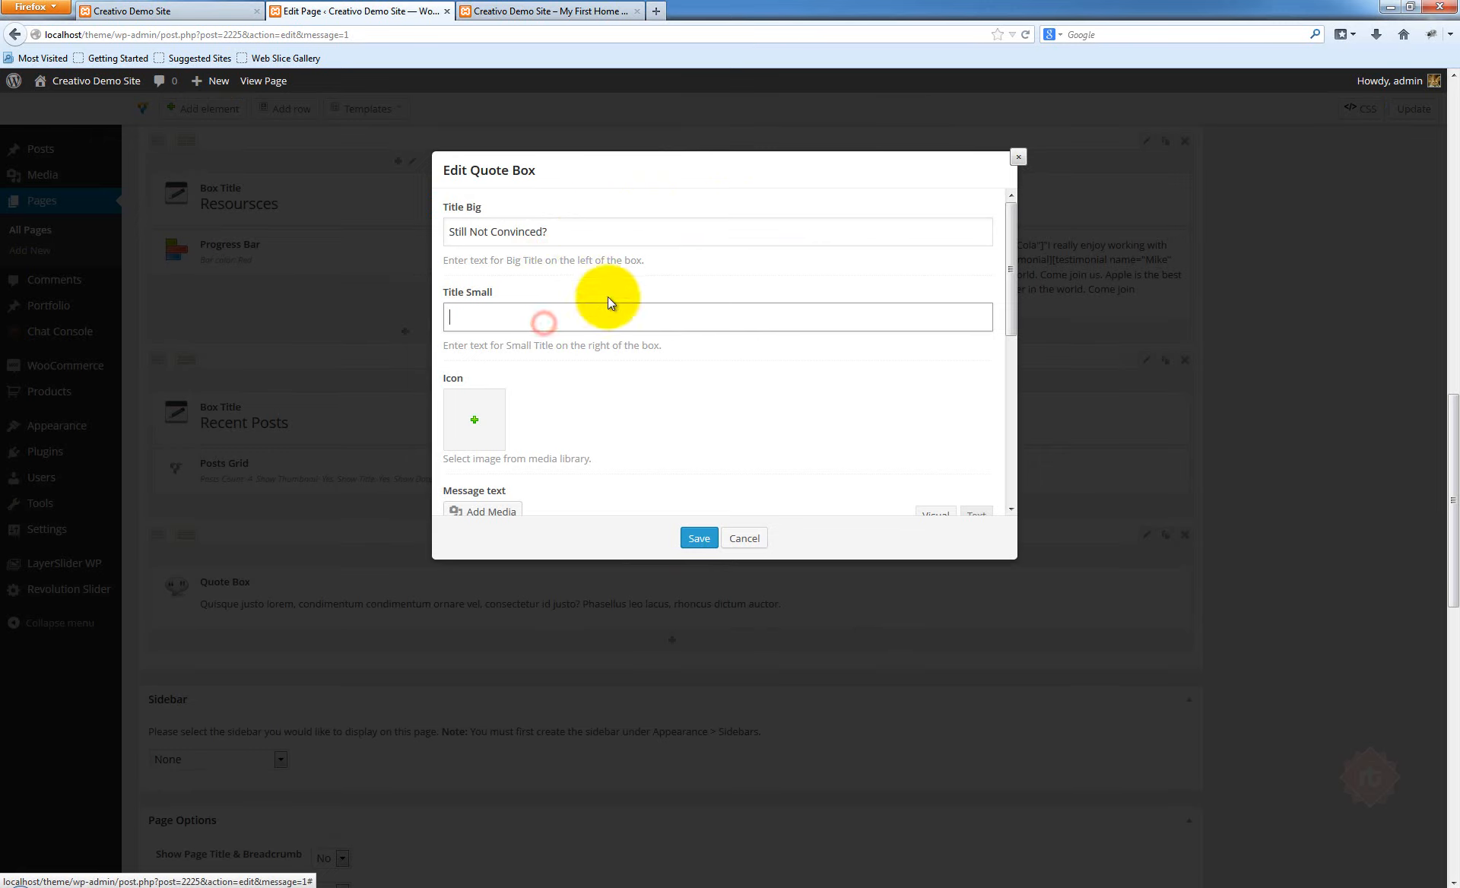
type("Why not give Creativo a try!")
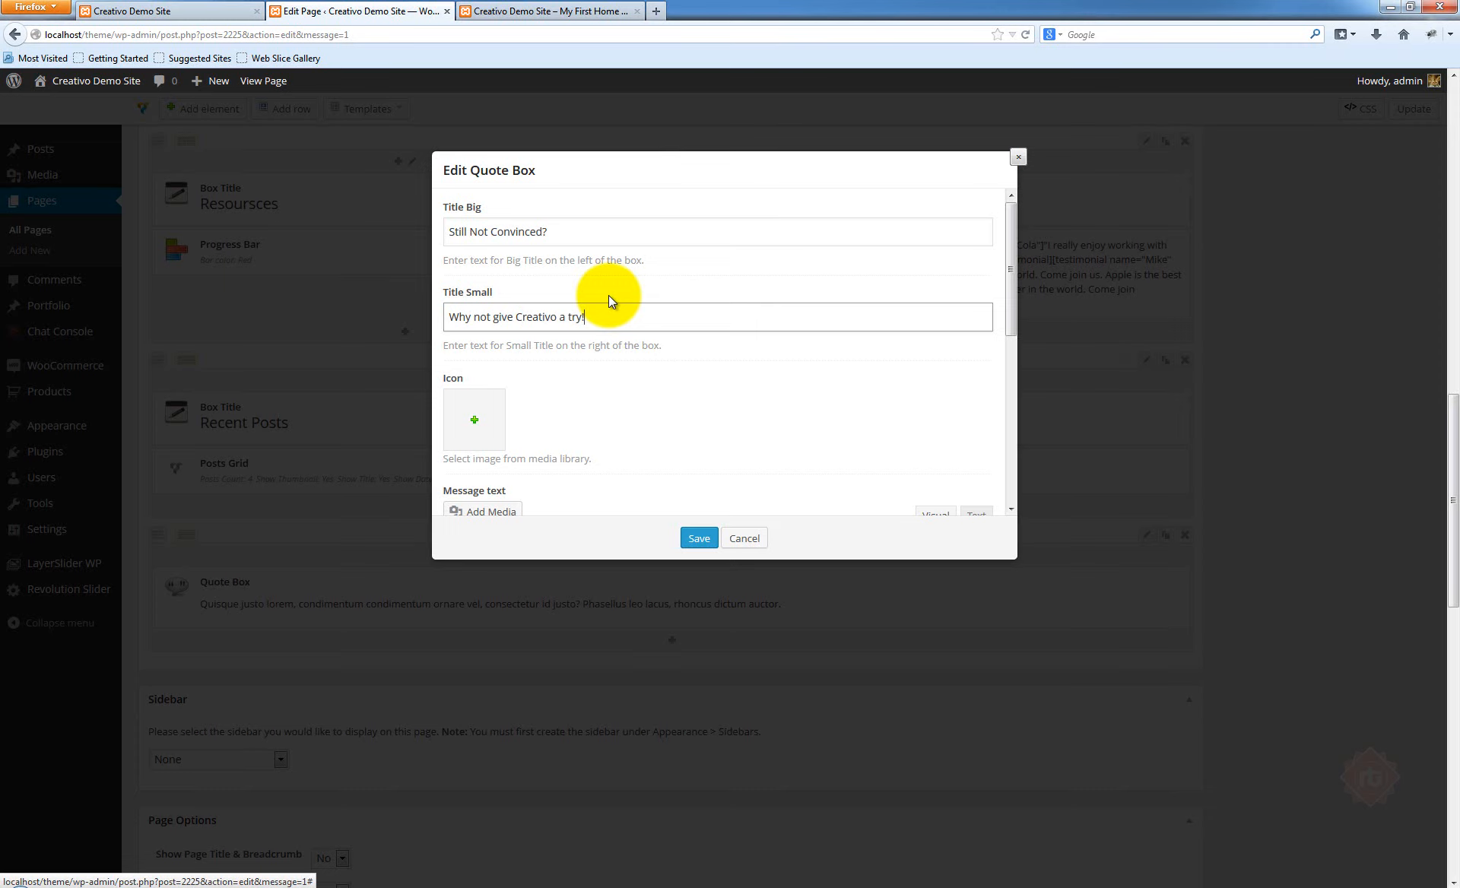
scroll(608, 319, "down", 4)
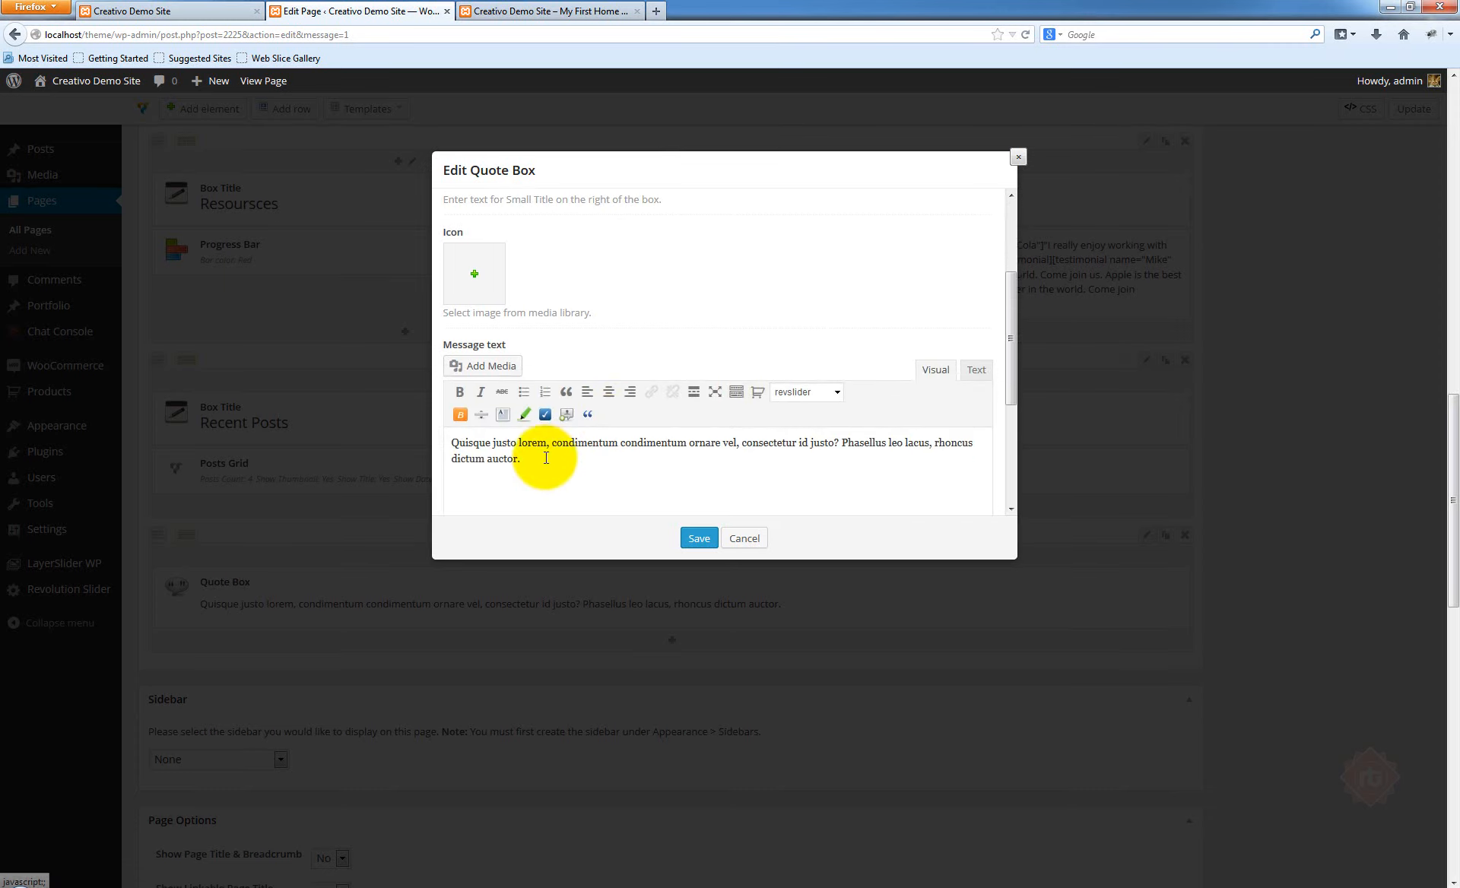
scroll(605, 433, "up", 2)
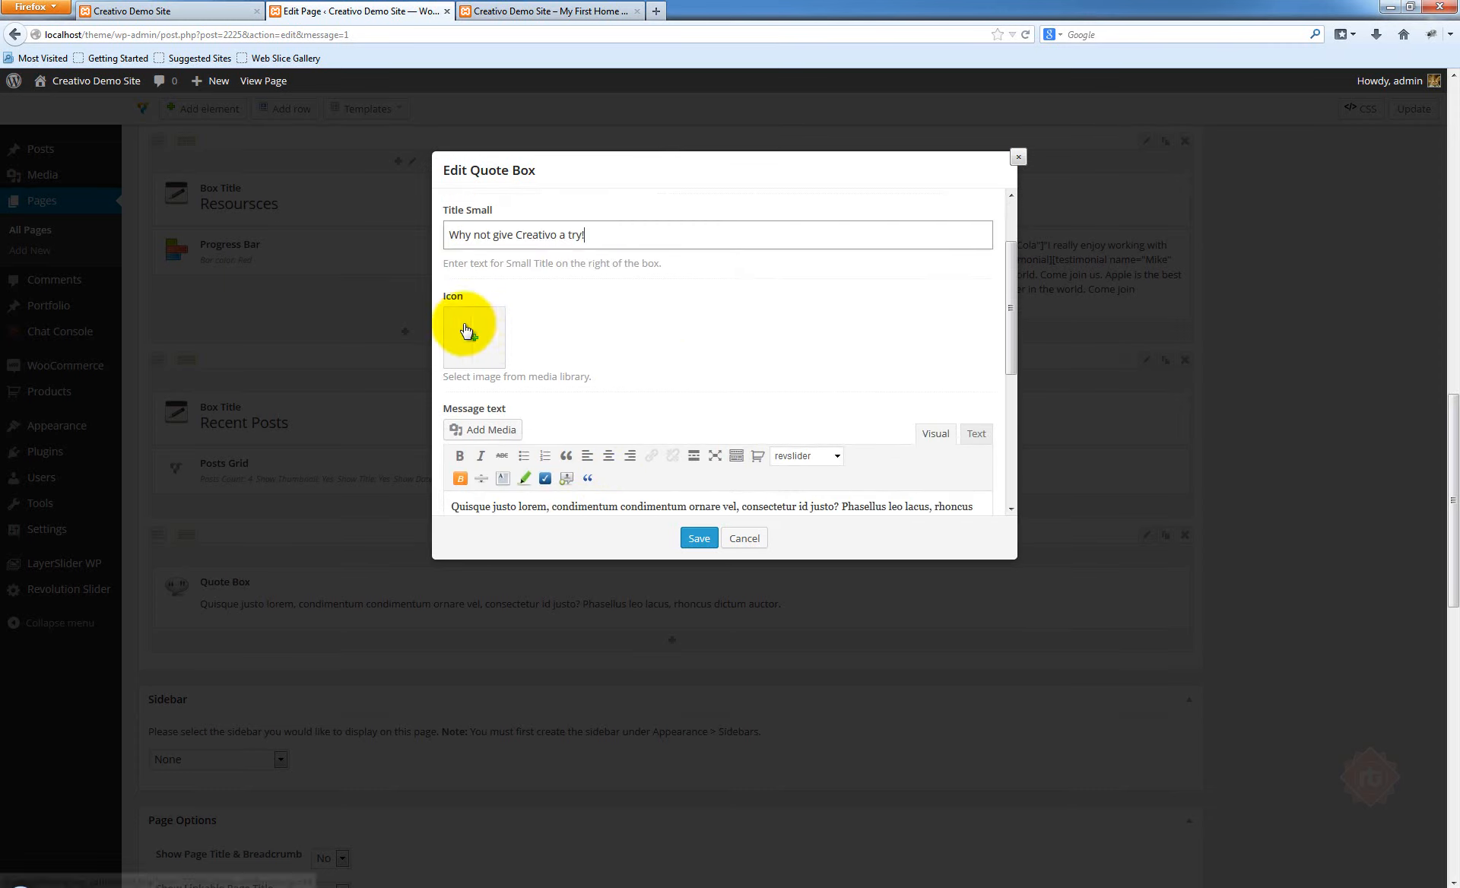
Set the Quote Box icon to the green gears image settings3.png, save the element and update the page
left_click(477, 334)
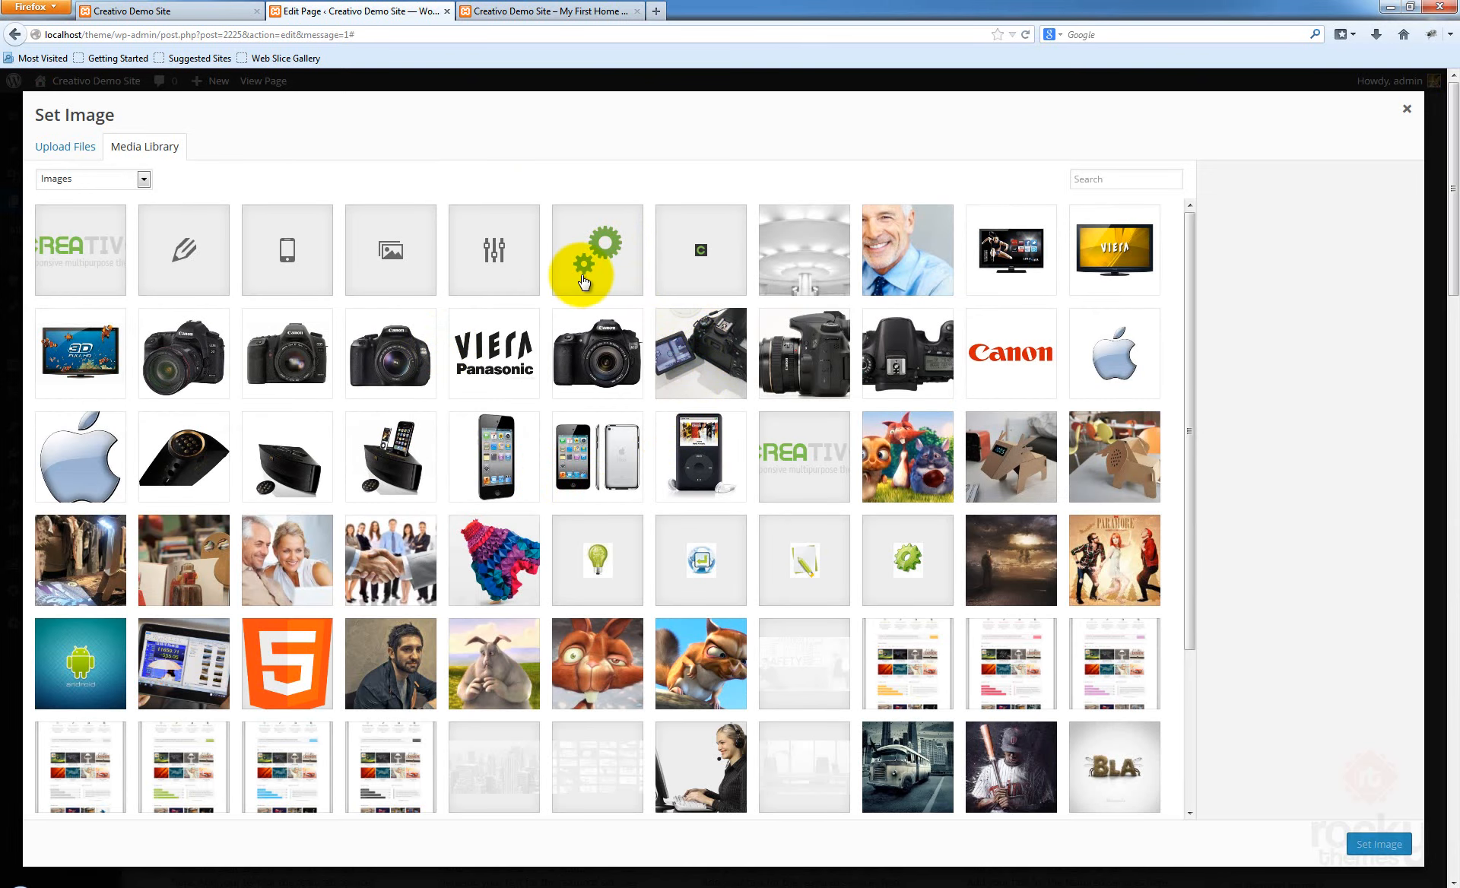
left_click(635, 288)
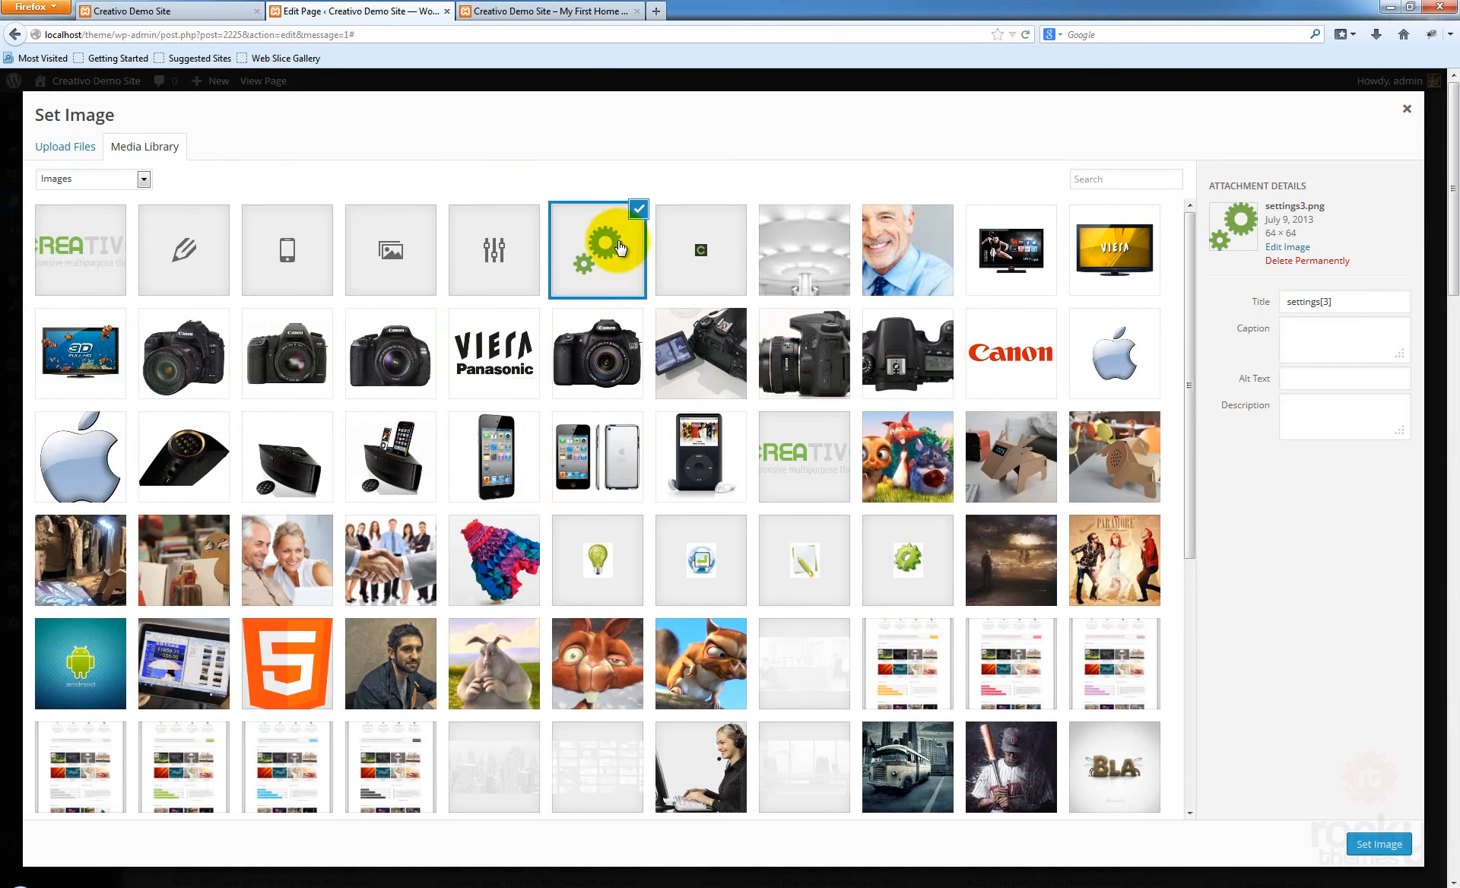
left_click(1372, 841)
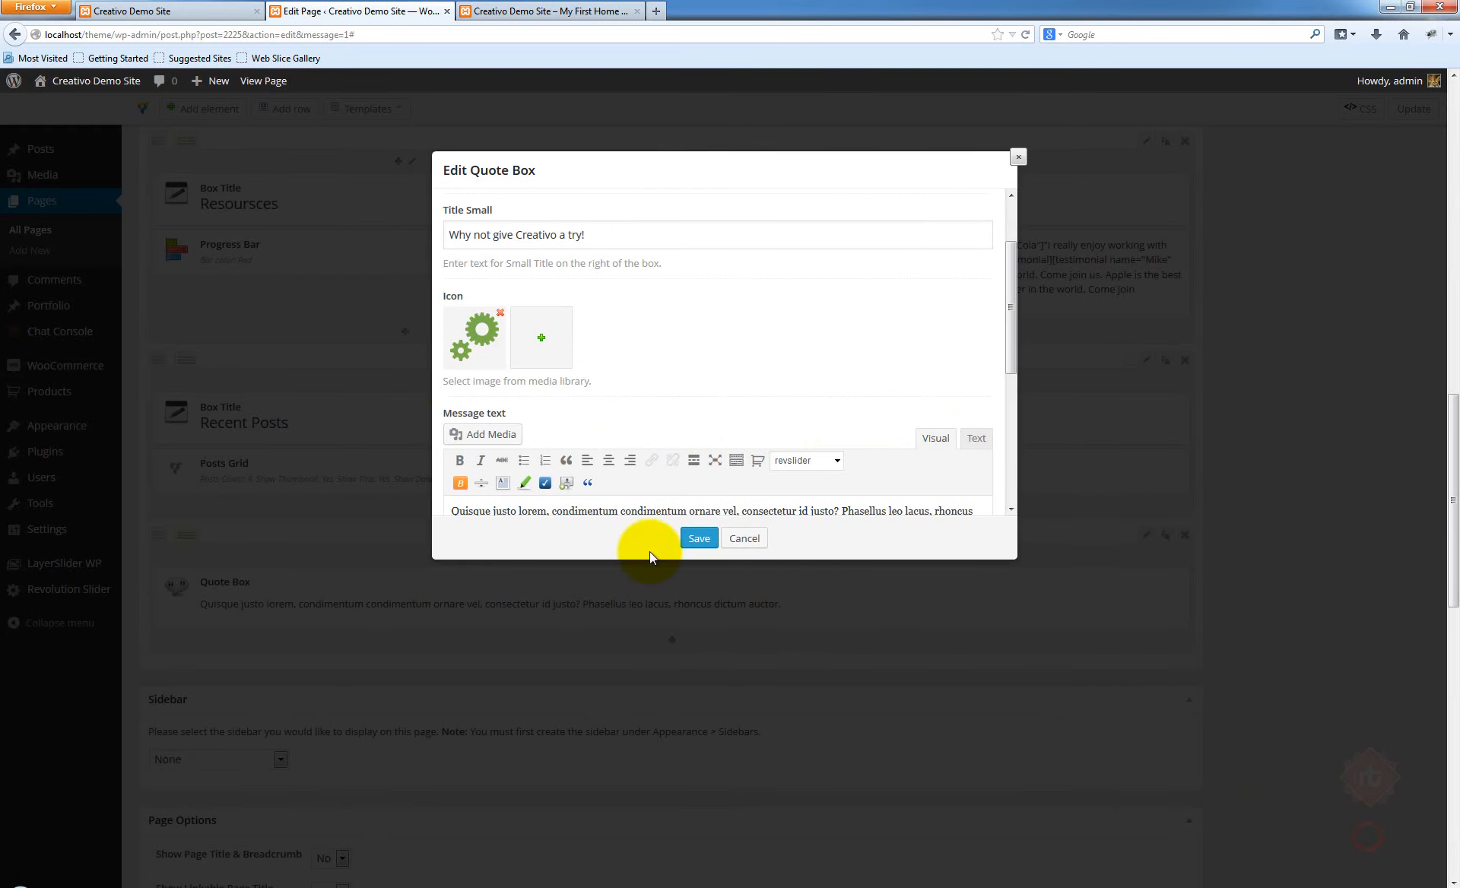
left_click(695, 538)
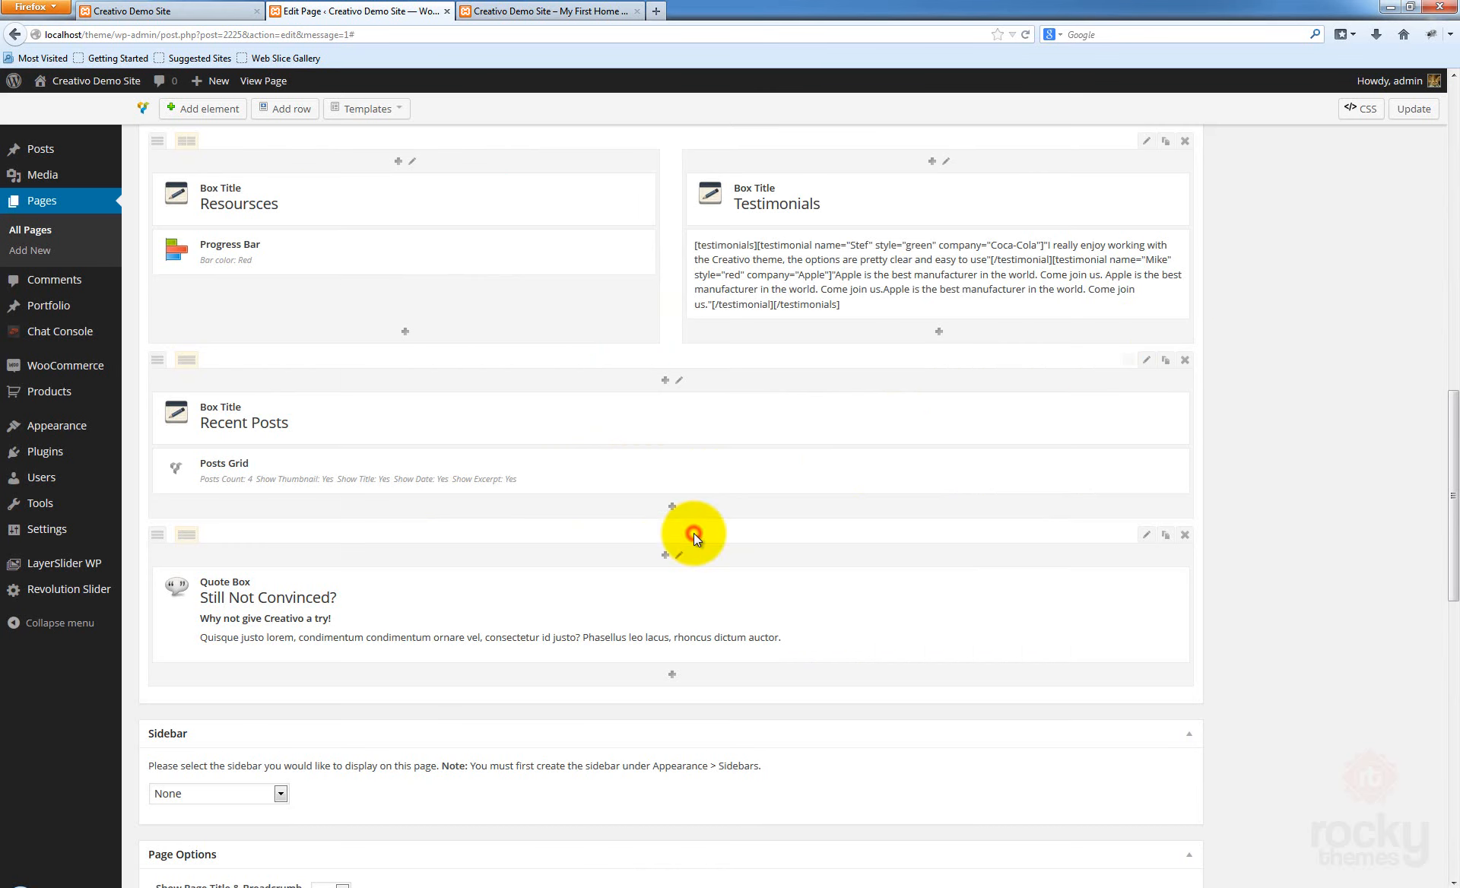
left_click(1411, 110)
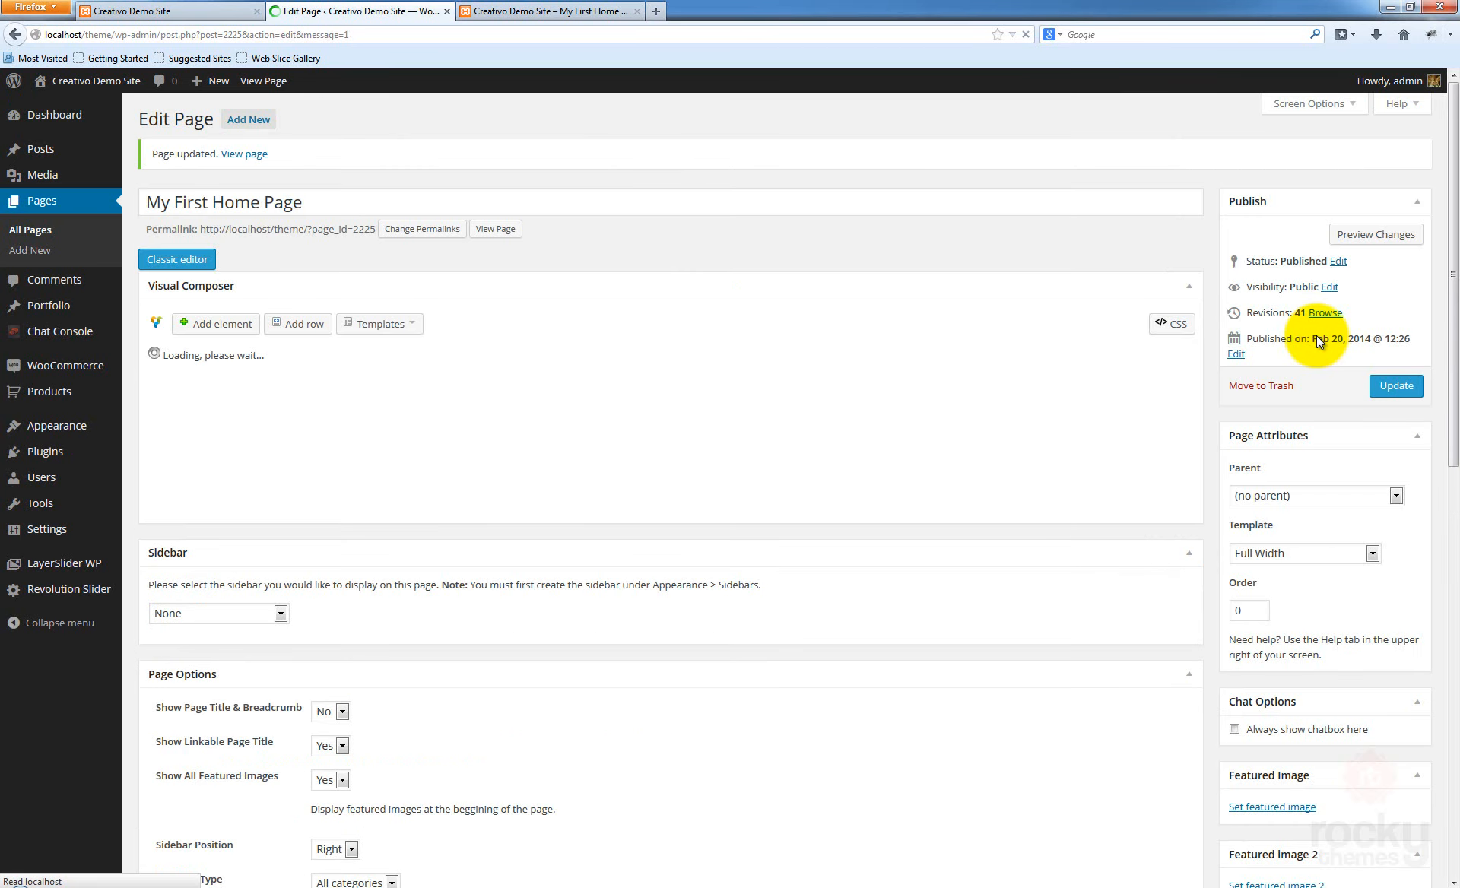
Set Margin Top and Margin Bottom to 30 for the row holding the "Still Not Convinced?" Quote Box
scroll(1215, 338, "down", 8)
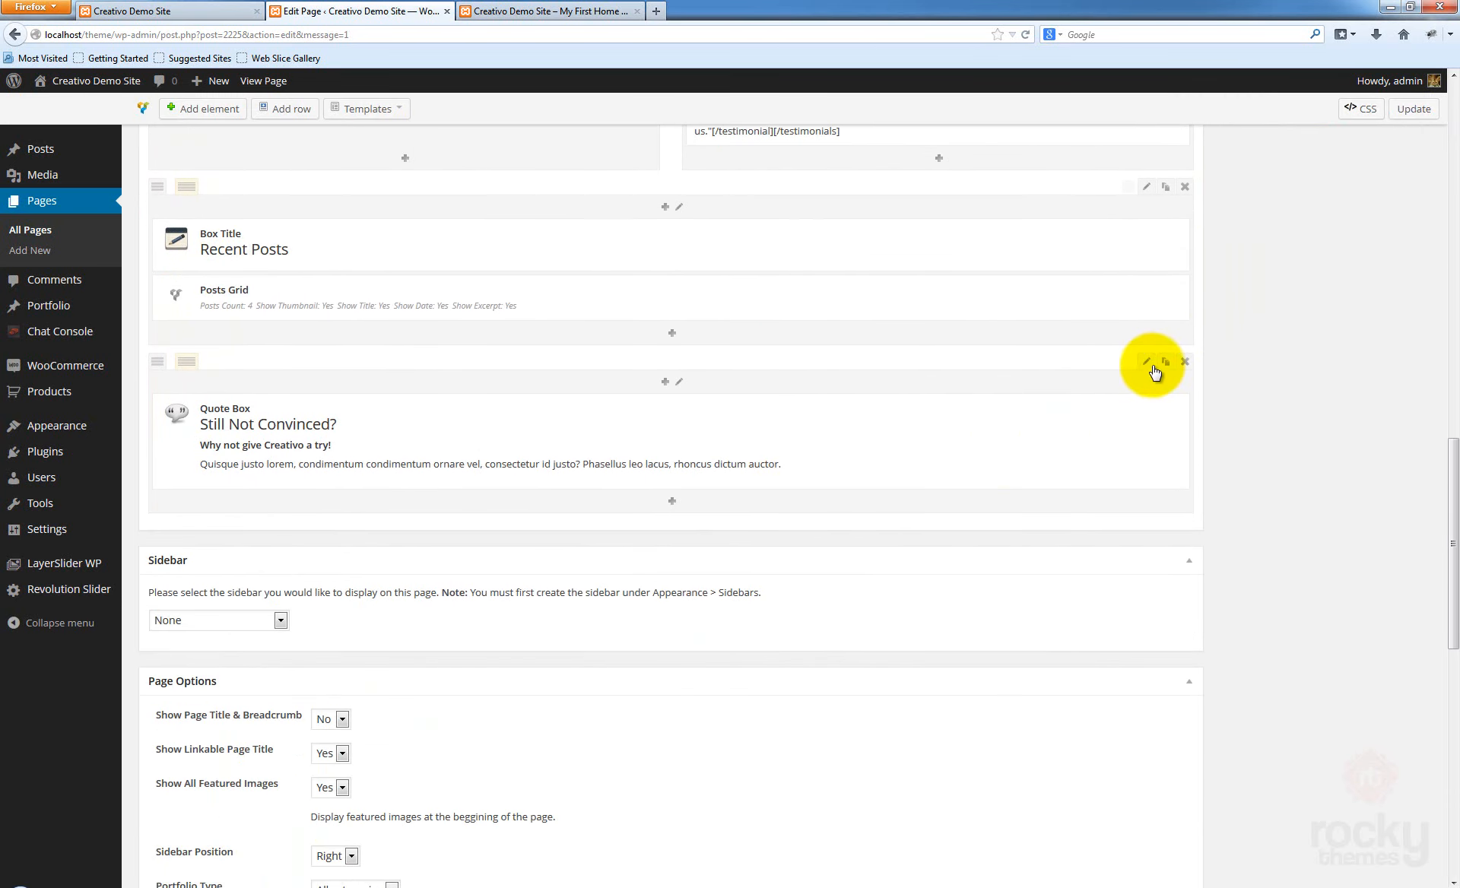
left_click(1146, 362)
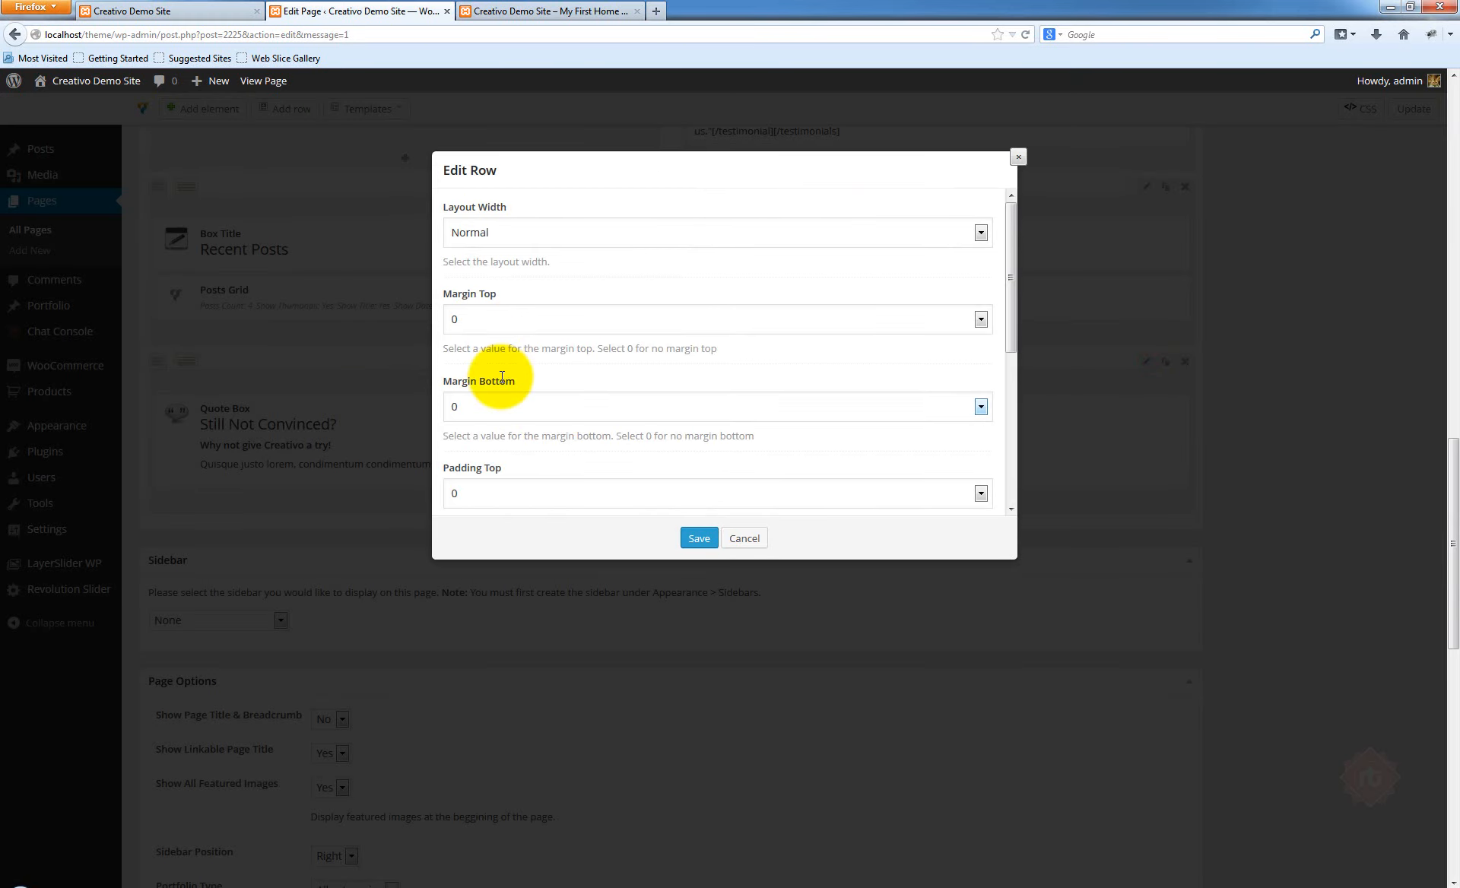
scroll(486, 320, "down", 1)
left_click(478, 279)
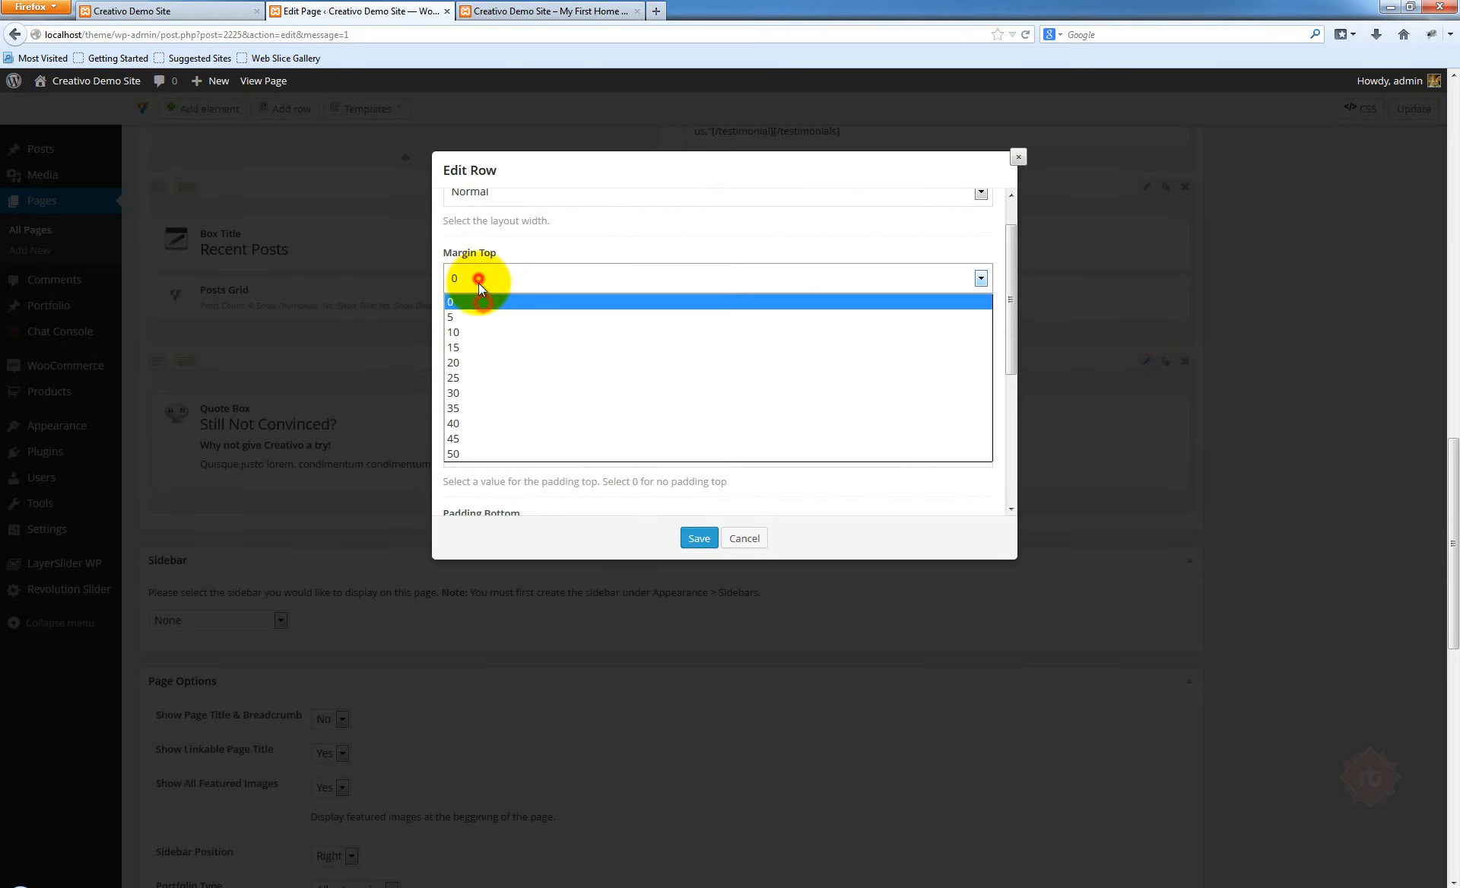
left_click(465, 391)
left_click(481, 364)
left_click(464, 478)
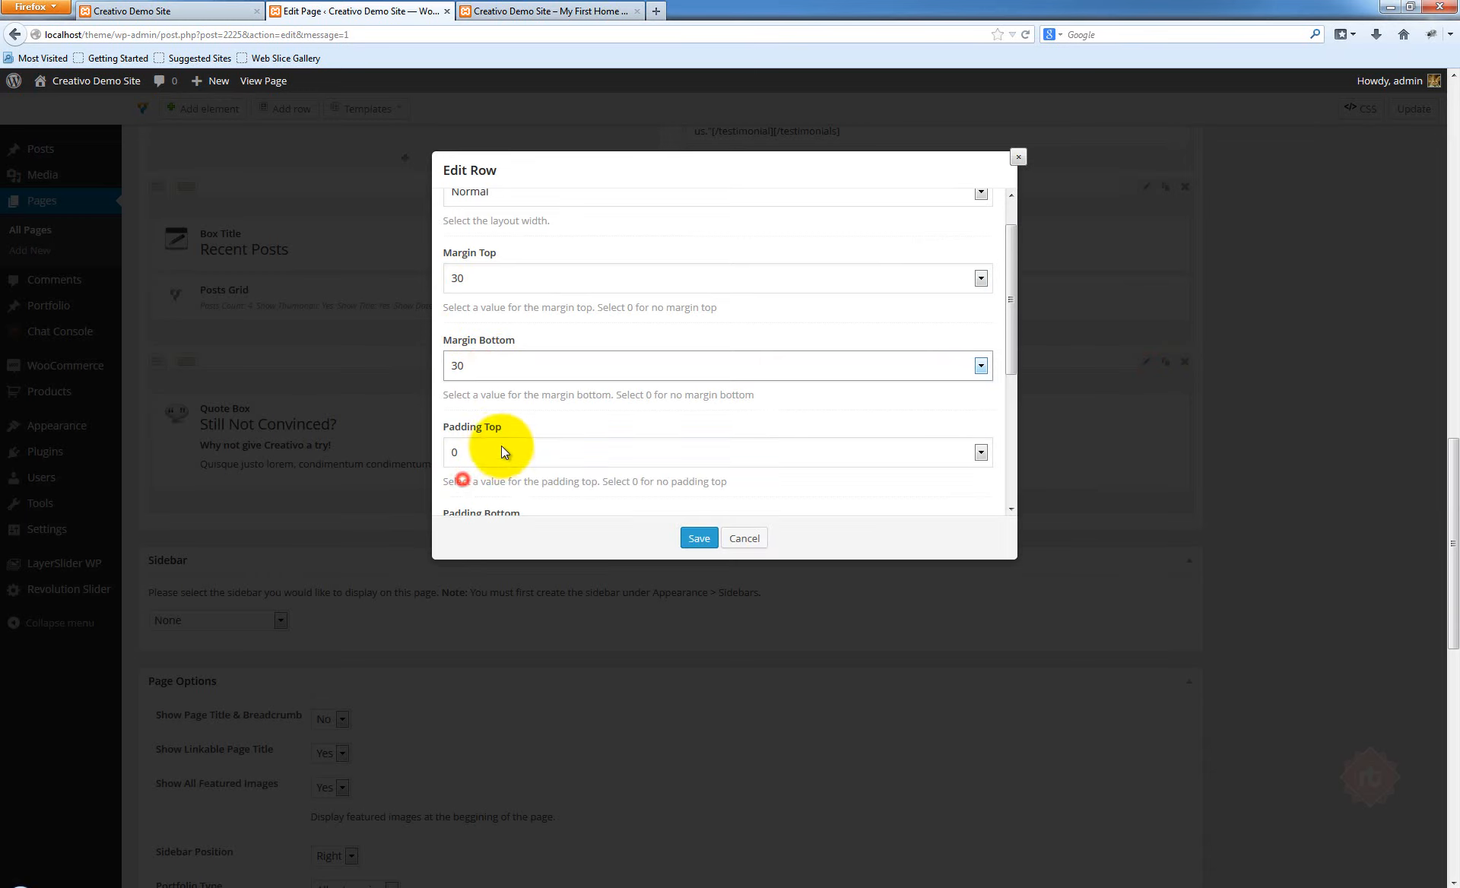
Set the Quote Box row's Padding Top to 20, choose a Padding Bottom value, save the row and update the page
left_click(499, 443)
left_click(489, 535)
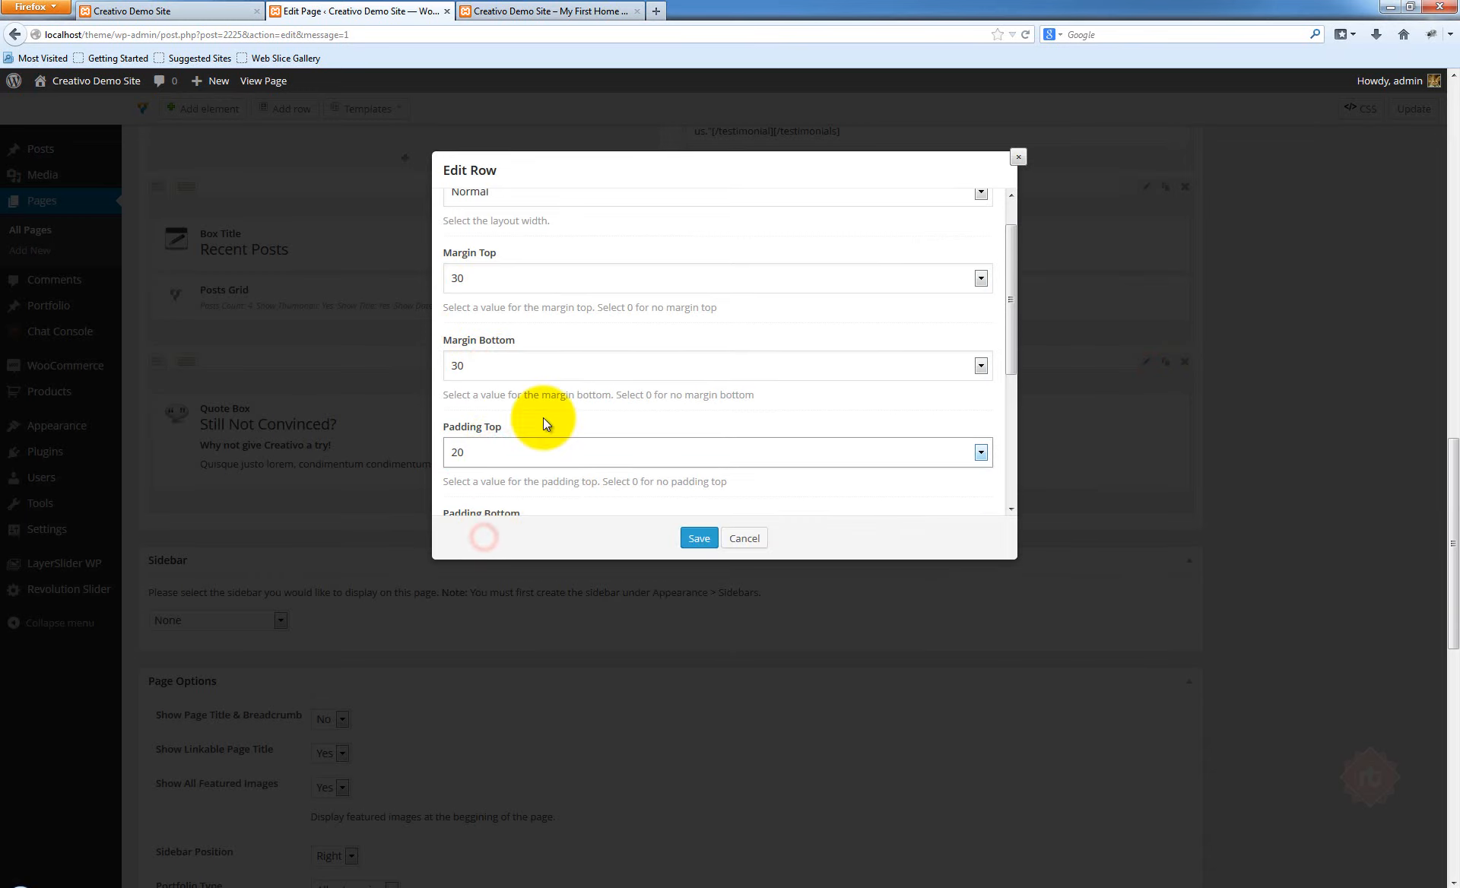
scroll(532, 433, "down", 1)
left_click(508, 495)
left_click(480, 578)
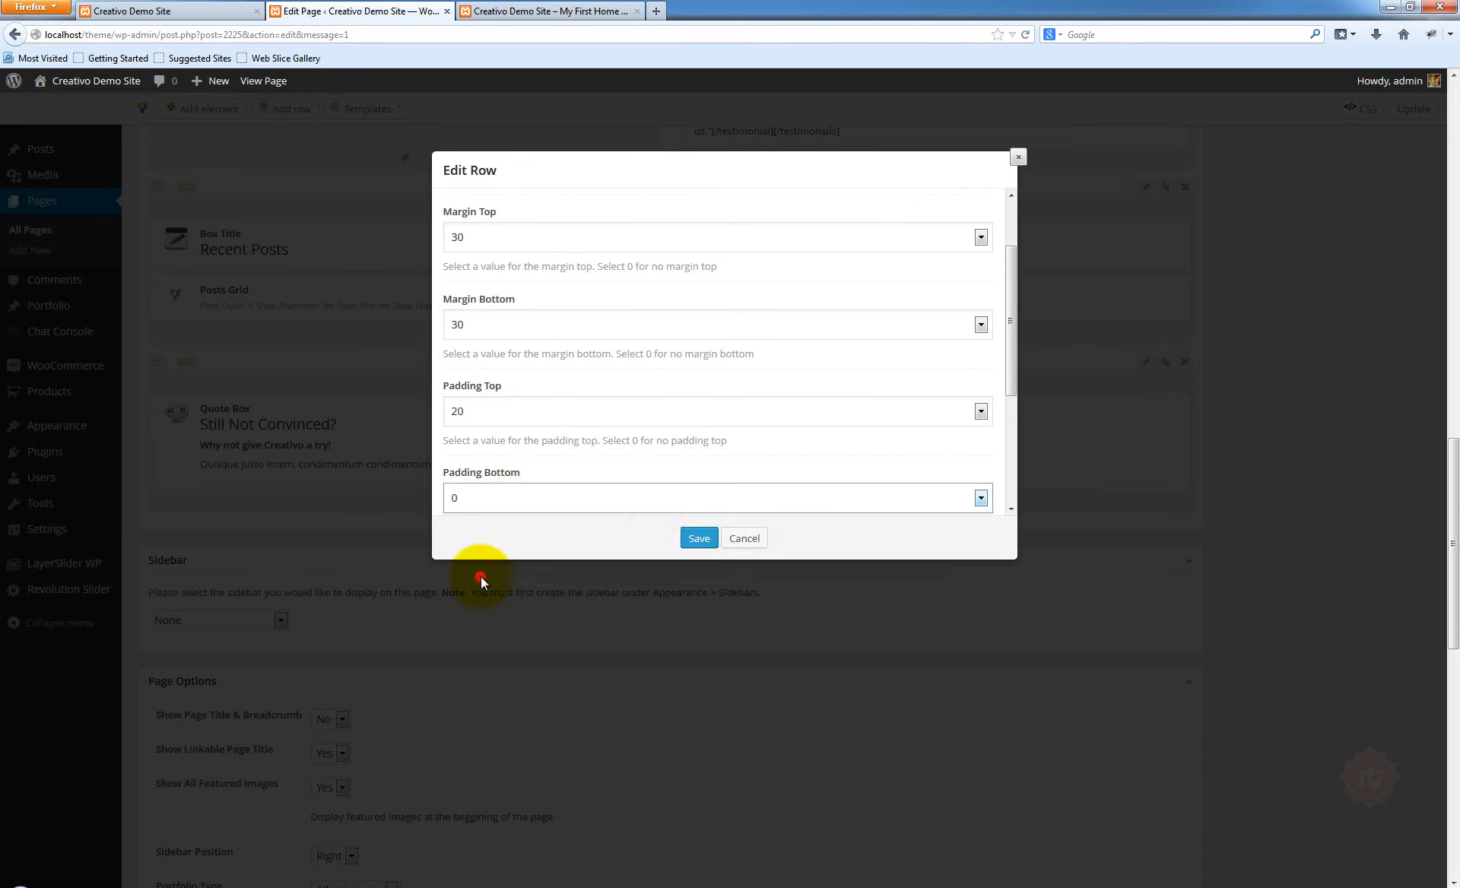
left_click(696, 536)
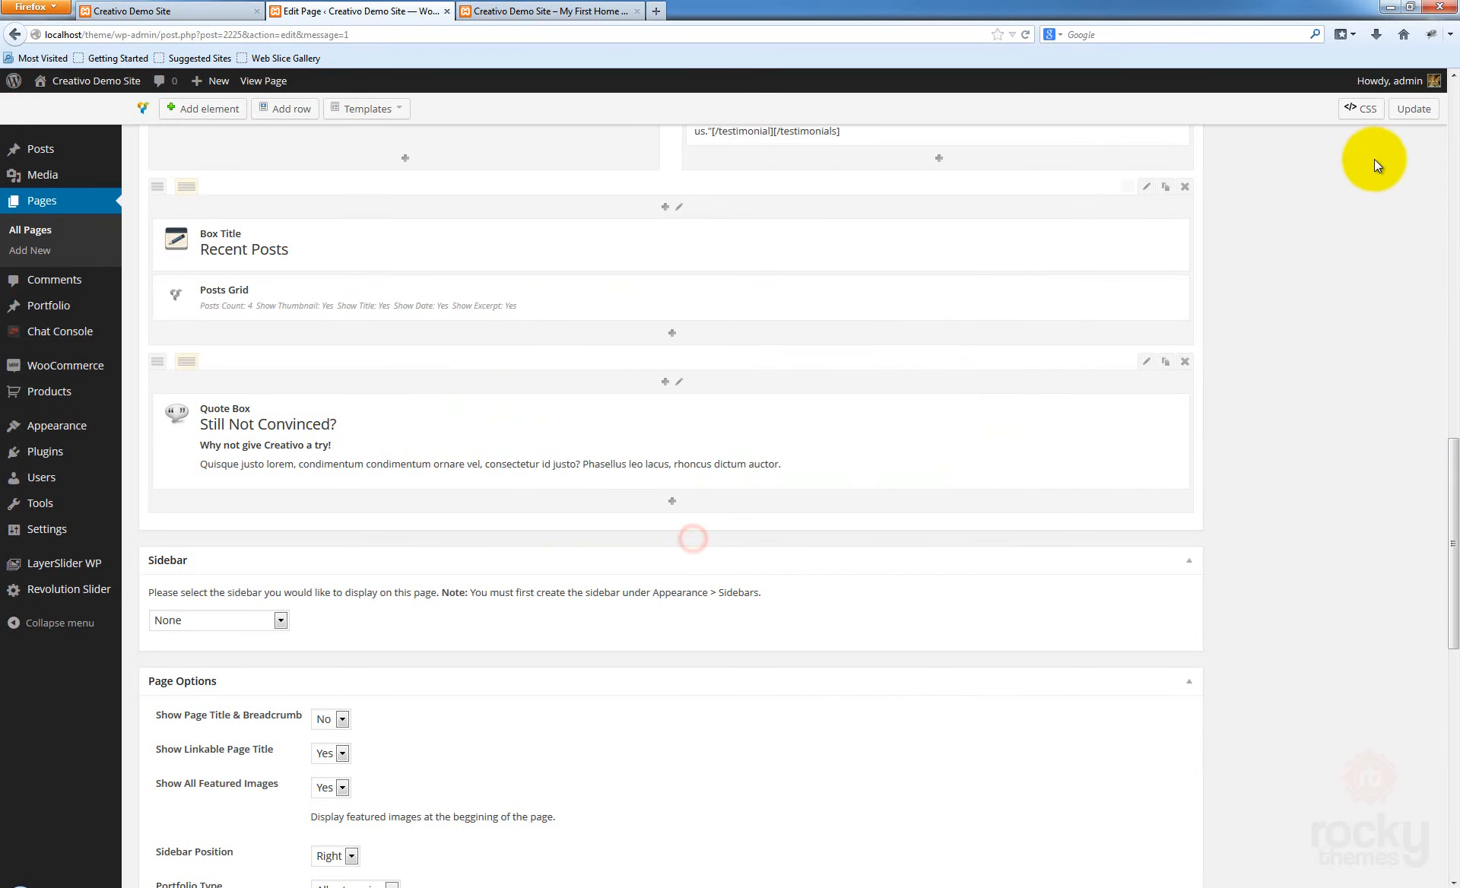
left_click(1410, 109)
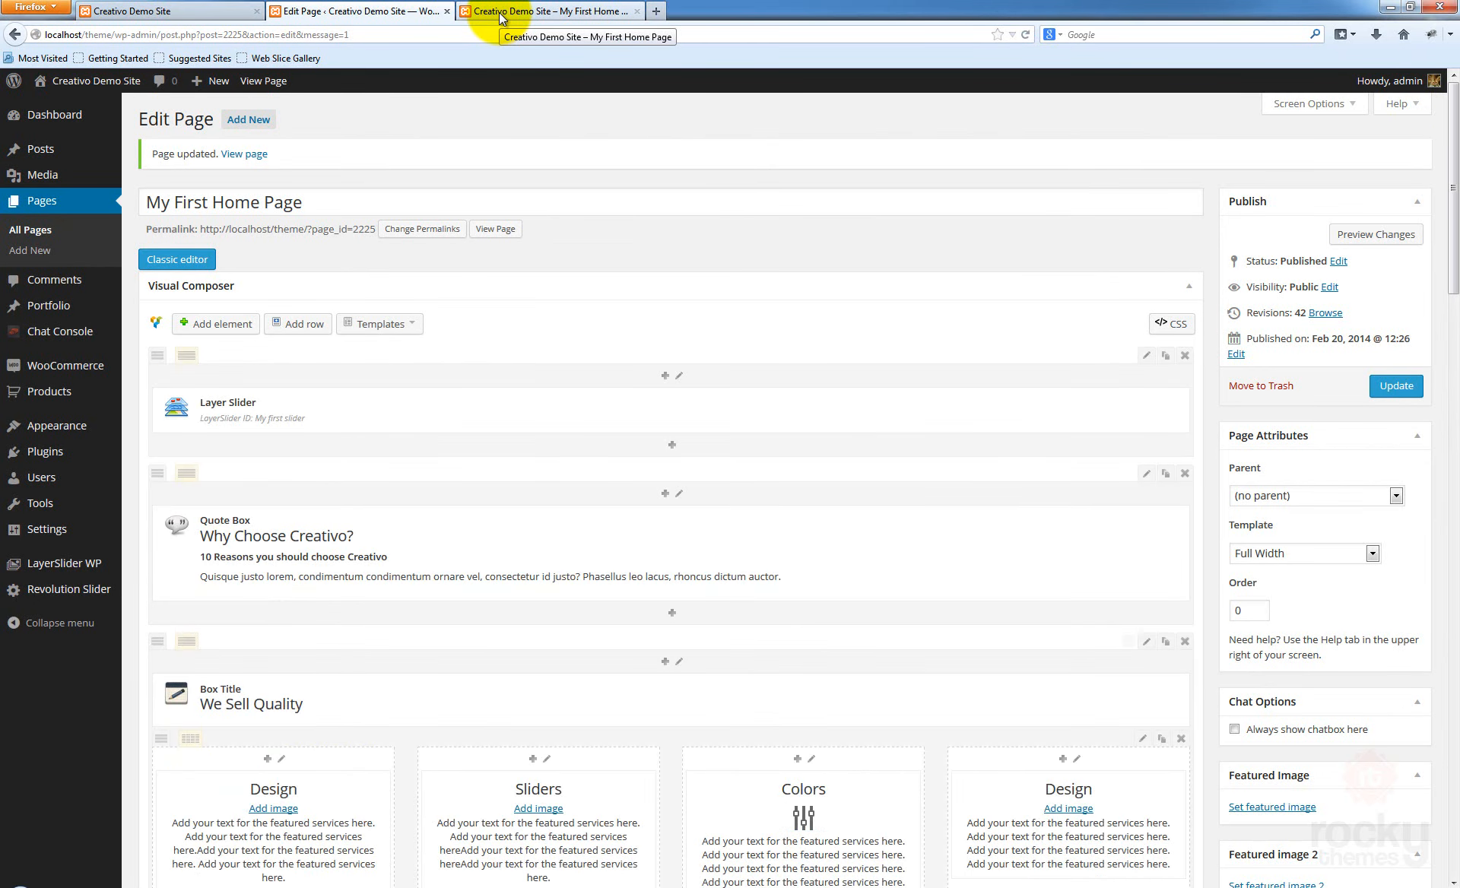
Review the live home page, comparing the closing Quote Box and its icon with the "Why Choose Creativo?" box
left_click(501, 17)
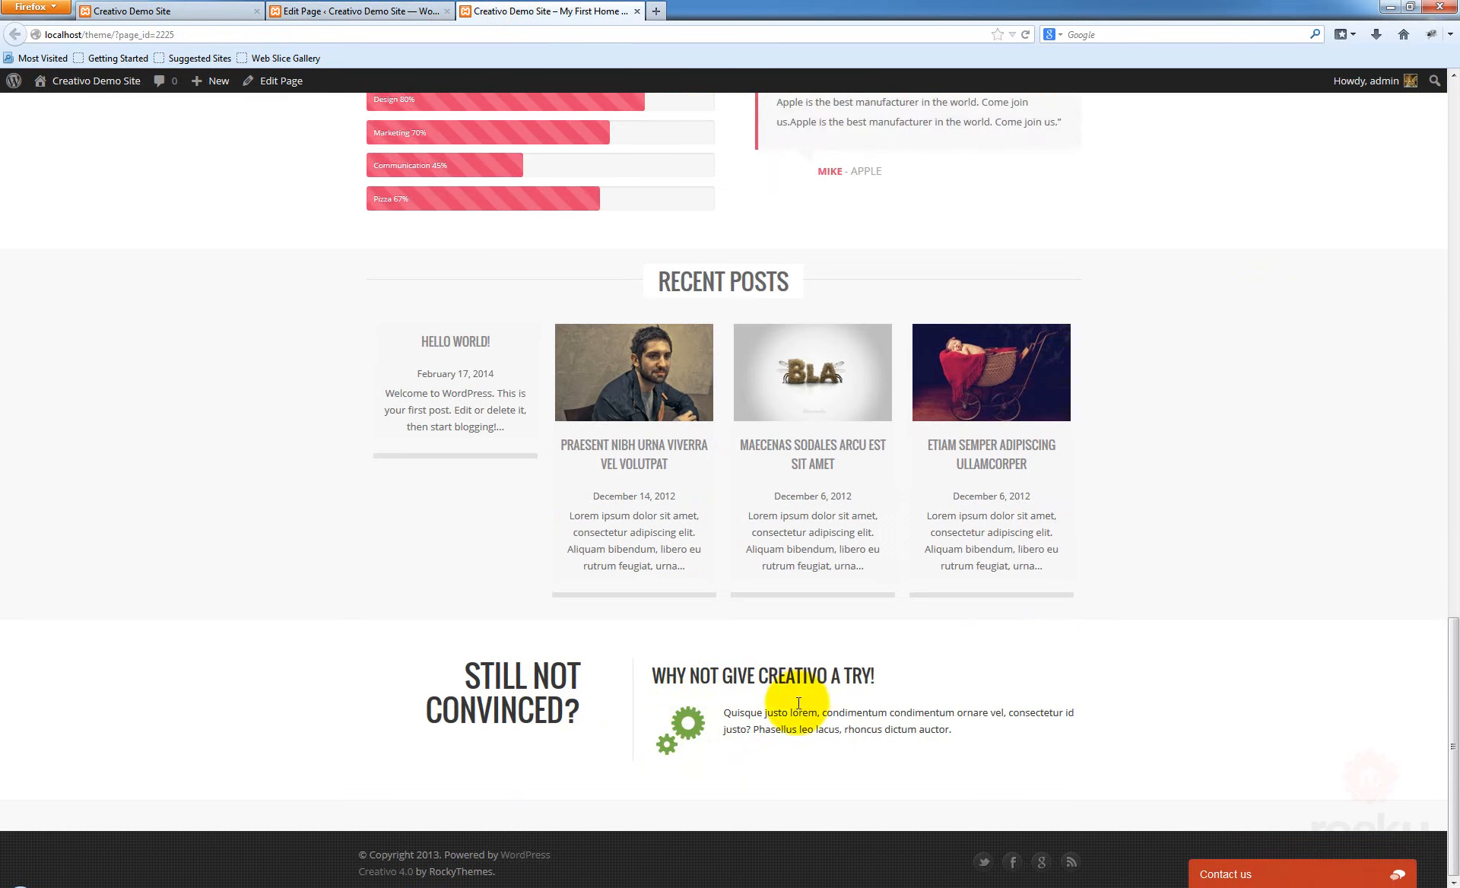
left_click_drag(718, 713, 940, 731)
left_click(1020, 720)
scroll(1274, 602, "up", 20)
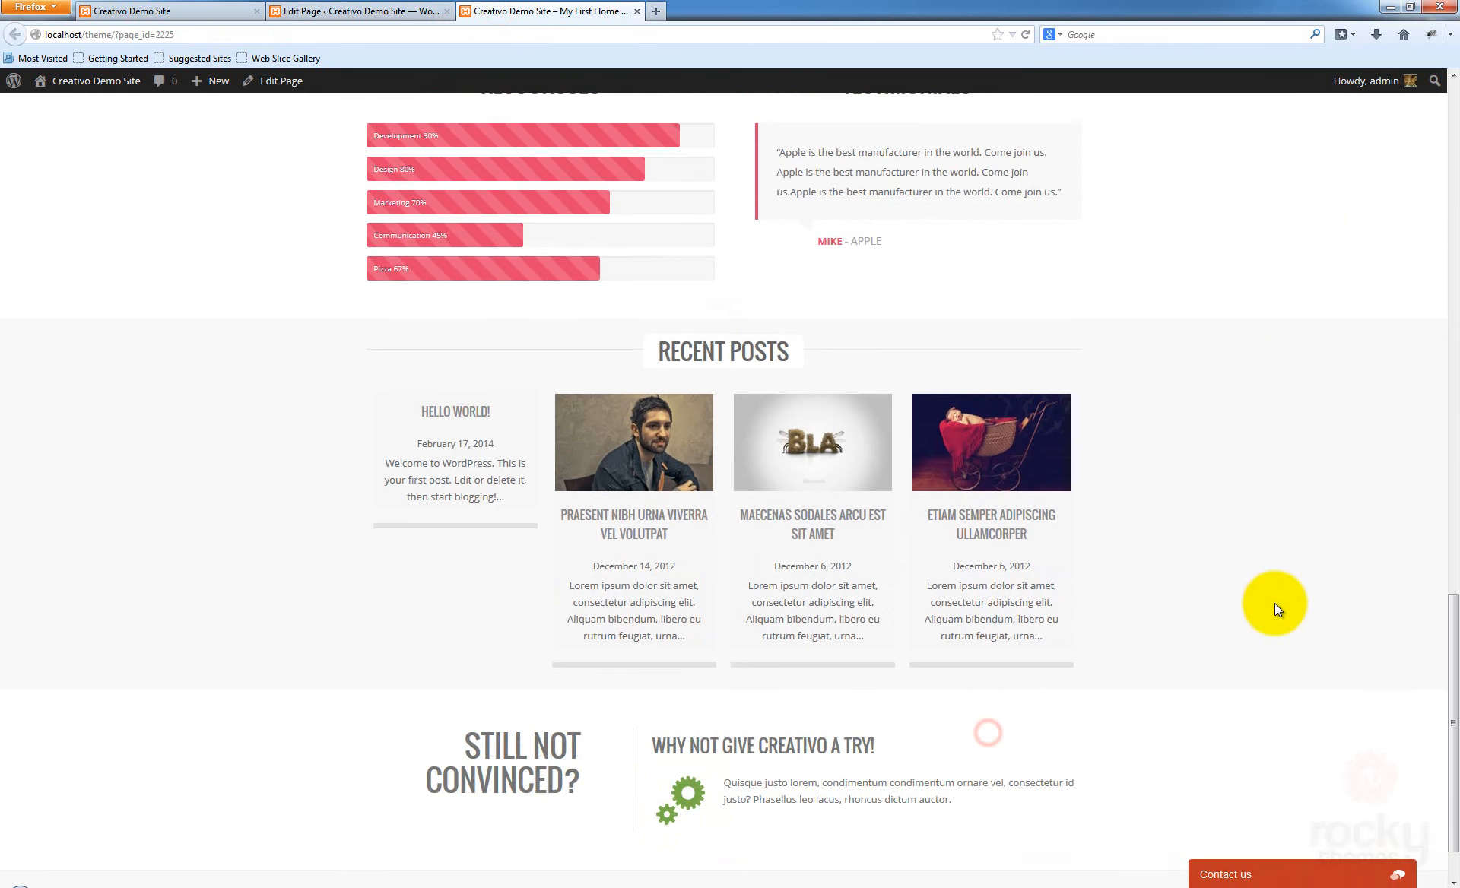
scroll(1274, 600, "down", 3)
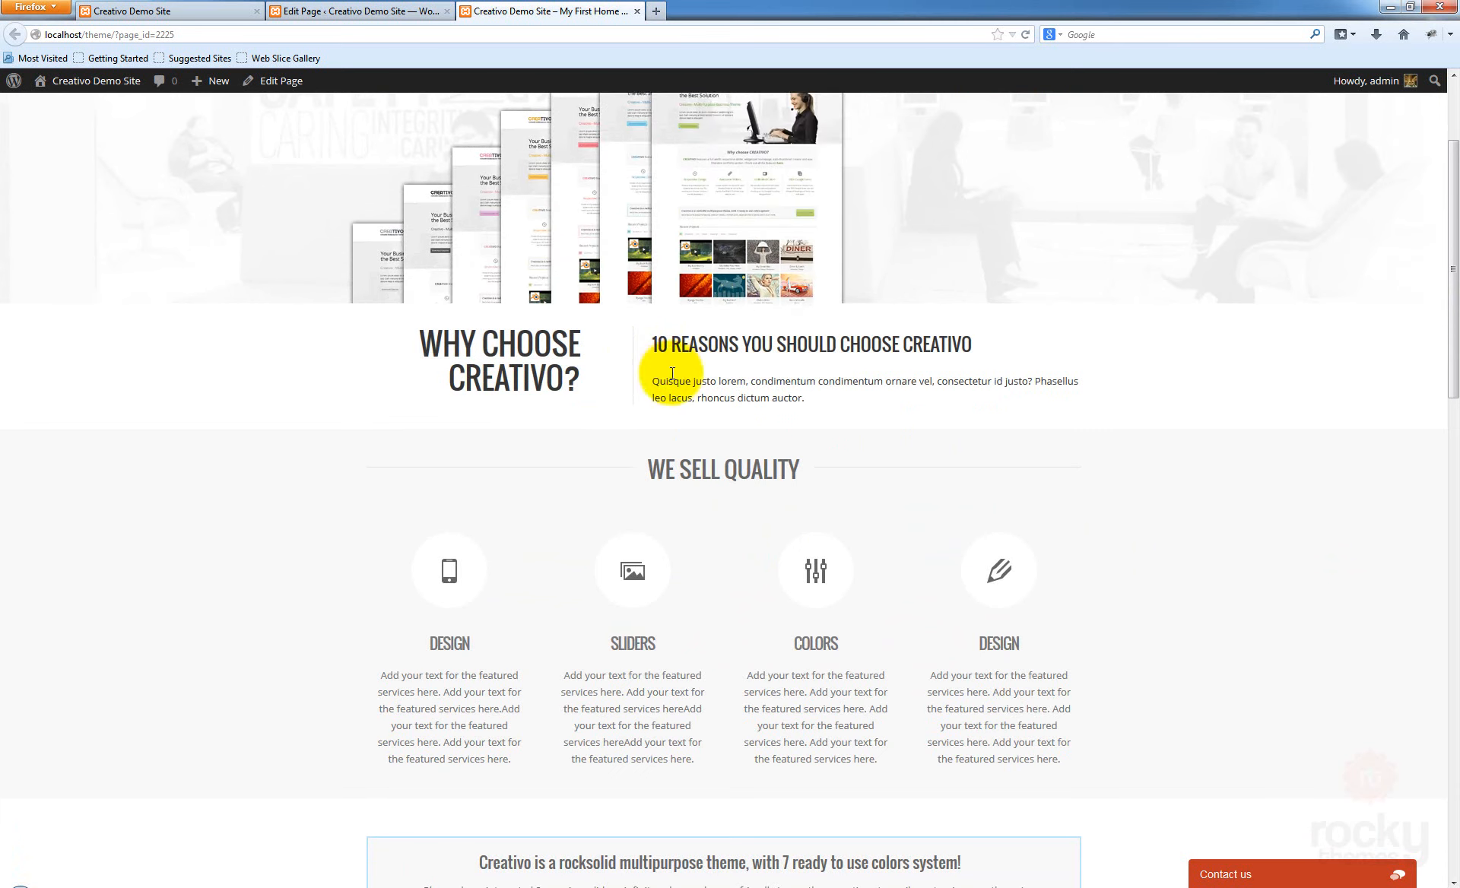
left_click_drag(652, 381, 808, 397)
left_click(773, 395)
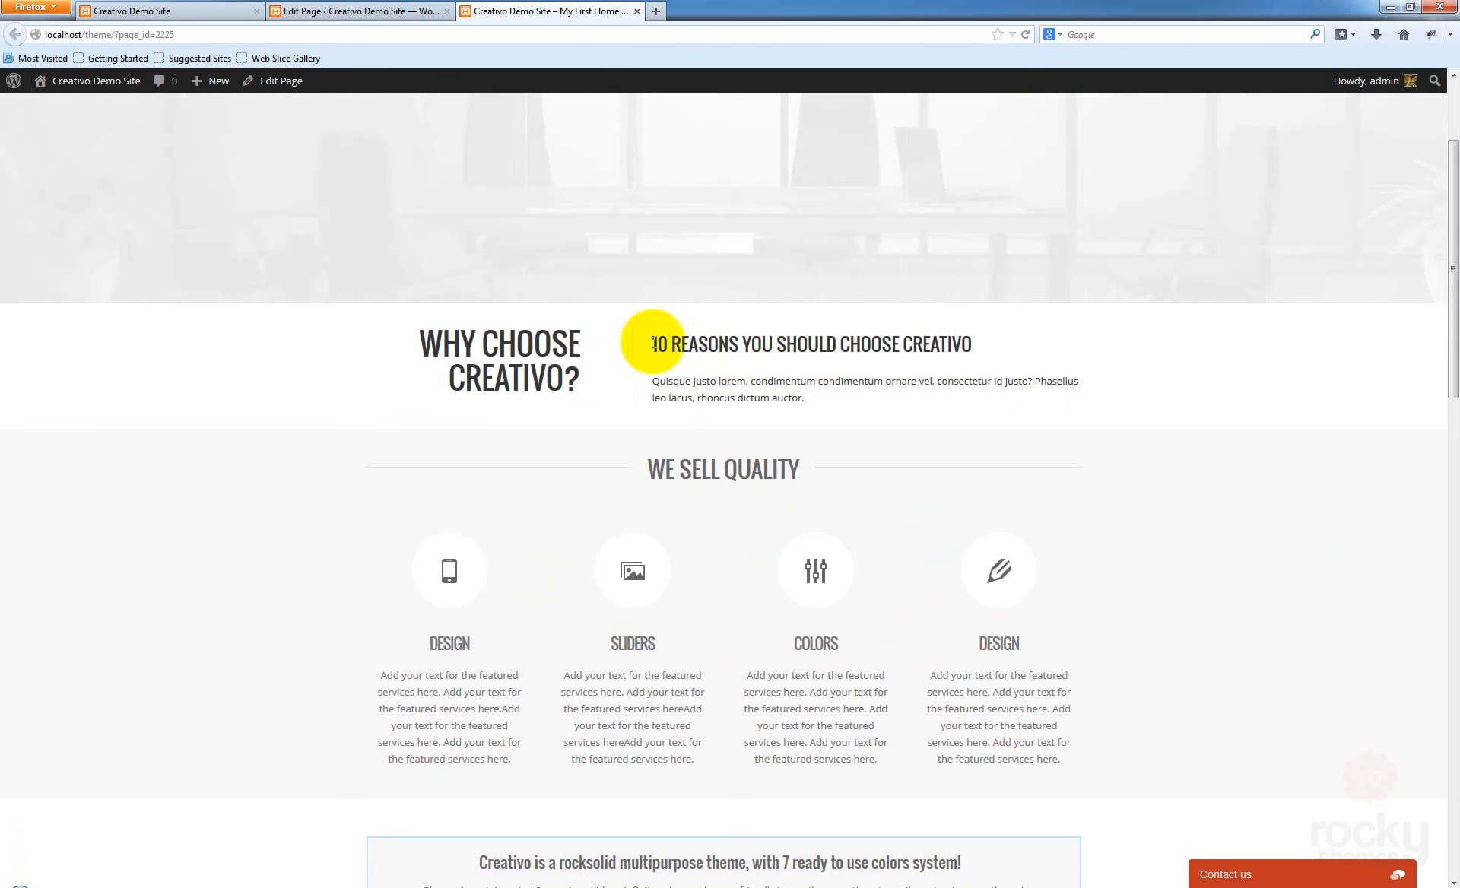
scroll(1220, 398, "down", 10)
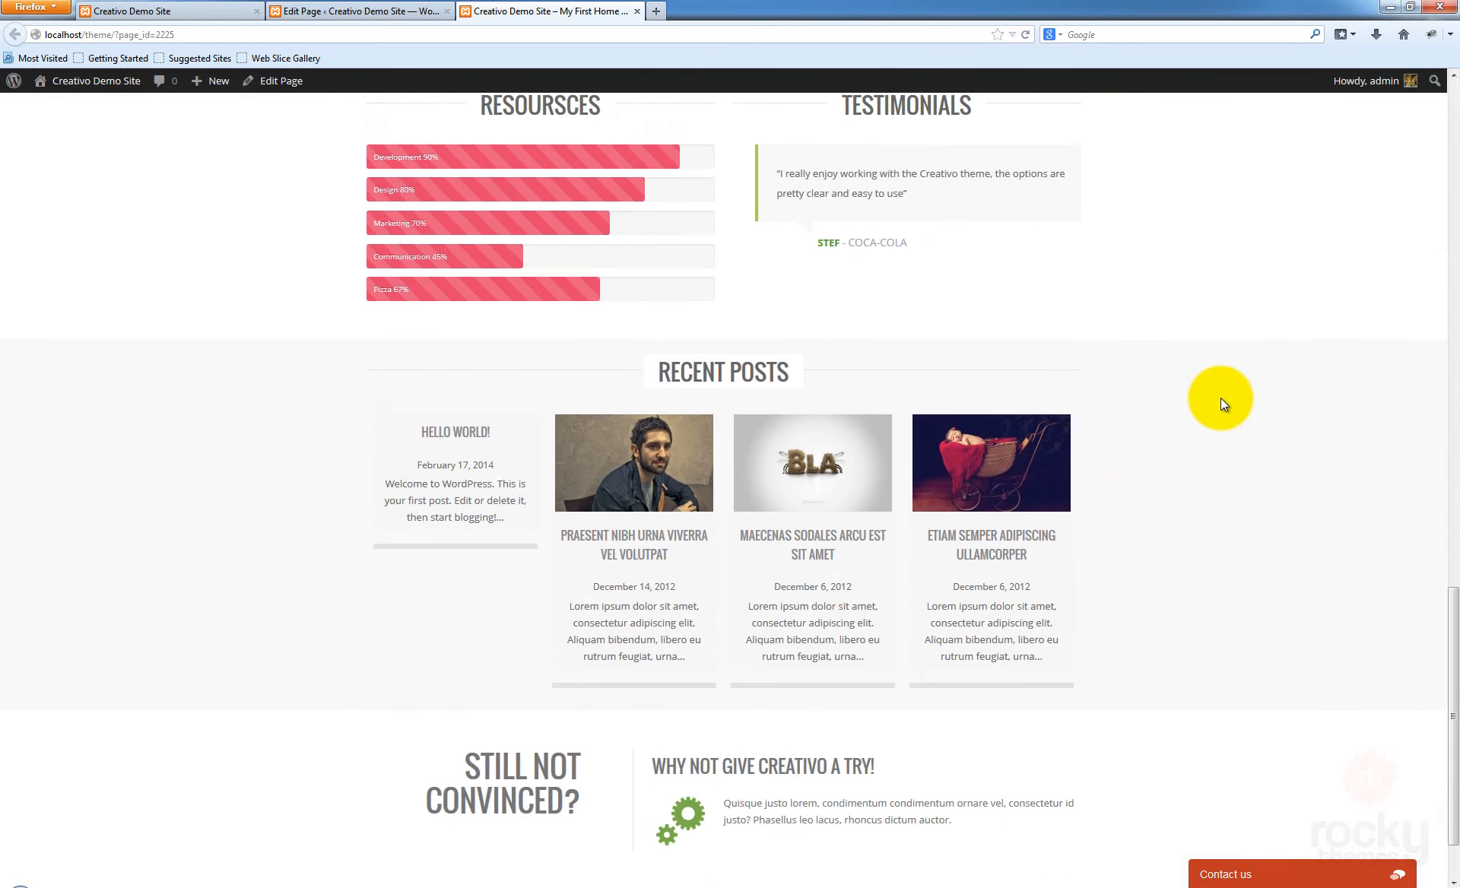
scroll(1220, 398, "down", 2)
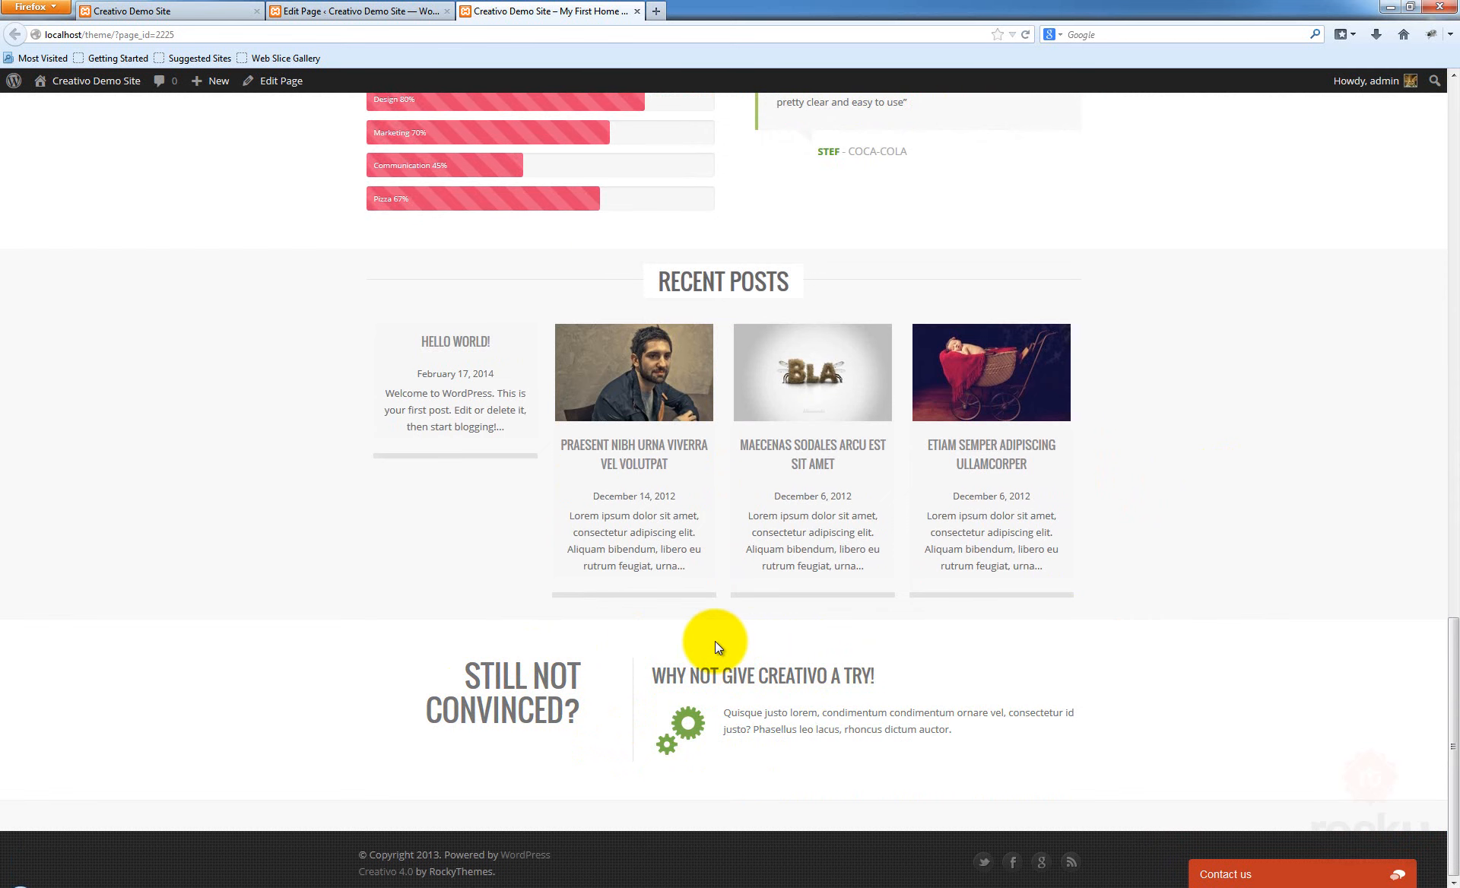
scroll(1195, 459, "up", 15)
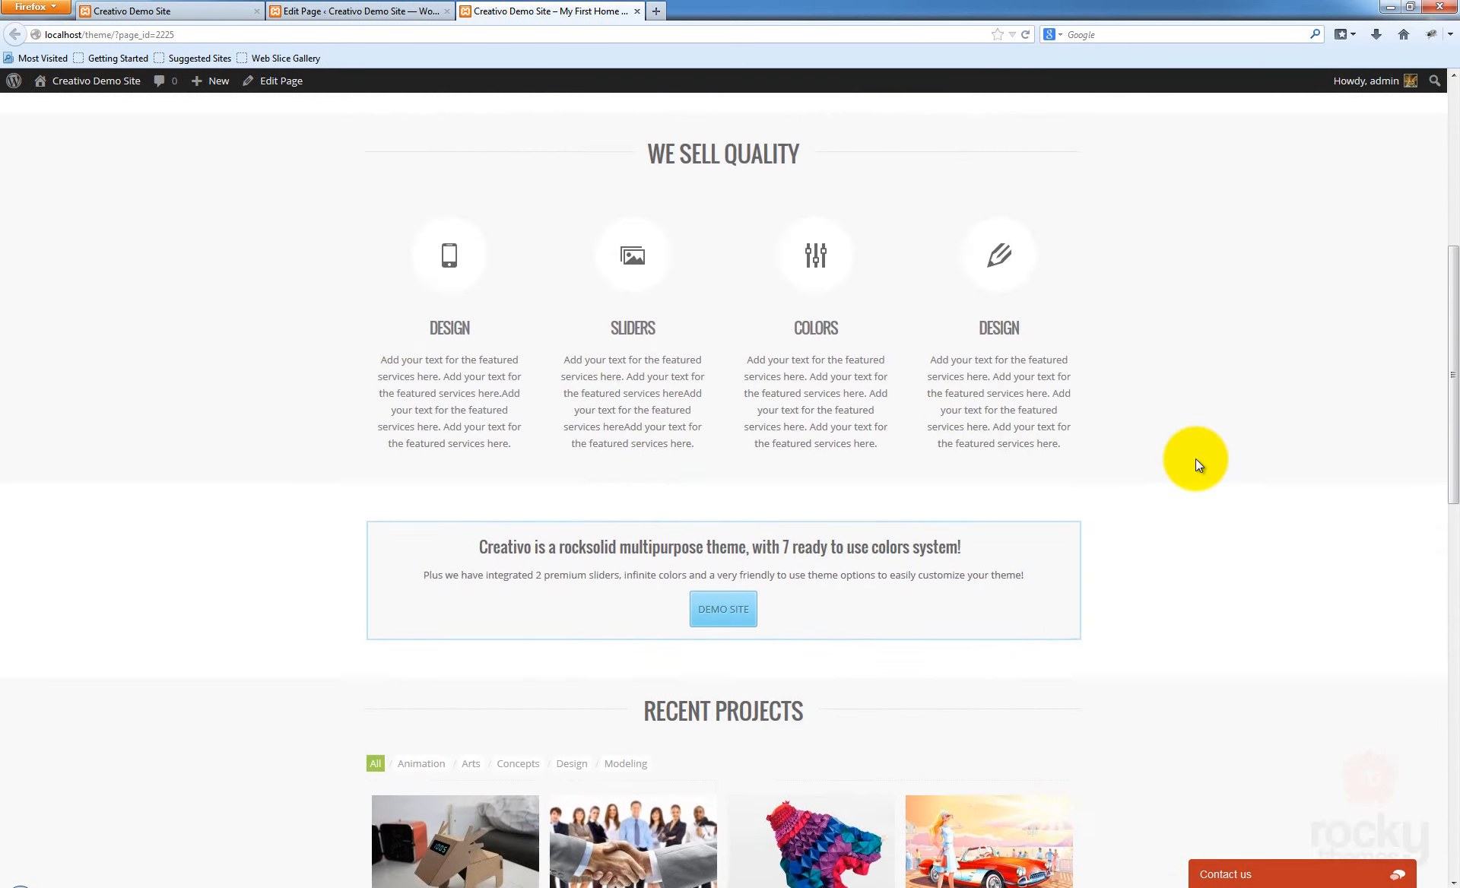
scroll(1195, 458, "up", 10)
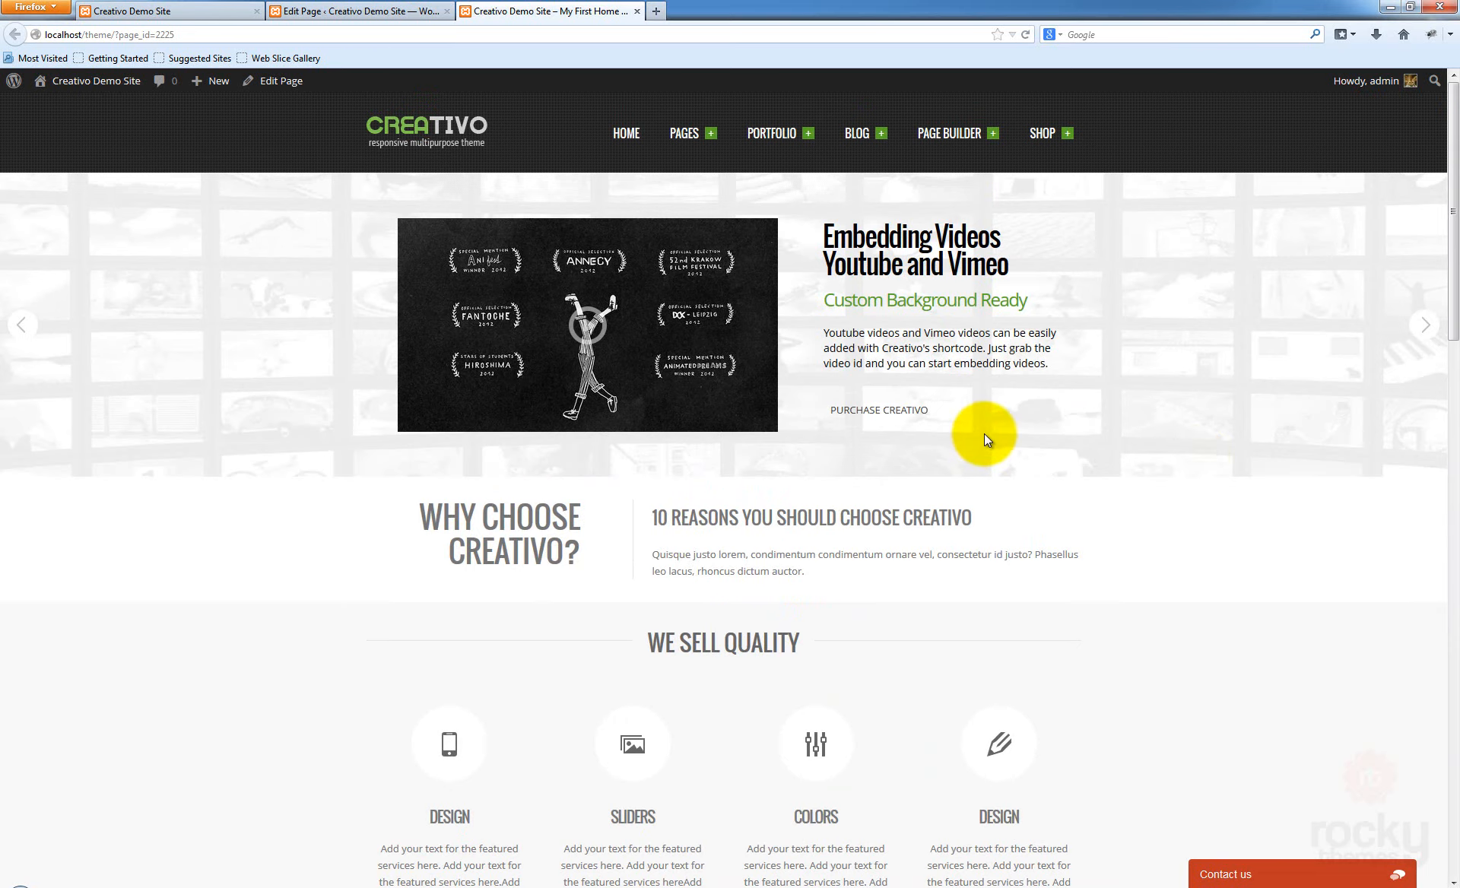
In the WordPress Reading Settings, set the static Front page to "My First Home Page" and save the changes
left_click(350, 12)
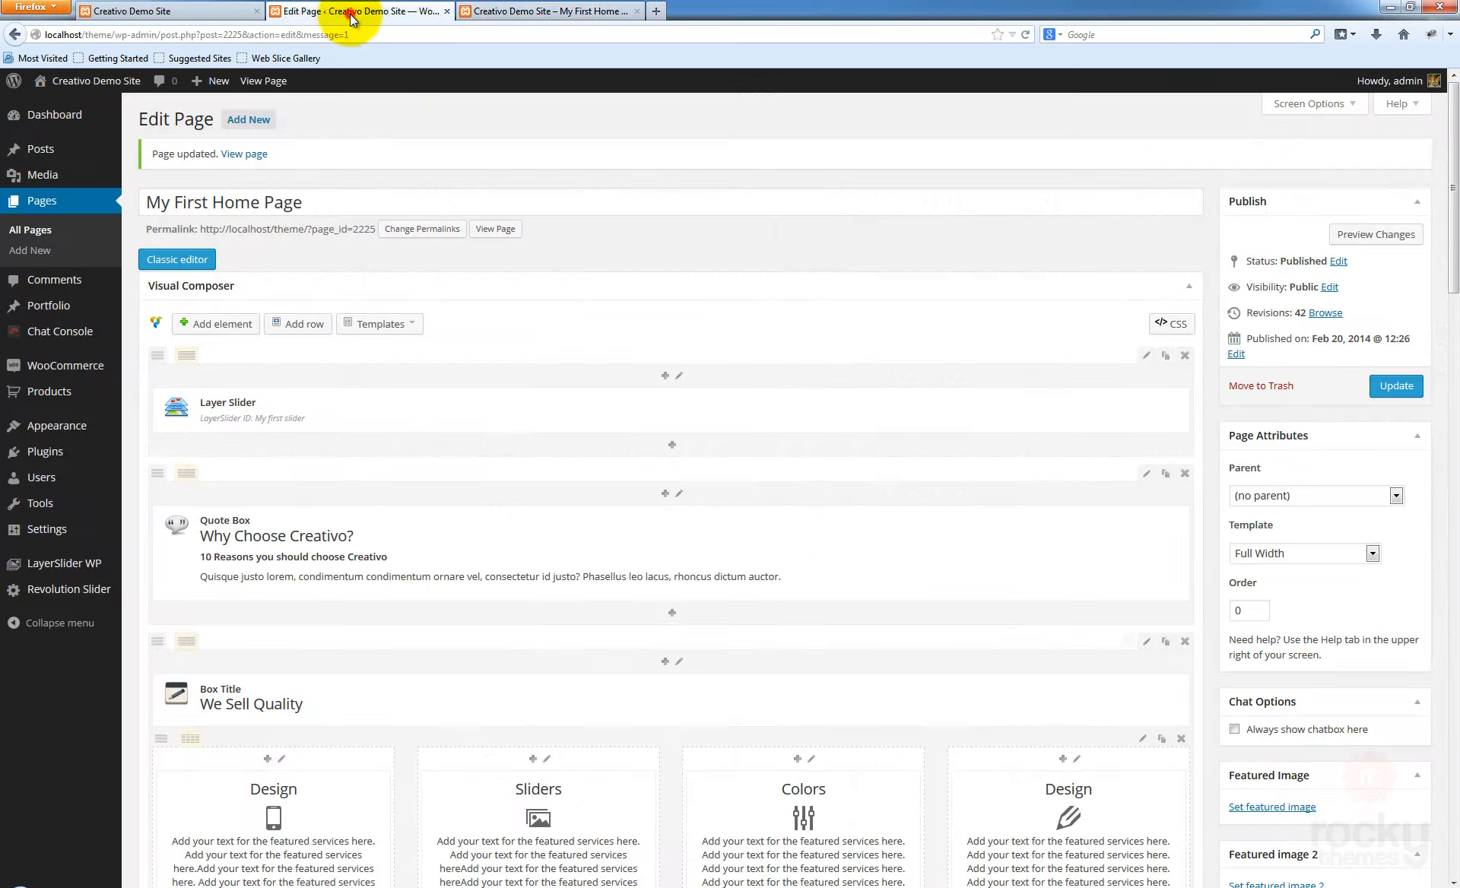
left_click(365, 323)
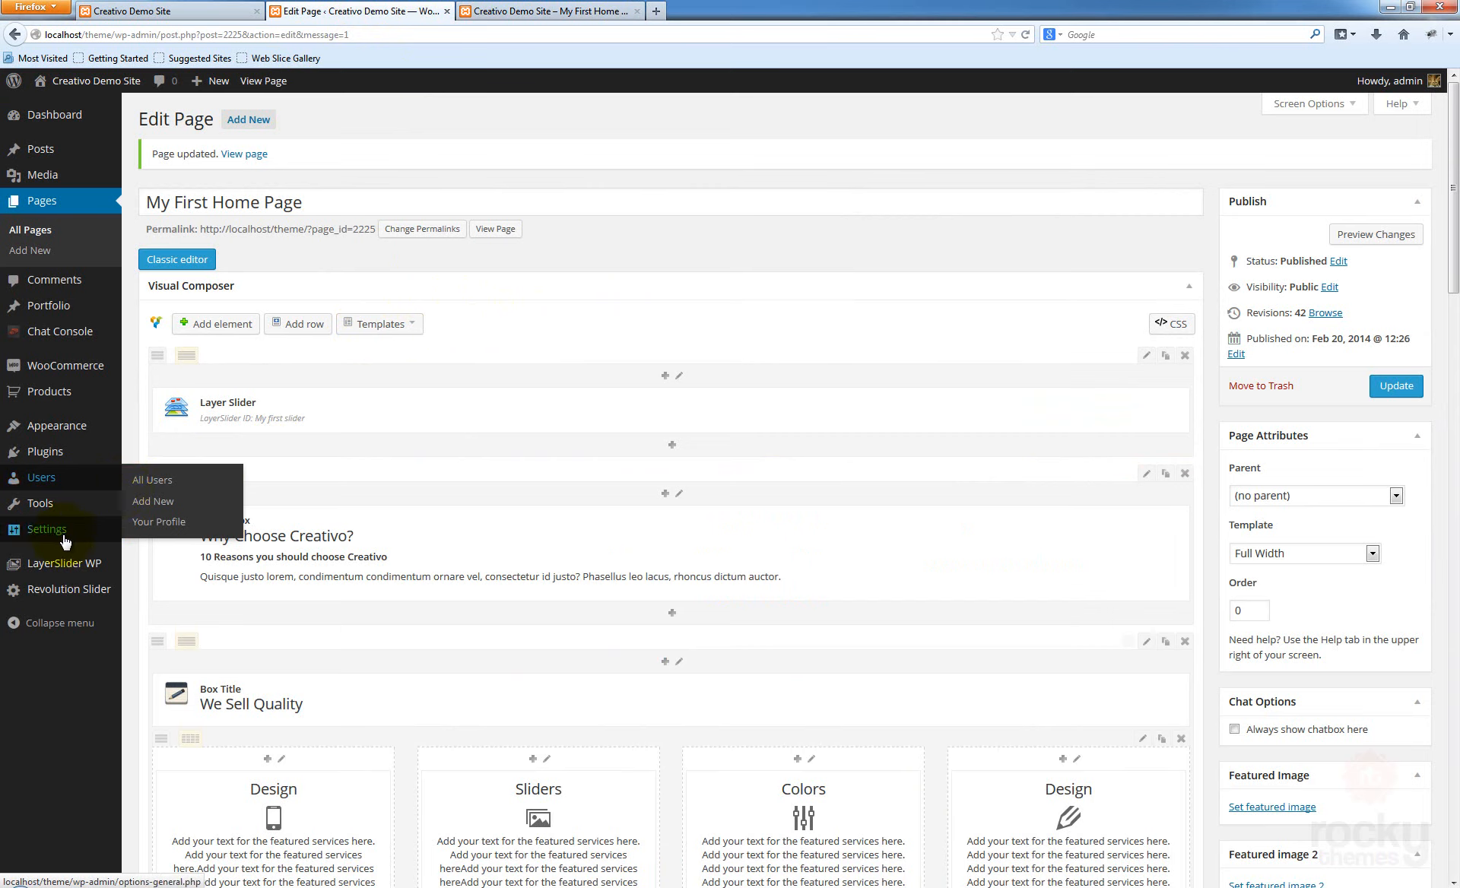
mouse_move(63, 538)
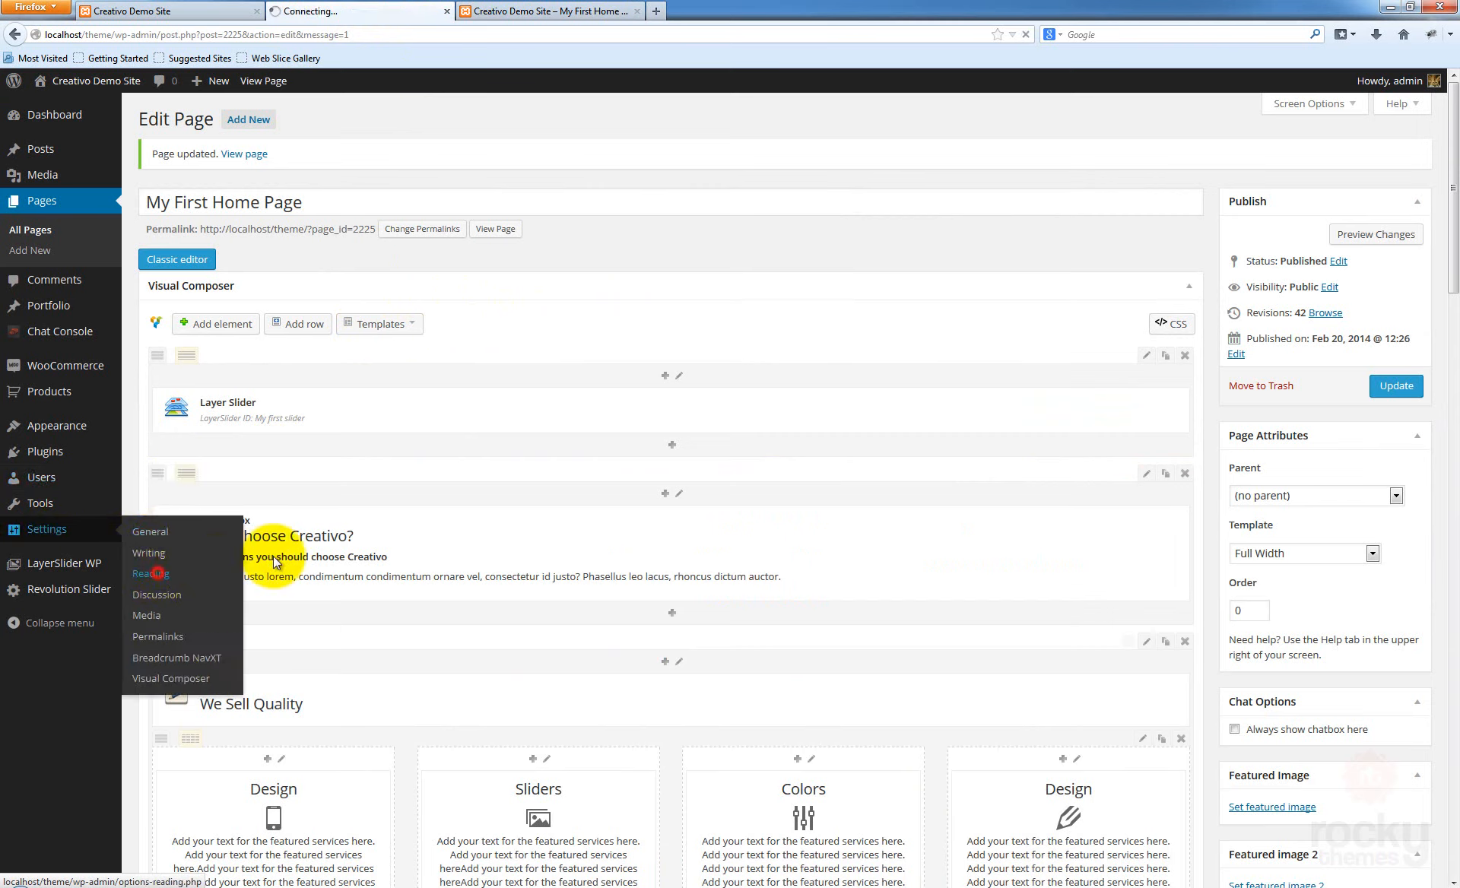
left_click(158, 573)
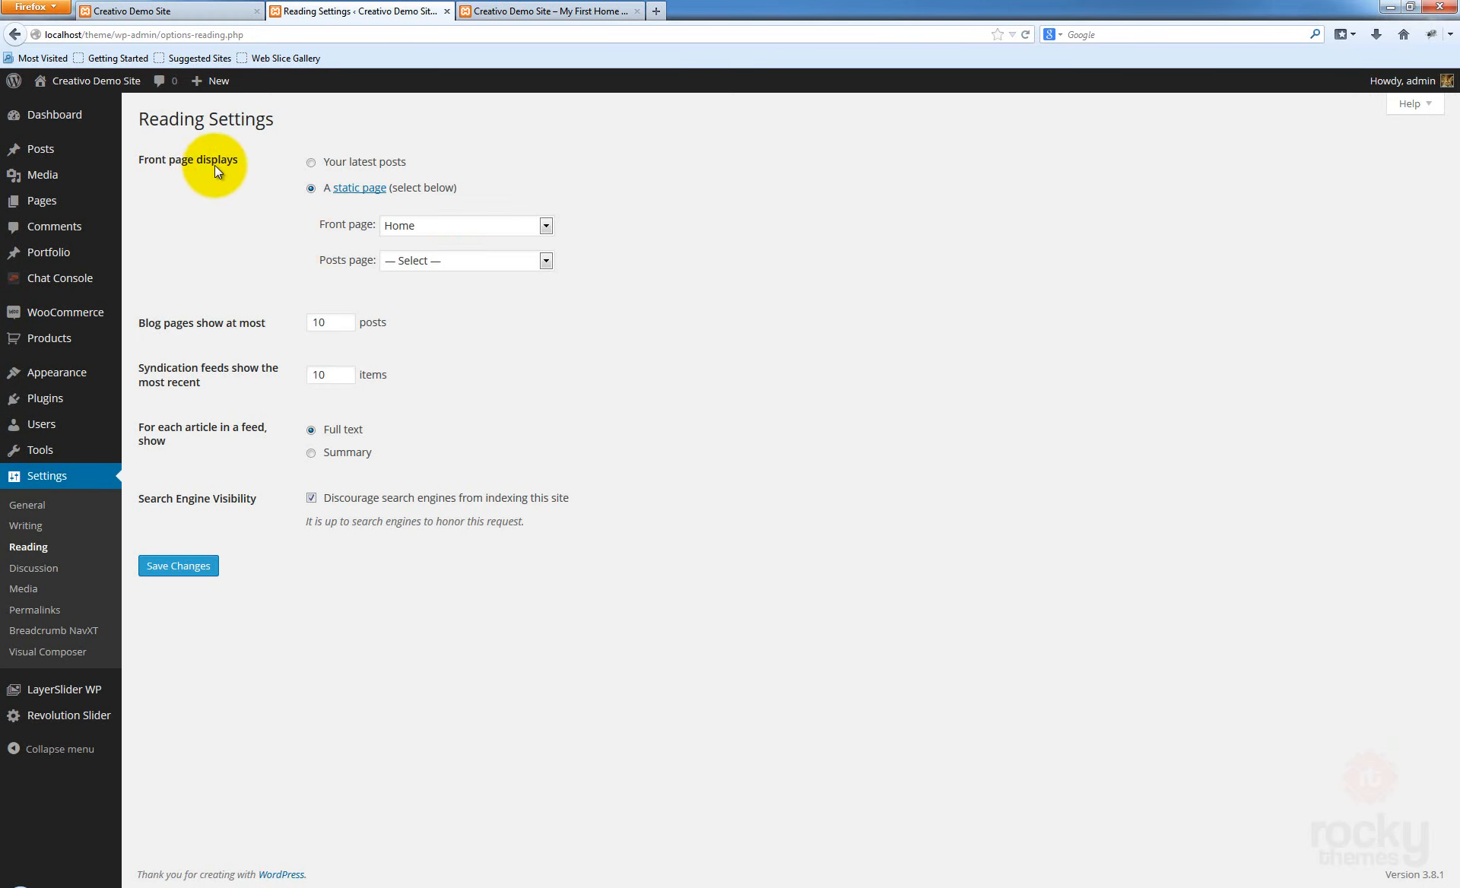
left_click(454, 225)
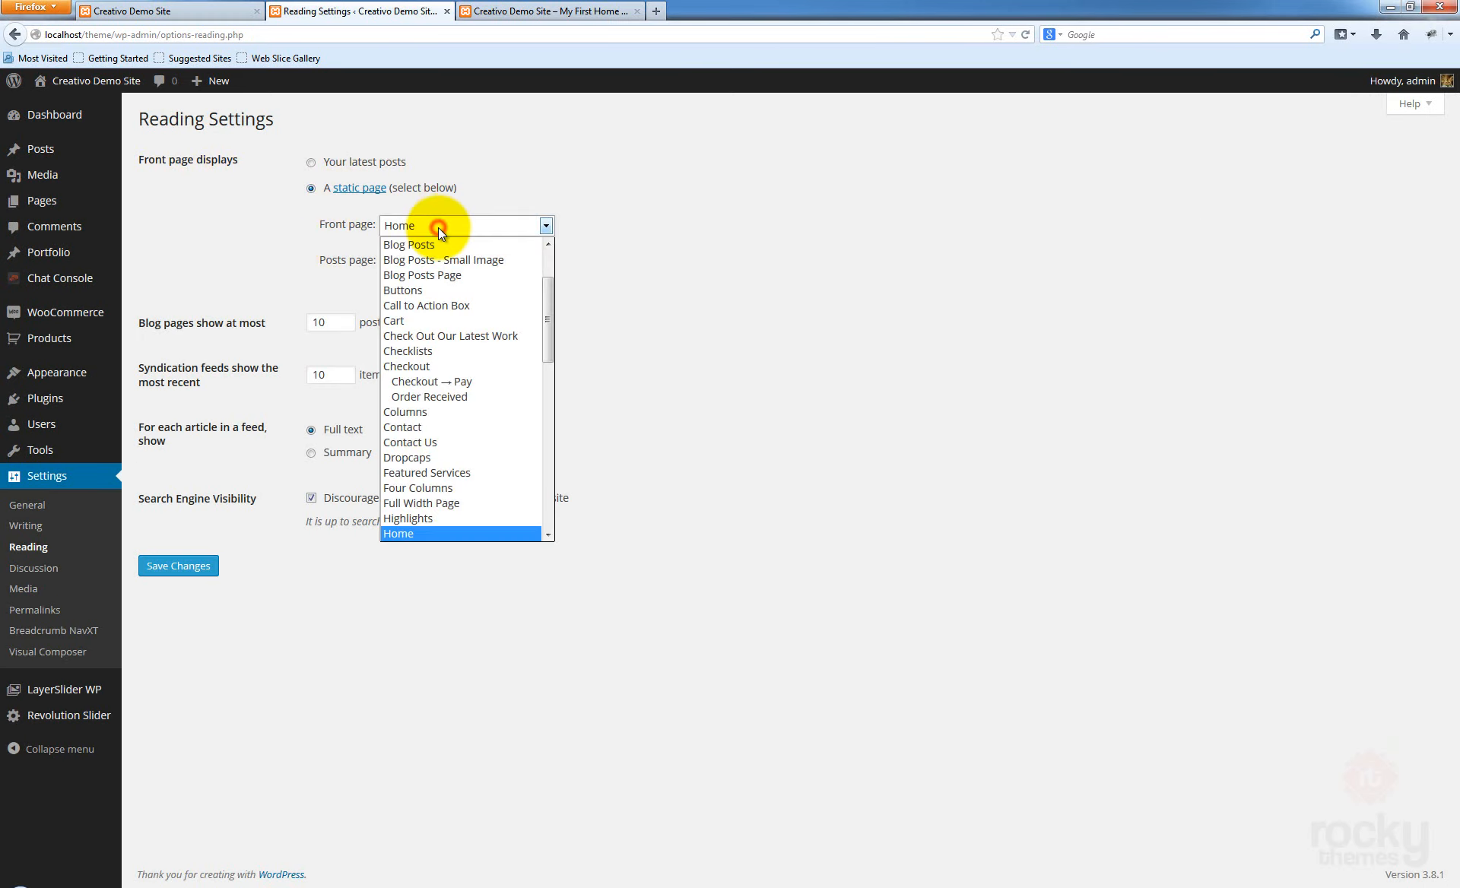
left_click_drag(544, 303, 564, 390)
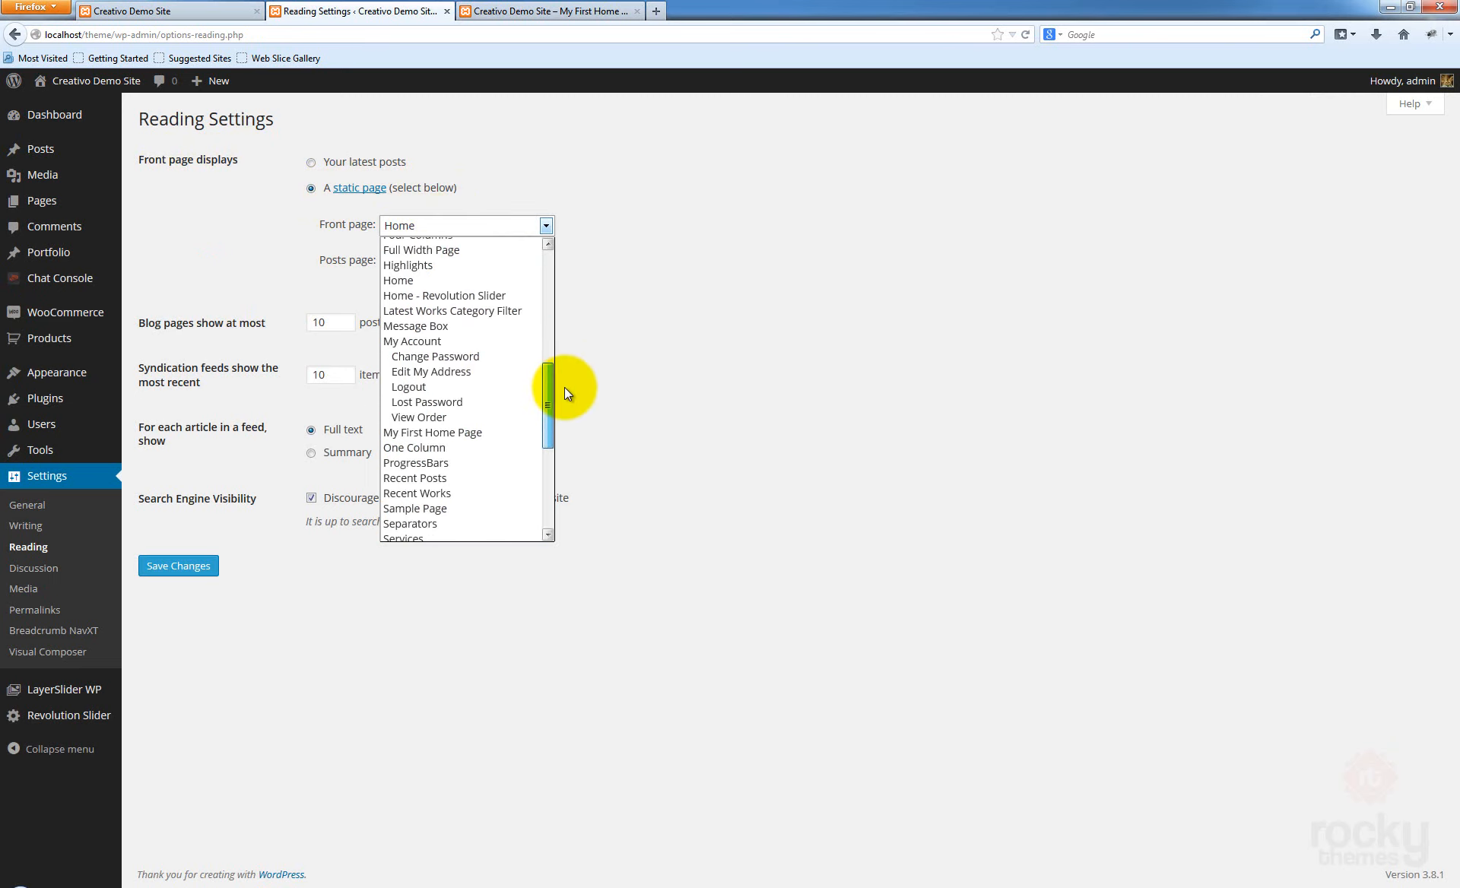
left_click(472, 434)
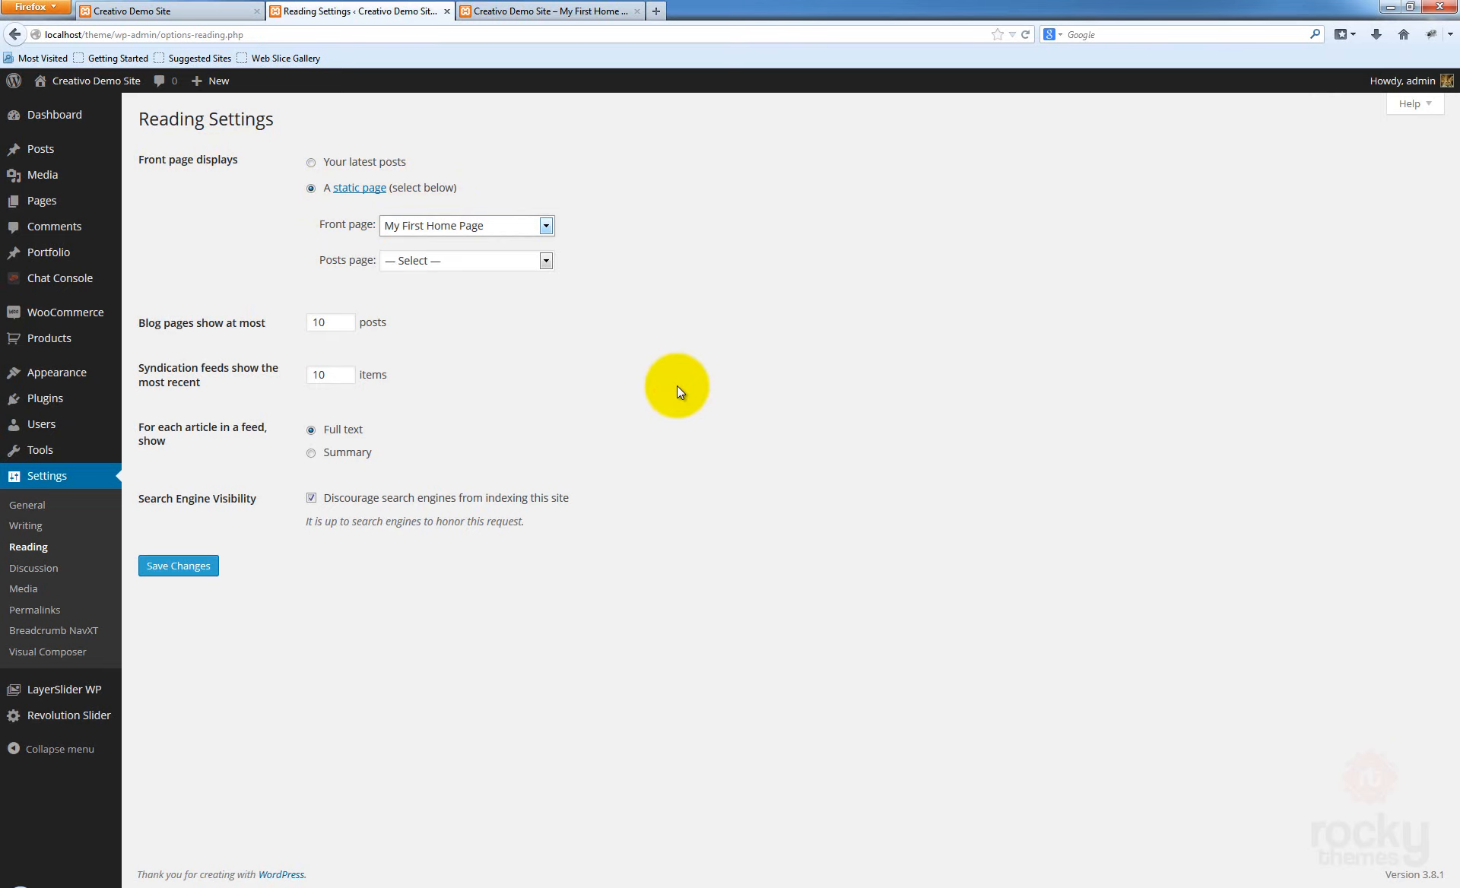
left_click(169, 563)
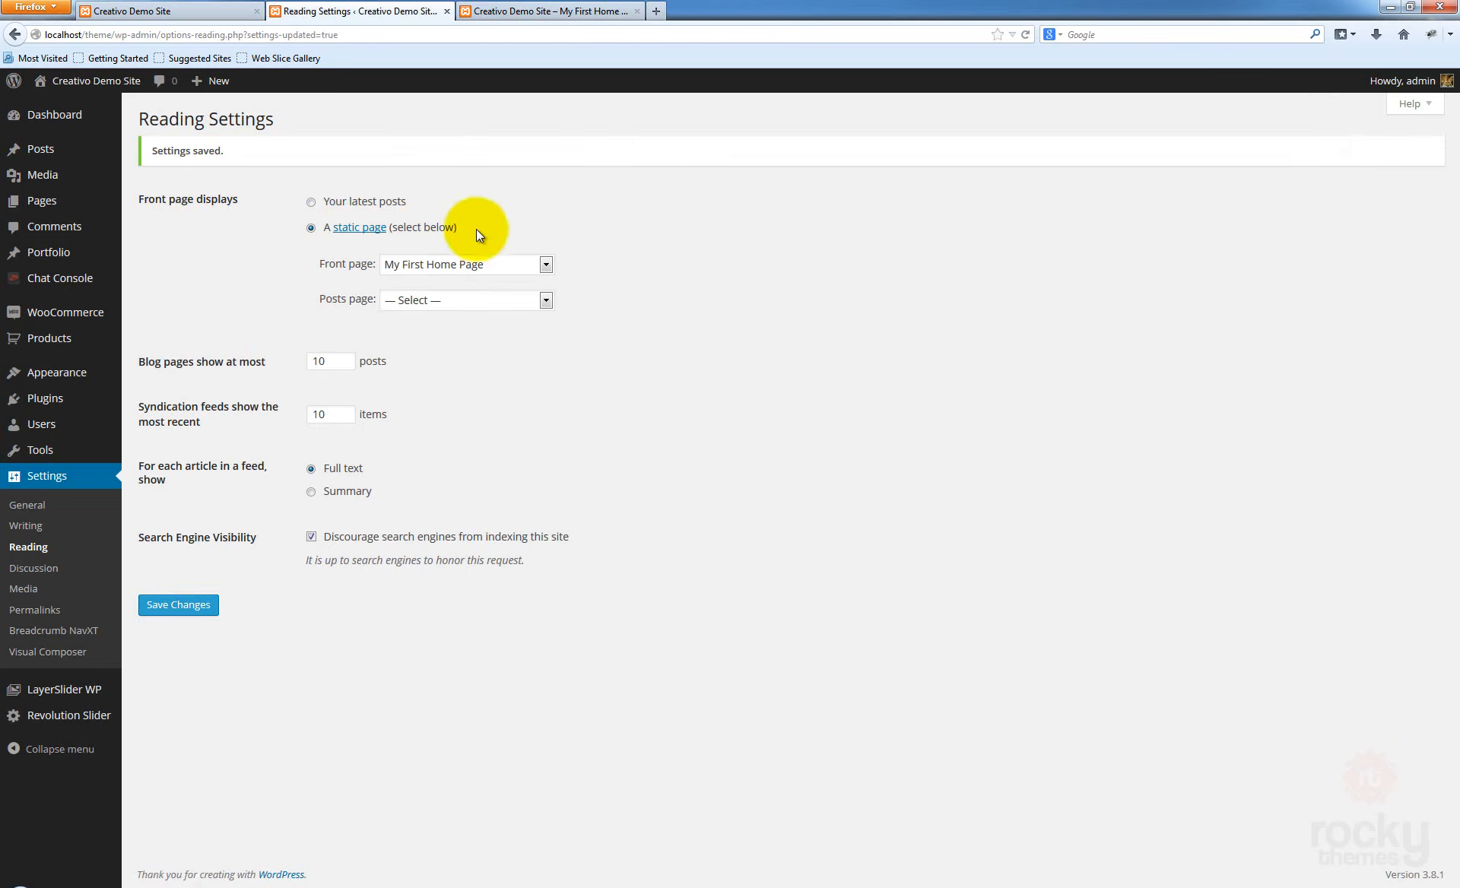
Open the live site's root address through its logo and examine the new front page from slider to footer
left_click(502, 15)
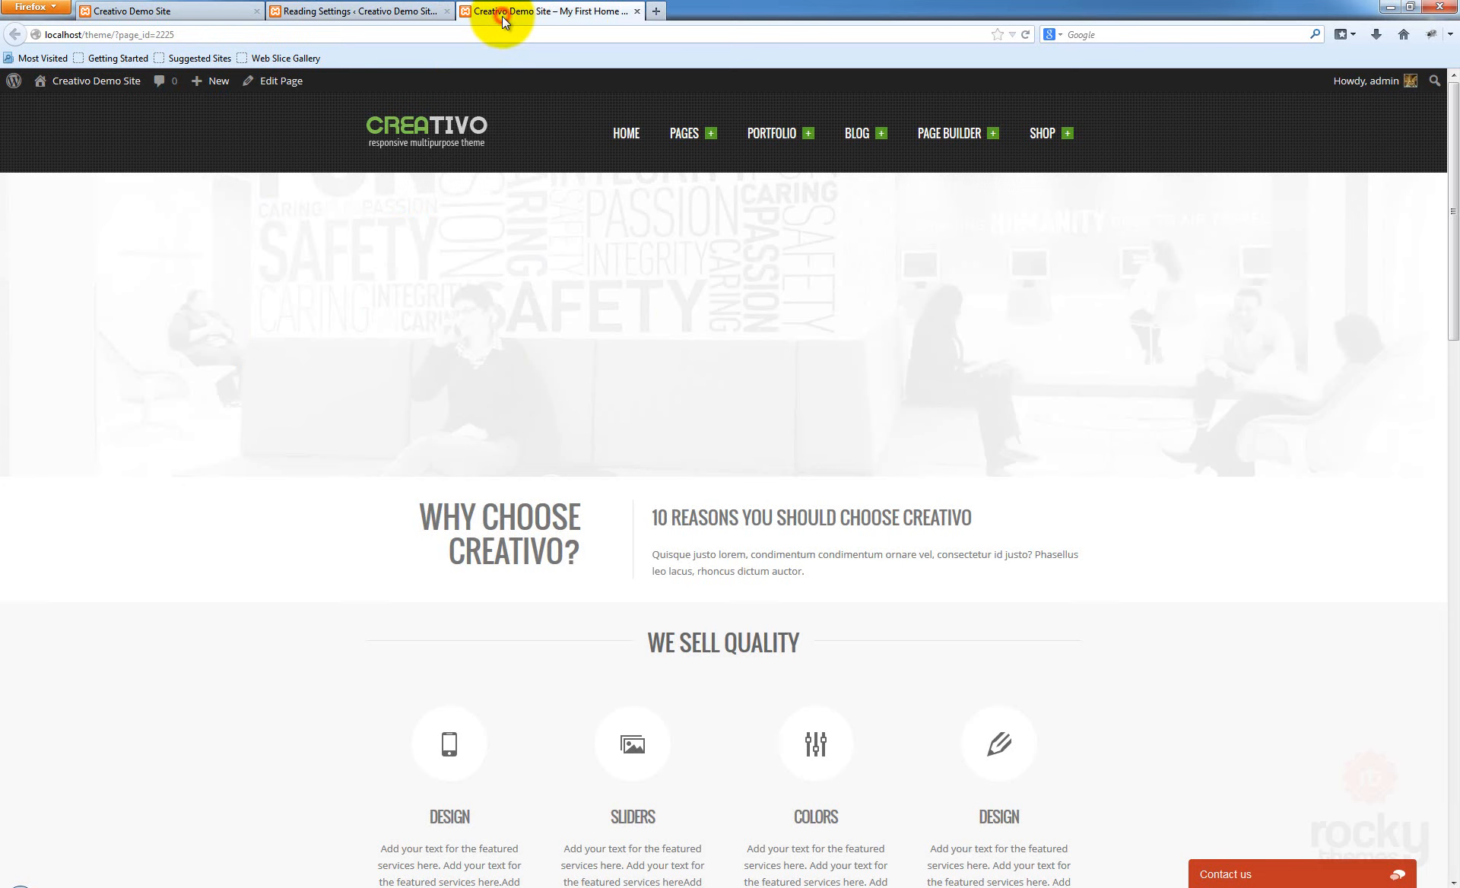
left_click(403, 142)
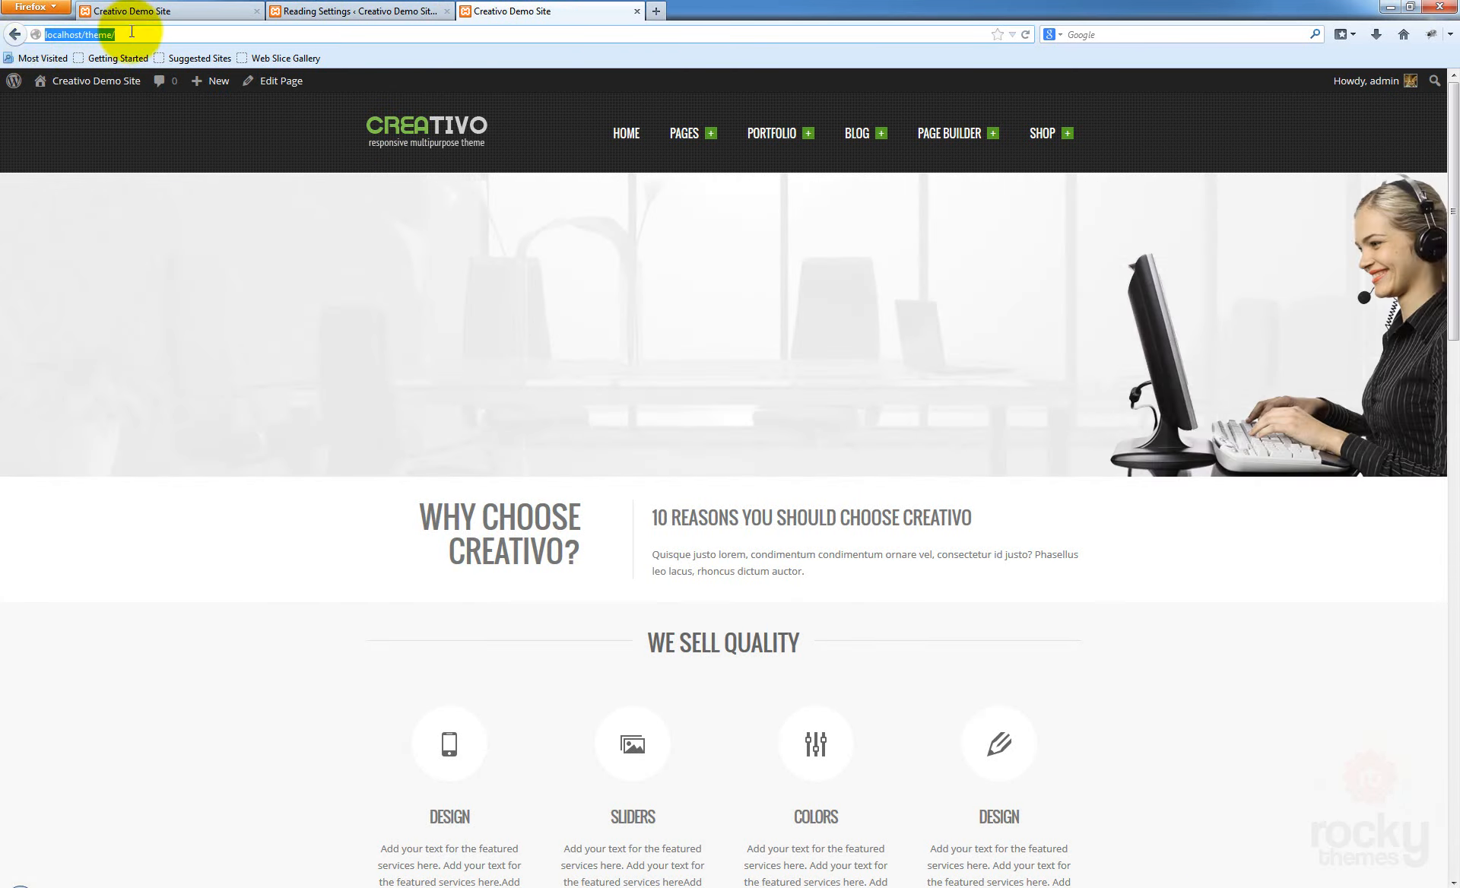
scroll(1145, 389, "down", 3)
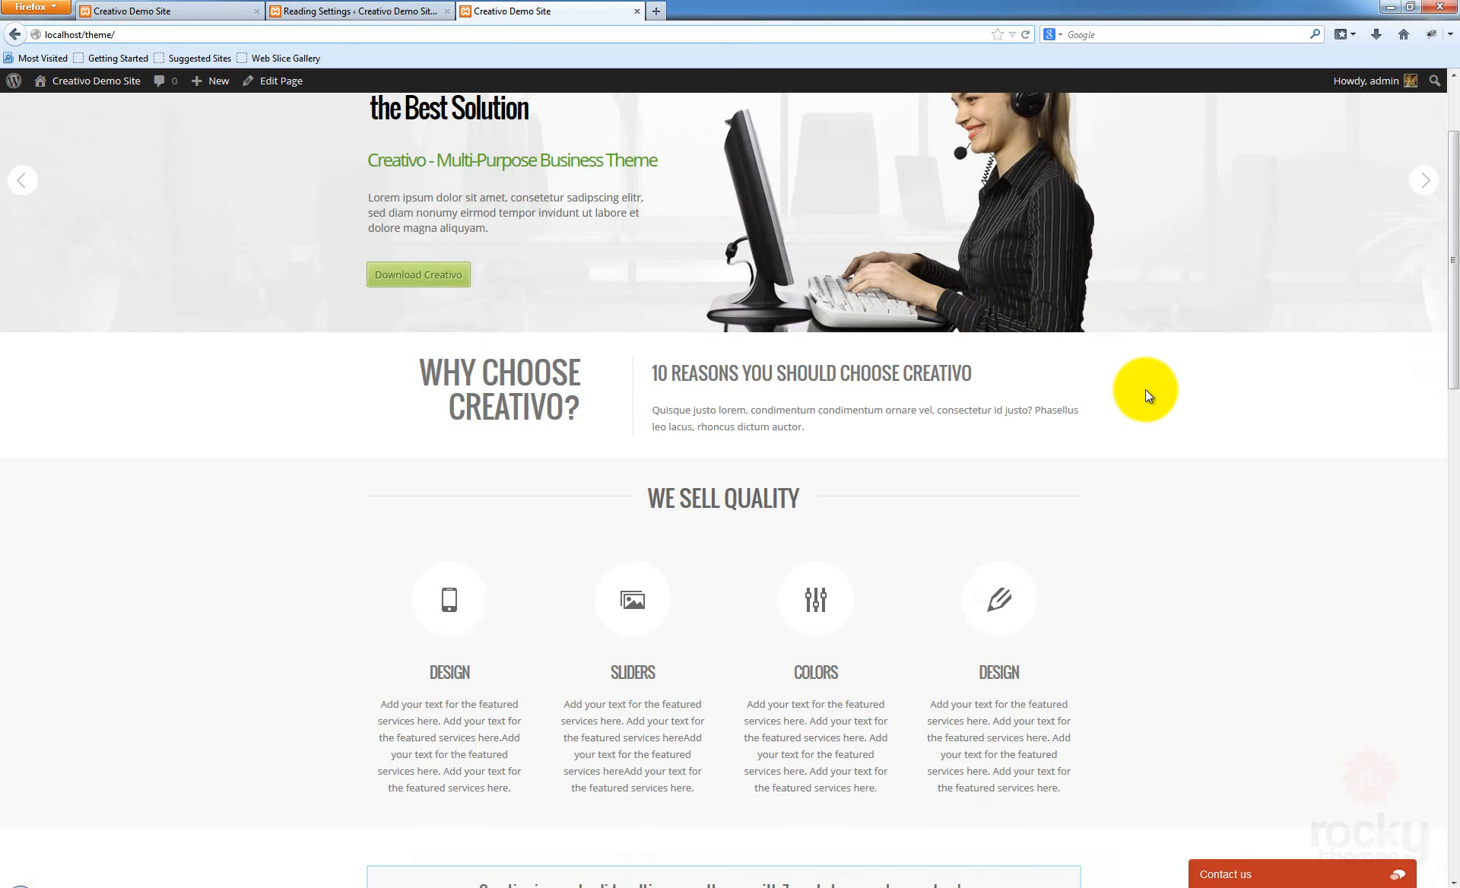
scroll(1180, 312, "down", 9)
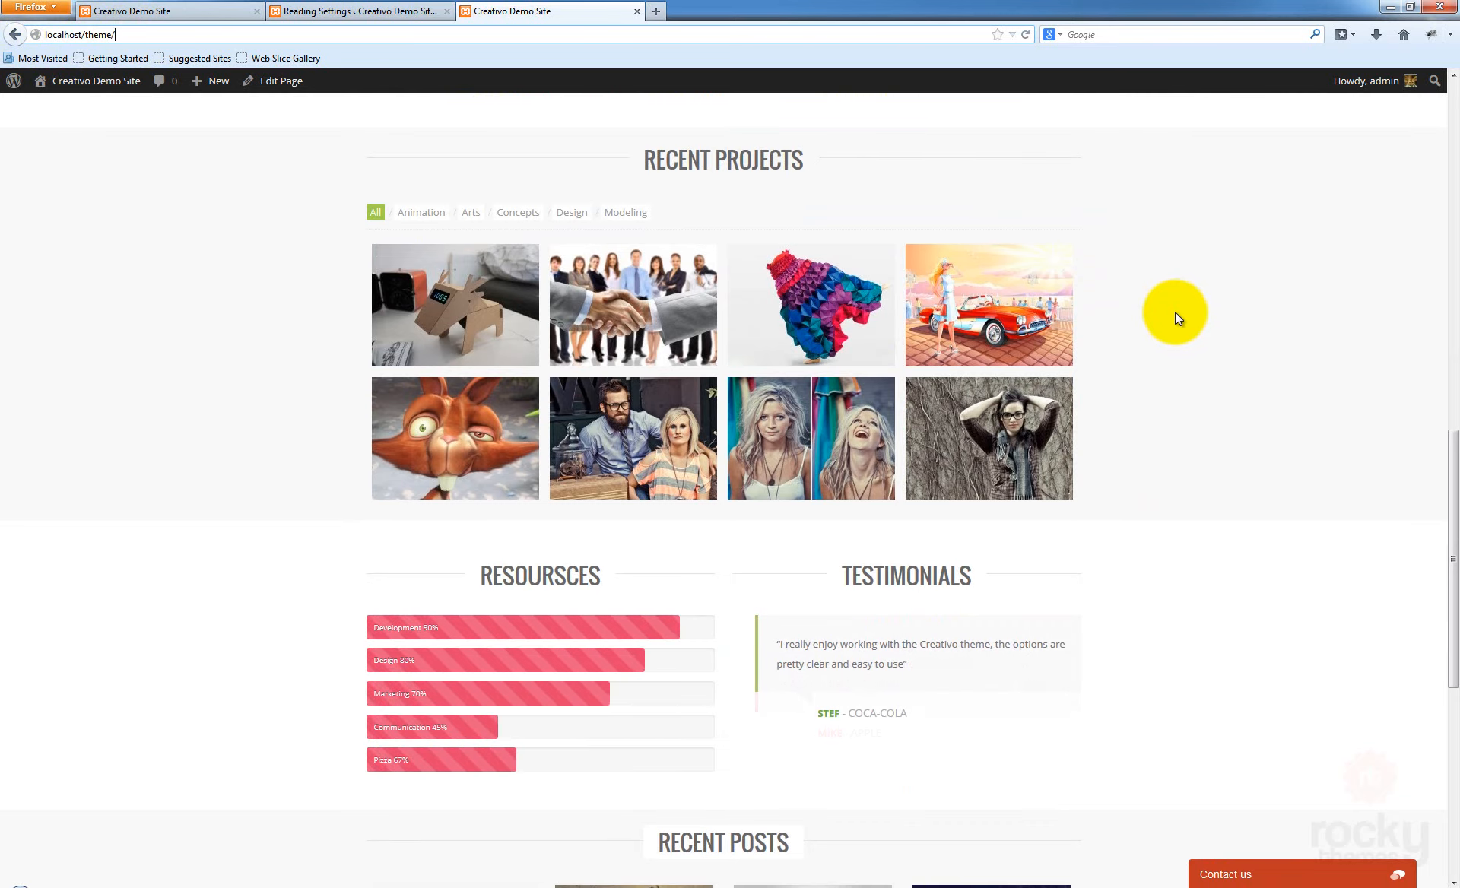
scroll(1175, 311, "down", 5)
scroll(1174, 312, "down", 2)
scroll(1174, 312, "up", 14)
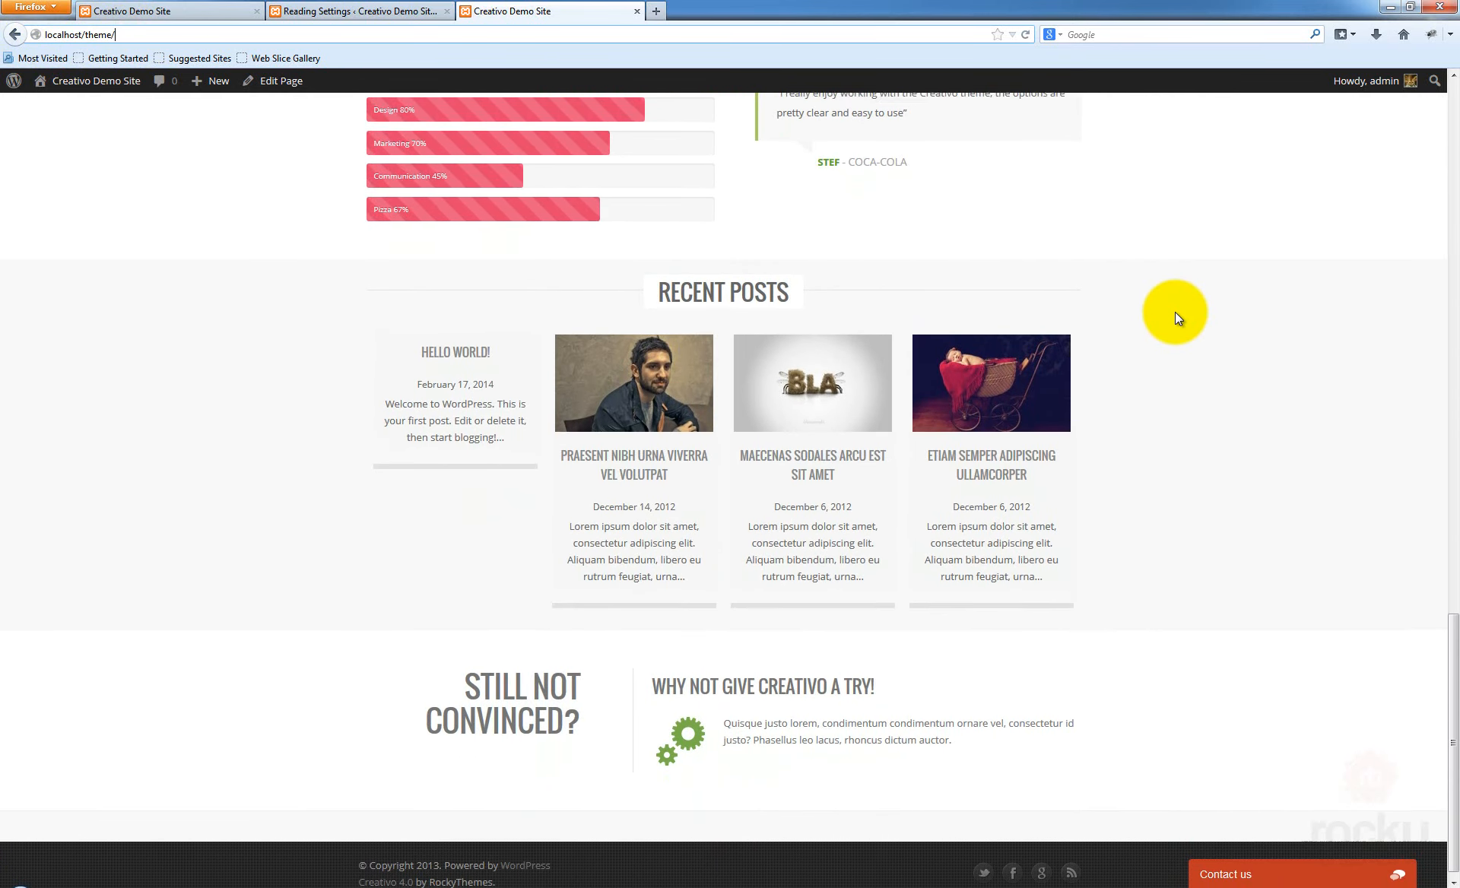
scroll(1175, 311, "up", 5)
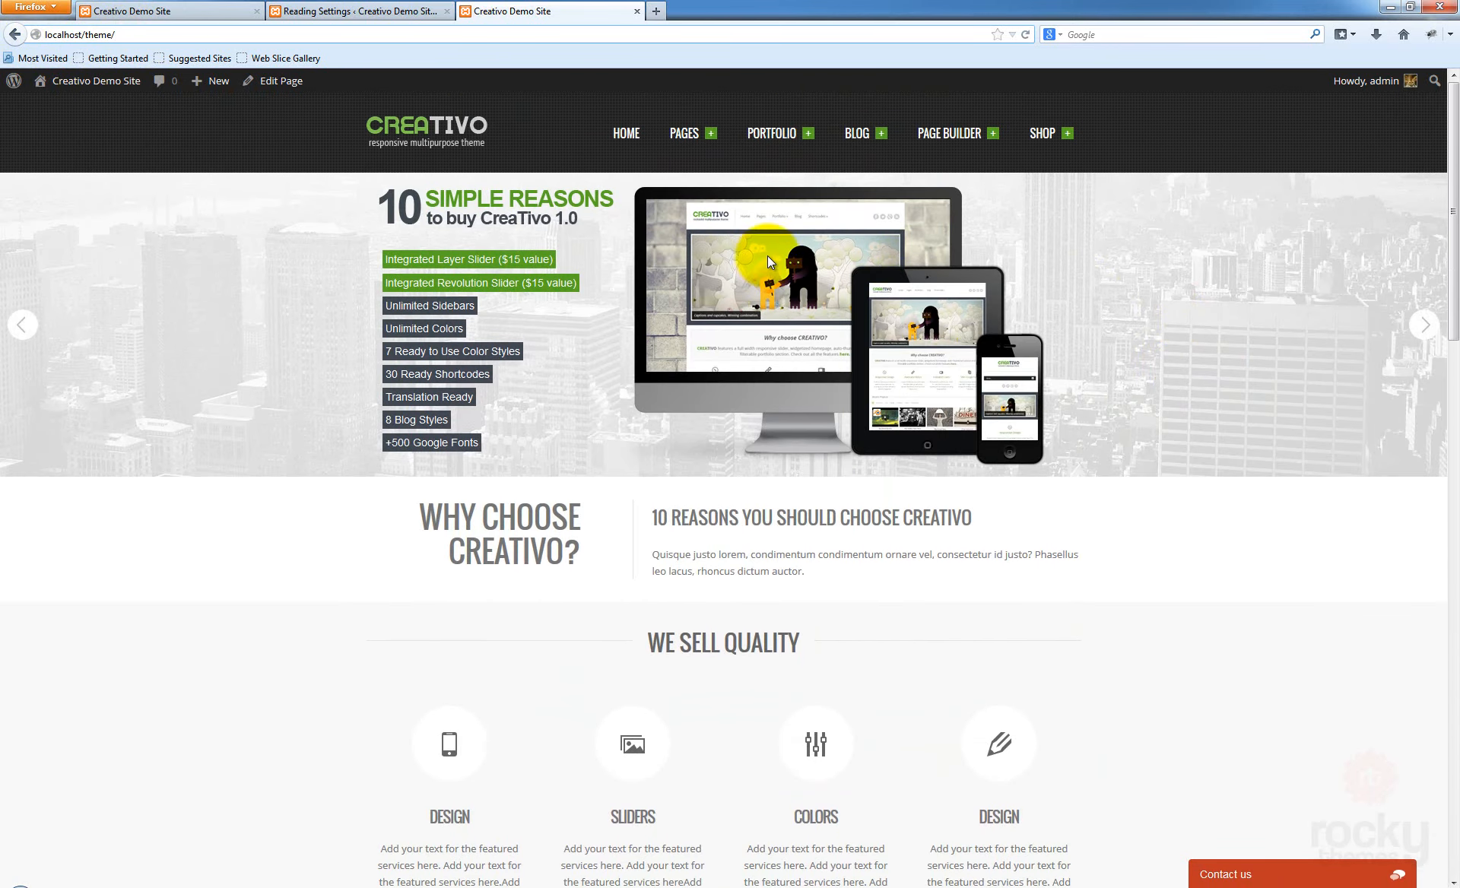